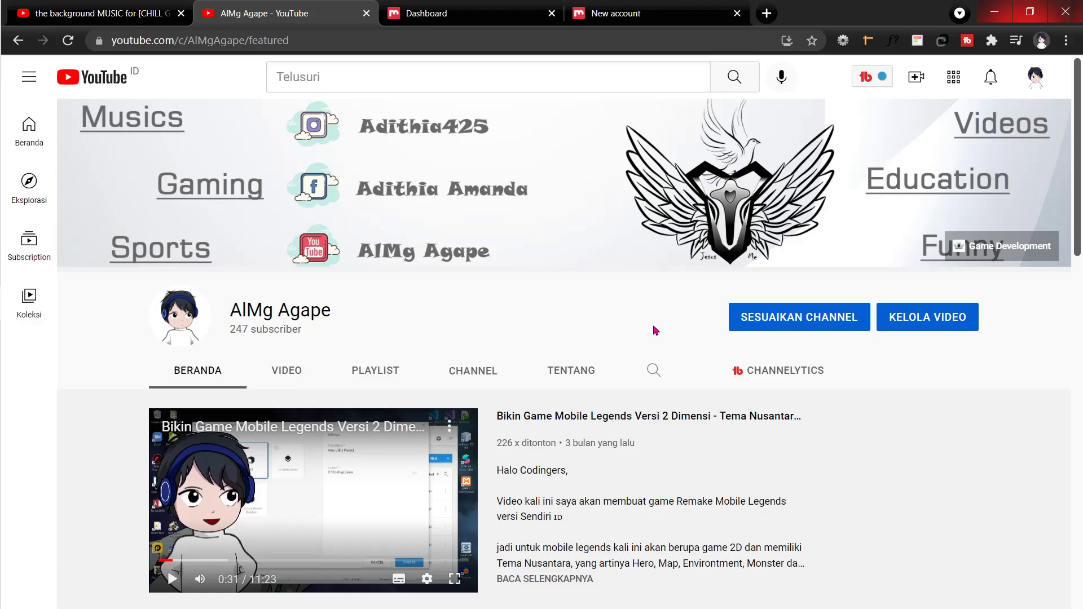
# Switch from the YouTube channel to the DILo dashboard showing the Game Programming Batch 5 timeline
pyautogui.scroll(-10, 657, 330)
pyautogui.scroll(10, 655, 327)
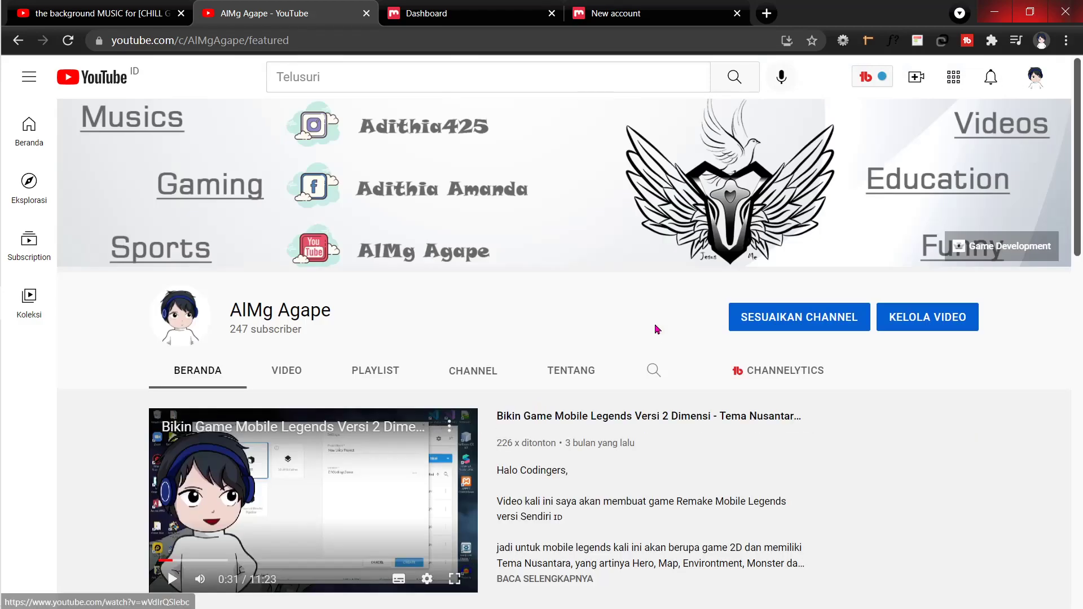
pyautogui.click(494, 10)
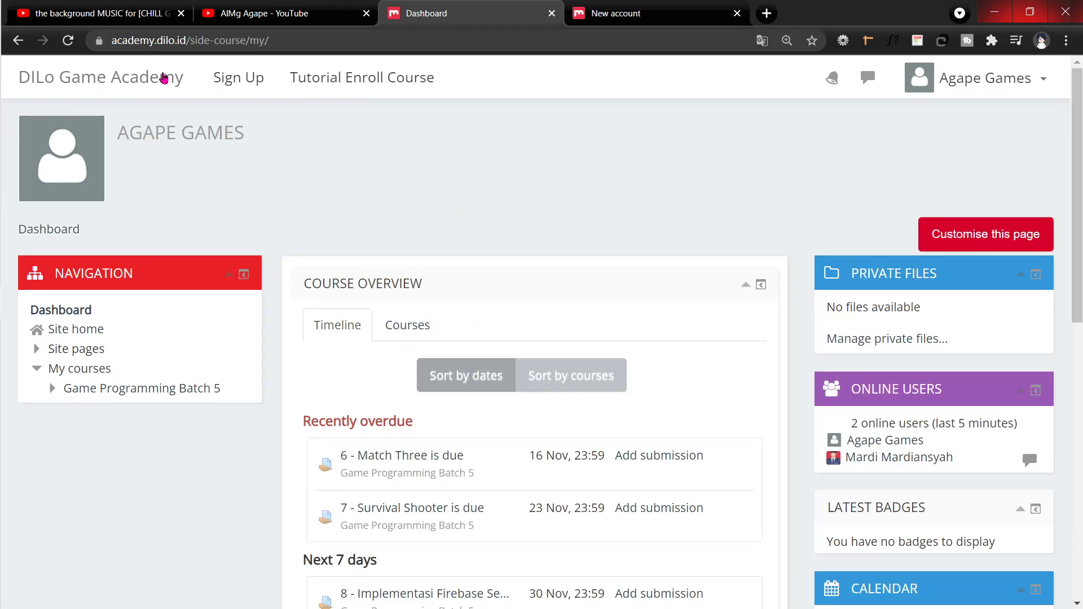
# Open the New account signup tab and try the Username, e-mail and autofilled name fields
pyautogui.click(296, 41)
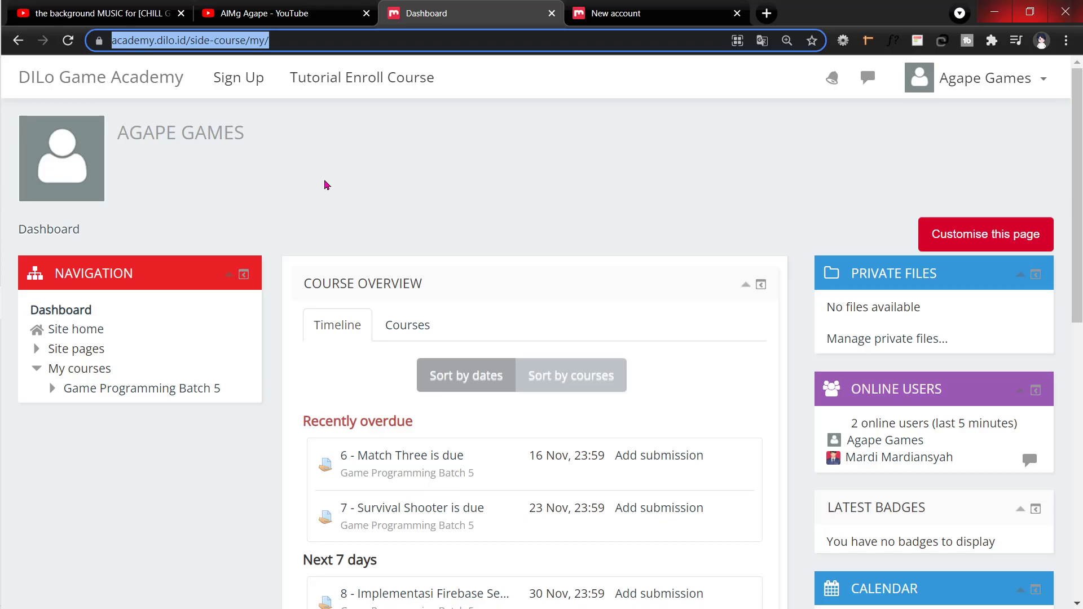
pyautogui.click(618, 13)
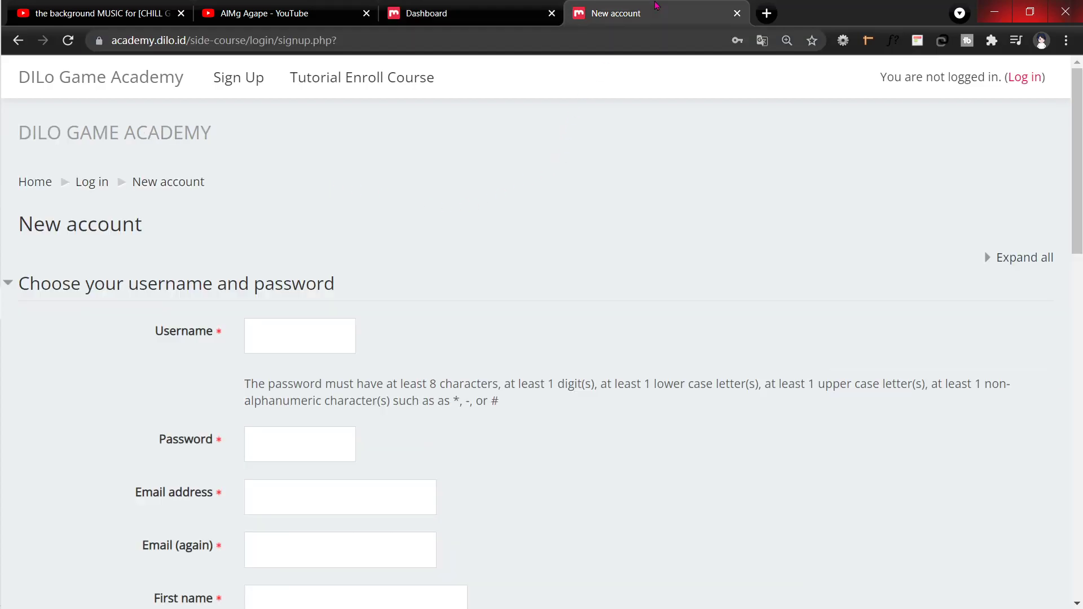
pyautogui.scroll(-5, 536, 230)
pyautogui.scroll(5, 300, 320)
pyautogui.click(322, 333)
pyautogui.scroll(-3, 321, 333)
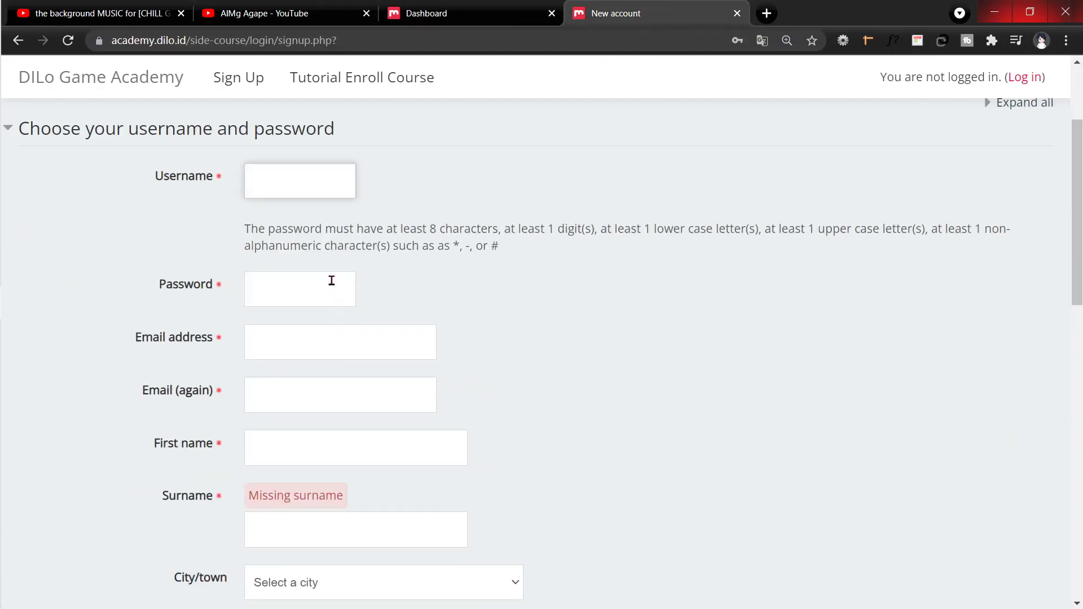
pyautogui.scroll(-2, 331, 281)
pyautogui.click(360, 309)
pyautogui.click(379, 401)
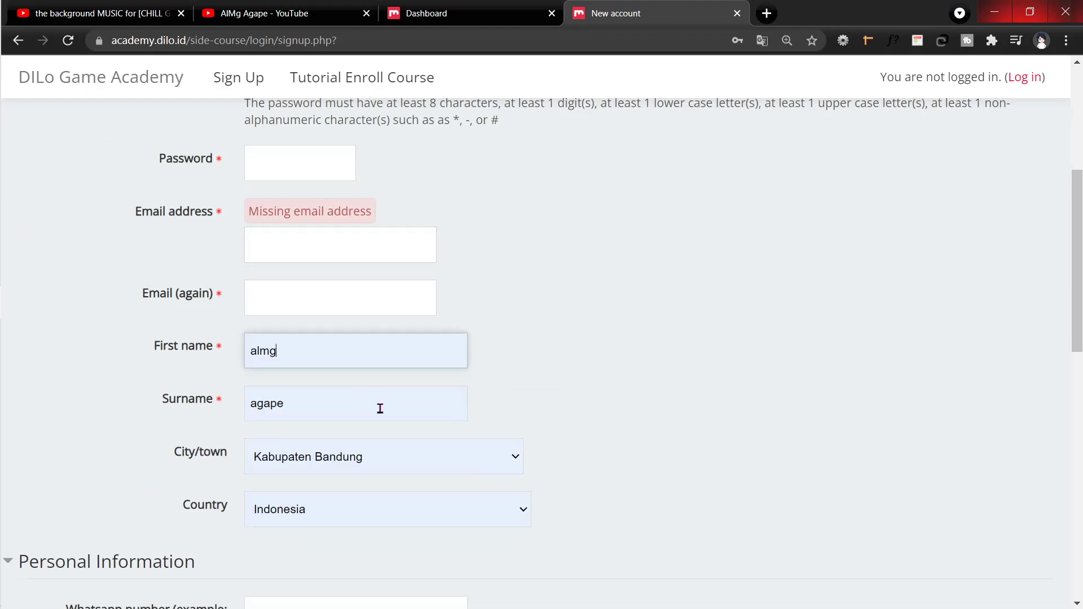
pyautogui.moveTo(319, 347); pyautogui.dragTo(230, 357)
pyautogui.click(660, 361)
# Scroll through the rest of the signup form, then close the tab choosing Keluar
pyautogui.scroll(-2, 660, 361)
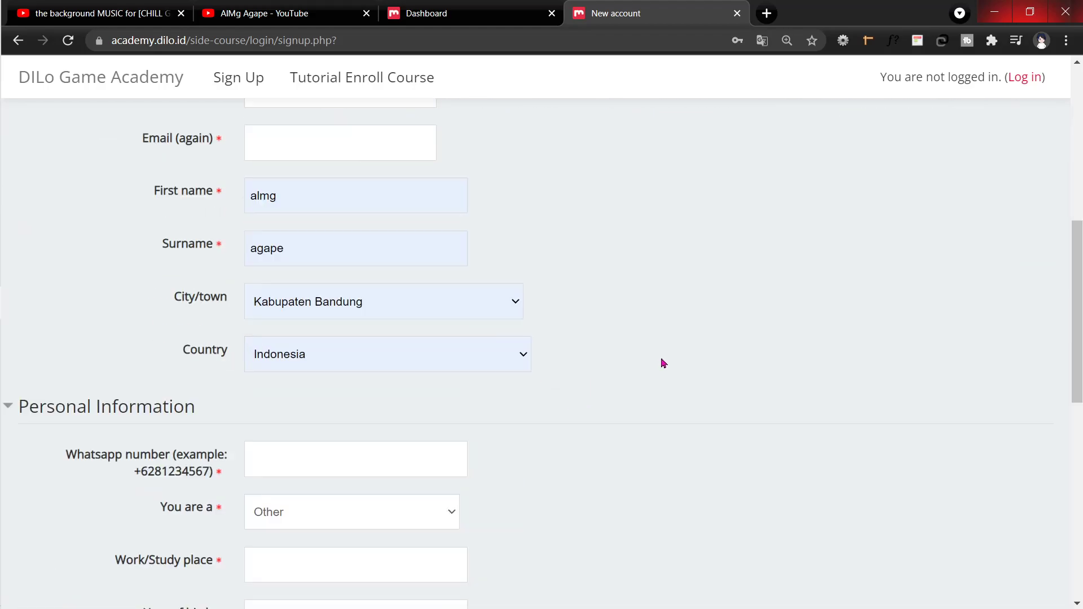
pyautogui.scroll(-3, 660, 361)
pyautogui.scroll(-3, 661, 361)
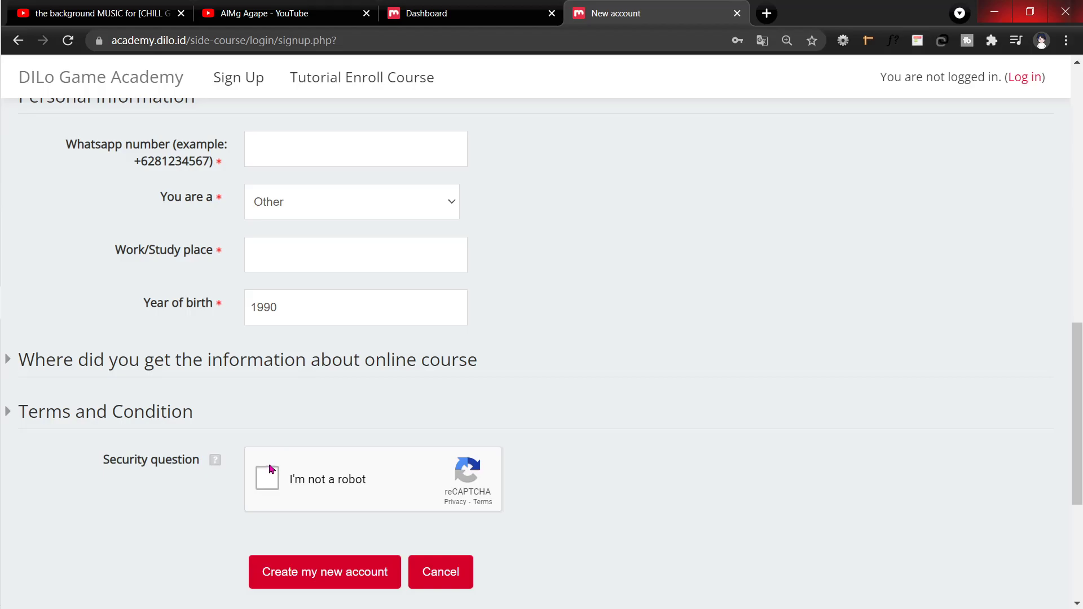
pyautogui.scroll(-3, 331, 343)
pyautogui.click(314, 424)
pyautogui.scroll(-5, 454, 383)
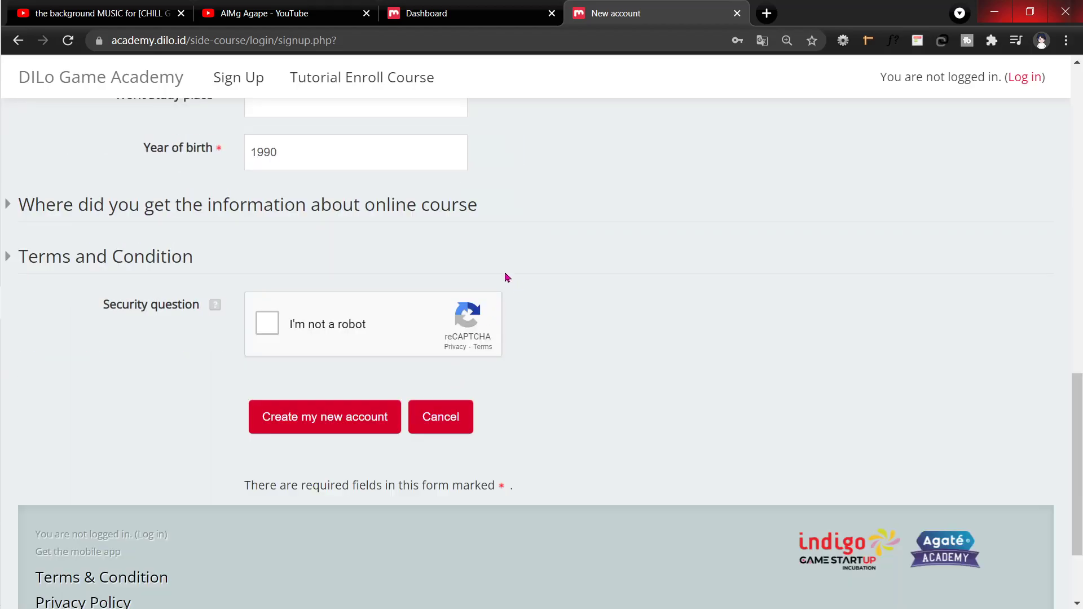
pyautogui.click(736, 13)
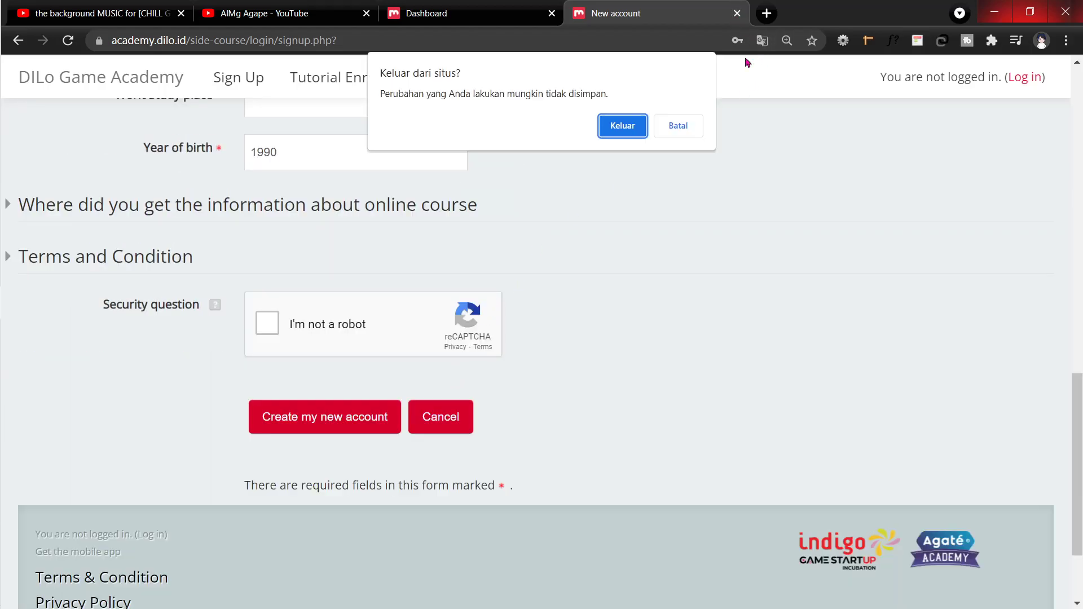
pyautogui.click(631, 131)
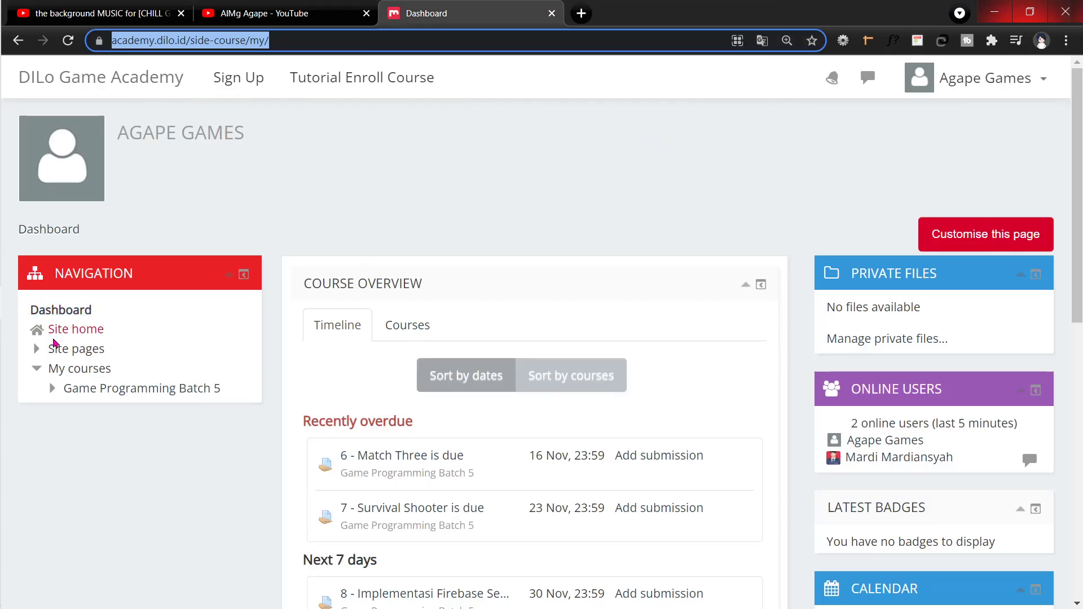
# Go to Site home and scroll down through the Available courses list
pyautogui.click(82, 332)
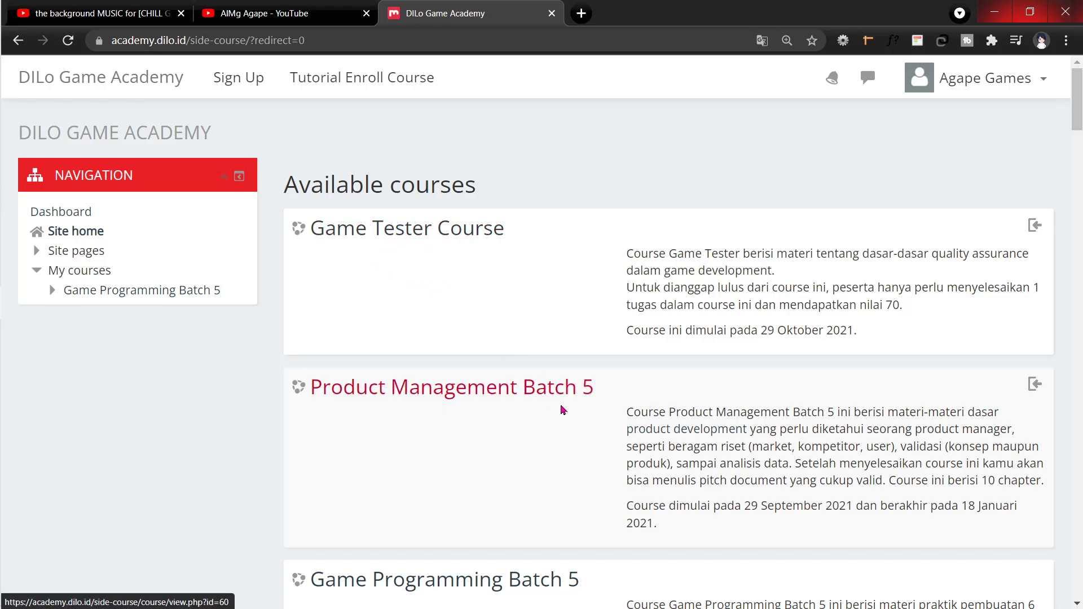
pyautogui.scroll(-3, 429, 399)
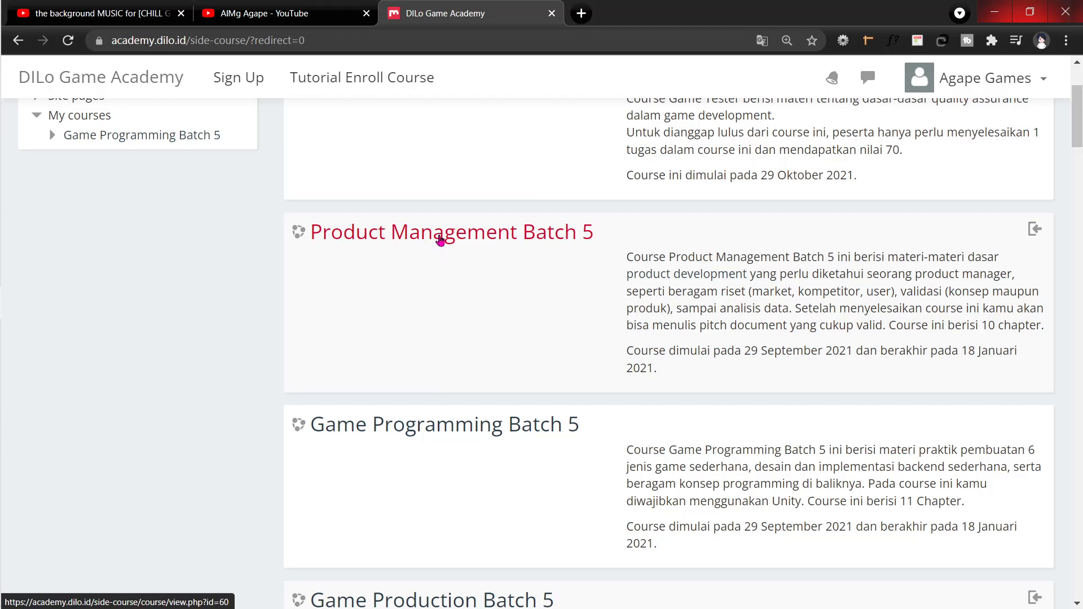
pyautogui.scroll(-3, 441, 240)
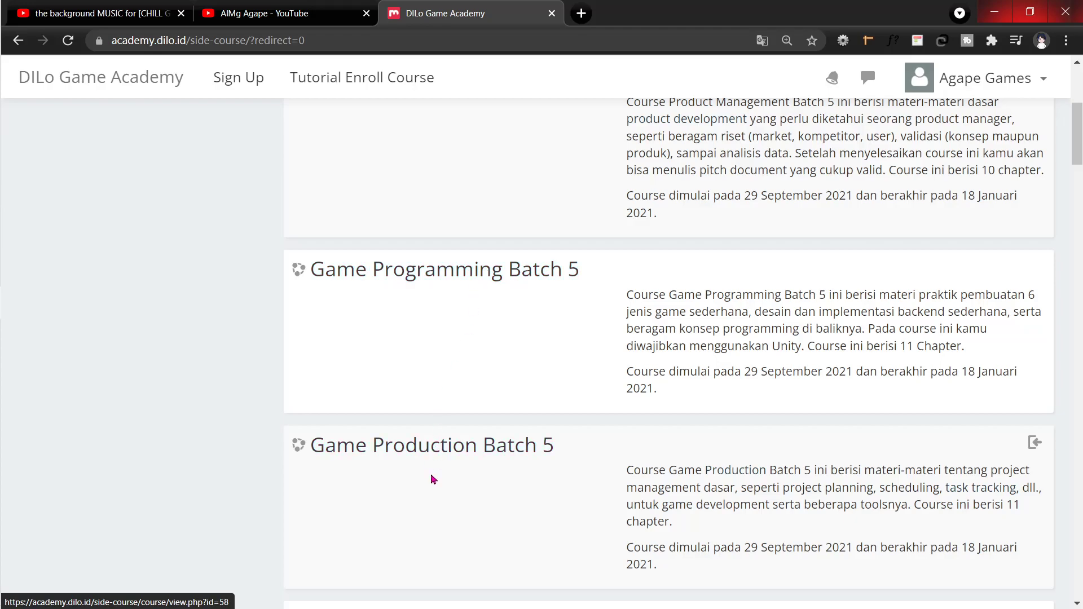
pyautogui.scroll(-3, 421, 454)
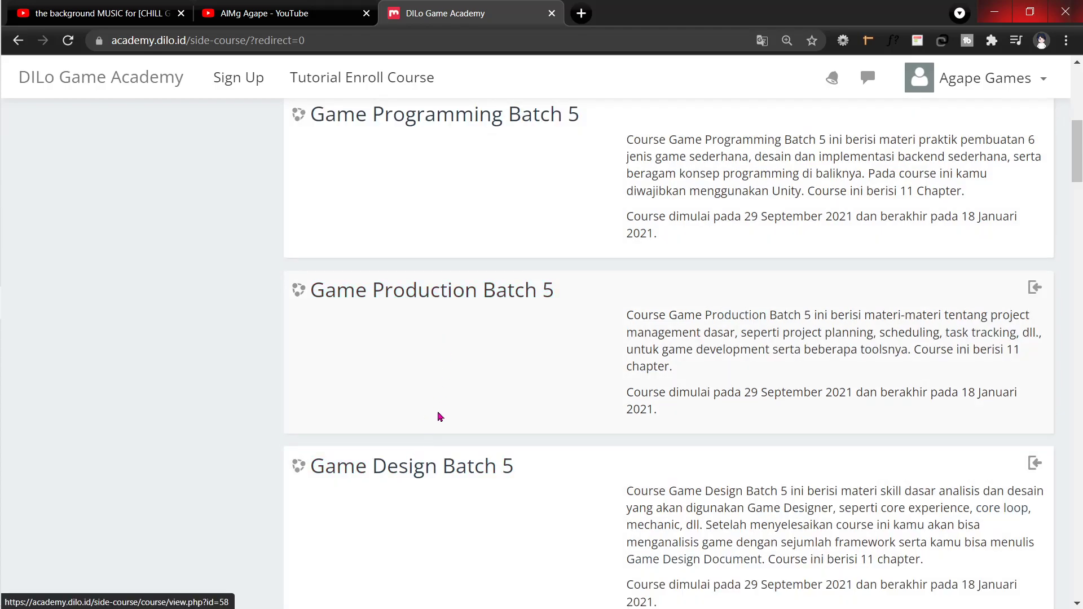
pyautogui.scroll(-3, 431, 472)
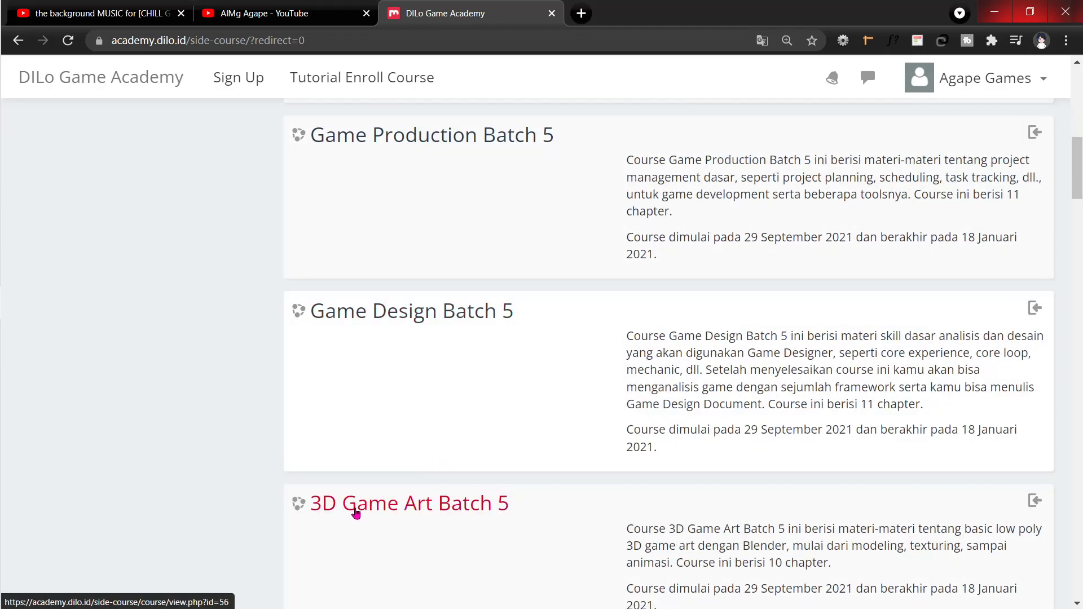
pyautogui.scroll(-3, 425, 510)
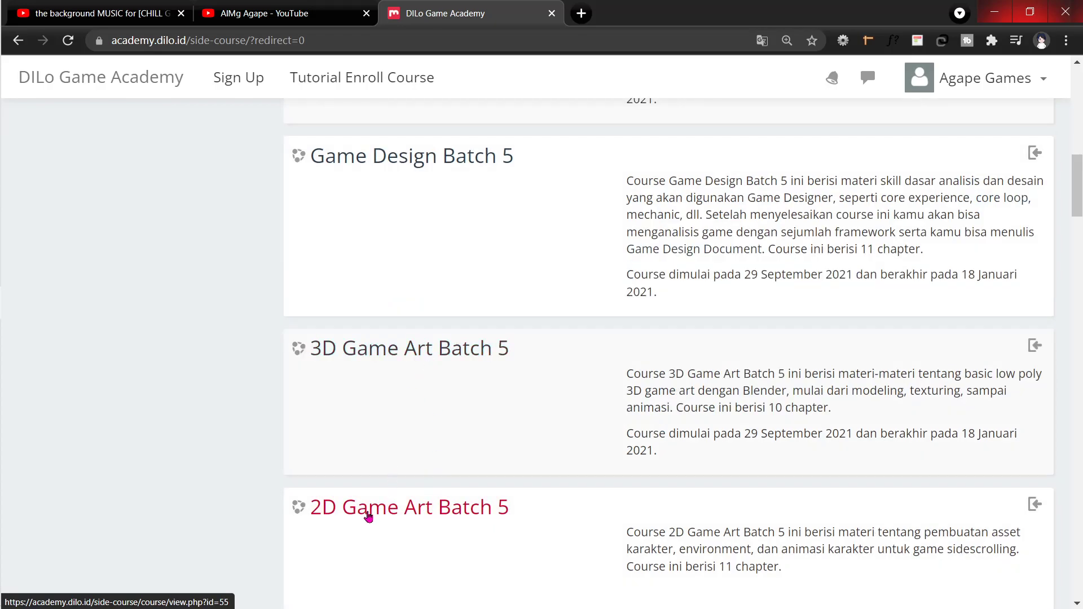
pyautogui.scroll(-3, 458, 513)
pyautogui.scroll(-3, 457, 508)
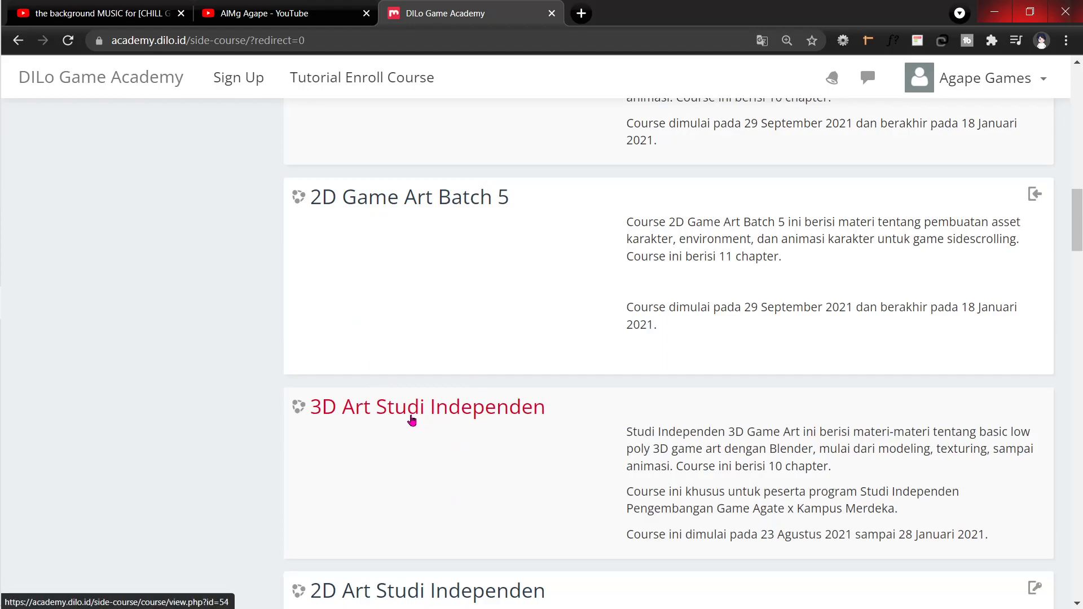
pyautogui.scroll(-3, 424, 535)
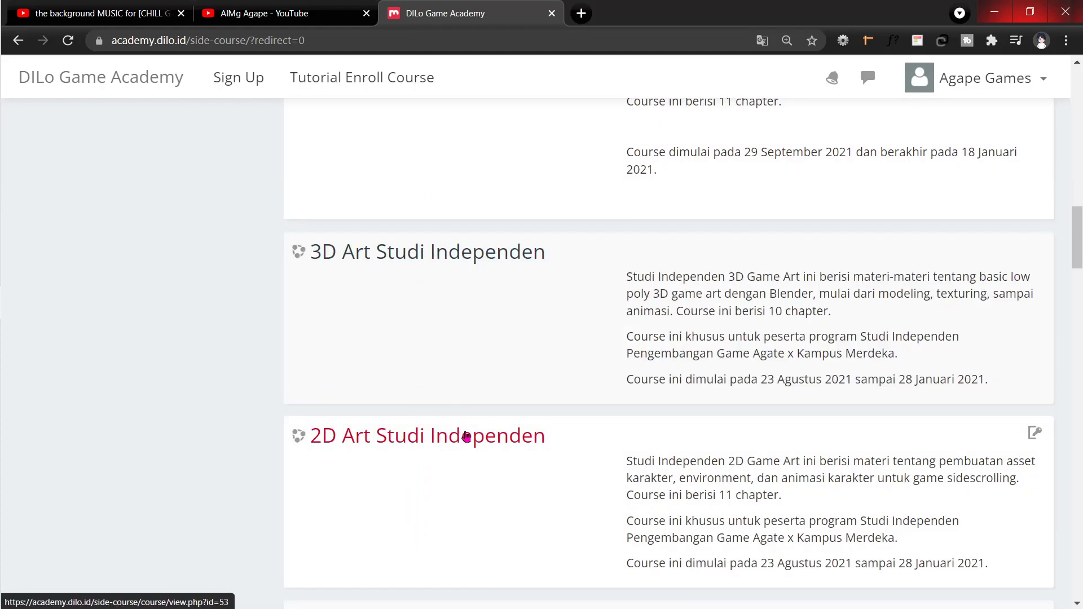
# Scroll back up and open the 2D Game Art Batch 5 course's self-enrolment page
pyautogui.scroll(3, 467, 436)
pyautogui.scroll(3, 467, 435)
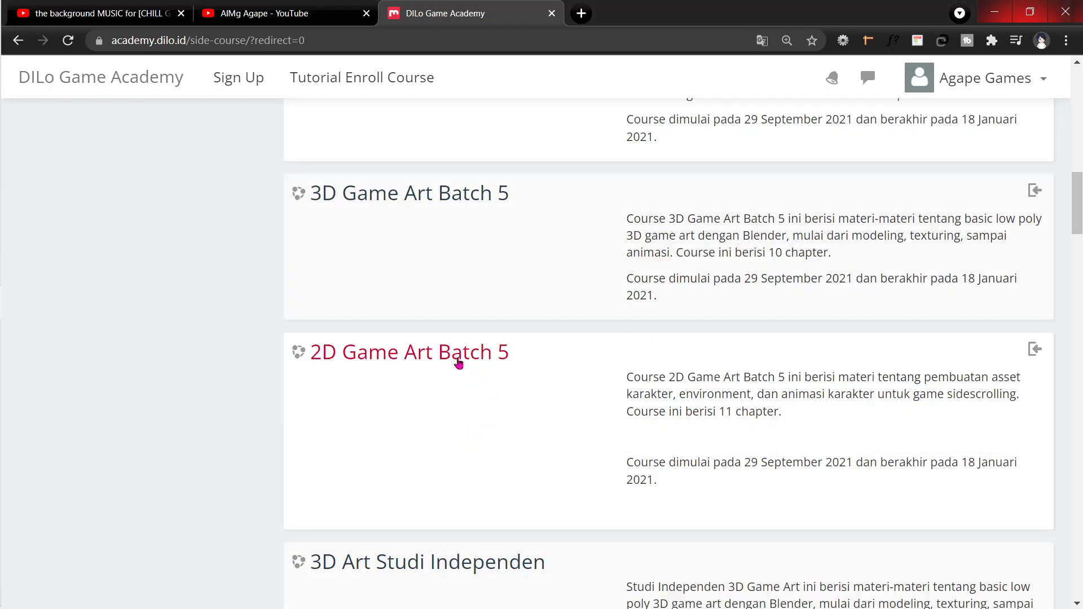
pyautogui.scroll(3, 485, 353)
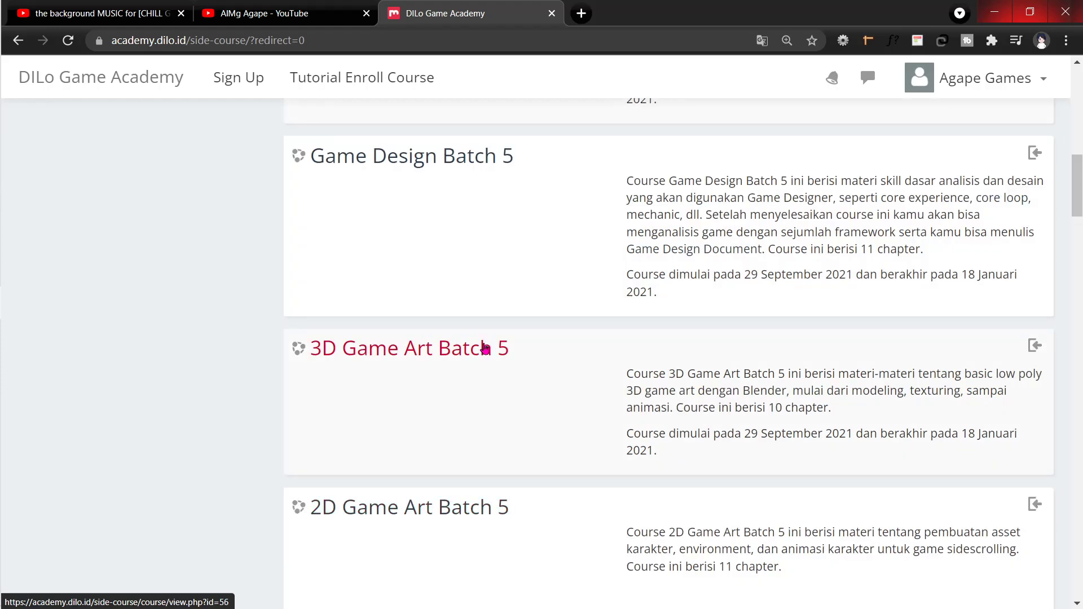
pyautogui.scroll(3, 477, 372)
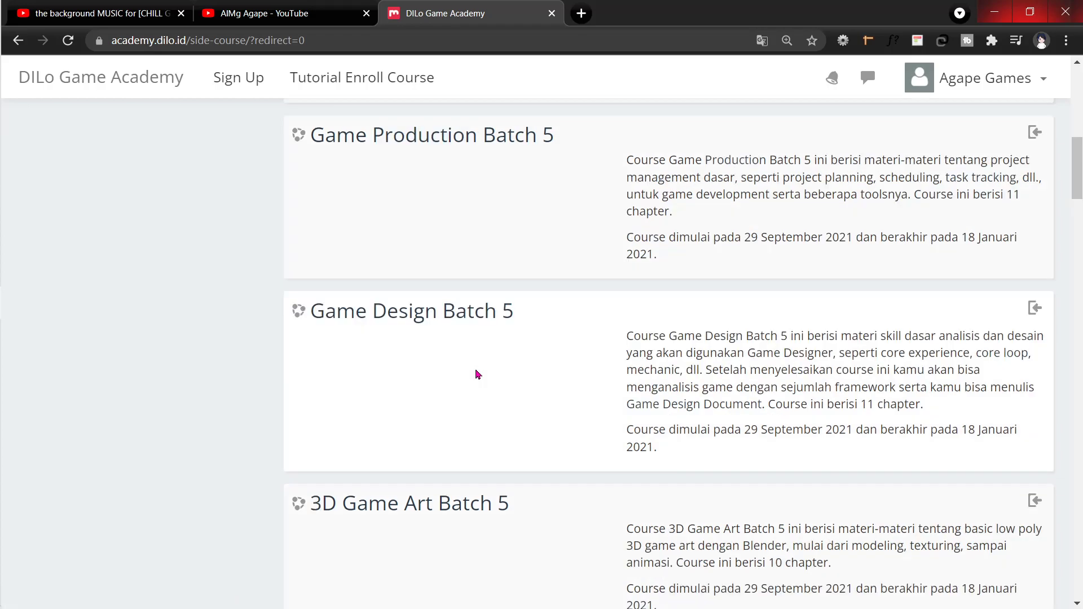
pyautogui.scroll(6, 474, 372)
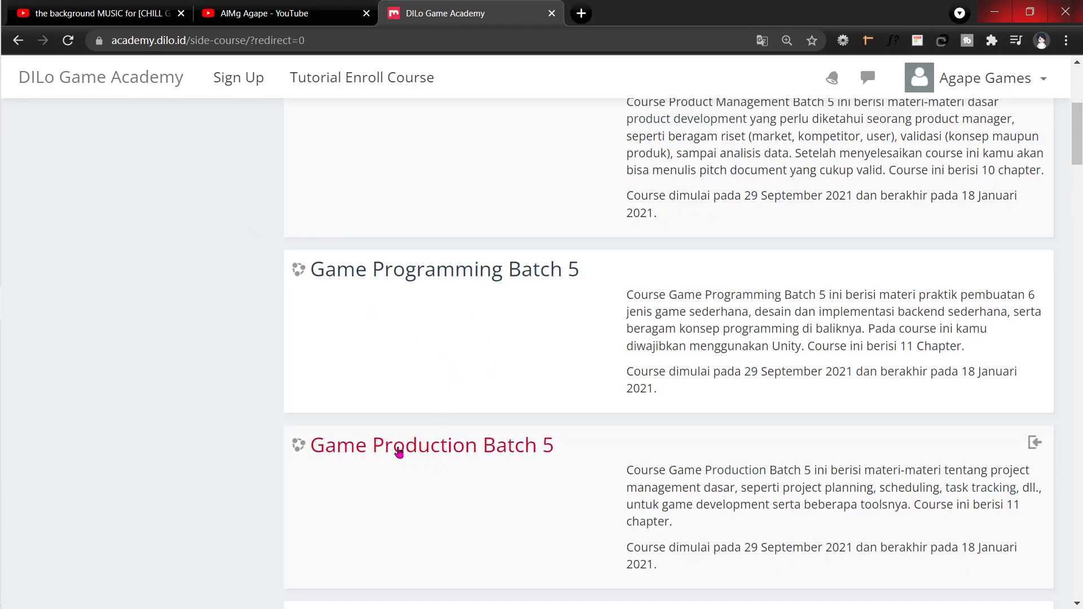
pyautogui.scroll(3, 389, 443)
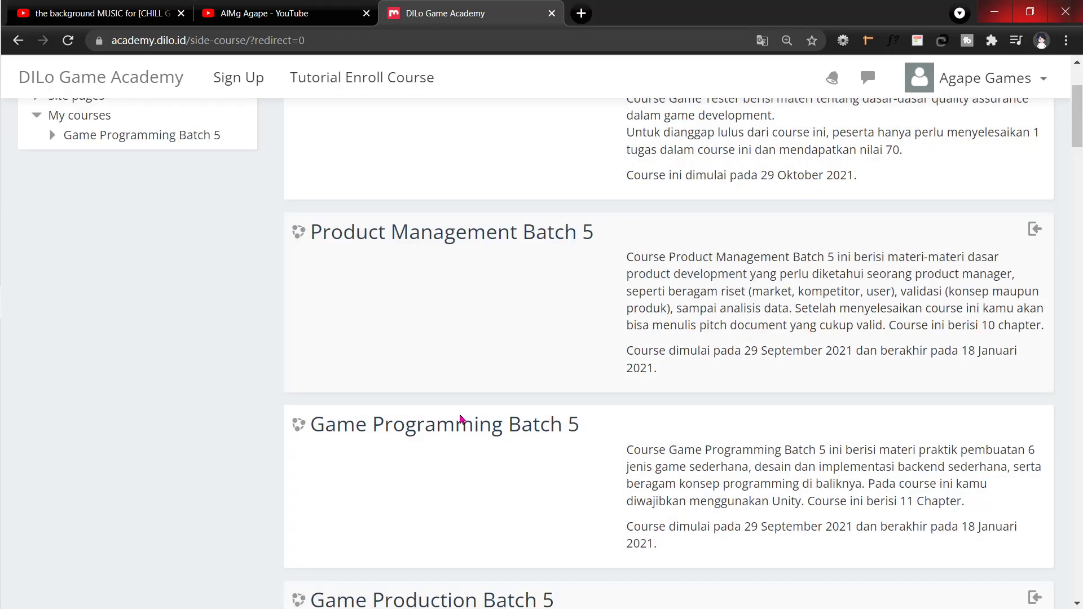
pyautogui.scroll(-9, 461, 420)
pyautogui.scroll(-3, 455, 484)
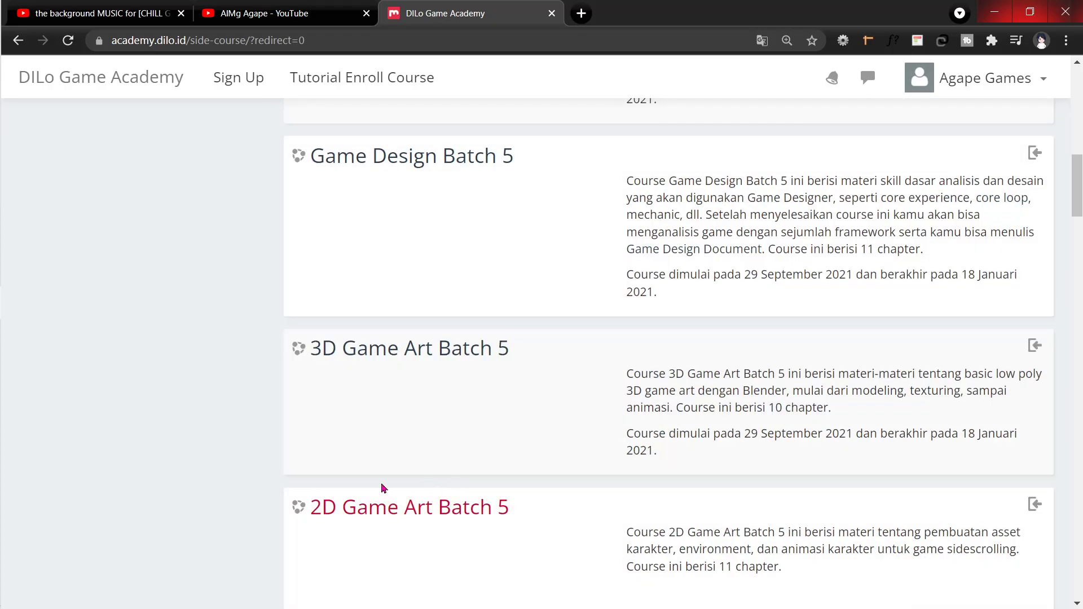
pyautogui.click(402, 508)
pyautogui.scroll(-3, 403, 508)
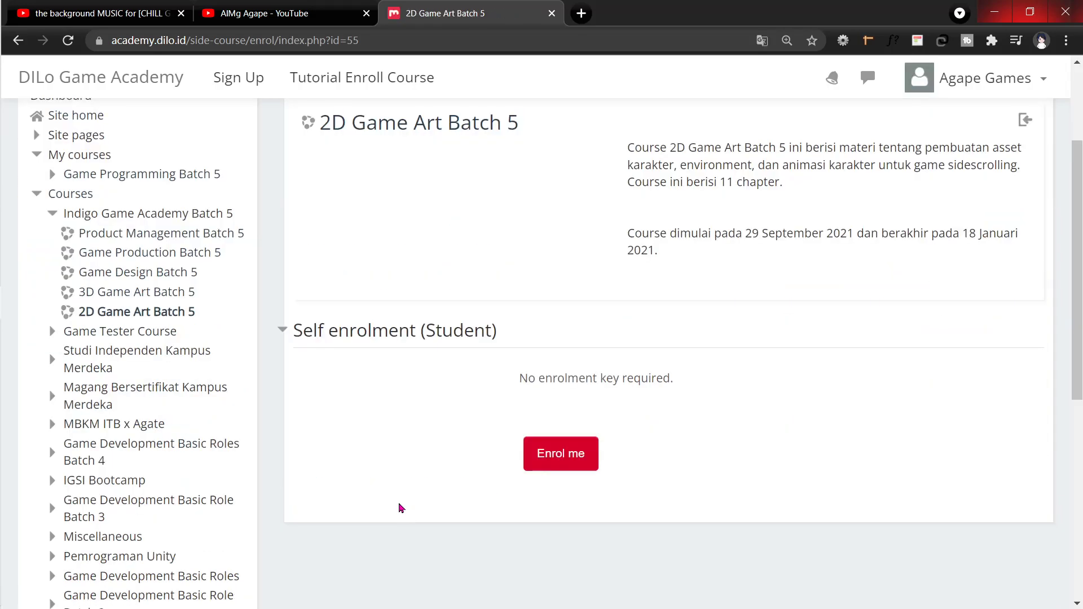
pyautogui.scroll(3, 400, 508)
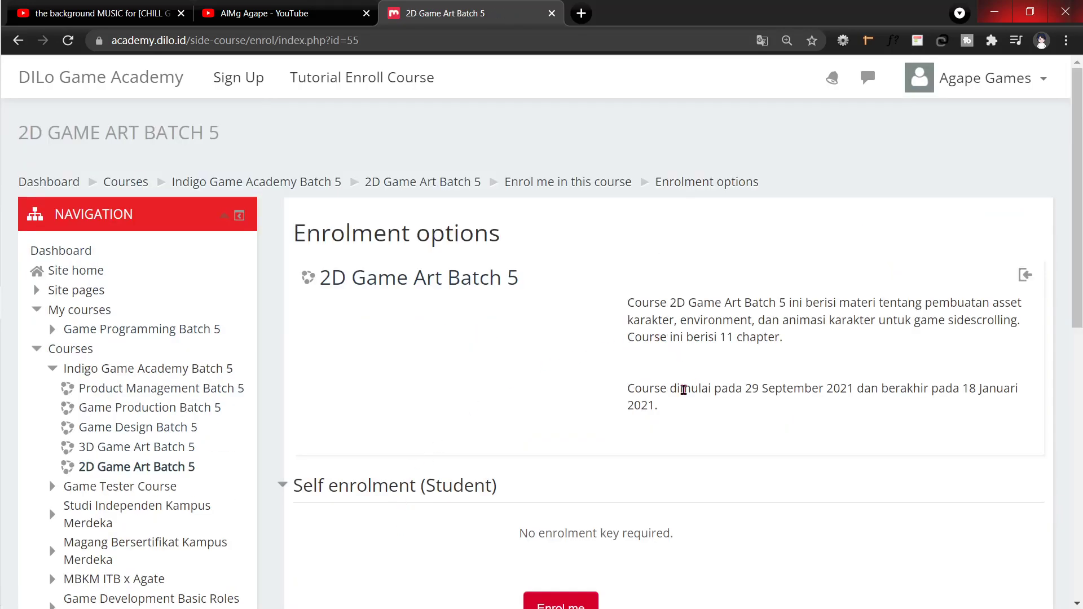
pyautogui.moveTo(637, 391); pyautogui.dragTo(789, 397)
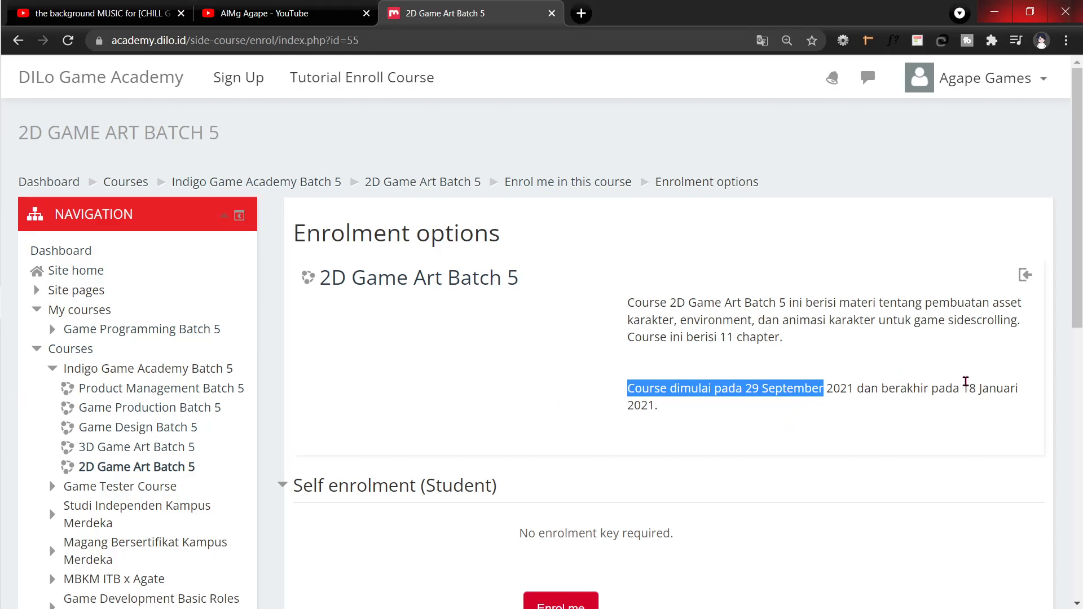
pyautogui.moveTo(965, 386); pyautogui.dragTo(1027, 397)
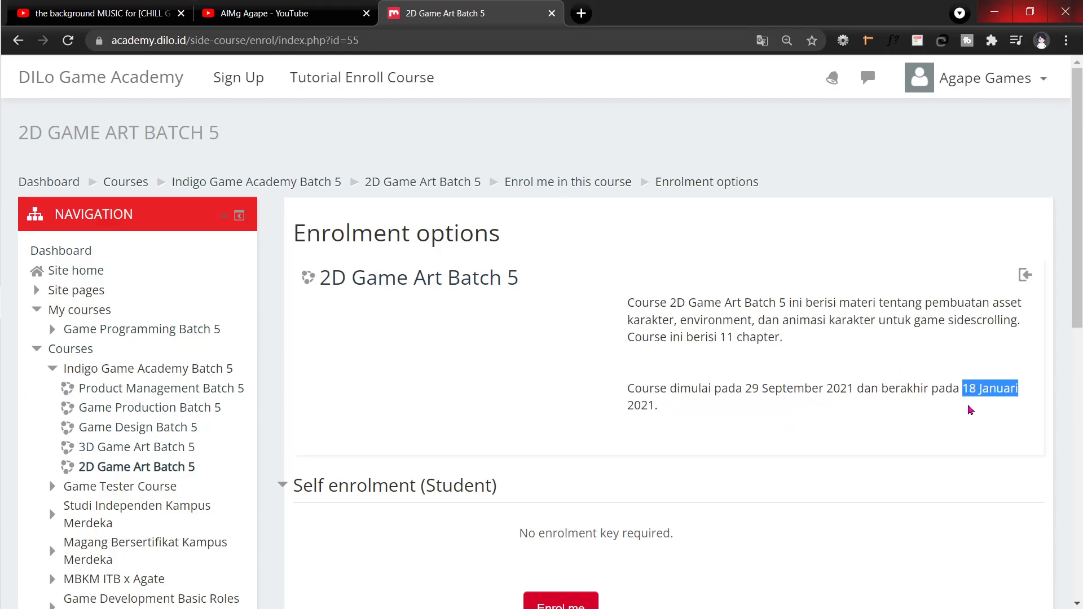
pyautogui.moveTo(18, 446)
pyautogui.click(973, 410)
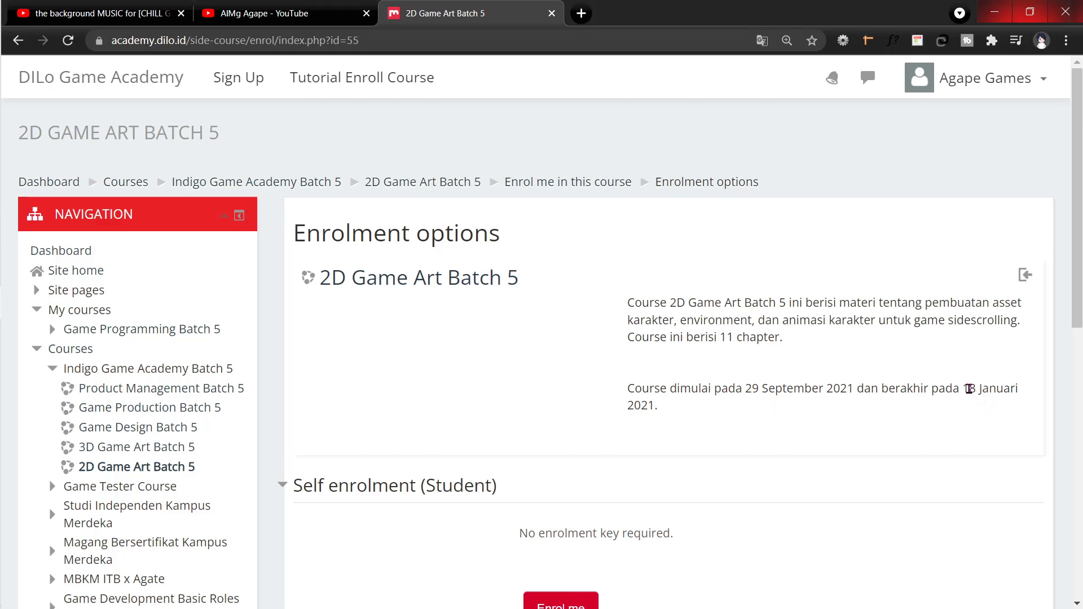
pyautogui.moveTo(969, 389); pyautogui.dragTo(996, 389)
pyautogui.scroll(-3, 996, 389)
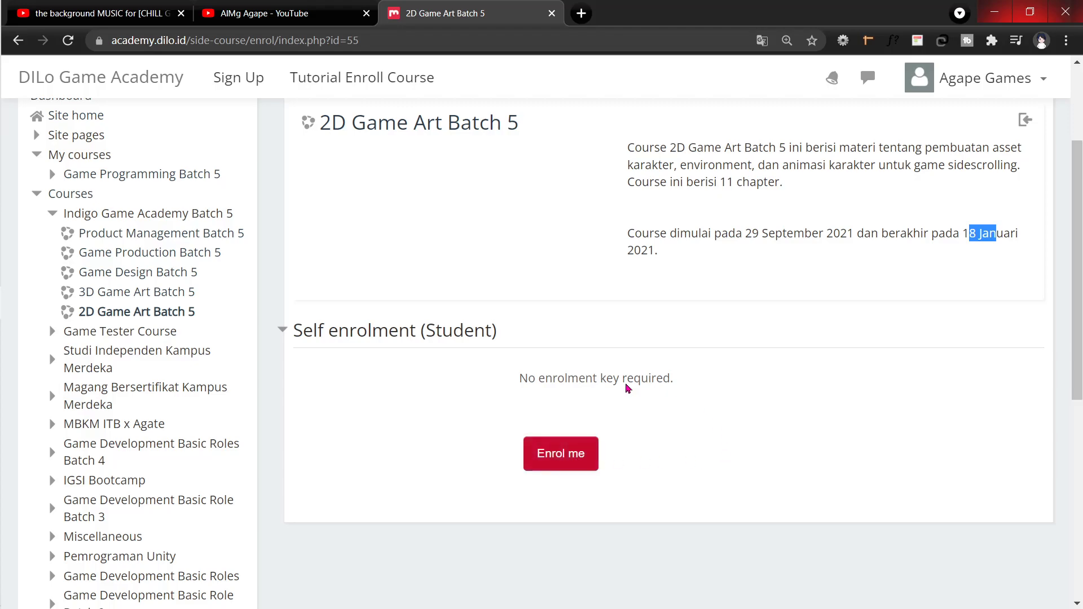
pyautogui.scroll(3, 525, 303)
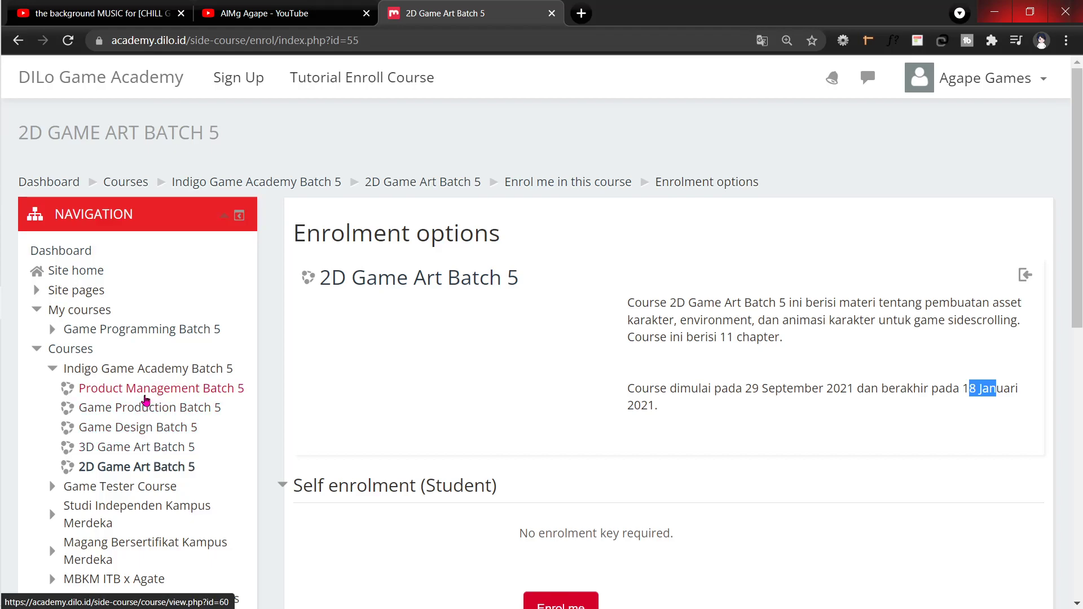
pyautogui.click(138, 331)
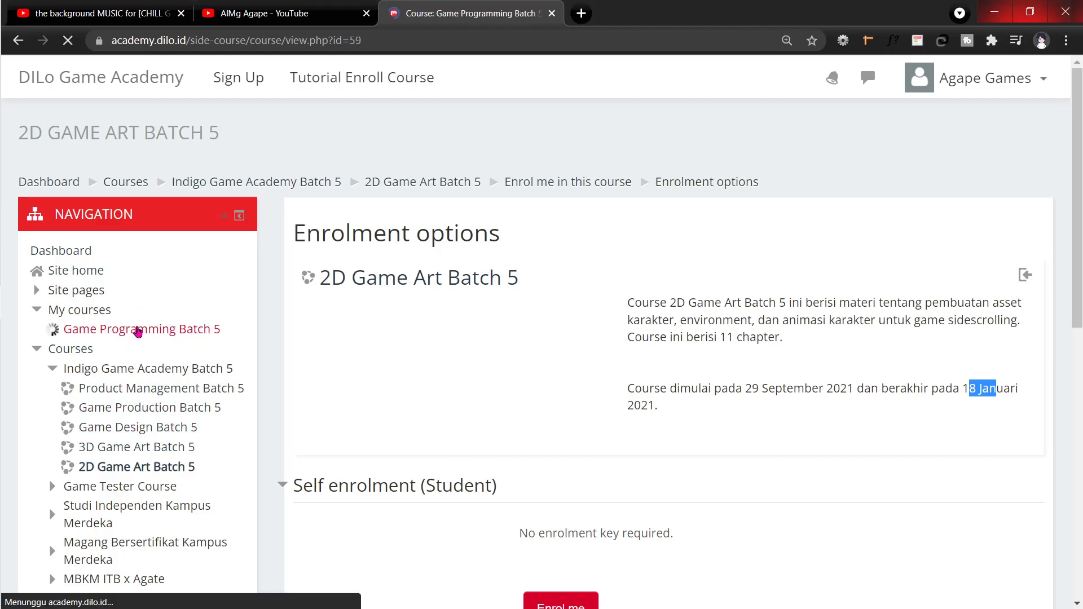
# Start the background music in the YouTube tab and return to the Game Programming Batch 5 page
pyautogui.scroll(-5, 359, 354)
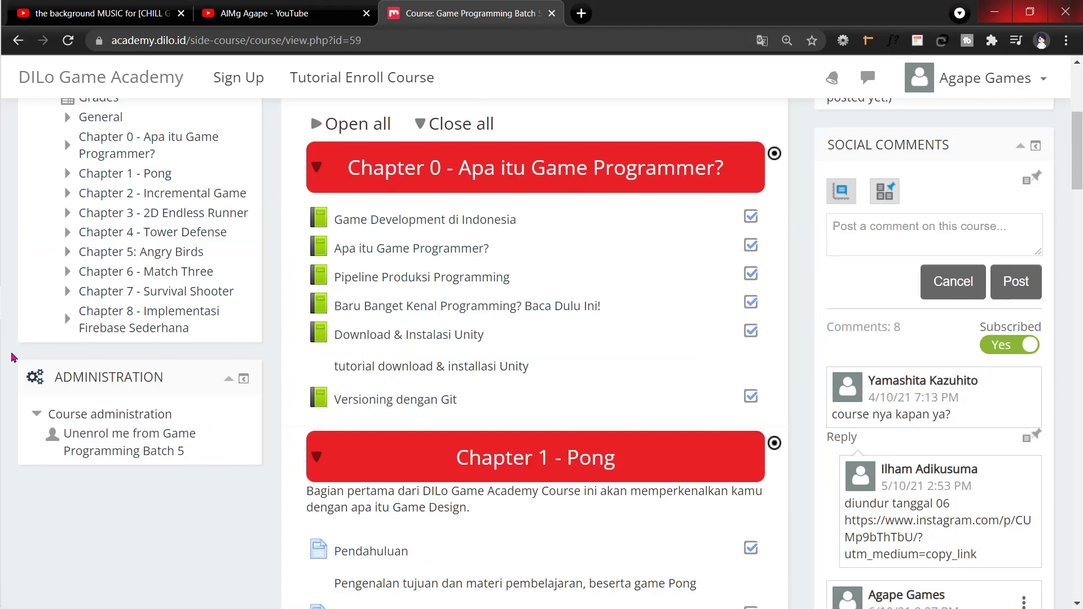
pyautogui.moveTo(1, 362)
pyautogui.click(96, 13)
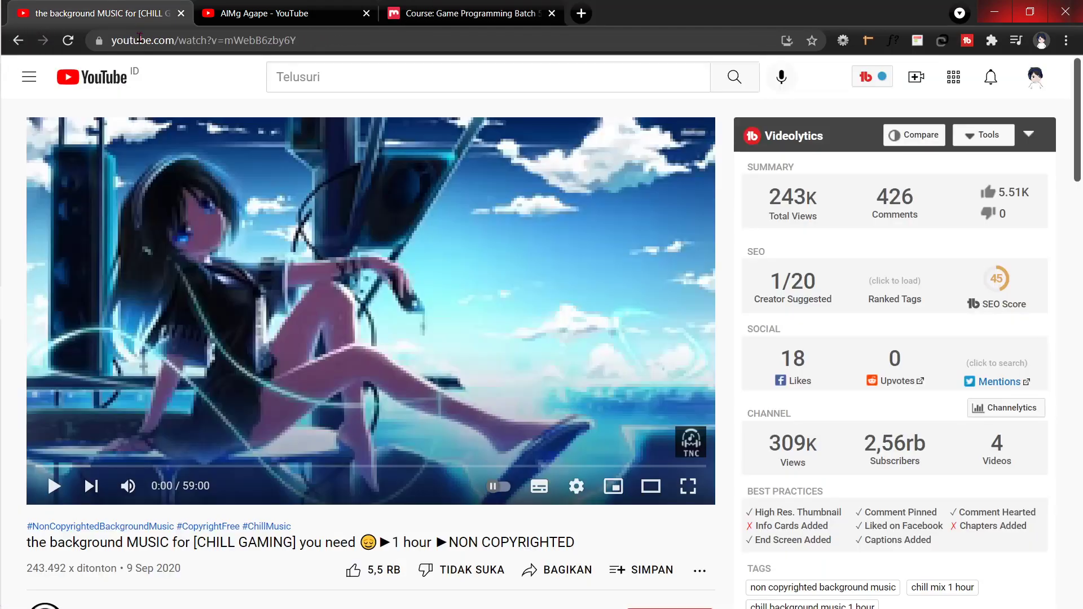
pyautogui.click(368, 307)
pyautogui.click(435, 5)
# Bring Unity forward and enter Play mode on the Gameplay scene
pyautogui.moveTo(3, 338)
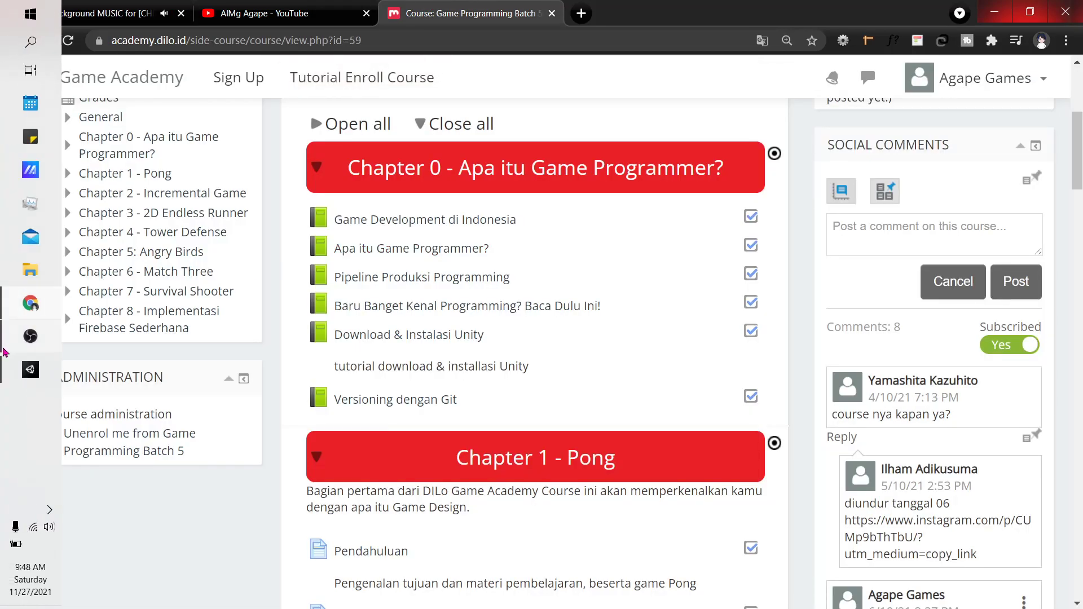
pyautogui.moveTo(12, 367)
pyautogui.click(136, 375)
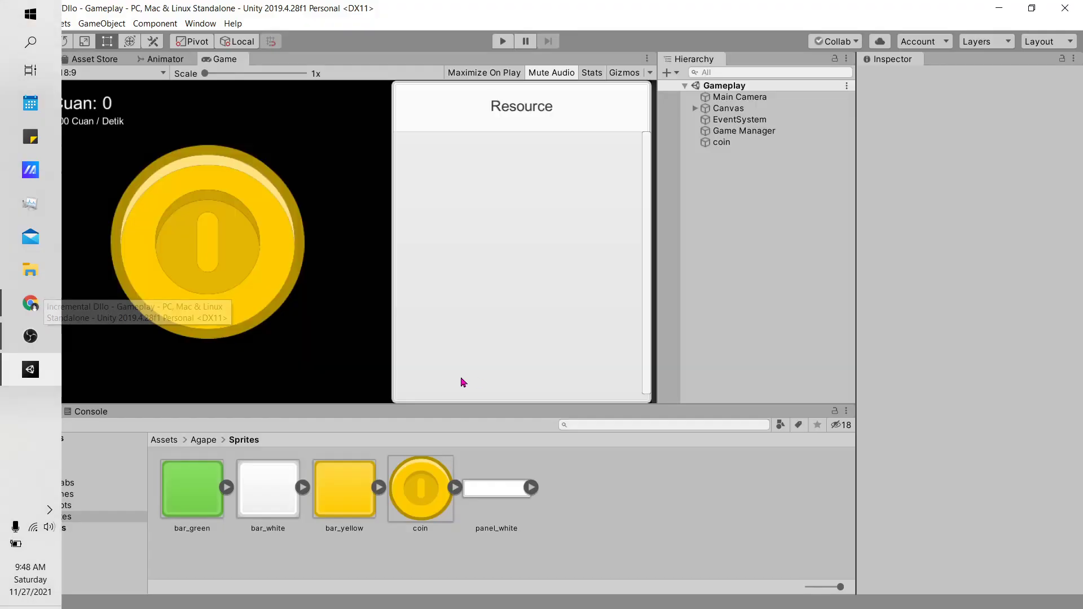
pyautogui.click(505, 47)
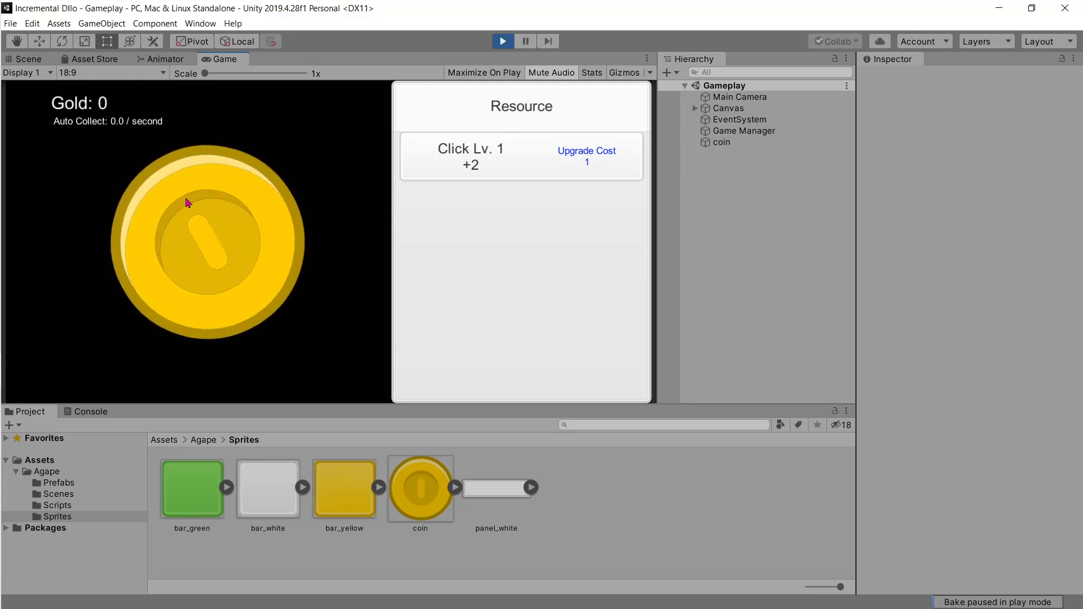
# Tap the coin repeatedly for +2 Gold each, reaching 68, then stop play
pyautogui.click(357, 317)
pyautogui.click(258, 361)
pyautogui.click(108, 339)
pyautogui.click(93, 247)
pyautogui.click(240, 142)
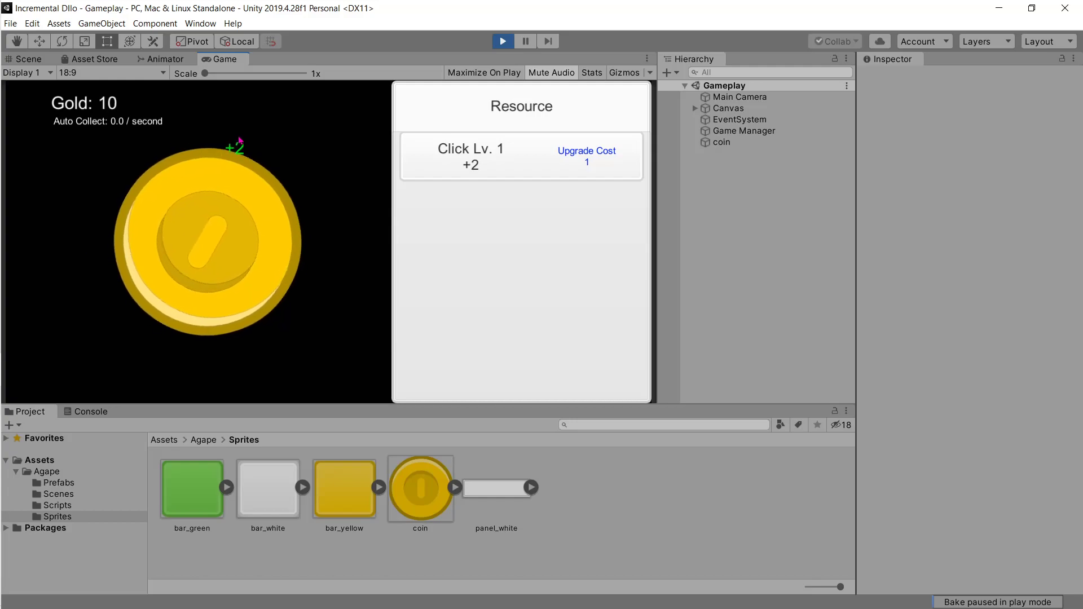
pyautogui.click(308, 123)
pyautogui.click(351, 237)
pyautogui.click(349, 304)
pyautogui.click(163, 368)
pyautogui.click(225, 269)
pyautogui.click(98, 308)
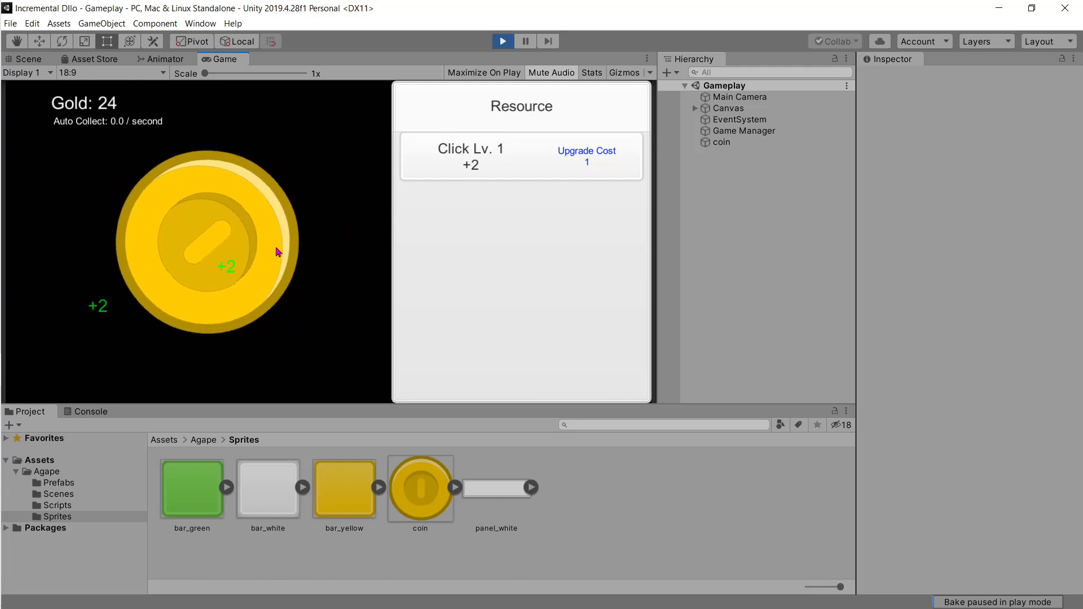
pyautogui.click(346, 167)
pyautogui.click(309, 235)
pyautogui.click(235, 150)
pyautogui.click(82, 201)
pyautogui.click(225, 168)
pyautogui.click(154, 359)
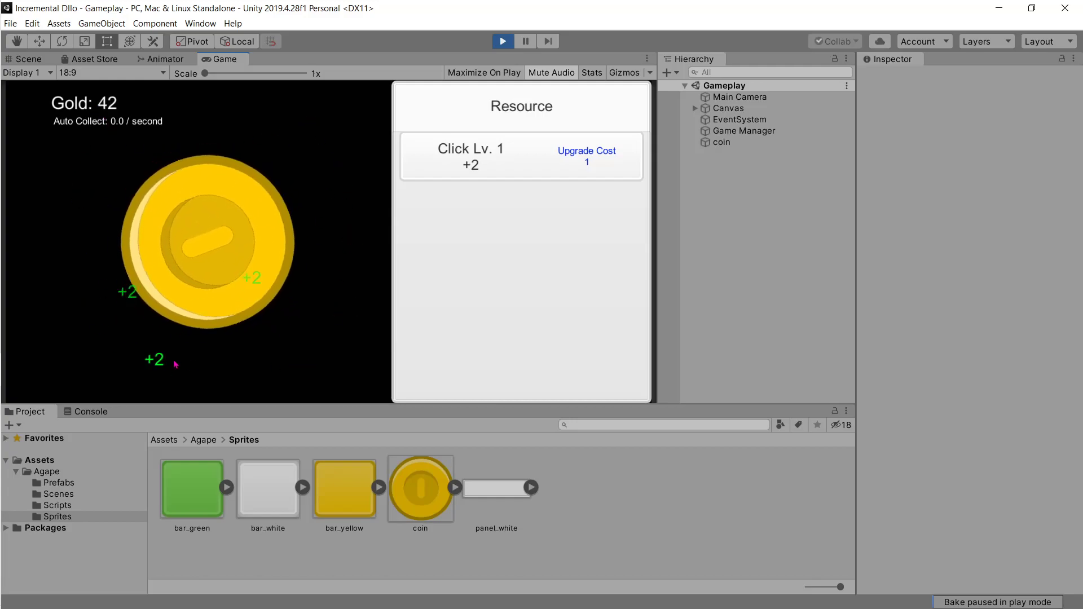
pyautogui.click(387, 205)
pyautogui.click(387, 333)
pyautogui.click(24, 261)
pyautogui.click(90, 317)
pyautogui.click(145, 316)
pyautogui.click(260, 306)
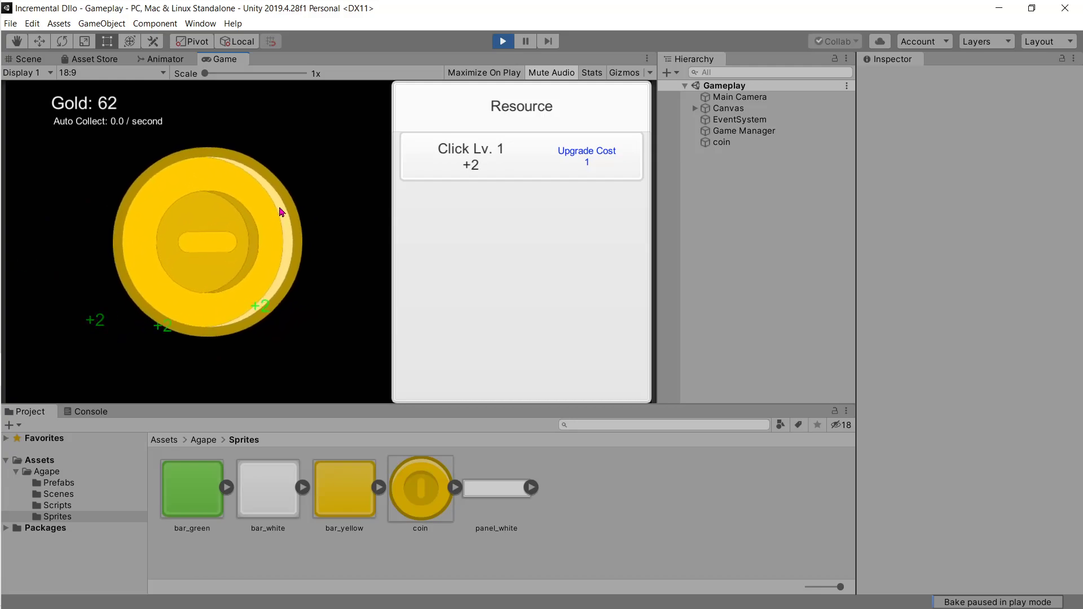
pyautogui.click(294, 191)
pyautogui.click(302, 181)
pyautogui.click(303, 179)
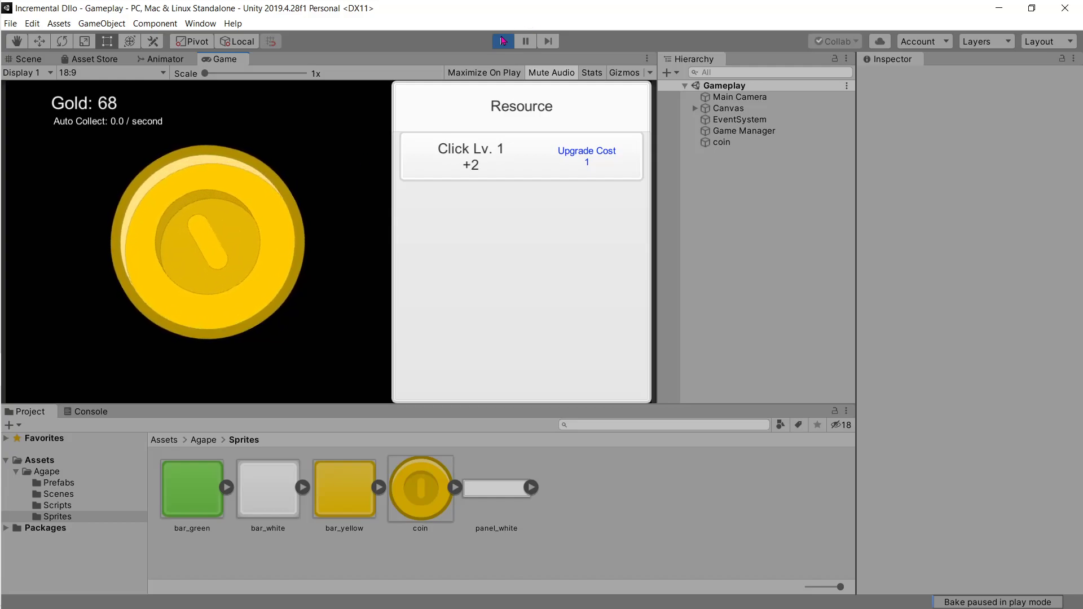
pyautogui.click(503, 40)
pyautogui.click(30, 304)
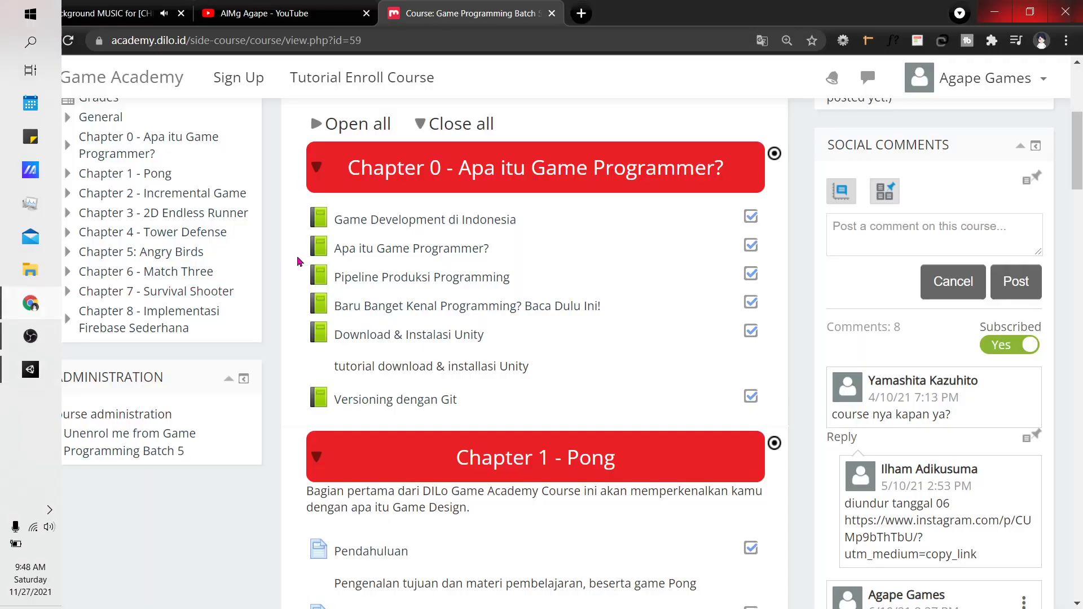
# Jump to the Chapter 3 and Chapter 2 sections, opening the 2D Endless Runner book from each
pyautogui.click(198, 211)
pyautogui.click(406, 275)
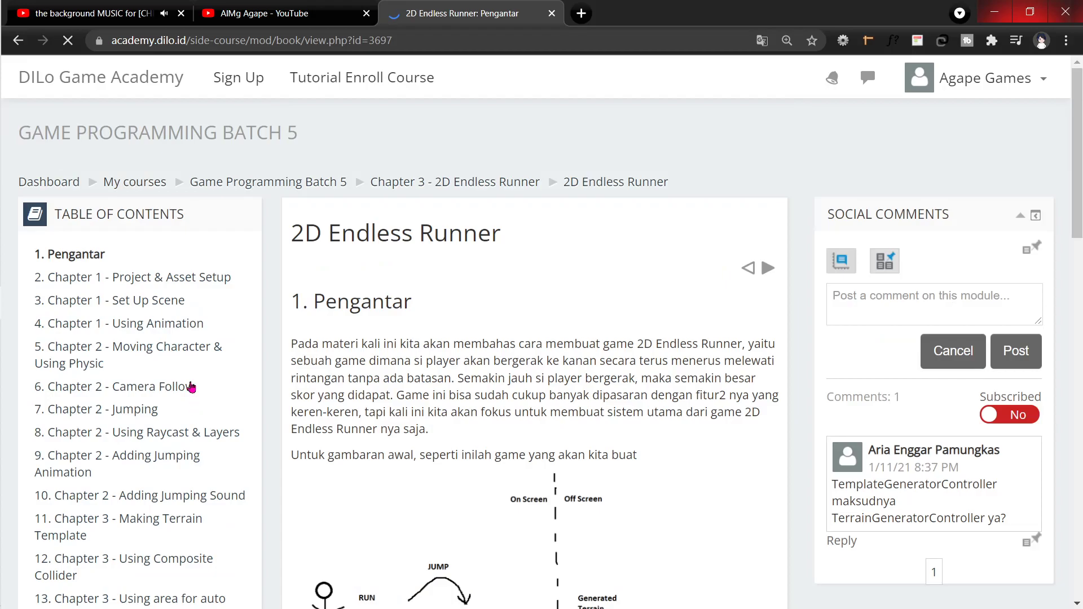
pyautogui.click(334, 183)
pyautogui.scroll(-3, 152, 361)
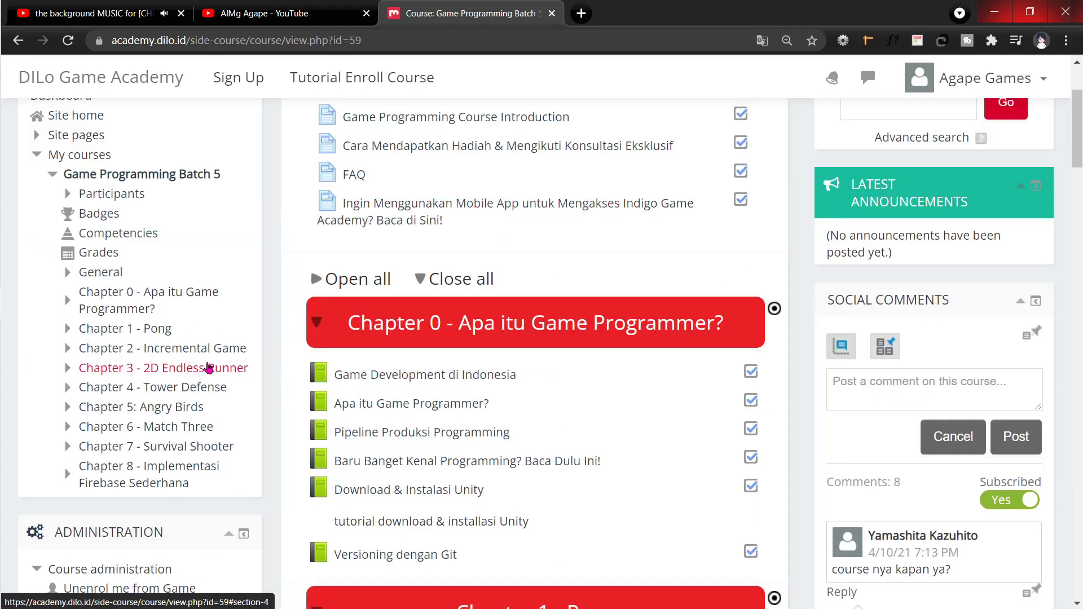
pyautogui.click(165, 353)
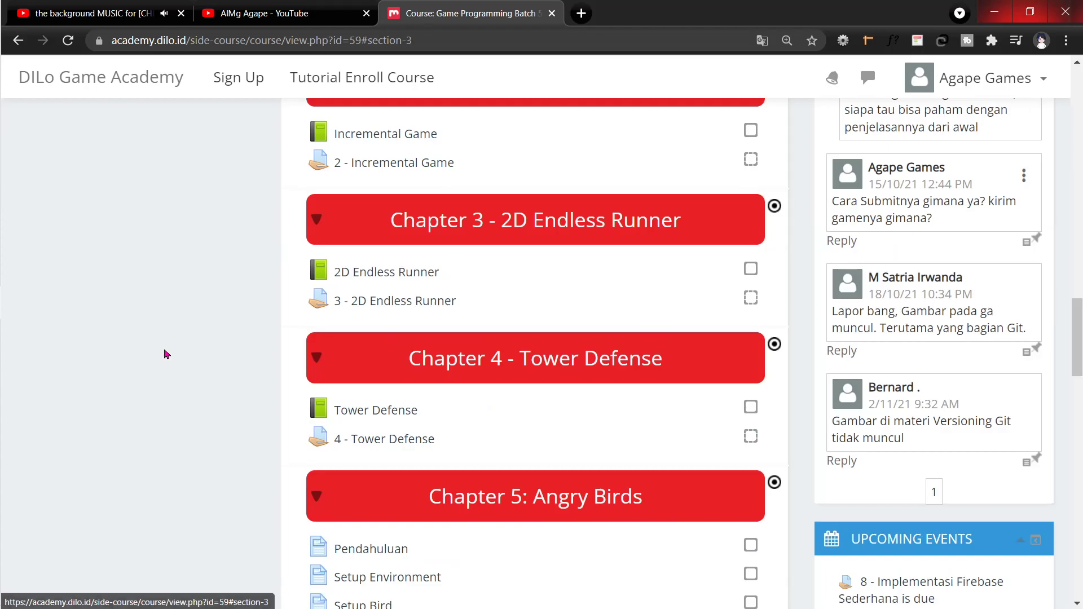
pyautogui.click(361, 274)
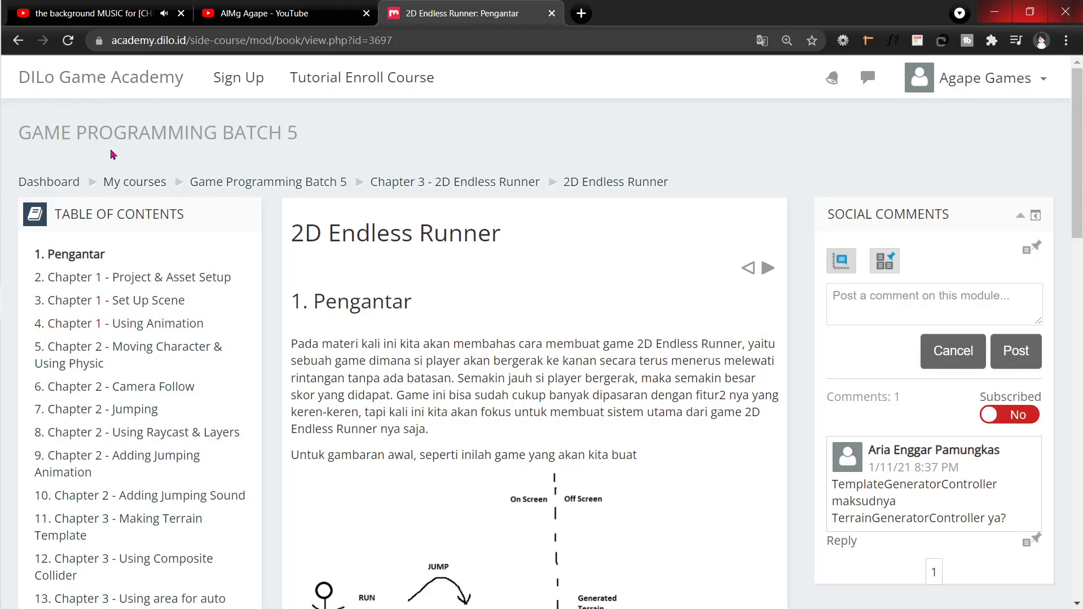
pyautogui.click(26, 48)
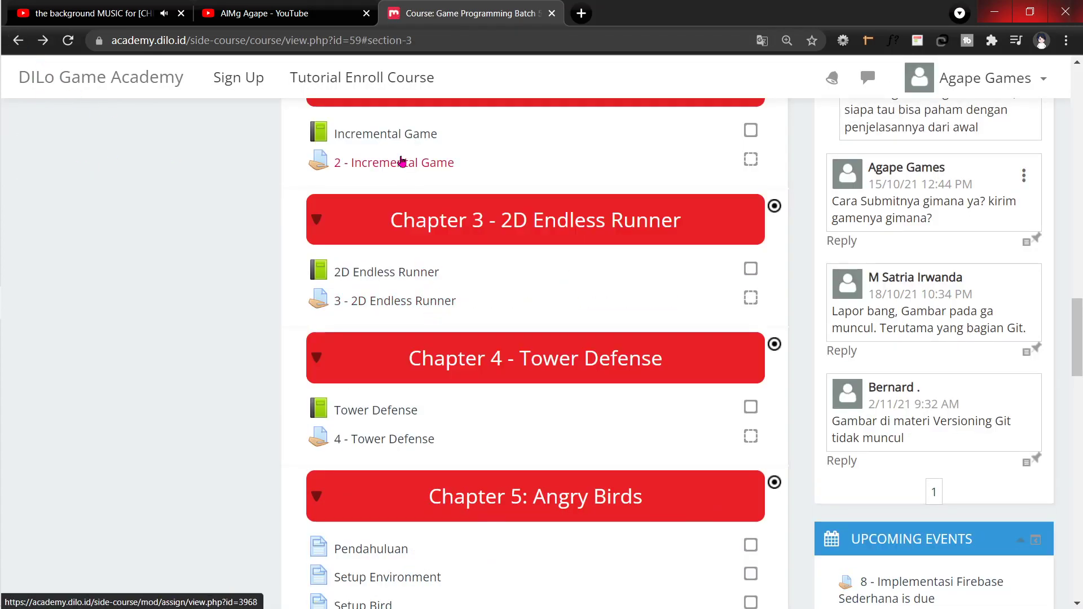
# Read the code in the Incremental Game book's chapter 4. Creating Incremental Tap, then return to Unity
pyautogui.click(395, 137)
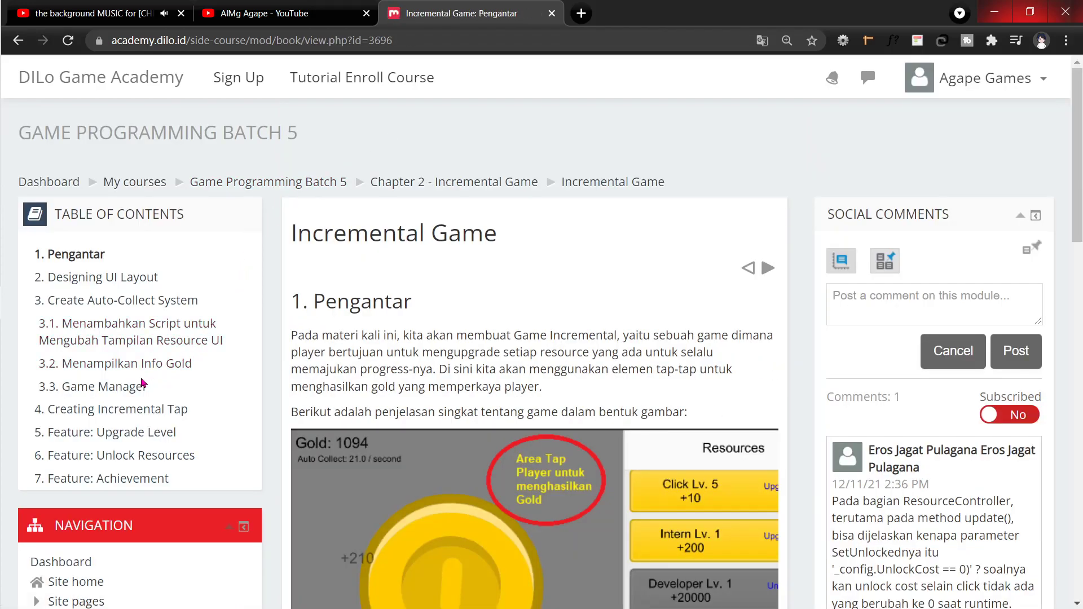
pyautogui.click(97, 411)
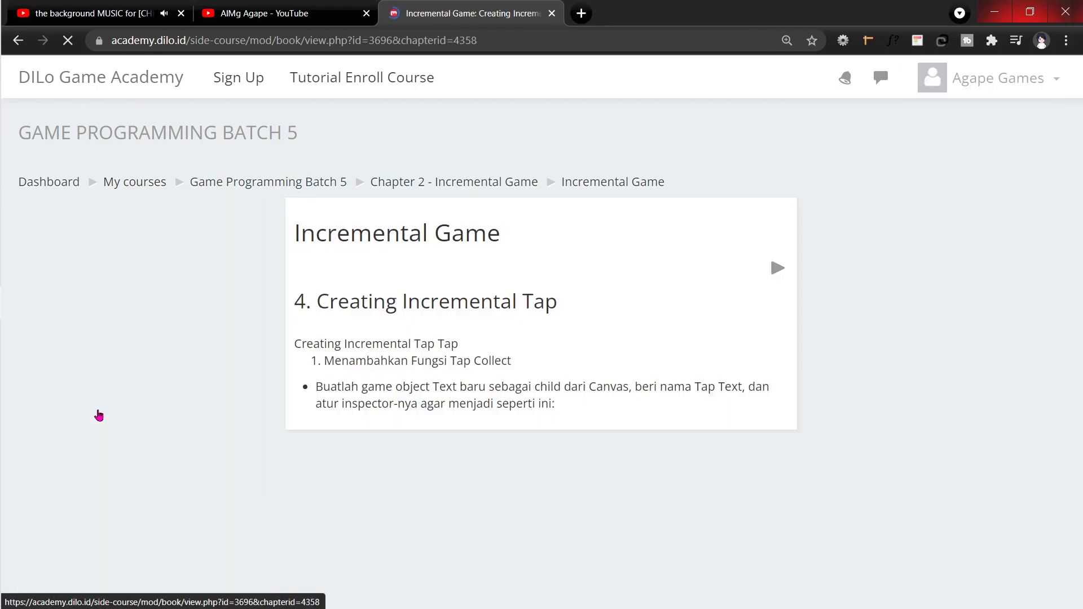
pyautogui.scroll(-10, 395, 398)
pyautogui.scroll(-8, 445, 395)
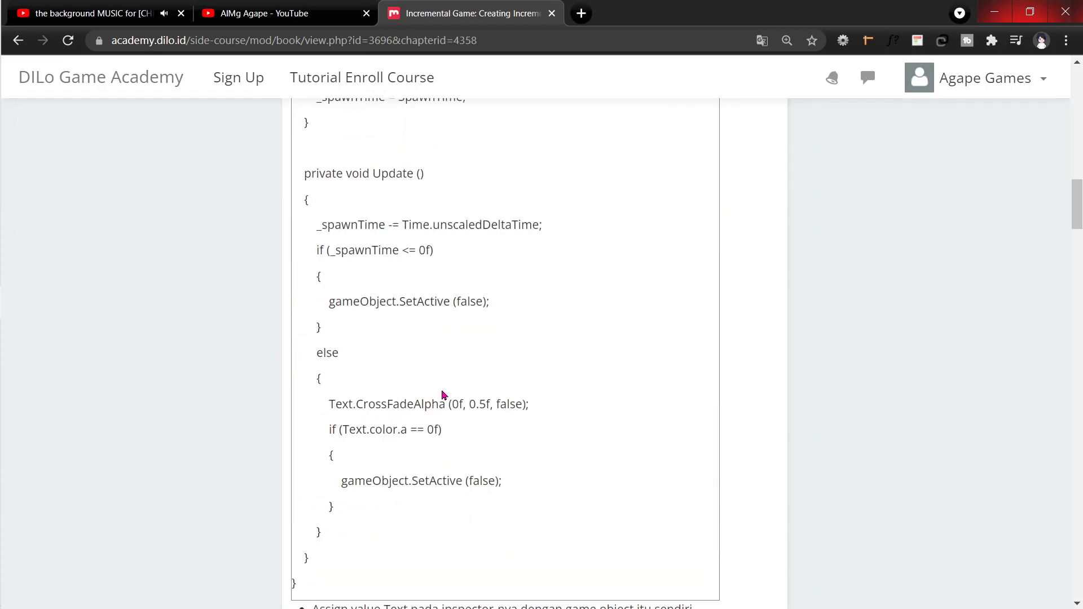
pyautogui.scroll(-10, 445, 395)
pyautogui.scroll(-12, 444, 396)
pyautogui.scroll(3, 446, 394)
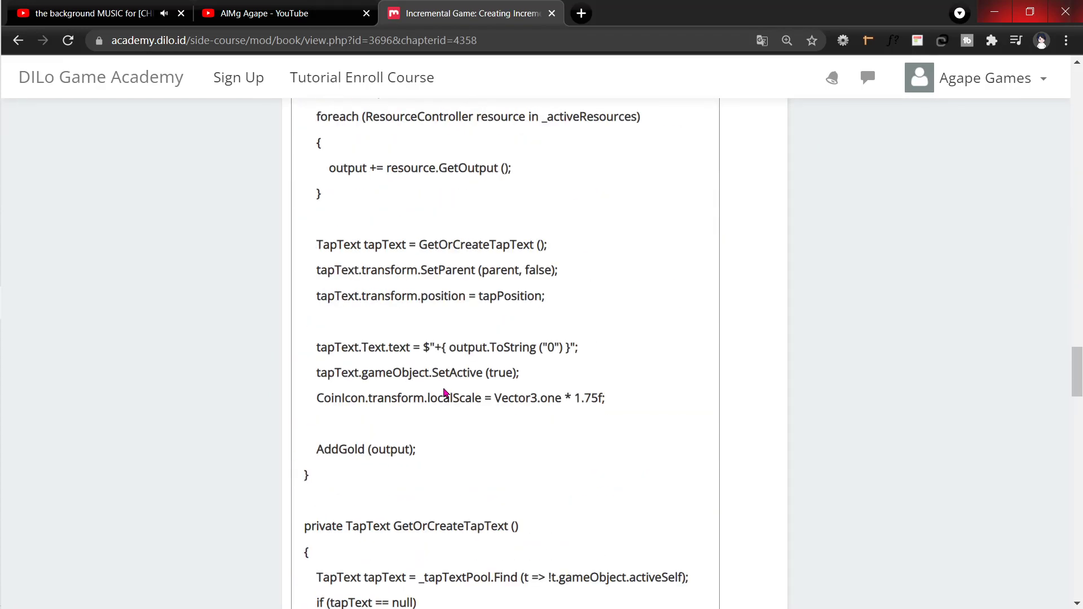
pyautogui.scroll(3, 451, 392)
pyautogui.scroll(15, 460, 382)
pyautogui.scroll(15, 460, 383)
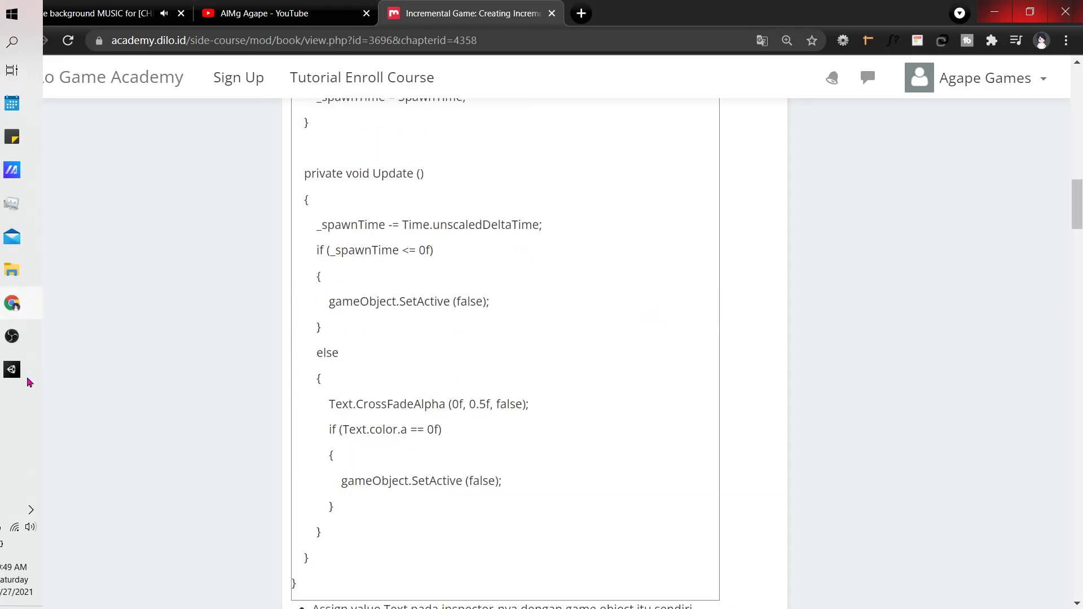
pyautogui.click(10, 369)
# Open TapArea.cs from Assets/Agape/Scripts in Visual Studio, then expand Canvas and show the Scene view
pyautogui.click(76, 508)
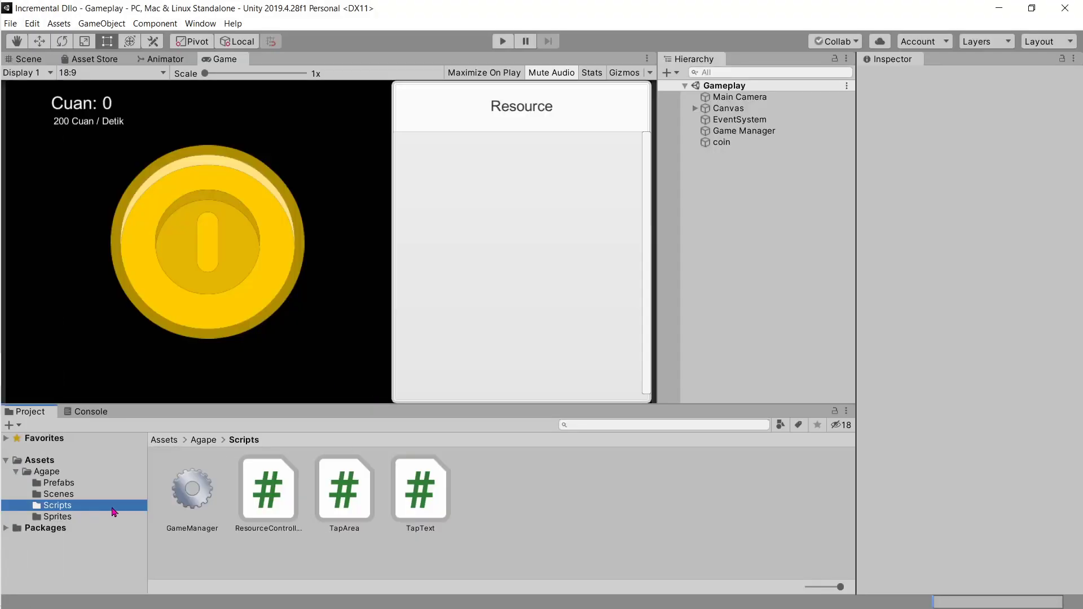
pyautogui.click(321, 496)
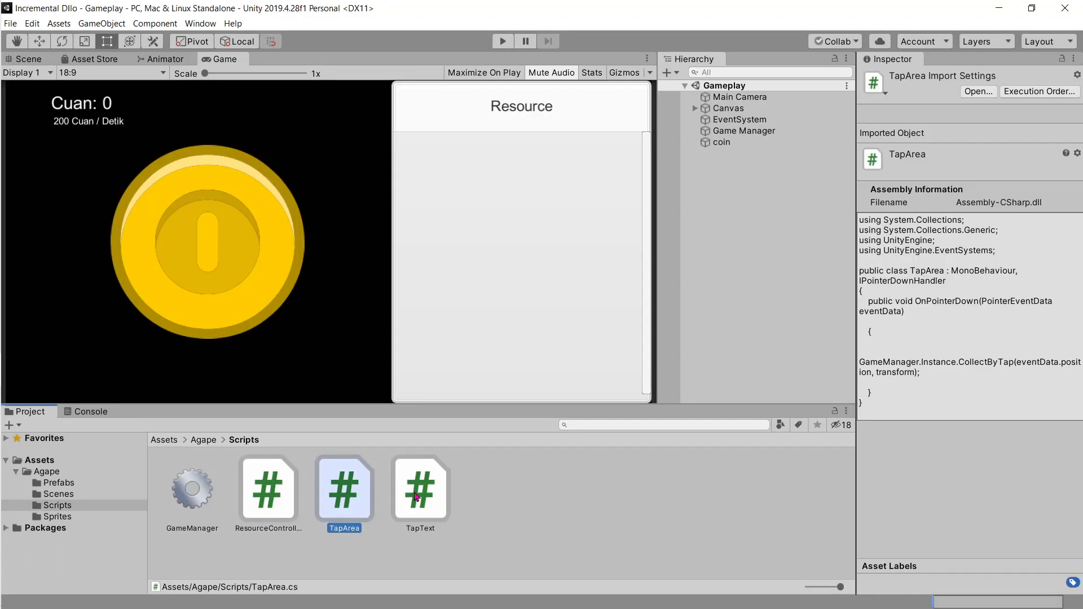
pyautogui.doubleClick(348, 500)
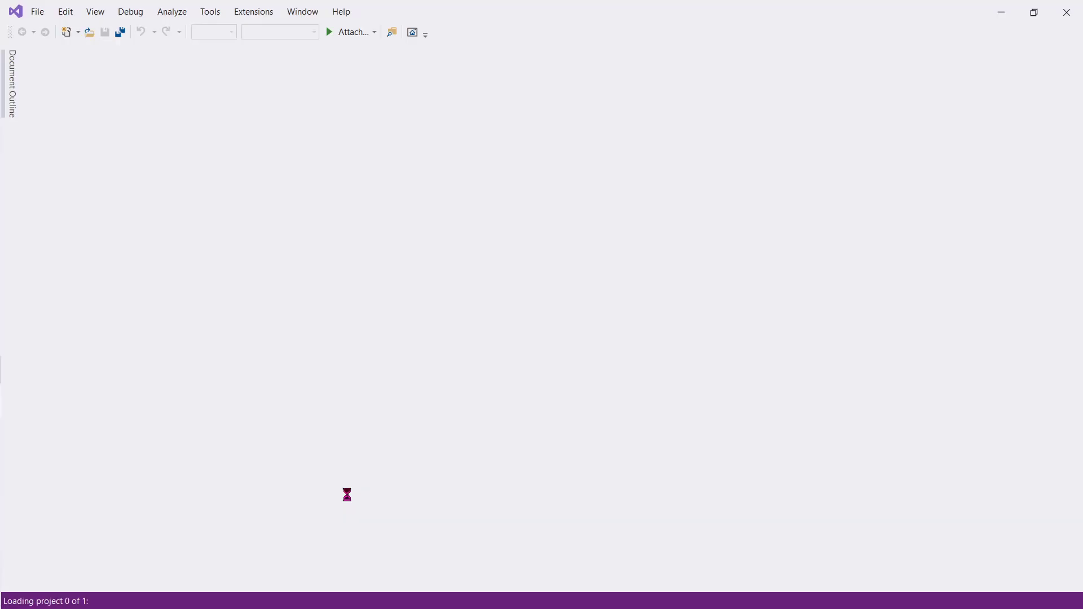
pyautogui.moveTo(2, 362)
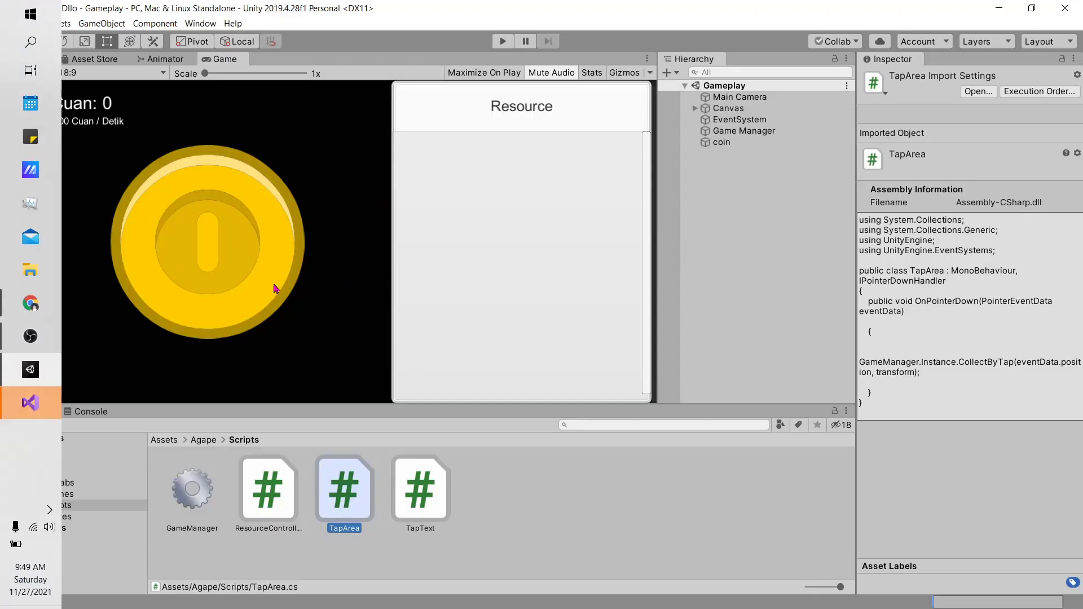
pyautogui.click(695, 108)
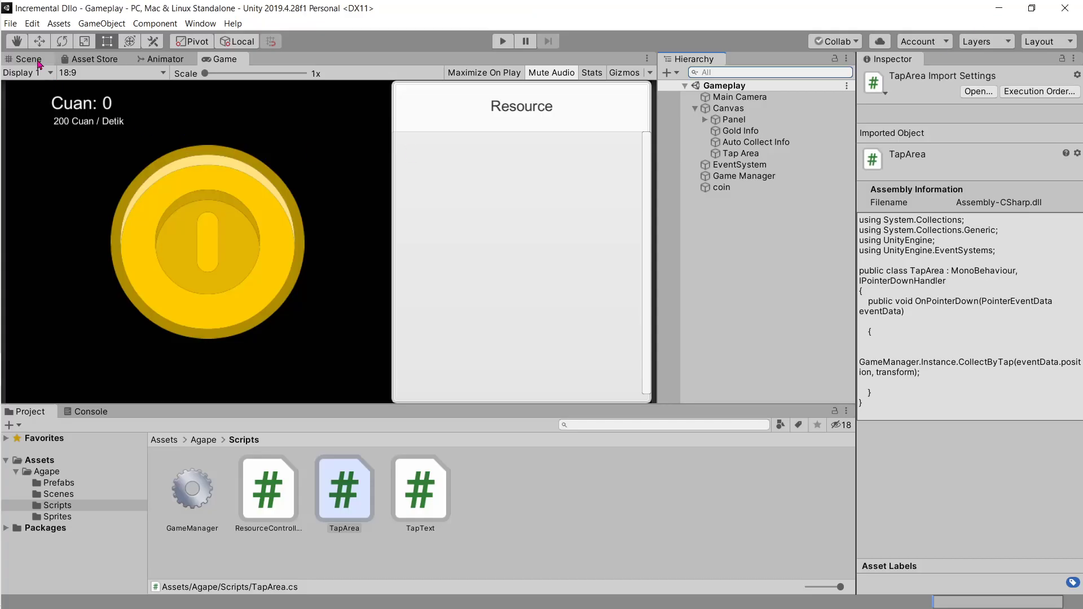
pyautogui.click(28, 58)
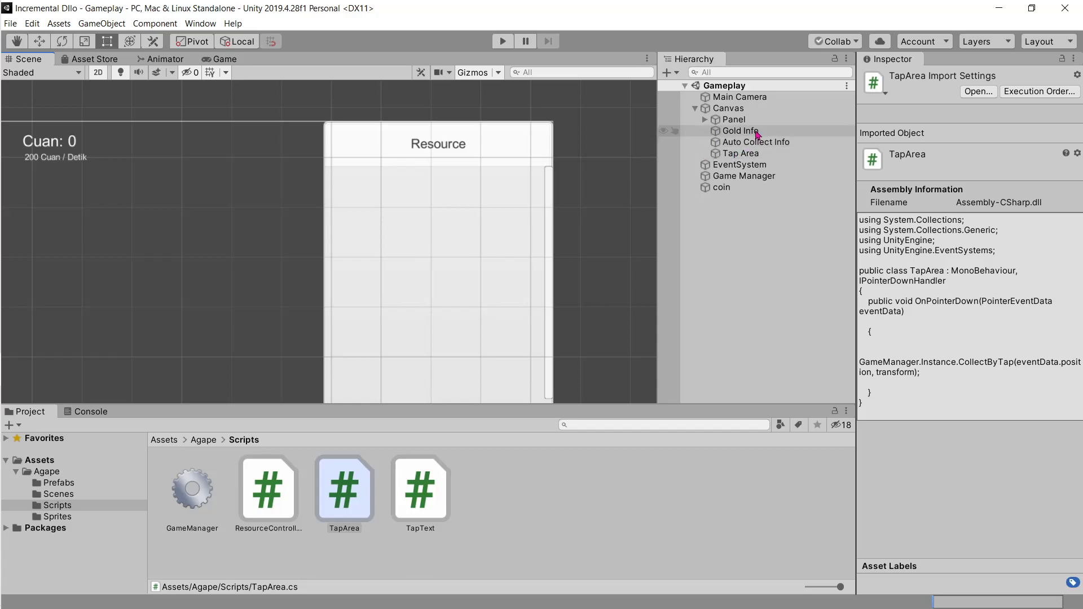
# Set the Tap Area Image colour alpha to 1, then return to TapArea.cs in Visual Studio
pyautogui.click(754, 154)
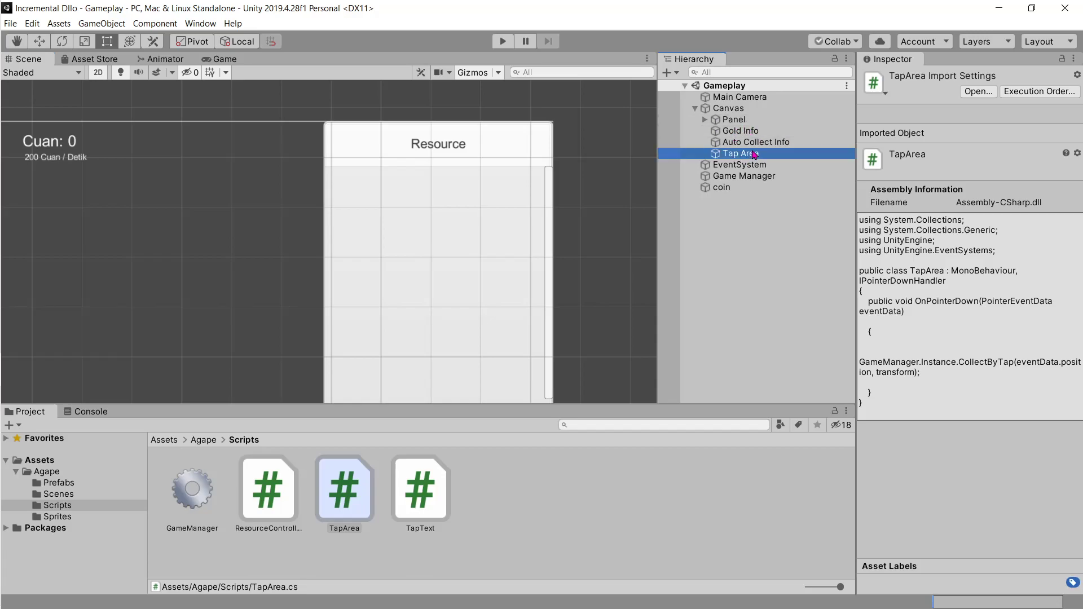
pyautogui.doubleClick(753, 154)
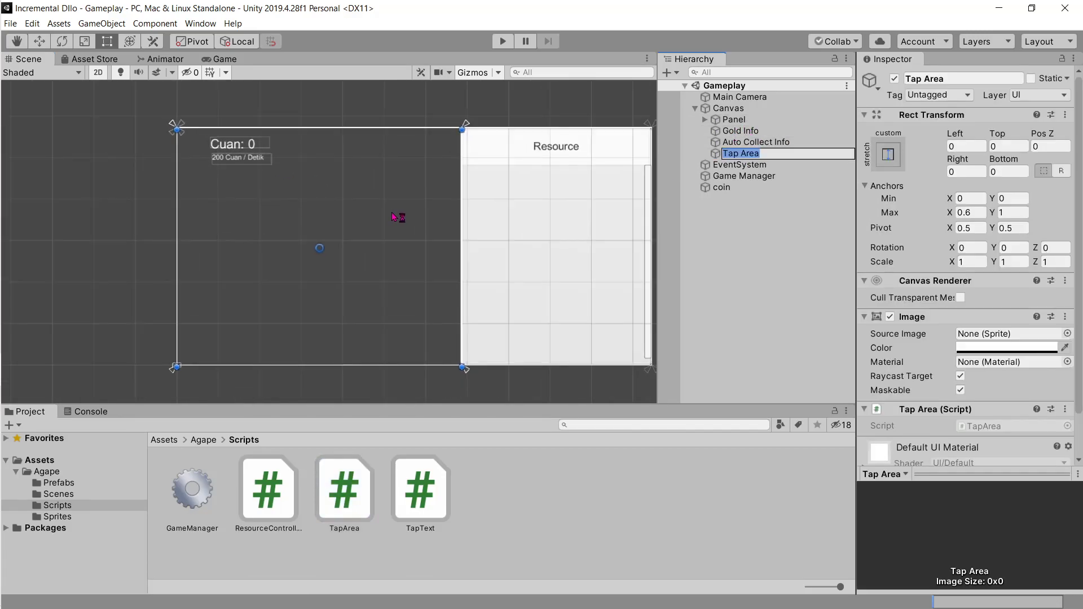
pyautogui.click(1015, 348)
pyautogui.moveTo(962, 508); pyautogui.dragTo(1037, 507)
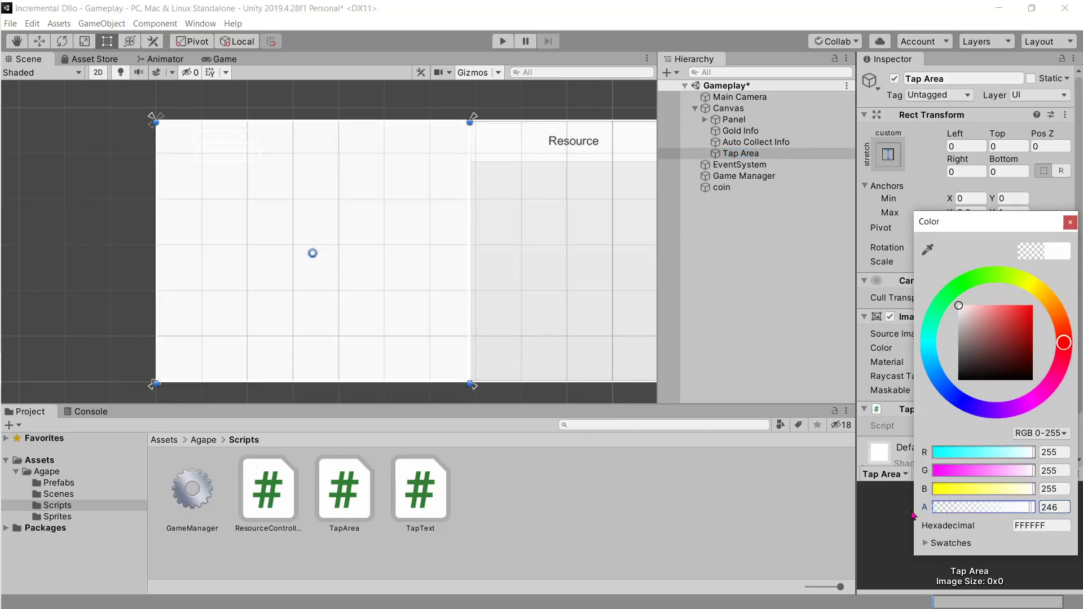
pyautogui.click(996, 507)
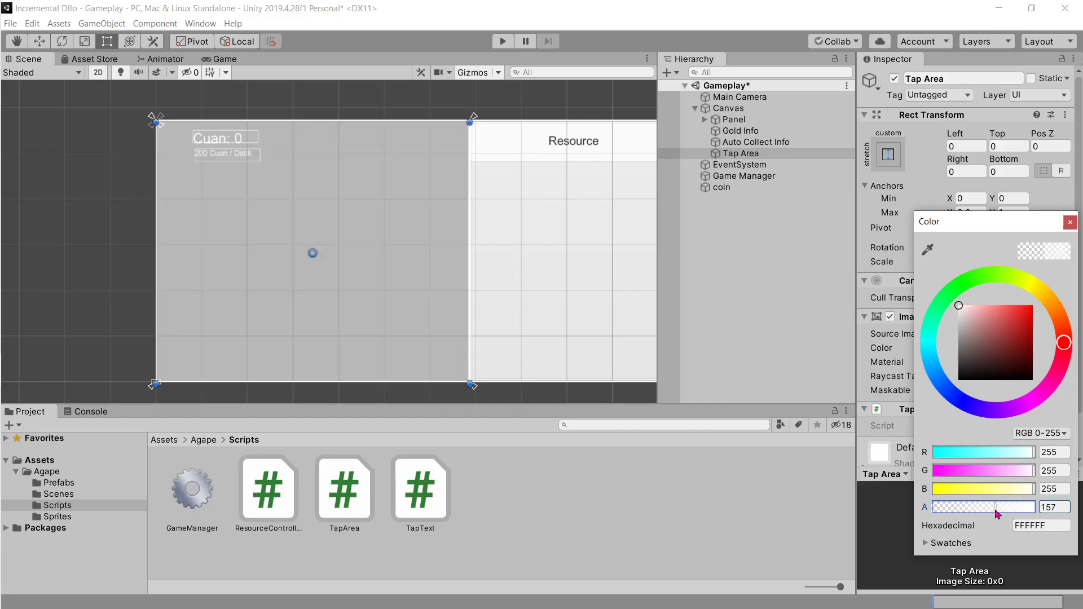
pyautogui.write('1')
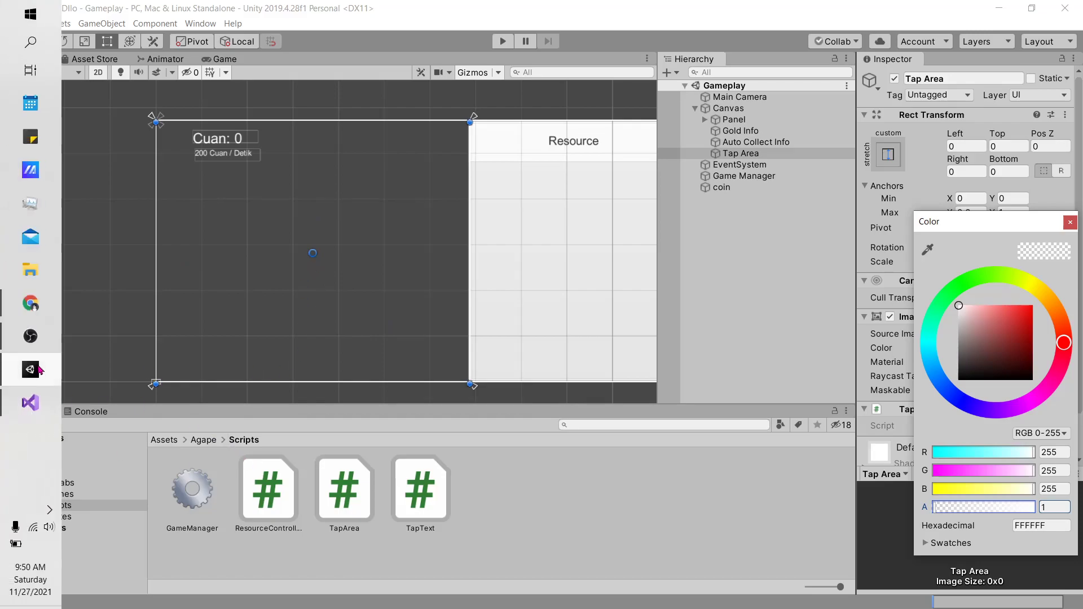
pyautogui.click(24, 402)
pyautogui.click(162, 222)
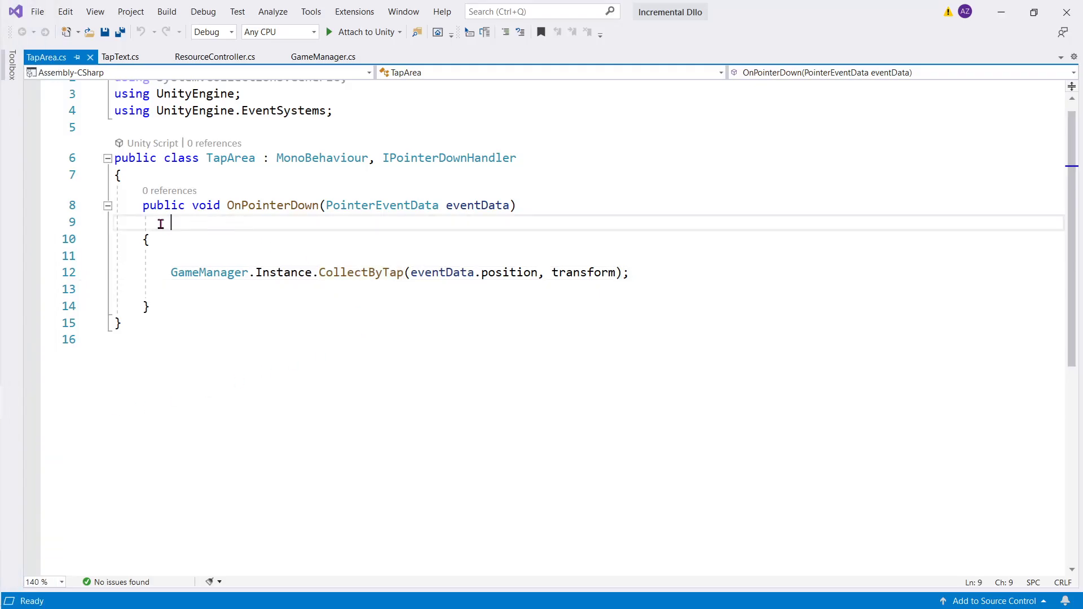
pyautogui.moveTo(161, 210); pyautogui.dragTo(178, 228)
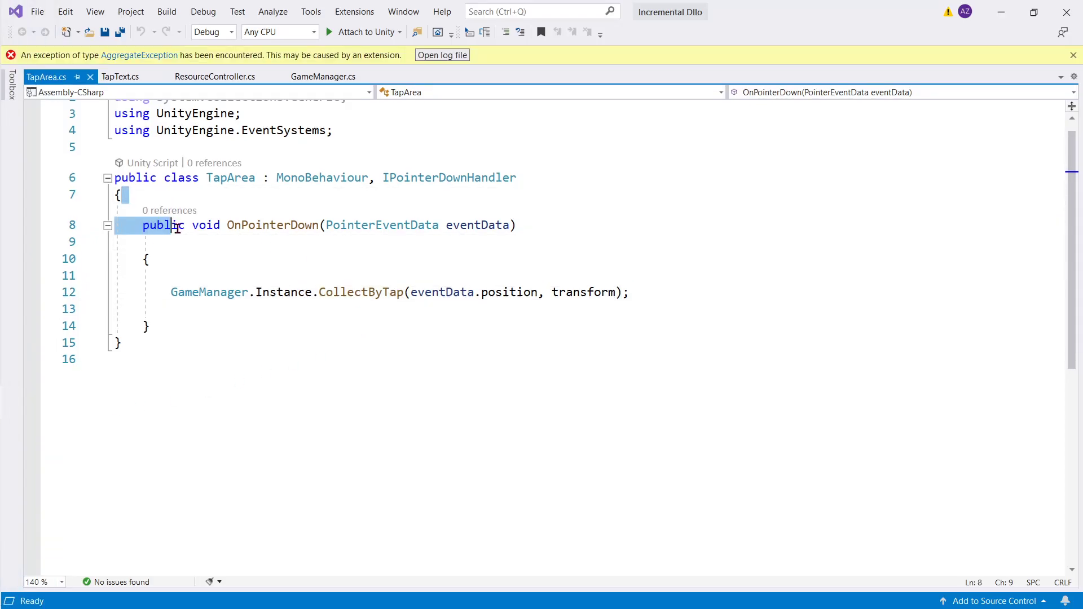
pyautogui.doubleClick(258, 227)
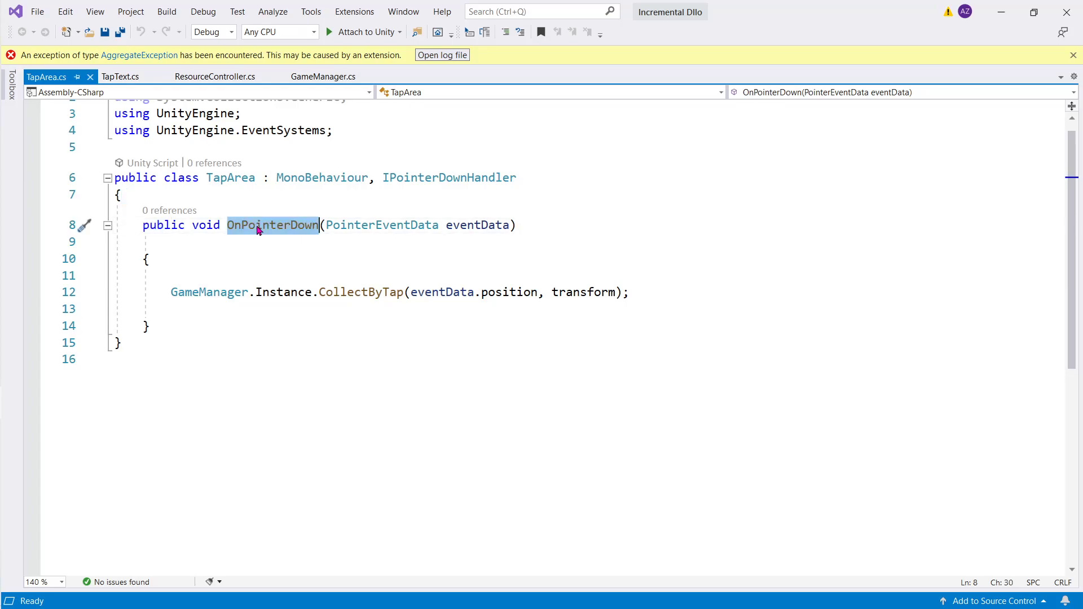
pyautogui.click(288, 253)
pyautogui.click(1002, 12)
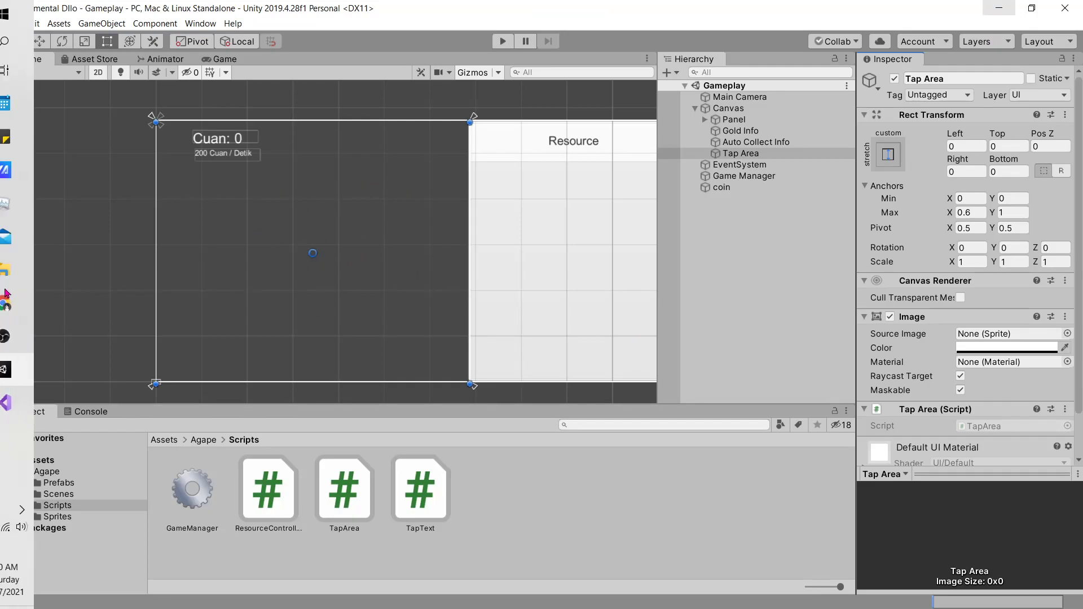
pyautogui.click(28, 400)
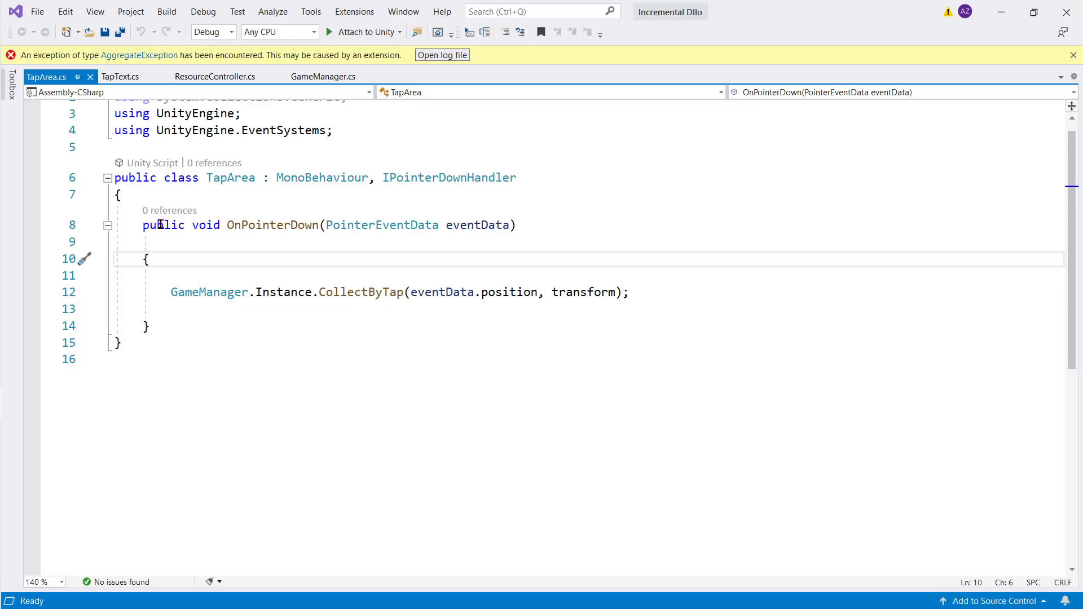
pyautogui.moveTo(141, 226); pyautogui.dragTo(483, 236)
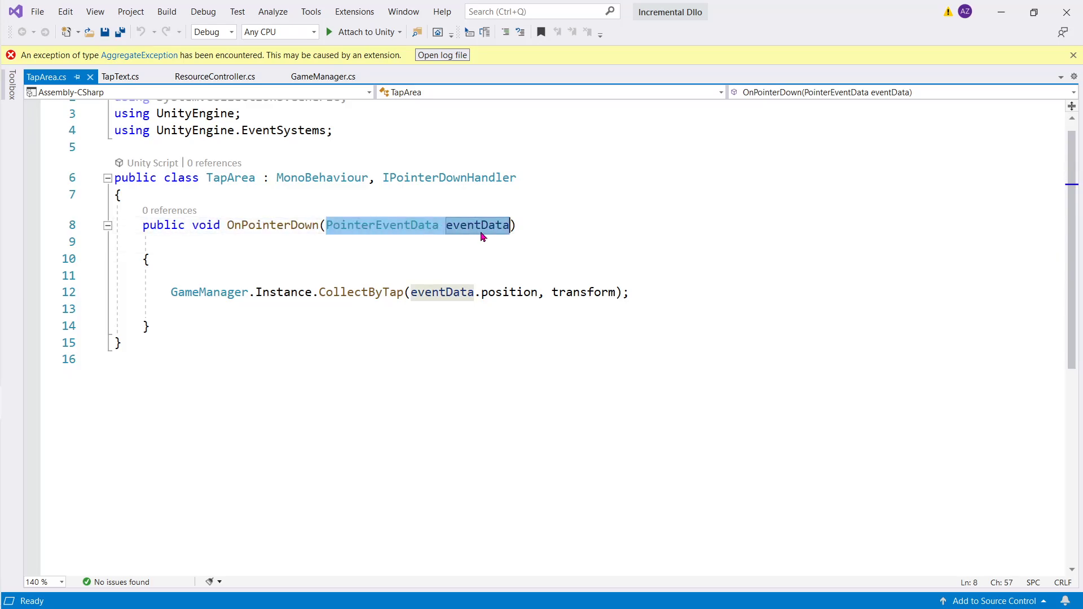
pyautogui.click(425, 238)
pyautogui.click(488, 226)
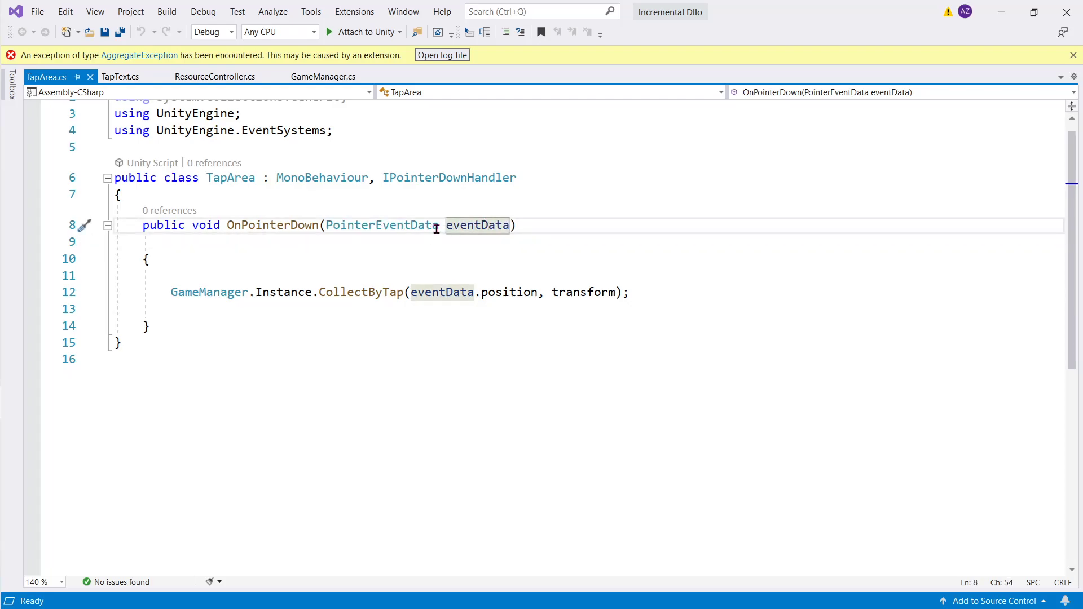
pyautogui.moveTo(2, 282)
pyautogui.doubleClick(486, 229)
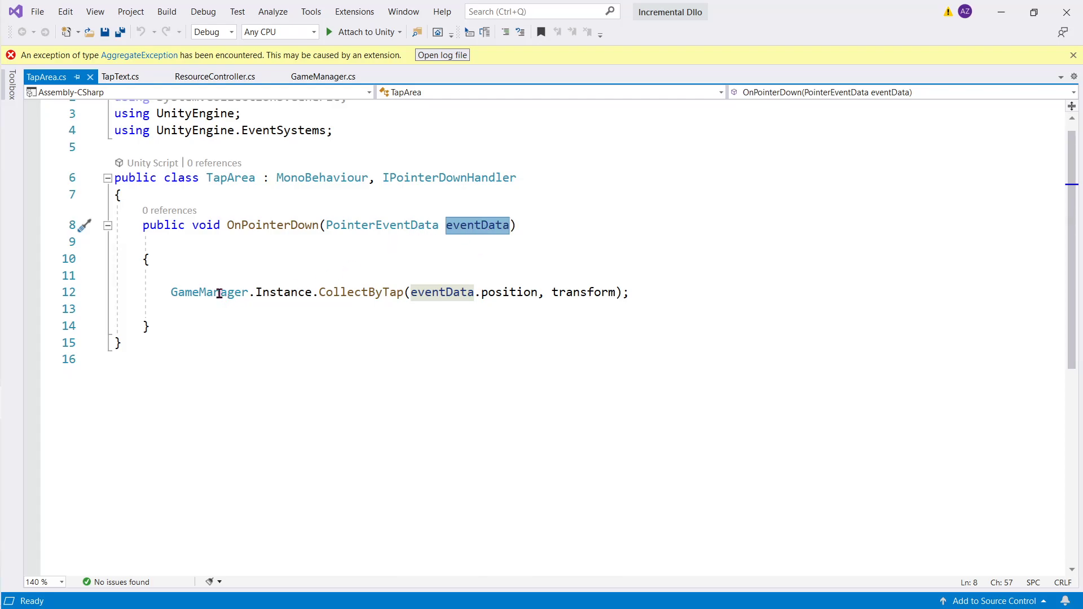
pyautogui.doubleClick(287, 294)
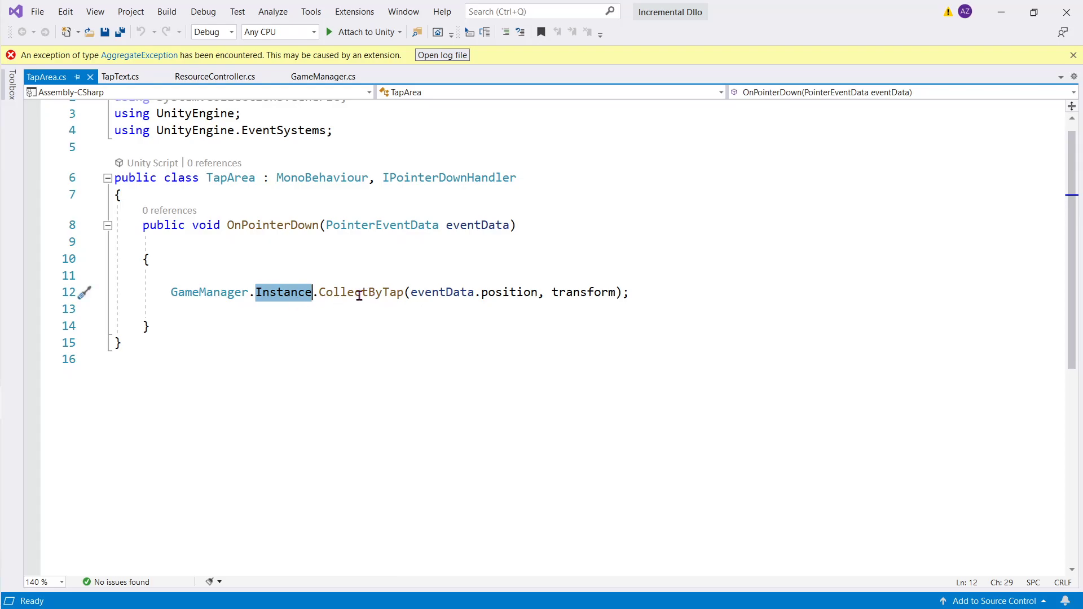
pyautogui.doubleClick(361, 294)
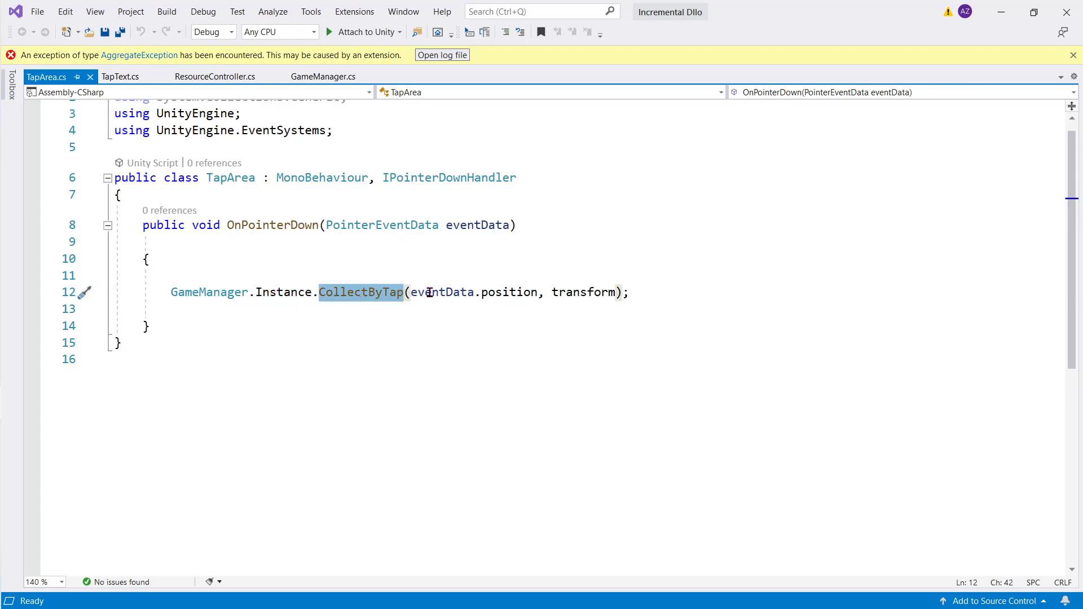
pyautogui.doubleClick(486, 294)
pyautogui.moveTo(486, 294); pyautogui.dragTo(438, 293)
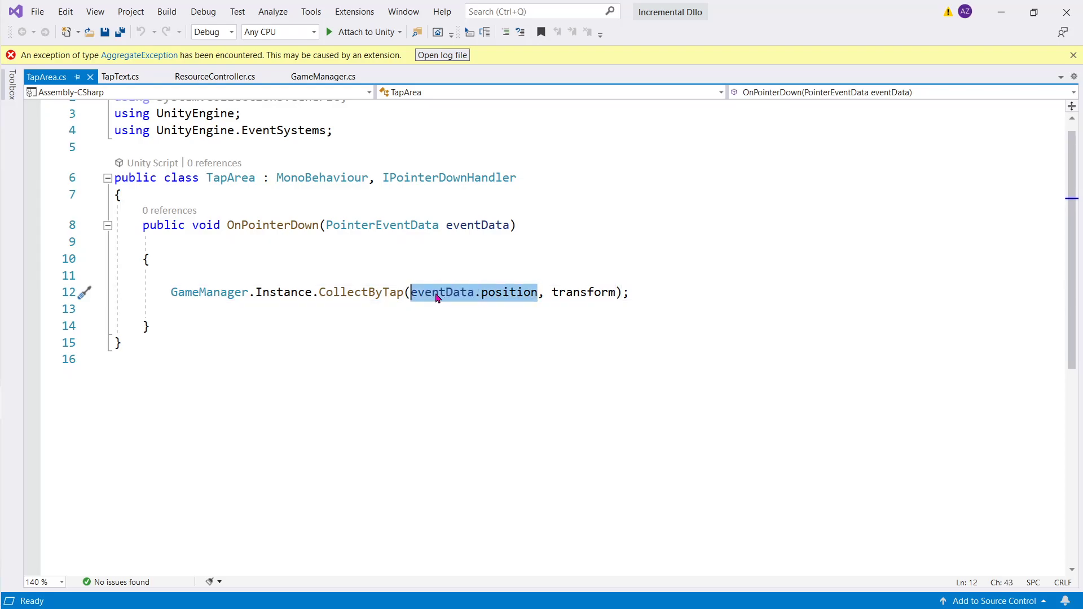
pyautogui.moveTo(23, 315)
pyautogui.click(17, 369)
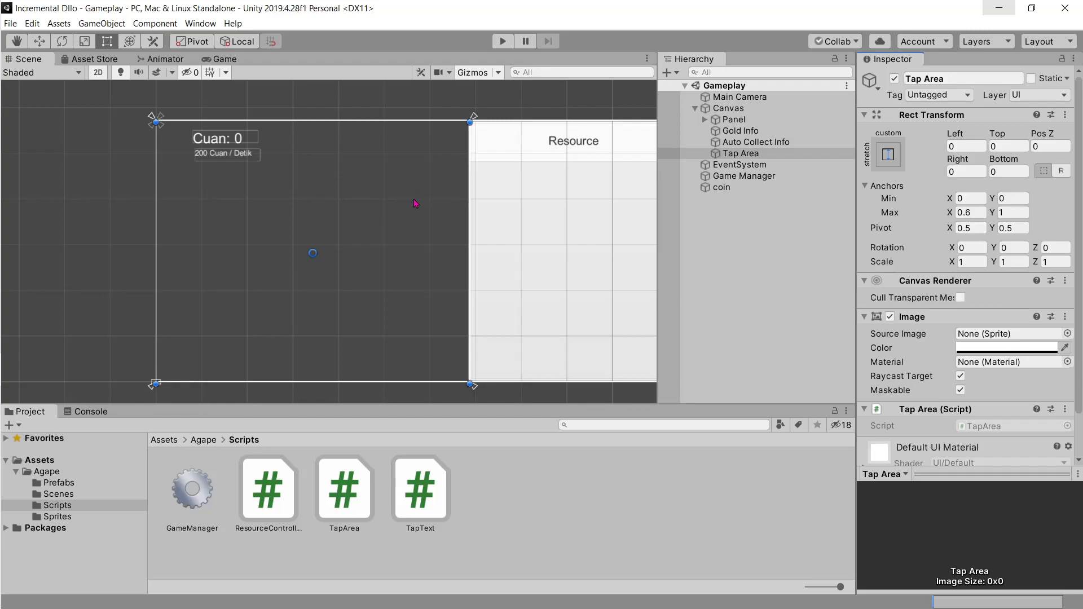
pyautogui.click(25, 401)
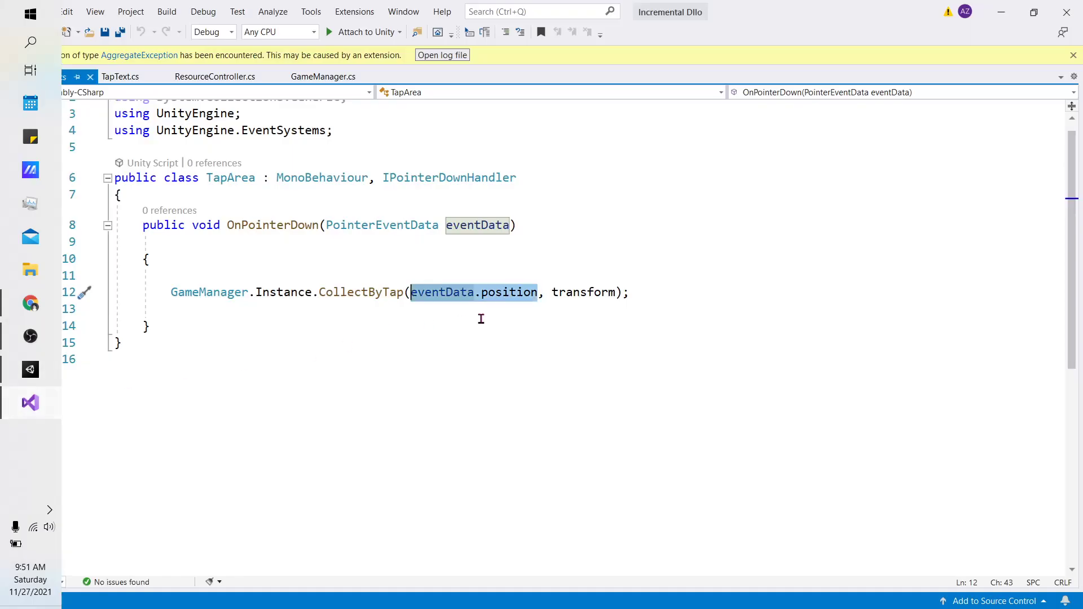
pyautogui.click(369, 292)
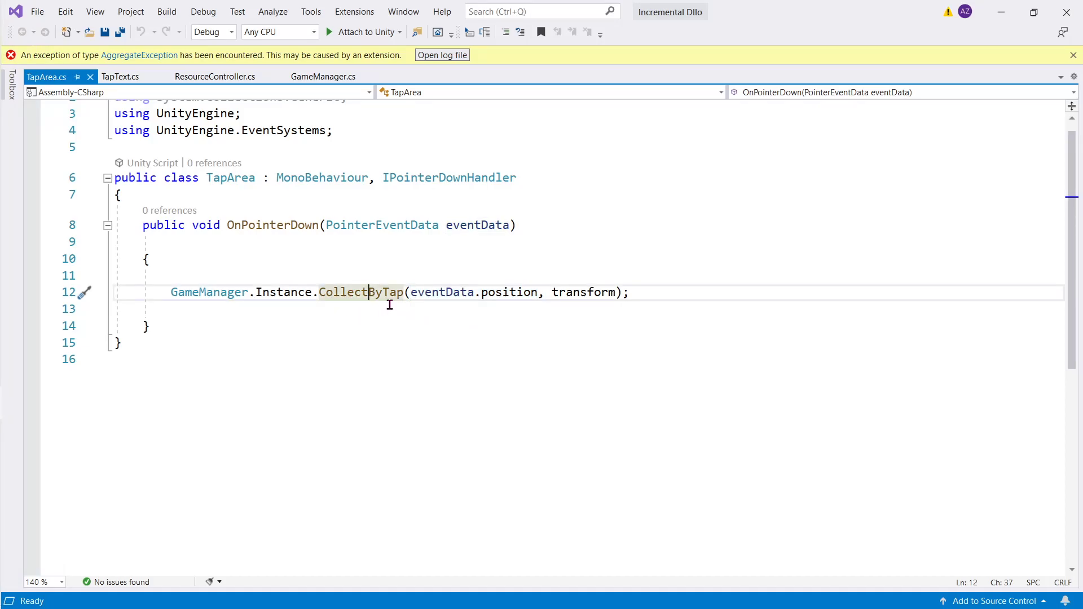
pyautogui.click(585, 293)
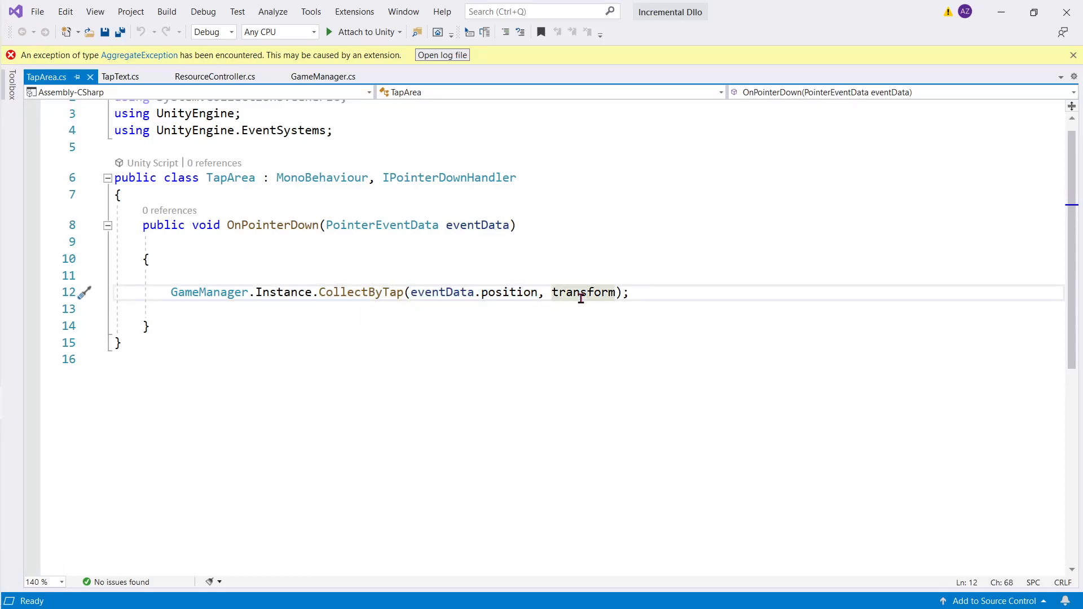
pyautogui.doubleClick(369, 292)
# Go to CollectByTap's definition in GameManager.cs and inspect its output loop and tapText usage
pyautogui.press('F12')
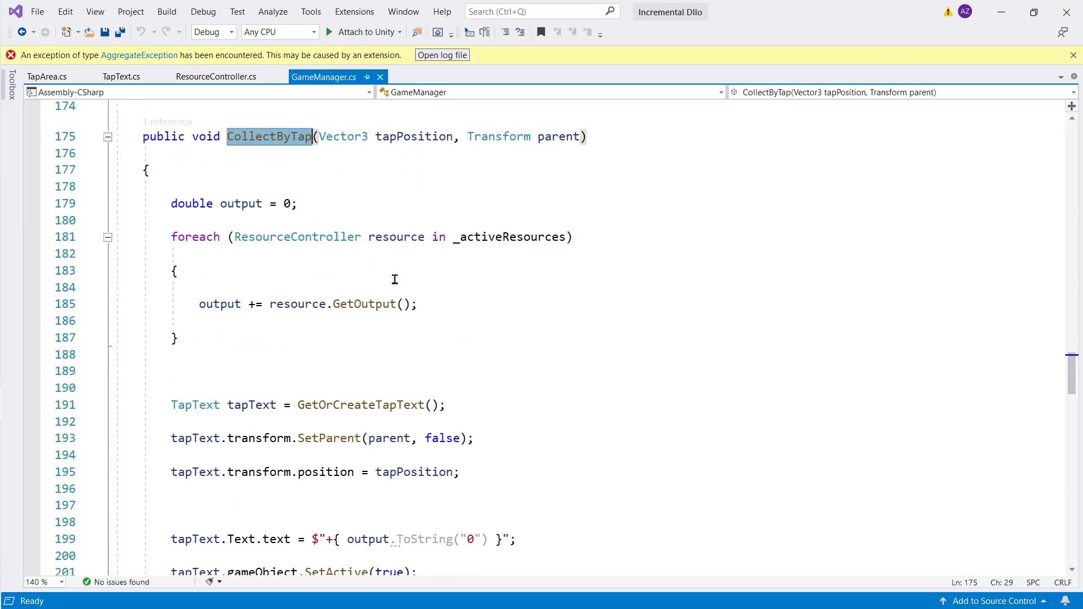
pyautogui.moveTo(169, 203); pyautogui.dragTo(336, 331)
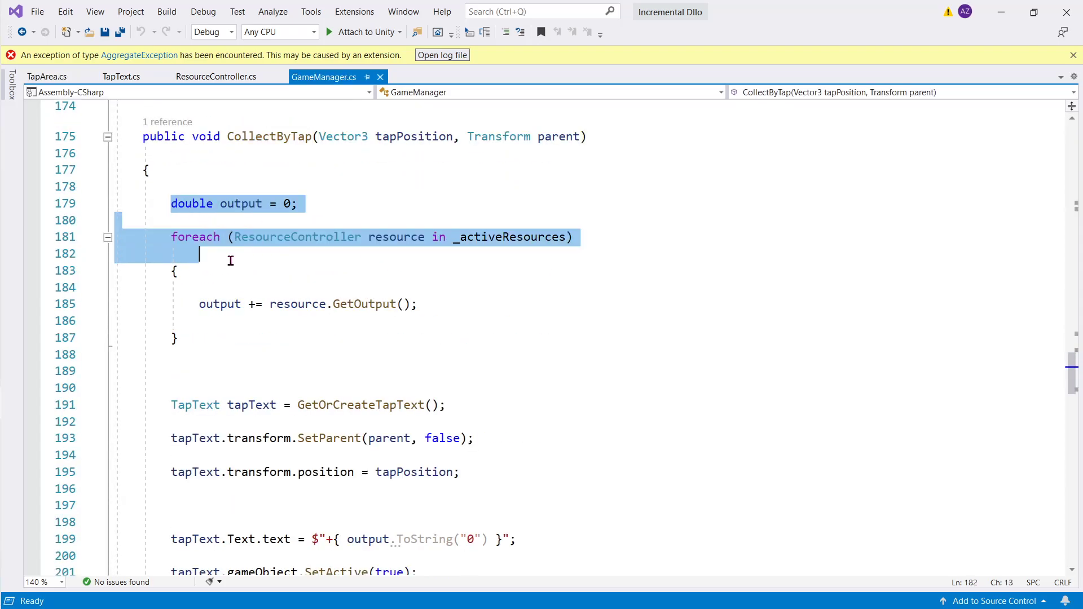
pyautogui.click(337, 332)
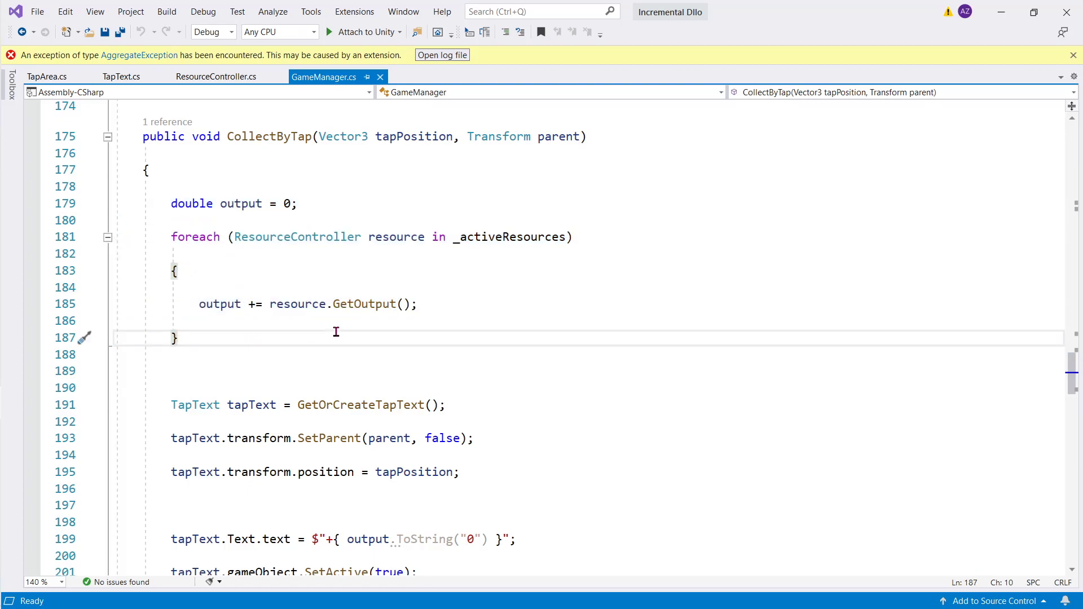
pyautogui.scroll(-2, 326, 310)
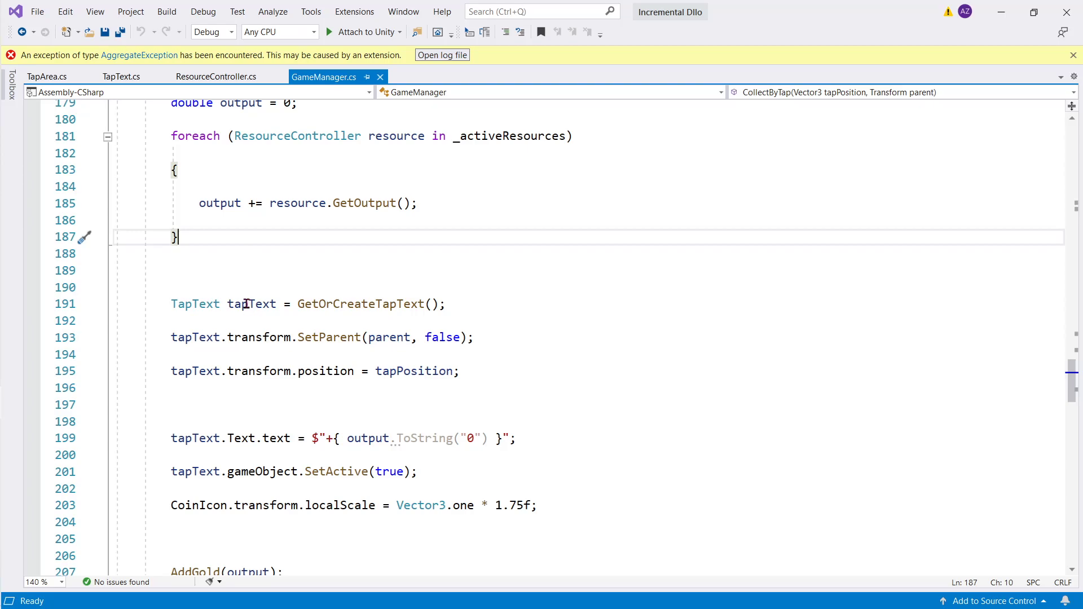
pyautogui.doubleClick(246, 304)
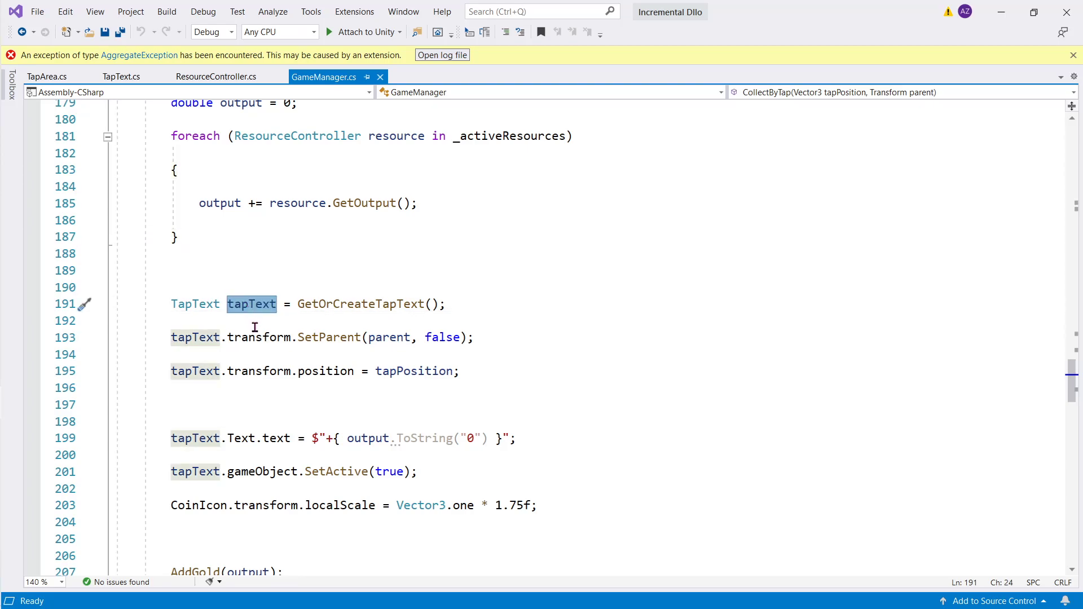
pyautogui.doubleClick(340, 304)
pyautogui.scroll(-2, 395, 307)
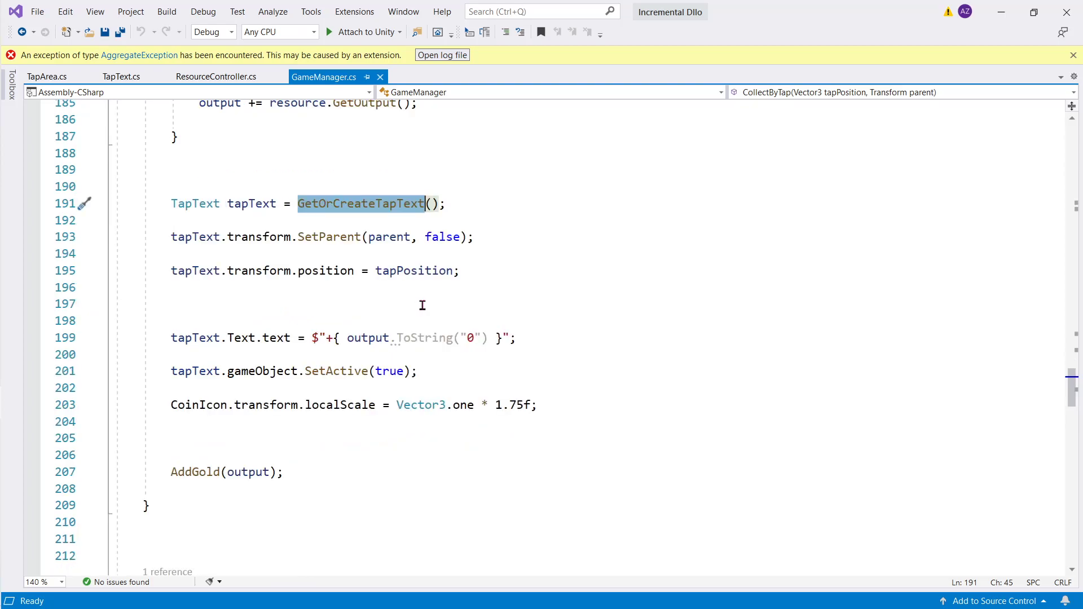
# Switch via Unity to the DILo lesson showing the Tap Text settings with font size 35
pyautogui.moveTo(31, 345)
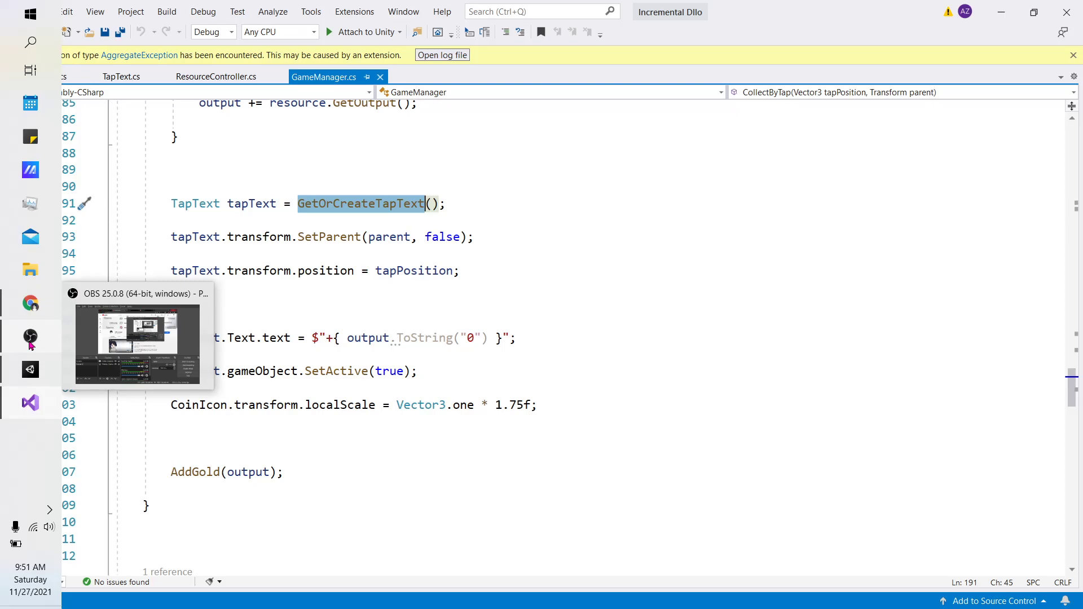
pyautogui.click(31, 368)
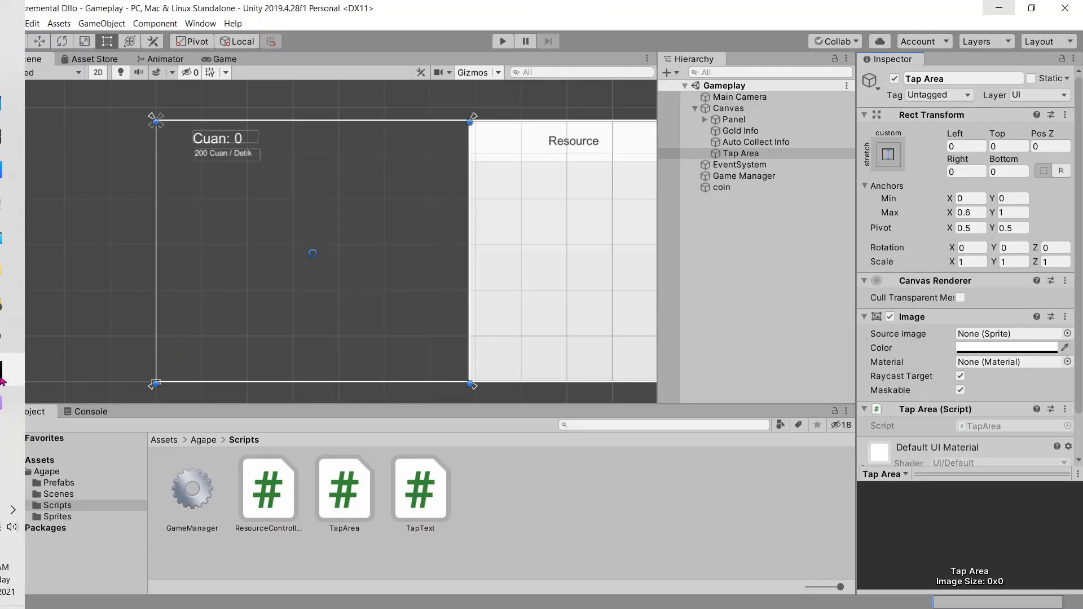
pyautogui.click(31, 302)
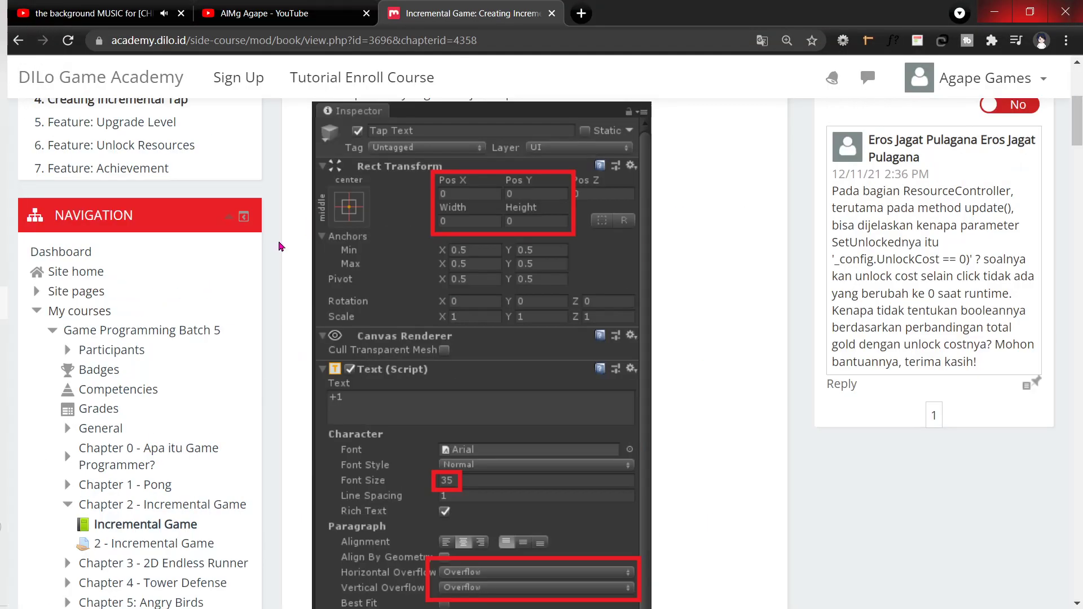
# Open the course's chapter 5, Feature: Upgrade Level, and scroll to its code
pyautogui.scroll(3, 280, 246)
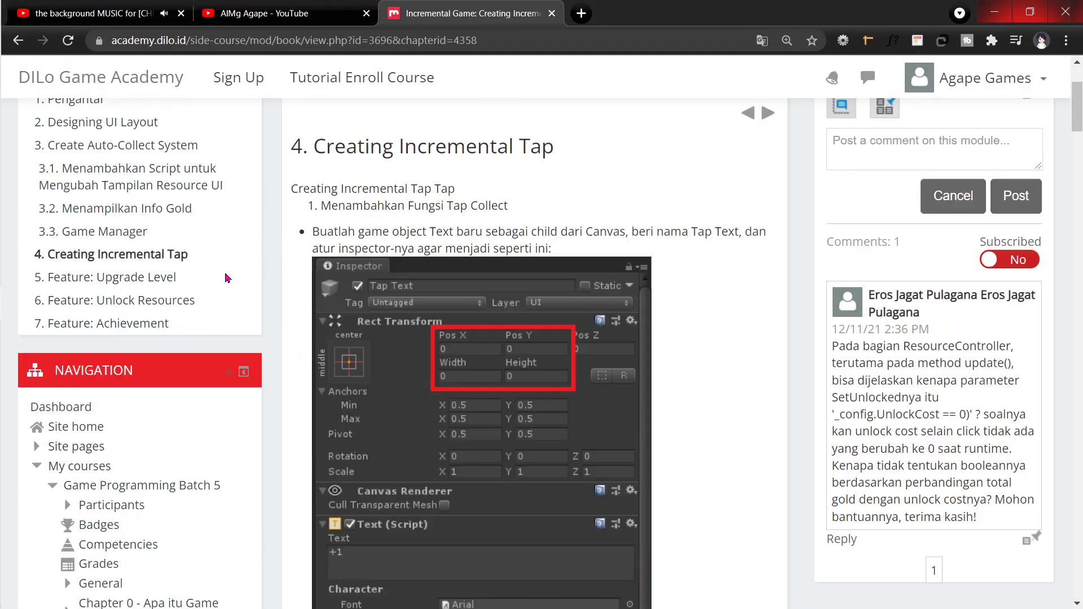
pyautogui.click(120, 277)
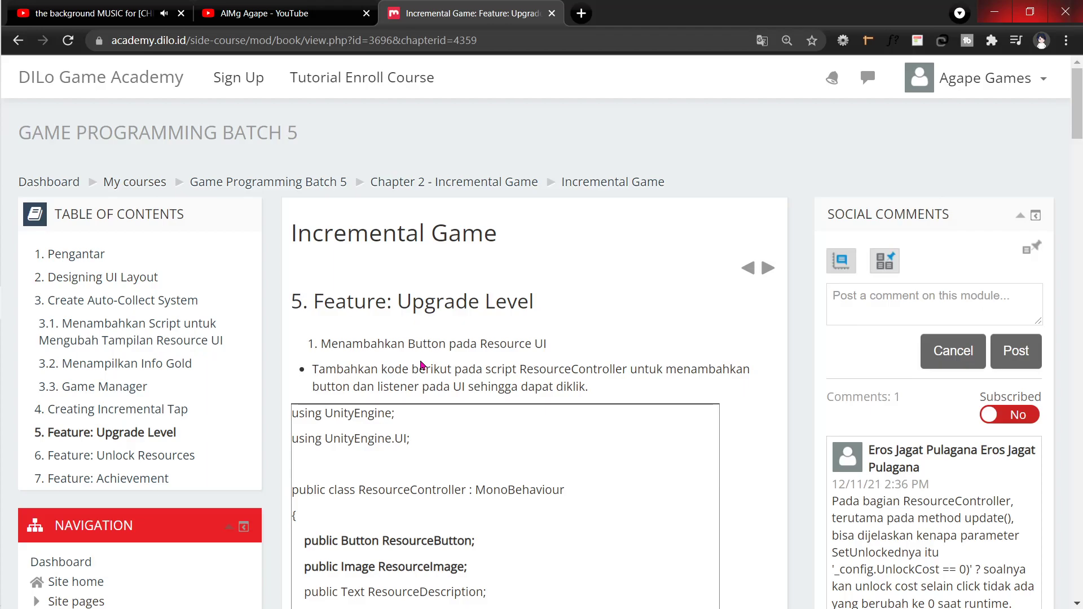
pyautogui.scroll(-3, 432, 308)
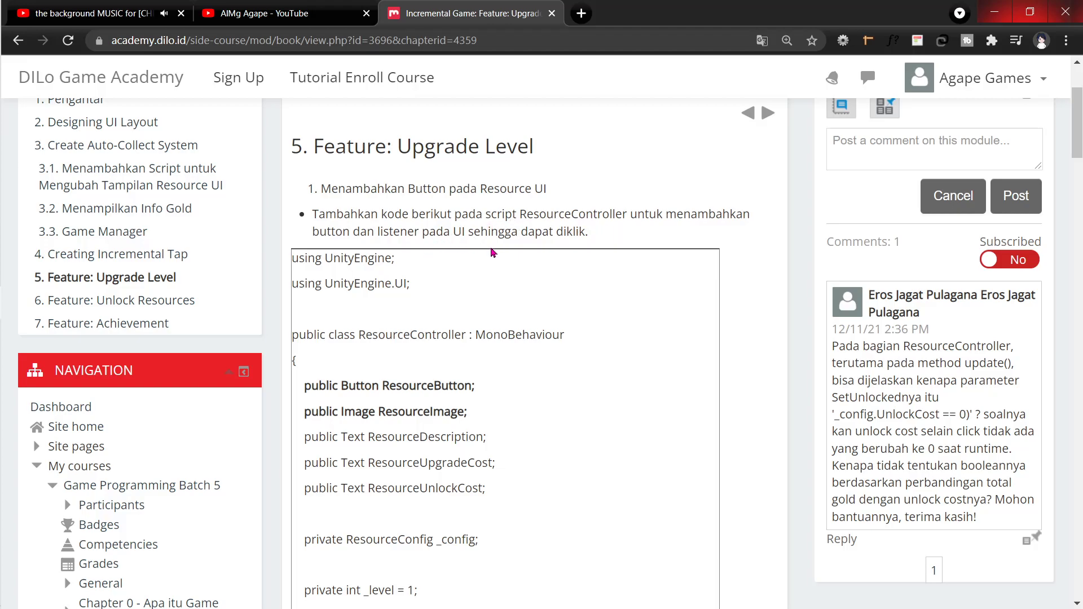
pyautogui.scroll(-3, 357, 381)
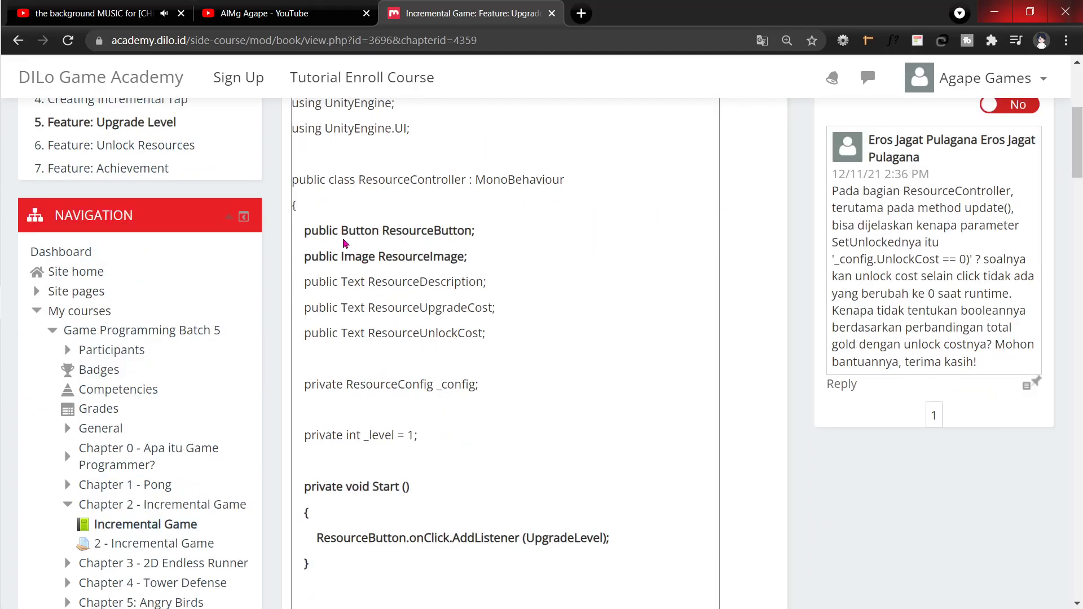
# Select the lesson's ResourceButton and ResourceImage fields, then open ResourceController.cs in Visual Studio
pyautogui.moveTo(323, 232); pyautogui.dragTo(464, 231)
pyautogui.moveTo(319, 256); pyautogui.dragTo(424, 261)
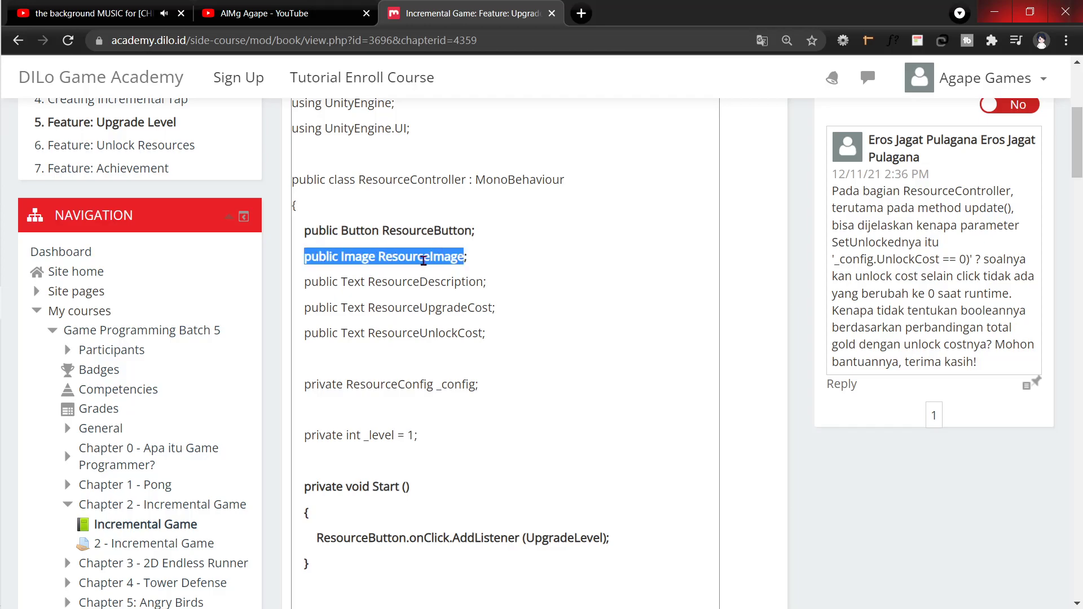
pyautogui.click(400, 219)
pyautogui.moveTo(305, 230); pyautogui.dragTo(471, 258)
pyautogui.hotkey('ctrl', 'c')
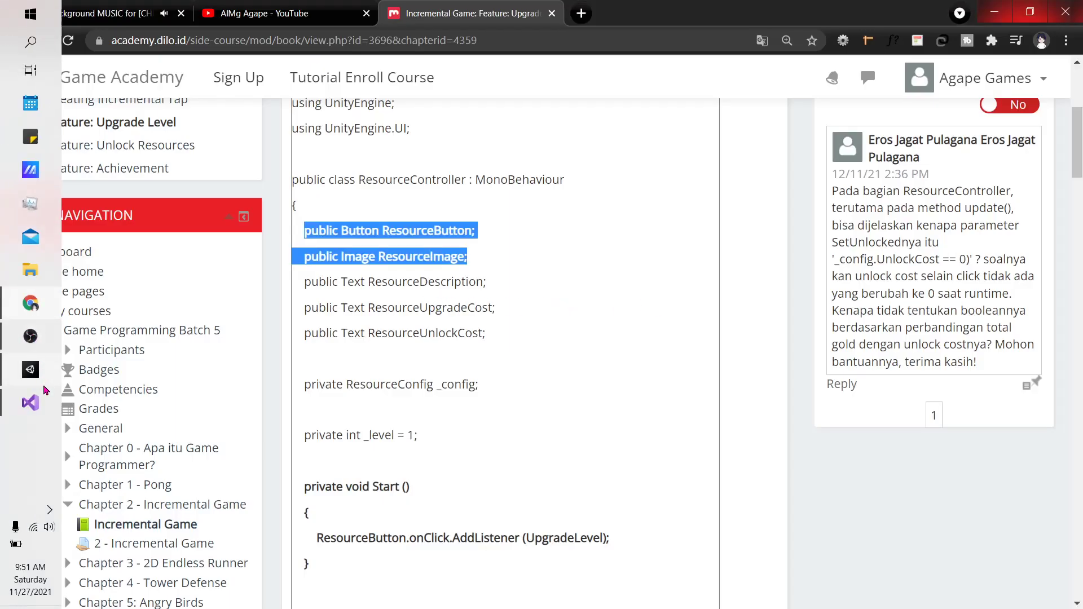
pyautogui.click(26, 402)
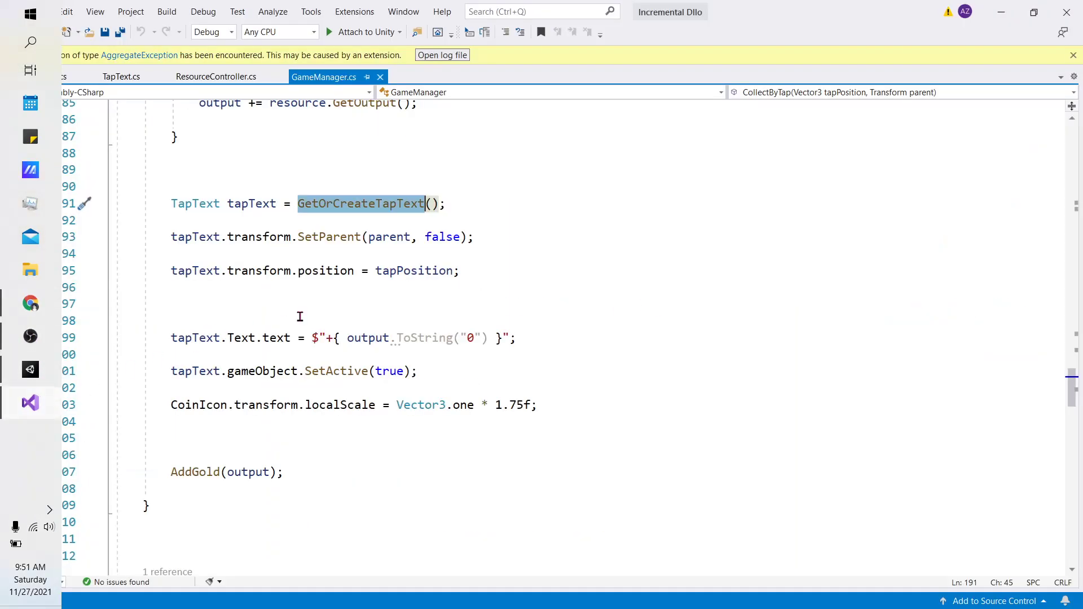
pyautogui.click(216, 77)
# Paste the ResourceButton and ResourceImage declarations after ResourceController's opening brace
pyautogui.scroll(13, 348, 210)
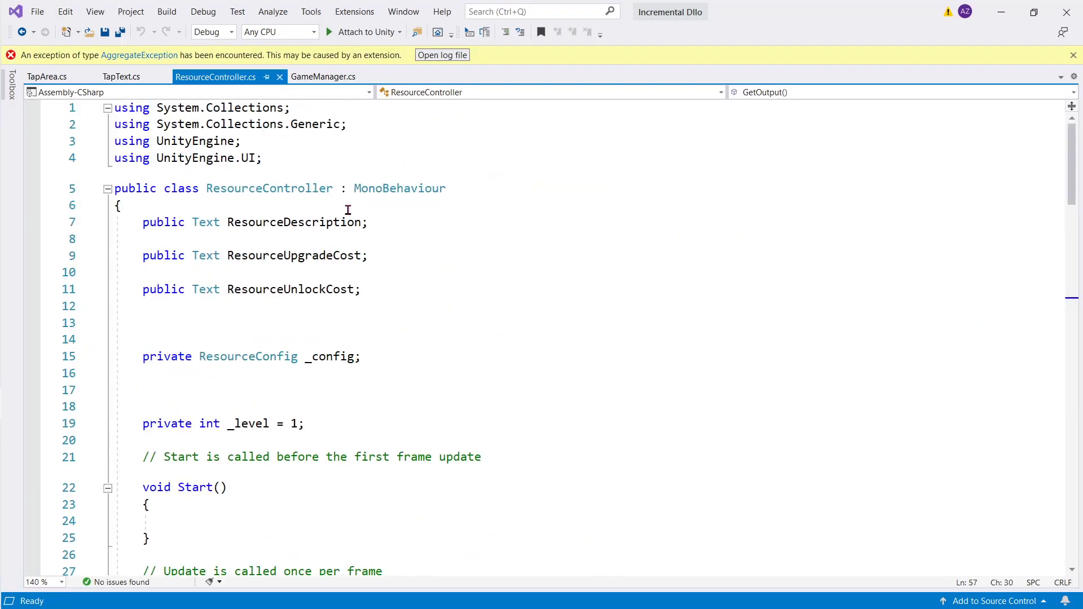
pyautogui.click(309, 210)
pyautogui.press('Return')
pyautogui.press('Return')
pyautogui.press('Up')
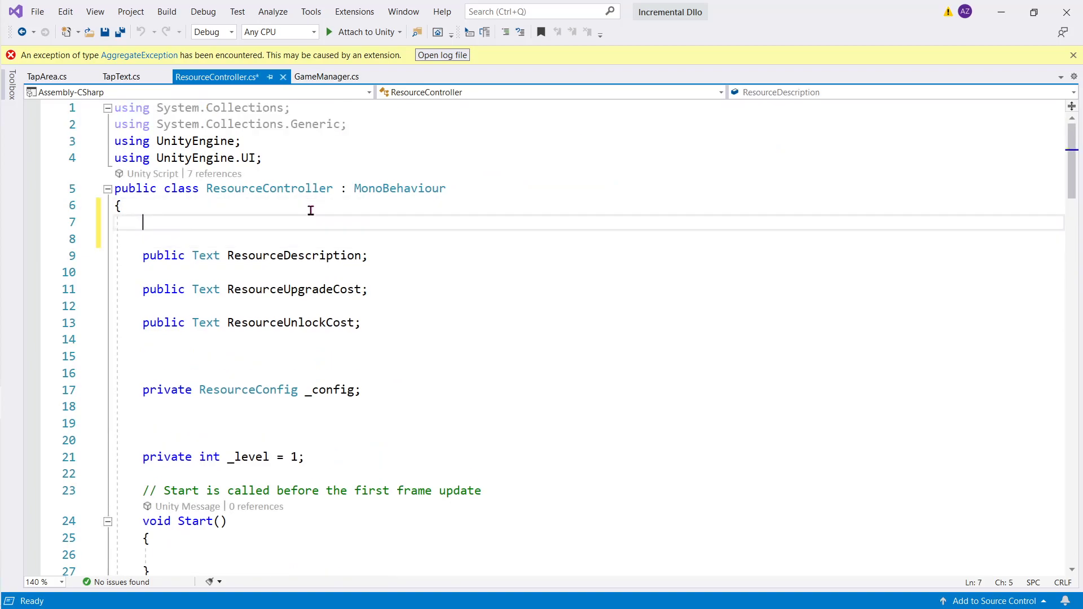
pyautogui.hotkey('ctrl', 'v')
# Copy the lesson's private Start() method that adds UpgradeLevel as ResourceButton's onClick listener
pyautogui.hotkey('alt', 'Tab')
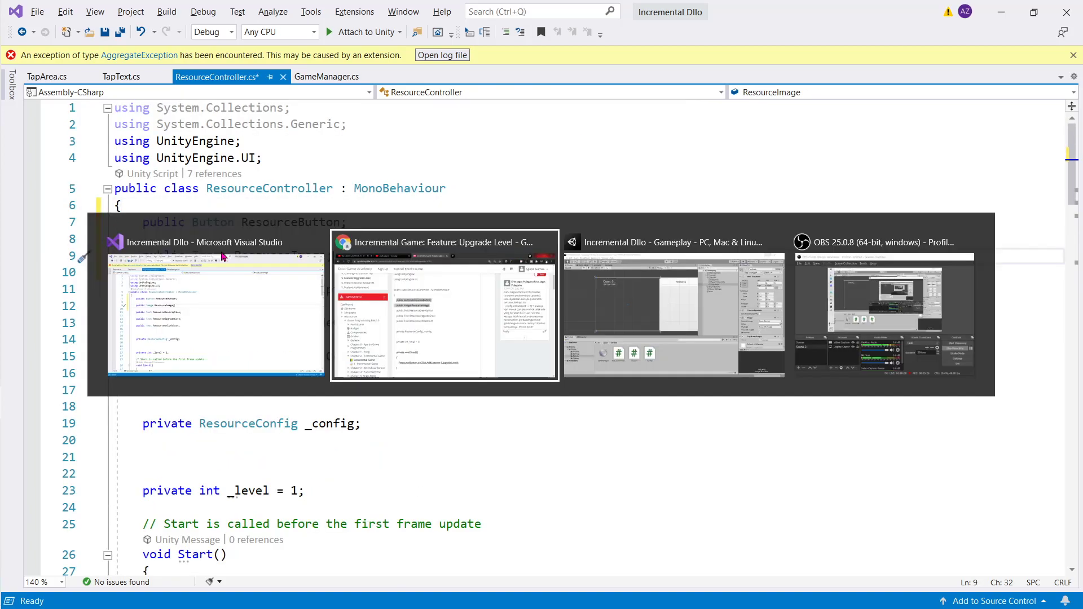
pyautogui.scroll(-3, 442, 288)
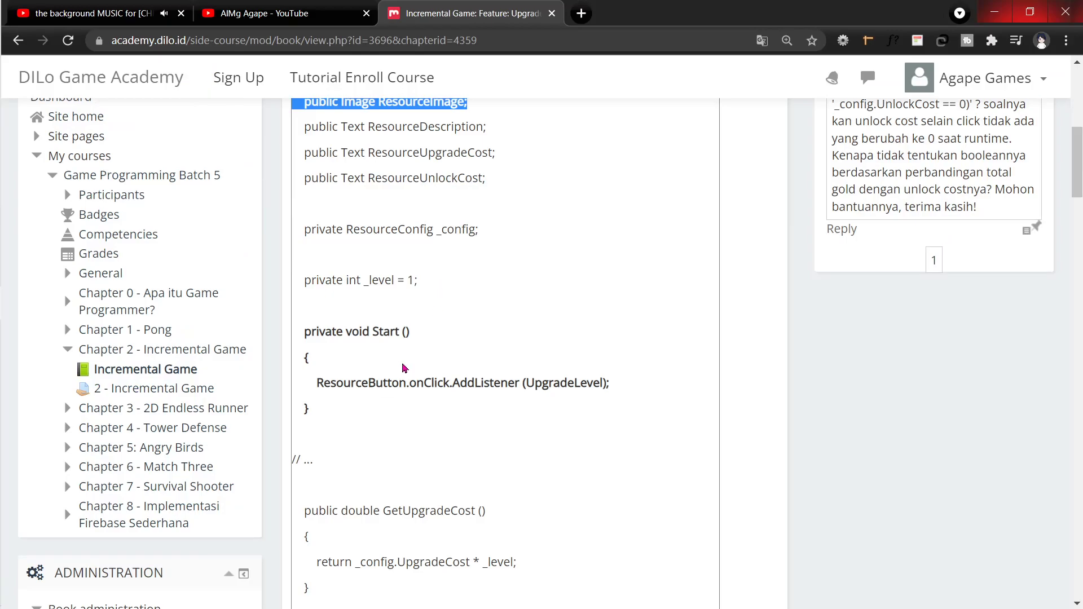
pyautogui.doubleClick(340, 384)
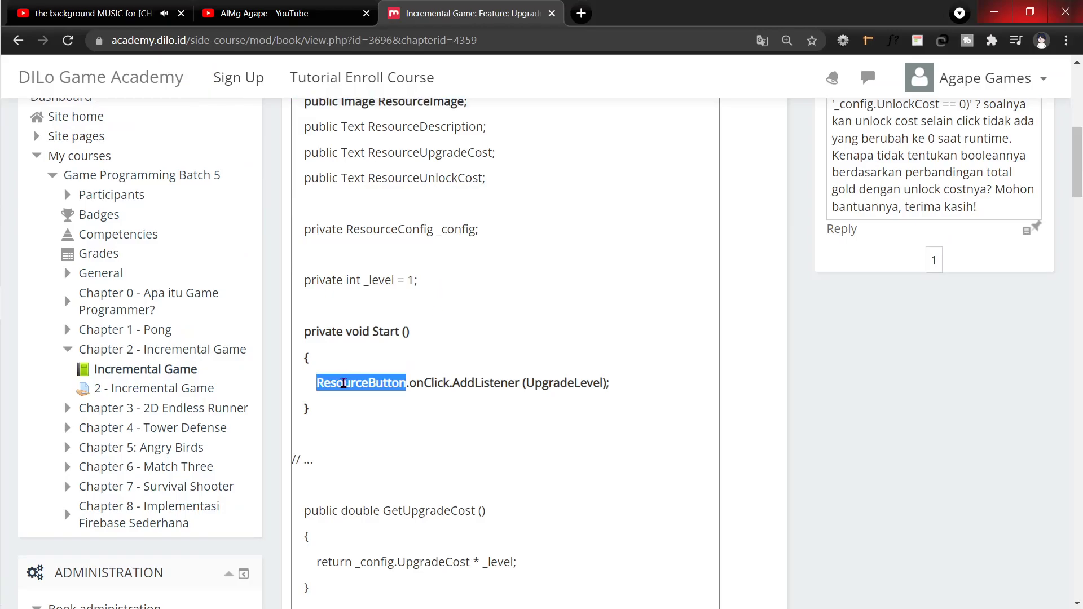
pyautogui.click(377, 403)
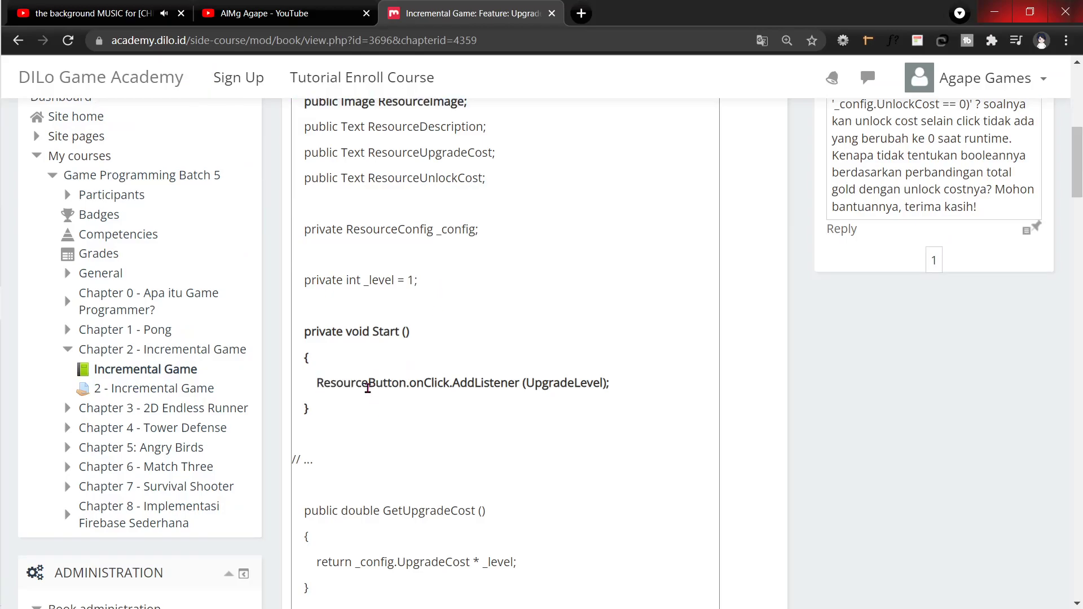
pyautogui.doubleClick(367, 385)
pyautogui.scroll(3, 440, 349)
pyautogui.doubleClick(423, 231)
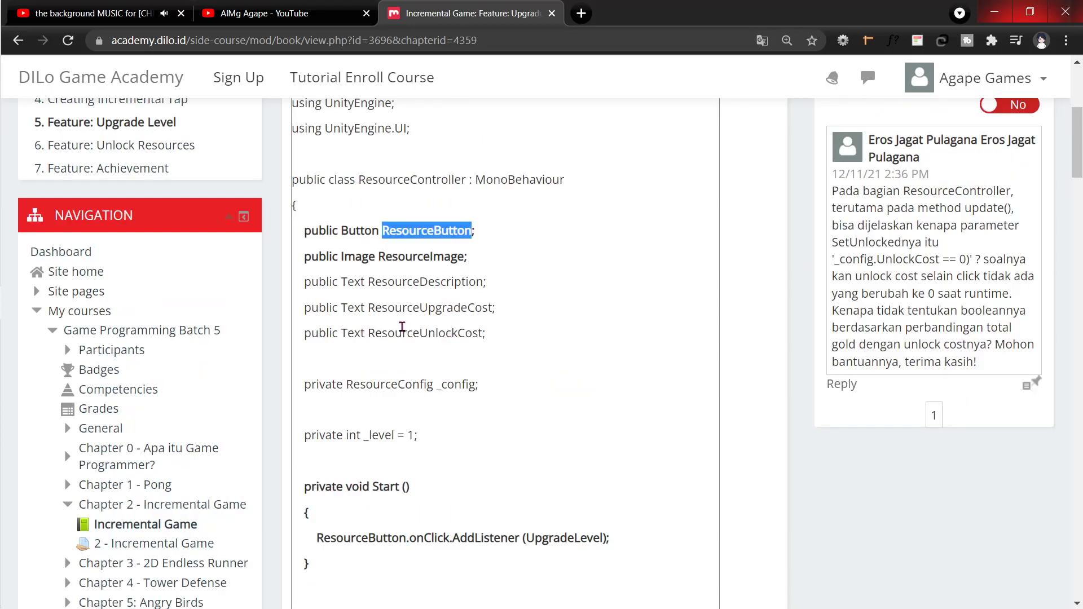
pyautogui.scroll(-3, 402, 327)
pyautogui.doubleClick(468, 383)
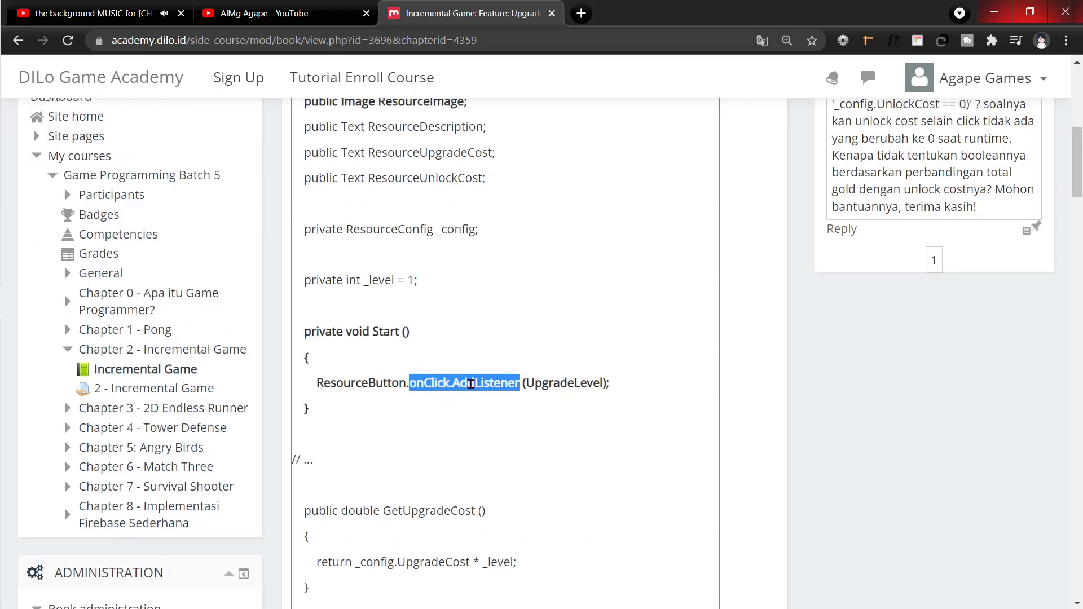
pyautogui.doubleClick(591, 386)
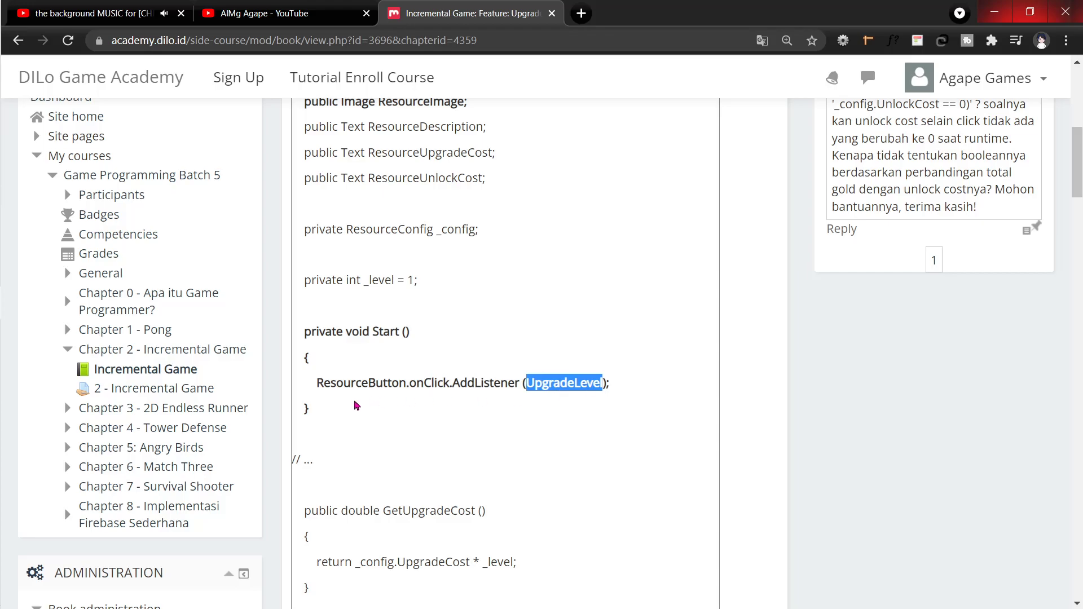
pyautogui.moveTo(356, 406); pyautogui.dragTo(356, 352)
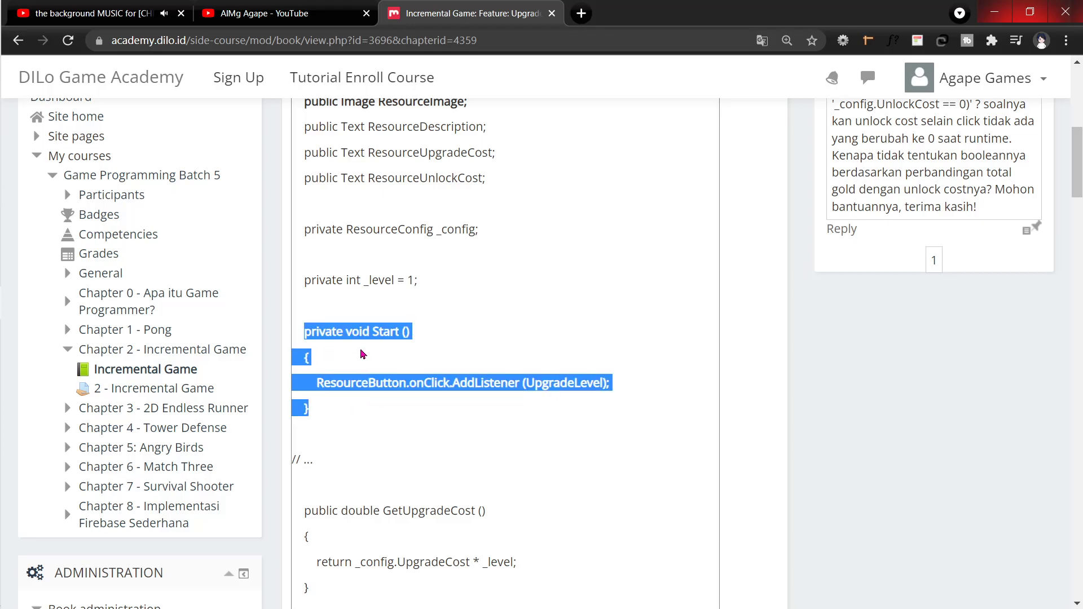
pyautogui.hotkey('alt', 'Tab')
# Replace the template Start() comment and method with the copied private Start()
pyautogui.scroll(-2, 249, 356)
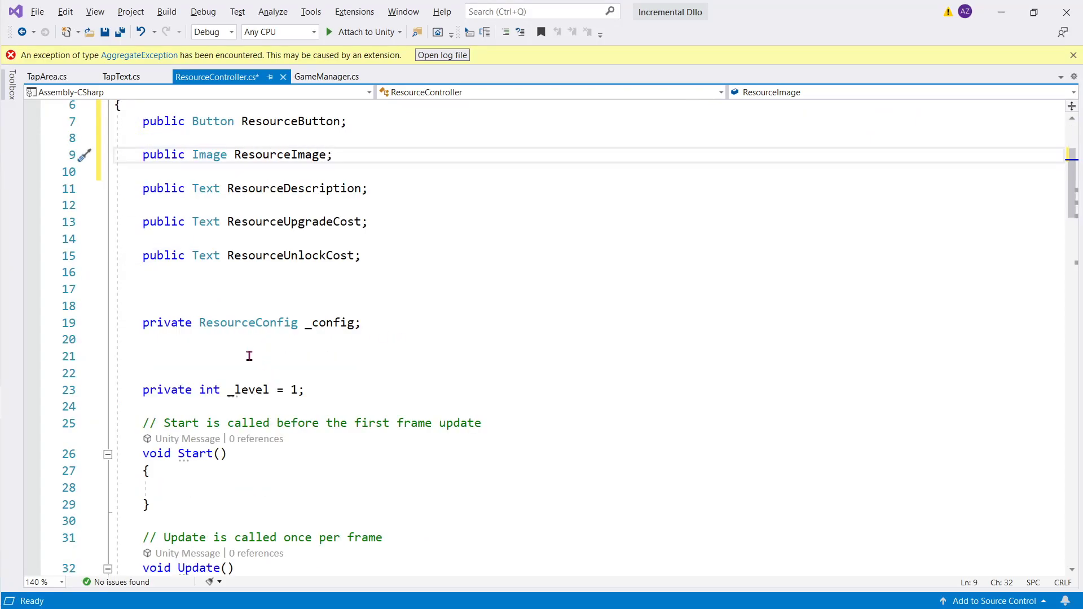
pyautogui.scroll(-2, 248, 365)
pyautogui.moveTo(165, 404); pyautogui.dragTo(147, 330)
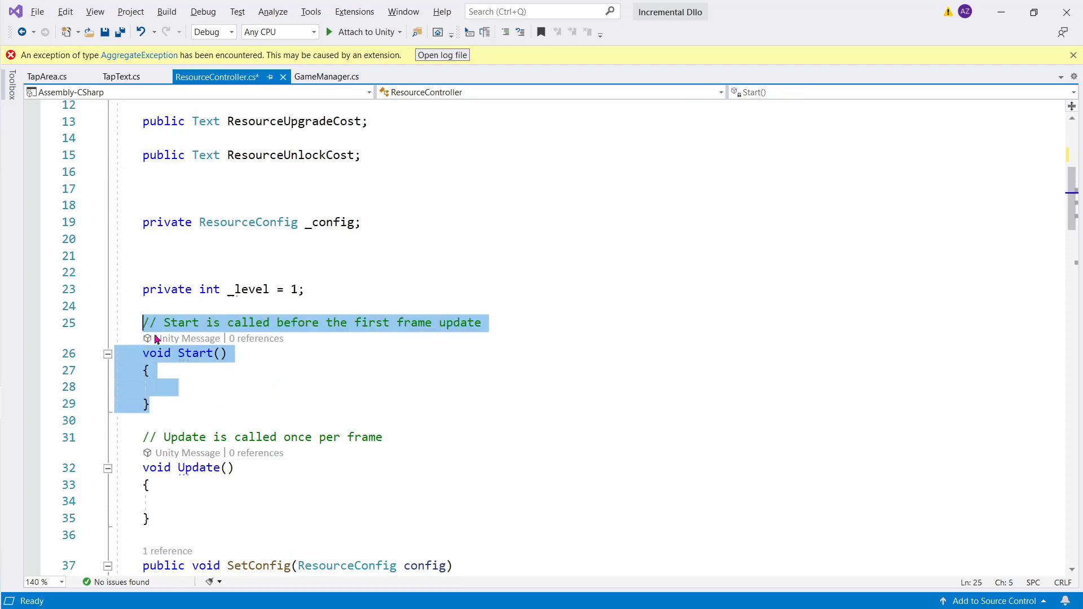
pyautogui.write('private void Start()      {          ResourceButton.onClick.AddListener(UpgradeLevel);      }')
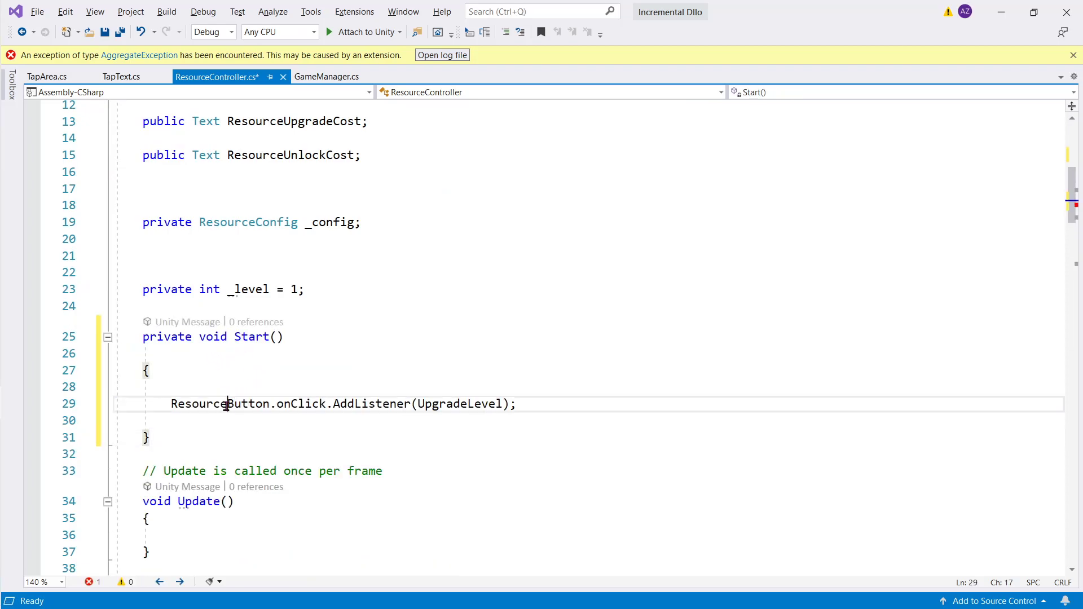
pyautogui.doubleClick(225, 404)
pyautogui.doubleClick(452, 404)
# Select the lesson's whole UpgradeLevel() method on the course page
pyautogui.hotkey('alt', 'Tab')
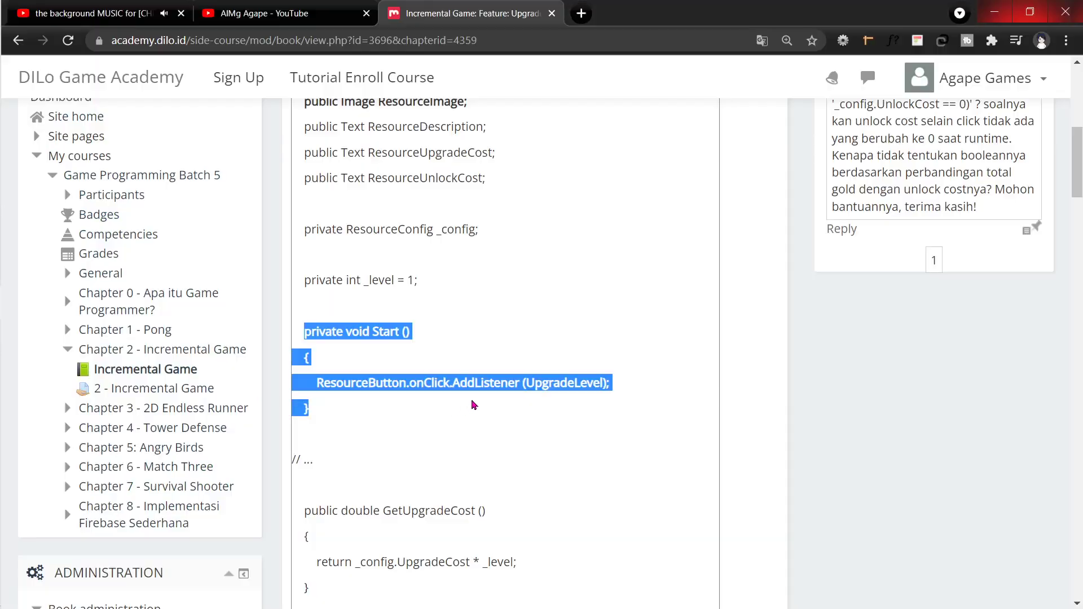
pyautogui.scroll(-3, 496, 399)
pyautogui.scroll(-5, 496, 399)
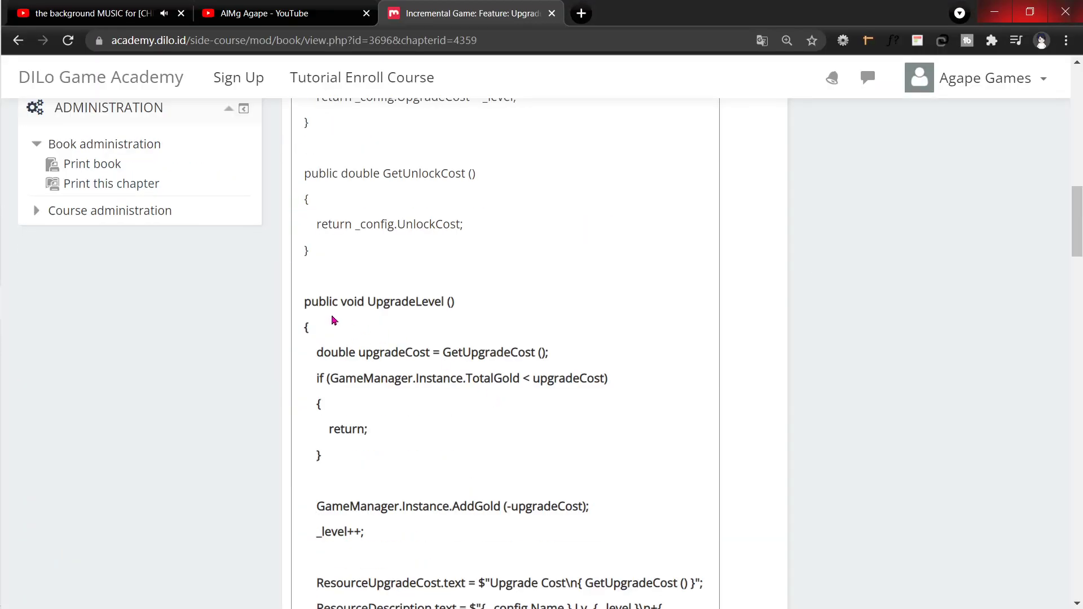
pyautogui.moveTo(303, 303); pyautogui.dragTo(358, 497)
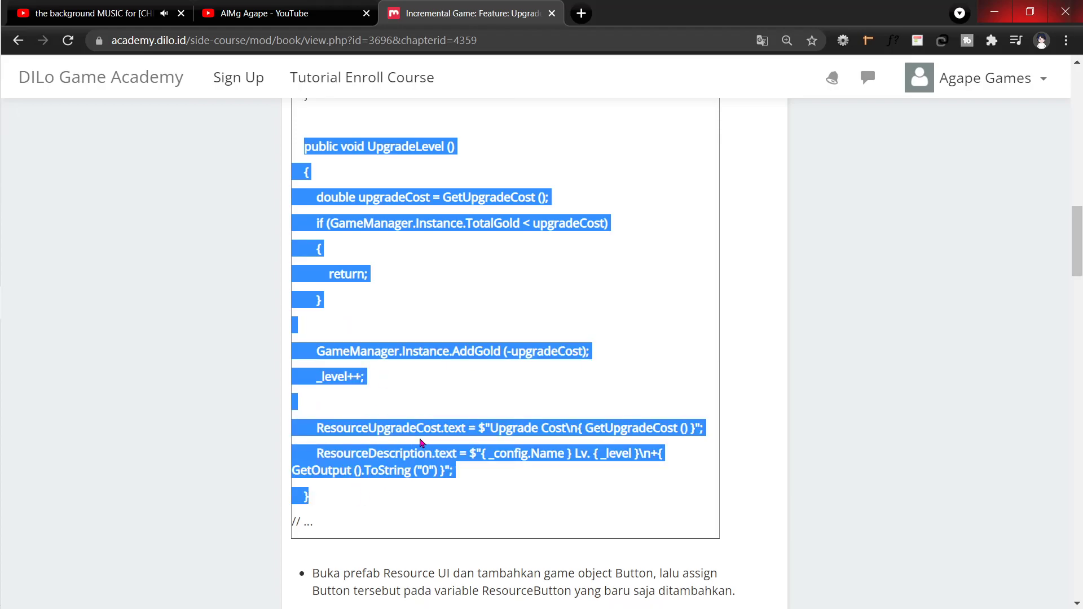
pyautogui.click(389, 199)
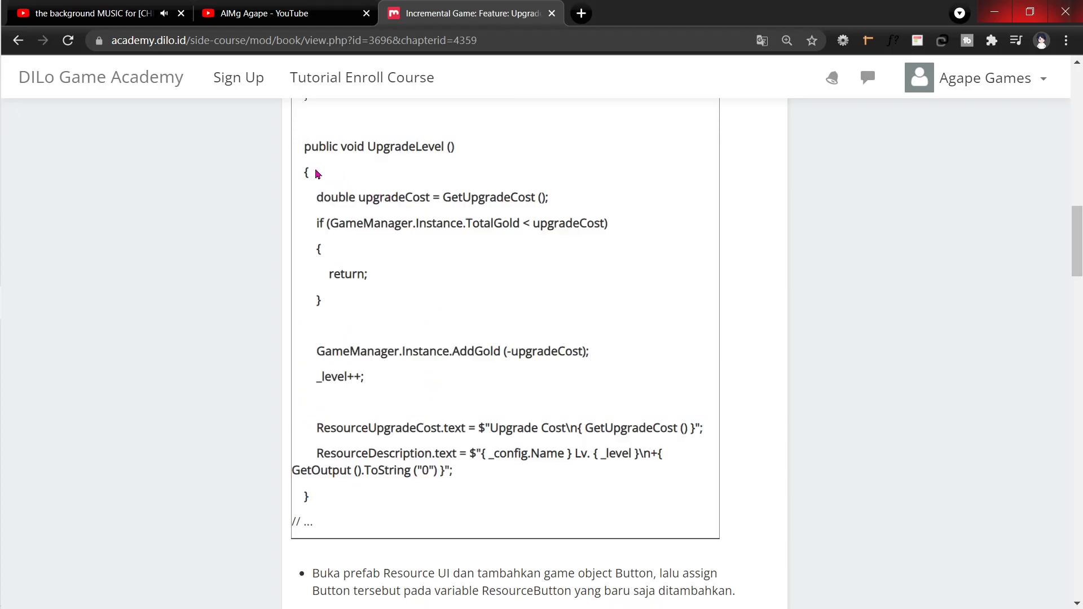
pyautogui.moveTo(302, 145); pyautogui.dragTo(339, 496)
# Copy UpgradeLevel() and select the empty Update() block in ResourceController.cs
pyautogui.hotkey('alt', 'Tab')
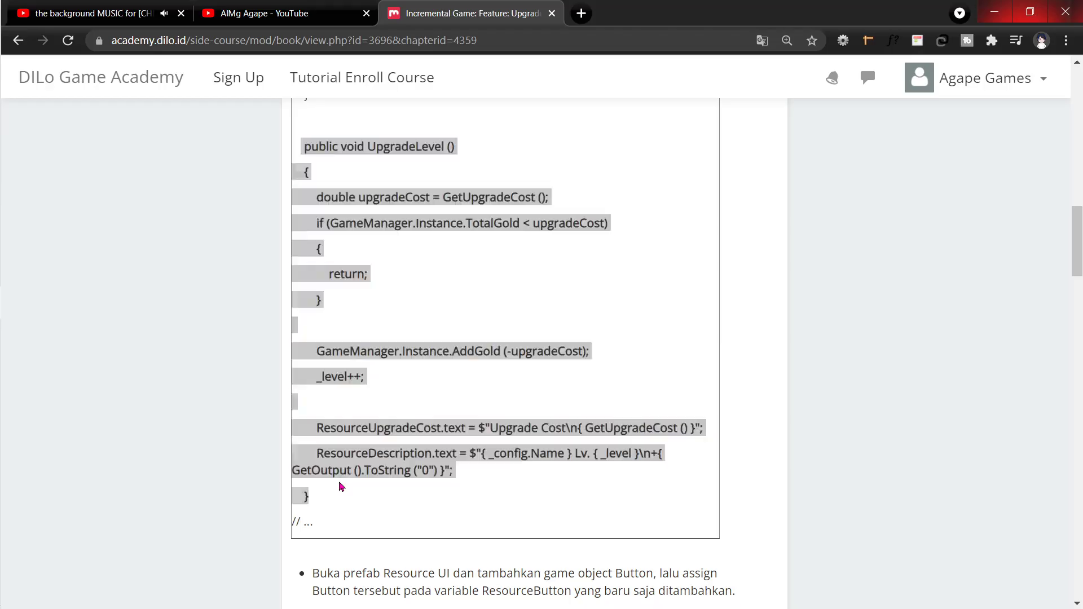
pyautogui.scroll(-2, 348, 447)
pyautogui.moveTo(194, 446); pyautogui.dragTo(144, 375)
# Replace the empty Update() block with the pasted UpgradeLevel() method
pyautogui.press('Delete')
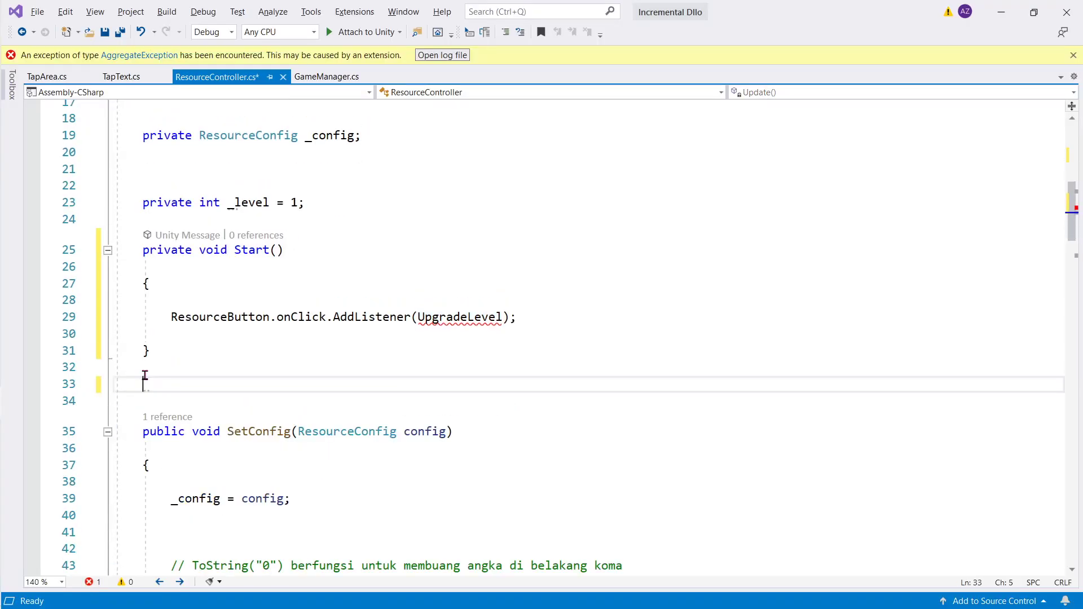
pyautogui.write('public void UpgradeLevel()      {          double upgradeCost = GetUpgradeCost();          if (GameManager.Instance.TotalGold < upgradeCost)          {              return;          }            GameManager.Instance.AddGold(-upgradeCost);          _level++;            ResourceUpgradeCost.text = $"Upgrade Cost\\n{ GetUpgradeCost() }";          ResourceDescription.text = $"{ _config.Name } Lv. { _level }\\n{ GetOutput().ToString("0") }";      }')
pyautogui.scroll(2, 251, 339)
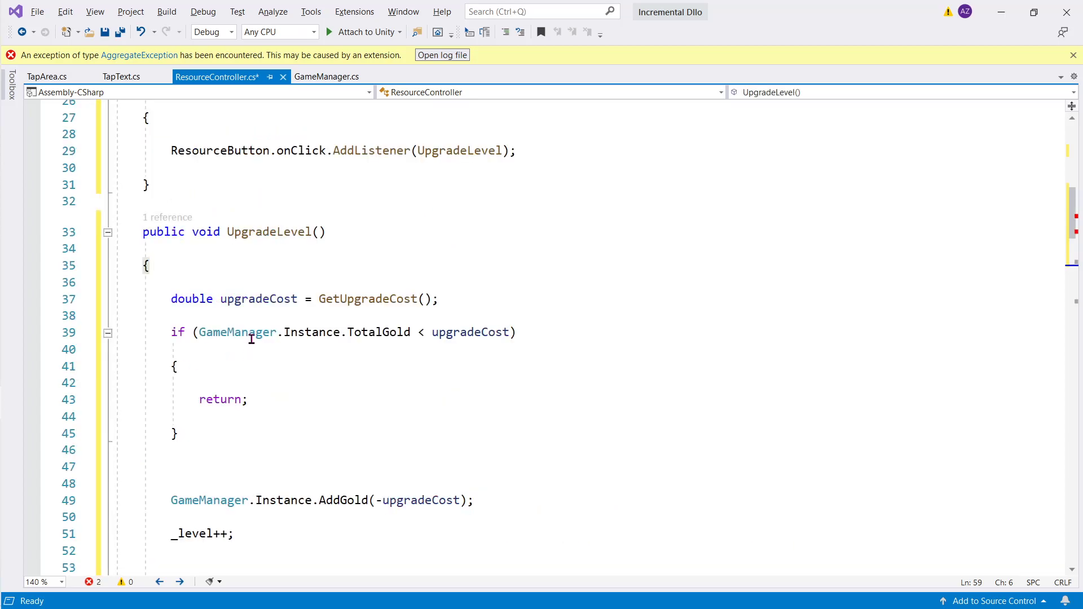
pyautogui.scroll(2, 346, 309)
pyautogui.scroll(-2, 351, 307)
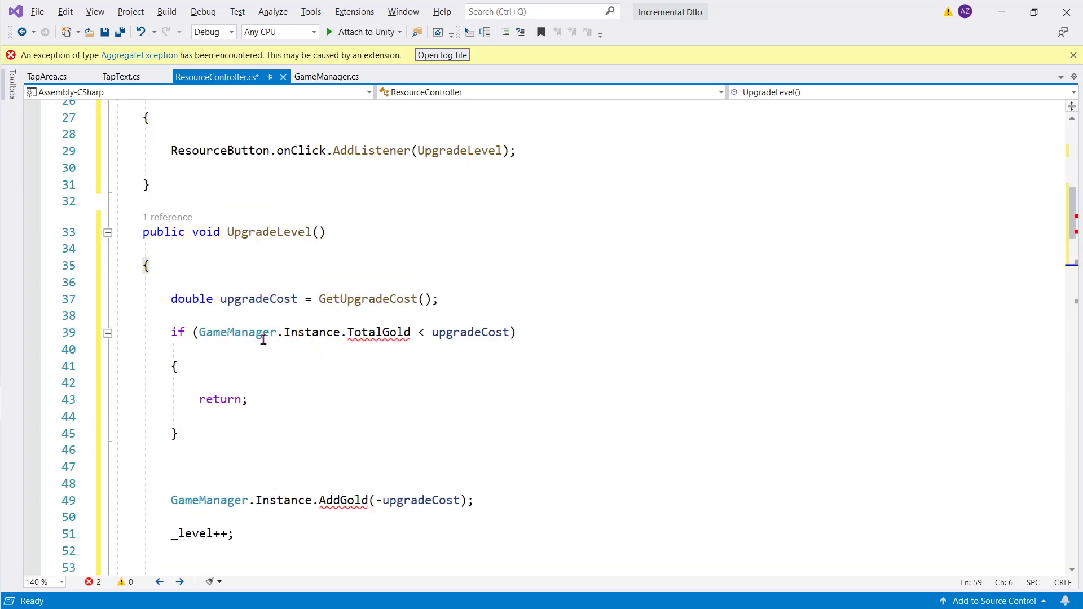
# Trace upgradeCost through GetUpgradeCost to the UpgradeCost field in GameManager.cs
pyautogui.doubleClick(246, 310)
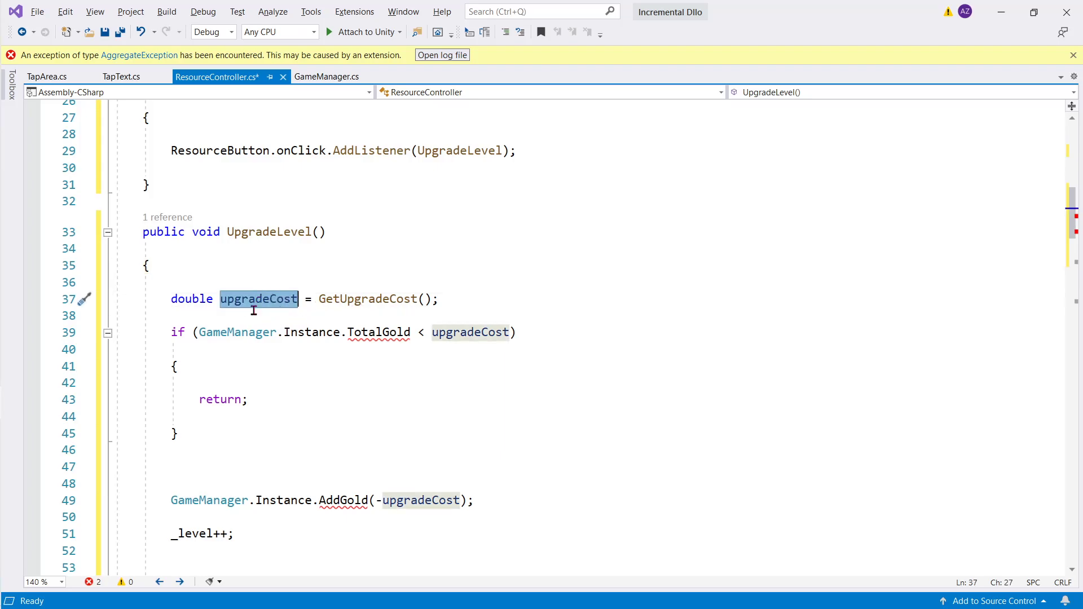
pyautogui.click(263, 308)
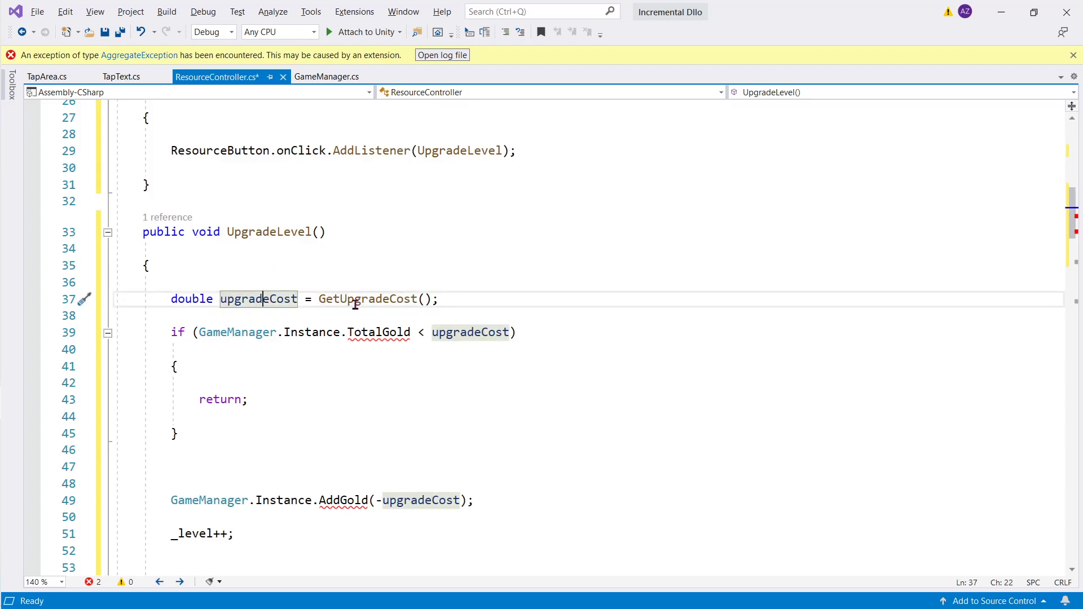
pyautogui.keyDown('ctrl'); pyautogui.click(399, 304); pyautogui.keyUp('ctrl')
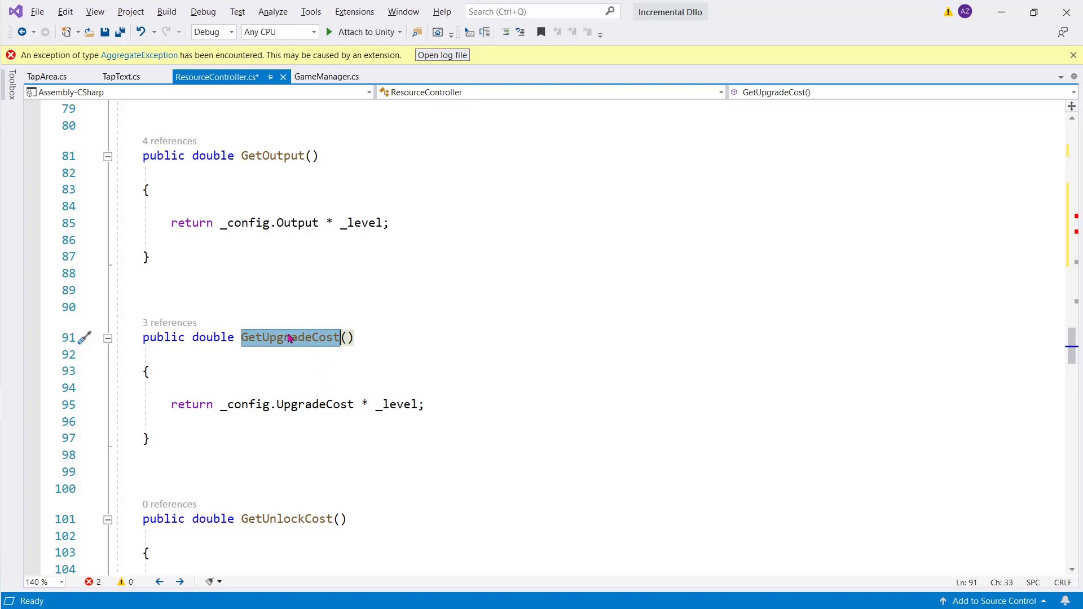
pyautogui.click(245, 406)
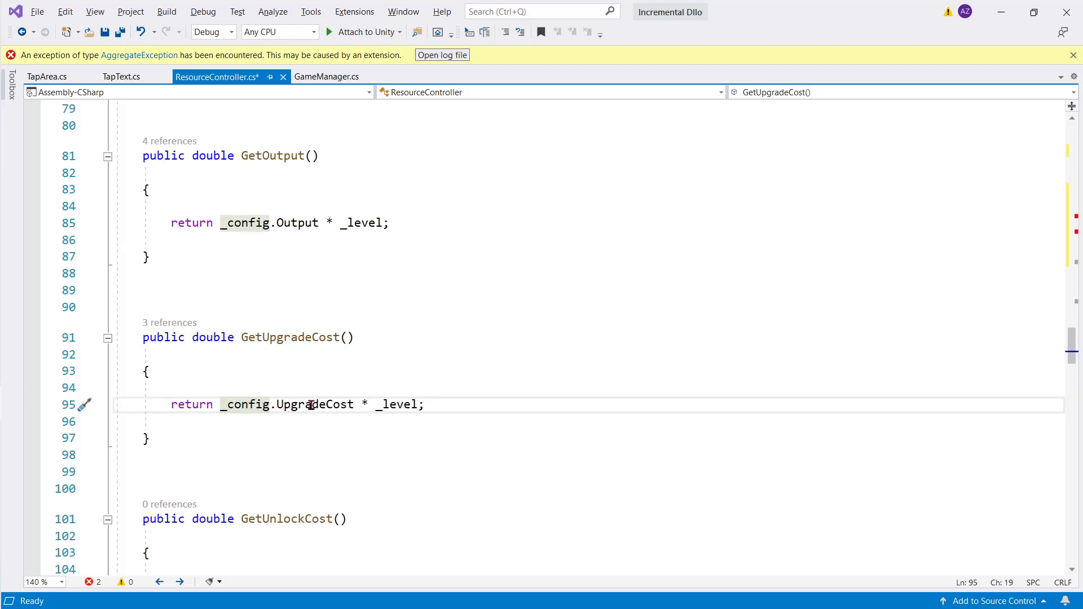
pyautogui.doubleClick(395, 406)
pyautogui.doubleClick(323, 407)
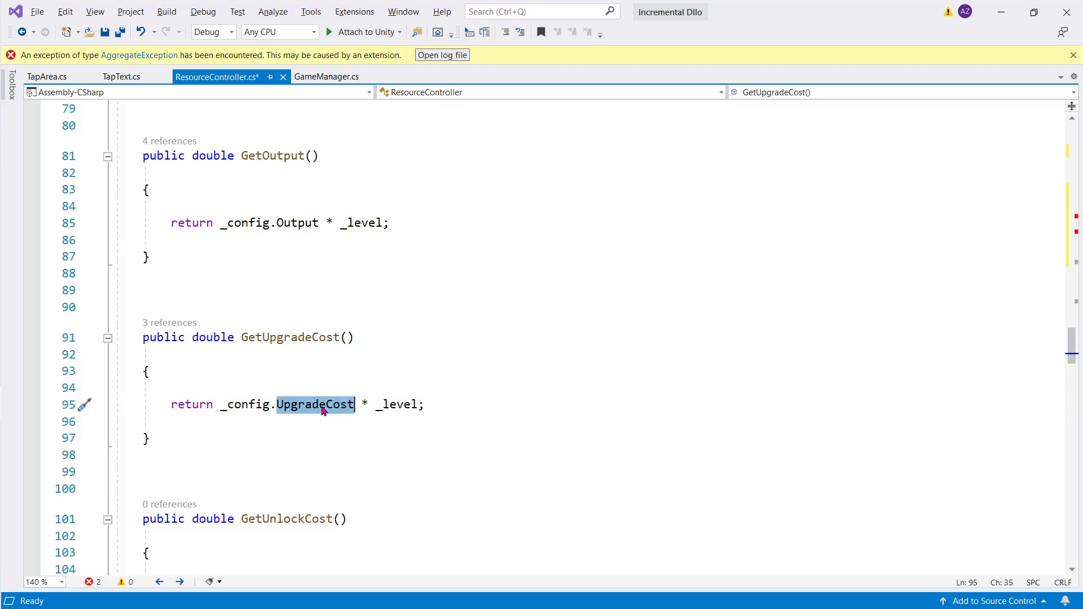
pyautogui.keyDown('ctrl'); pyautogui.click(323, 407); pyautogui.keyUp('ctrl')
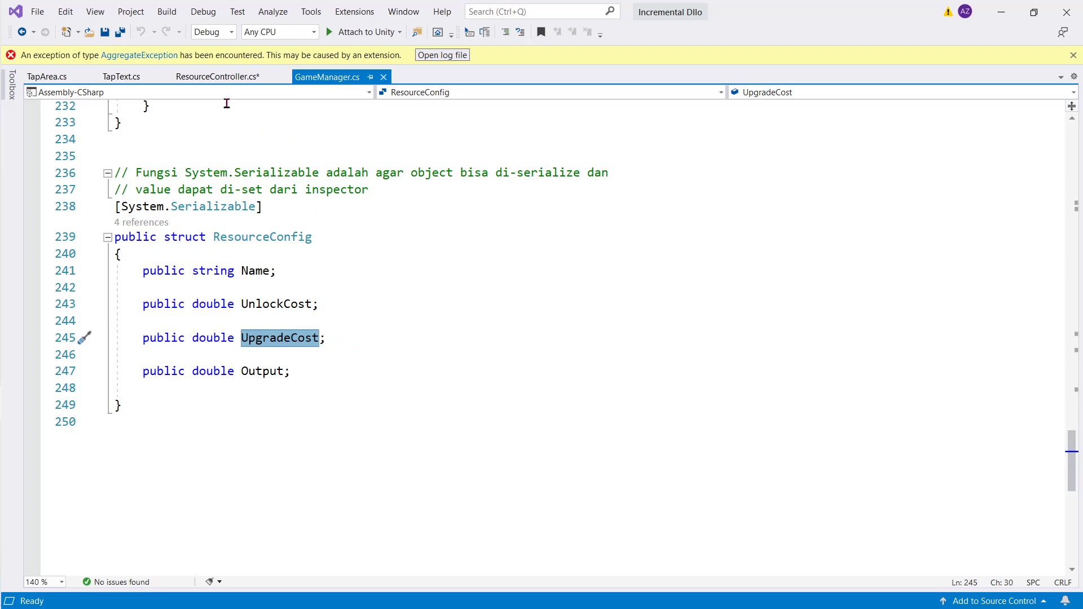
pyautogui.click(223, 79)
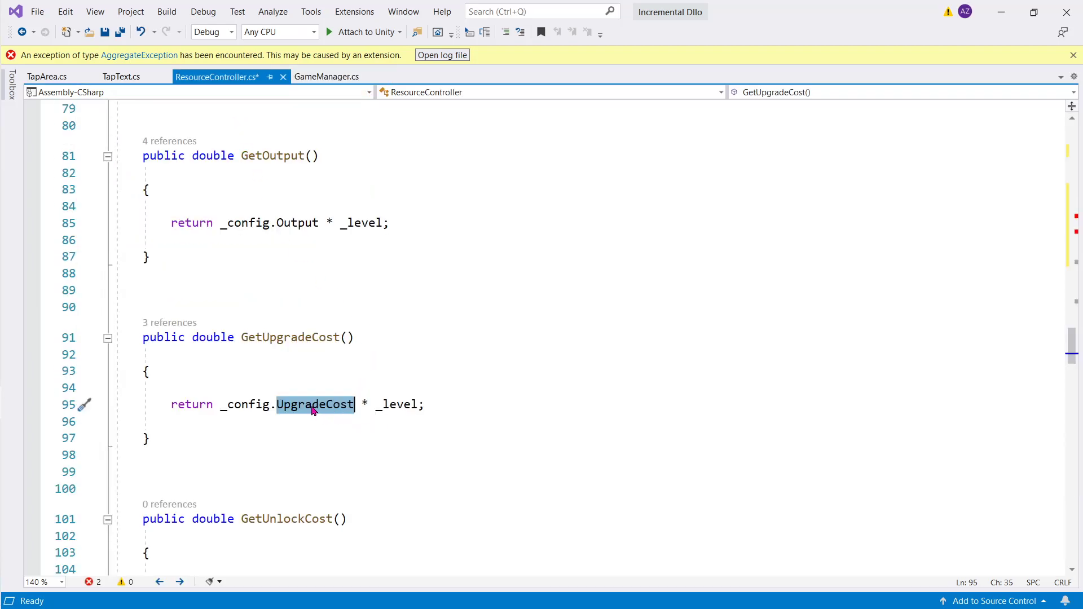
pyautogui.doubleClick(397, 410)
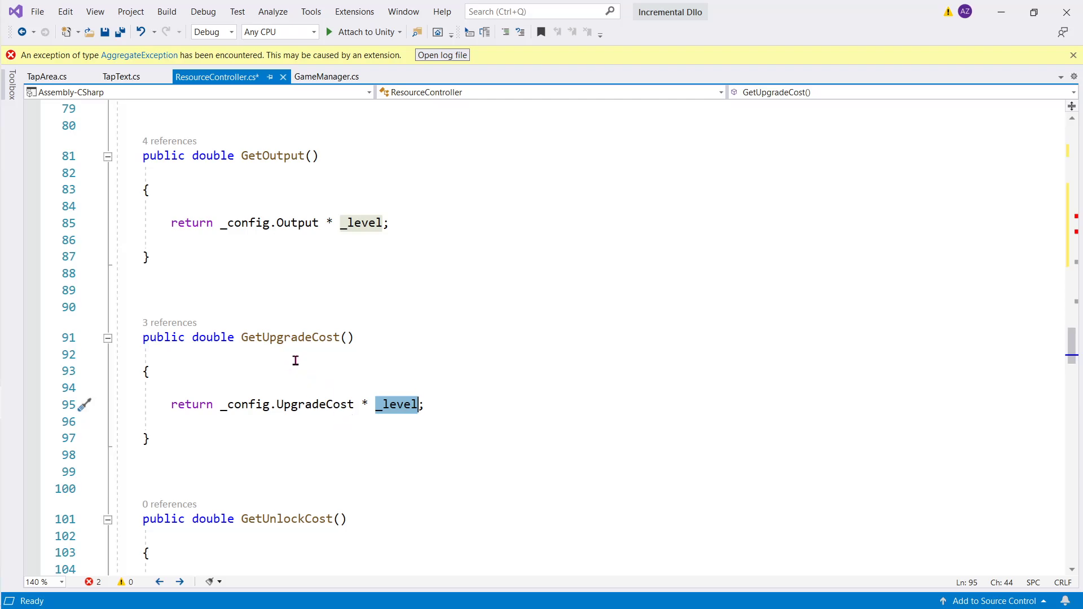
pyautogui.scroll(4, 389, 368)
pyautogui.scroll(4, 389, 368)
pyautogui.scroll(2, 387, 370)
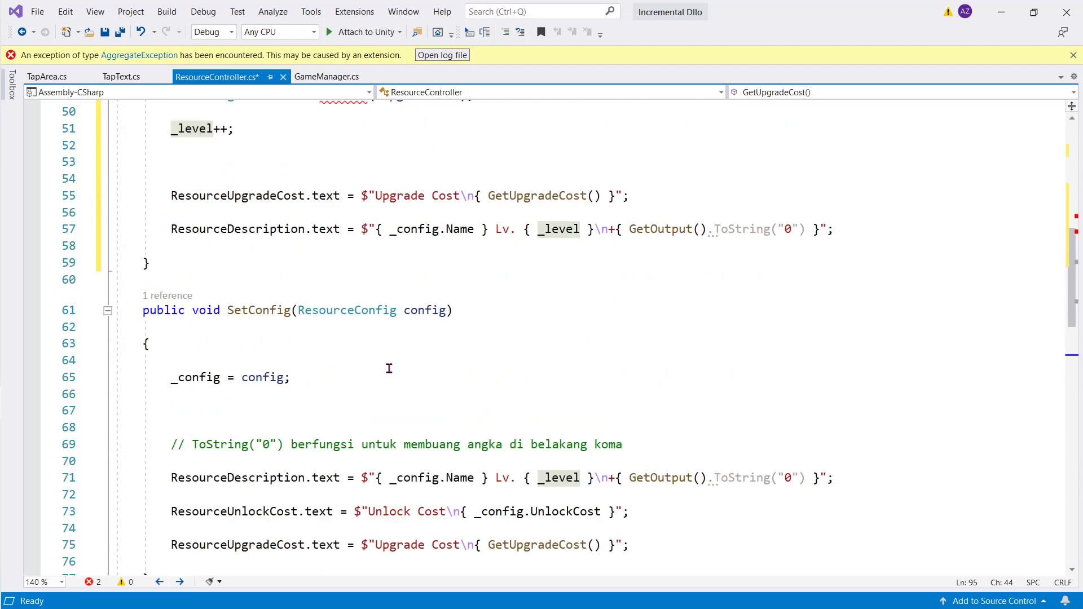
pyautogui.scroll(6, 375, 358)
pyautogui.doubleClick(270, 125)
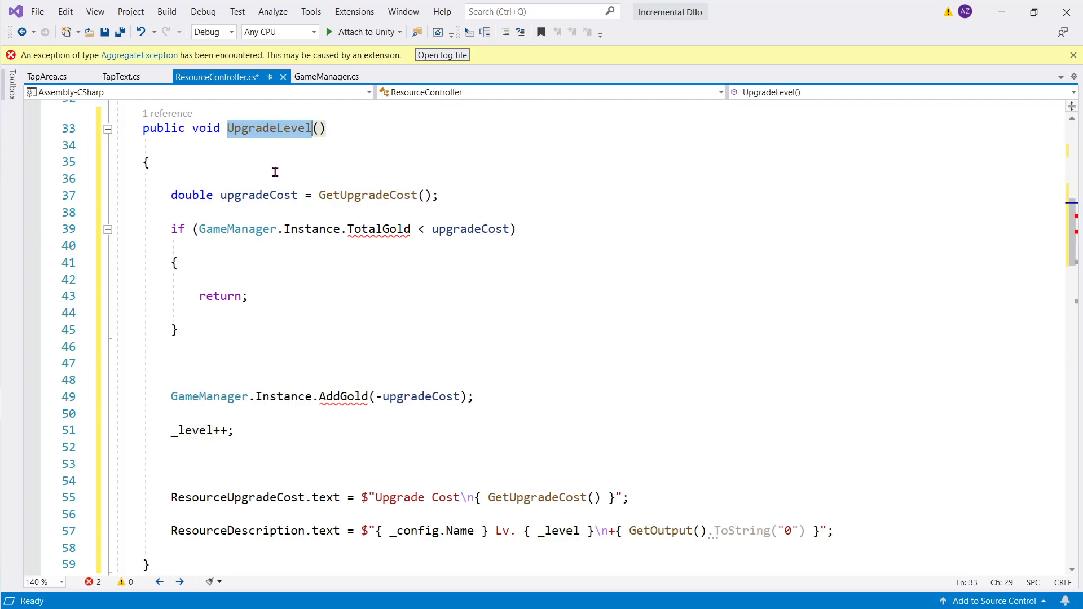
pyautogui.doubleClick(210, 430)
pyautogui.click(192, 440)
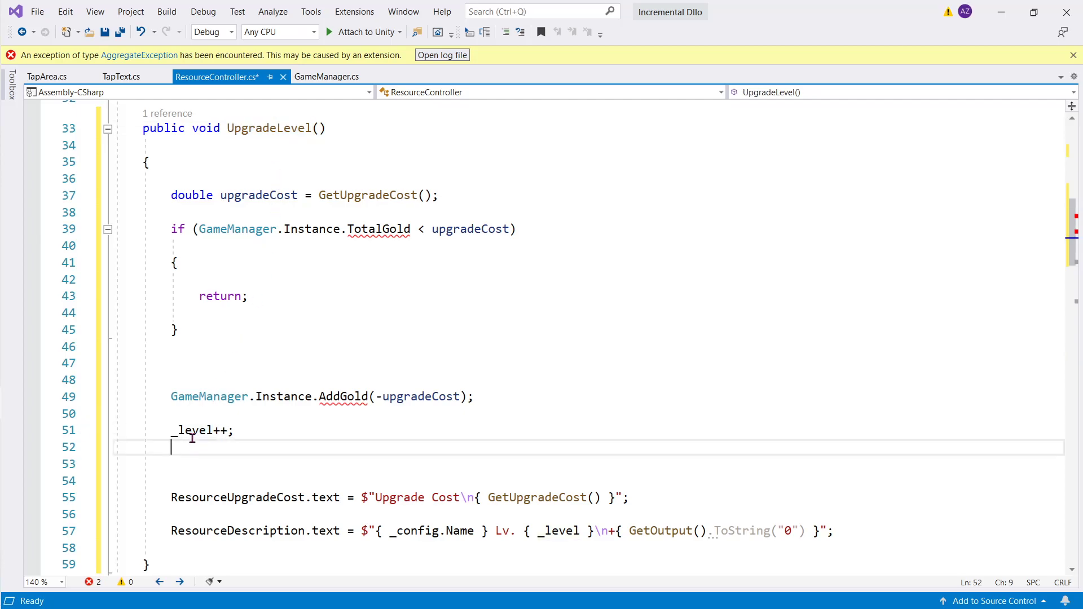
pyautogui.doubleClick(198, 430)
pyautogui.keyDown('shift'); pyautogui.click(229, 431); pyautogui.keyUp('shift')
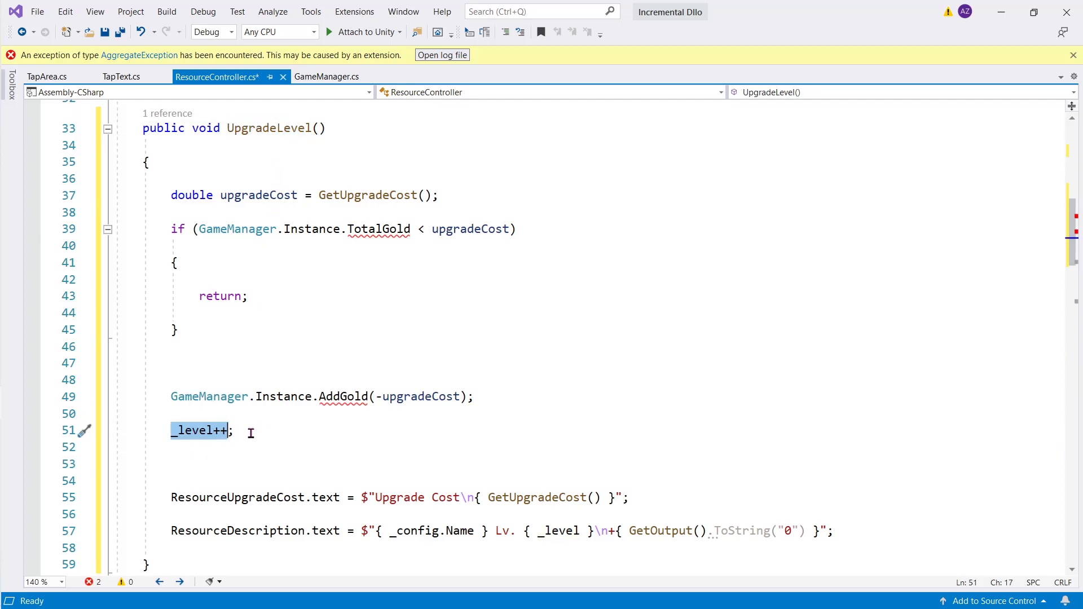
pyautogui.scroll(-2, 254, 432)
pyautogui.scroll(-6, 277, 325)
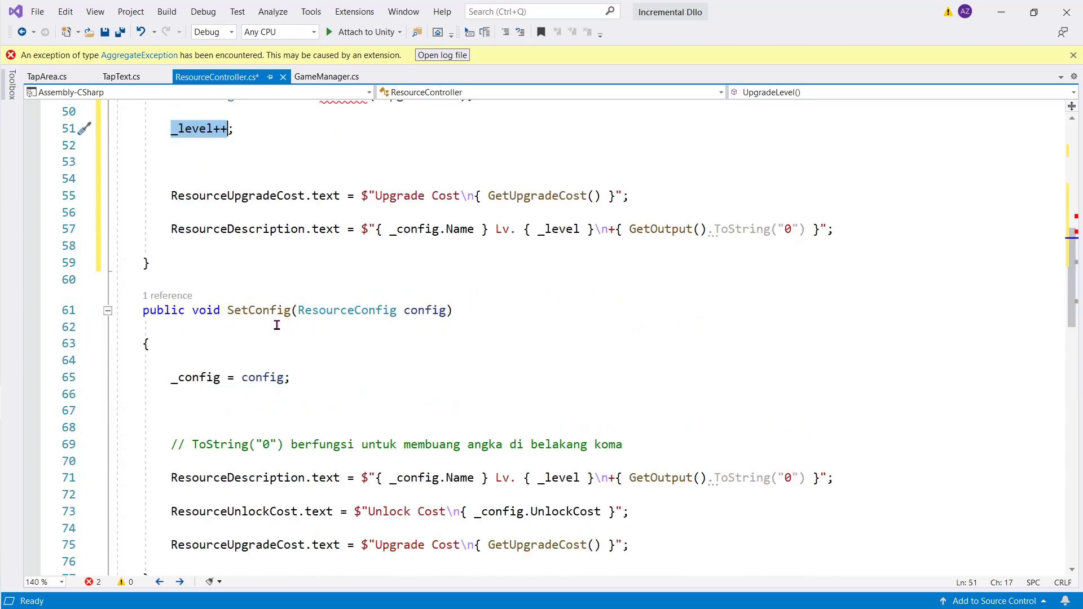
pyautogui.scroll(-3, 293, 337)
pyautogui.scroll(-2, 294, 339)
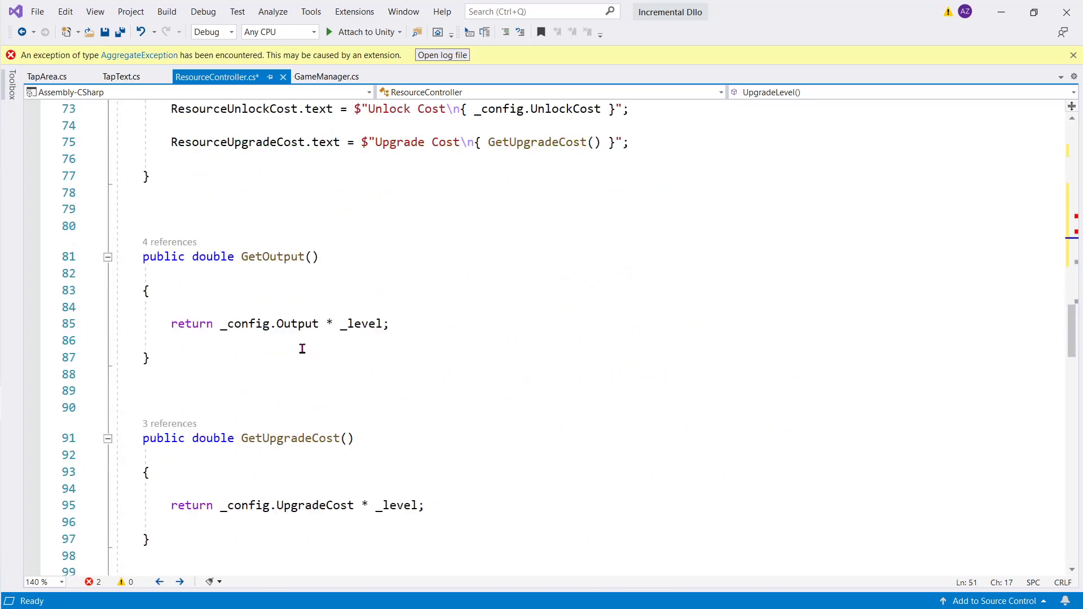
pyautogui.scroll(-2, 302, 346)
pyautogui.doubleClick(282, 339)
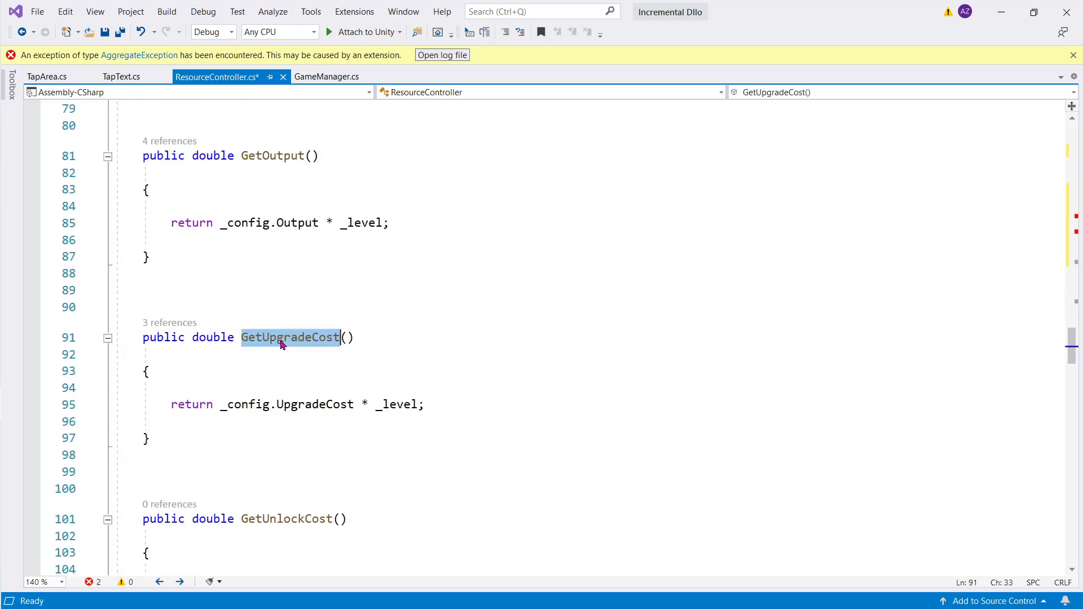
pyautogui.doubleClick(308, 404)
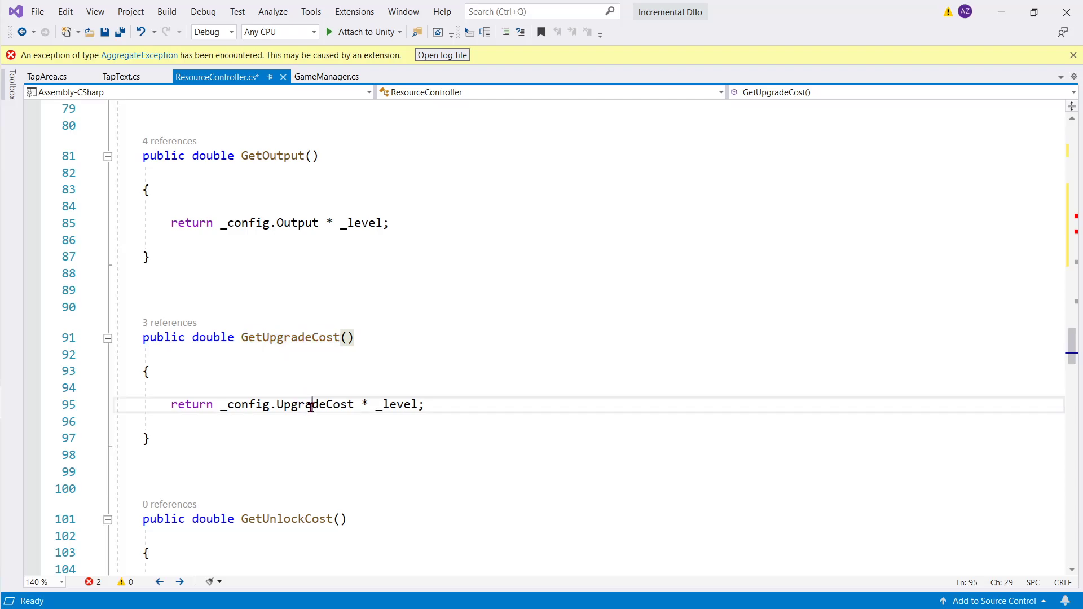
pyautogui.doubleClick(397, 404)
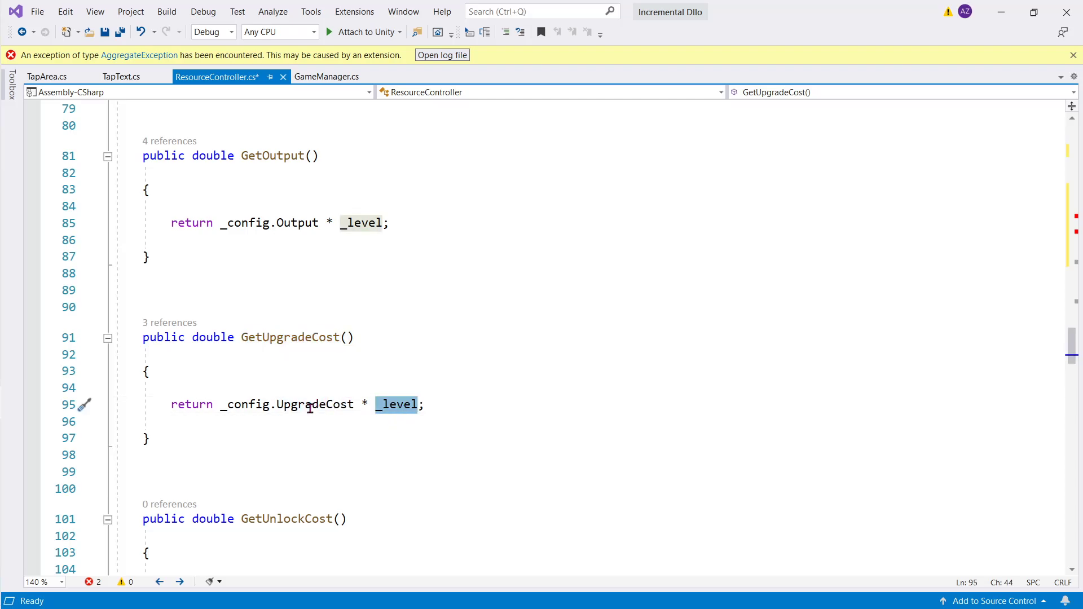
pyautogui.moveTo(309, 404); pyautogui.dragTo(415, 406)
pyautogui.click(447, 404)
pyautogui.scroll(2, 449, 405)
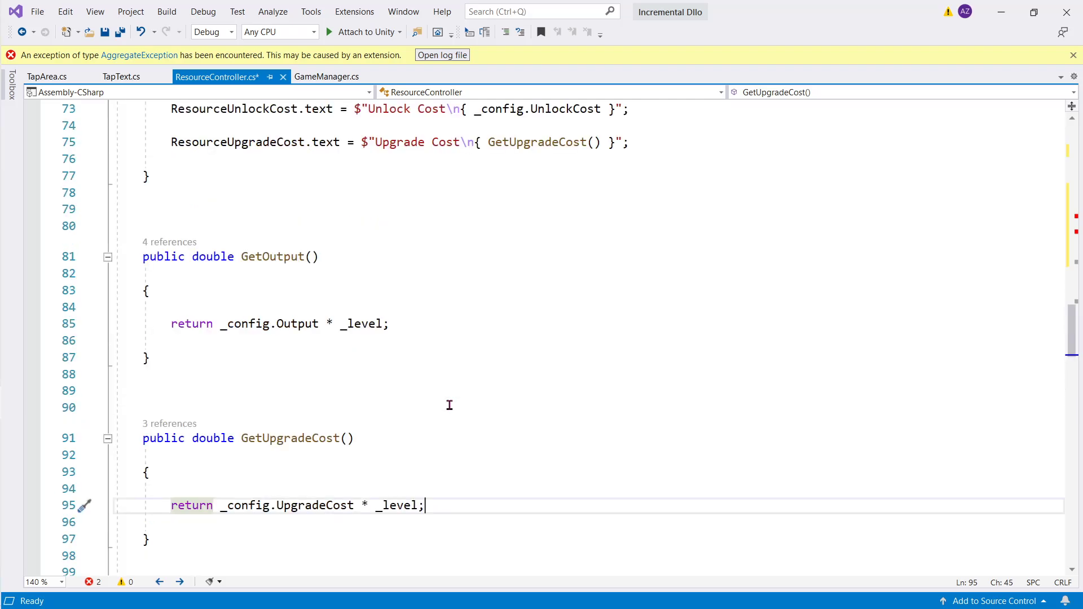
pyautogui.scroll(8, 450, 405)
pyautogui.scroll(4, 447, 404)
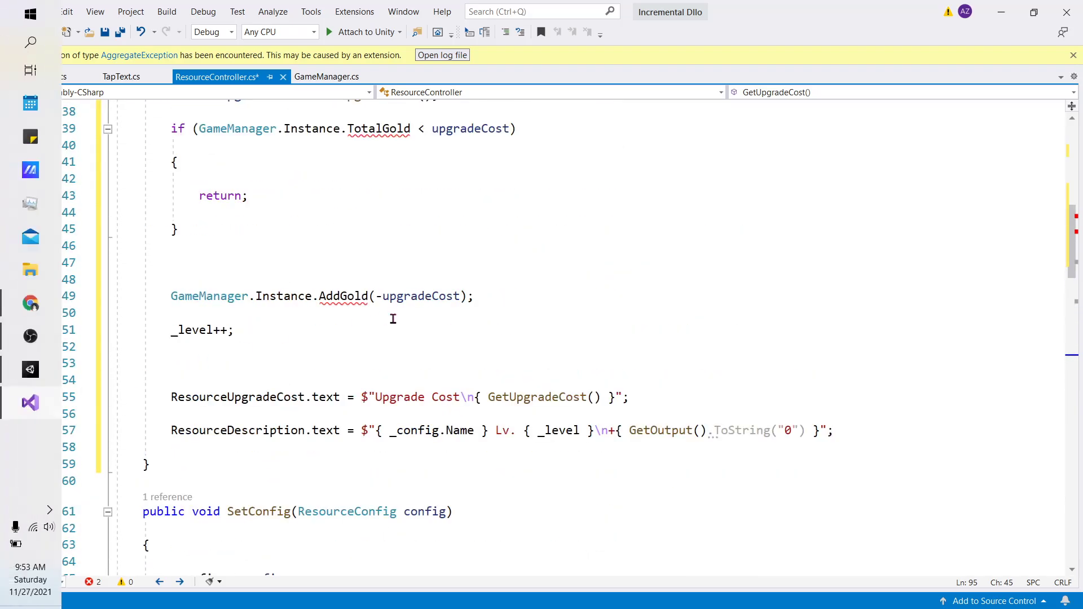
pyautogui.scroll(4, 390, 343)
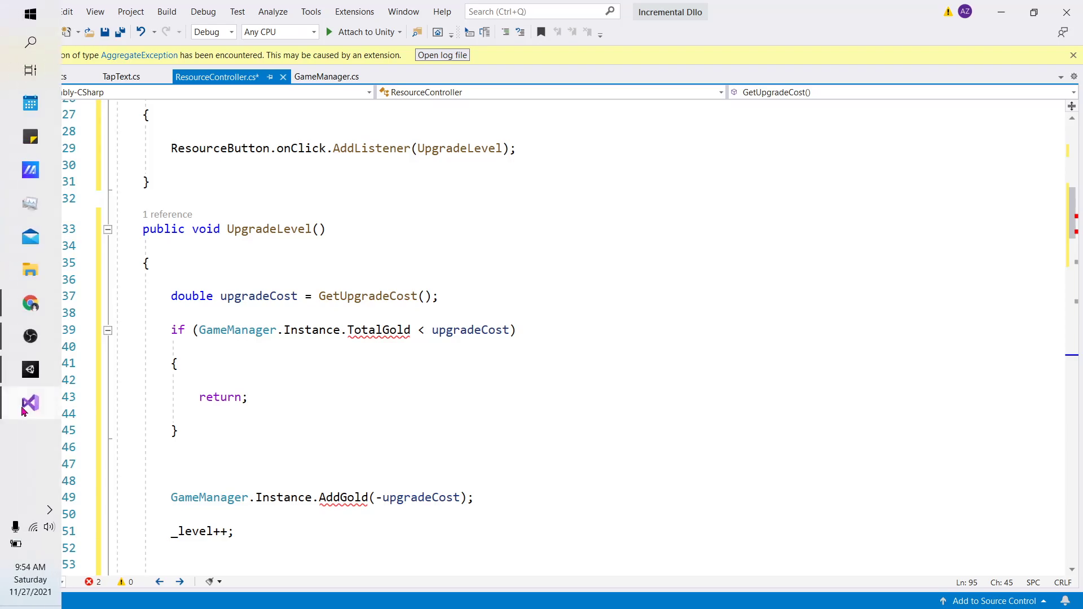
pyautogui.click(26, 313)
pyautogui.scroll(-5, 491, 378)
# Read the tutorial's Resource UI instruction about assigning the ResourceButton
pyautogui.click(369, 285)
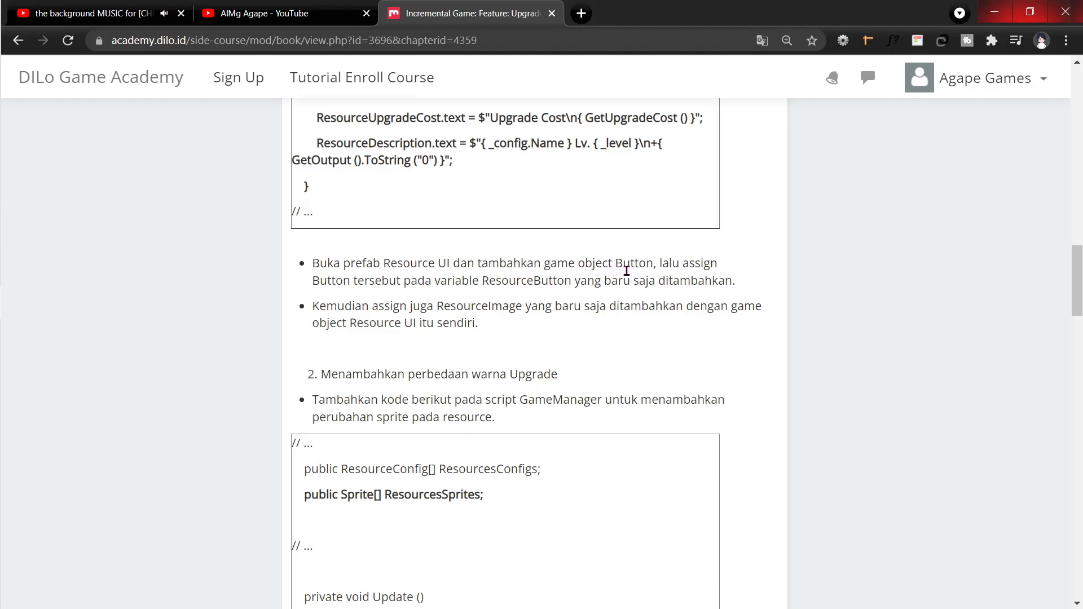
pyautogui.moveTo(313, 263); pyautogui.dragTo(691, 261)
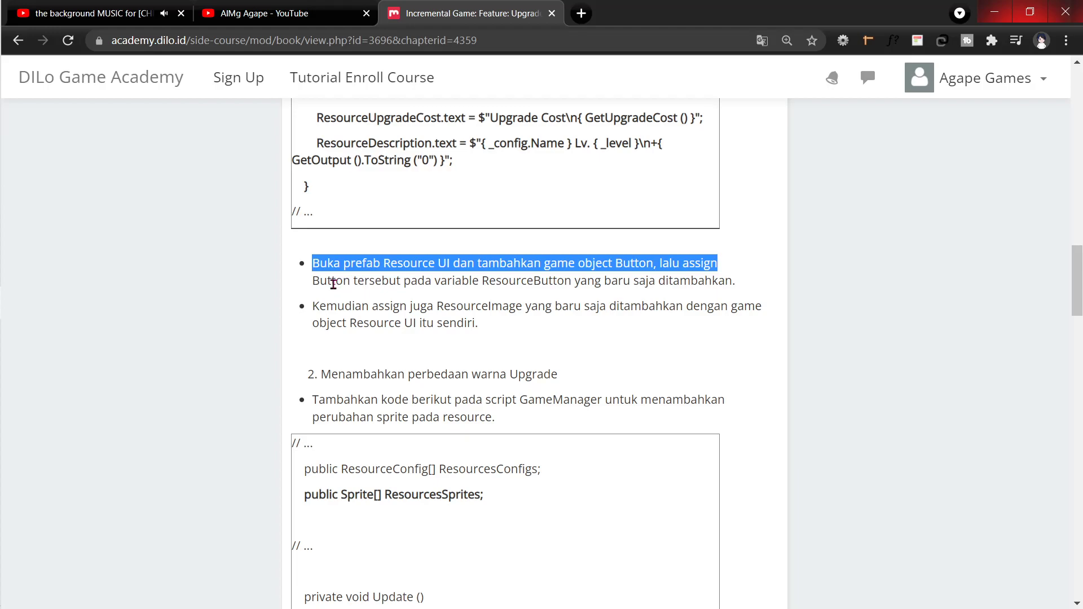
pyautogui.moveTo(314, 280); pyautogui.dragTo(518, 293)
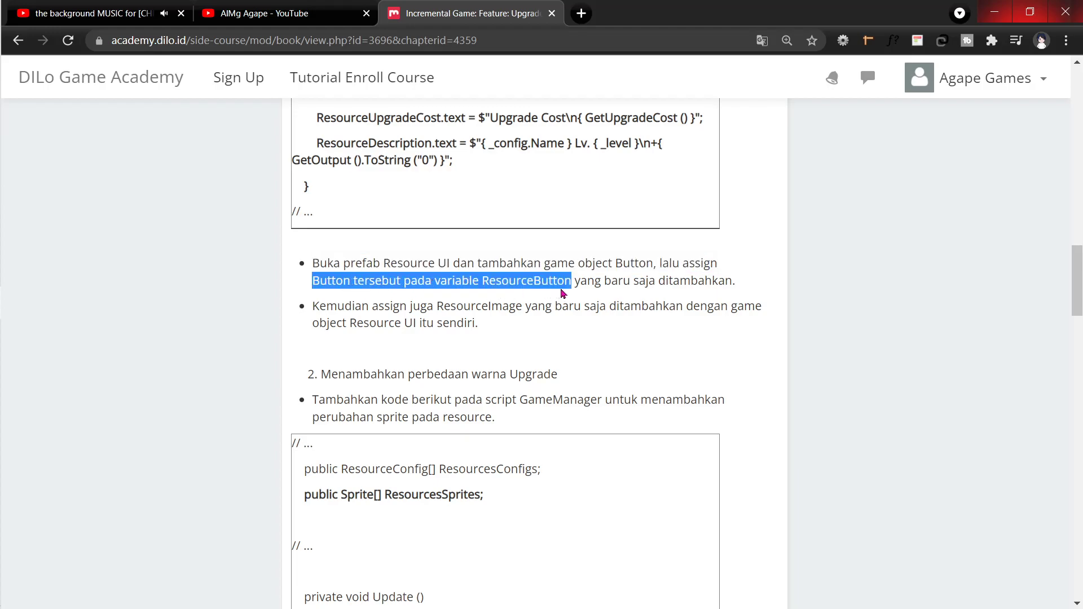
pyautogui.moveTo(563, 293); pyautogui.dragTo(733, 282)
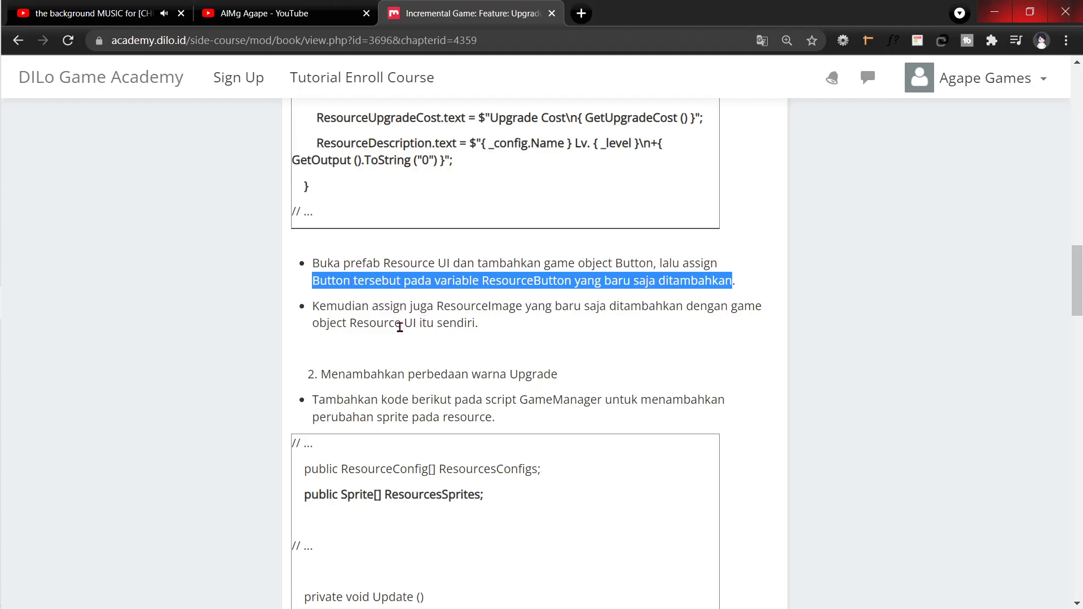
pyautogui.click(418, 300)
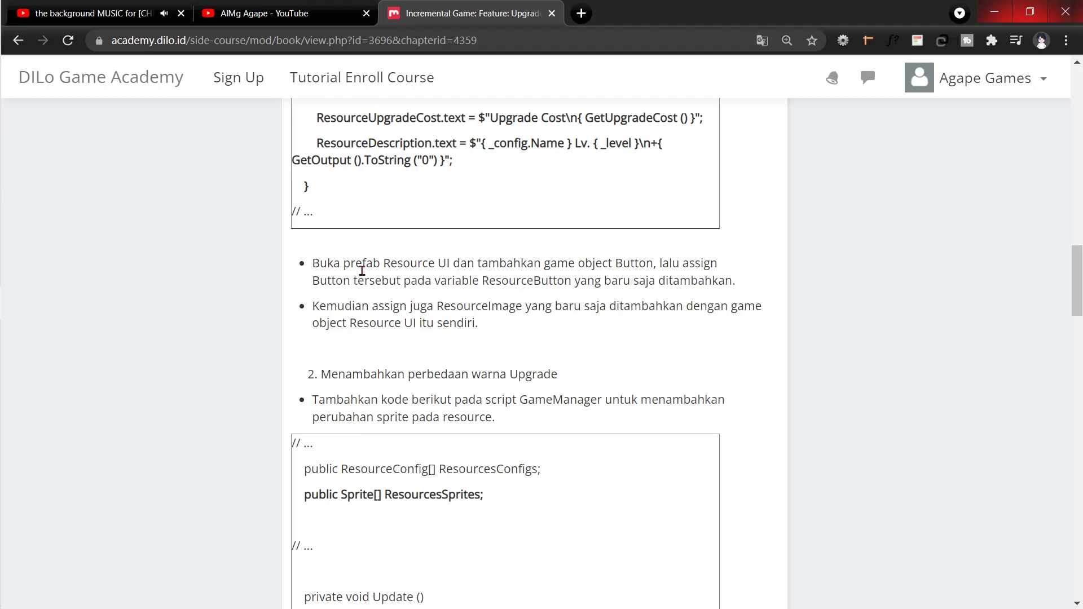
# Return to Visual Studio's UpgradeLevel code
pyautogui.scroll(8, 370, 294)
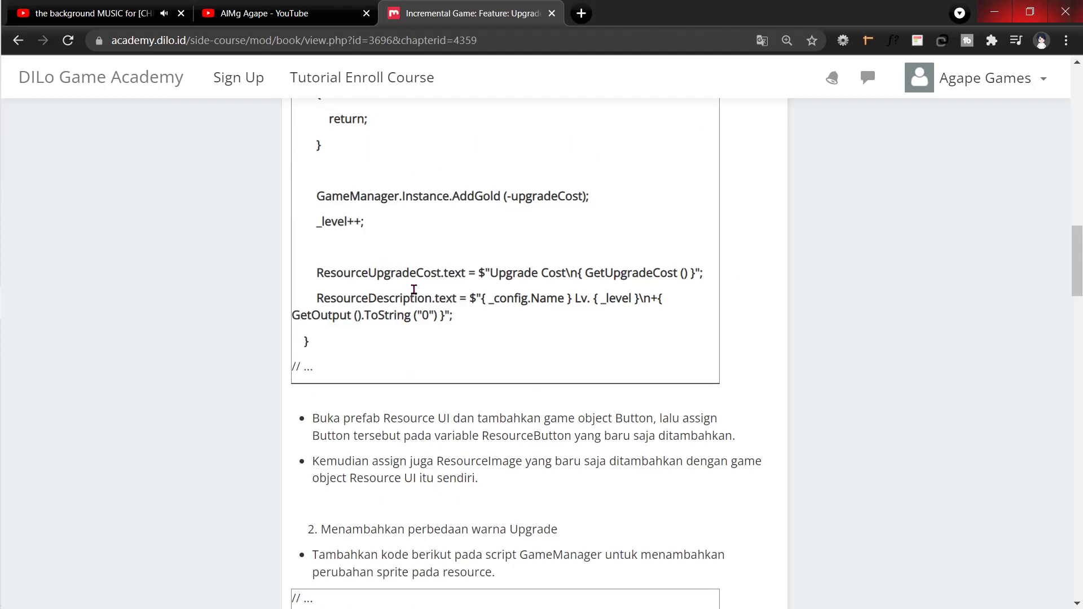
pyautogui.scroll(-3, 411, 290)
pyautogui.moveTo(35, 379)
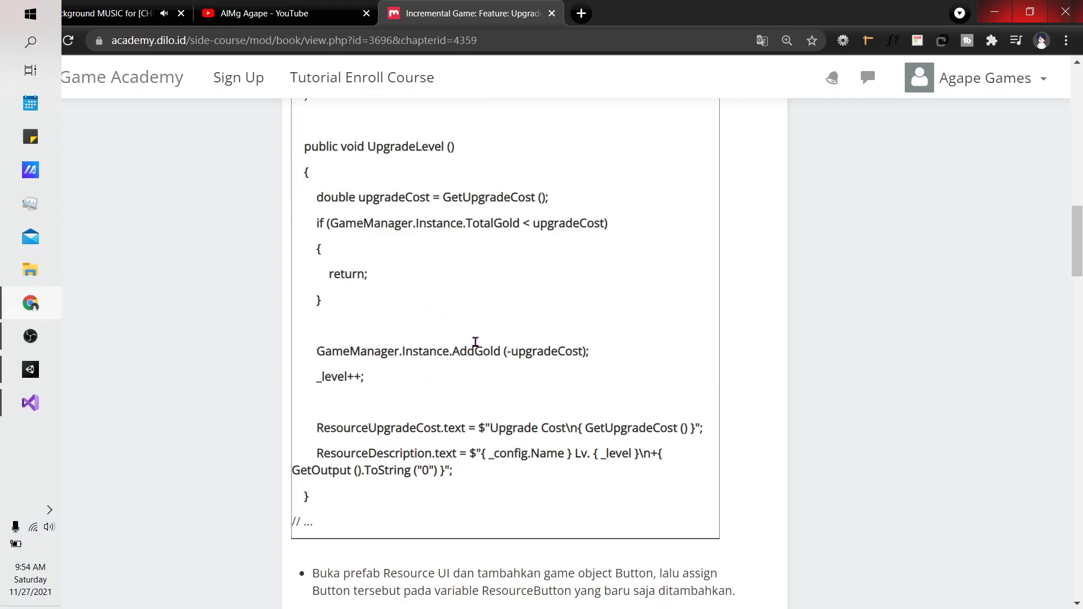
pyautogui.click(21, 403)
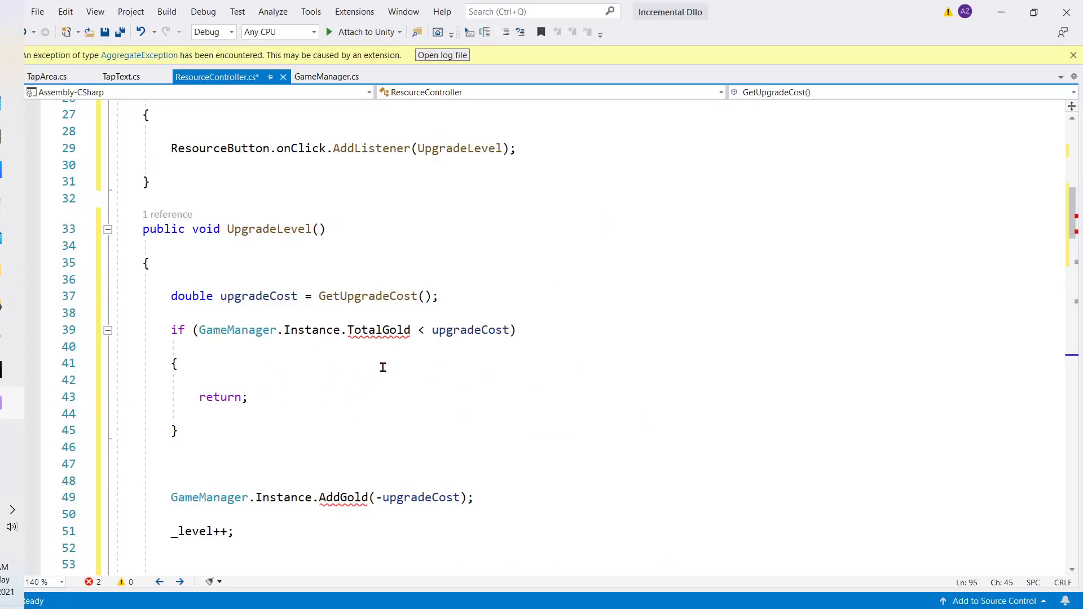
# Save ResourceController.cs and browse the GameManager class via its Instance definition
pyautogui.click(383, 366)
pyautogui.hotkey('ctrl', 's')
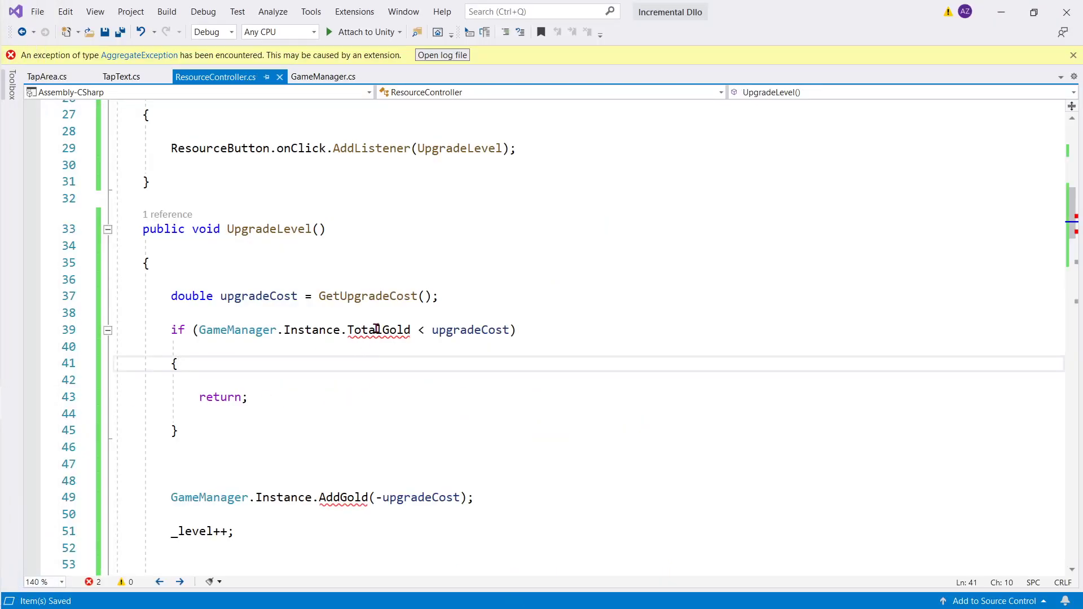
pyautogui.keyDown('ctrl'); pyautogui.click(326, 332); pyautogui.keyUp('ctrl')
pyautogui.keyDown('ctrl'); pyautogui.click(294, 275); pyautogui.keyUp('ctrl')
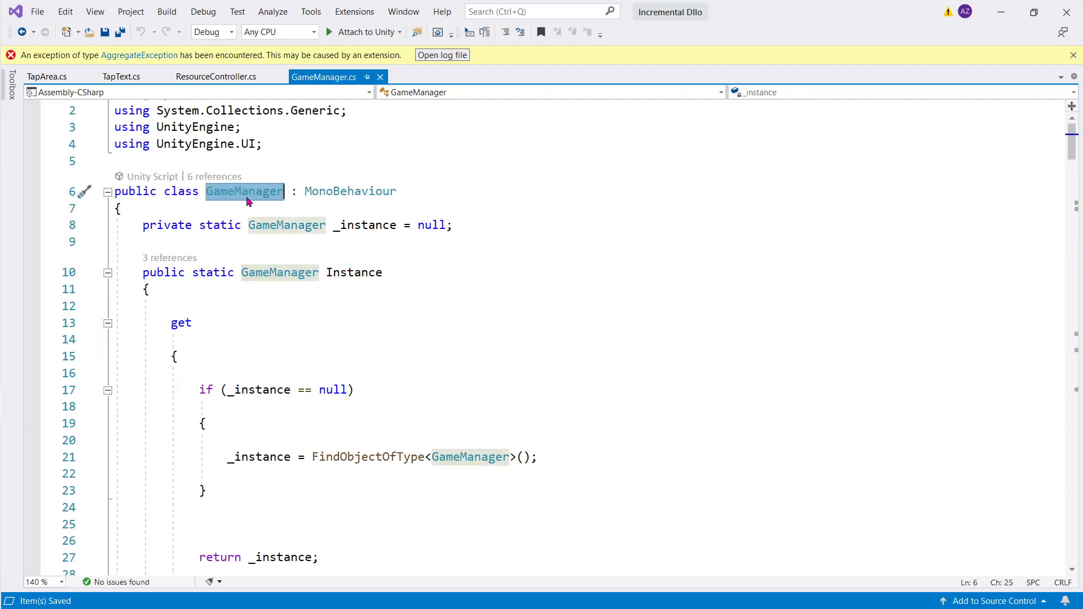
pyautogui.scroll(-2, 287, 203)
pyautogui.scroll(-8, 329, 230)
pyautogui.scroll(-6, 329, 230)
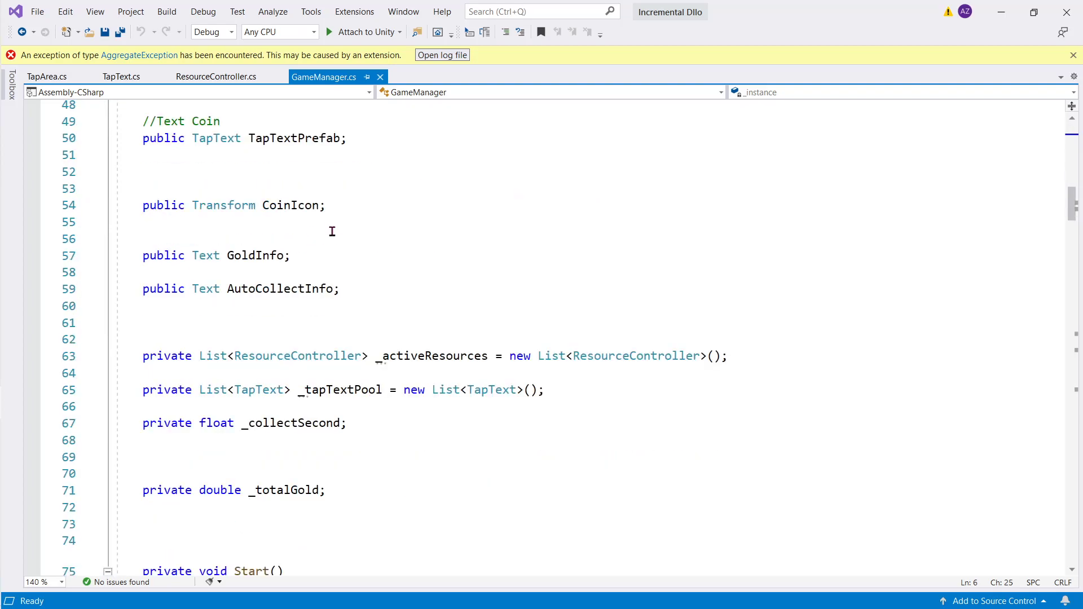
pyautogui.scroll(-6, 329, 230)
pyautogui.scroll(-7, 332, 232)
pyautogui.scroll(-6, 332, 232)
pyautogui.scroll(-2, 332, 232)
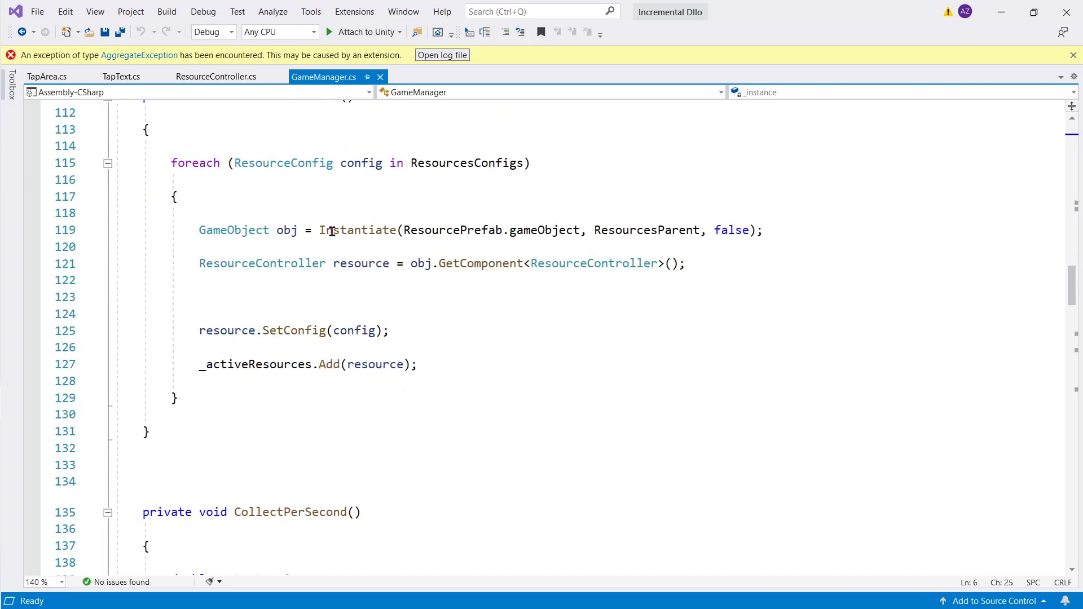
# Inspect UpgradeLevel's TotalGold check on line 39 and go to the GameManager definition
pyautogui.click(218, 78)
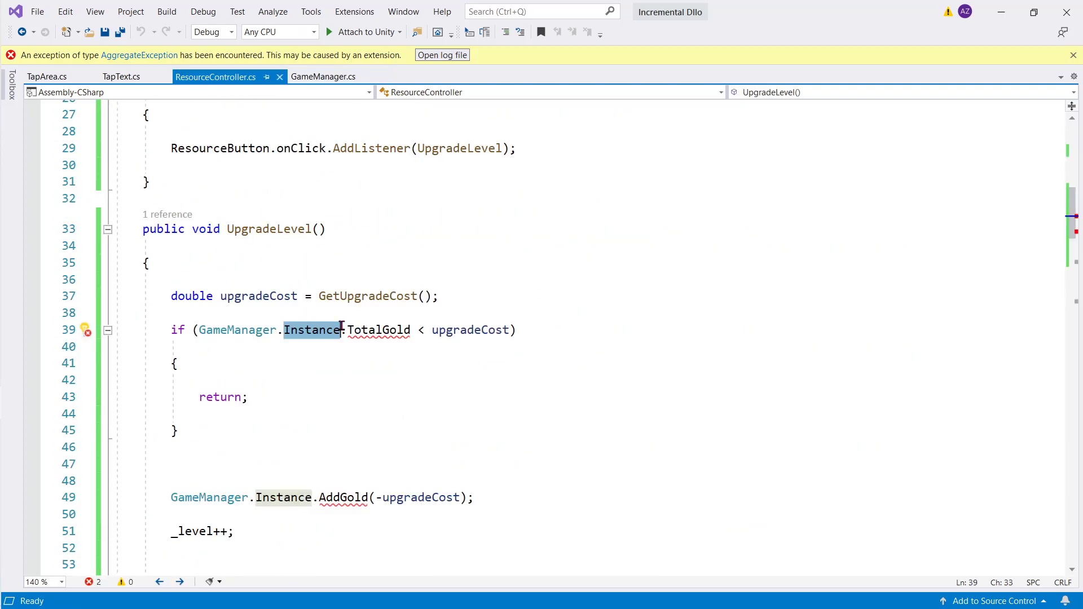
pyautogui.click(366, 345)
pyautogui.doubleClick(373, 331)
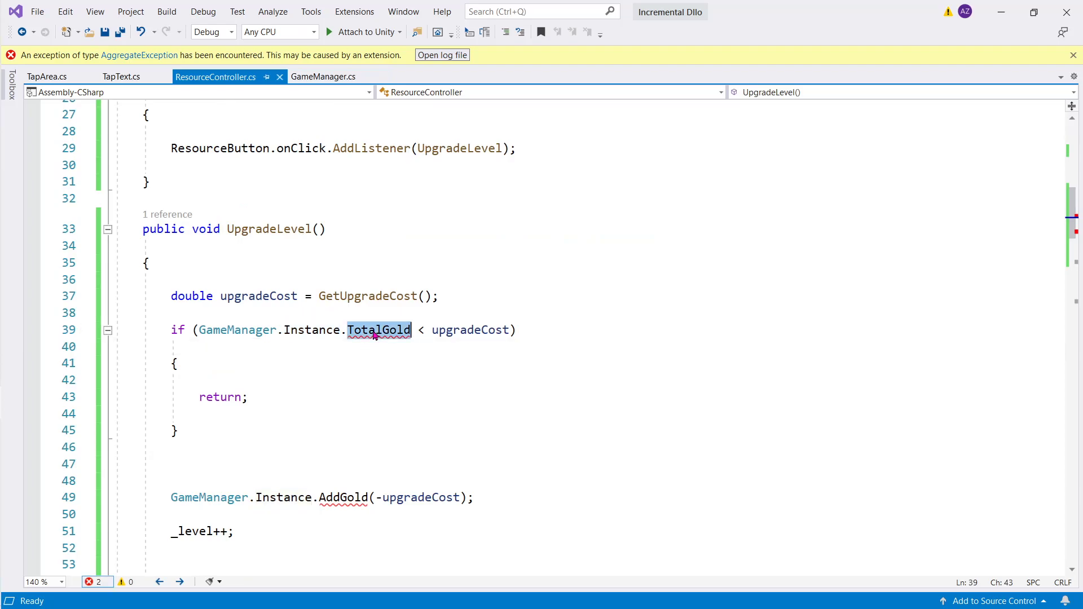
pyautogui.tripleClick(351, 338)
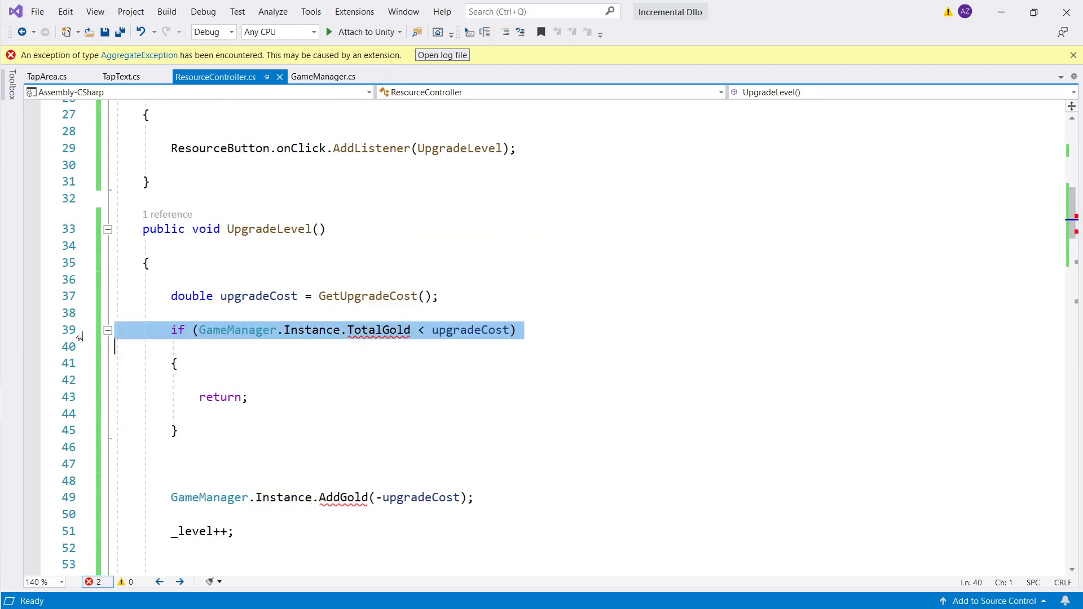
pyautogui.click(393, 338)
pyautogui.doubleClick(271, 331)
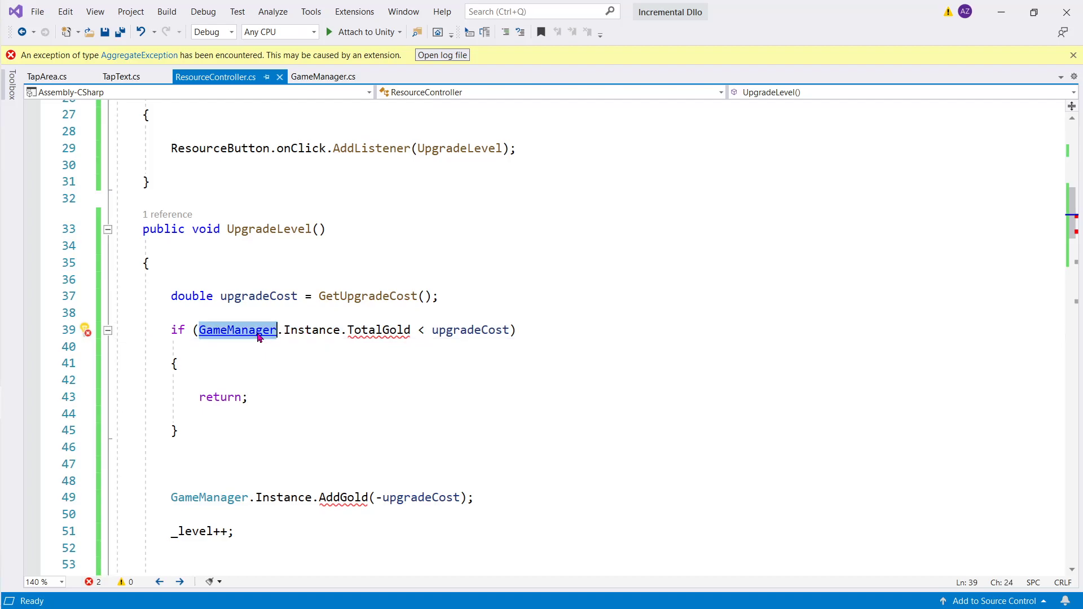
pyautogui.press('F12')
# Find the _totalGold field in GameManager and review its references
pyautogui.scroll(-3, 355, 327)
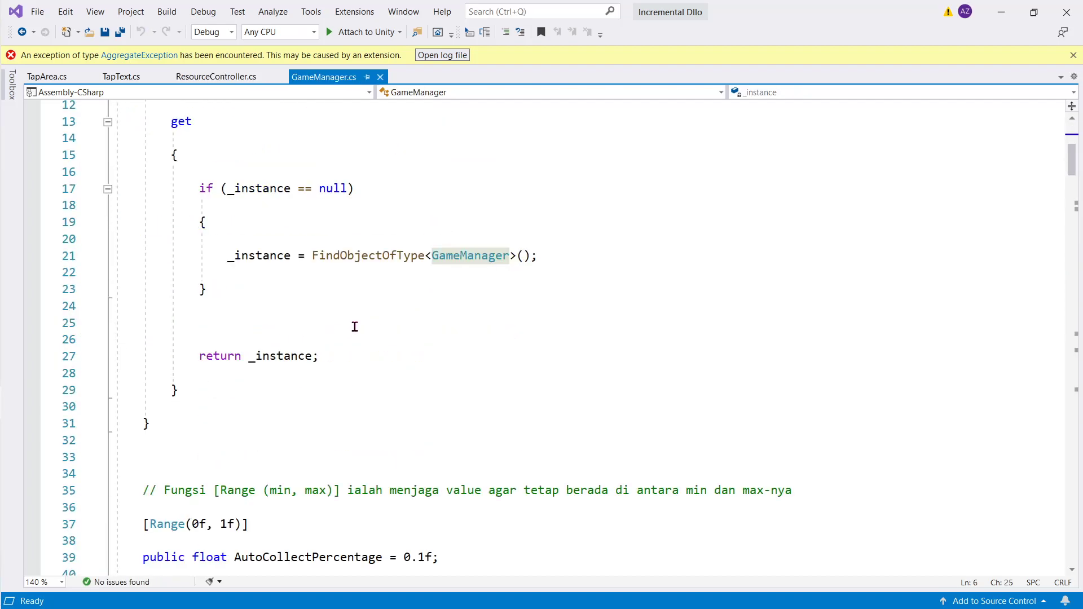
pyautogui.scroll(-6, 355, 326)
pyautogui.scroll(-4, 364, 332)
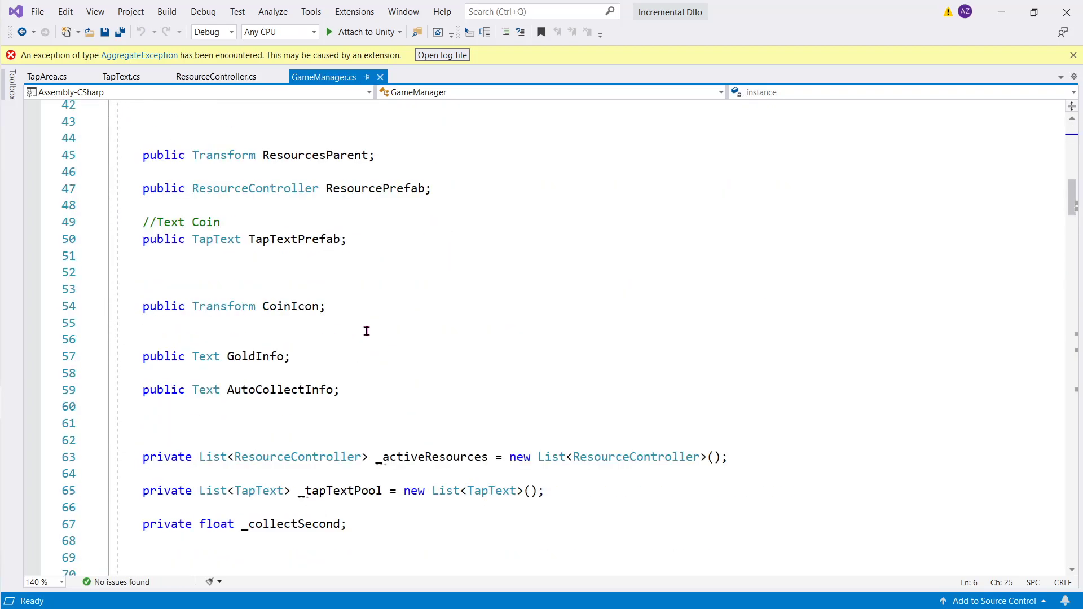
pyautogui.scroll(-4, 372, 333)
pyautogui.click(291, 390)
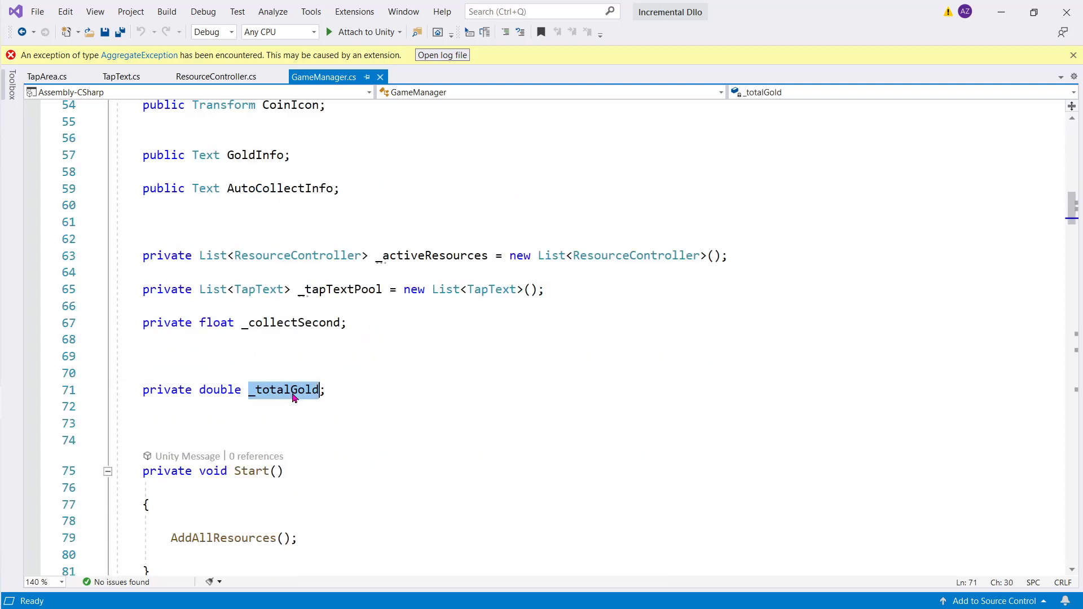
pyautogui.scroll(-2, 275, 427)
pyautogui.scroll(-4, 277, 427)
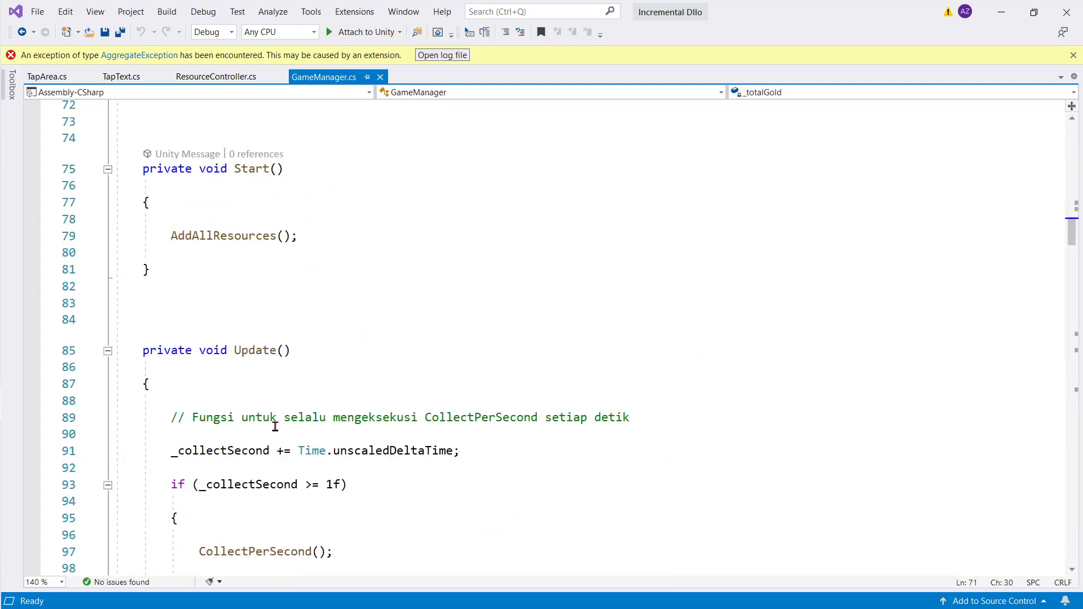
pyautogui.scroll(-2, 283, 428)
pyautogui.scroll(-2, 283, 428)
pyautogui.scroll(-2, 282, 428)
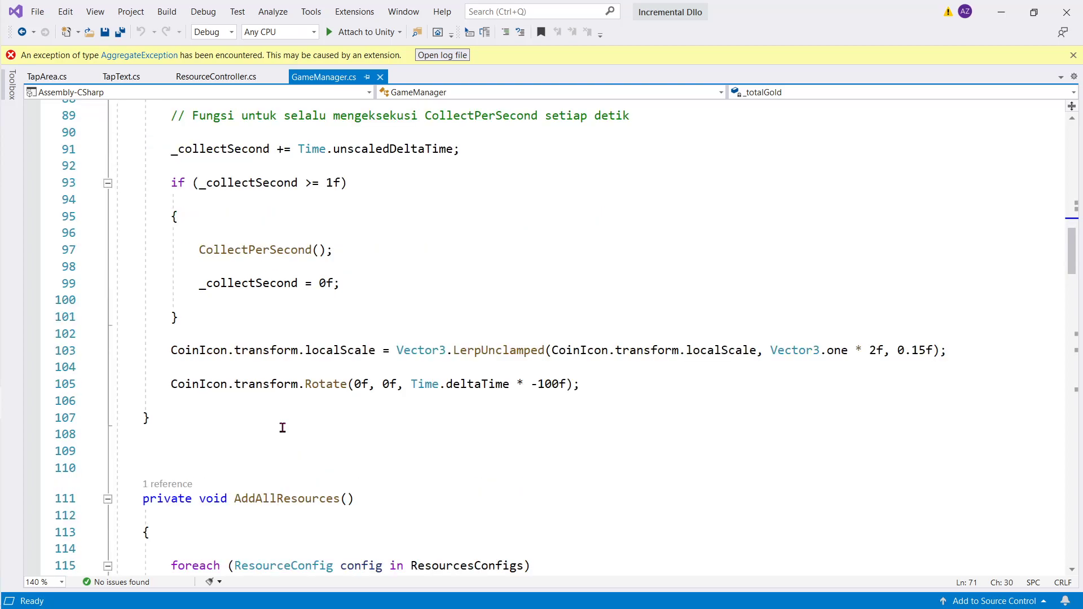
pyautogui.scroll(-4, 282, 427)
pyautogui.scroll(-2, 283, 427)
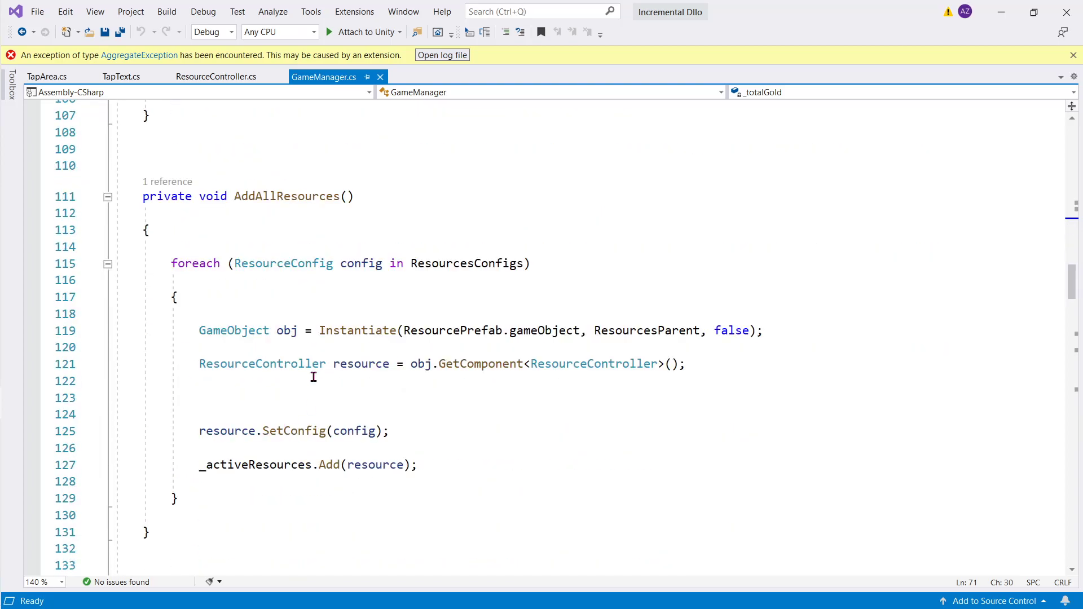
# Review UpgradeLevel's TotalGold check, AddGold deduction and level increment in ResourceController
pyautogui.click(224, 78)
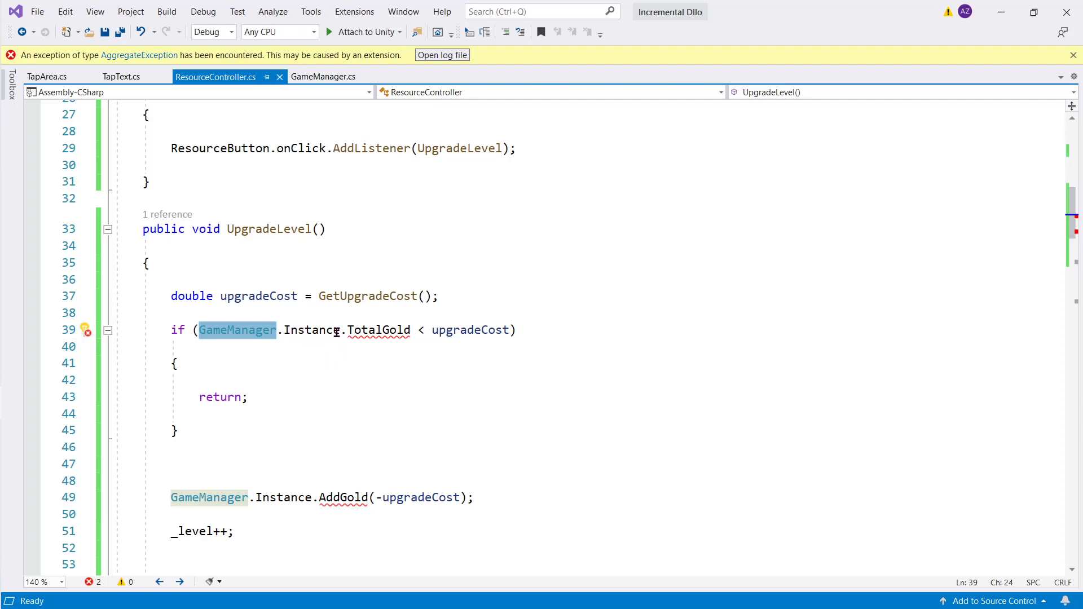
pyautogui.click(362, 331)
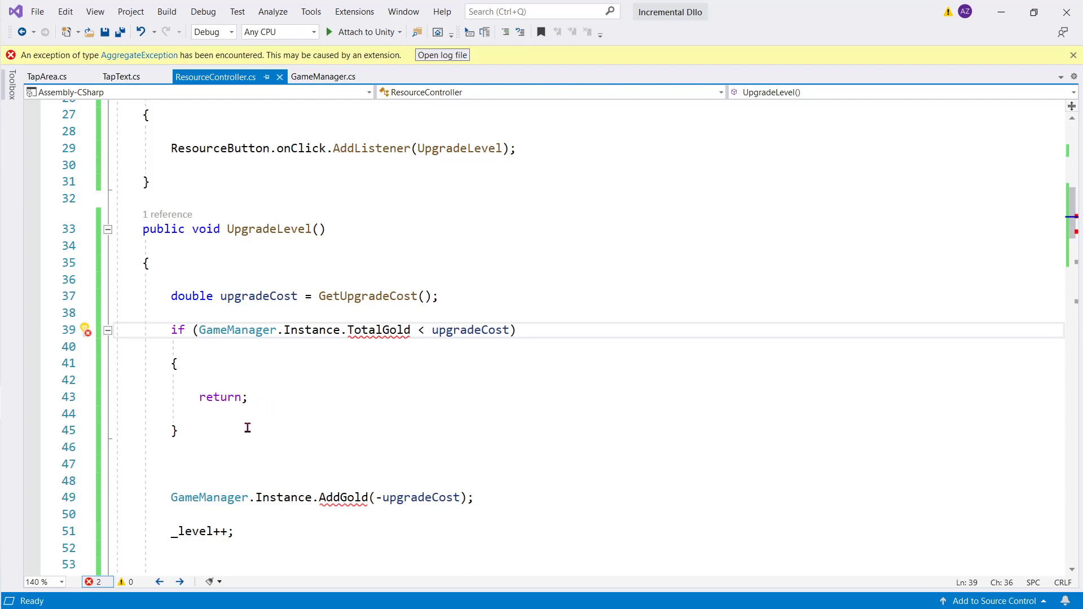
pyautogui.scroll(-2, 281, 428)
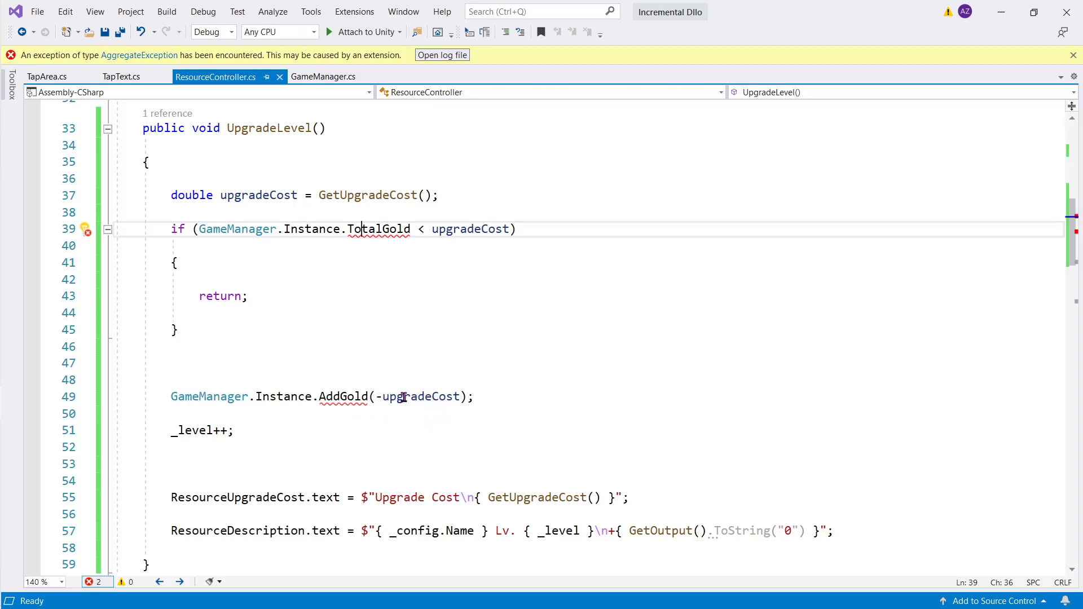
pyautogui.scroll(-2, 406, 397)
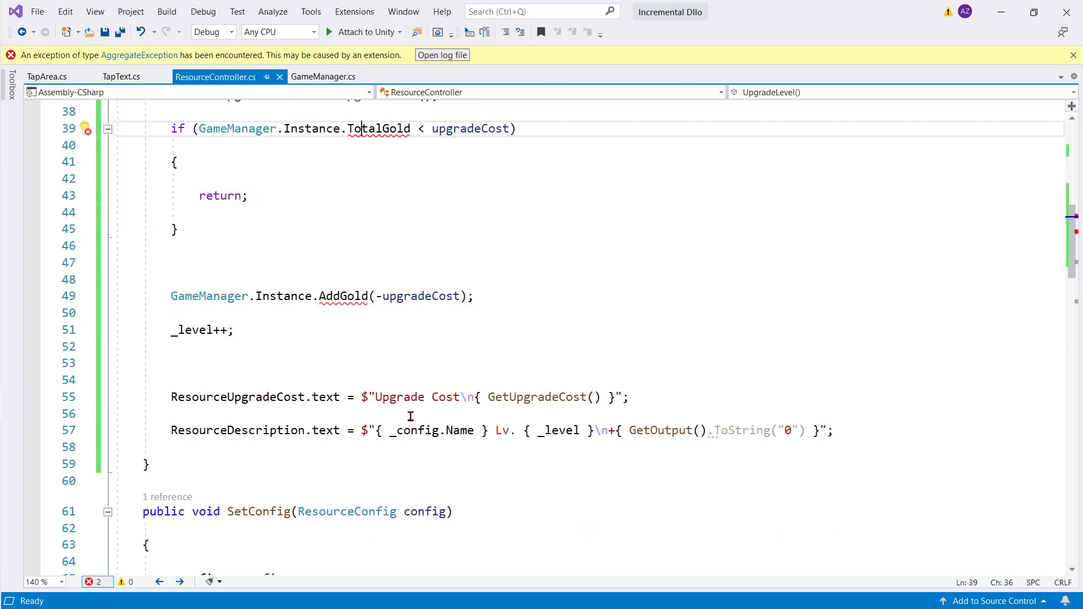
pyautogui.scroll(2, 412, 416)
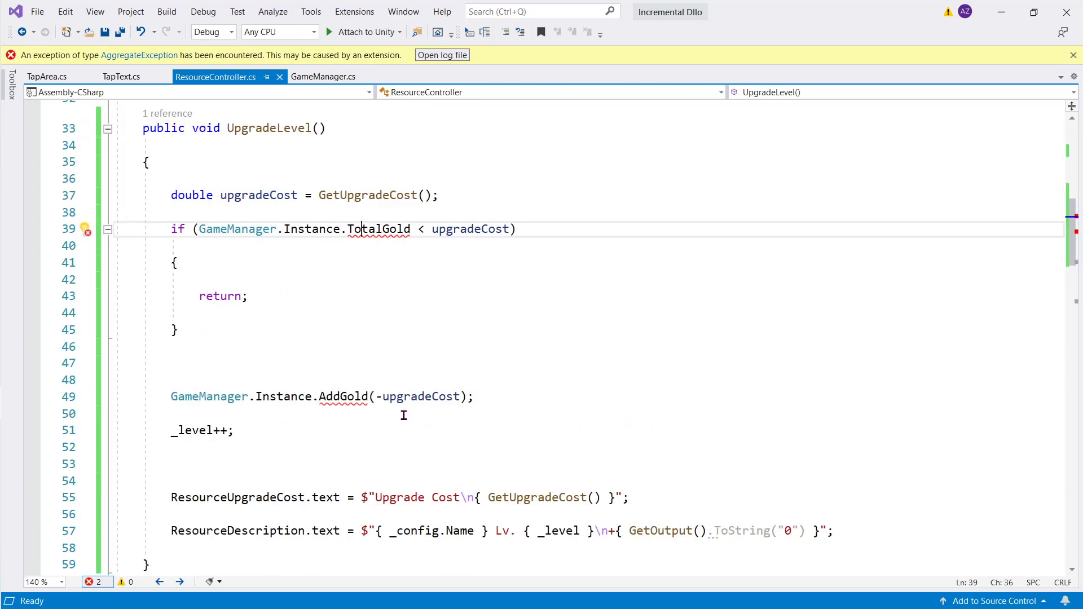
# Locate the AddGold method in GameManager.cs
pyautogui.keyDown('ctrl'); pyautogui.click(231, 401); pyautogui.keyUp('ctrl')
pyautogui.scroll(-2, 295, 399)
pyautogui.scroll(-4, 296, 399)
pyautogui.scroll(-2, 295, 399)
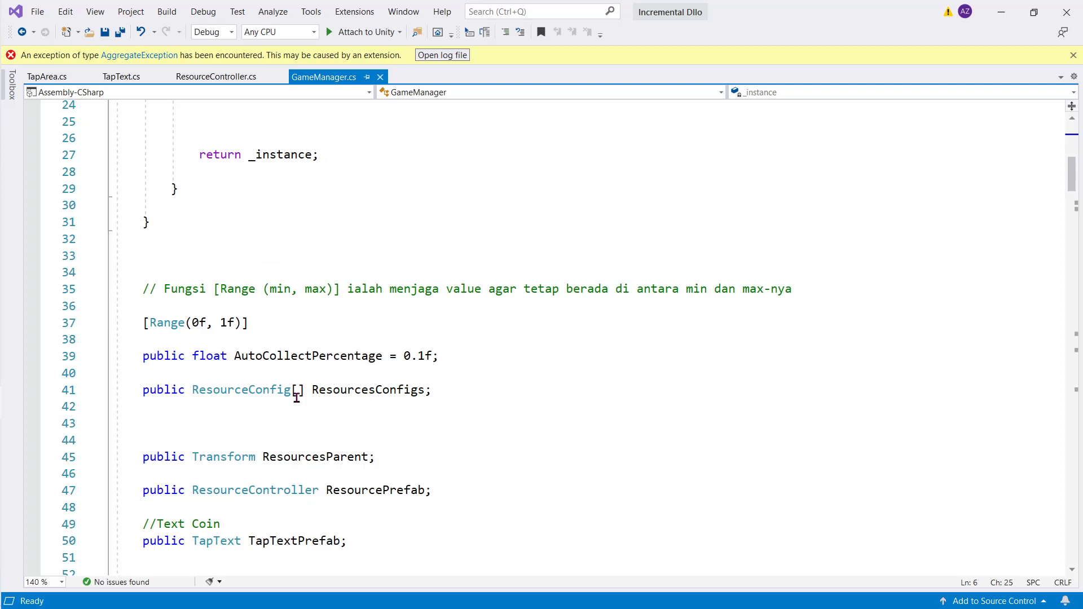
pyautogui.scroll(-6, 298, 396)
pyautogui.scroll(-14, 305, 398)
pyautogui.scroll(-4, 317, 401)
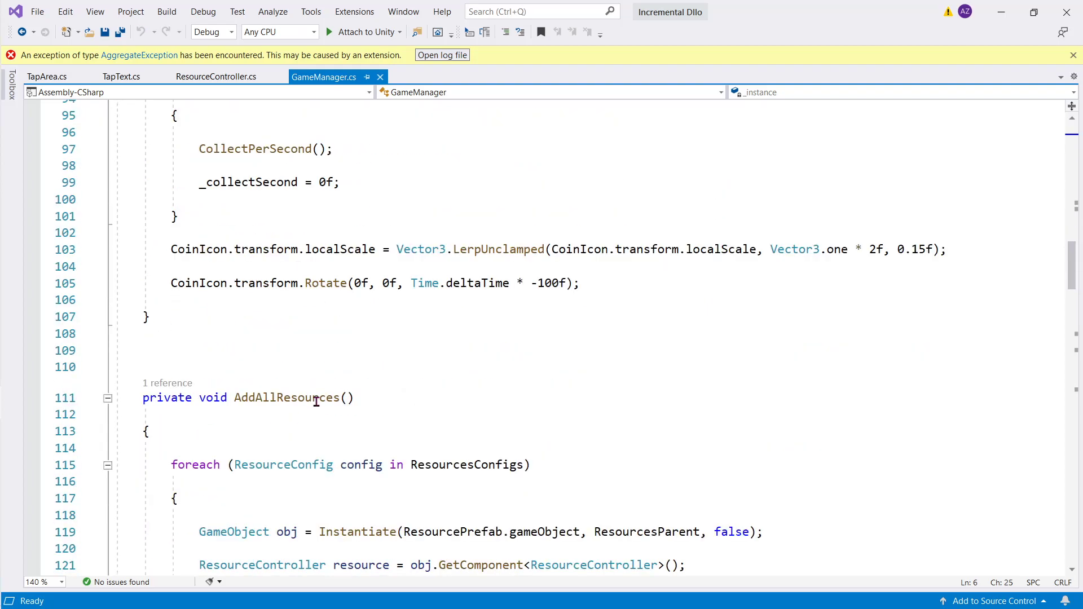
pyautogui.scroll(-4, 316, 403)
pyautogui.scroll(-4, 315, 403)
pyautogui.scroll(-8, 317, 402)
pyautogui.scroll(2, 319, 403)
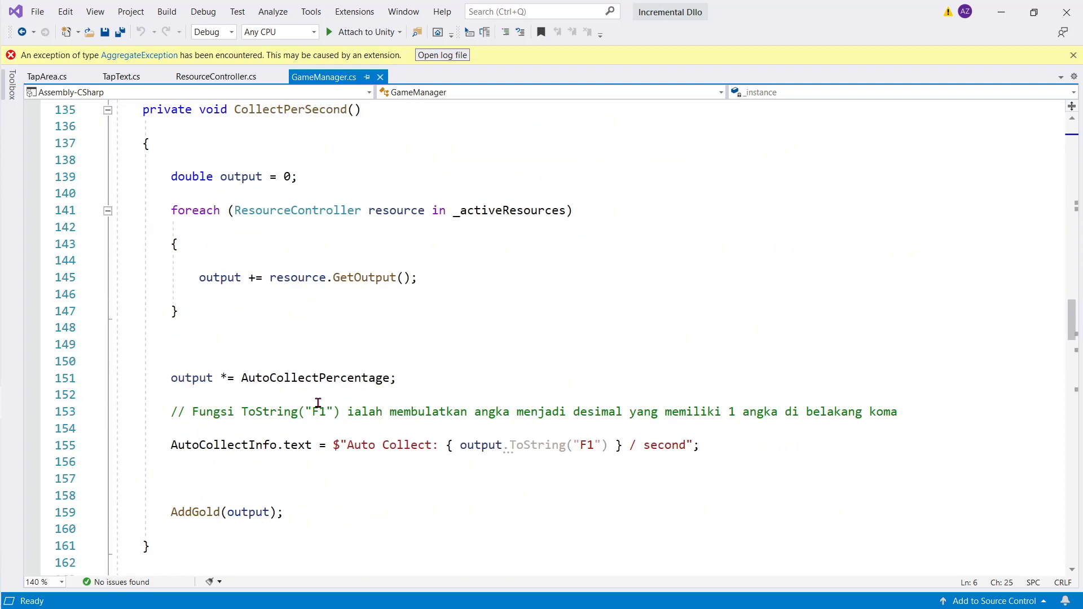
pyautogui.scroll(-4, 318, 403)
pyautogui.scroll(-2, 318, 403)
pyautogui.doubleClick(257, 323)
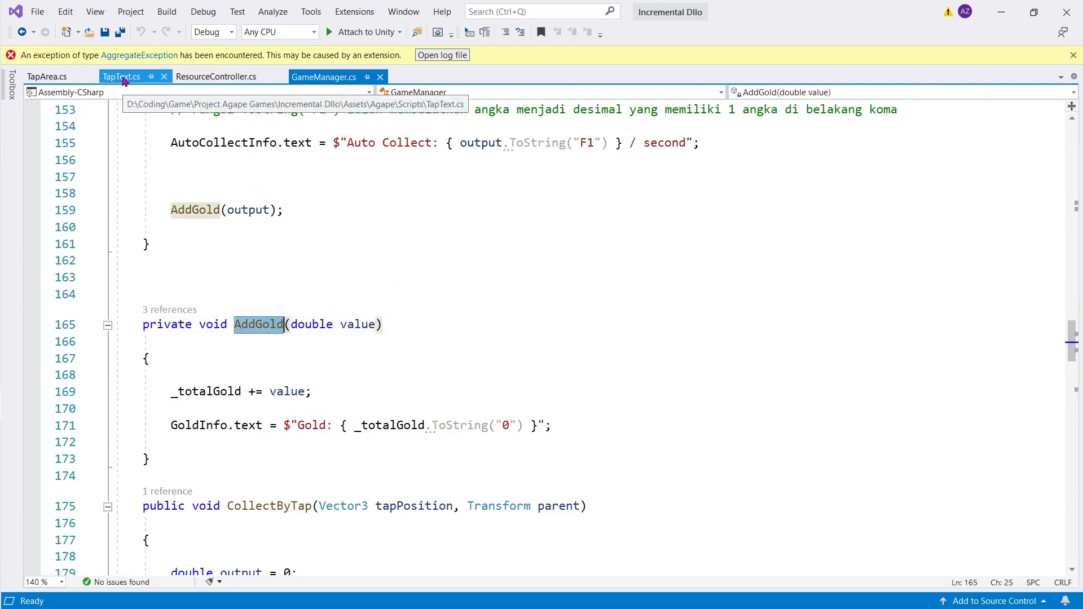
# Change AddGold's access modifier from private to public and save
pyautogui.click(216, 77)
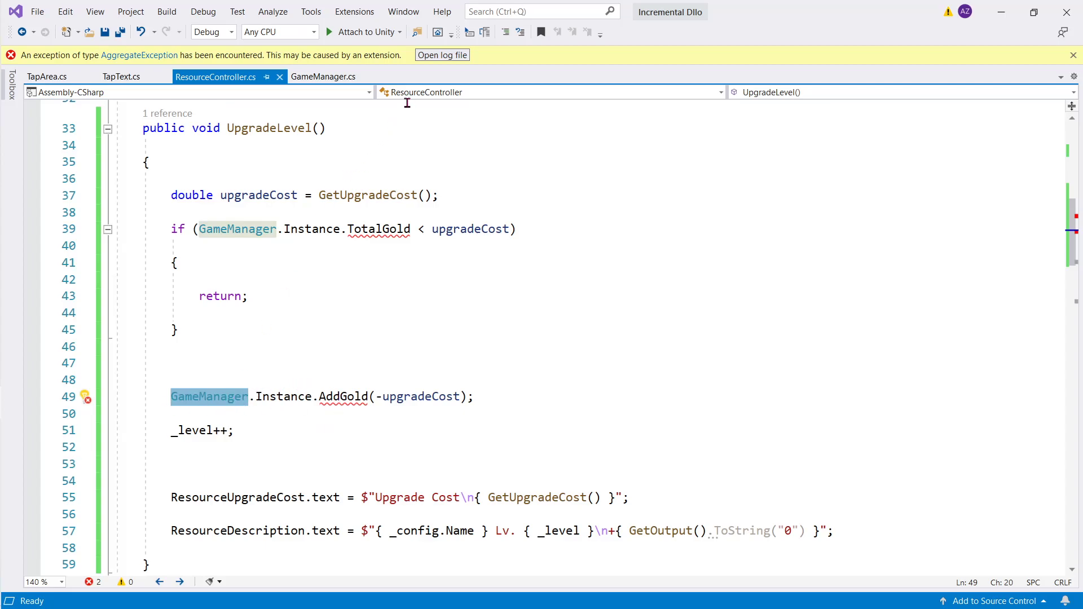
pyautogui.click(325, 79)
pyautogui.doubleClick(177, 331)
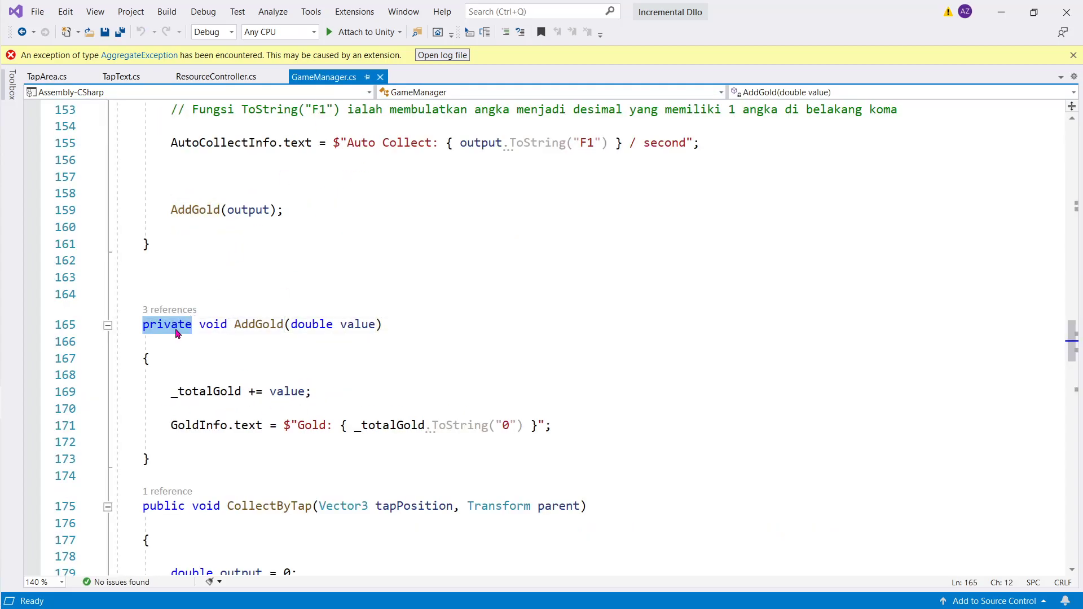
pyautogui.write('public')
pyautogui.hotkey('ctrl', 's')
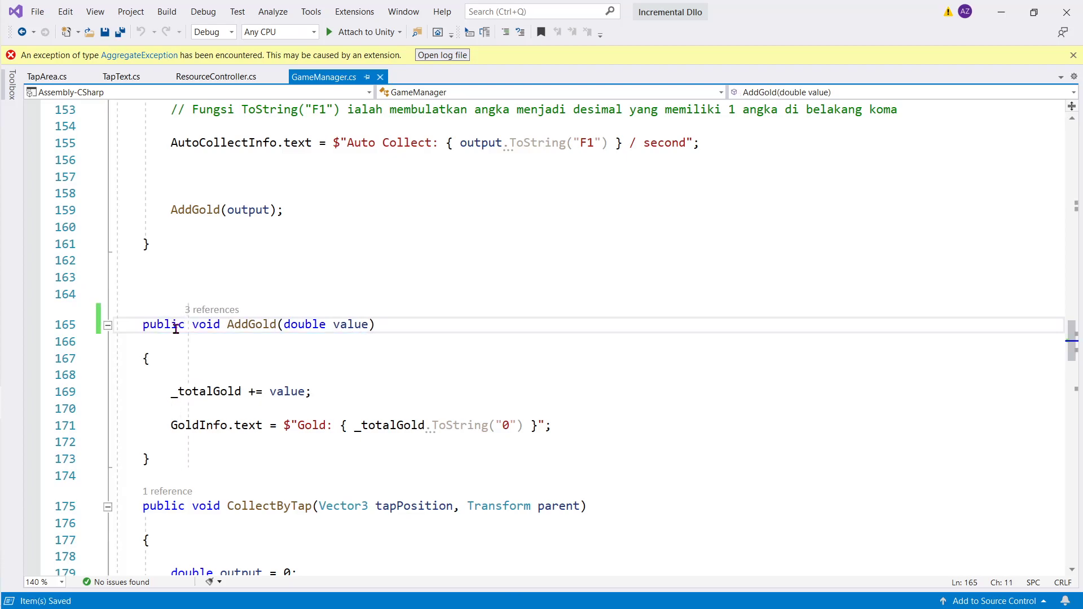
# Check ResourceController's AddGold call on line 49 and its TotalGold check
pyautogui.click(216, 77)
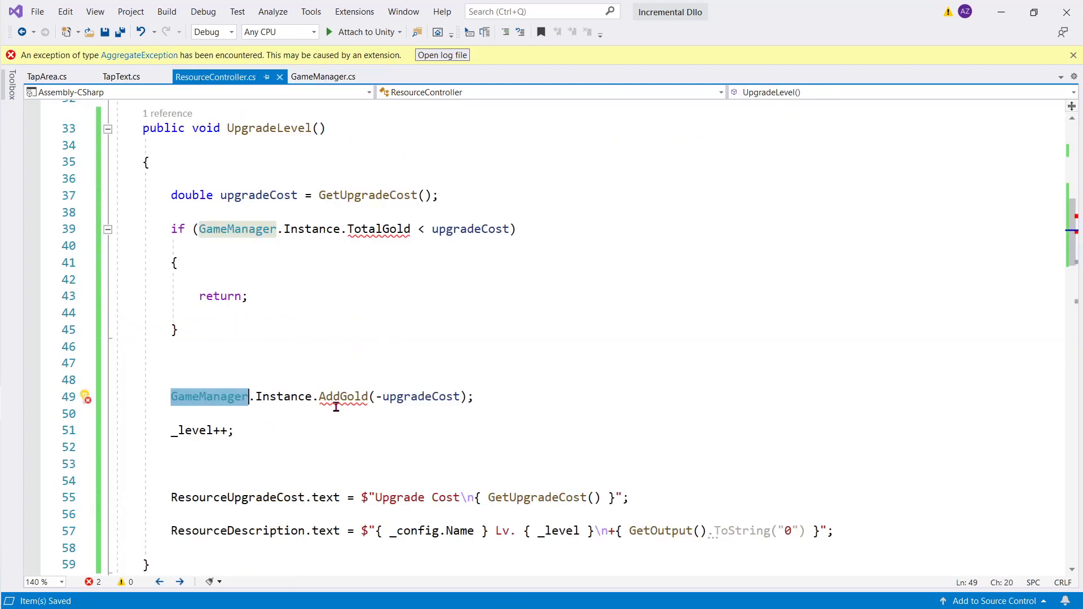
pyautogui.click(345, 428)
pyautogui.doubleClick(344, 397)
pyautogui.doubleClick(373, 230)
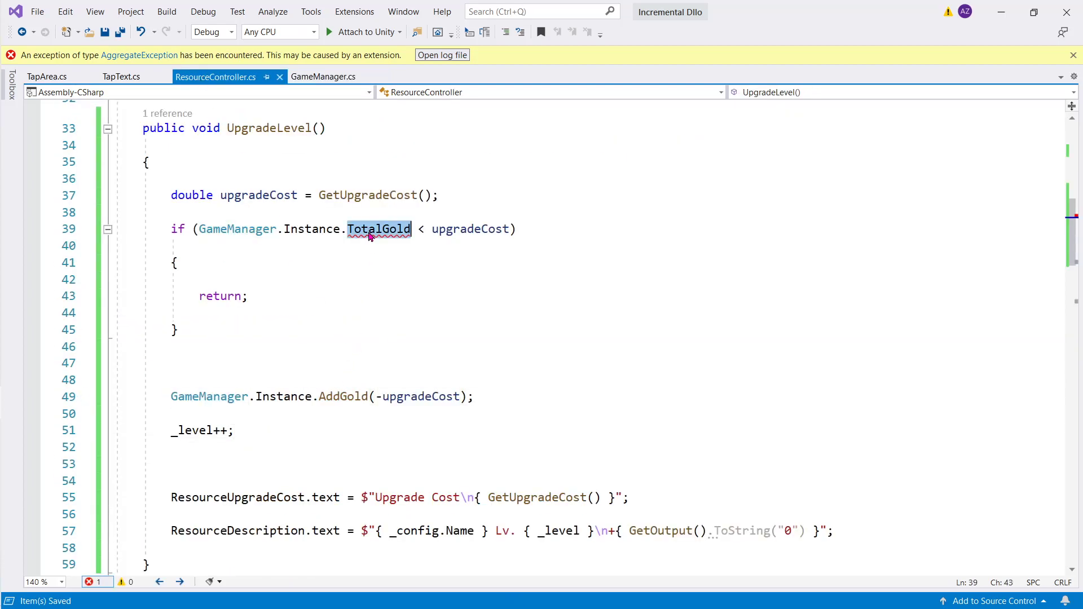
# Change the _totalGold field in GameManager.cs from private to public
pyautogui.click(330, 76)
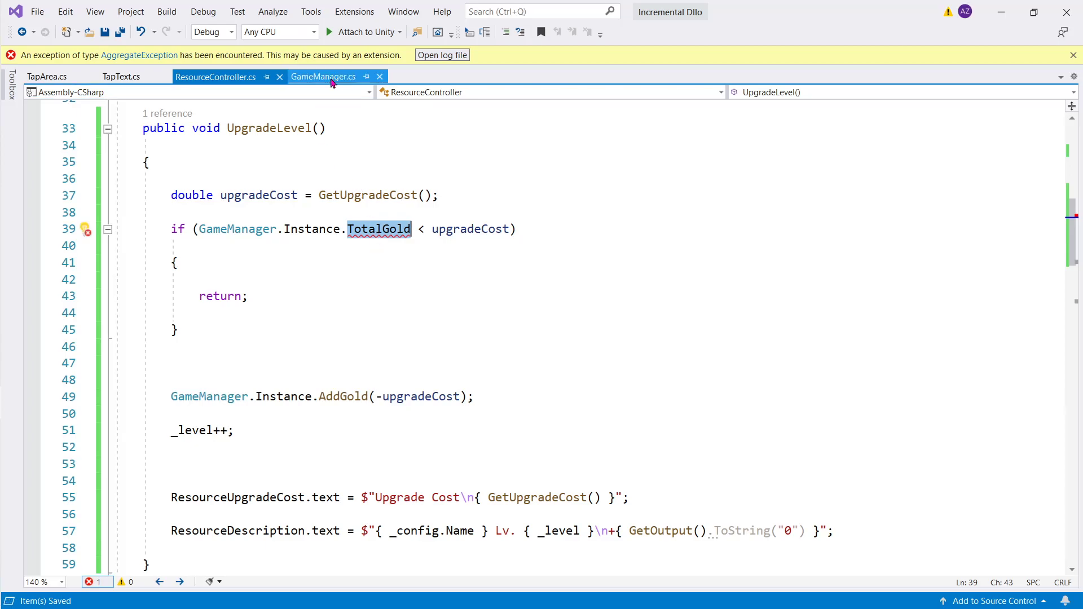
pyautogui.scroll(-6, 389, 279)
pyautogui.scroll(-3, 389, 280)
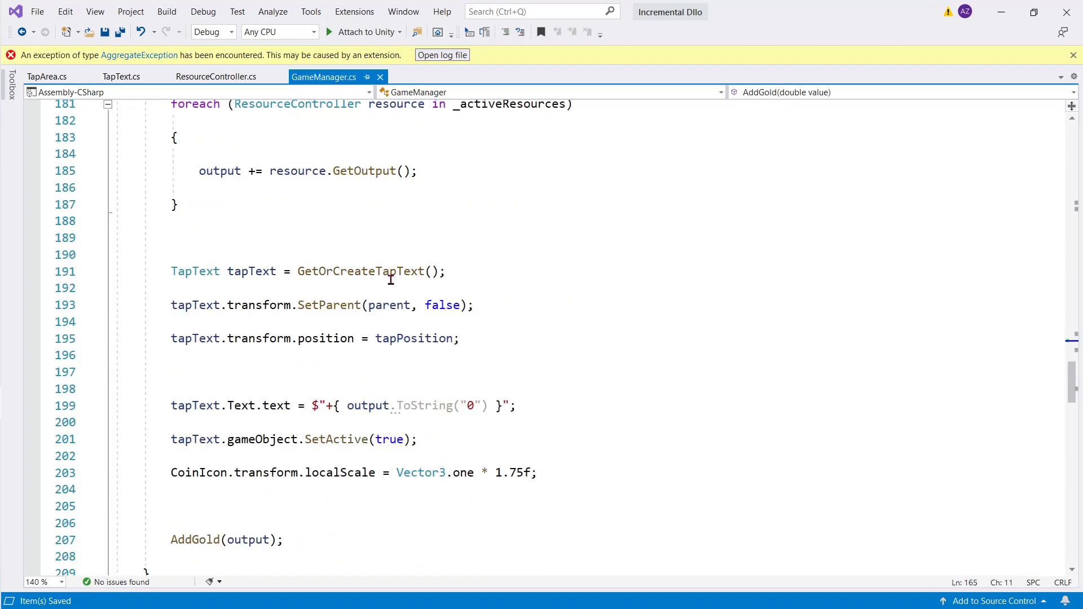
pyautogui.scroll(-2, 391, 279)
pyautogui.scroll(-4, 390, 279)
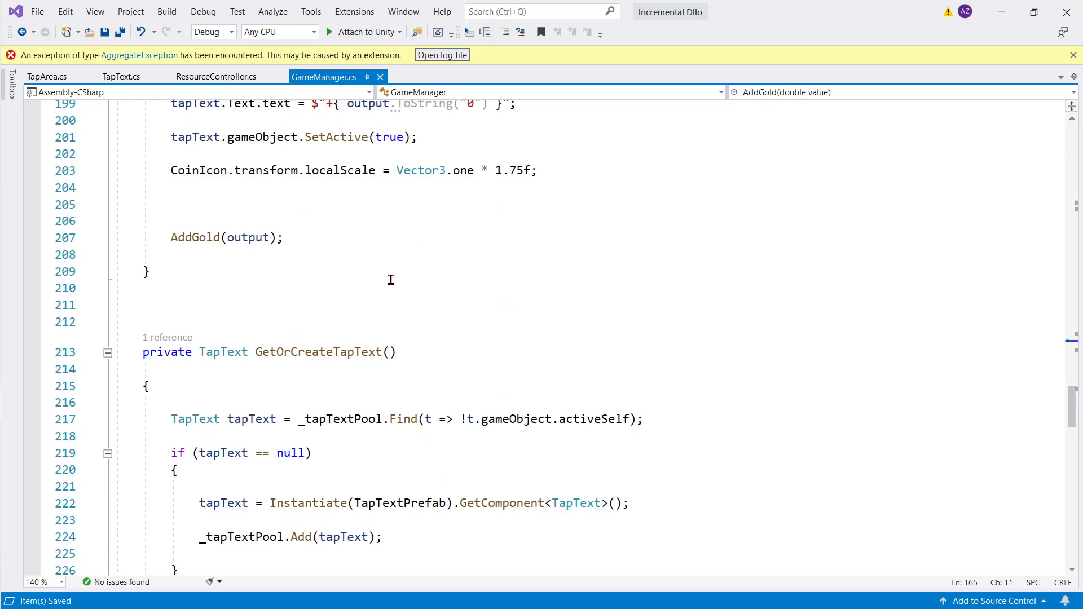
pyautogui.scroll(-2, 391, 280)
pyautogui.scroll(-4, 391, 280)
pyautogui.scroll(-2, 391, 280)
pyautogui.scroll(-2, 391, 280)
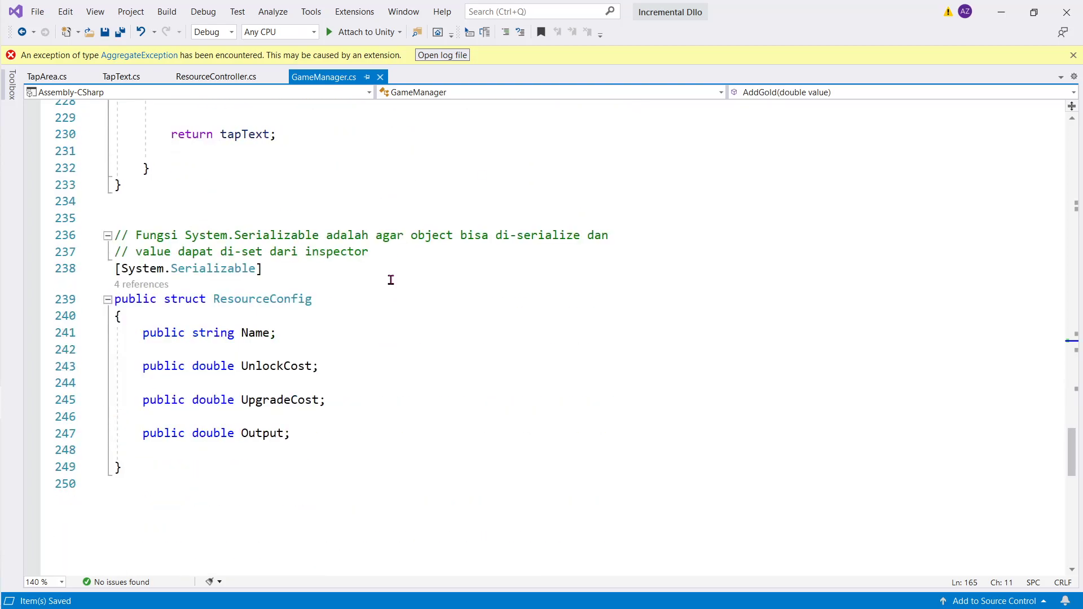
pyautogui.scroll(14, 390, 280)
pyautogui.scroll(11, 390, 280)
pyautogui.scroll(20, 391, 281)
pyautogui.scroll(2, 392, 281)
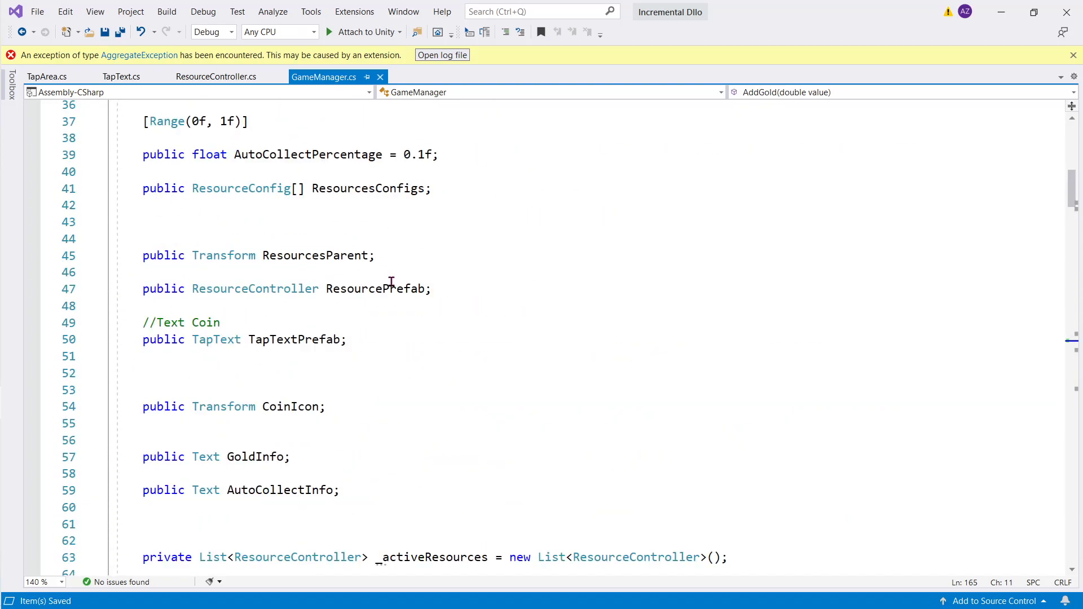
pyautogui.scroll(-4, 391, 281)
pyautogui.scroll(-2, 379, 297)
pyautogui.doubleClick(278, 395)
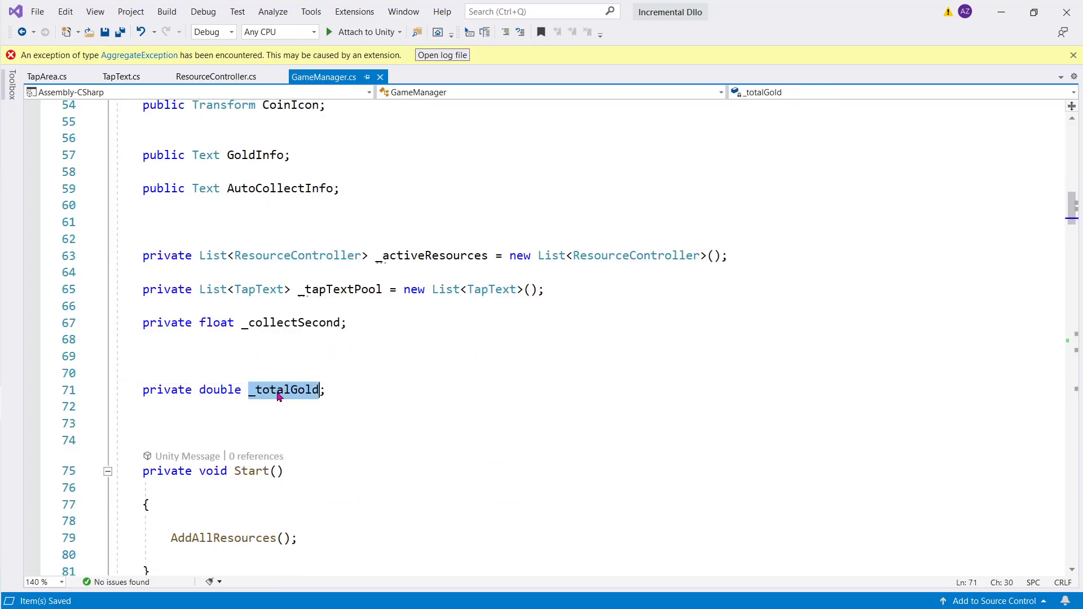
pyautogui.scroll(-2, 354, 391)
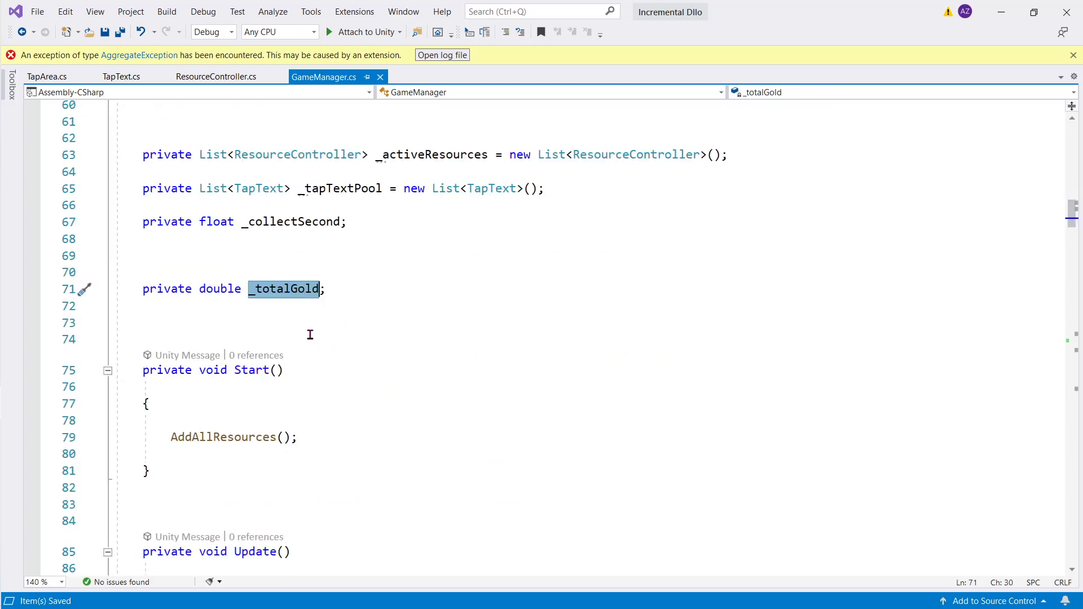
pyautogui.scroll(2, 366, 328)
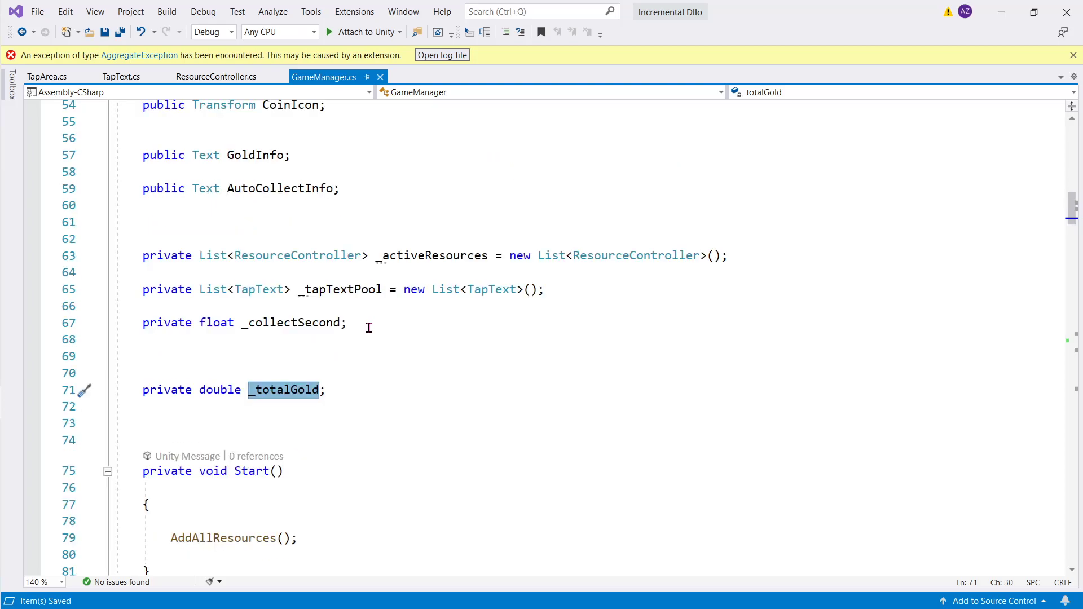
pyautogui.scroll(2, 369, 328)
pyautogui.scroll(2, 369, 328)
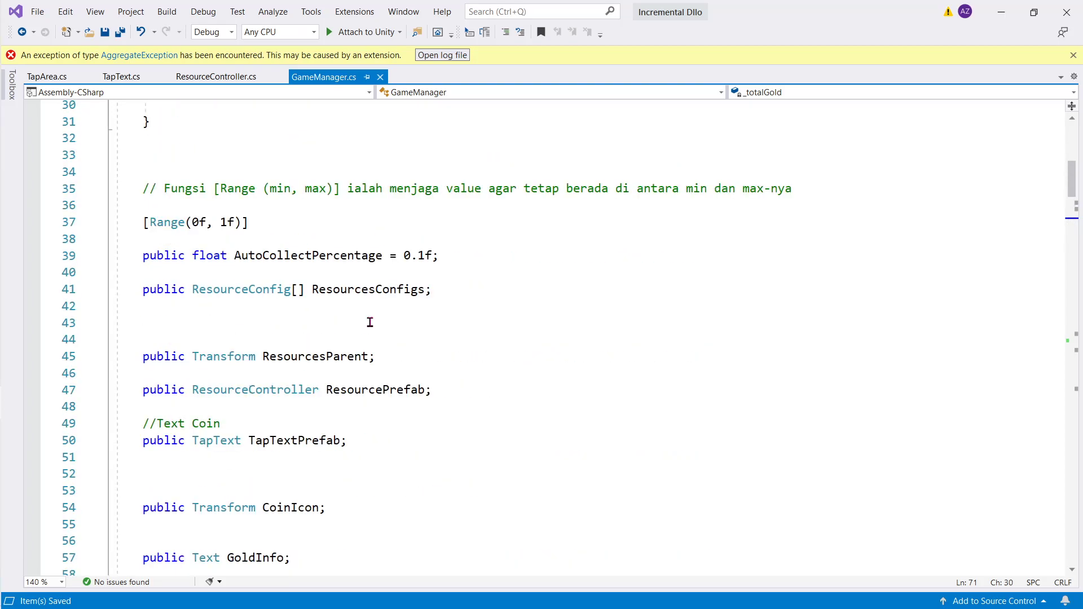
pyautogui.scroll(-4, 318, 206)
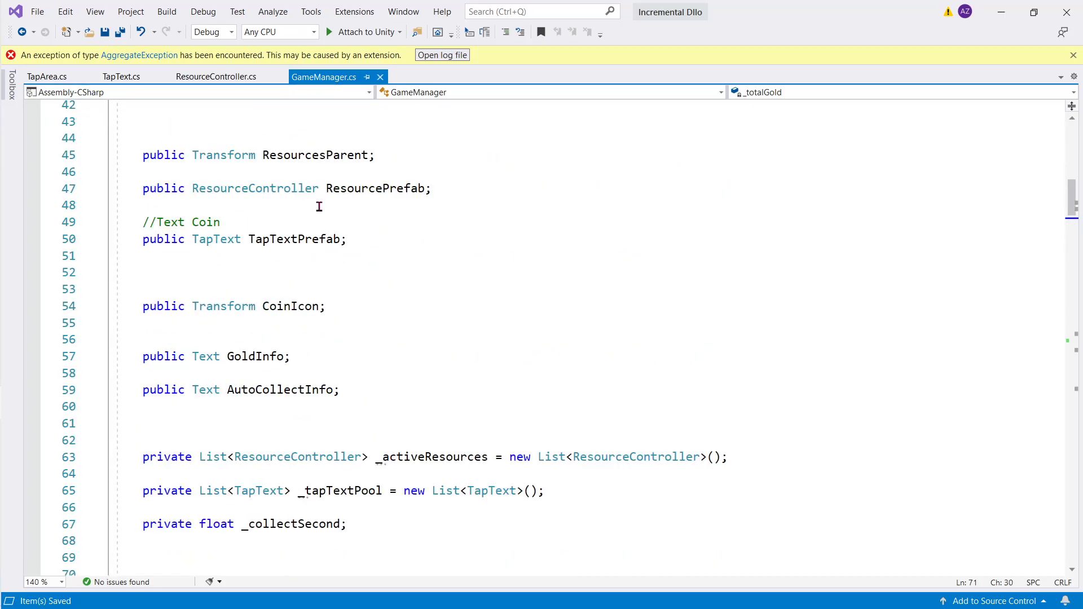
pyautogui.scroll(-2, 325, 210)
pyautogui.scroll(-2, 326, 209)
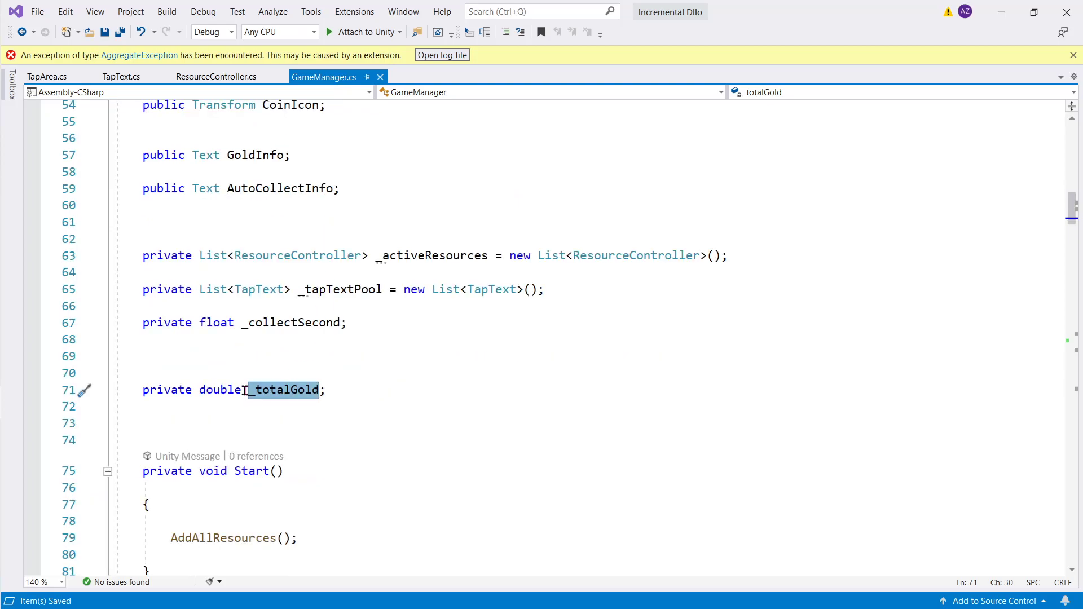
pyautogui.doubleClick(167, 392)
pyautogui.write('p')
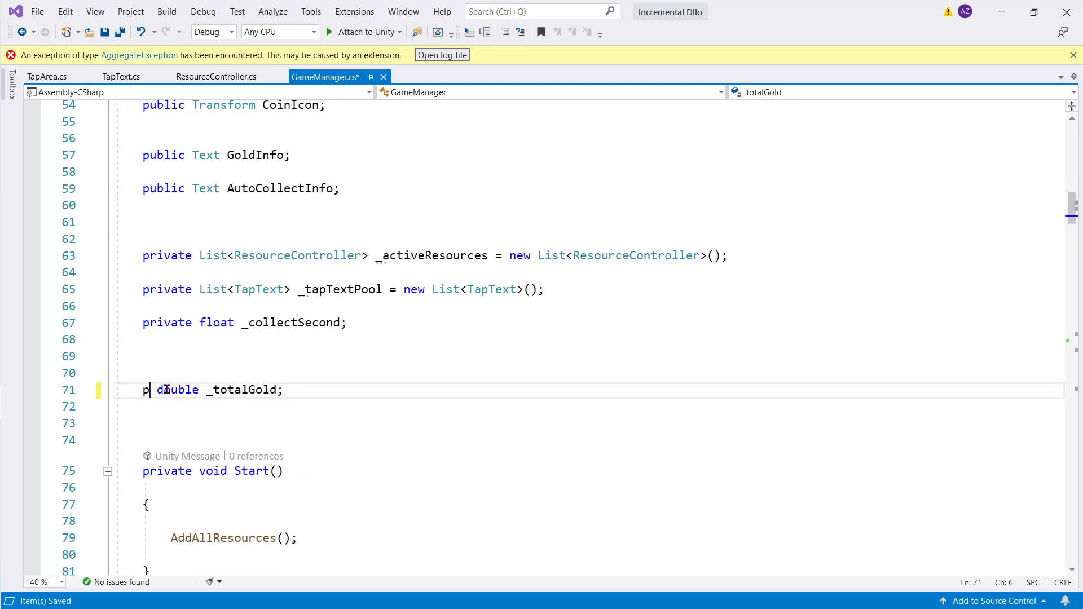
pyautogui.write('ublic')
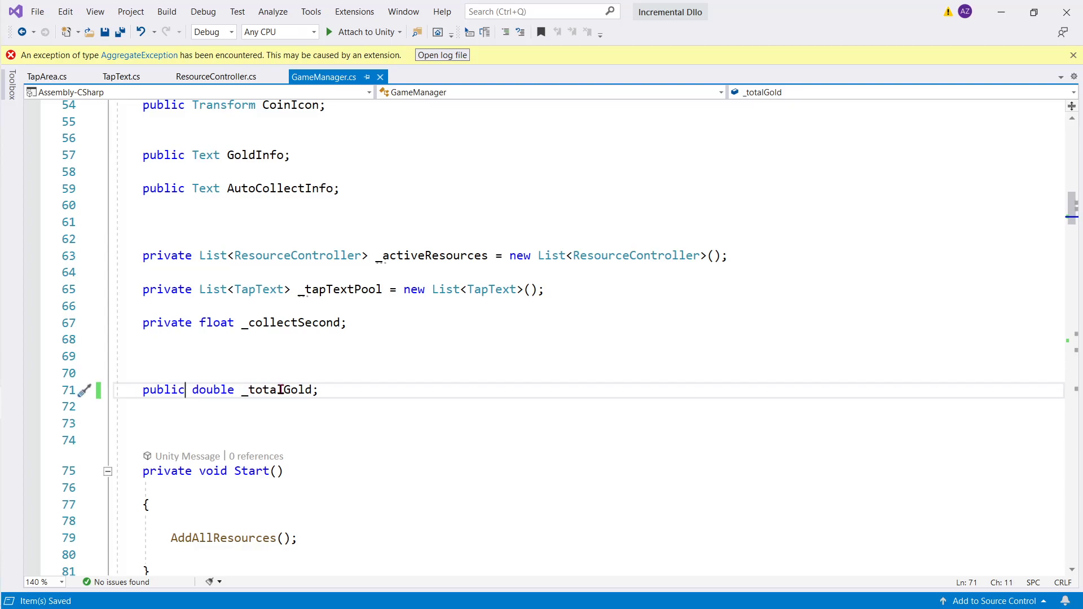
# Paste _totalGold over TotalGold in ResourceController's UpgradeLevel gold check
pyautogui.doubleClick(281, 389)
pyautogui.hotkey('ctrl', 'c')
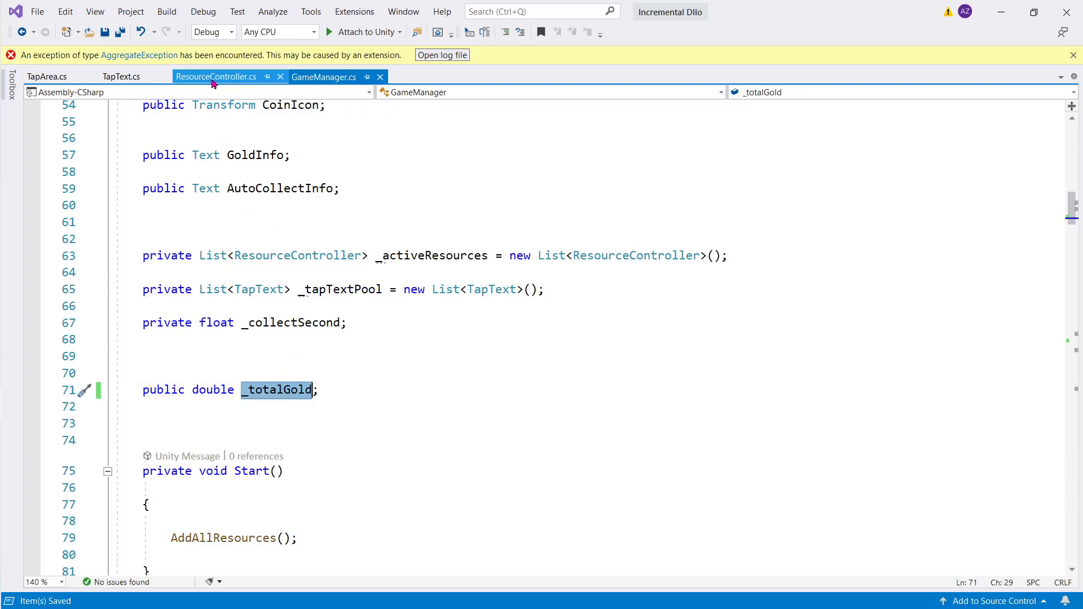
pyautogui.click(216, 76)
pyautogui.hotkey('ctrl', 'v')
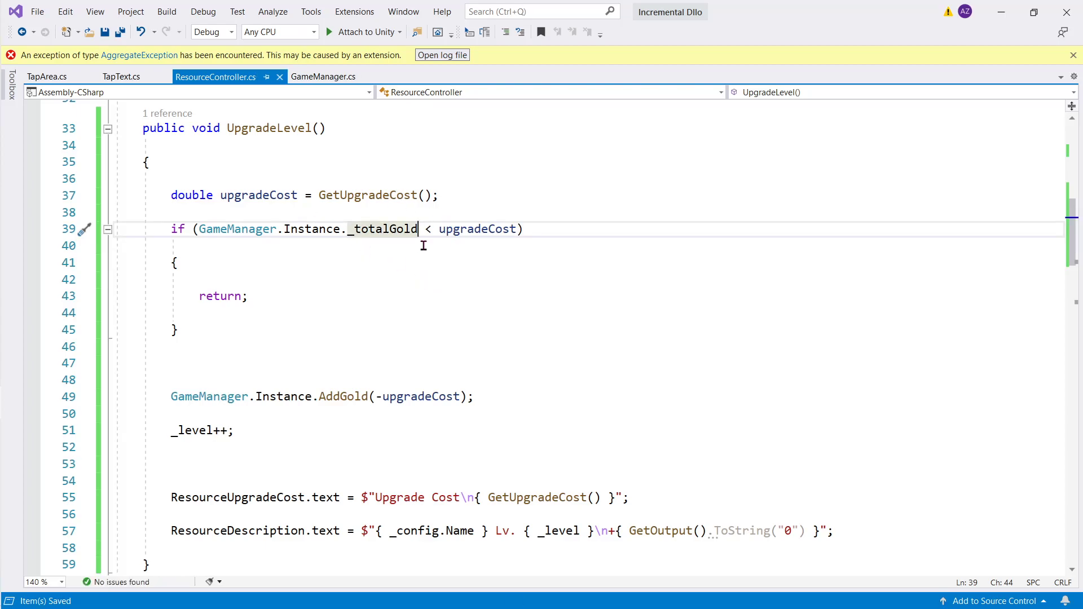
pyautogui.click(338, 77)
pyautogui.click(234, 77)
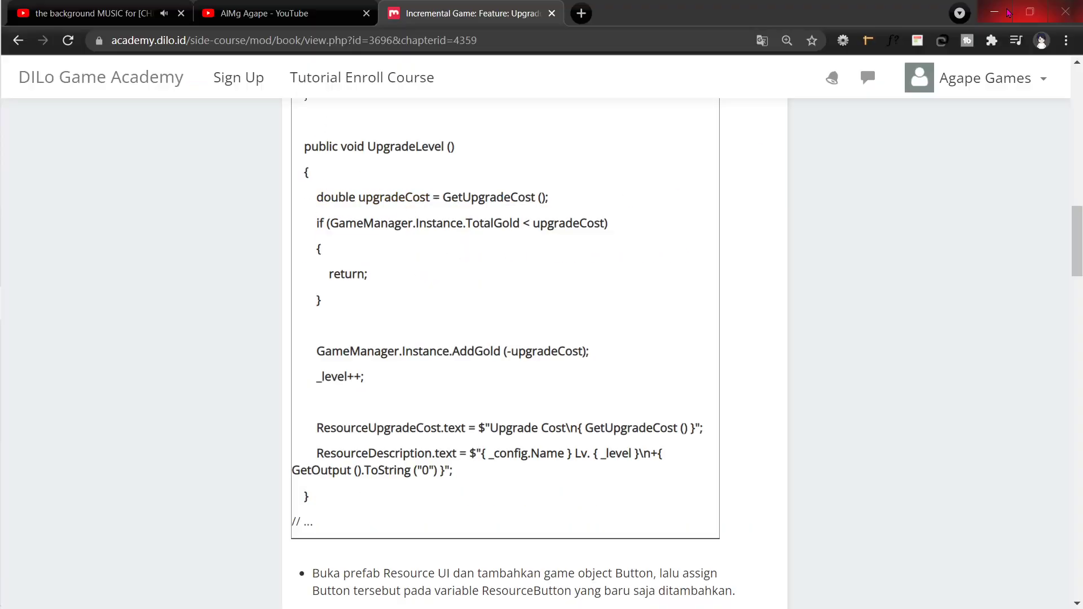
# In Unity, open the Resource UI prefab from the Assets/Agape/Prefabs folder
pyautogui.click(1001, 11)
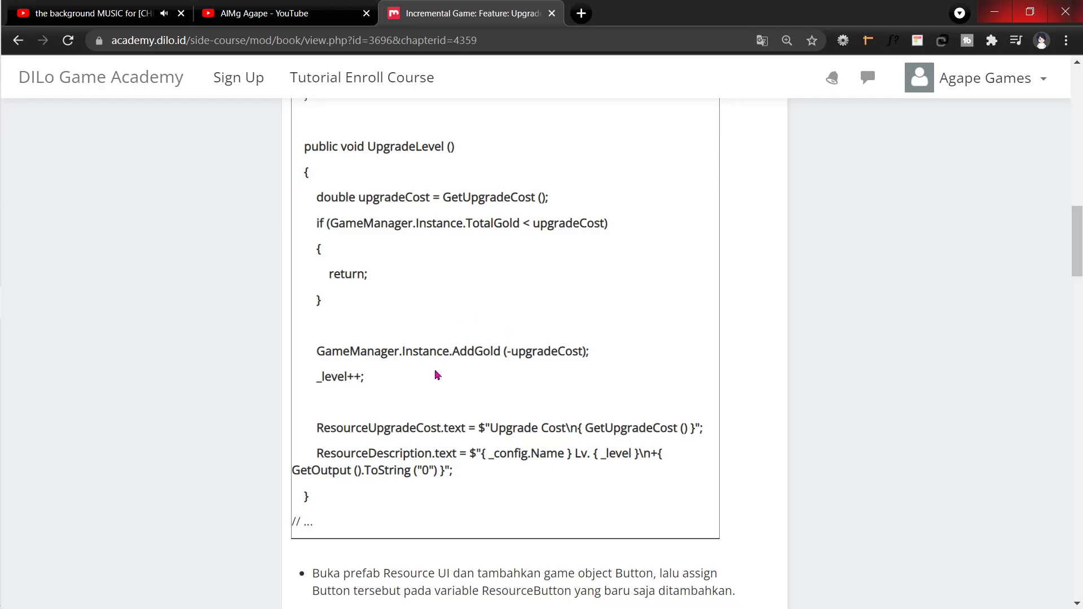
pyautogui.scroll(-4, 437, 373)
pyautogui.scroll(-2, 443, 367)
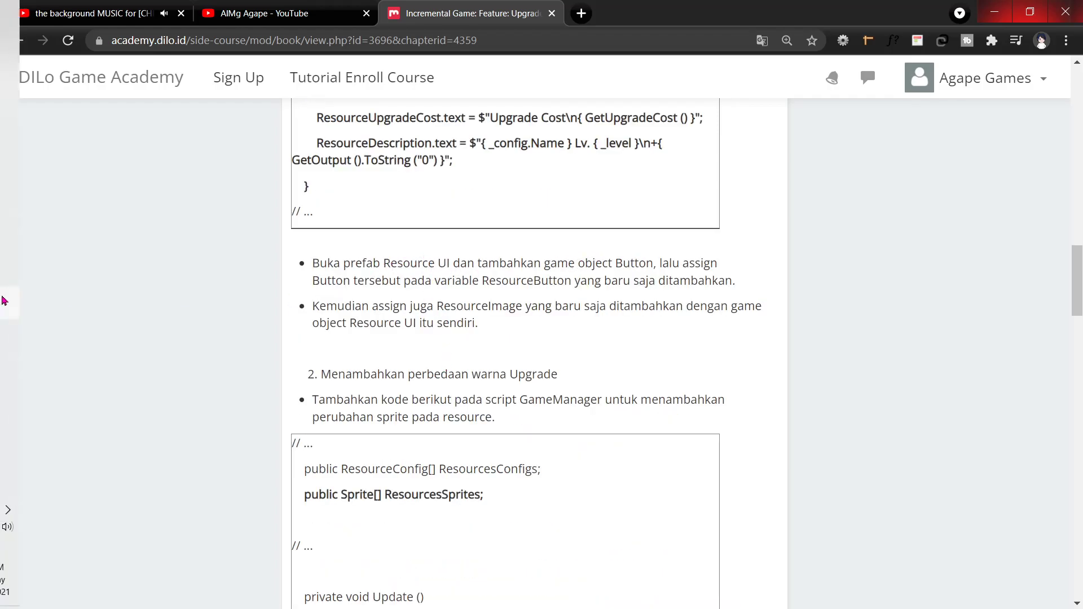
pyautogui.click(31, 309)
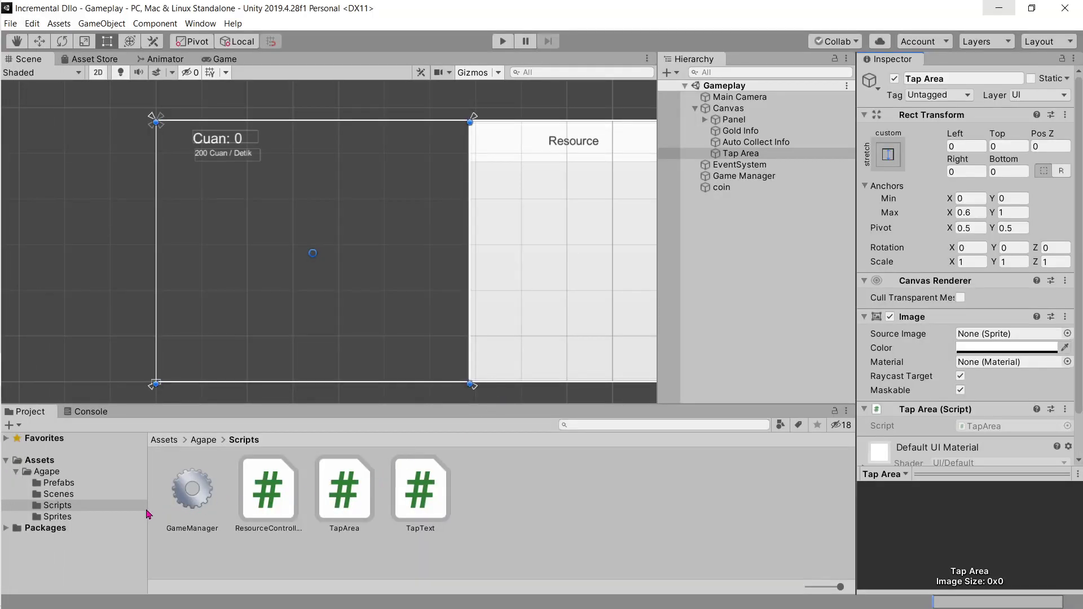
pyautogui.click(79, 484)
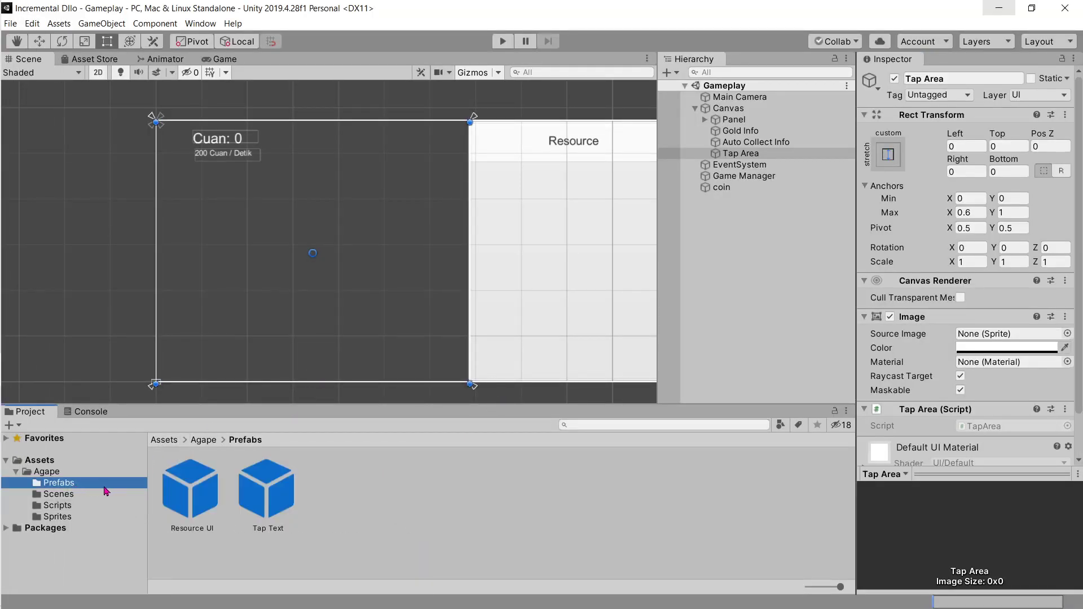
pyautogui.doubleClick(189, 498)
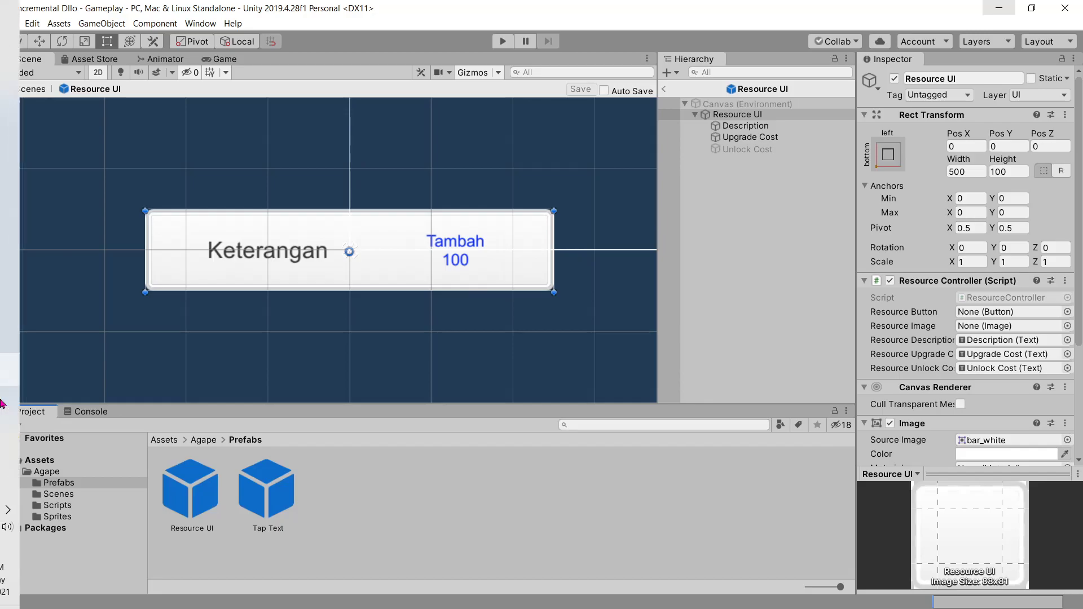
# Add a UI > Button child under the Resource UI root and reselect Resource UI
pyautogui.click(31, 304)
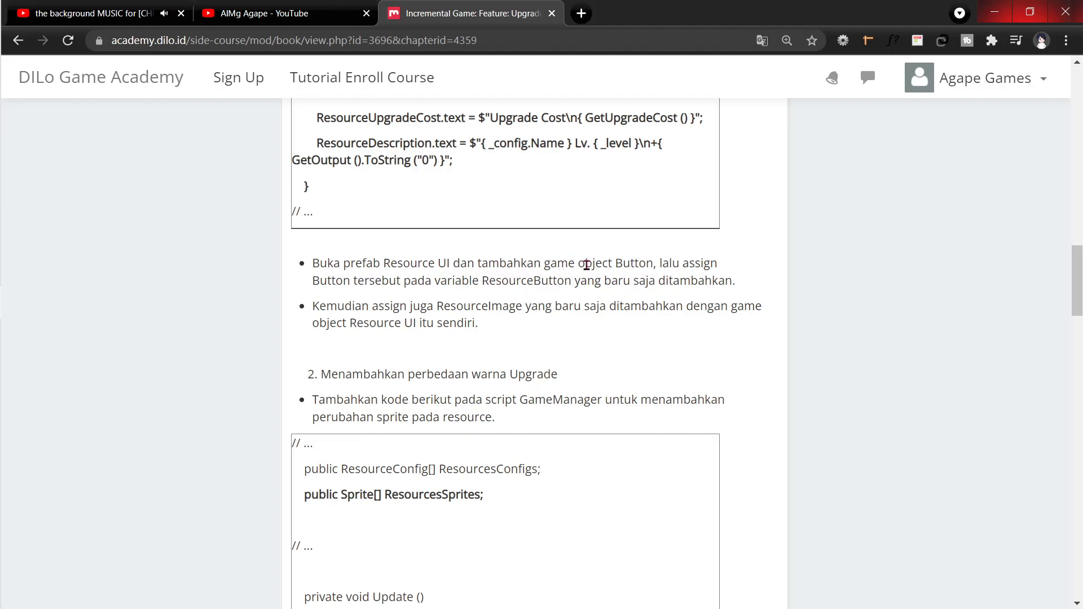
pyautogui.hotkey('alt', 'Tab')
pyautogui.click(734, 114)
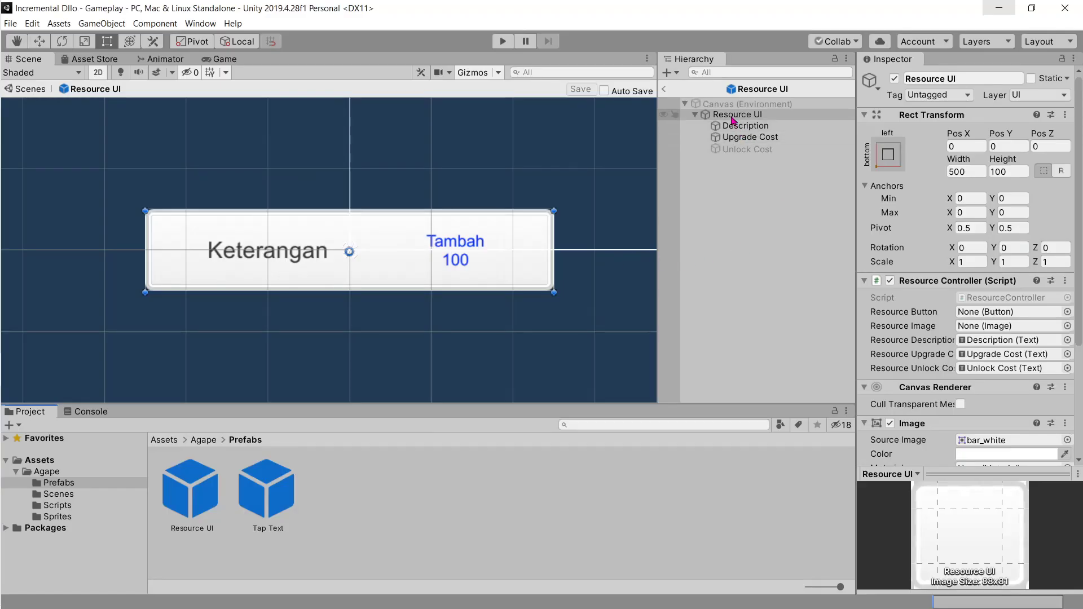
pyautogui.rightClick(733, 116)
pyautogui.moveTo(759, 325)
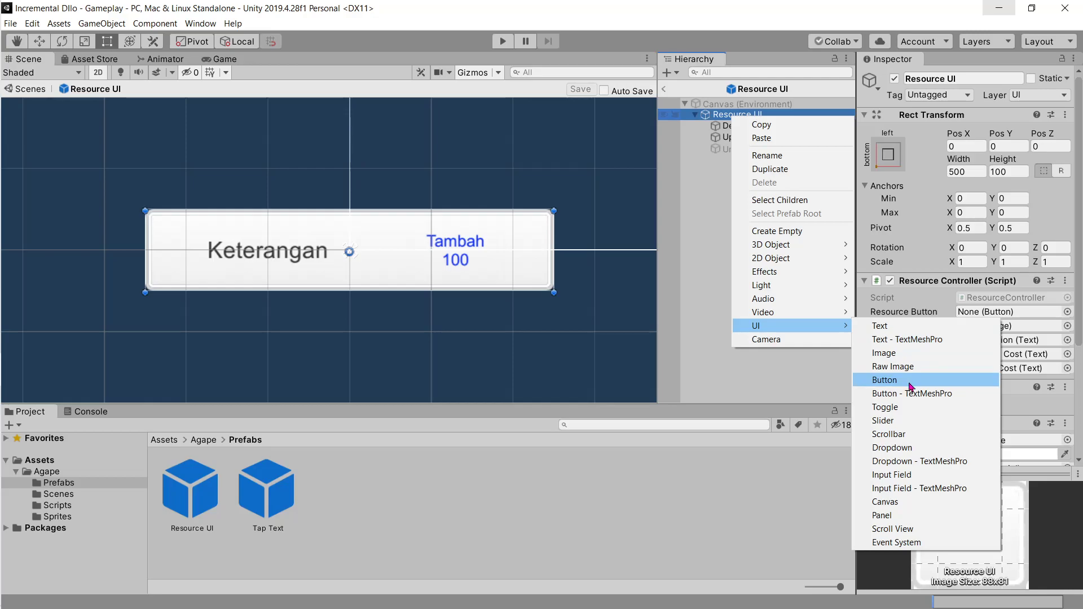
pyautogui.click(892, 380)
pyautogui.hotkey('alt', 'Tab')
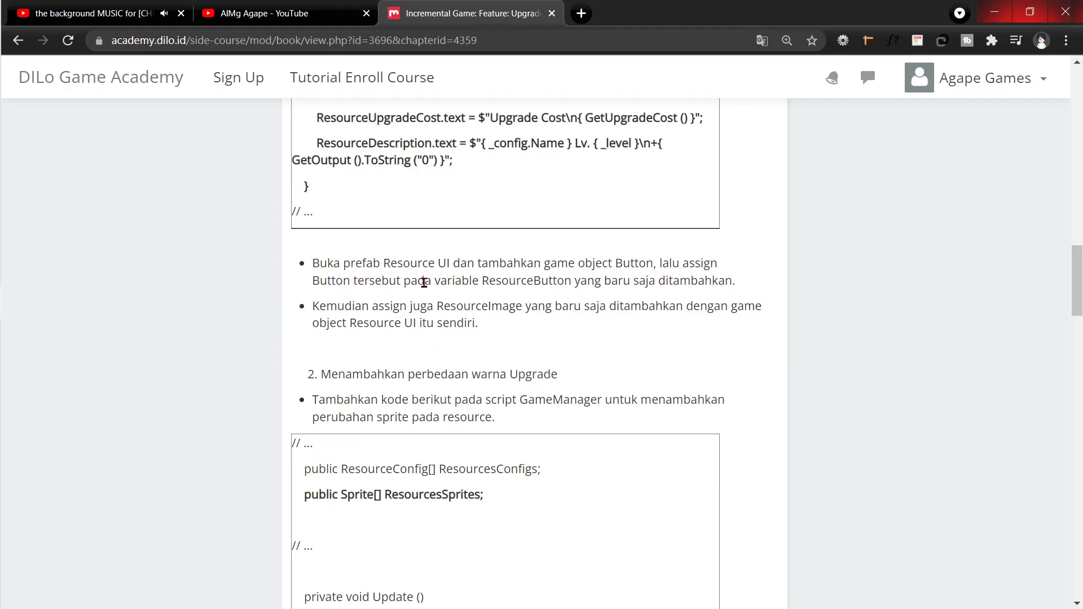
pyautogui.hotkey('alt', 'Tab')
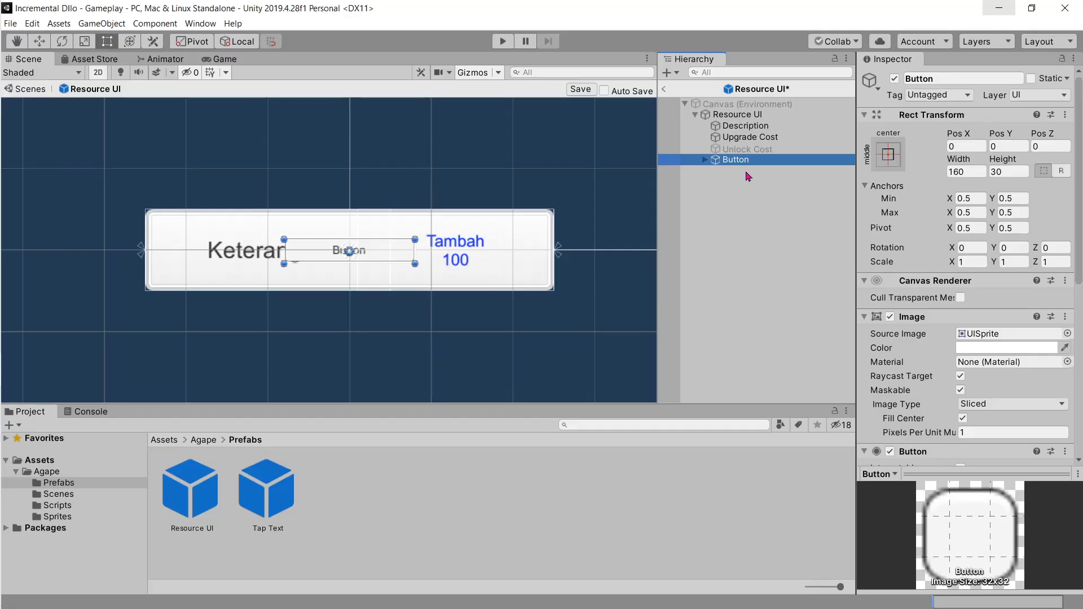
pyautogui.click(741, 116)
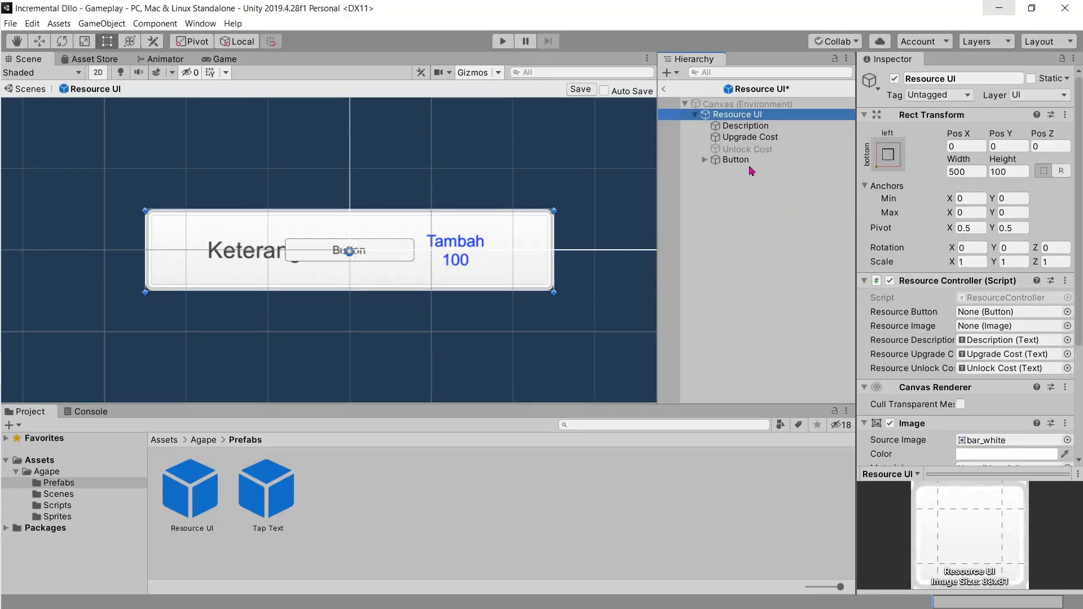
# Assign Button to the Resource Button field and Resource UI to Resource Image
pyautogui.moveTo(748, 164)
pyautogui.mouseDown()
pyautogui.moveTo(854, 208)
pyautogui.moveTo(993, 314)
pyautogui.mouseUp()
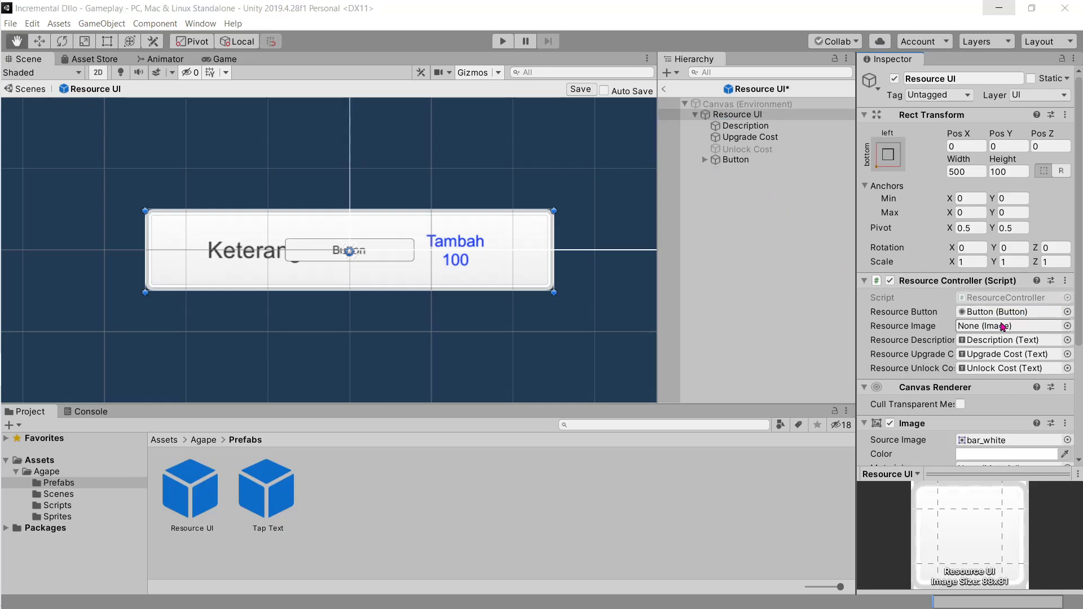
pyautogui.hotkey('alt', 'Tab')
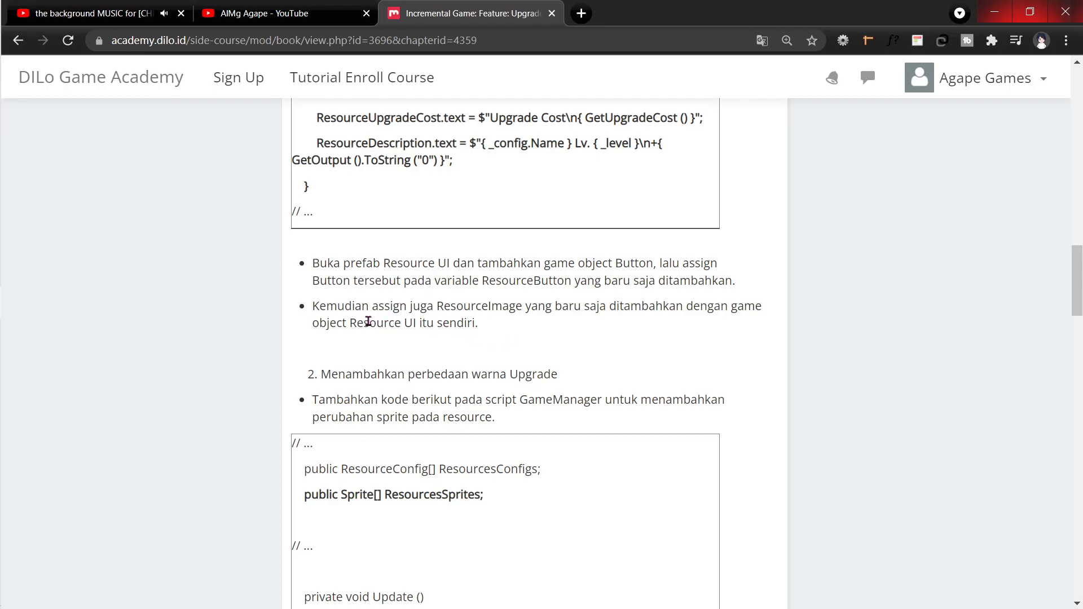
pyautogui.moveTo(337, 306); pyautogui.dragTo(460, 310)
pyautogui.doubleClick(466, 307)
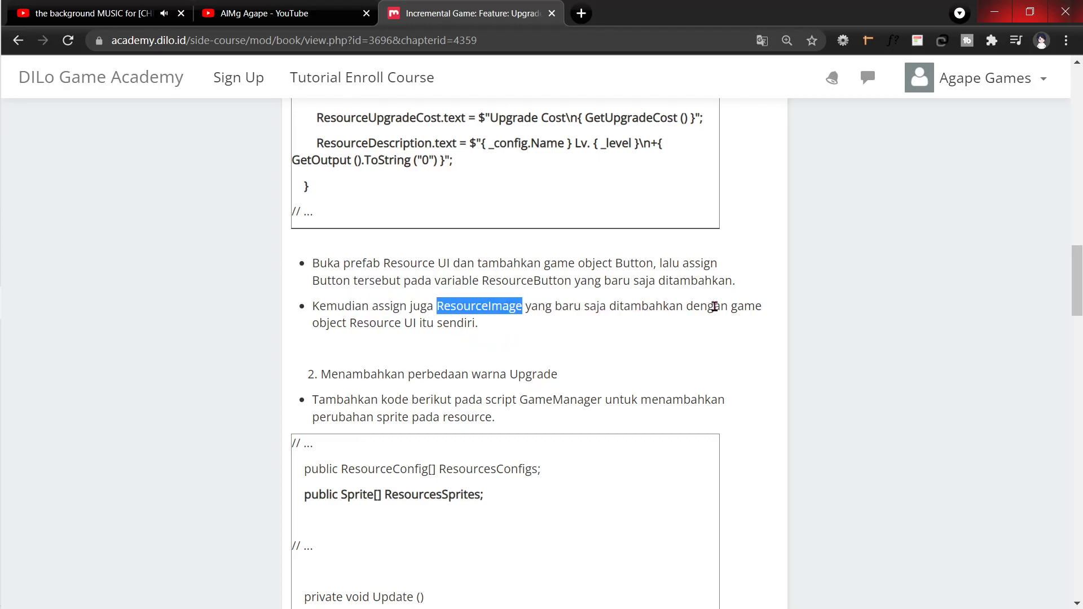
pyautogui.hotkey('alt', 'Tab')
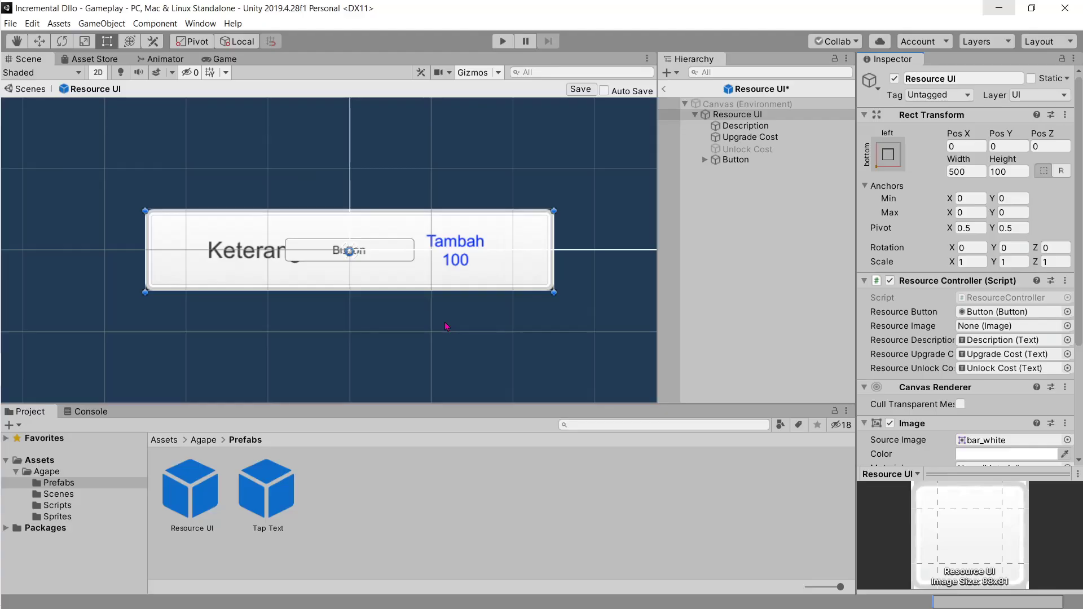
pyautogui.moveTo(733, 114); pyautogui.dragTo(975, 327)
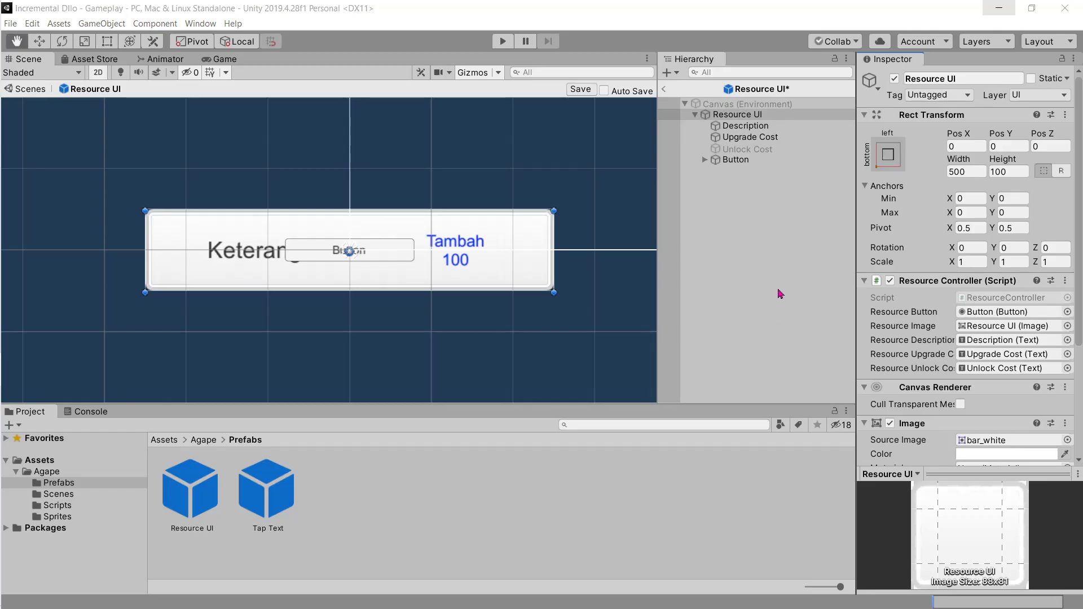
pyautogui.hotkey('alt', 'Tab')
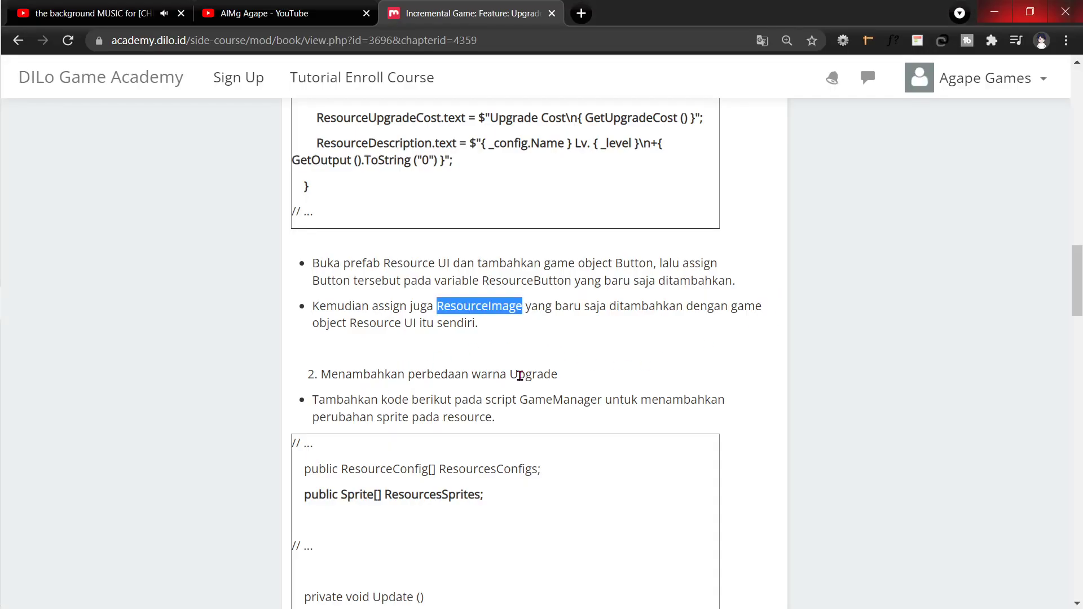
# Paste the sprite array declaration below _totalGold in GameManager.cs, then undo the misplaced paste
pyautogui.scroll(-3, 511, 381)
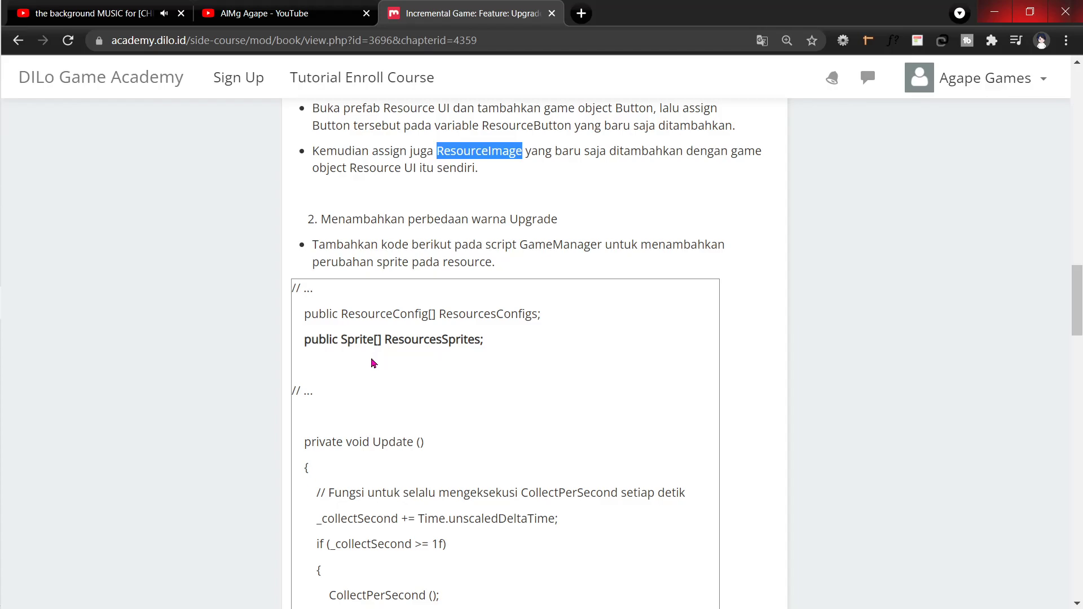
pyautogui.tripleClick(318, 337)
pyautogui.hotkey('ctrl', 'c')
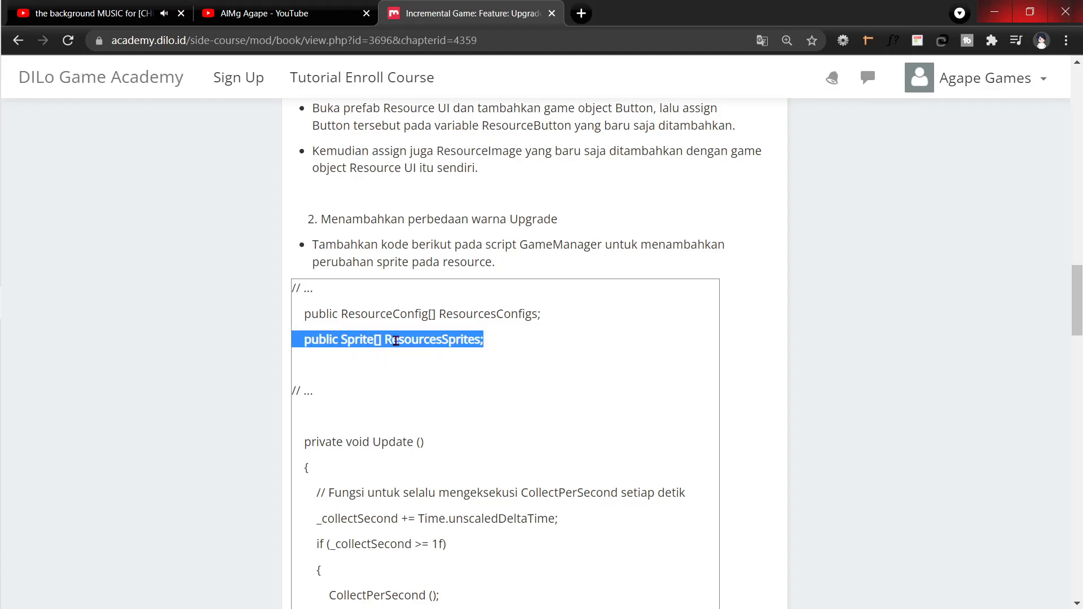
pyautogui.click(531, 342)
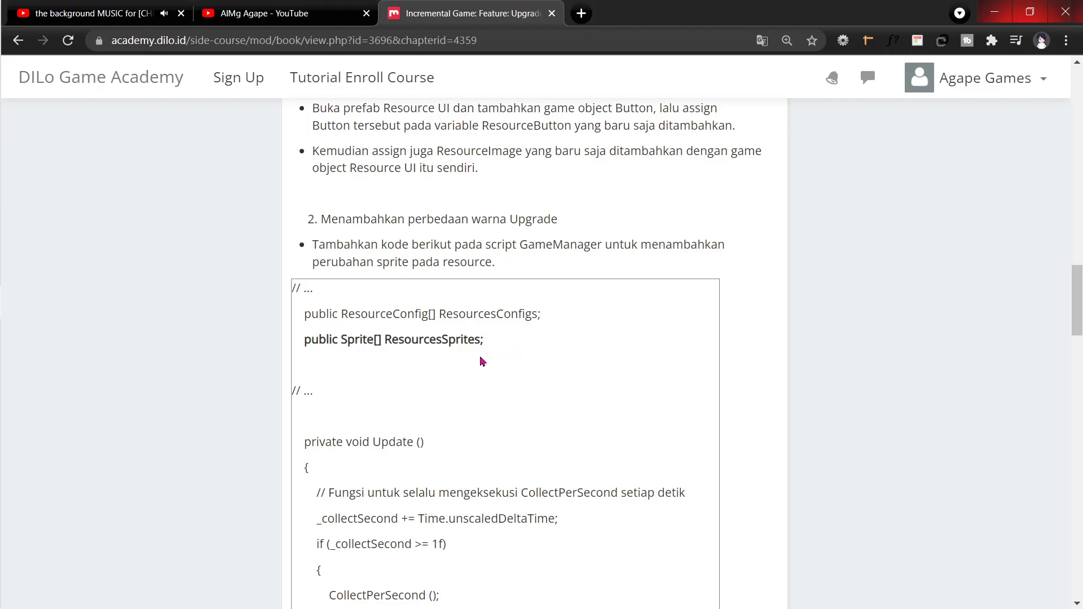
pyautogui.hotkey('alt', 'Tab')
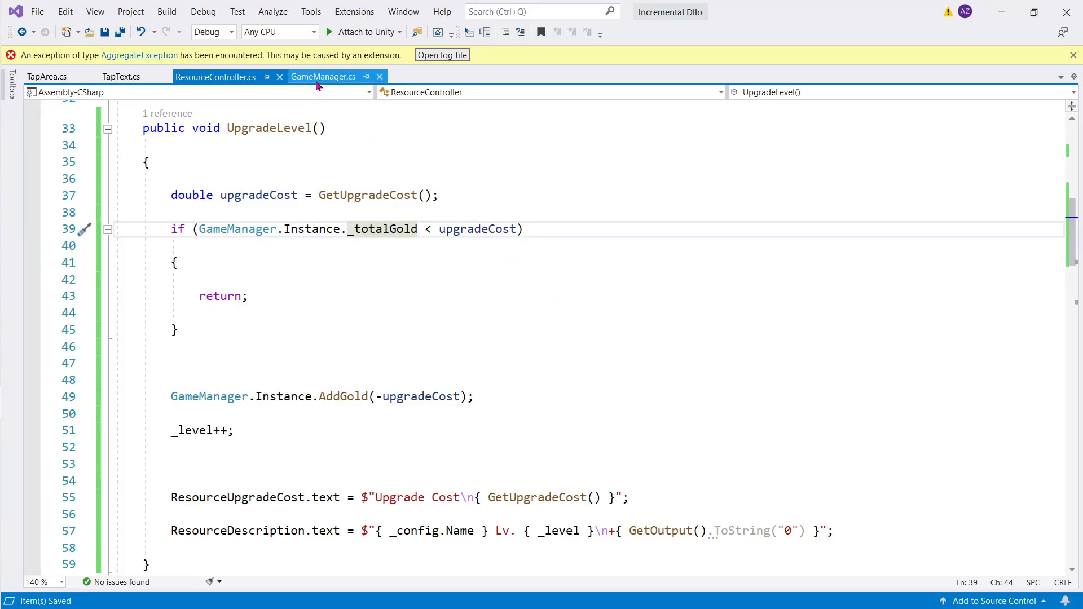
pyautogui.click(322, 76)
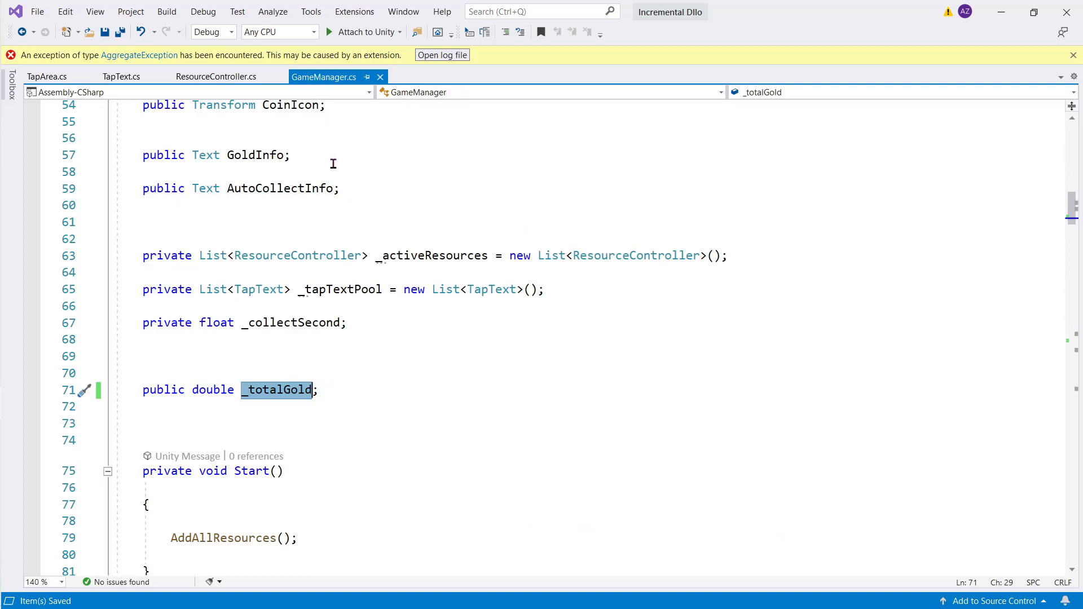
pyautogui.click(319, 410)
pyautogui.press('Return')
pyautogui.press('Return')
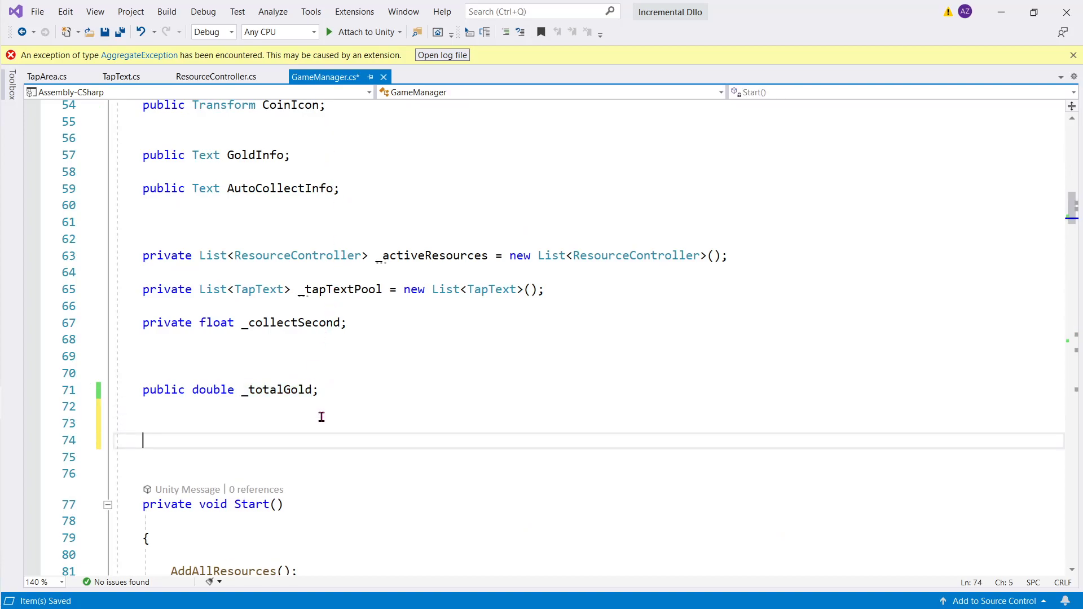
pyautogui.hotkey('ctrl', 'v')
pyautogui.hotkey('ctrl', 'z')
# Declare 'public Sprite[] ResourcesSprites;' directly below the ResourcesConfigs array
pyautogui.hotkey('alt', 'Tab')
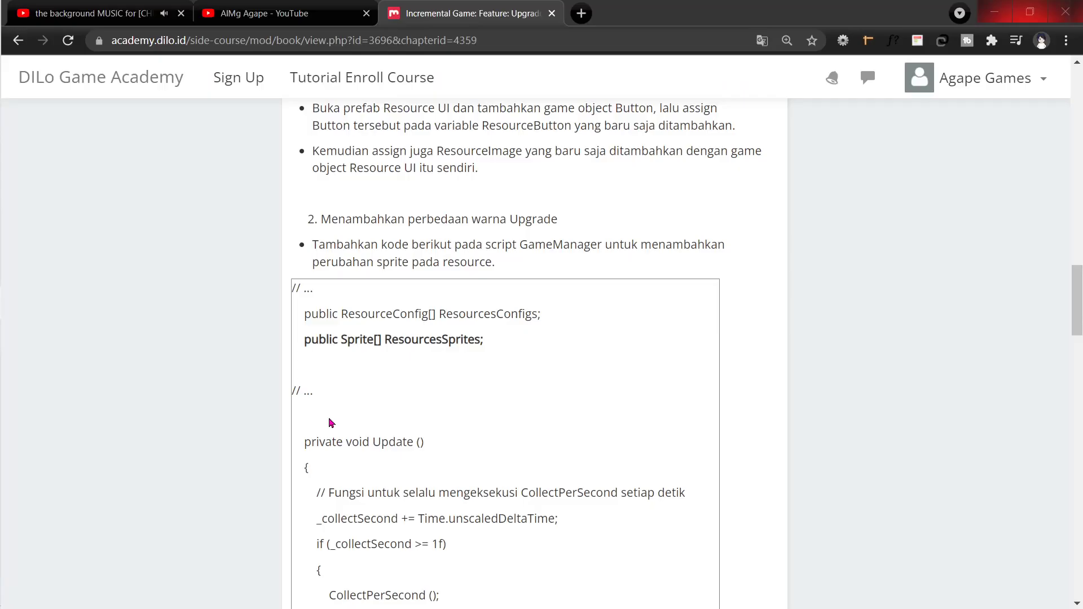
pyautogui.hotkey('alt', 'Tab')
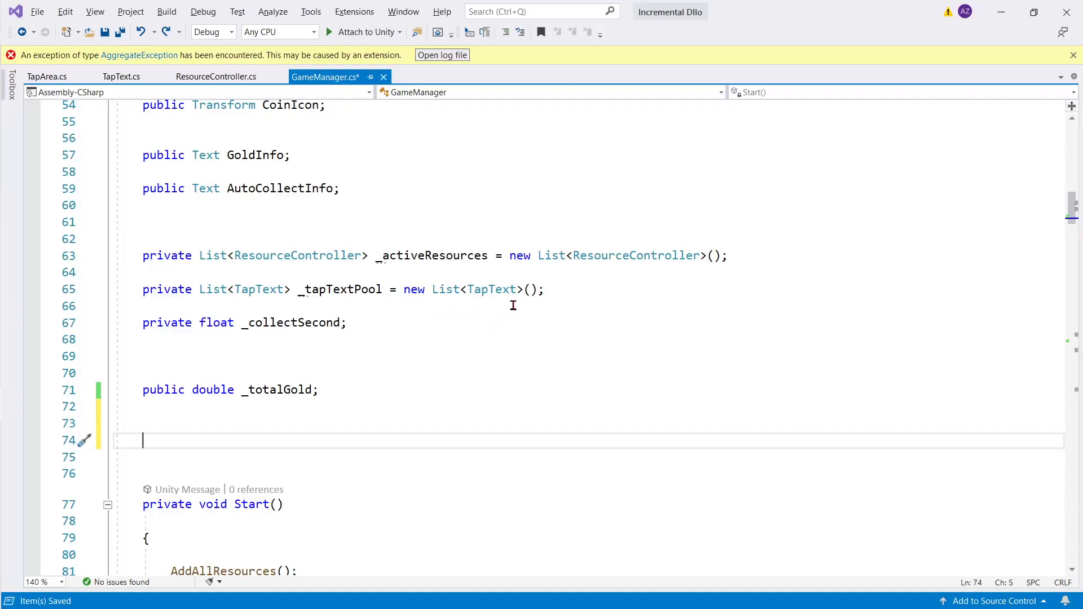
pyautogui.scroll(2, 442, 336)
pyautogui.scroll(4, 441, 327)
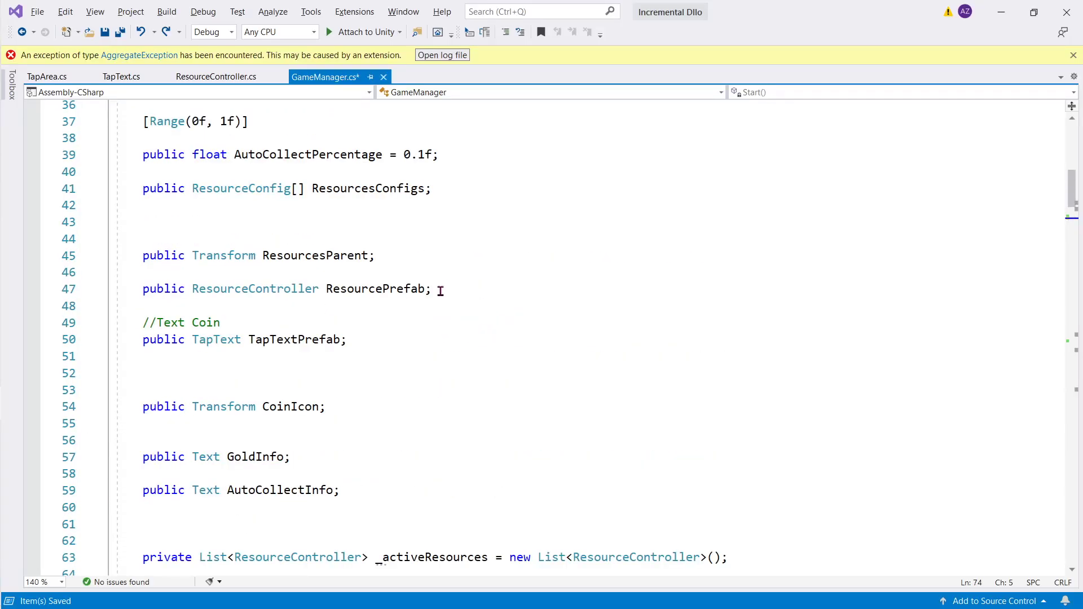
pyautogui.click(442, 200)
pyautogui.write('public Sprite[] ResourcesSprites;')
pyautogui.press('Return')
pyautogui.press('Return')
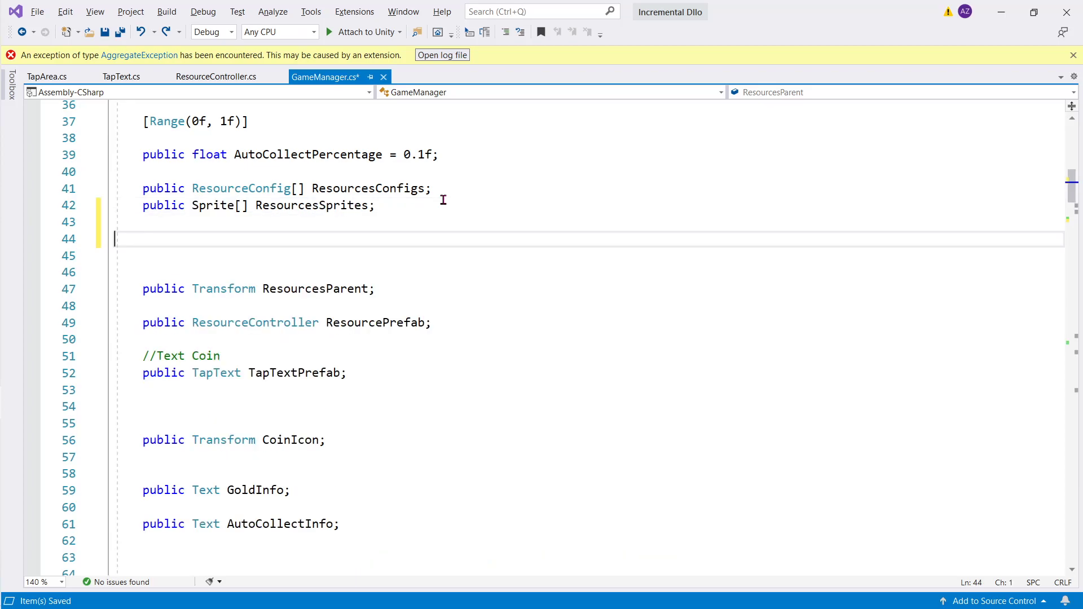
pyautogui.click(457, 192)
pyautogui.press('Return')
pyautogui.hotkey('alt', 'Tab')
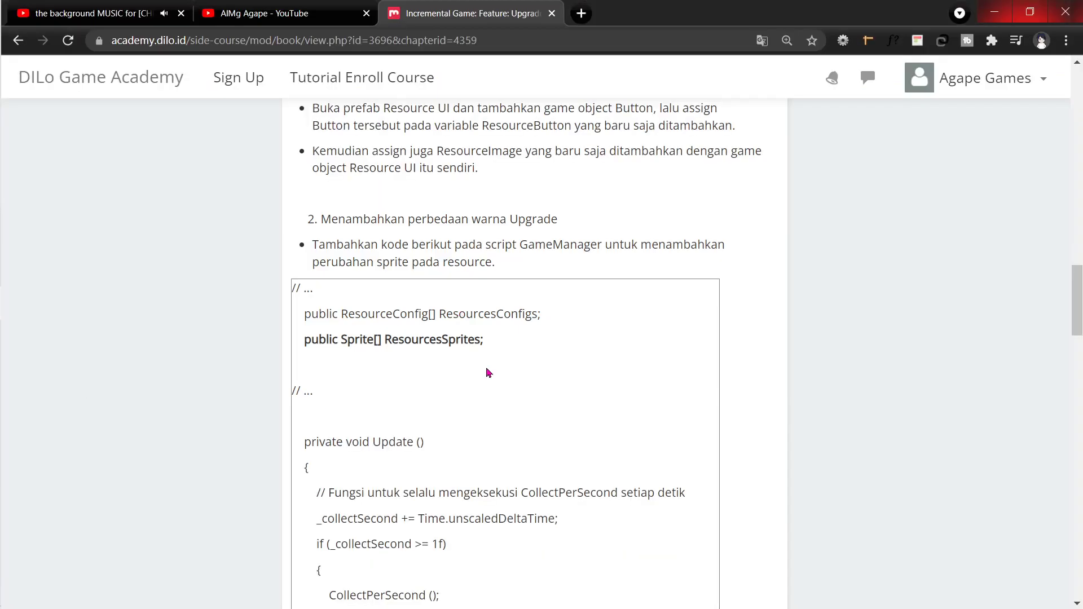
pyautogui.scroll(-3, 489, 373)
# Add a CheckResourceCost(); call to Update() after the gold-collection if block
pyautogui.scroll(-3, 490, 376)
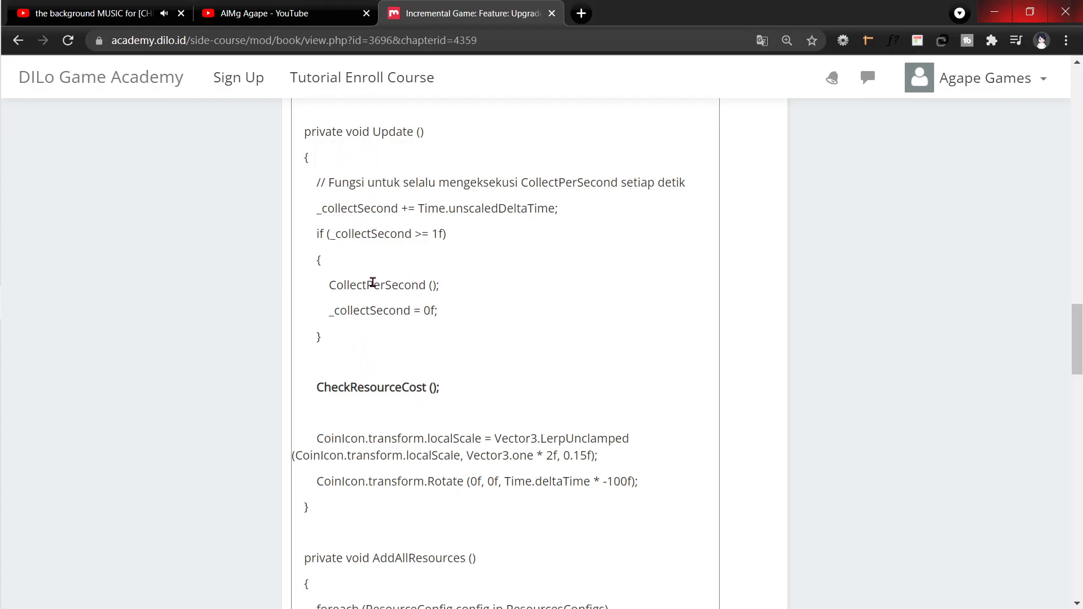
pyautogui.moveTo(319, 184); pyautogui.dragTo(371, 336)
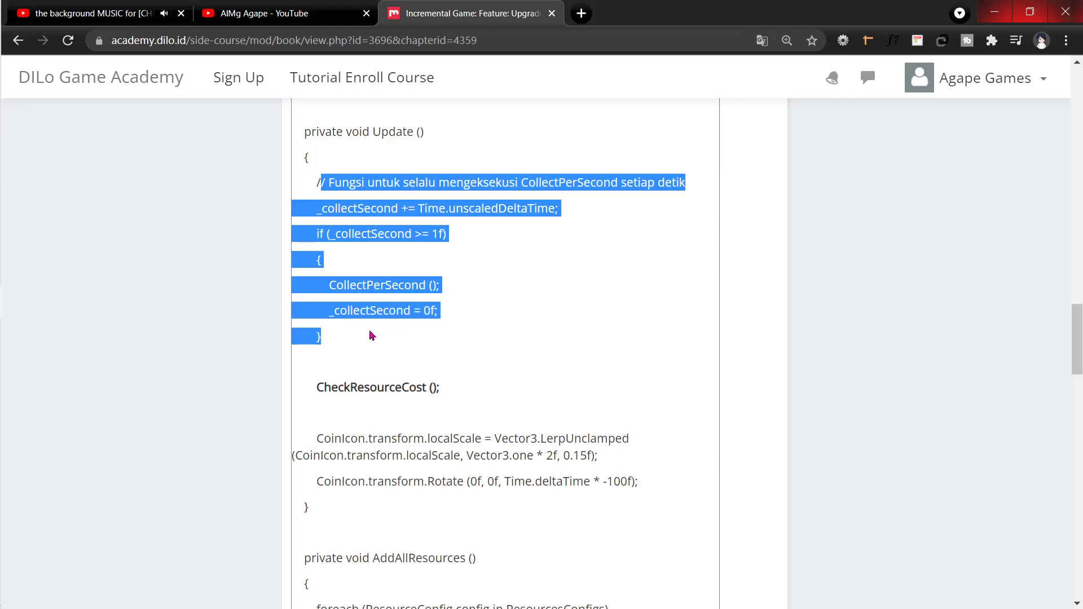
pyautogui.tripleClick(320, 387)
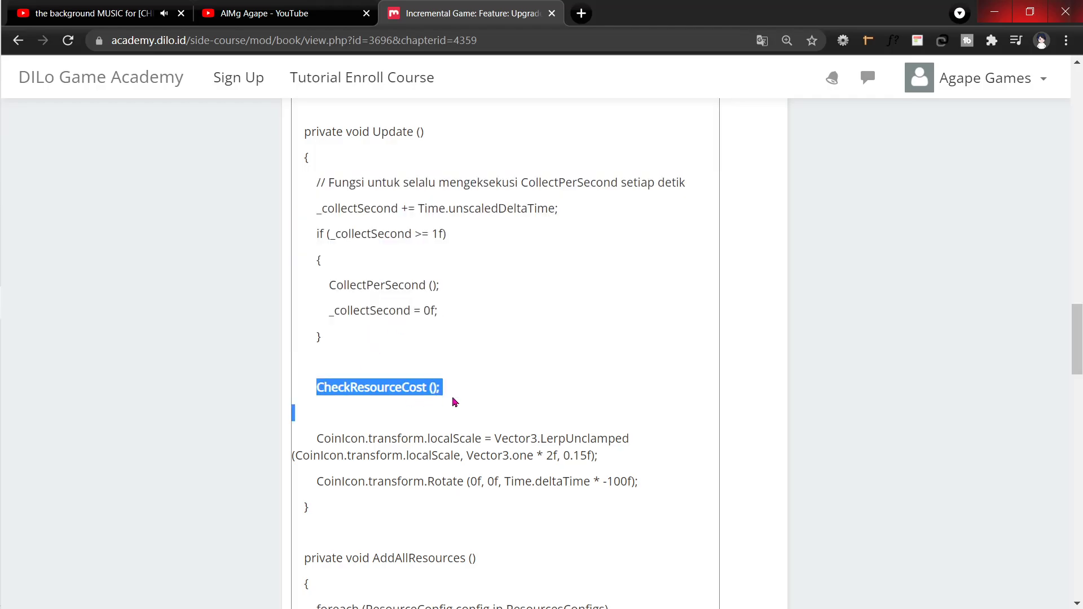
pyautogui.click(390, 389)
pyautogui.moveTo(320, 388); pyautogui.dragTo(452, 394)
pyautogui.hotkey('alt', 'Tab')
pyautogui.scroll(-4, 455, 394)
pyautogui.hotkey('alt', 'Tab')
pyautogui.hotkey('alt', 'Tab')
pyautogui.scroll(-4, 420, 407)
pyautogui.scroll(-7, 420, 407)
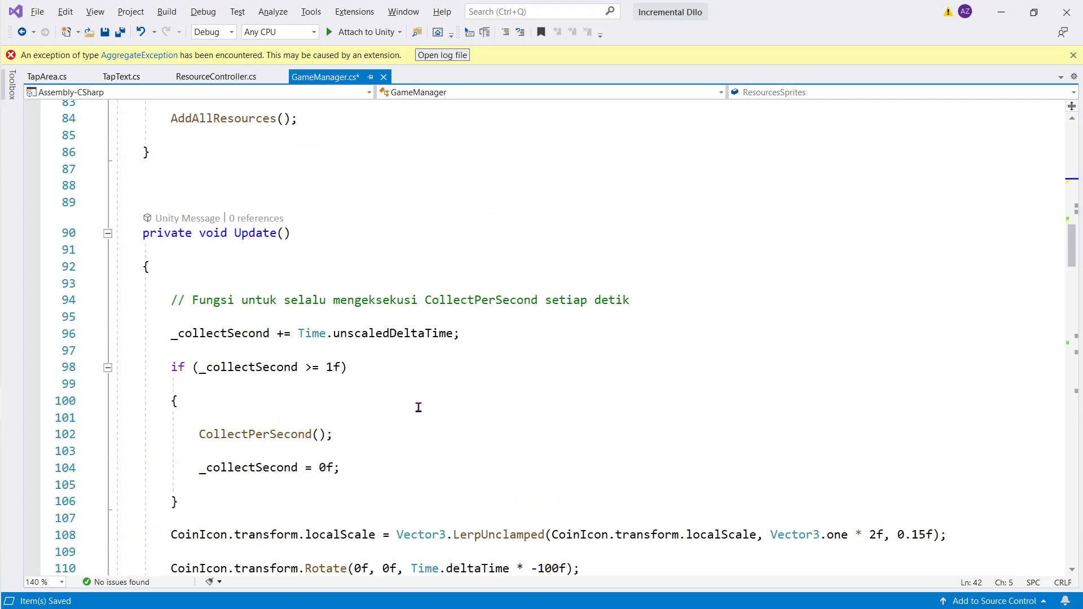
pyautogui.scroll(-2, 415, 406)
pyautogui.scroll(-3, 416, 407)
pyautogui.hotkey('alt', 'Tab')
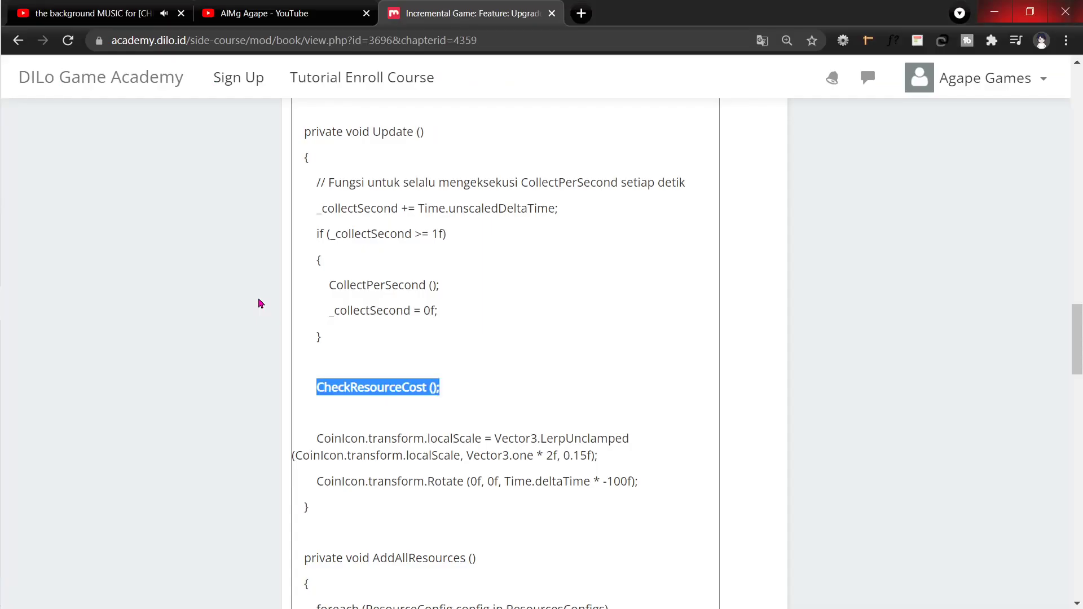
pyautogui.hotkey('alt', 'Tab')
pyautogui.click(260, 299)
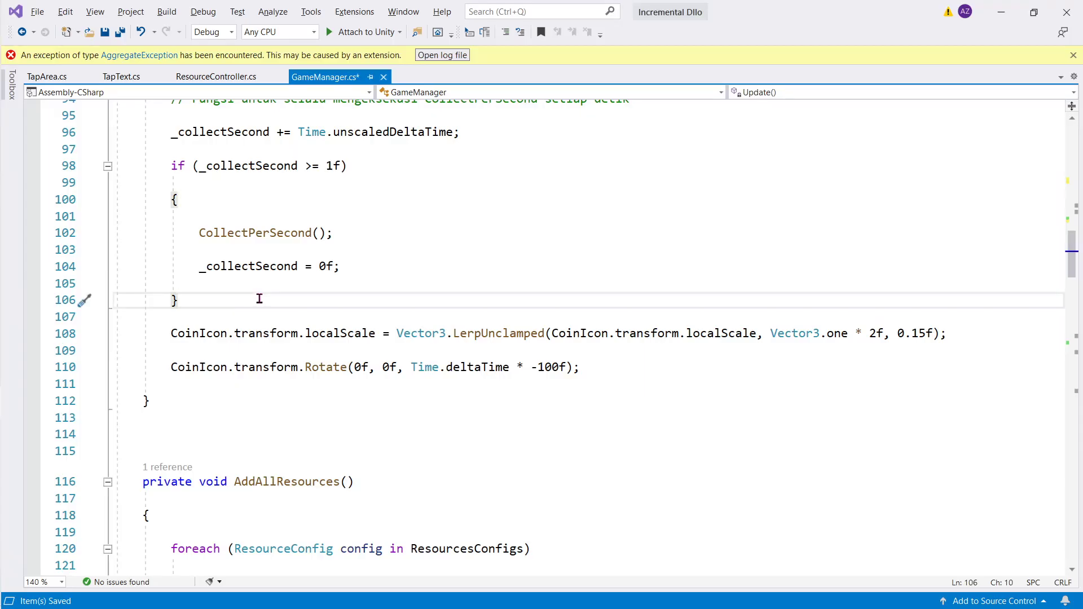
pyautogui.press('Return')
pyautogui.press('Return')
pyautogui.write('CheckResourceCost();')
pyautogui.hotkey('alt', 'Tab')
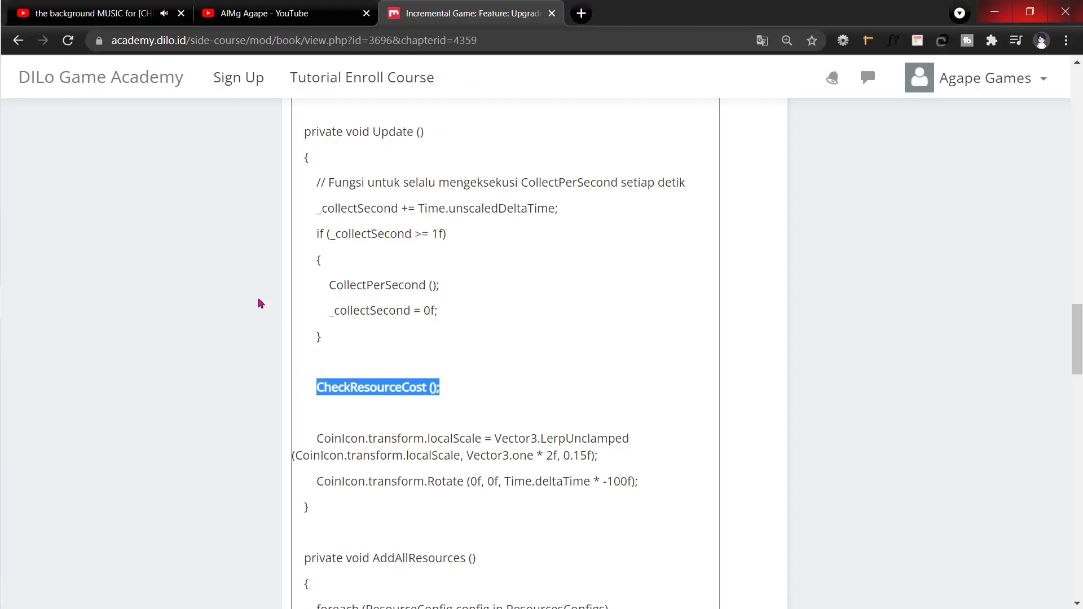
# Copy the CheckResourceCost method code from the tutorial page
pyautogui.scroll(-5, 260, 304)
pyautogui.scroll(-5, 260, 304)
pyautogui.moveTo(308, 302); pyautogui.dragTo(336, 499)
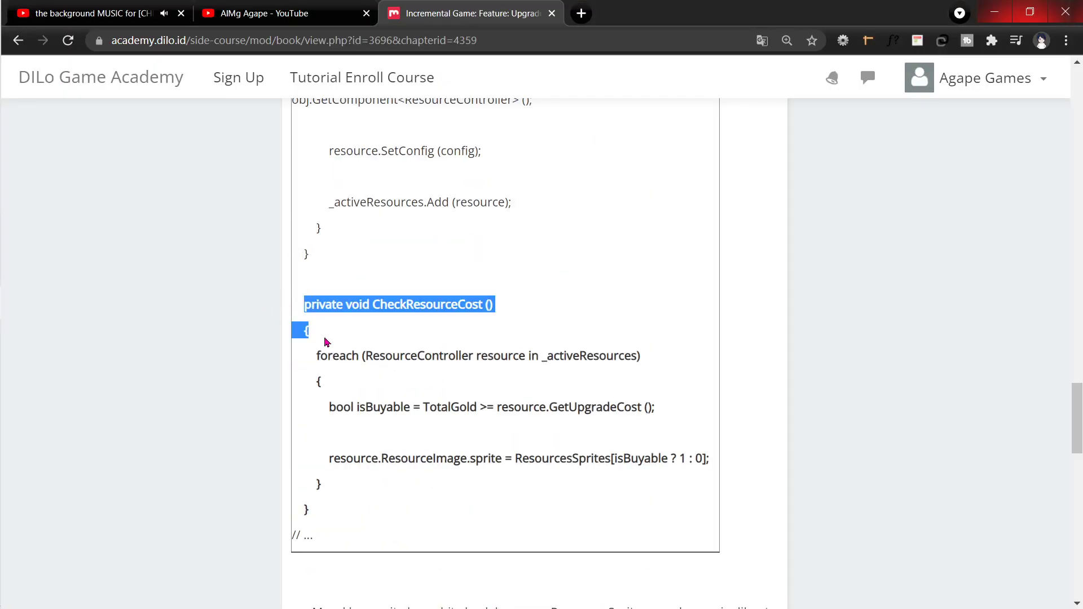
pyautogui.hotkey('ctrl', 'c')
pyautogui.hotkey('alt', 'Tab')
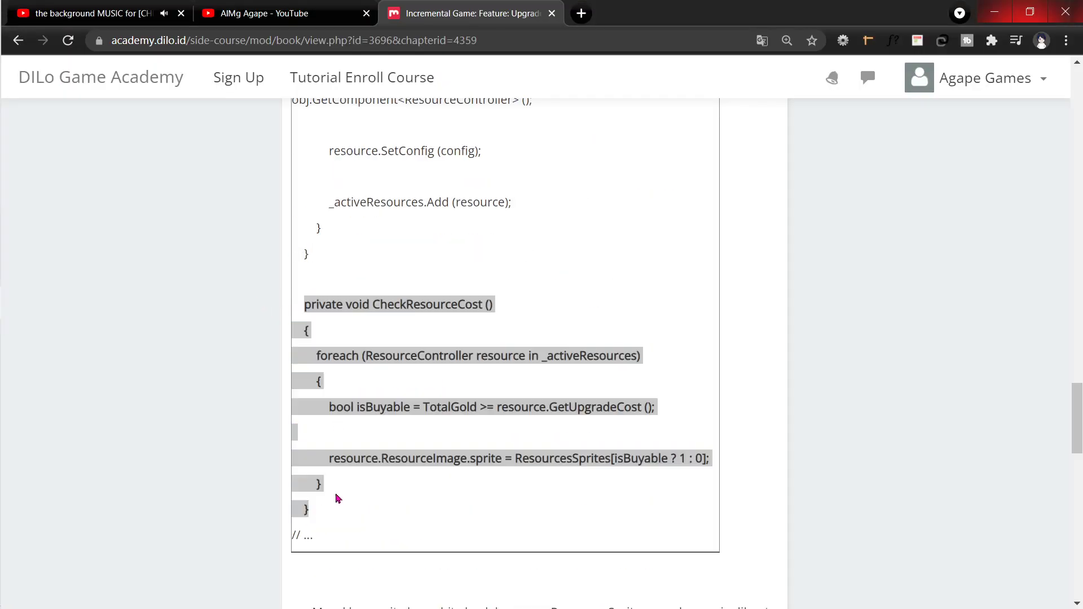
# Paste the CheckResourceCost method into GameManager.cs and review its isBuyable and sprite logic
pyautogui.scroll(-2, 218, 366)
pyautogui.click(218, 366)
pyautogui.hotkey('ctrl', 'v')
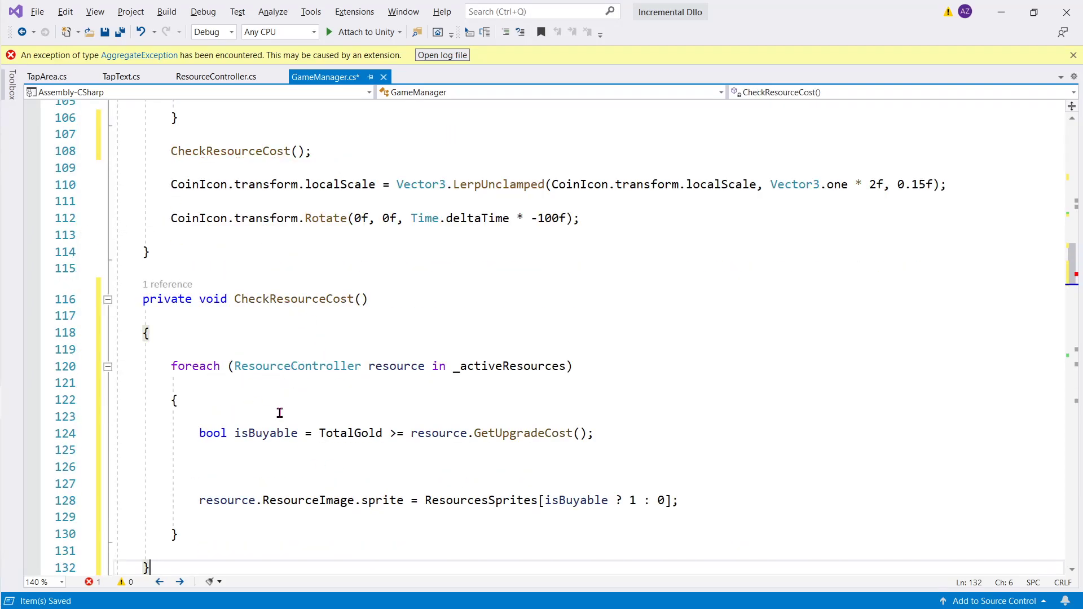
pyautogui.doubleClick(503, 368)
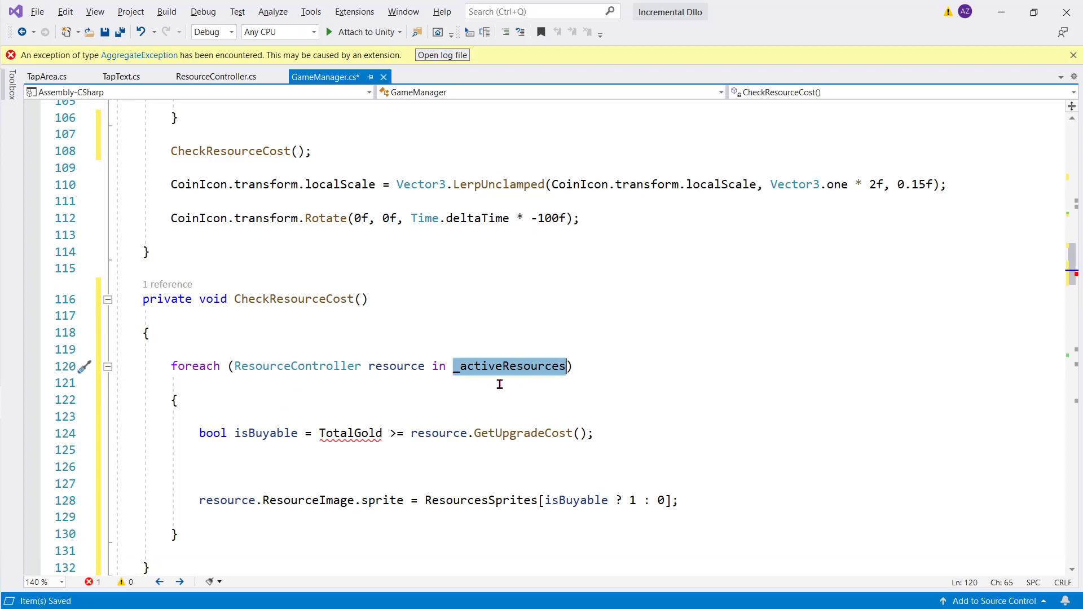
pyautogui.doubleClick(266, 434)
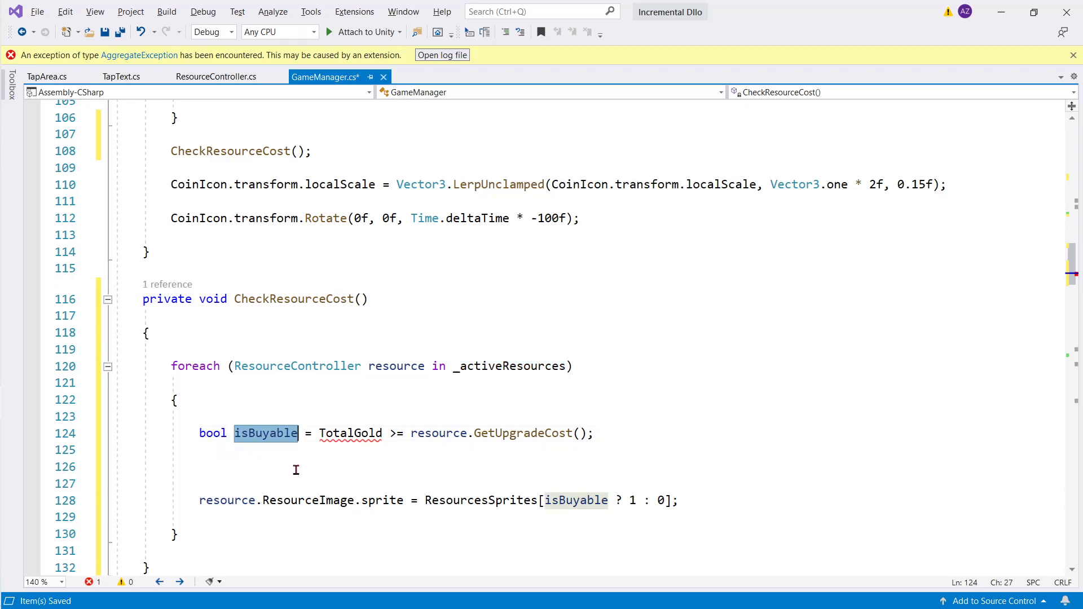
pyautogui.click(268, 451)
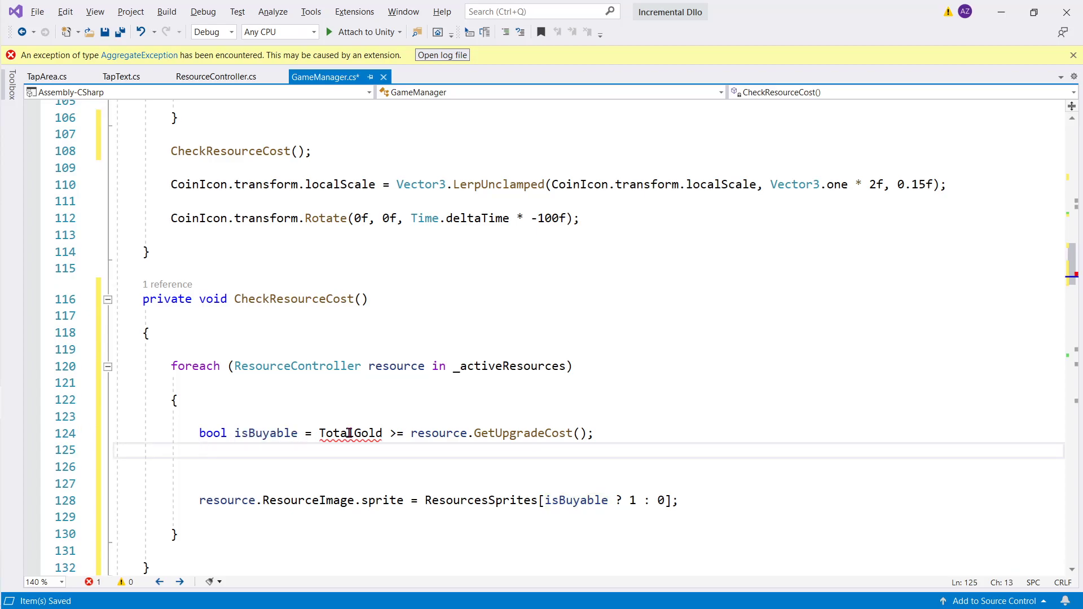
pyautogui.click(404, 372)
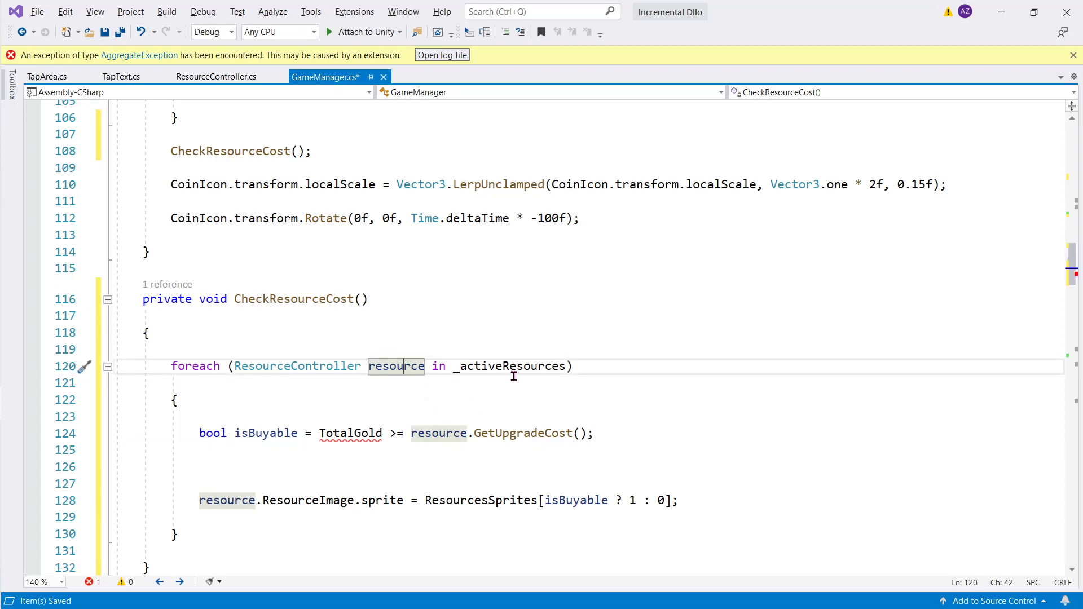
pyautogui.doubleClick(500, 433)
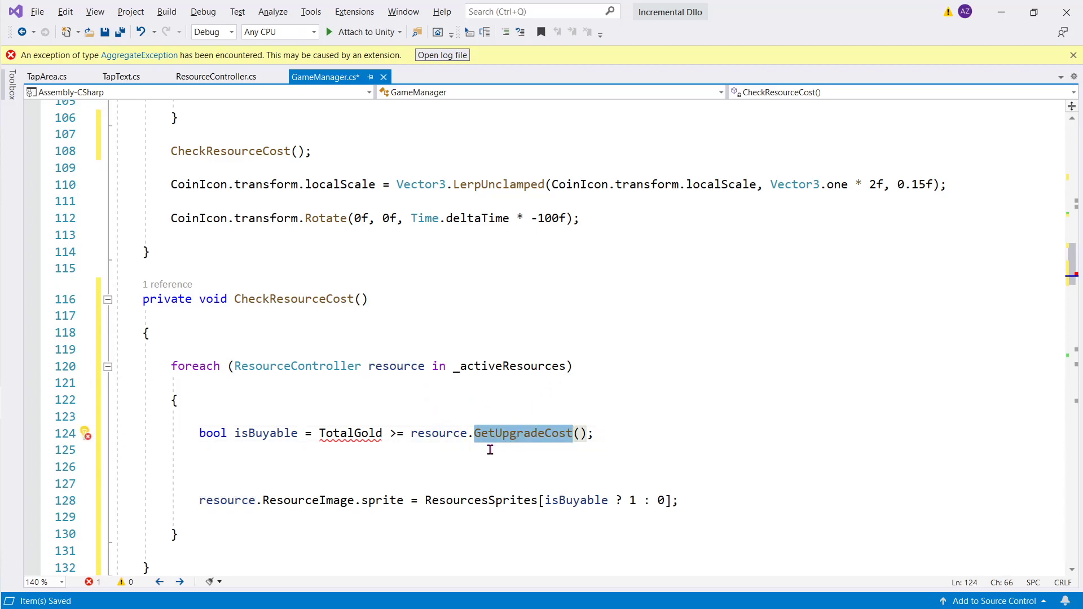
pyautogui.doubleClick(283, 441)
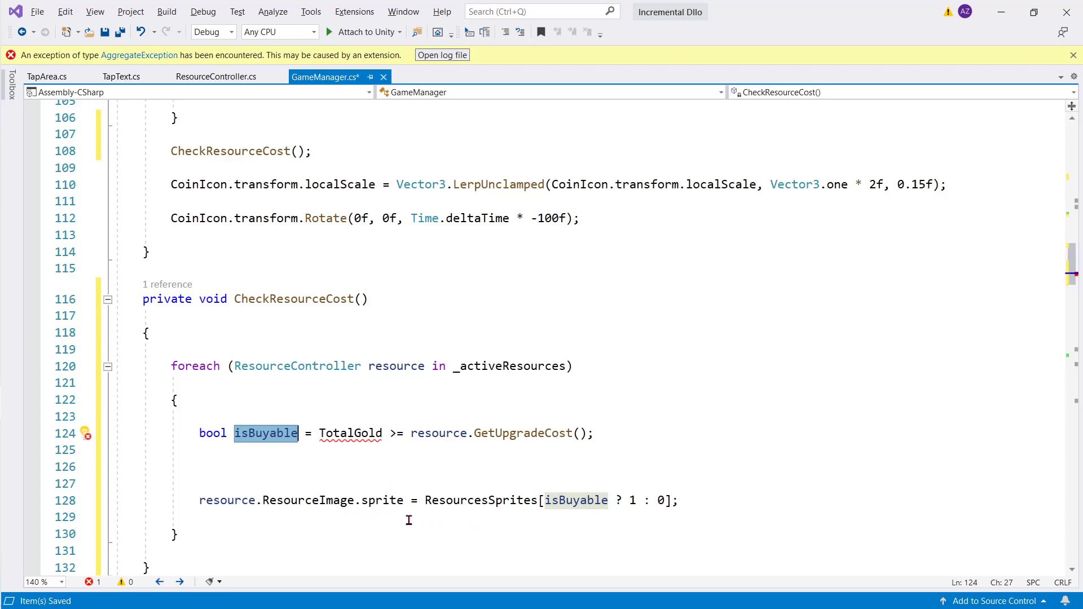
pyautogui.doubleClick(365, 501)
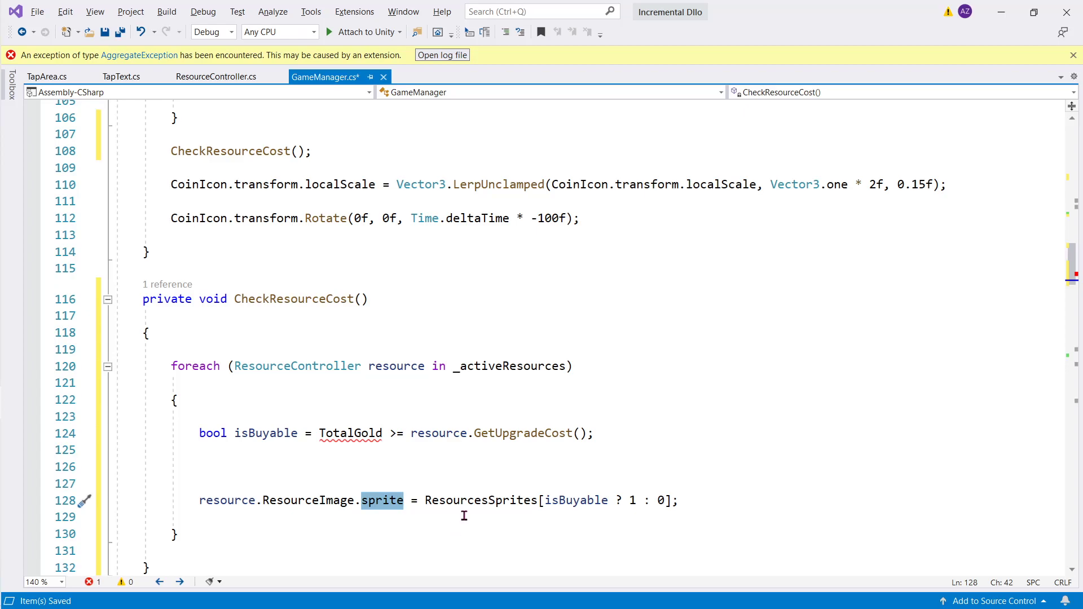
pyautogui.doubleClick(498, 502)
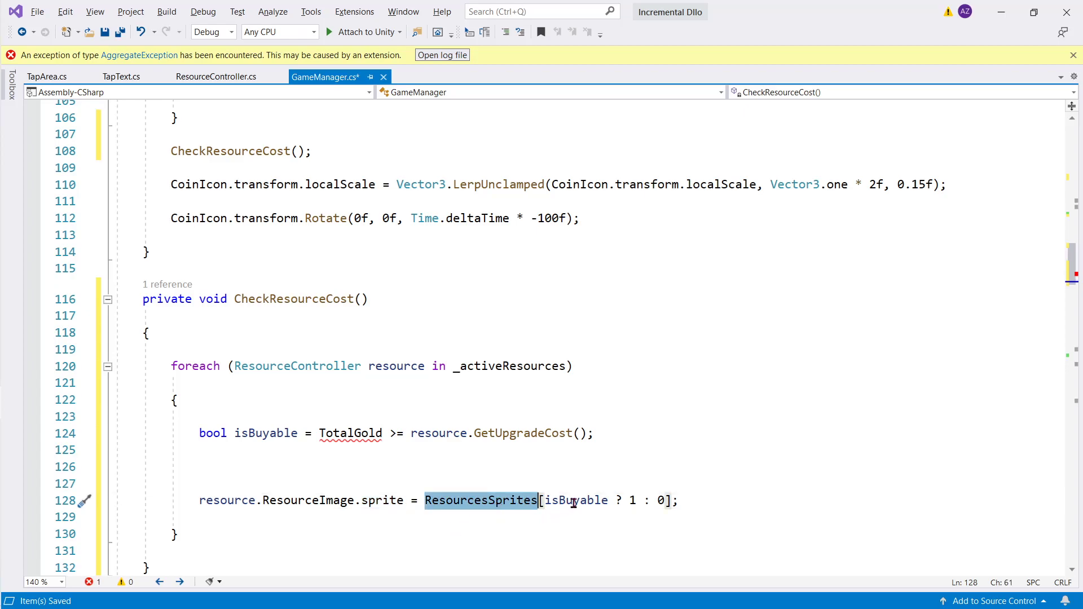
pyautogui.doubleClick(633, 502)
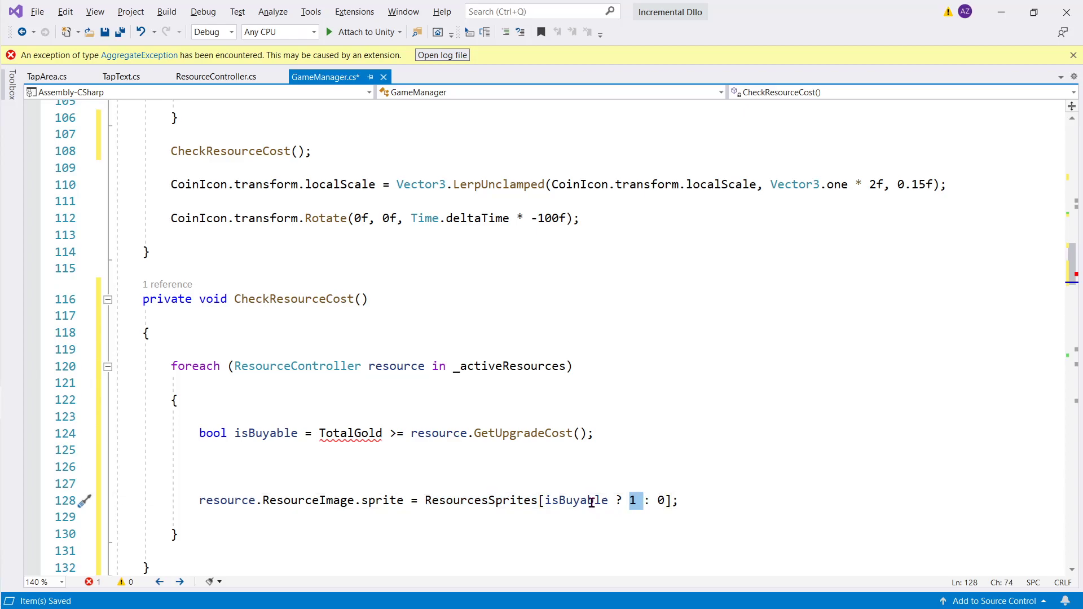
pyautogui.doubleClick(661, 502)
pyautogui.doubleClick(358, 435)
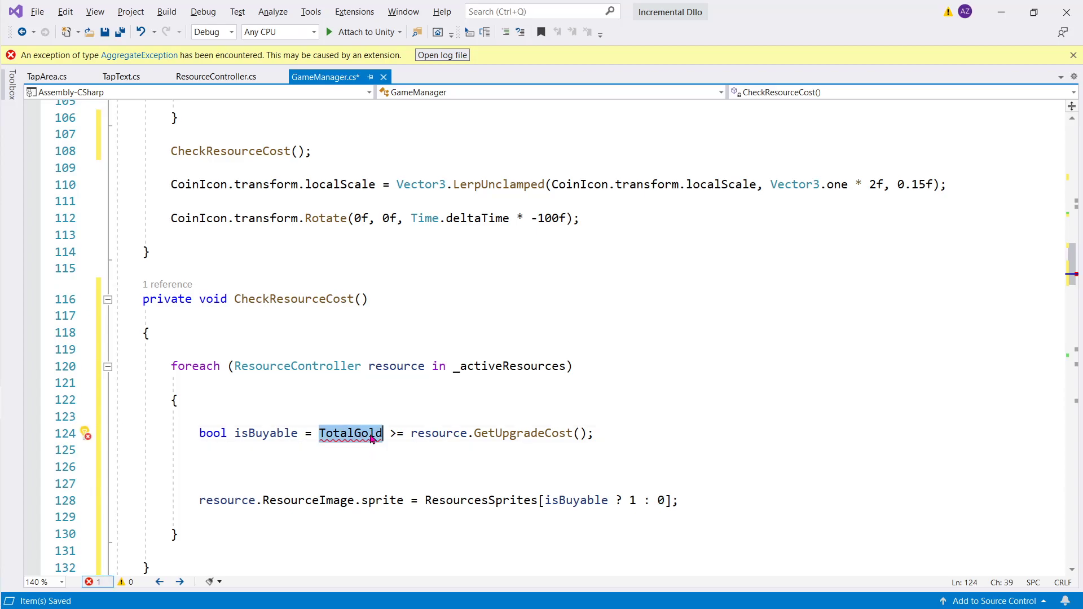
# Replace the unresolved TotalGold on line 124 with the _totalGold field name
pyautogui.hotkey('alt', 'Tab')
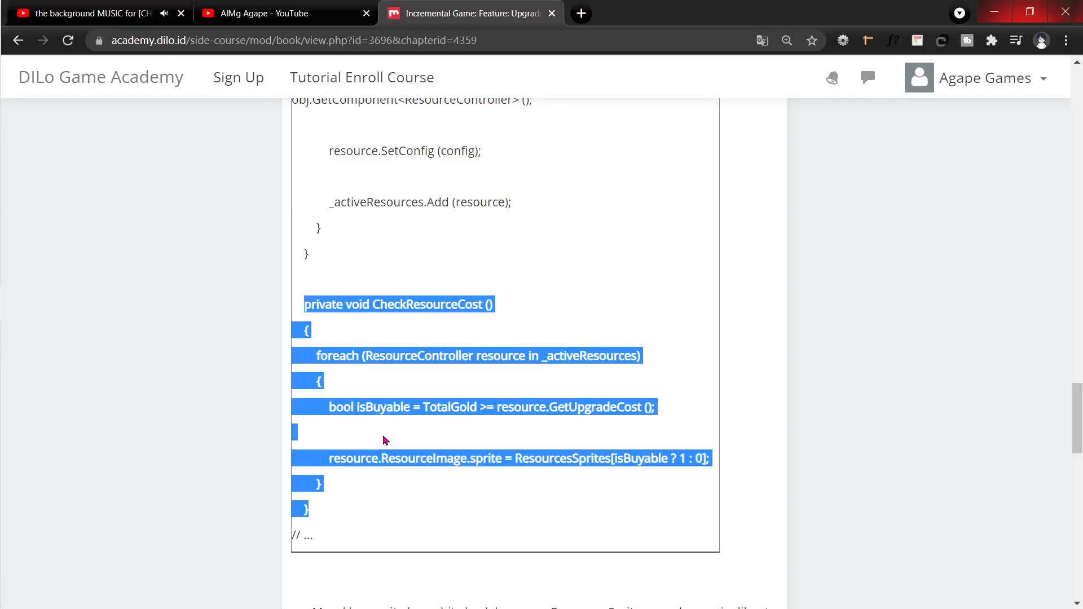
pyautogui.click(431, 500)
pyautogui.scroll(-5, 435, 500)
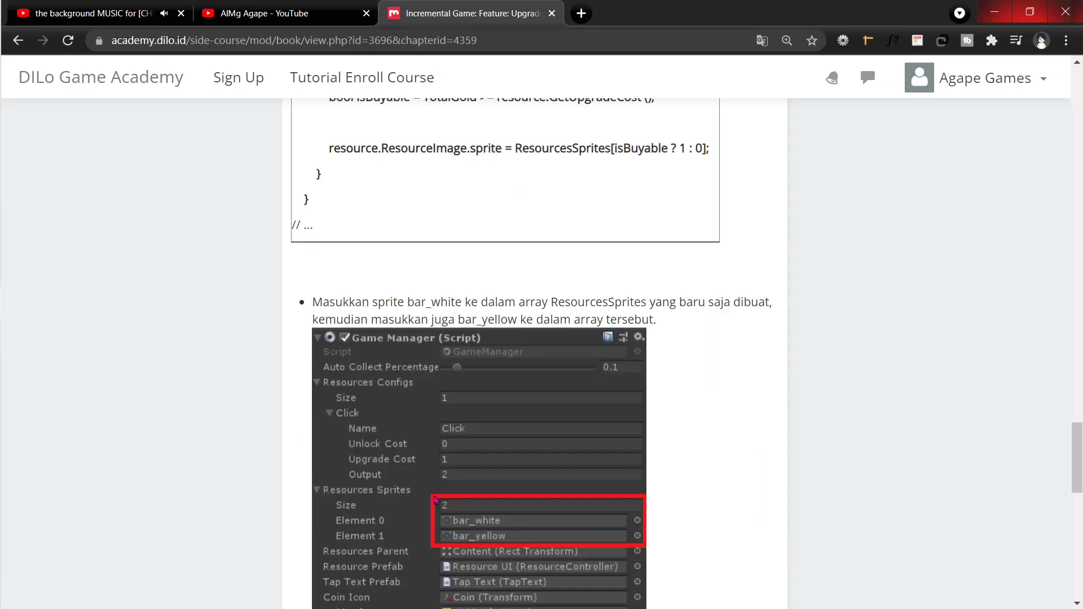
pyautogui.scroll(5, 435, 499)
pyautogui.hotkey('alt', 'Tab')
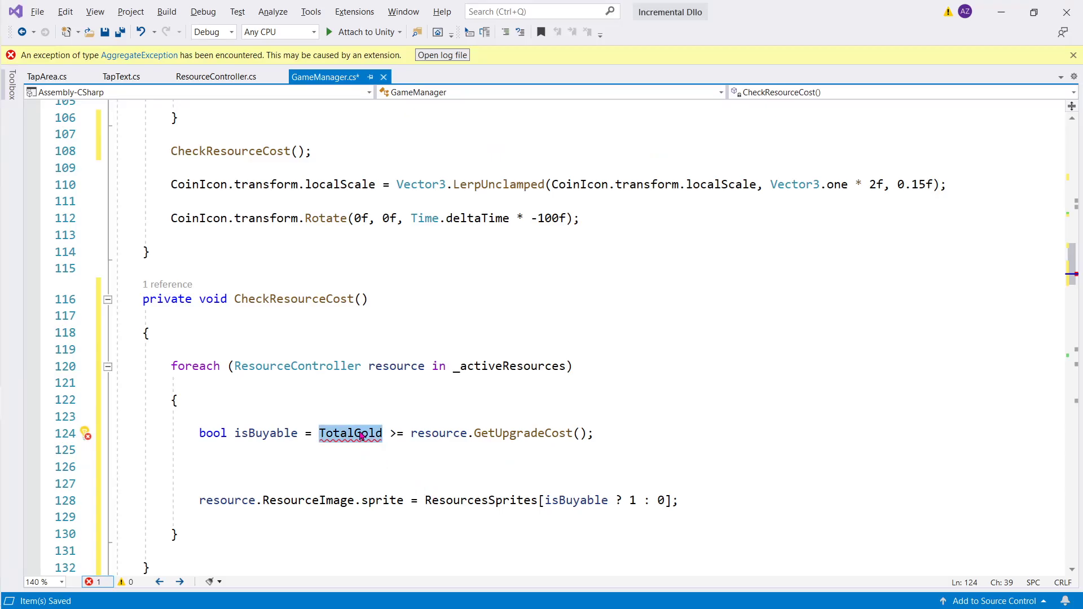
pyautogui.scroll(10, 373, 454)
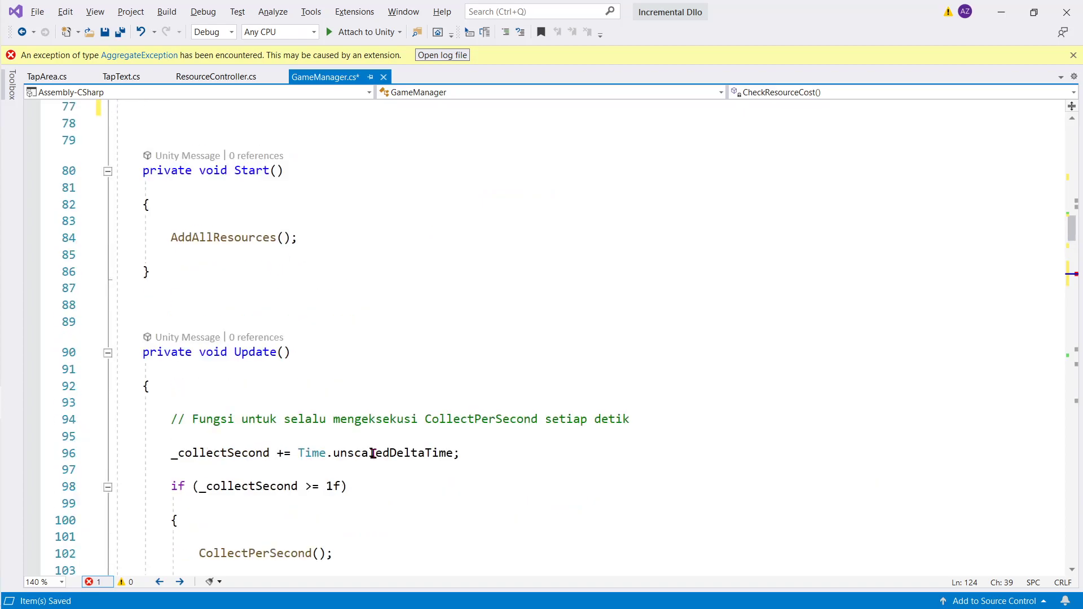
pyautogui.scroll(4, 373, 454)
pyautogui.scroll(2, 373, 454)
pyautogui.doubleClick(283, 358)
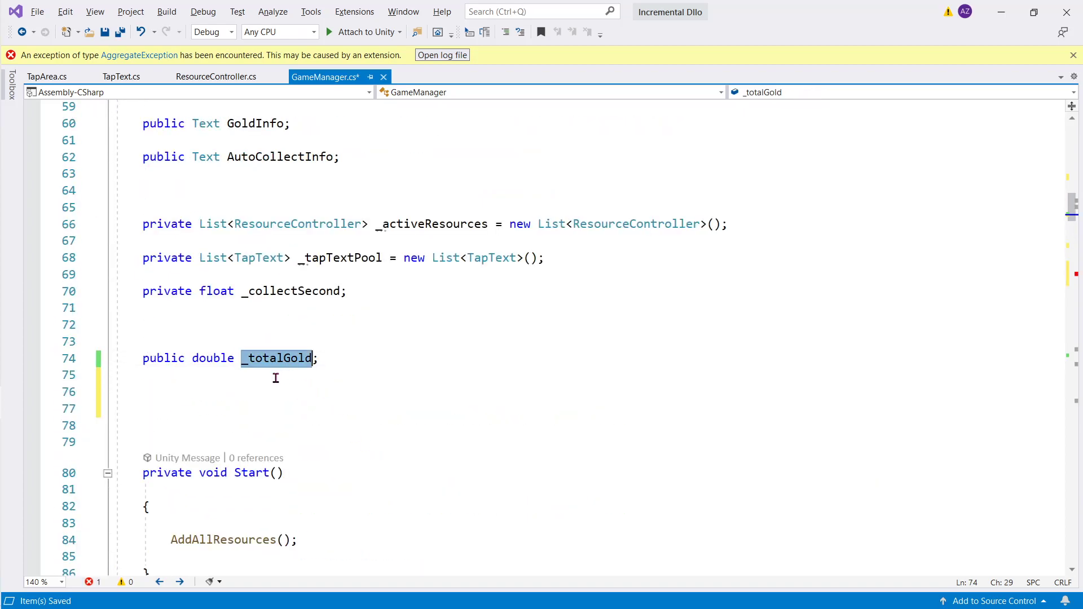
pyautogui.scroll(-13, 276, 378)
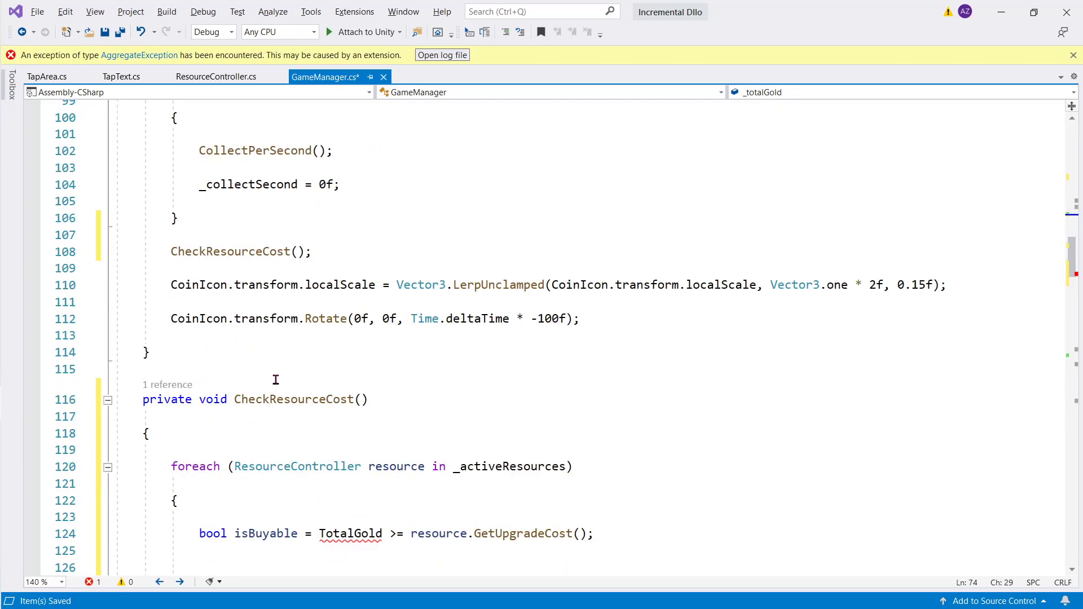
pyautogui.scroll(9, 276, 380)
pyautogui.scroll(2, 275, 378)
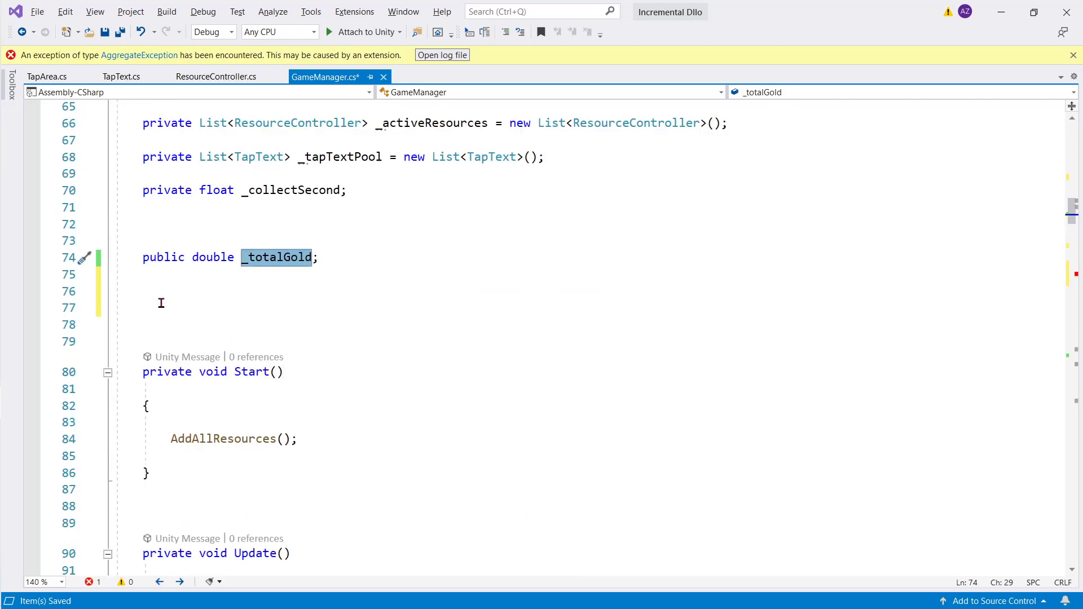
pyautogui.click(142, 261)
pyautogui.click(341, 246)
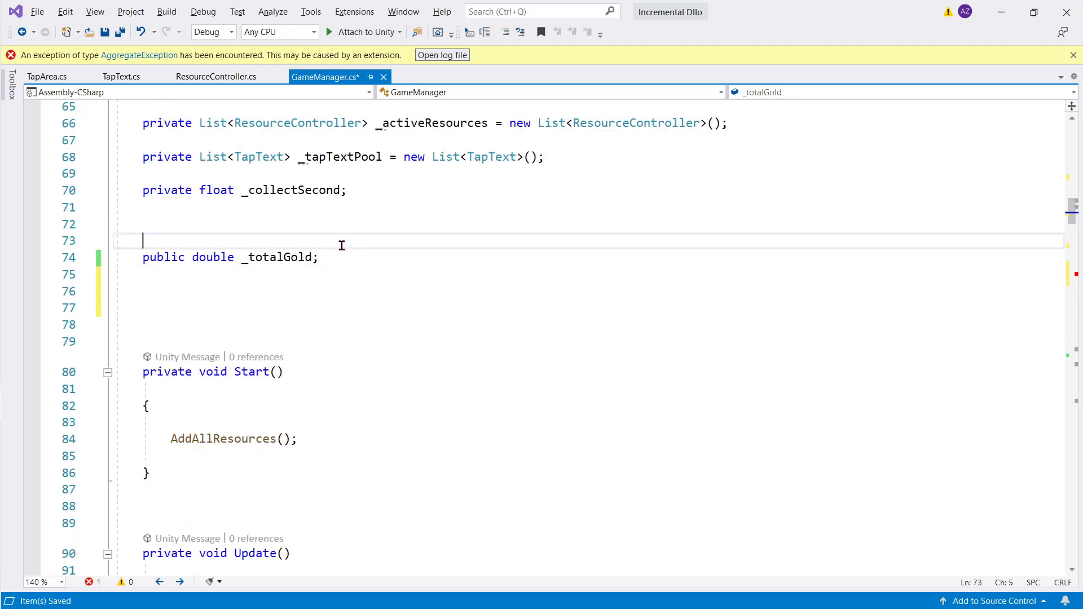
pyautogui.click(337, 257)
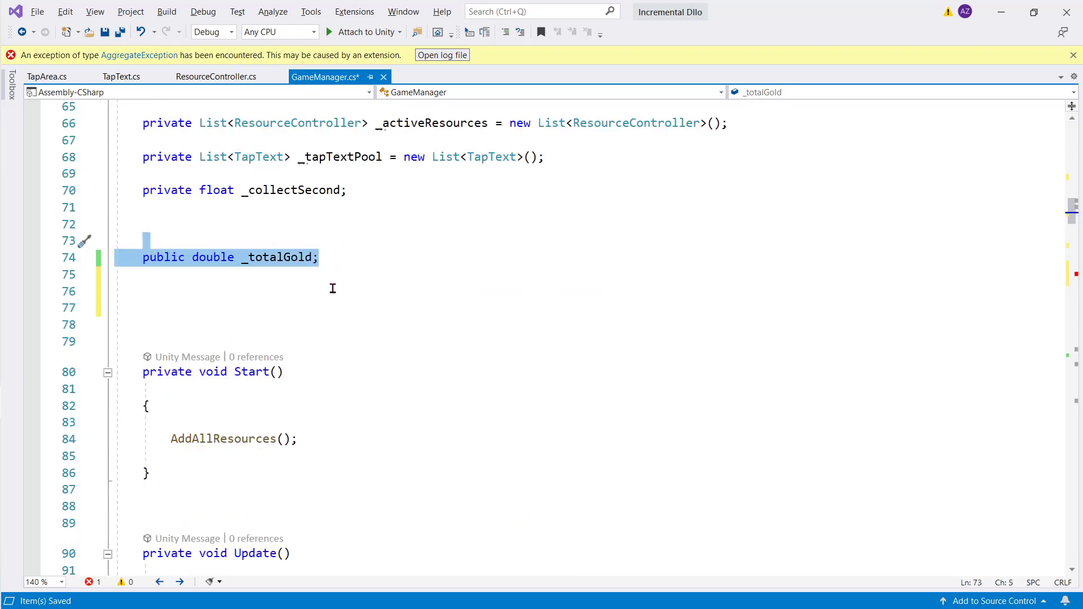
pyautogui.click(333, 291)
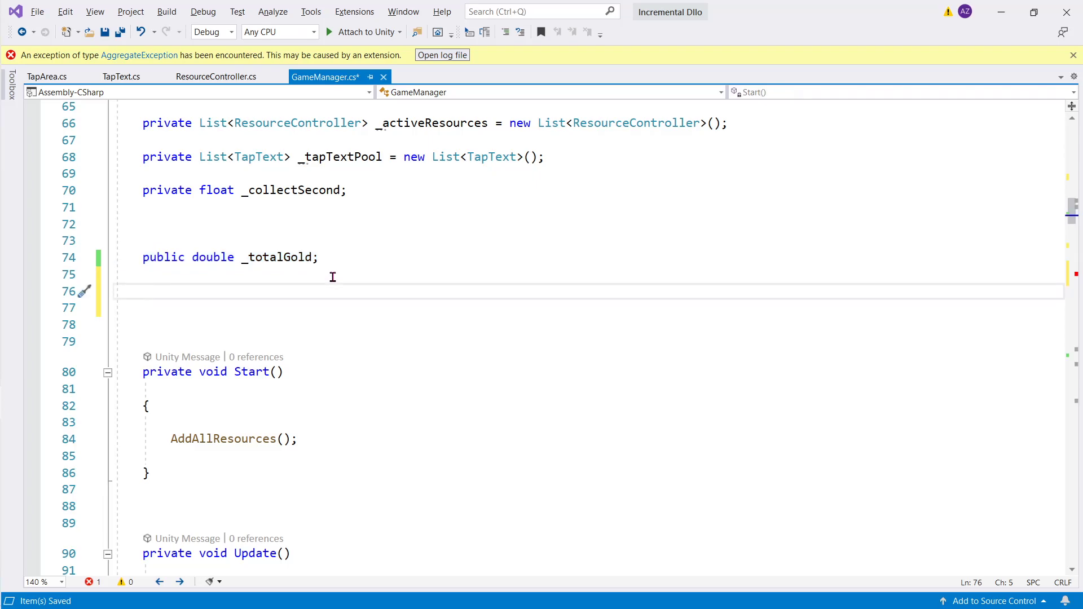
pyautogui.doubleClick(288, 259)
pyautogui.hotkey('ctrl', 'c')
pyautogui.scroll(-15, 365, 293)
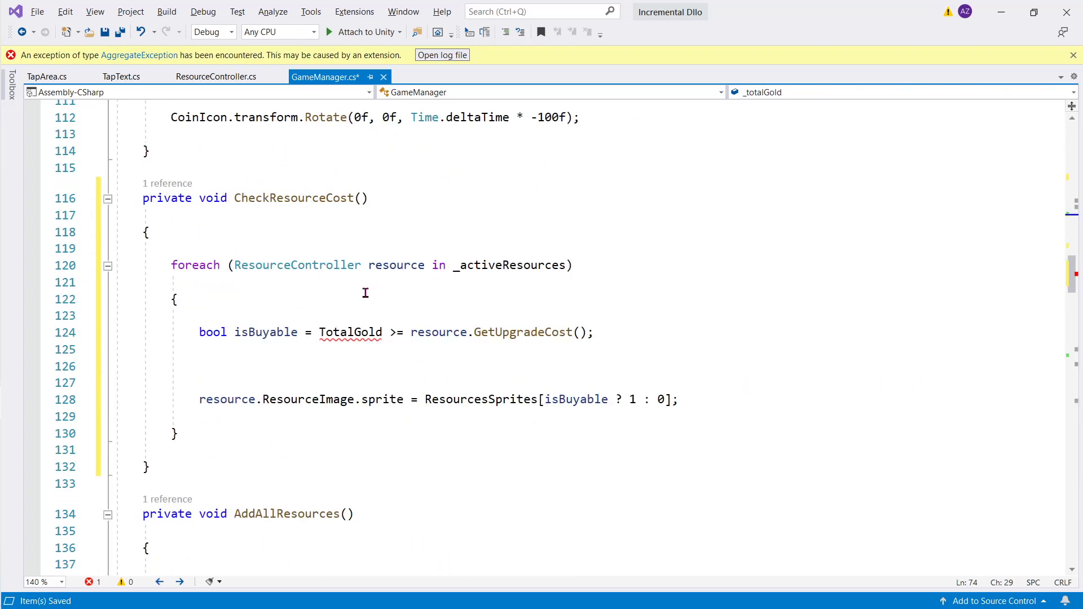
pyautogui.doubleClick(356, 331)
pyautogui.hotkey('ctrl', 'v')
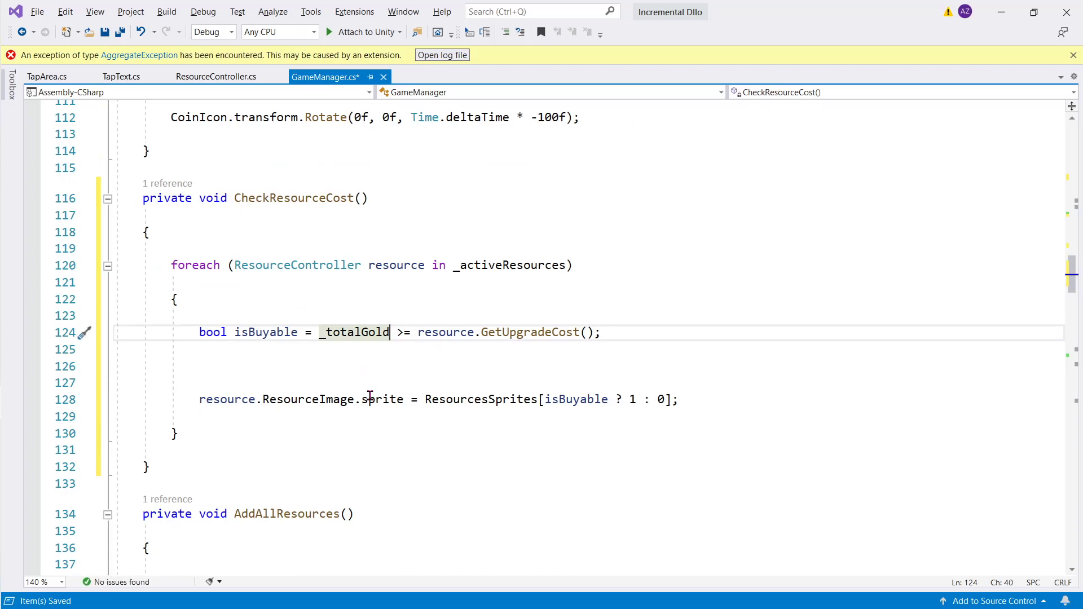
pyautogui.hotkey('alt', 'Tab')
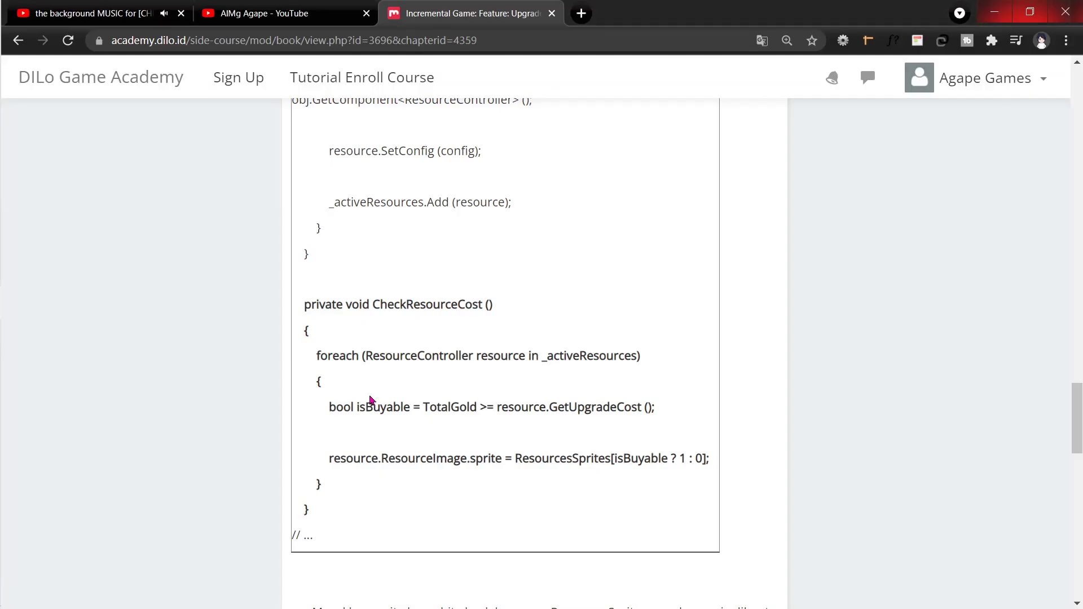
# Read the ResourcesSprites step, save GameManager.cs, and bring Unity back to the front
pyautogui.scroll(-5, 372, 388)
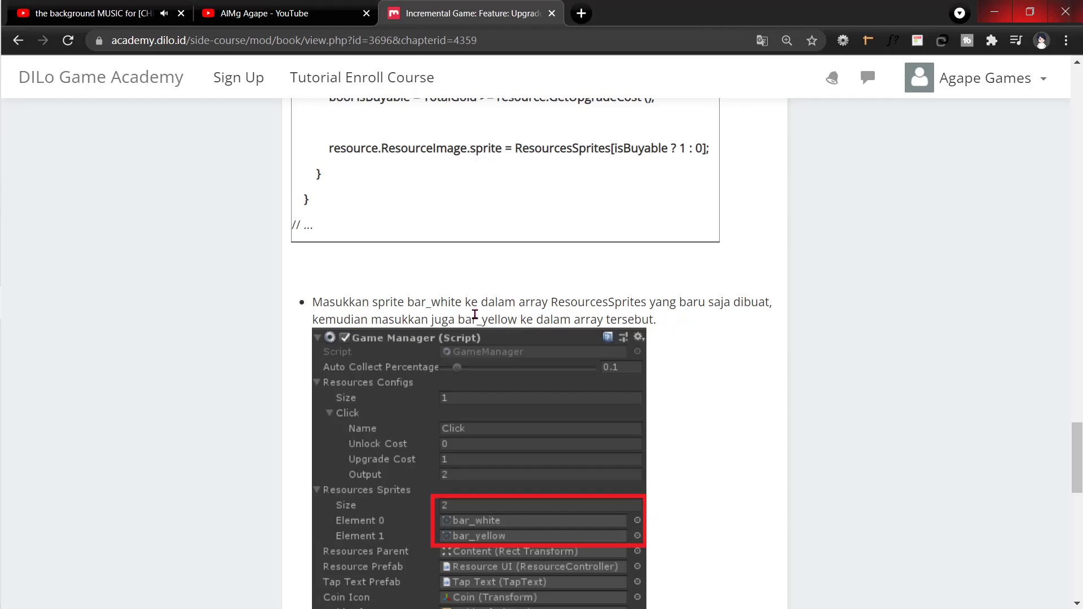
pyautogui.scroll(-3, 602, 346)
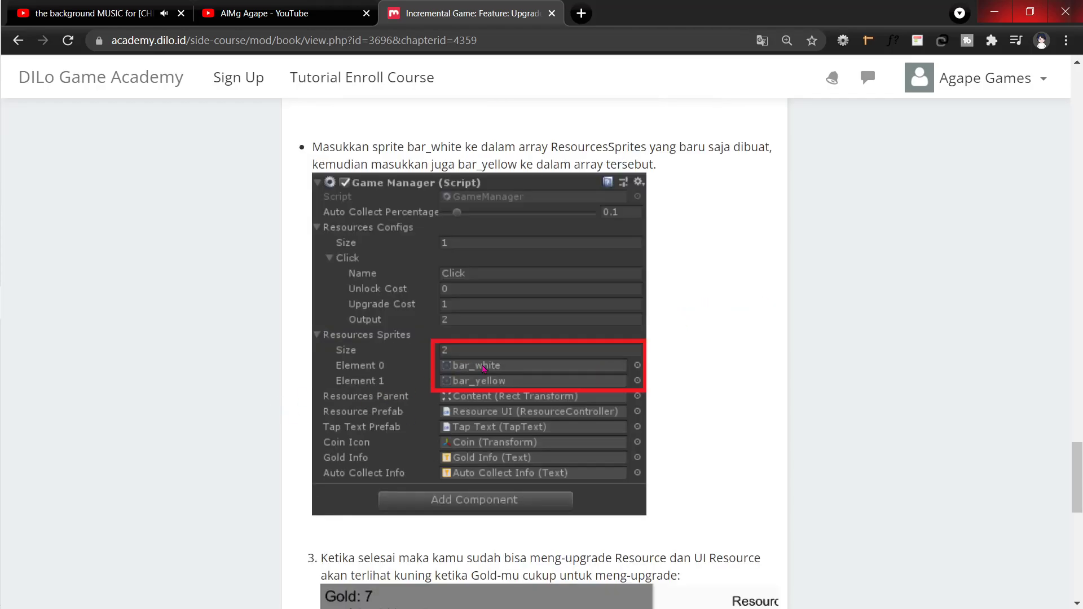
pyautogui.hotkey('alt', 'Tab')
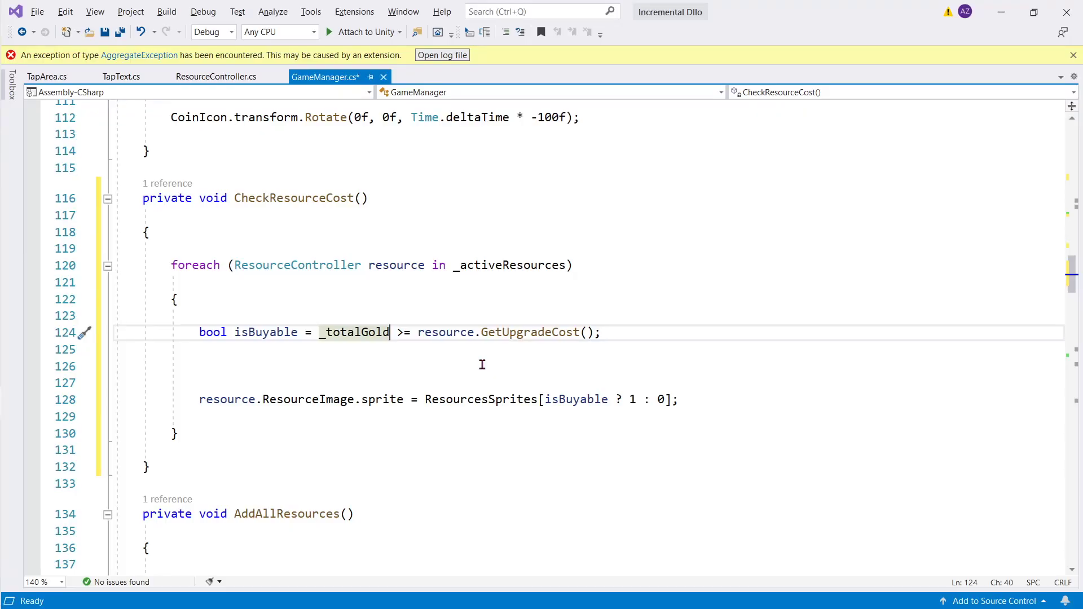
pyautogui.press('alt')
pyautogui.click(481, 373)
pyautogui.hotkey('alt', 'Tab')
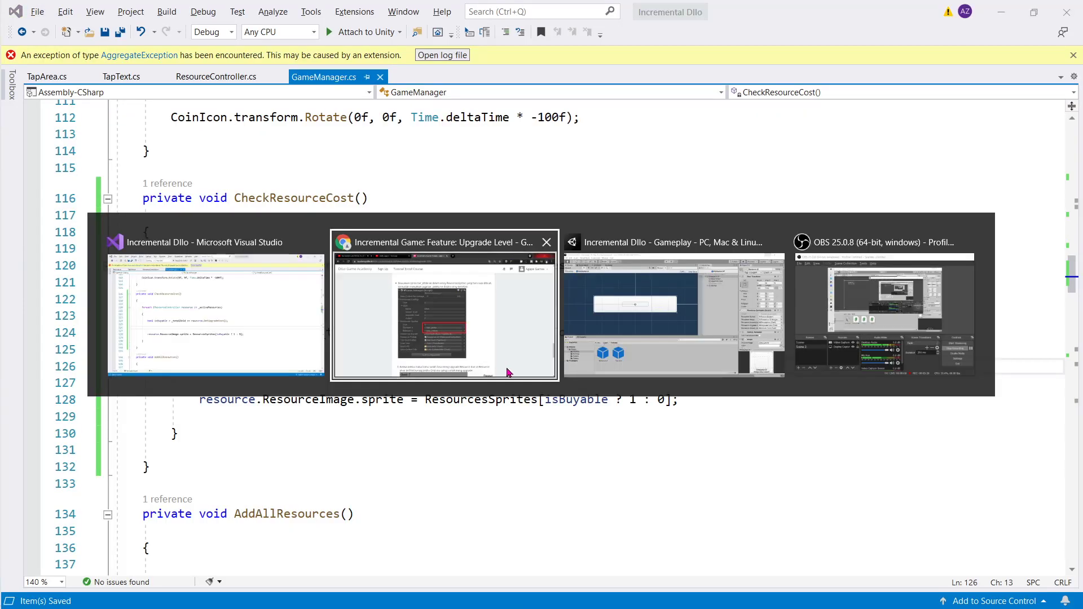
pyautogui.hotkey('alt', 'Tab')
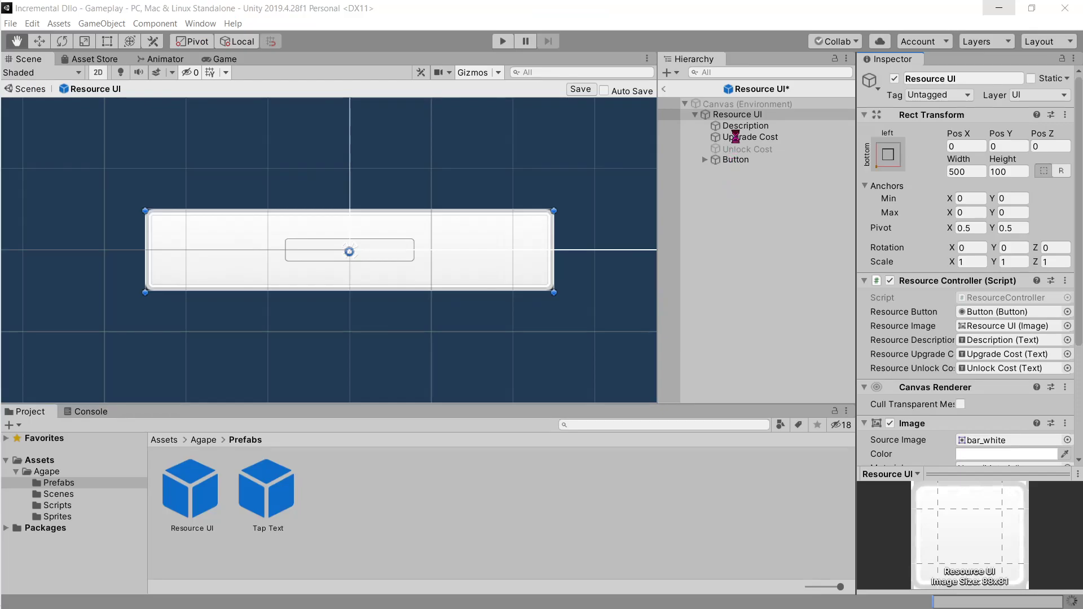
# Exit the Resource UI prefab, saving its changes, and select Game Manager
pyautogui.click(663, 92)
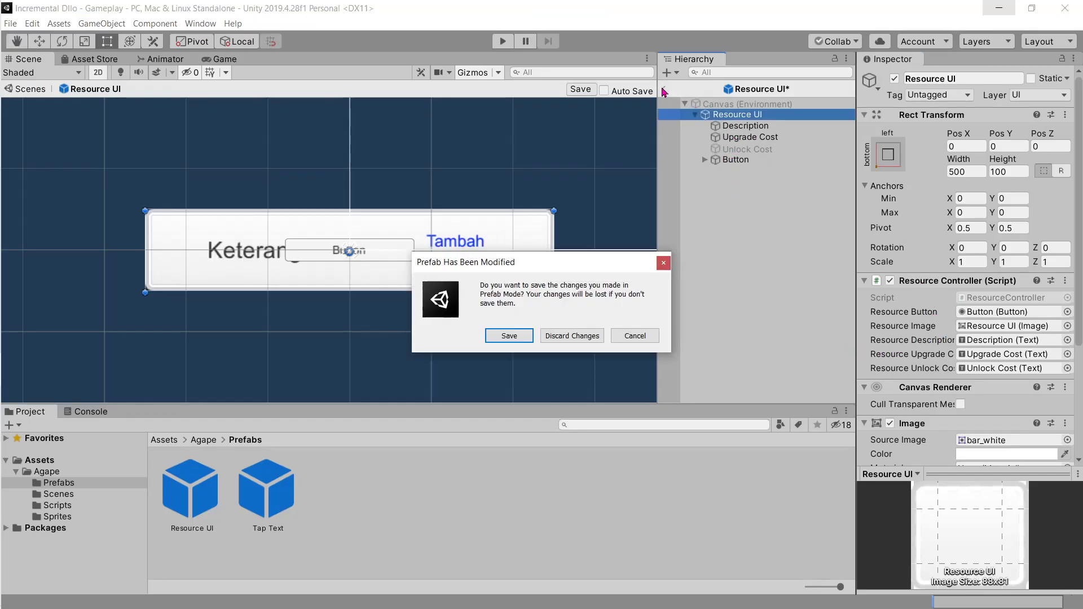
pyautogui.click(510, 336)
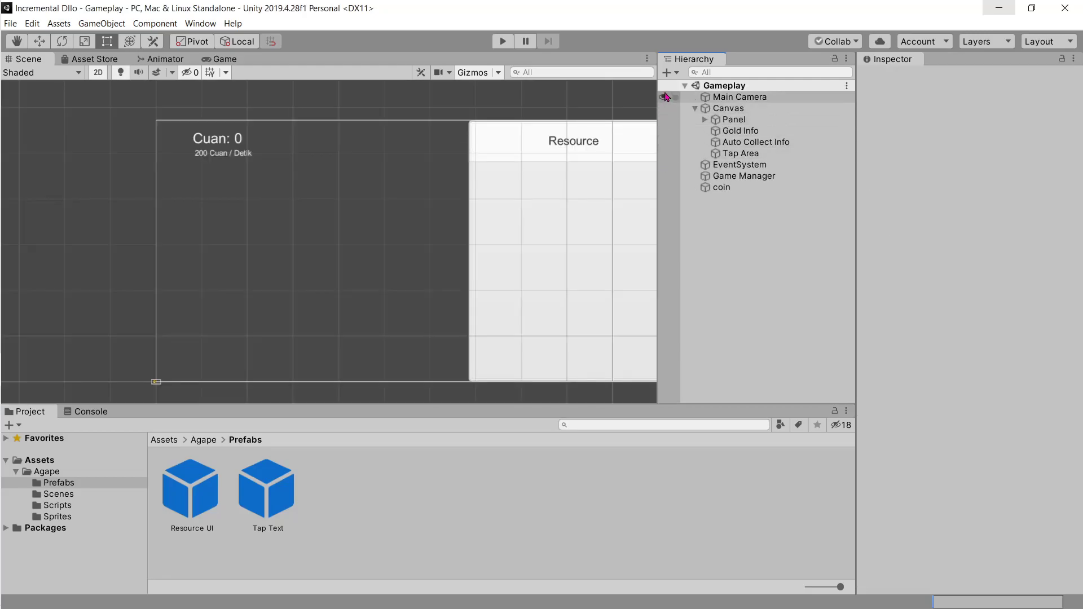
pyautogui.click(737, 153)
pyautogui.click(741, 177)
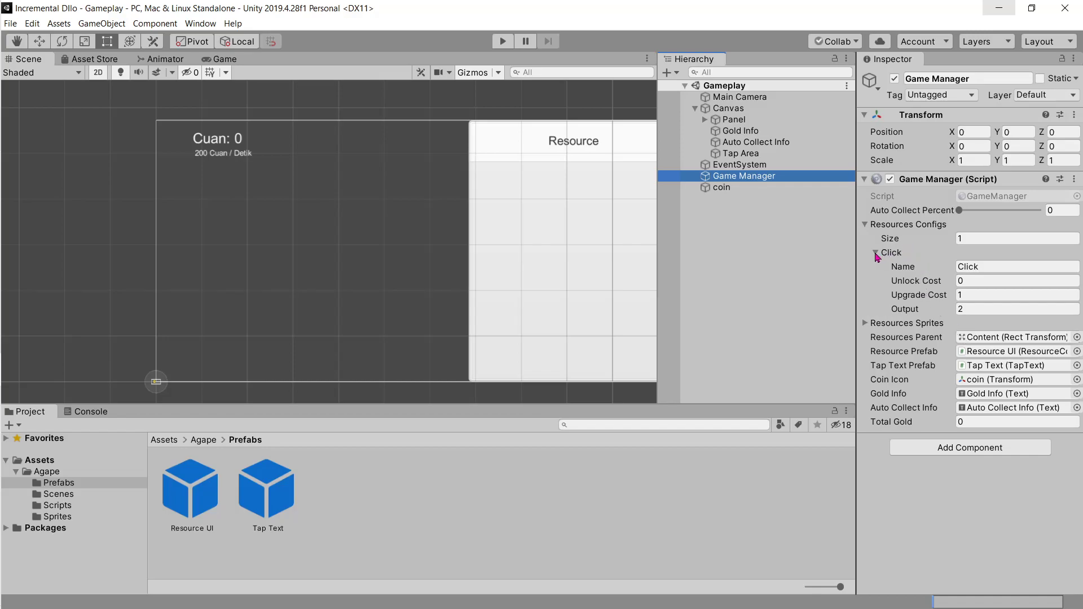
# Set Resources Sprites size to 2, with bar_white in Element 0 and bar_yellow in Element 1
pyautogui.click(866, 323)
pyautogui.click(981, 337)
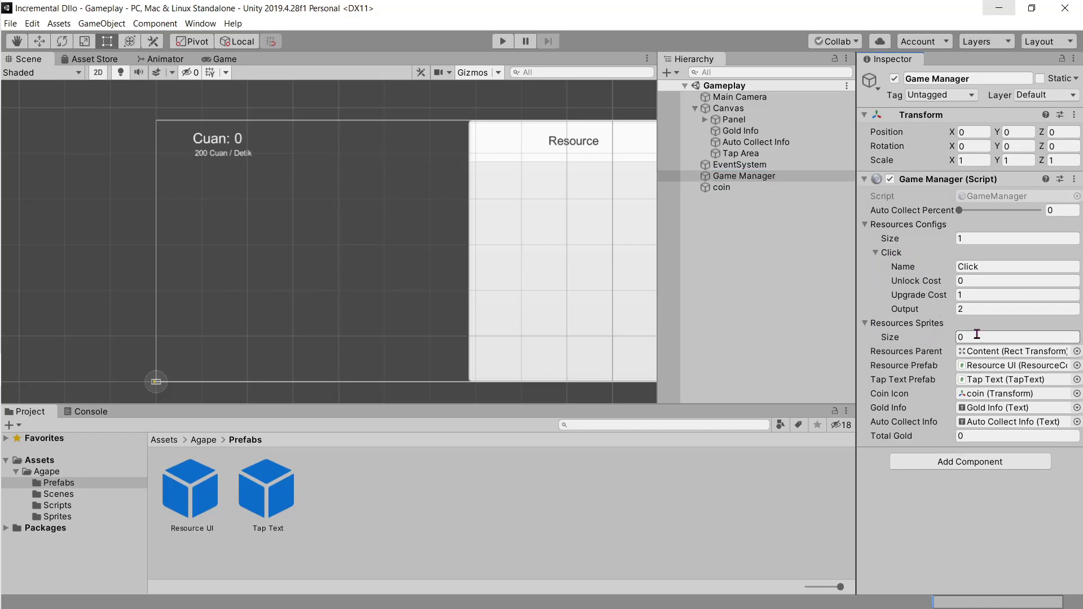
pyautogui.write('2')
pyautogui.press('Return')
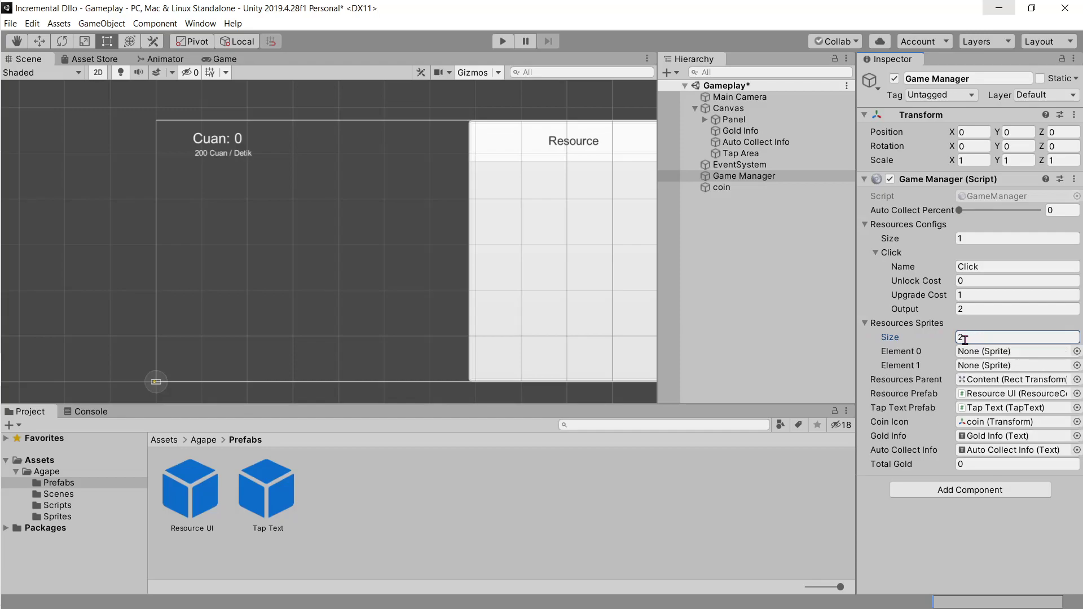
pyautogui.click(70, 507)
pyautogui.click(110, 519)
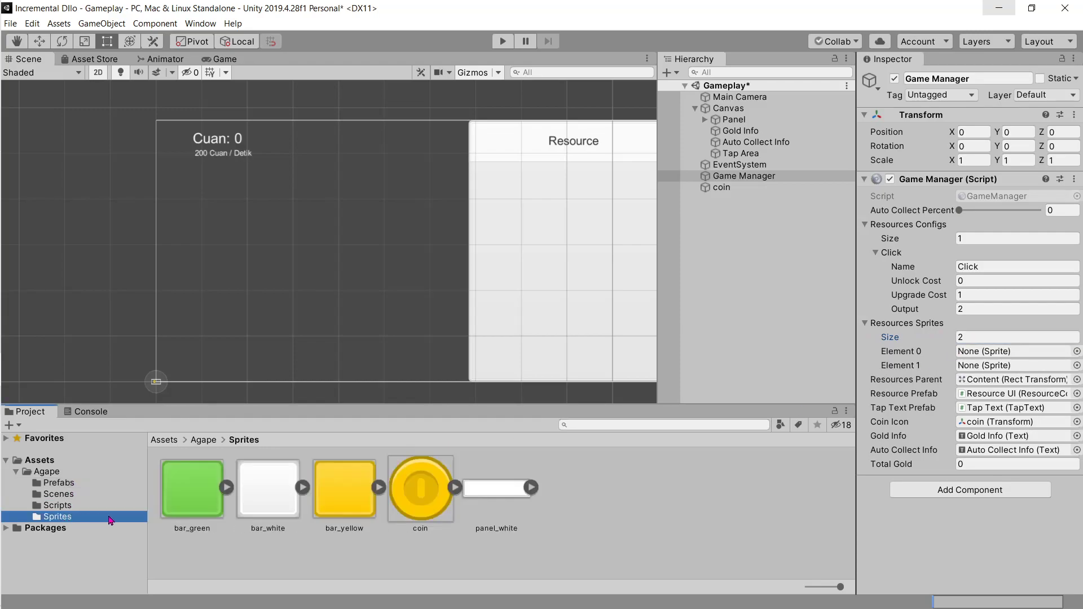
pyautogui.moveTo(256, 501); pyautogui.dragTo(1010, 352)
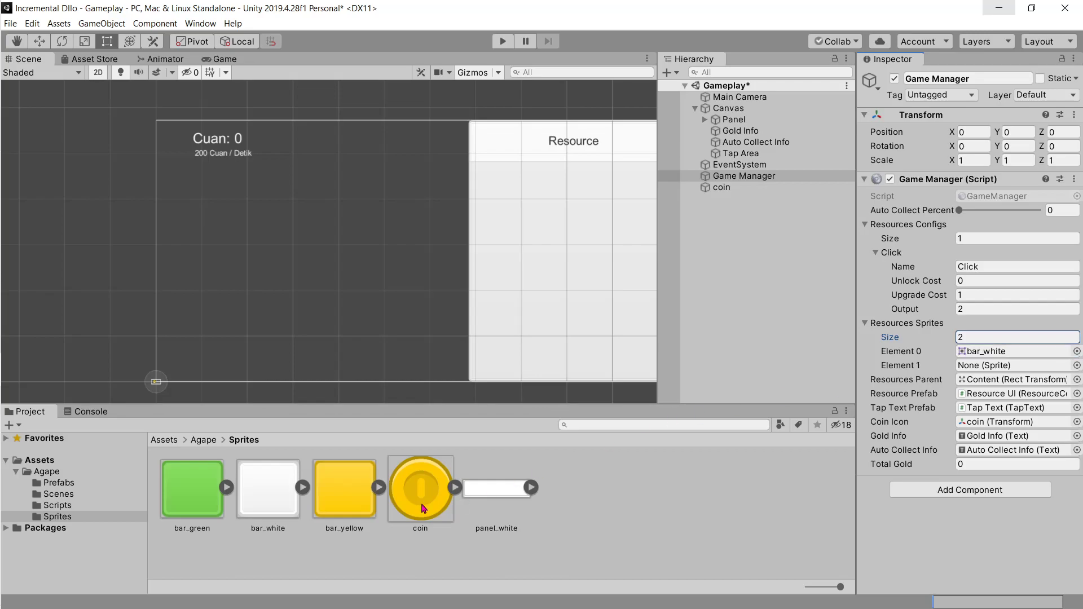
pyautogui.moveTo(347, 501); pyautogui.dragTo(1010, 365)
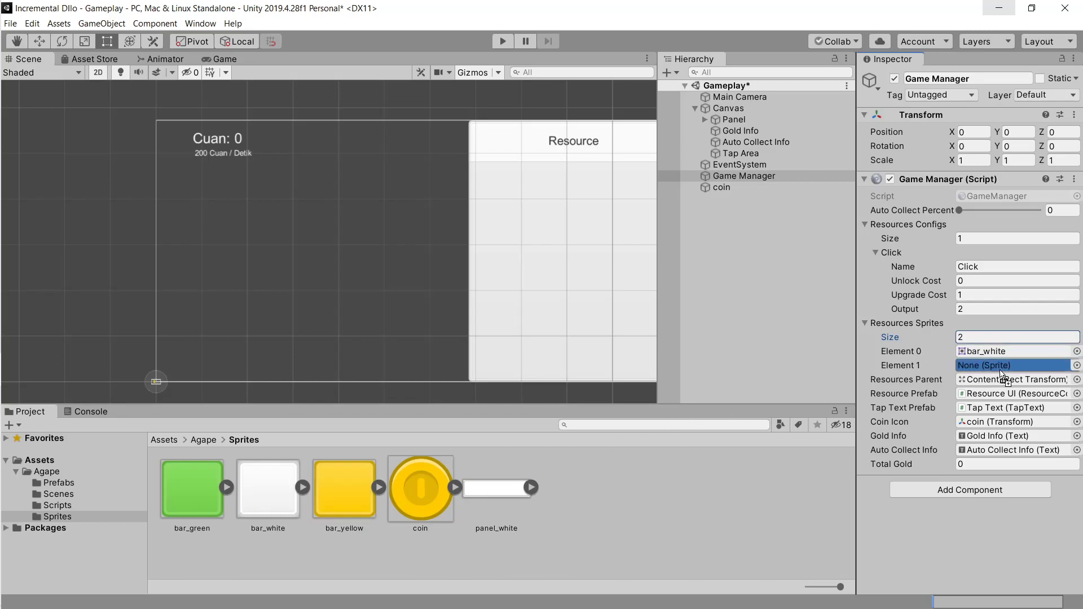
pyautogui.hotkey('alt', 'Tab')
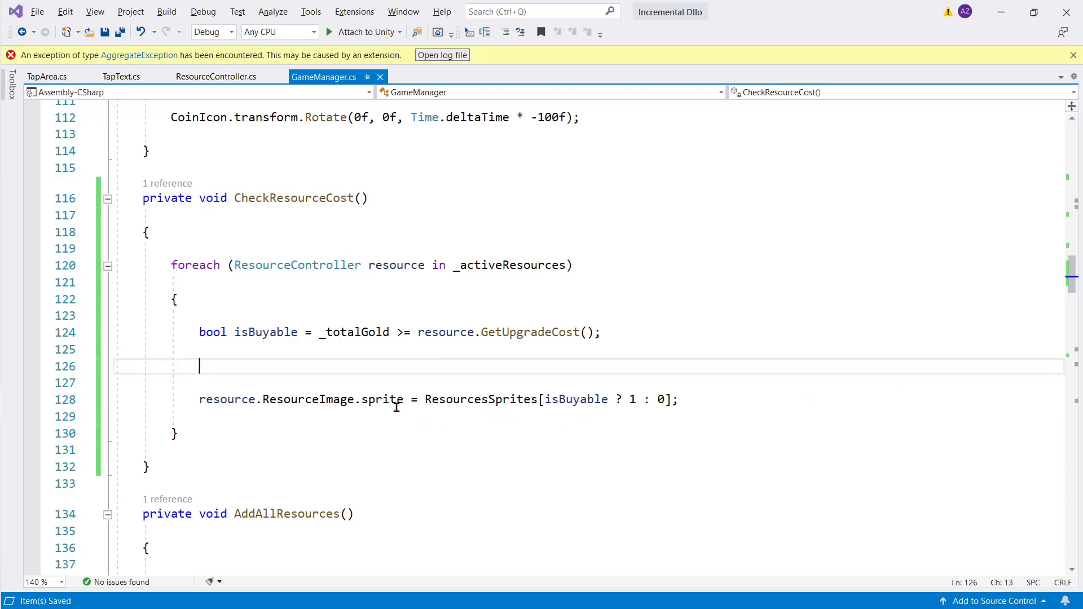
# Scroll the DILo tutorial to the yellow Click Lv. 1 button example, Upgrade Cost 1, and pan its image
pyautogui.scroll(-2, 396, 407)
pyautogui.scroll(-2, 395, 407)
pyautogui.moveTo(3, 355)
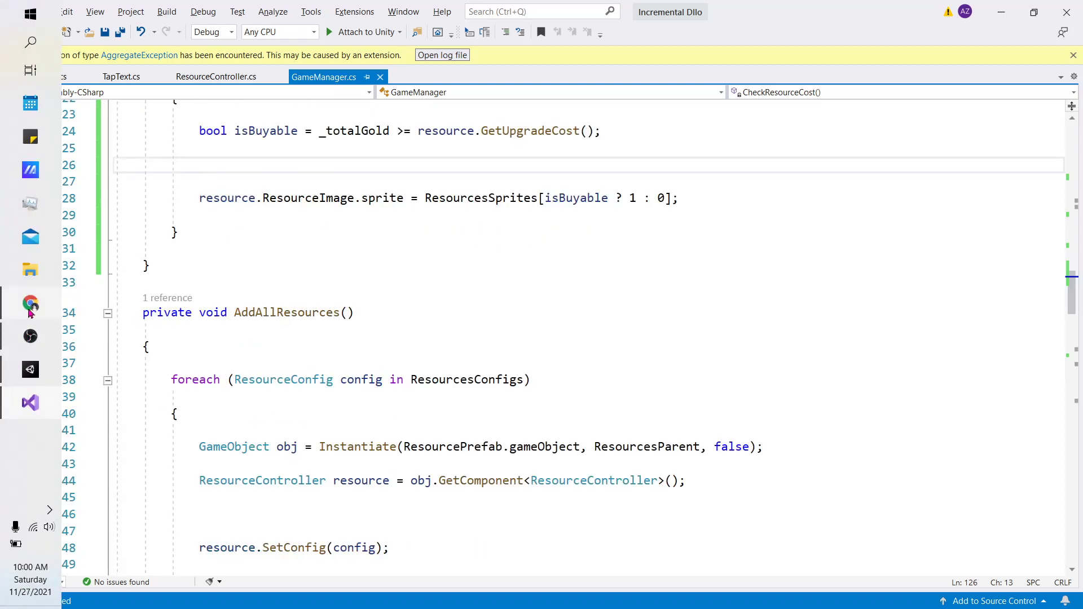
pyautogui.click(30, 305)
pyautogui.scroll(-3, 411, 309)
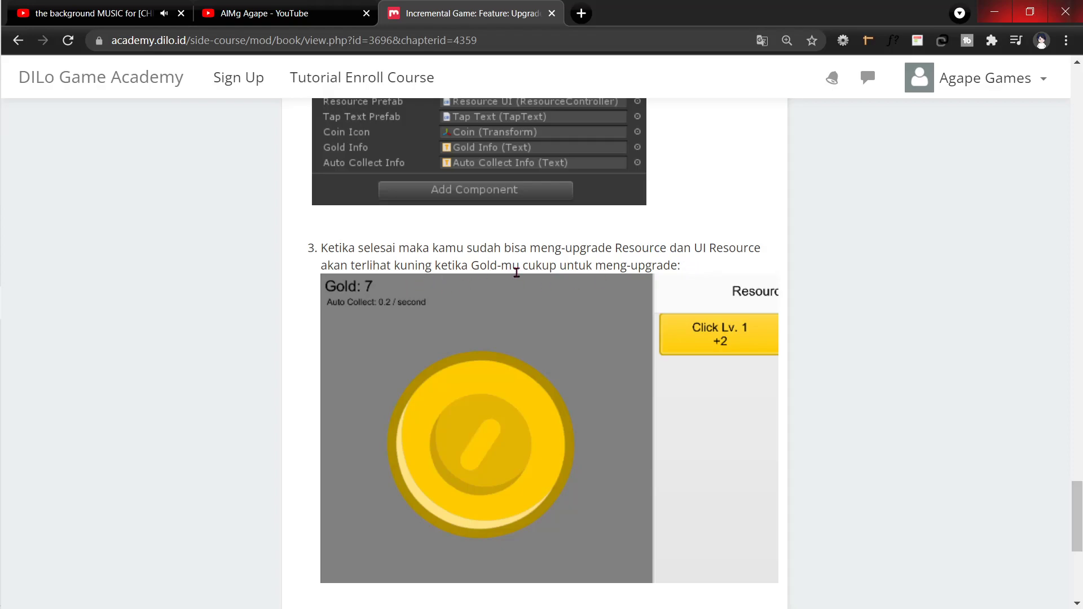
pyautogui.scroll(-3, 558, 291)
pyautogui.scroll(-4, 561, 289)
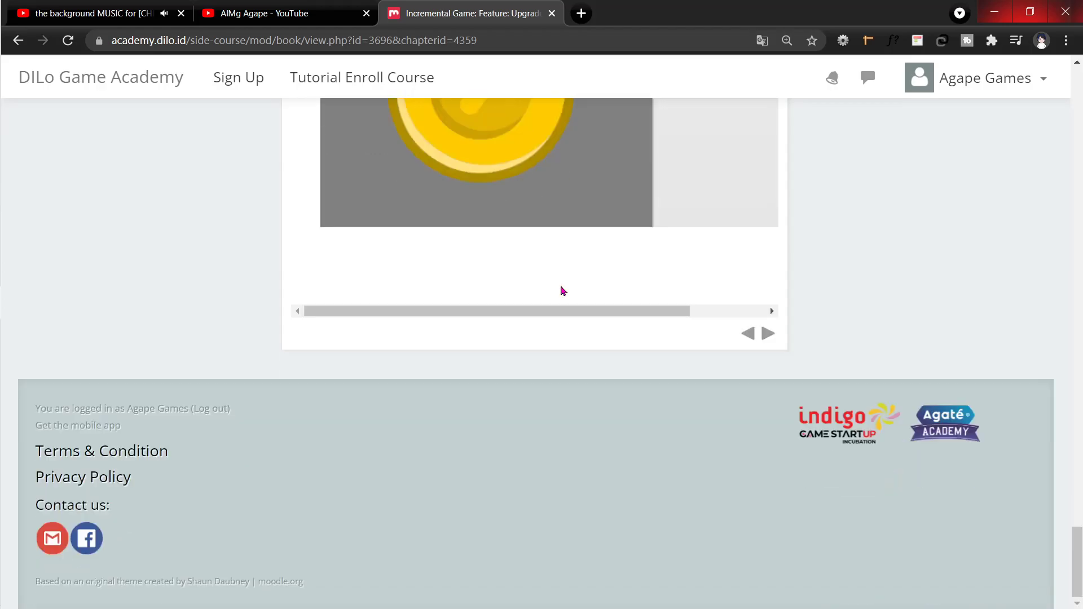
pyautogui.scroll(3, 561, 290)
pyautogui.scroll(-3, 572, 326)
pyautogui.moveTo(581, 311); pyautogui.dragTo(515, 317)
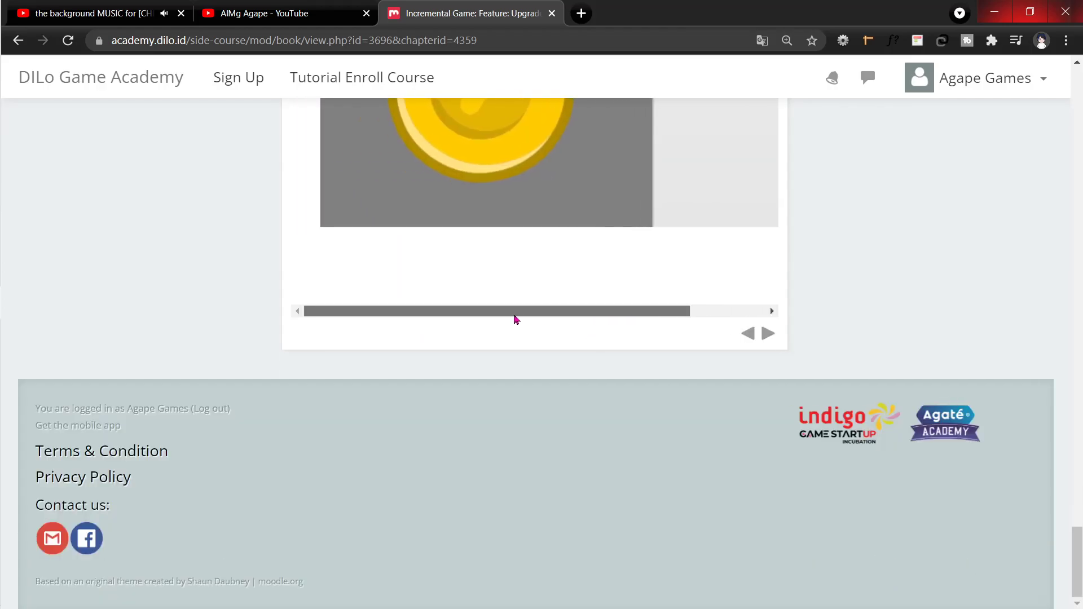
pyautogui.scroll(6, 627, 295)
pyautogui.scroll(-3, 603, 565)
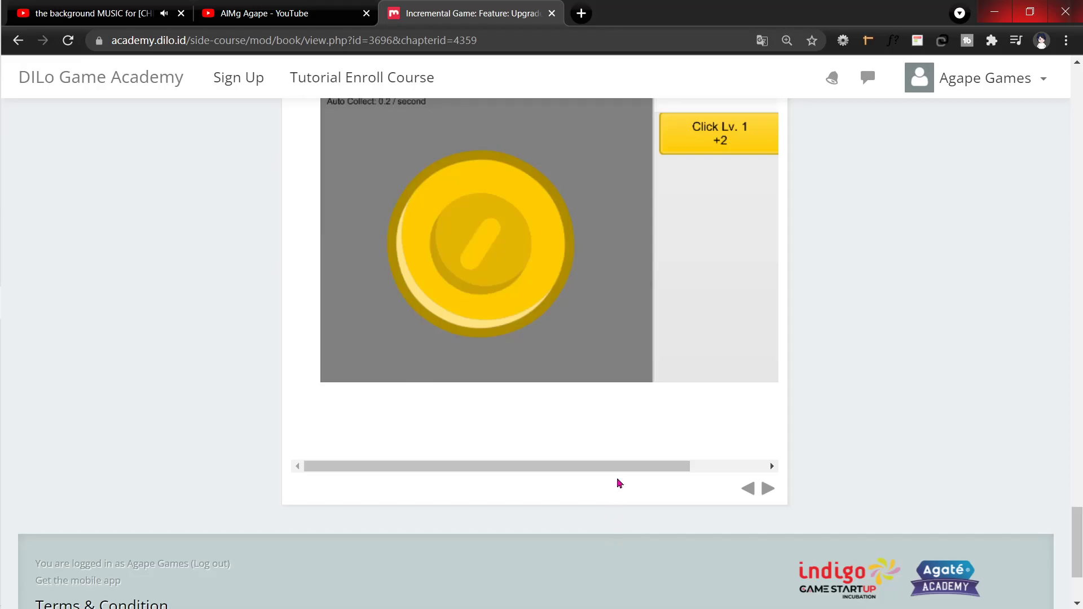
pyautogui.moveTo(623, 466); pyautogui.dragTo(733, 472)
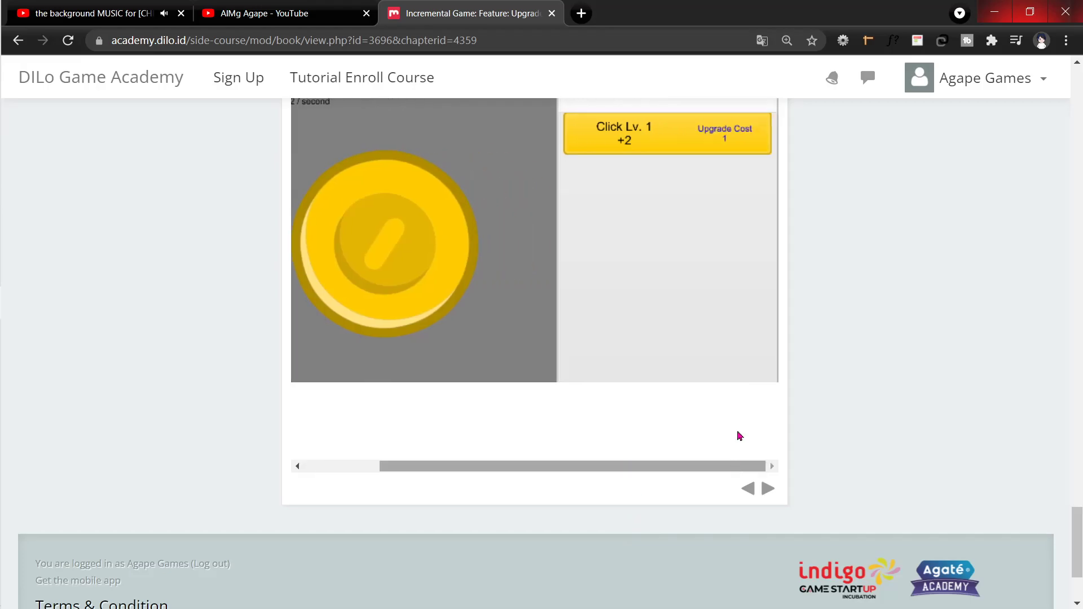
pyautogui.scroll(3, 707, 247)
# Open the Resource UI prefab from Prefabs and inspect its Button and Upgrade Cost text objects
pyautogui.moveTo(2, 344)
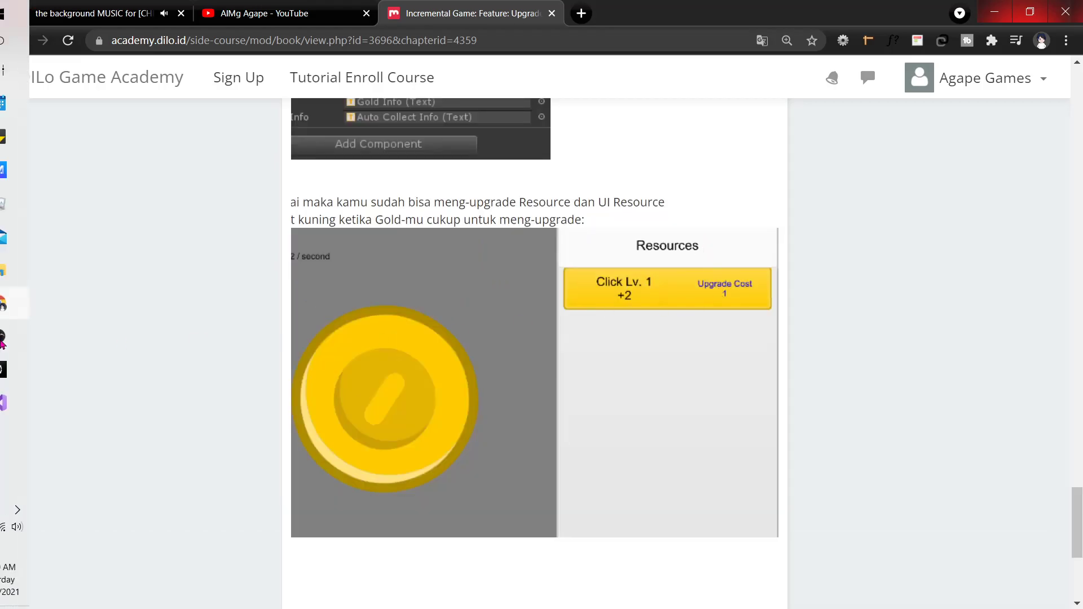
pyautogui.click(31, 368)
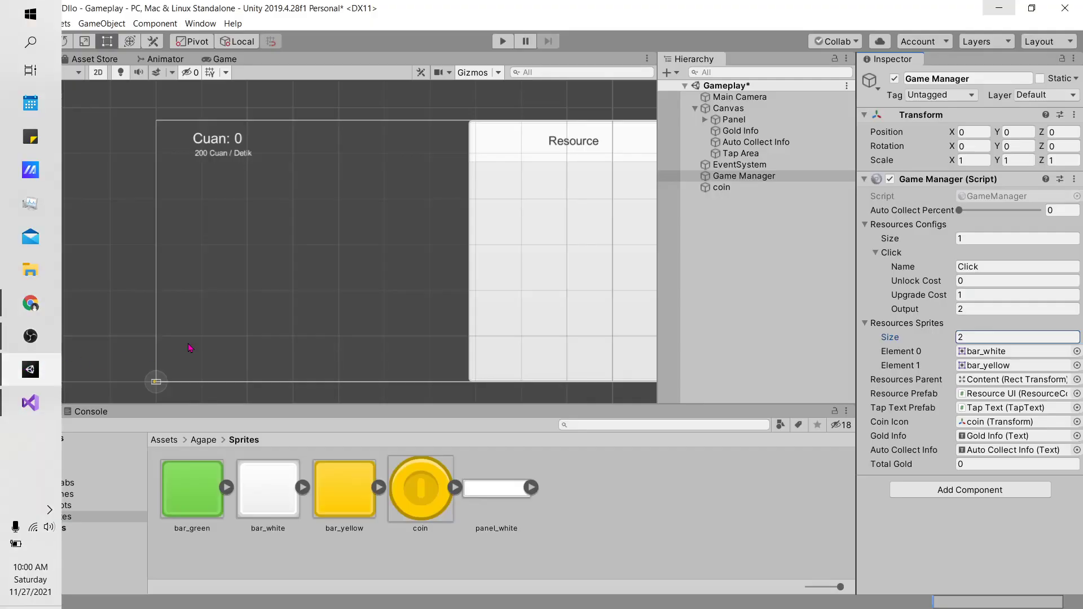
pyautogui.click(88, 495)
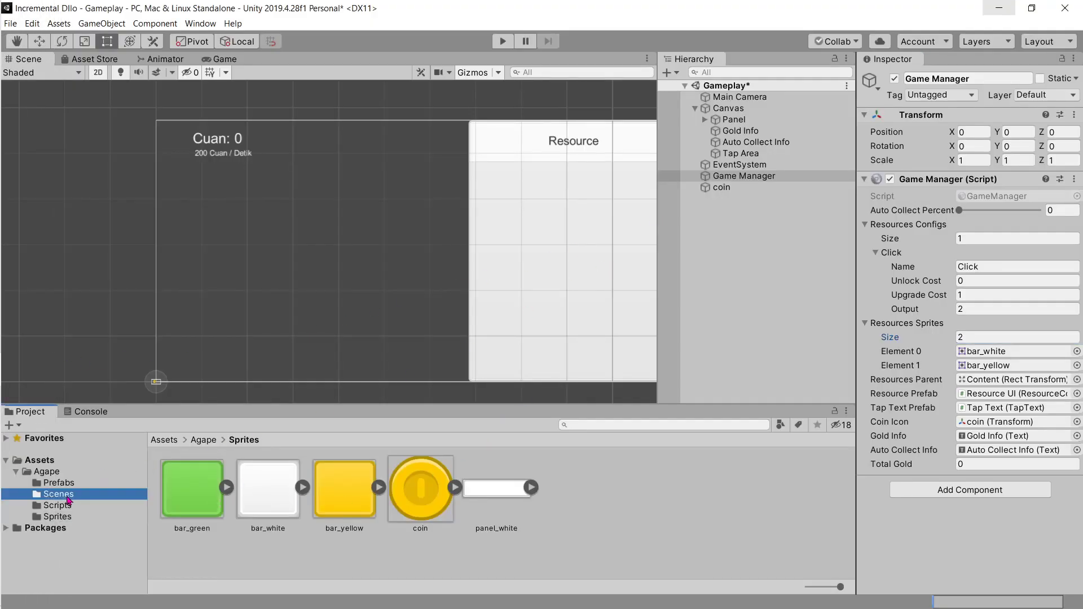
pyautogui.click(91, 484)
pyautogui.click(199, 489)
pyautogui.doubleClick(199, 488)
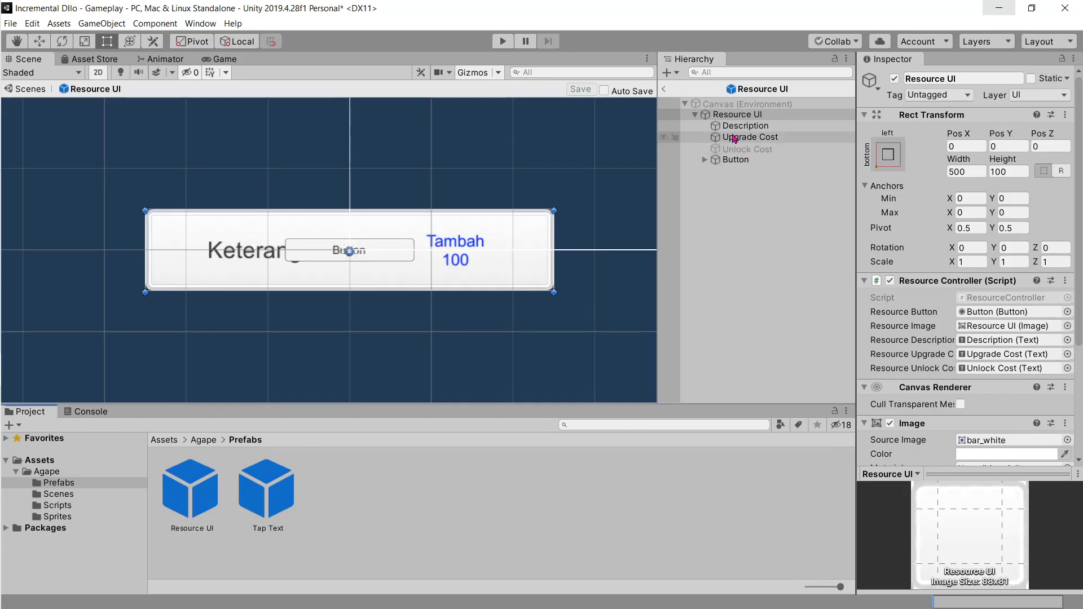
pyautogui.click(736, 159)
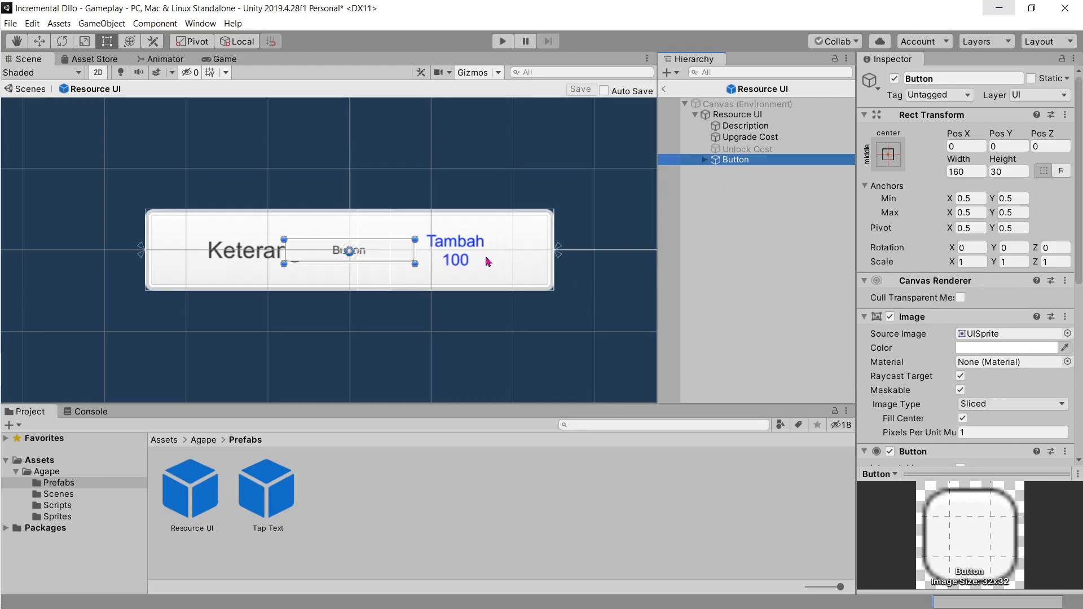
pyautogui.click(747, 141)
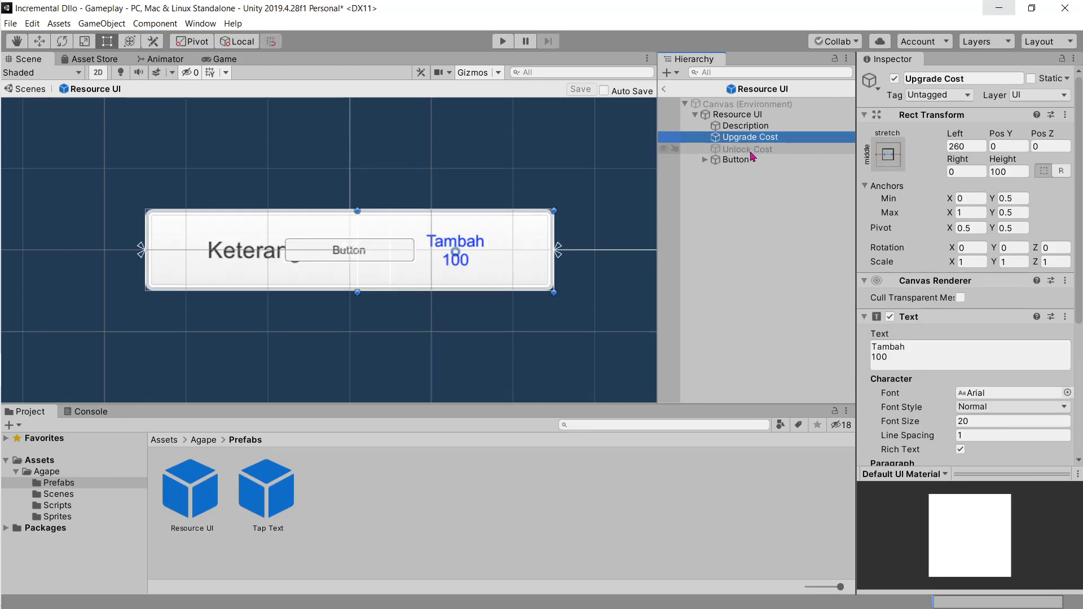
pyautogui.hotkey('alt', 'Tab')
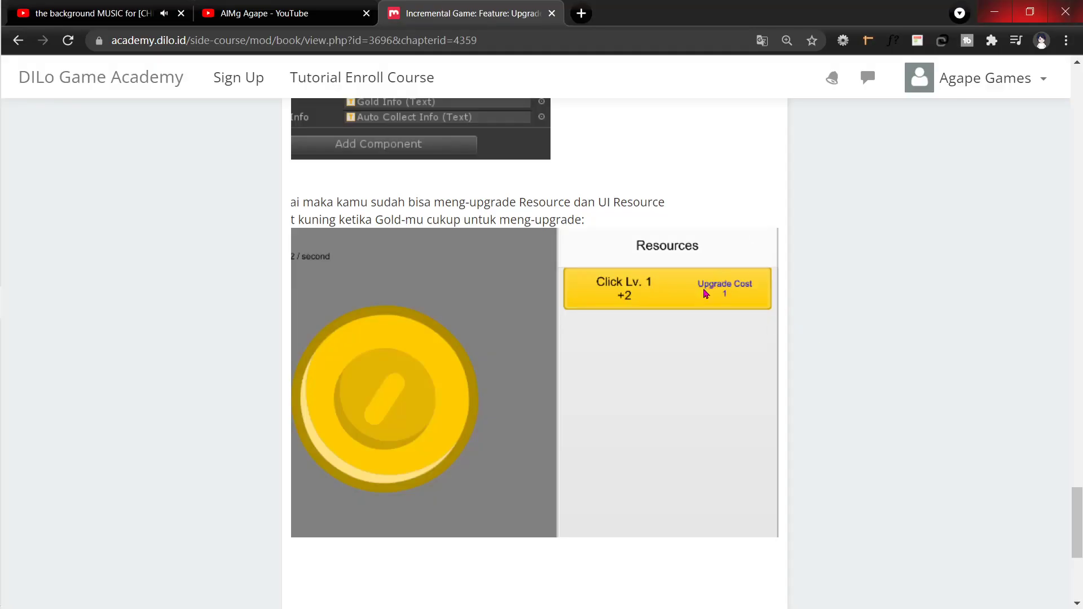
pyautogui.hotkey('alt', 'Tab')
# Apply the stretch-stretch anchor preset so the Button fills the whole resource panel
pyautogui.click(737, 159)
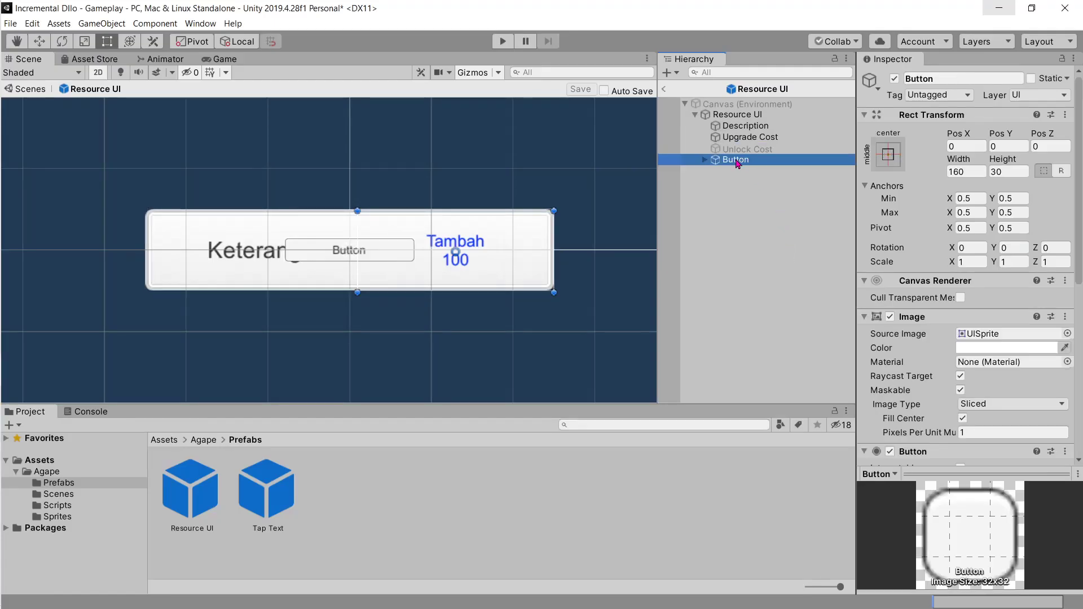
pyautogui.click(890, 160)
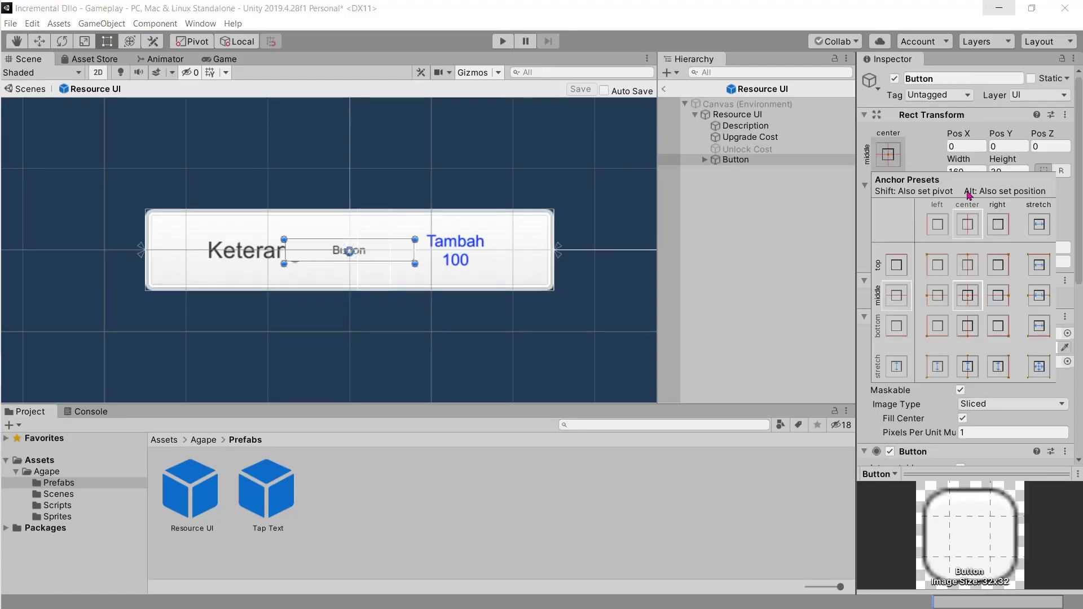
pyautogui.keyDown('alt'); pyautogui.keyDown('shift'); pyautogui.click(1039, 369); pyautogui.keyUp('shift'); pyautogui.keyUp('alt')
pyautogui.press('t')
# Delete the Button's Text child label
pyautogui.click(733, 159)
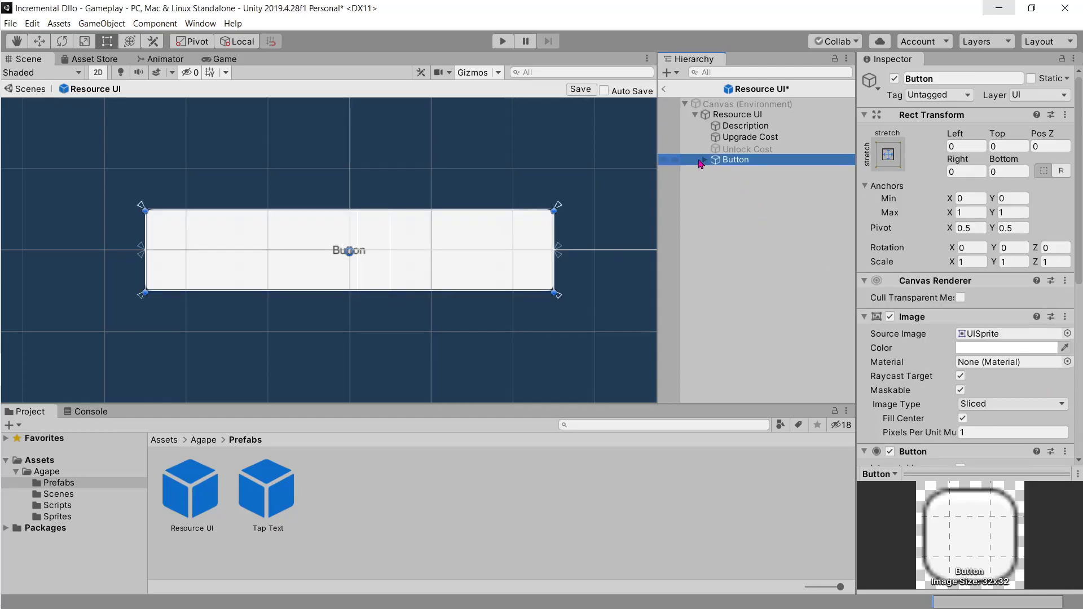
pyautogui.click(705, 160)
pyautogui.click(742, 170)
pyautogui.press('Delete')
# Set the Button image colour's alpha to 0, making it fully transparent
pyautogui.click(735, 160)
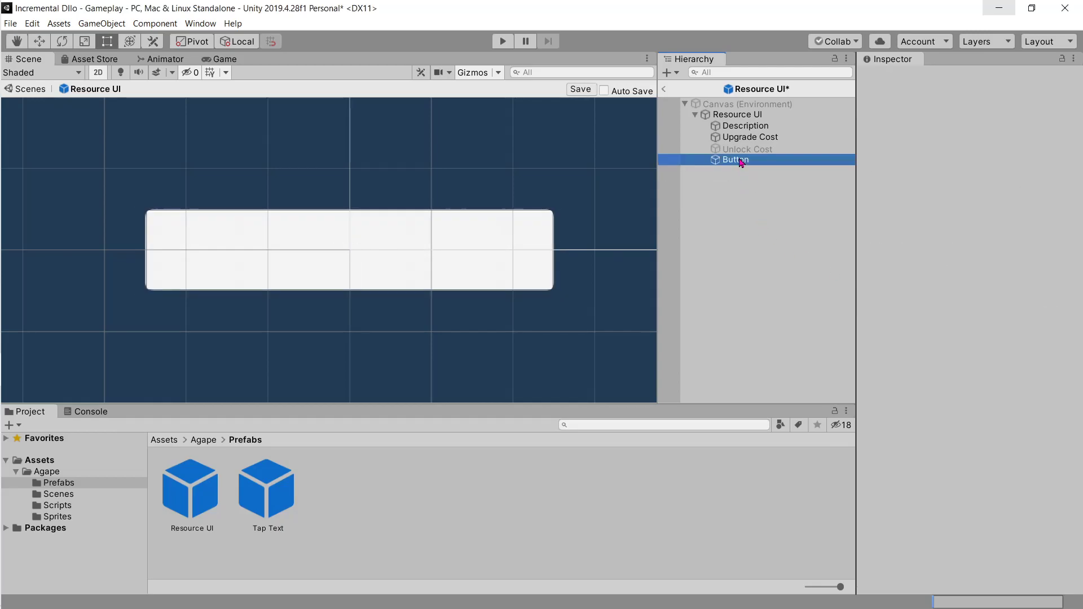
pyautogui.click(1005, 347)
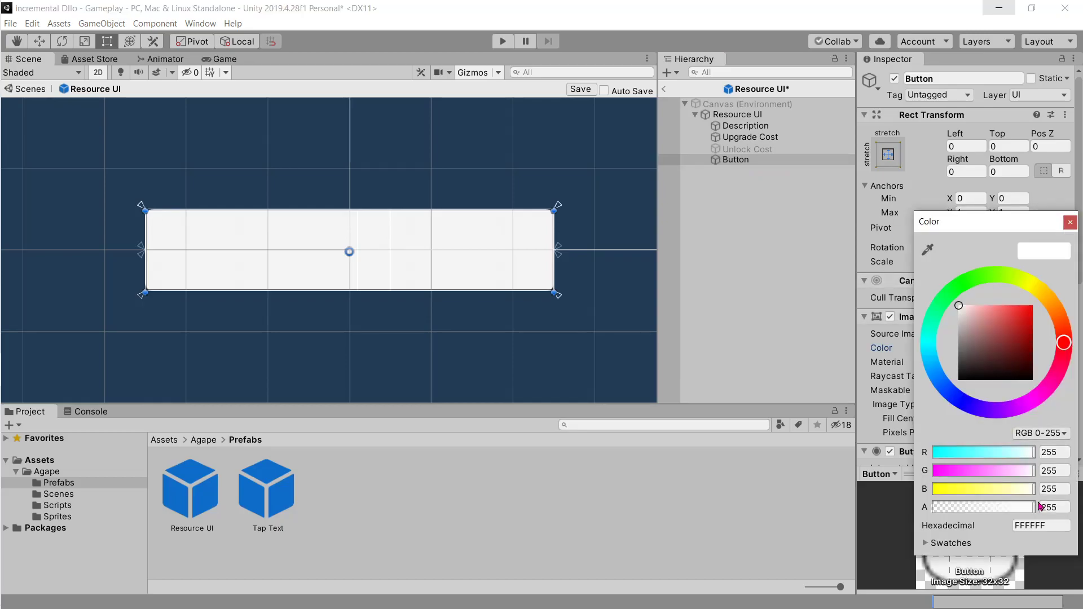
pyautogui.click(1041, 507)
pyautogui.moveTo(978, 504); pyautogui.dragTo(867, 500)
pyautogui.click(1069, 223)
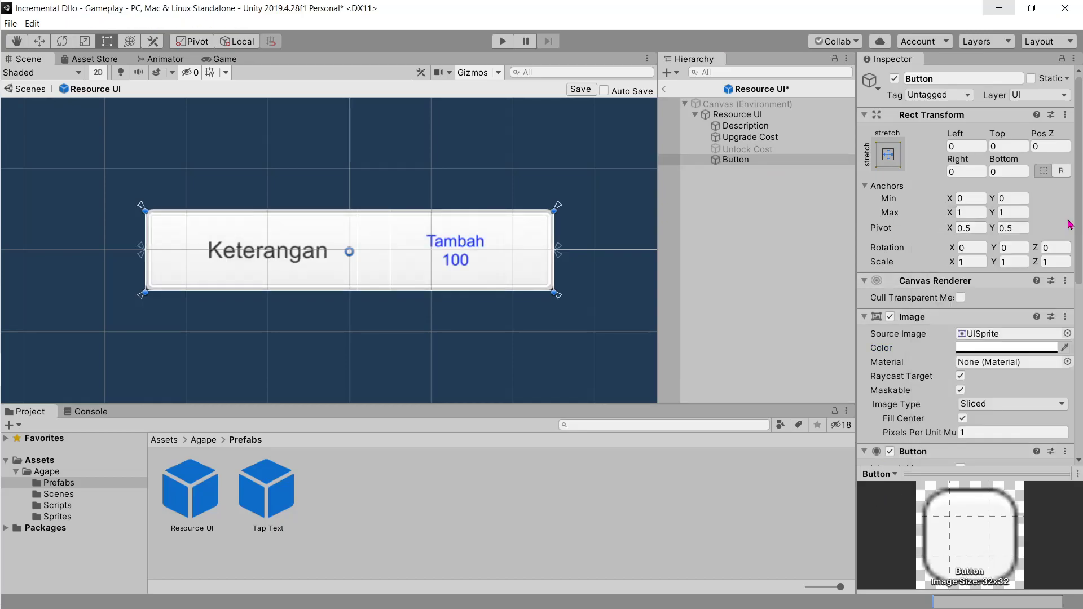
# Leave prefab mode, recentre the Gameplay scene and select Game Manager
pyautogui.click(664, 88)
pyautogui.moveTo(506, 251); pyautogui.dragTo(461, 244, button='middle')
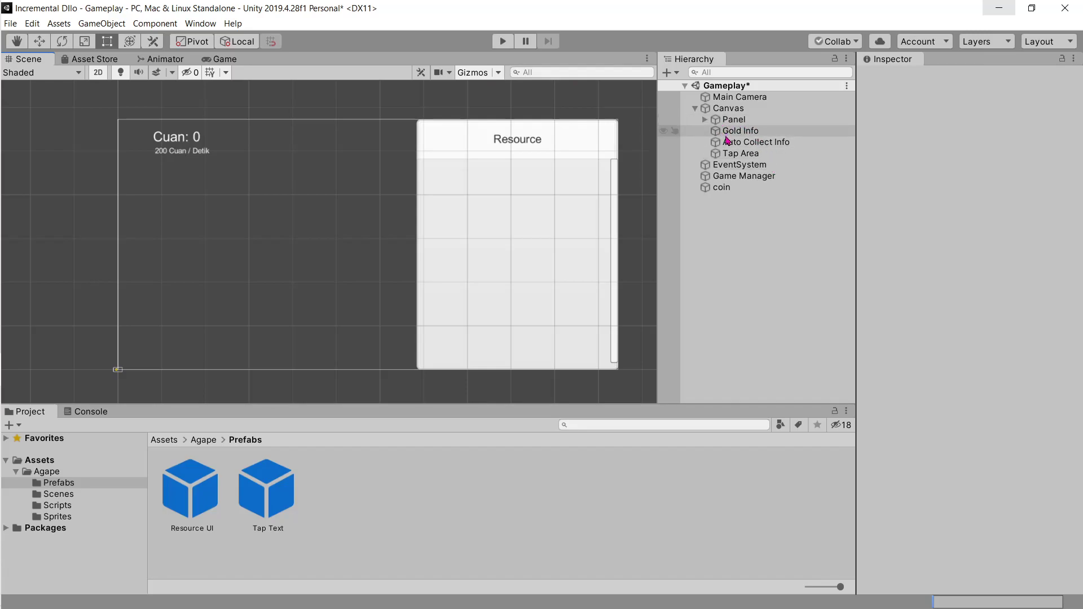
pyautogui.click(740, 179)
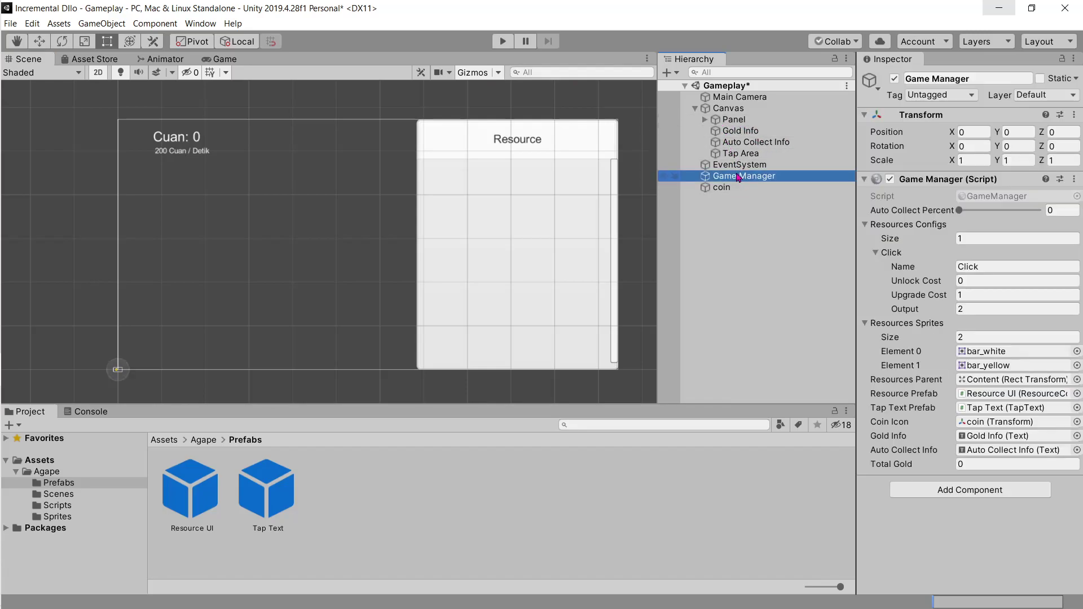
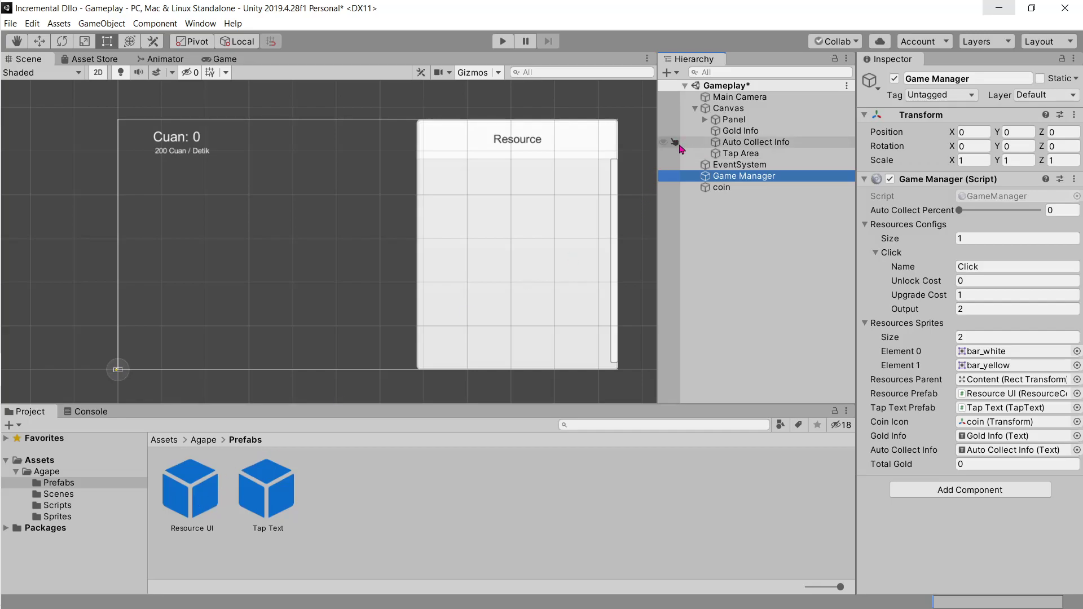
# Expand Panel, Scroll View and Viewport, then place a Resource UI prefab instance under Content
pyautogui.click(705, 119)
pyautogui.click(715, 143)
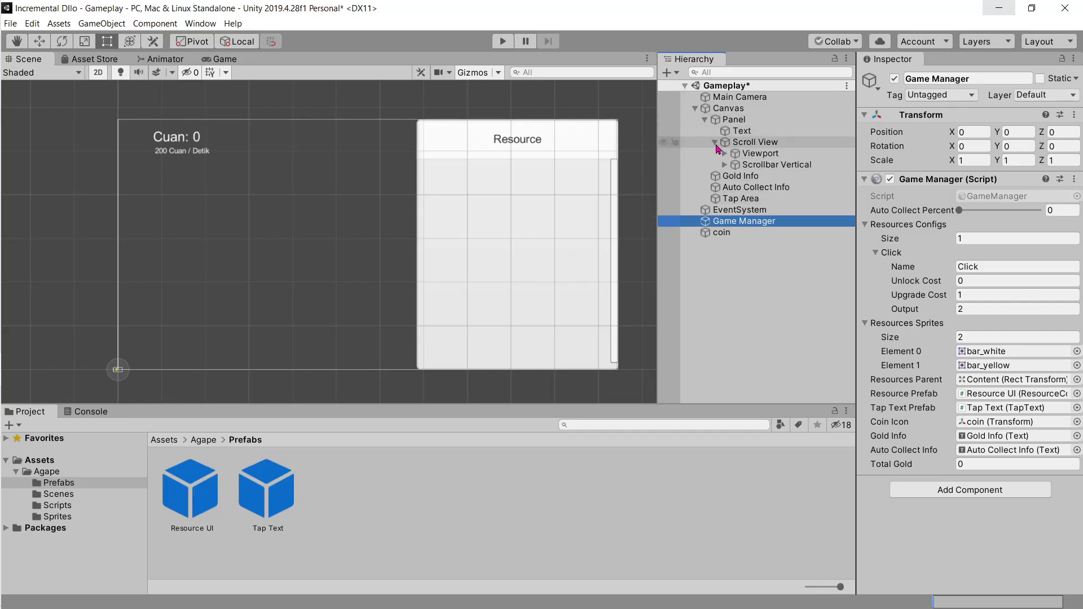
pyautogui.click(725, 154)
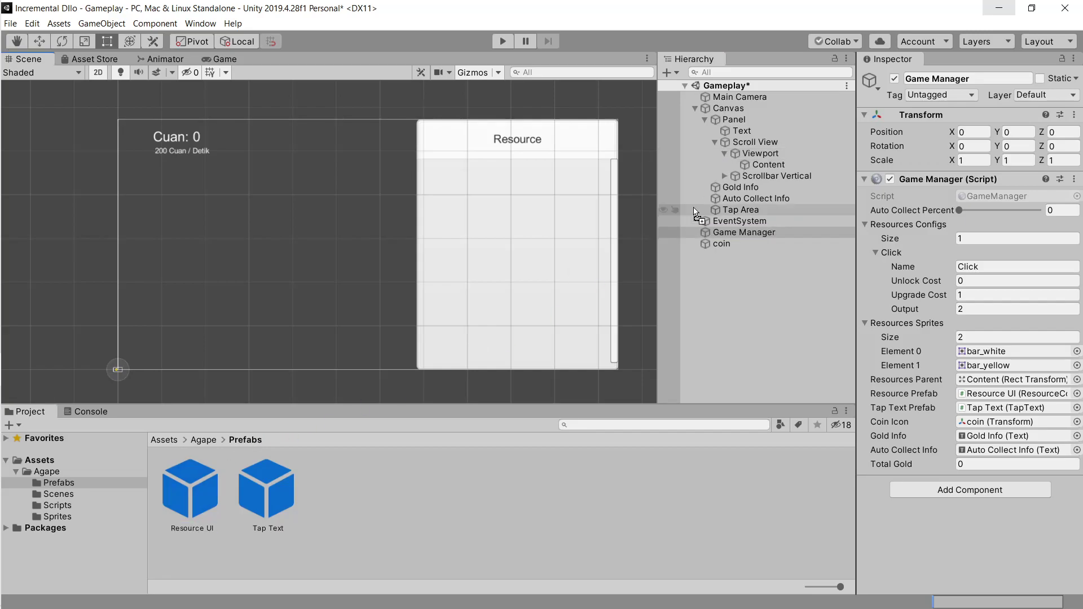
pyautogui.moveTo(220, 474); pyautogui.dragTo(768, 164)
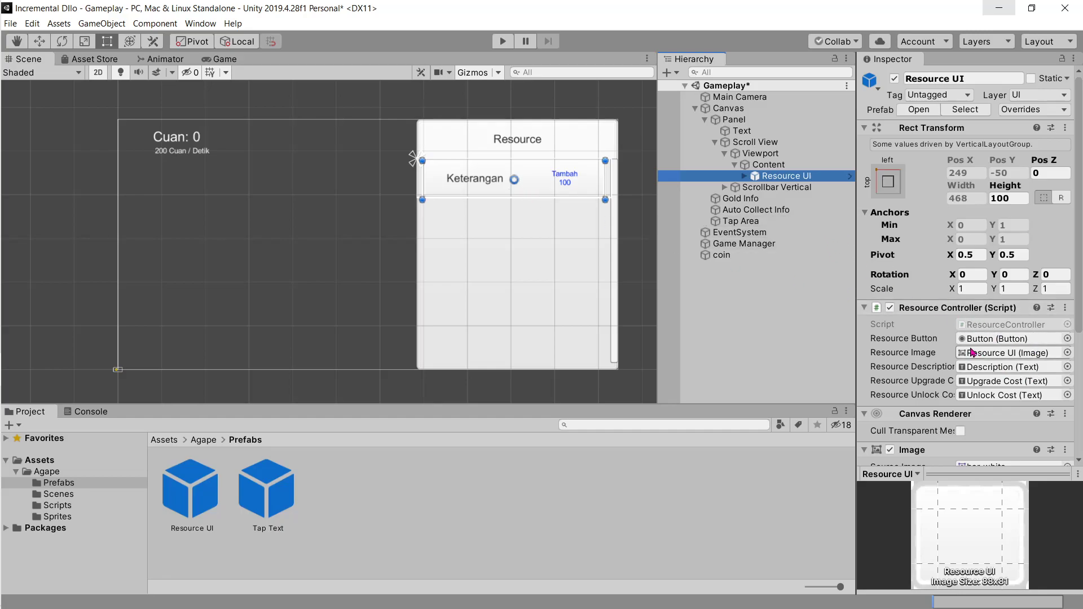
# Set Game Manager's Click upgrade cost to 10 and delete the placed Resource UI instance
pyautogui.scroll(-5, 973, 352)
pyautogui.click(744, 243)
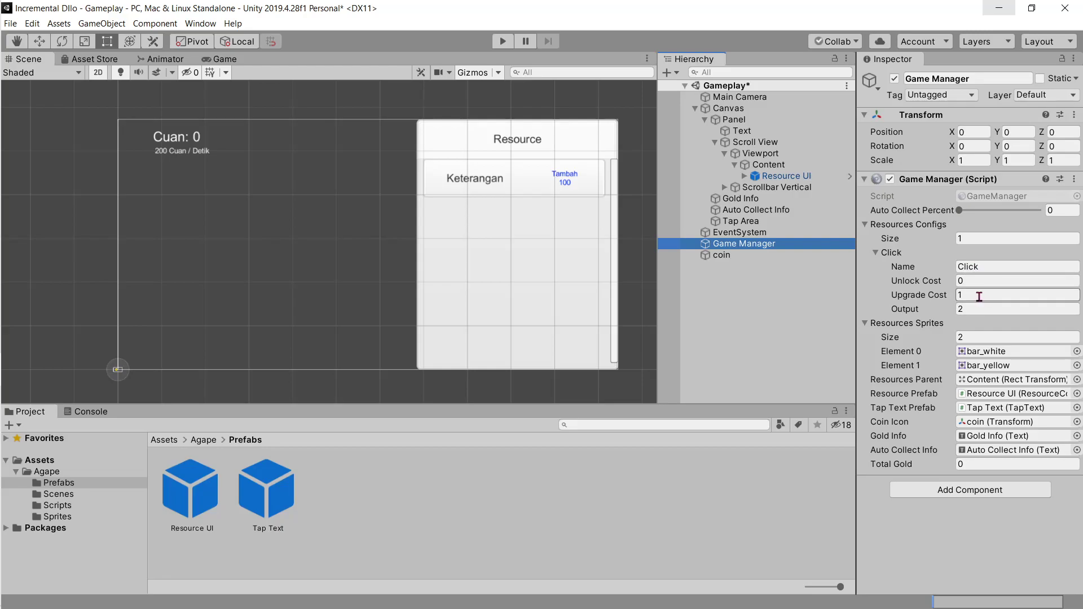
pyautogui.click(979, 297)
pyautogui.write('0')
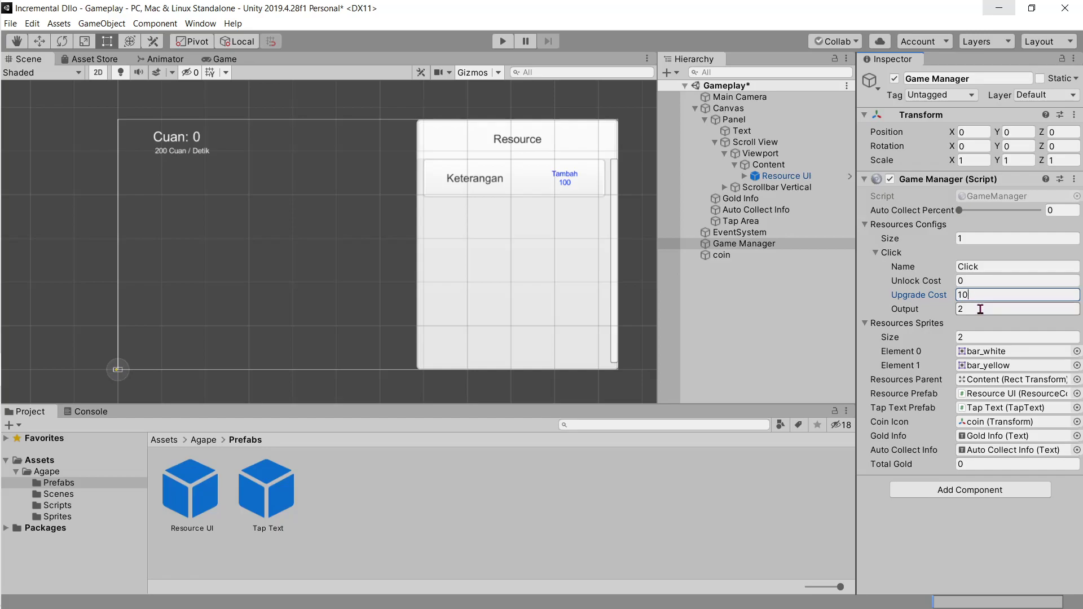
pyautogui.click(980, 309)
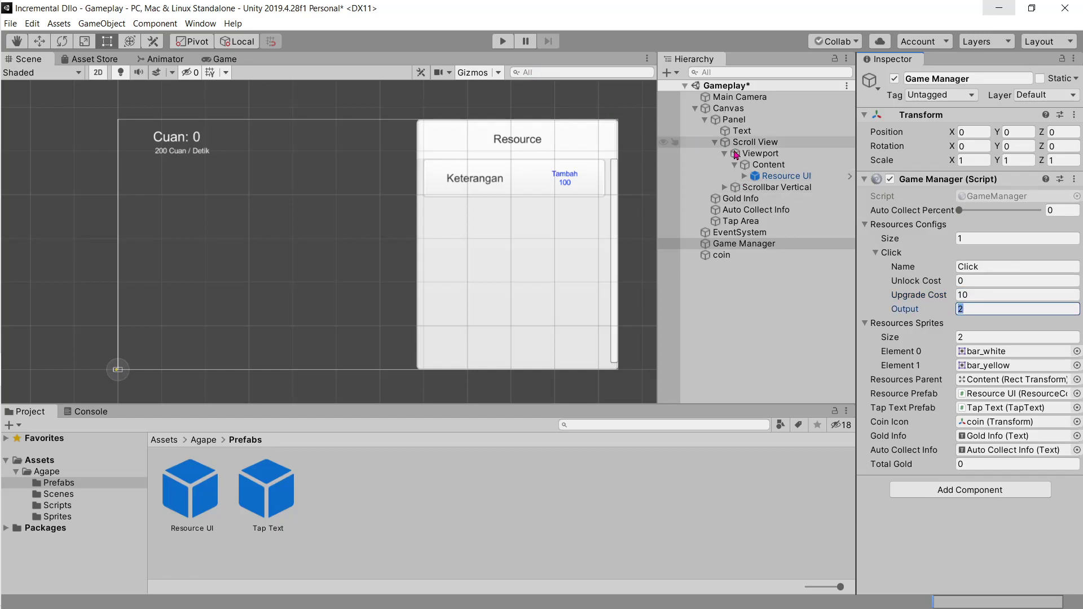
pyautogui.click(756, 177)
pyautogui.press('Delete')
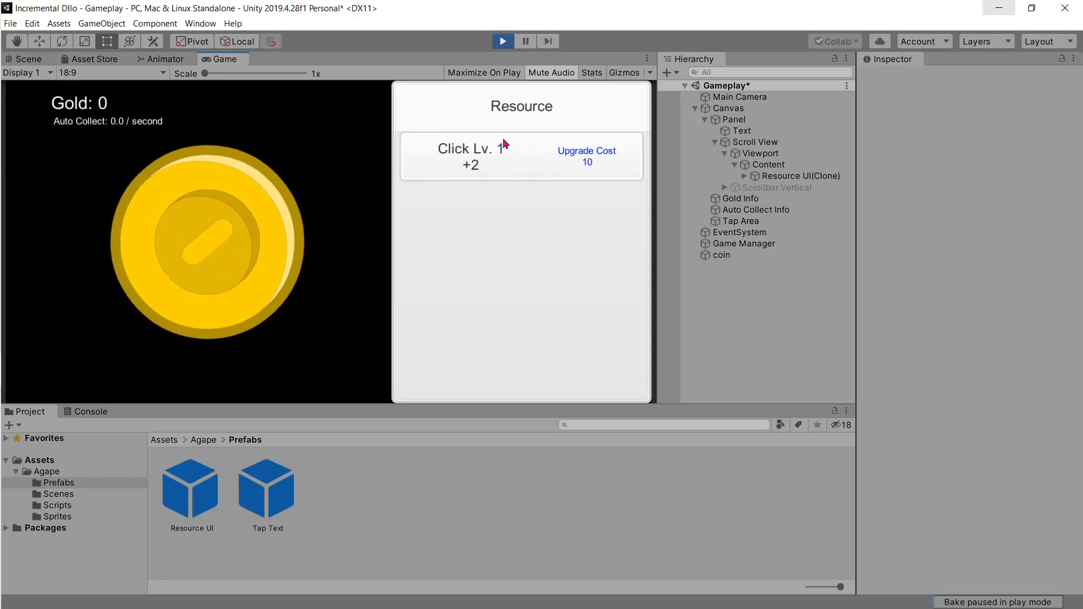
# Inspect the spawned Resource UI clone and its Button, comparing the Scene and Game views
pyautogui.click(801, 176)
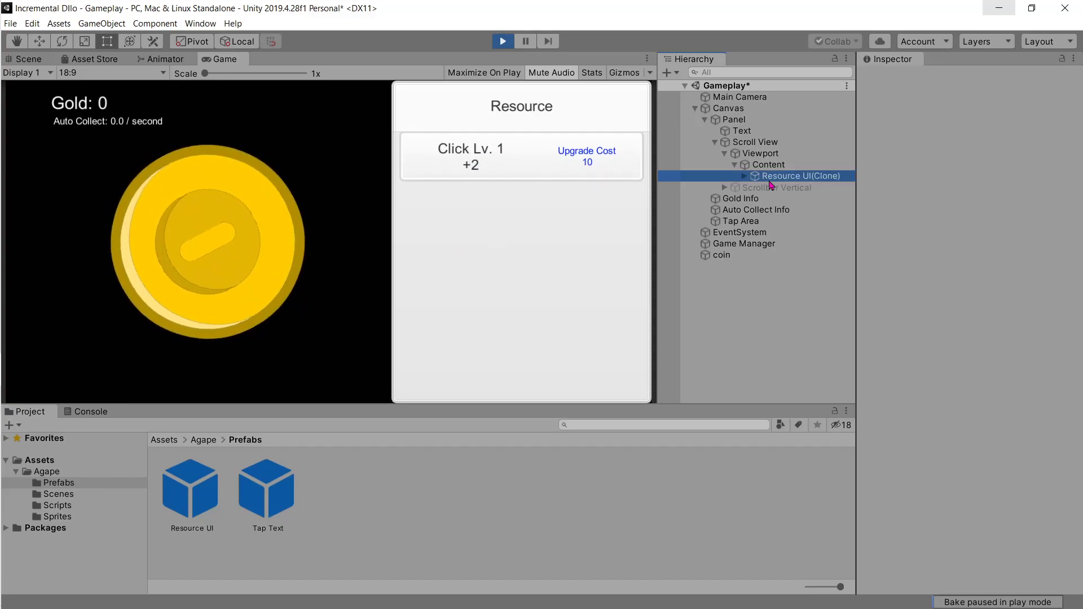
pyautogui.click(745, 175)
pyautogui.click(785, 220)
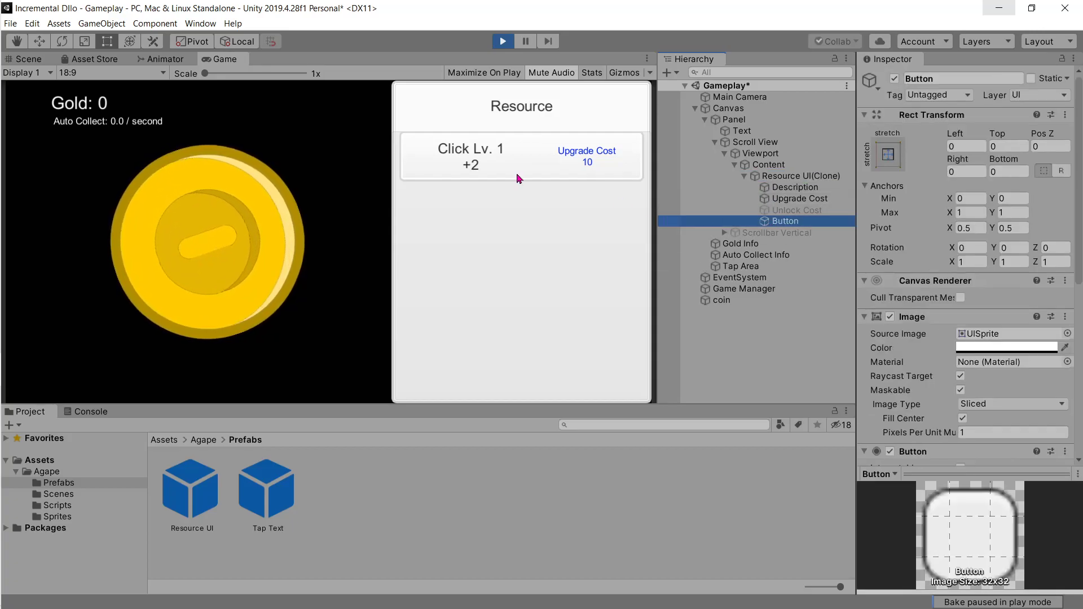
pyautogui.click(28, 58)
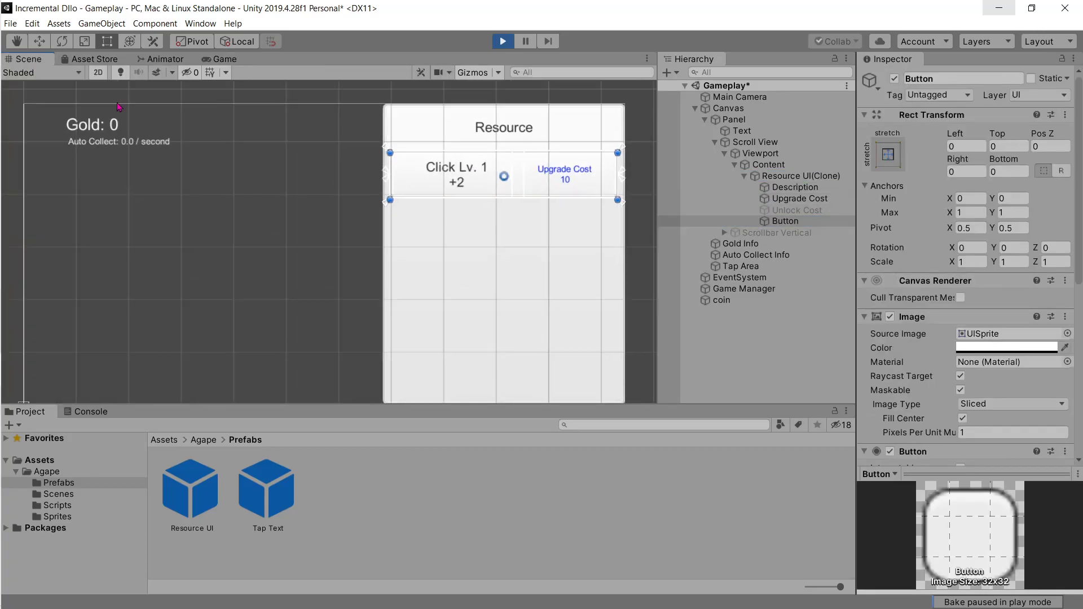
pyautogui.click(223, 59)
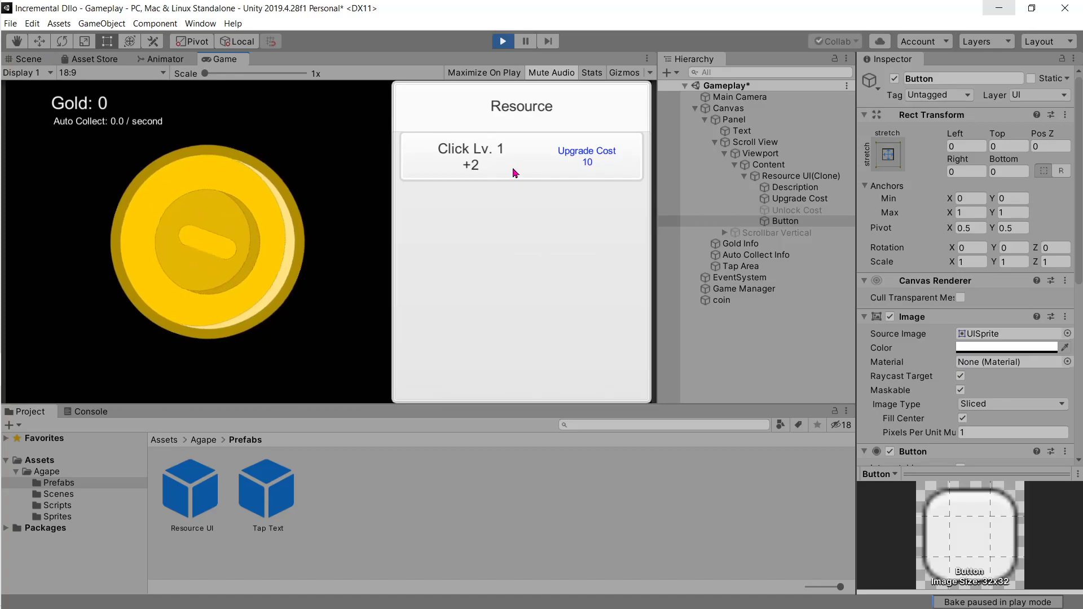
# Inspect the clone's Upgrade Cost text and Button, then stop Play mode and switch to the browser
pyautogui.click(779, 176)
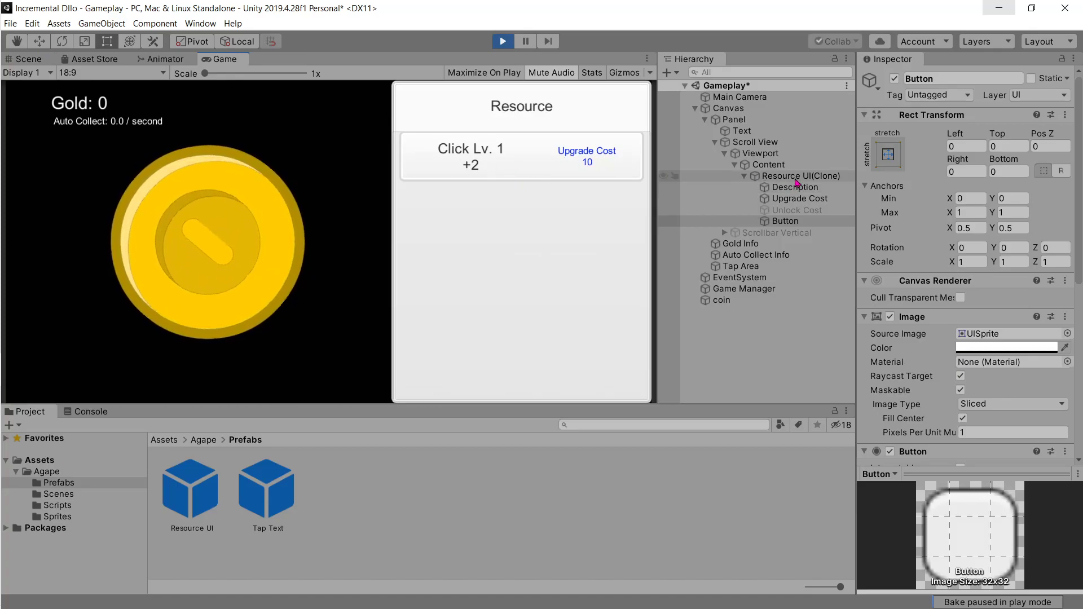
pyautogui.click(799, 199)
pyautogui.click(796, 222)
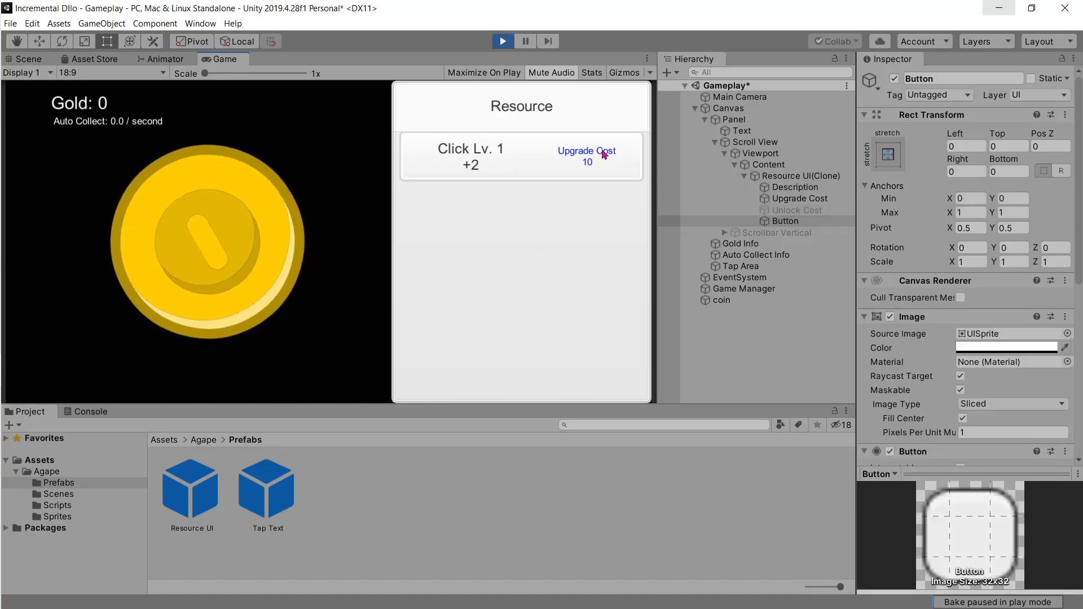
pyautogui.scroll(-5, 902, 248)
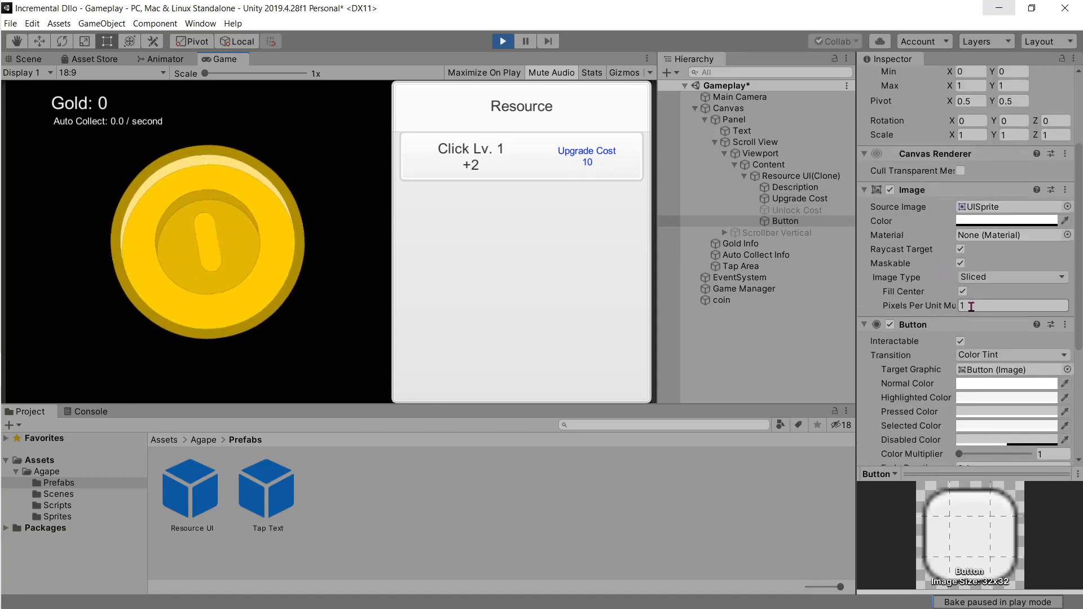
pyautogui.scroll(-3, 985, 282)
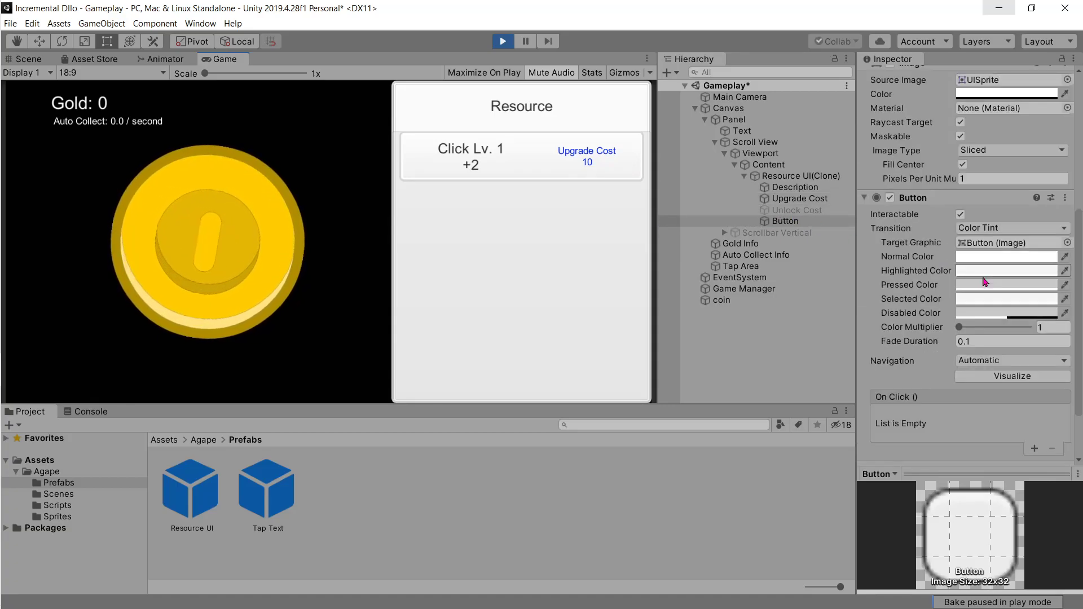
pyautogui.scroll(-2, 959, 283)
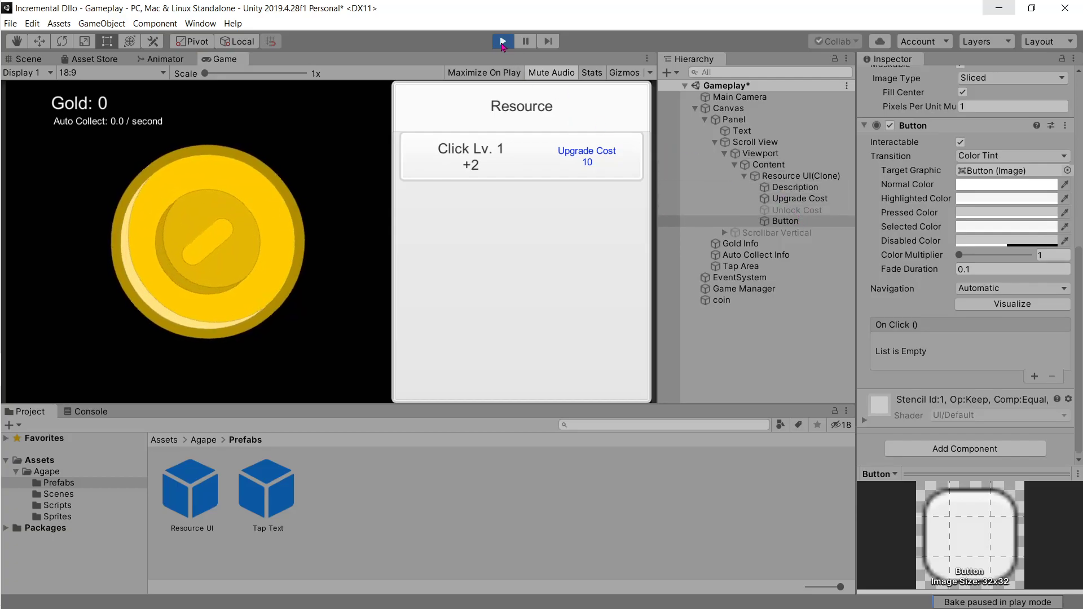
pyautogui.click(503, 41)
pyautogui.hotkey('alt', 'Tab')
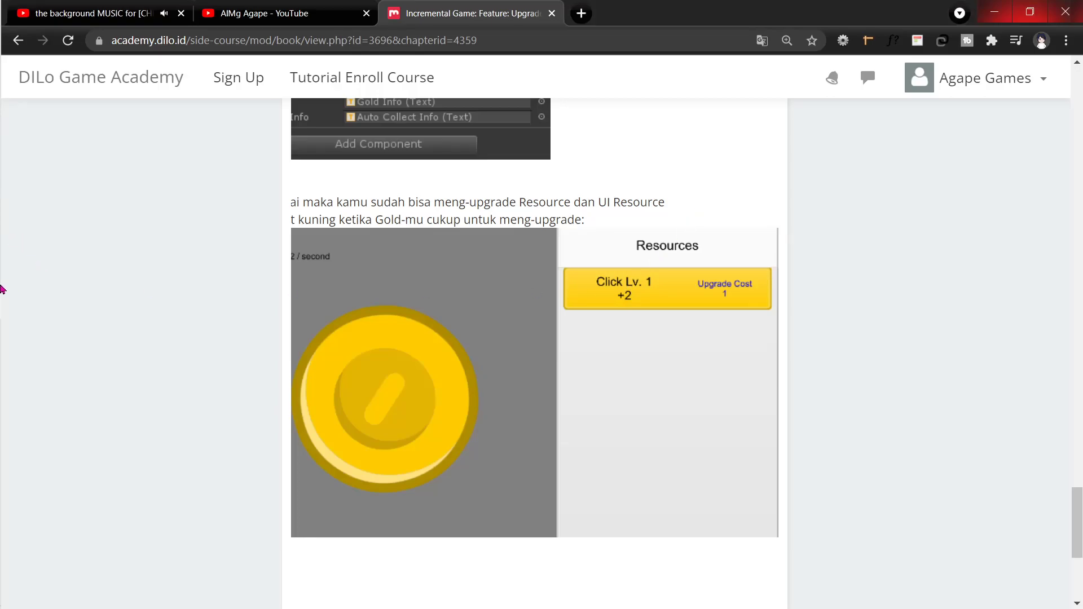
# Scroll the tutorial page to read step 3 on upgrading resources
pyautogui.scroll(5, 504, 290)
pyautogui.scroll(10, 506, 291)
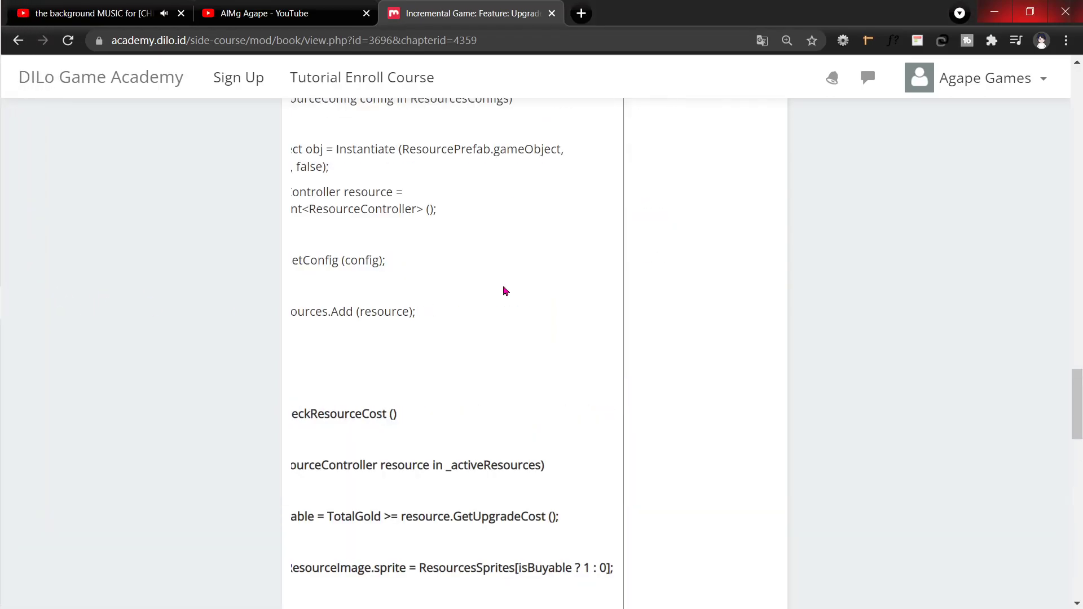
pyautogui.scroll(-15, 533, 310)
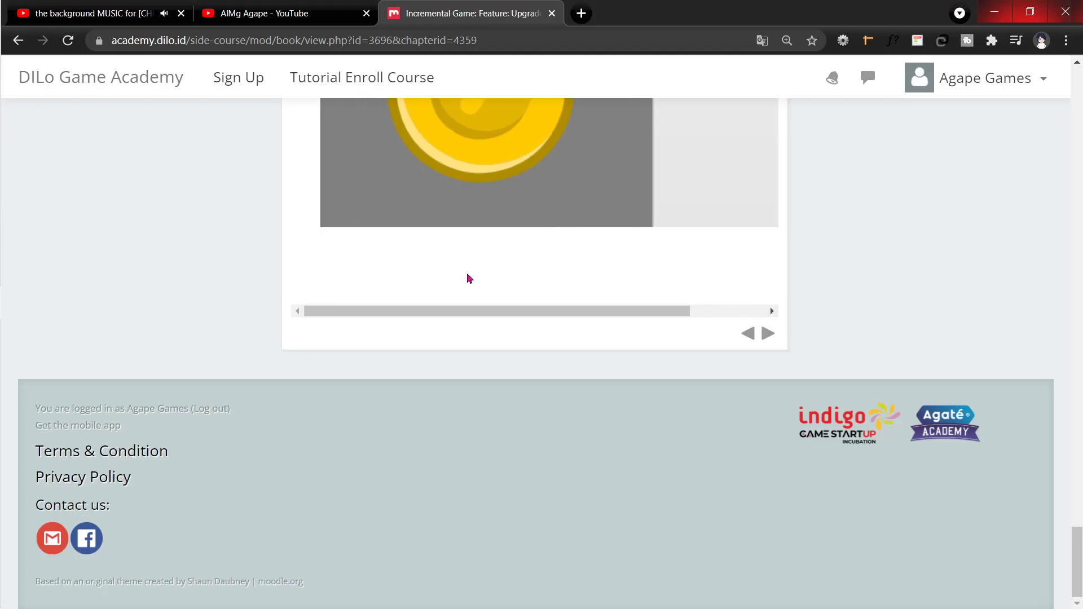
pyautogui.scroll(5, 468, 277)
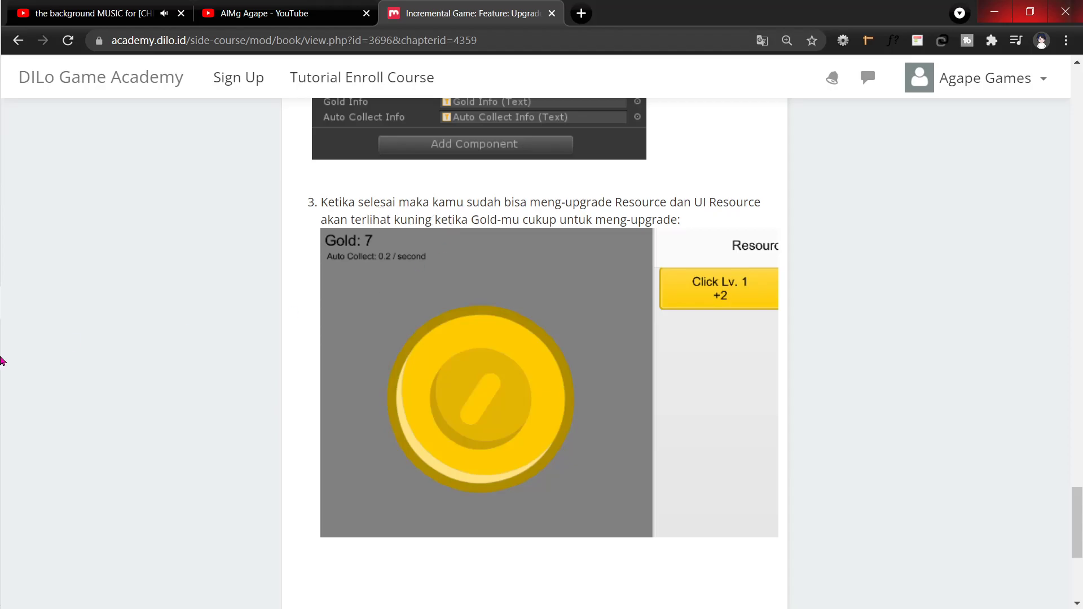
# Back in Unity, start Play mode and earn gold to upgrade Click to level 2
pyautogui.moveTo(1, 361)
pyautogui.click(31, 379)
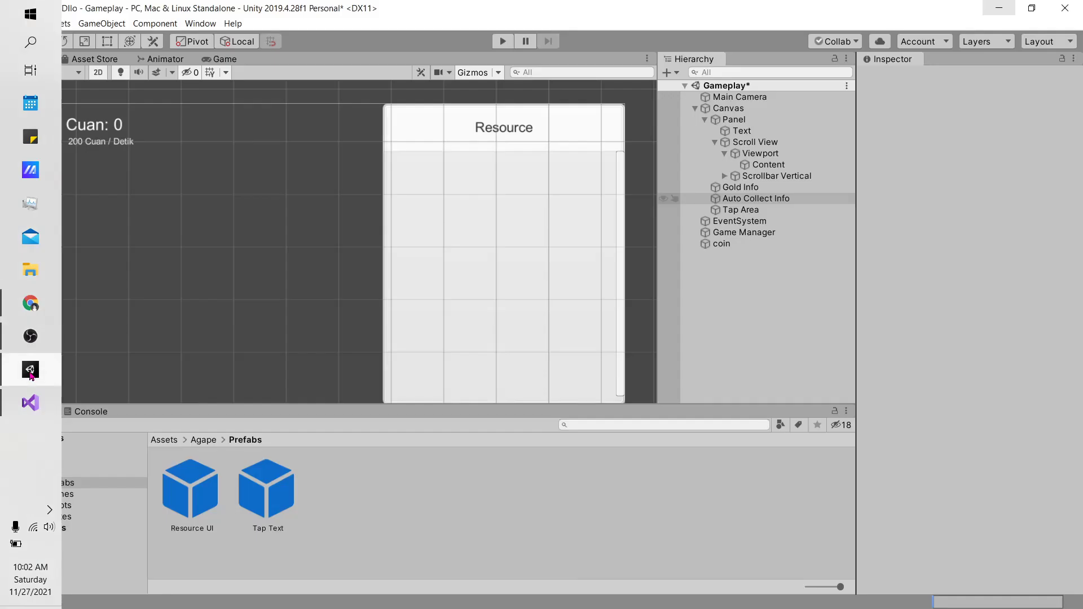
pyautogui.click(502, 42)
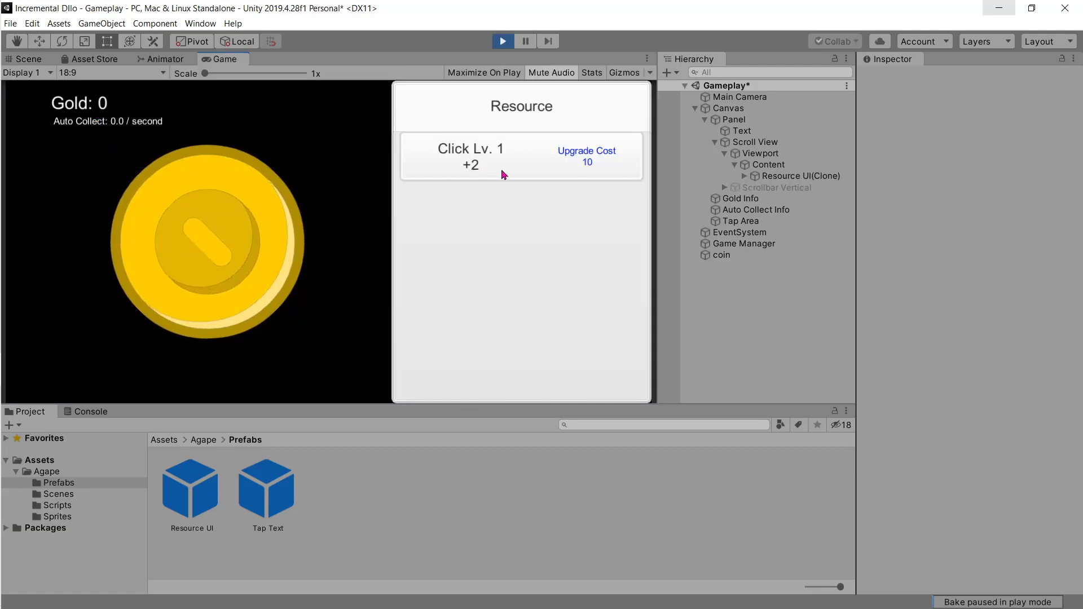
pyautogui.click(249, 234)
pyautogui.click(245, 234)
pyautogui.click(245, 234)
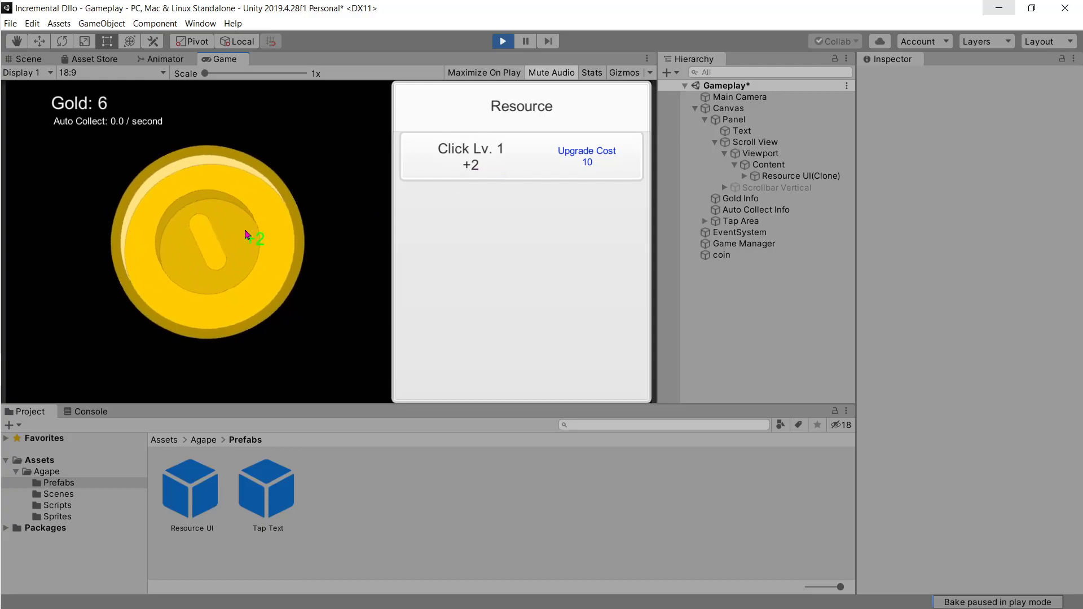
pyautogui.click(246, 234)
pyautogui.click(246, 234)
pyautogui.click(533, 167)
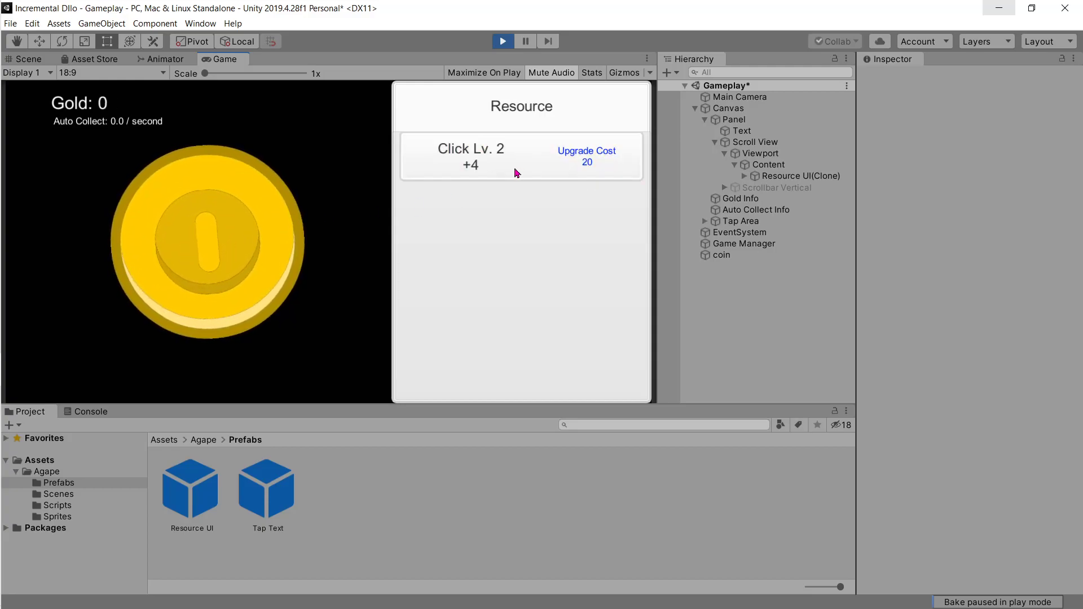
# Tap the coin for gold and upgrade Click to level 3 (20 gold) and level 4 (30 gold)
pyautogui.click(303, 224)
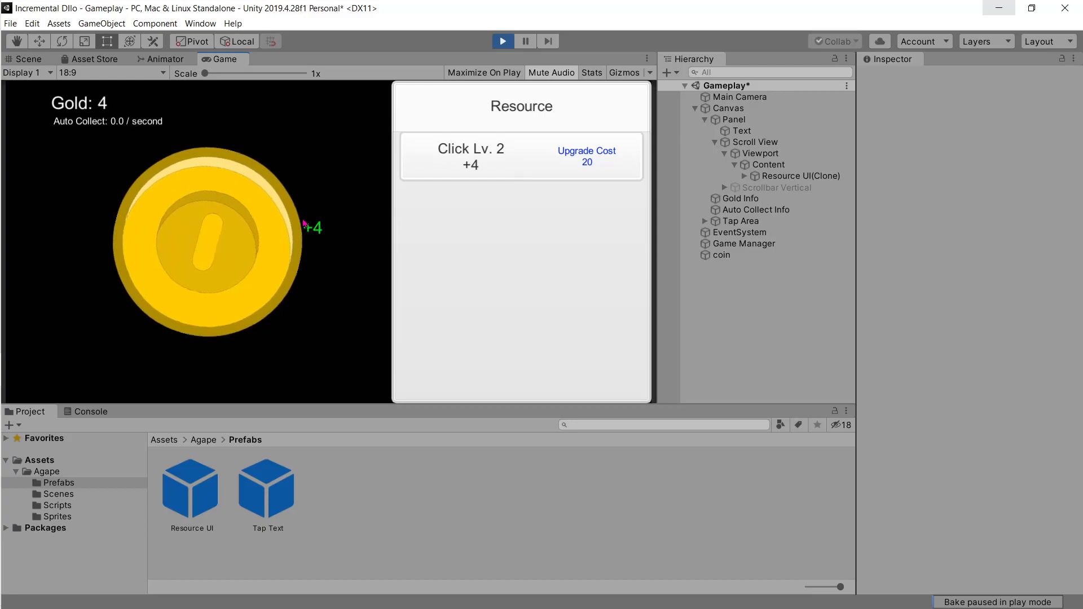
pyautogui.click(303, 224)
pyautogui.click(303, 224)
pyautogui.click(303, 224)
pyautogui.click(303, 224)
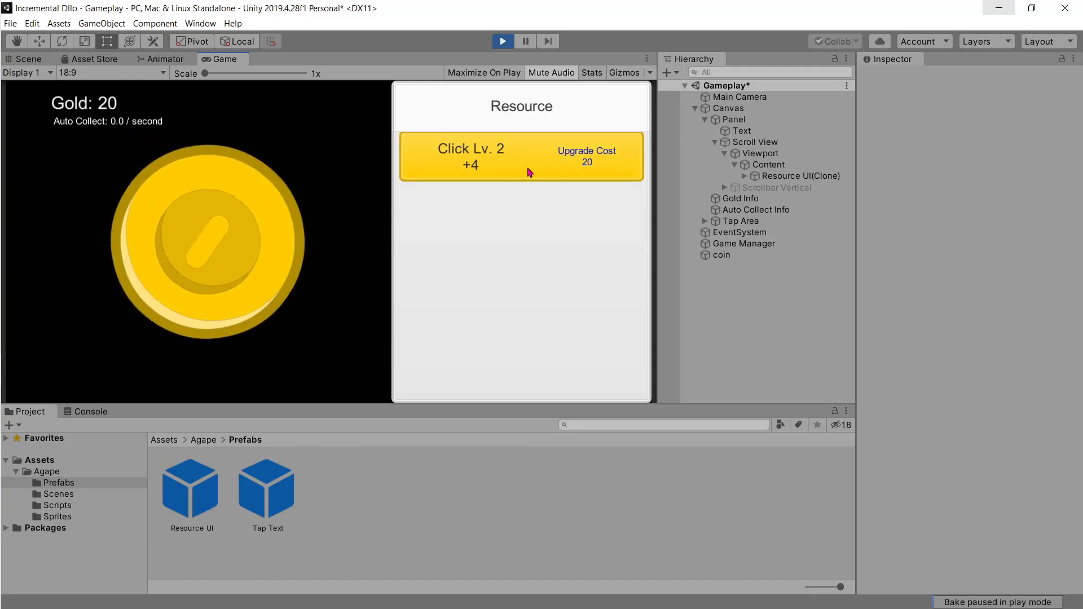
pyautogui.click(576, 165)
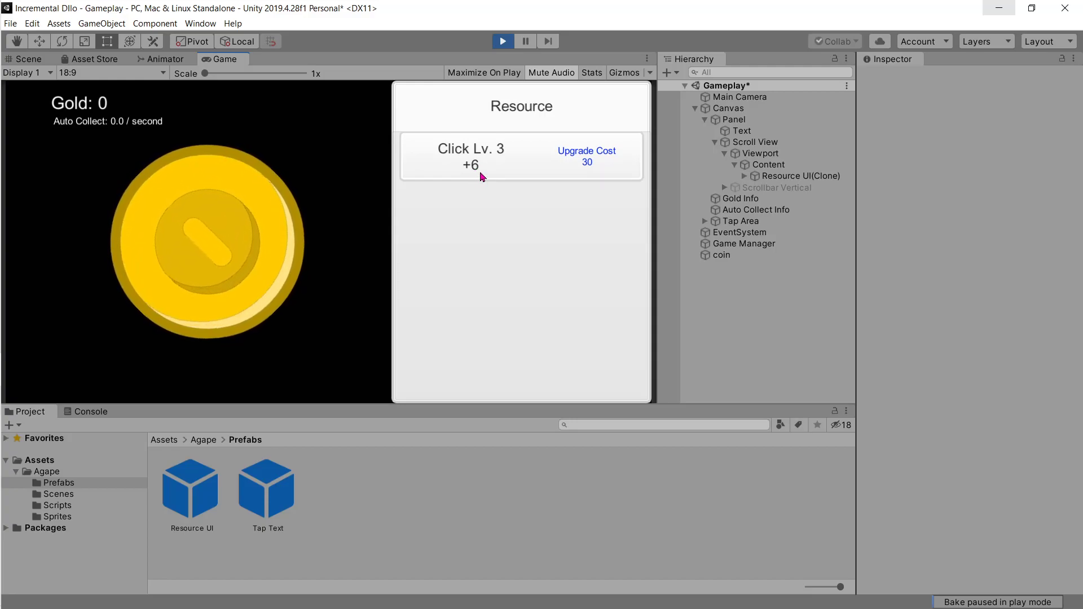
pyautogui.click(300, 220)
pyautogui.click(299, 220)
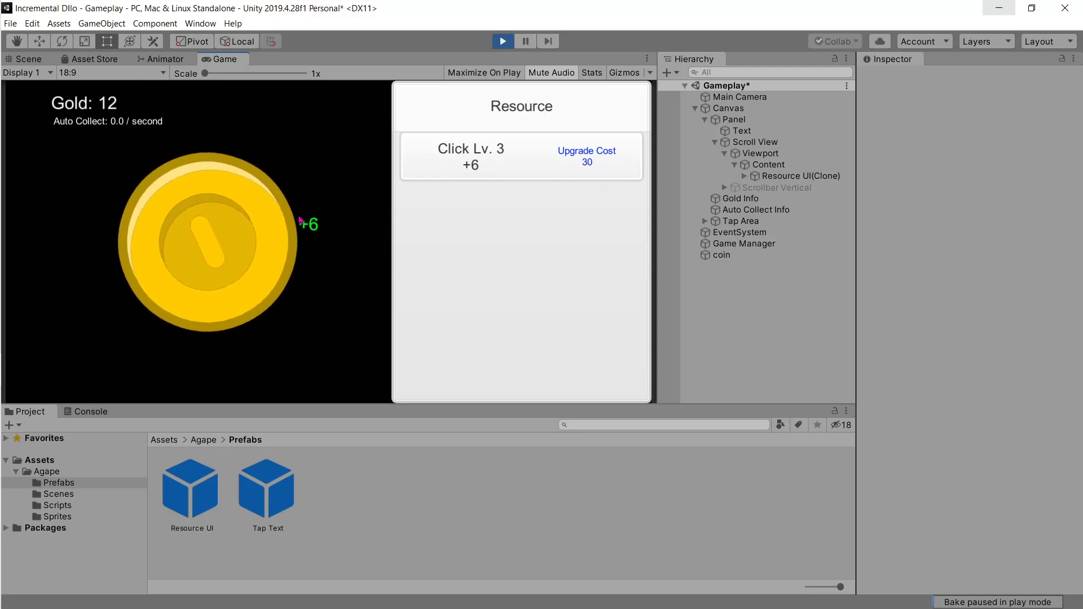
pyautogui.click(299, 219)
pyautogui.click(299, 220)
pyautogui.click(300, 226)
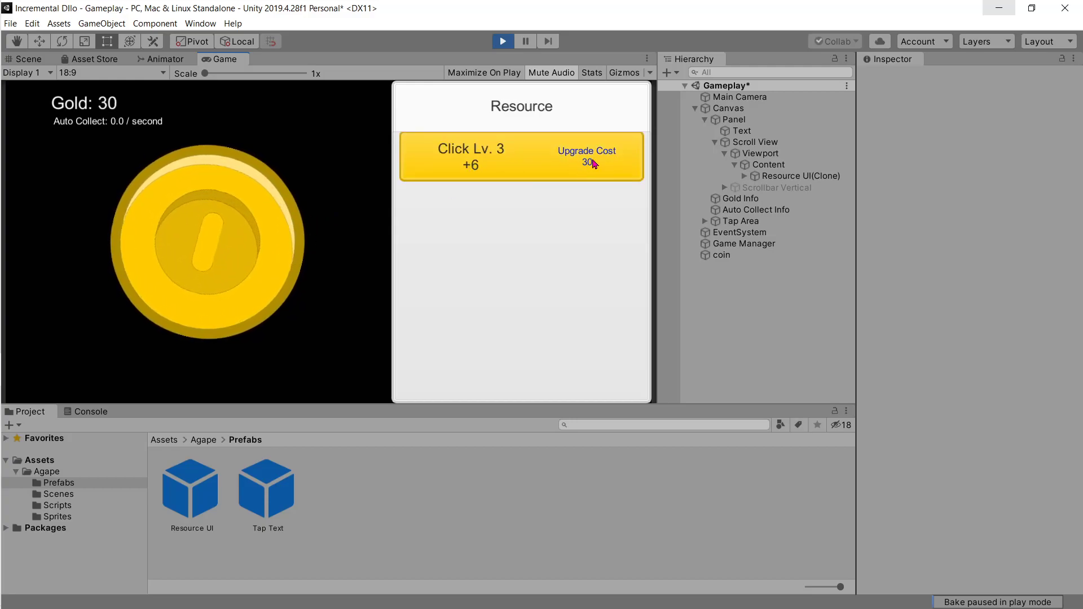
pyautogui.click(592, 164)
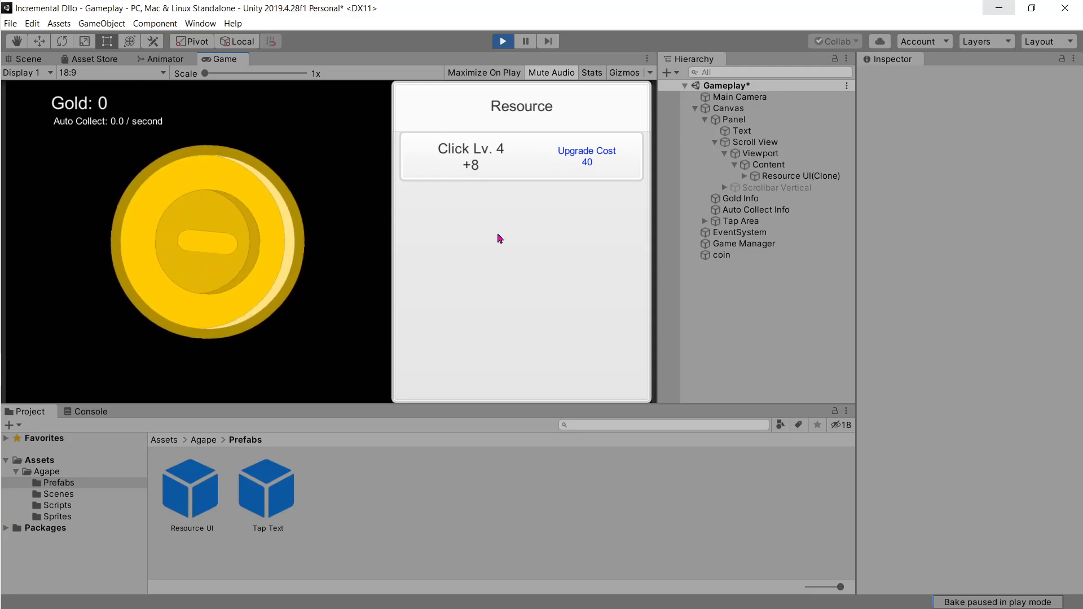
# Keep tapping the coin and upgrade Click through levels 5 and 6
pyautogui.click(298, 217)
pyautogui.click(298, 216)
pyautogui.click(299, 216)
pyautogui.click(298, 216)
pyautogui.tripleClick(298, 217)
pyautogui.doubleClick(299, 222)
pyautogui.doubleClick(299, 223)
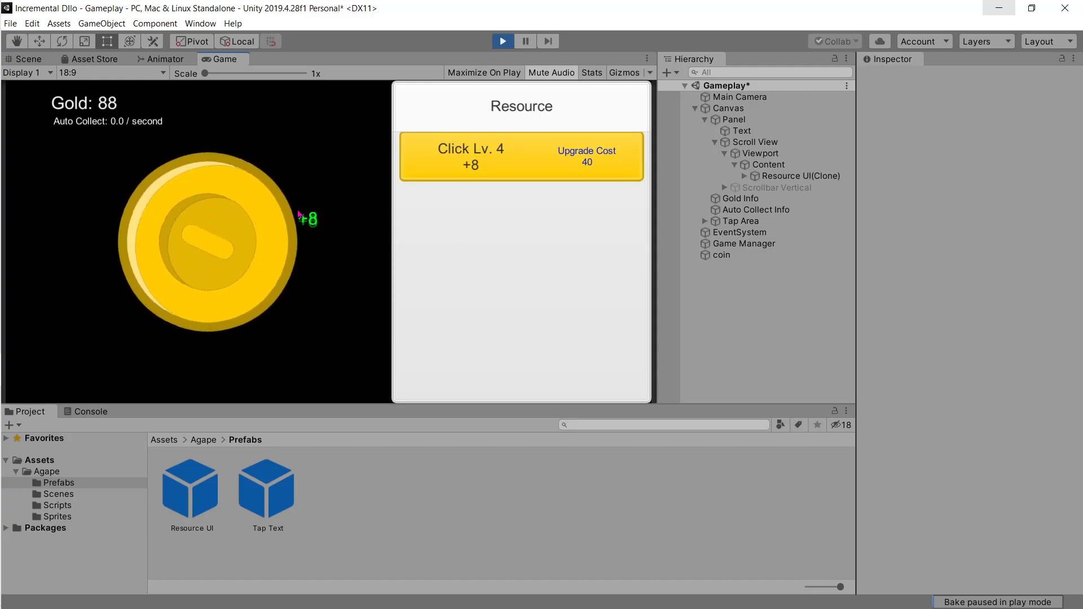
pyautogui.click(477, 156)
pyautogui.doubleClick(175, 225)
pyautogui.doubleClick(175, 225)
pyautogui.click(481, 169)
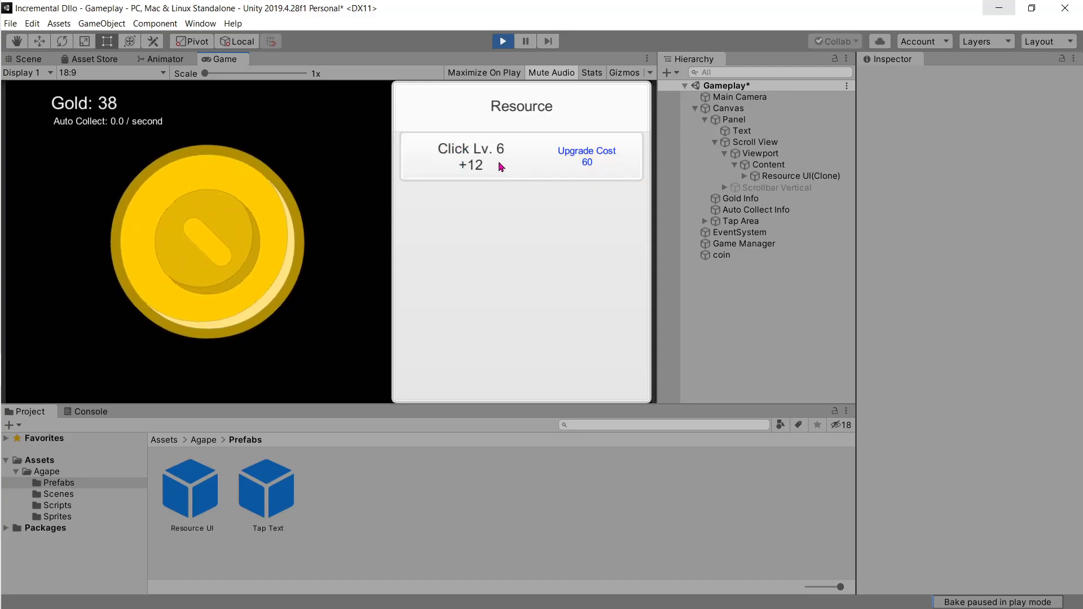
pyautogui.tripleClick(232, 245)
# Upgrade Click to levels 7 and 8, then stop the play test
pyautogui.click(482, 164)
pyautogui.click(223, 223)
pyautogui.tripleClick(240, 219)
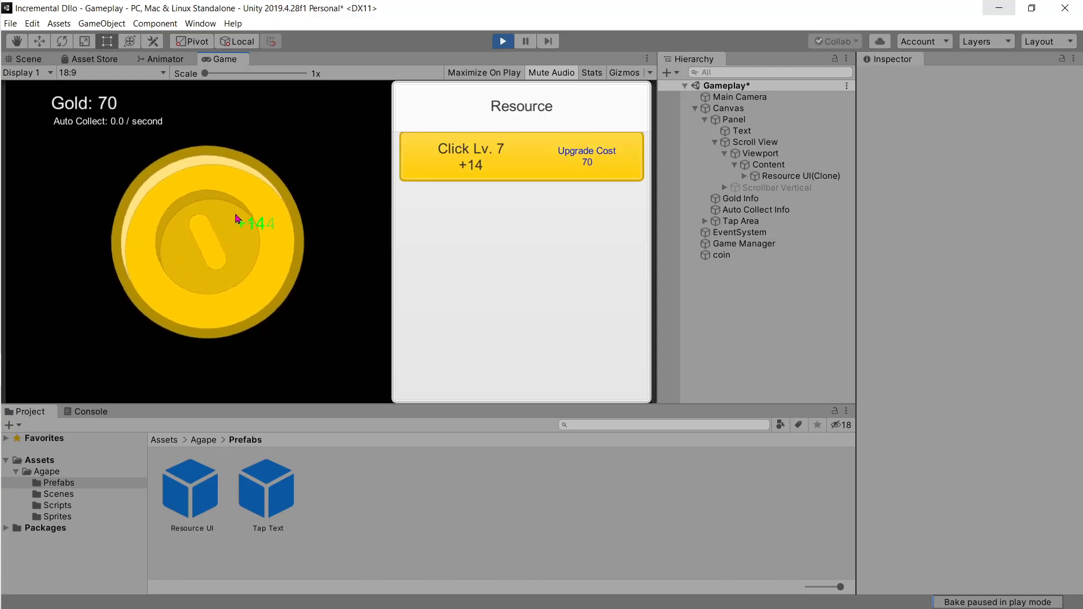
pyautogui.doubleClick(242, 222)
pyautogui.click(442, 150)
pyautogui.click(503, 41)
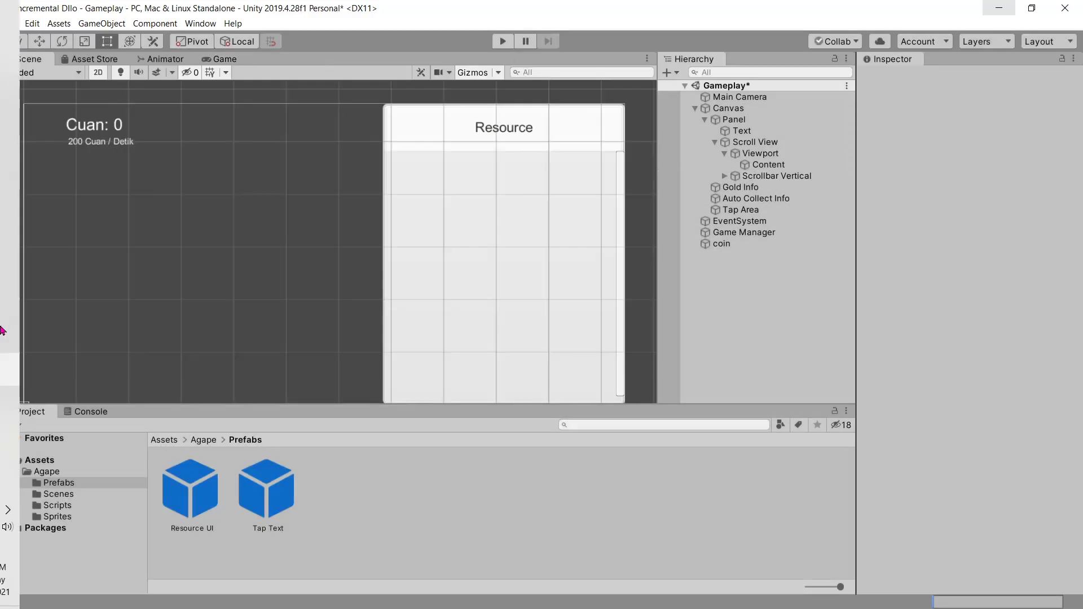
# Open the tutorial's '6. Feature: Unlock Resources' chapter in the browser
pyautogui.moveTo(34, 342)
pyautogui.click(30, 303)
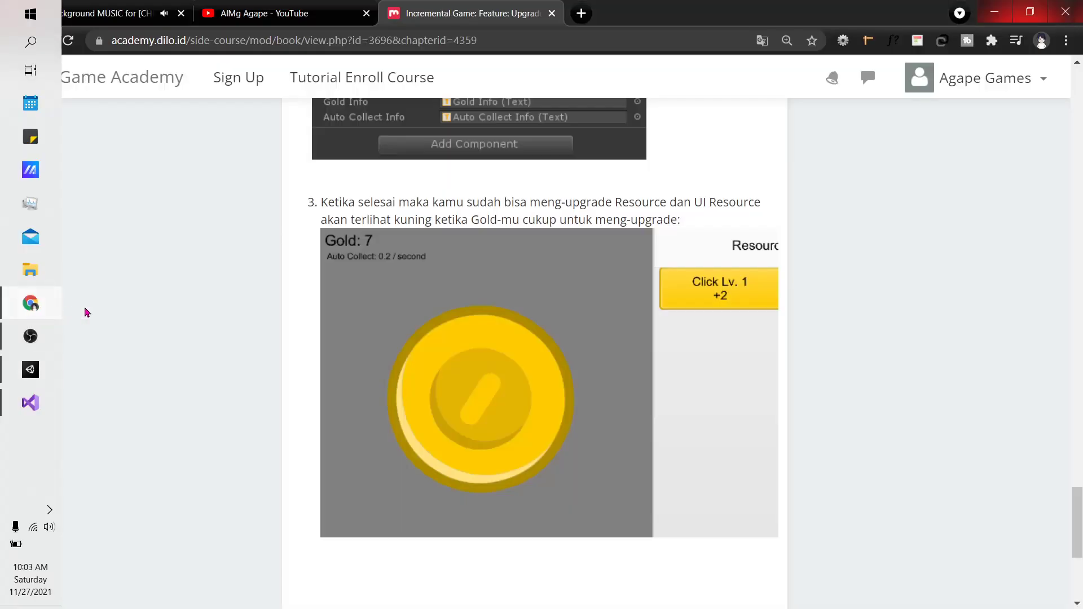
pyautogui.scroll(-5, 375, 305)
pyautogui.scroll(15, 364, 308)
pyautogui.scroll(5, 364, 309)
pyautogui.scroll(5, 363, 307)
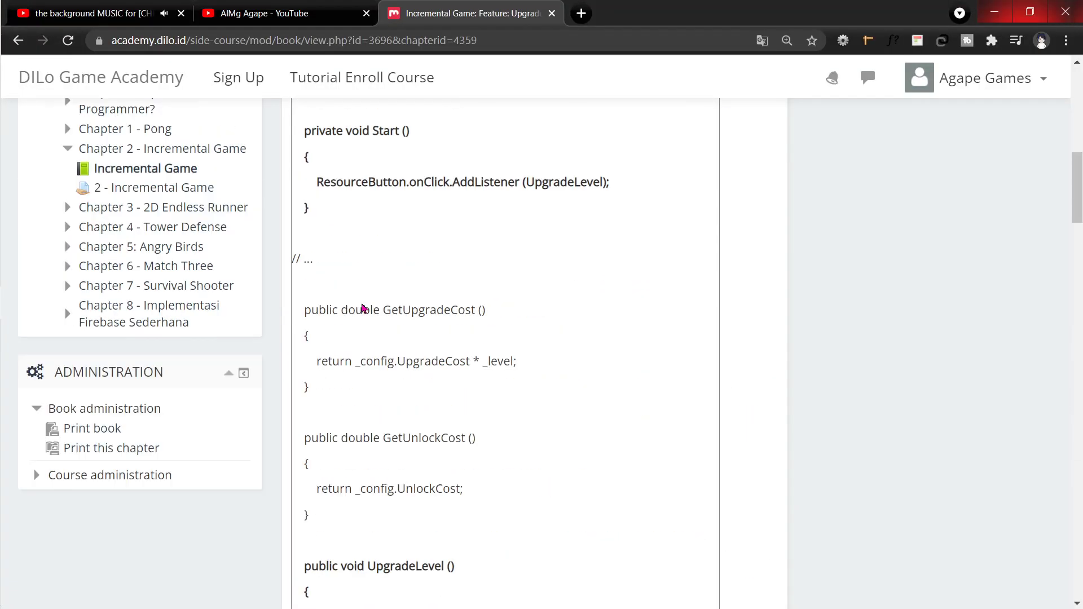
pyautogui.scroll(5, 361, 305)
pyautogui.scroll(5, 342, 236)
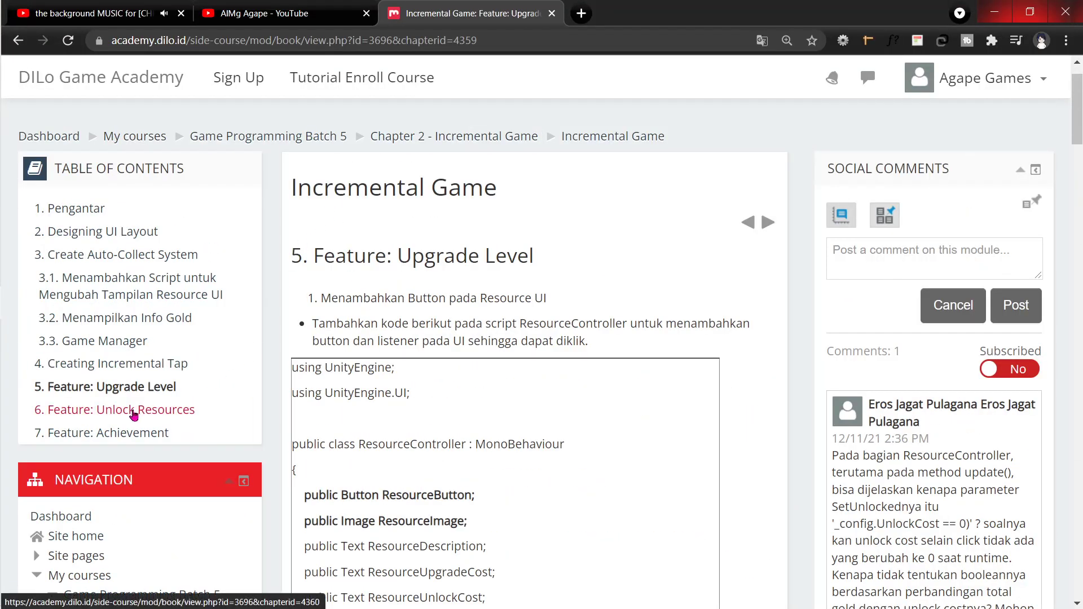
pyautogui.click(133, 414)
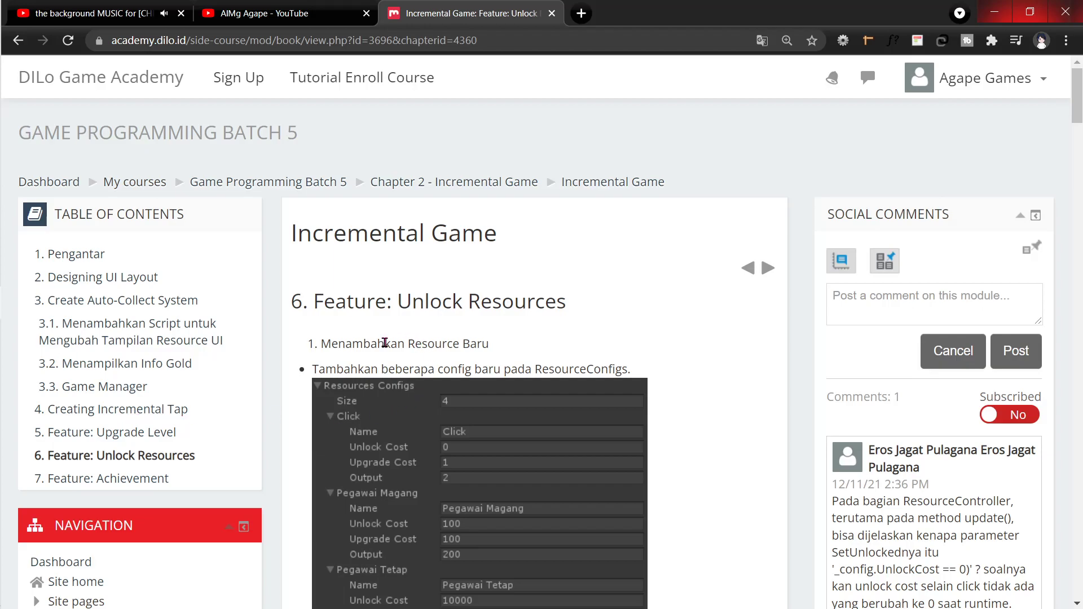
# Read through the chapter's four resource configs
pyautogui.scroll(-3, 452, 343)
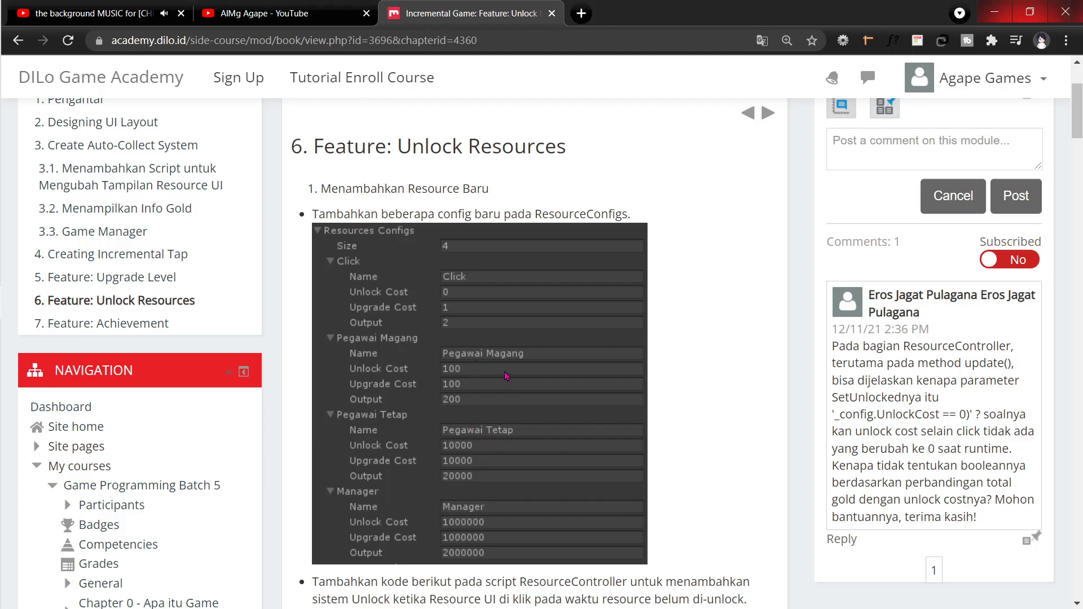
pyautogui.scroll(-3, 500, 520)
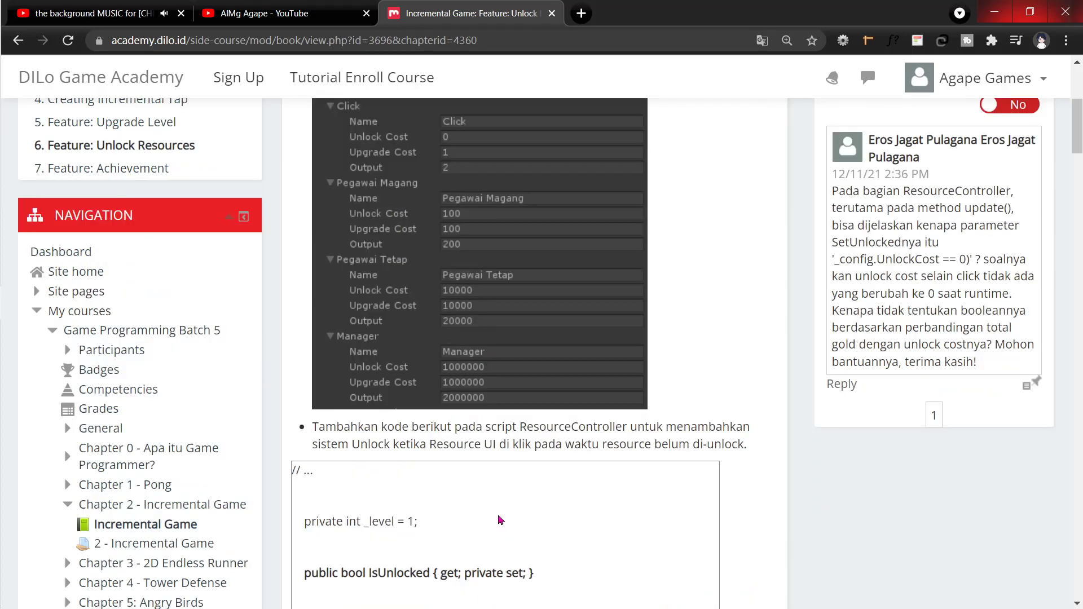
pyautogui.scroll(-3, 500, 520)
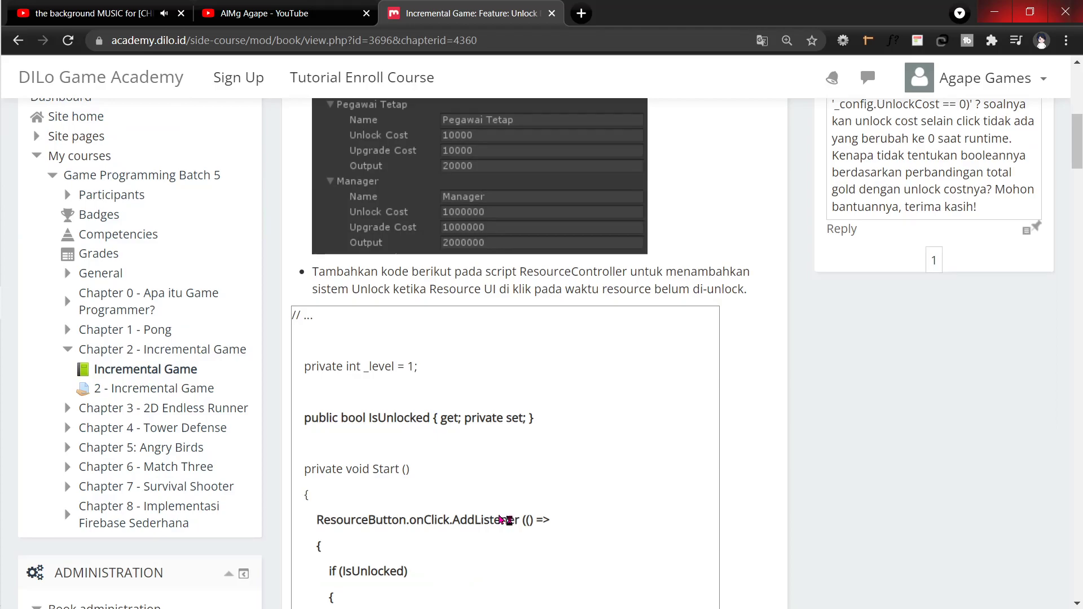
pyautogui.scroll(6, 499, 515)
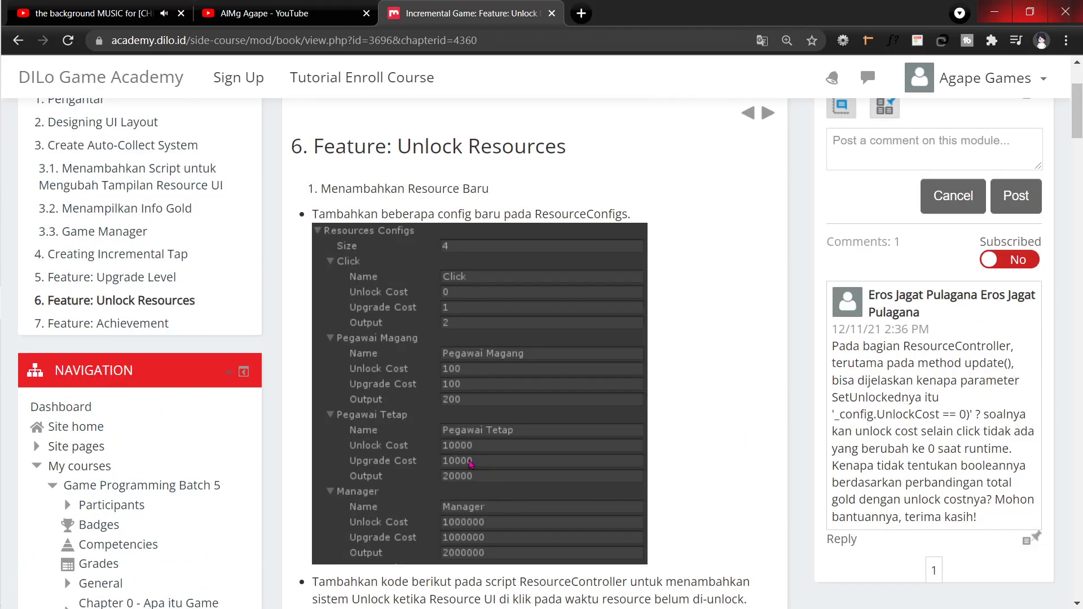
# Back in Unity, select Game Manager in the Hierarchy to show its settings
pyautogui.moveTo(2, 364)
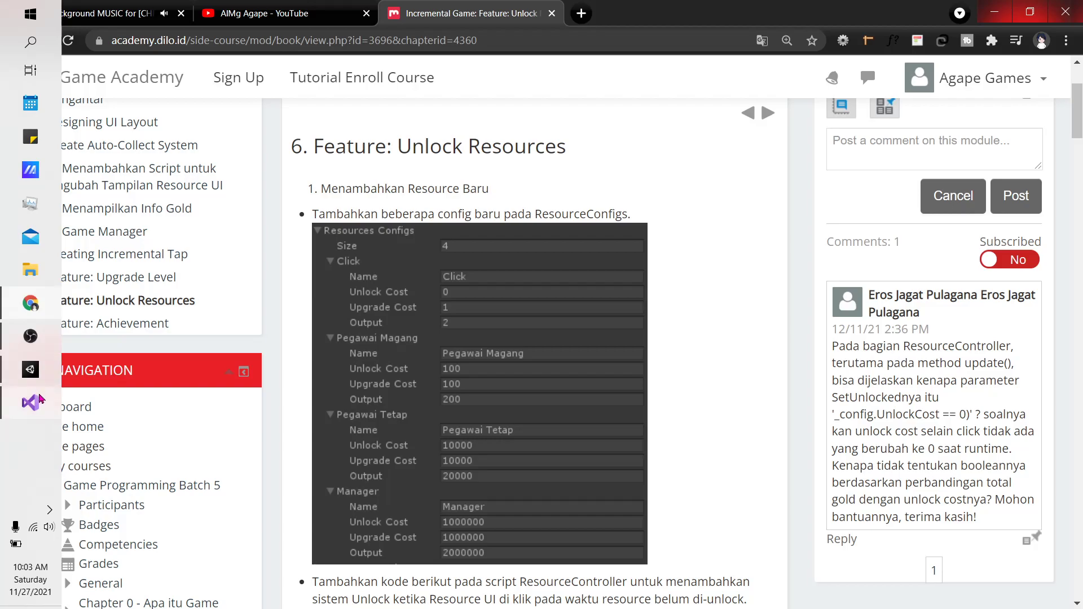
pyautogui.click(35, 375)
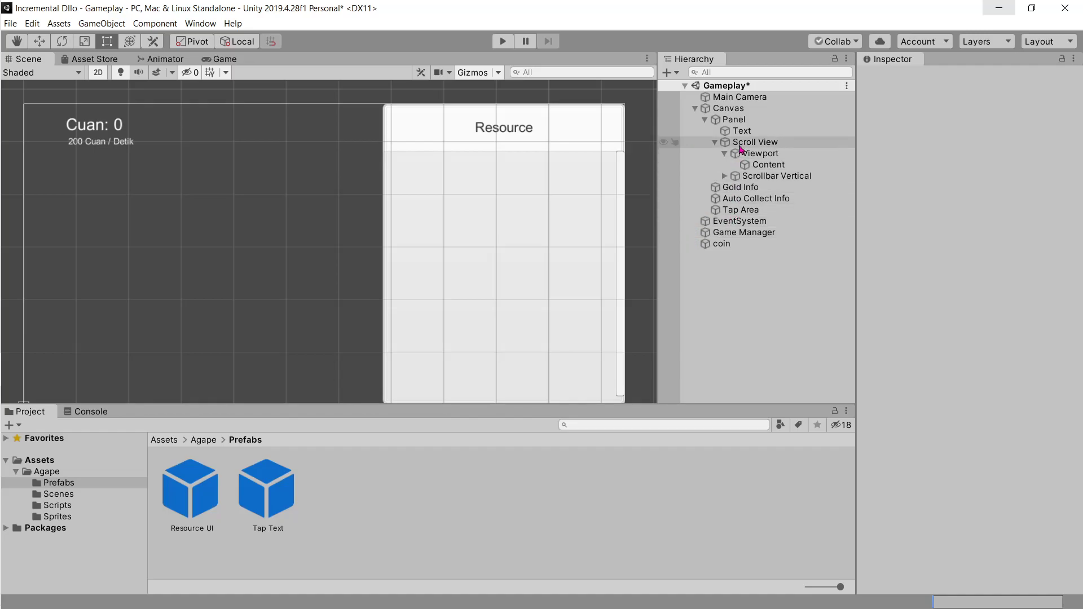
pyautogui.click(748, 221)
pyautogui.click(748, 232)
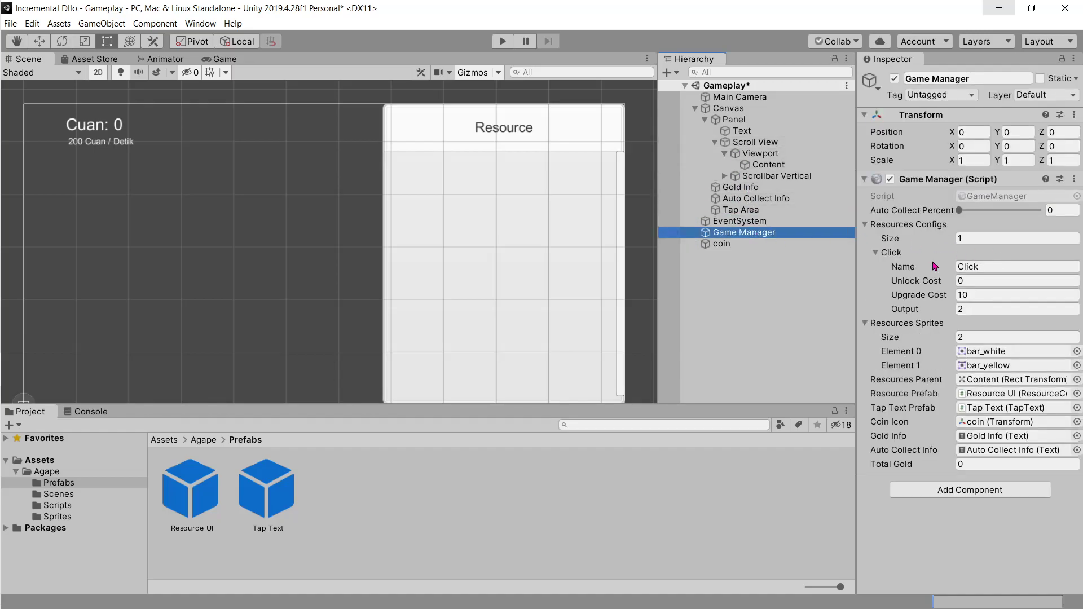
# Set Resources Configs size to 4 and name the second config Tahu Kuning
pyautogui.click(980, 238)
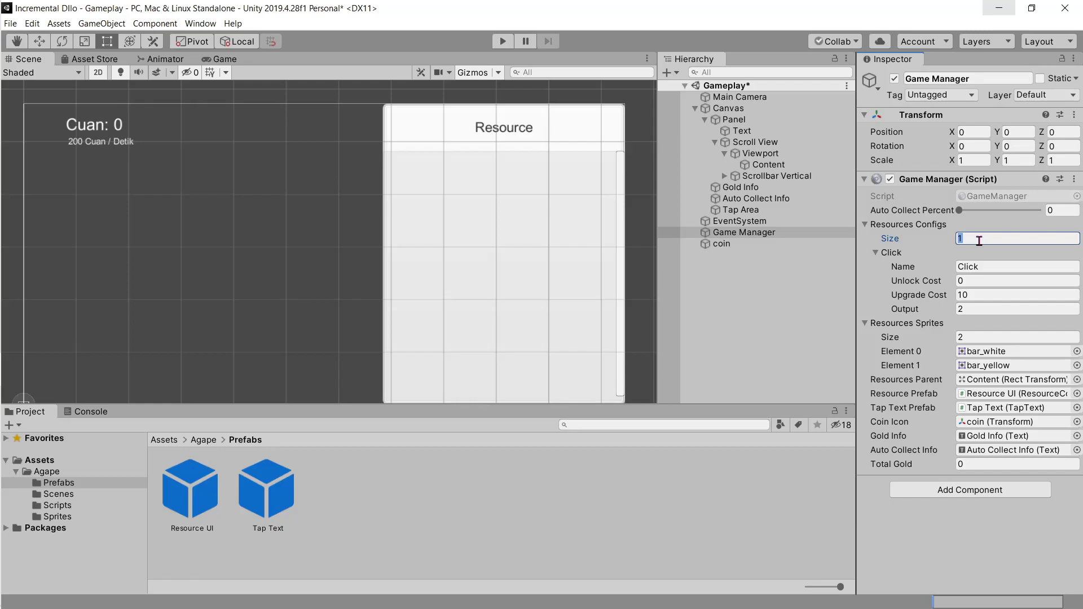
pyautogui.write('4')
pyautogui.press('Return')
pyautogui.click(886, 337)
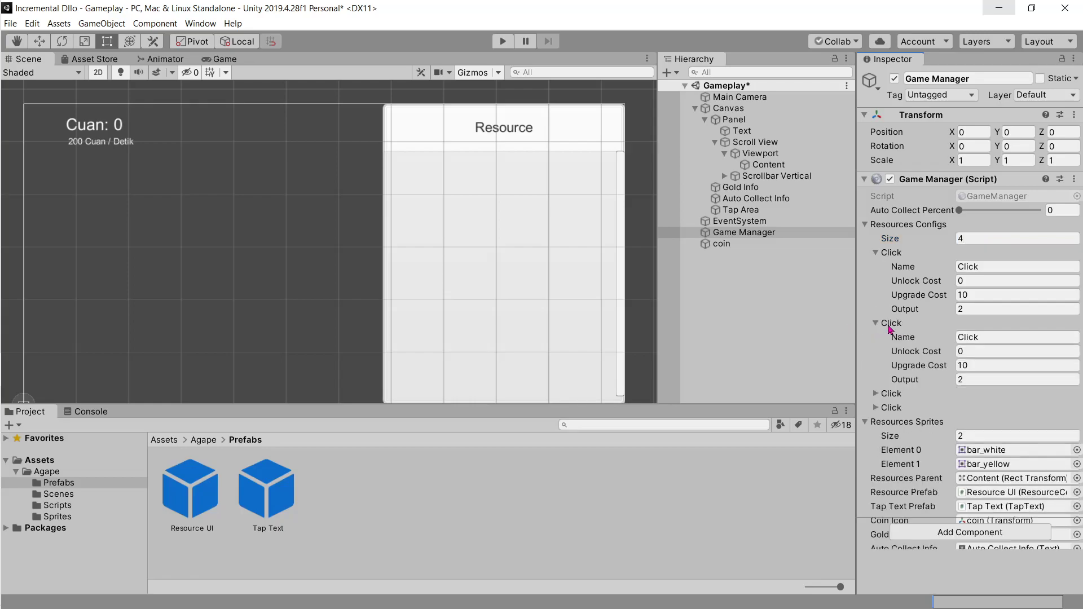
pyautogui.click(959, 336)
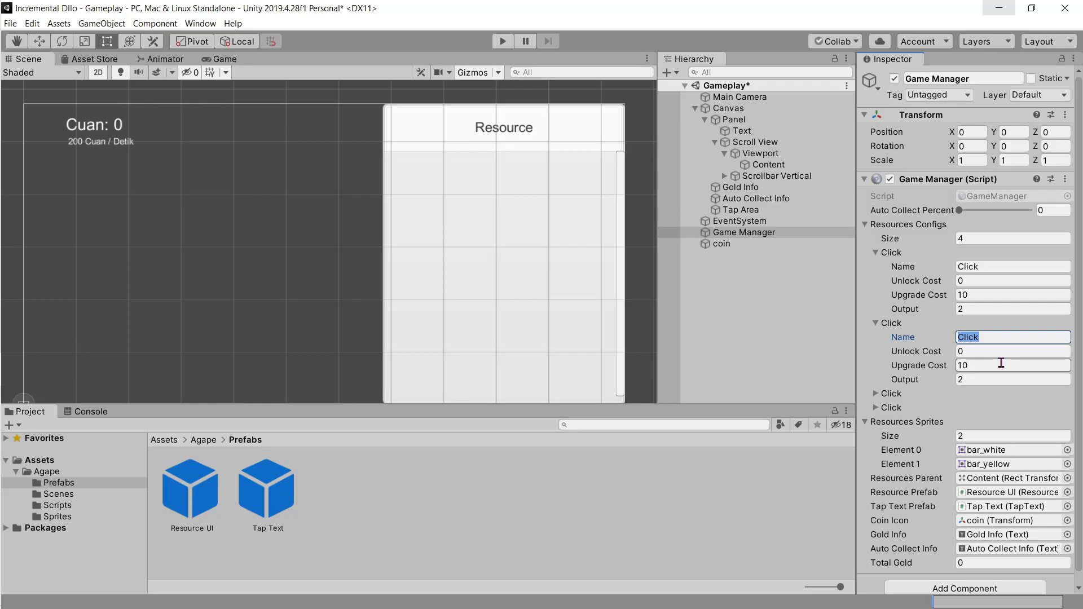
pyautogui.write('Tahu ')
pyautogui.write('Kuning')
# Check the tutorial's config values and set Tahu Kuning's unlock cost to 100
pyautogui.click(988, 364)
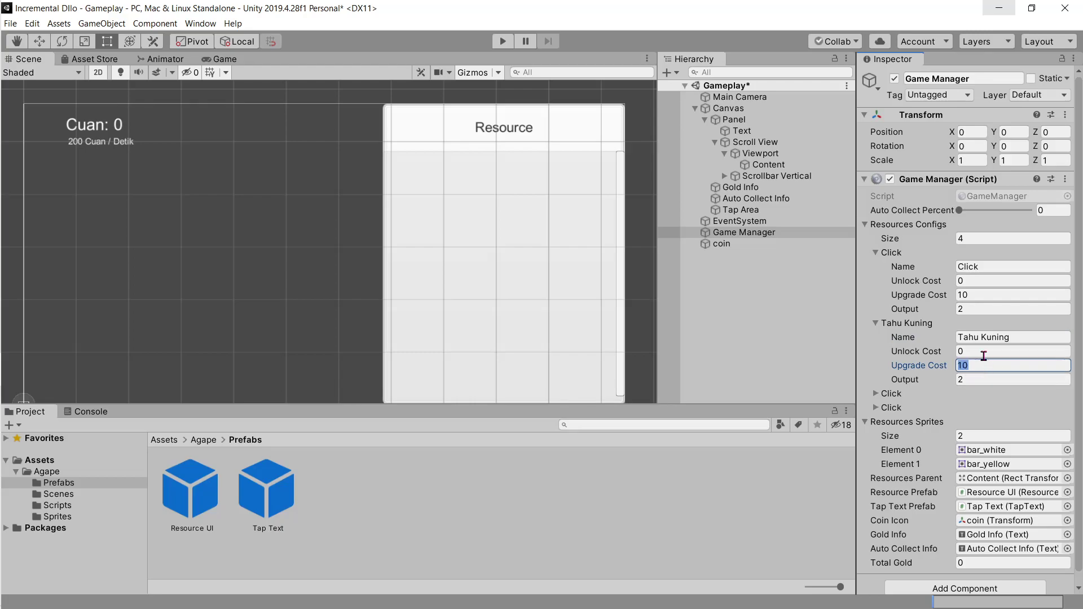
pyautogui.press('q')
pyautogui.hotkey('alt', 'Tab')
pyautogui.scroll(-3, 602, 293)
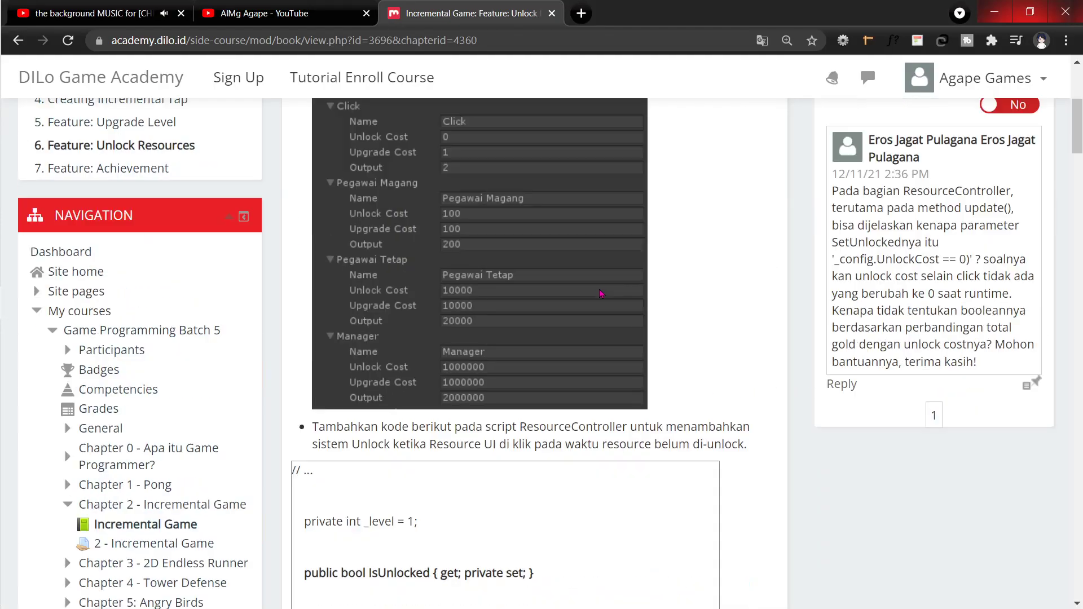
pyautogui.hotkey('alt', 'Tab')
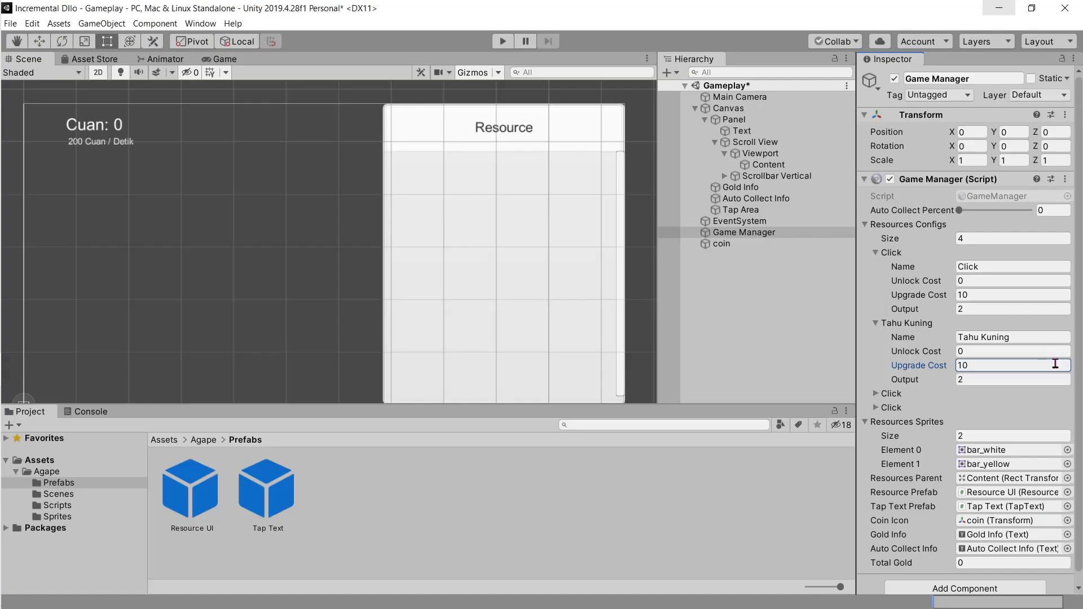
pyautogui.click(975, 351)
pyautogui.write('1')
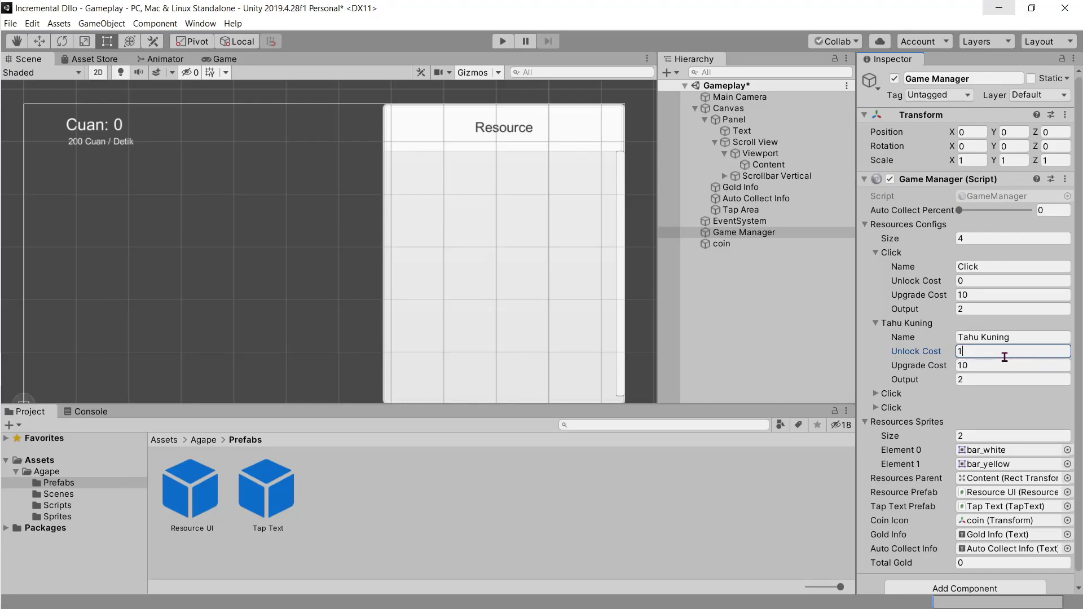
pyautogui.write('00')
# Set Tahu Kuning's output to 100 and upgrade cost to 200
pyautogui.click(982, 375)
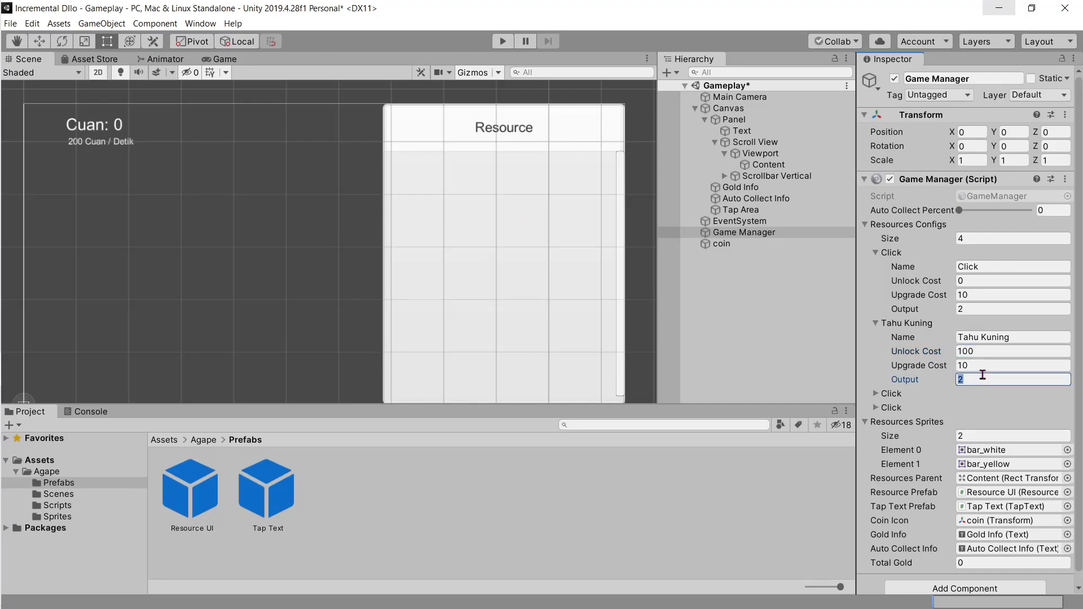
pyautogui.write('100')
pyautogui.click(989, 367)
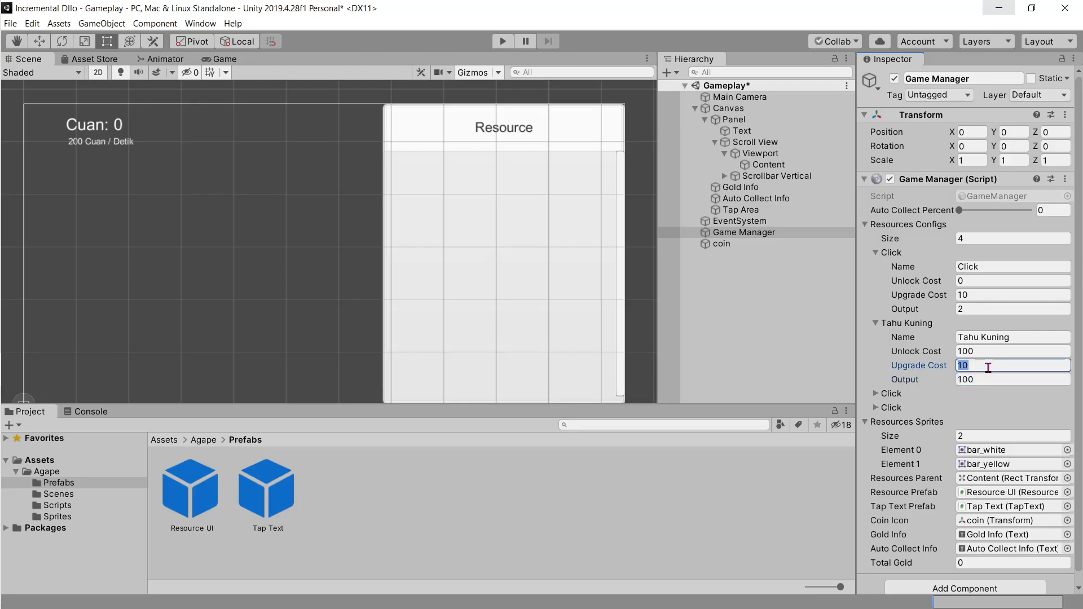
pyautogui.write('200')
pyautogui.hotkey('alt', 'Tab')
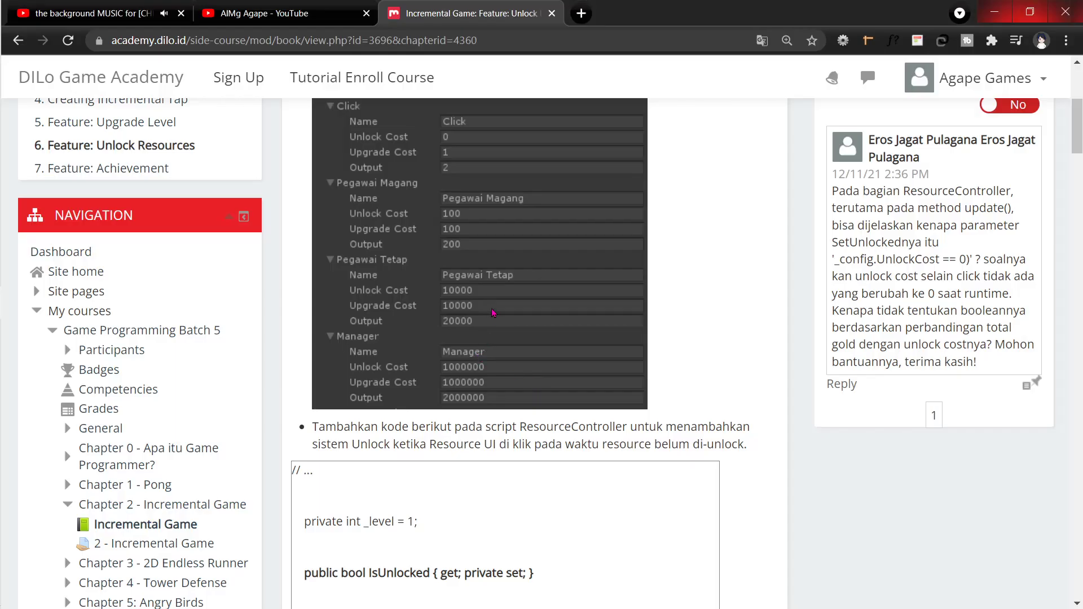
pyautogui.hotkey('alt', 'Tab')
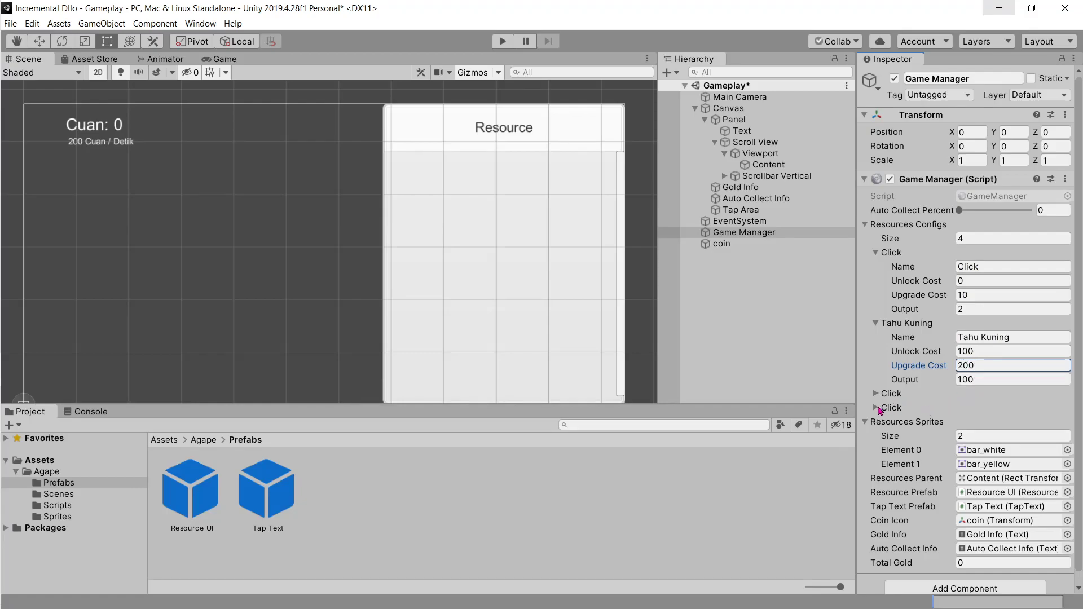
pyautogui.click(877, 407)
# Expand the third resource config and rename it Tahu Gejrot
pyautogui.click(876, 394)
pyautogui.click(1004, 408)
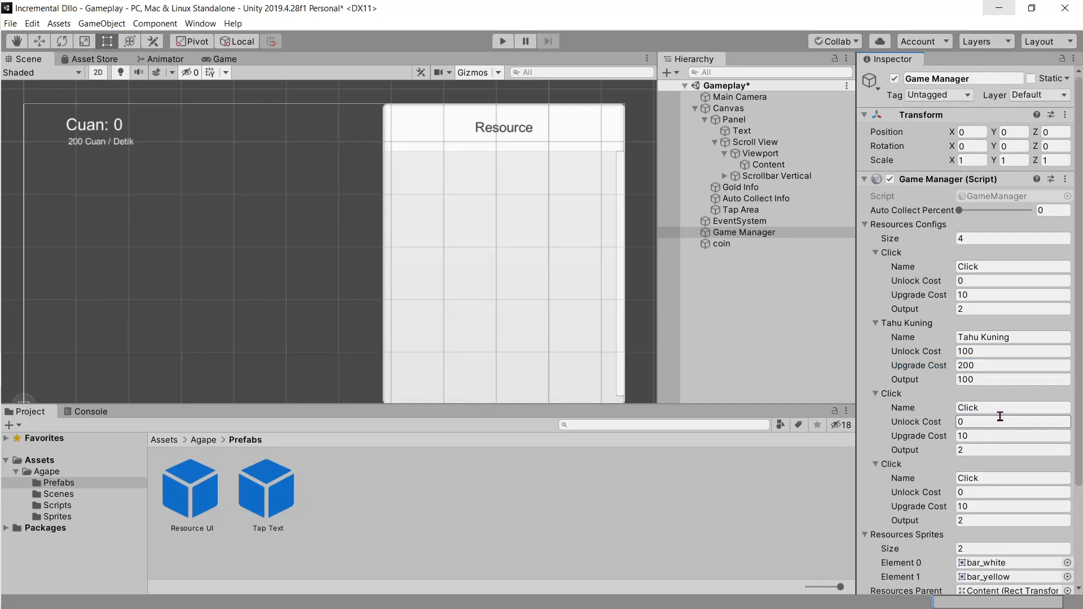
pyautogui.scroll(-5, 1004, 411)
pyautogui.scroll(5, 1004, 410)
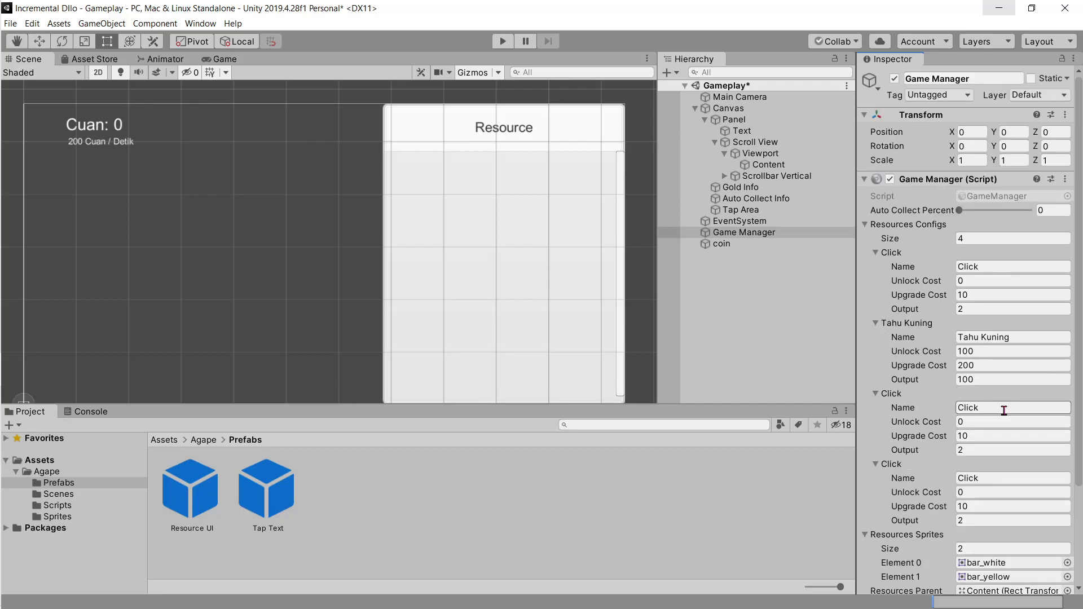
pyautogui.moveTo(985, 411); pyautogui.dragTo(954, 417)
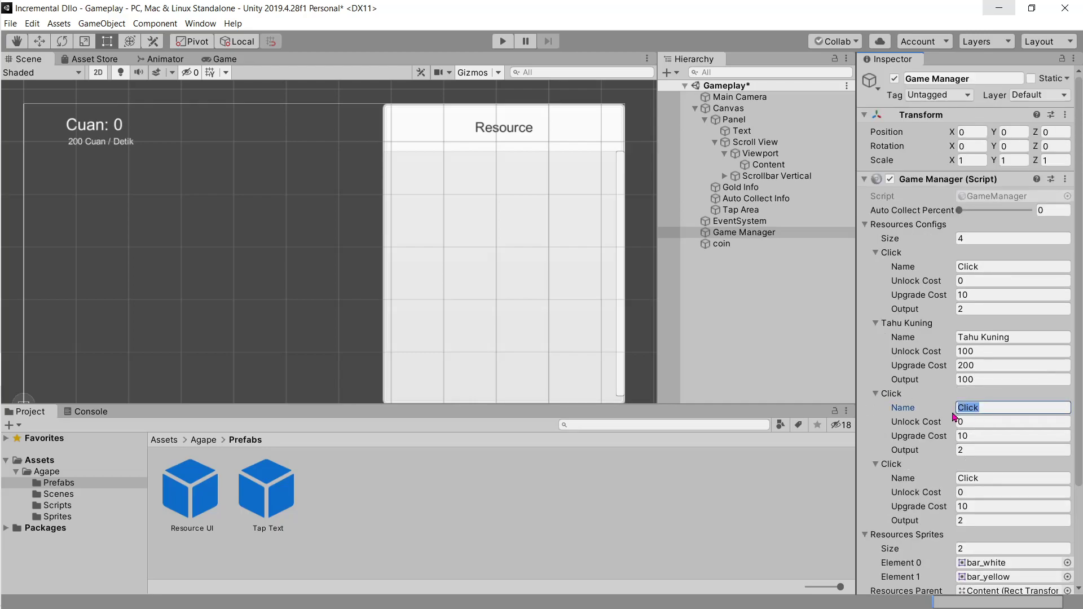
pyautogui.write('Tahu')
pyautogui.write('Gejr')
pyautogui.write('ot')
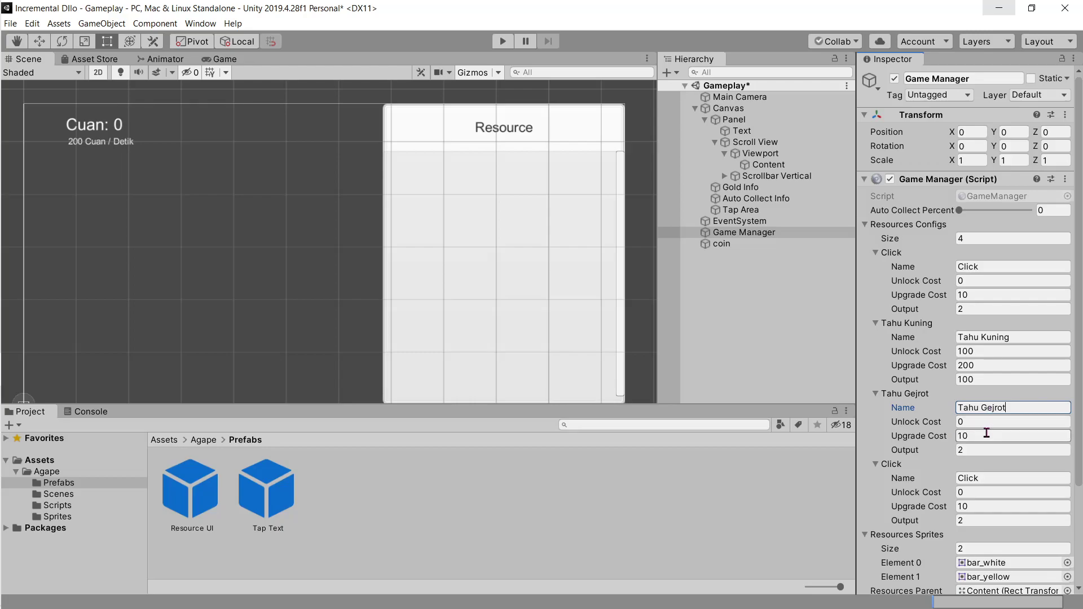
# Set Tahu Gejrot's unlock cost 1000, upgrade cost 1500 and output 1000
pyautogui.click(982, 424)
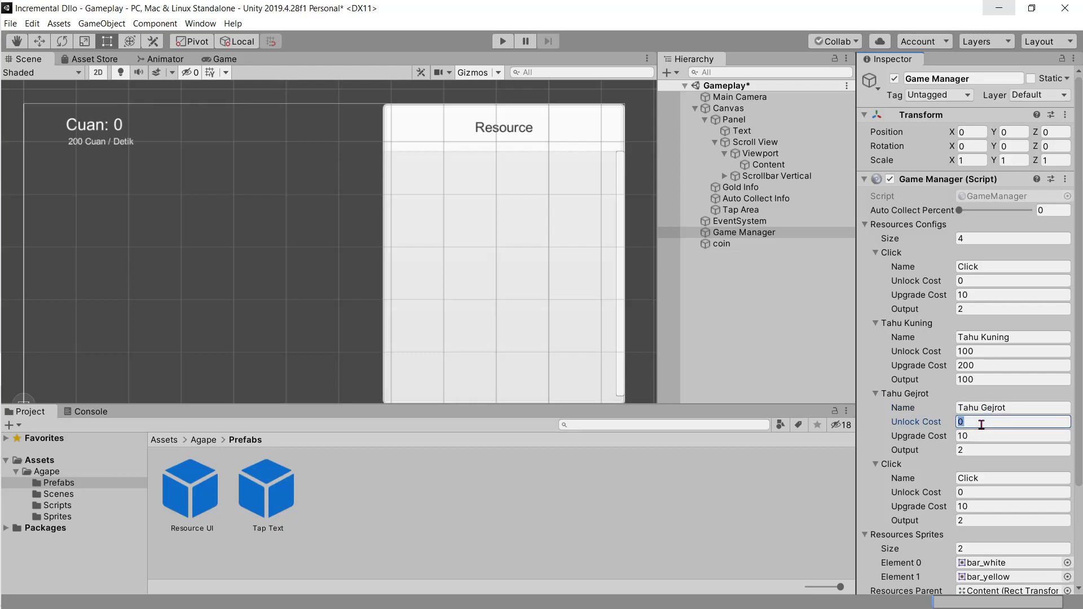
pyautogui.write('1000')
pyautogui.click(987, 437)
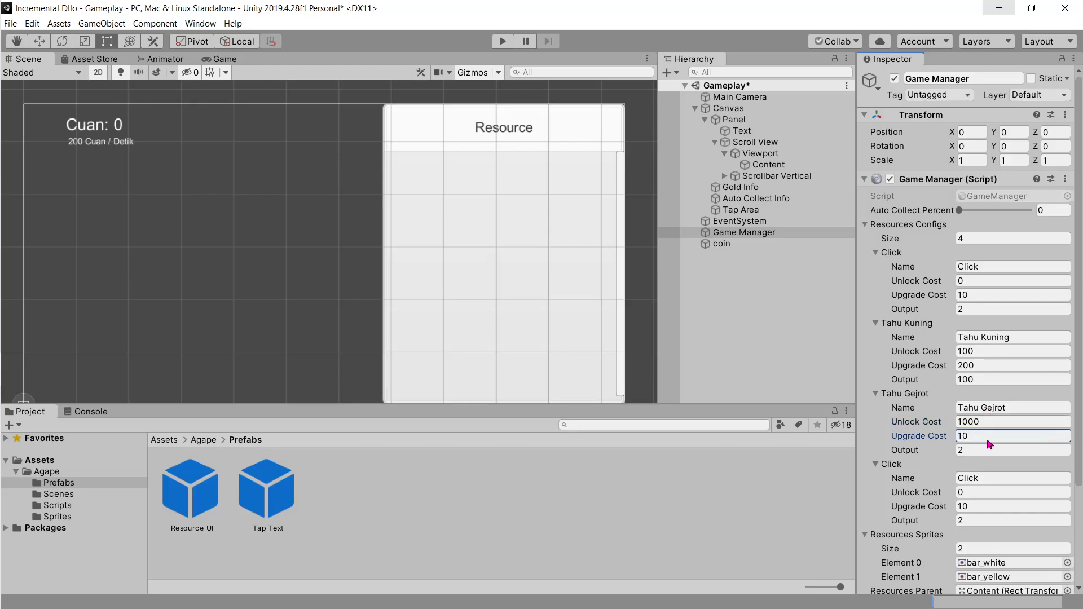
pyautogui.doubleClick(988, 441)
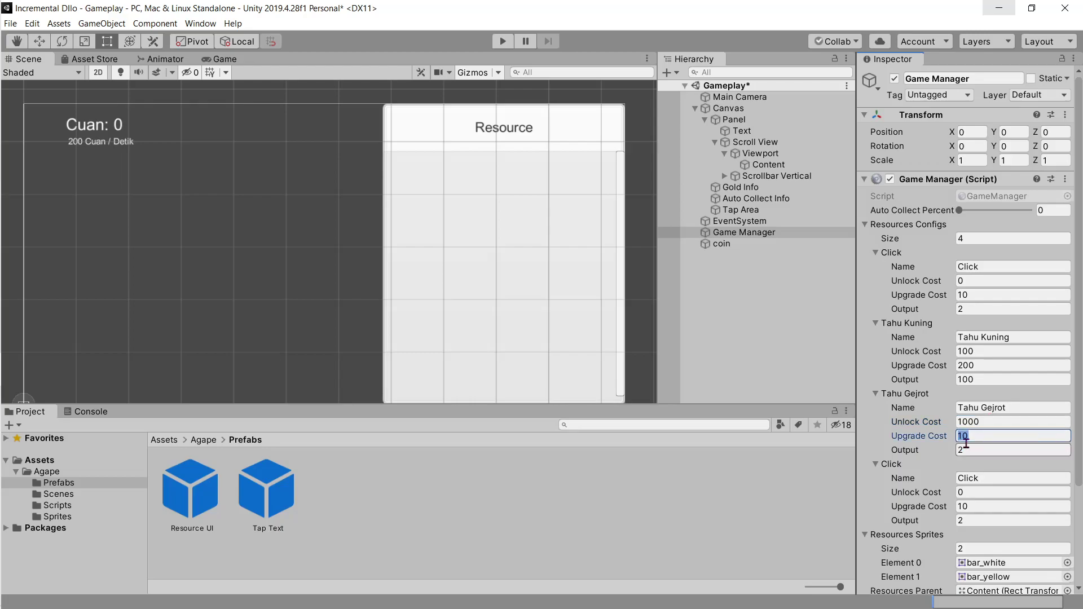
pyautogui.write('1500')
pyautogui.click(1016, 450)
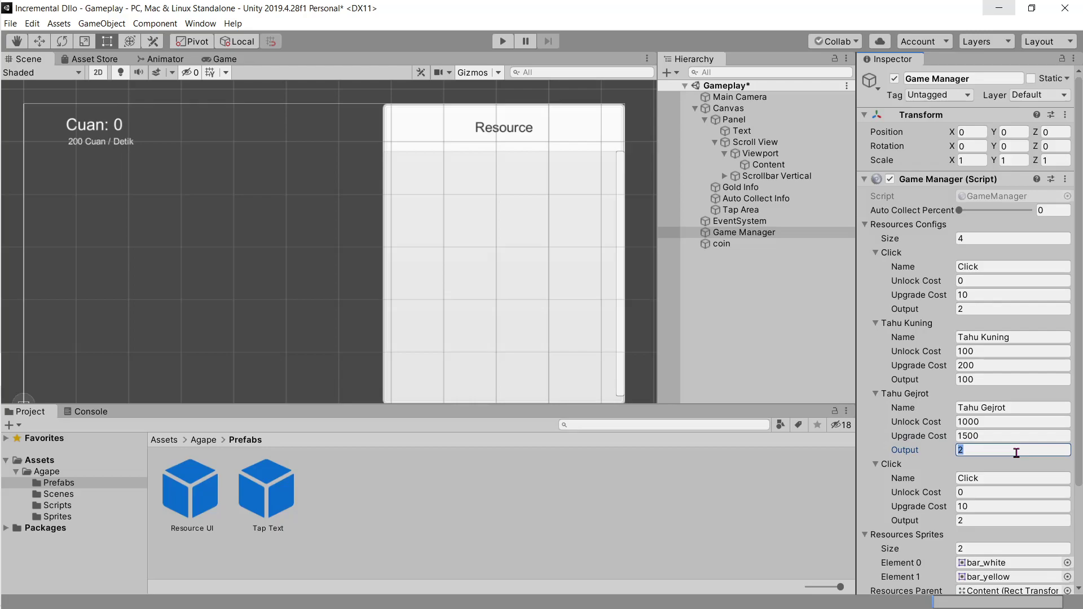
pyautogui.write('500')
pyautogui.press('Delete')
pyautogui.write('1000')
# Name the fourth config Tahu Viral with unlock cost 10000
pyautogui.click(963, 478)
pyautogui.write('Ta')
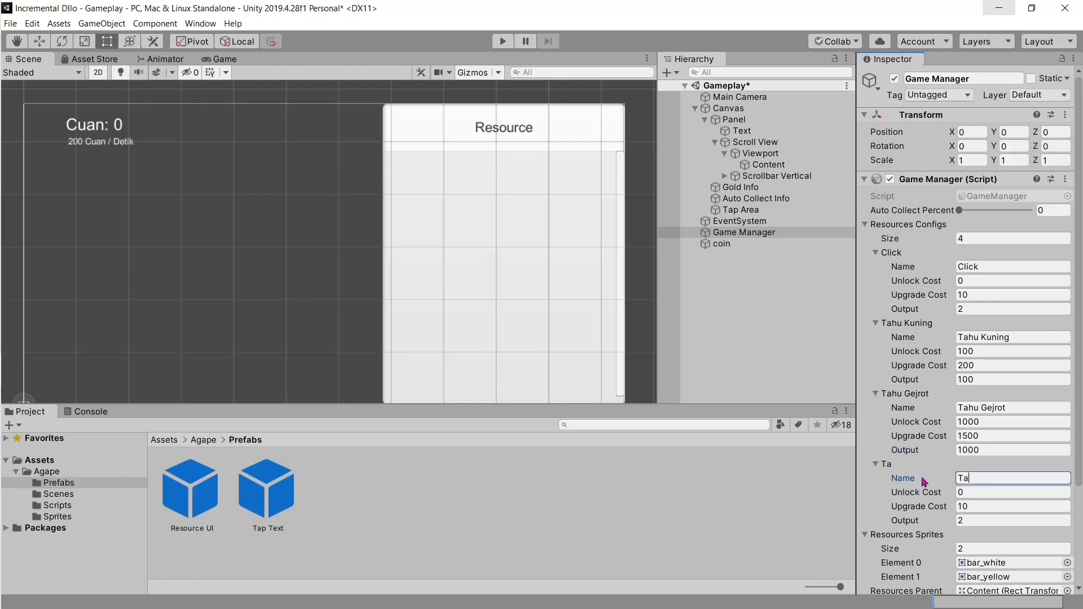
pyautogui.write('hu Viral')
pyautogui.click(979, 493)
pyautogui.write('5')
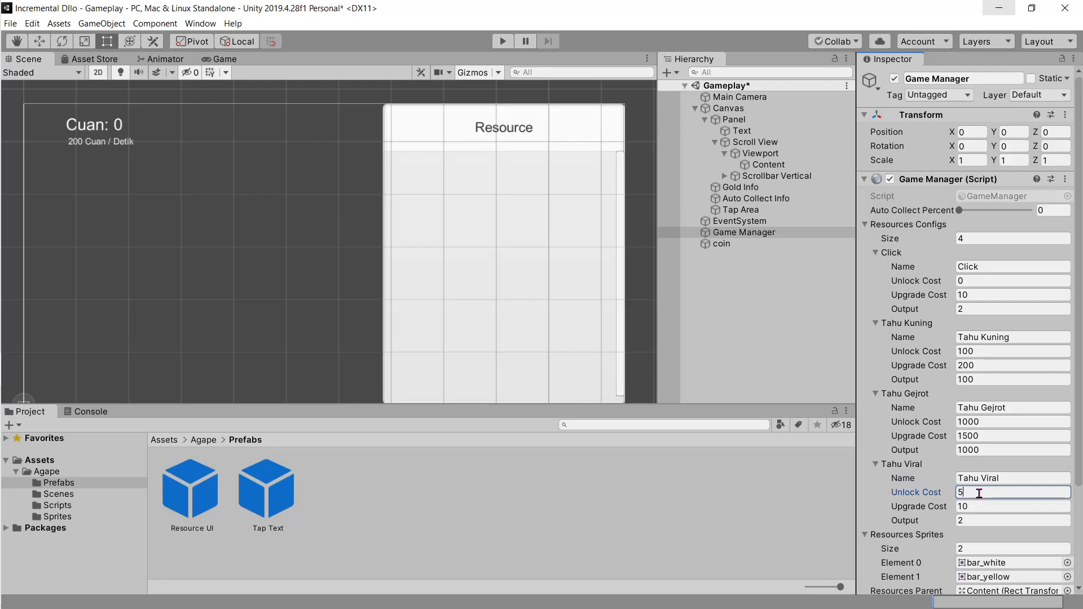
pyautogui.write('00')
pyautogui.write('0')
pyautogui.hotkey('shift', 'Right')
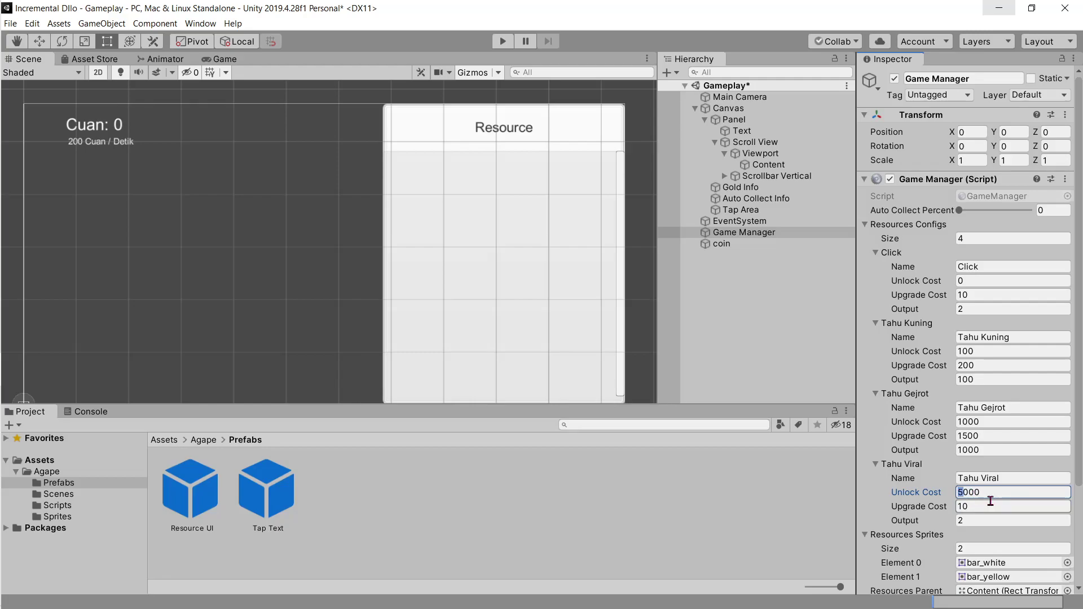
pyautogui.write('1')
# Set Tahu Viral's upgrade cost to 15000 and output to 5000
pyautogui.click(990, 501)
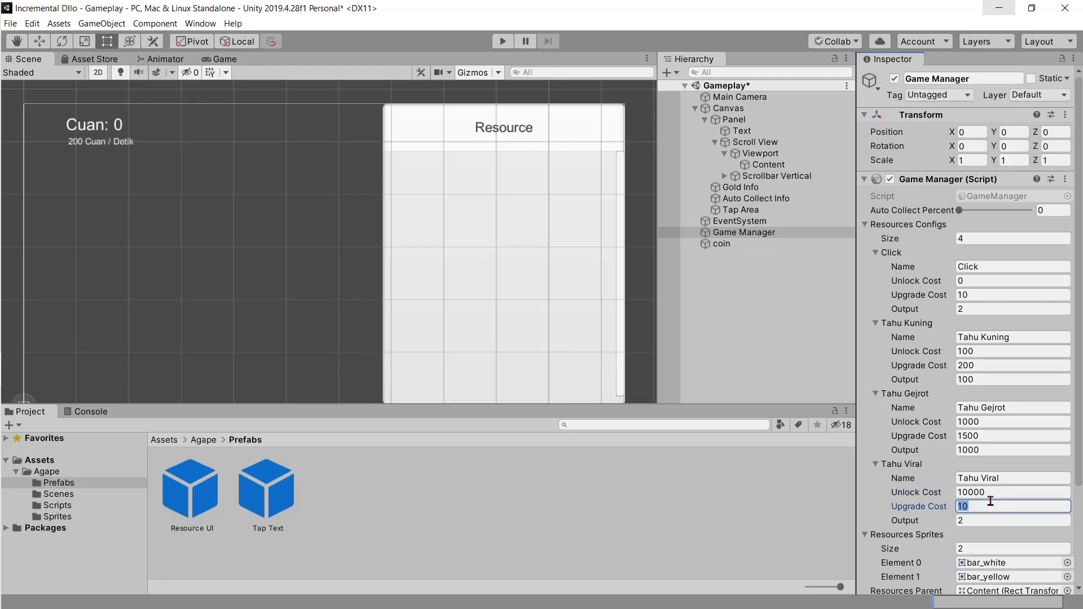
pyautogui.write('15000')
pyautogui.press('Tab')
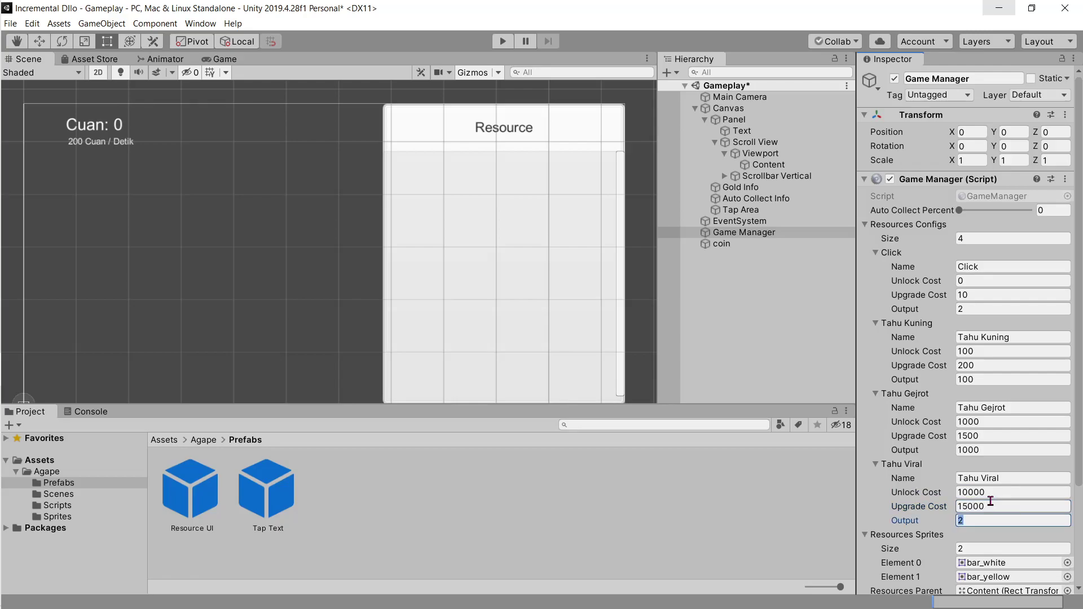
pyautogui.write('10')
pyautogui.press('BackSpace')
pyautogui.press('BackSpace')
pyautogui.write('50')
pyautogui.press('BackSpace')
pyautogui.press('BackSpace')
pyautogui.write('10')
pyautogui.press('BackSpace')
pyautogui.write('50')
pyautogui.write('00')
# Change Tahu Gejrot's output to 500 and Tahu Kuning's to 50, then save the scene
pyautogui.click(998, 447)
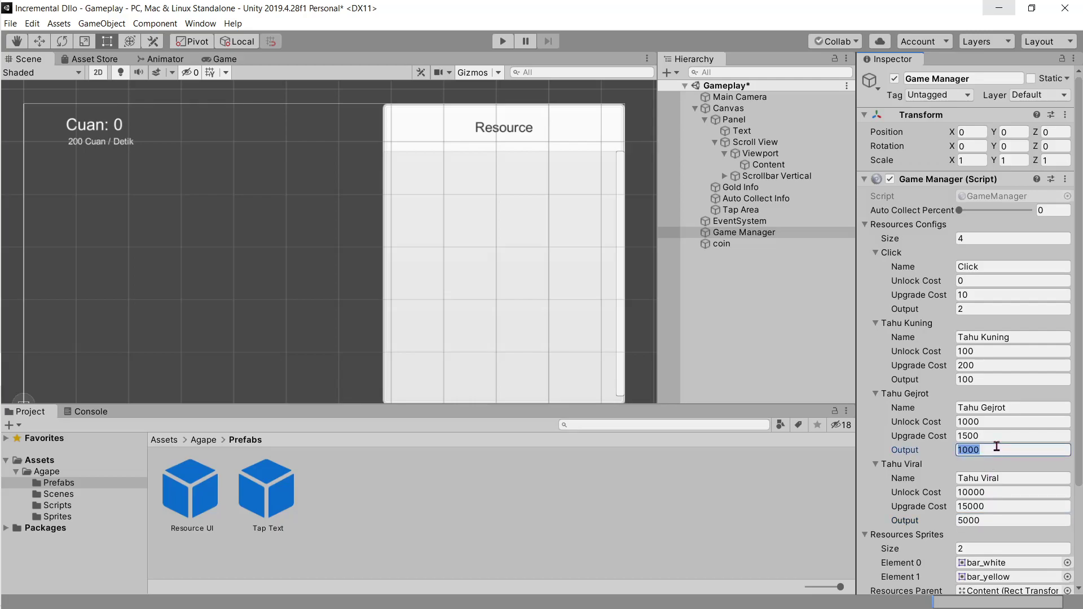
pyautogui.write('5')
pyautogui.click(982, 382)
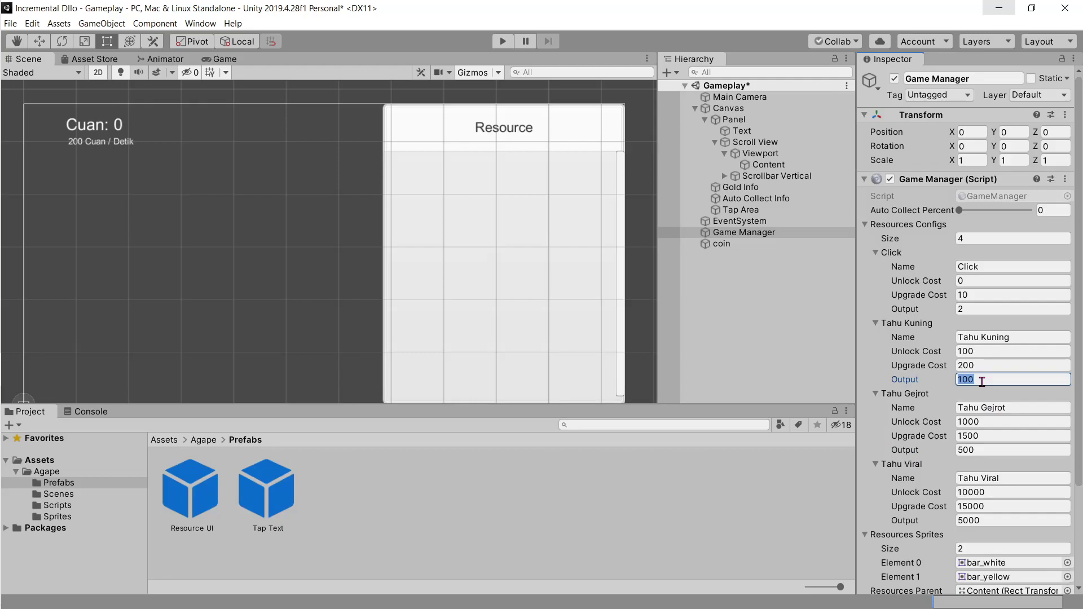
pyautogui.write('50')
pyautogui.hotkey('ctrl', 's')
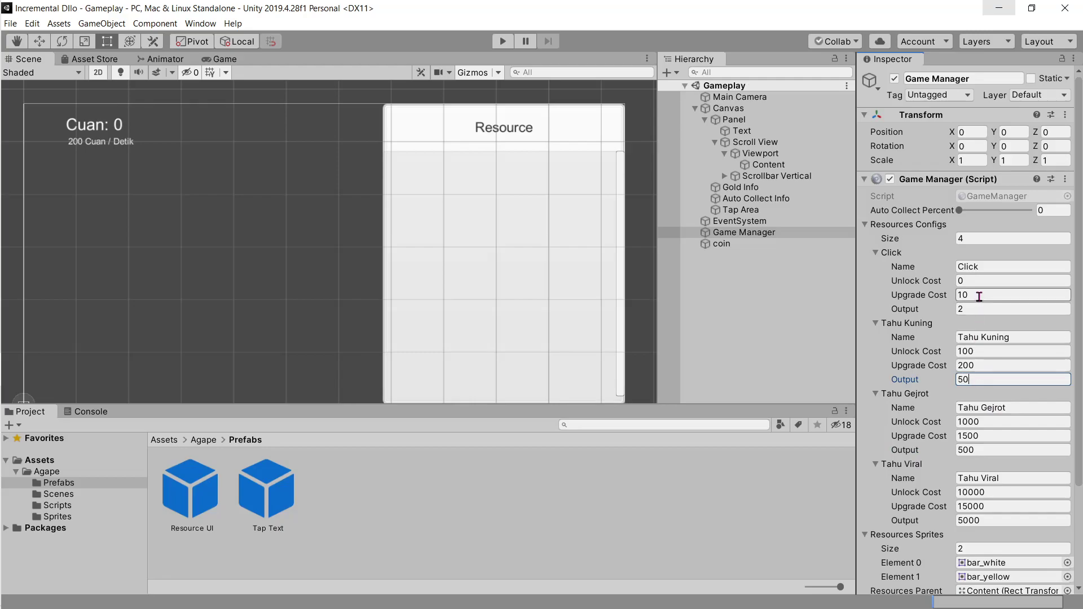
pyautogui.hotkey('alt', 'Tab')
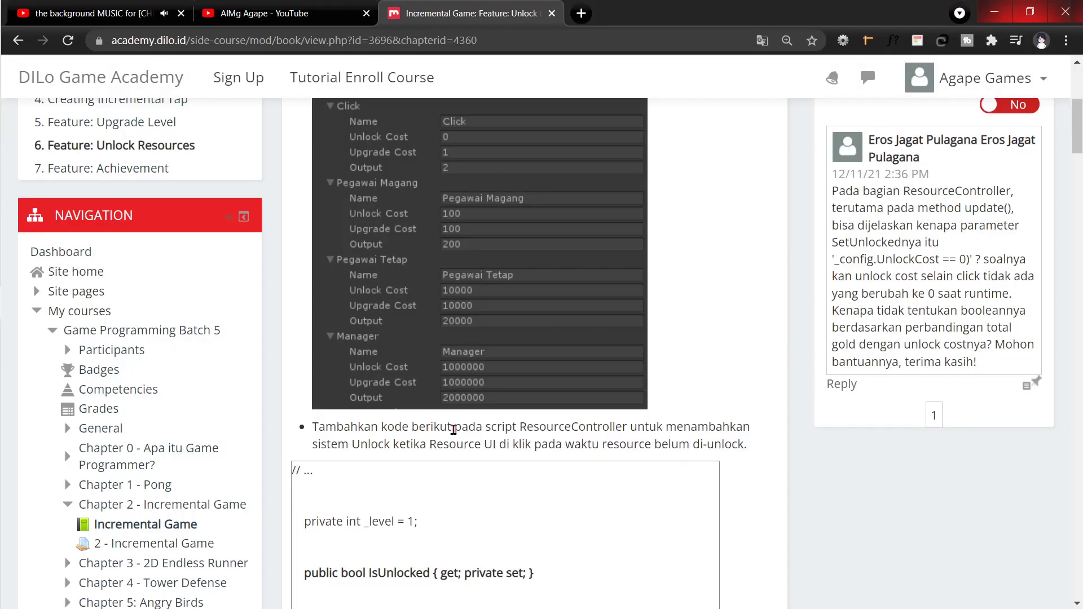
# Copy the tutorial's 'public bool IsUnlocked { get; private set; }' declaration and return to Visual Studio
pyautogui.scroll(-3, 399, 440)
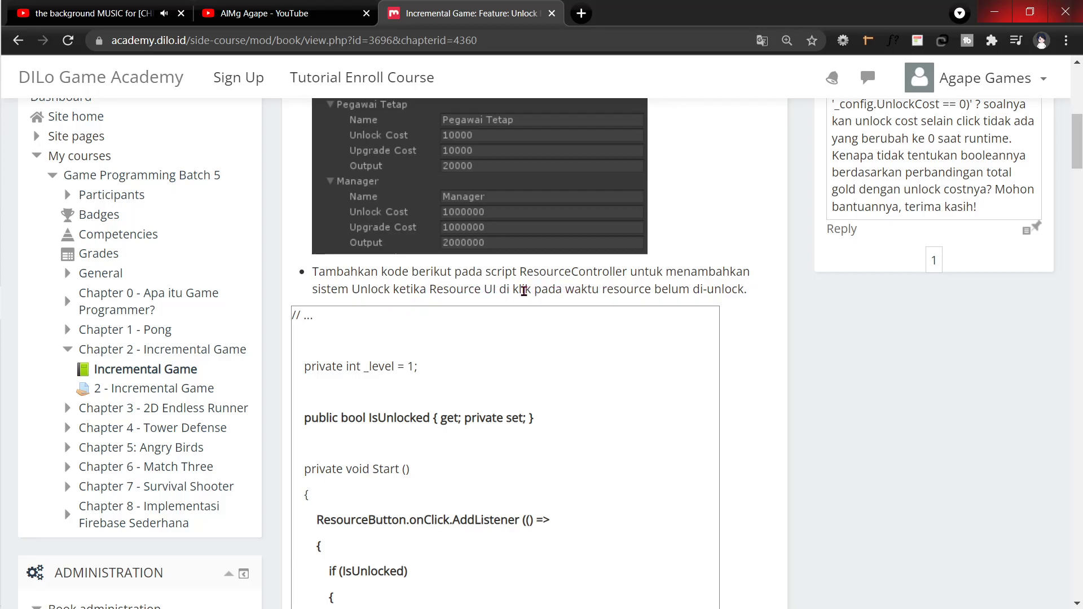
pyautogui.moveTo(463, 290); pyautogui.dragTo(510, 290)
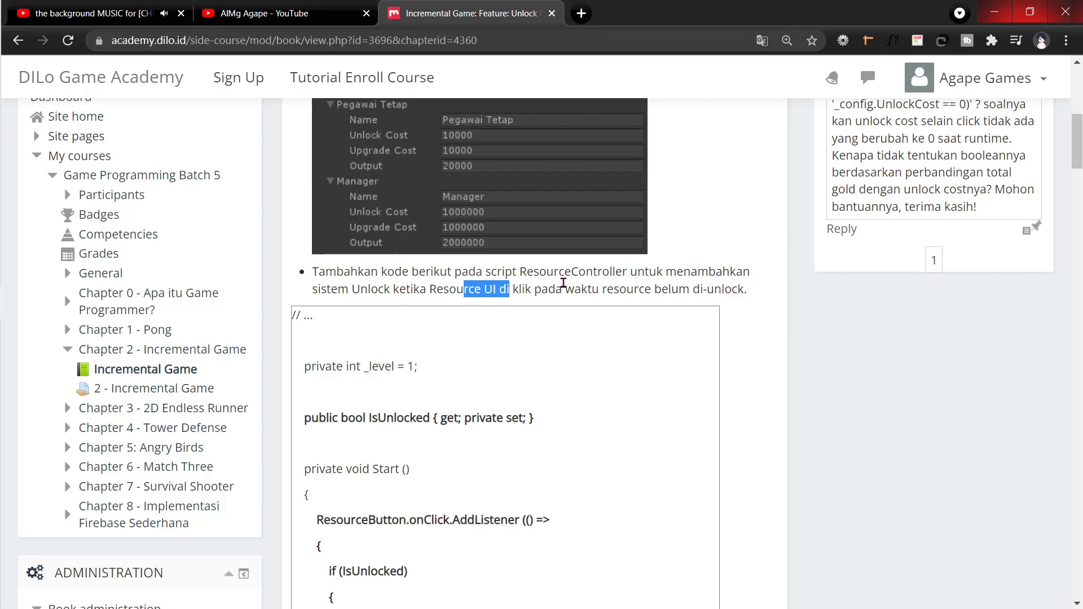
pyautogui.moveTo(680, 290); pyautogui.dragTo(733, 290)
pyautogui.scroll(-3, 377, 305)
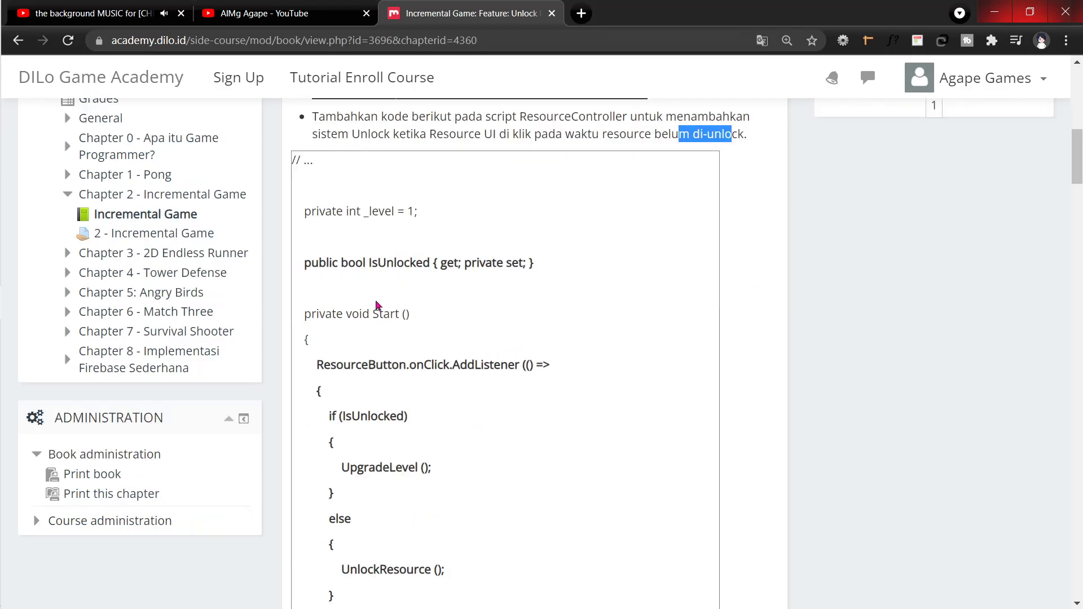
pyautogui.moveTo(304, 264); pyautogui.dragTo(535, 267)
pyautogui.hotkey('ctrl', 'c')
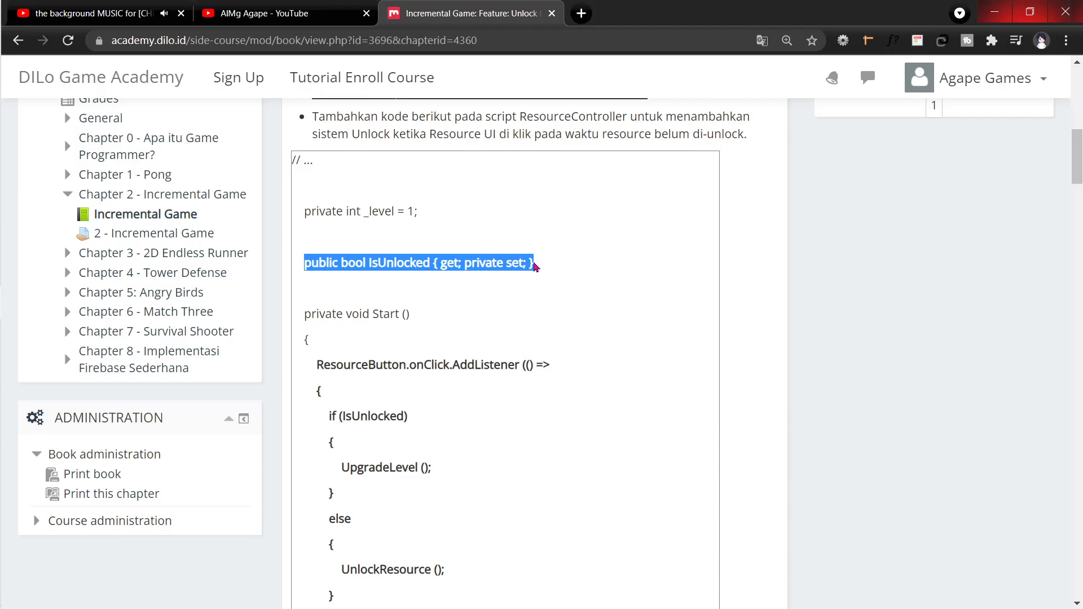
pyautogui.hotkey('alt', 'Tab')
pyautogui.press('Tab')
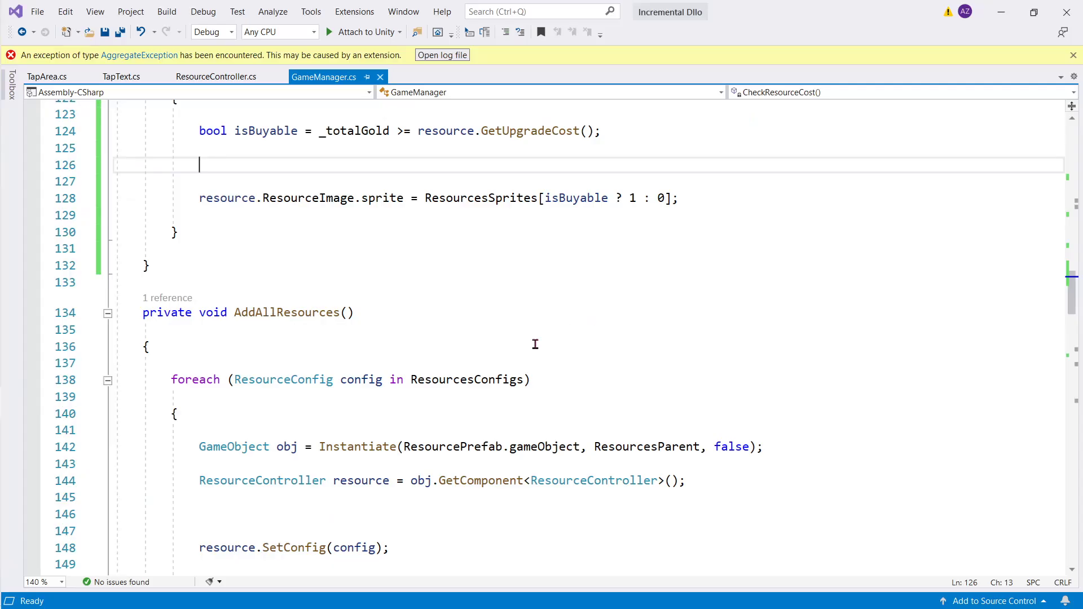
# Paste the IsUnlocked property declaration onto line 21 of ResourceController.cs
pyautogui.click(220, 78)
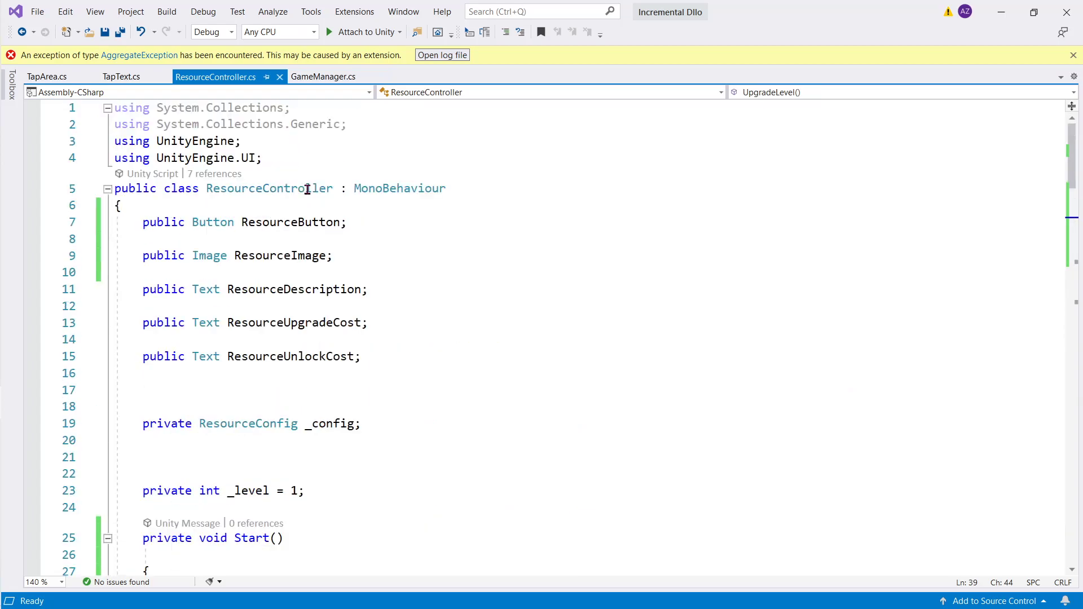
pyautogui.click(318, 456)
pyautogui.scroll(-2, 407, 439)
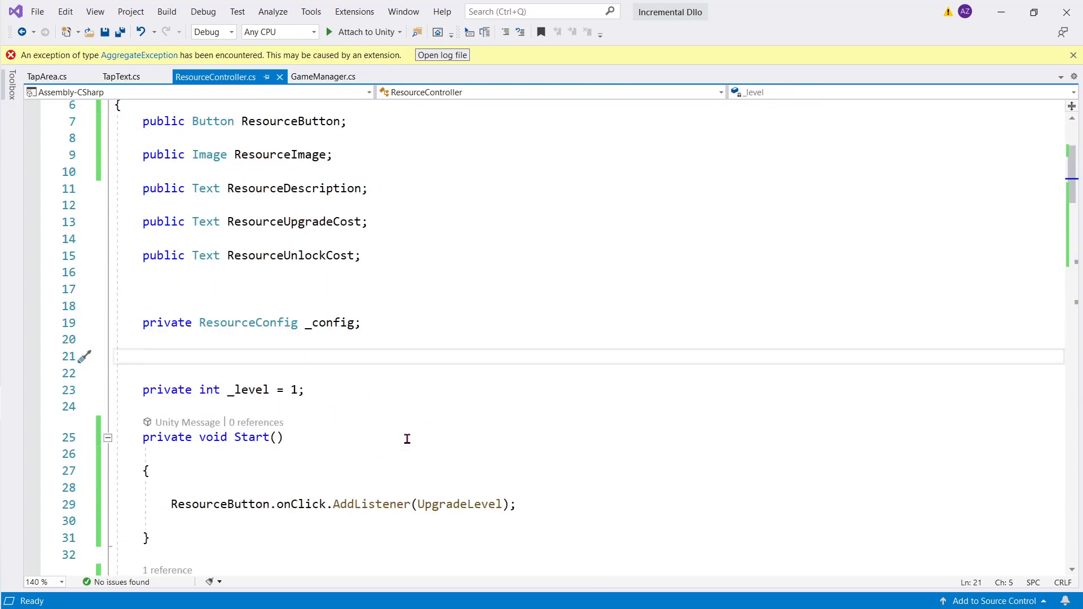
pyautogui.hotkey('alt', 'Tab')
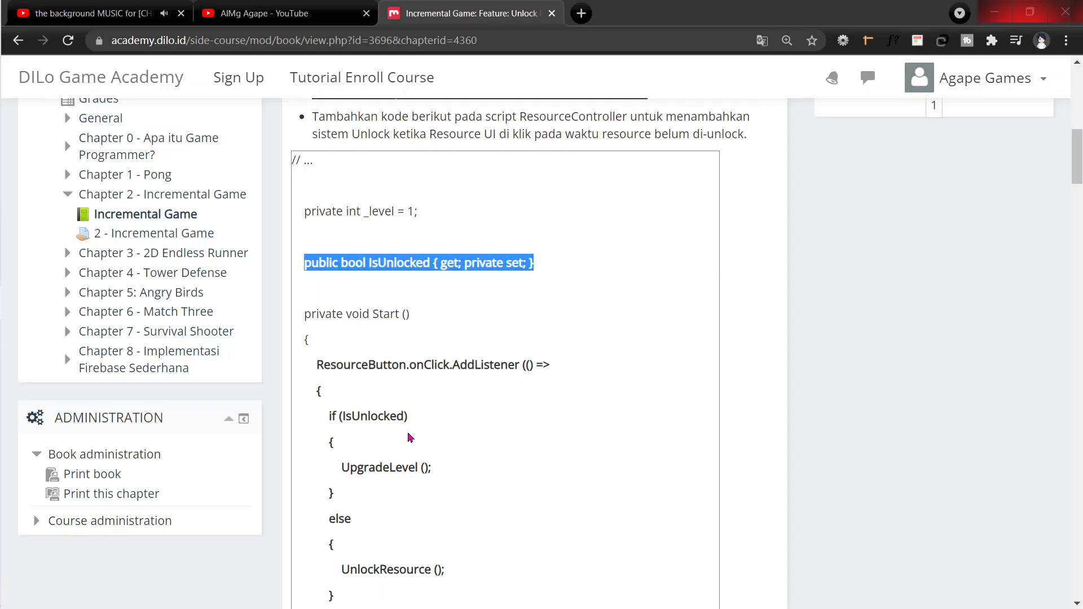
pyautogui.hotkey('alt', 'Tab')
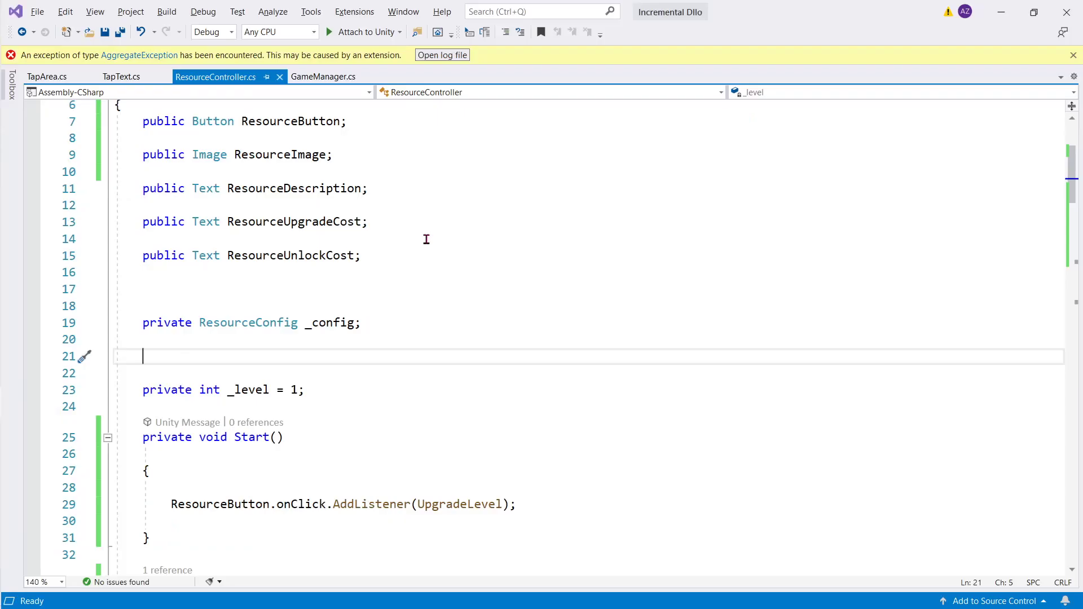
pyautogui.hotkey('ctrl', 'v')
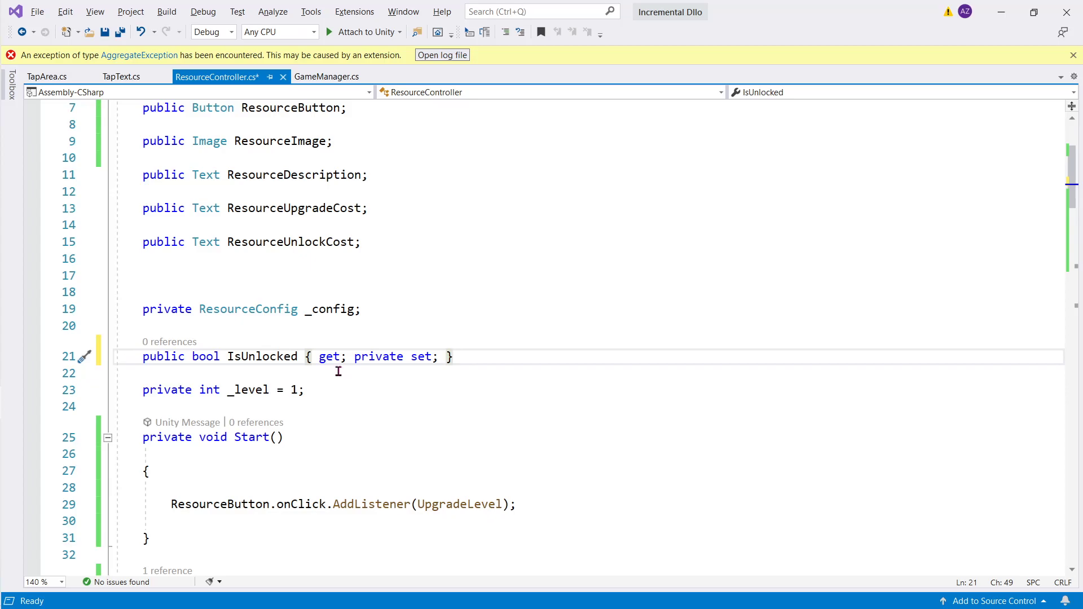
# Select the tutorial's listener block: UpgradeLevel if IsUnlocked, otherwise UnlockResource
pyautogui.moveTo(355, 356); pyautogui.dragTo(432, 356)
pyautogui.hotkey('alt', 'Tab')
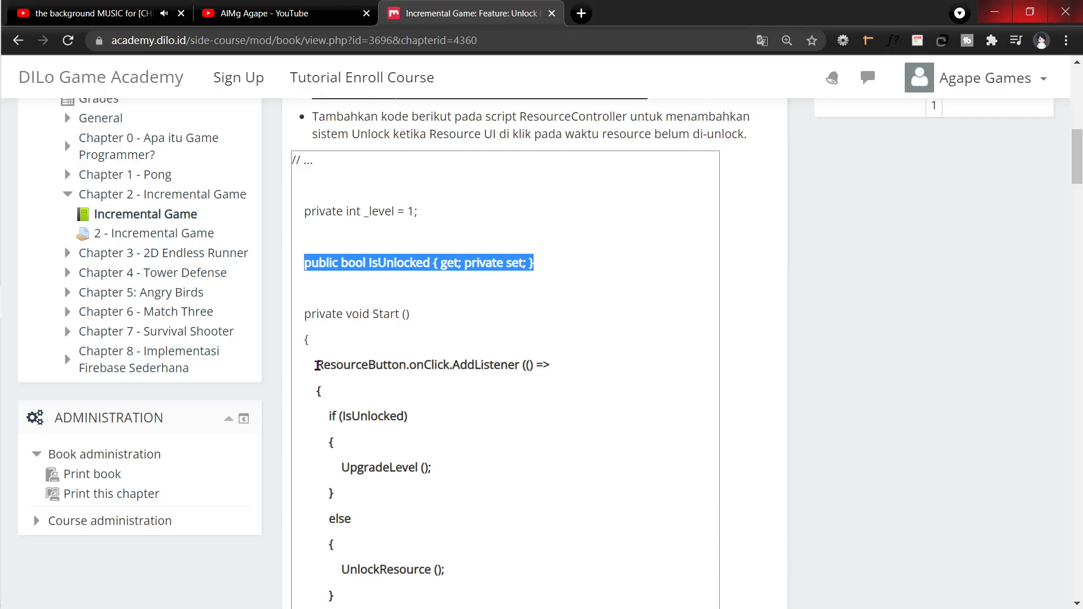
pyautogui.moveTo(318, 365); pyautogui.dragTo(427, 368)
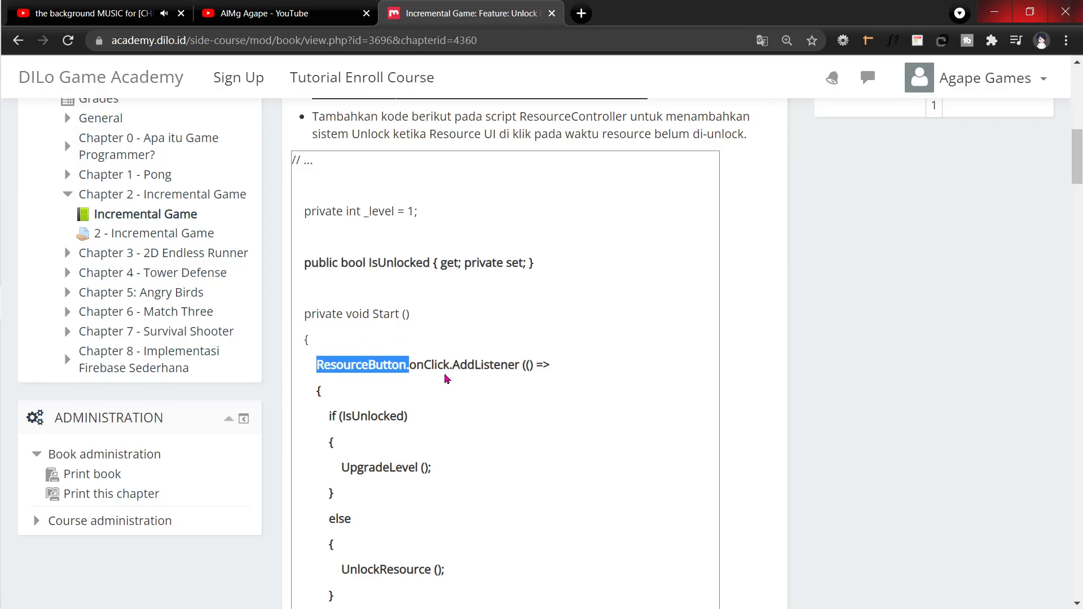
pyautogui.scroll(-3, 449, 378)
pyautogui.doubleClick(373, 261)
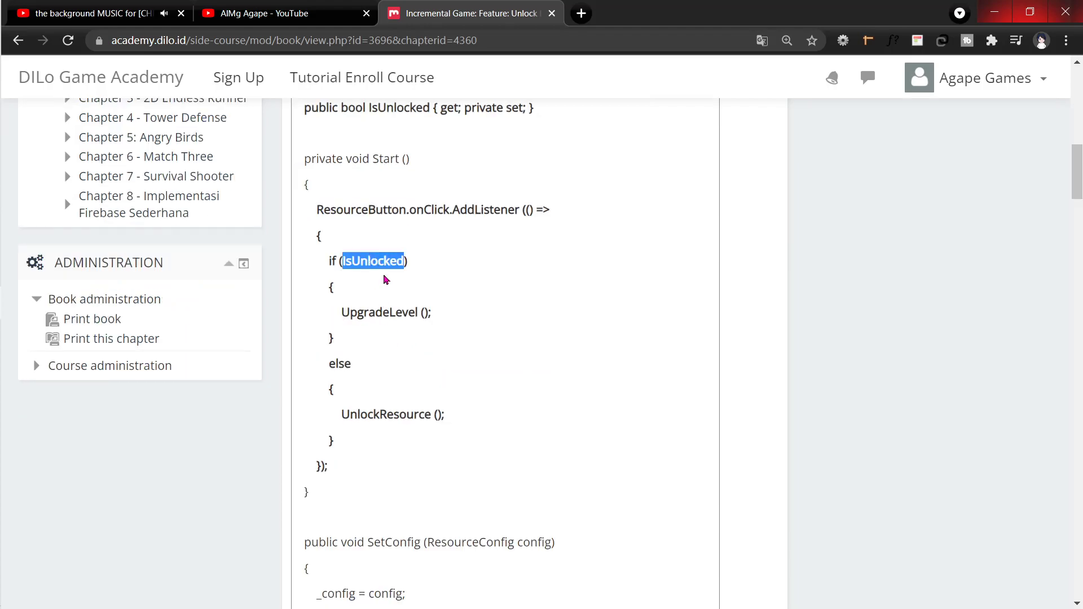
pyautogui.moveTo(340, 312); pyautogui.dragTo(503, 323)
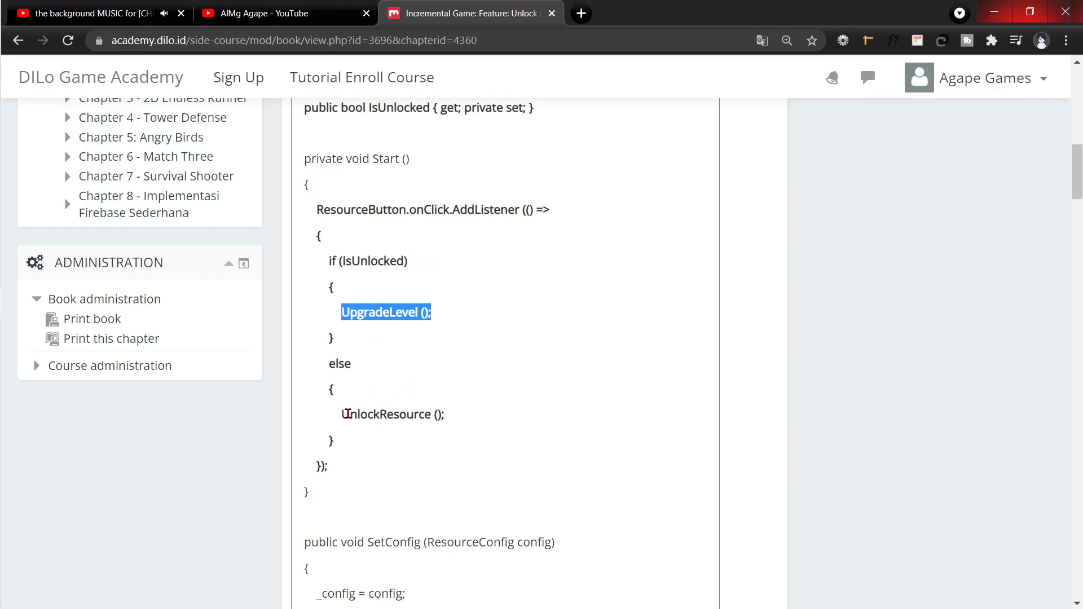
pyautogui.moveTo(343, 414); pyautogui.dragTo(464, 425)
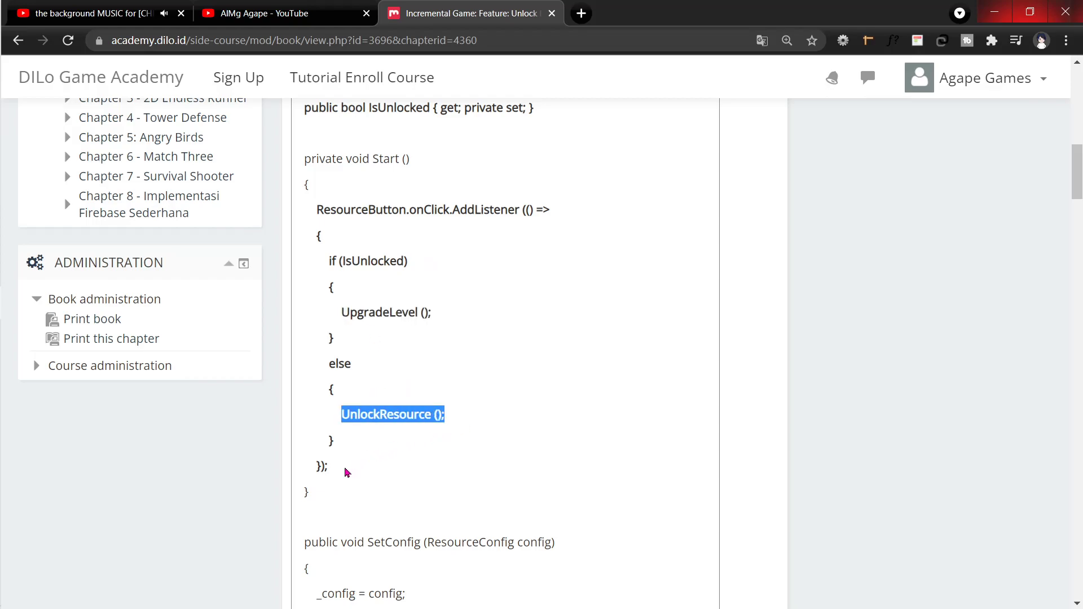
pyautogui.moveTo(344, 466)
pyautogui.mouseDown()
pyautogui.moveTo(327, 282)
pyautogui.moveTo(301, 213)
pyautogui.mouseUp()
# Paste the if/else listener into Start and delete the old direct UpgradeLevel AddListener line
pyautogui.hotkey('alt', 'Tab')
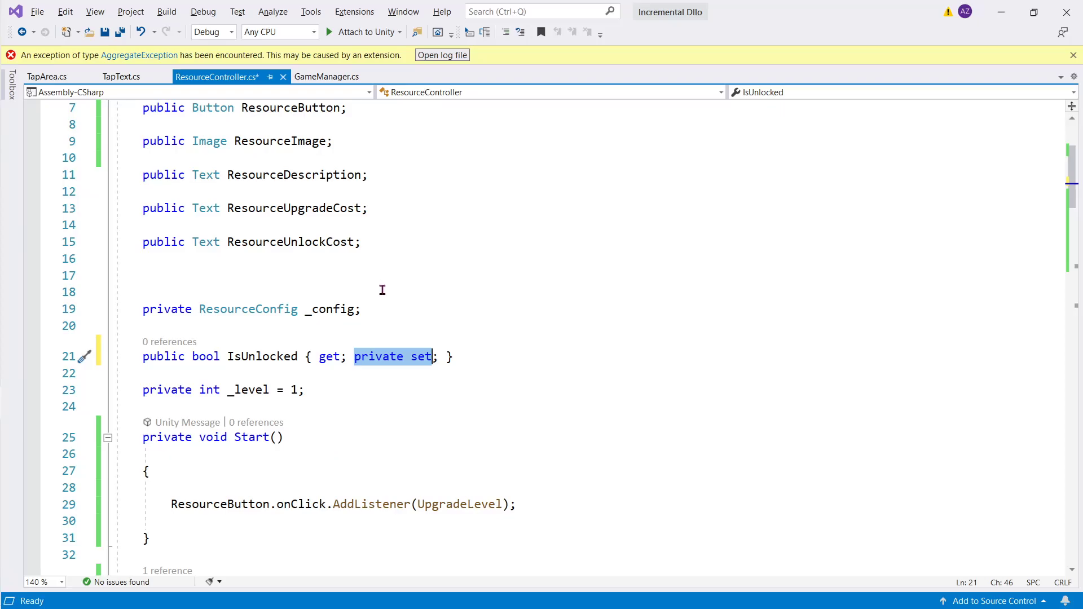
pyautogui.scroll(-2, 320, 430)
pyautogui.click(249, 420)
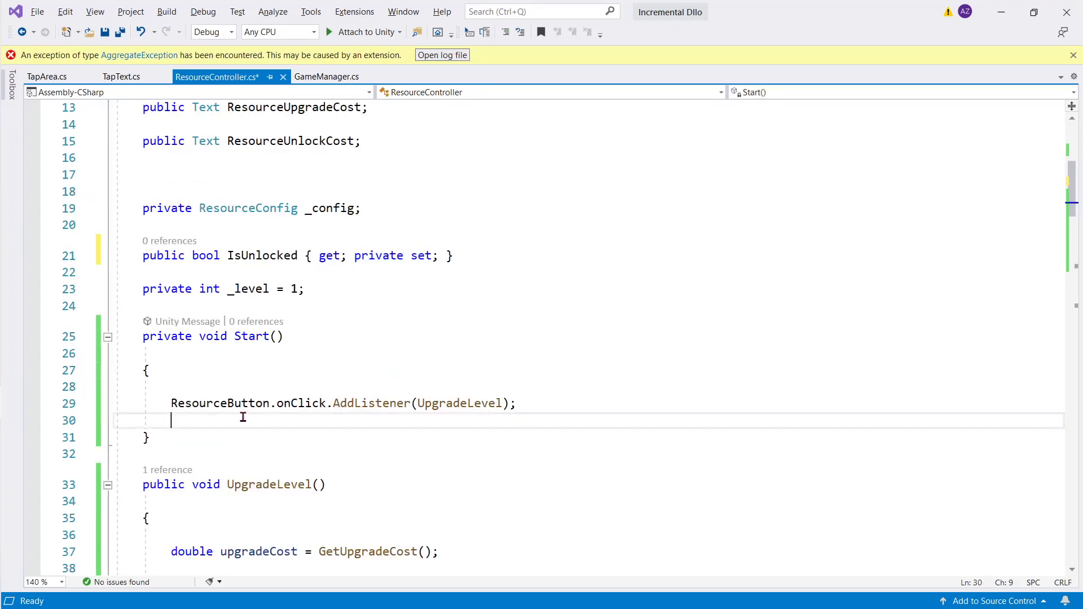
pyautogui.click(250, 387)
pyautogui.write('ResourceButton.onClick.AddListener(() =>          {              if (IsUnlocked)              {                  UpgradeLevel();              }              else              {                  UnlockResource();              }          });')
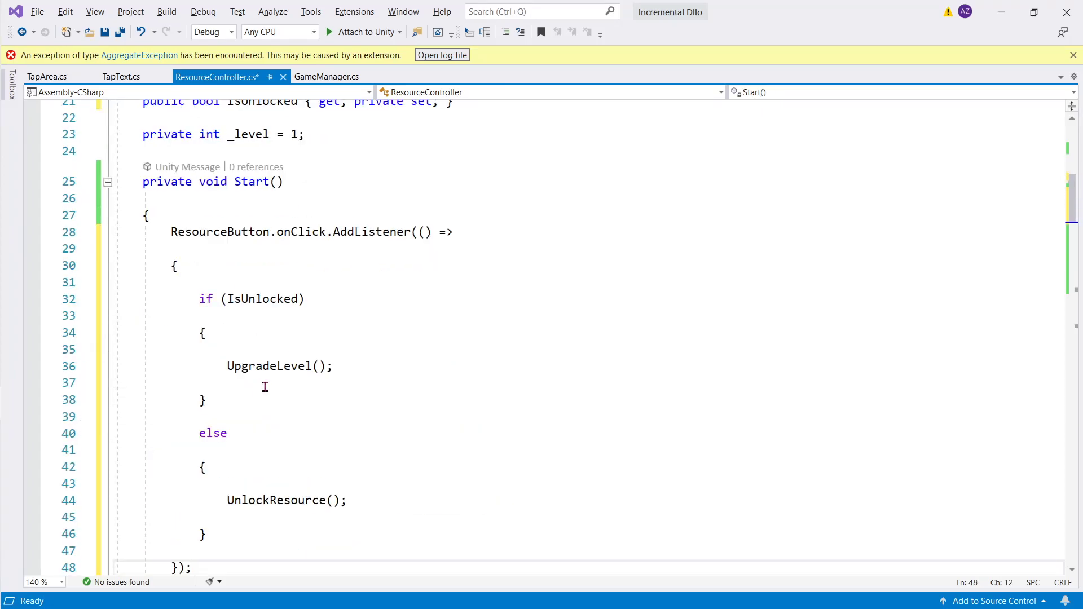
pyautogui.scroll(-2, 268, 386)
pyautogui.scroll(-2, 268, 386)
pyautogui.moveTo(537, 384); pyautogui.dragTo(536, 375)
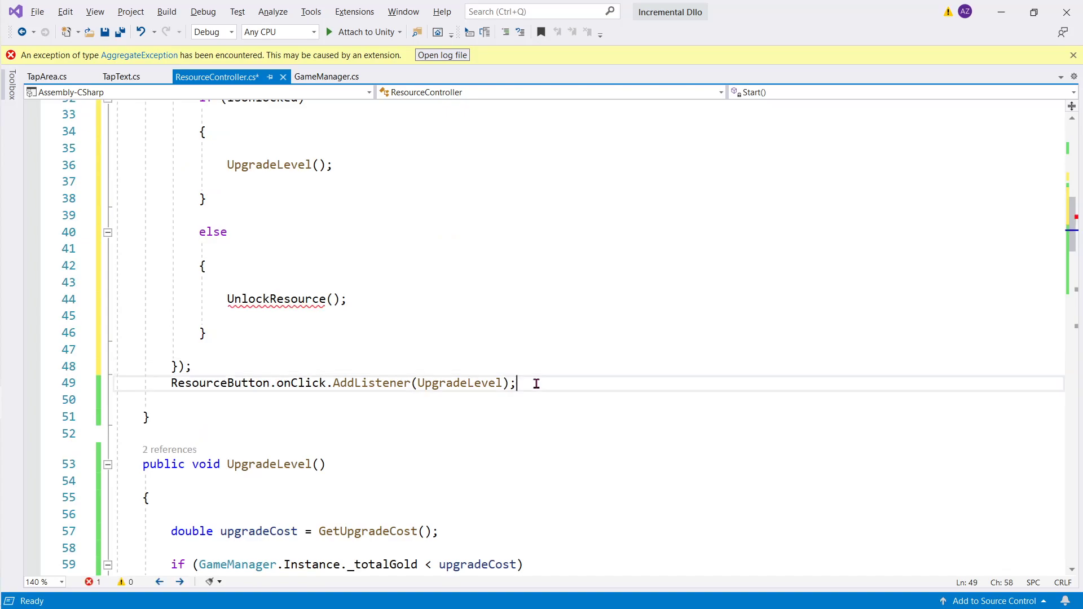
pyautogui.press('Delete')
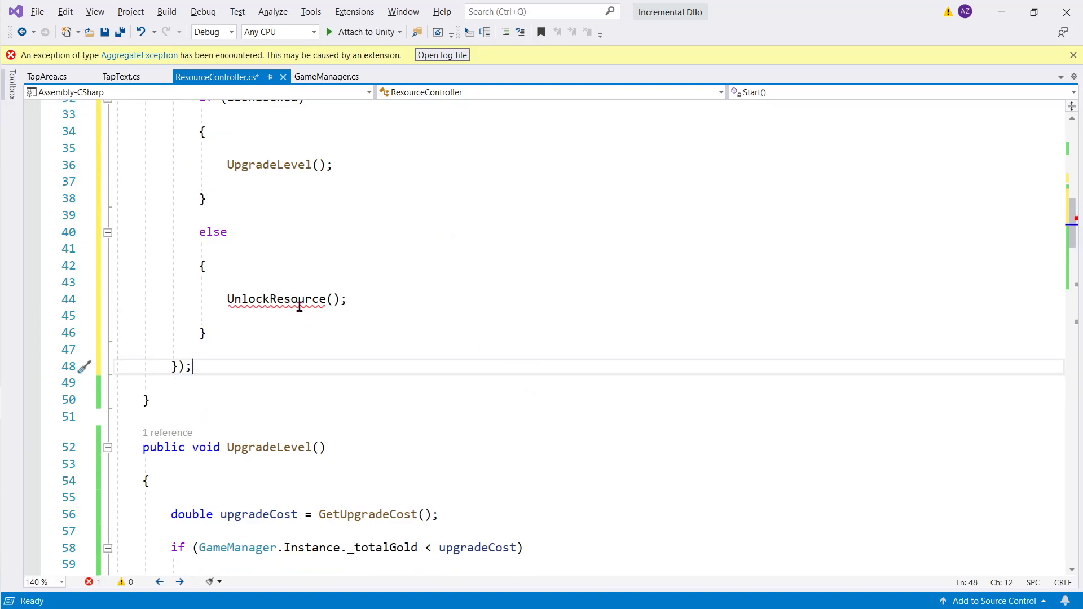
pyautogui.hotkey('alt', 'Tab')
pyautogui.scroll(-5, 498, 359)
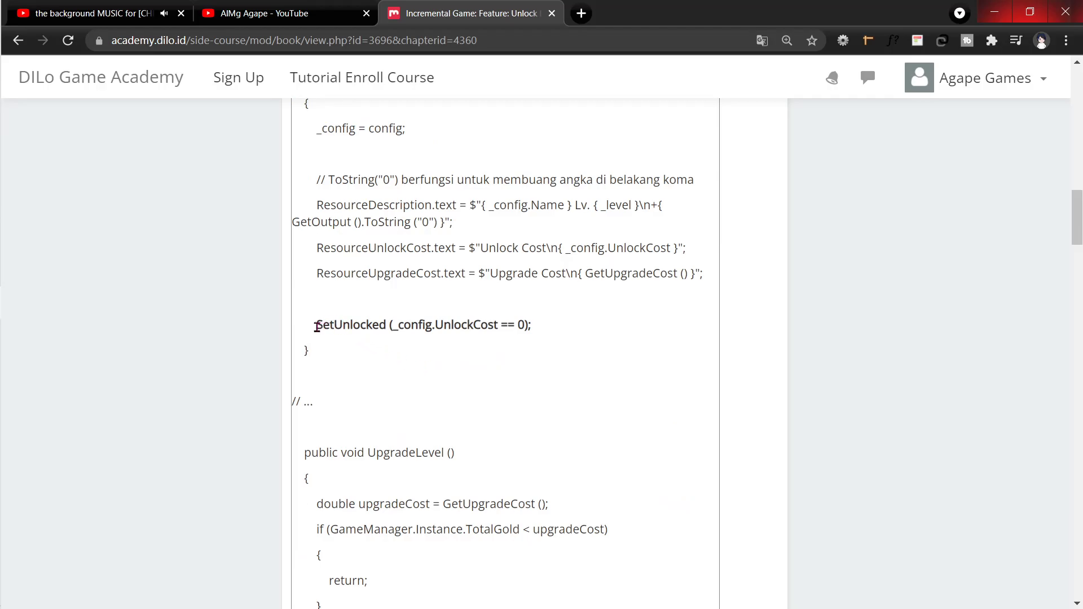
# Copy the tutorial's 'SetUnlocked (_config.UnlockCost == 0);' line and bring up SetConfig in Visual Studio
pyautogui.scroll(3, 322, 328)
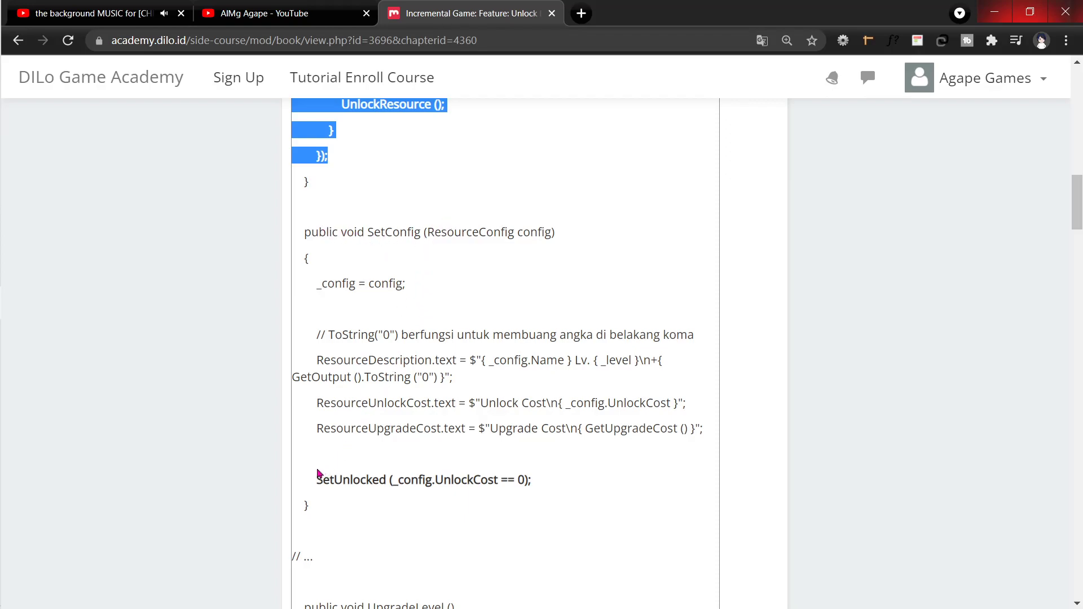
pyautogui.doubleClick(369, 481)
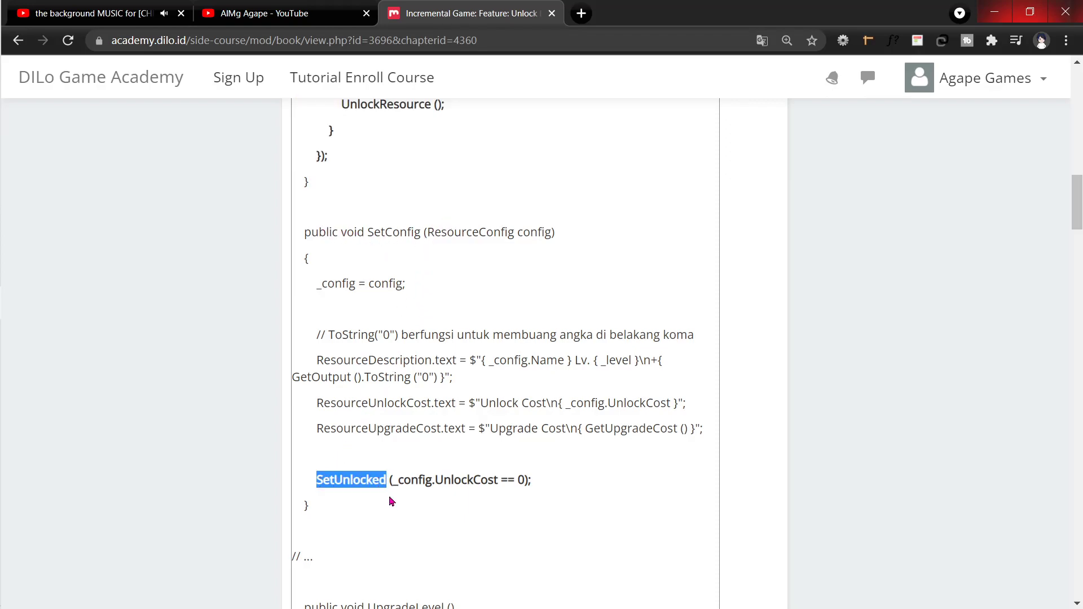
pyautogui.moveTo(393, 481); pyautogui.dragTo(523, 480)
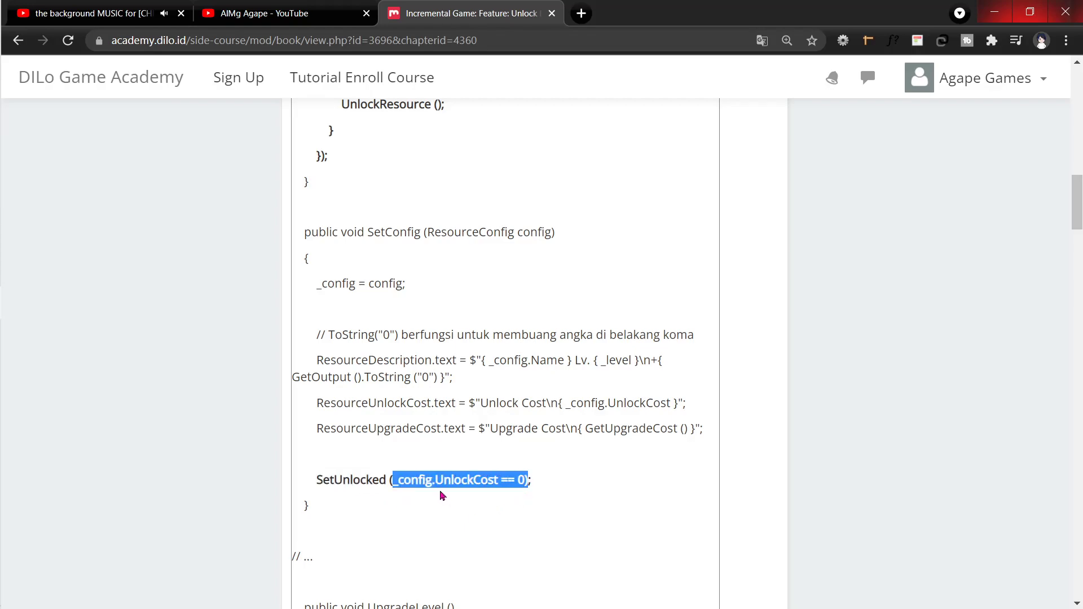
pyautogui.click(564, 488)
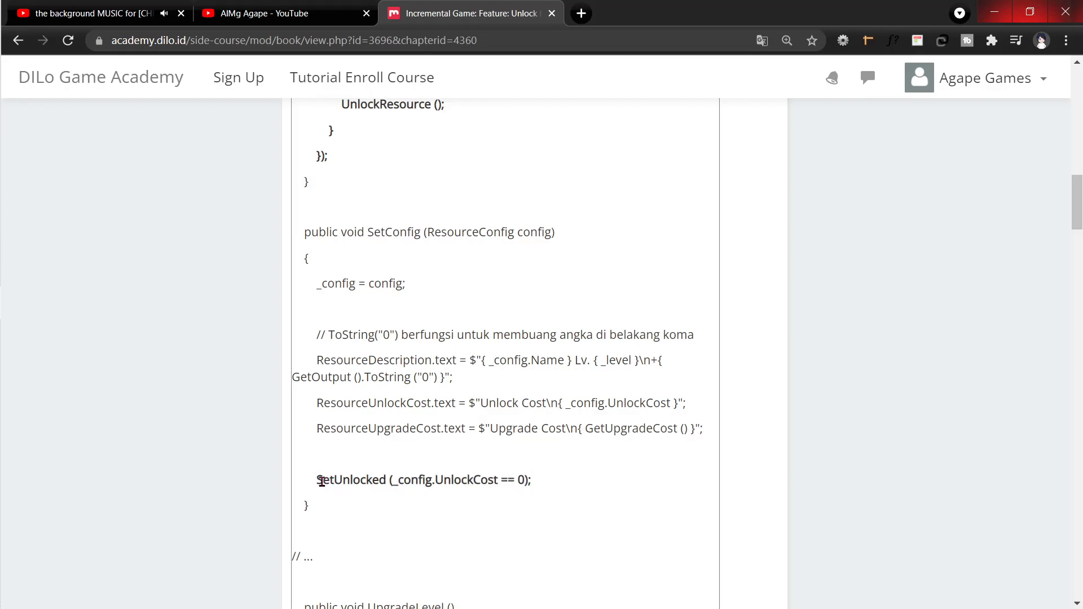
pyautogui.moveTo(321, 481); pyautogui.dragTo(552, 488)
pyautogui.hotkey('alt', 'Tab')
pyautogui.scroll(-6, 371, 448)
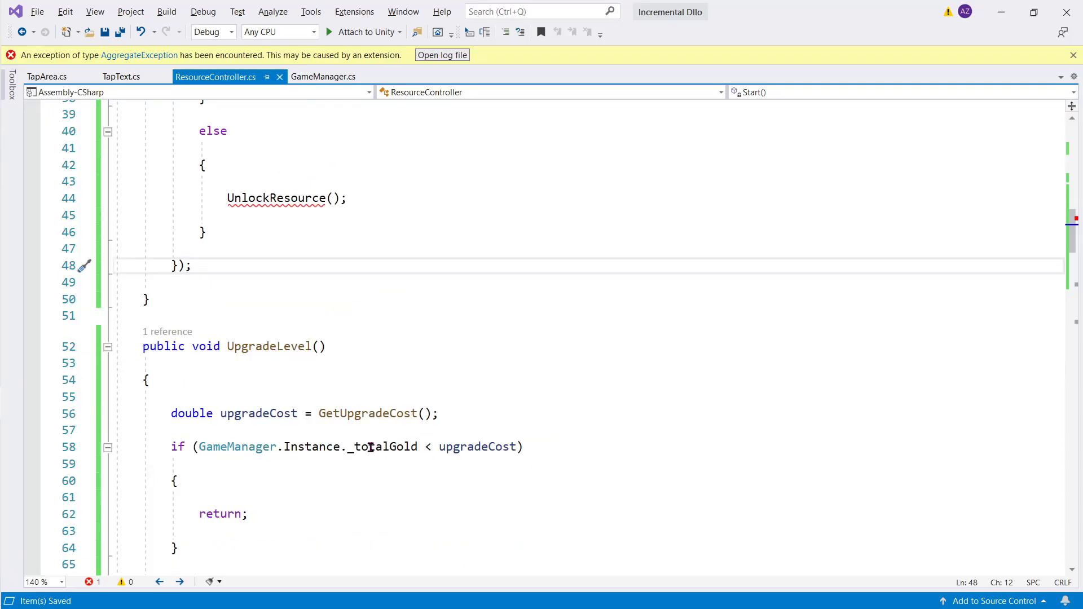
pyautogui.scroll(-3, 371, 447)
pyautogui.scroll(-4, 370, 447)
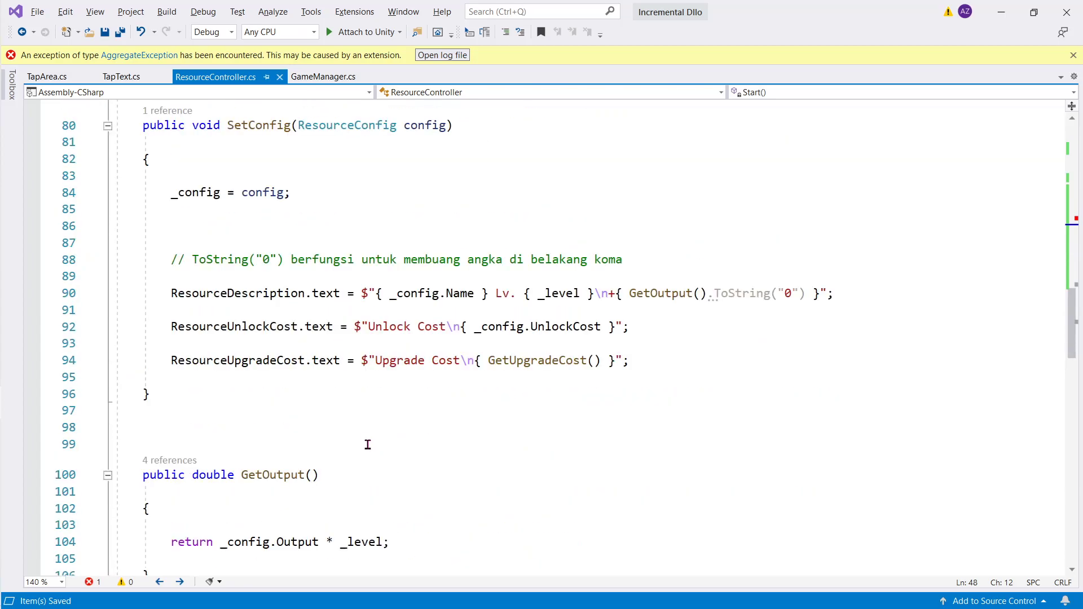
# Add SetUnlocked(_config.UnlockCost == 0); after the upgrade-cost line in SetConfig
pyautogui.click(701, 364)
pyautogui.press('Return')
pyautogui.press('Return')
pyautogui.write('SetUnlocked(_config.UnlockCost == 0);')
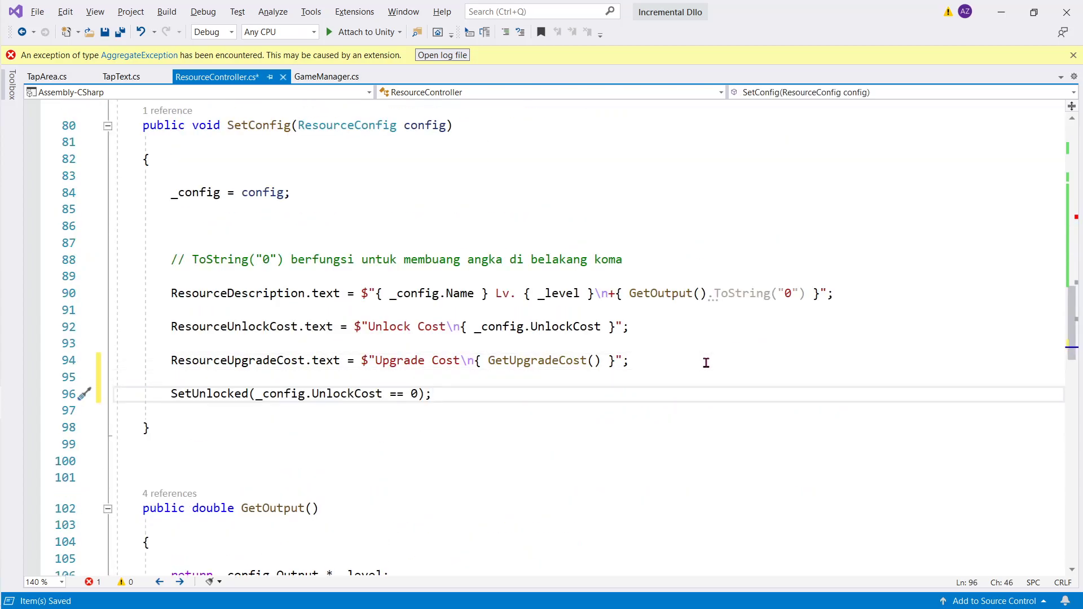
# Copy the tutorial's UnlockResource and SetUnlocked methods and paste them after GetUnlockCost
pyautogui.hotkey('alt', 'Tab')
pyautogui.scroll(-5, 438, 395)
pyautogui.scroll(-4, 437, 395)
pyautogui.scroll(-3, 440, 385)
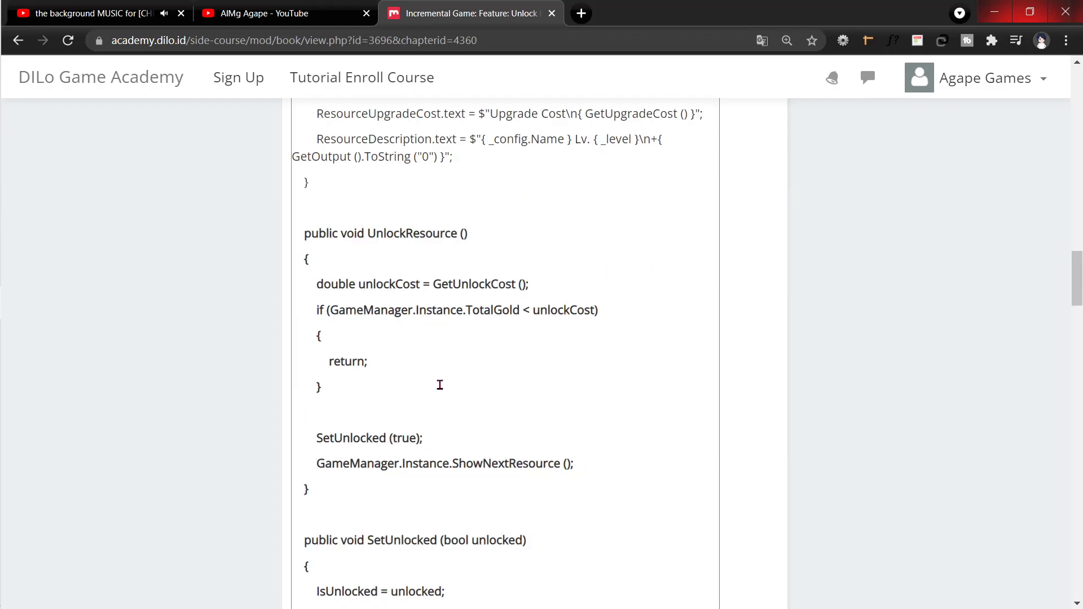
pyautogui.moveTo(303, 233); pyautogui.dragTo(370, 532)
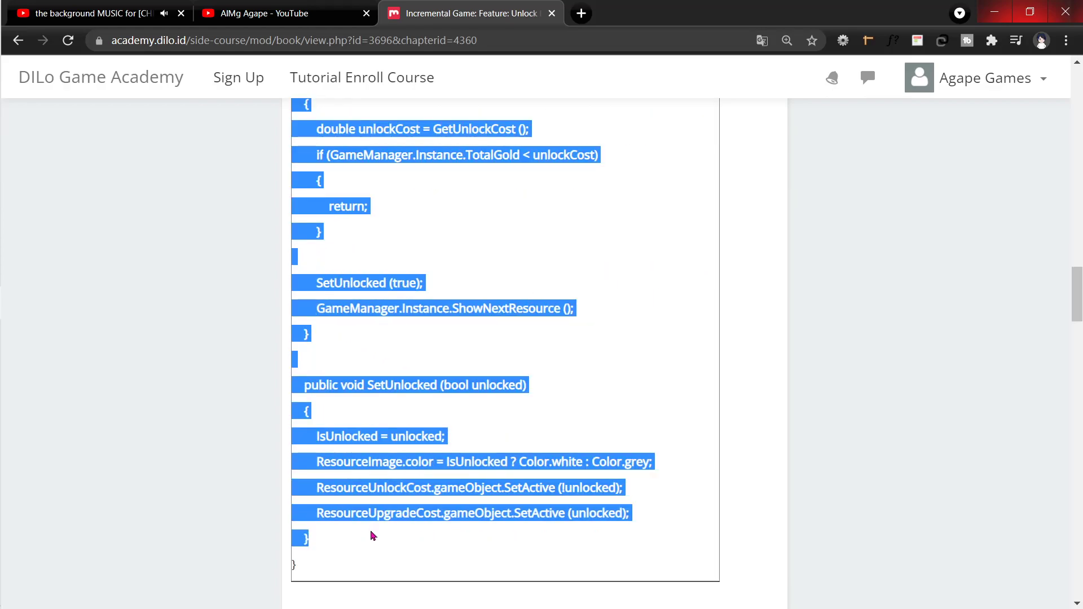
pyautogui.hotkey('alt', 'Tab')
pyautogui.scroll(-9, 421, 440)
pyautogui.scroll(4, 308, 391)
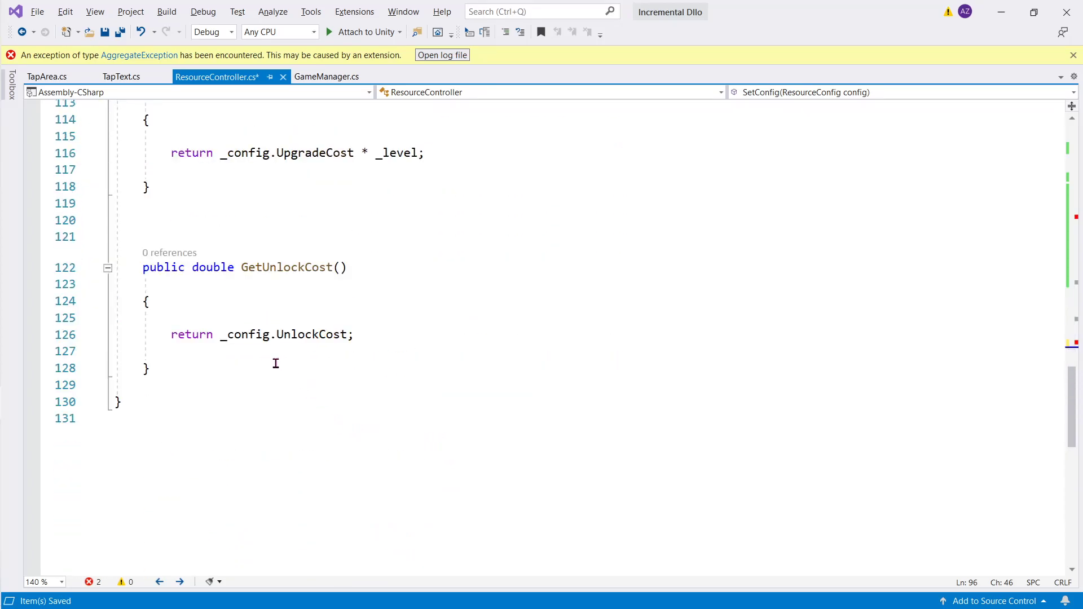
pyautogui.click(252, 370)
pyautogui.press('Return')
pyautogui.hotkey('ctrl', 'v')
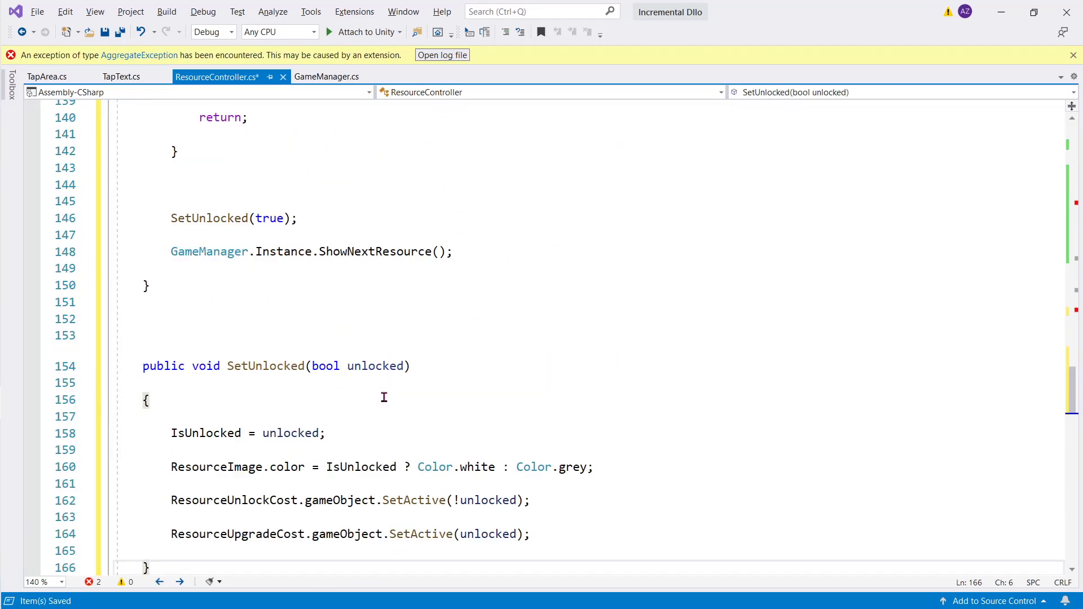
# Scroll through ResourceController.cs to review the pasted methods
pyautogui.scroll(4, 384, 397)
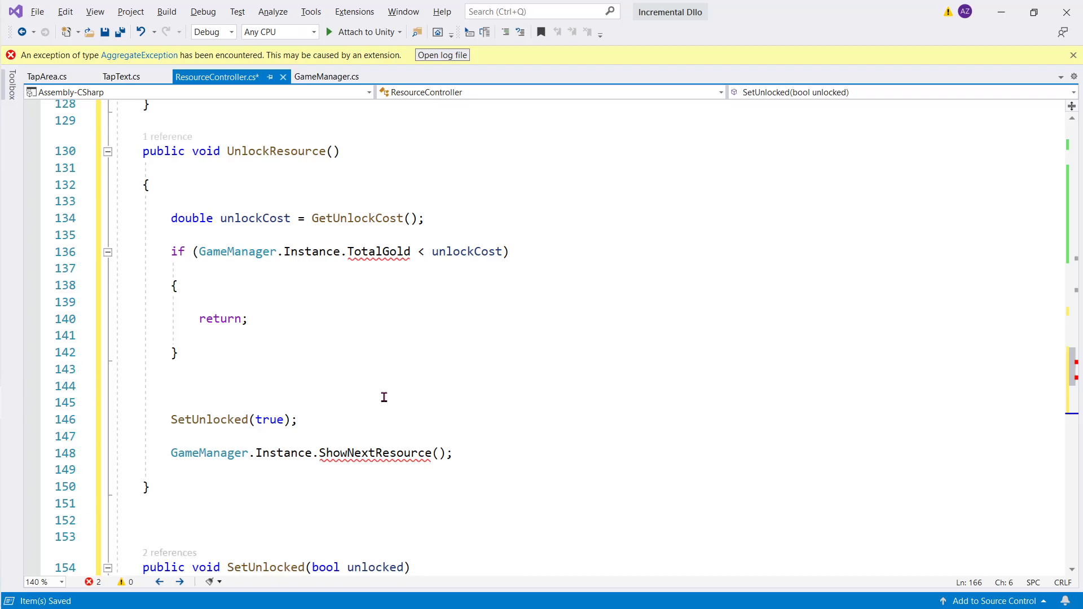
pyautogui.scroll(2, 383, 397)
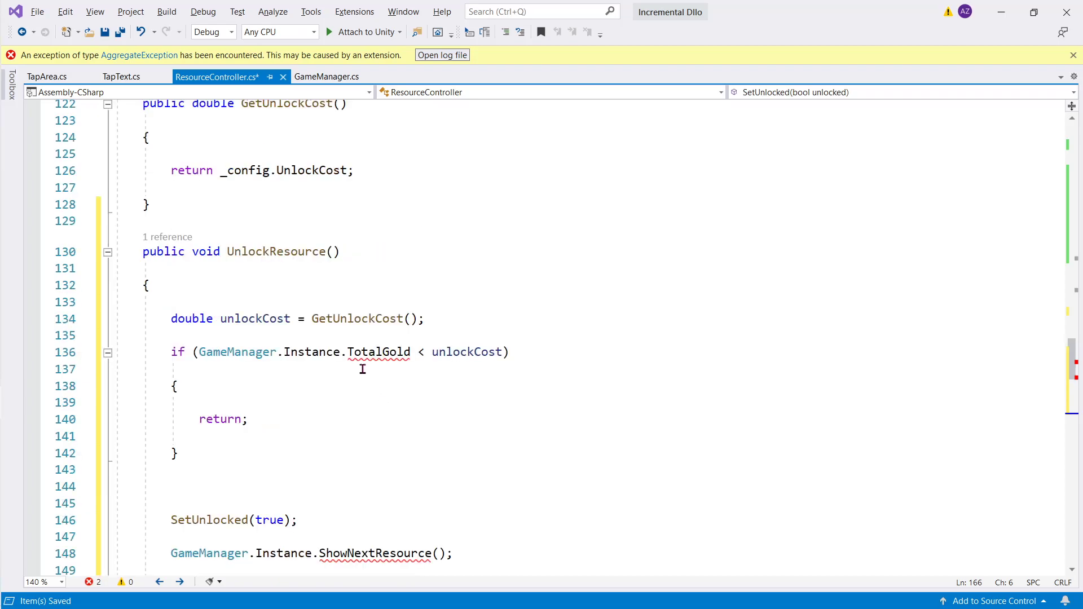
pyautogui.scroll(11, 288, 254)
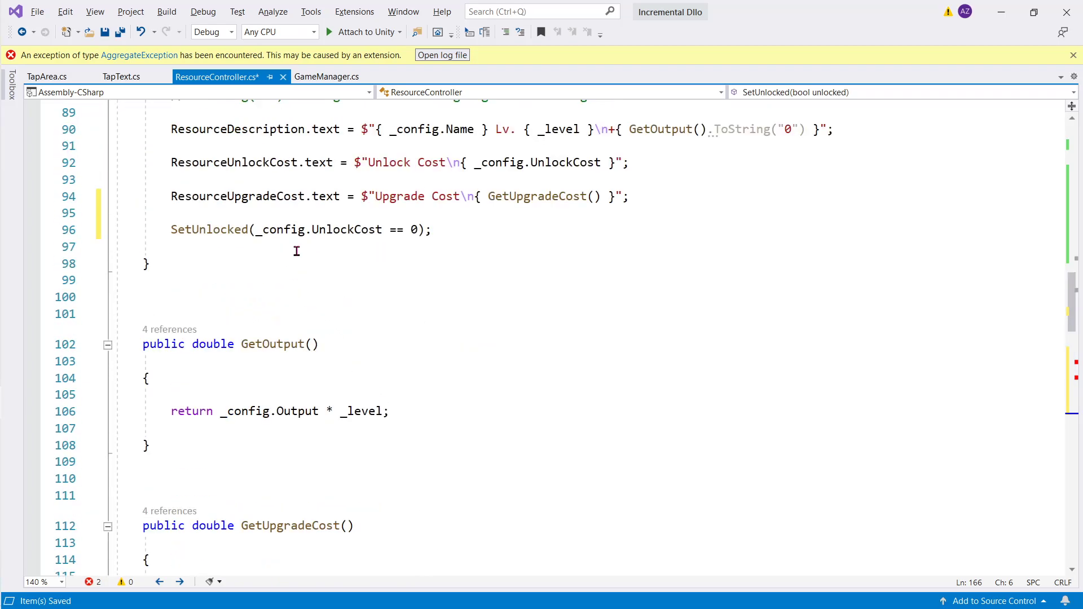
pyautogui.scroll(10, 295, 251)
pyautogui.scroll(10, 303, 253)
pyautogui.scroll(2, 303, 255)
pyautogui.scroll(2, 302, 254)
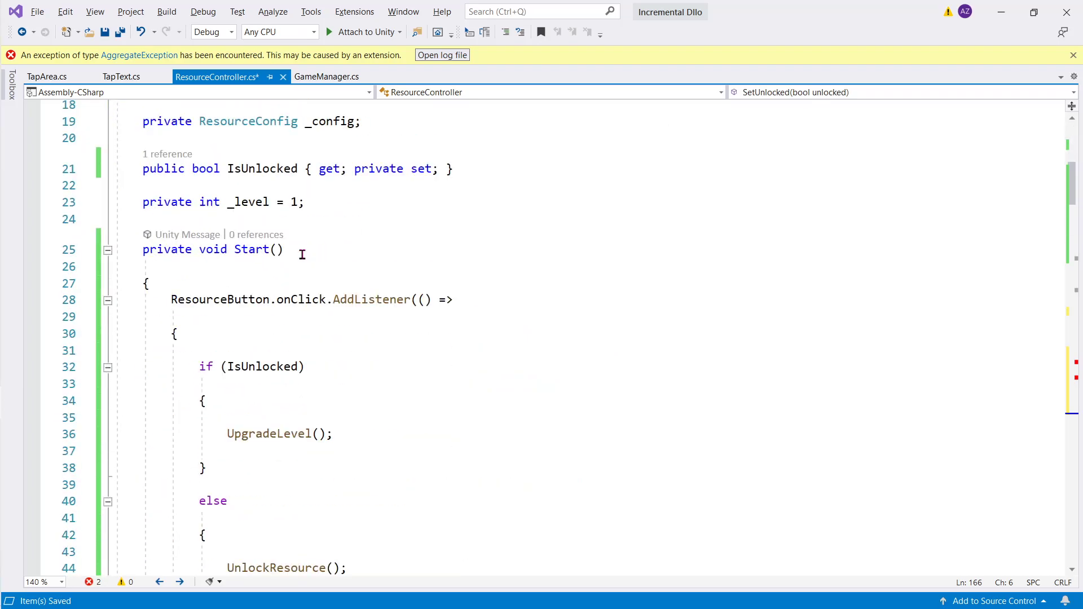
pyautogui.scroll(-4, 304, 294)
pyautogui.scroll(-10, 299, 345)
pyautogui.scroll(-12, 298, 362)
pyautogui.scroll(-11, 297, 359)
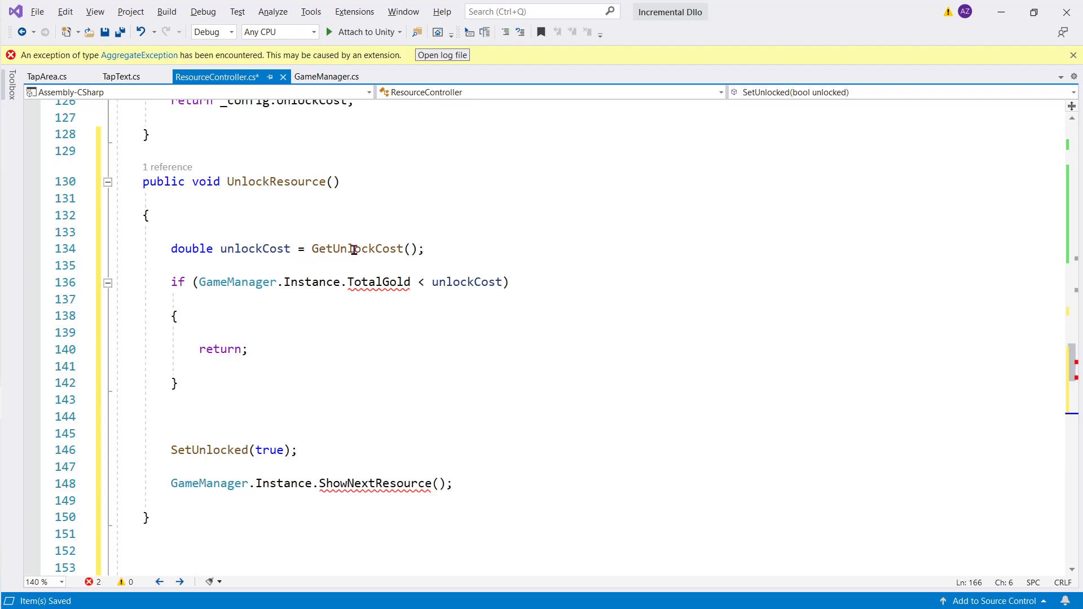
# Replace TotalGold with _totalGold in UnlockResource's GameManager.Instance check
pyautogui.doubleClick(373, 283)
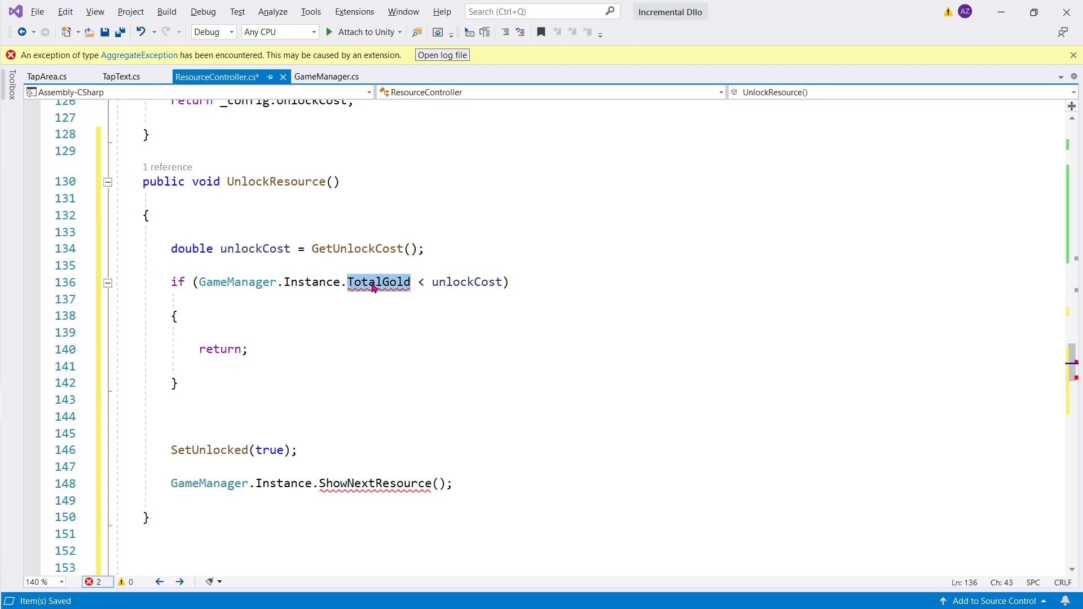
pyautogui.write('_')
pyautogui.press('Return')
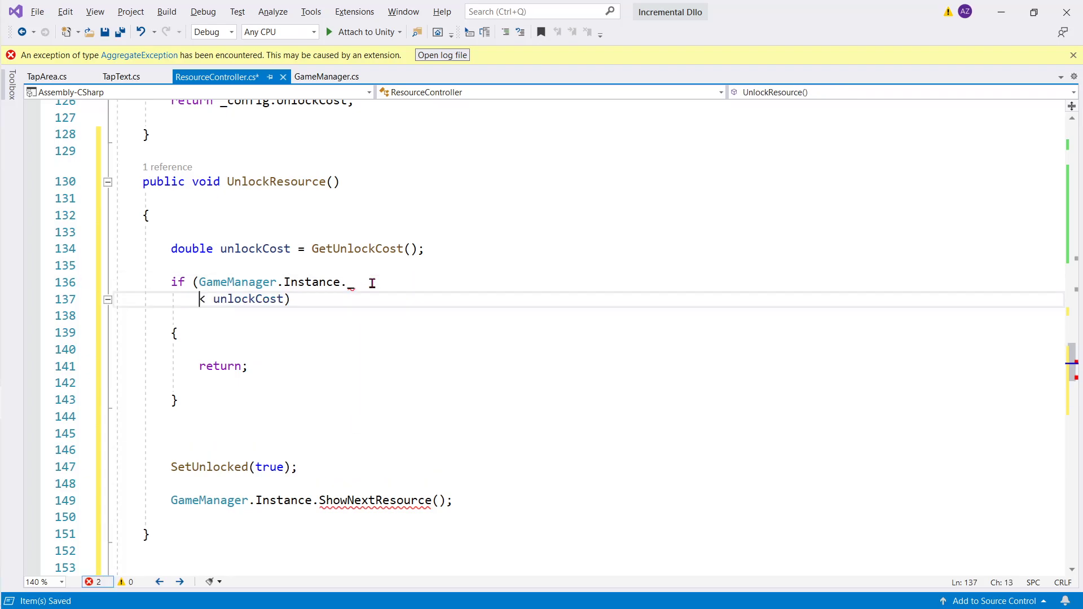
pyautogui.hotkey('ctrl', 'z')
pyautogui.write('totalGold < unlockCost')
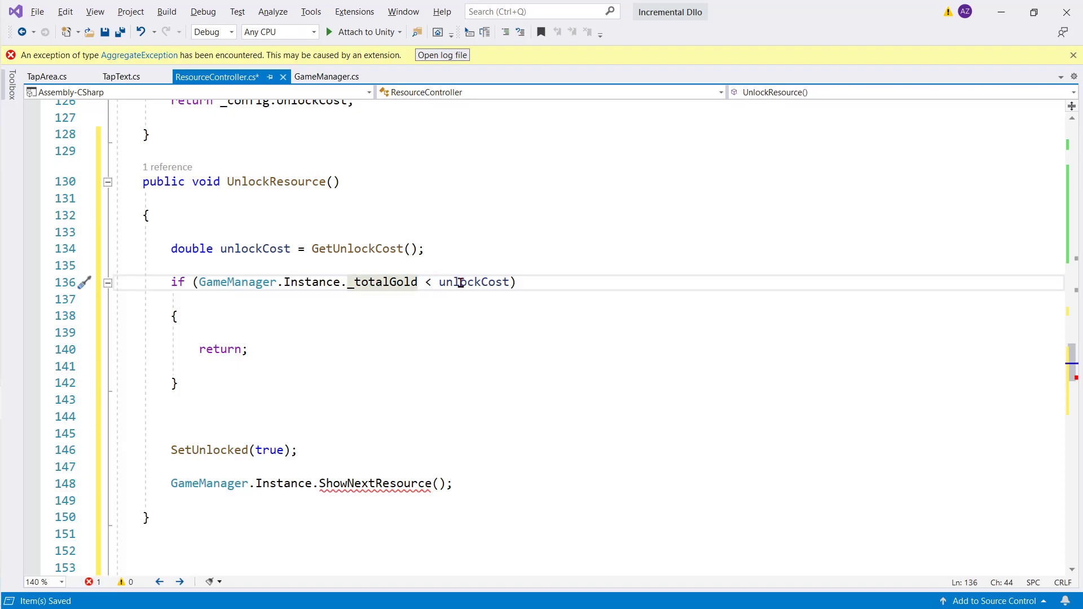
# Review UnlockResource's early return and ShowNextResource call, and save ResourceController.cs
pyautogui.doubleClick(220, 350)
pyautogui.scroll(-2, 293, 345)
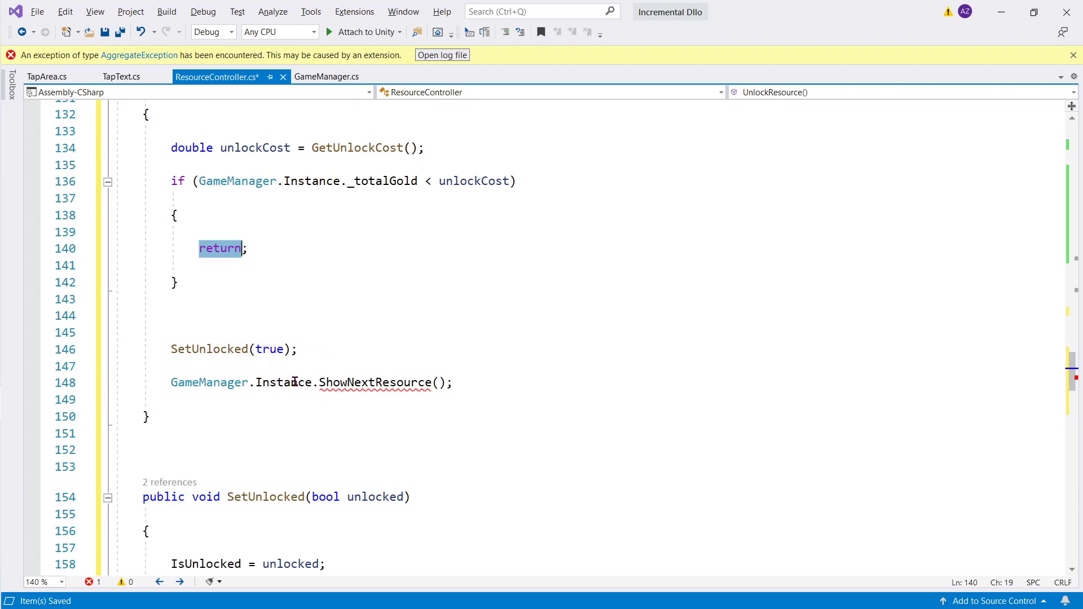
pyautogui.doubleClick(354, 388)
pyautogui.scroll(-2, 440, 381)
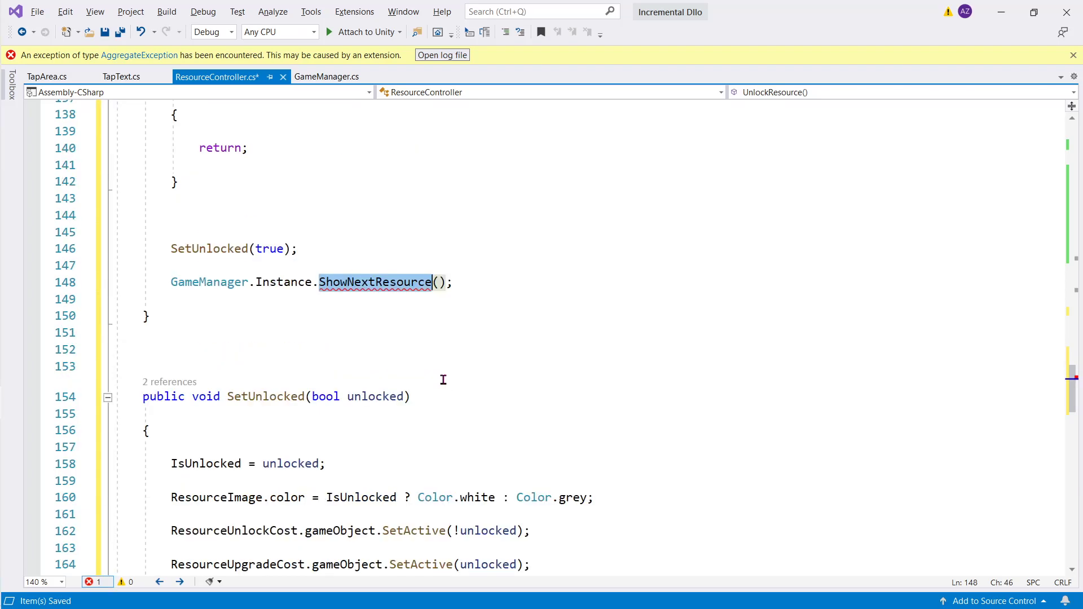
pyautogui.hotkey('ctrl', 's')
# Walk through SetUnlocked: unlocked parameter, white tint, and unlock/upgrade cost text visibility
pyautogui.scroll(-2, 443, 380)
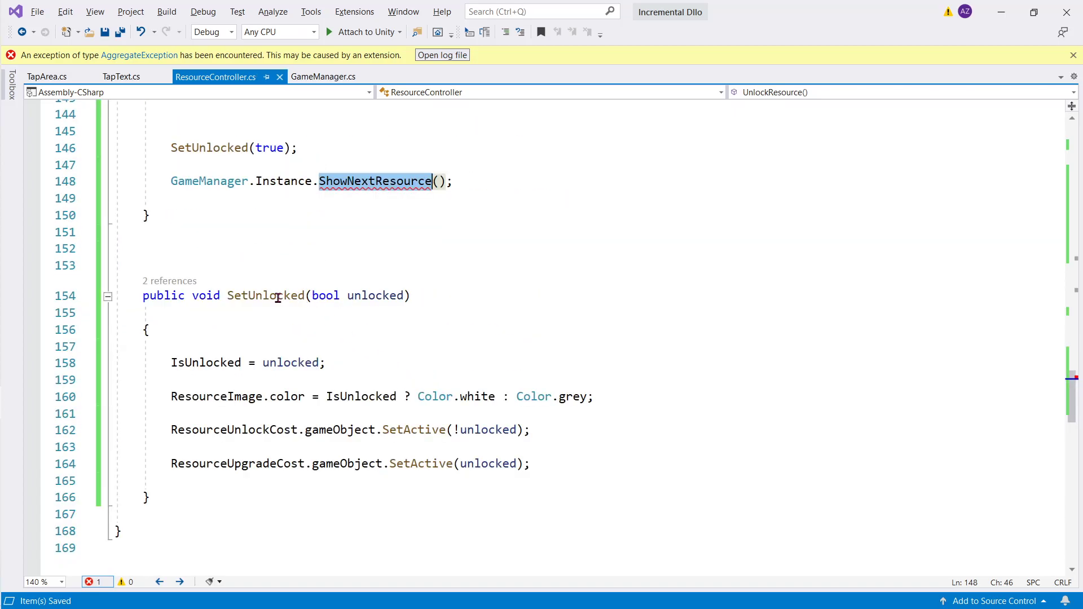
pyautogui.doubleClick(360, 297)
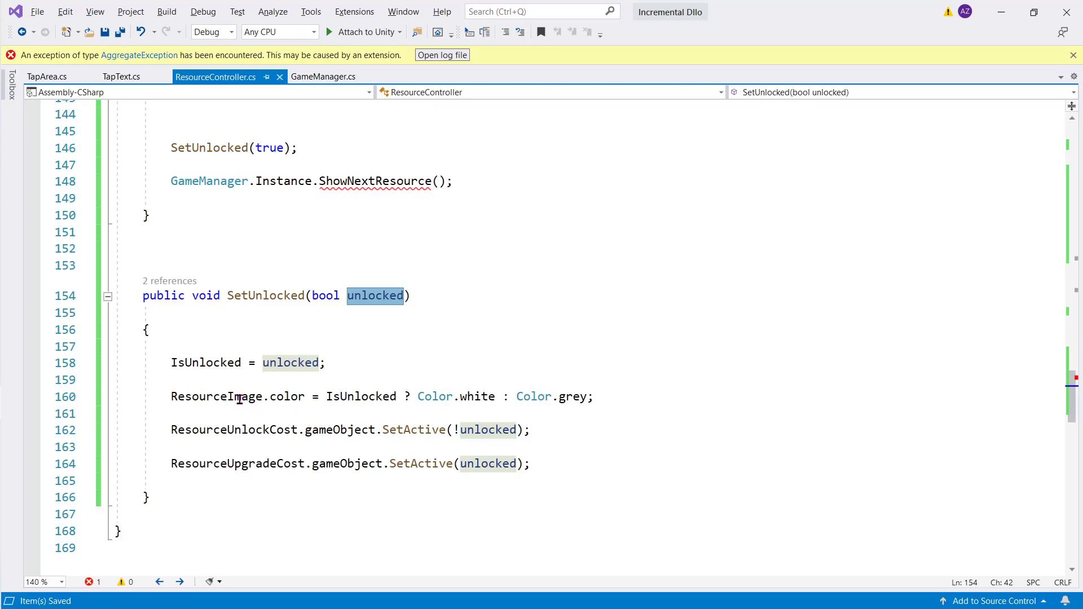
pyautogui.doubleClick(480, 396)
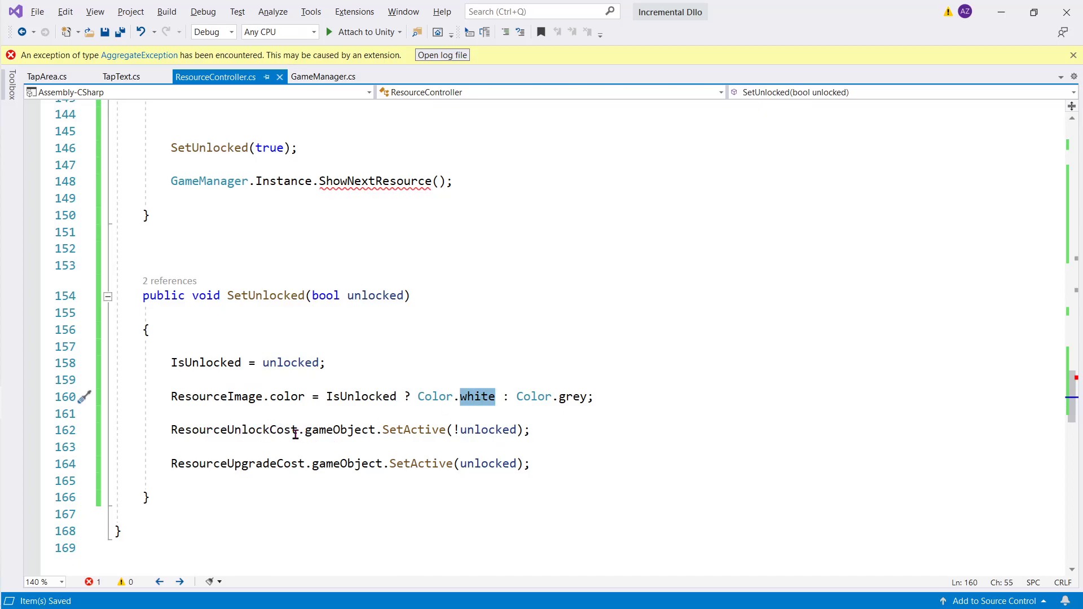
pyautogui.doubleClick(293, 431)
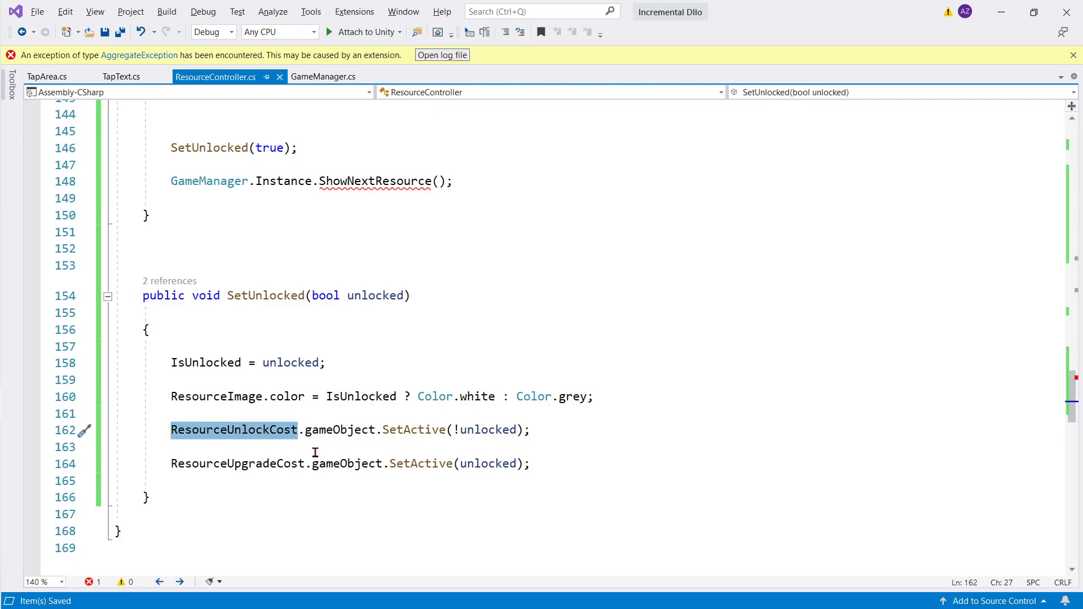
pyautogui.doubleClick(476, 433)
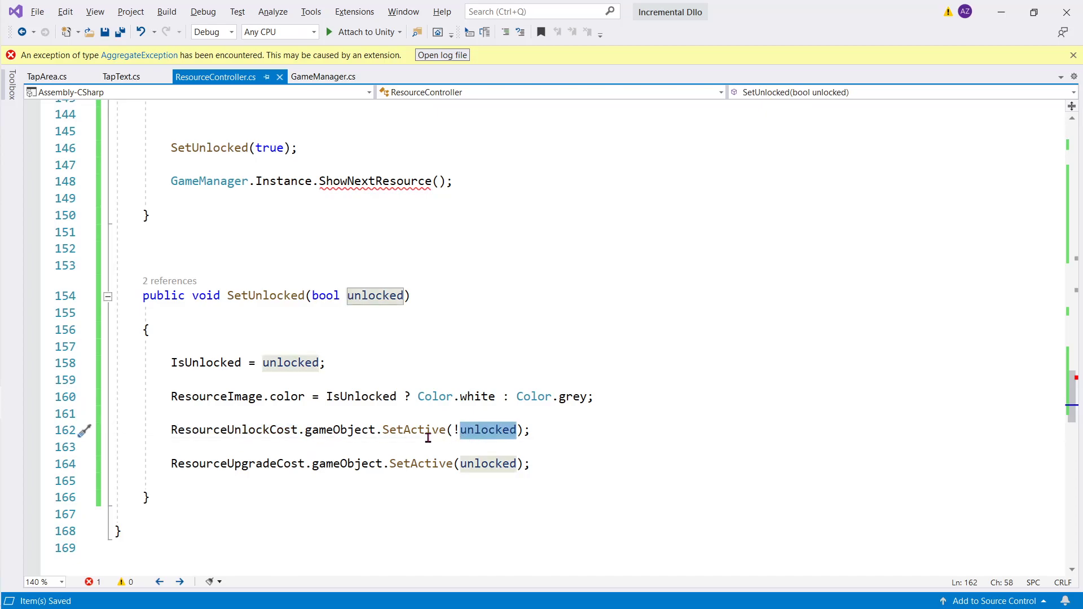
pyautogui.doubleClick(254, 463)
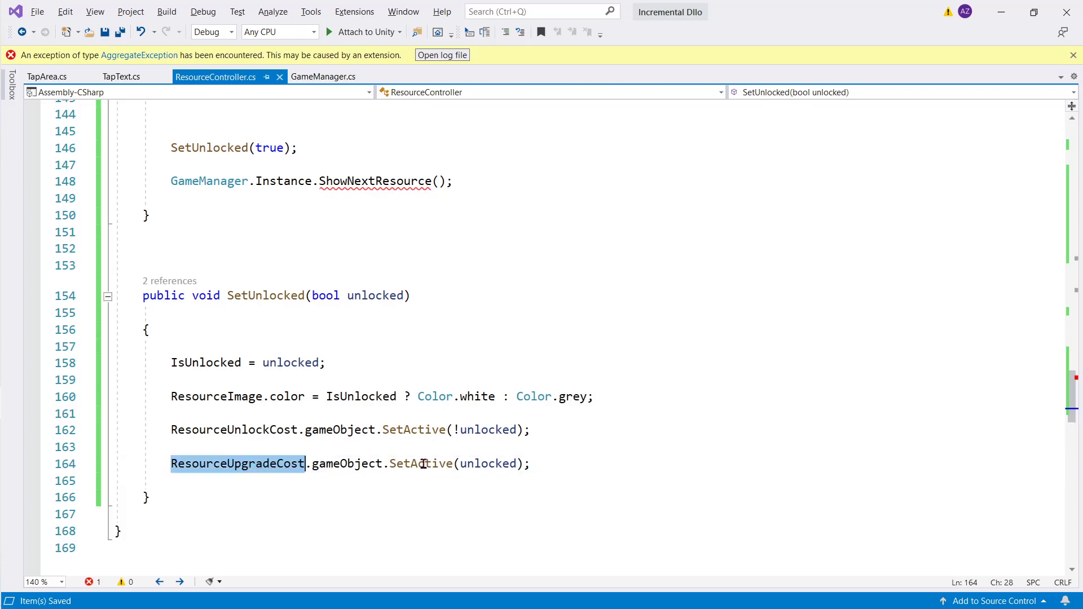
pyautogui.doubleClick(486, 464)
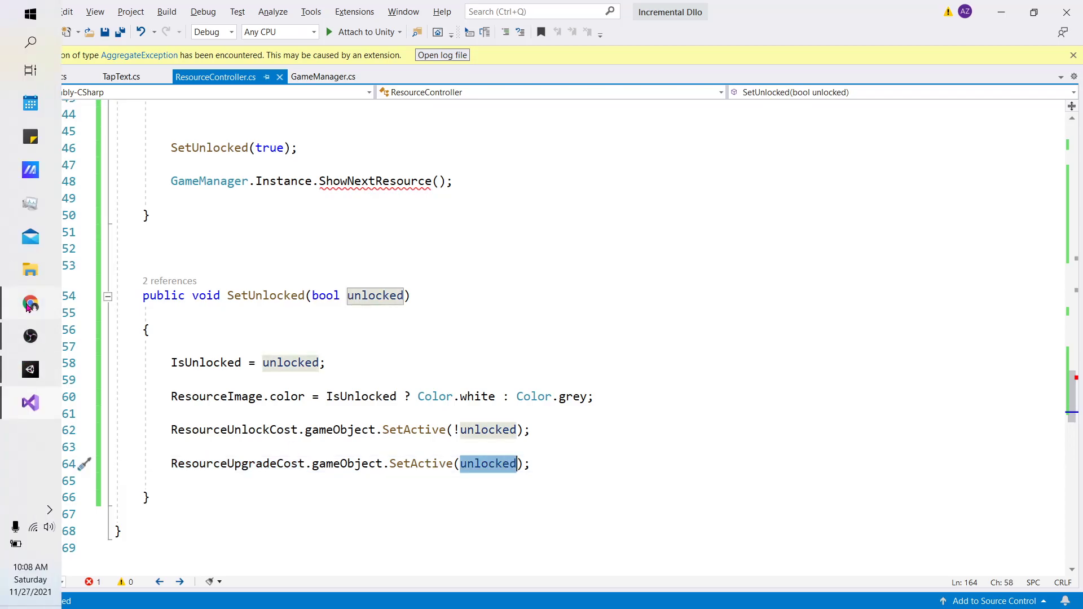
# Copy the tutorial's 'bool showResources = true;' line from the GameManager AddAllResources code
pyautogui.click(22, 307)
pyautogui.scroll(-5, 409, 346)
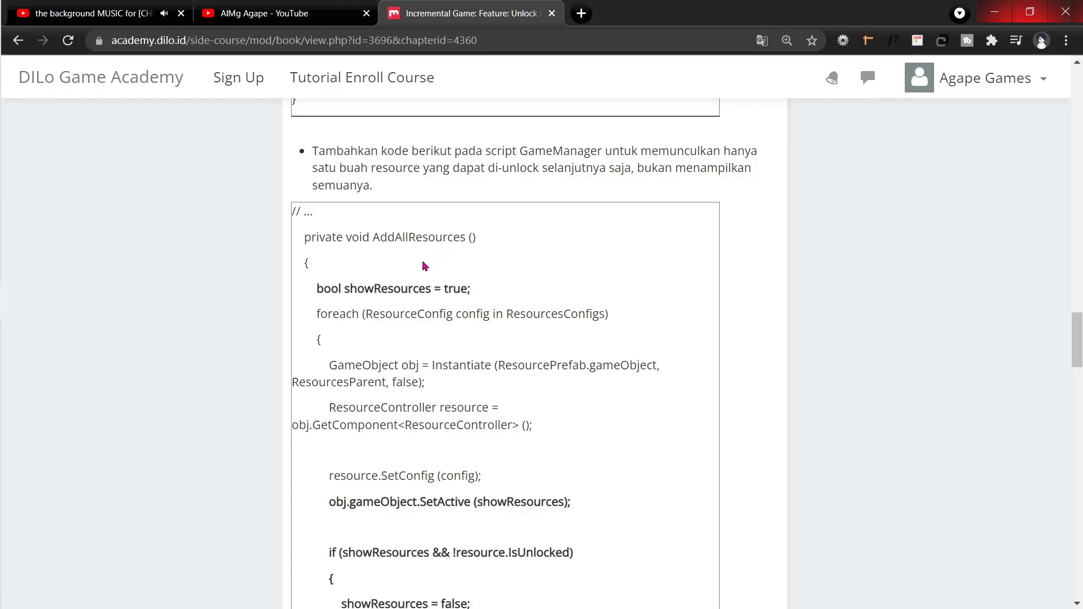
pyautogui.moveTo(317, 288); pyautogui.dragTo(481, 299)
pyautogui.hotkey('ctrl', 'c')
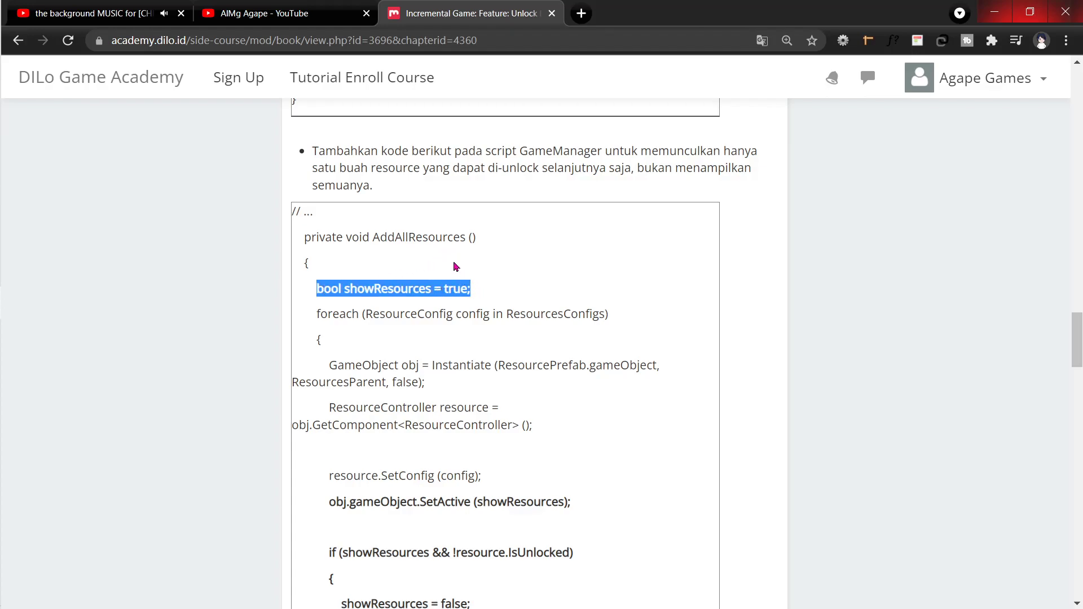
pyautogui.hotkey('alt', 'Tab')
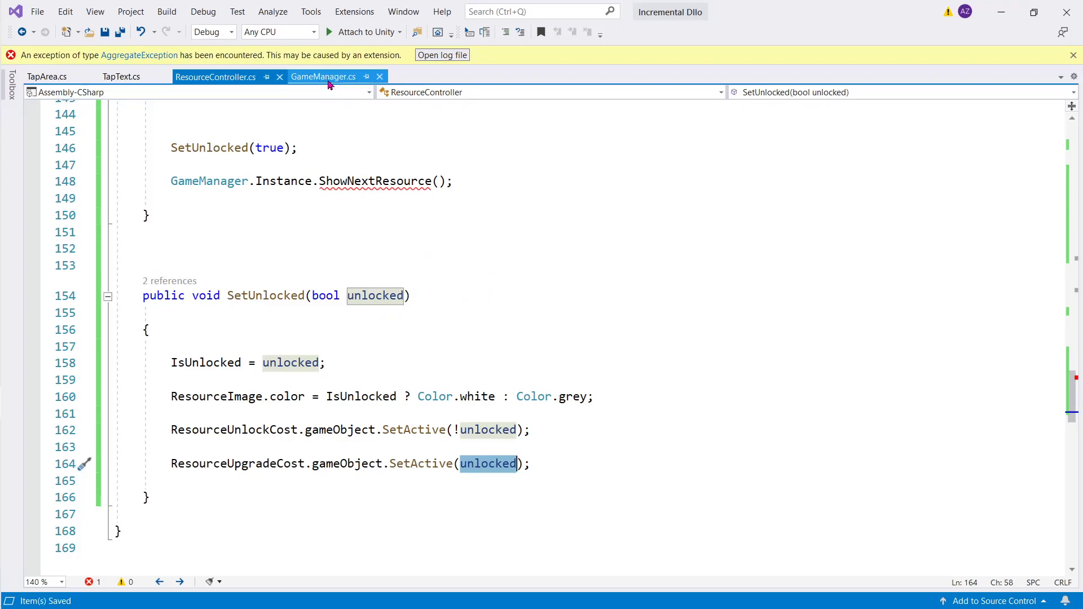
# Insert 'bool showResources = true;' above the foreach loop in GameManager's AddAllResources
pyautogui.click(331, 79)
pyautogui.hotkey('alt', 'Tab')
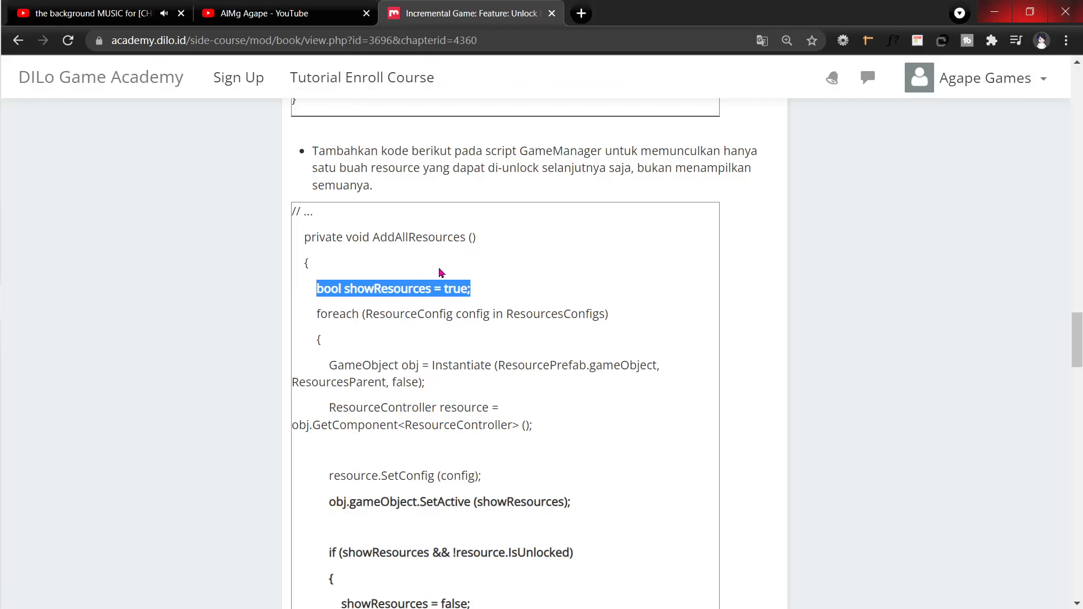
pyautogui.hotkey('alt', 'Tab')
pyautogui.scroll(-4, 399, 282)
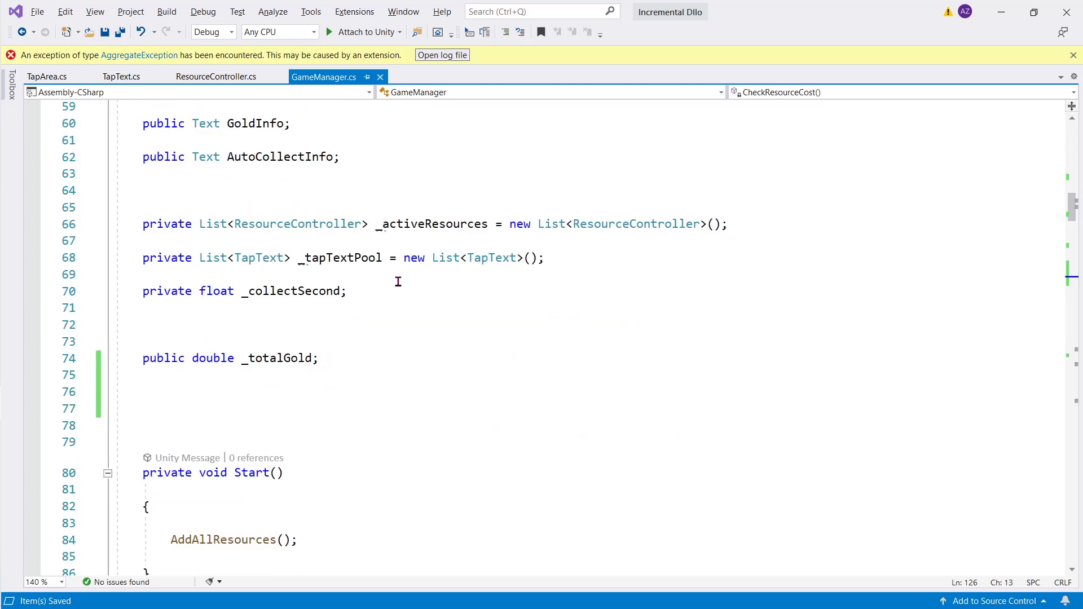
pyautogui.scroll(-4, 399, 282)
pyautogui.scroll(-2, 399, 281)
pyautogui.scroll(-6, 399, 283)
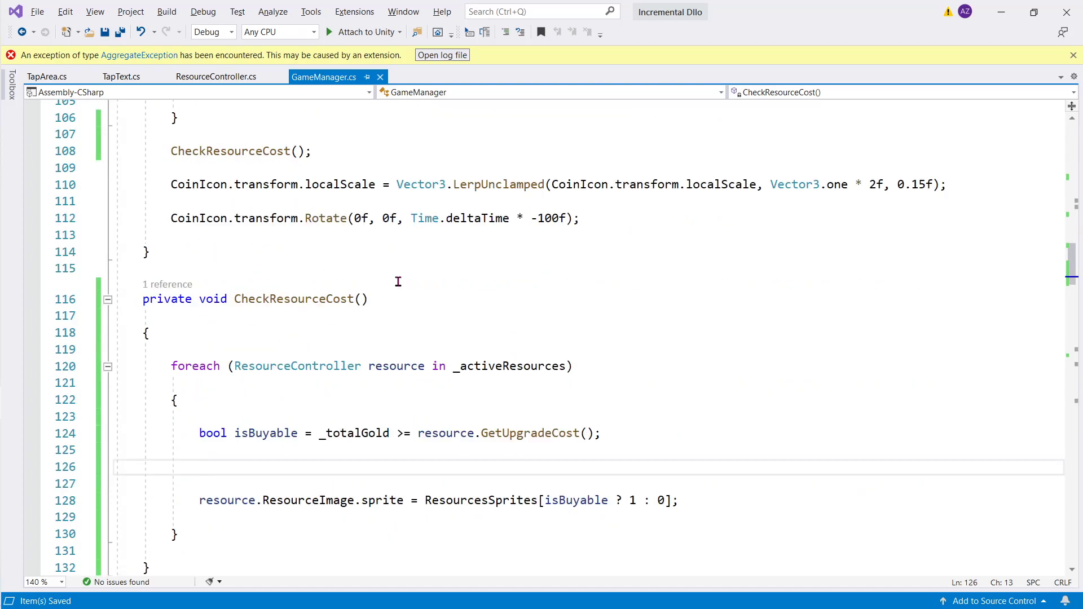
pyautogui.scroll(-6, 384, 277)
pyautogui.scroll(-2, 378, 275)
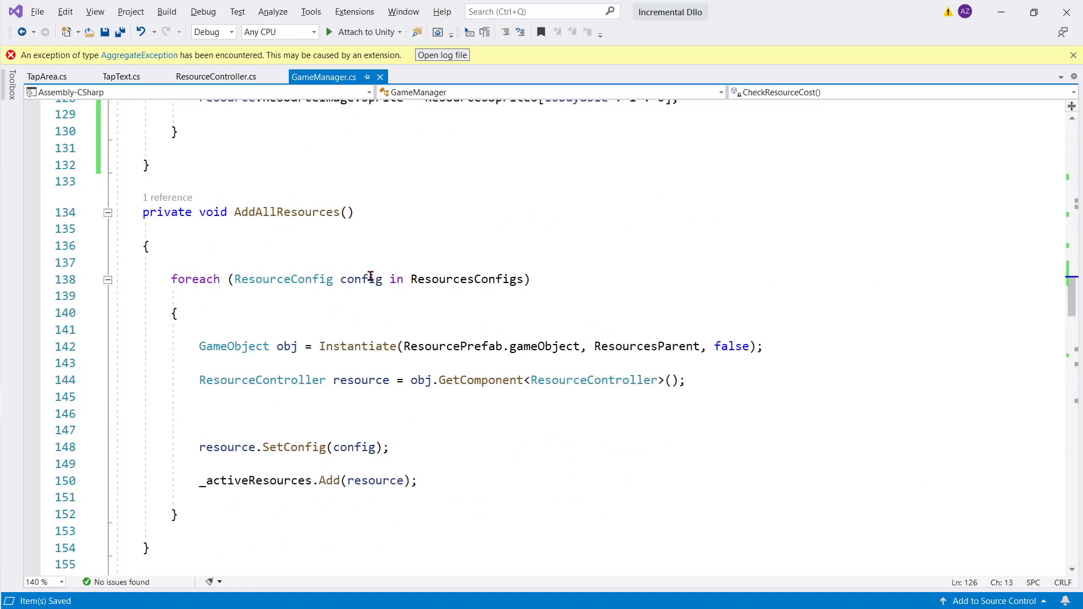
pyautogui.hotkey('alt', 'Tab')
pyautogui.hotkey('alt', 'Tab')
pyautogui.click(325, 264)
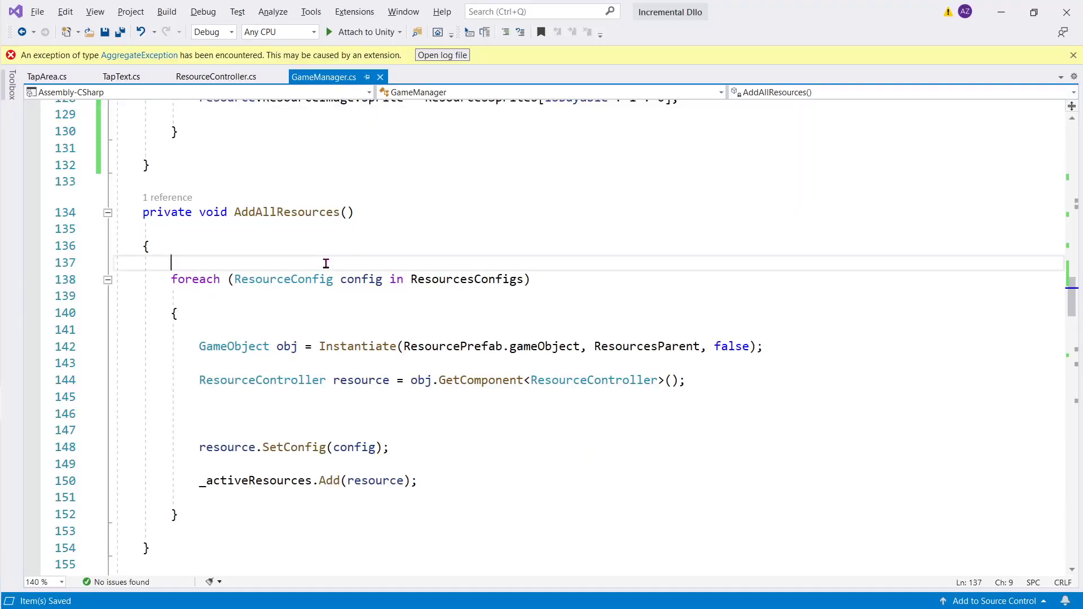
pyautogui.press('Return')
pyautogui.hotkey('ctrl', 'v')
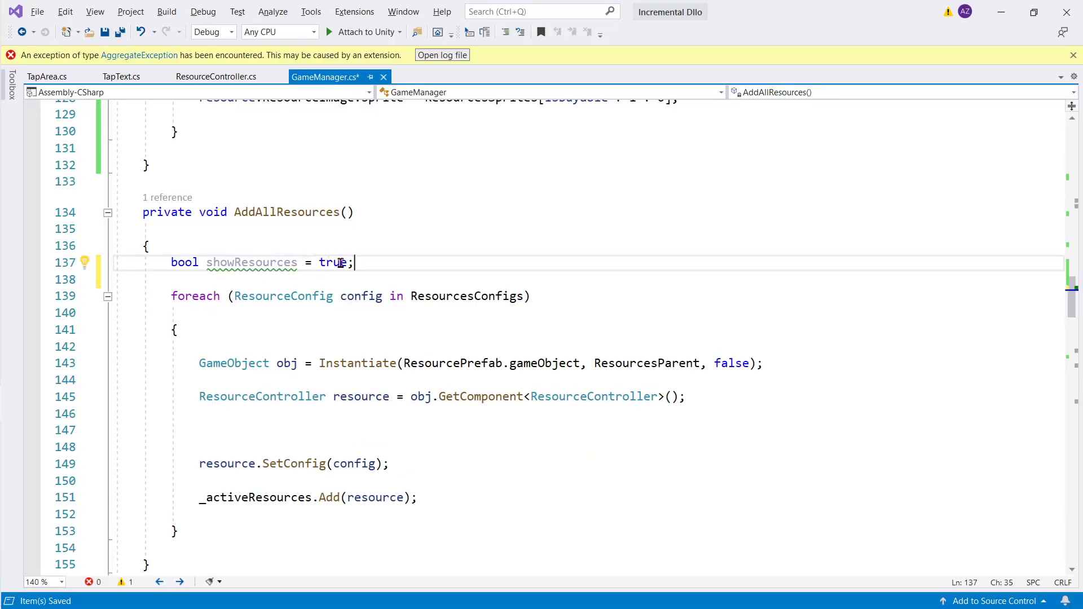
# Paste the tutorial's SetActive(showResources) line and locked-resource if-block after the SetConfig call
pyautogui.hotkey('alt', 'Tab')
pyautogui.scroll(-3, 345, 268)
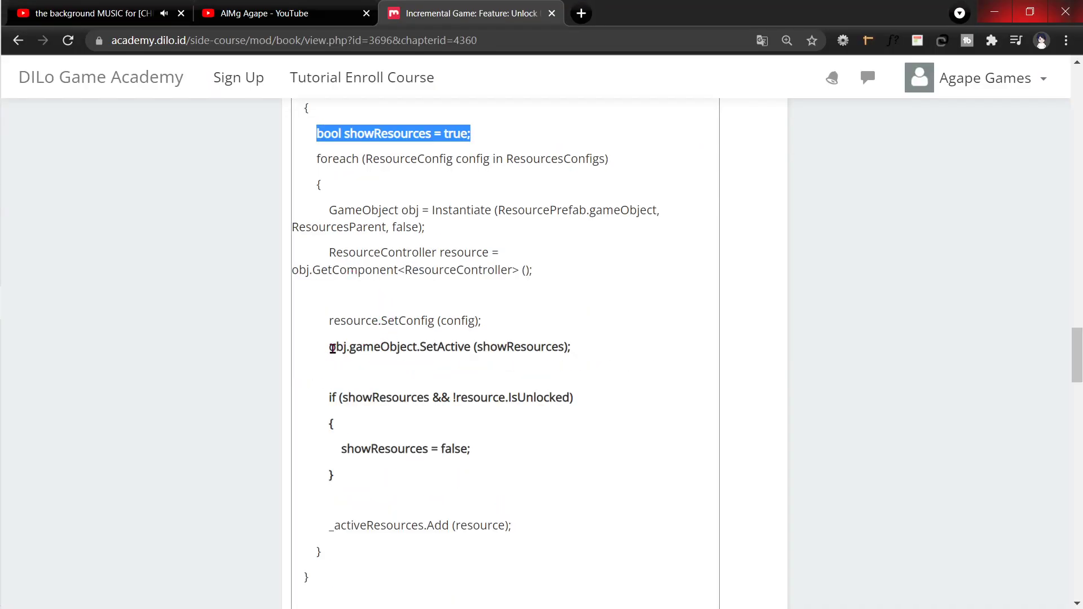
pyautogui.moveTo(323, 346); pyautogui.dragTo(392, 469)
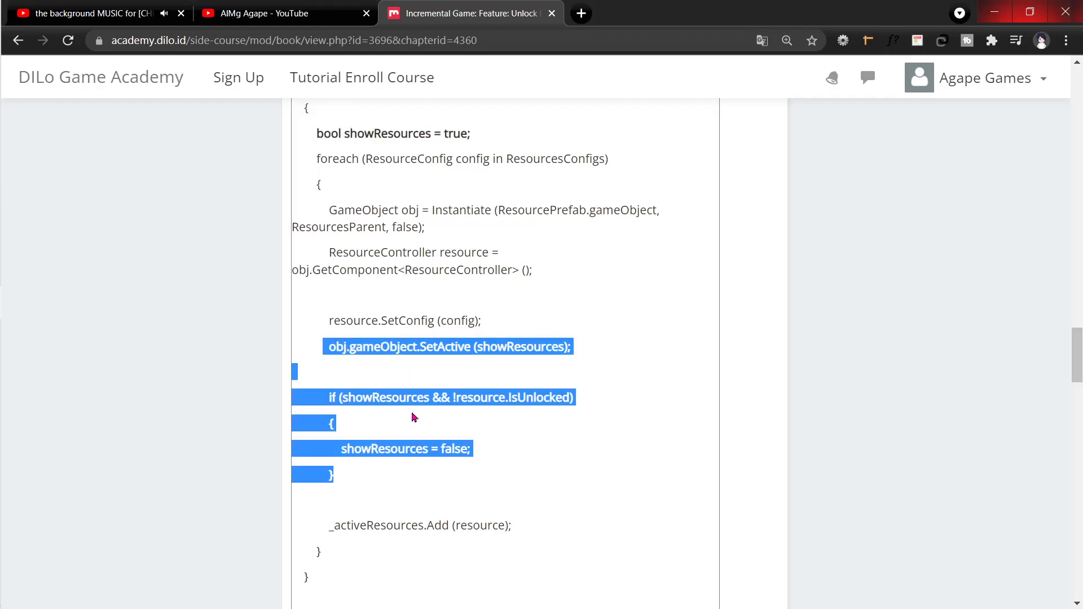
pyautogui.hotkey('alt', 'Tab')
pyautogui.scroll(-5, 324, 409)
pyautogui.click(322, 381)
pyautogui.press('Return')
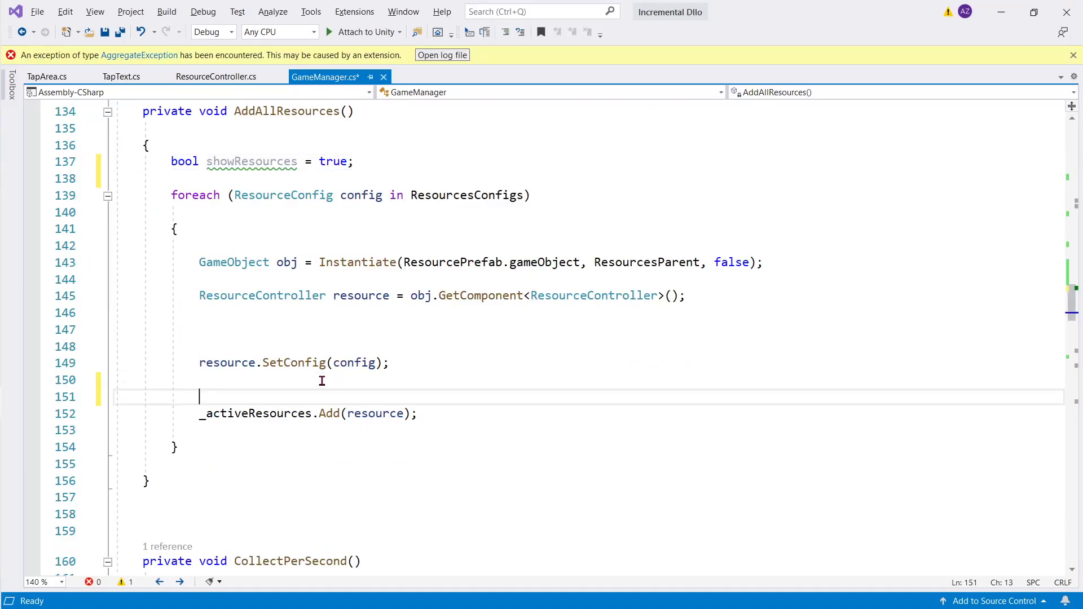
pyautogui.press('Return')
pyautogui.hotkey('ctrl', 'v')
pyautogui.hotkey('alt', 'Tab')
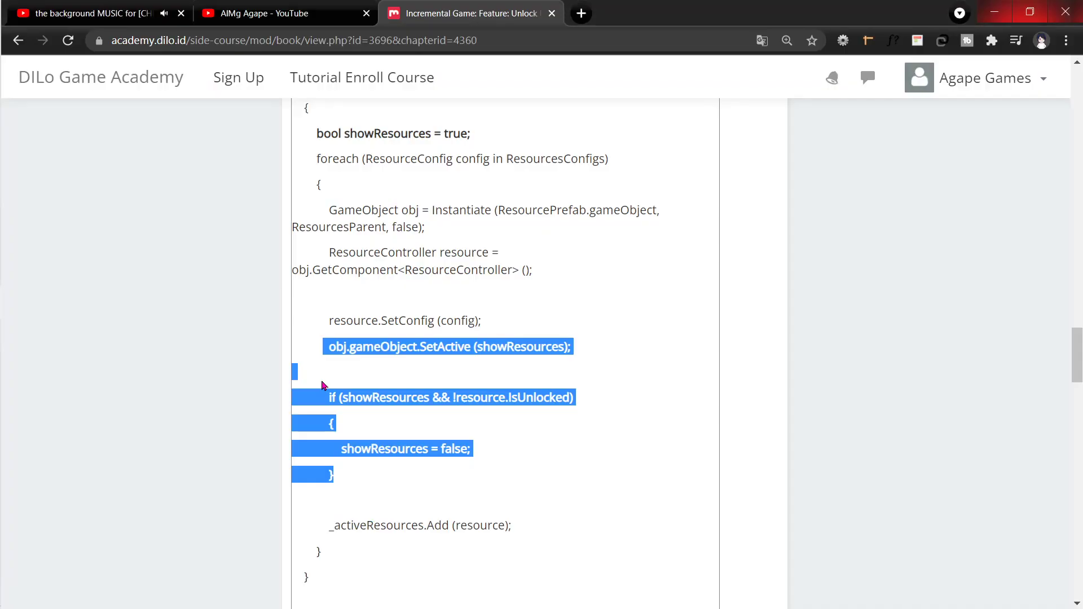
pyautogui.hotkey('alt', 'Tab')
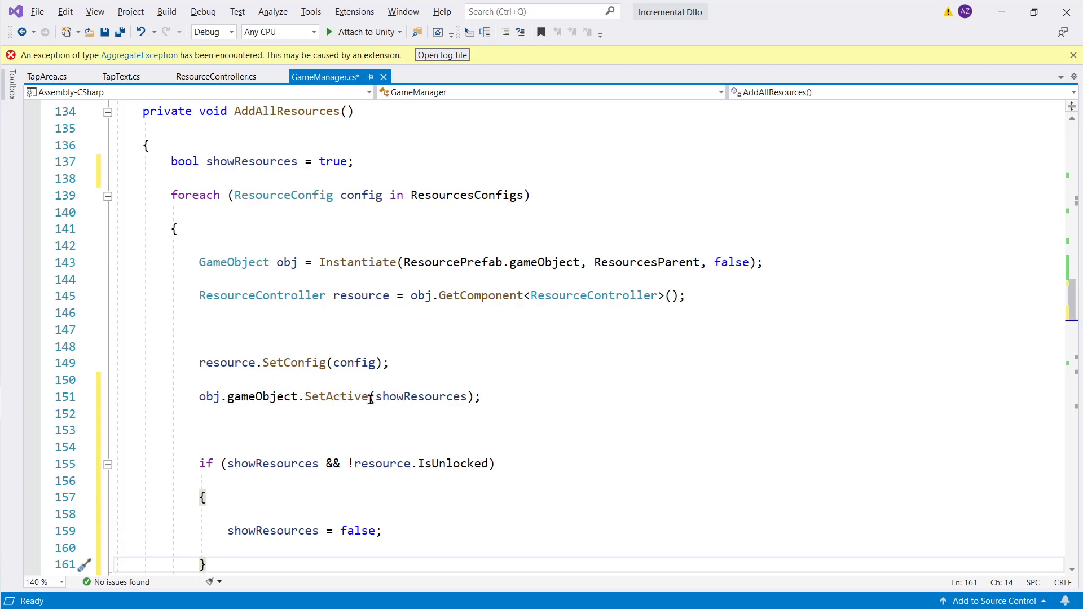
# Review the new code: showResources in SetActive, the IsUnlocked check, and the false assignment
pyautogui.doubleClick(416, 396)
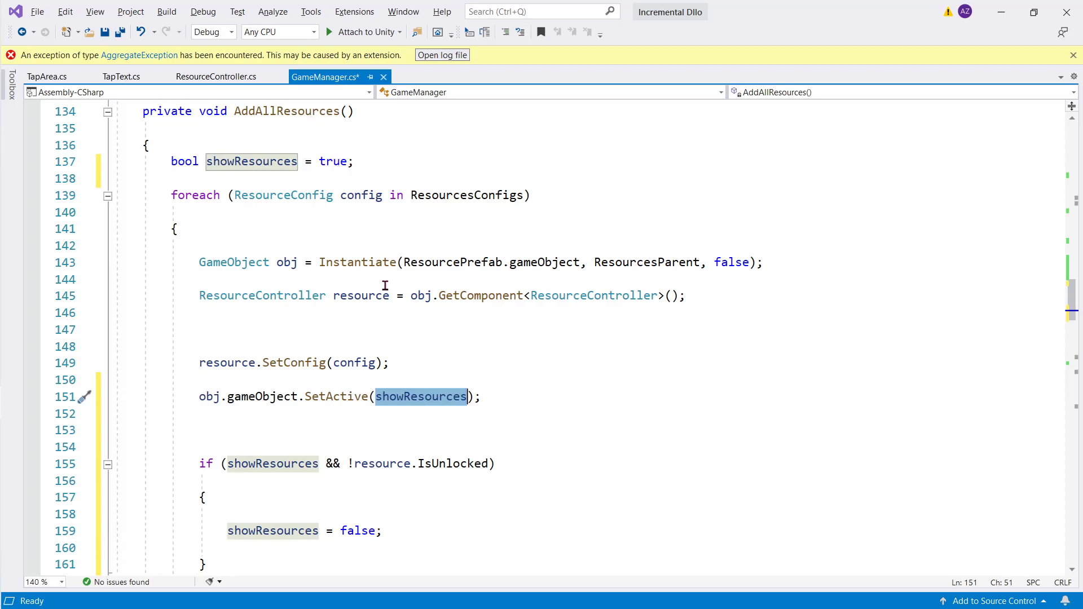
pyautogui.scroll(-2, 347, 389)
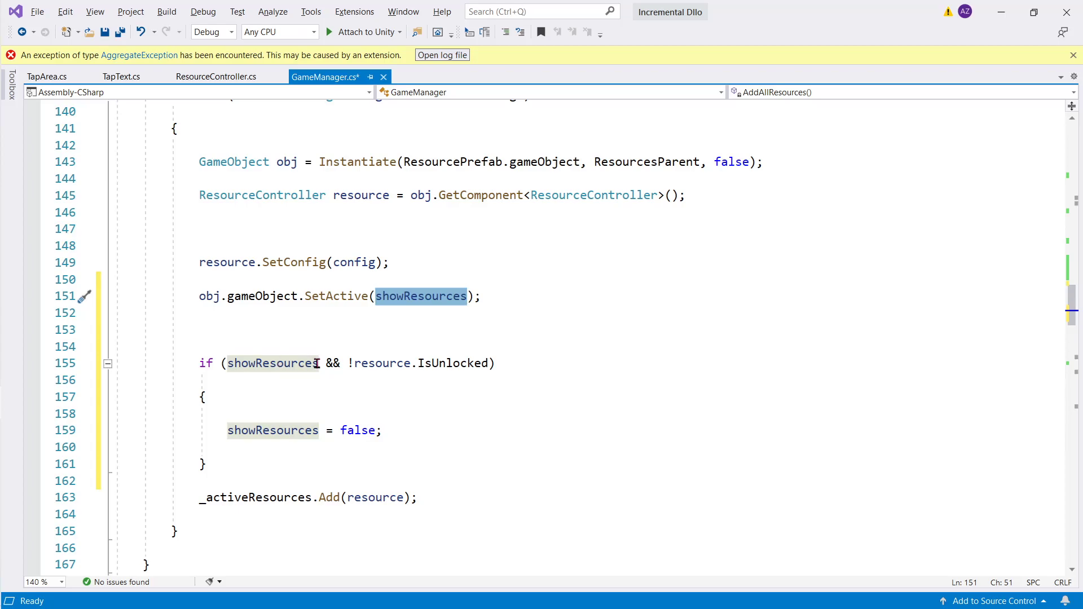
pyautogui.doubleClick(376, 363)
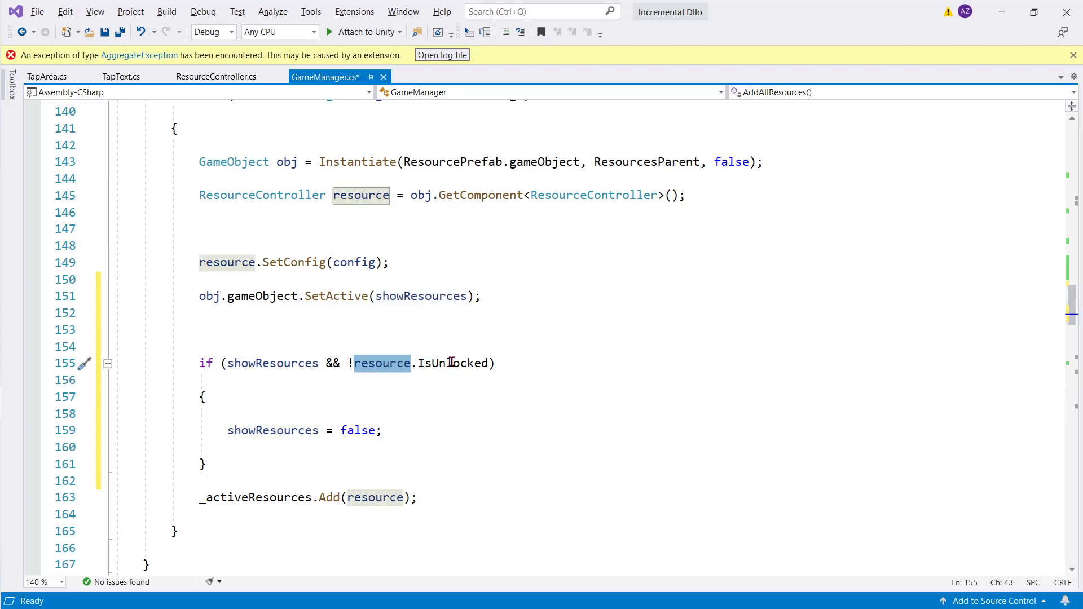
pyautogui.doubleClick(453, 364)
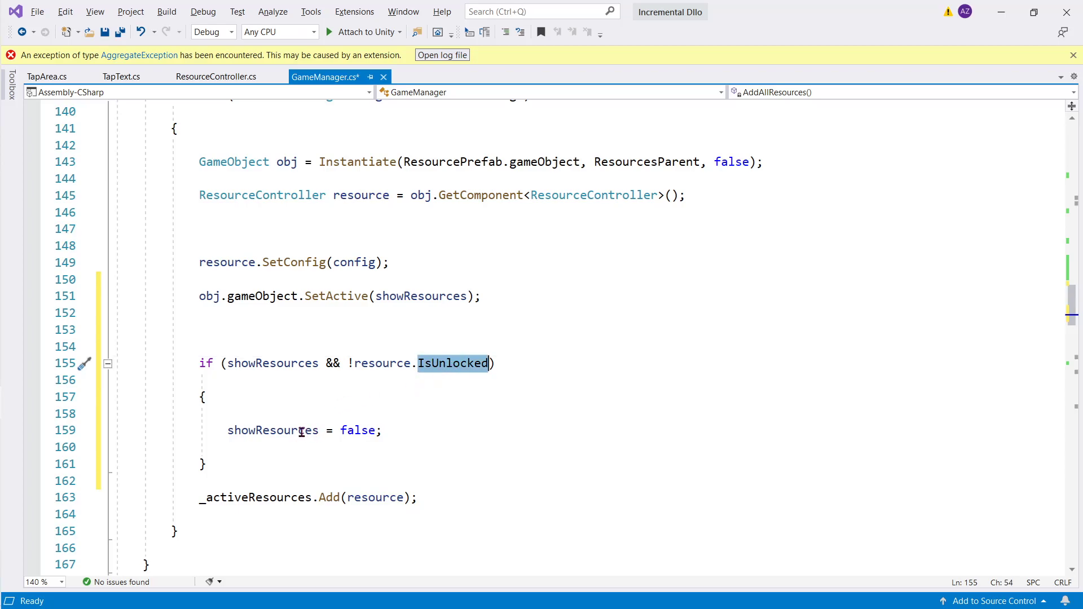
pyautogui.doubleClick(349, 434)
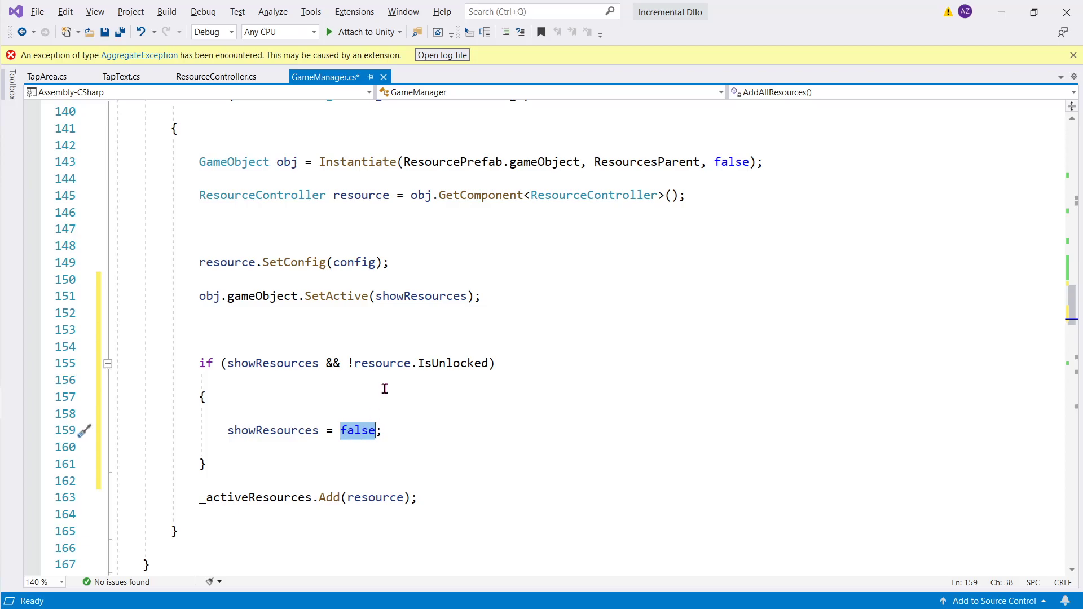
pyautogui.scroll(2, 385, 389)
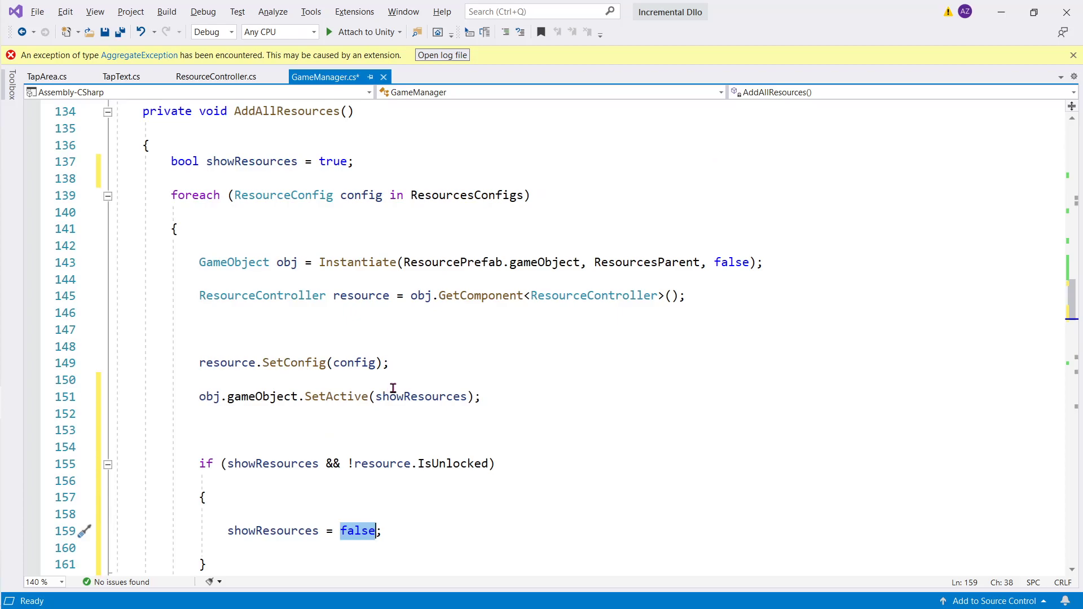
# Highlight showResources's uses, the line 151 SetActive statement and the resource.IsUnlocked condition
pyautogui.hotkey('alt', 'Tab')
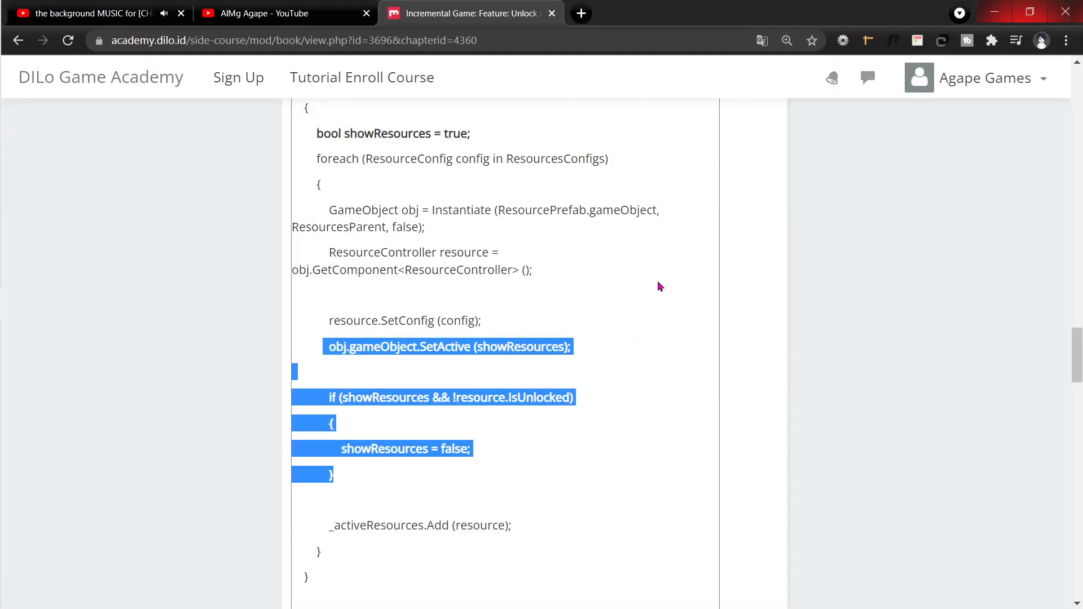
pyautogui.hotkey('alt', 'Tab')
pyautogui.press('Tab')
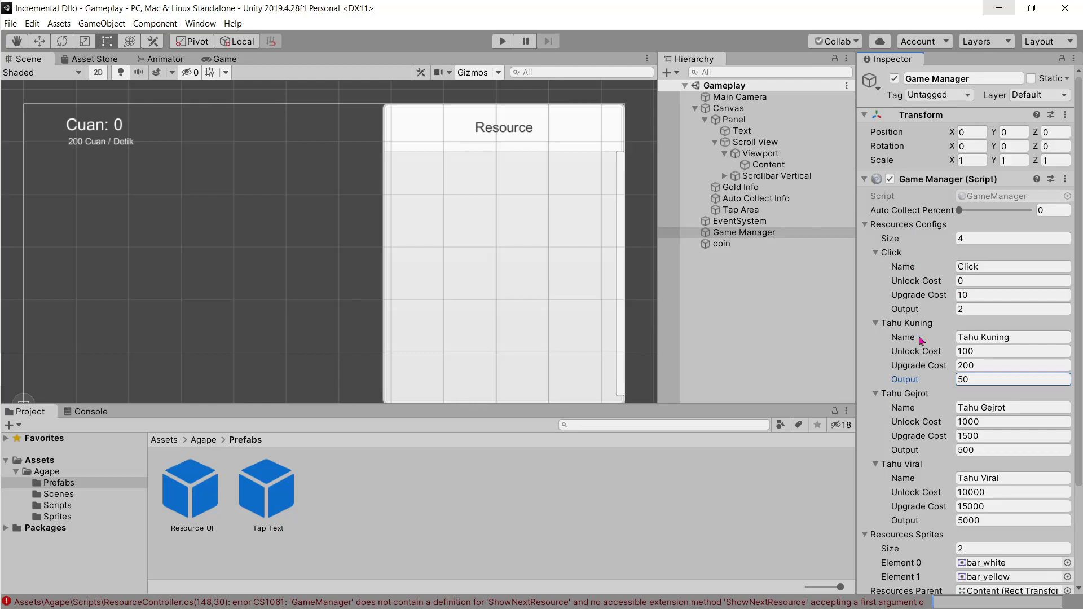
pyautogui.hotkey('alt', 'Tab')
pyautogui.click(264, 162)
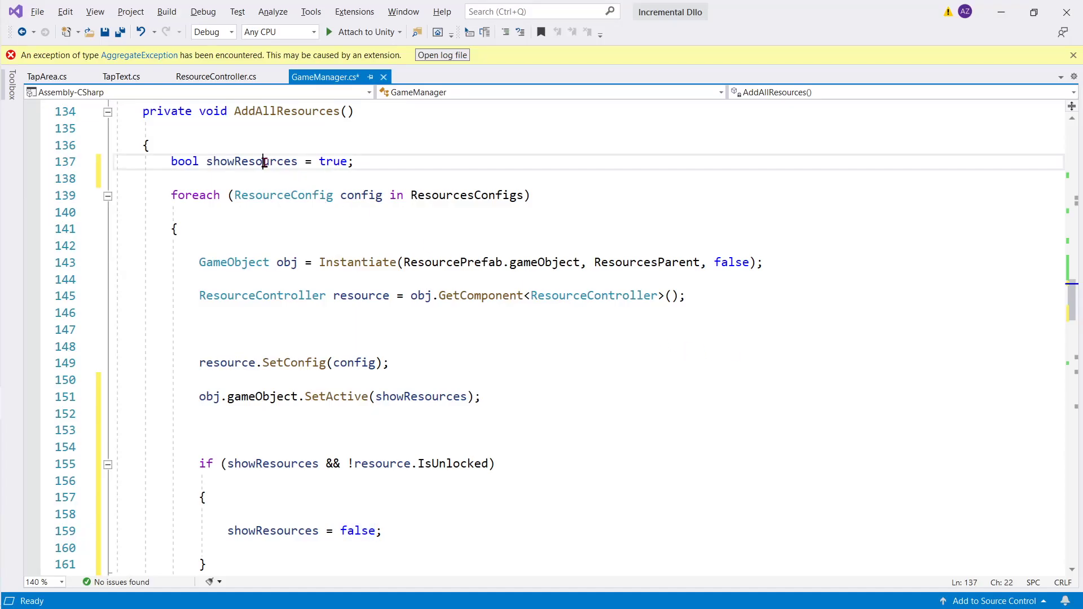
pyautogui.doubleClick(264, 162)
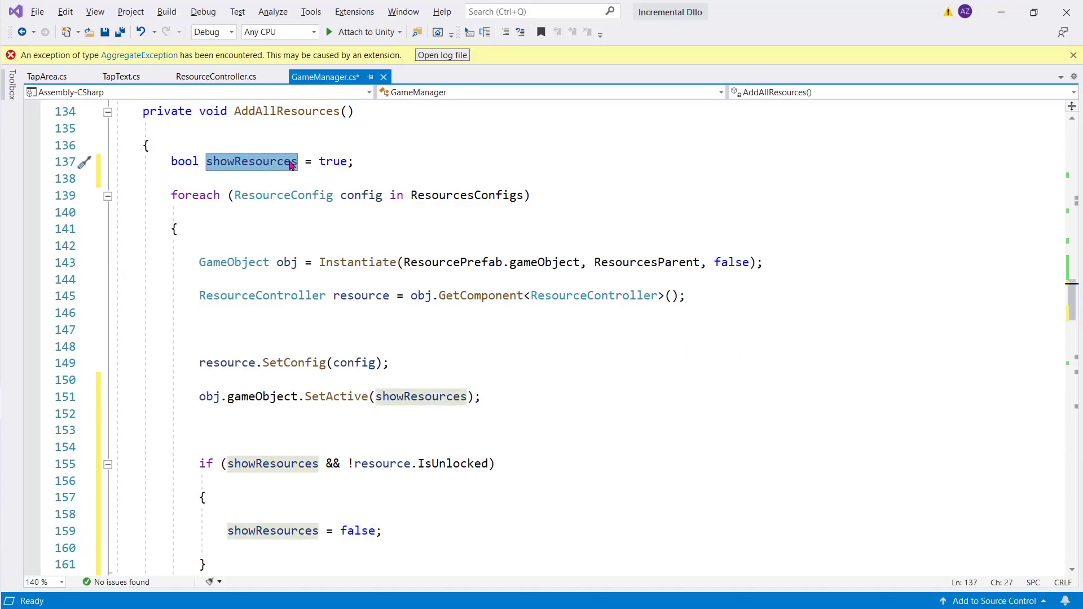
pyautogui.click(325, 163)
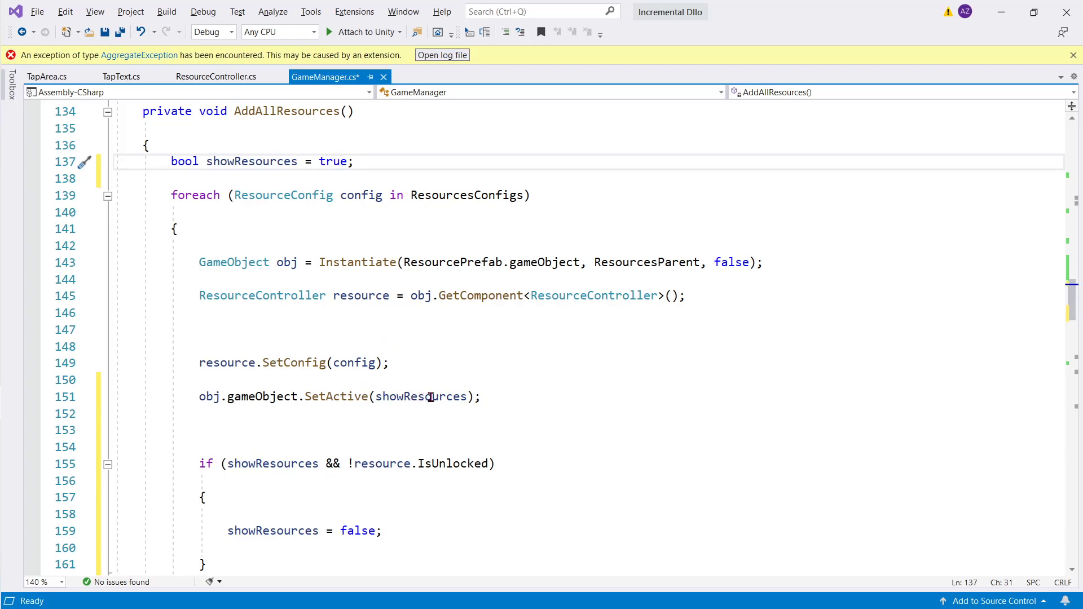
pyautogui.moveTo(468, 397); pyautogui.dragTo(221, 398)
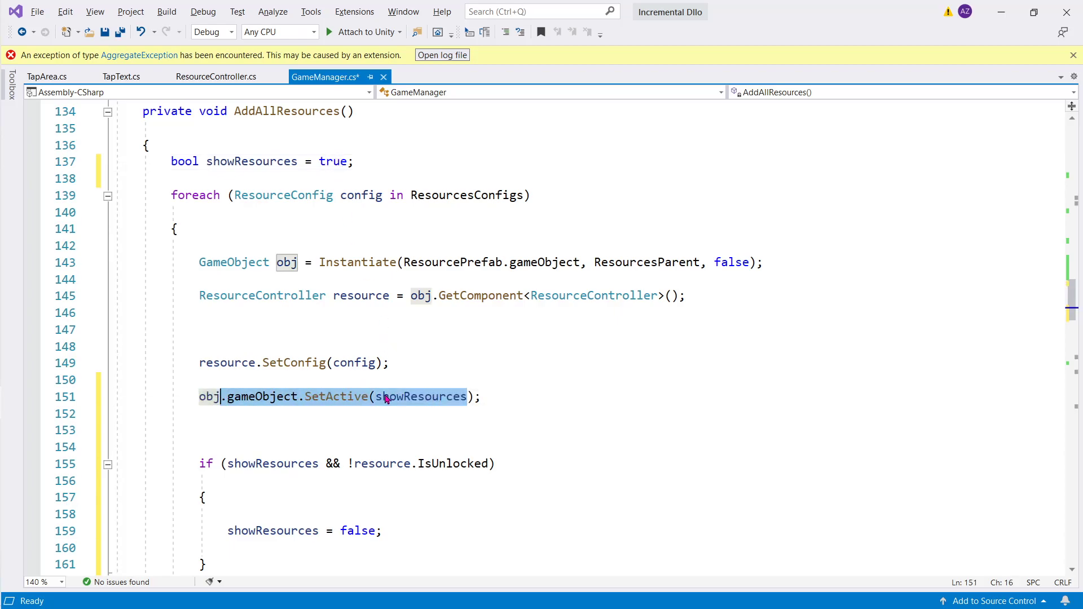
pyautogui.click(321, 410)
pyautogui.moveTo(200, 397); pyautogui.dragTo(467, 397)
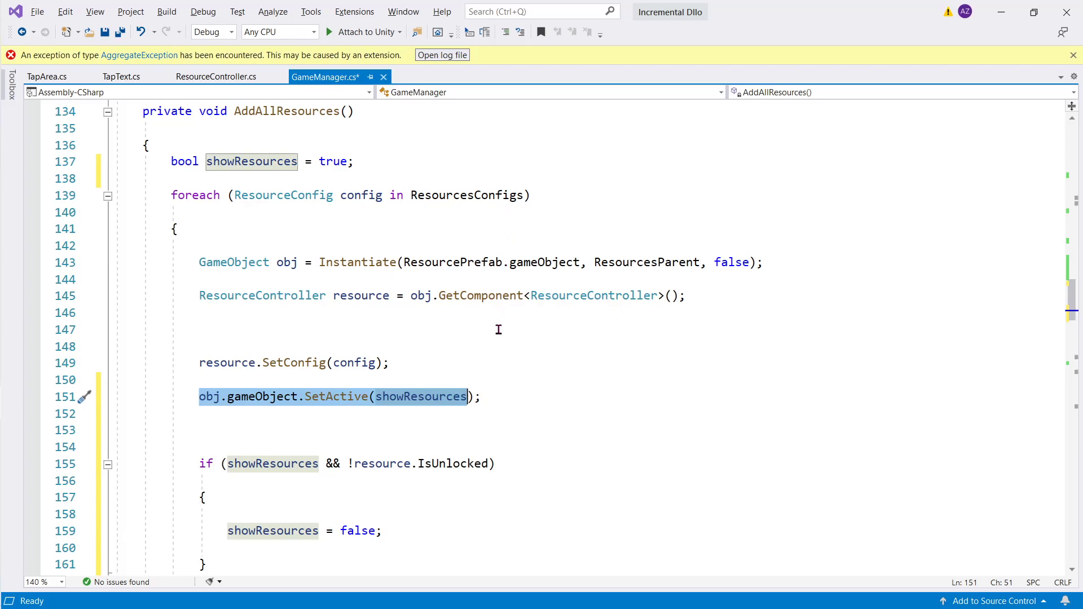
pyautogui.doubleClick(281, 467)
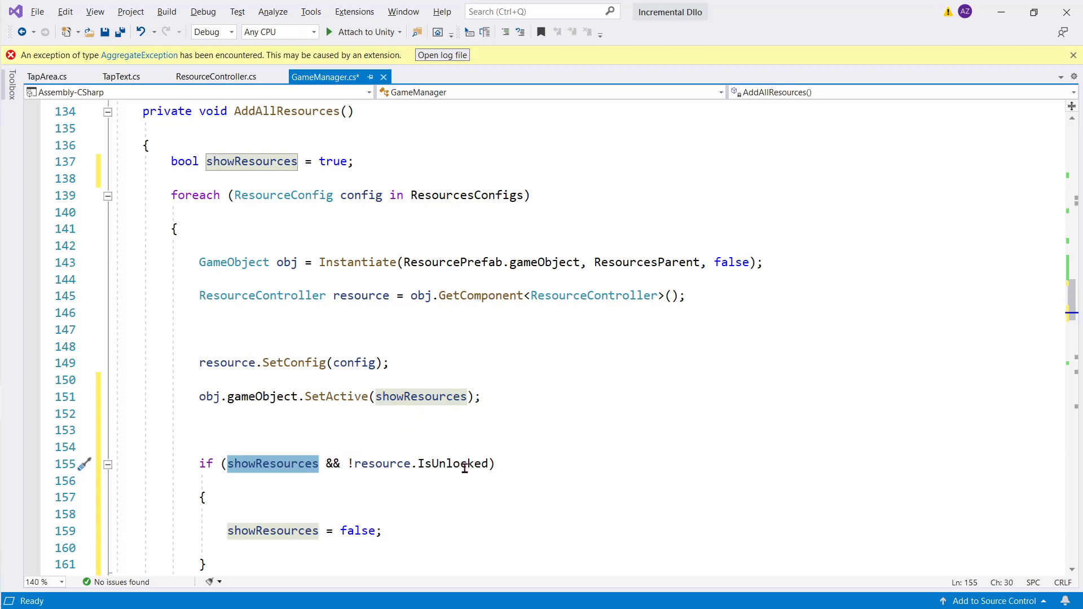
pyautogui.moveTo(464, 468); pyautogui.dragTo(398, 470)
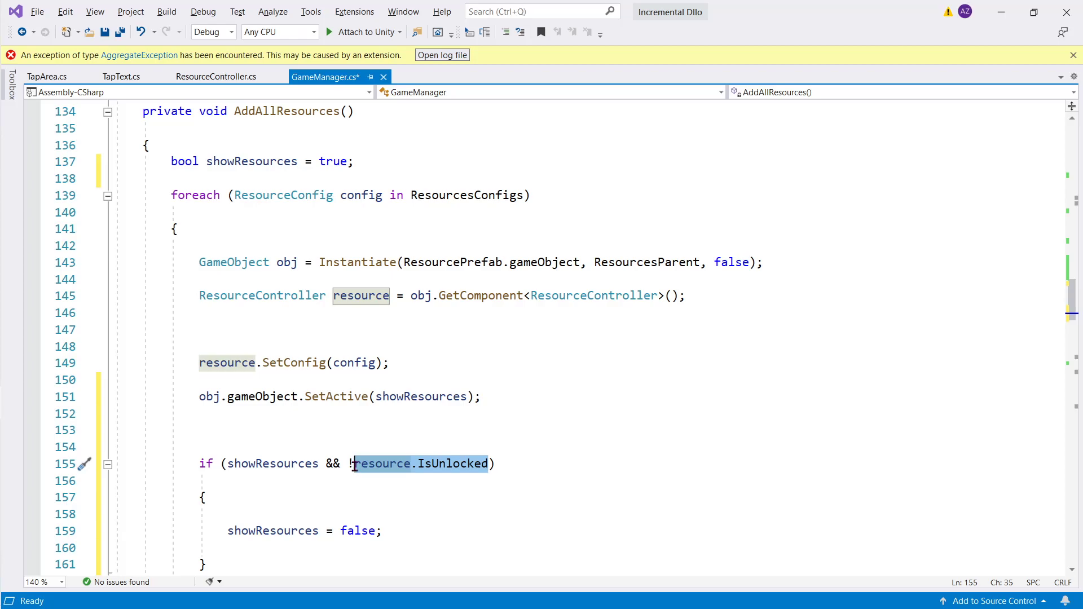
pyautogui.hotkey('alt', 'Tab')
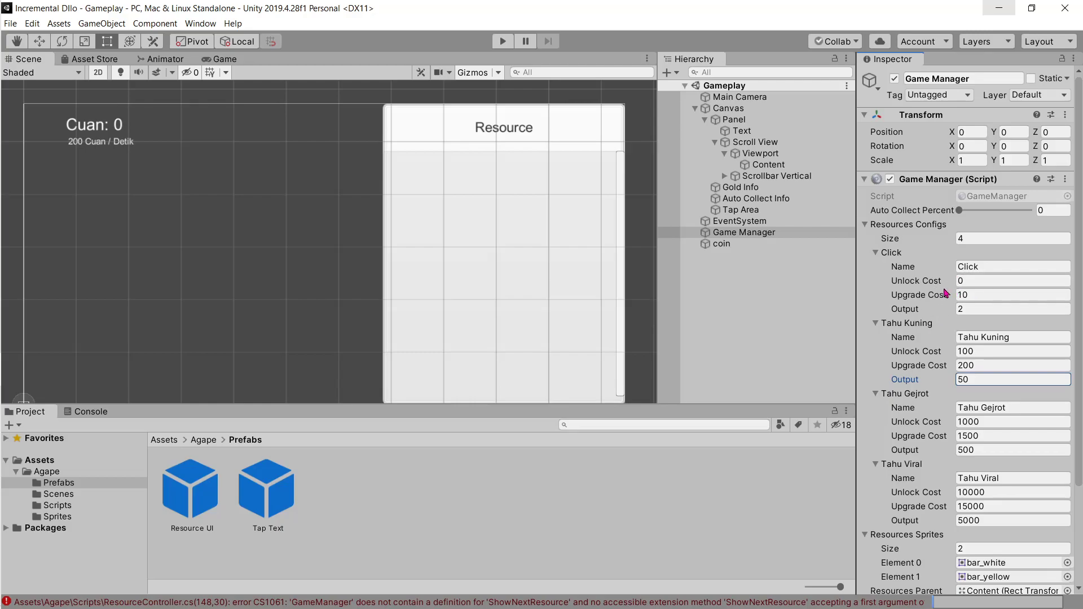
# Review AddAllResources' foreach over ResourcesConfigs and its showResources = false statement
pyautogui.hotkey('alt', 'Tab')
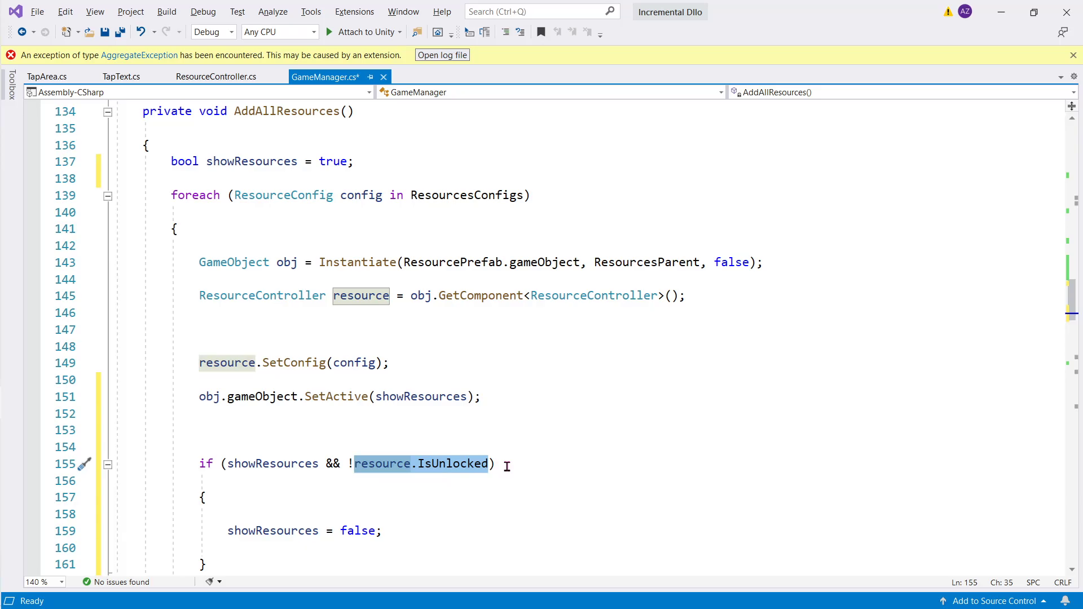
pyautogui.hotkey('alt', 'Tab')
pyautogui.hotkey('alt', 'Tab')
pyautogui.scroll(-2, 362, 468)
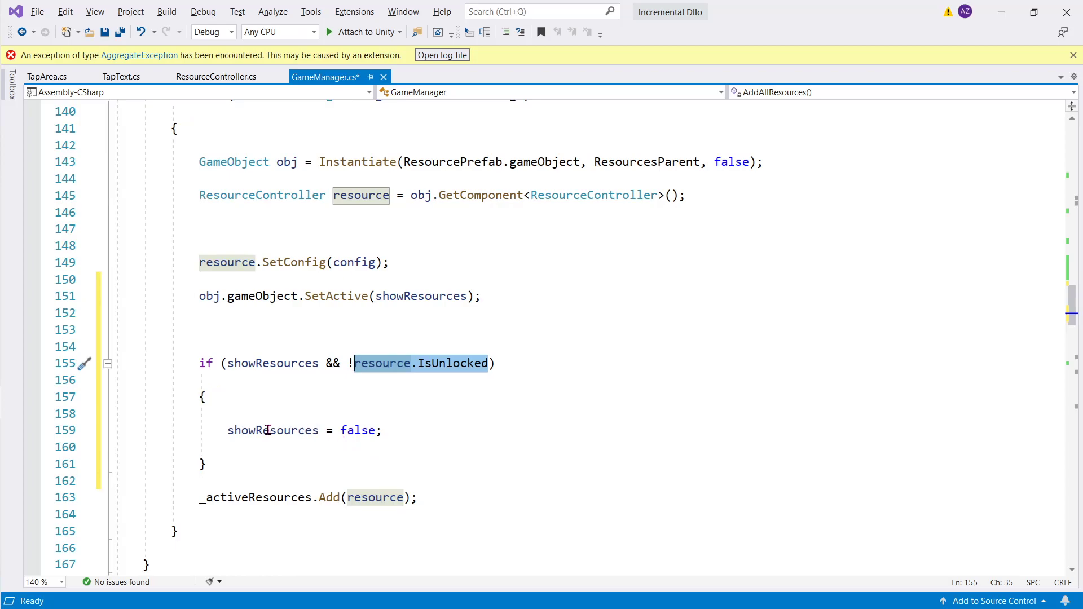
pyautogui.moveTo(268, 431); pyautogui.dragTo(365, 434)
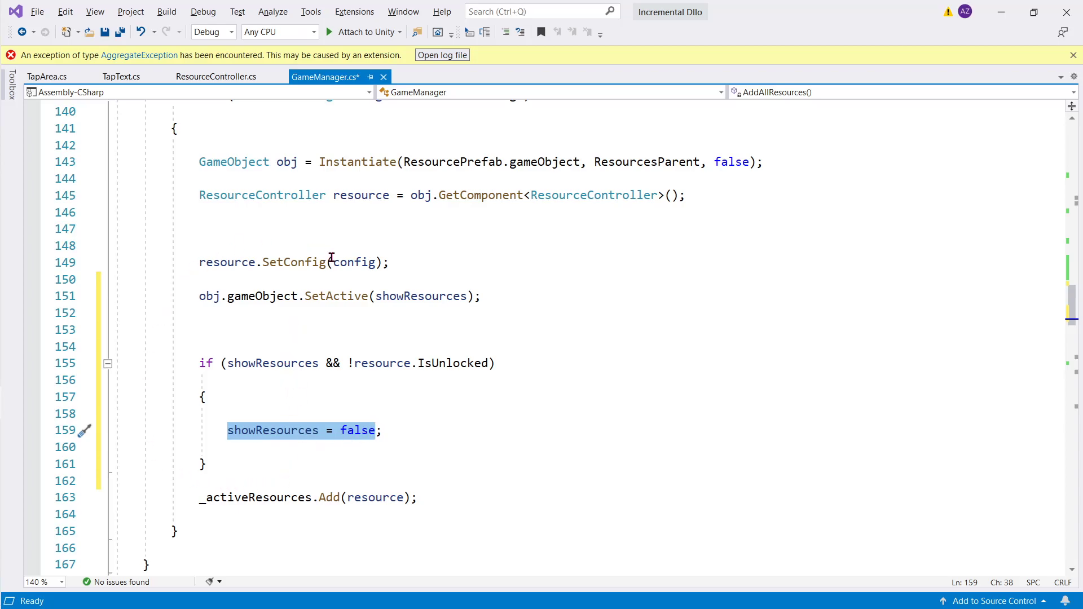
pyautogui.scroll(2, 305, 282)
pyautogui.scroll(-2, 239, 372)
pyautogui.scroll(2, 248, 293)
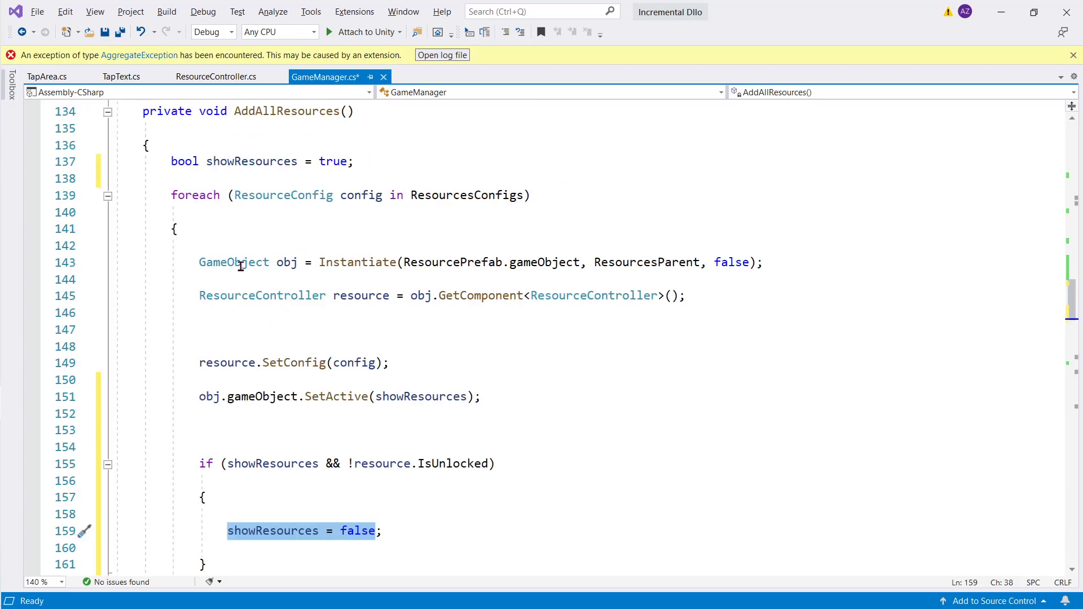
pyautogui.moveTo(171, 195); pyautogui.dragTo(523, 196)
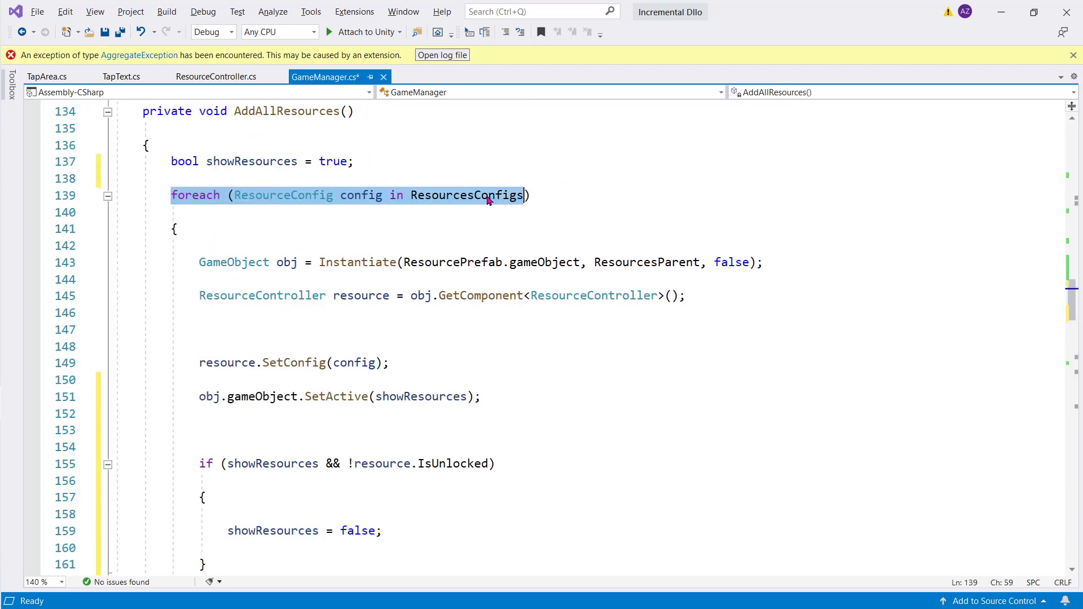
pyautogui.click(387, 228)
pyautogui.doubleClick(358, 194)
pyautogui.hotkey('alt', 'Tab')
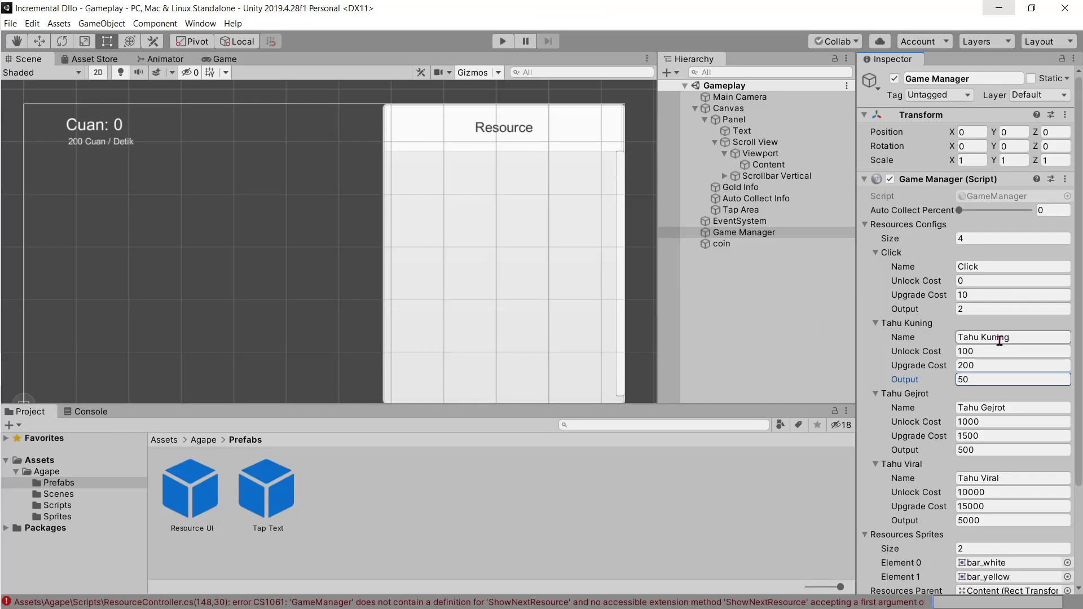
pyautogui.hotkey('alt', 'Tab')
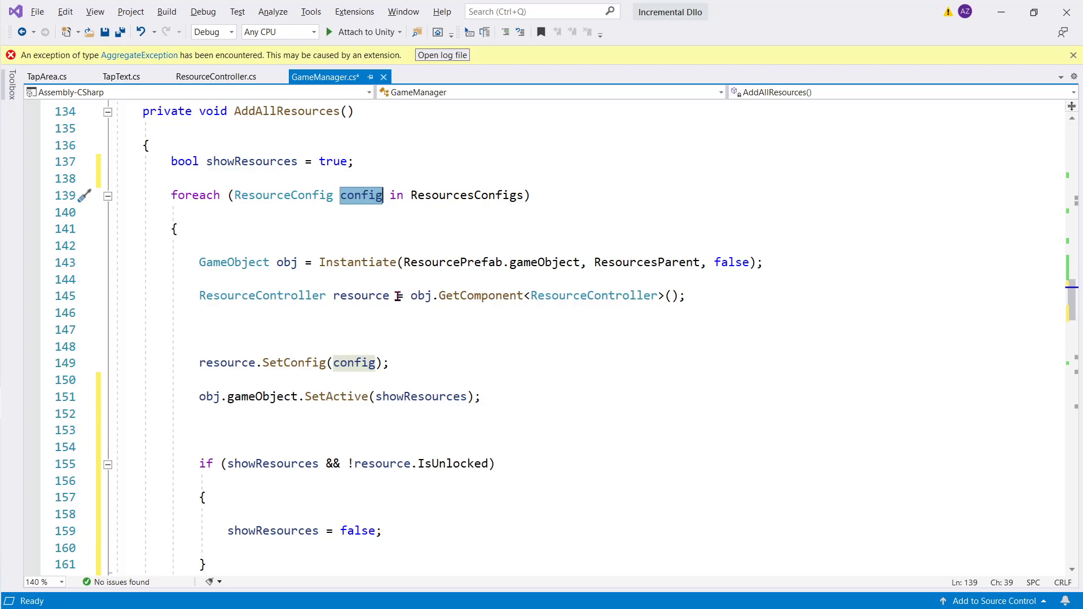
# Inspect the SetActive(showResources) line, the resource.IsUnlocked check, and showResources = false on line 159
pyautogui.scroll(-2, 334, 392)
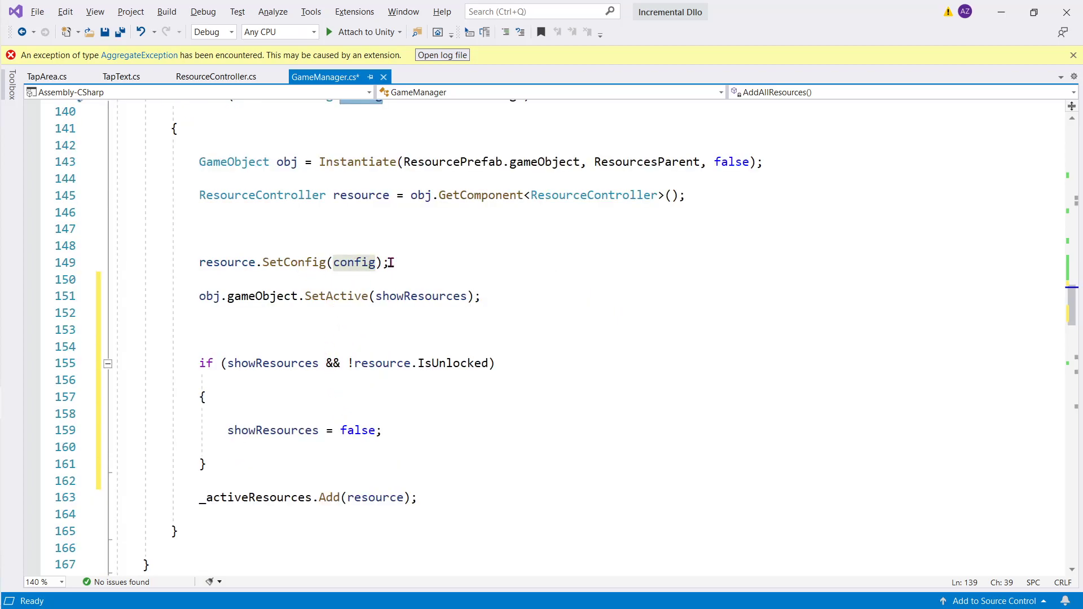
pyautogui.moveTo(499, 301); pyautogui.dragTo(206, 297)
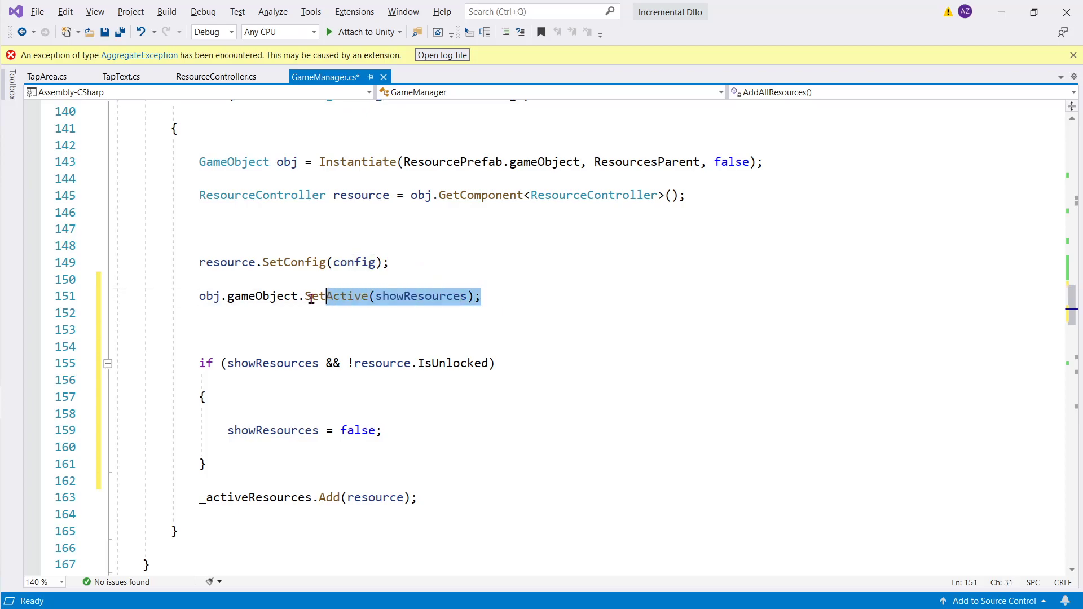
pyautogui.doubleClick(267, 365)
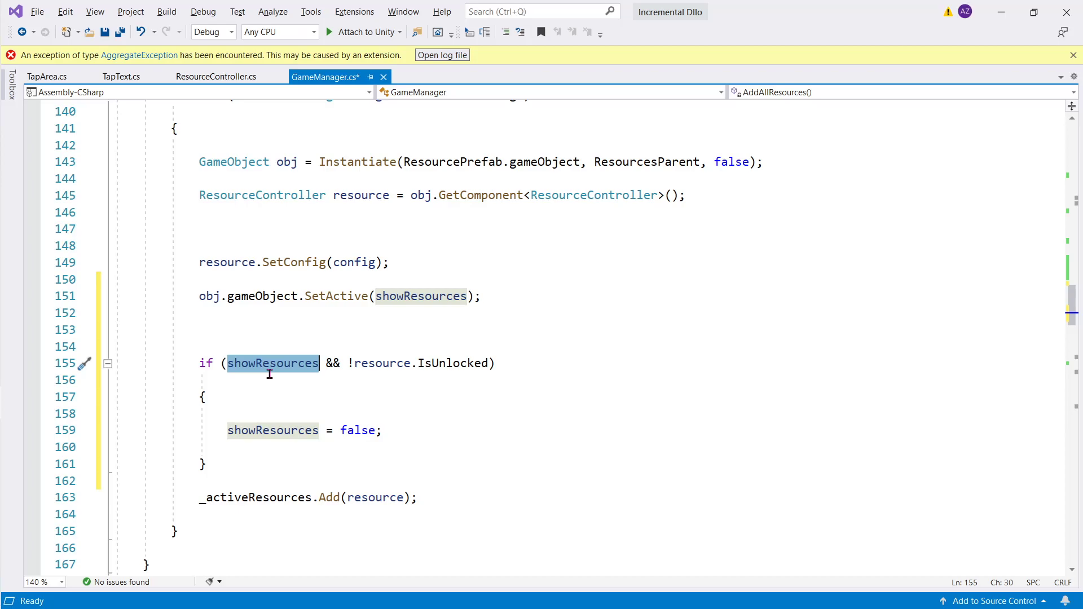
pyautogui.moveTo(386, 367); pyautogui.dragTo(448, 367)
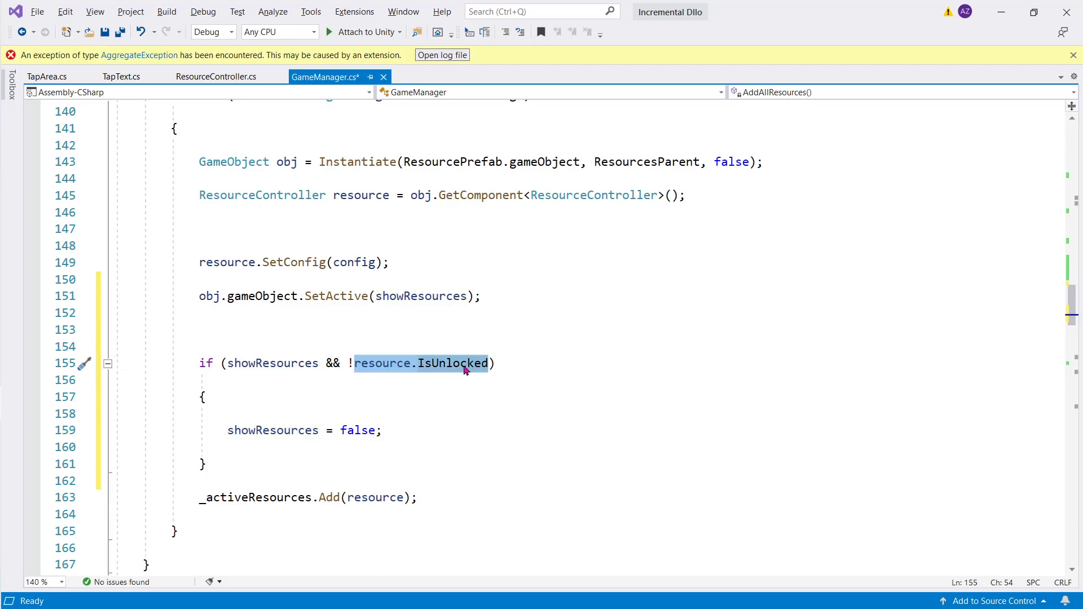
pyautogui.click(229, 432)
pyautogui.moveTo(229, 432); pyautogui.dragTo(320, 432)
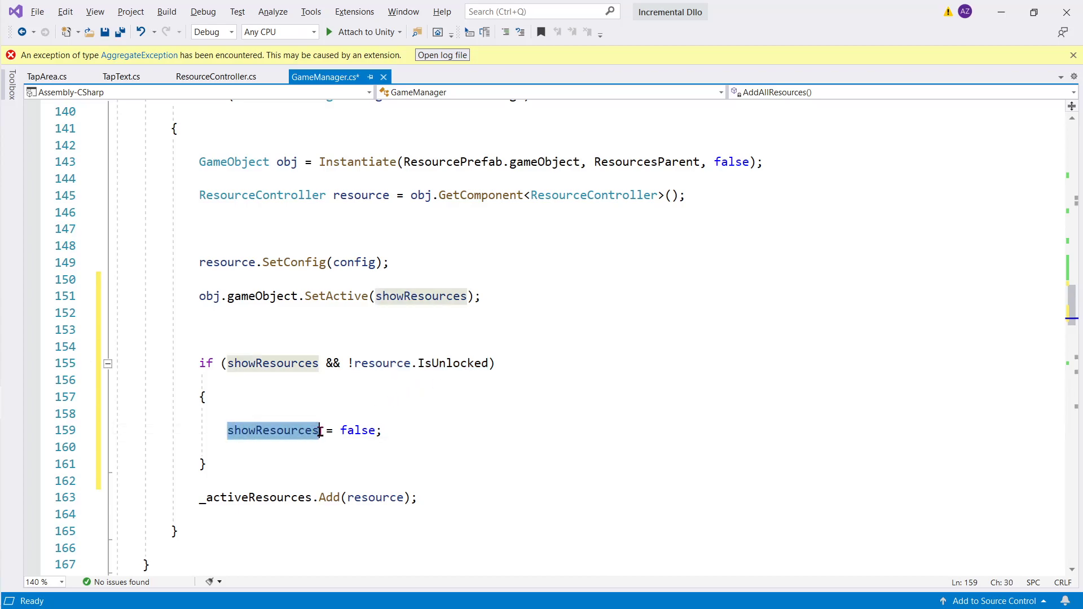
pyautogui.doubleClick(355, 430)
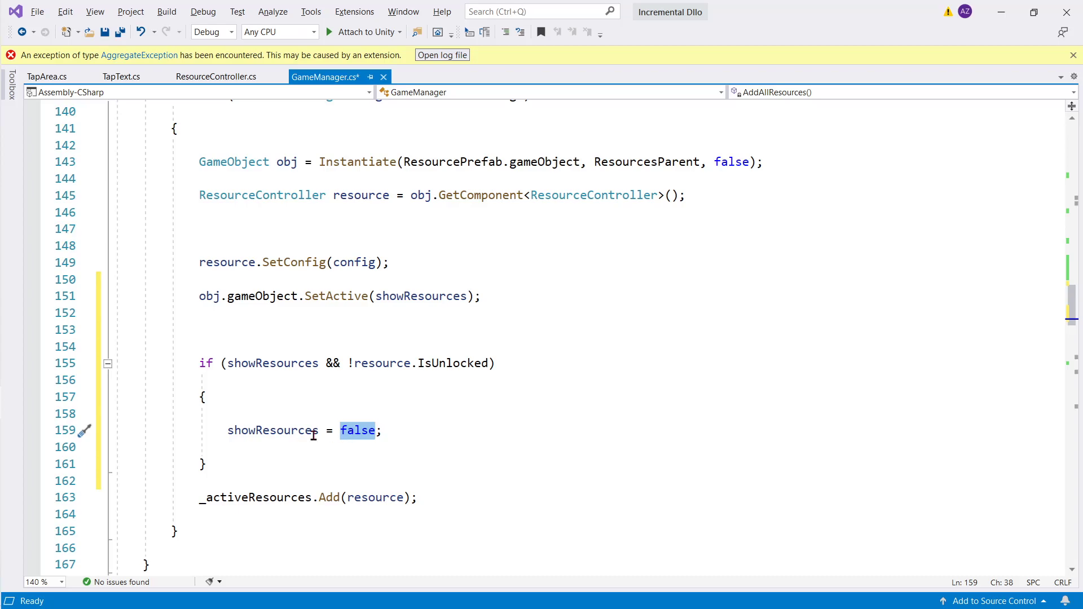
# Open the ShowNextResource compile error from Unity's Console, then view the tutorial's ShowNextResource code
pyautogui.moveTo(45, 315)
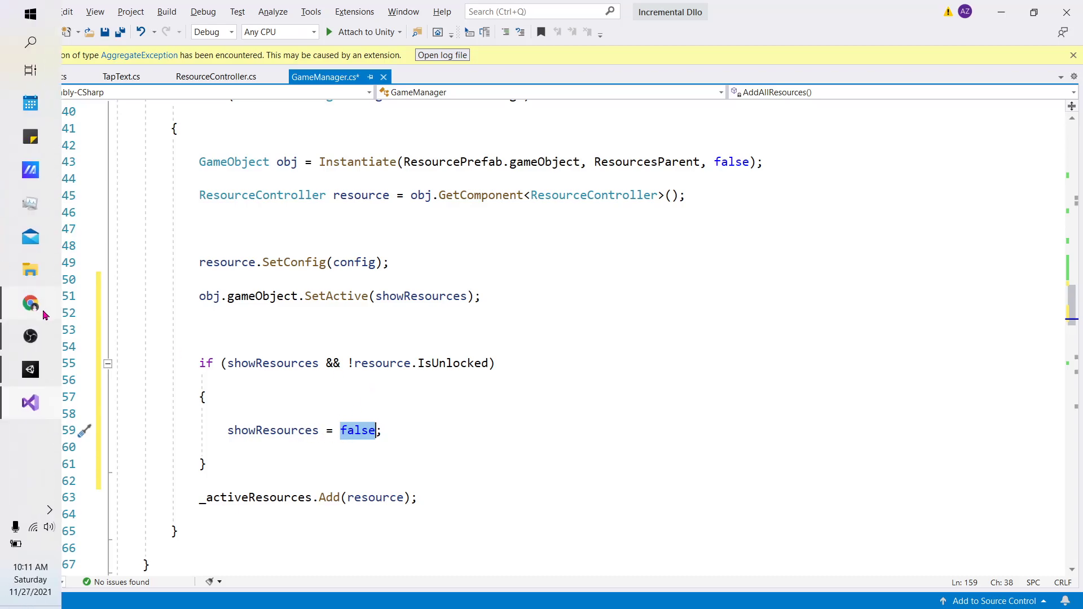
pyautogui.click(31, 373)
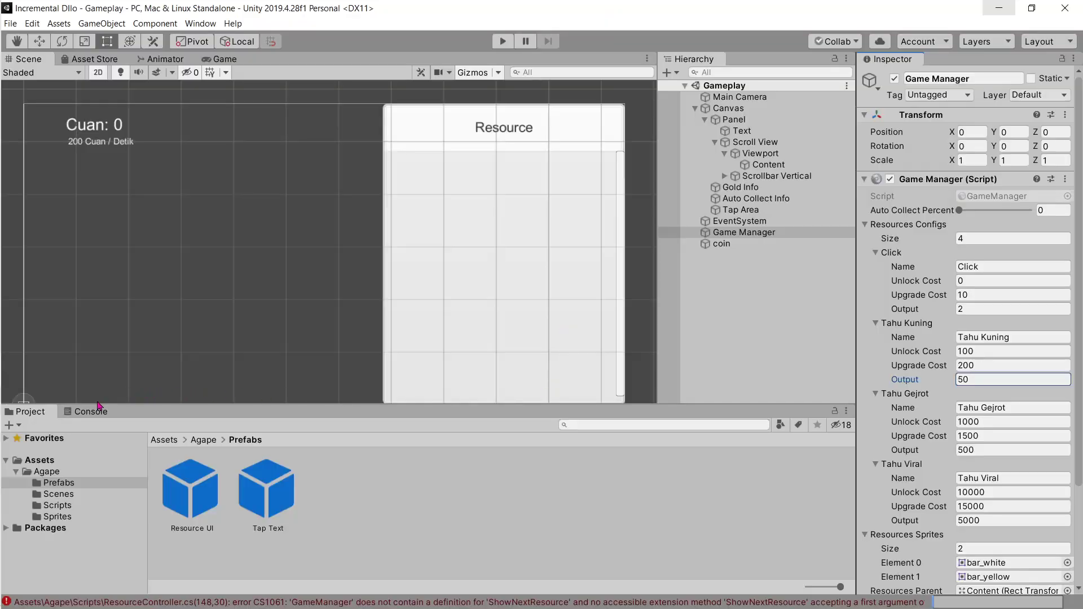
pyautogui.click(97, 402)
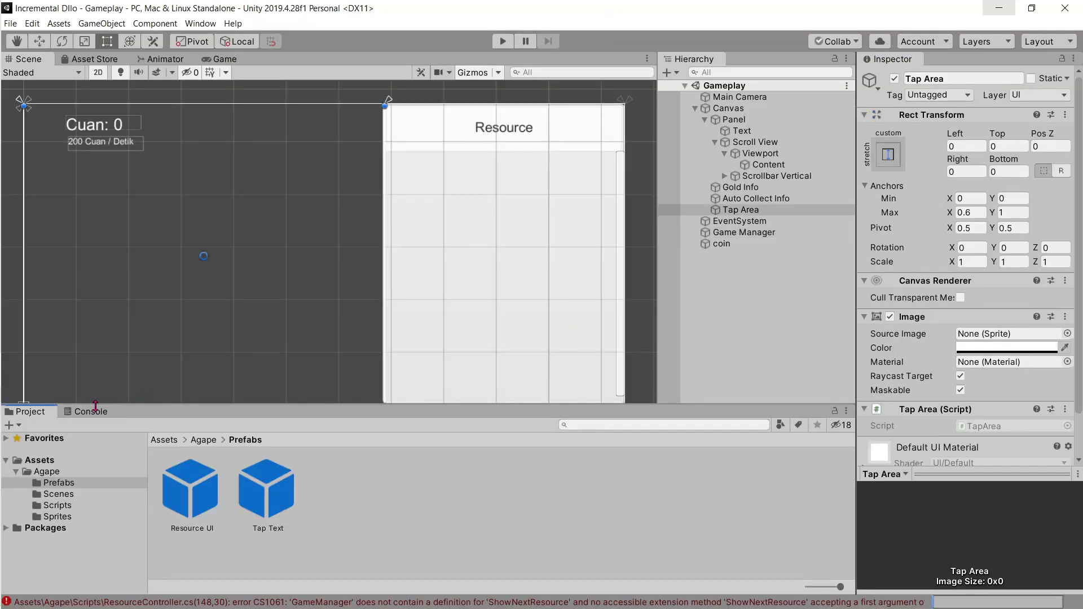
pyautogui.click(97, 413)
pyautogui.click(165, 448)
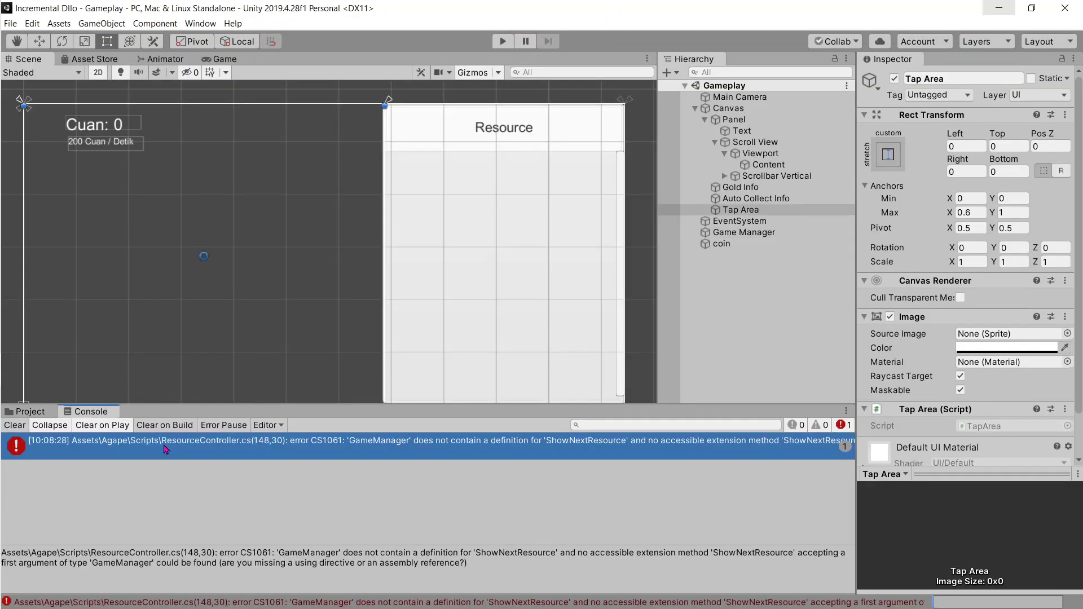
pyautogui.doubleClick(166, 448)
pyautogui.hotkey('alt', 'Tab')
pyautogui.hotkey('alt', 'Tab')
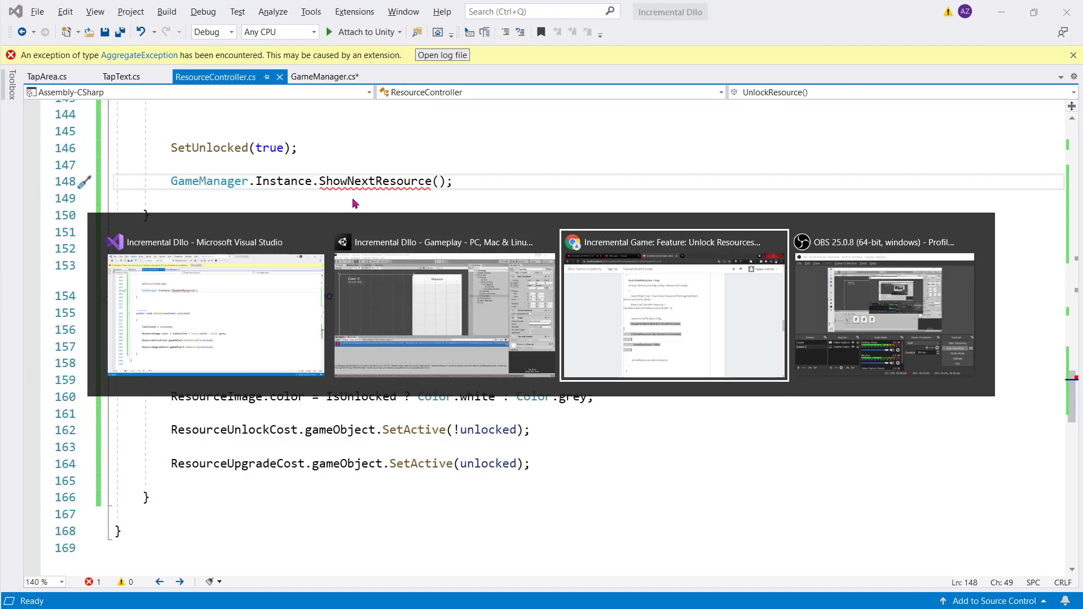
pyautogui.scroll(-5, 527, 369)
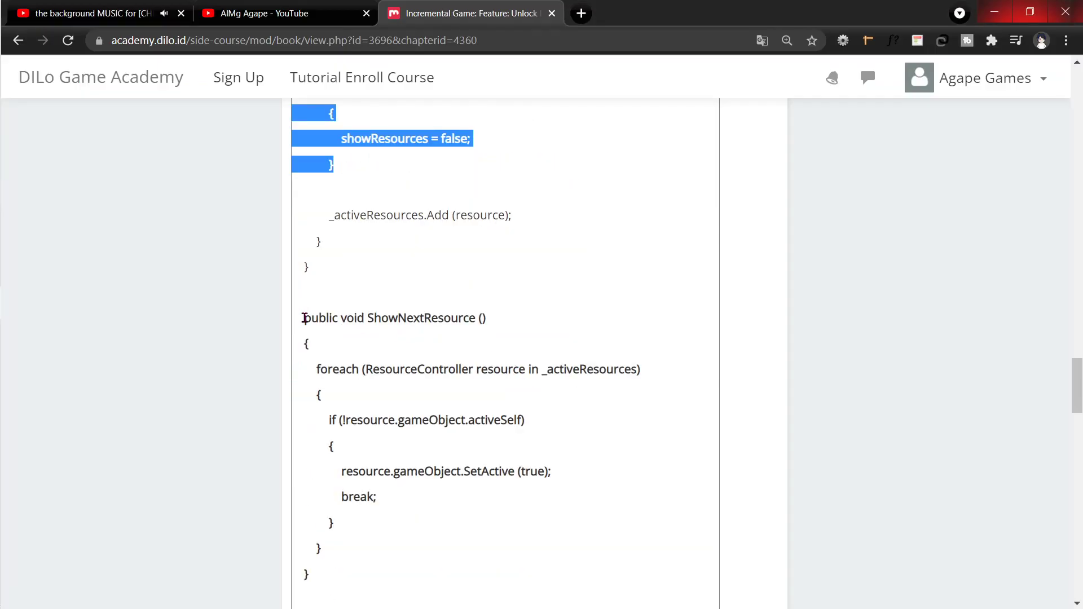
# Copy the tutorial's whole ShowNextResource method, including its closing brace
pyautogui.moveTo(304, 319); pyautogui.dragTo(354, 540)
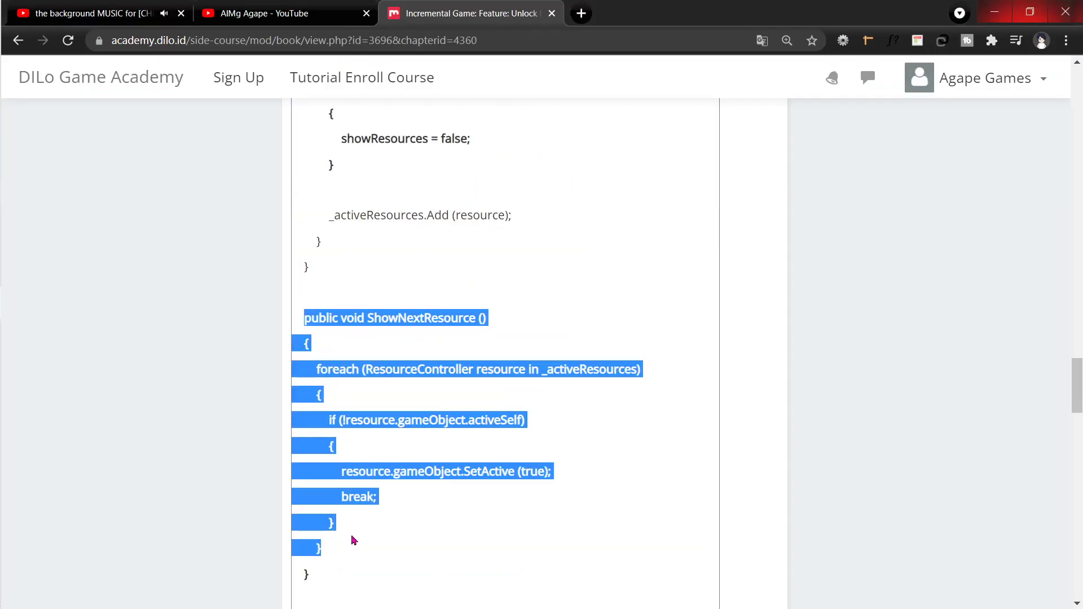
pyautogui.moveTo(354, 541); pyautogui.dragTo(357, 569)
pyautogui.hotkey('alt', 'Tab')
# Undo the stray ShowNextResource paste in ResourceController.cs and return to GameManager.cs
pyautogui.click(256, 515)
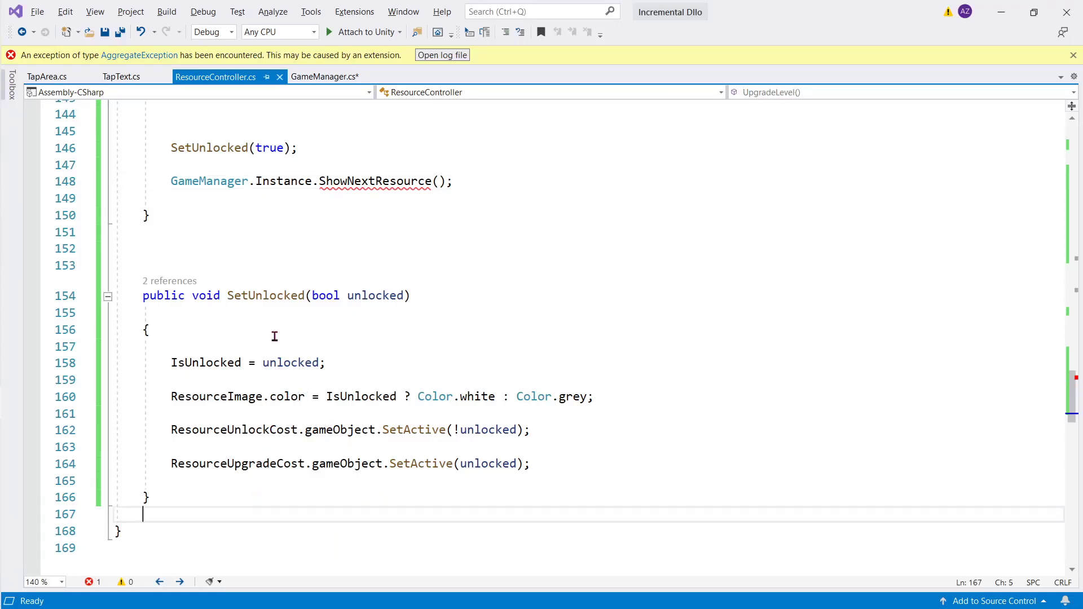
pyautogui.click(237, 248)
pyautogui.write('public void ShowNextResource()      {          foreach (ResourceController resource in _activeResources)          {              if (!resource.gameObject.activeSelf)              {                  resource.gameObject.SetActive(true);                  break;              }          }      }')
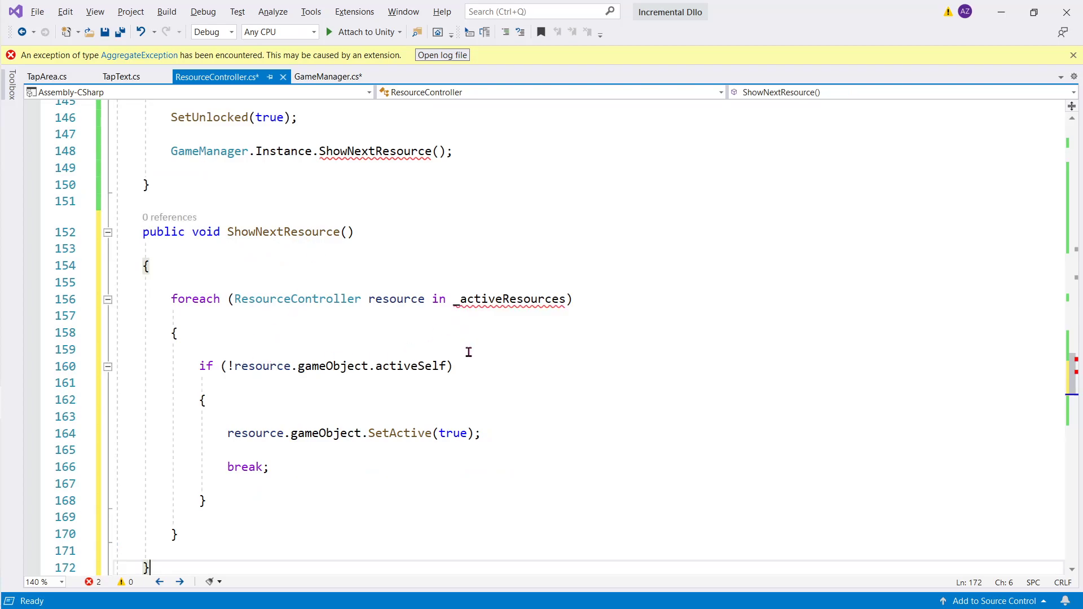
pyautogui.doubleClick(299, 232)
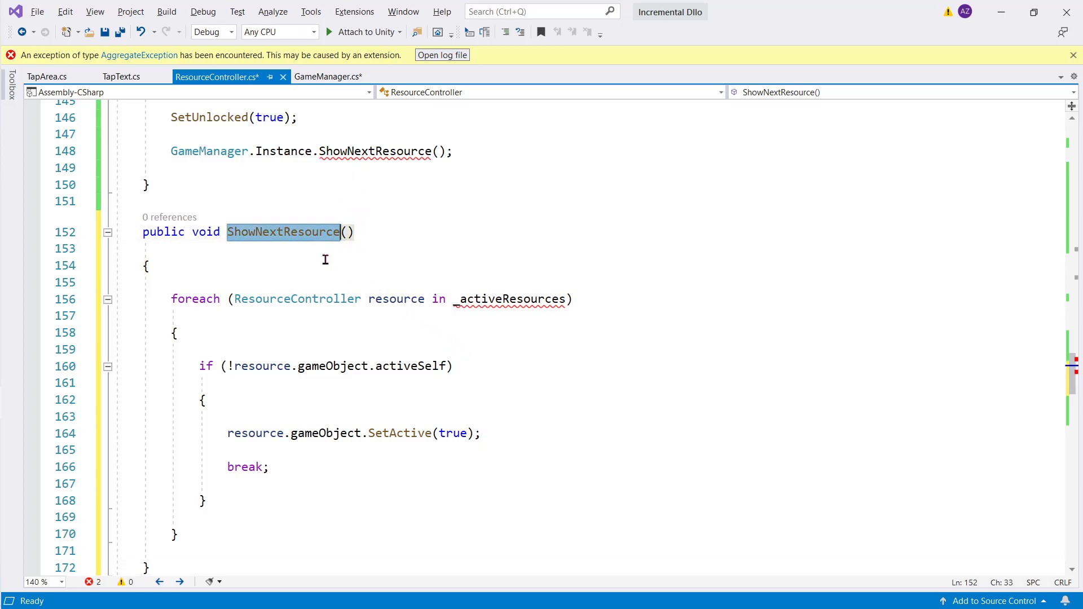
pyautogui.hotkey('ctrl', 'z')
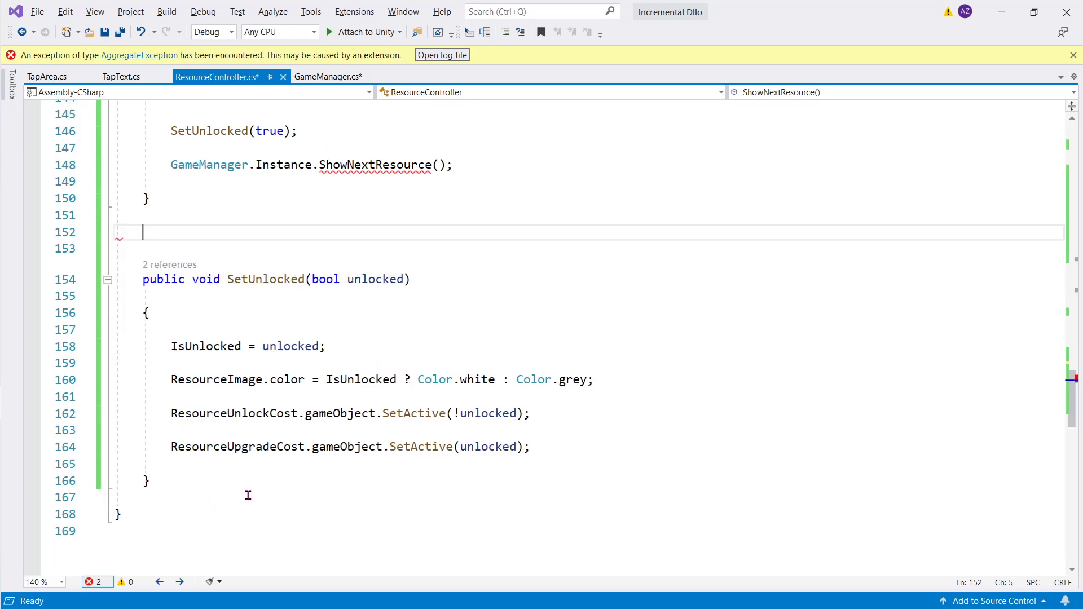
pyautogui.click(325, 76)
# Paste ShowNextResource after AddAllResources in GameManager.cs and save
pyautogui.scroll(-4, 319, 287)
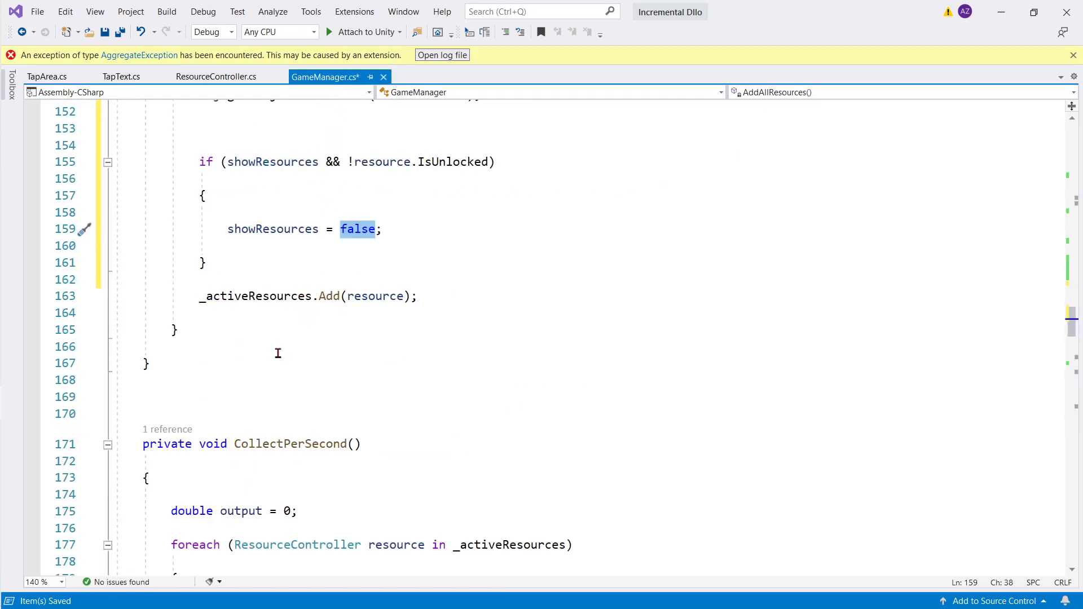
pyautogui.click(254, 402)
pyautogui.write('public void ShowNextResource()      {          foreach (ResourceController resource in _activeResources)          {              if (!resource.gameObject.activeSelf)              {                  resource.gameObject.SetActive(true);                  break;              }          }      }')
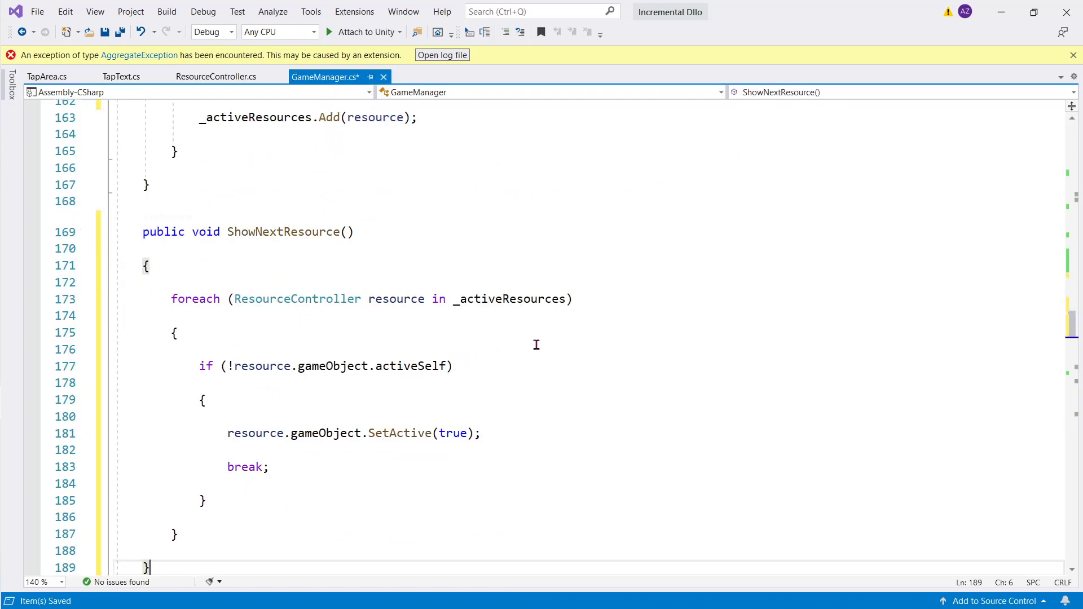
pyautogui.hotkey('ctrl', 's')
# Scroll the tutorial to its CheckResourceCost method
pyautogui.hotkey('alt', 'Tab')
pyautogui.scroll(-5, 540, 350)
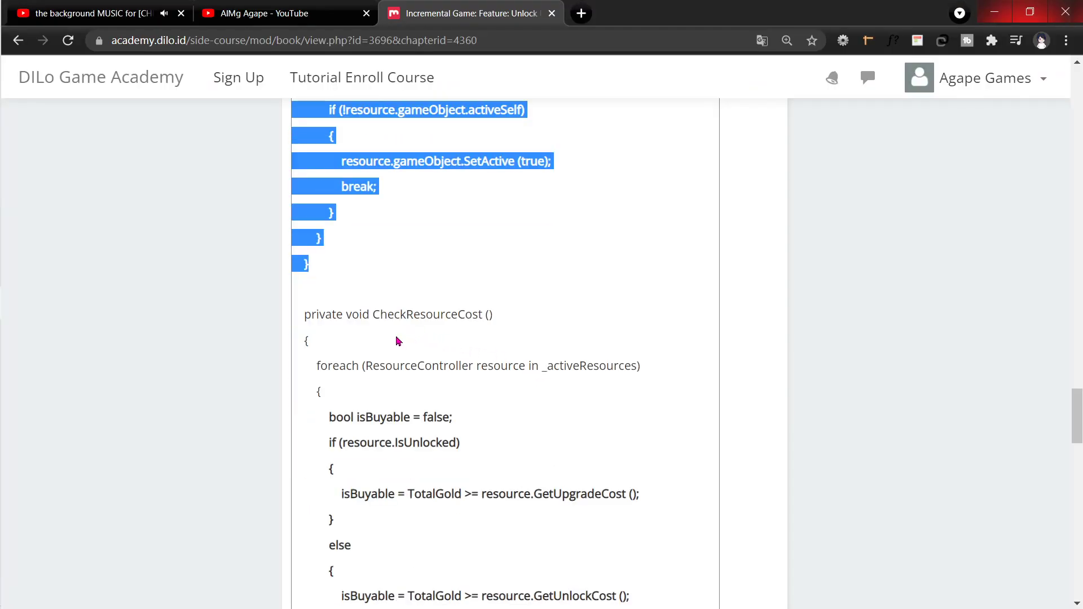
pyautogui.click(431, 308)
pyautogui.doubleClick(450, 314)
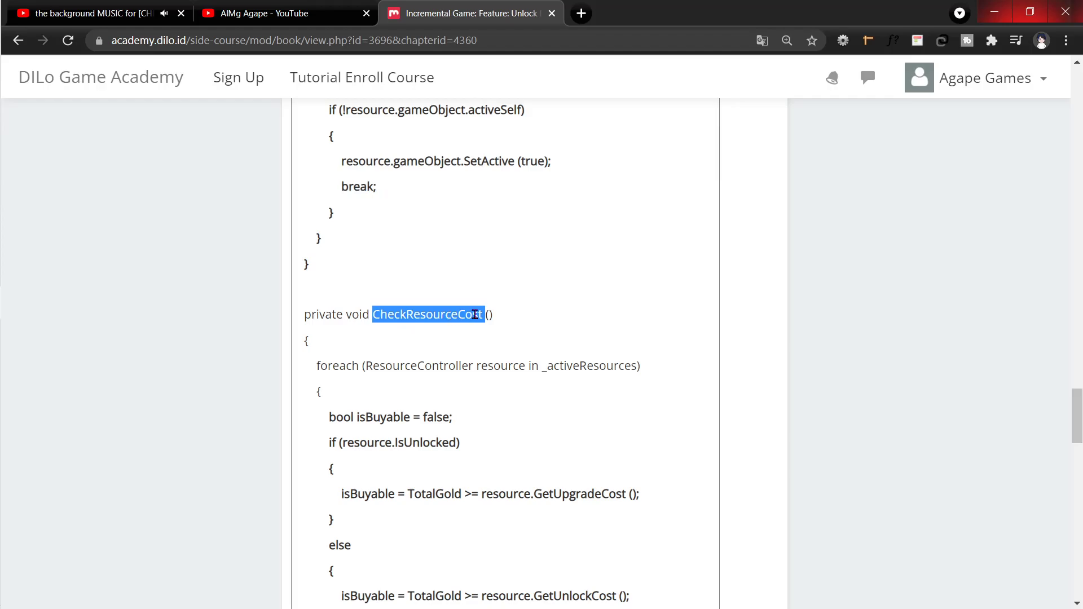
pyautogui.scroll(-3, 488, 318)
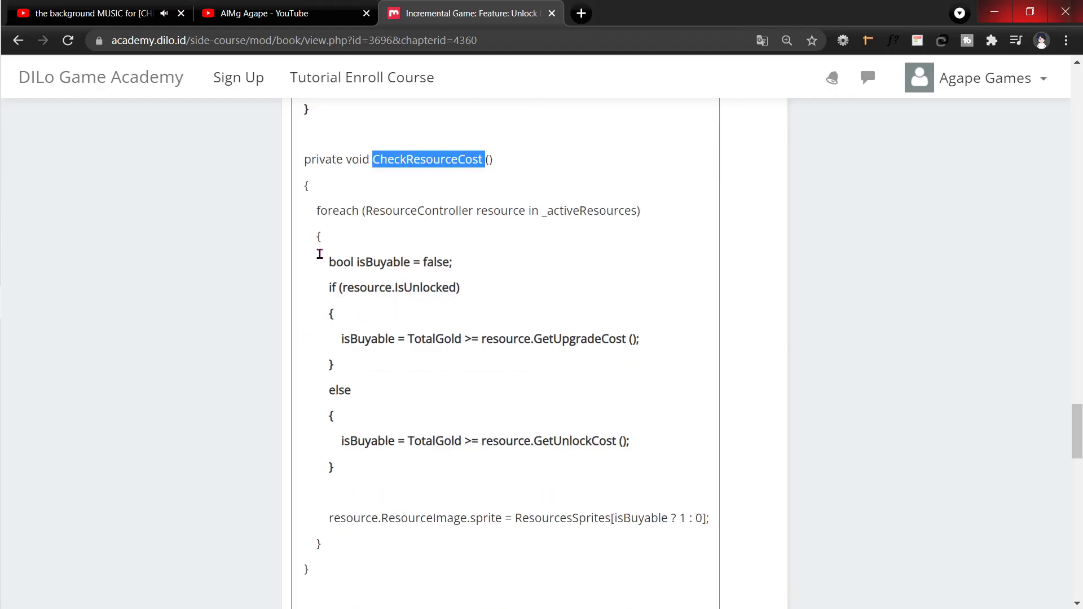
# Copy the tutorial's isBuyable if/else block and scroll GameManager.cs to CheckResourceCost
pyautogui.moveTo(320, 254); pyautogui.dragTo(379, 461)
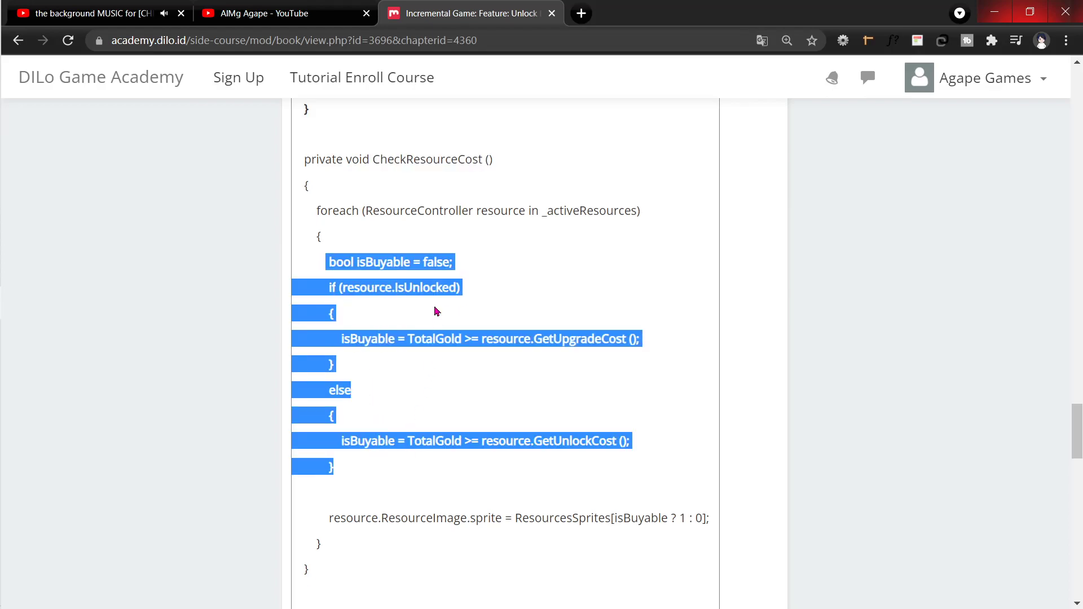
pyautogui.hotkey('alt', 'Tab')
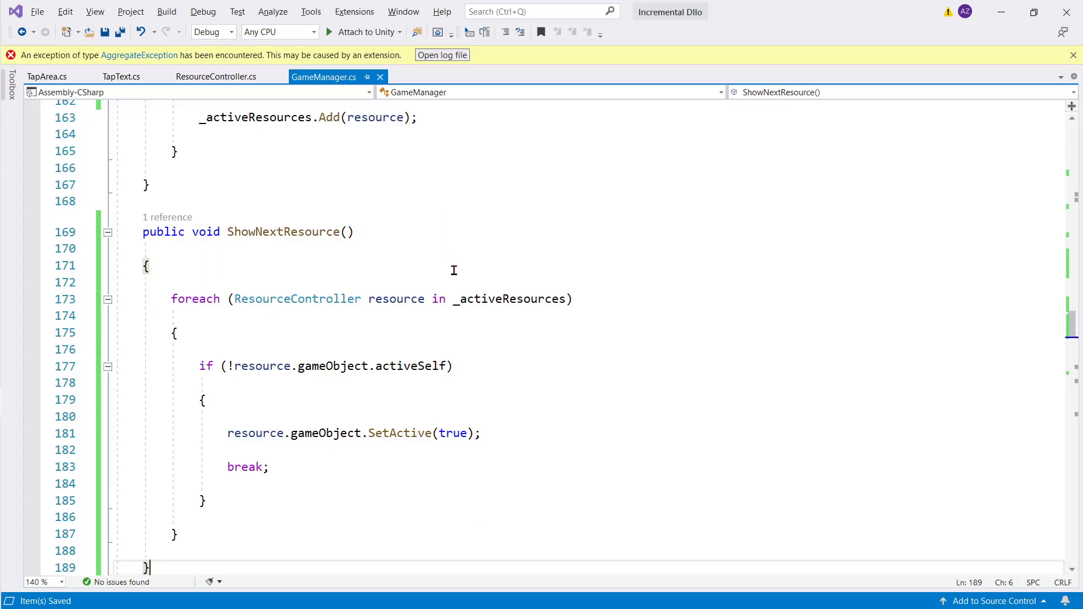
pyautogui.scroll(-2, 455, 274)
pyautogui.scroll(-2, 454, 280)
pyautogui.scroll(-8, 456, 280)
pyautogui.scroll(-2, 457, 282)
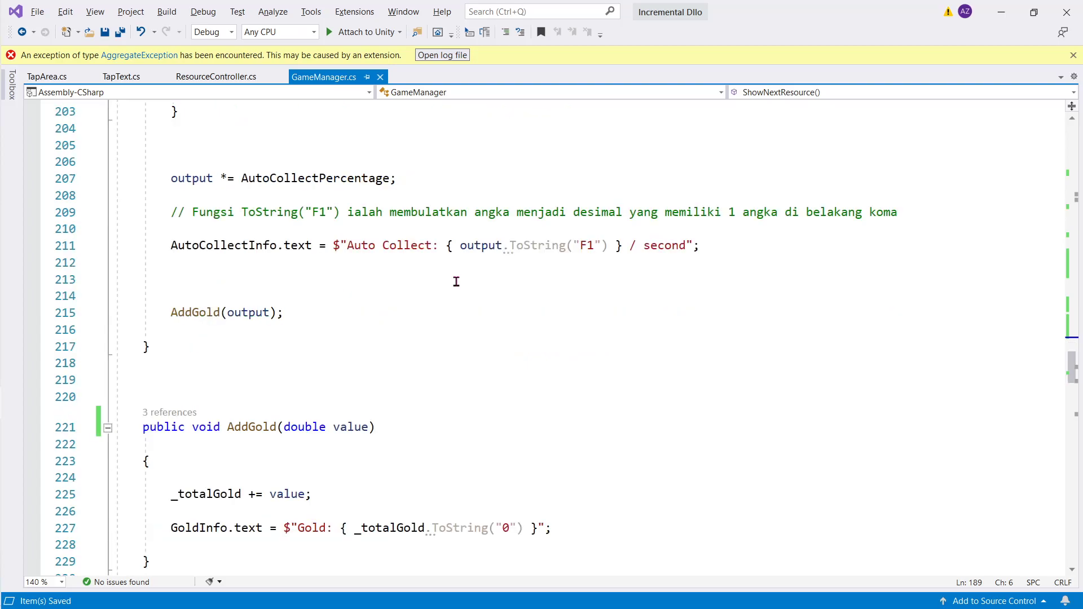
pyautogui.scroll(-4, 457, 282)
pyautogui.scroll(-7, 457, 282)
pyautogui.scroll(-4, 456, 281)
pyautogui.scroll(-2, 457, 282)
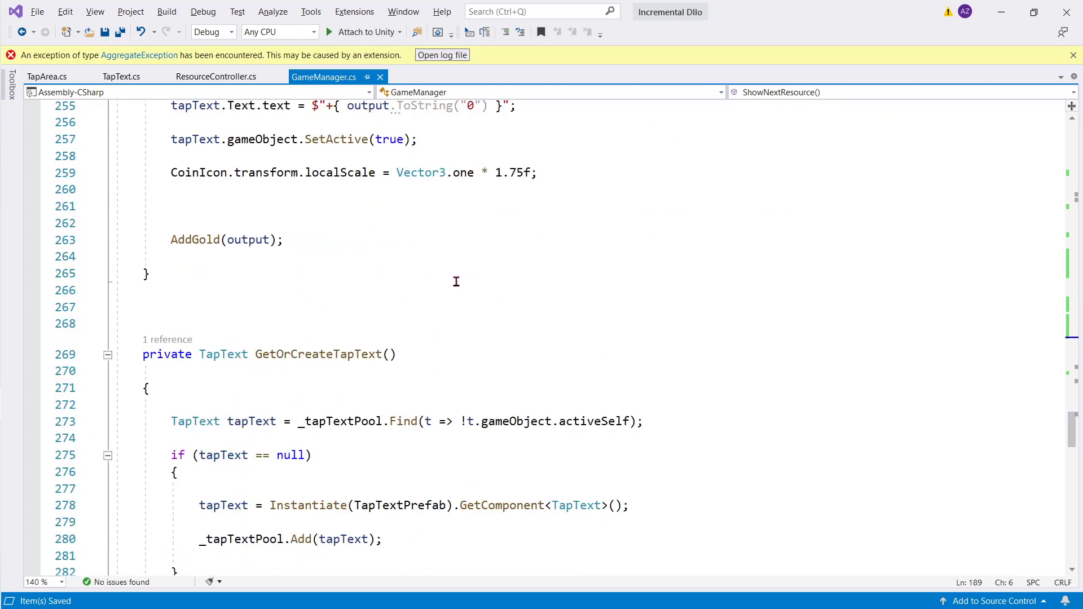
pyautogui.scroll(-6, 457, 281)
pyautogui.scroll(-6, 457, 282)
pyautogui.scroll(20, 457, 281)
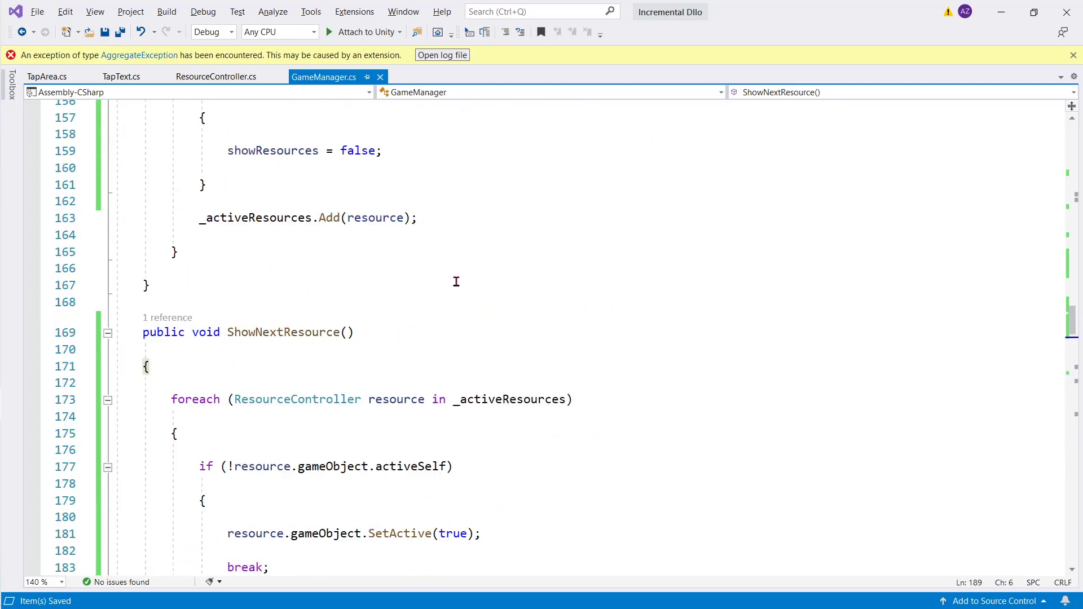
pyautogui.scroll(15, 457, 281)
pyautogui.scroll(12, 457, 281)
pyautogui.scroll(-8, 456, 281)
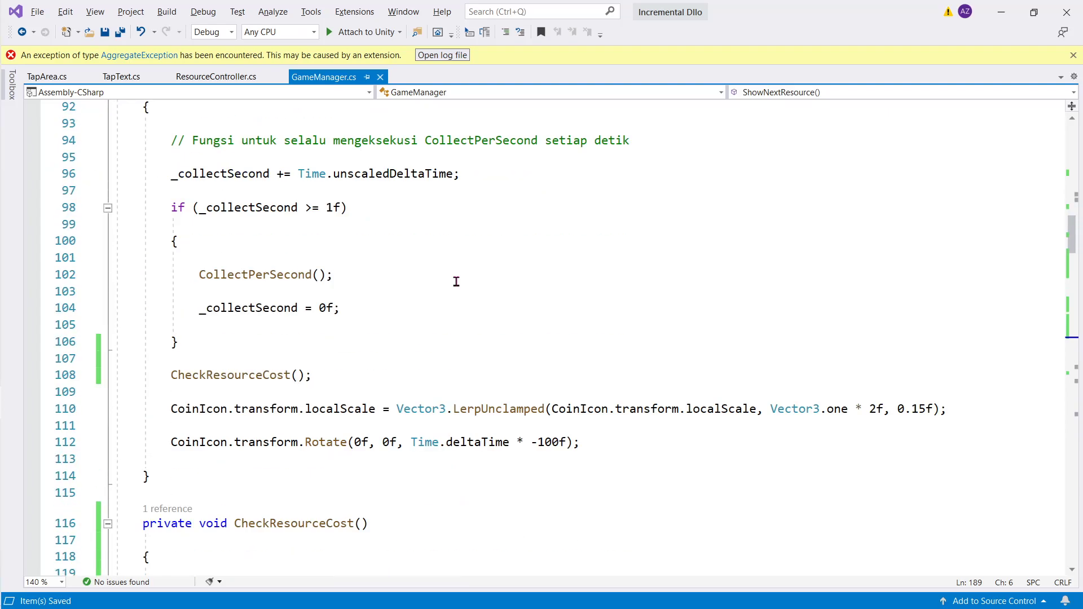
pyautogui.scroll(-4, 457, 282)
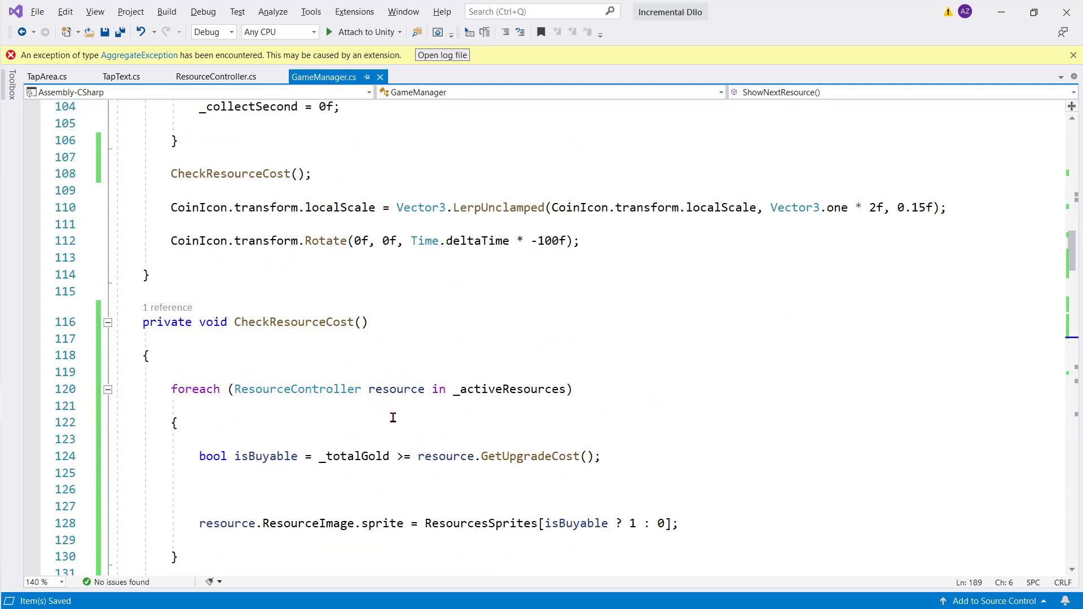
# Compare the tutorial with the code and place the cursor inside CheckResourceCost's foreach loop
pyautogui.hotkey('alt', 'Tab')
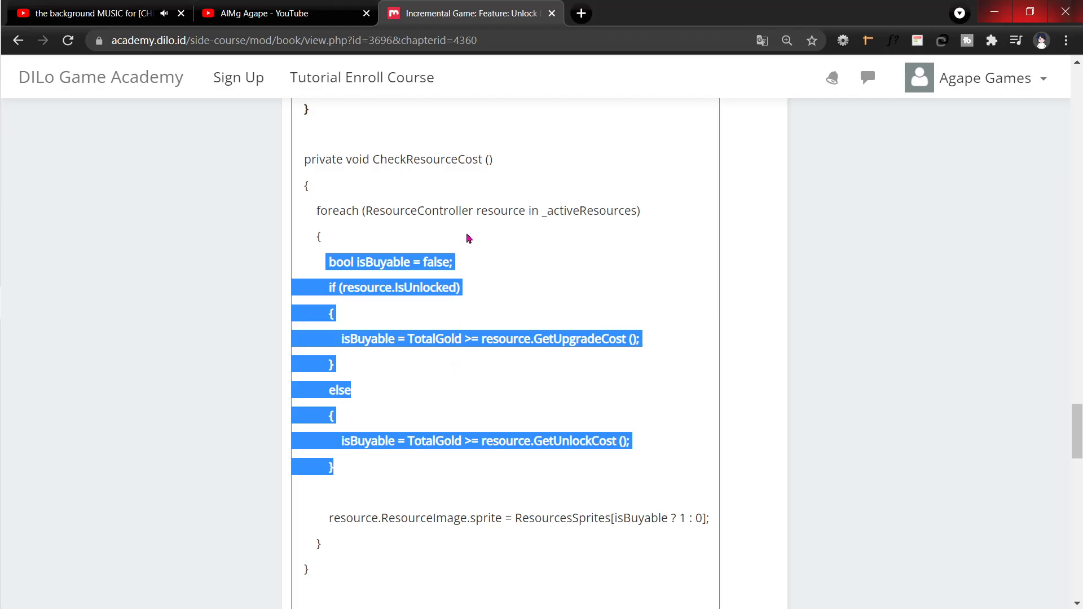
pyautogui.hotkey('alt', 'Tab')
pyautogui.hotkey('alt', 'Tab')
pyautogui.hotkey('alt', 'Tab')
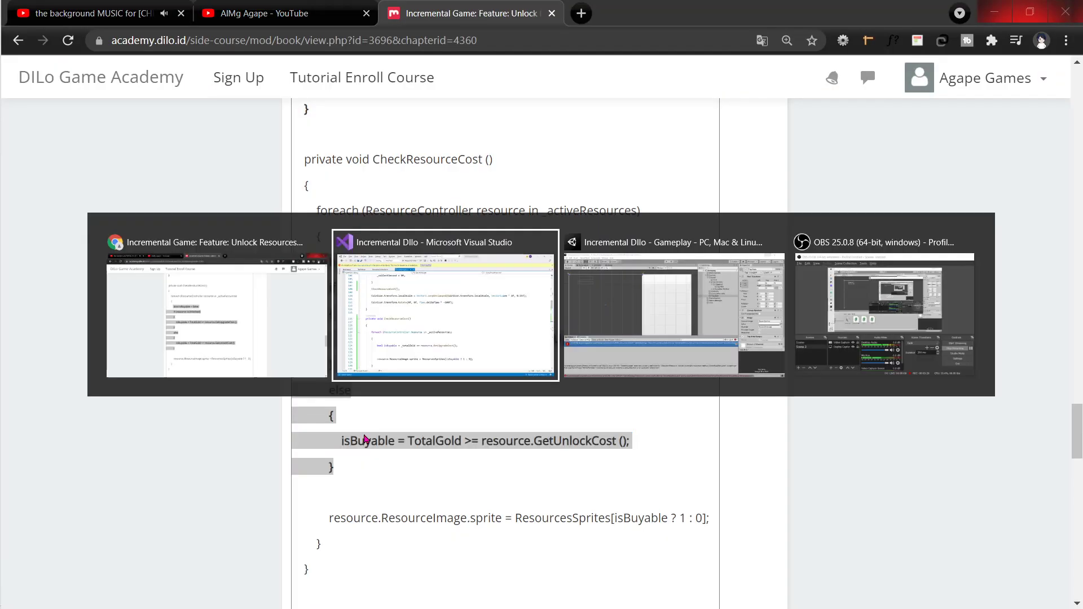
pyautogui.hotkey('alt', 'Tab')
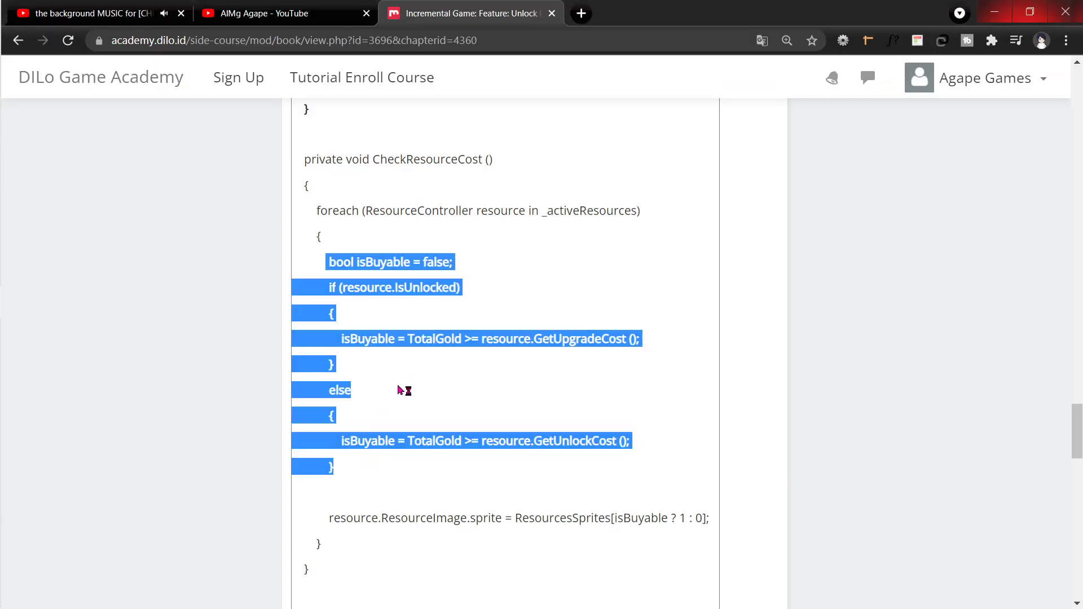
pyautogui.hotkey('alt', 'Tab')
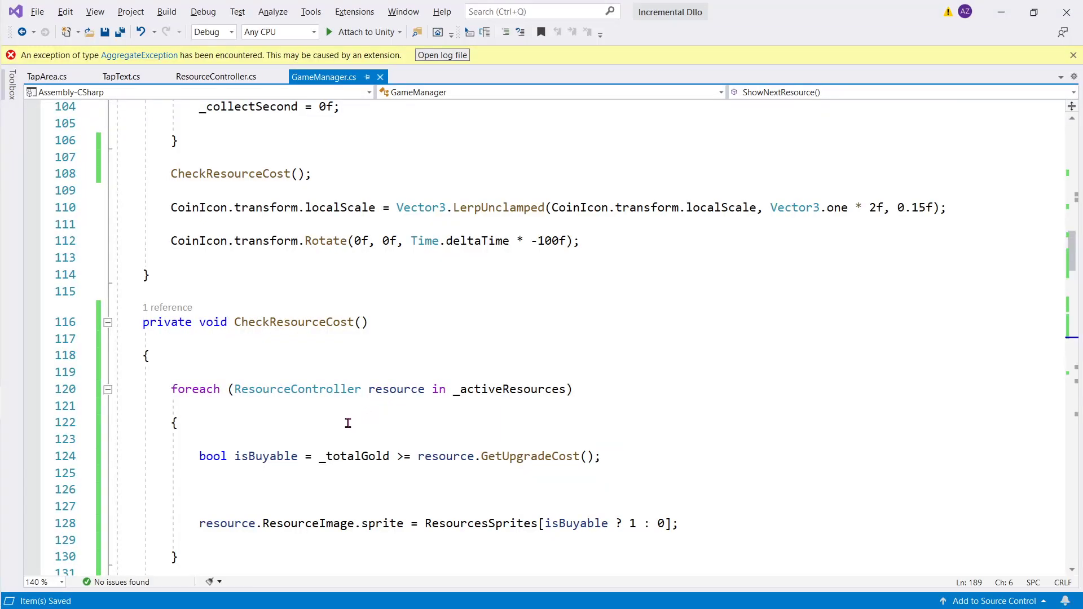
pyautogui.click(349, 424)
# Paste the isBuyable if/else block into the loop and compare it against the tutorial
pyautogui.press('Return')
pyautogui.write('bool isBuyable = false;              if (resource.IsUnlocked)              {                  isBuyable = TotalGold >= resource.GetUpgradeCost();              }              else              {                  isBuyable = TotalGold >= resource.GetUnlockCost();              }')
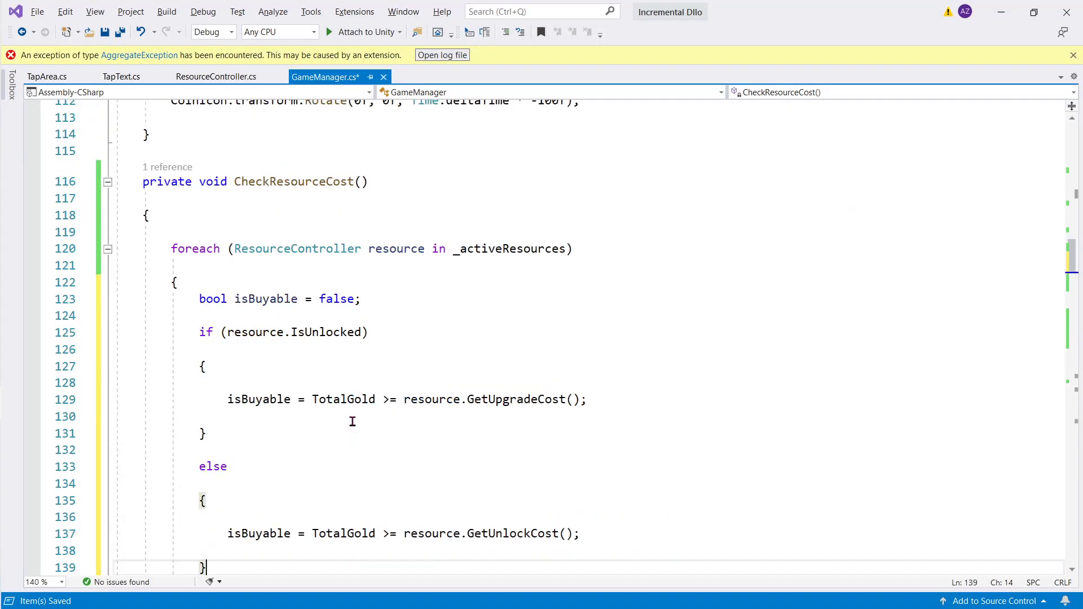
pyautogui.hotkey('alt', 'Tab')
pyautogui.scroll(-3, 390, 426)
pyautogui.hotkey('alt', 'Tab')
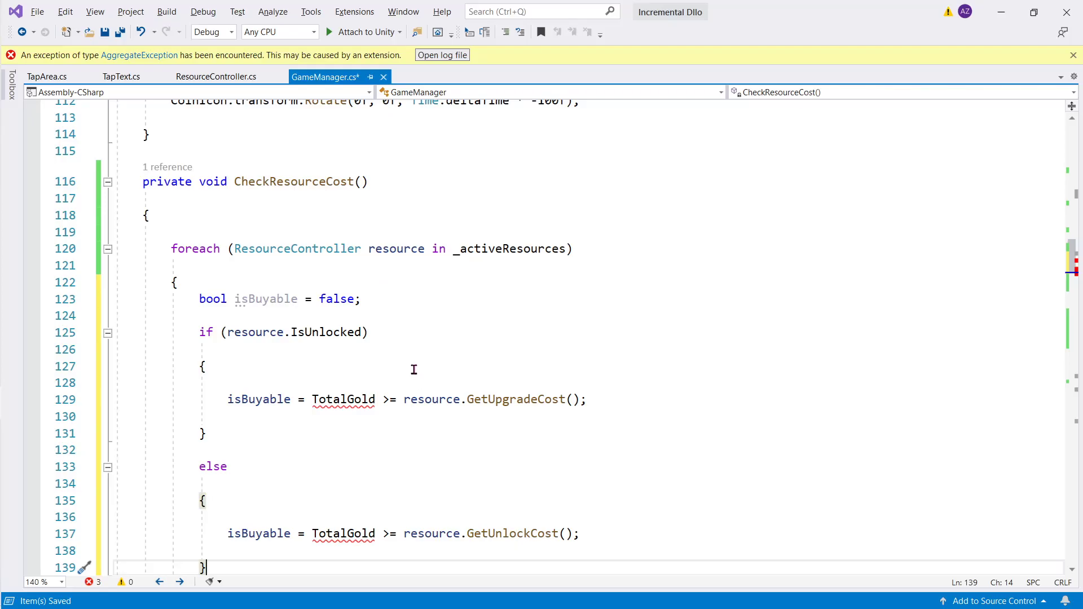
pyautogui.hotkey('alt', 'Tab')
pyautogui.scroll(2, 415, 232)
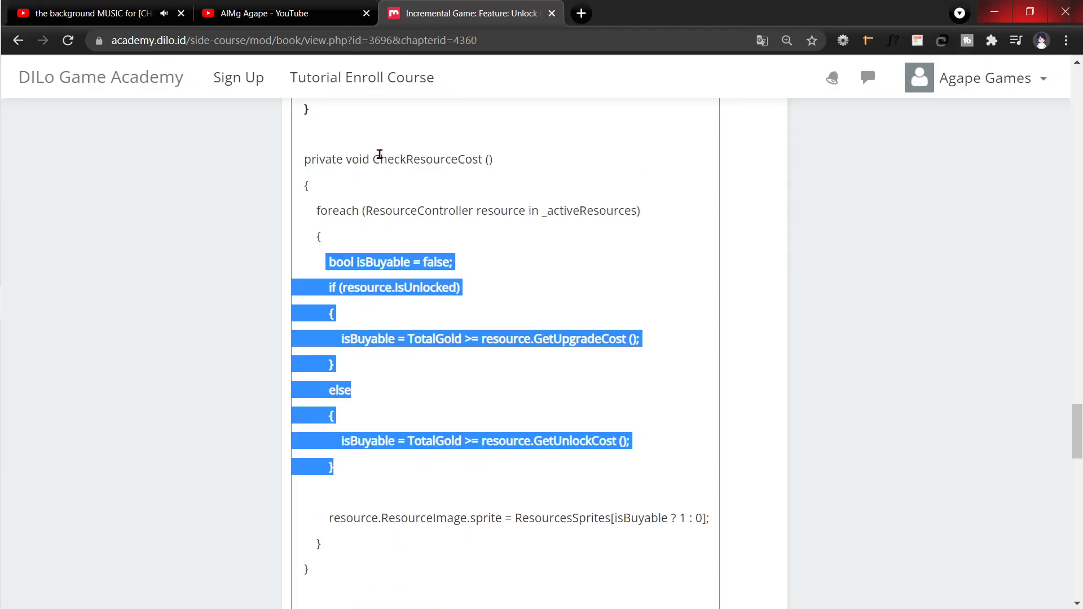
pyautogui.hotkey('alt', 'Tab')
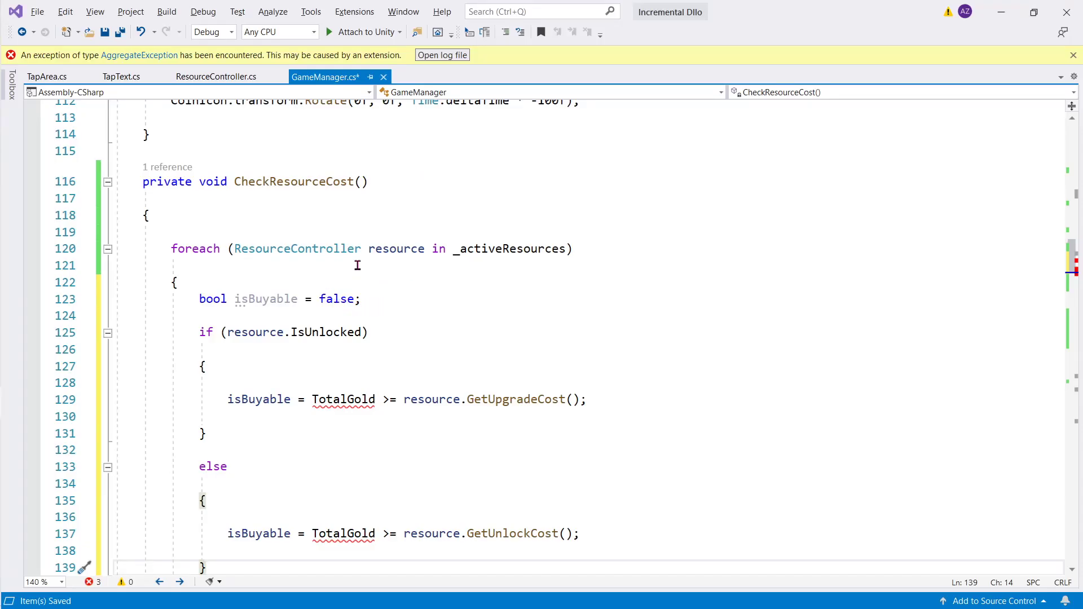
pyautogui.hotkey('alt', 'Tab')
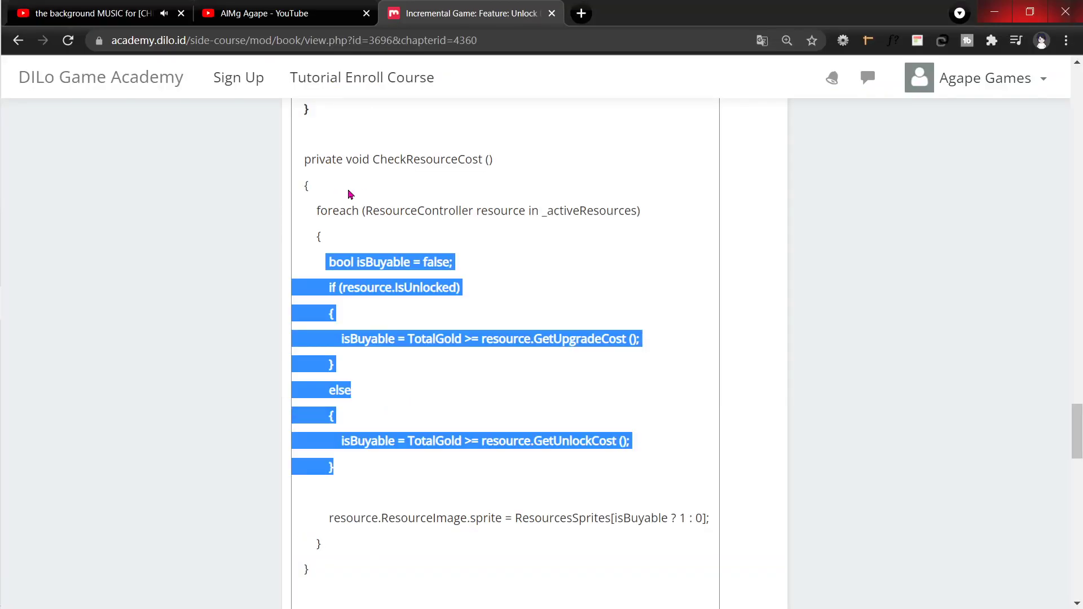
pyautogui.hotkey('alt', 'Tab')
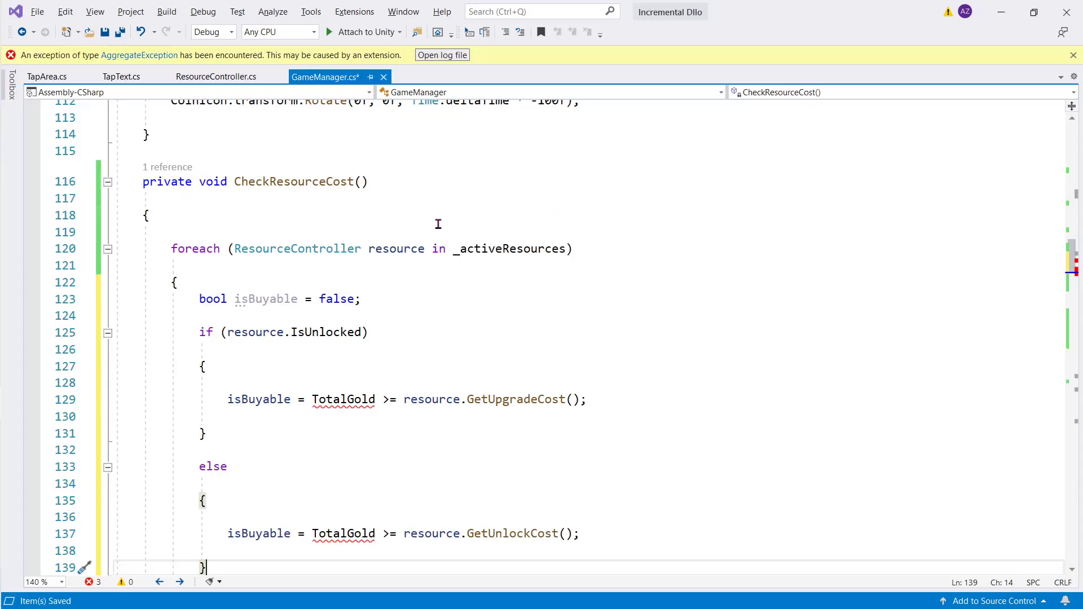
pyautogui.hotkey('alt', 'Tab')
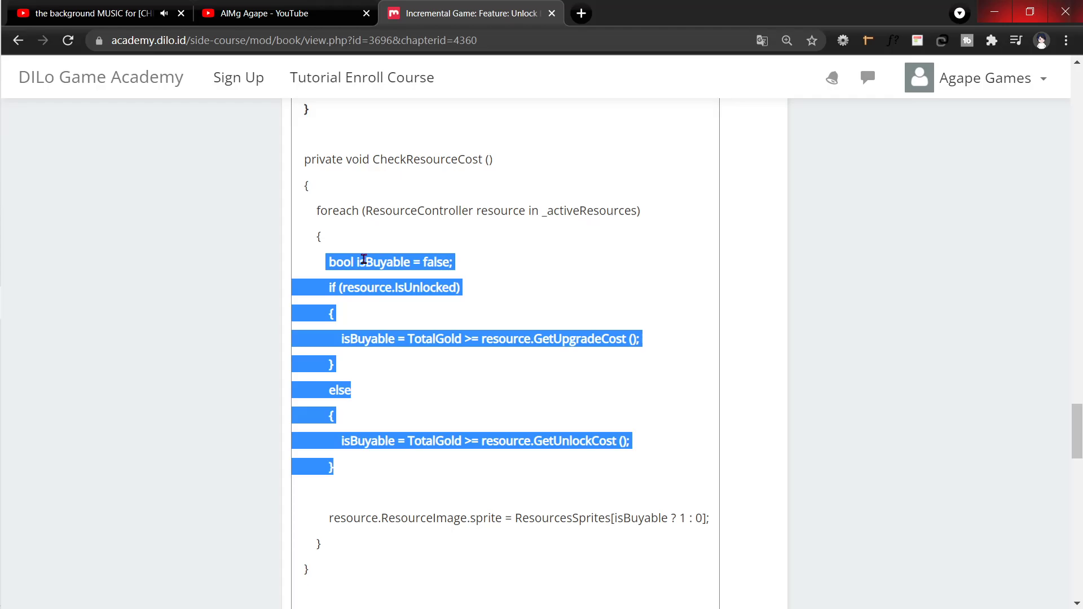
pyautogui.scroll(-10, 372, 302)
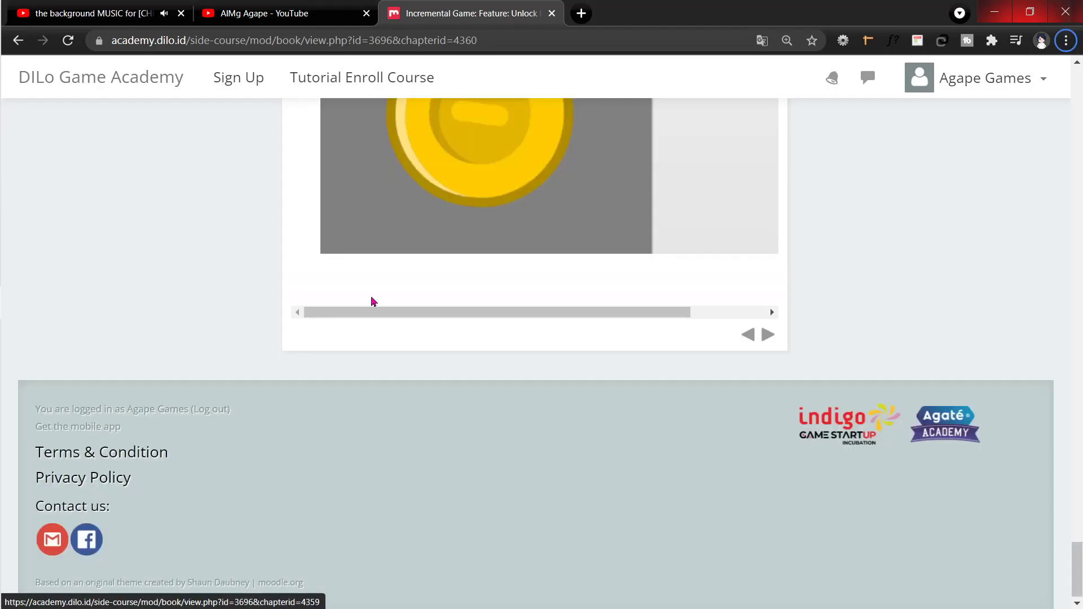
pyautogui.hotkey('alt', 'Tab')
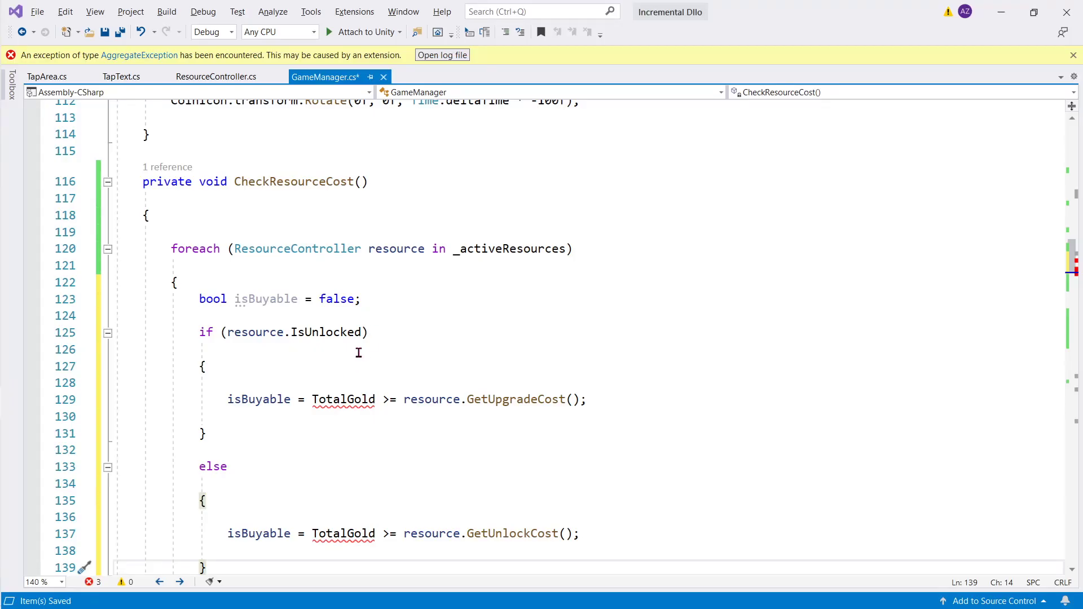
# Comment out the old single-line bool isBuyable declaration with //
pyautogui.scroll(-2, 299, 296)
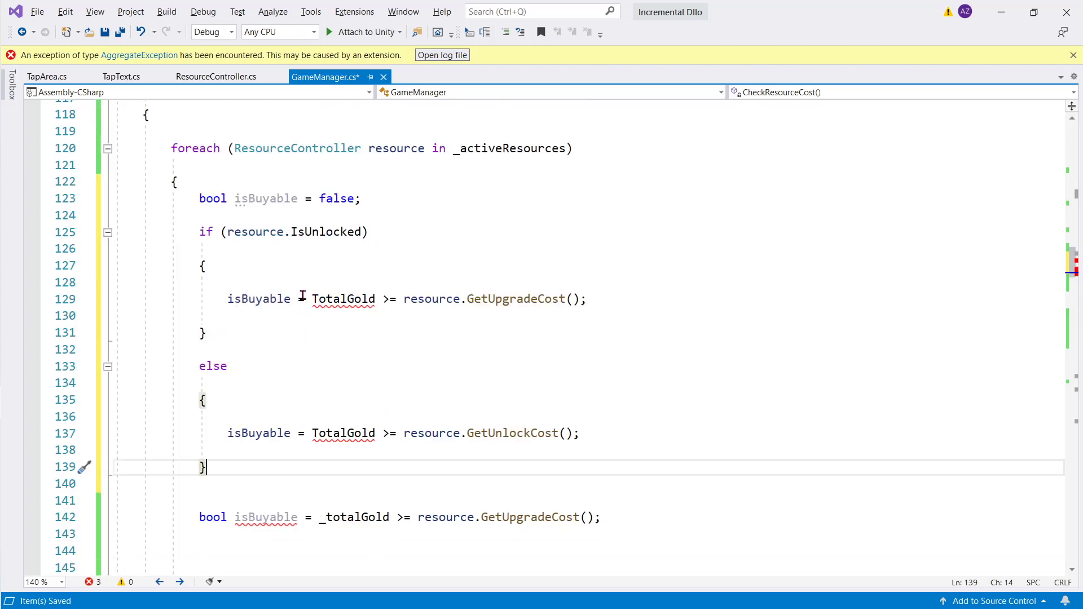
pyautogui.scroll(-2, 302, 295)
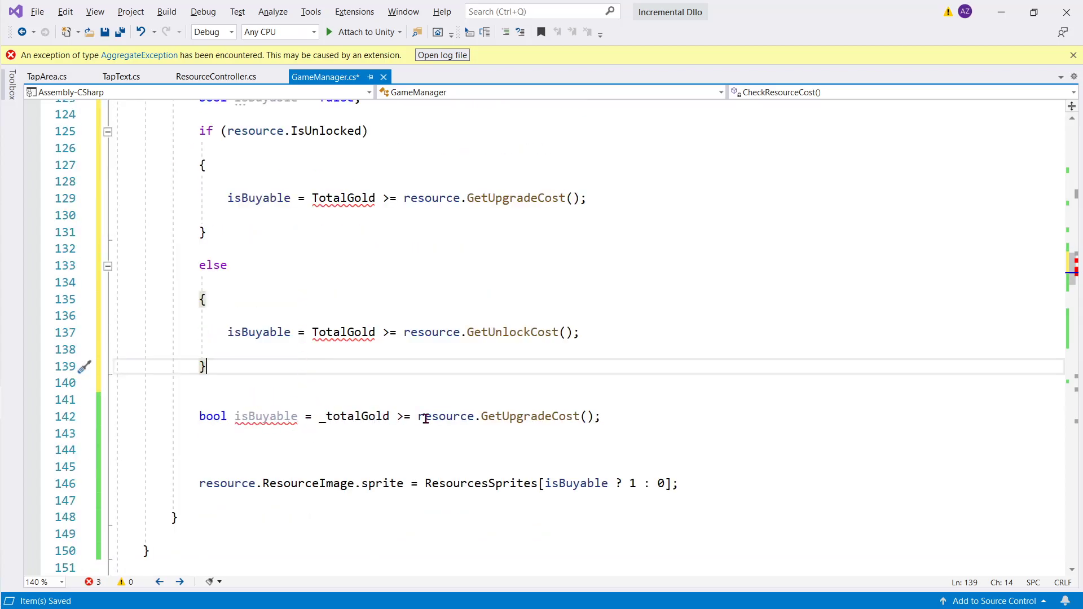
pyautogui.click(199, 417)
pyautogui.write('//')
pyautogui.scroll(2, 319, 361)
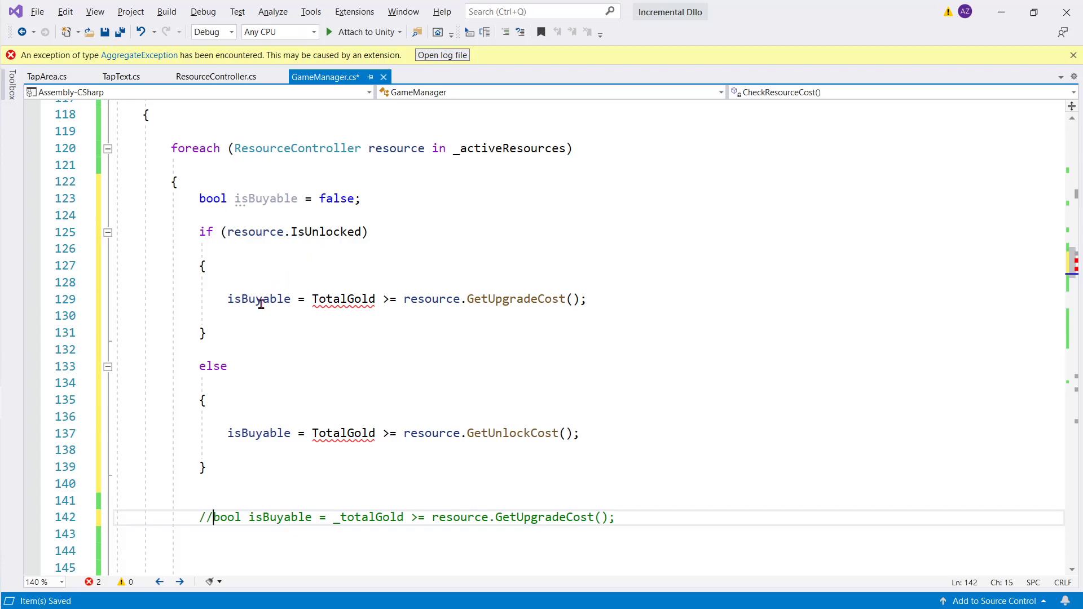
# Replace TotalGold with _totalGold on lines 129 and 137, then save GameManager.cs
pyautogui.doubleClick(320, 302)
pyautogui.write('_')
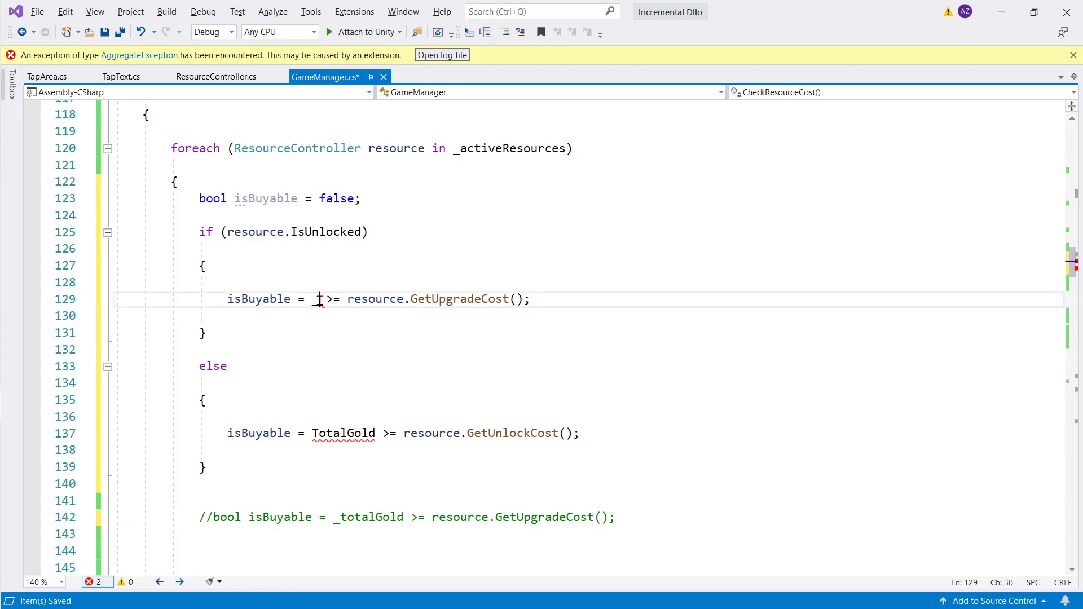
pyautogui.write('to')
pyautogui.press('Tab')
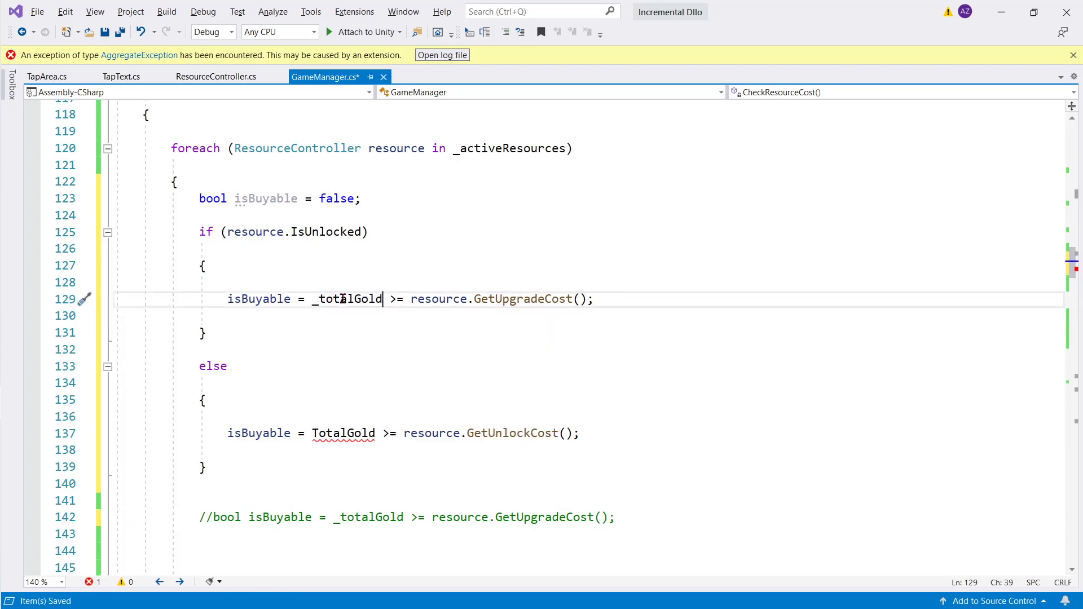
pyautogui.doubleClick(344, 301)
pyautogui.hotkey('ctrl', 'c')
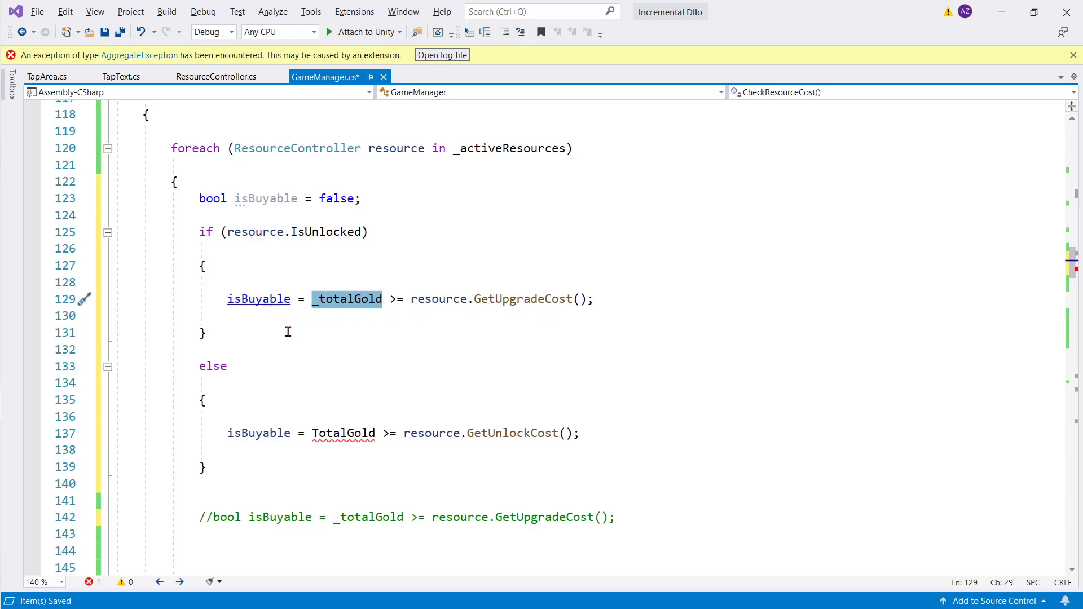
pyautogui.doubleClick(340, 434)
pyautogui.hotkey('ctrl', 'v')
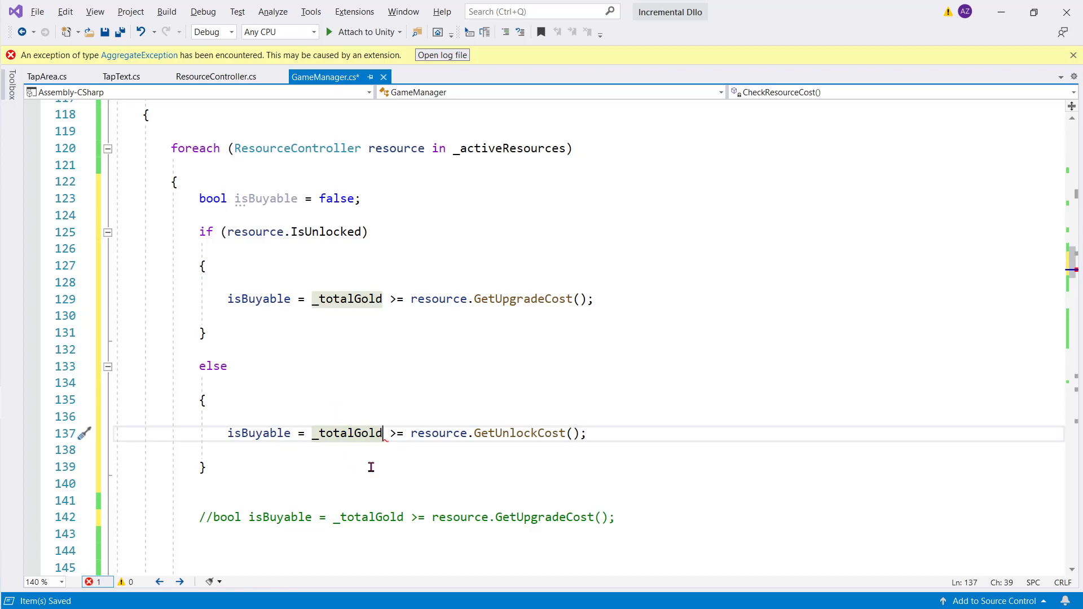
pyautogui.doubleClick(251, 199)
pyautogui.hotkey('ctrl', 's')
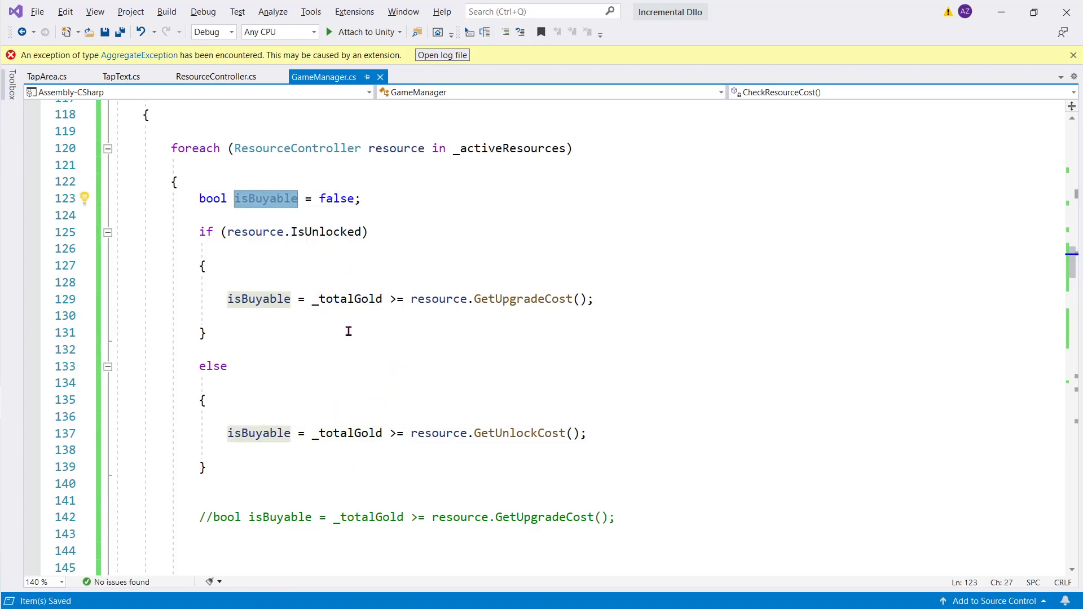
# Review the resource.IsUnlocked condition and the isBuyable and _totalGold uses
pyautogui.scroll(-2, 348, 332)
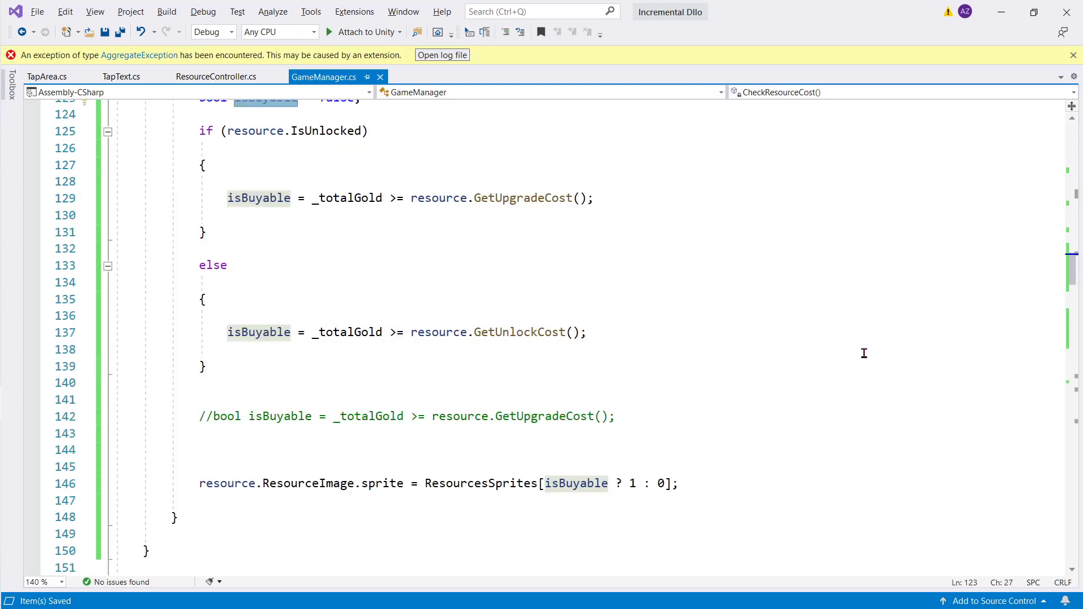
pyautogui.scroll(2, 864, 353)
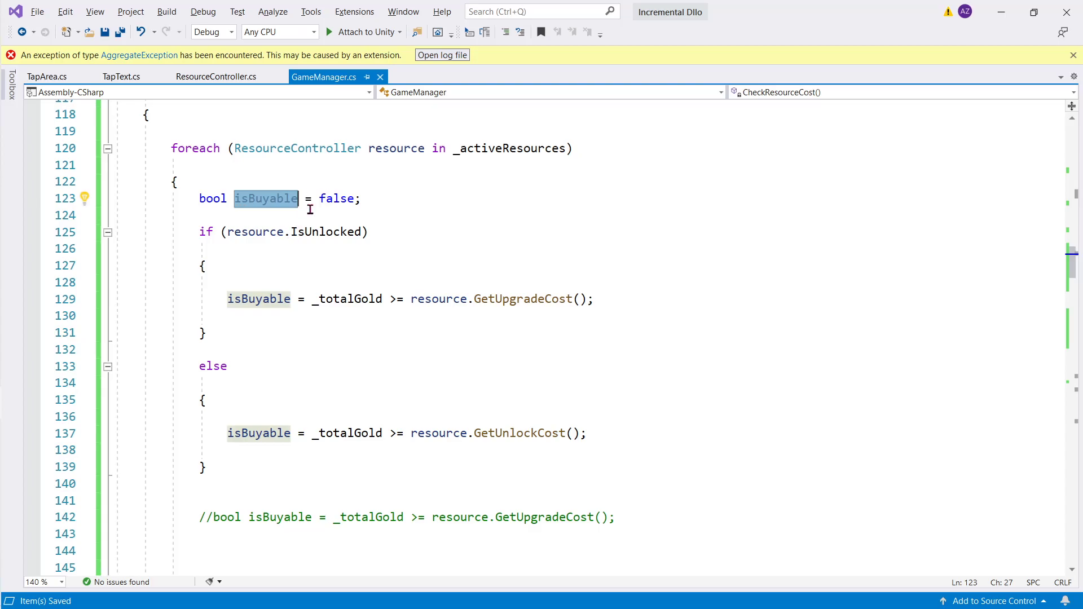
pyautogui.click(261, 234)
pyautogui.moveTo(260, 234); pyautogui.dragTo(317, 241)
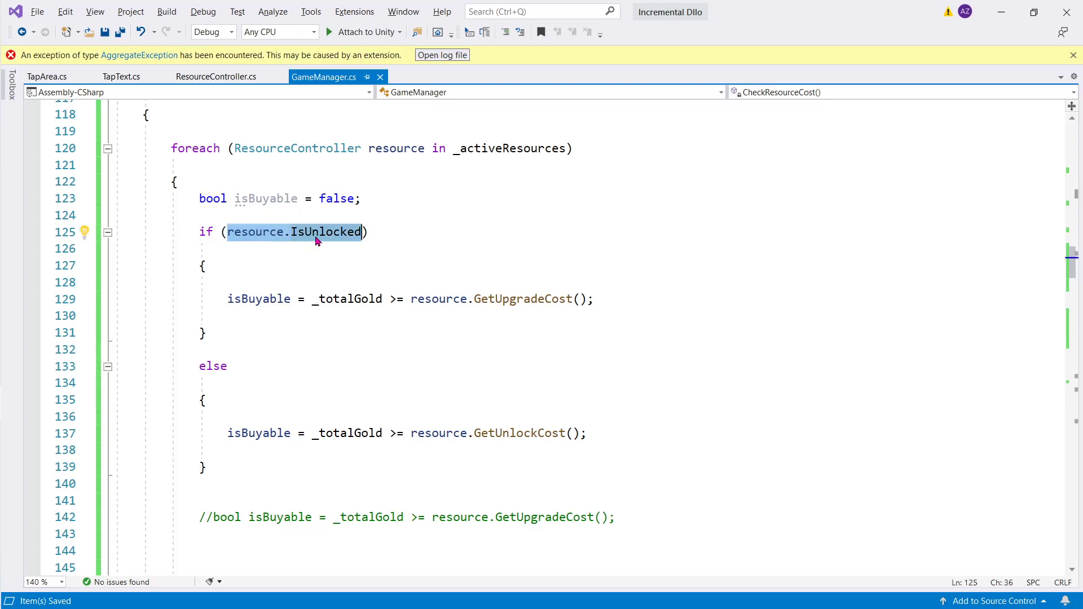
pyautogui.click(305, 256)
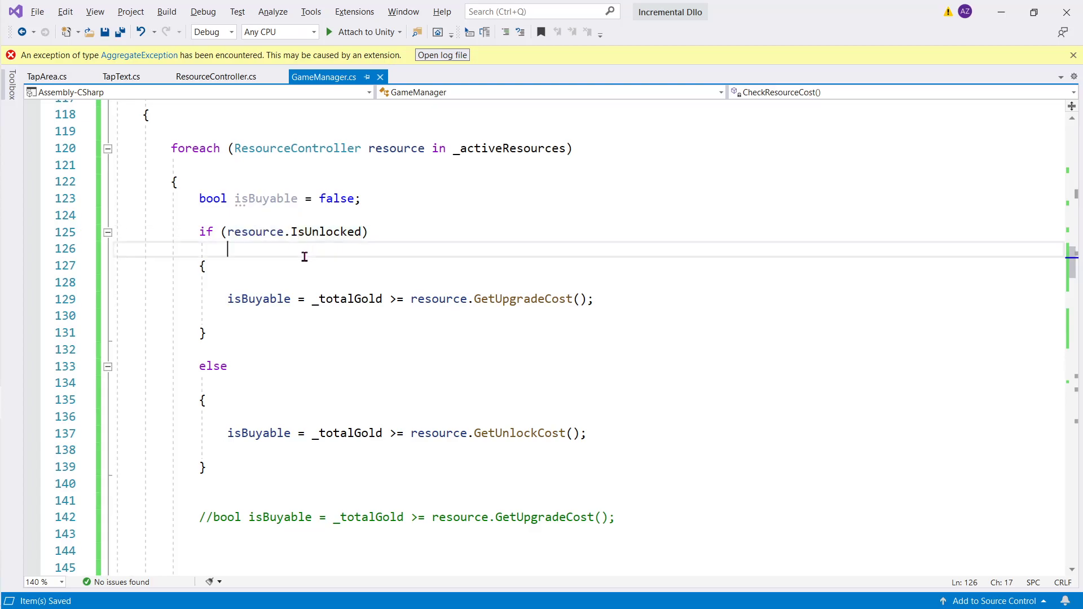
pyautogui.doubleClick(264, 300)
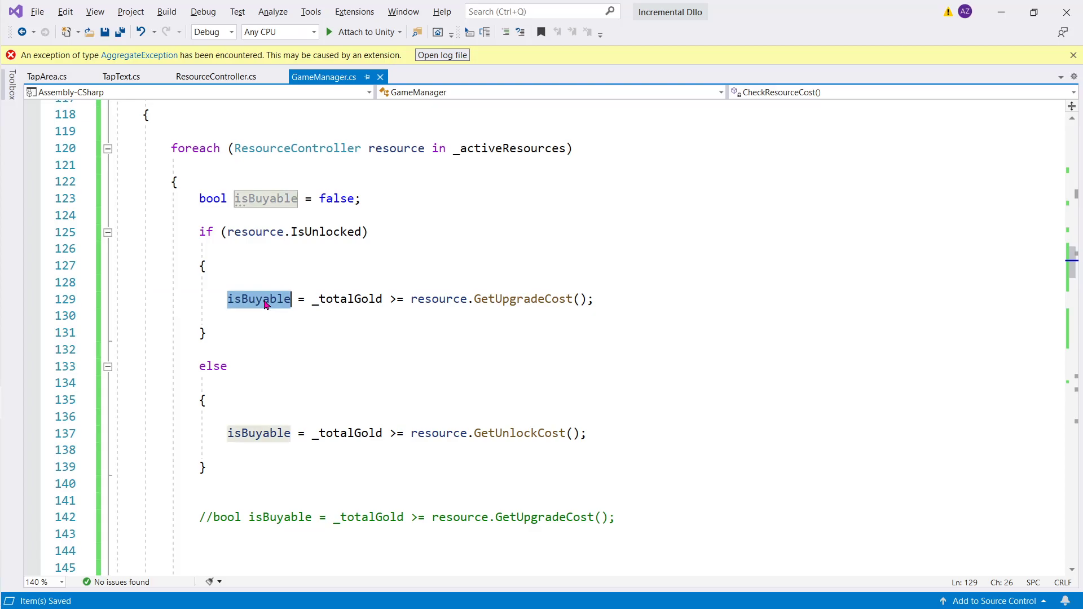
pyautogui.doubleClick(350, 299)
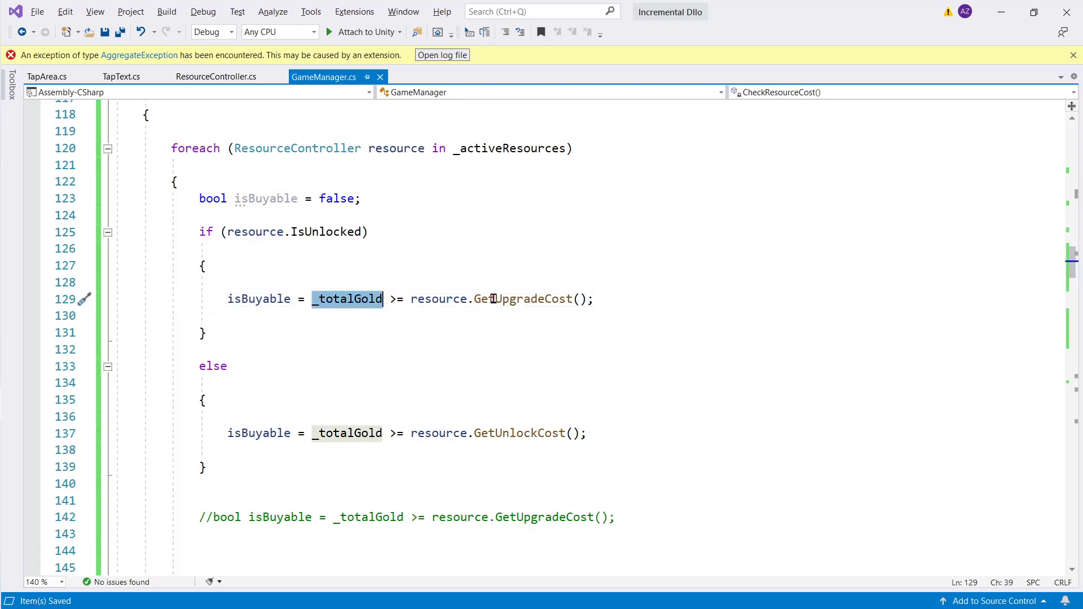
pyautogui.doubleClick(257, 299)
pyautogui.scroll(-2, 356, 310)
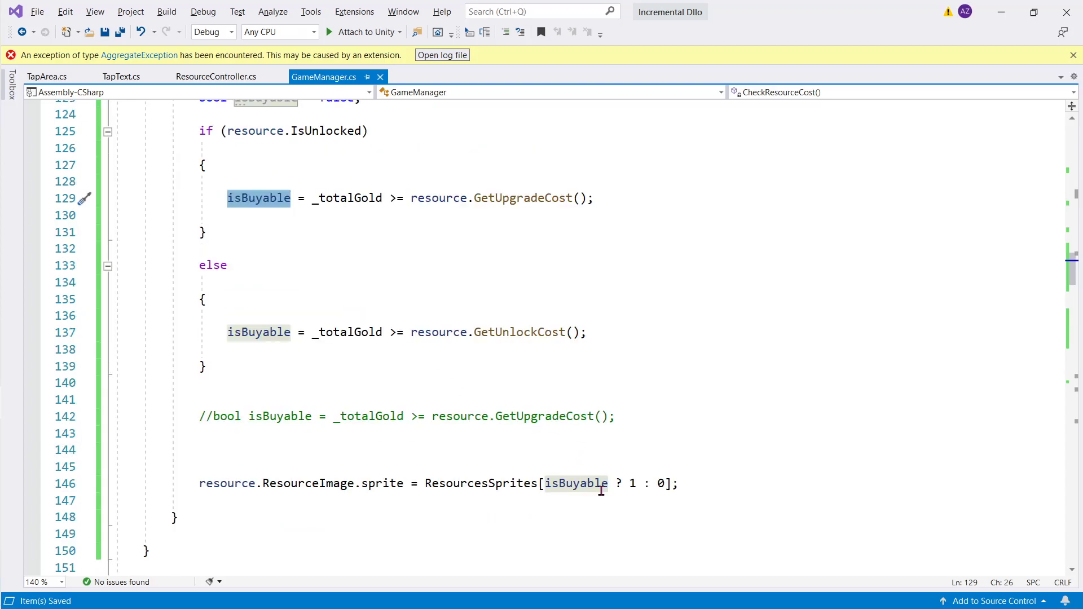
# Check the 1 and 0 sprite indexes on line 146
pyautogui.doubleClick(633, 484)
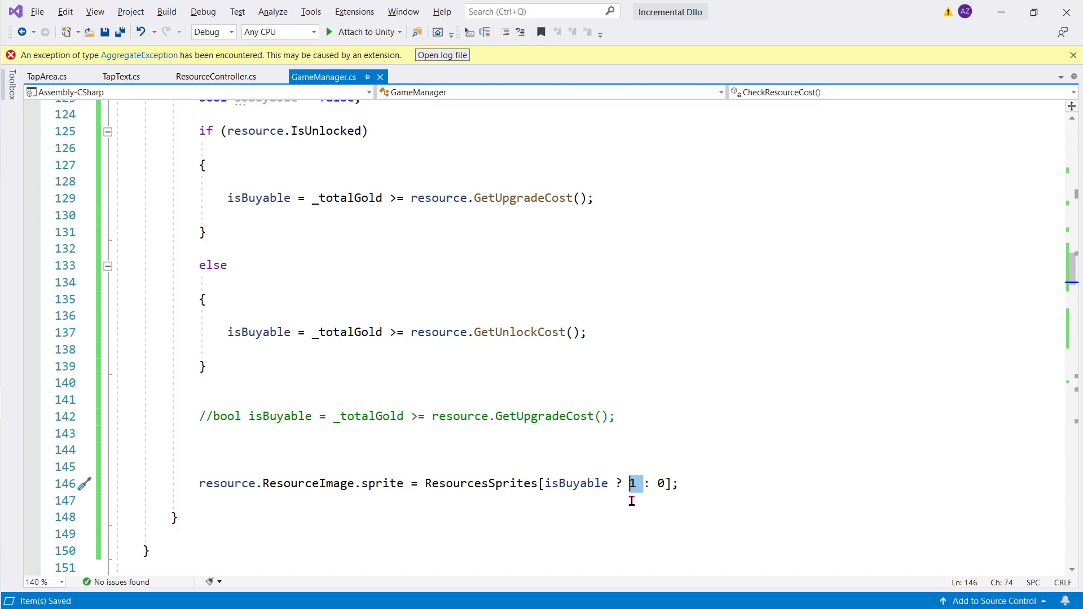
pyautogui.click(662, 484)
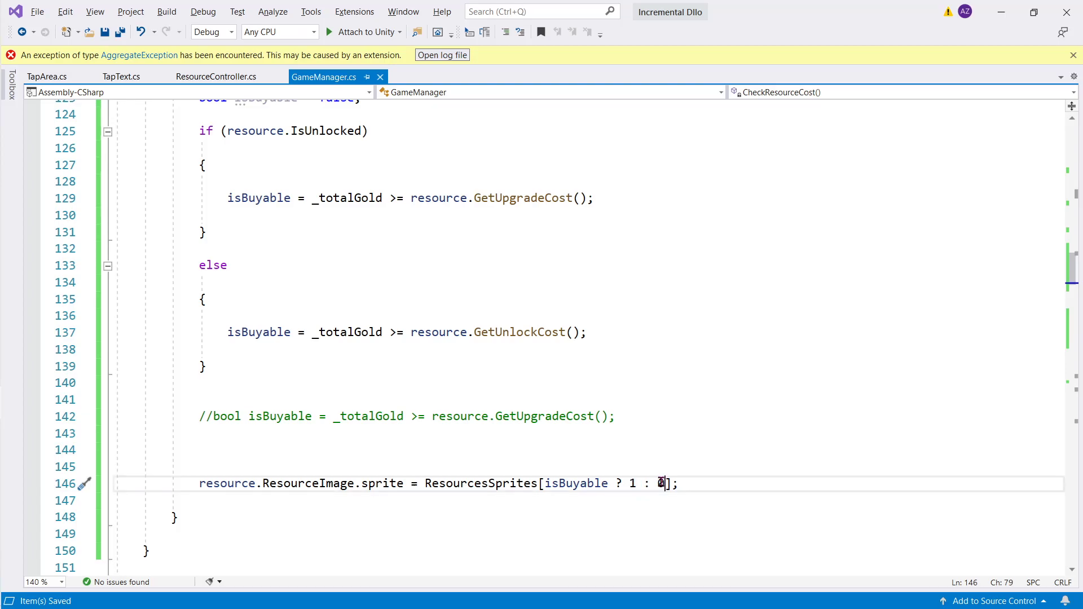
pyautogui.doubleClick(632, 484)
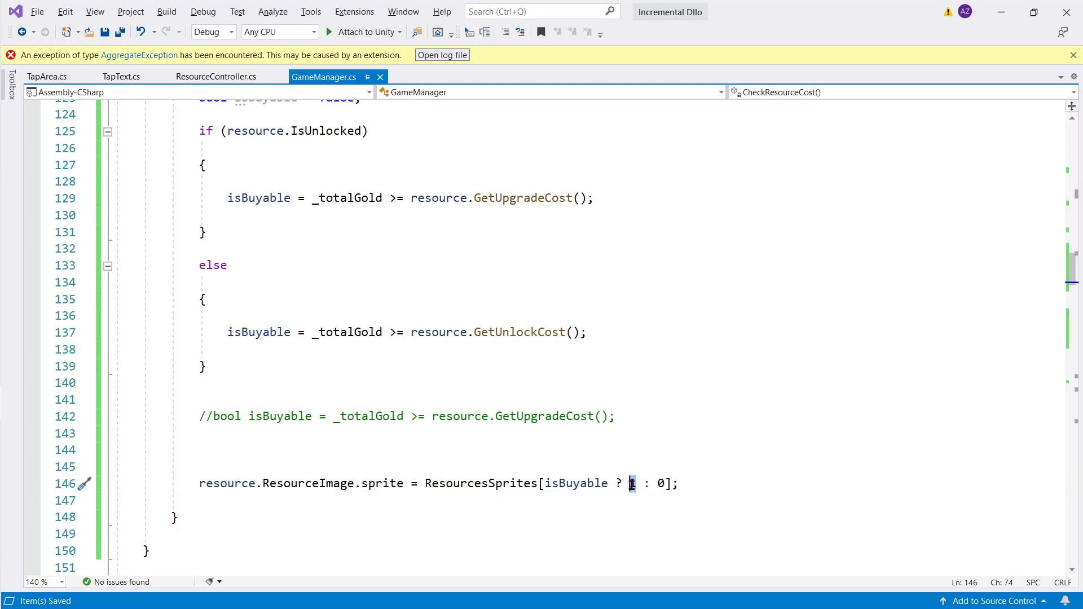
pyautogui.doubleClick(661, 484)
pyautogui.click(29, 368)
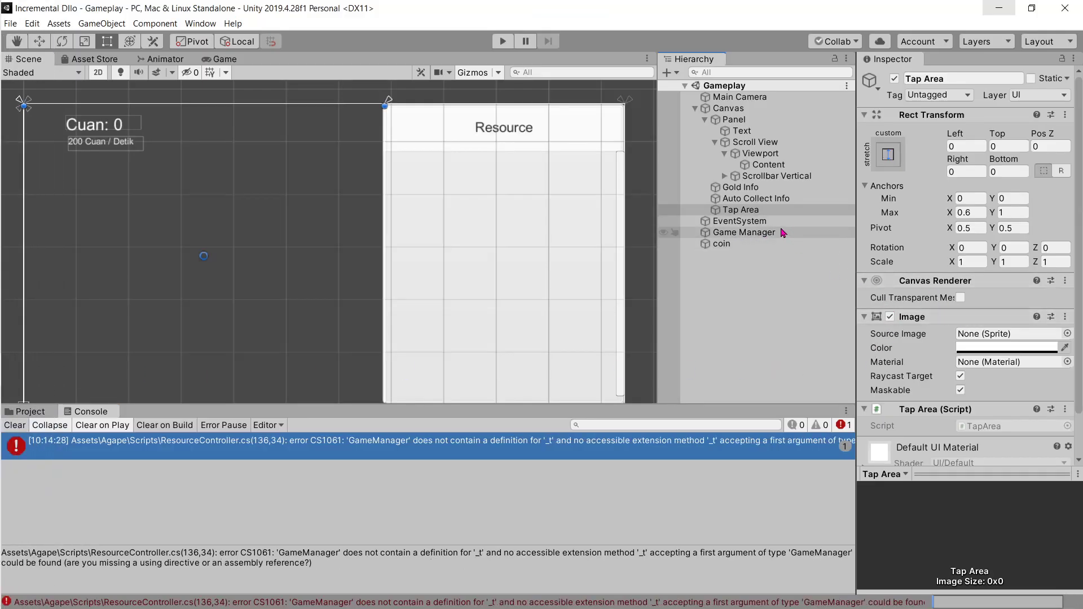
# Inspect the Game Manager's Resources Sprites in the Inspector, then return to GameManager.cs
pyautogui.click(759, 234)
pyautogui.scroll(-3, 957, 294)
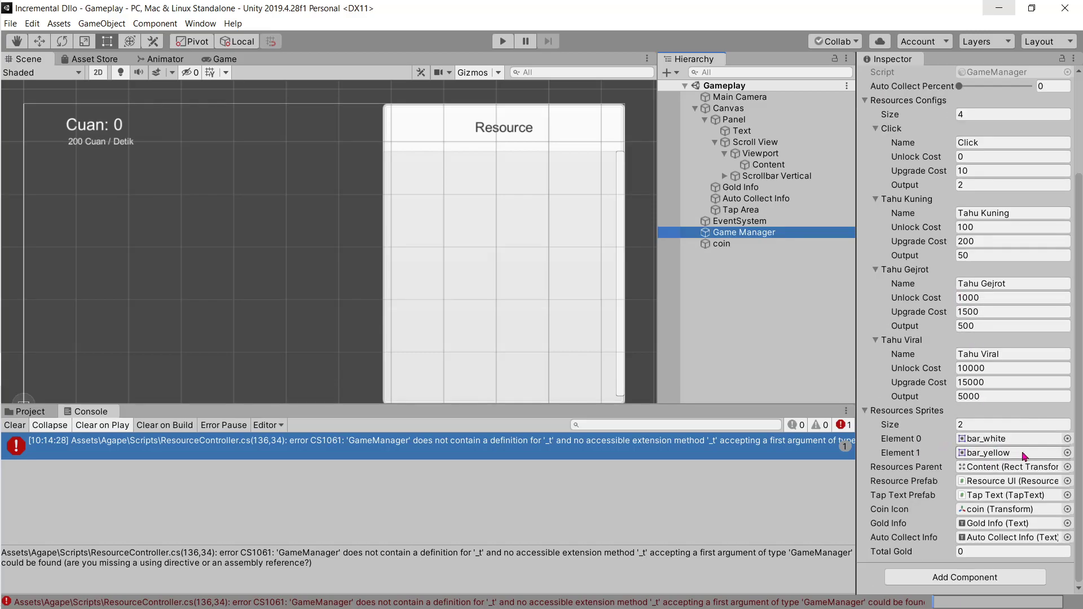
pyautogui.hotkey('alt', 'Tab')
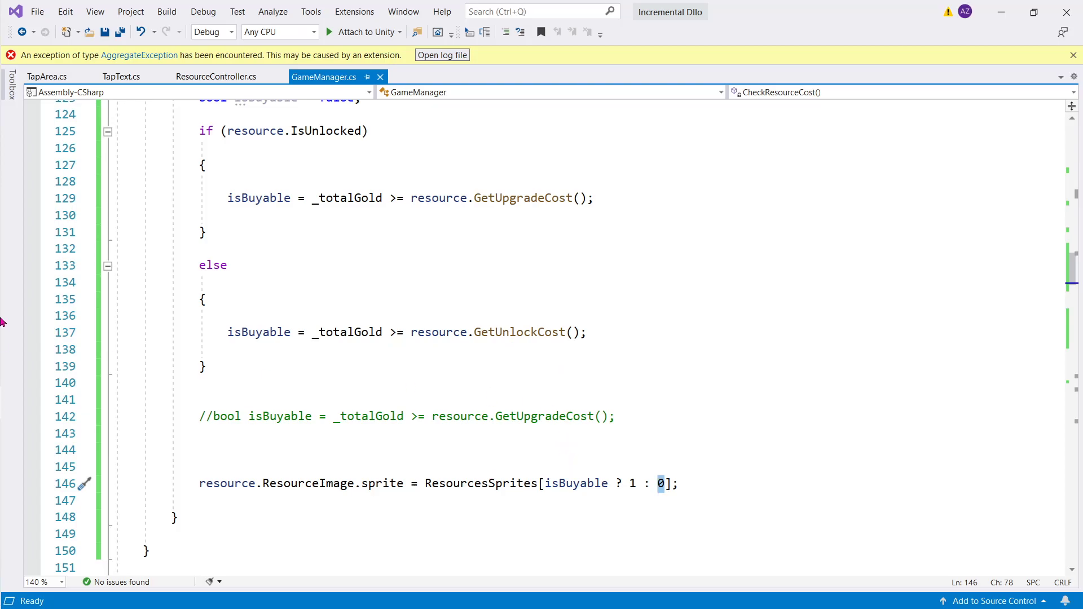
# Scroll the DILo Game Academy tutorial to the CollectPerSecond code
pyautogui.moveTo(37, 337)
pyautogui.click(30, 303)
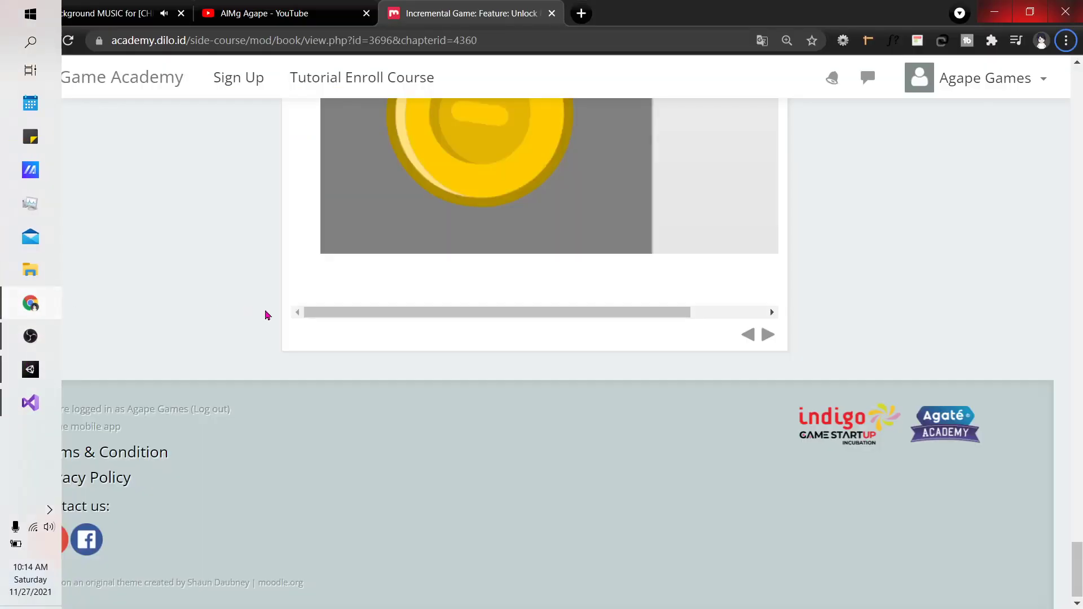
pyautogui.scroll(2, 265, 313)
pyautogui.scroll(8, 335, 293)
pyautogui.scroll(-2, 335, 292)
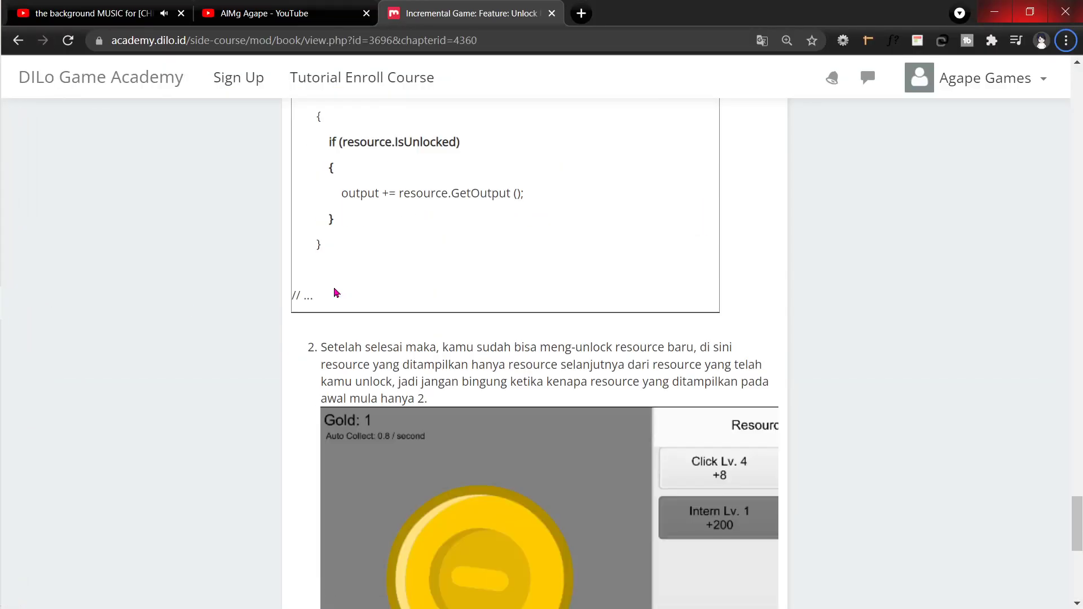
pyautogui.scroll(2, 359, 279)
pyautogui.scroll(5, 359, 280)
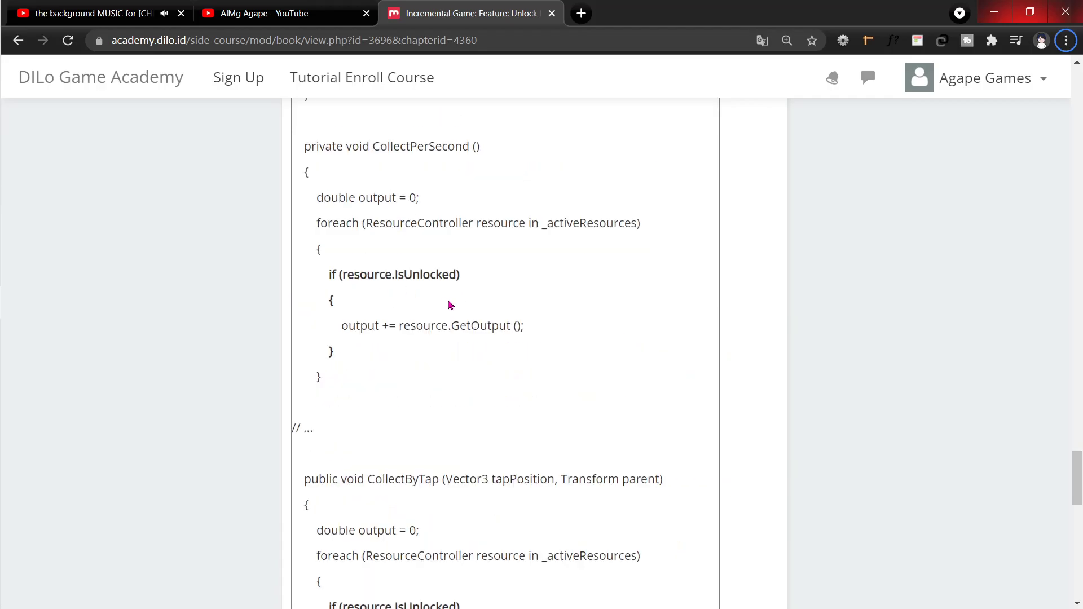
pyautogui.scroll(5, 451, 305)
pyautogui.scroll(3, 452, 305)
pyautogui.scroll(-6, 452, 305)
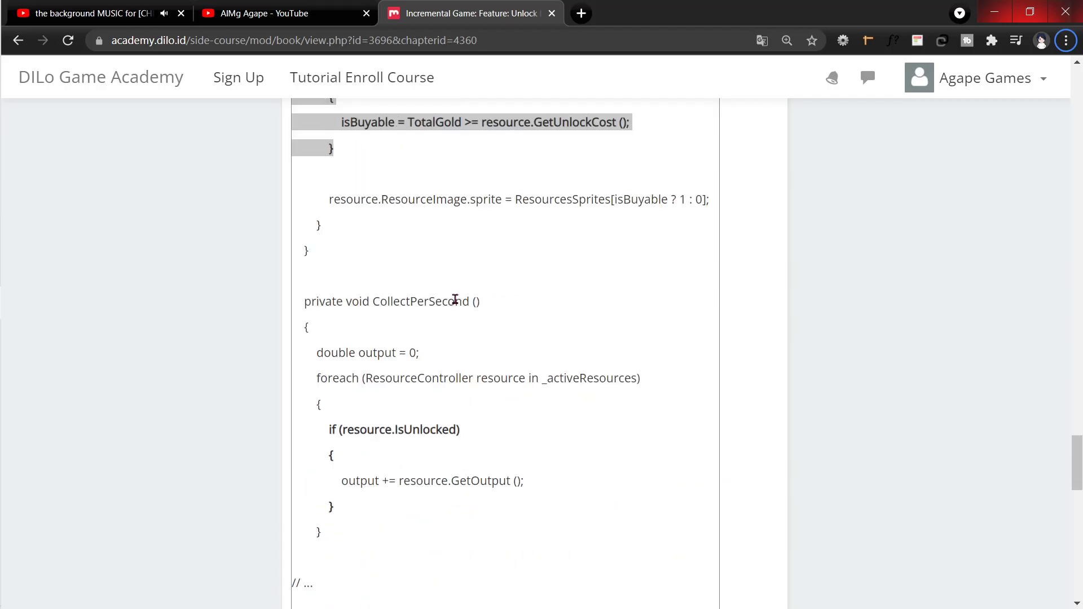
# Select the tutorial's if (resource.IsUnlocked) block inside CollectPerSecond
pyautogui.doubleClick(423, 303)
pyautogui.scroll(-3, 452, 316)
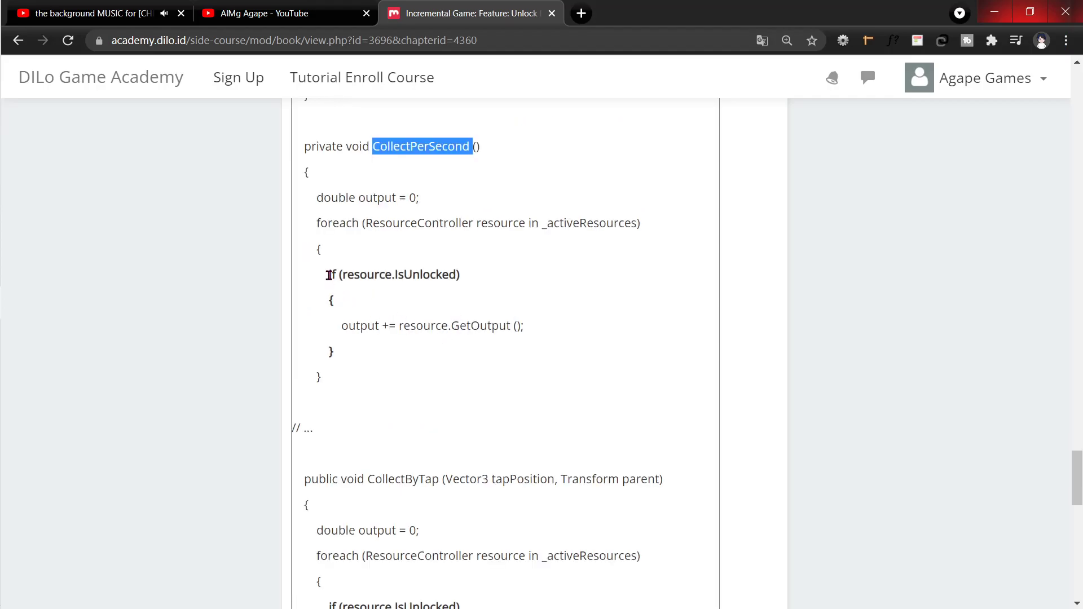
pyautogui.moveTo(330, 275); pyautogui.dragTo(418, 354)
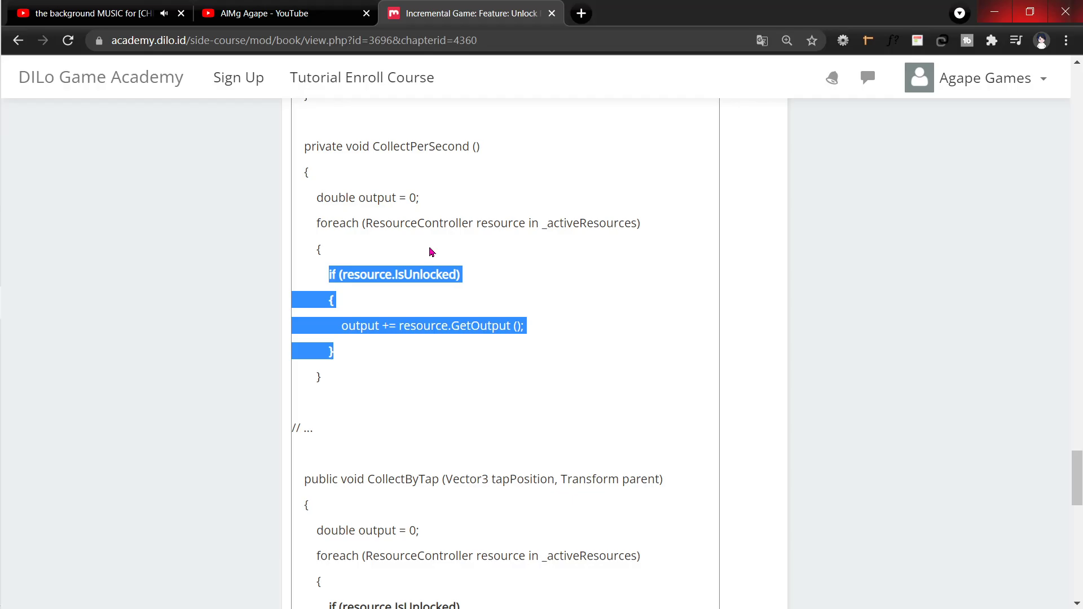
# Bring up GameManager.cs in Visual Studio, scrolled to its CollectPerSecond method
pyautogui.hotkey('alt', 'Tab')
pyautogui.scroll(-2, 431, 265)
pyautogui.scroll(-10, 431, 265)
pyautogui.scroll(-1, 432, 268)
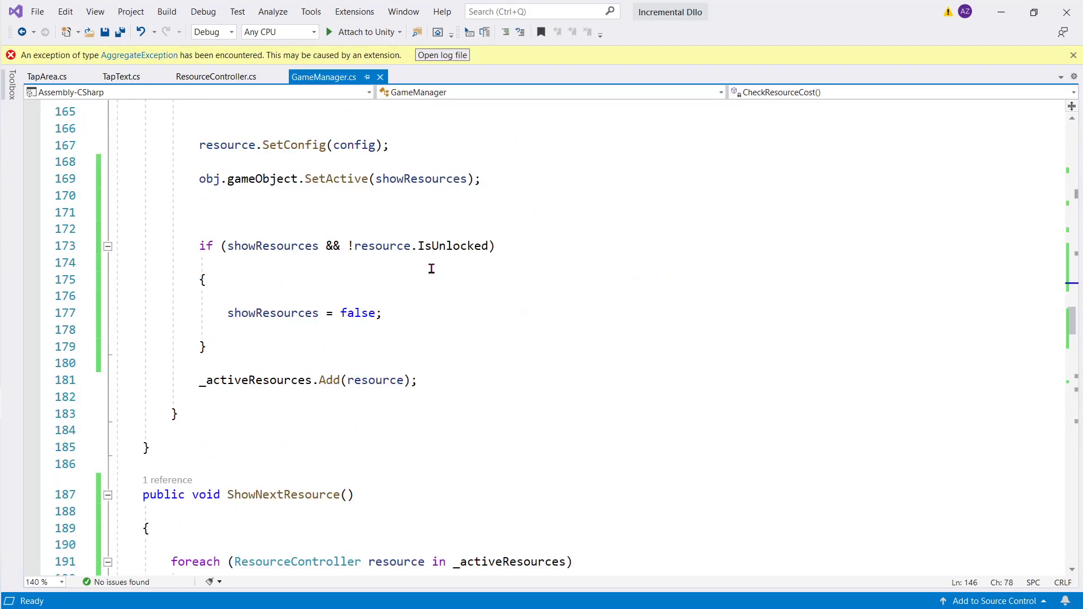
pyautogui.scroll(-8, 432, 269)
pyautogui.scroll(-4, 432, 269)
pyautogui.hotkey('alt', 'Tab')
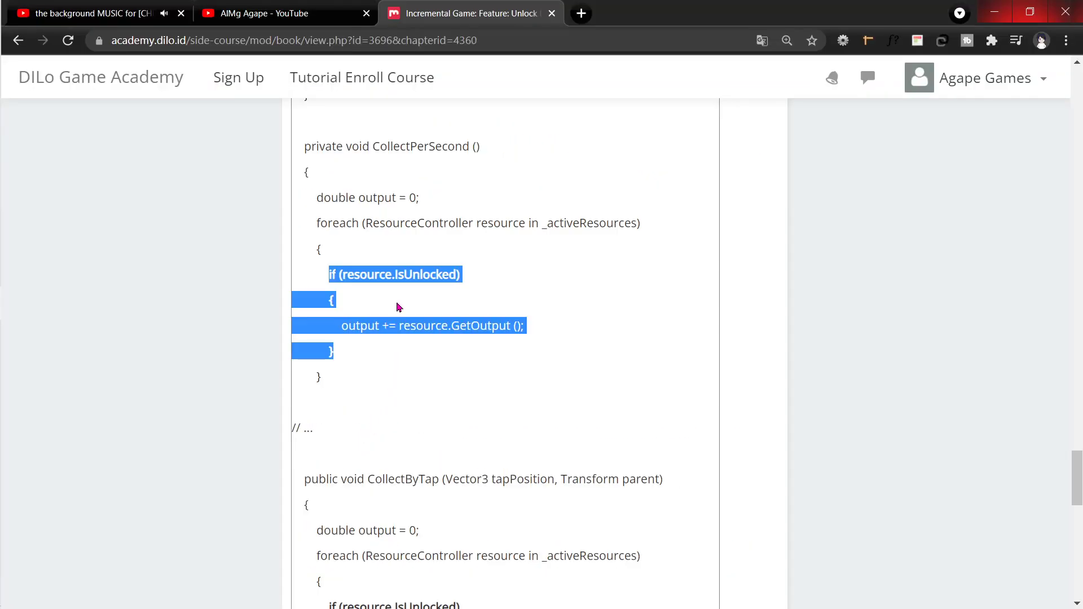
pyautogui.hotkey('alt', 'Tab')
pyautogui.hotkey('alt', 'Tab')
pyautogui.hotkey('alt', 'Tab')
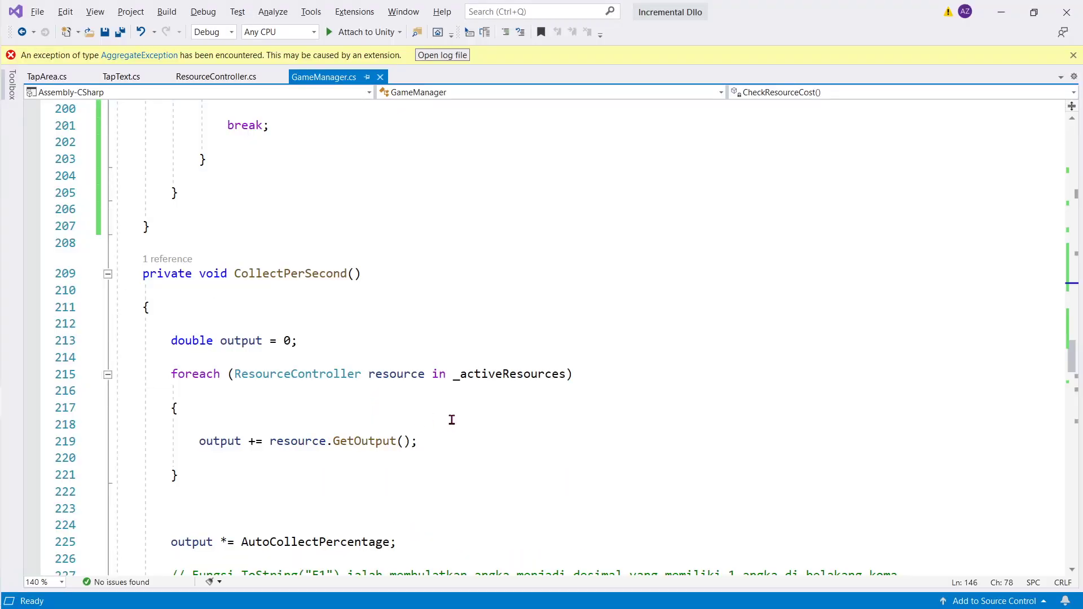
# Paste the IsUnlocked block into CollectPerSecond at line 218, remove the old output line, and save
pyautogui.click(400, 425)
pyautogui.hotkey('alt', 'Tab')
pyautogui.hotkey('alt', 'Tab')
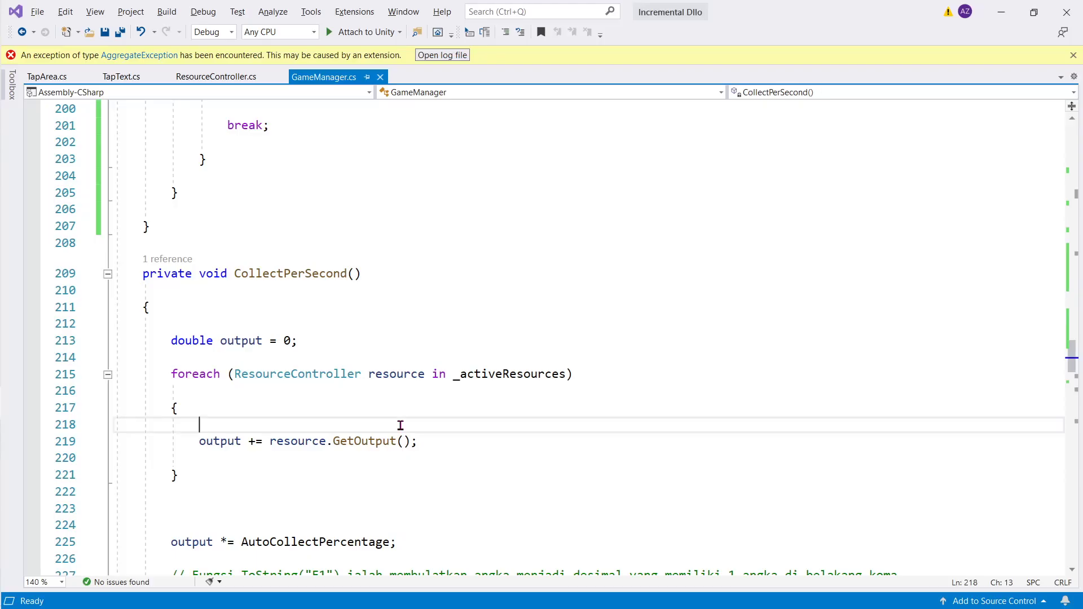
pyautogui.write('if (resource.IsUnlocked)              {                  output += resource.GetOutput();              }')
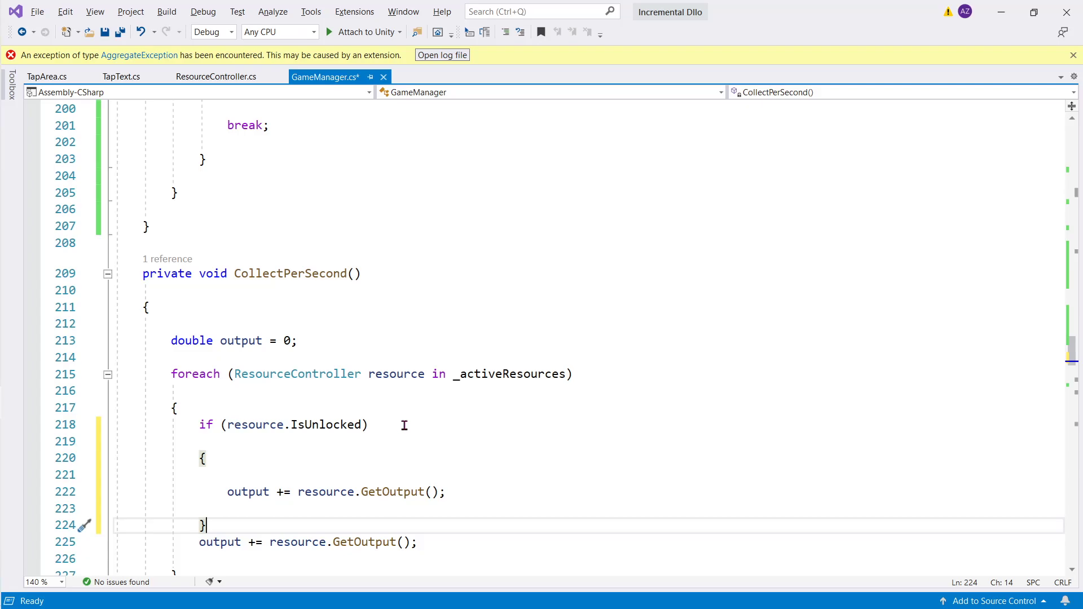
pyautogui.scroll(-2, 404, 425)
pyautogui.doubleClick(298, 443)
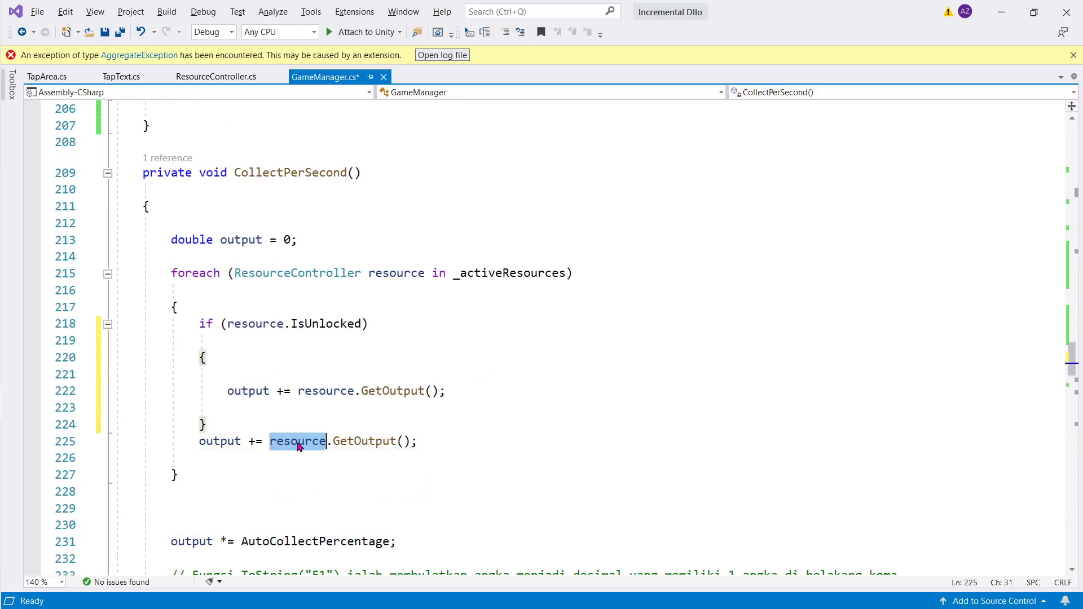
pyautogui.moveTo(298, 442)
pyautogui.mouseDown()
pyautogui.moveTo(397, 443)
pyautogui.moveTo(455, 426)
pyautogui.mouseUp()
pyautogui.press('BackSpace')
pyautogui.hotkey('ctrl', 's')
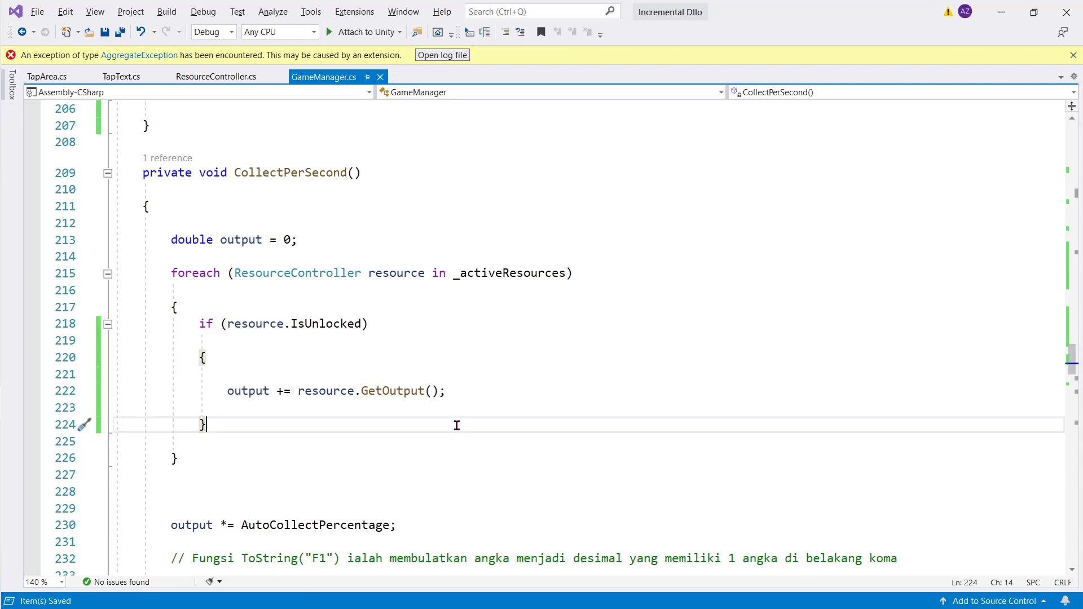
# Copy CollectByTap's if (resource.IsUnlocked) block from the tutorial
pyautogui.hotkey('alt', 'Tab')
pyautogui.scroll(-5, 455, 390)
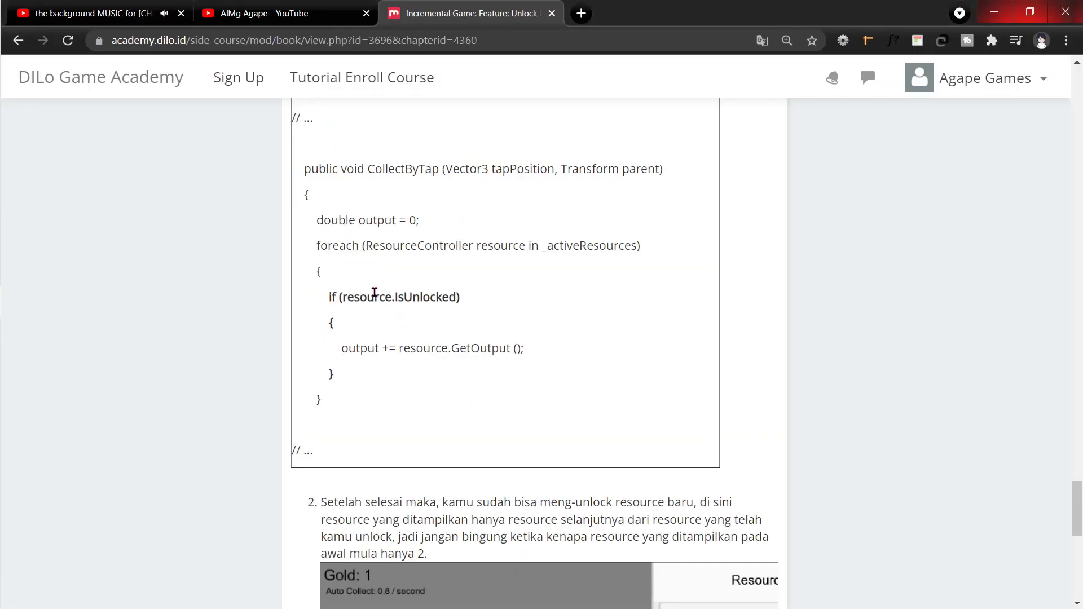
pyautogui.moveTo(328, 293); pyautogui.dragTo(359, 373)
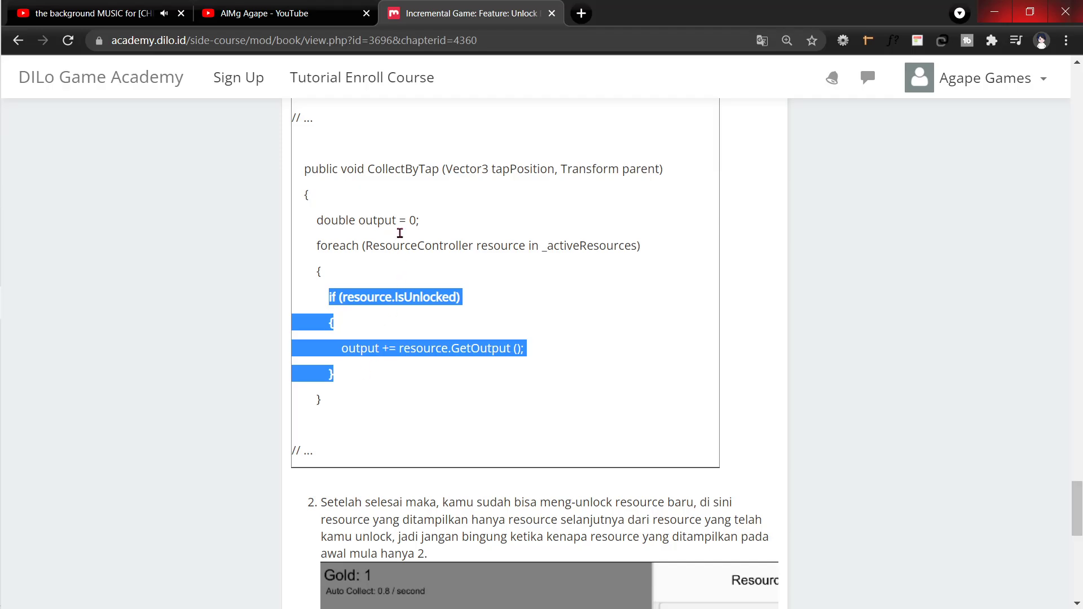
pyautogui.hotkey('ctrl', 'c')
pyautogui.hotkey('alt', 'Tab')
# Paste the block into CollectByTap at line 263, delete old line 270, and save
pyautogui.scroll(-8, 389, 331)
pyautogui.scroll(-2, 394, 337)
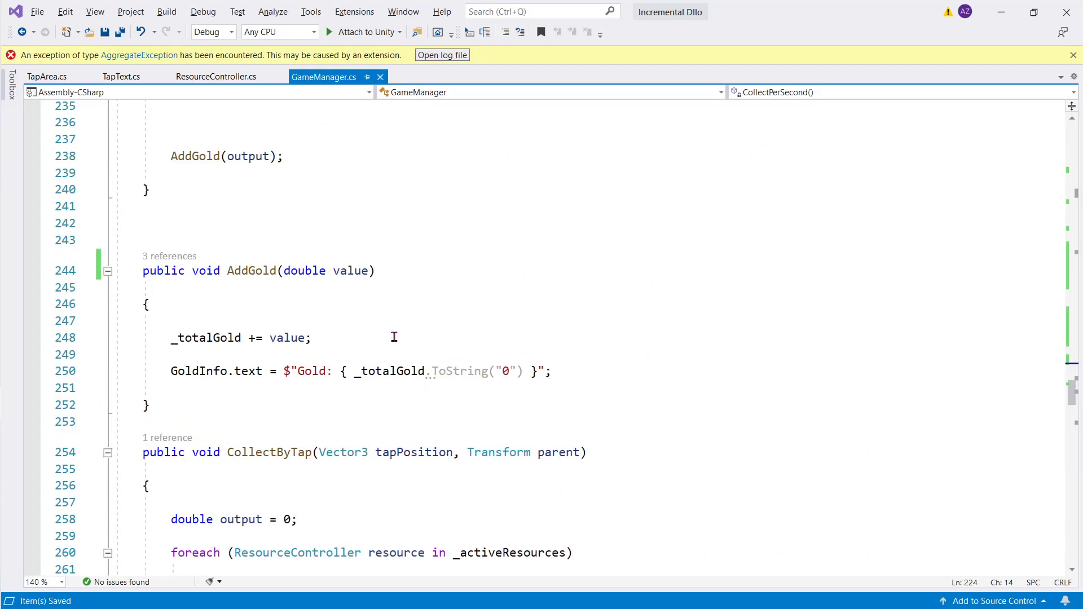
pyautogui.scroll(-6, 394, 337)
pyautogui.scroll(-2, 394, 337)
pyautogui.scroll(2, 394, 337)
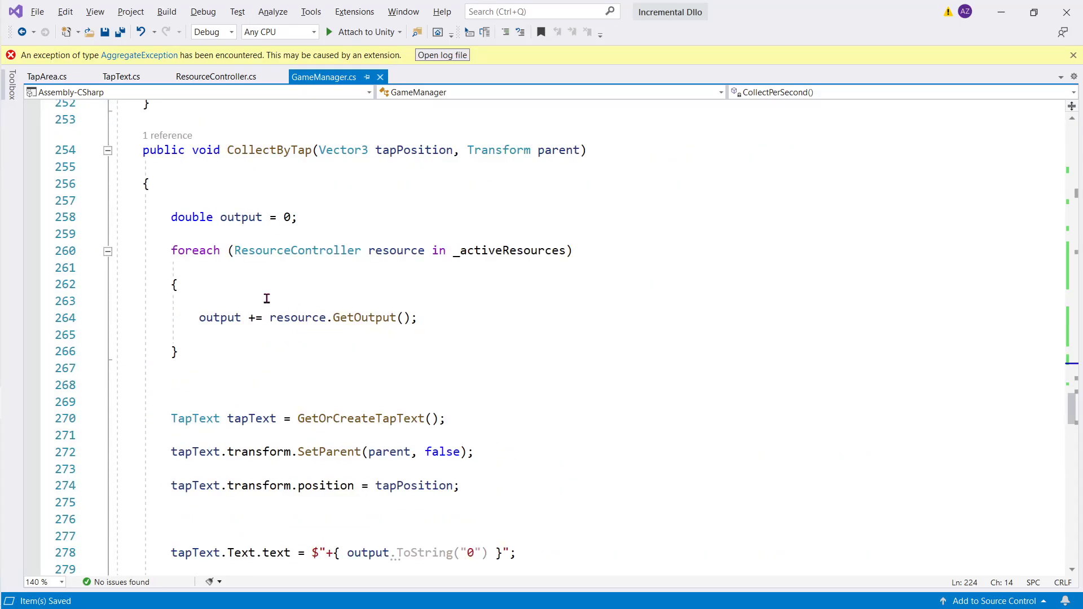
pyautogui.doubleClick(217, 317)
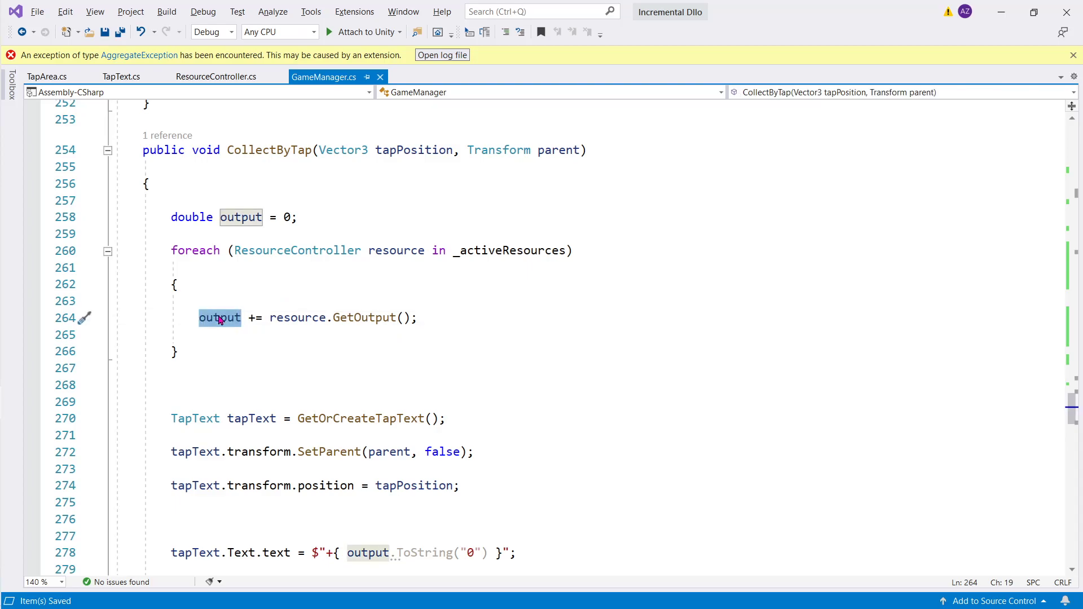
pyautogui.click(354, 299)
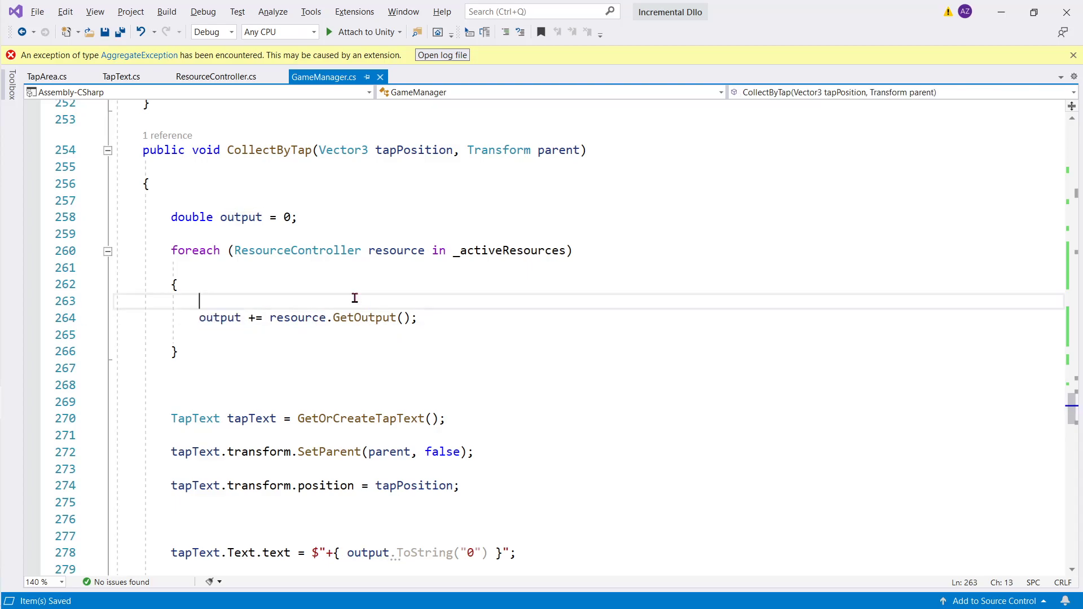
pyautogui.hotkey('ctrl', 'v')
pyautogui.moveTo(428, 418); pyautogui.dragTo(434, 406)
pyautogui.press('Delete')
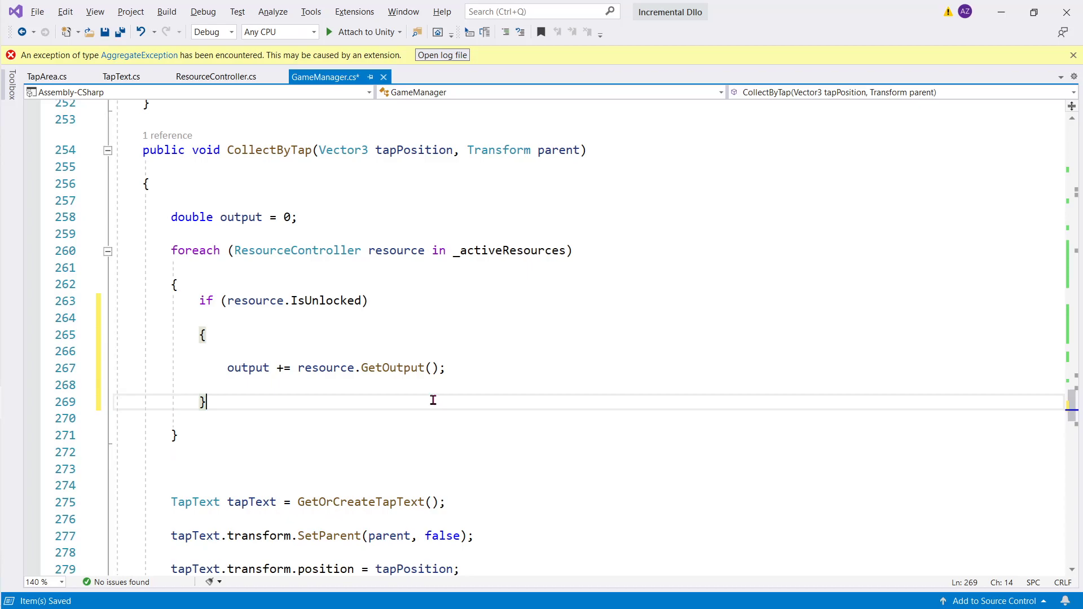
pyautogui.hotkey('ctrl', 's')
pyautogui.hotkey('alt', 'Tab')
pyautogui.scroll(5, 470, 385)
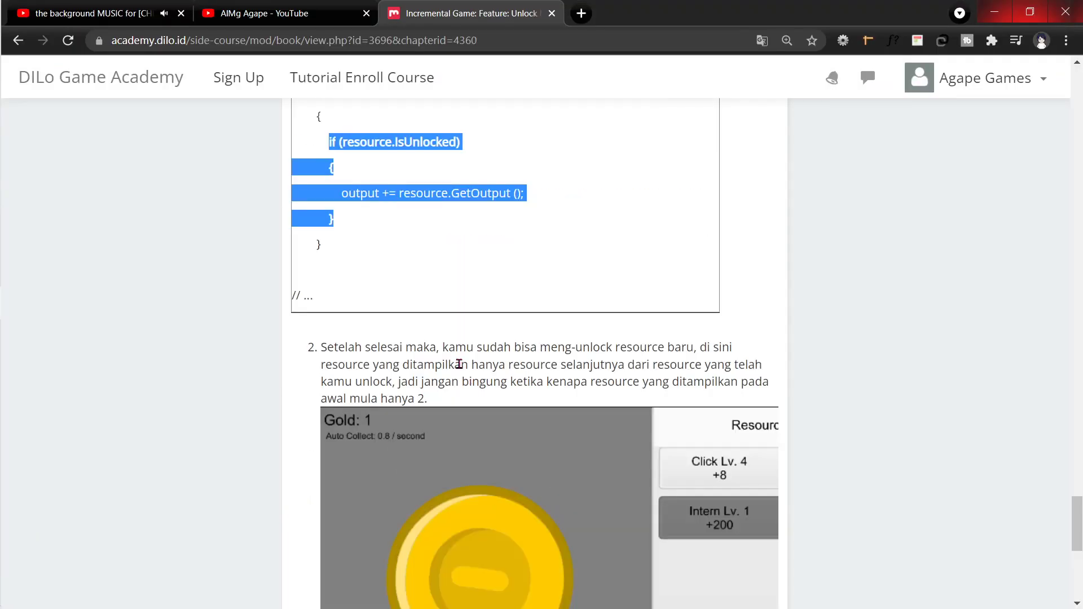
pyautogui.scroll(-3, 599, 356)
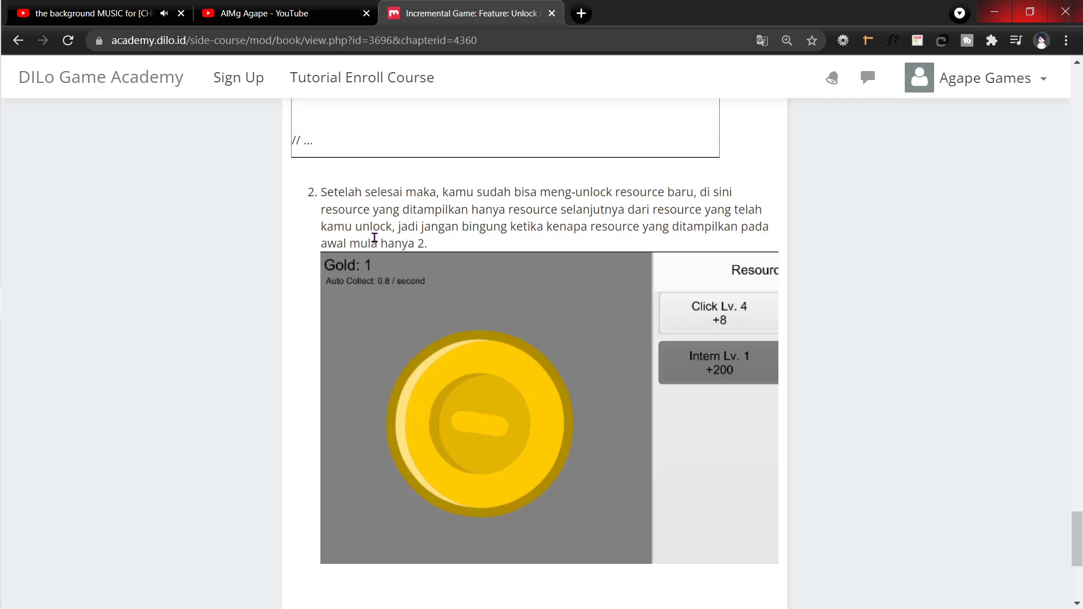
pyautogui.scroll(-3, 20, 411)
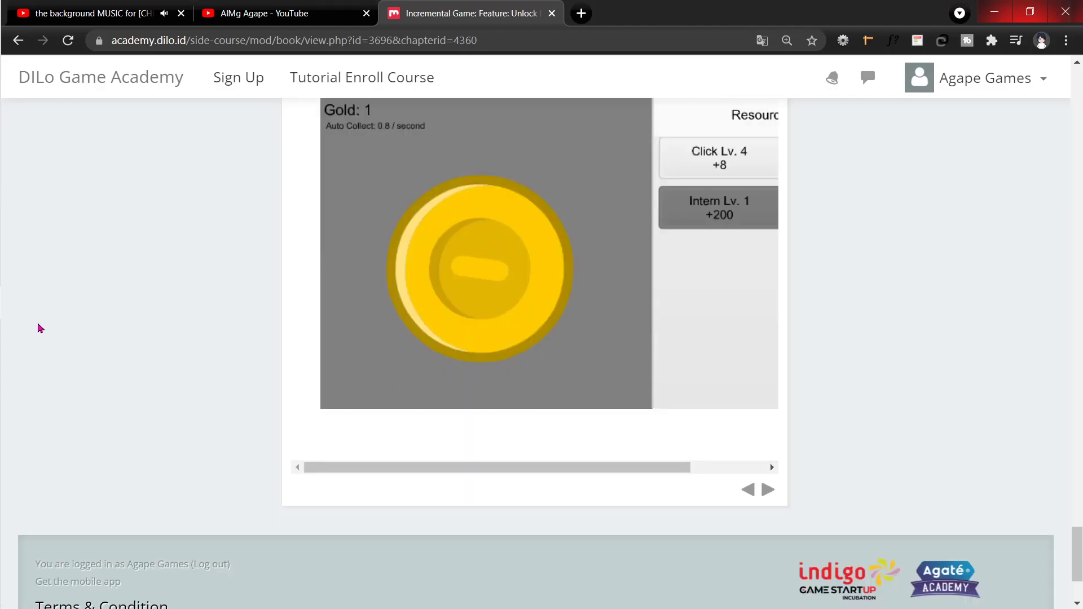
# Fix the CS1061 error by changing _t to _totalGold in ResourceController.cs, then recompile in Unity
pyautogui.click(23, 369)
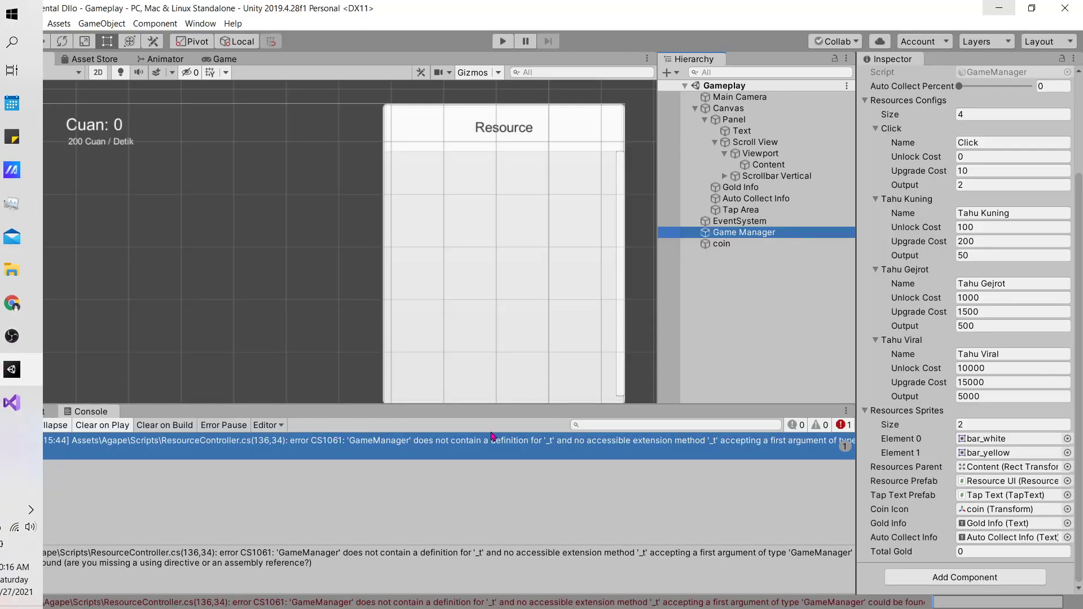
pyautogui.moveTo(504, 404); pyautogui.dragTo(510, 380)
pyautogui.click(345, 456)
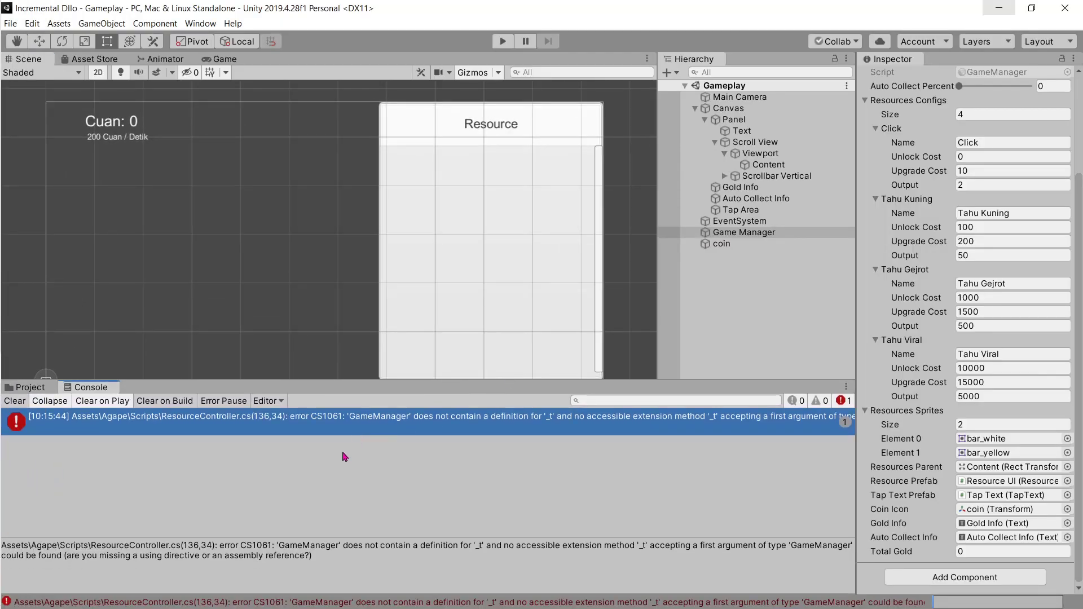
pyautogui.doubleClick(340, 428)
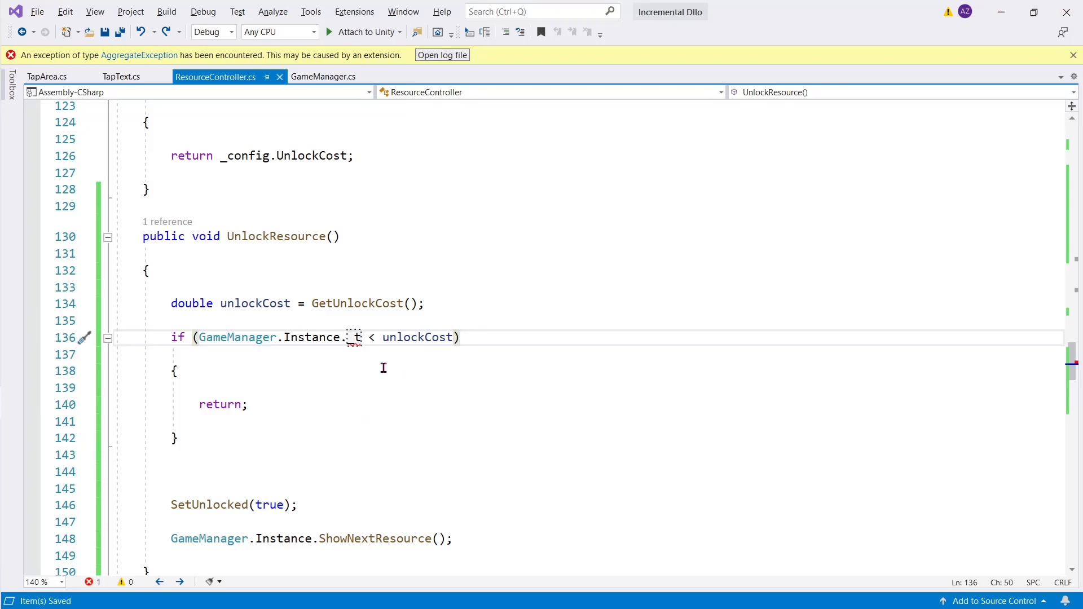
pyautogui.click(361, 337)
pyautogui.write('otalGold')
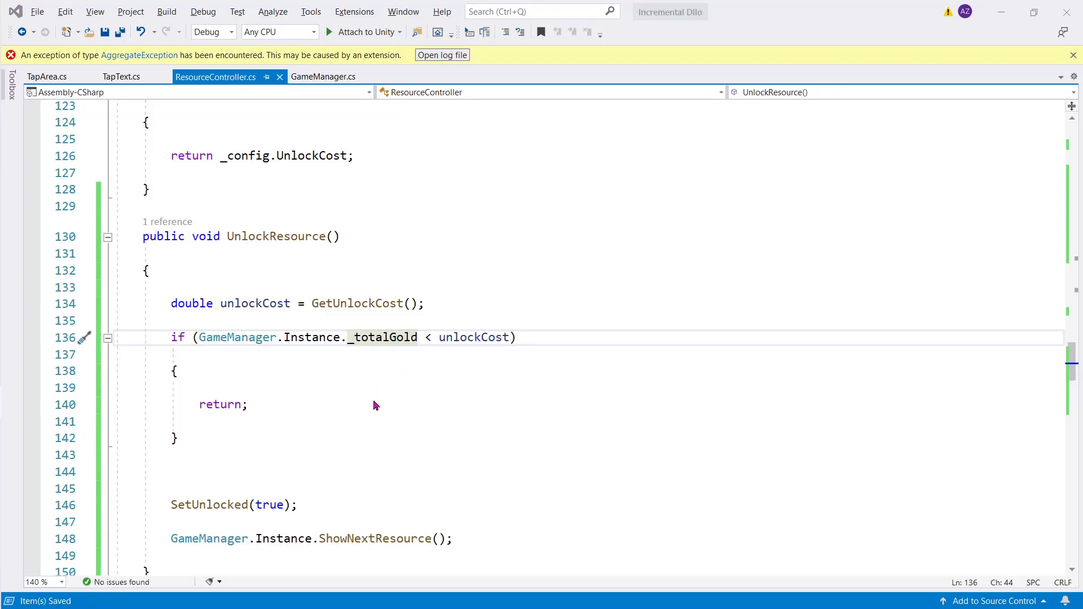
pyautogui.hotkey('alt', 'Tab')
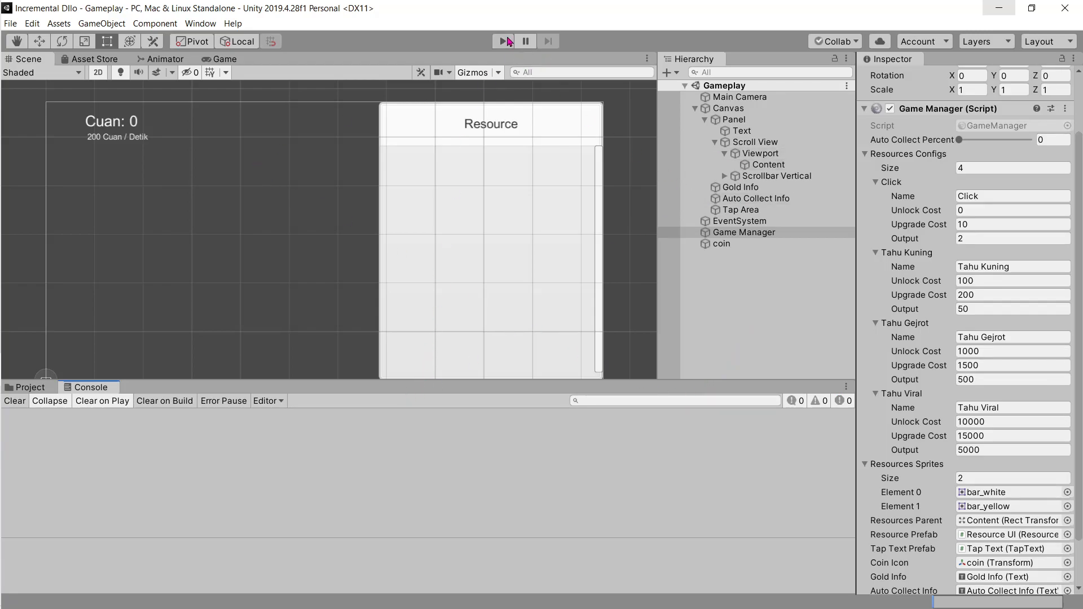
# Start play mode, tap the coin for gold, and upgrade Click to Lv. 3
pyautogui.click(506, 41)
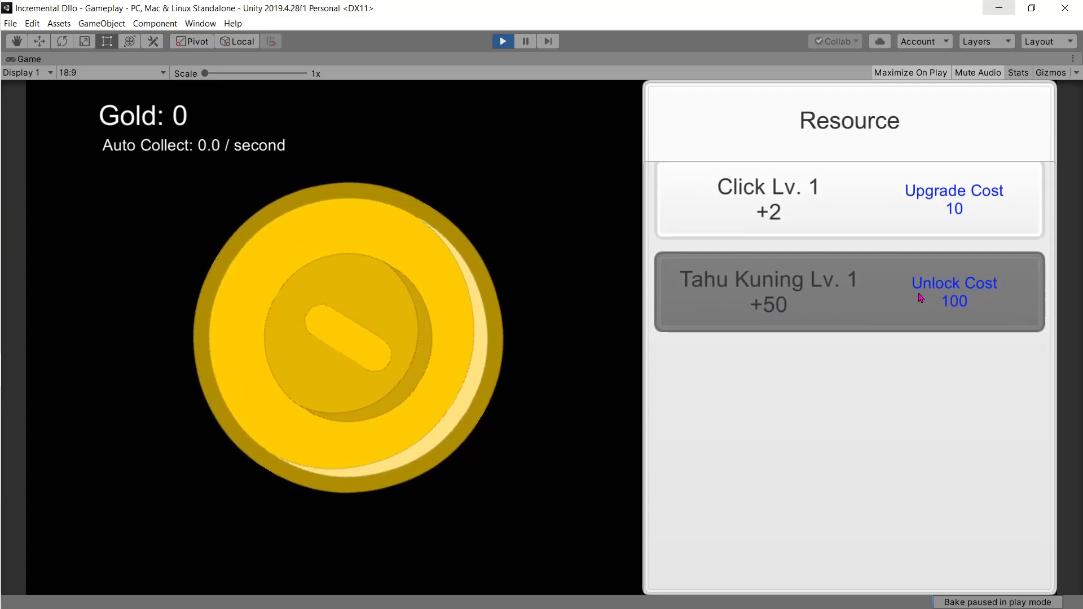
pyautogui.click(308, 314)
pyautogui.doubleClick(309, 314)
pyautogui.click(307, 314)
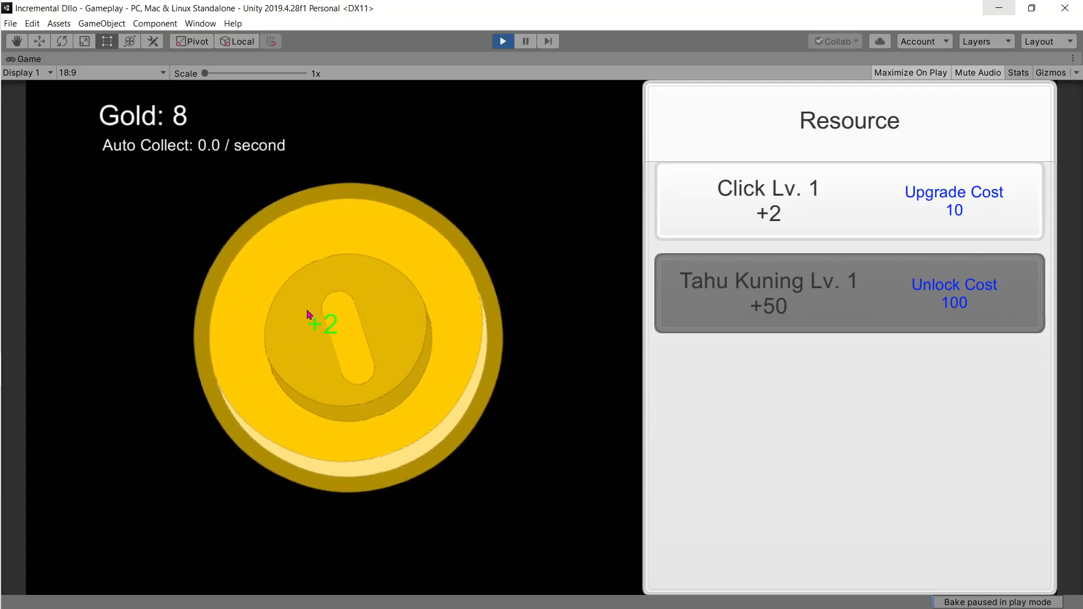
pyautogui.click(322, 309)
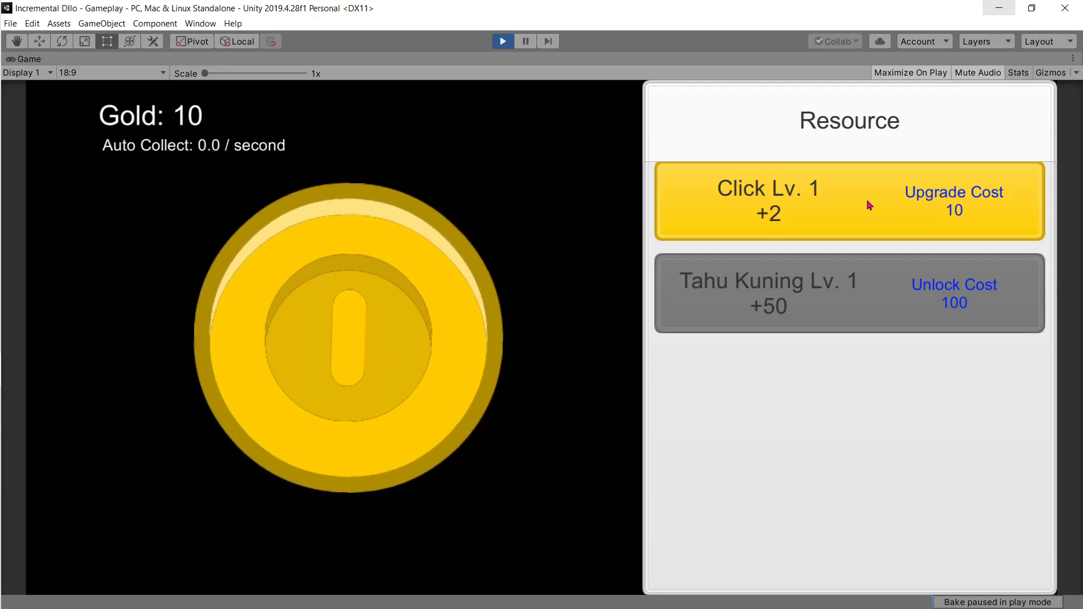
pyautogui.click(886, 205)
pyautogui.tripleClick(399, 302)
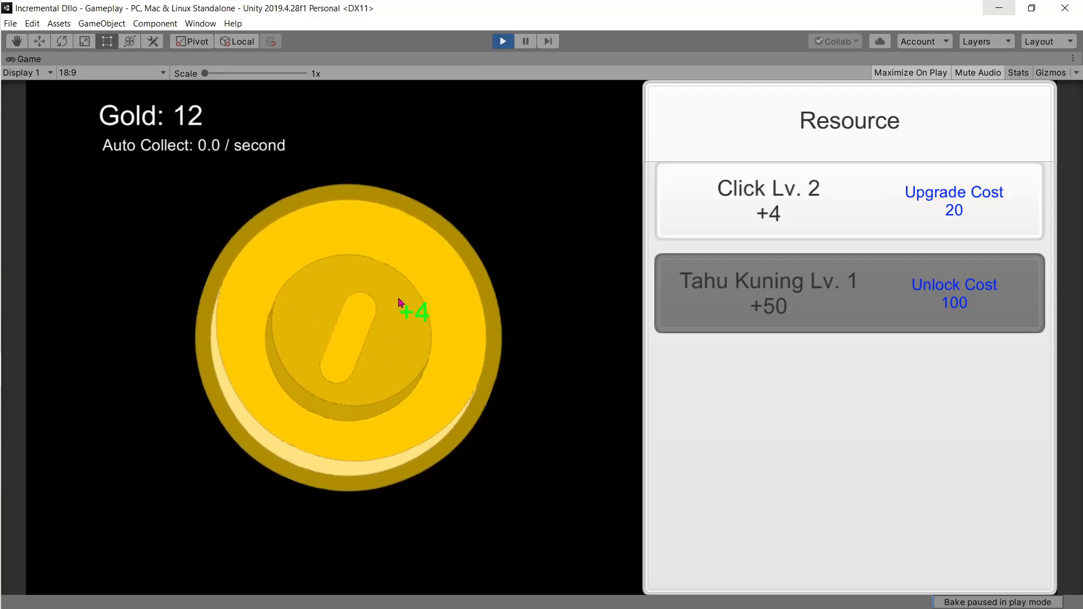
pyautogui.tripleClick(399, 303)
pyautogui.click(398, 302)
pyautogui.click(822, 213)
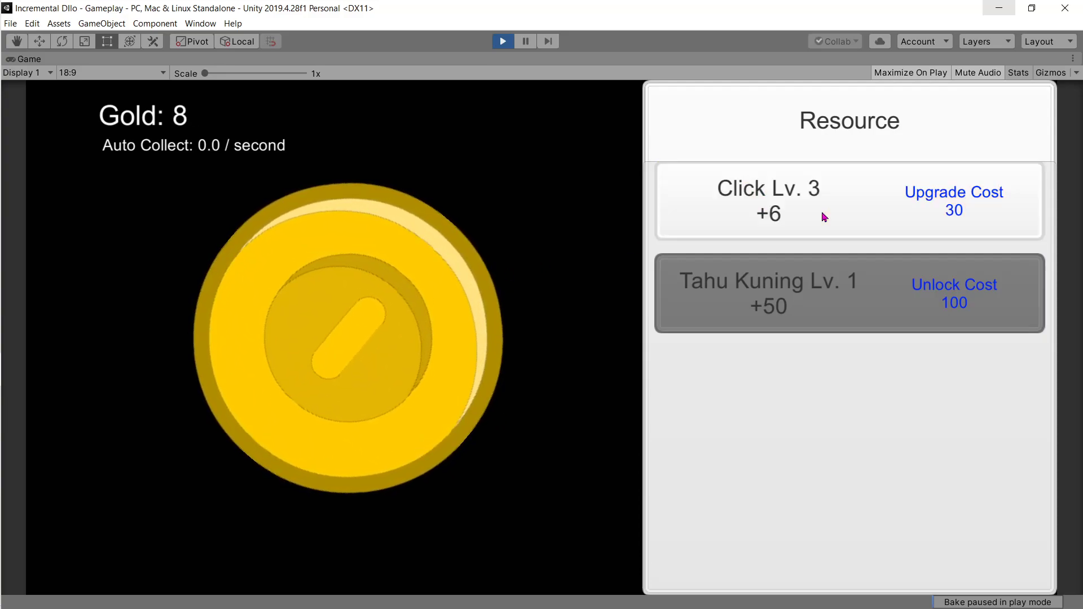
# Tap the coin up to 100 gold and unlock Tahu Kuning
pyautogui.doubleClick(338, 272)
pyautogui.click(338, 272)
pyautogui.click(425, 351)
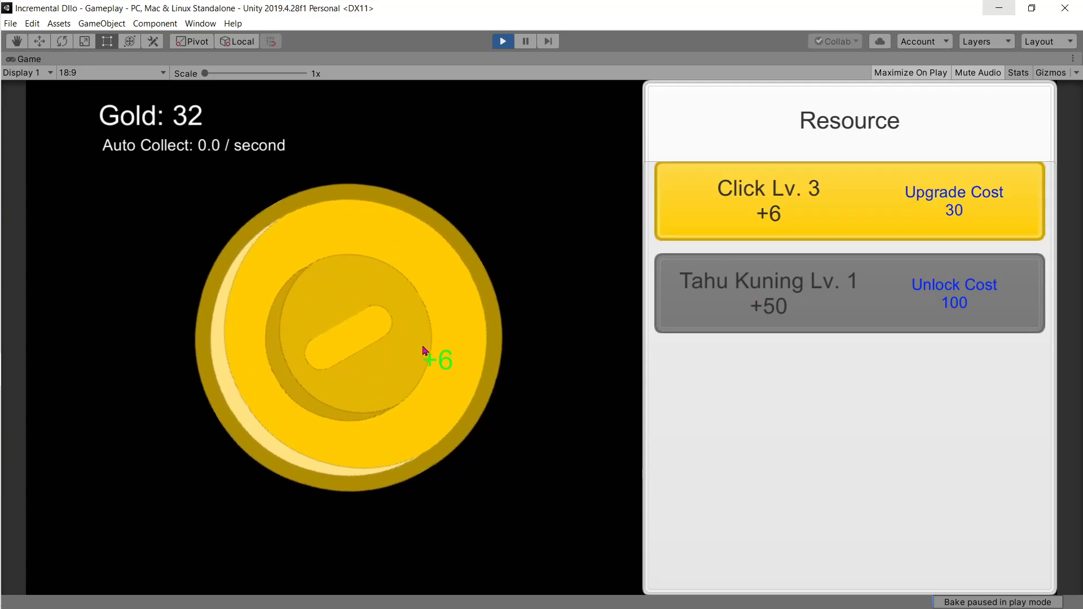
pyautogui.doubleClick(425, 351)
pyautogui.doubleClick(425, 350)
pyautogui.doubleClick(425, 350)
pyautogui.tripleClick(425, 350)
pyautogui.click(425, 350)
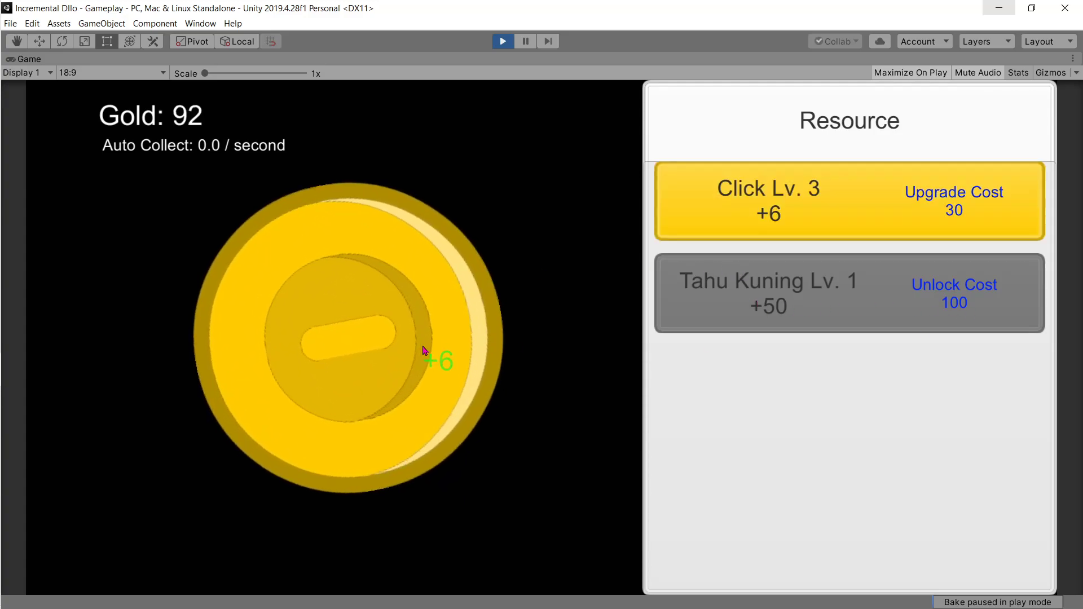
pyautogui.click(425, 350)
pyautogui.click(426, 350)
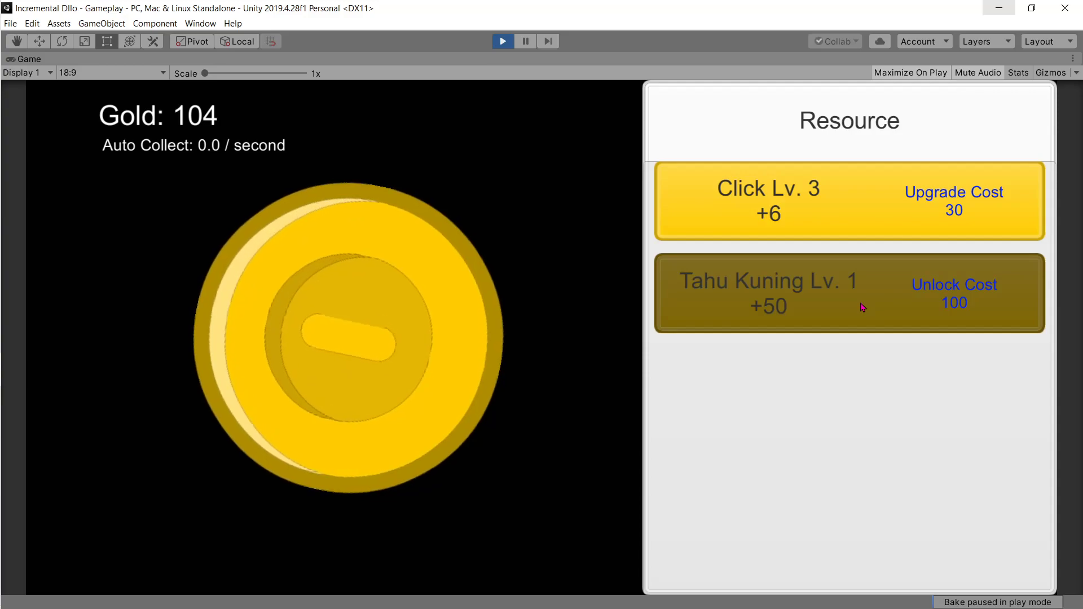
pyautogui.click(838, 306)
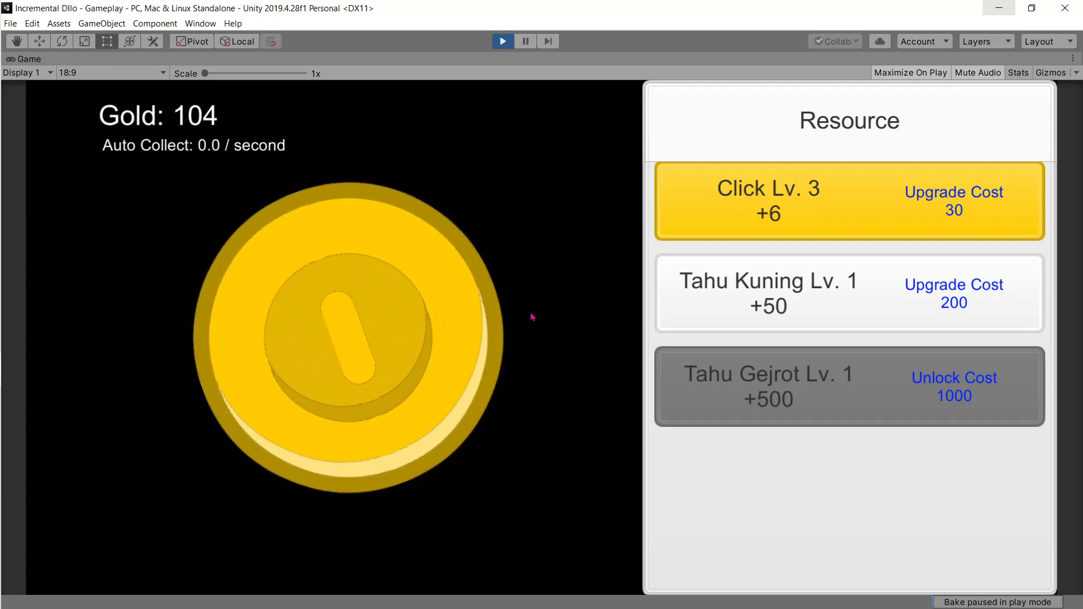
# Upgrade Tahu Kuning to level 2, earn 1000 gold, and unlock Tahu Gejrot
pyautogui.click(557, 308)
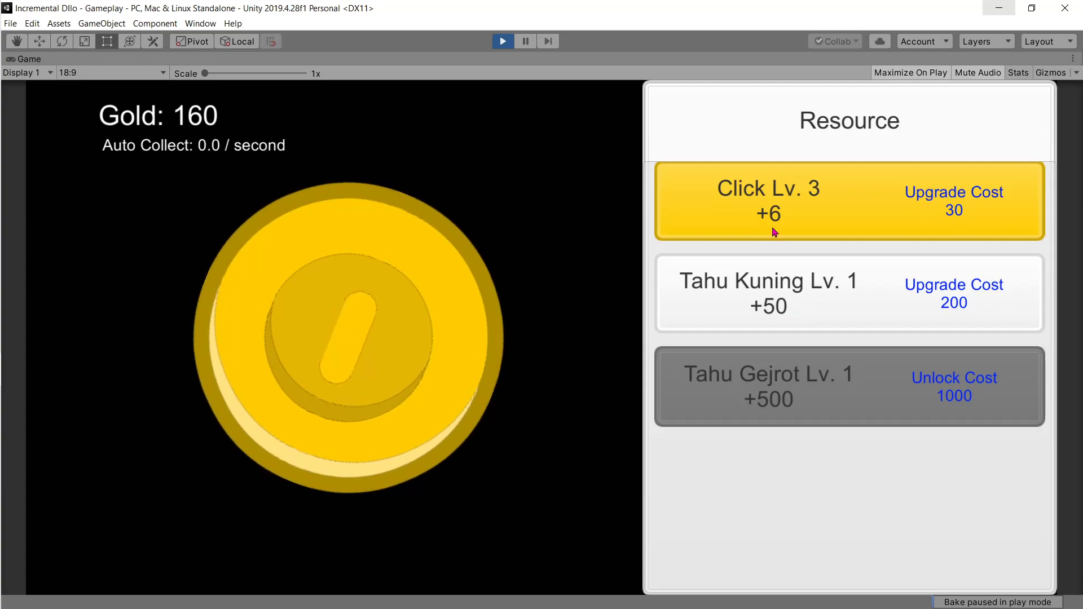
pyautogui.click(509, 288)
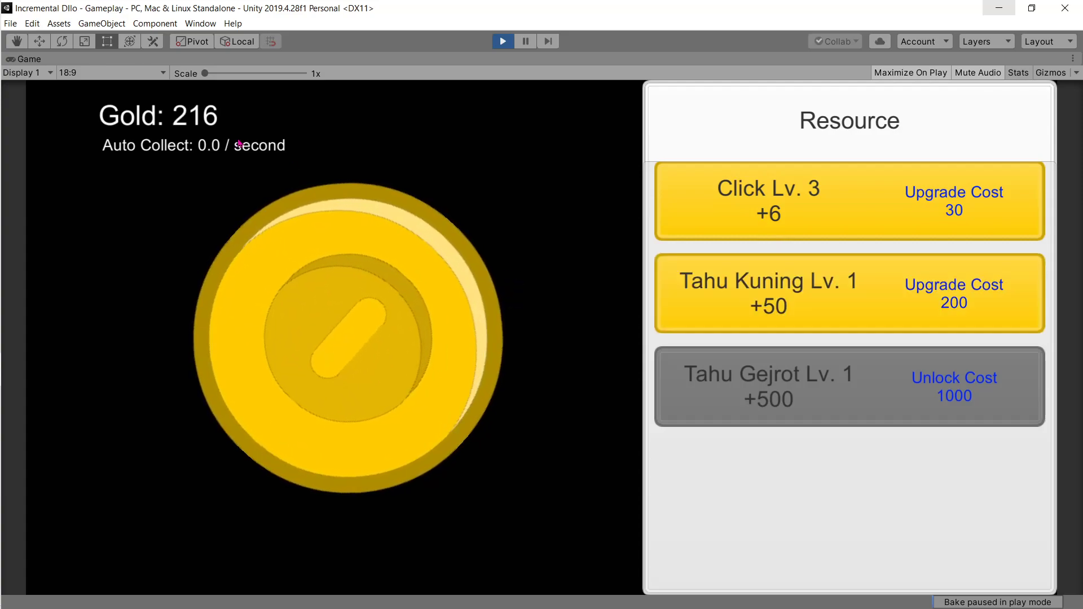
pyautogui.click(942, 300)
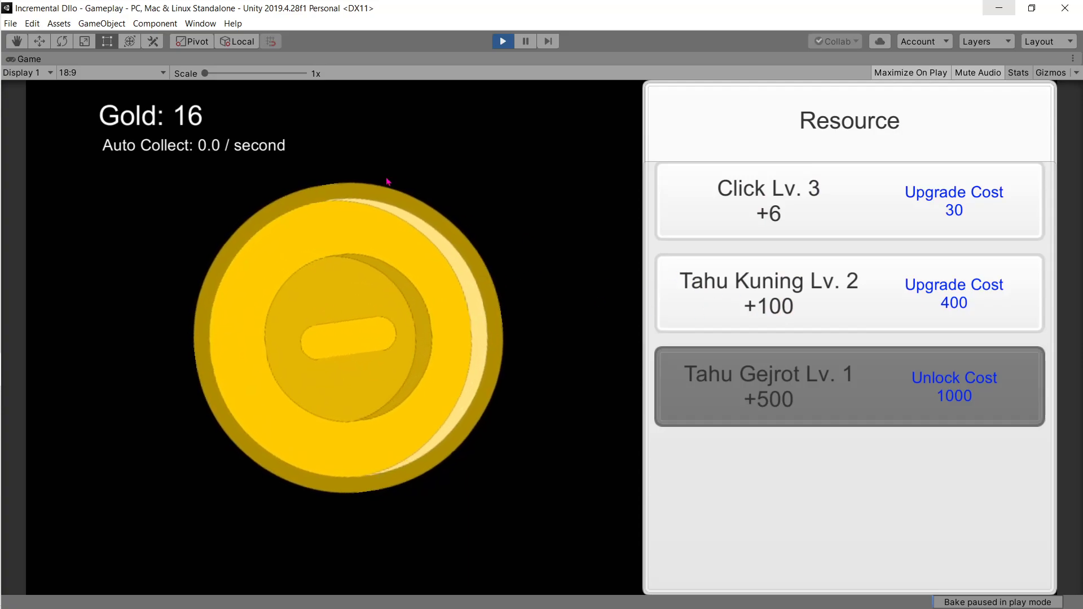
pyautogui.click(541, 295)
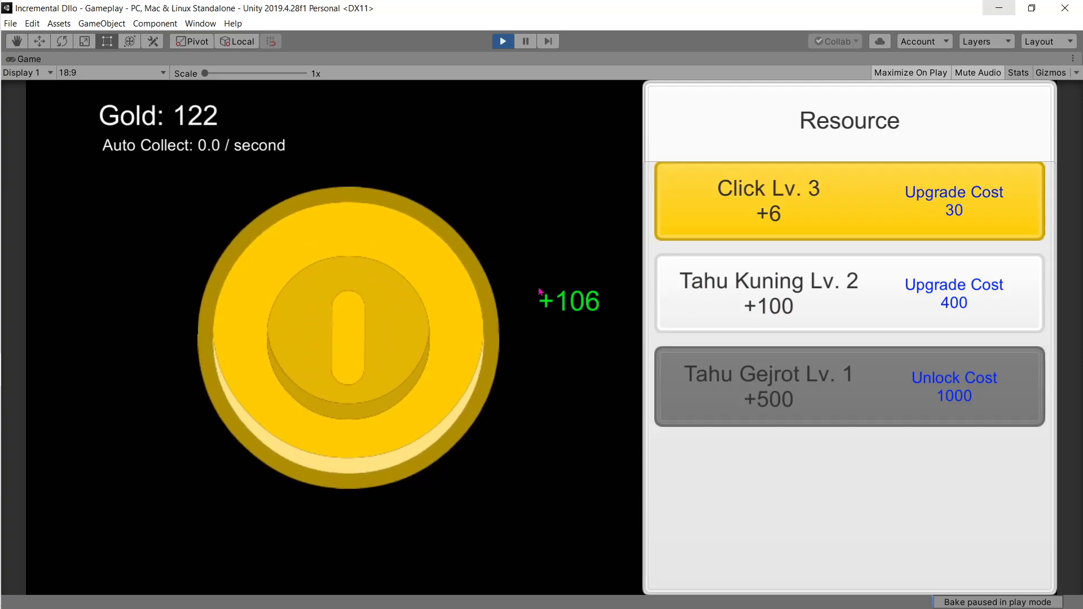
pyautogui.click(556, 404)
pyautogui.click(334, 439)
pyautogui.click(263, 391)
pyautogui.click(326, 325)
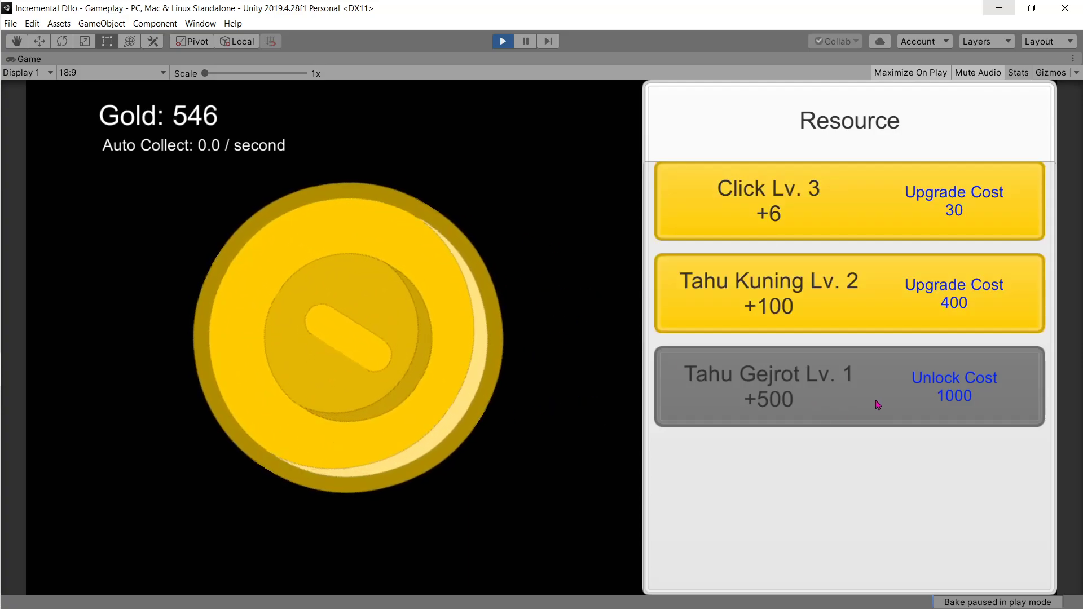
pyautogui.click(411, 310)
pyautogui.click(410, 310)
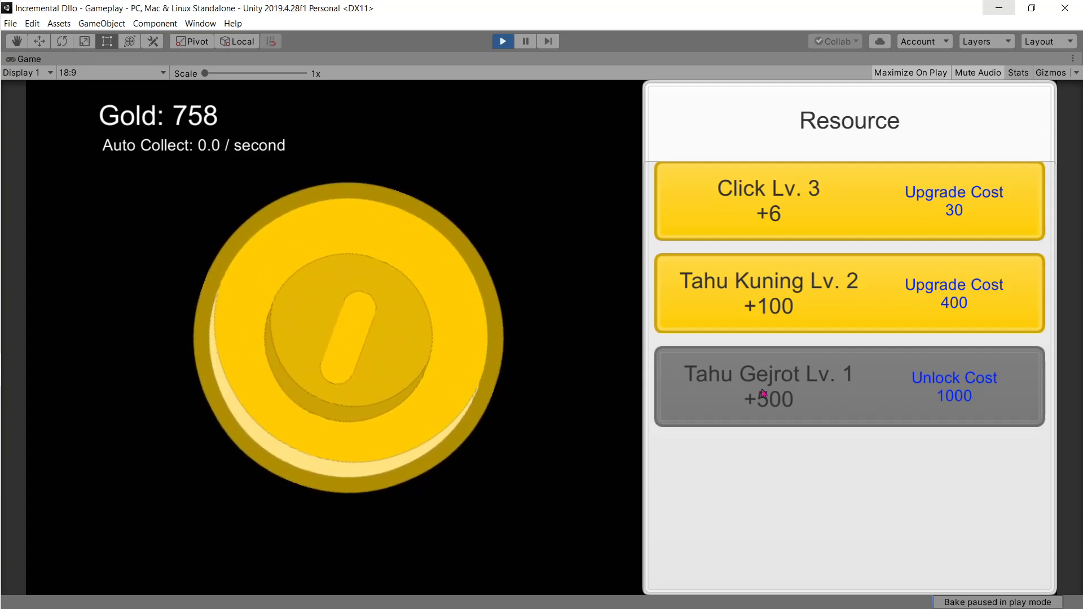
pyautogui.click(399, 310)
pyautogui.click(367, 362)
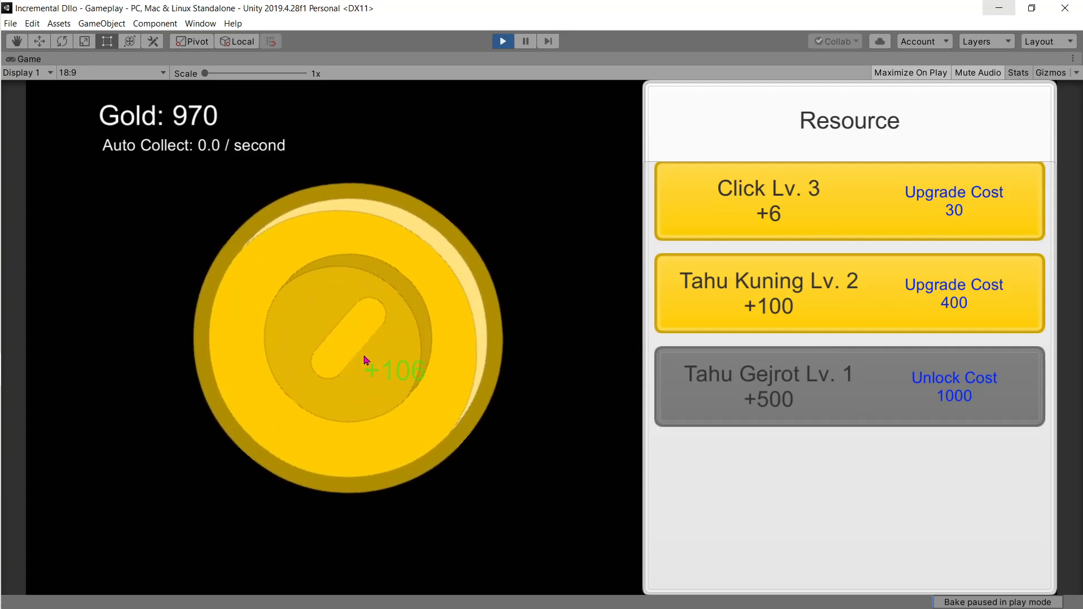
pyautogui.click(367, 364)
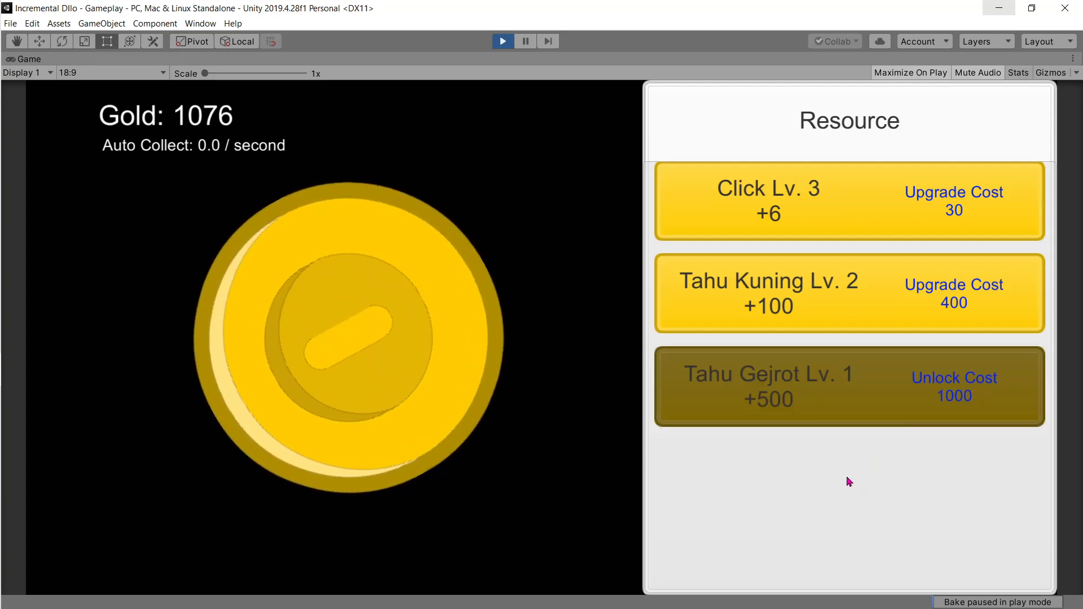
pyautogui.click(899, 393)
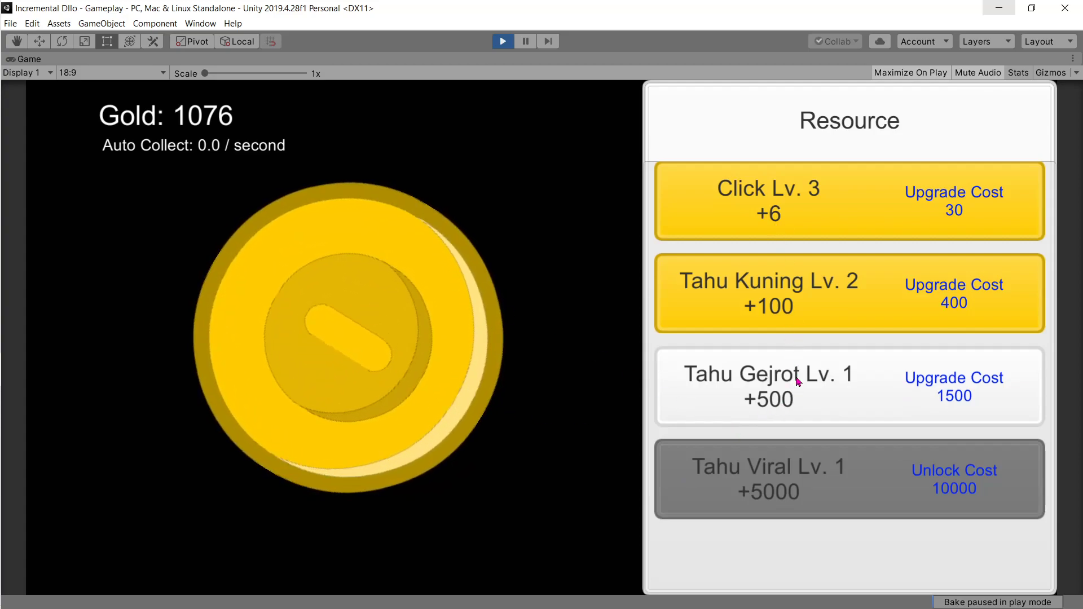
# Tap the coin up to 10000 gold and unlock Tahu Viral
pyautogui.click(546, 338)
pyautogui.click(546, 442)
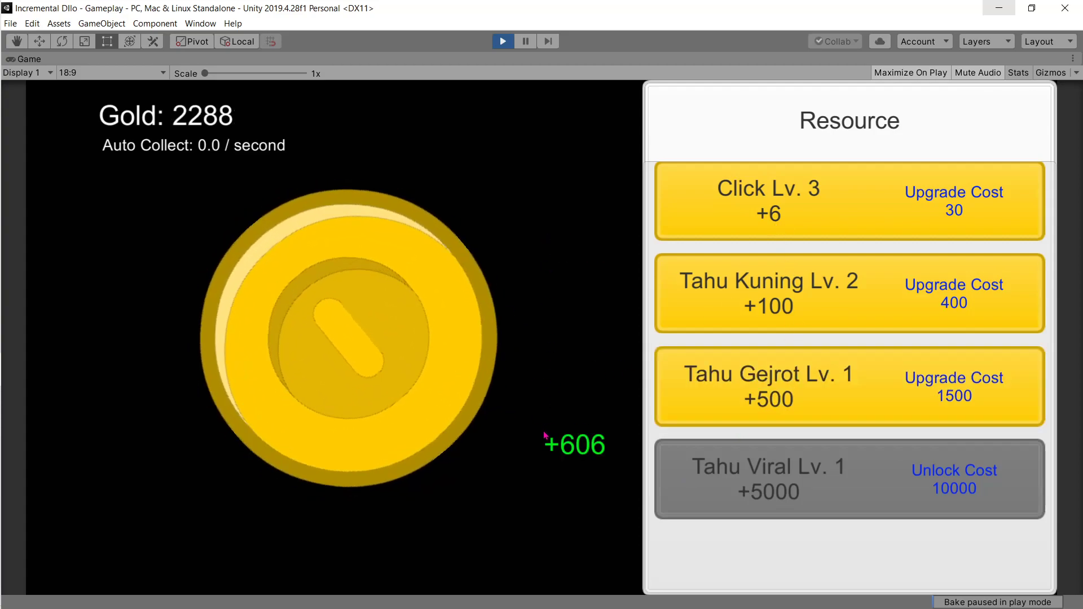
pyautogui.click(198, 469)
pyautogui.click(198, 286)
pyautogui.click(408, 248)
pyautogui.click(425, 361)
pyautogui.click(354, 360)
pyautogui.click(317, 251)
pyautogui.click(407, 290)
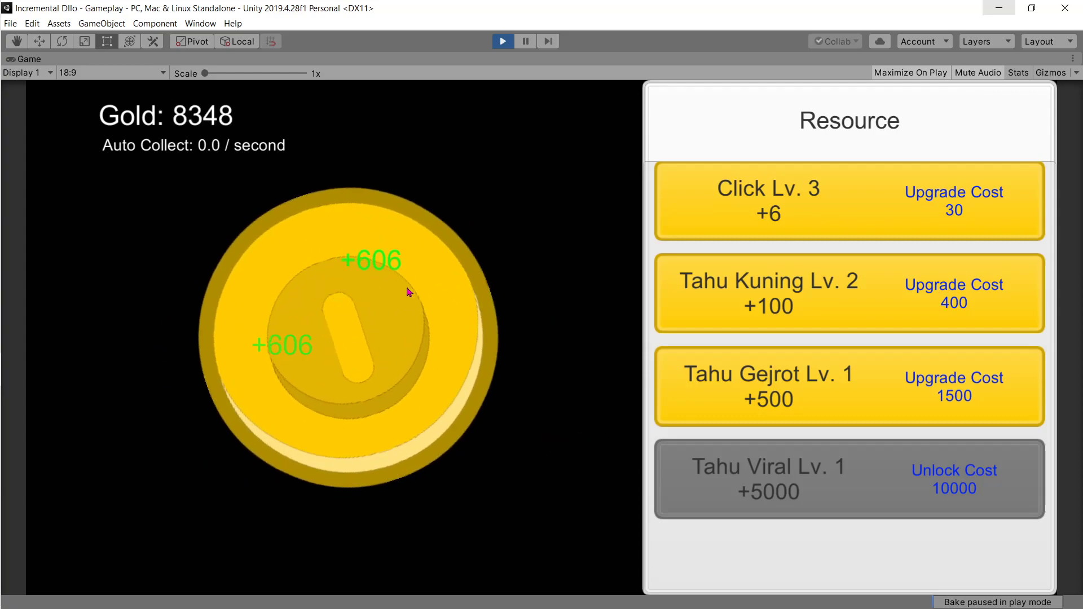
pyautogui.click(385, 322)
pyautogui.click(201, 292)
pyautogui.click(429, 311)
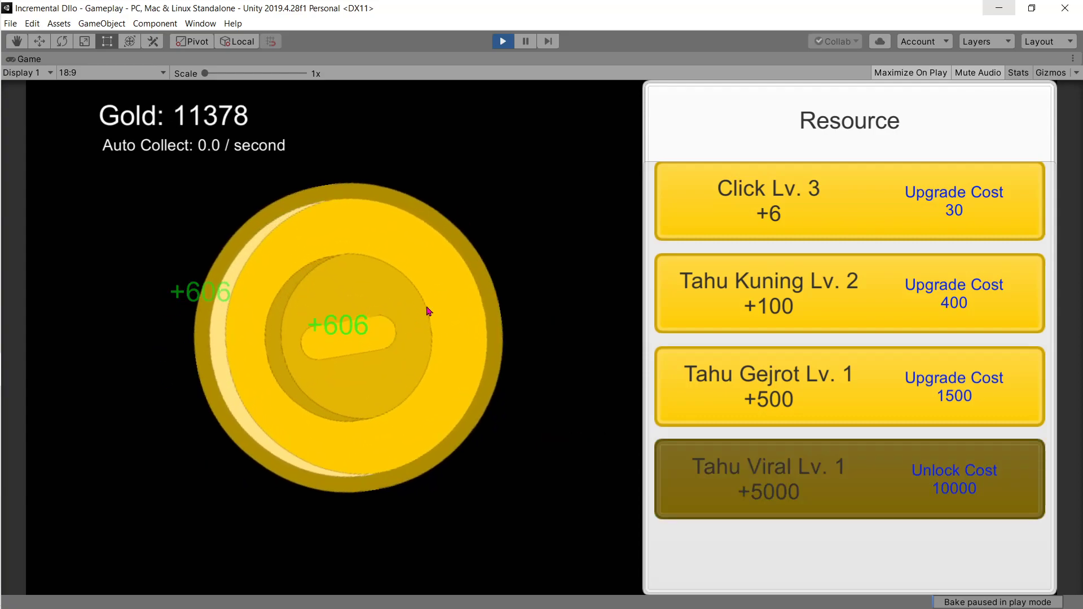
pyautogui.click(953, 484)
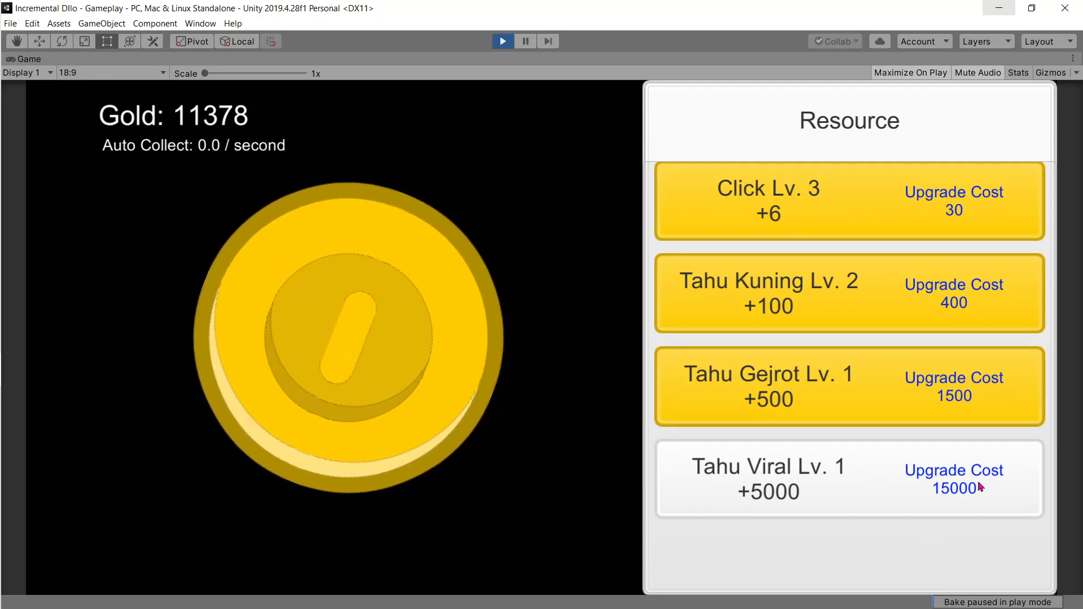
# Keep tapping the coin for more gold, then stop play mode
pyautogui.click(429, 384)
pyautogui.click(390, 307)
pyautogui.click(316, 350)
pyautogui.click(484, 388)
pyautogui.click(459, 259)
pyautogui.click(448, 307)
pyautogui.click(269, 363)
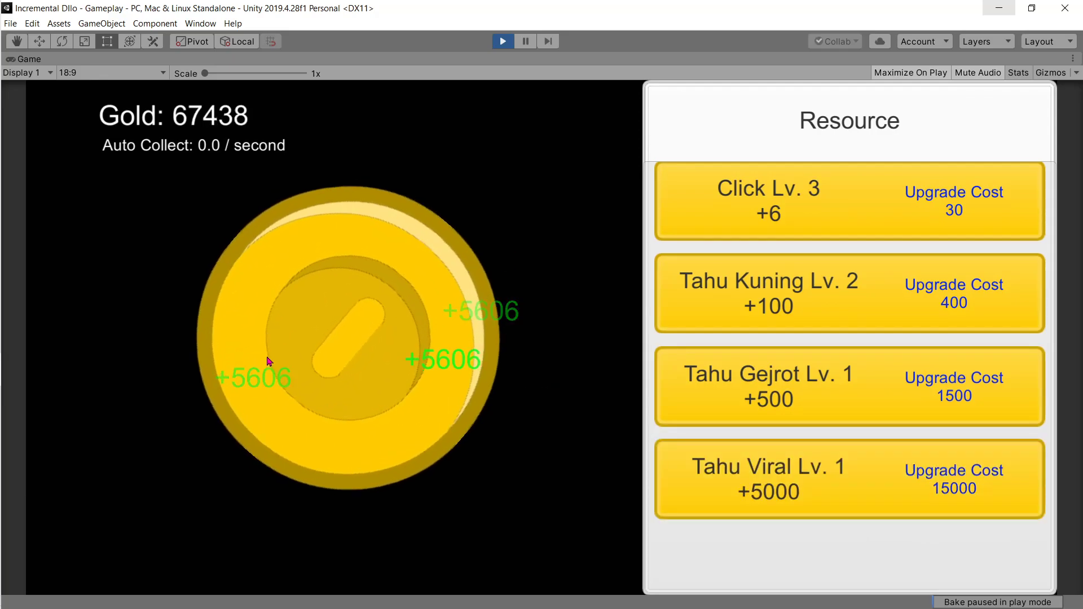
pyautogui.click(388, 375)
pyautogui.click(486, 337)
pyautogui.click(387, 271)
pyautogui.click(269, 211)
pyautogui.click(316, 226)
pyautogui.click(300, 186)
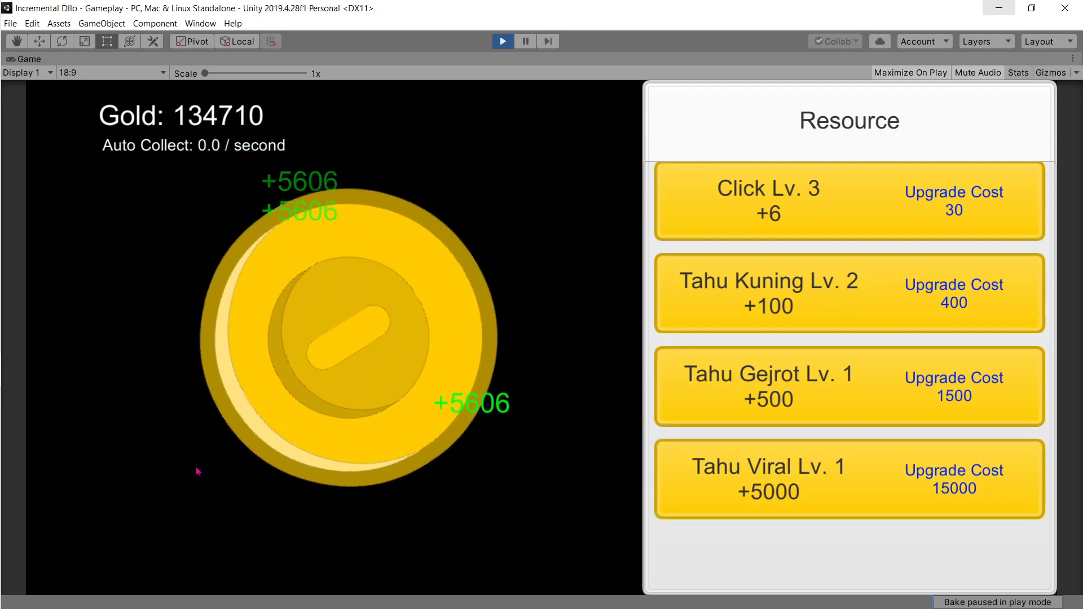
pyautogui.click(463, 293)
pyautogui.click(486, 395)
pyautogui.click(356, 392)
pyautogui.click(357, 392)
pyautogui.click(411, 388)
pyautogui.click(235, 279)
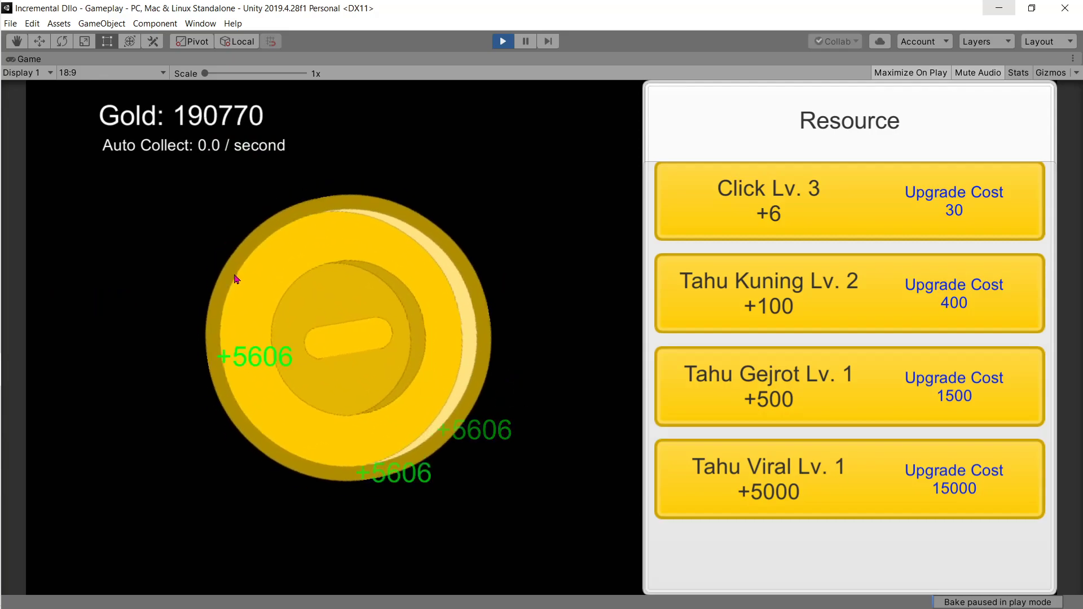
pyautogui.click(353, 482)
pyautogui.click(375, 314)
pyautogui.click(492, 326)
pyautogui.click(492, 325)
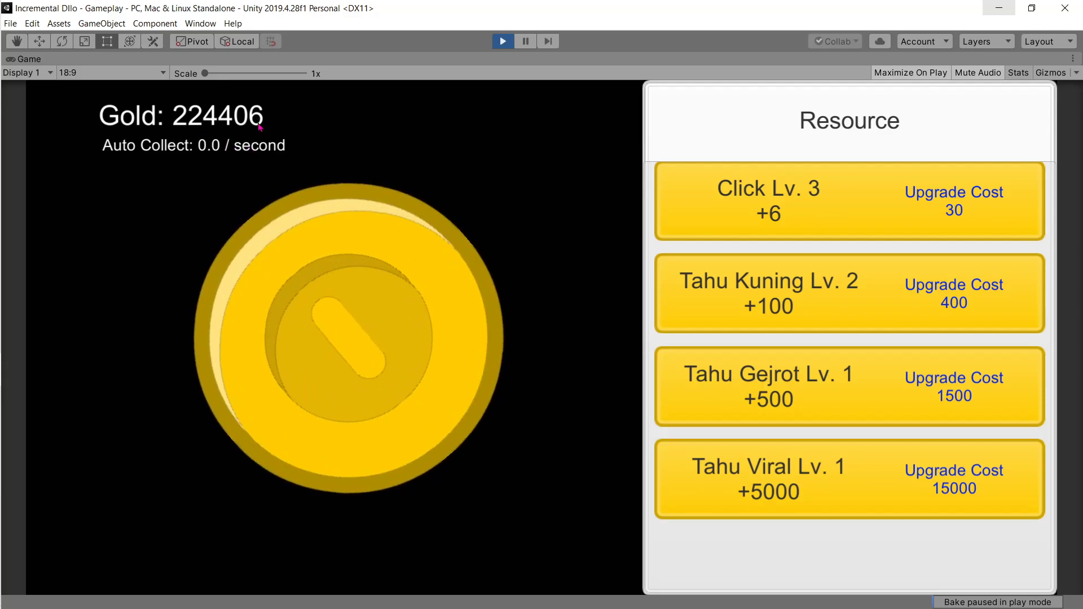
pyautogui.click(504, 41)
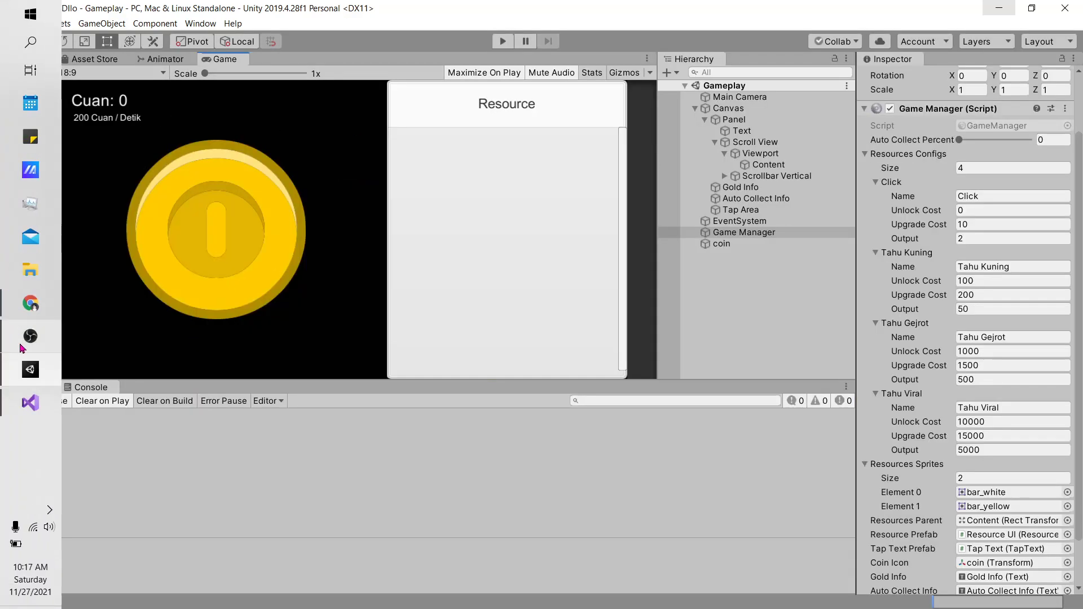
# Open the tutorial's 7. Feature: Achievement chapter
pyautogui.click(30, 309)
pyautogui.scroll(-10, 188, 307)
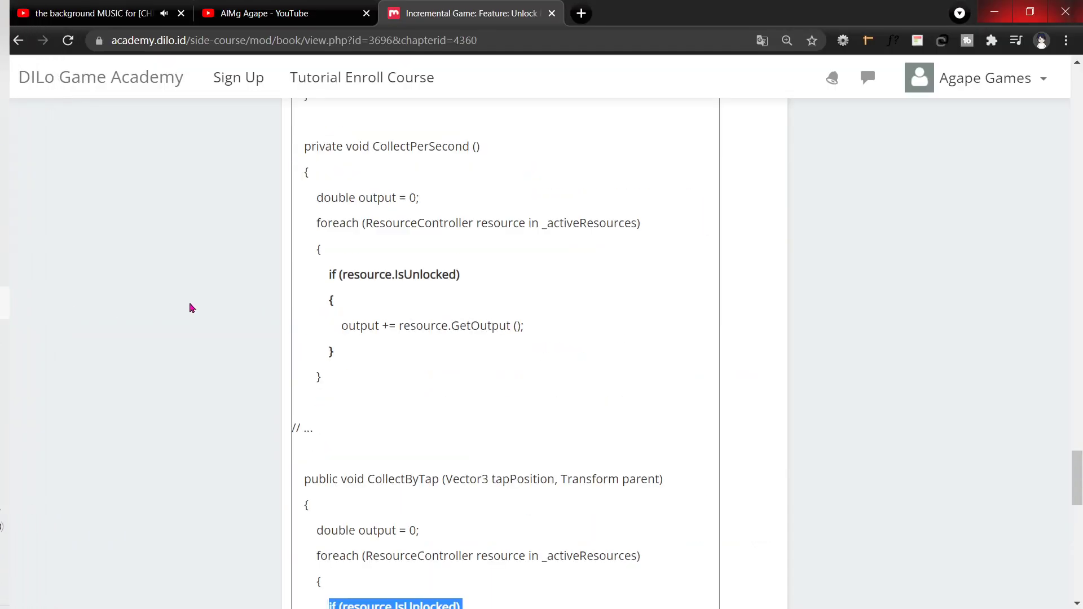
pyautogui.scroll(-10, 254, 305)
pyautogui.scroll(-10, 262, 308)
pyautogui.scroll(10, 262, 308)
pyautogui.scroll(5, 263, 309)
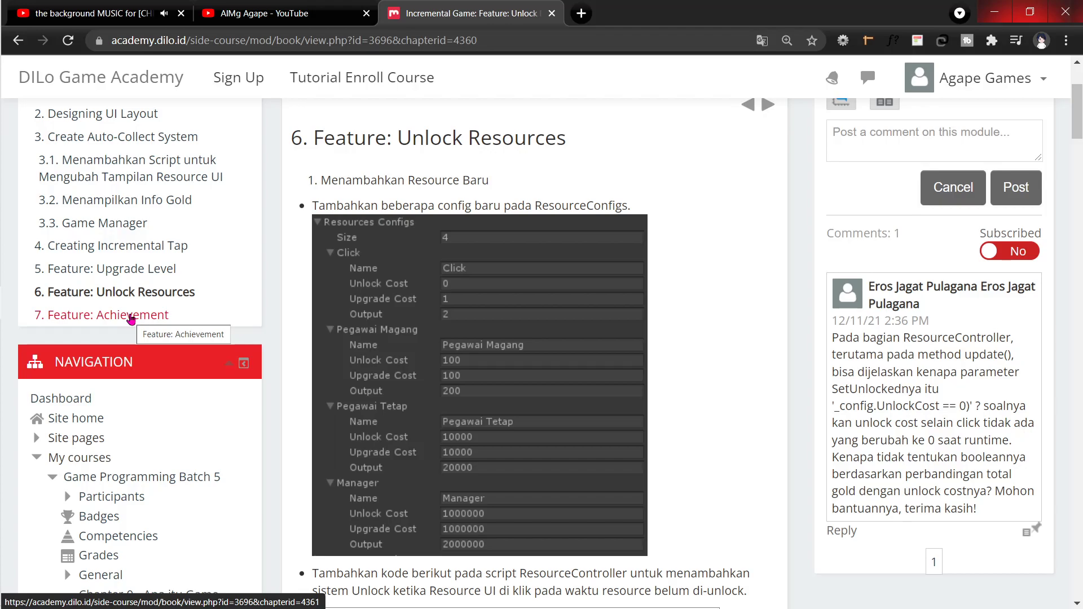
pyautogui.click(131, 320)
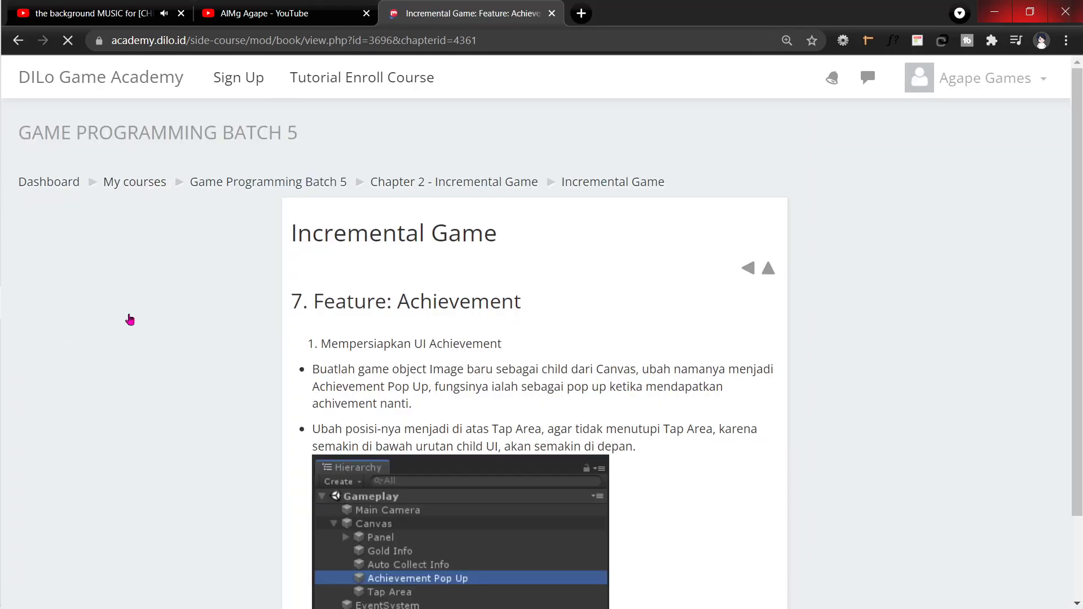
# Read the chapter's first instruction about creating an Image, then return to Unity
pyautogui.scroll(-3, 530, 407)
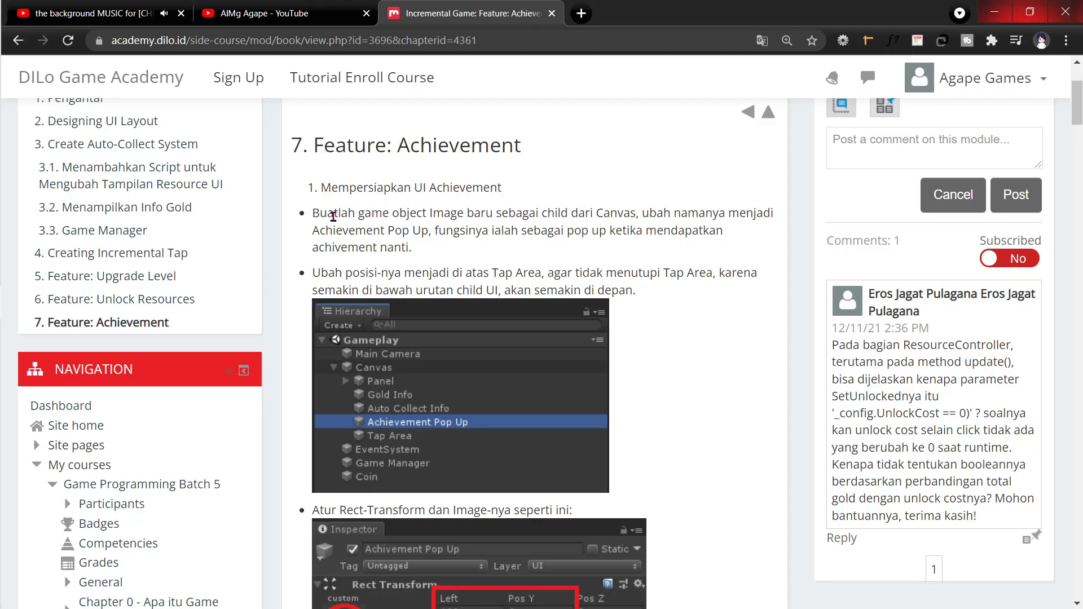
pyautogui.moveTo(332, 215); pyautogui.dragTo(499, 215)
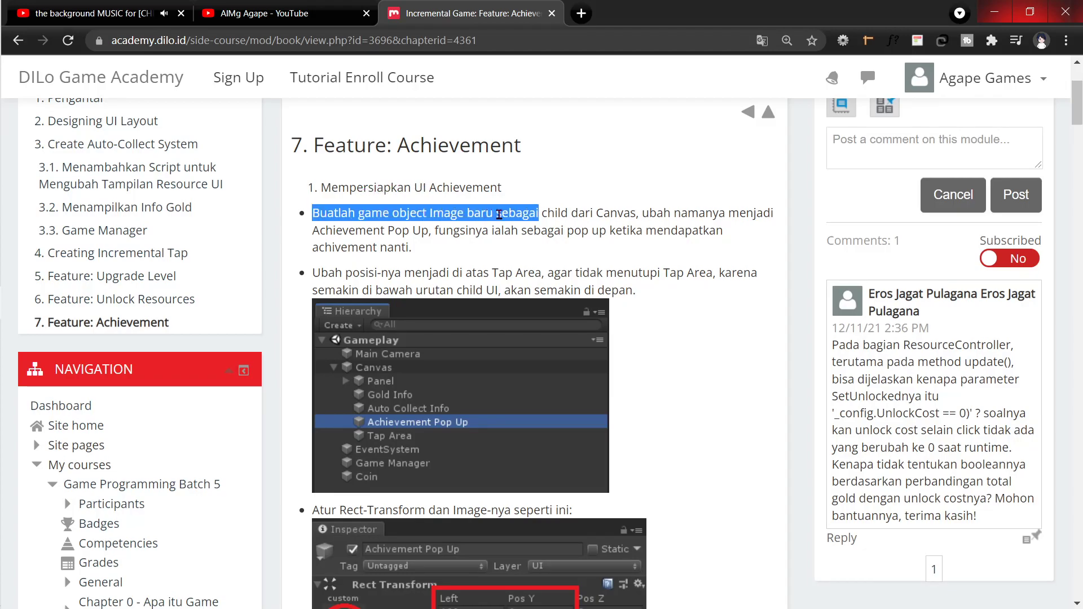
pyautogui.click(481, 249)
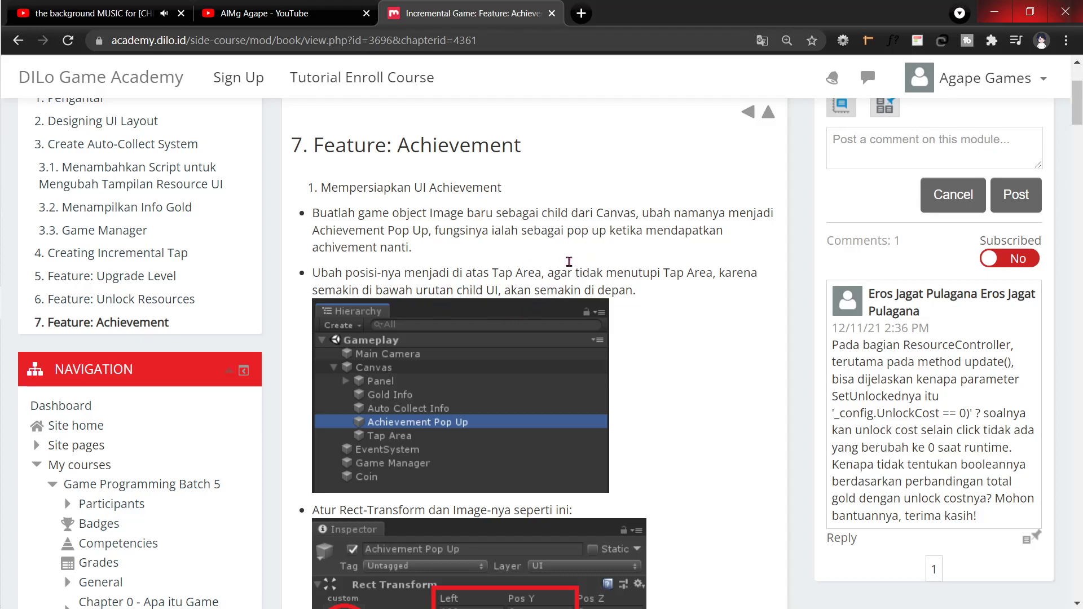
pyautogui.hotkey('alt', 'Tab')
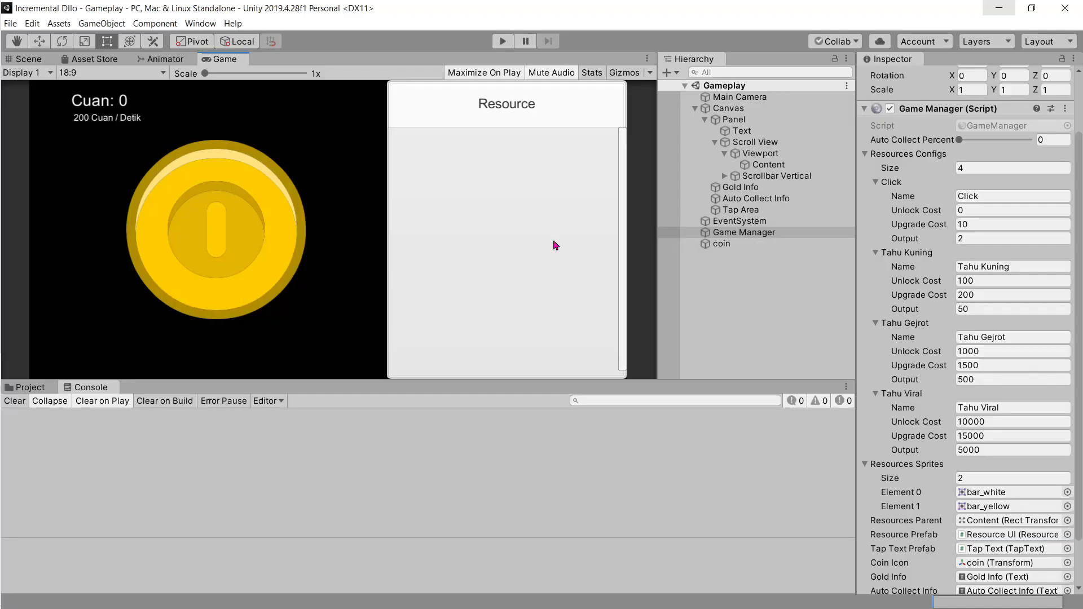
# Enlarge the Game view, tap the coin up to 12 gold, stop, and return to Visual Studio
pyautogui.moveTo(458, 378)
pyautogui.mouseDown()
pyautogui.moveTo(475, 507)
pyautogui.moveTo(559, 472)
pyautogui.mouseUp()
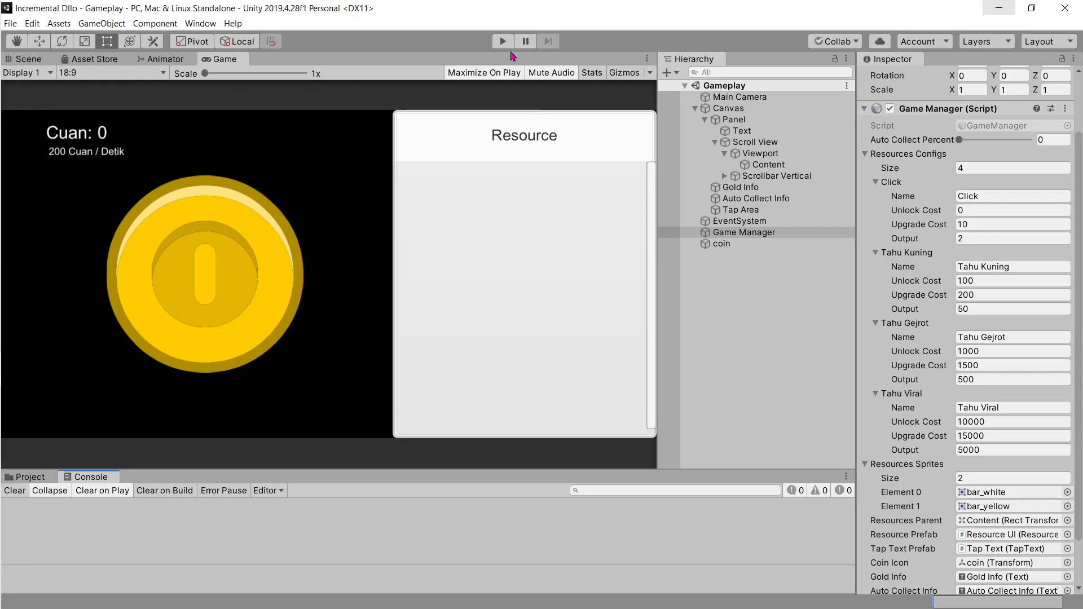
pyautogui.click(510, 48)
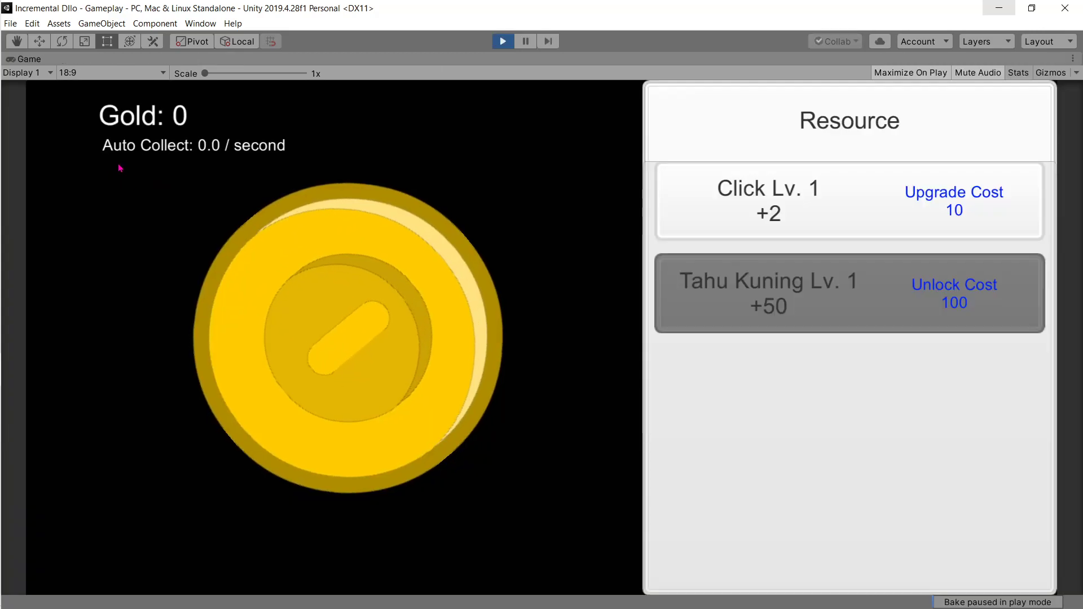
pyautogui.click(292, 220)
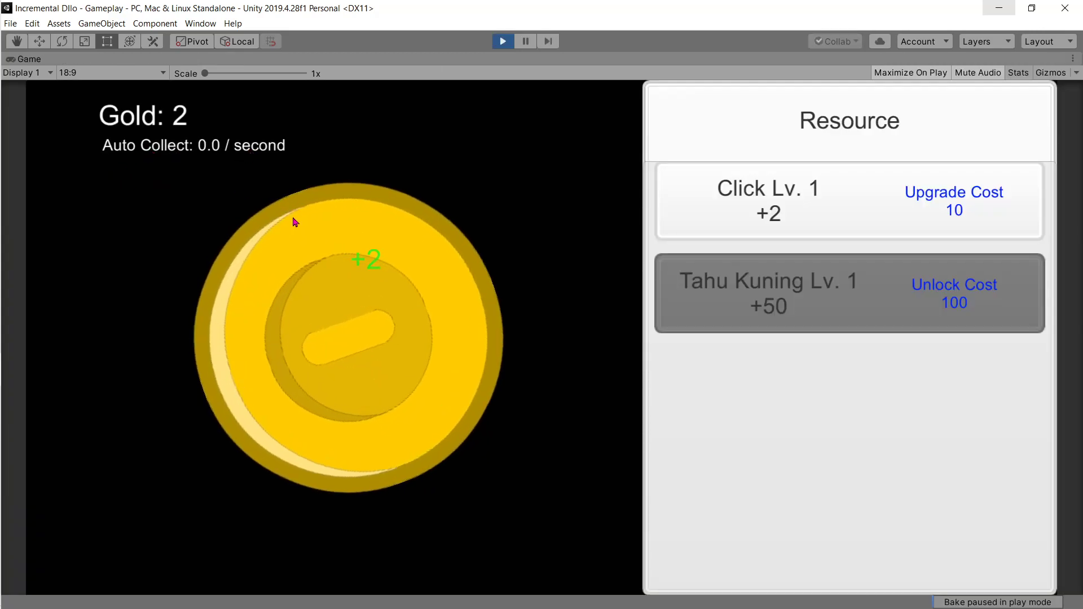
pyautogui.click(488, 321)
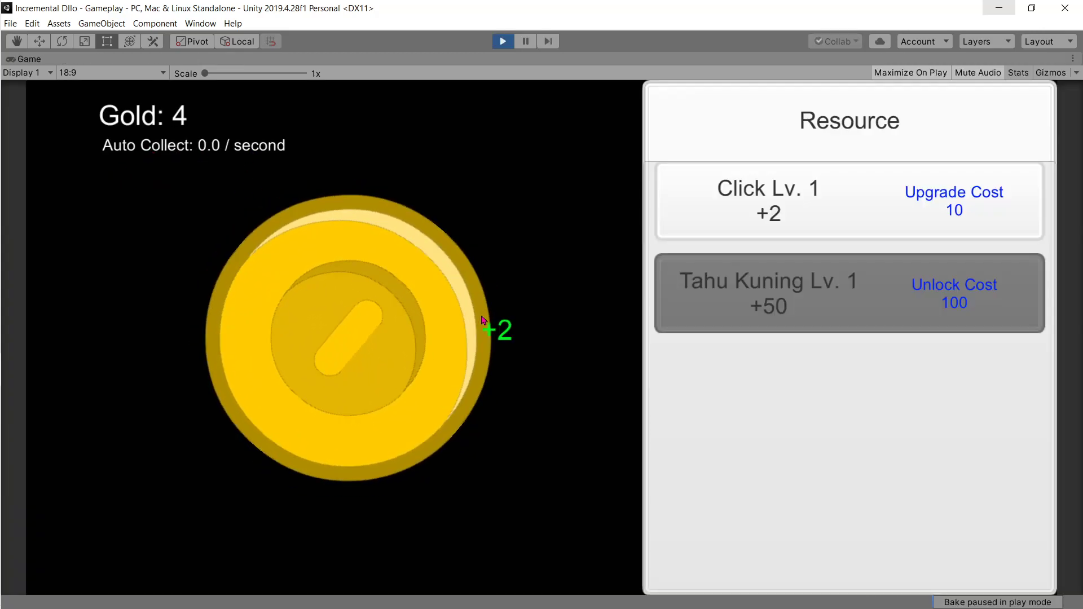
pyautogui.click(519, 305)
pyautogui.click(568, 468)
pyautogui.click(325, 496)
pyautogui.click(252, 433)
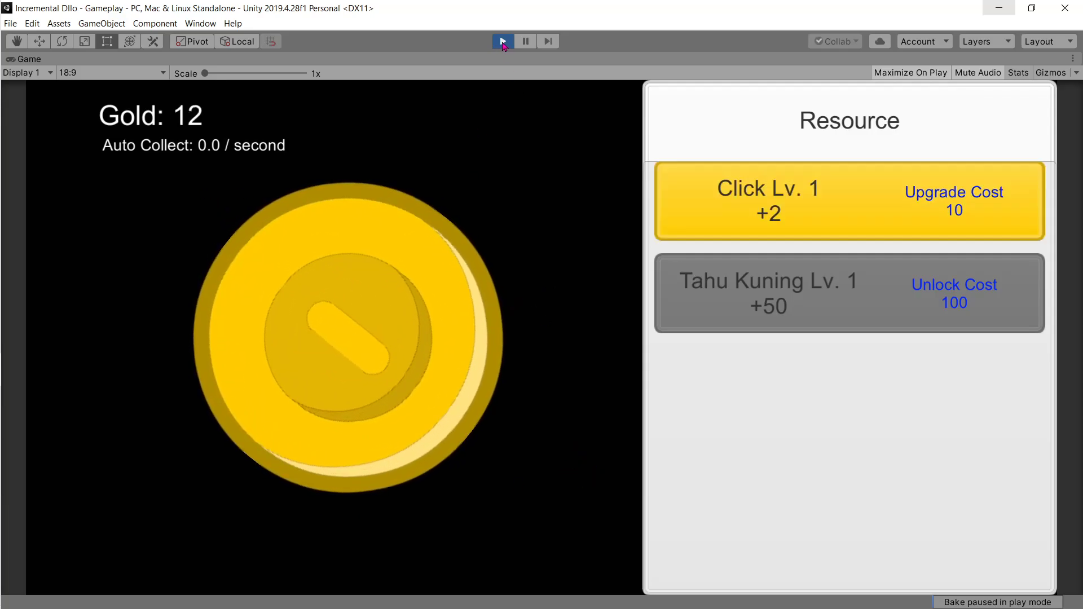
pyautogui.click(500, 48)
pyautogui.click(28, 407)
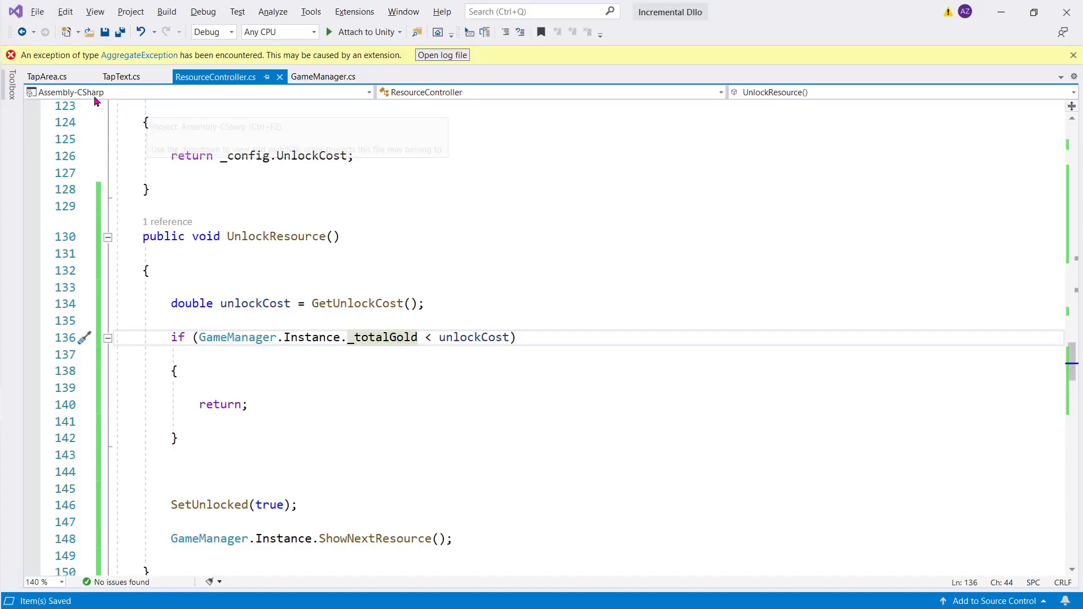
# Move through the TapArea.cs and TapText.cs tabs to GameManager.cs and find CollectPerSecond
pyautogui.click(40, 78)
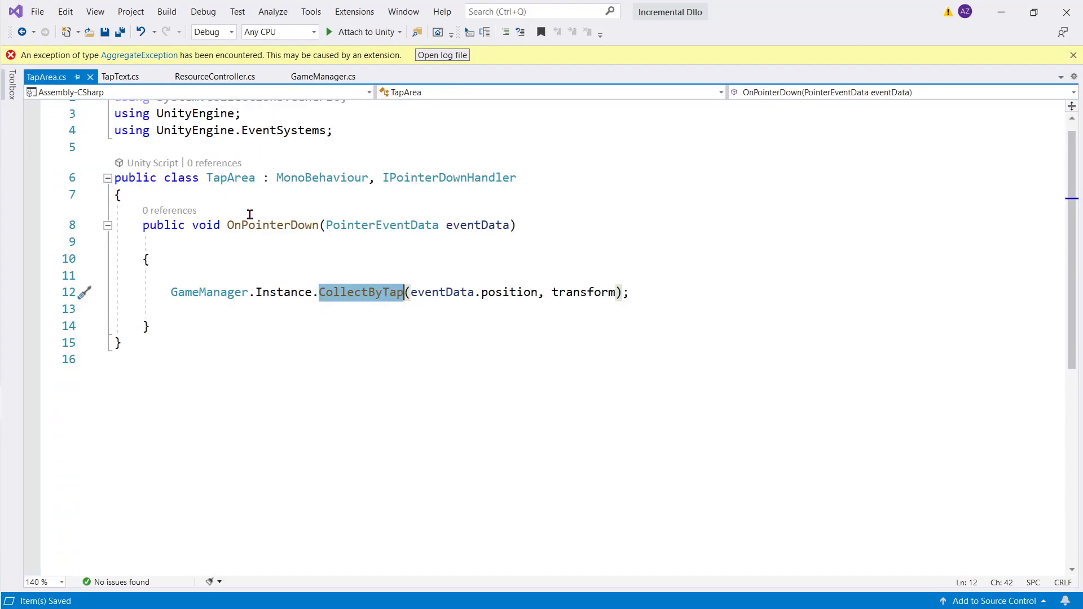
pyautogui.click(107, 82)
pyautogui.click(319, 77)
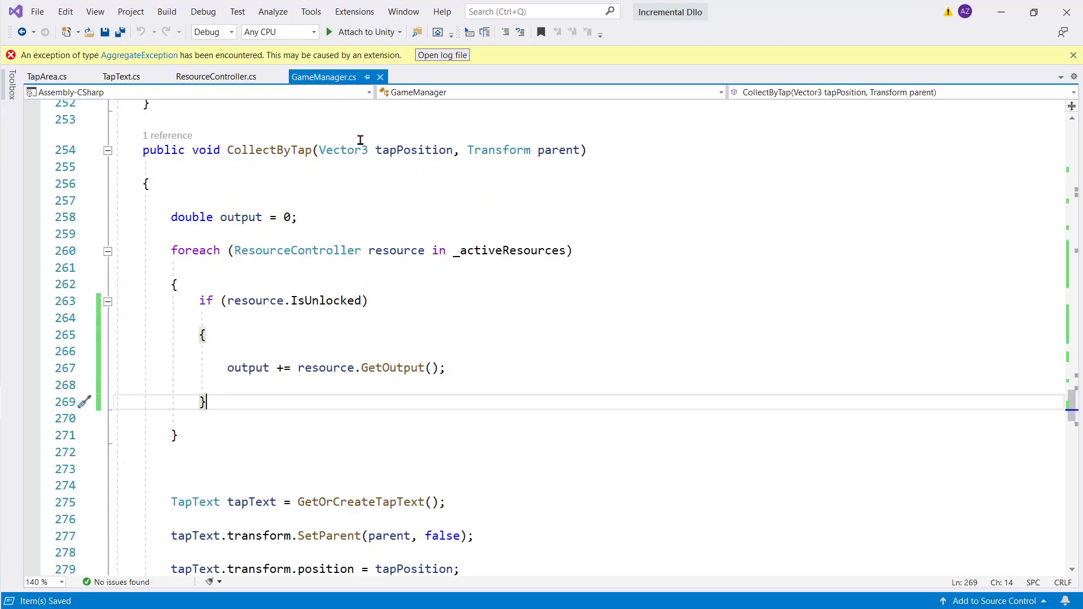
pyautogui.scroll(5, 398, 241)
pyautogui.scroll(-7, 398, 241)
pyautogui.scroll(-8, 398, 243)
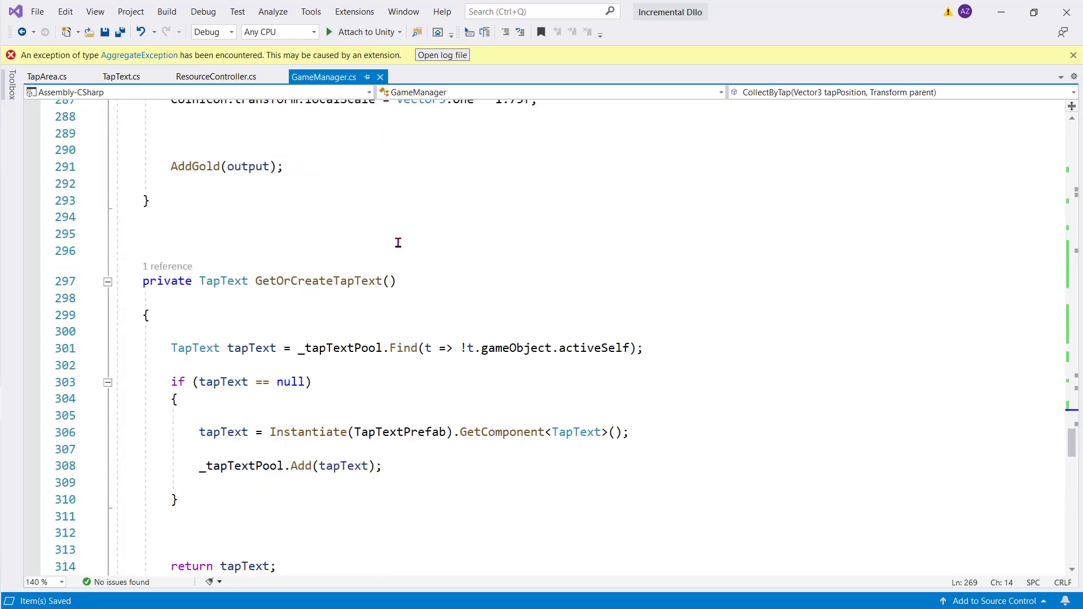
pyautogui.scroll(-8, 364, 281)
pyautogui.scroll(8, 364, 273)
pyautogui.scroll(8, 364, 268)
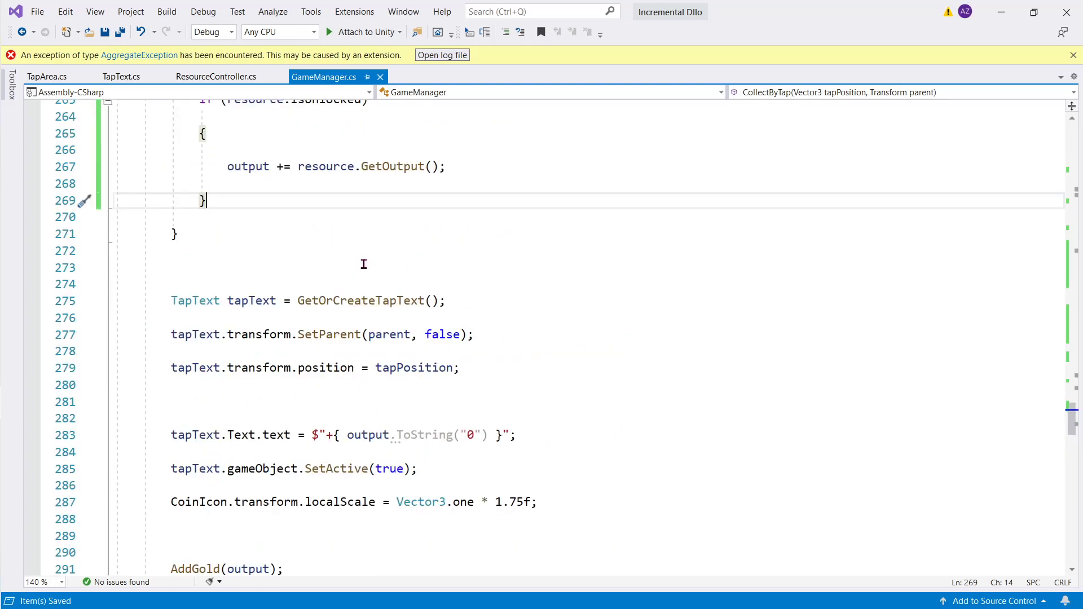
pyautogui.scroll(4, 364, 264)
pyautogui.scroll(6, 364, 264)
pyautogui.scroll(5, 363, 265)
pyautogui.scroll(5, 363, 263)
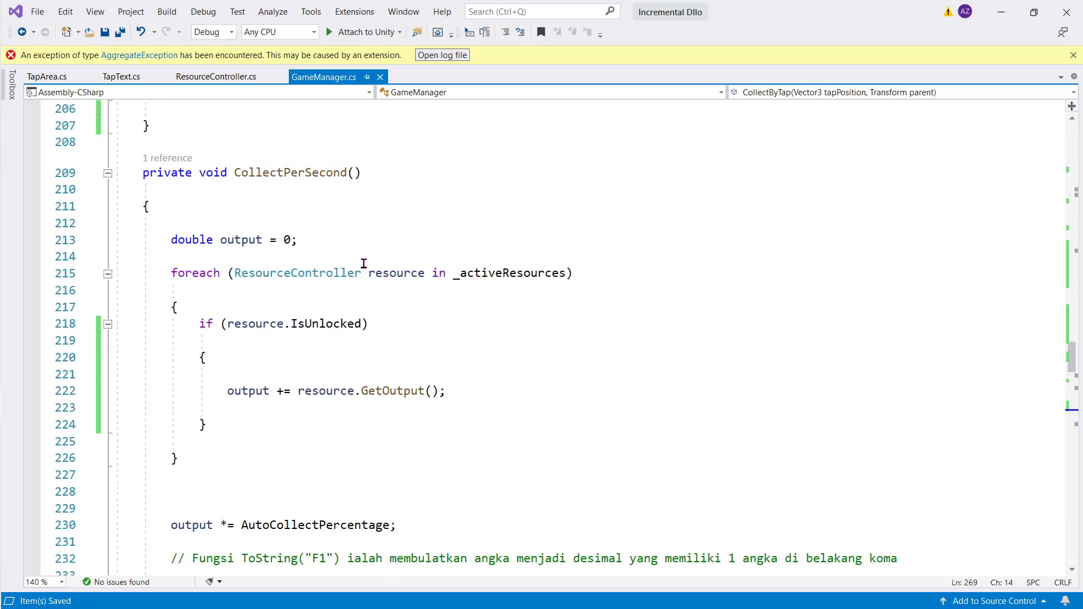
pyautogui.scroll(2, 355, 266)
# Highlight output and AutoCollectPercentage on line 230, checking the Game Manager values in Unity
pyautogui.doubleClick(333, 274)
pyautogui.scroll(-2, 309, 280)
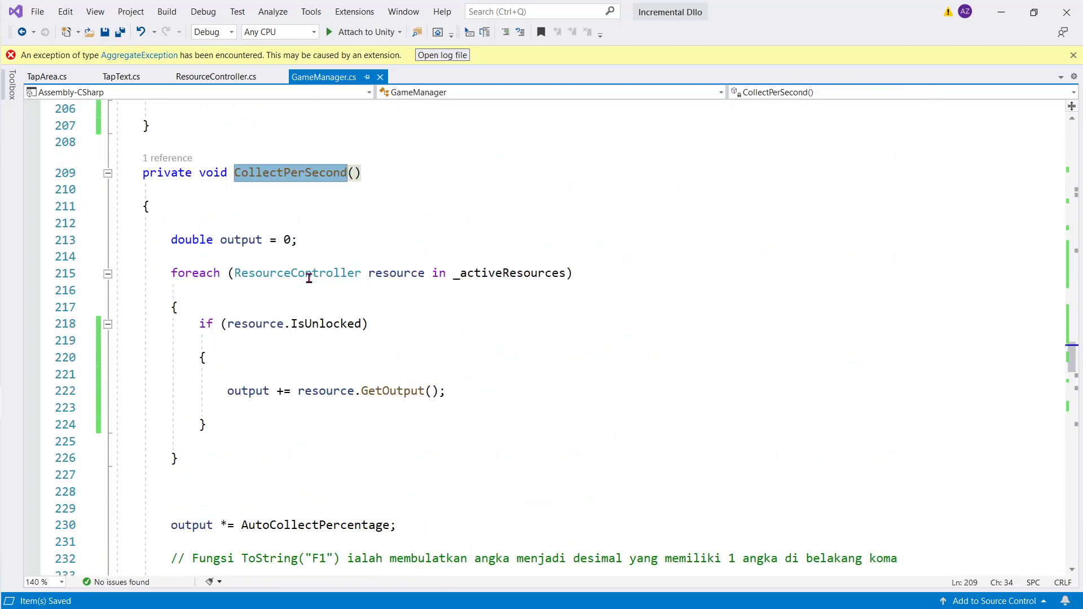
pyautogui.doubleClick(242, 242)
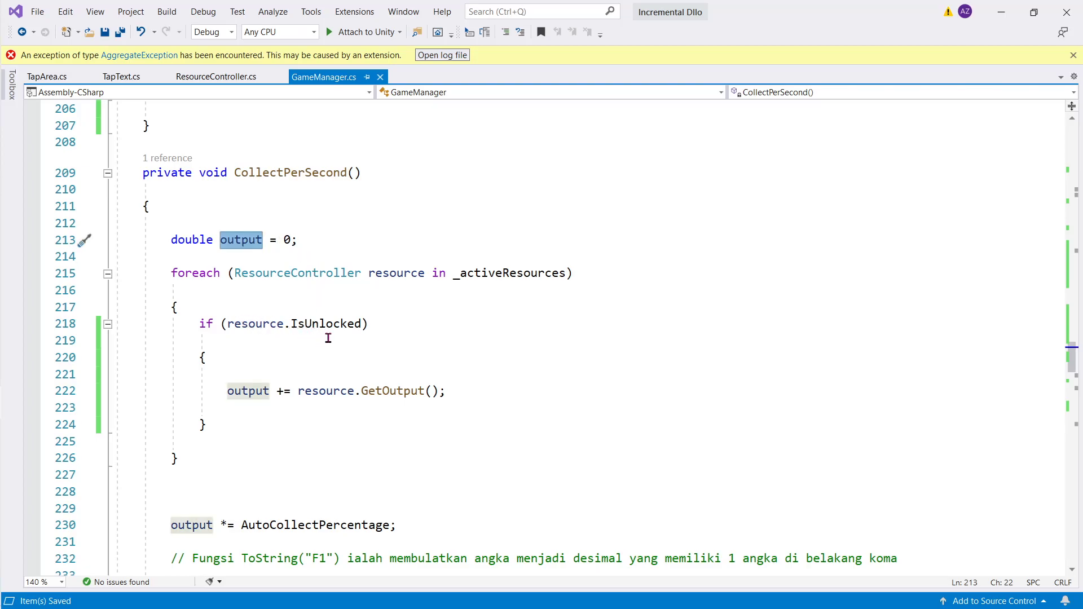
pyautogui.scroll(-4, 331, 338)
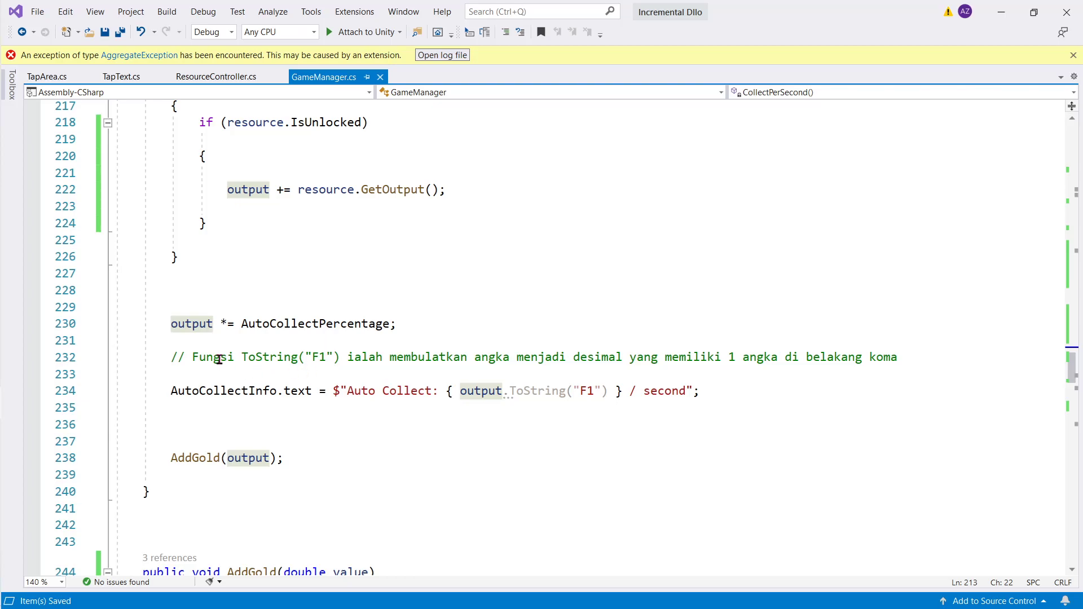
pyautogui.doubleClick(197, 327)
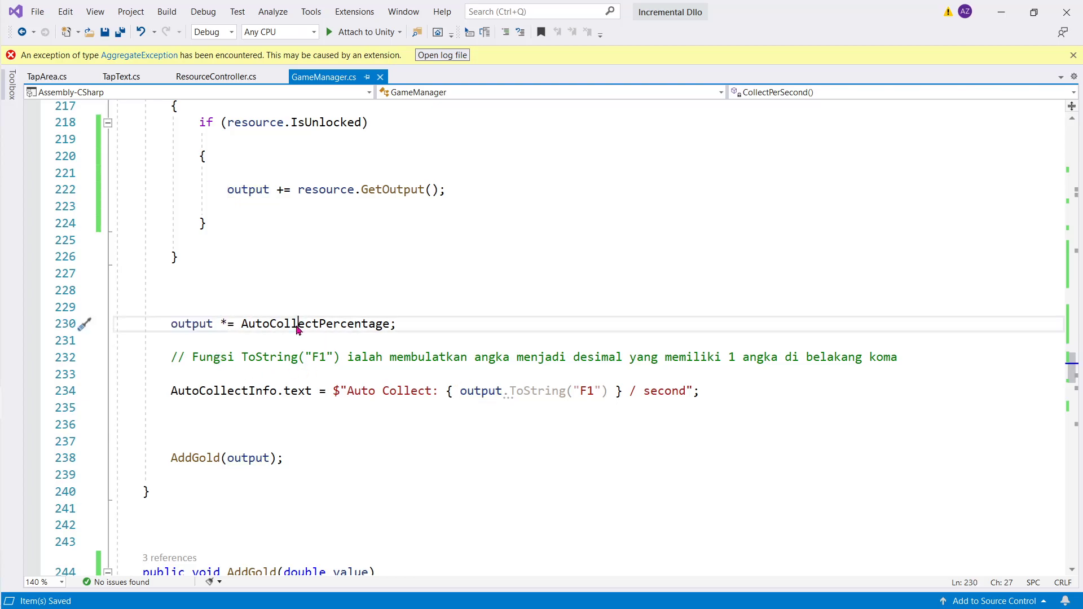
pyautogui.doubleClick(368, 329)
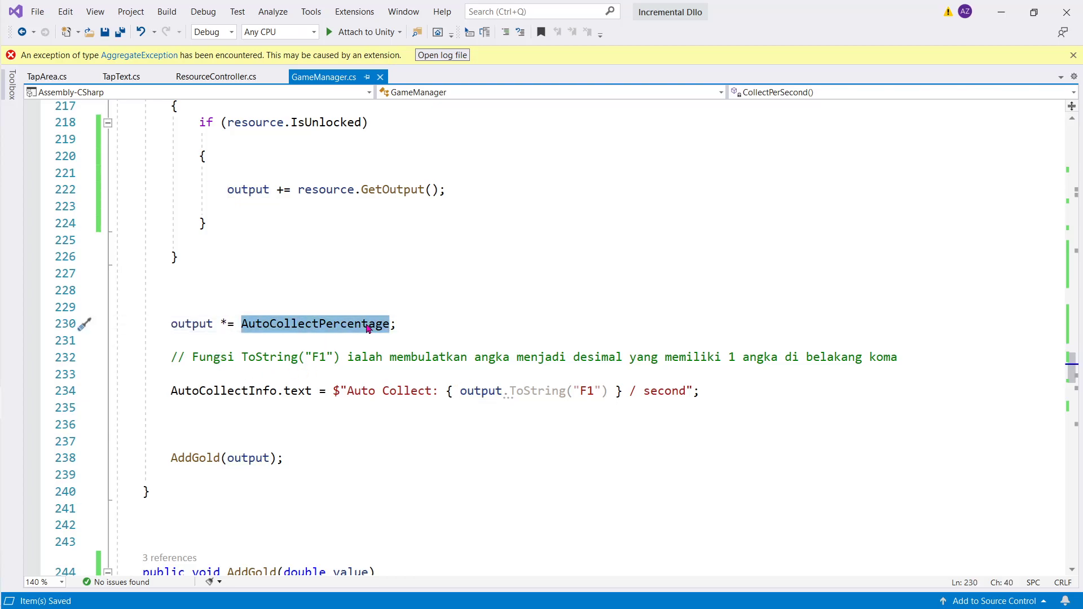
pyautogui.hotkey('alt', 'Tab')
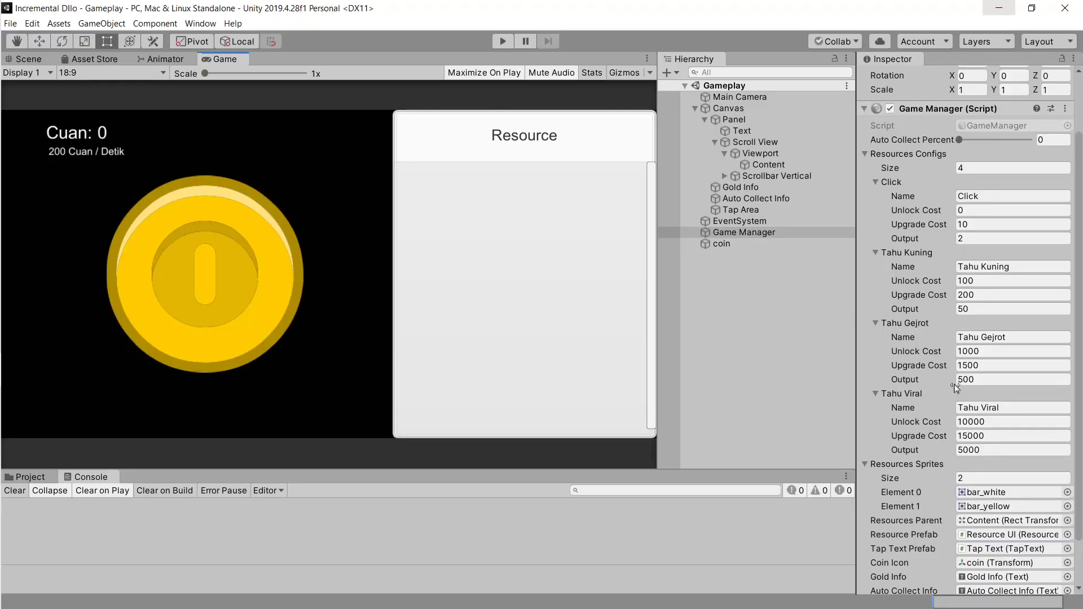
pyautogui.scroll(-2, 928, 474)
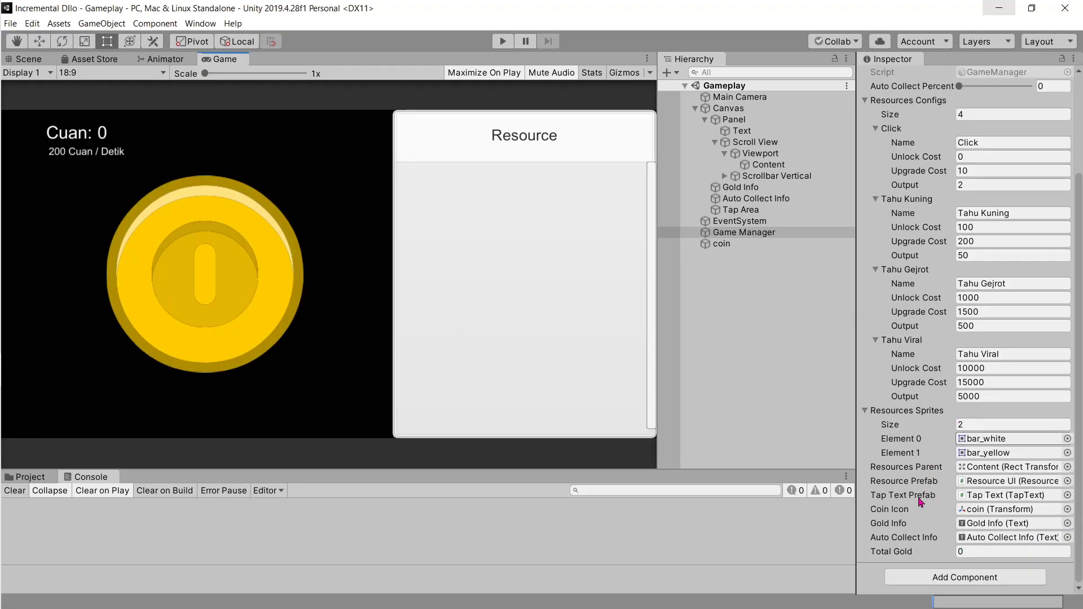
pyautogui.hotkey('alt', 'Tab')
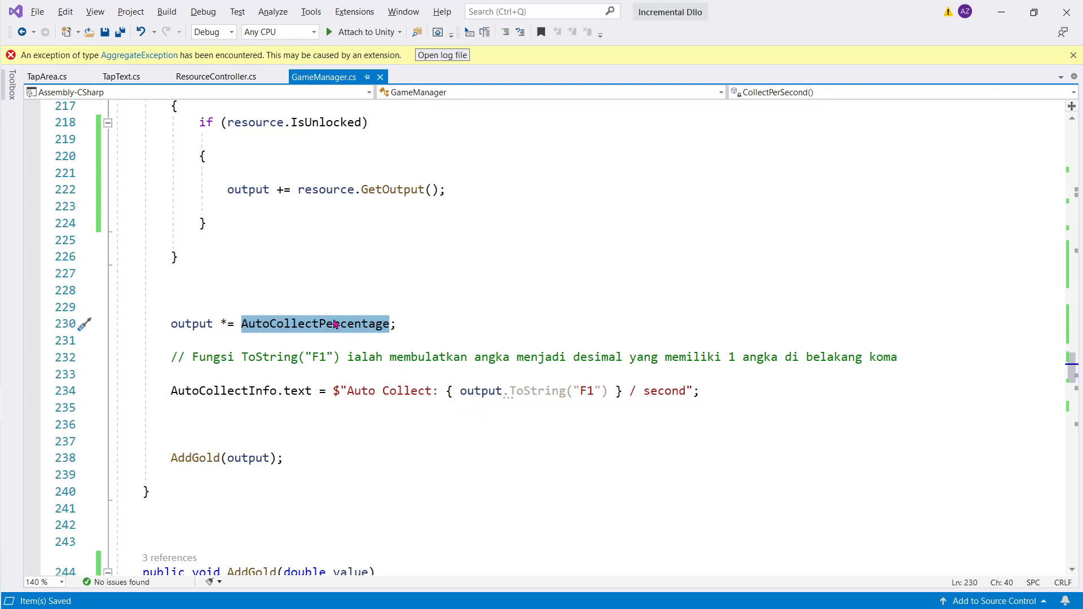
# Trace AutoCollectPercentage and the Auto Collect text line that displays output
pyautogui.keyDown('ctrl'); pyautogui.click(335, 325); pyautogui.keyUp('ctrl')
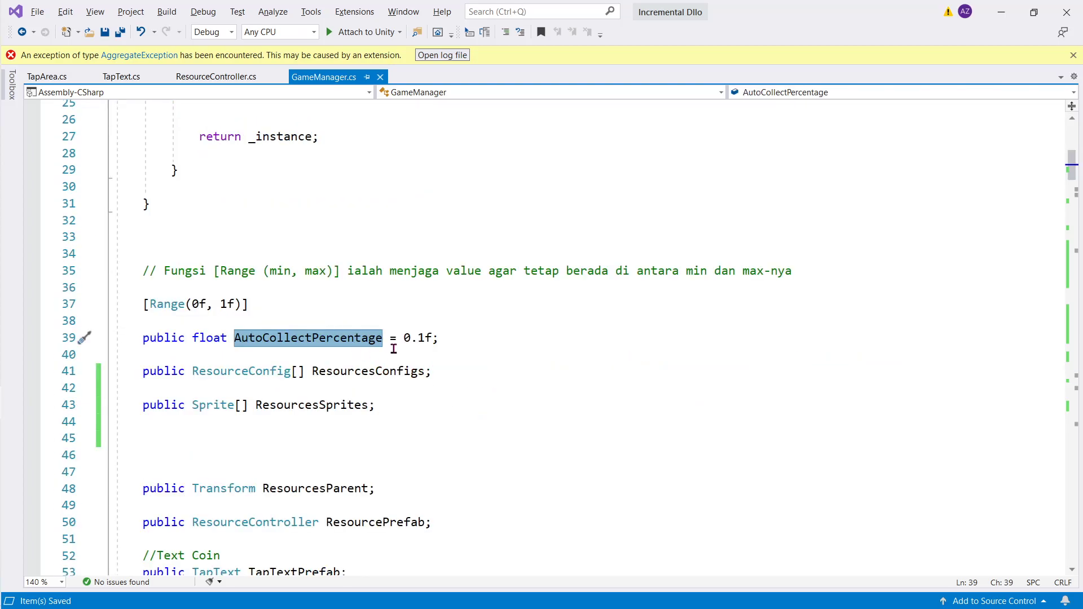
pyautogui.scroll(-19, 424, 337)
pyautogui.scroll(-13, 425, 336)
pyautogui.scroll(-20, 424, 337)
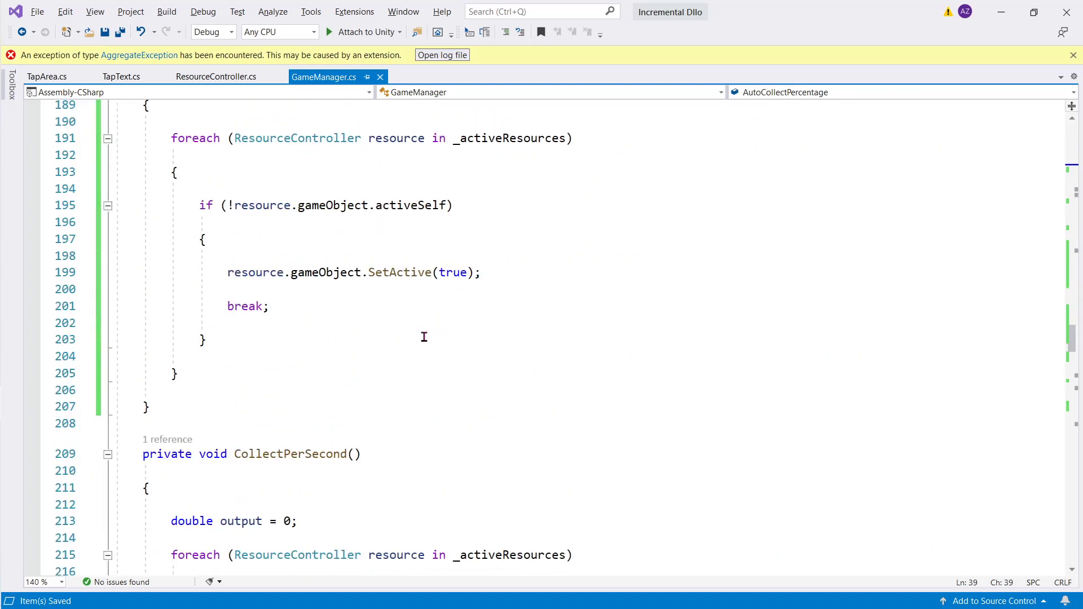
pyautogui.scroll(-4, 424, 337)
pyautogui.scroll(-2, 424, 337)
pyautogui.scroll(-4, 427, 351)
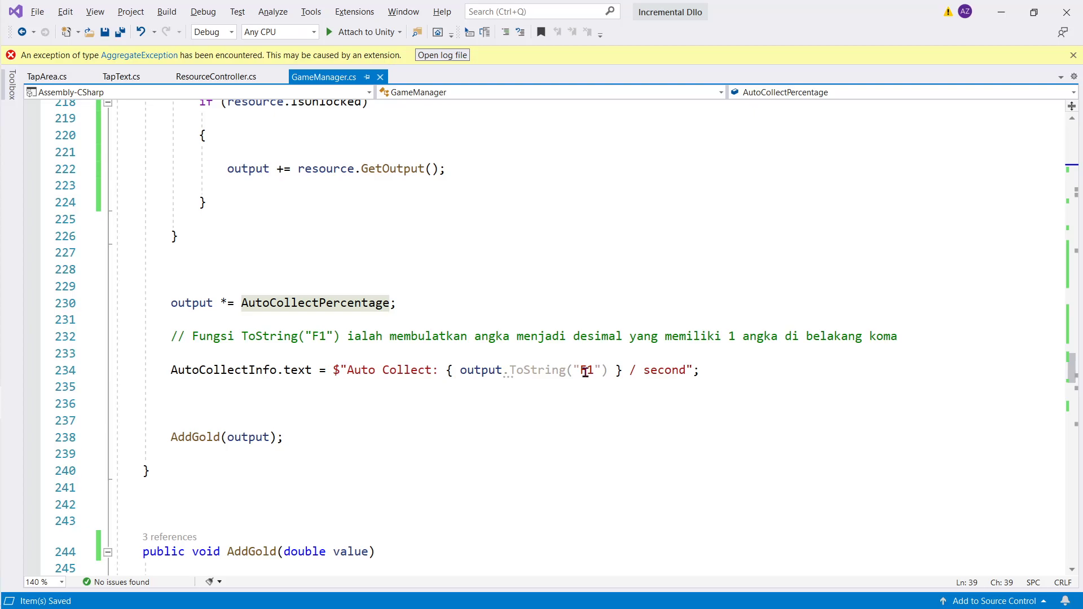
pyautogui.doubleClick(398, 370)
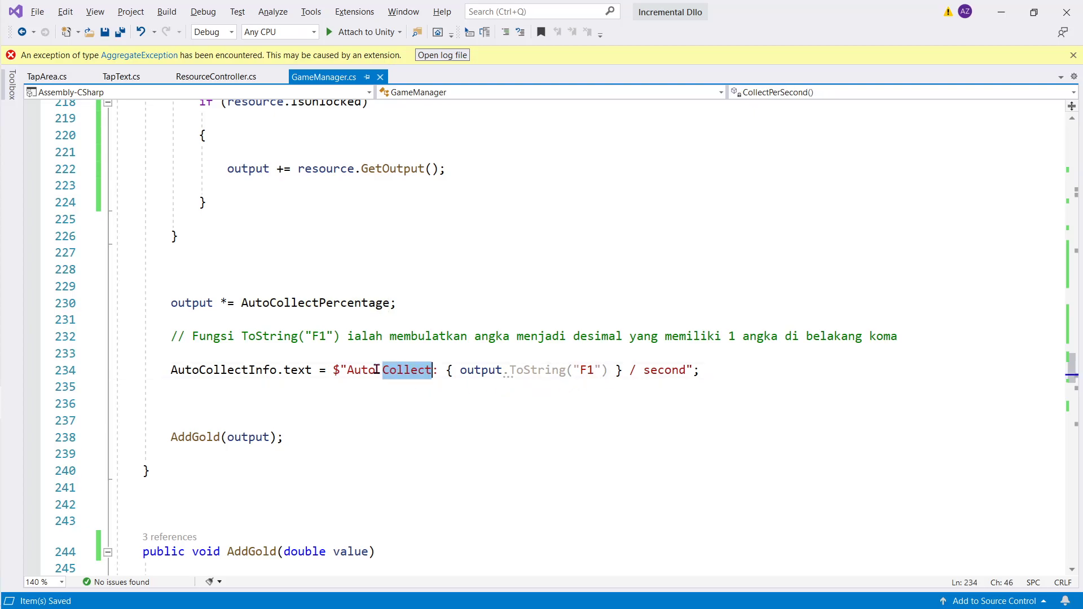
pyautogui.moveTo(358, 372); pyautogui.dragTo(402, 373)
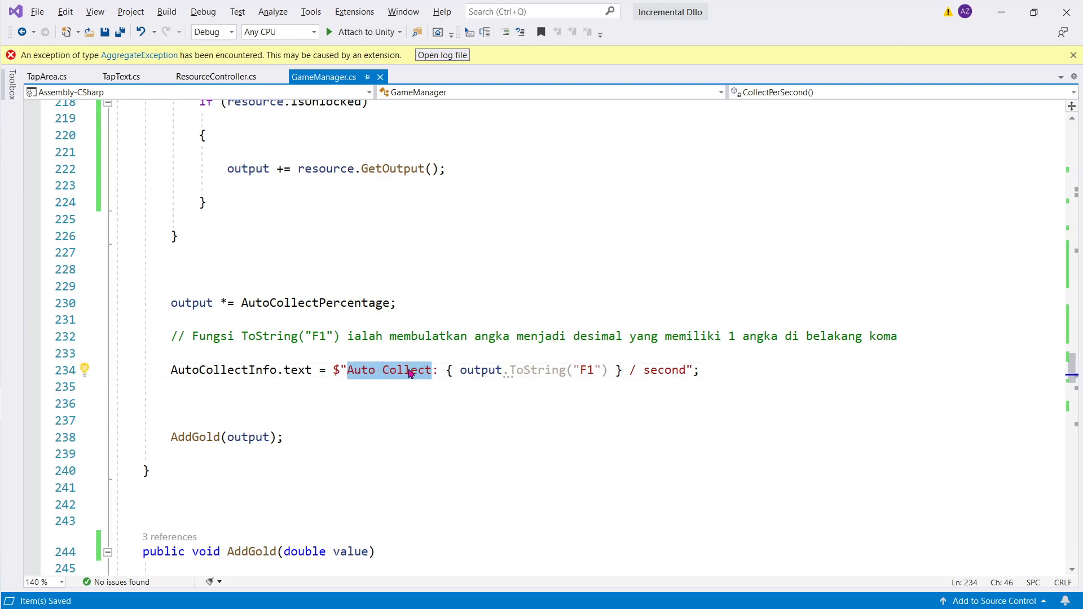
pyautogui.doubleClick(465, 375)
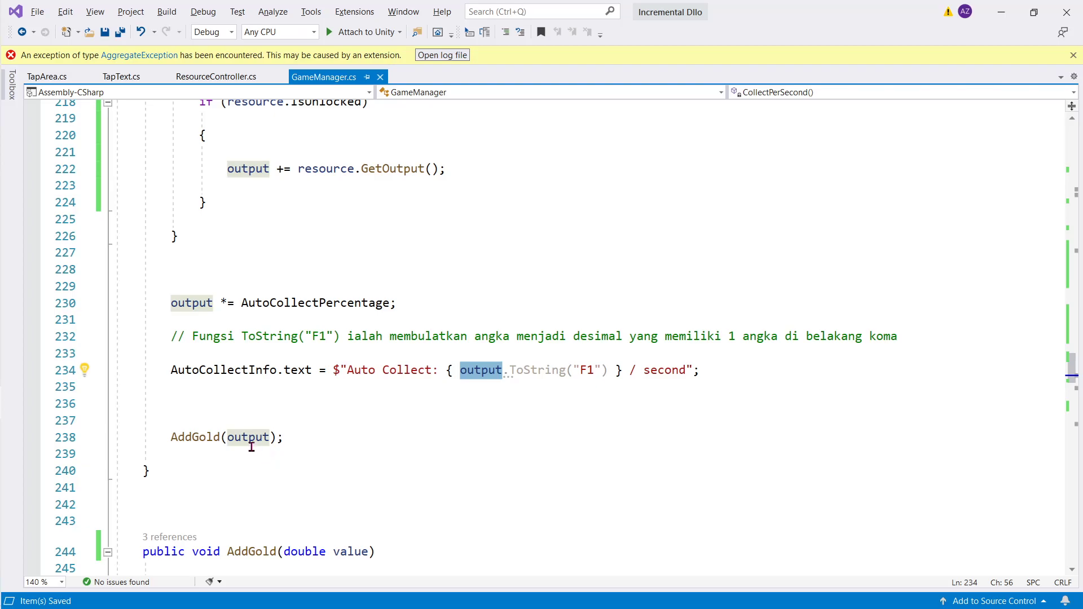
pyautogui.click(196, 436)
pyautogui.scroll(2, 404, 371)
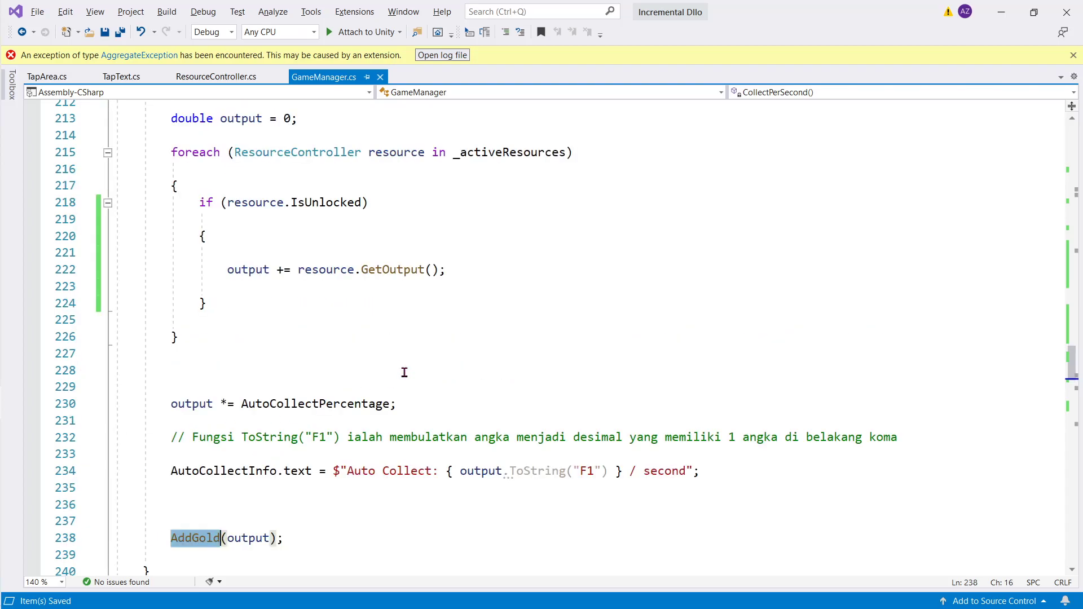
pyautogui.scroll(2, 404, 226)
# In Update(), insert a new line after _collectSecond += Time.unscaledDeltaTime on line 96
pyautogui.click(275, 148)
pyautogui.doubleClick(275, 148)
pyautogui.scroll(2, 416, 229)
pyautogui.scroll(8, 423, 242)
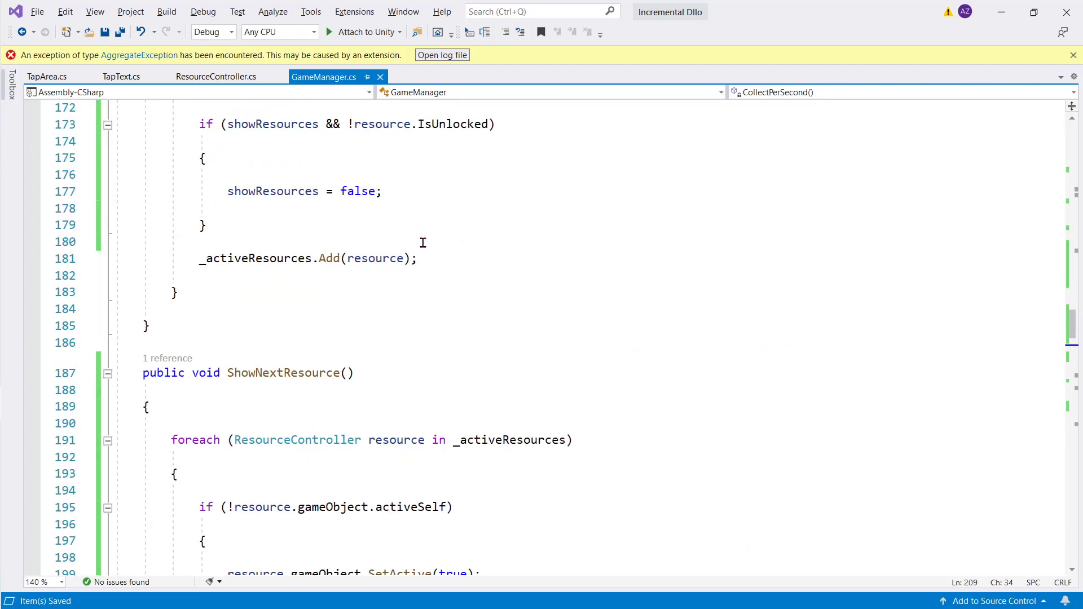
pyautogui.scroll(11, 423, 252)
pyautogui.scroll(8, 425, 251)
pyautogui.scroll(8, 426, 253)
pyautogui.scroll(2, 426, 255)
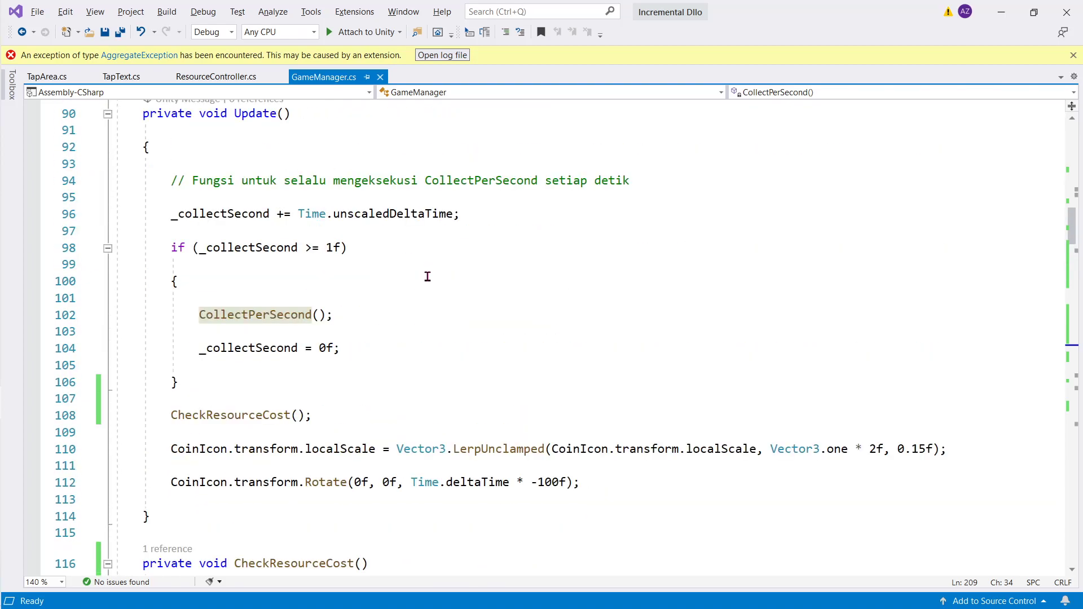
pyautogui.scroll(2, 394, 323)
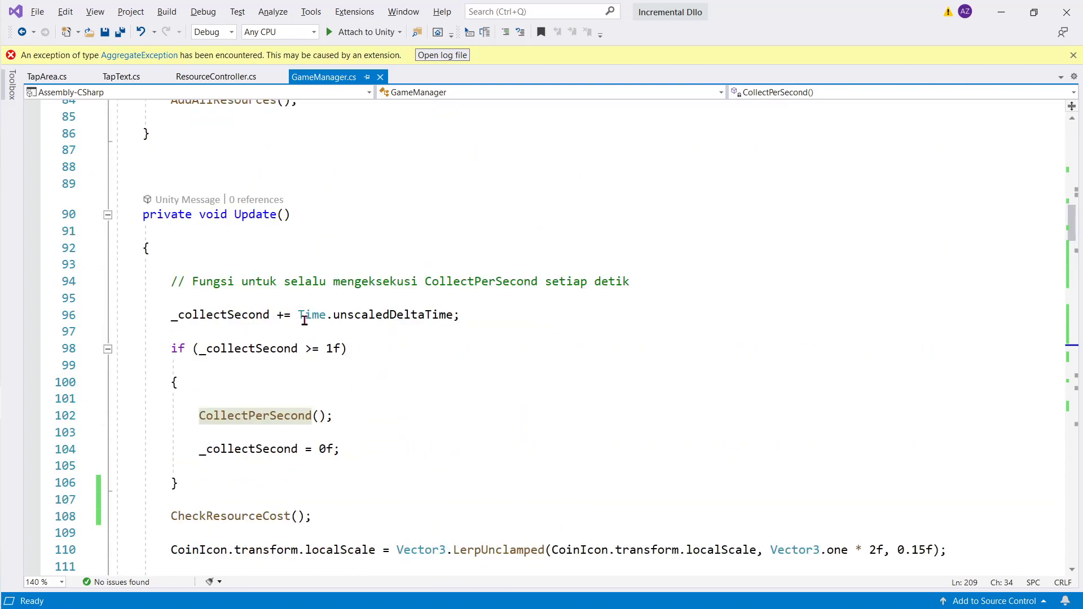
pyautogui.doubleClick(388, 315)
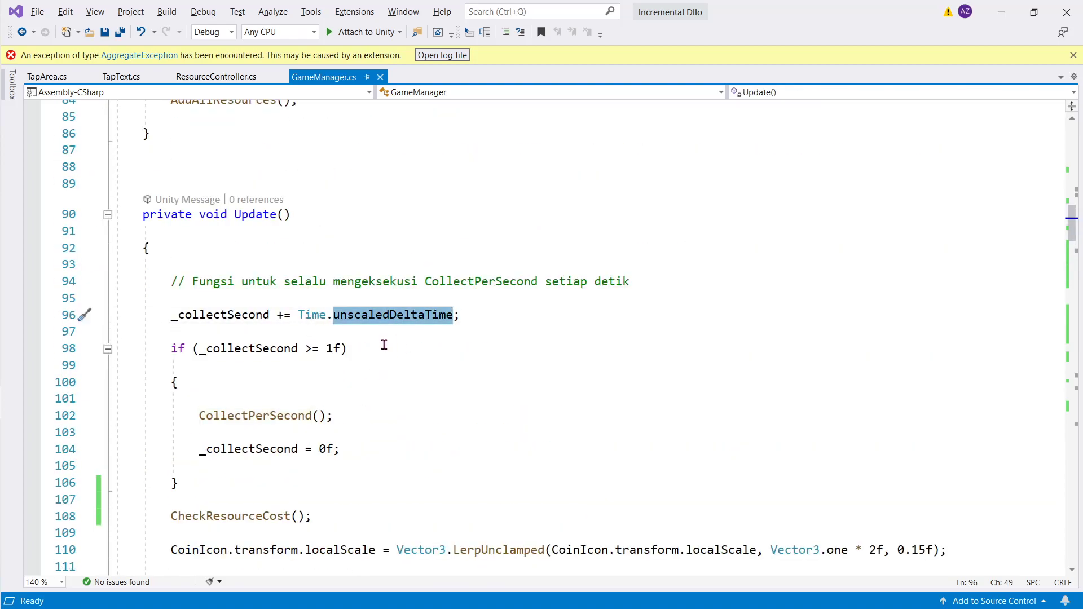
pyautogui.click(477, 319)
pyautogui.doubleClick(415, 320)
pyautogui.click(483, 320)
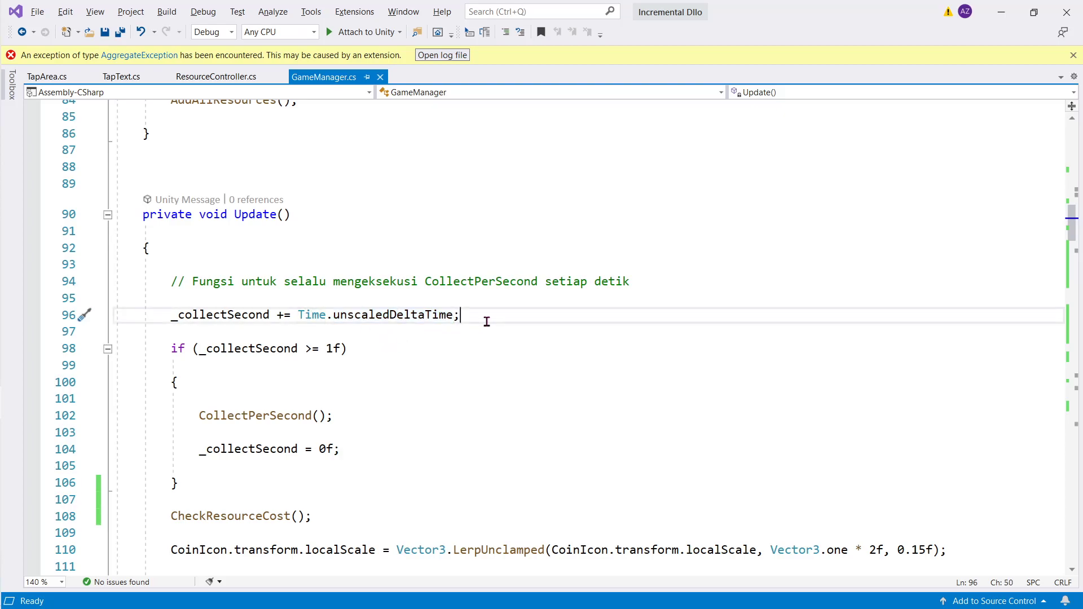
pyautogui.press('Return')
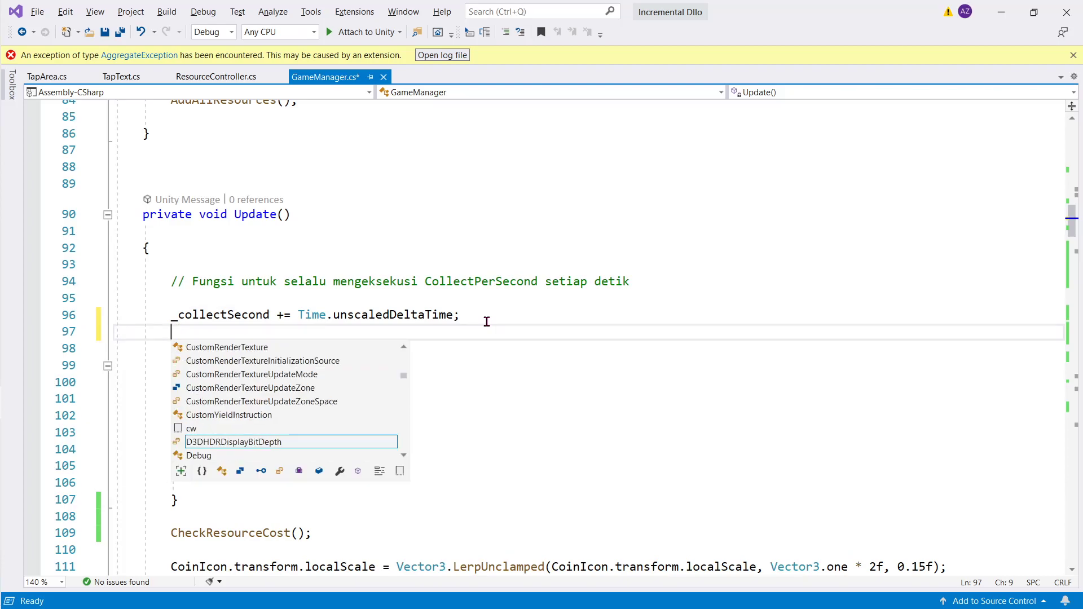
# Add Debug.Log(Time.unscaledDeltaTime); below line 96 and save GameManager.cs
pyautogui.press('Return')
pyautogui.write('Debug')
pyautogui.press('BackSpace')
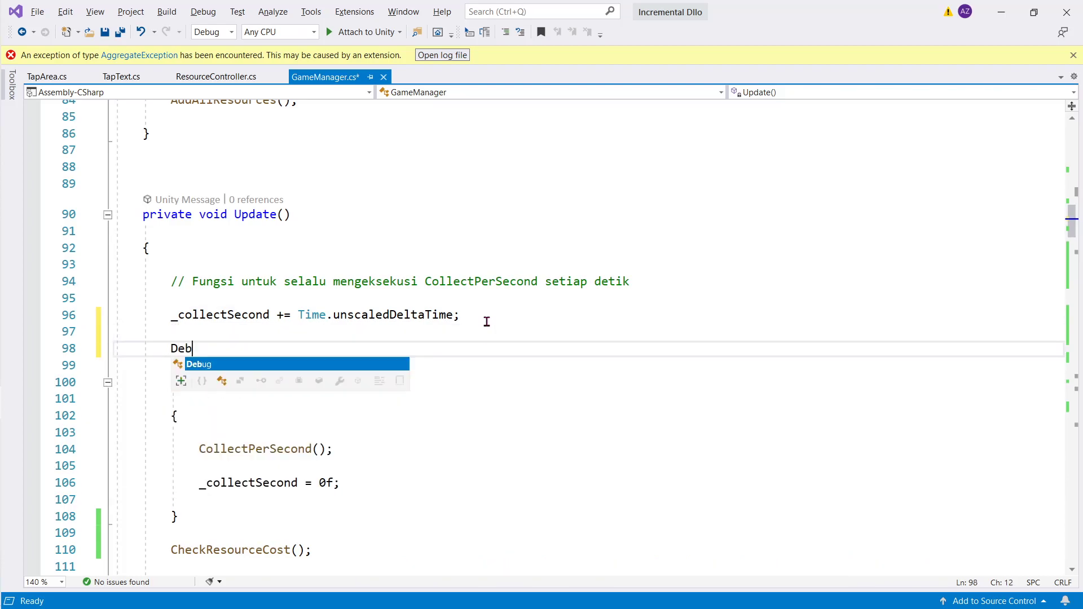
pyautogui.write('ug.Log(')
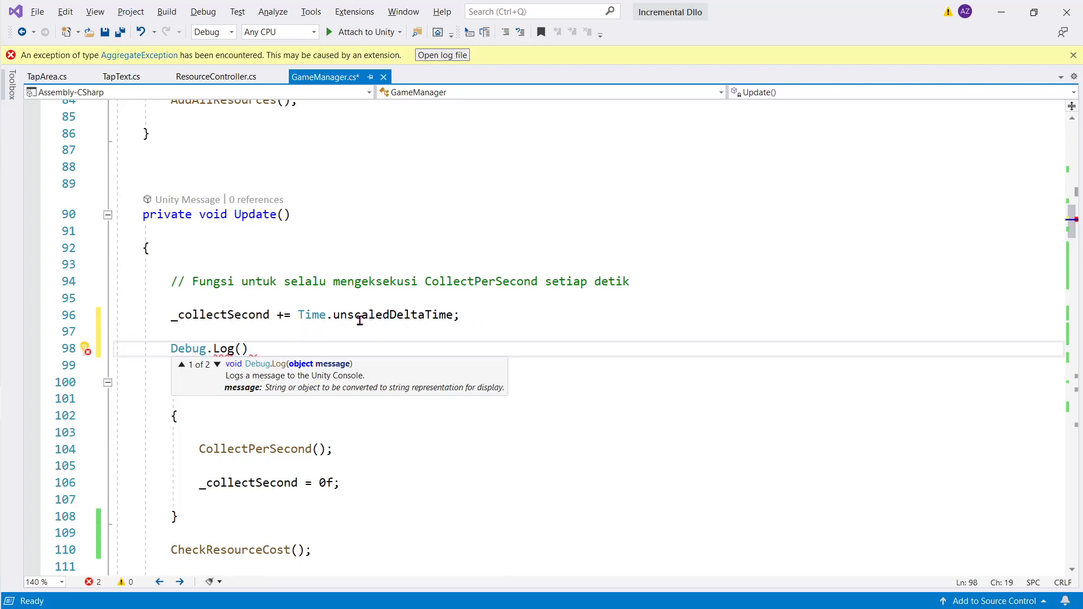
pyautogui.doubleClick(399, 315)
pyautogui.moveTo(399, 314); pyautogui.dragTo(312, 321)
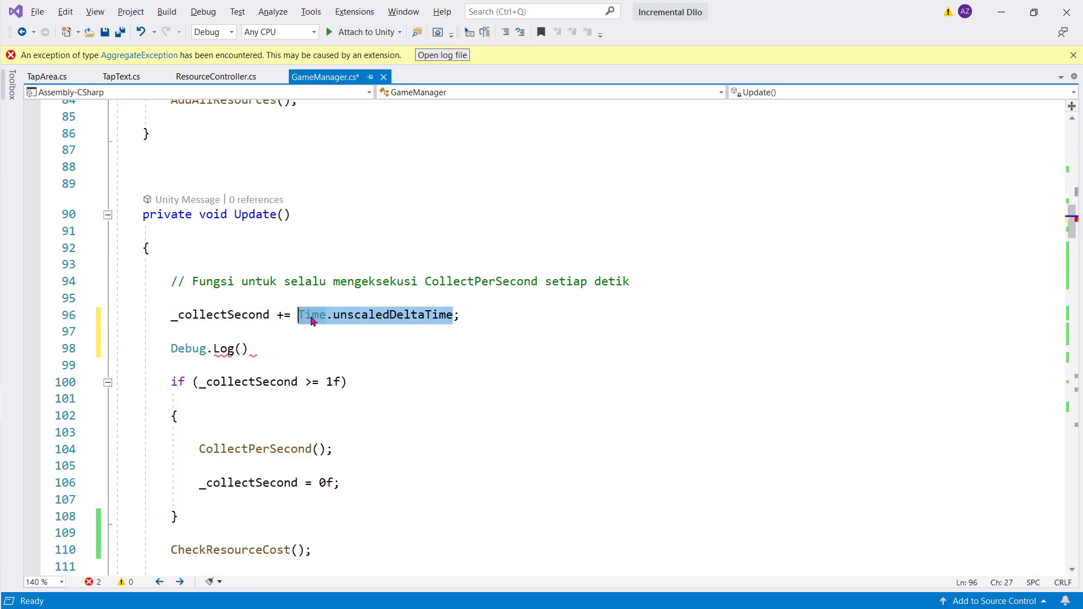
pyautogui.hotkey('ctrl', 'c')
pyautogui.click(244, 350)
pyautogui.hotkey('ctrl', 'v')
pyautogui.press('End')
pyautogui.write(';')
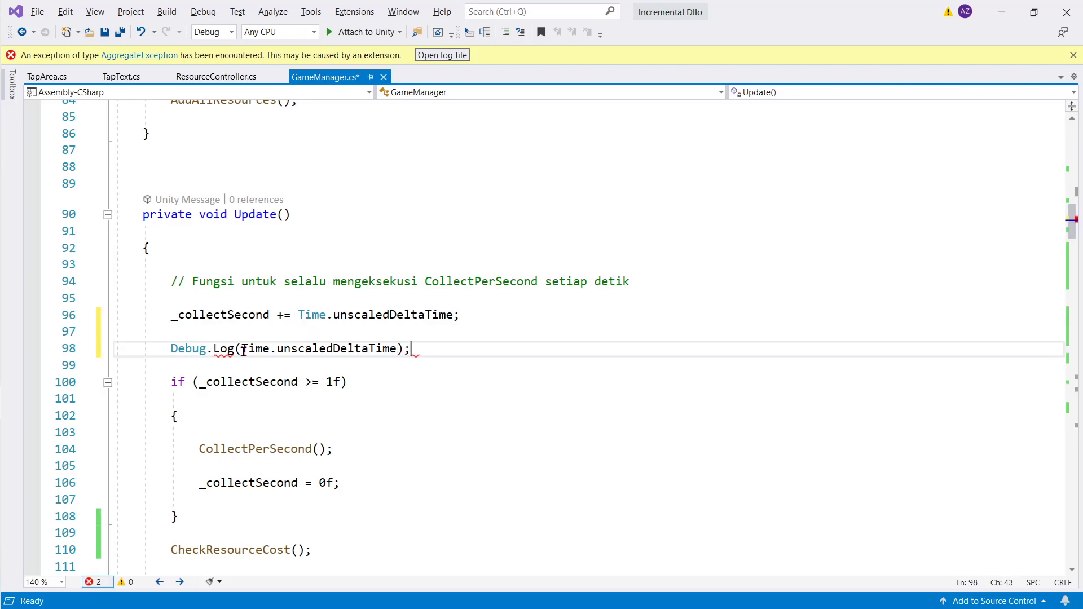
pyautogui.hotkey('ctrl', 's')
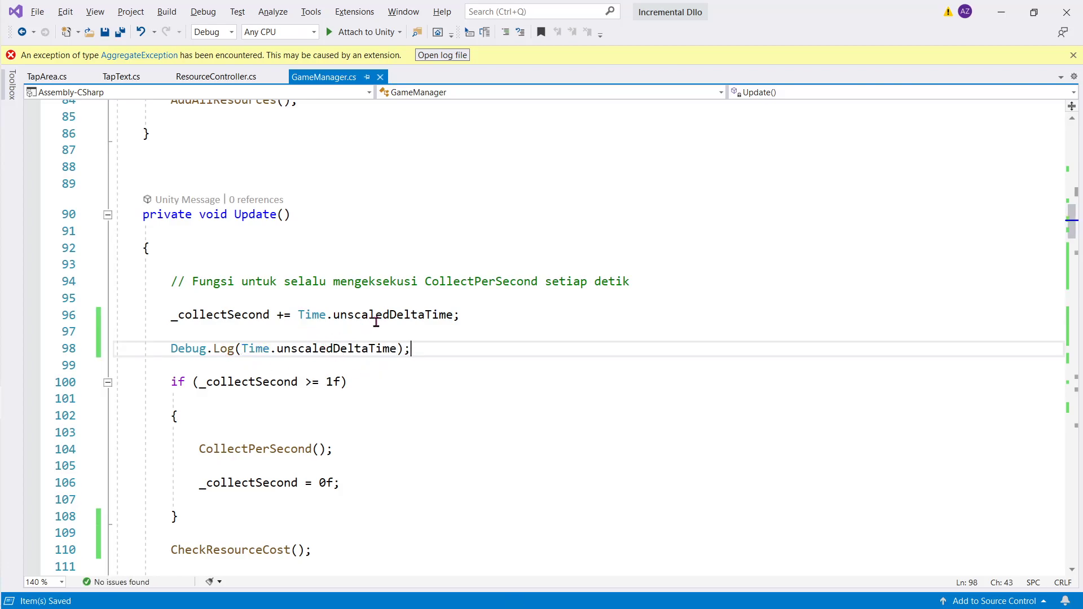
# Reselect Time.unscaledDeltaTime on line 96 of Update
pyautogui.click(380, 316)
pyautogui.click(367, 335)
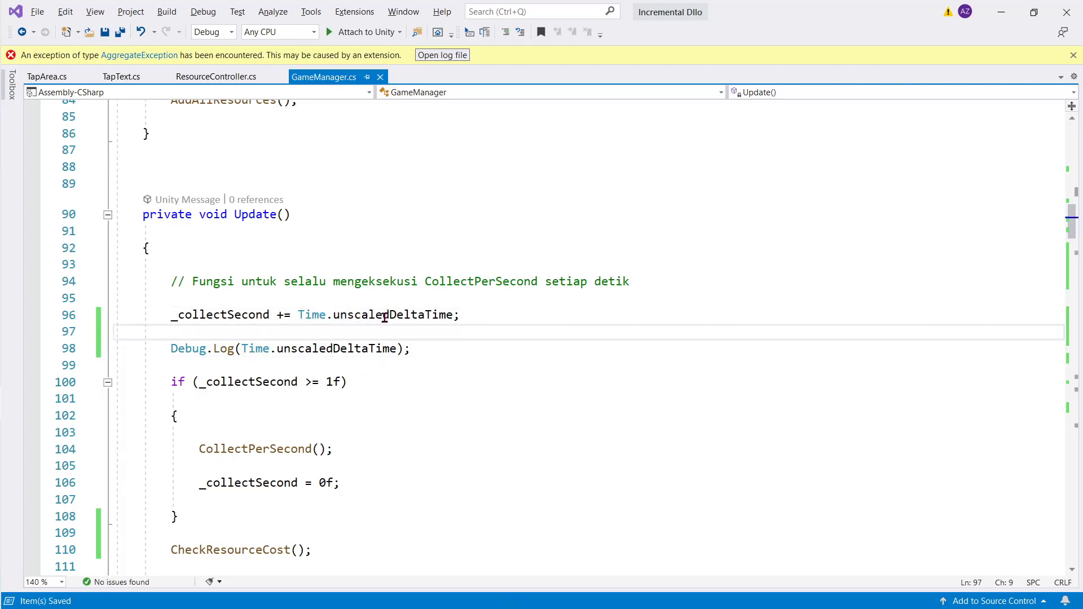
pyautogui.doubleClick(384, 315)
pyautogui.moveTo(384, 314); pyautogui.dragTo(323, 320)
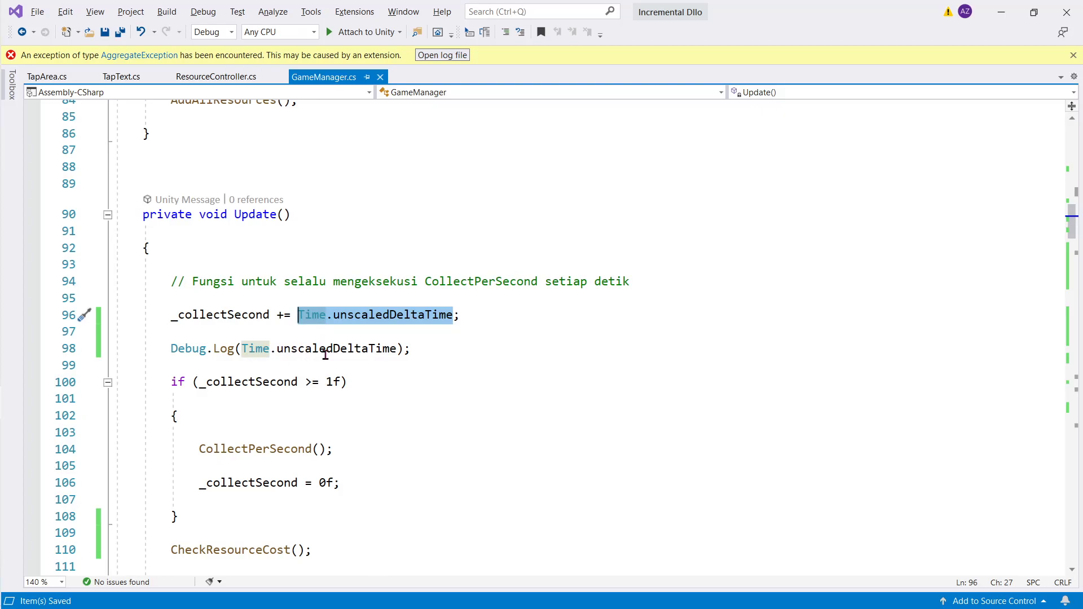
# Enlarge Unity's Console and run the game, logging frame times like 0.0127341, then return to Visual Studio
pyautogui.click(1002, 12)
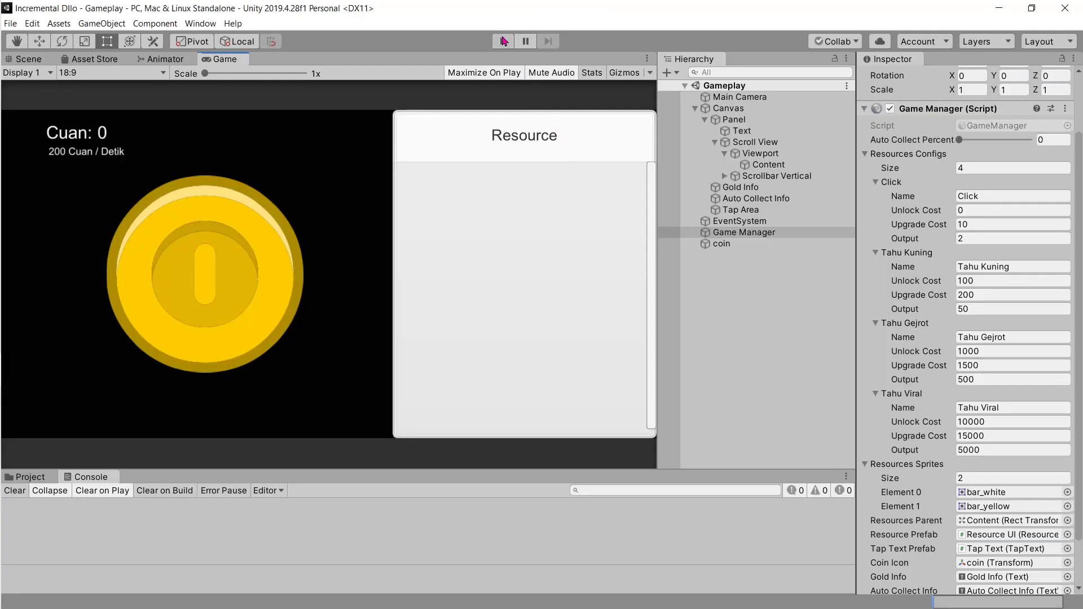
pyautogui.moveTo(485, 472); pyautogui.dragTo(486, 295)
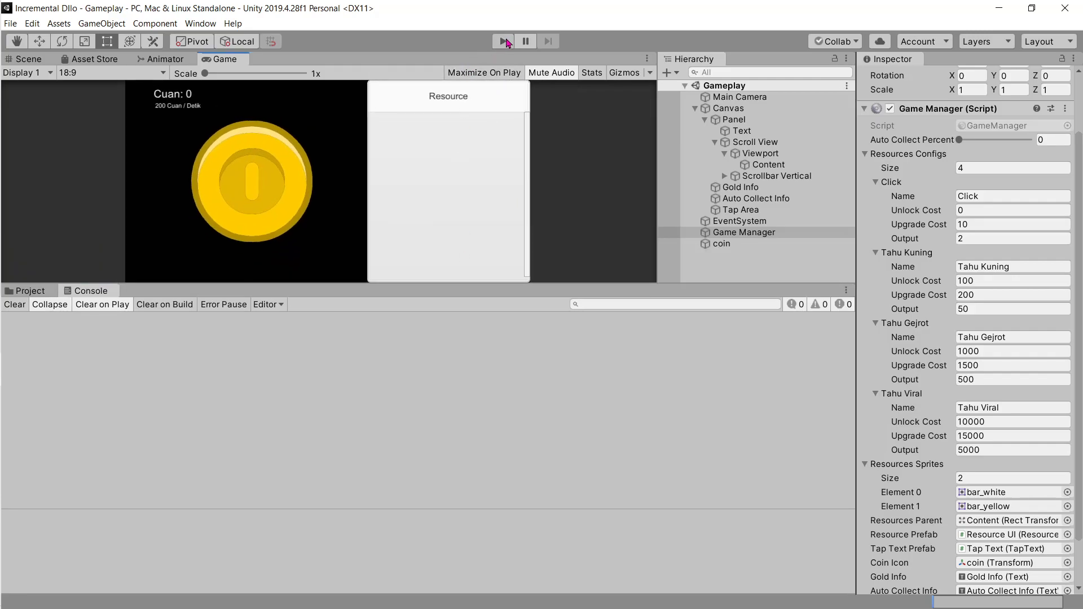
pyautogui.click(503, 42)
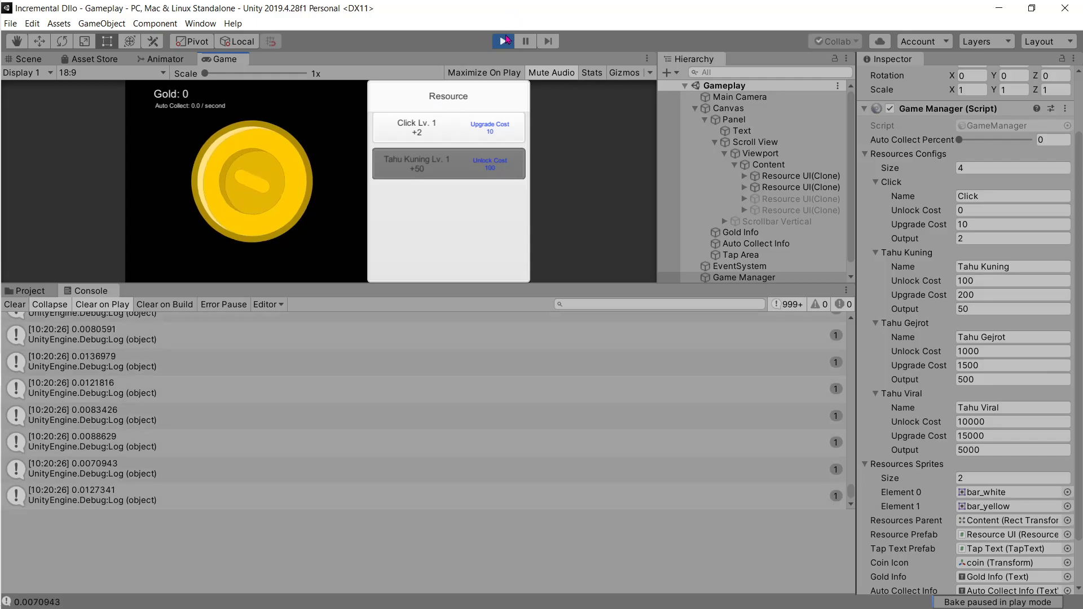
pyautogui.click(504, 41)
pyautogui.hotkey('alt', 'Tab')
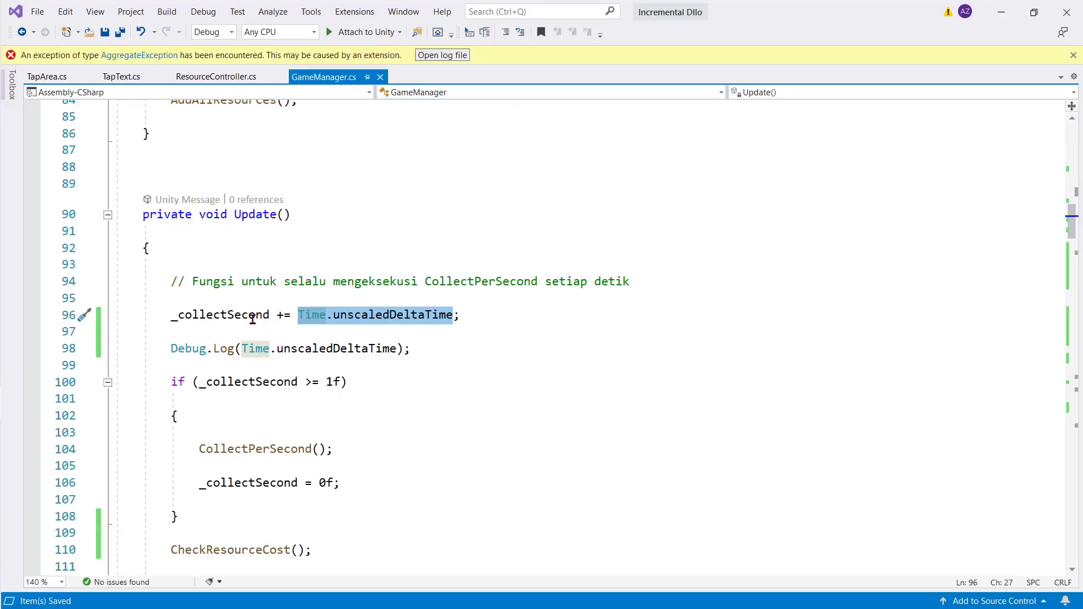
# Change the Update log to Debug.Log(_collectSecond), review the >= 1f check, and return to Unity
pyautogui.click(253, 319)
pyautogui.moveTo(396, 350); pyautogui.dragTo(242, 351)
pyautogui.write('_collectSecond')
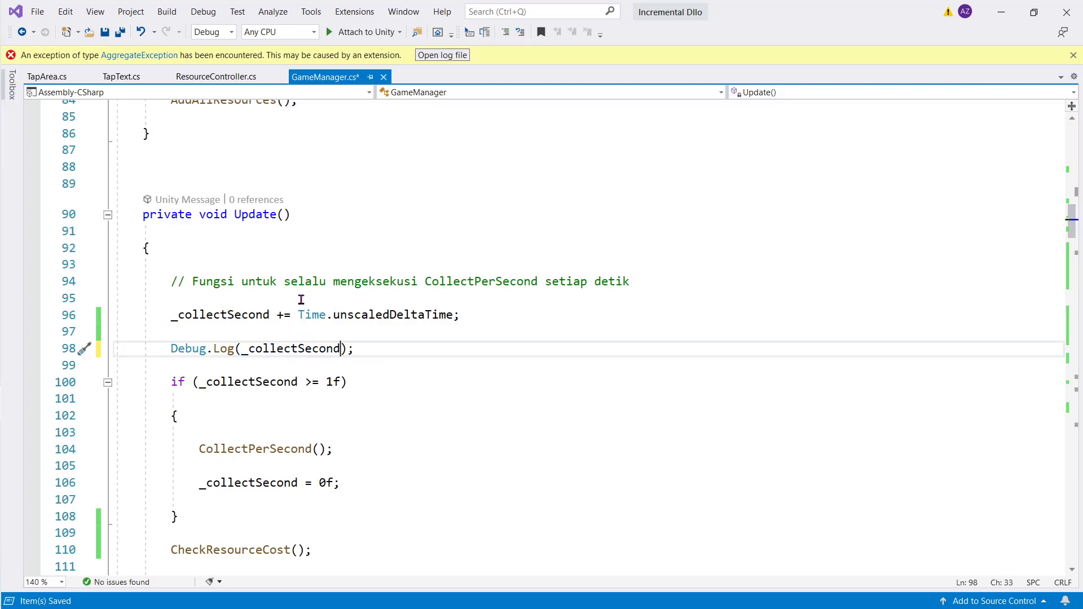
pyautogui.doubleClick(296, 349)
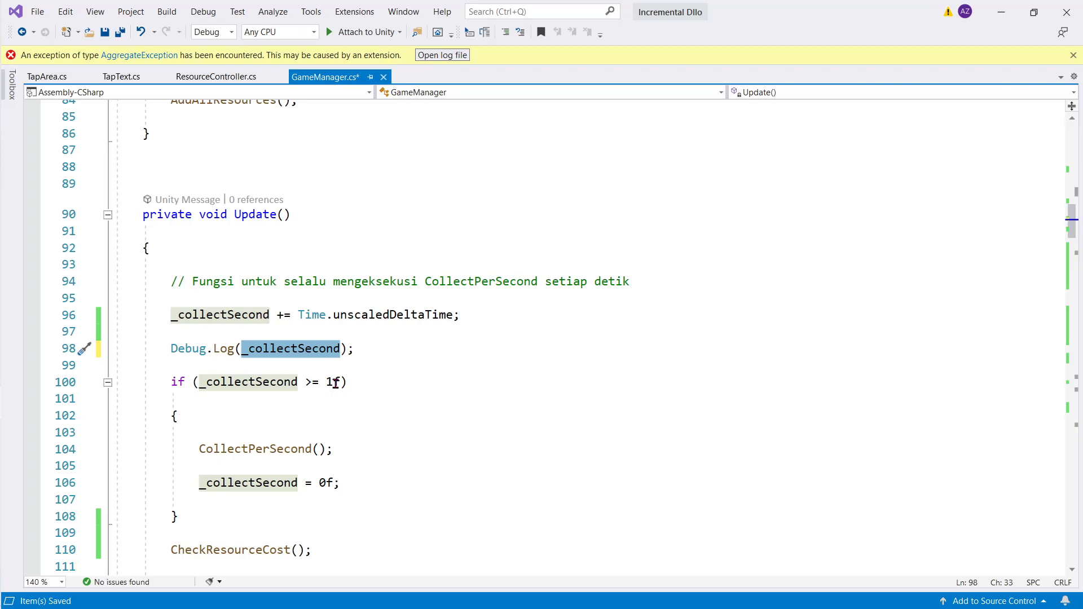
pyautogui.moveTo(341, 383); pyautogui.dragTo(306, 383)
pyautogui.moveTo(192, 452); pyautogui.dragTo(370, 453)
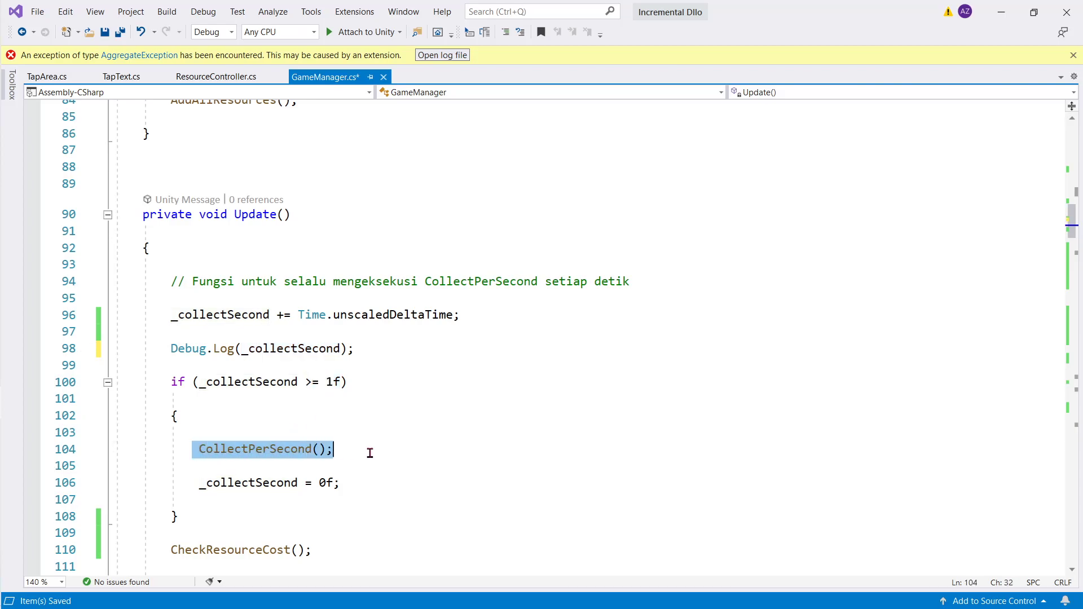
pyautogui.scroll(-2, 374, 420)
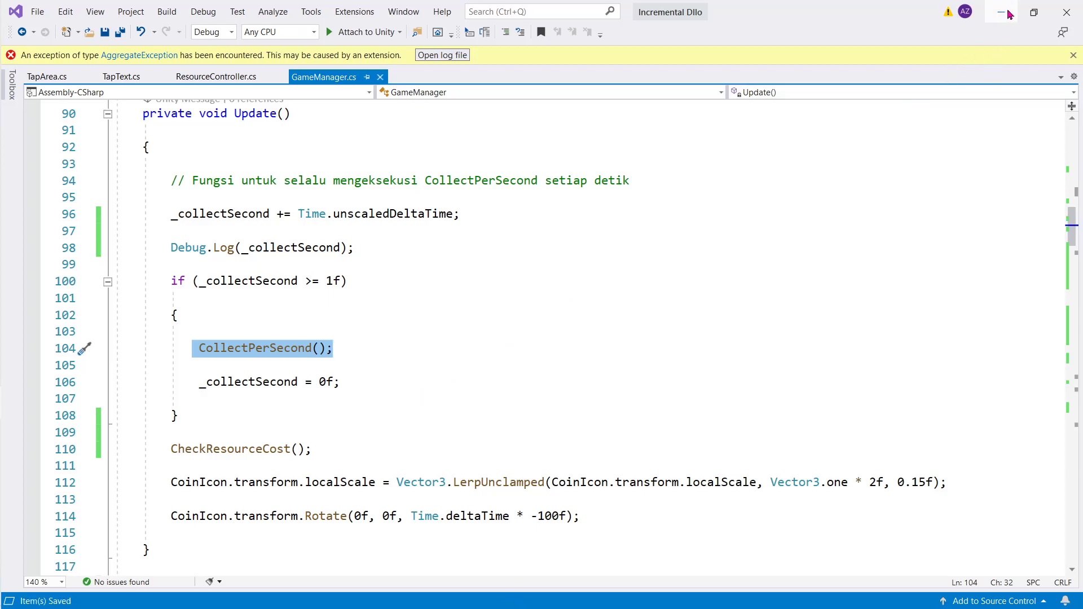
pyautogui.click(1002, 11)
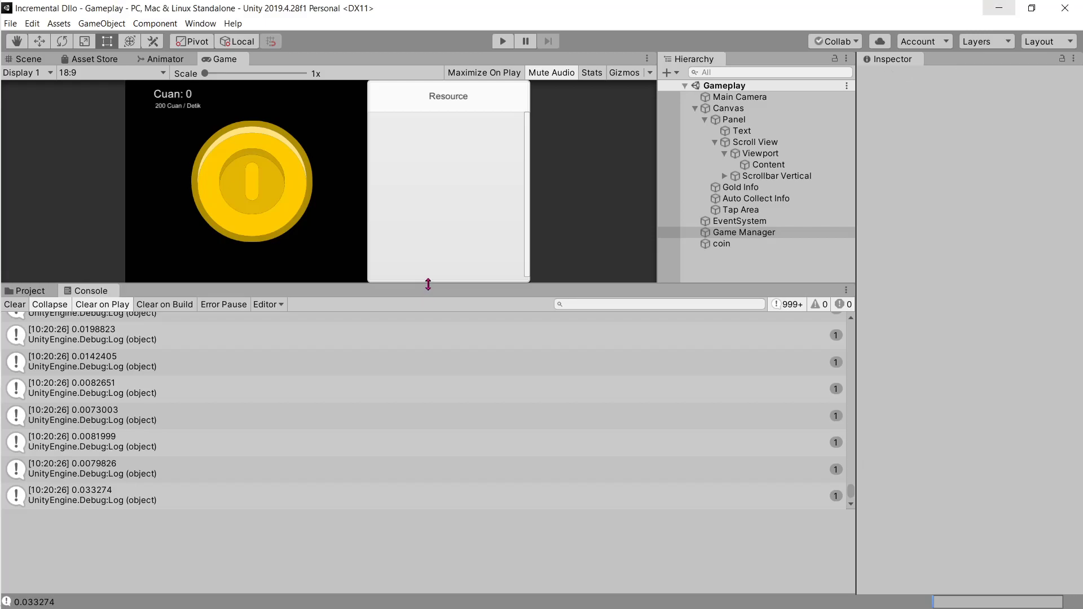
# Shrink the Console and tap the coin, upgrading Click to Lv. 2
pyautogui.moveTo(428, 284); pyautogui.dragTo(428, 386)
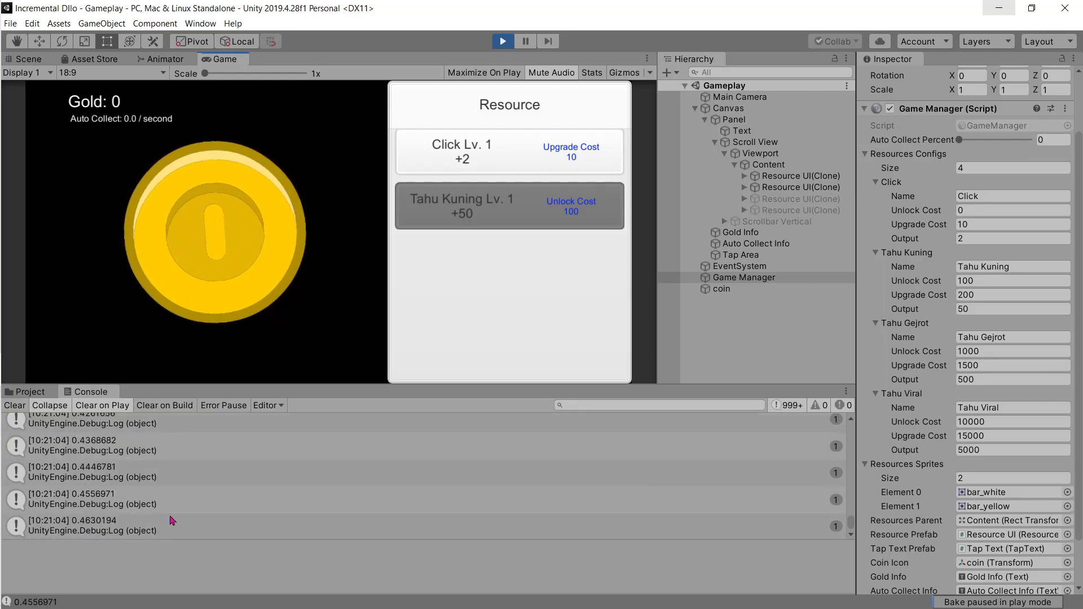
pyautogui.click(214, 175)
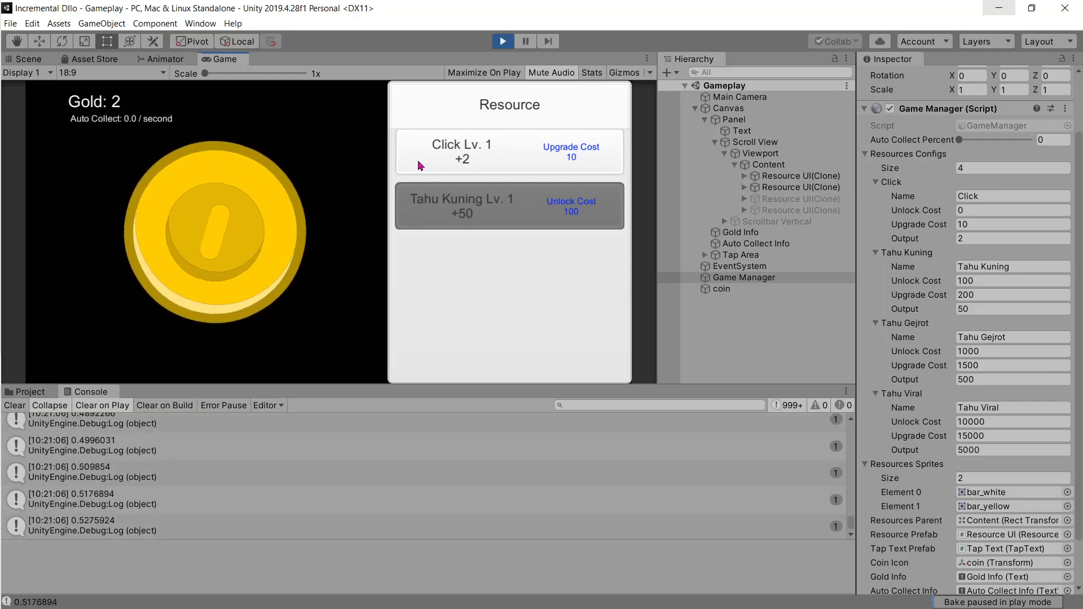
pyautogui.click(307, 226)
pyautogui.doubleClick(308, 226)
pyautogui.doubleClick(308, 226)
pyautogui.click(307, 226)
pyautogui.click(428, 155)
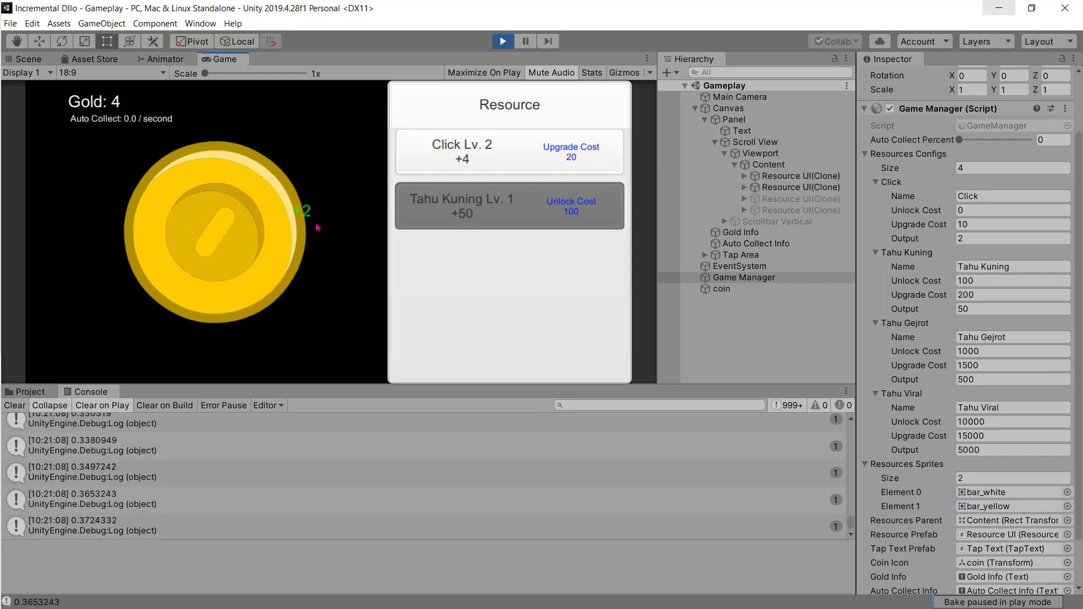
pyautogui.click(316, 228)
pyautogui.doubleClick(270, 228)
pyautogui.doubleClick(270, 229)
pyautogui.doubleClick(272, 230)
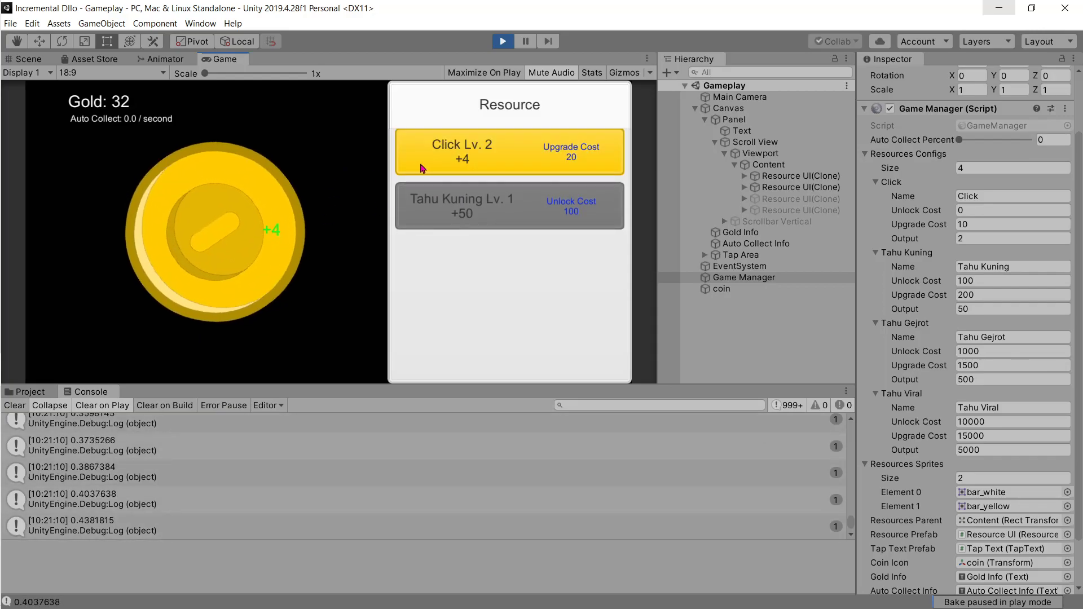
# Keep tapping to upgrade Click to Lv. 3 and Lv. 4, then stop the game
pyautogui.click(422, 168)
pyautogui.click(272, 226)
pyautogui.doubleClick(272, 225)
pyautogui.doubleClick(272, 226)
pyautogui.click(272, 226)
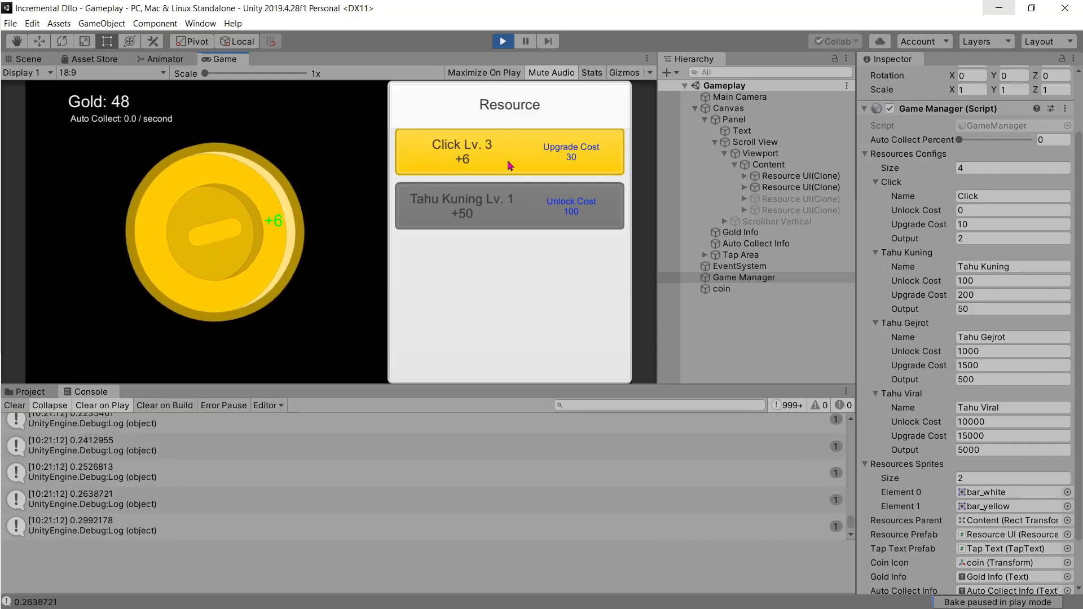
pyautogui.click(510, 165)
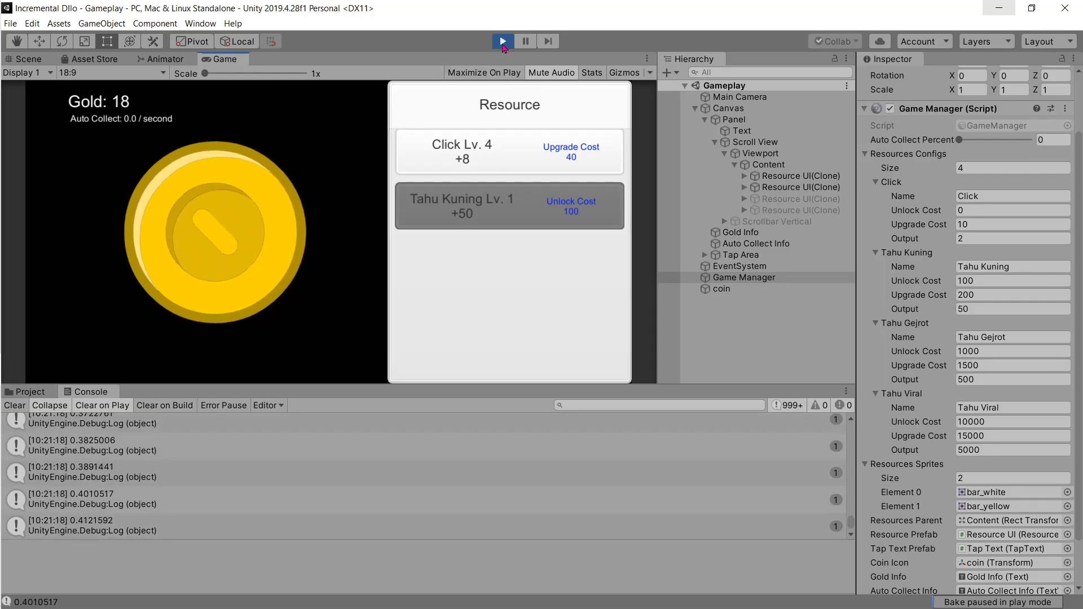
pyautogui.click(503, 41)
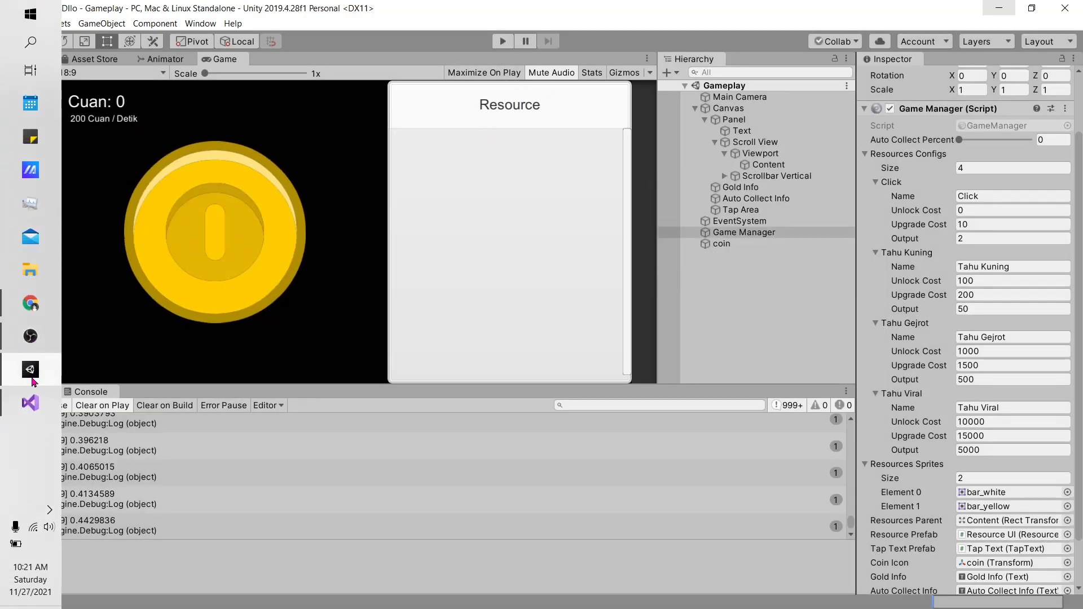
# Delete the _collectSecond Debug.Log line from Update
pyautogui.click(19, 346)
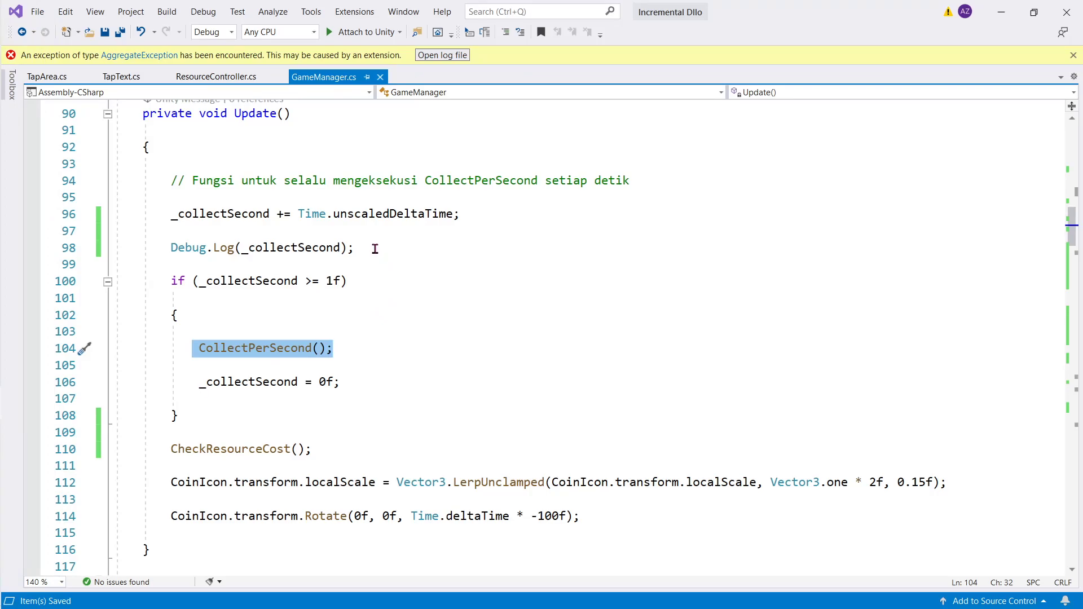
pyautogui.moveTo(359, 251); pyautogui.dragTo(367, 235)
pyautogui.hotkey('ctrl', 'c')
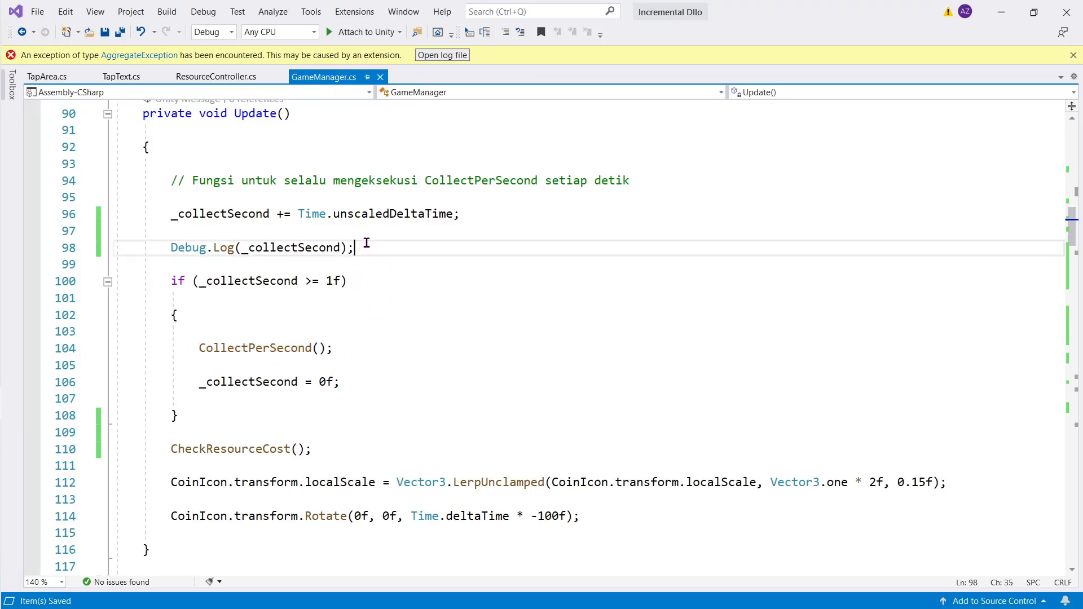
pyautogui.press('Delete')
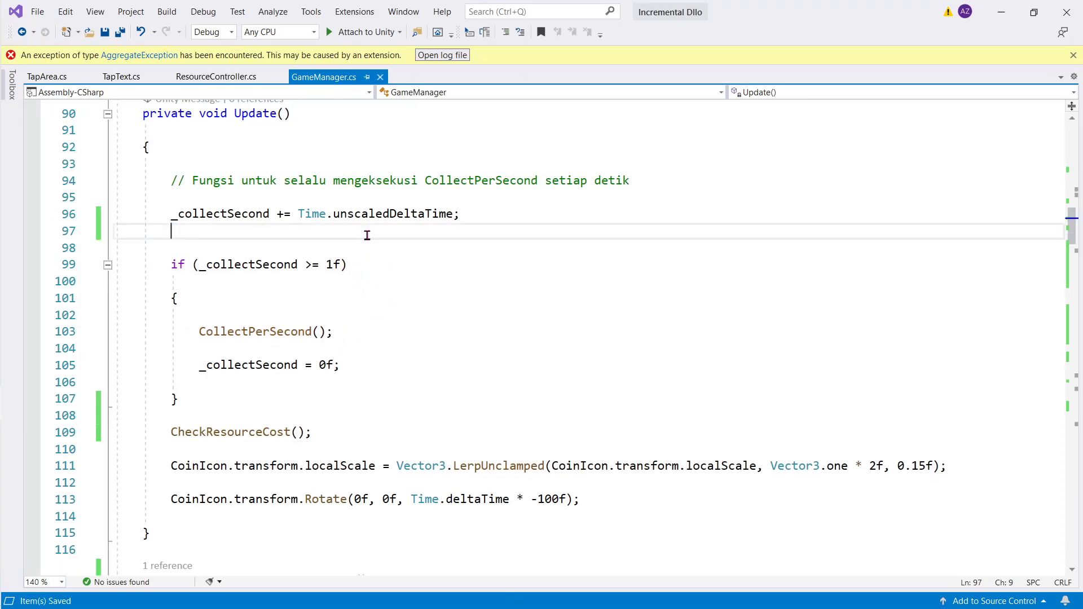
pyautogui.scroll(-2, 368, 236)
pyautogui.scroll(-6, 367, 236)
pyautogui.scroll(6, 368, 230)
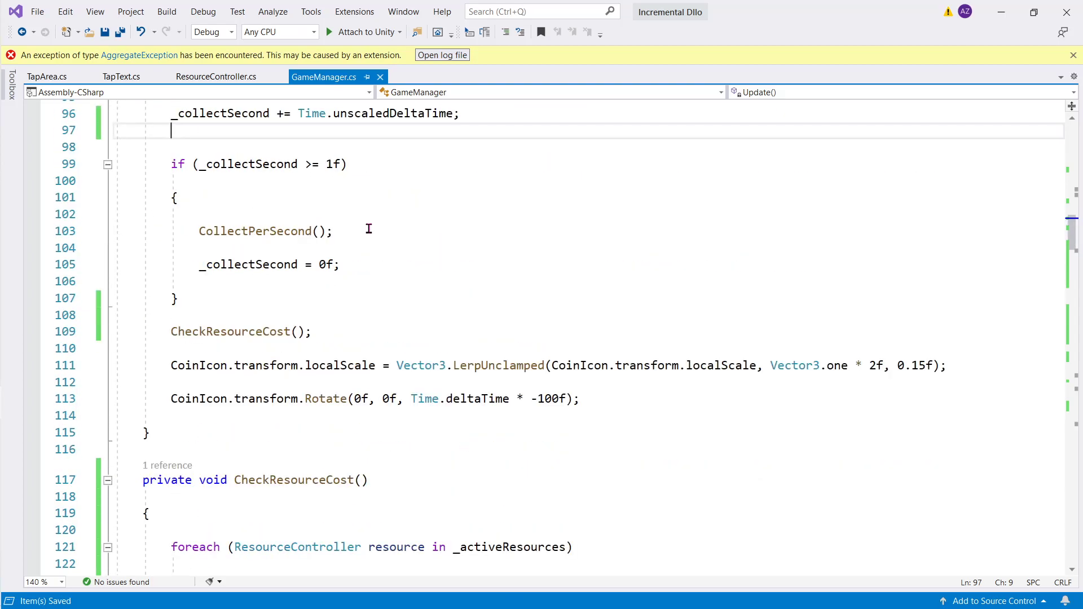
# Paste the log after the foreach loop in CollectPerSecond, logging output instead, save, and switch to Unity
pyautogui.keyDown('ctrl'); pyautogui.click(284, 232); pyautogui.keyUp('ctrl')
pyautogui.scroll(-4, 299, 366)
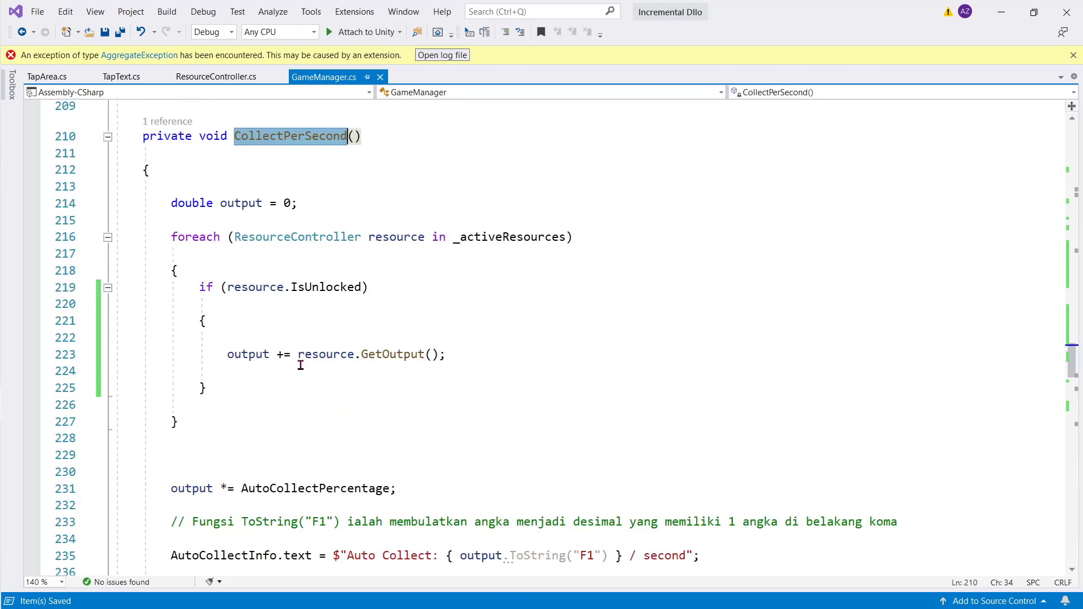
pyautogui.click(261, 435)
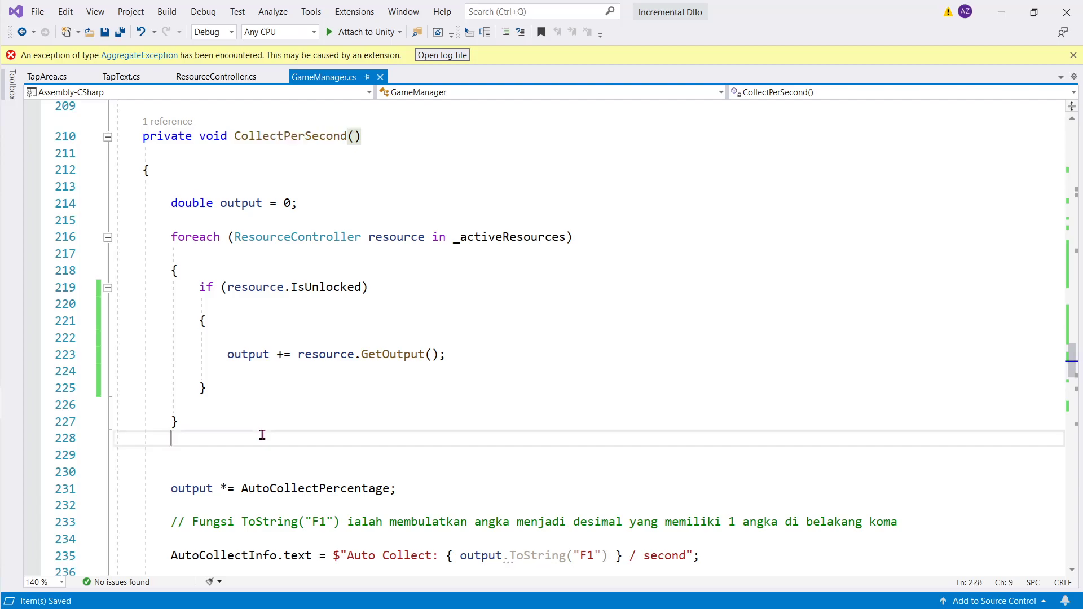
pyautogui.press('Return')
pyautogui.hotkey('ctrl', 'v')
pyautogui.doubleClick(241, 205)
pyautogui.hotkey('ctrl', 'c')
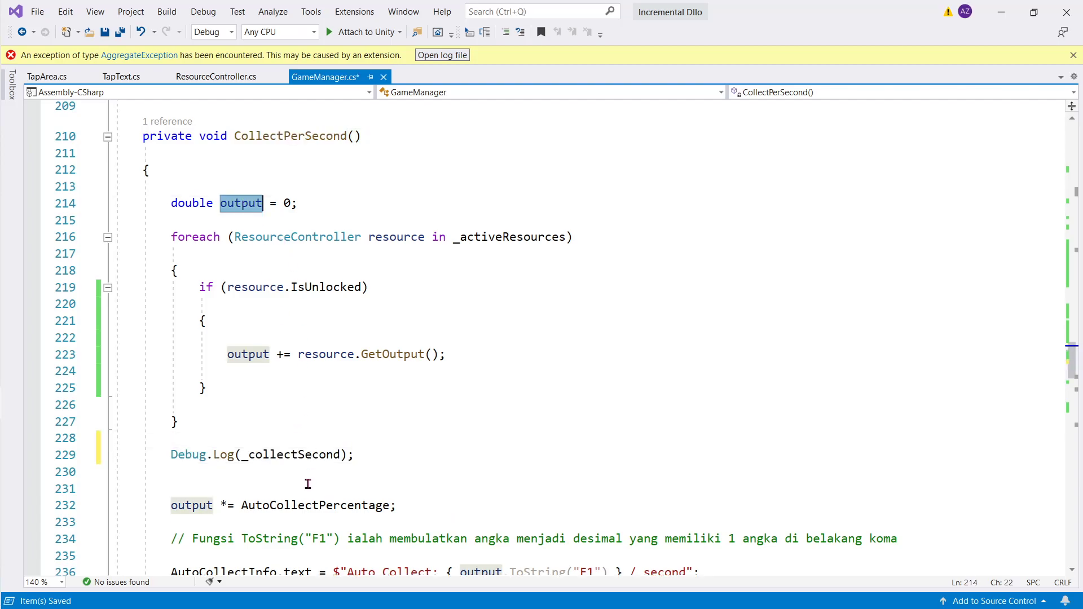
pyautogui.doubleClick(265, 455)
pyautogui.hotkey('ctrl', 'v')
pyautogui.hotkey('ctrl', 's')
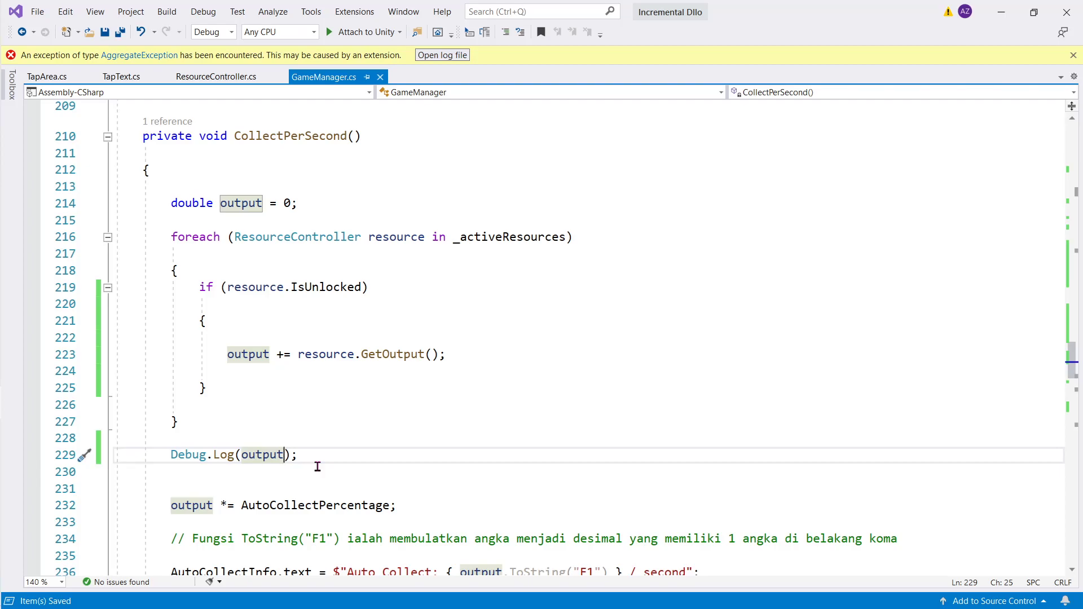
pyautogui.hotkey('alt', 'Tab')
pyautogui.click(503, 41)
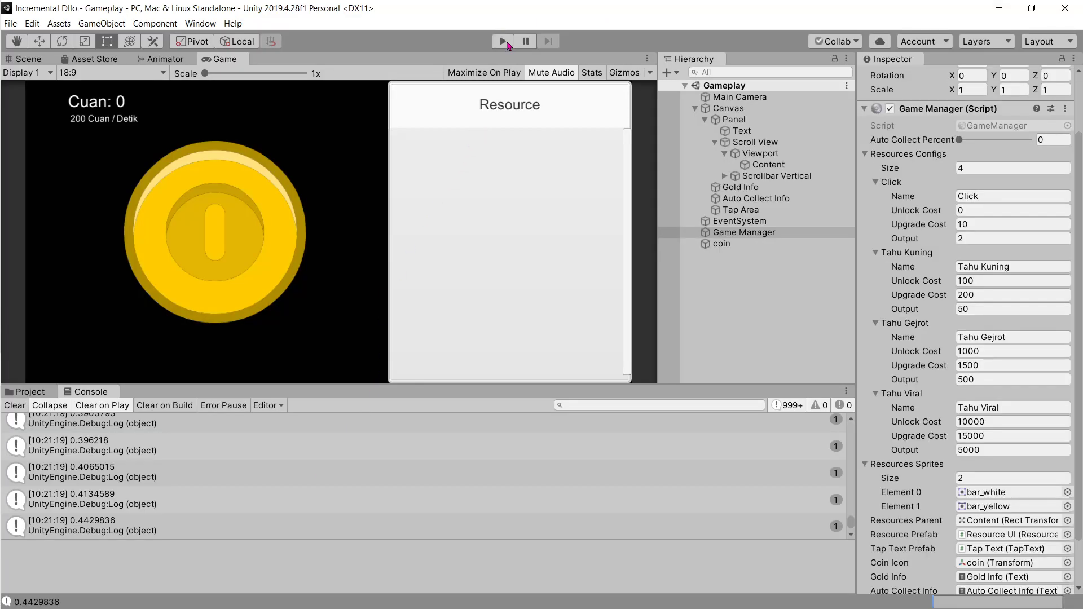
# Play with Collapse turned off, tapping the coin and upgrading Click to Lv. 2
pyautogui.click(504, 42)
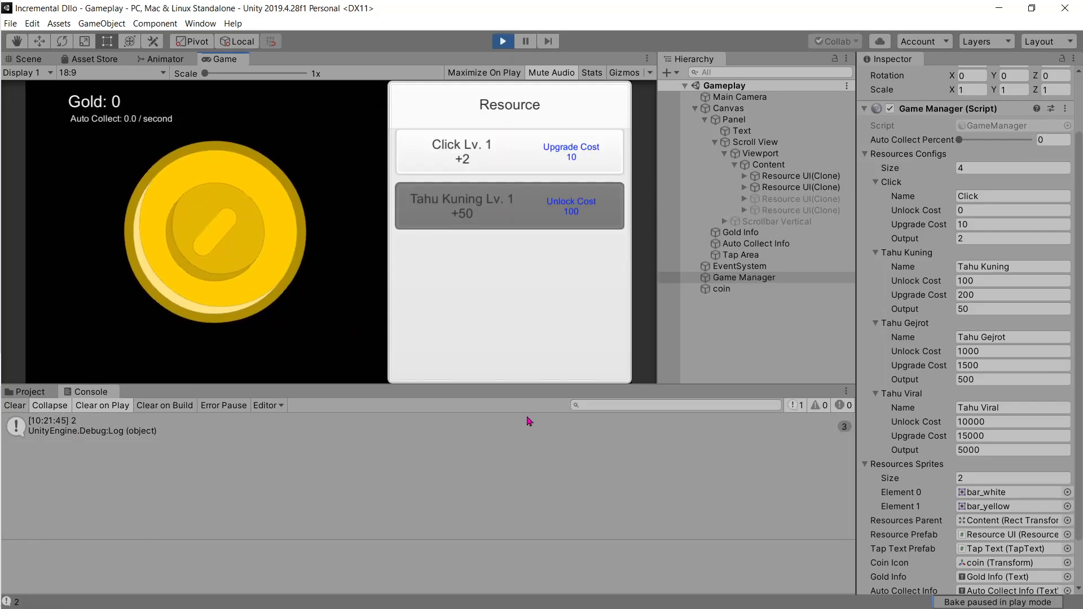
pyautogui.click(48, 405)
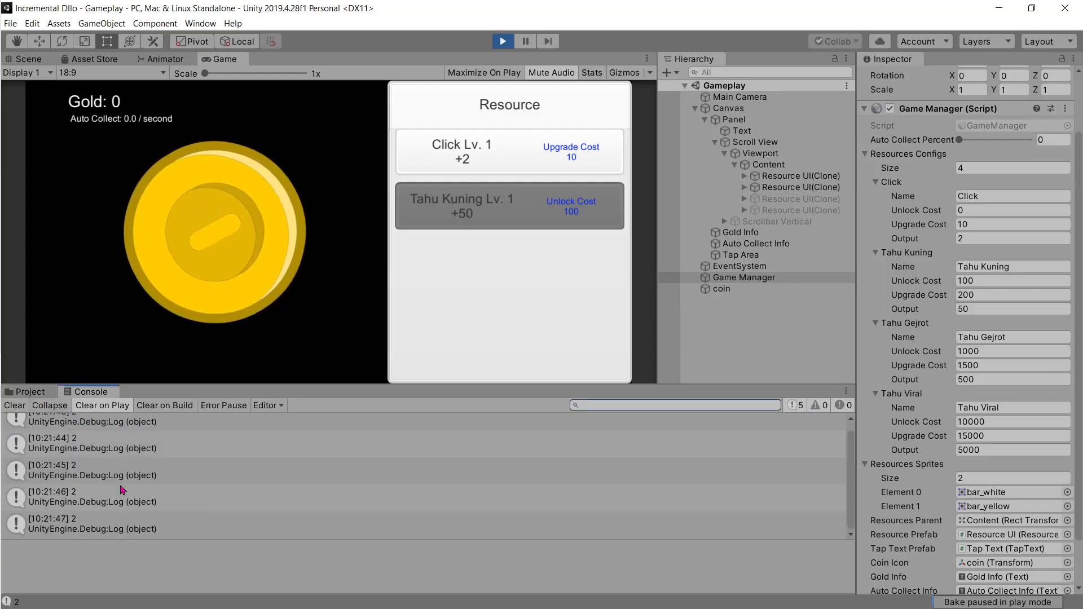
pyautogui.click(304, 271)
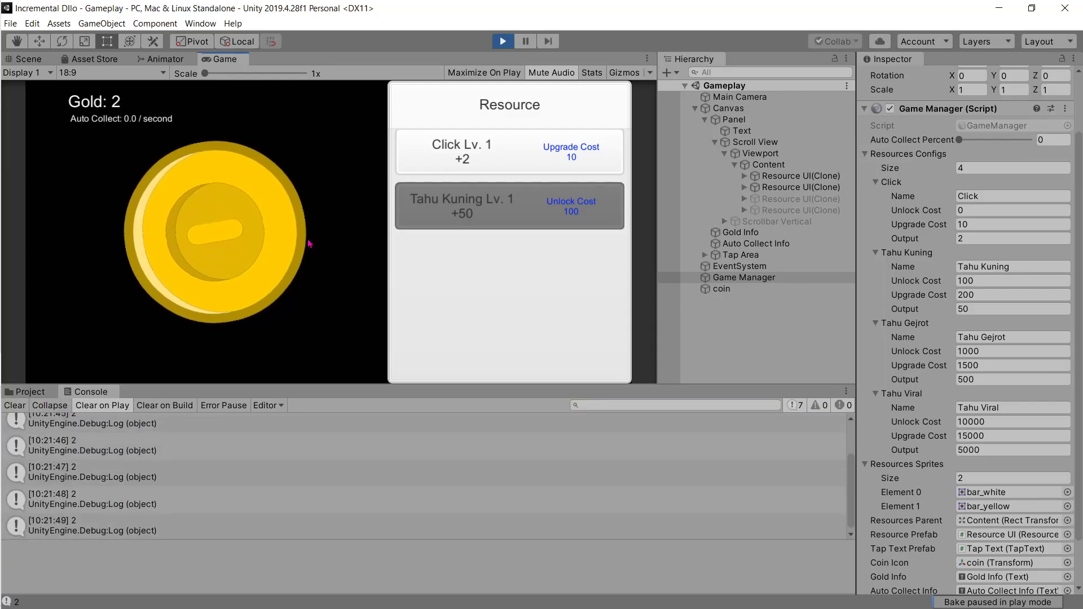
pyautogui.tripleClick(304, 270)
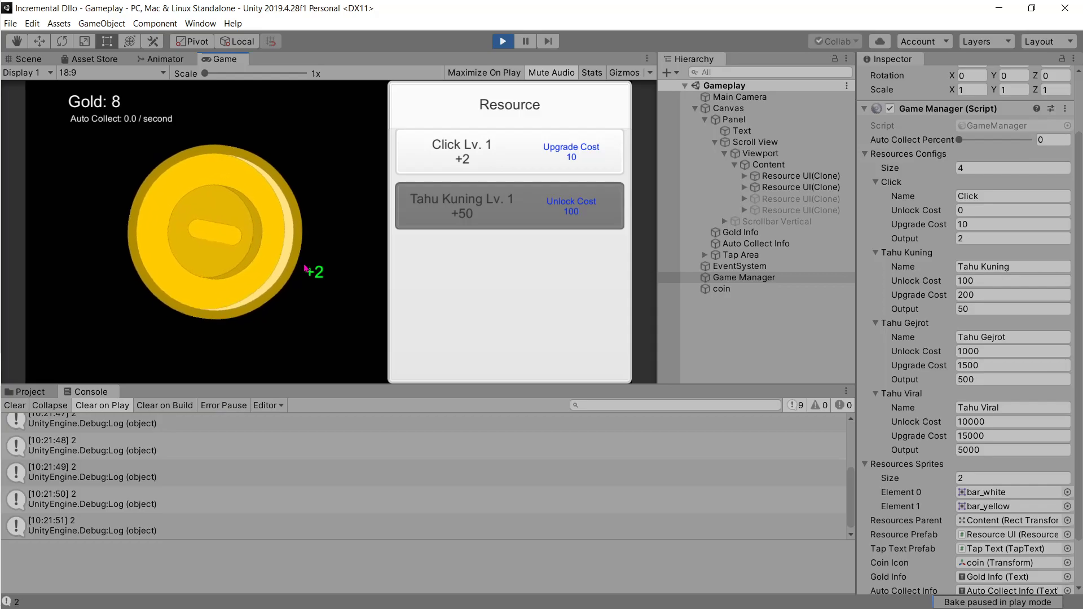
pyautogui.tripleClick(305, 270)
pyautogui.click(471, 164)
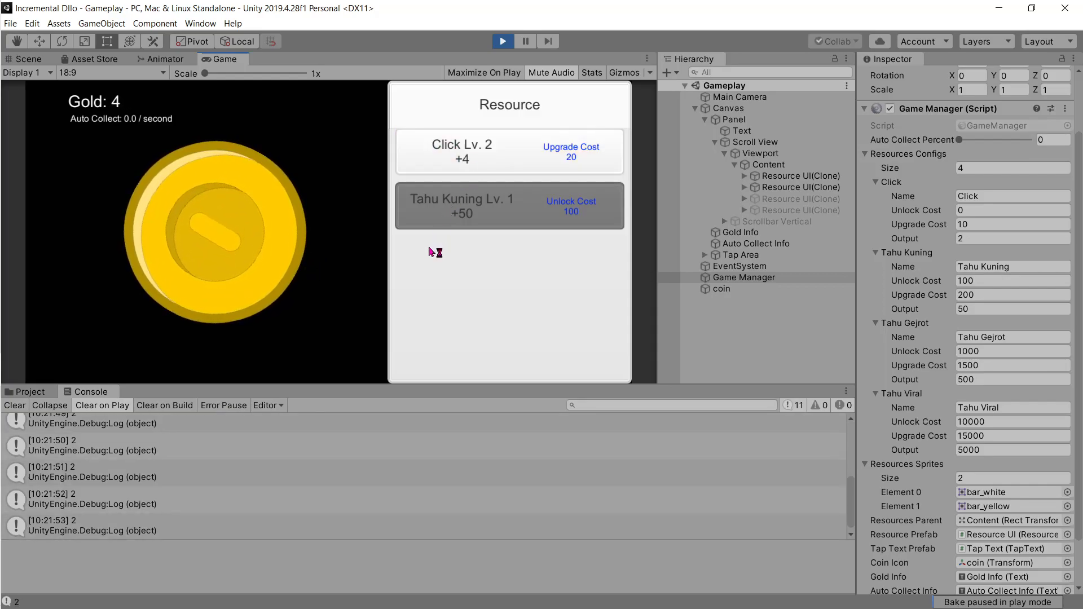
# Inspect a logged output 4 entry, stop the game, and return to CollectPerSecond
pyautogui.click(35, 526)
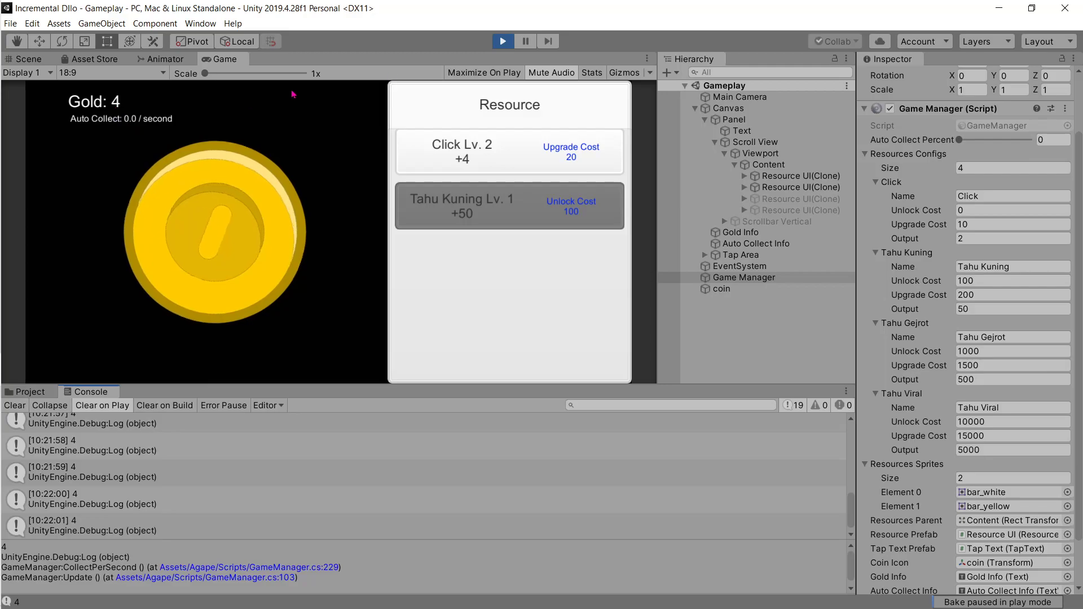
pyautogui.click(502, 42)
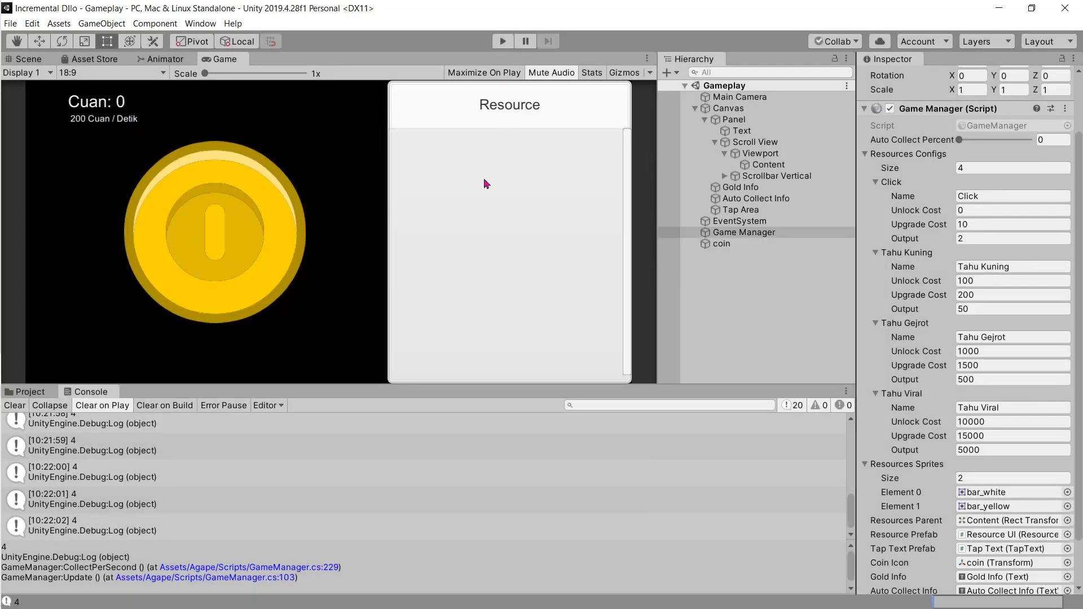
pyautogui.hotkey('alt', 'Tab')
pyautogui.scroll(-4, 394, 387)
pyautogui.scroll(2, 399, 384)
# Inspect output, AutoCollectPercentage on line 232, and the ToString("F1") call on line 236
pyautogui.scroll(-2, 402, 388)
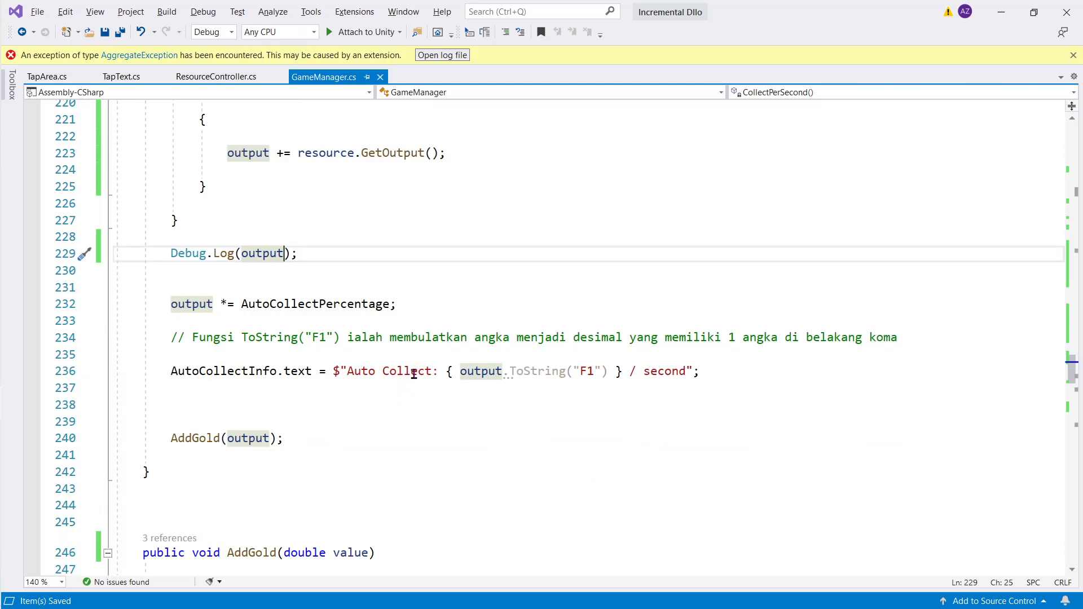
pyautogui.doubleClick(263, 254)
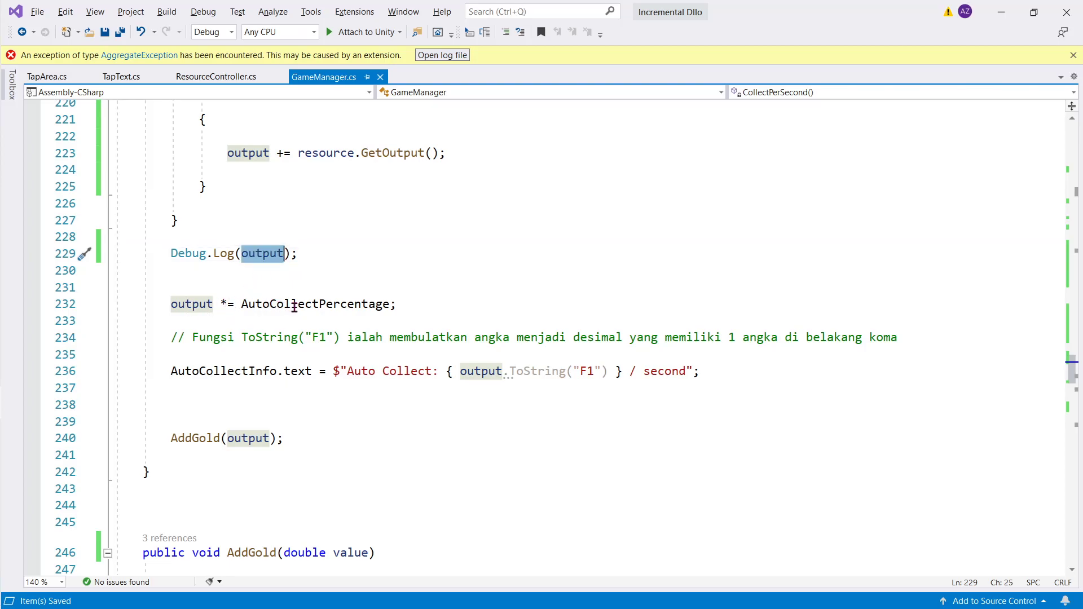
pyautogui.doubleClick(294, 305)
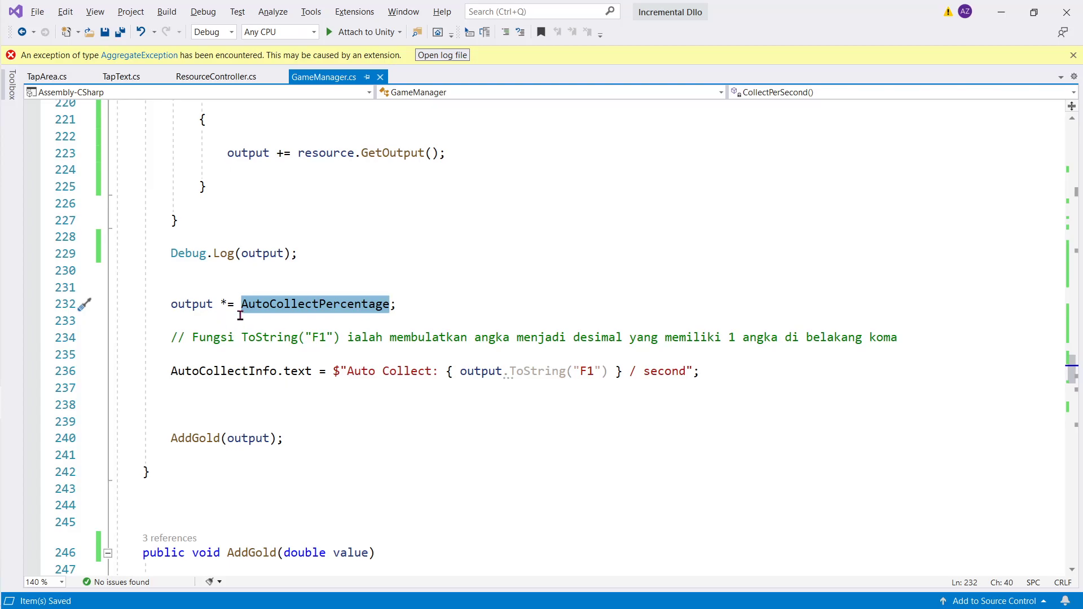
pyautogui.click(548, 377)
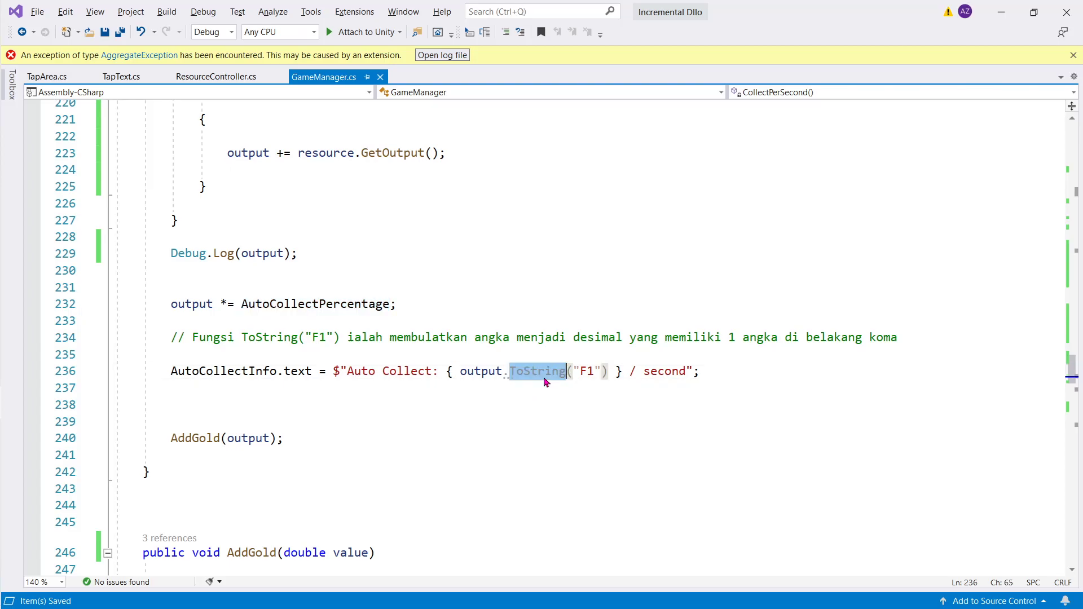
pyautogui.click(484, 373)
pyautogui.click(555, 372)
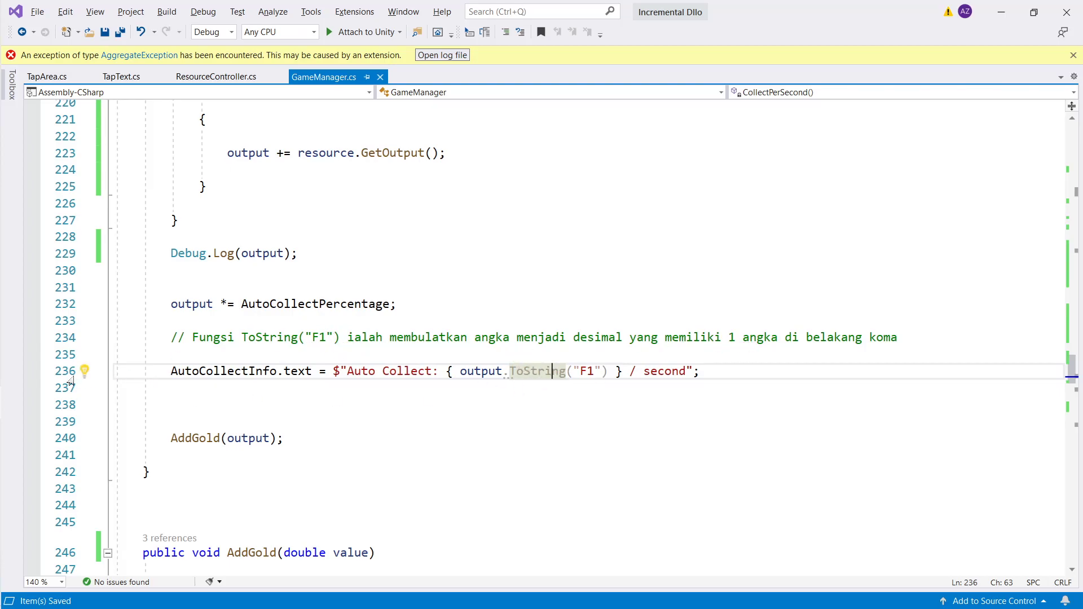
# Simplify line 236's interpolation to {output:F1} and save GameManager.cs
pyautogui.click(88, 374)
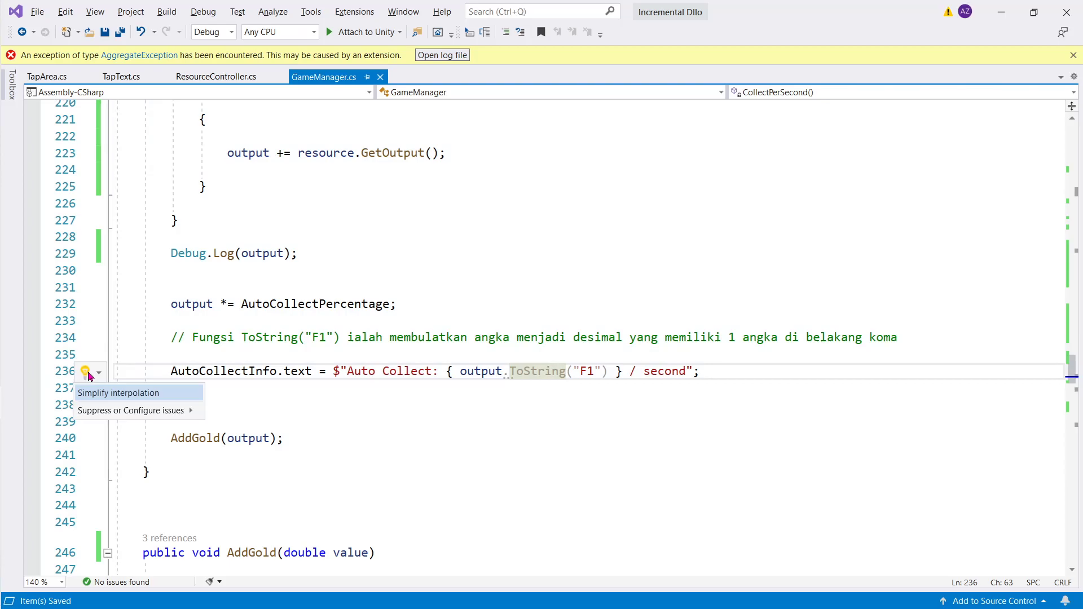
pyautogui.click(111, 394)
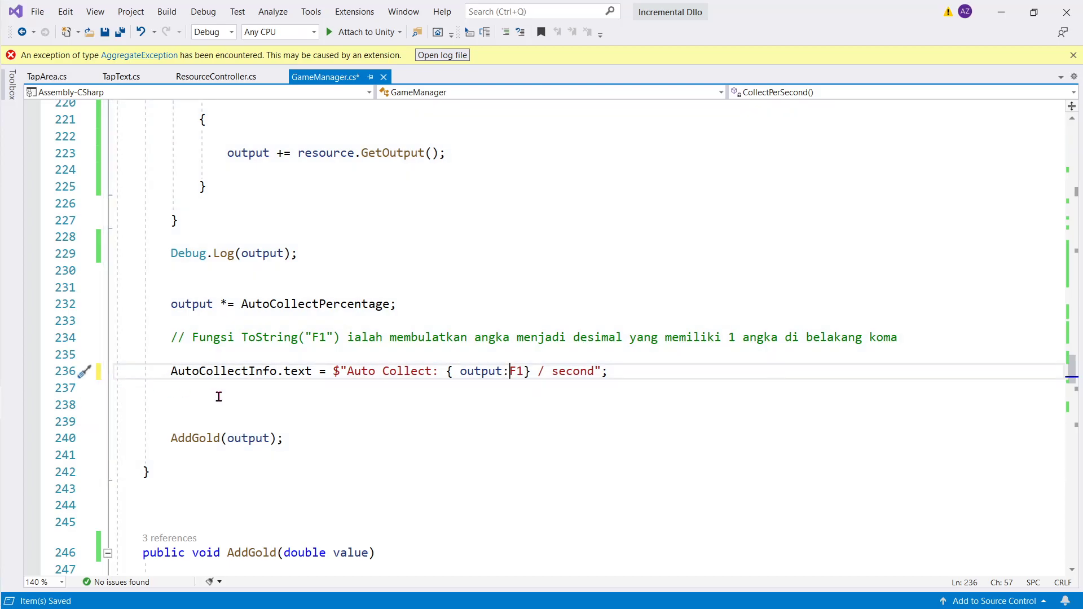
pyautogui.hotkey('ctrl', 's')
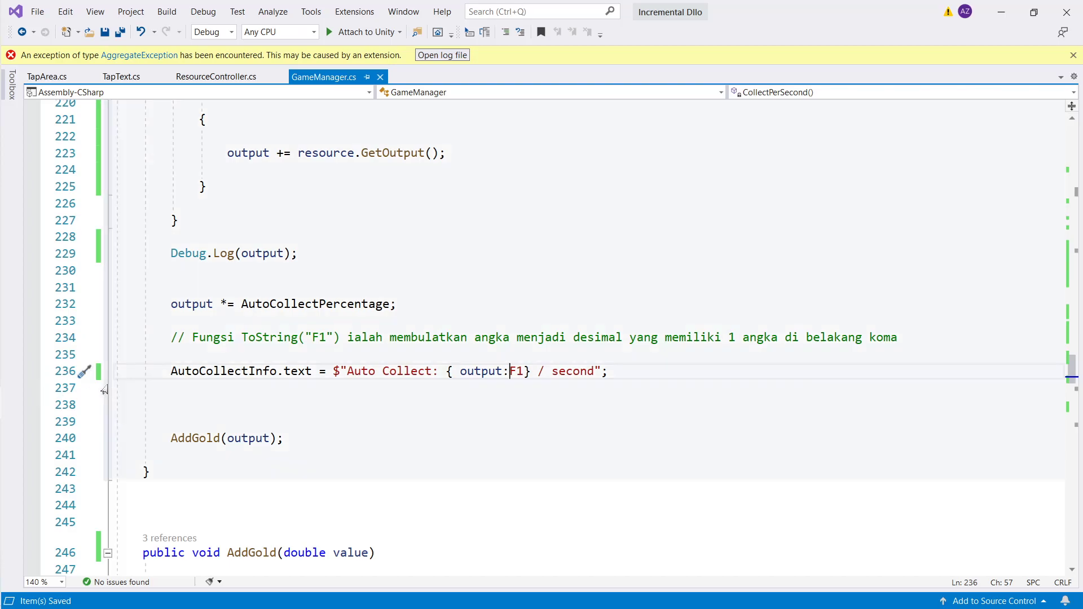
pyautogui.hotkey('alt', 'Tab')
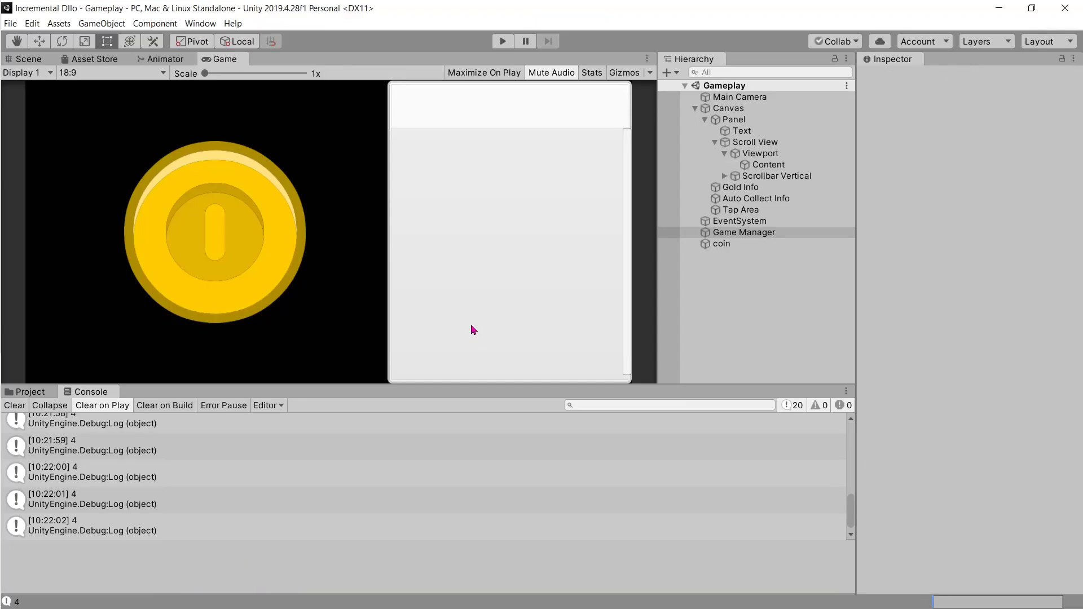
# Start play mode, tap the coin for gold, and upgrade Click to level 3
pyautogui.click(511, 43)
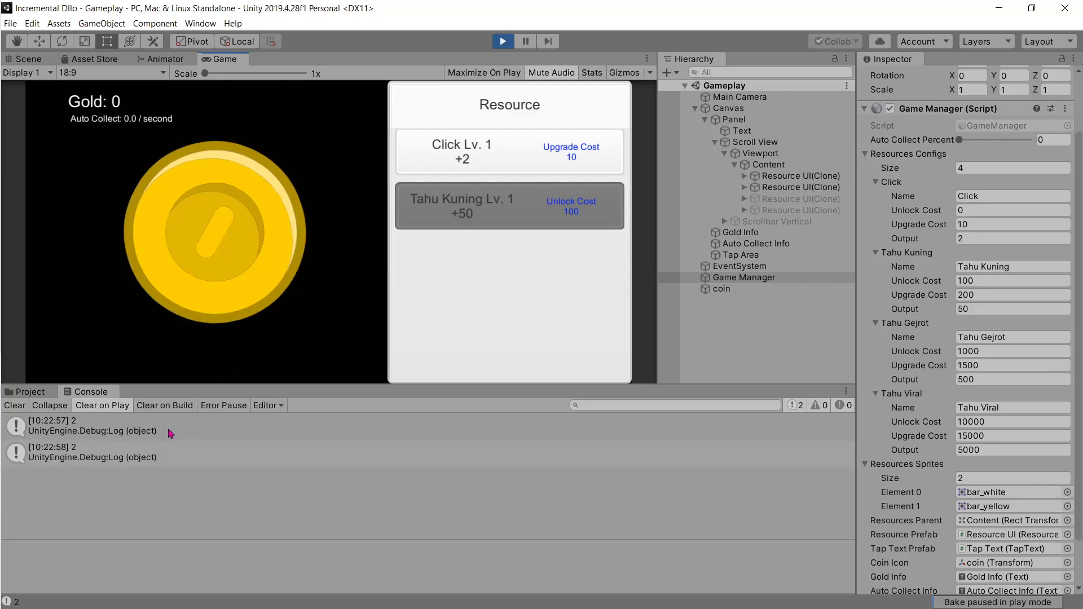
pyautogui.click(141, 130)
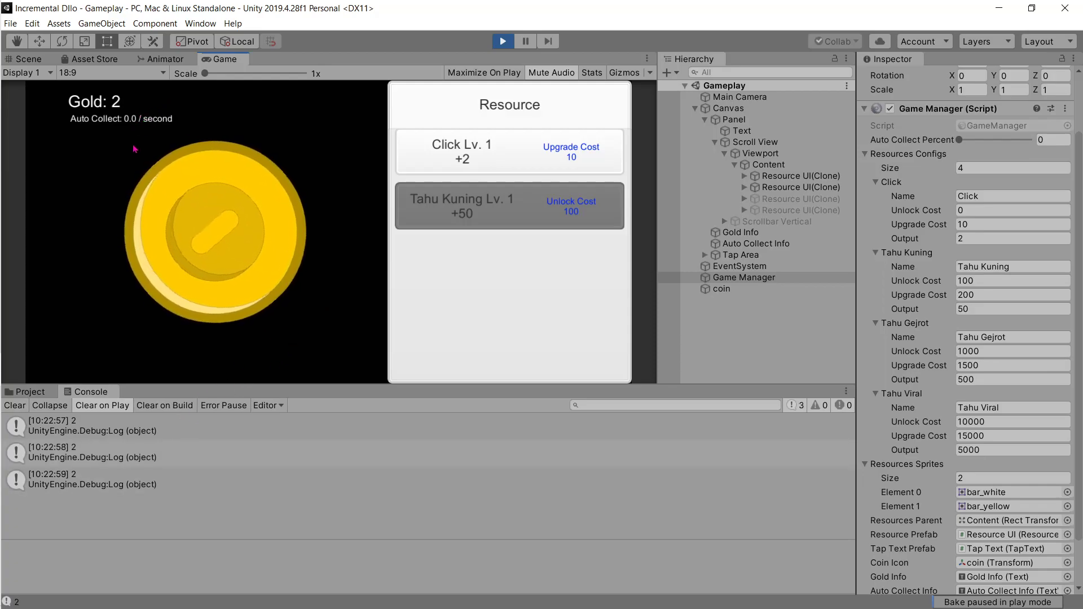
pyautogui.click(148, 148)
pyautogui.click(157, 135)
pyautogui.click(157, 136)
pyautogui.click(157, 136)
pyautogui.click(158, 138)
pyautogui.click(350, 164)
pyautogui.click(399, 155)
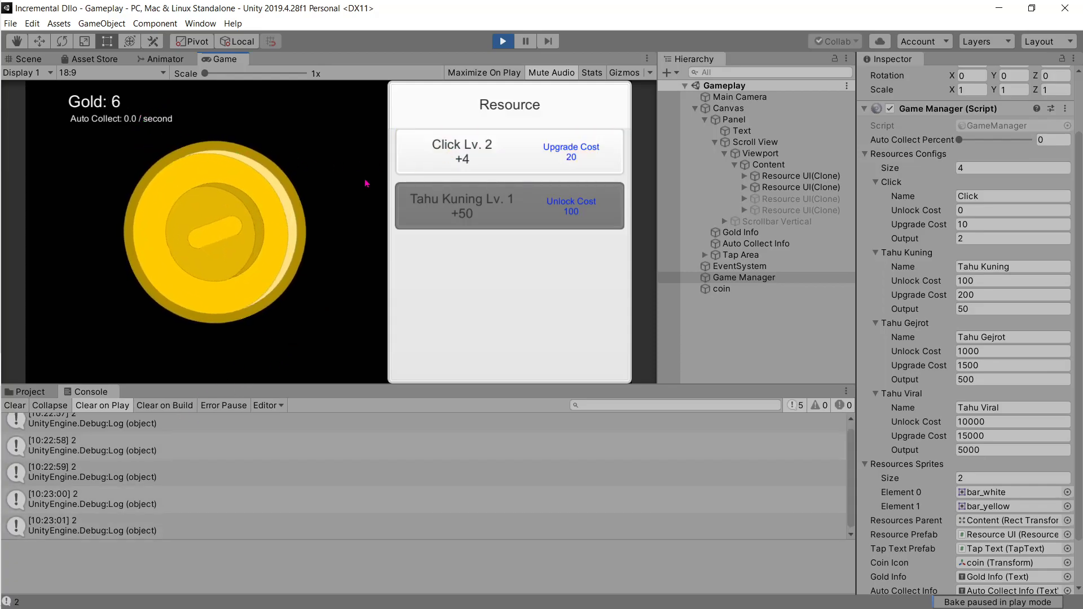
pyautogui.tripleClick(339, 189)
pyautogui.tripleClick(339, 188)
pyautogui.click(338, 189)
pyautogui.click(452, 151)
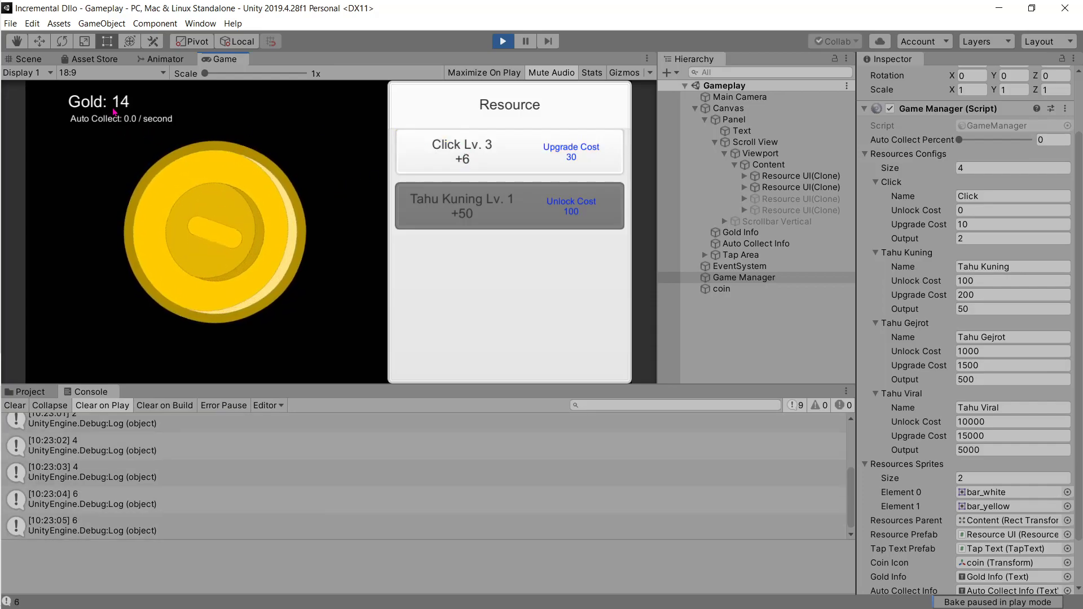
# Inspect the Content, Text, Tap Area and Auto Collect Info objects, then stop play mode
pyautogui.click(755, 167)
pyautogui.click(742, 130)
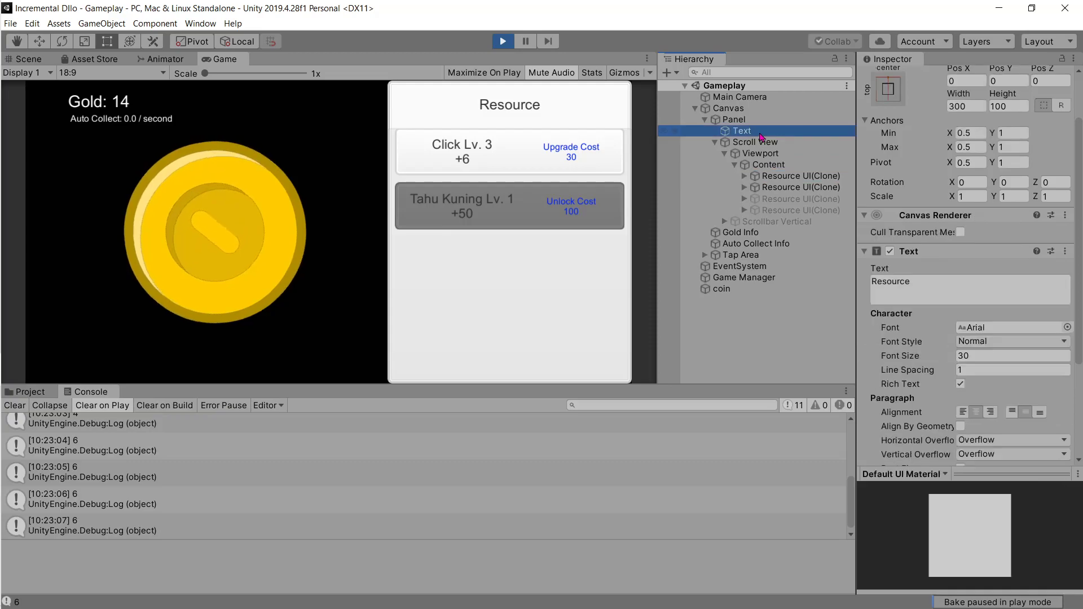
pyautogui.click(31, 59)
pyautogui.click(143, 164)
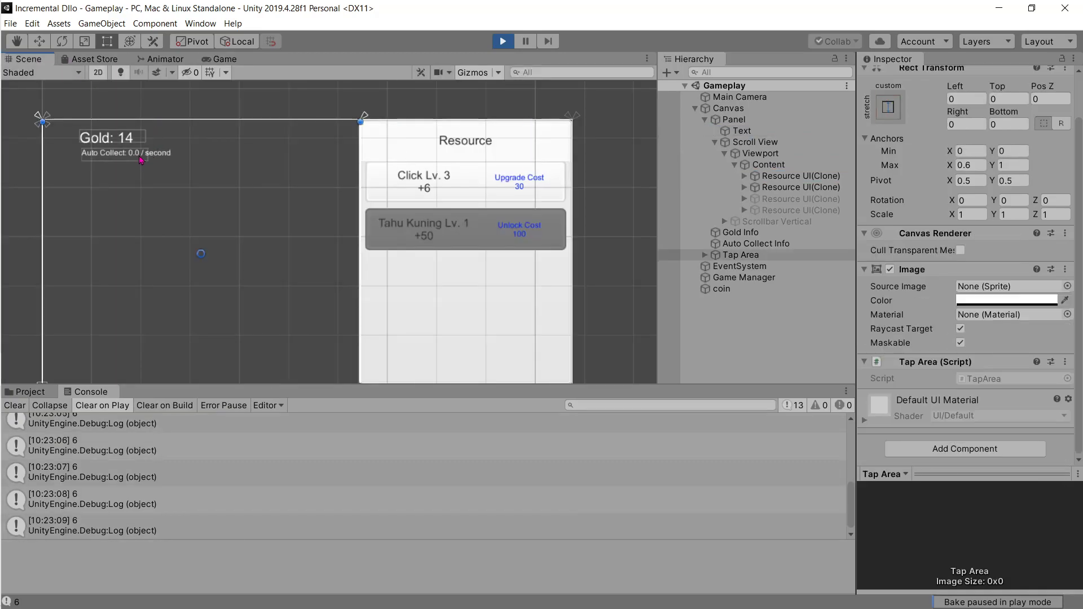
pyautogui.scroll(3, 146, 172)
pyautogui.scroll(3, 167, 178)
pyautogui.click(144, 151)
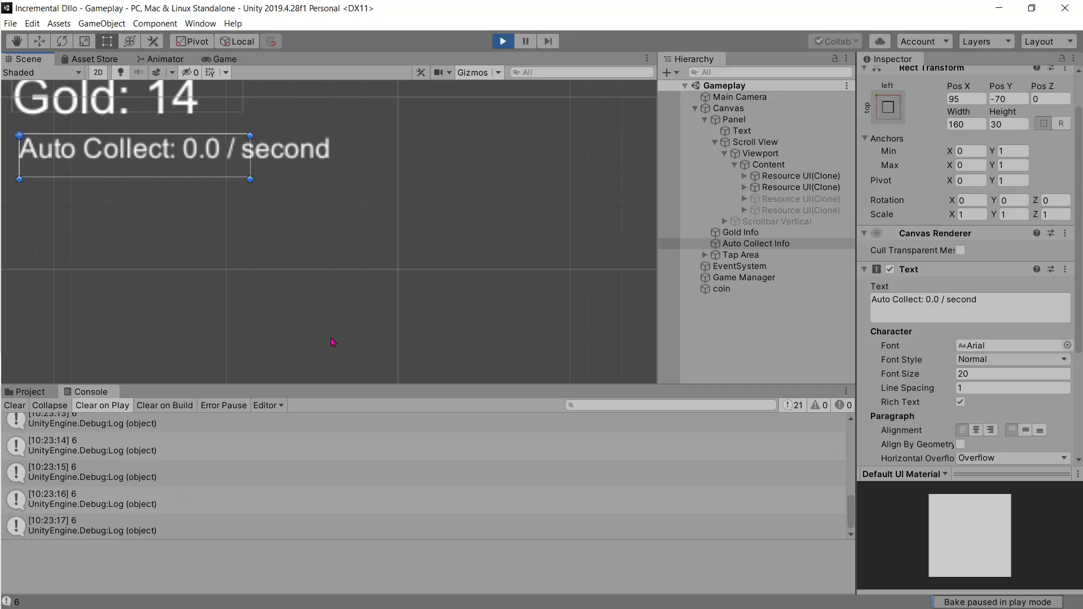
pyautogui.moveTo(172, 115); pyautogui.dragTo(231, 163, button='middle')
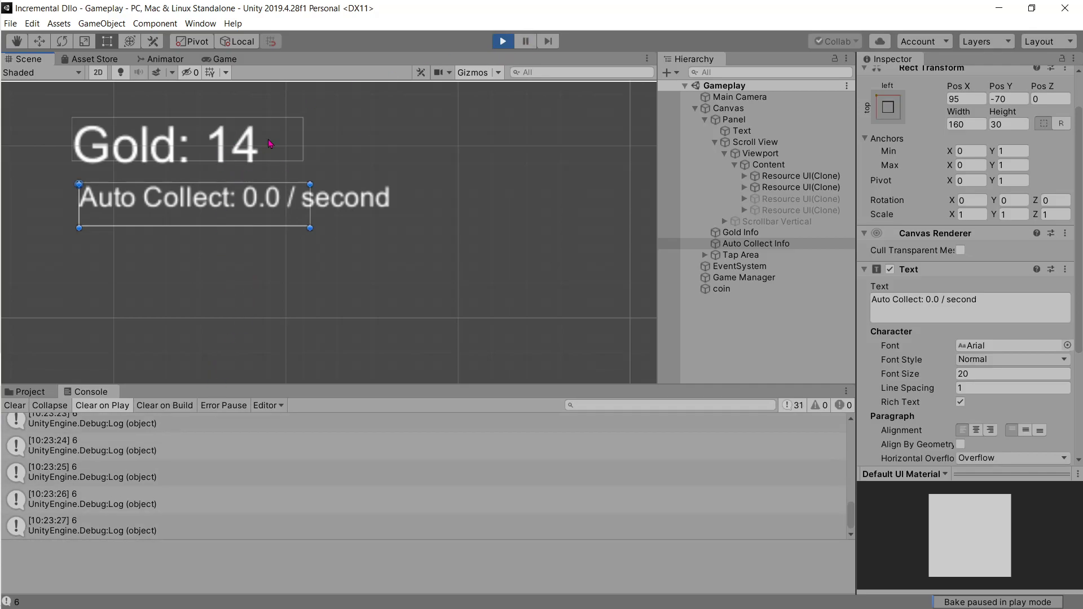
pyautogui.click(503, 43)
pyautogui.hotkey('alt', 'Tab')
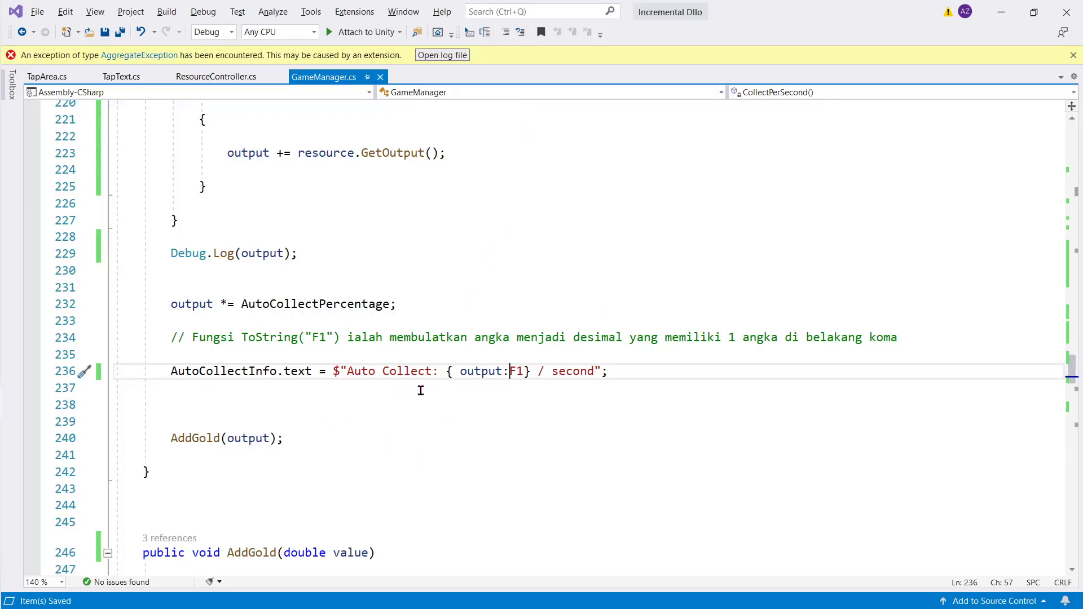
# Trace the AddGold call to its definition and find where _totalGold is declared
pyautogui.click(251, 445)
pyautogui.keyDown('ctrl'); pyautogui.click(213, 438); pyautogui.keyUp('ctrl')
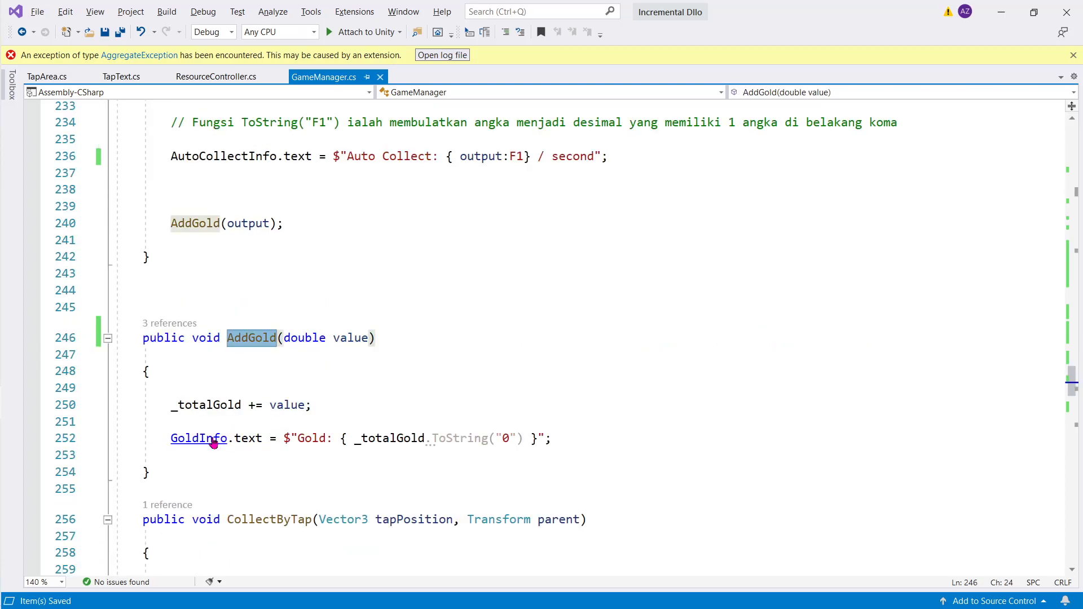
pyautogui.moveTo(344, 339); pyautogui.dragTo(301, 345)
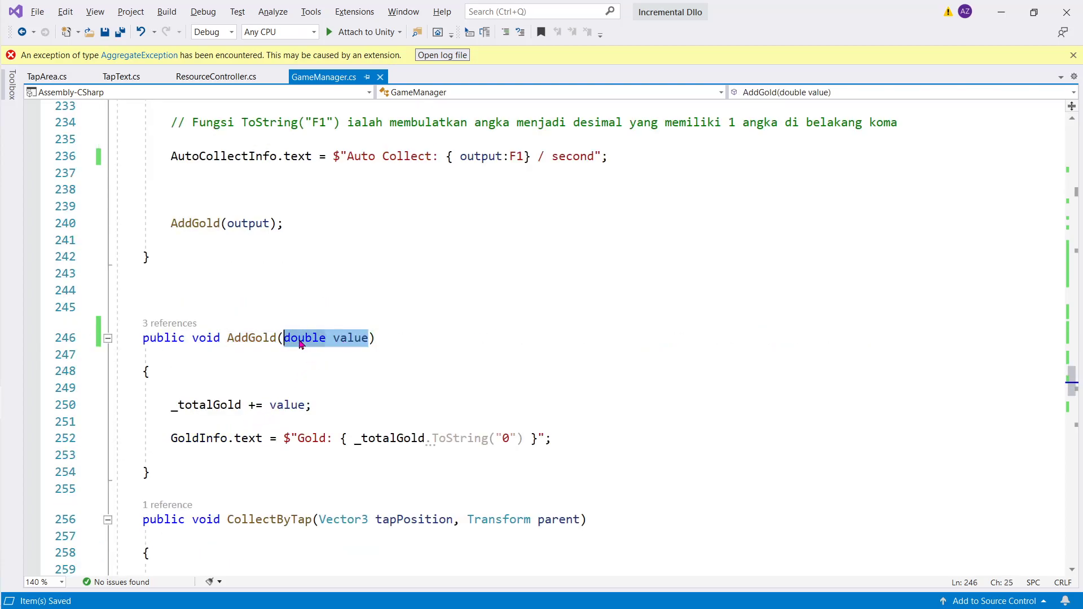
pyautogui.doubleClick(241, 409)
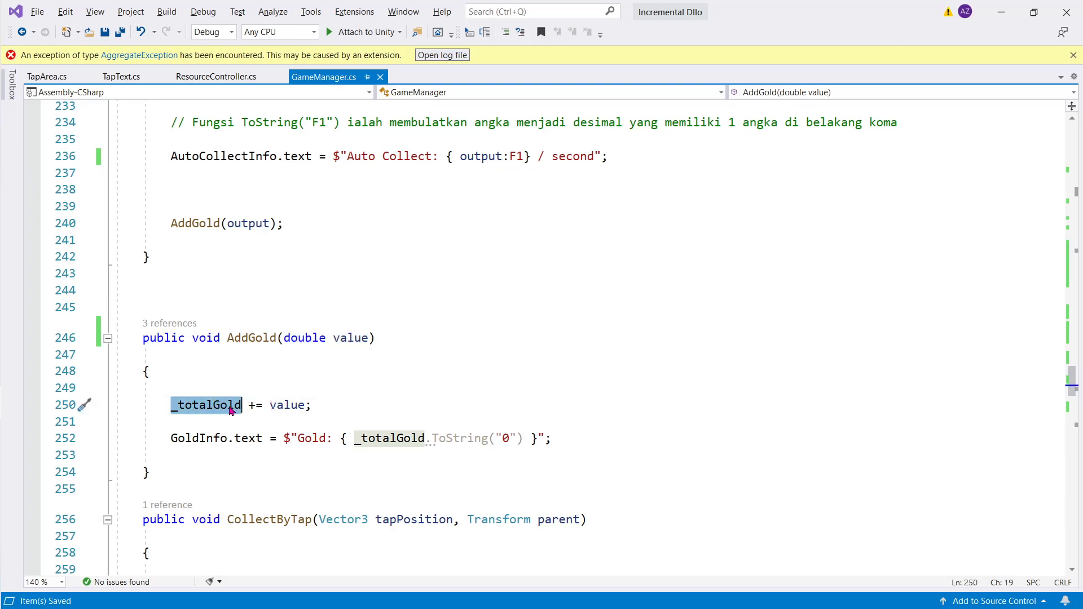
pyautogui.keyDown('ctrl'); pyautogui.click(230, 410); pyautogui.keyUp('ctrl')
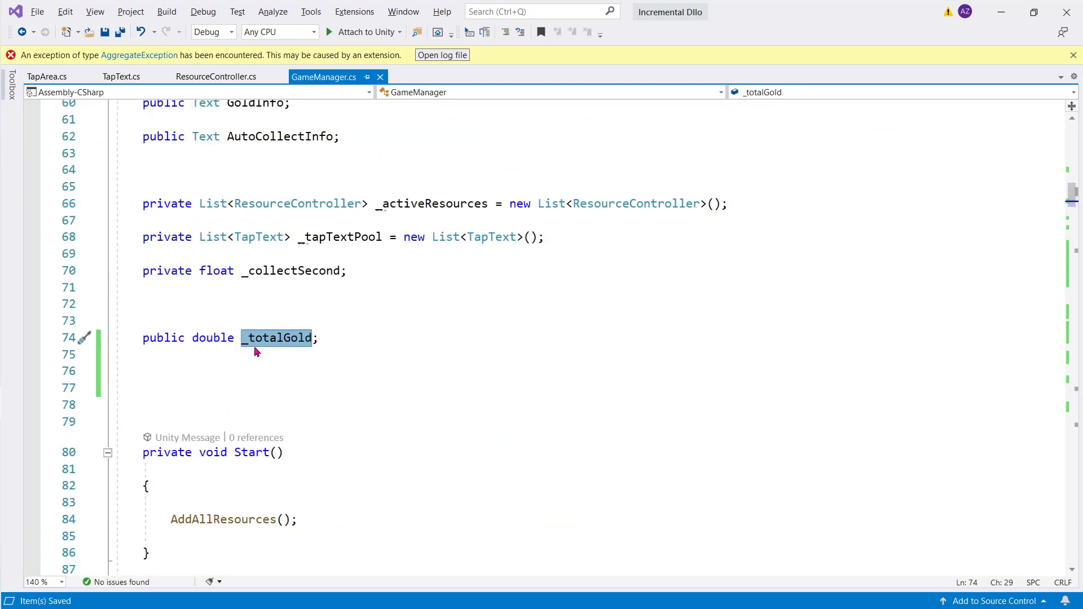
pyautogui.scroll(-19, 284, 342)
pyautogui.scroll(-20, 284, 340)
pyautogui.scroll(-14, 285, 339)
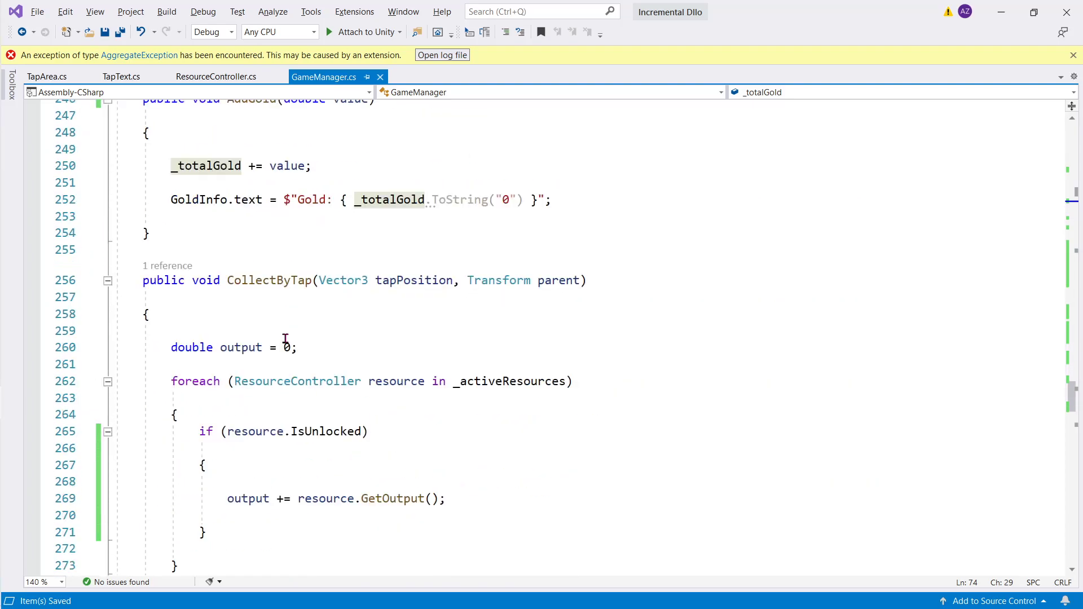
pyautogui.scroll(-14, 285, 338)
pyautogui.scroll(-12, 286, 339)
pyautogui.scroll(6, 285, 338)
pyautogui.scroll(12, 285, 339)
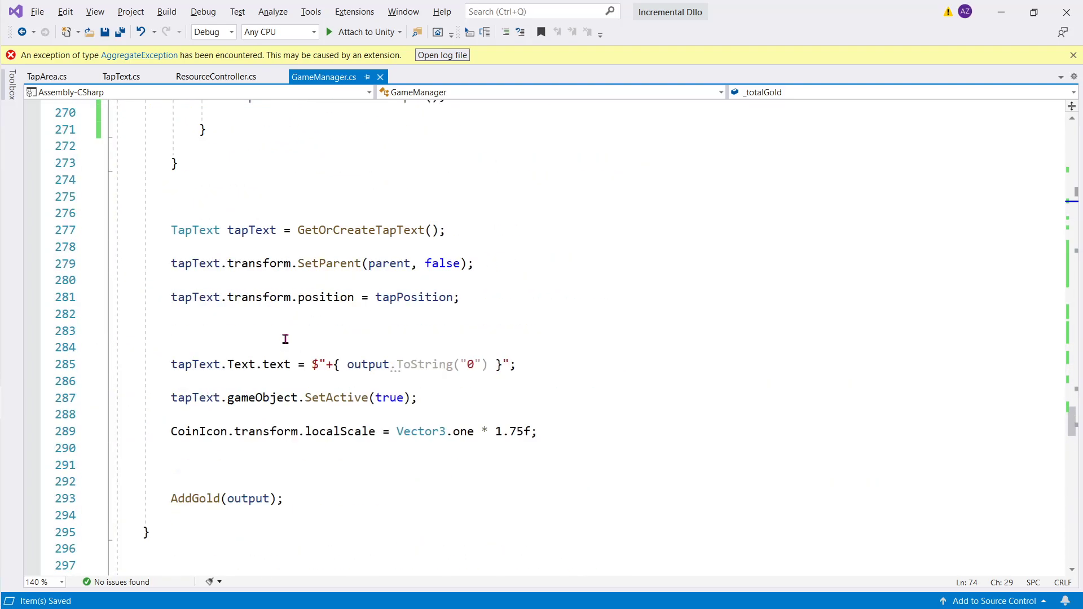
pyautogui.scroll(-4, 286, 339)
pyautogui.scroll(-4, 285, 347)
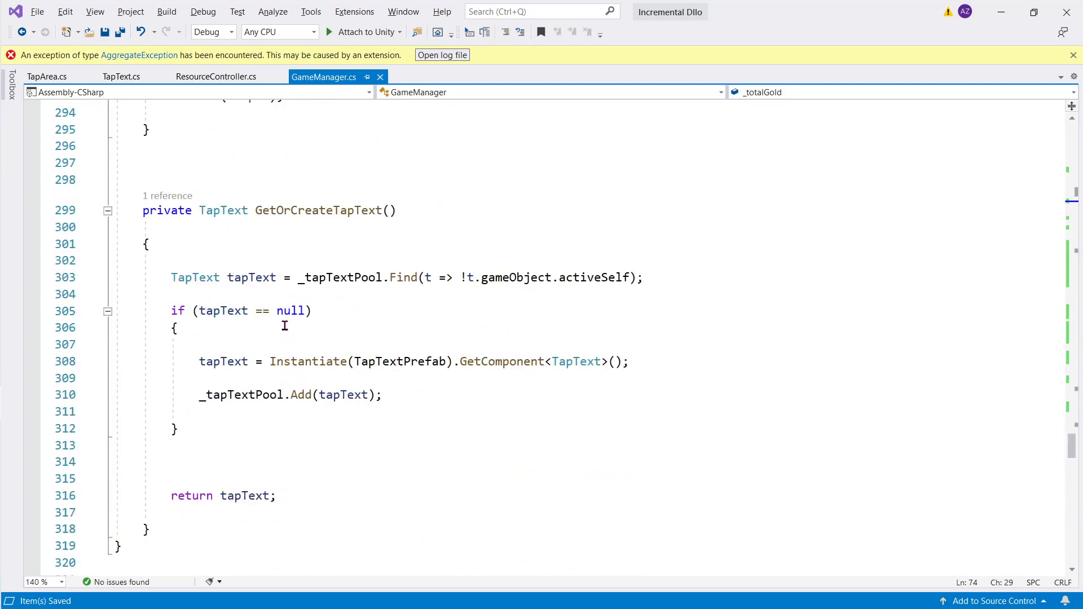
pyautogui.scroll(4, 289, 299)
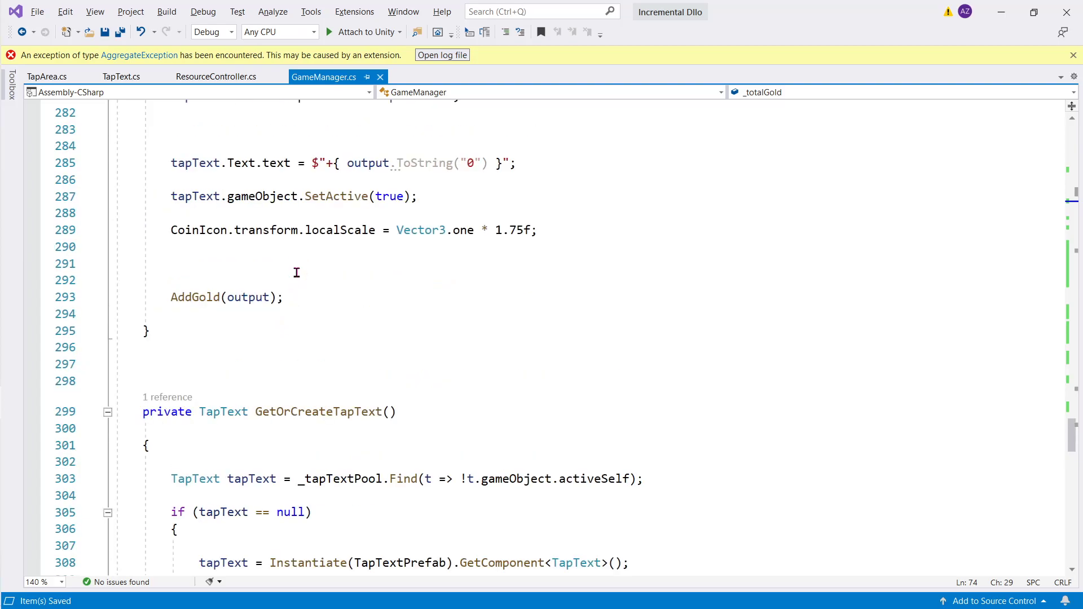
# Jump from CollectByTap's AddGold call to AddGold and examine its gold-adding line
pyautogui.doubleClick(205, 299)
pyautogui.press('F12')
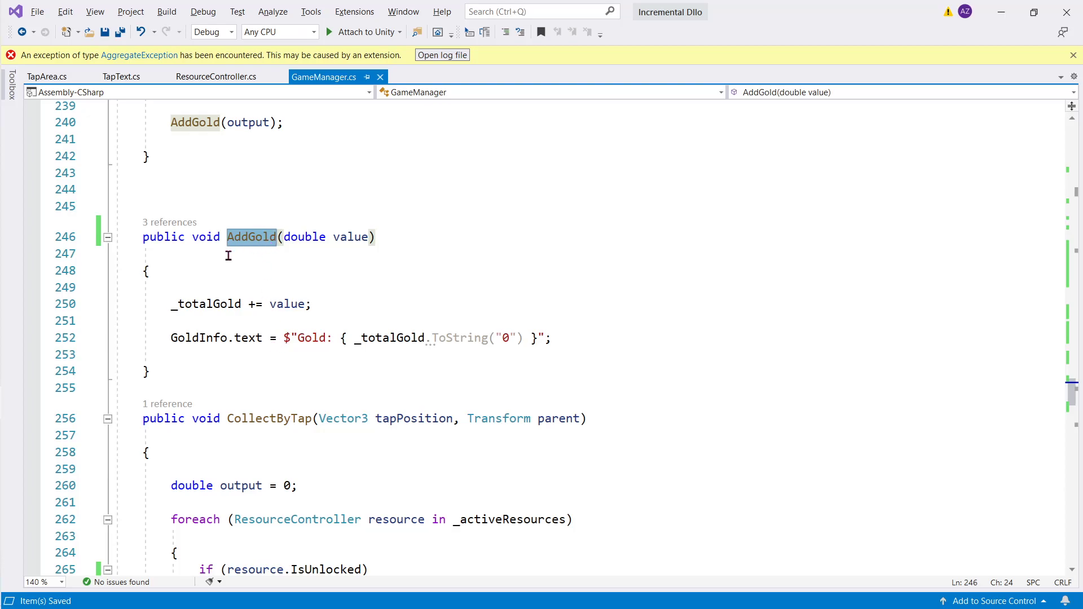
pyautogui.click(191, 301)
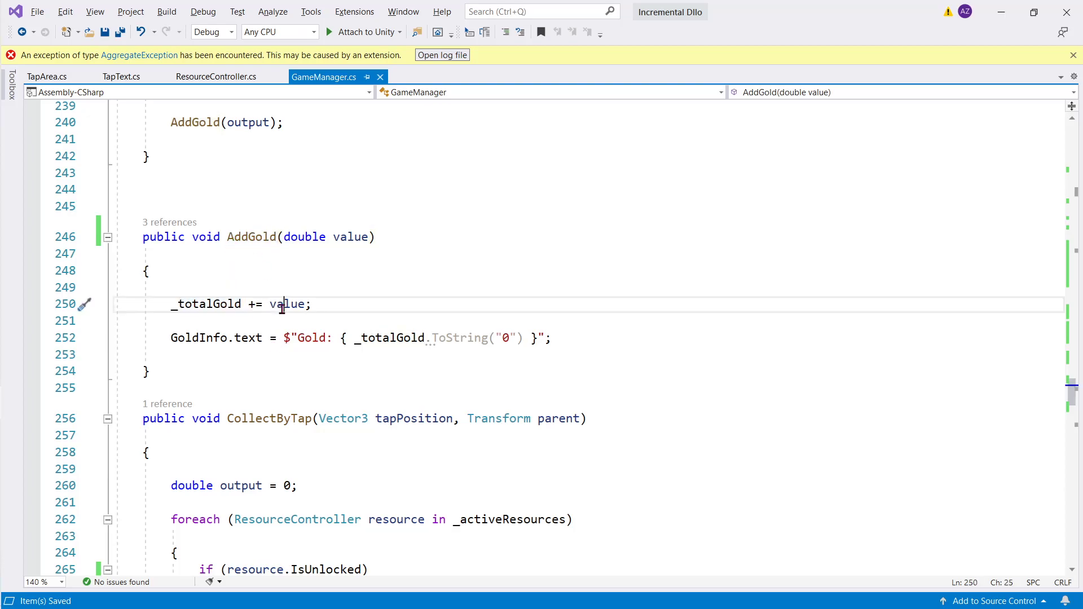
pyautogui.doubleClick(285, 305)
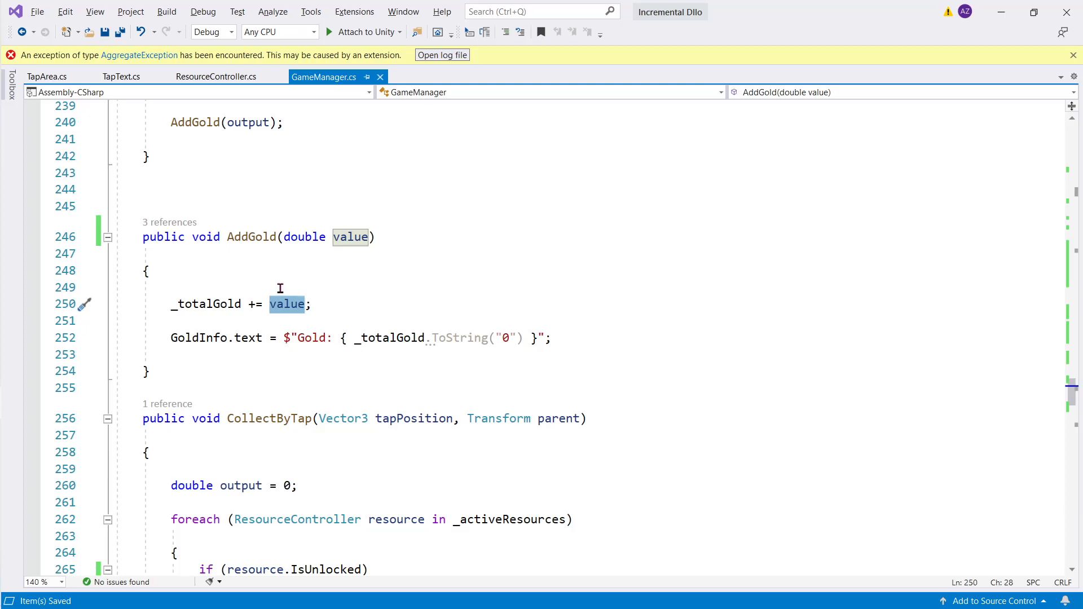
pyautogui.click(279, 287)
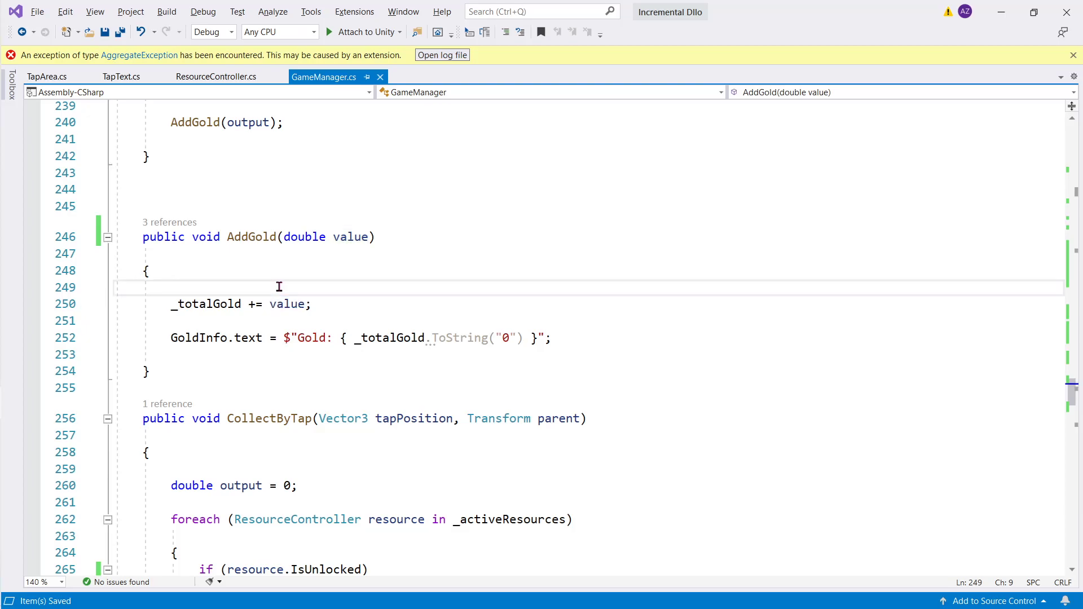
# Move the Debug.Log(output) line to the top of AddGold as Debug.Log(value)
pyautogui.scroll(4, 315, 287)
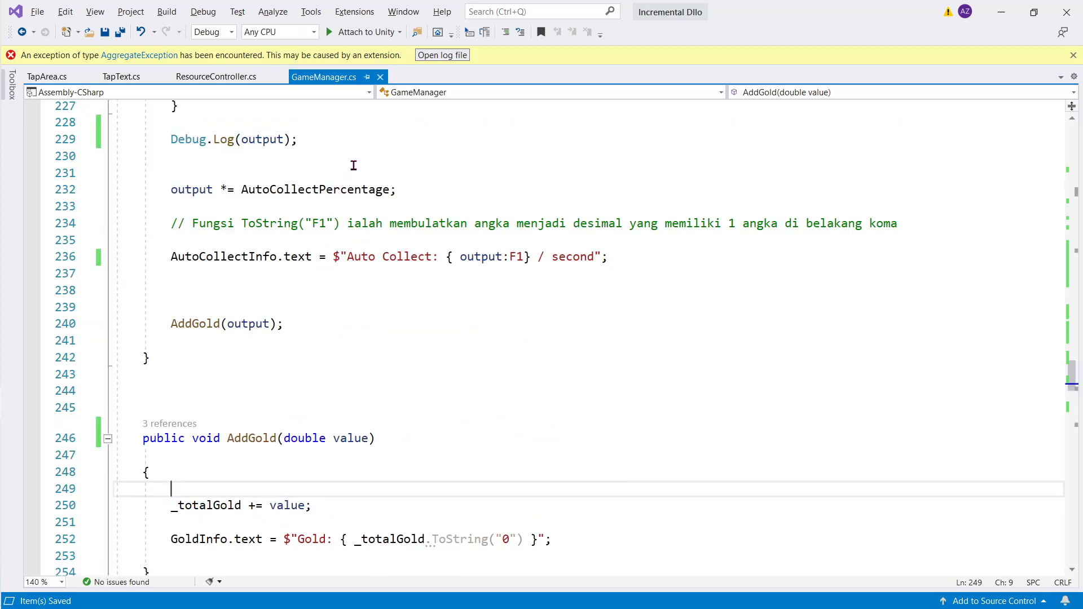
pyautogui.tripleClick(336, 130)
pyautogui.hotkey('ctrl', 'c')
pyautogui.press('Delete')
pyautogui.click(276, 461)
pyautogui.press('Return')
pyautogui.hotkey('ctrl', 'v')
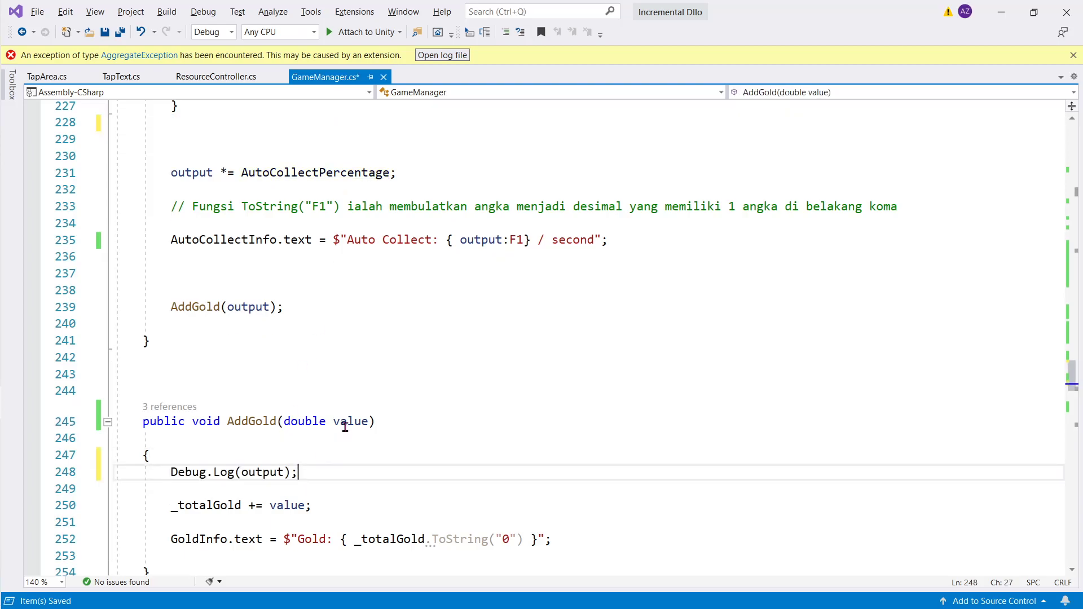
pyautogui.doubleClick(348, 421)
pyautogui.hotkey('ctrl', 'c')
pyautogui.doubleClick(259, 473)
pyautogui.hotkey('ctrl', 'v')
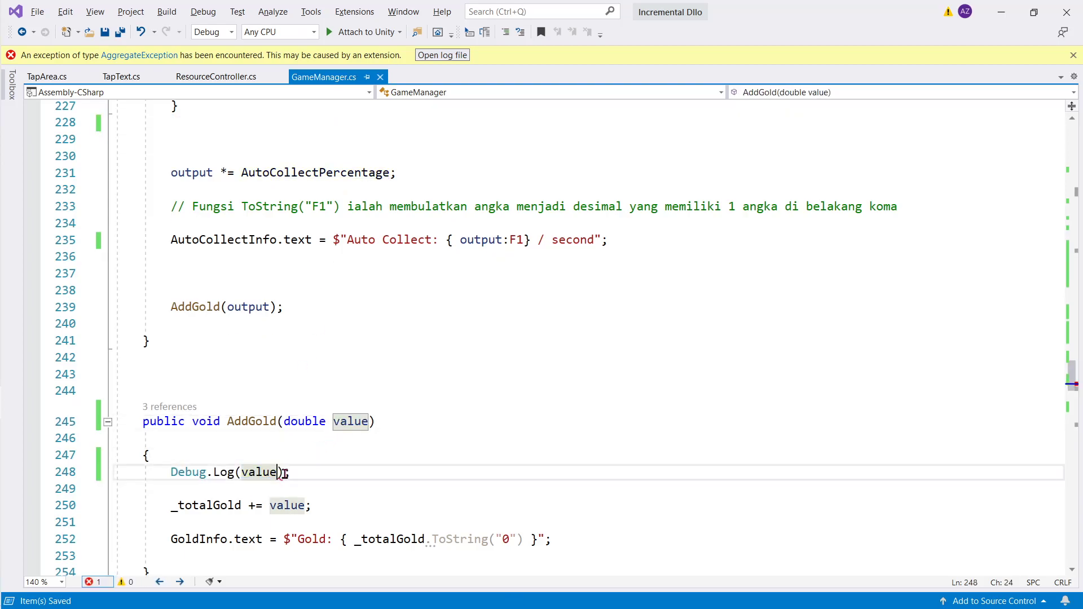
pyautogui.click(310, 473)
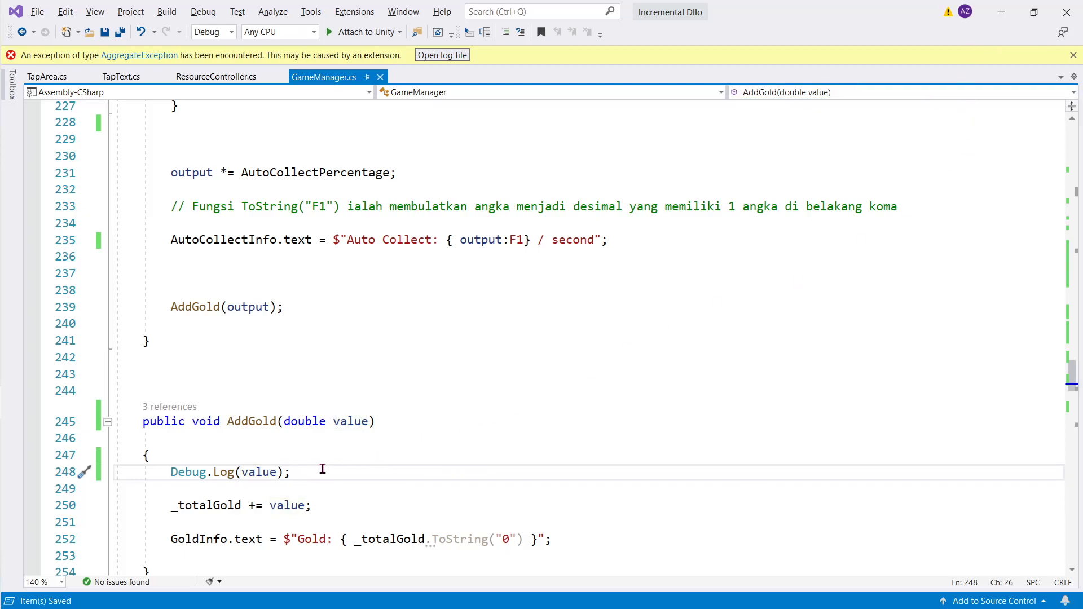
pyautogui.click(1001, 12)
# Run the game, confirm from a zero log's stack trace that AddGold printed it, then stop
pyautogui.click(512, 44)
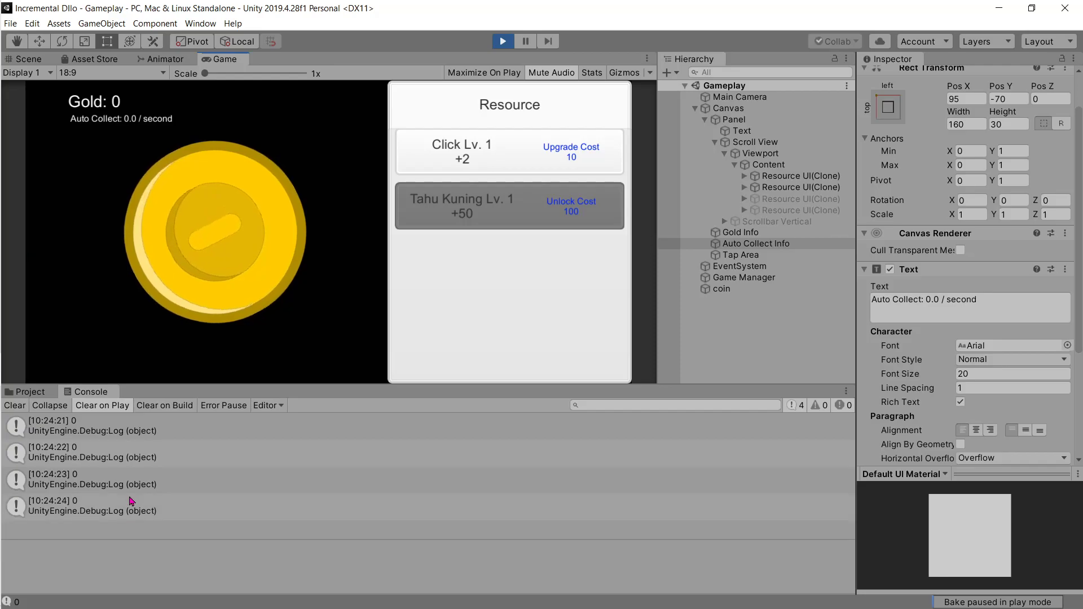
pyautogui.click(95, 488)
pyautogui.click(96, 452)
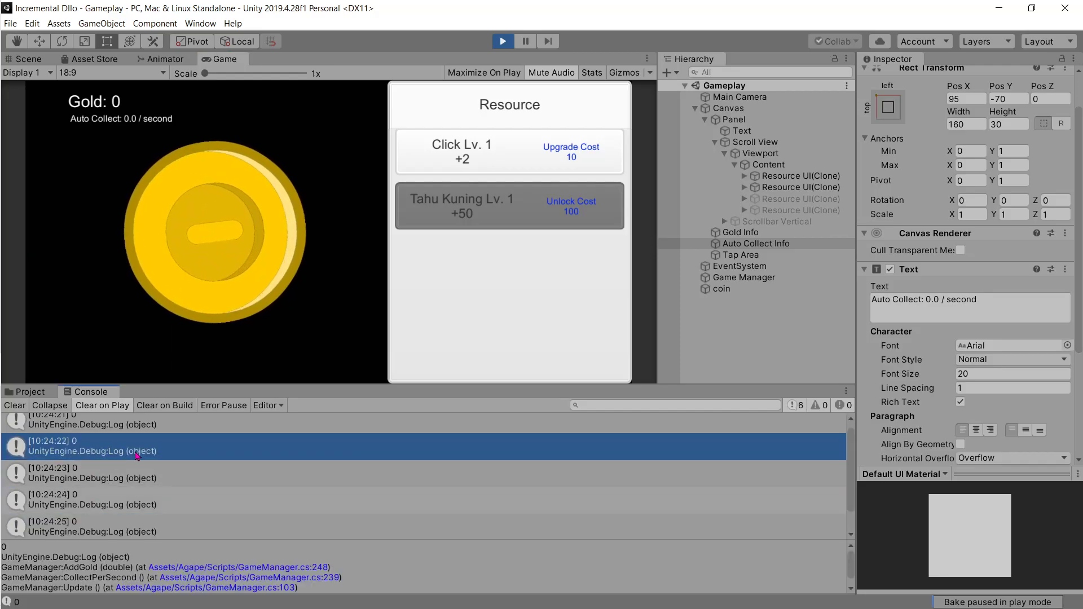
pyautogui.click(503, 42)
pyautogui.hotkey('alt', 'Tab')
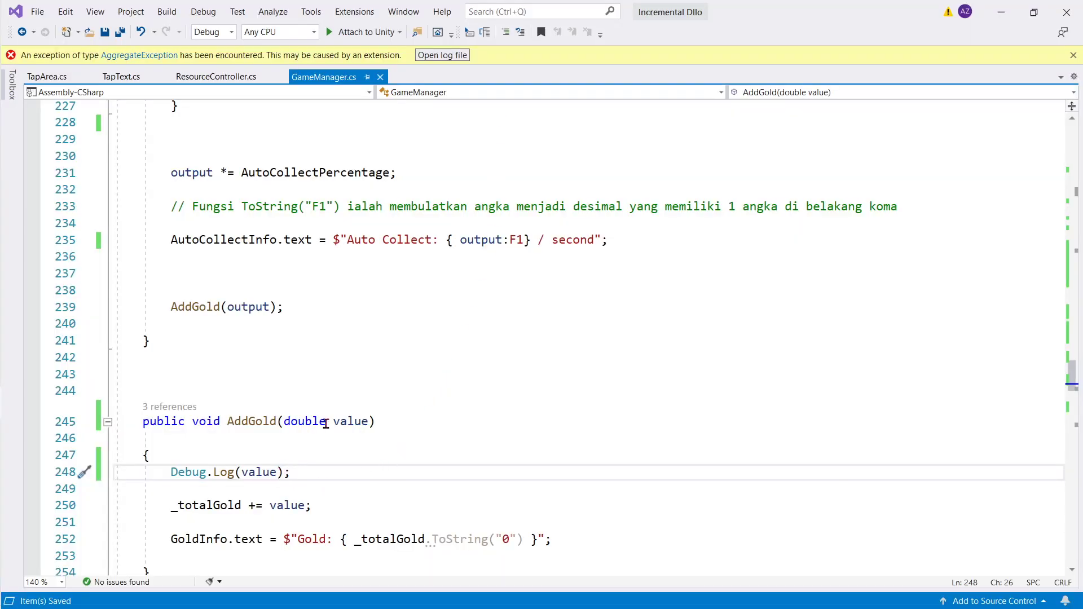
# Move the log above AddGold(output) in CollectPerSecond as Debug.Log(output) and save
pyautogui.moveTo(323, 472); pyautogui.dragTo(325, 459)
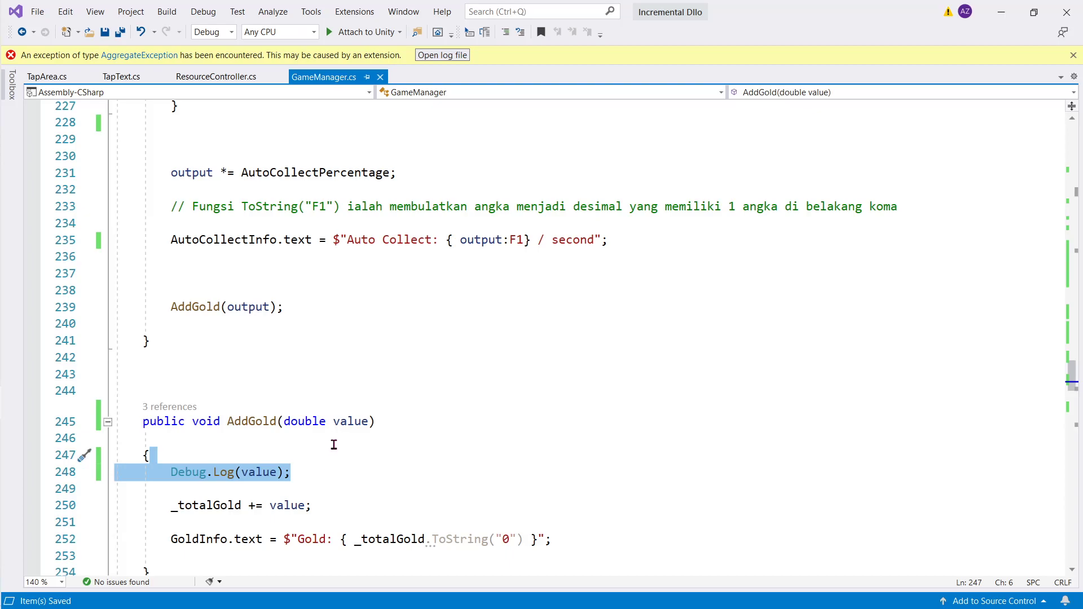
pyautogui.hotkey('ctrl', 'x')
pyautogui.click(254, 290)
pyautogui.hotkey('ctrl', 'v')
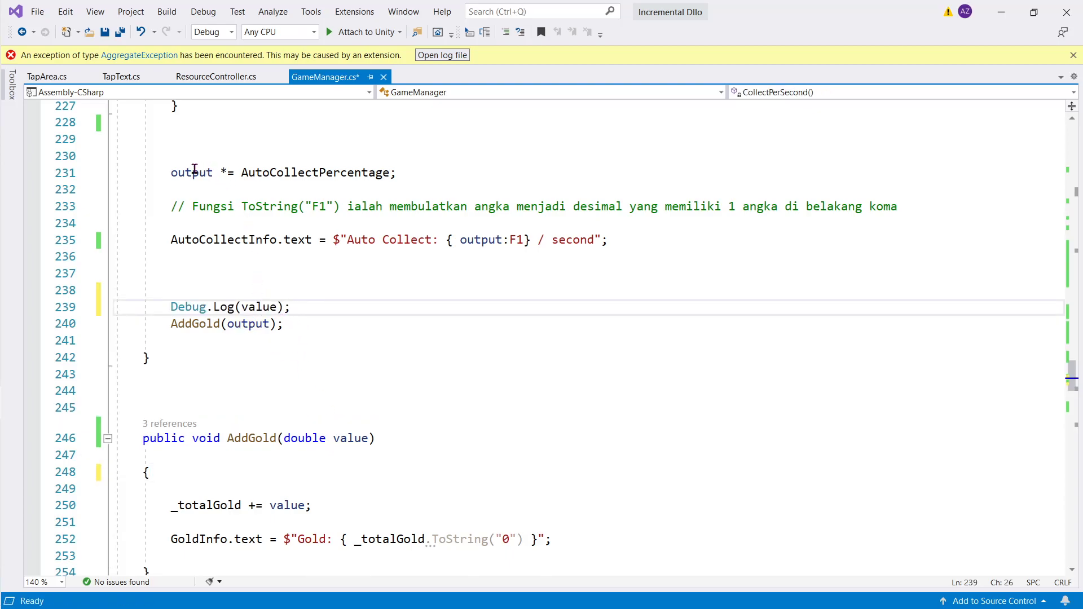
pyautogui.doubleClick(191, 173)
pyautogui.hotkey('ctrl', 'c')
pyautogui.doubleClick(260, 307)
pyautogui.hotkey('ctrl', 'v')
pyautogui.hotkey('ctrl', 's')
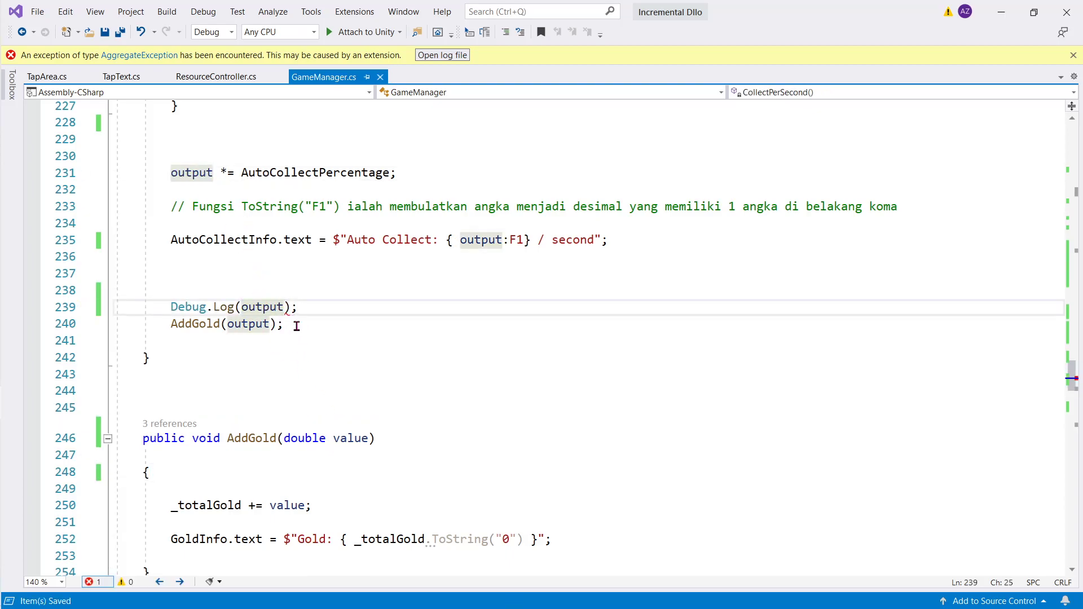
pyautogui.hotkey('alt', 'Tab')
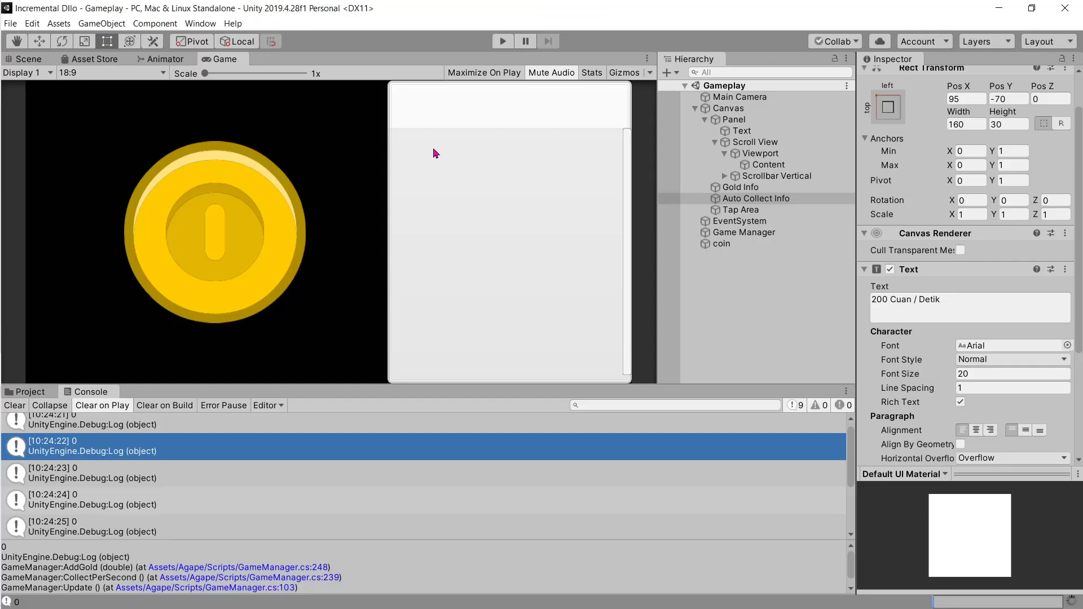
# Run the game briefly, watching the console log 0 each second, then stop
pyautogui.click(503, 42)
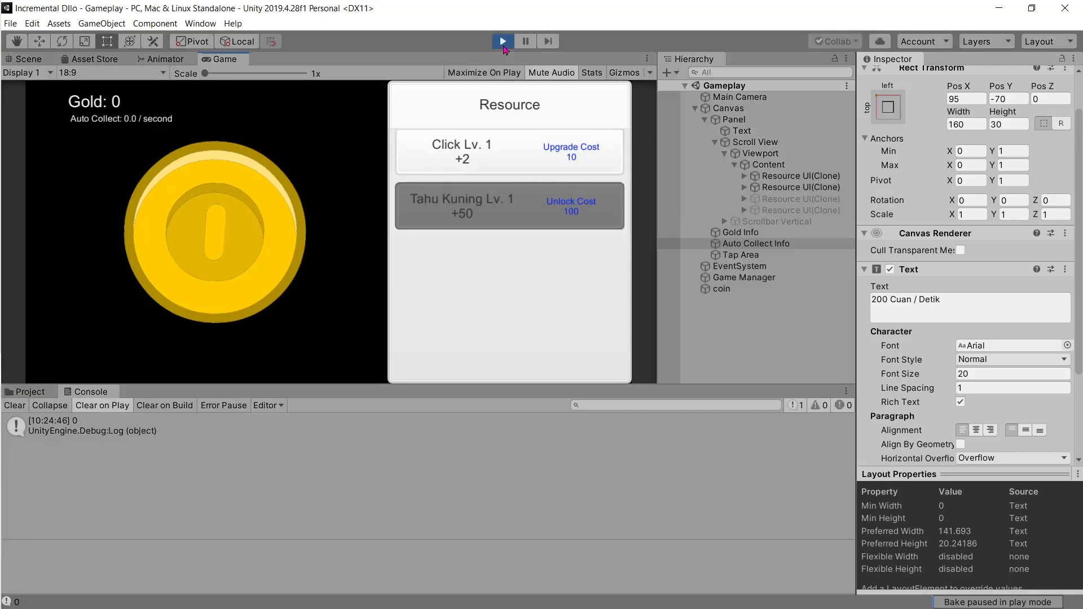
pyautogui.click(502, 41)
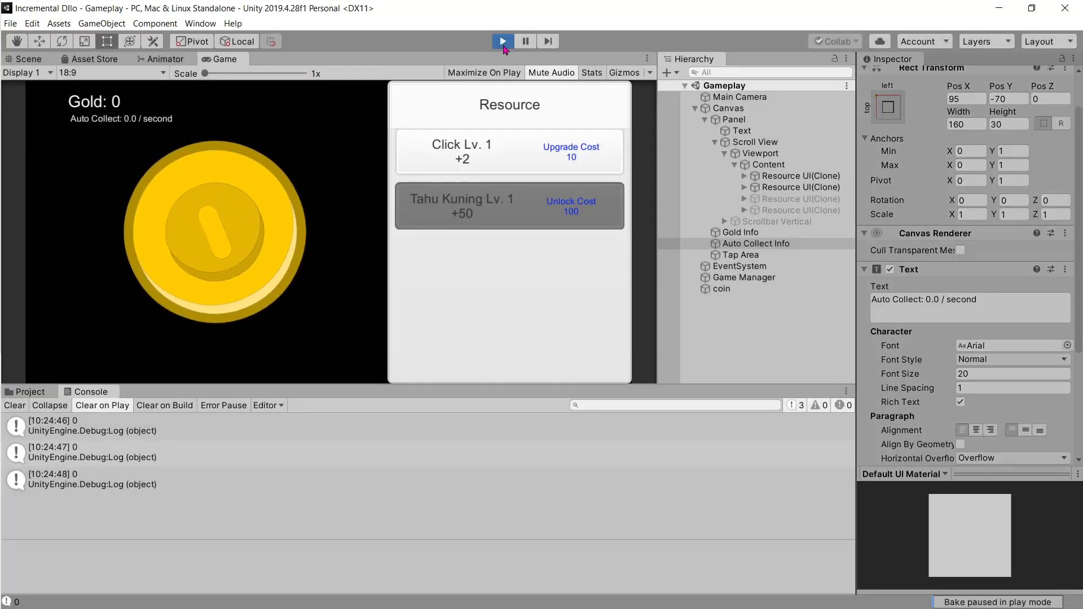
# Go to the AutoCollectPercentage declaration from its use in the multiplication
pyautogui.hotkey('alt', 'Tab')
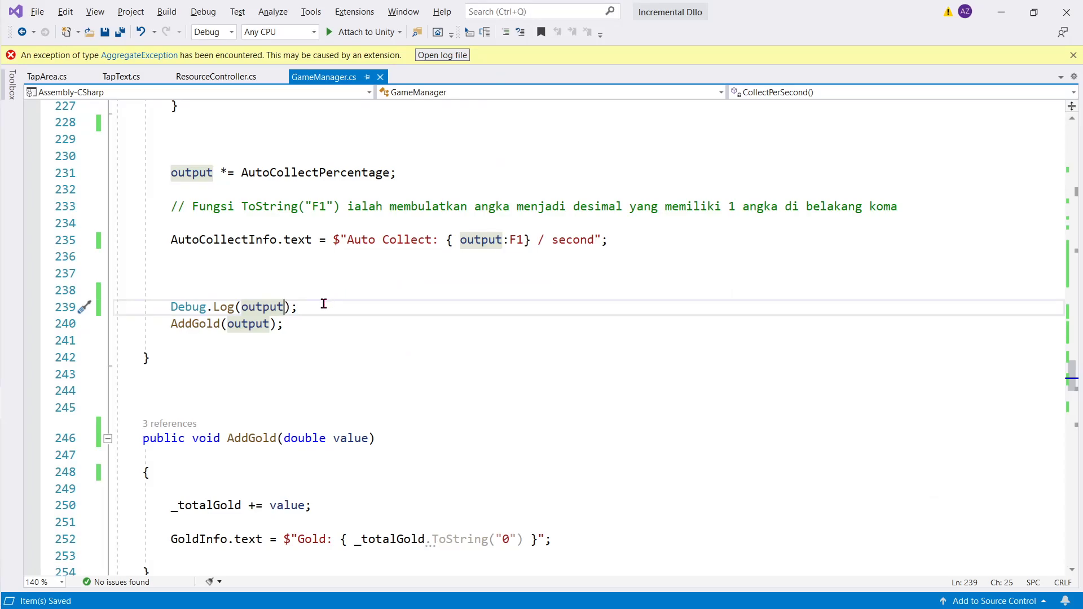
pyautogui.moveTo(328, 303); pyautogui.dragTo(322, 293)
pyautogui.scroll(2, 350, 285)
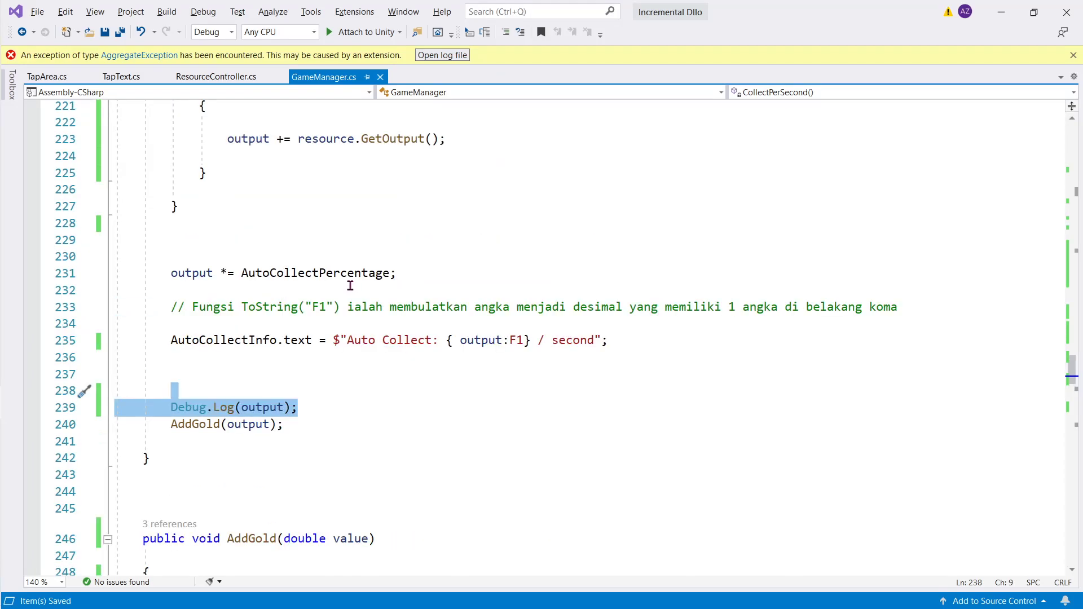
pyautogui.scroll(2, 350, 286)
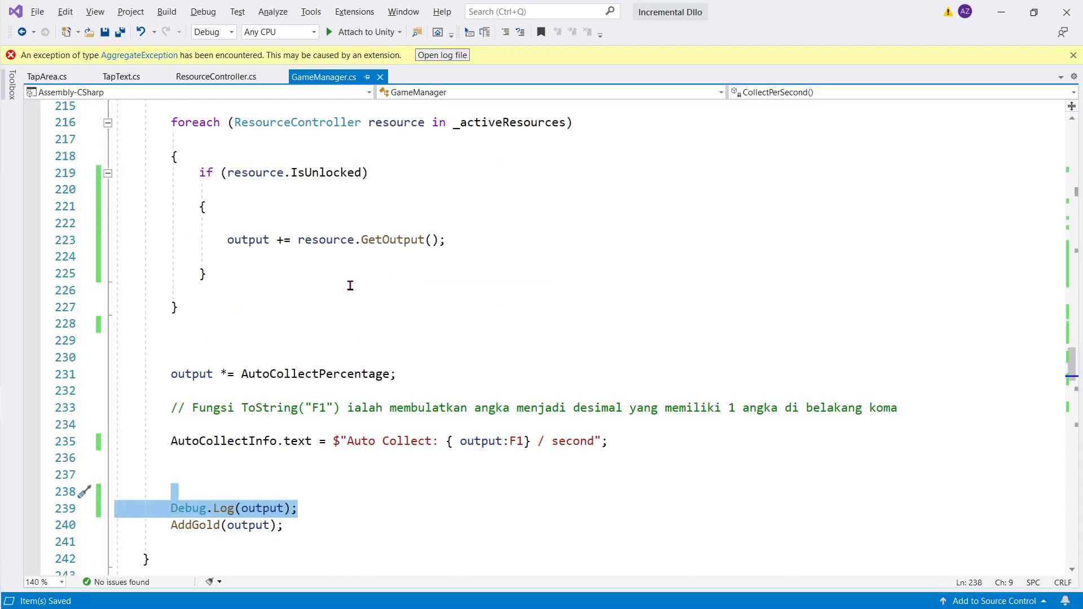
pyautogui.doubleClick(299, 376)
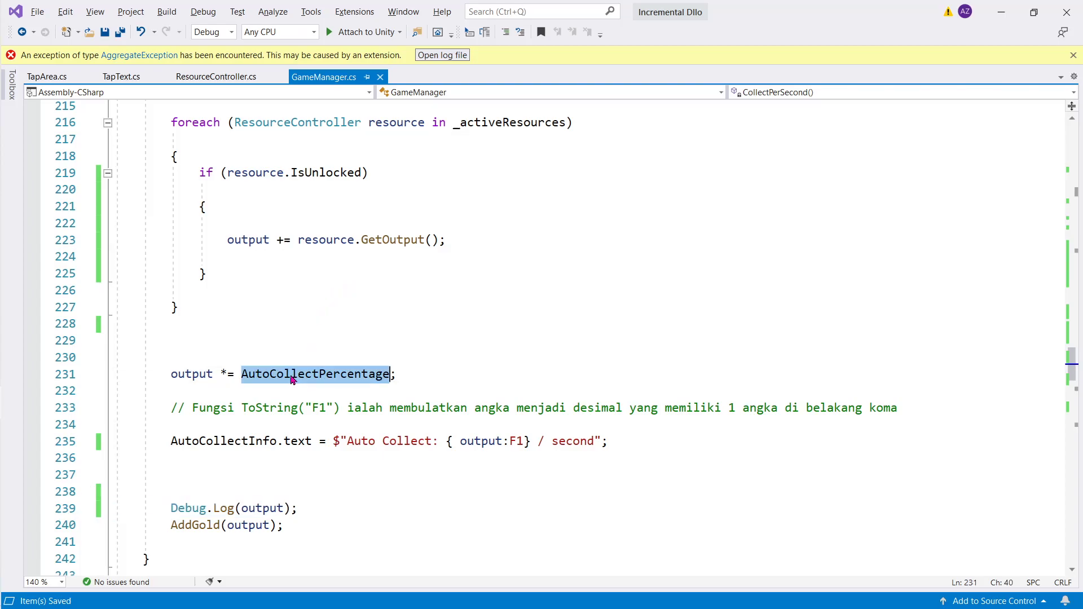
pyautogui.click(328, 377)
pyautogui.keyDown('ctrl'); pyautogui.click(331, 377); pyautogui.keyUp('ctrl')
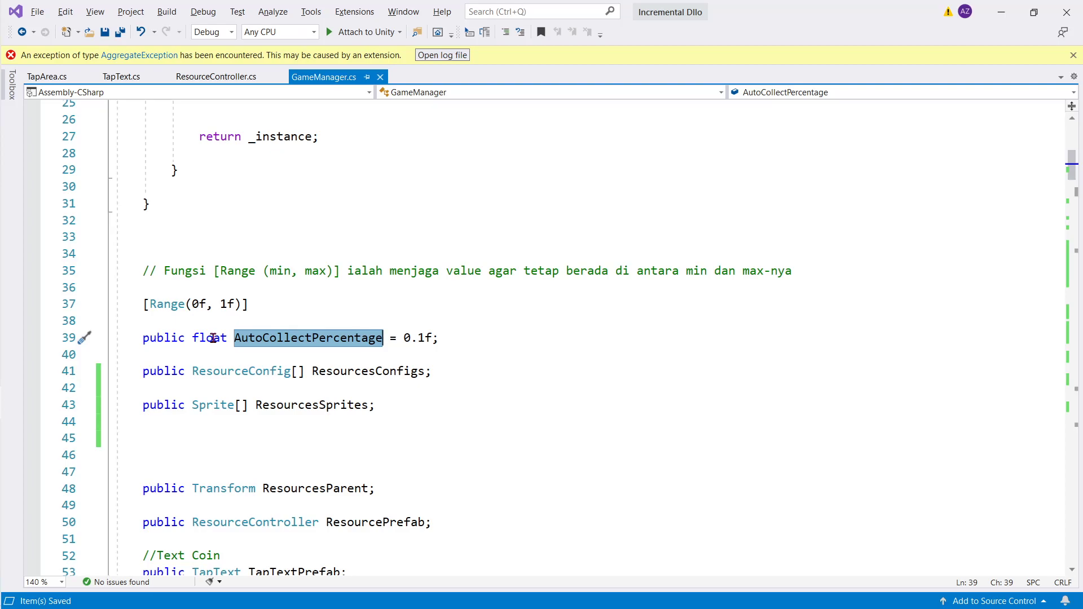
# Change AutoCollectPercentage from float 0.1f to double 0.1 and save GameManager.cs
pyautogui.scroll(-2, 214, 338)
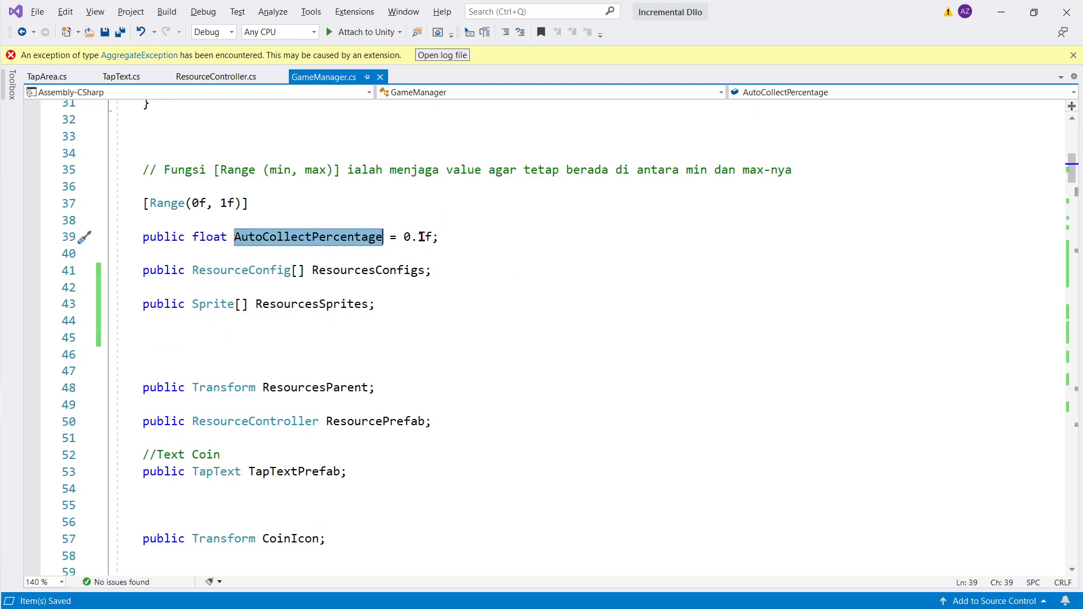
pyautogui.scroll(-12, 422, 237)
pyautogui.scroll(-10, 422, 237)
pyautogui.scroll(18, 422, 236)
pyautogui.scroll(6, 422, 237)
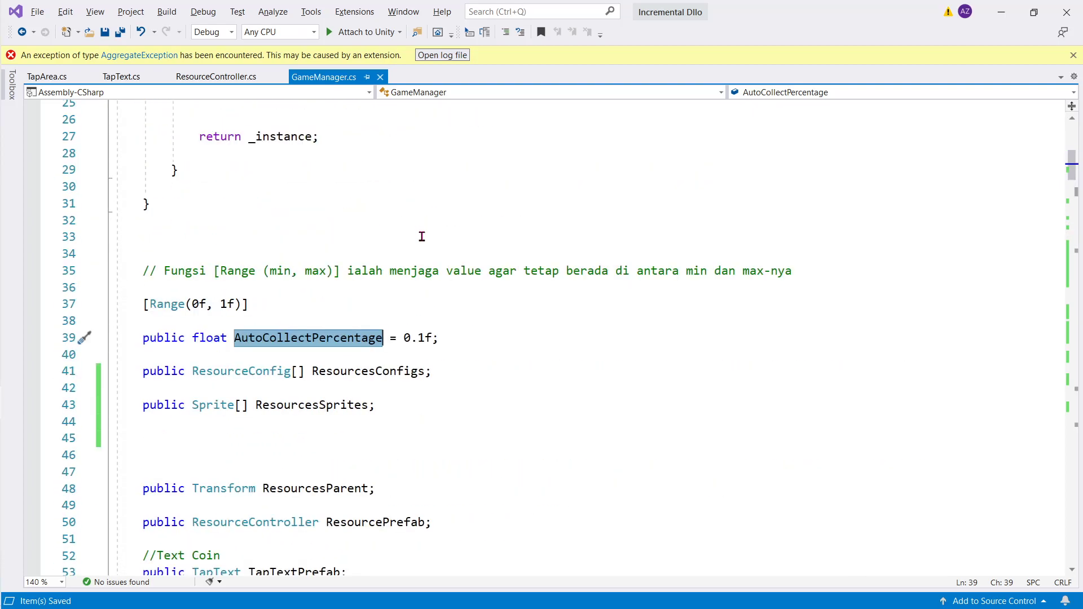
pyautogui.scroll(2, 245, 279)
pyautogui.scroll(-2, 246, 280)
pyautogui.doubleClick(220, 338)
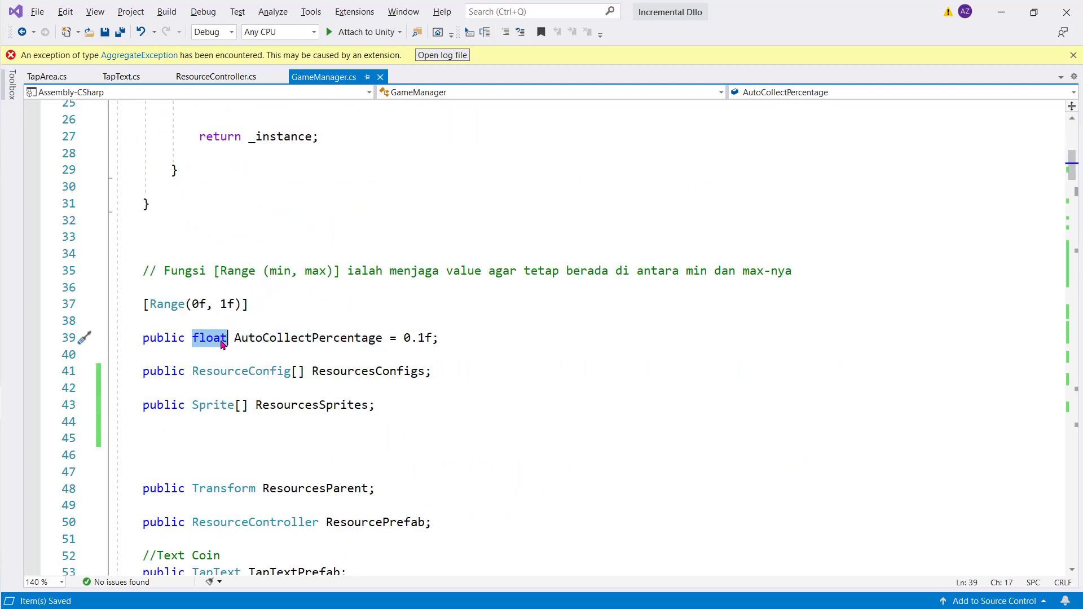
pyautogui.write('d')
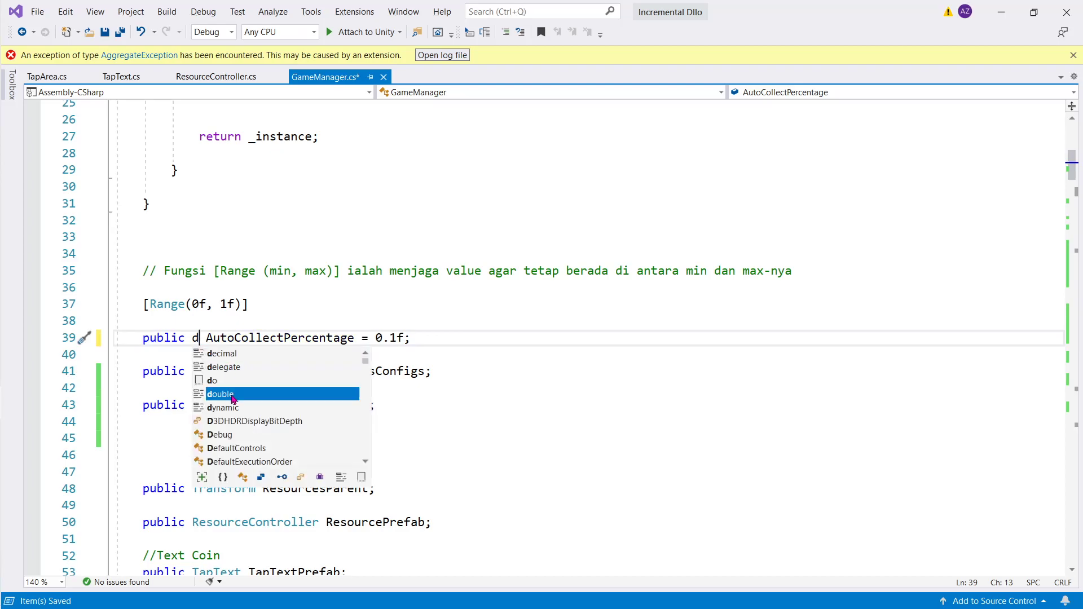
pyautogui.doubleClick(231, 395)
pyautogui.click(441, 342)
pyautogui.press('BackSpace')
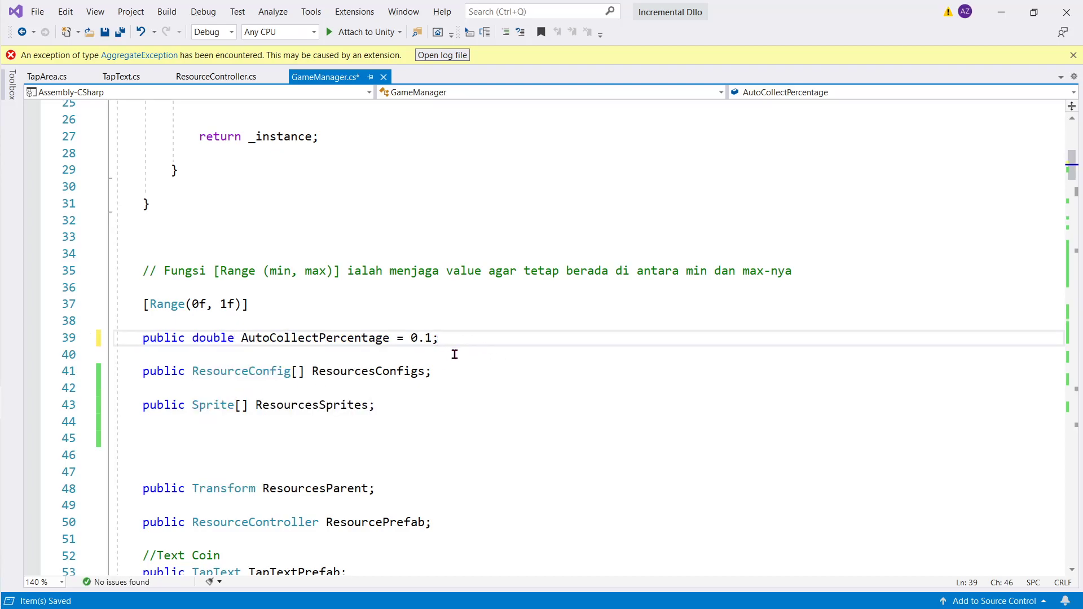
pyautogui.hotkey('ctrl', 's')
pyautogui.scroll(-15, 454, 355)
pyautogui.scroll(-13, 457, 355)
pyautogui.hotkey('alt', 'Tab')
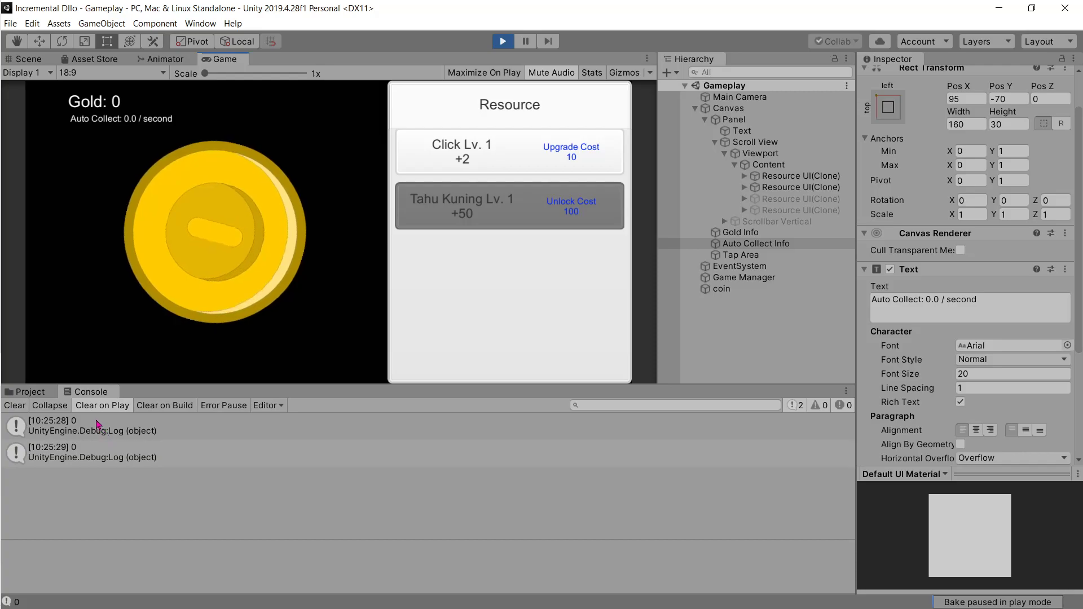
# Check the first logged 0, tap the coin, and upgrade Click to Lv. 2
pyautogui.click(98, 425)
pyautogui.click(223, 266)
pyautogui.doubleClick(301, 154)
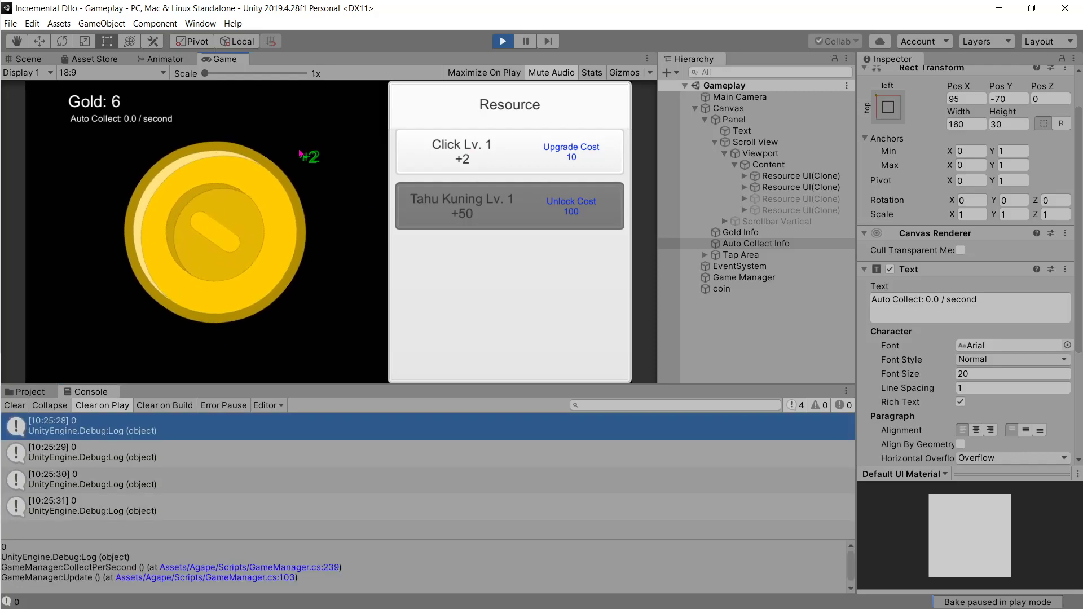
pyautogui.tripleClick(301, 153)
pyautogui.click(496, 153)
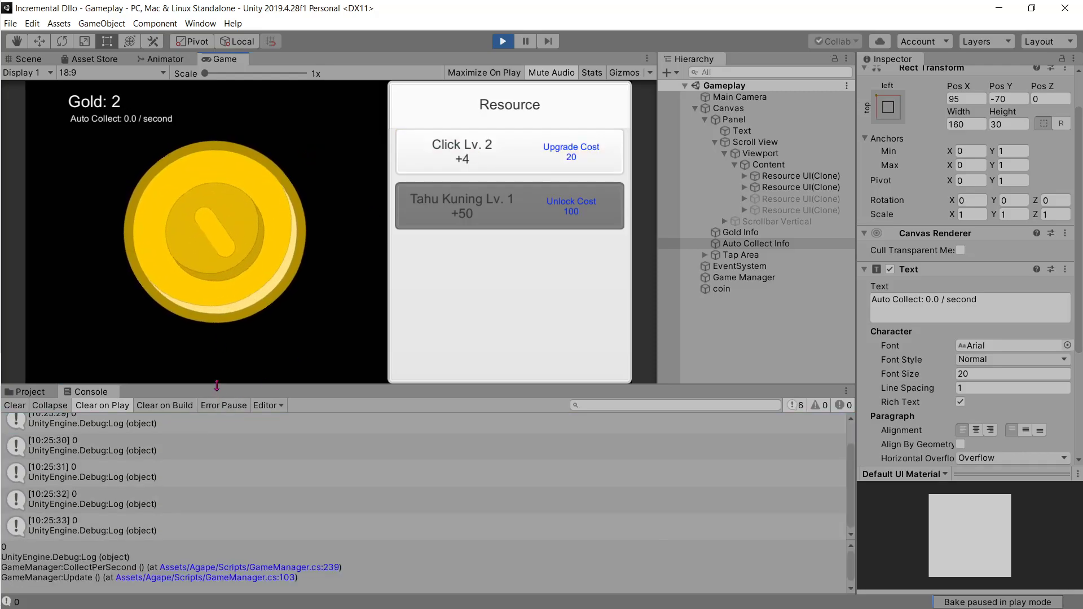
# Enlarge the console, keep tapping to raise Click to Lv. 5, then stop play
pyautogui.moveTo(216, 386); pyautogui.dragTo(217, 297)
pyautogui.doubleClick(276, 194)
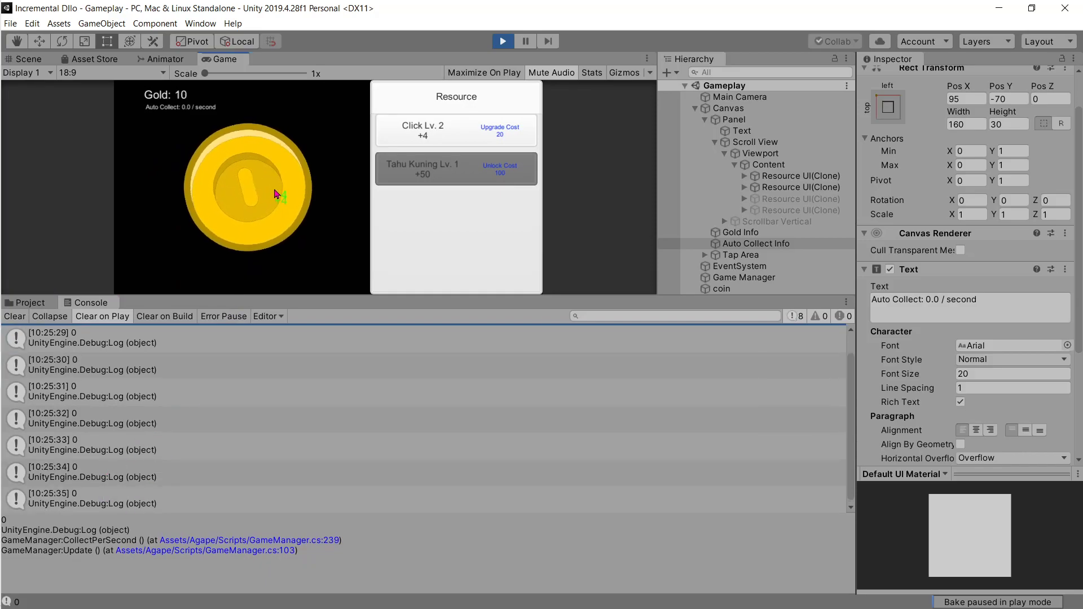
pyautogui.tripleClick(276, 194)
pyautogui.tripleClick(278, 188)
pyautogui.click(496, 131)
pyautogui.tripleClick(256, 158)
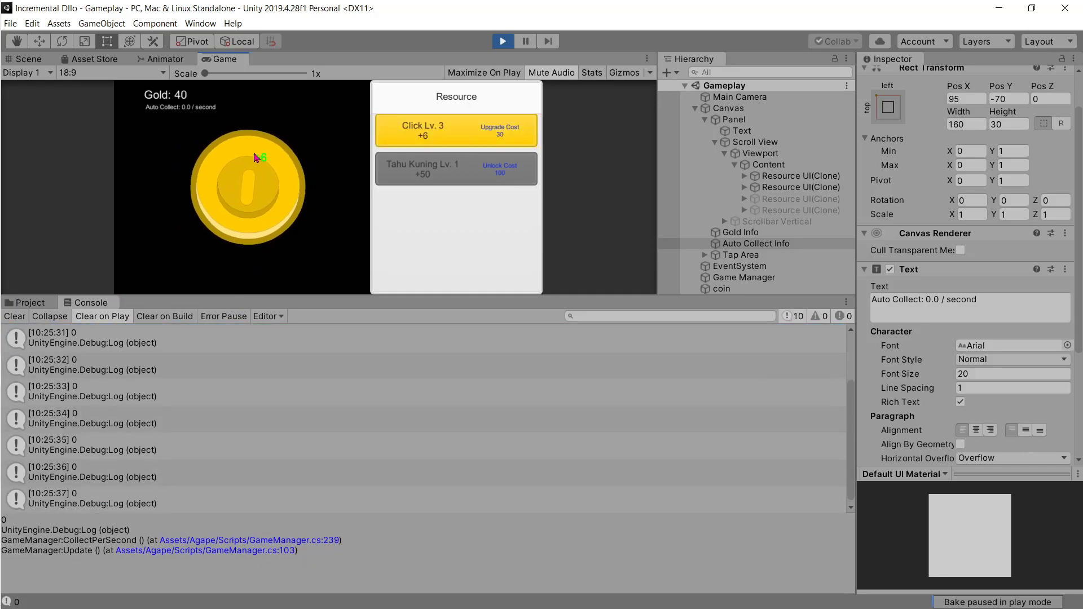
pyautogui.click(256, 158)
pyautogui.click(434, 127)
pyautogui.tripleClick(302, 161)
pyautogui.click(302, 160)
pyautogui.click(299, 162)
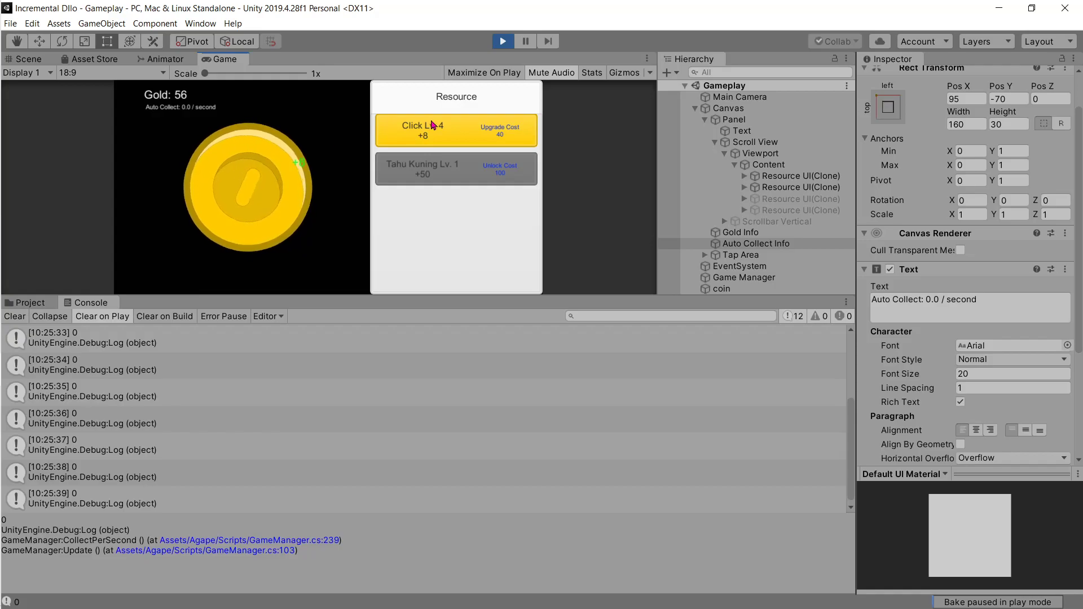
pyautogui.click(433, 124)
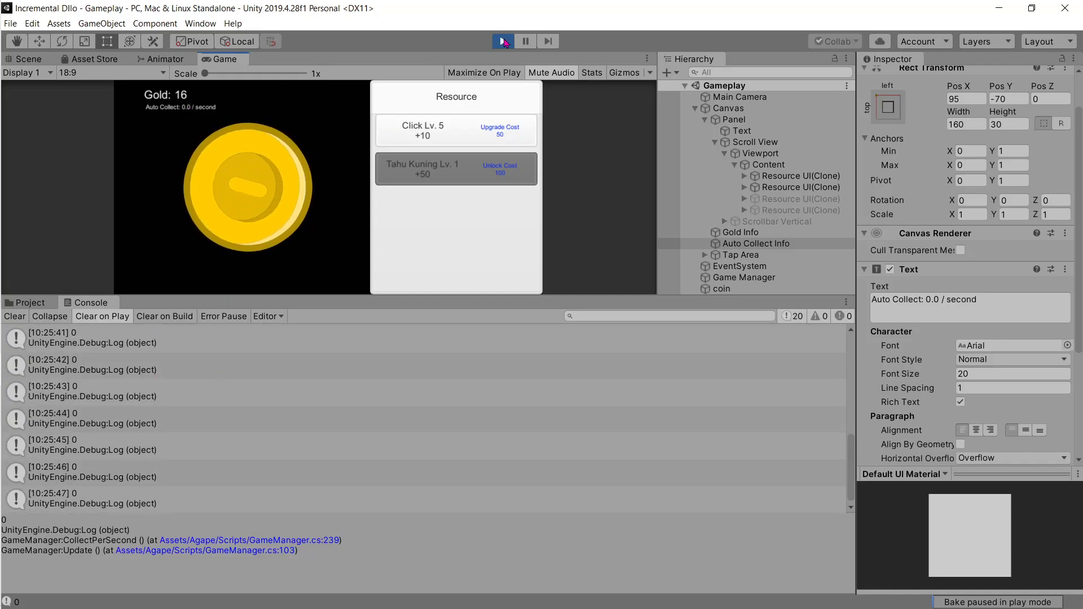
pyautogui.click(503, 42)
pyautogui.hotkey('alt', 'Tab')
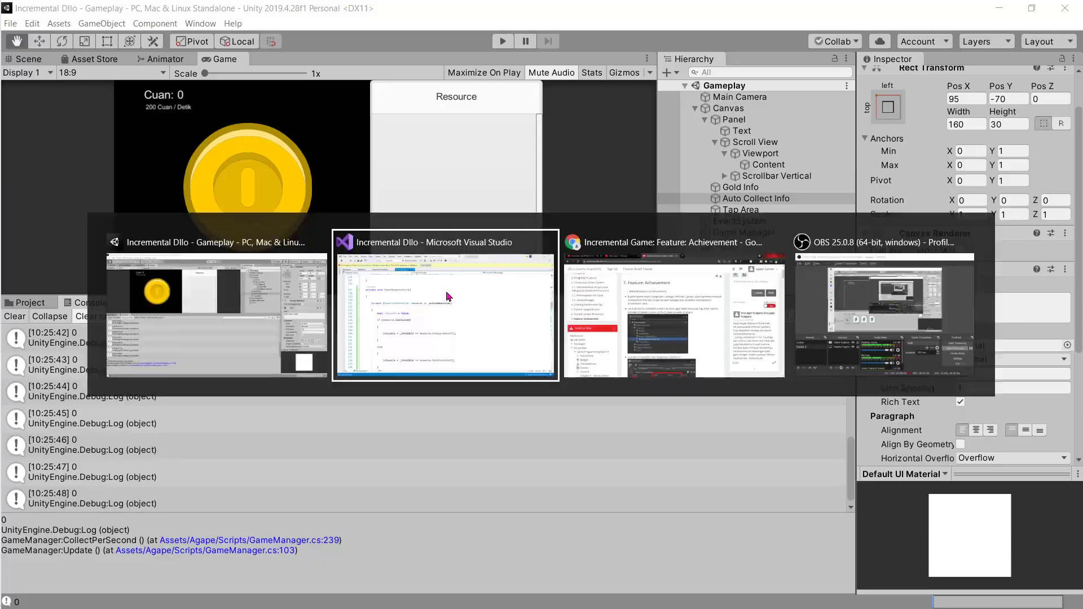
pyautogui.scroll(-2, 445, 333)
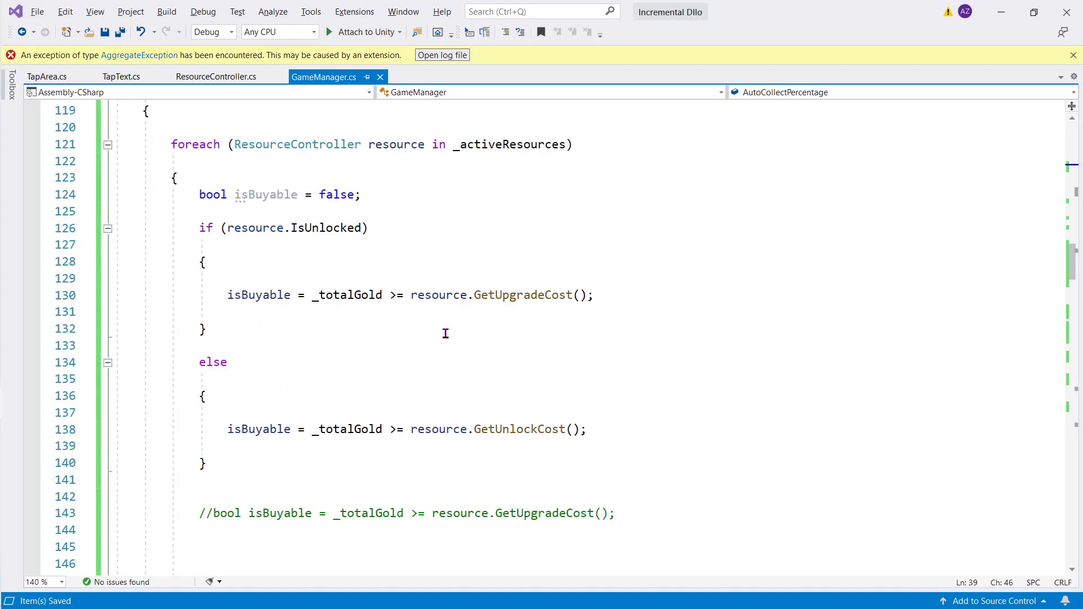
pyautogui.scroll(-6, 445, 333)
pyautogui.scroll(-4, 445, 334)
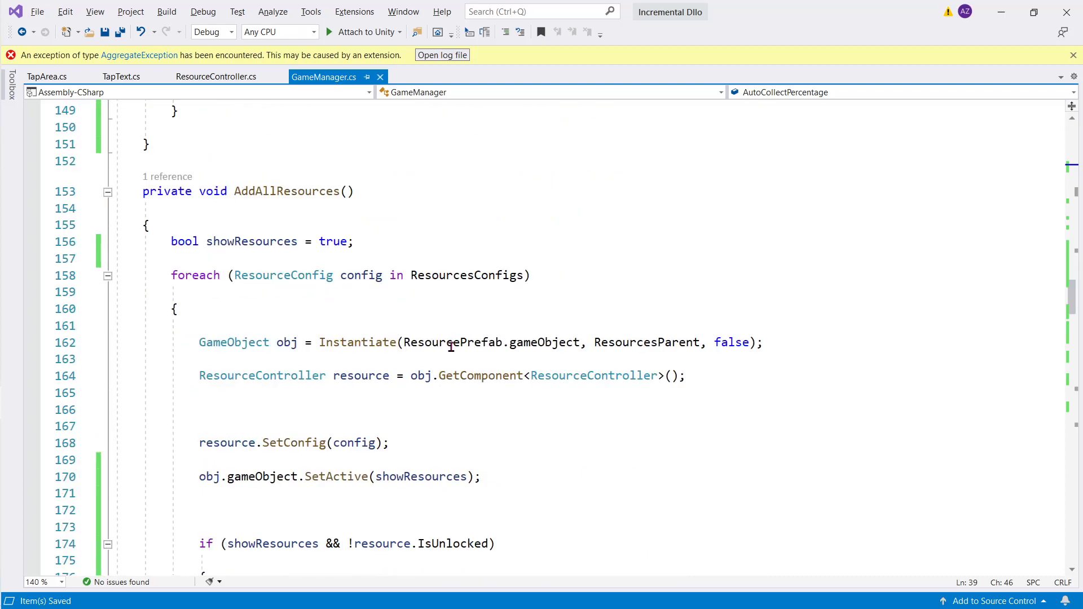
pyautogui.scroll(12, 452, 347)
pyautogui.scroll(12, 448, 350)
pyautogui.scroll(-13, 290, 311)
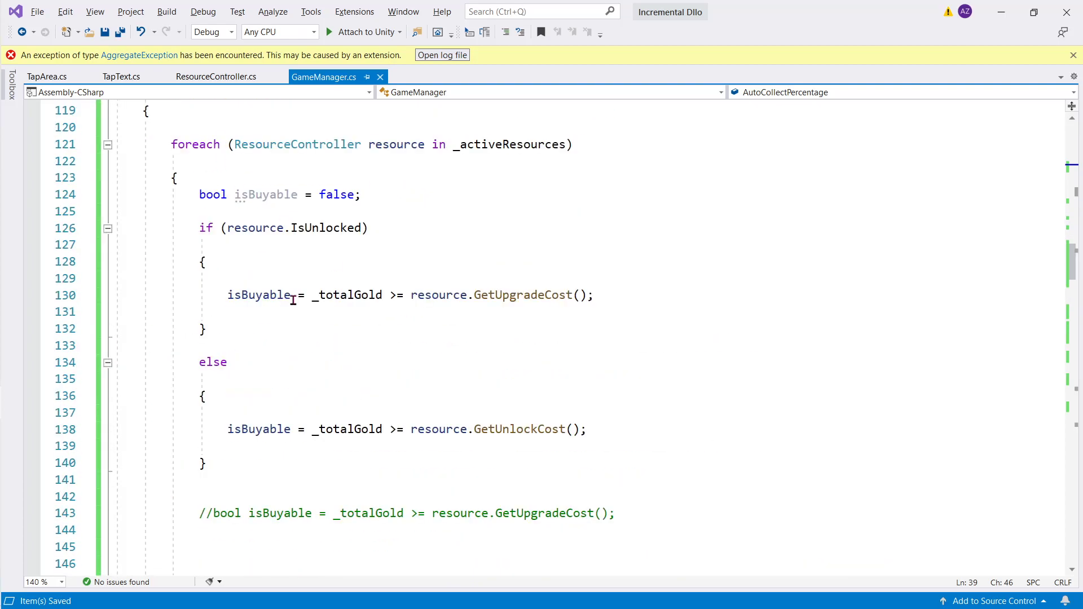
pyautogui.scroll(-10, 288, 310)
pyautogui.scroll(-2, 288, 310)
pyautogui.scroll(-6, 291, 312)
pyautogui.scroll(-6, 291, 310)
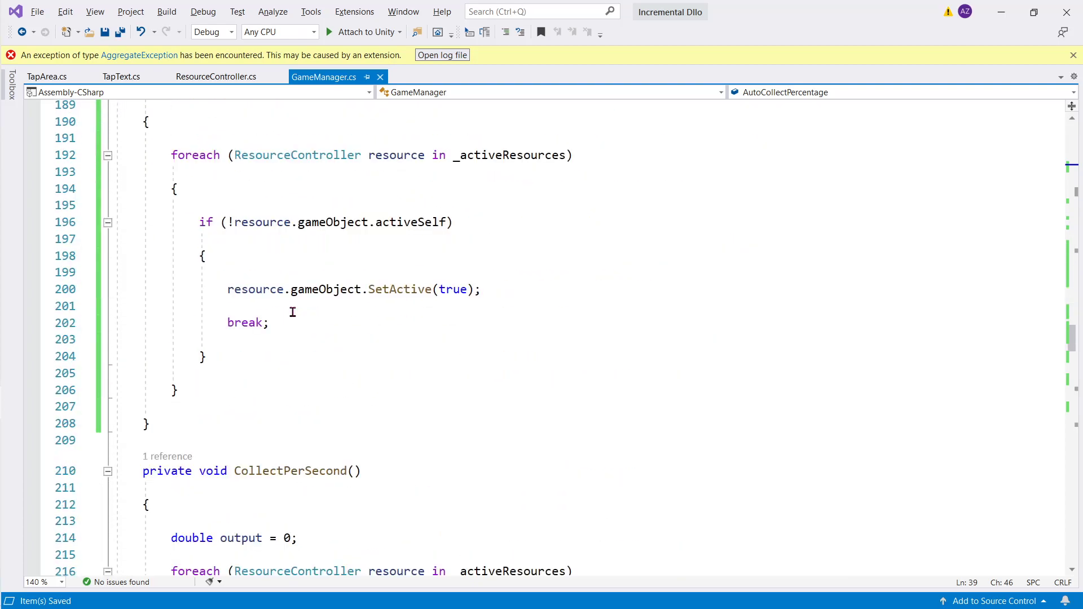
pyautogui.scroll(-4, 331, 326)
pyautogui.scroll(-4, 331, 327)
pyautogui.moveTo(36, 395)
pyautogui.scroll(-3, 113, 350)
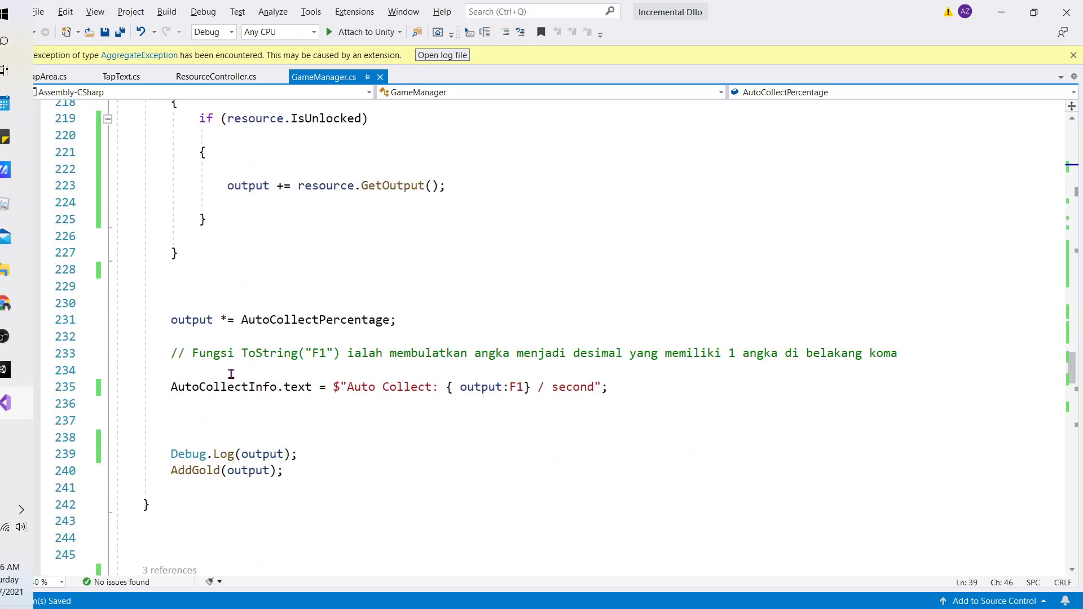
pyautogui.scroll(-3, 113, 339)
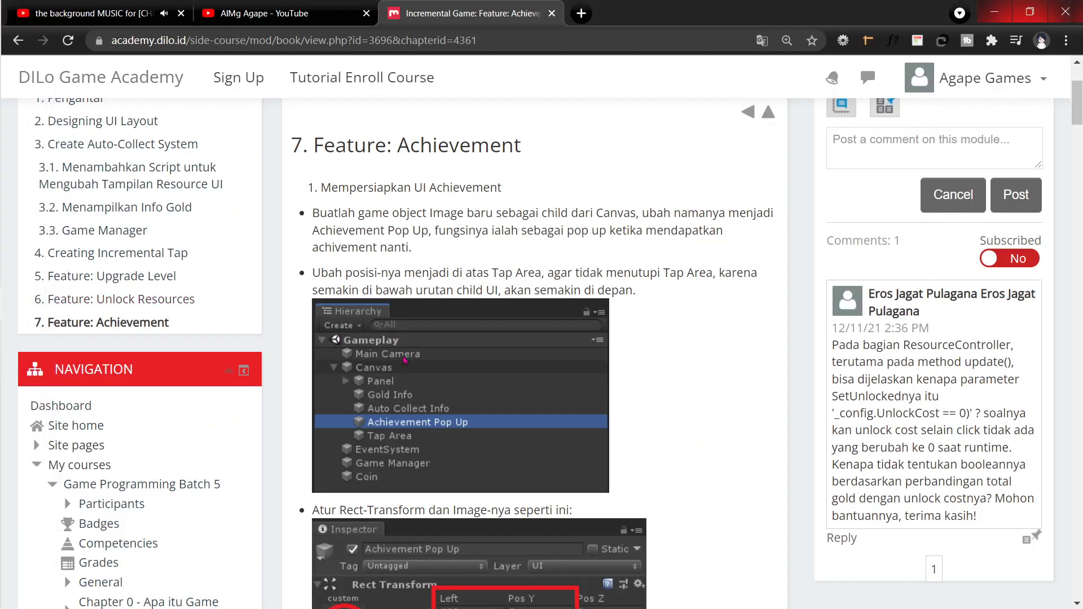
pyautogui.scroll(-2, 434, 339)
pyautogui.scroll(5, 435, 338)
pyautogui.click(14, 411)
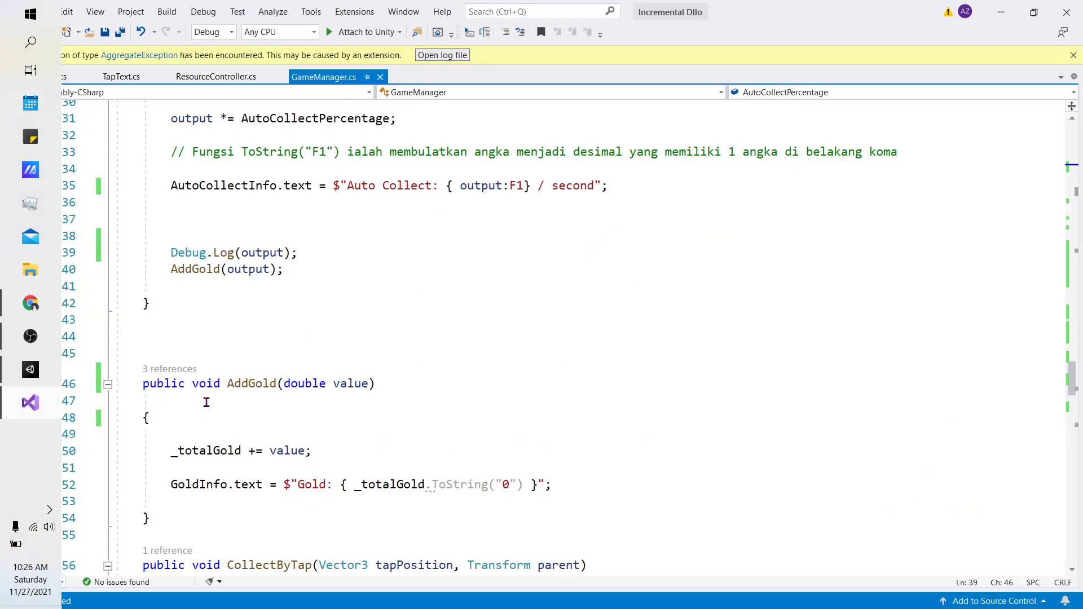
pyautogui.scroll(-4, 371, 400)
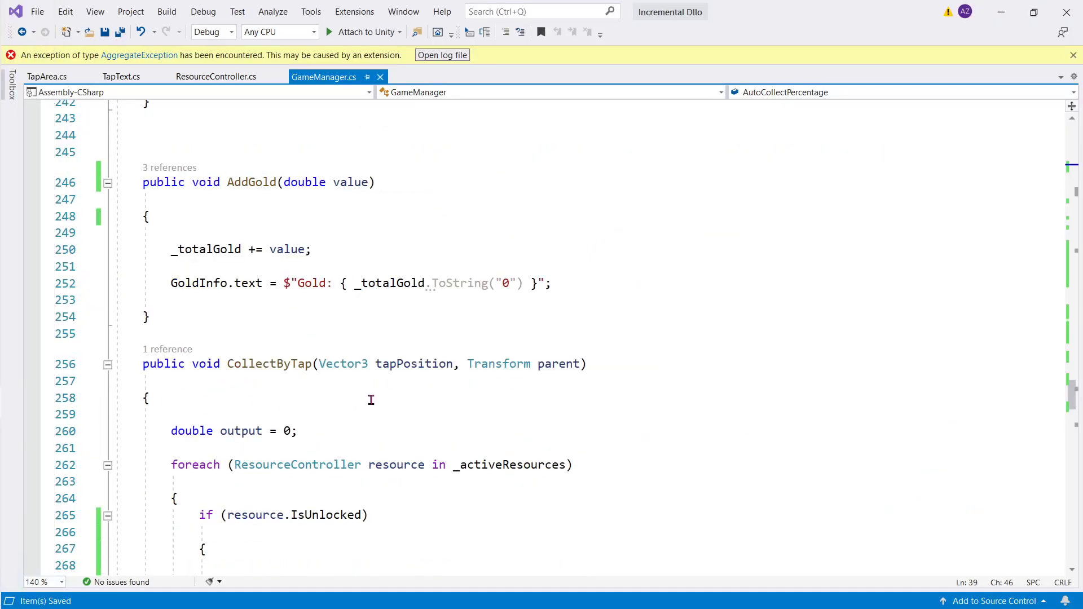
pyautogui.scroll(-2, 371, 400)
pyautogui.scroll(-3, 372, 401)
pyautogui.scroll(-2, 374, 399)
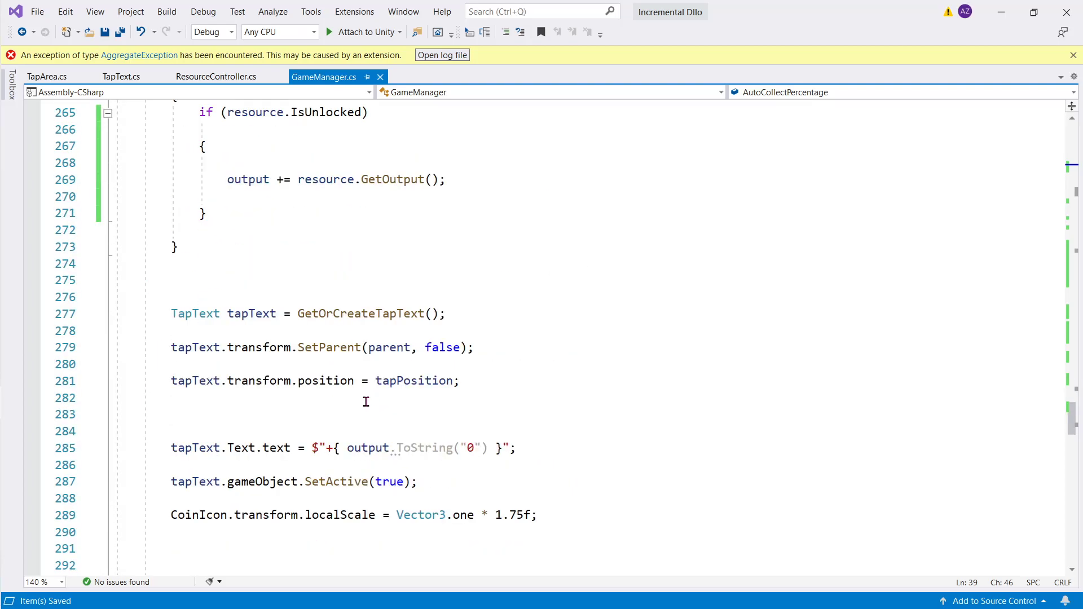
pyautogui.scroll(-2, 401, 404)
pyautogui.click(447, 438)
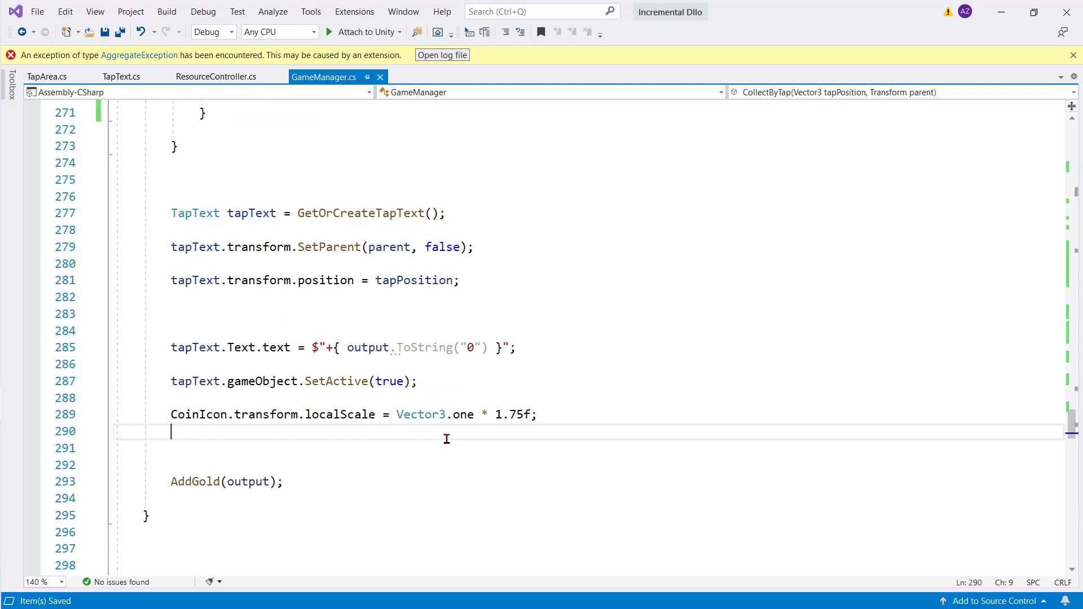
pyautogui.click(454, 455)
pyautogui.click(456, 433)
pyautogui.click(455, 448)
pyautogui.click(455, 465)
pyautogui.scroll(-4, 456, 465)
pyautogui.scroll(-2, 458, 462)
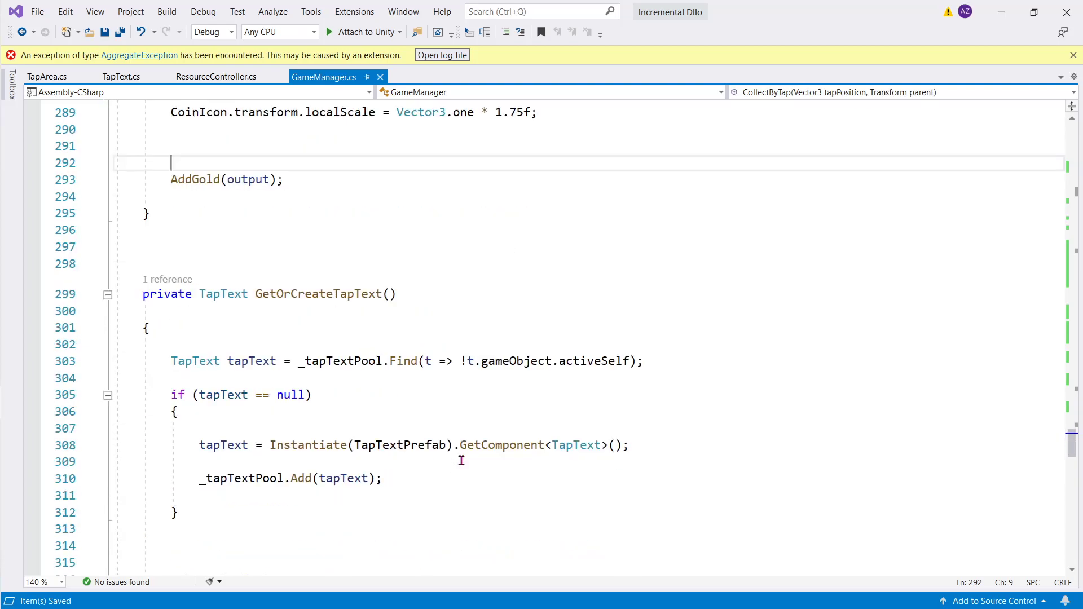
pyautogui.scroll(-4, 460, 460)
pyautogui.scroll(-1, 460, 461)
pyautogui.scroll(-4, 460, 460)
pyautogui.scroll(4, 460, 461)
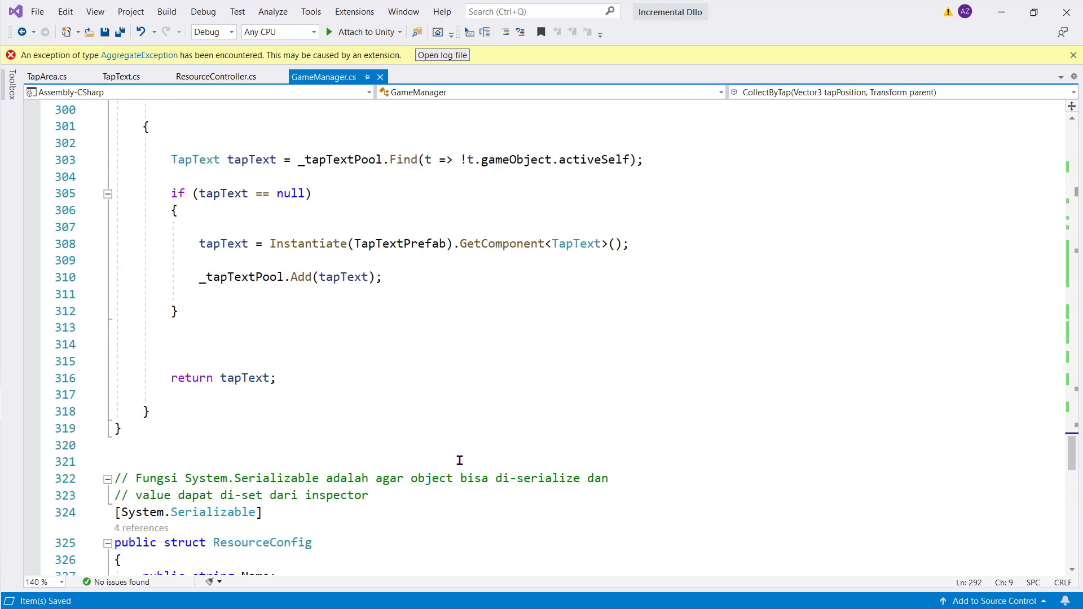
pyautogui.scroll(3, 460, 461)
pyautogui.scroll(3, 459, 460)
pyautogui.scroll(-2, 459, 460)
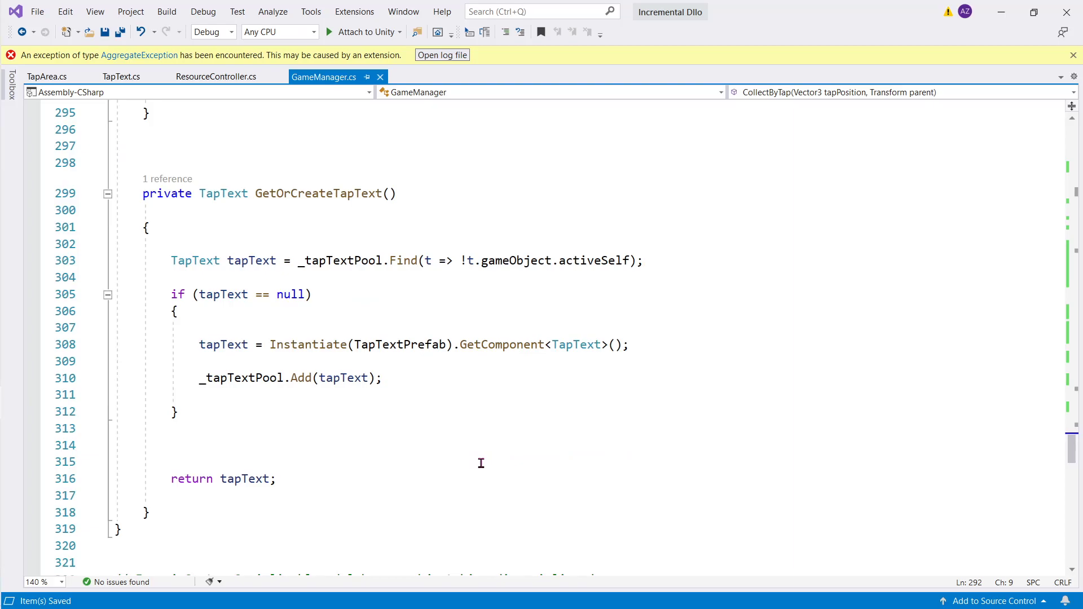
pyautogui.scroll(2, 481, 463)
pyautogui.scroll(2, 478, 459)
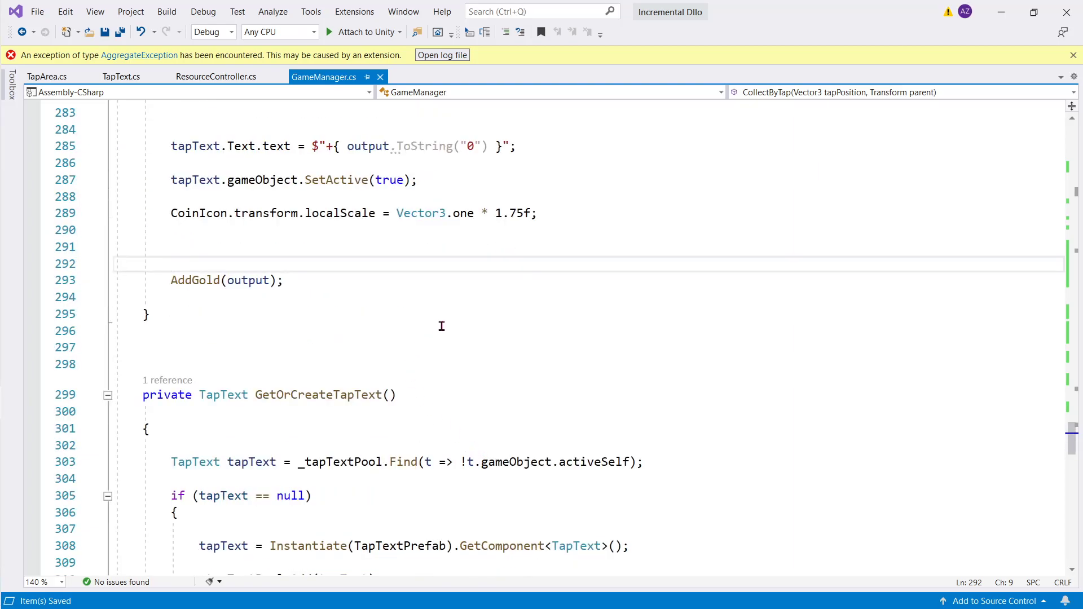
pyautogui.scroll(2, 440, 324)
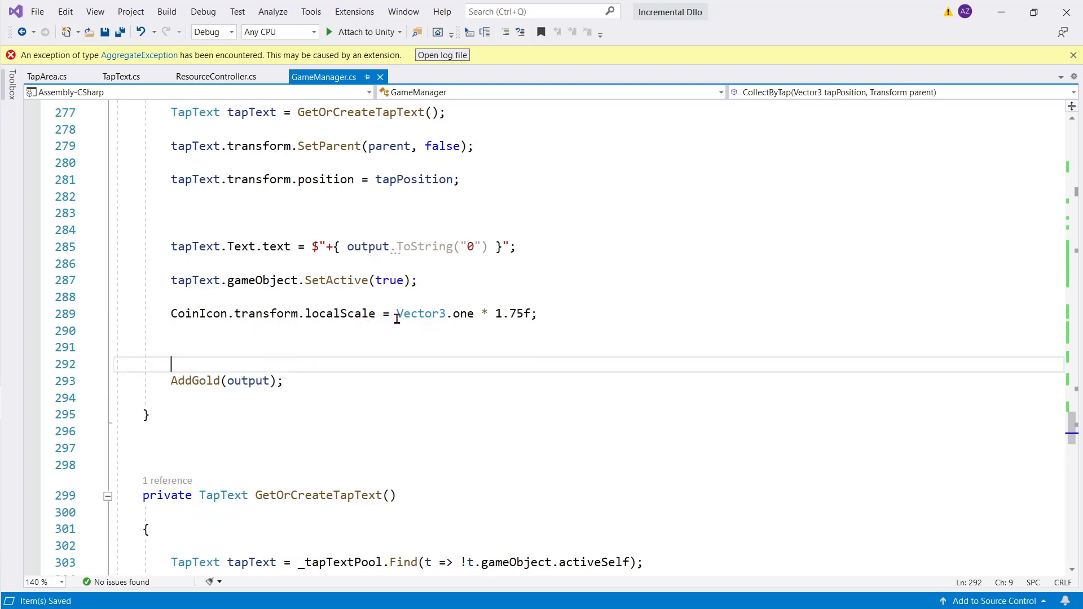
pyautogui.scroll(-4, 401, 320)
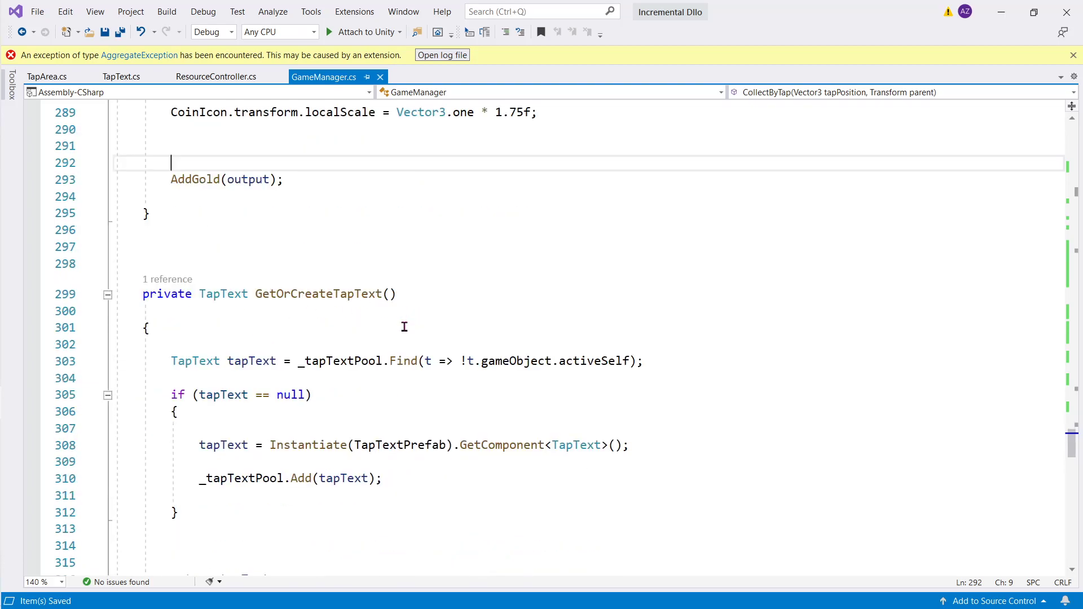
pyautogui.scroll(6, 404, 324)
pyautogui.scroll(6, 405, 328)
pyautogui.scroll(6, 411, 331)
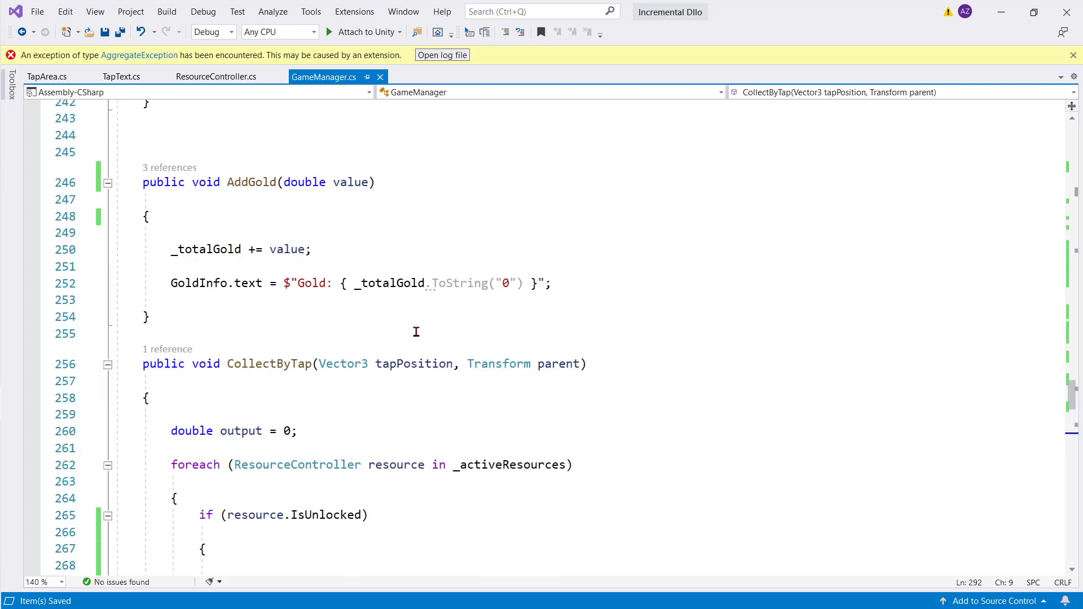
pyautogui.scroll(3, 360, 365)
pyautogui.scroll(1, 361, 366)
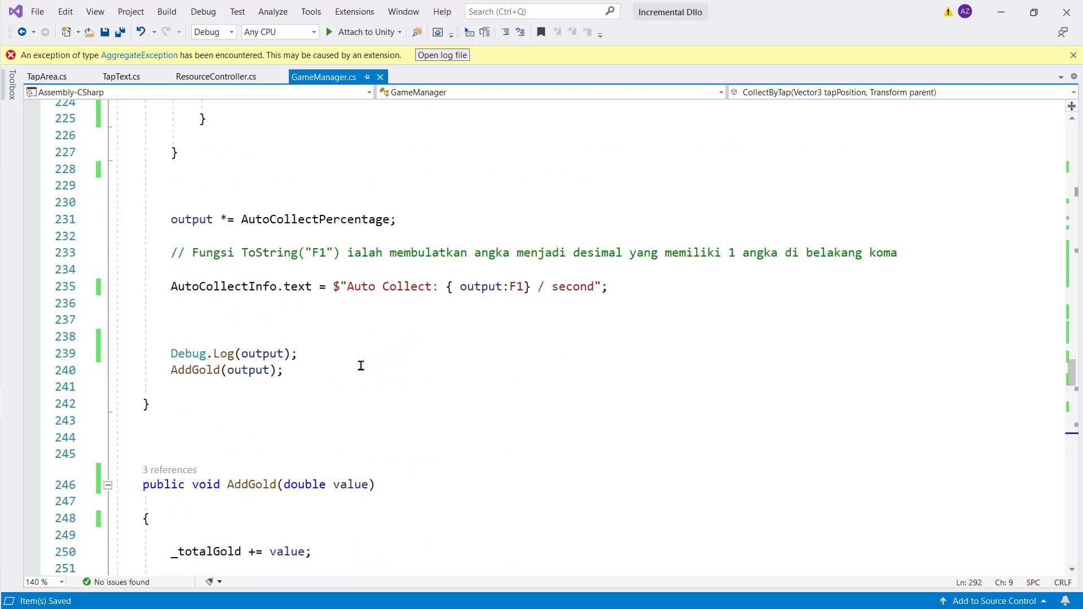
# Move Debug.Log(output) above the AutoCollectPercentage multiplication and label it "Awal : "
pyautogui.doubleClick(186, 222)
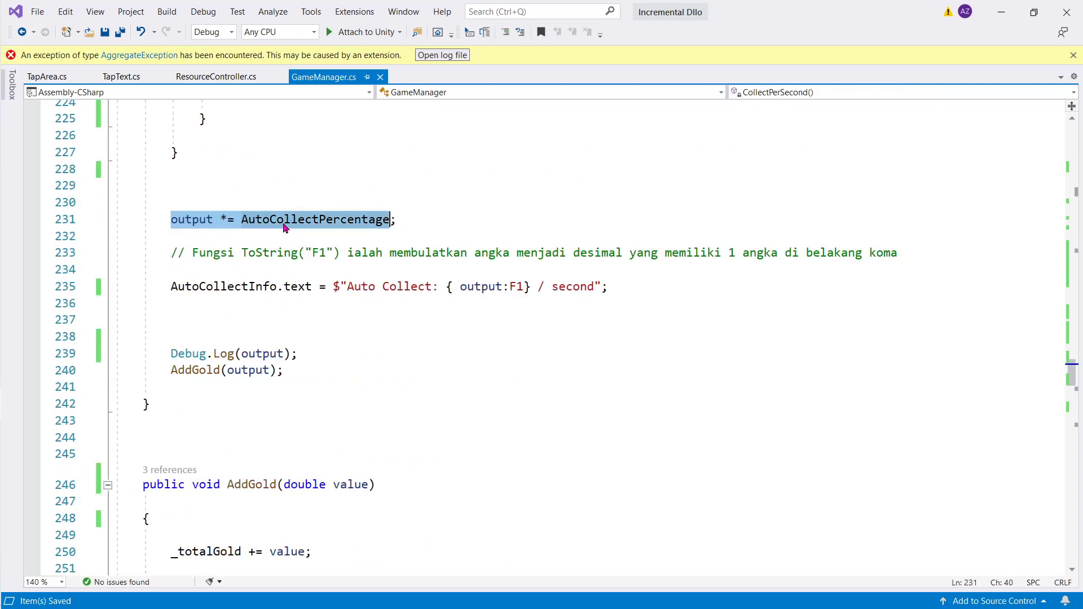
pyautogui.doubleClick(249, 373)
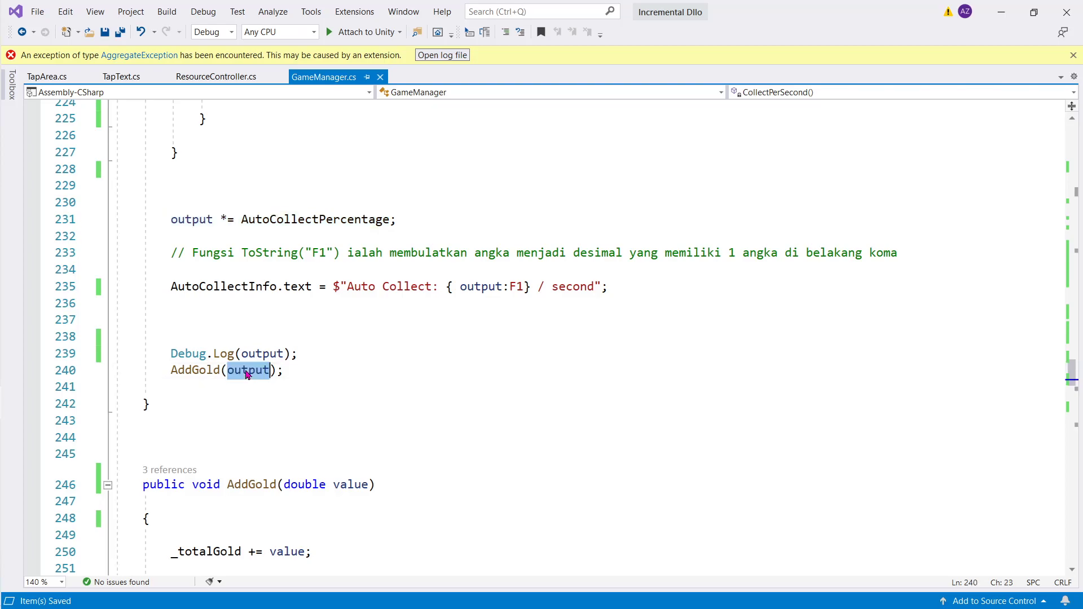
pyautogui.doubleClick(358, 223)
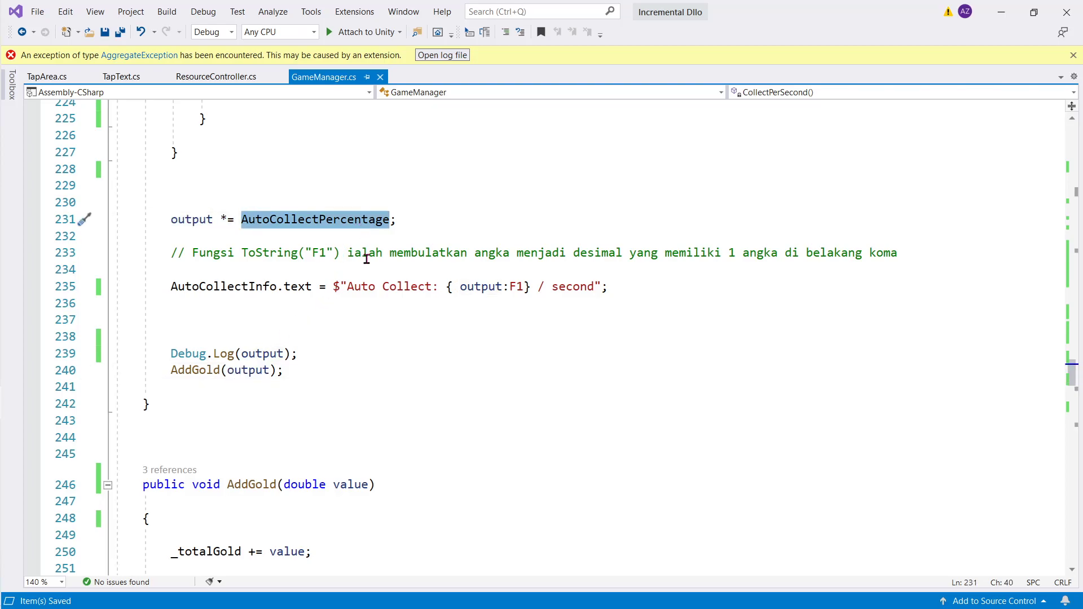
pyautogui.doubleClick(203, 220)
pyautogui.moveTo(310, 354); pyautogui.dragTo(310, 340)
pyautogui.hotkey('ctrl', 'c')
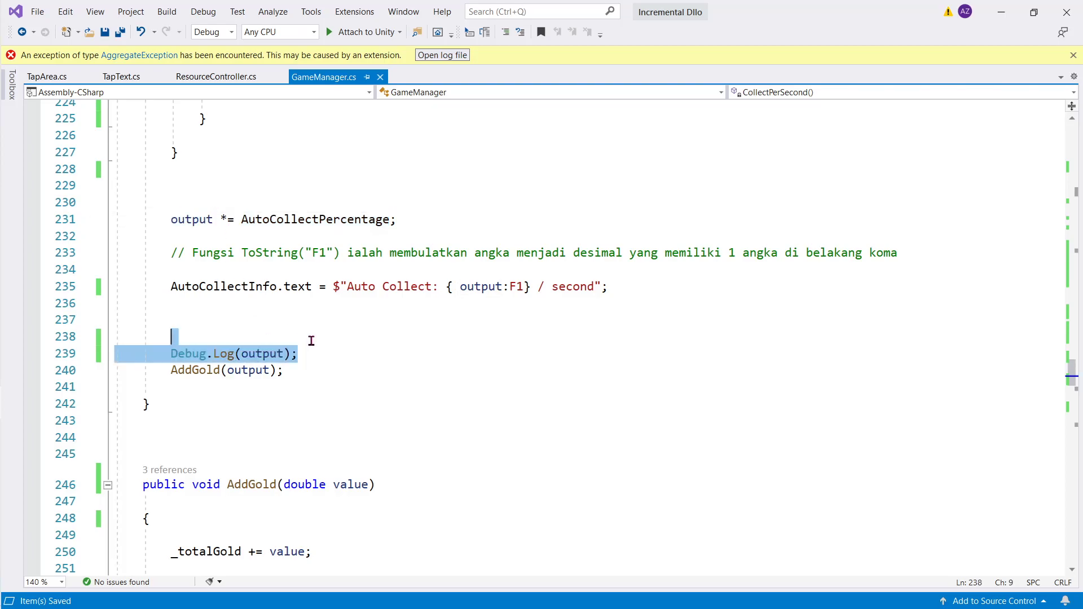
pyautogui.press('BackSpace')
pyautogui.click(237, 202)
pyautogui.hotkey('ctrl', 'v')
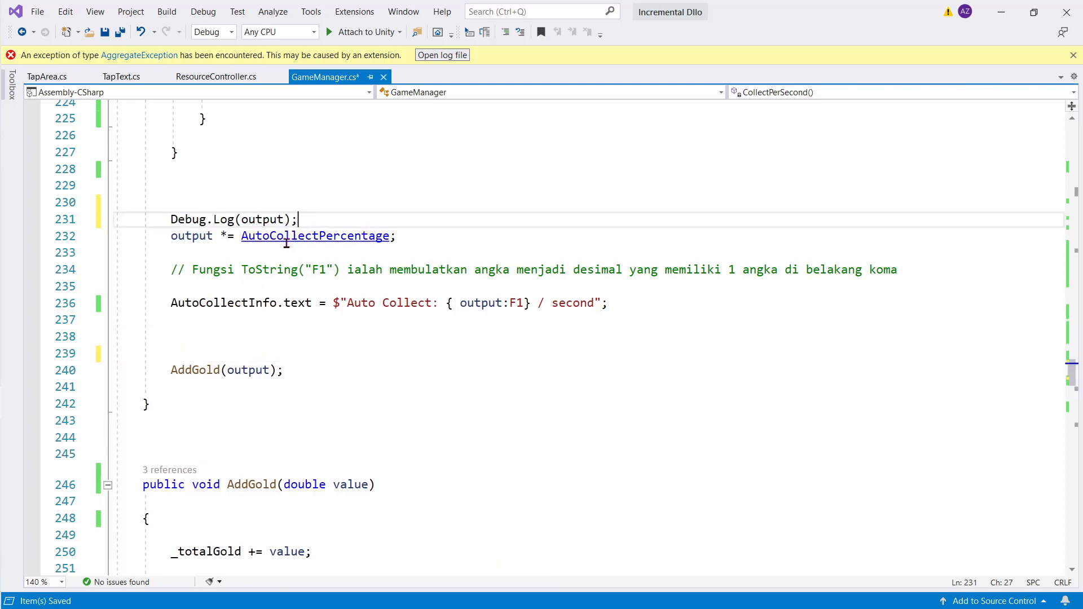
pyautogui.doubleClick(246, 221)
pyautogui.press('Left')
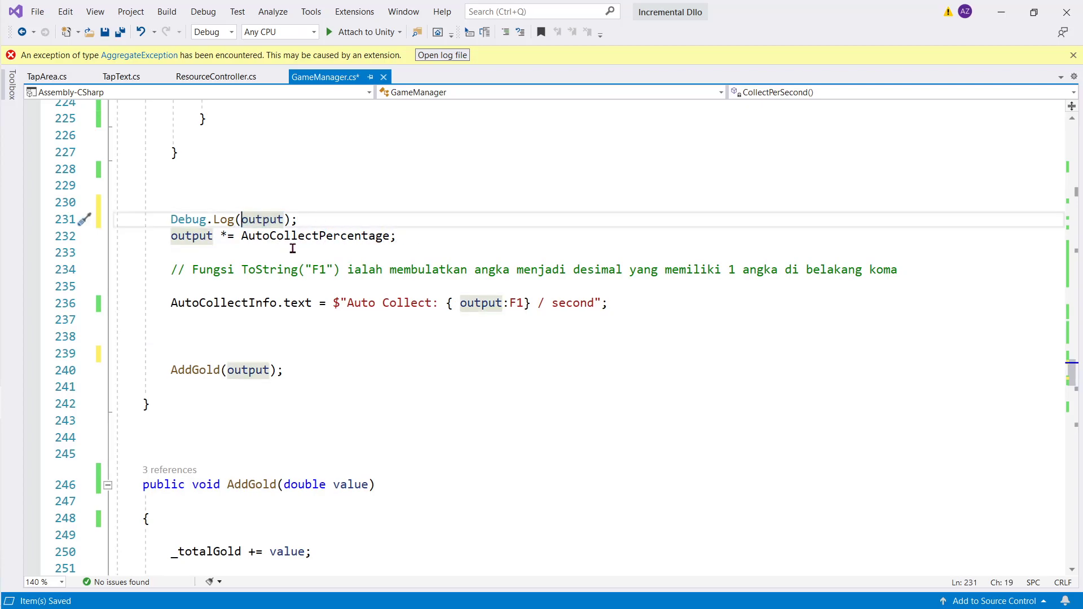
pyautogui.write('""+')
pyautogui.write('A')
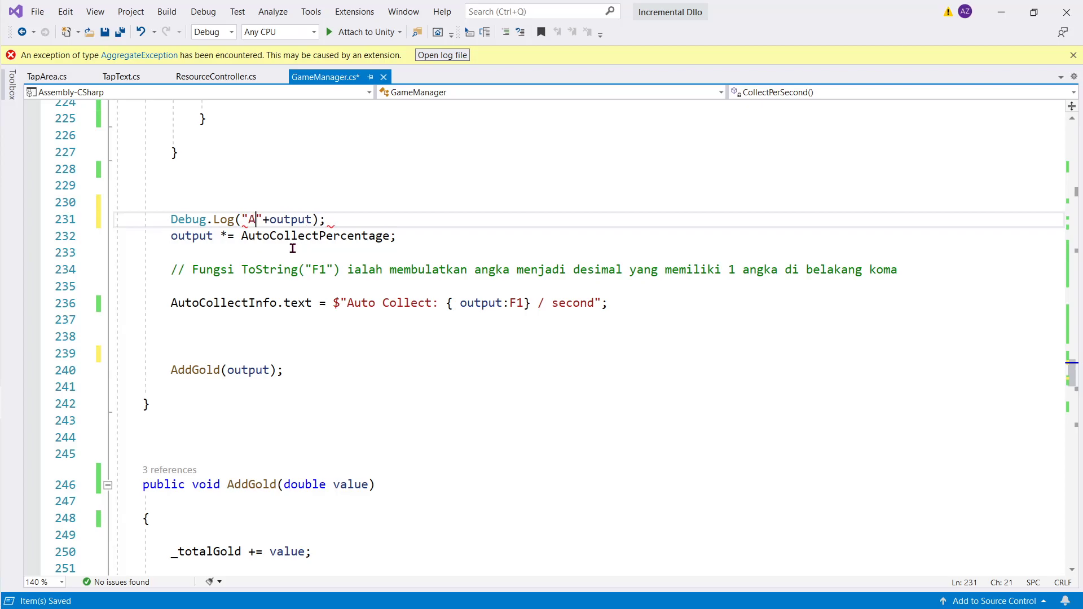
pyautogui.write('wal :')
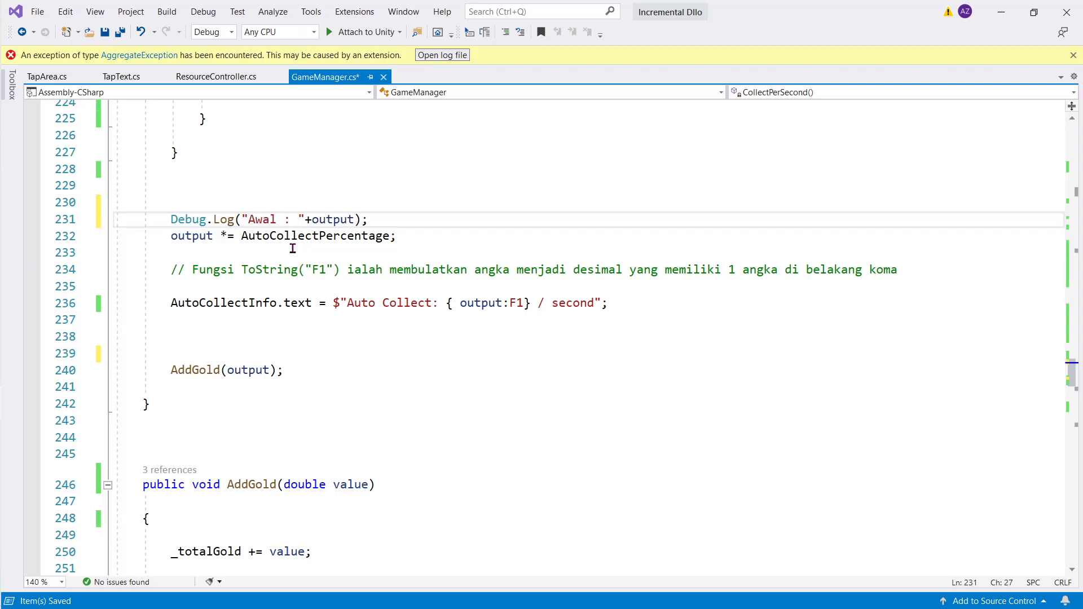
# Add a second log line after the multiplication, relabelled "Awal * "
pyautogui.click(384, 219)
pyautogui.click(416, 240)
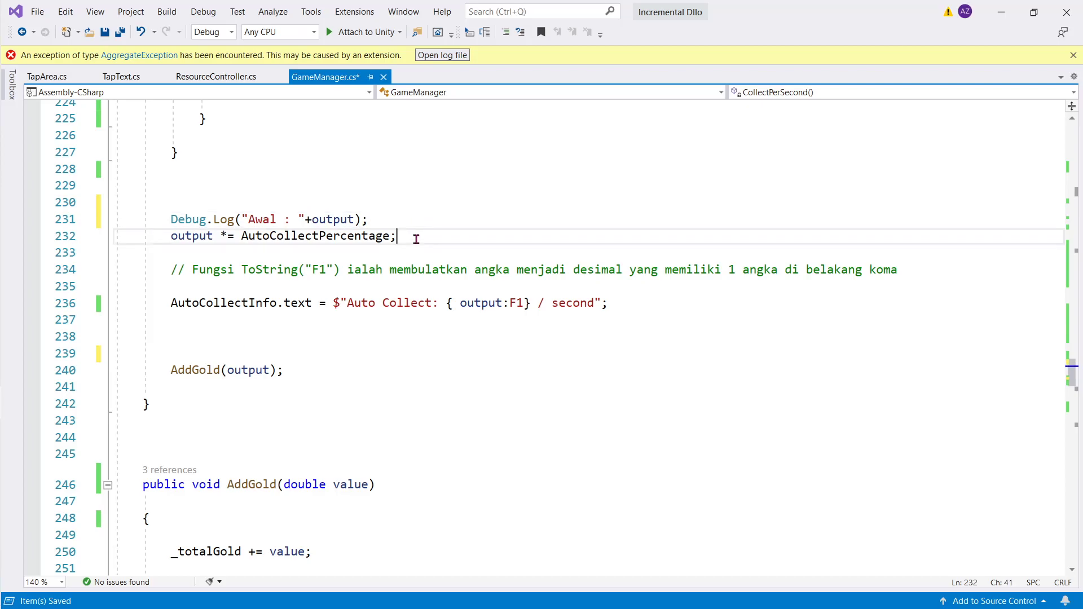
pyautogui.press('Return')
pyautogui.write('Debug.Log("Awal : " + output);')
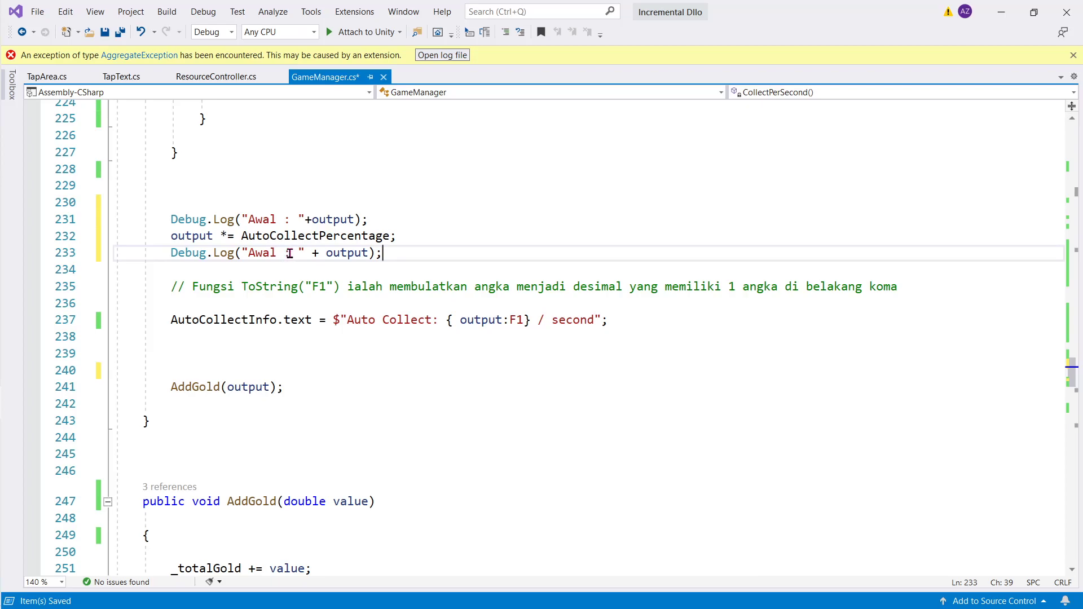
pyautogui.click(290, 253)
pyautogui.press('BackSpace')
pyautogui.write('*')
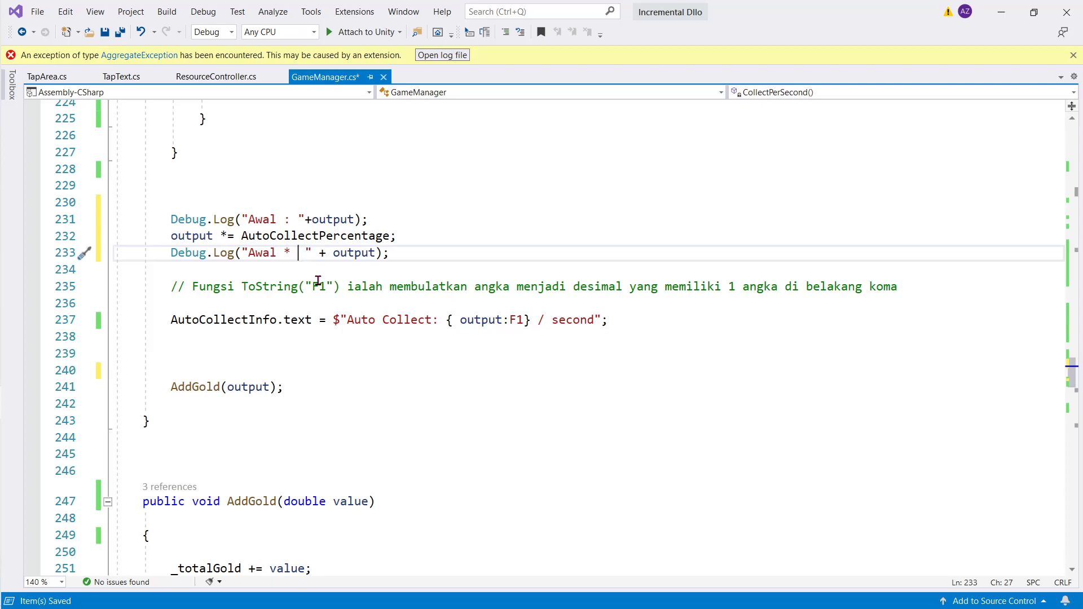
pyautogui.write(' ""+')
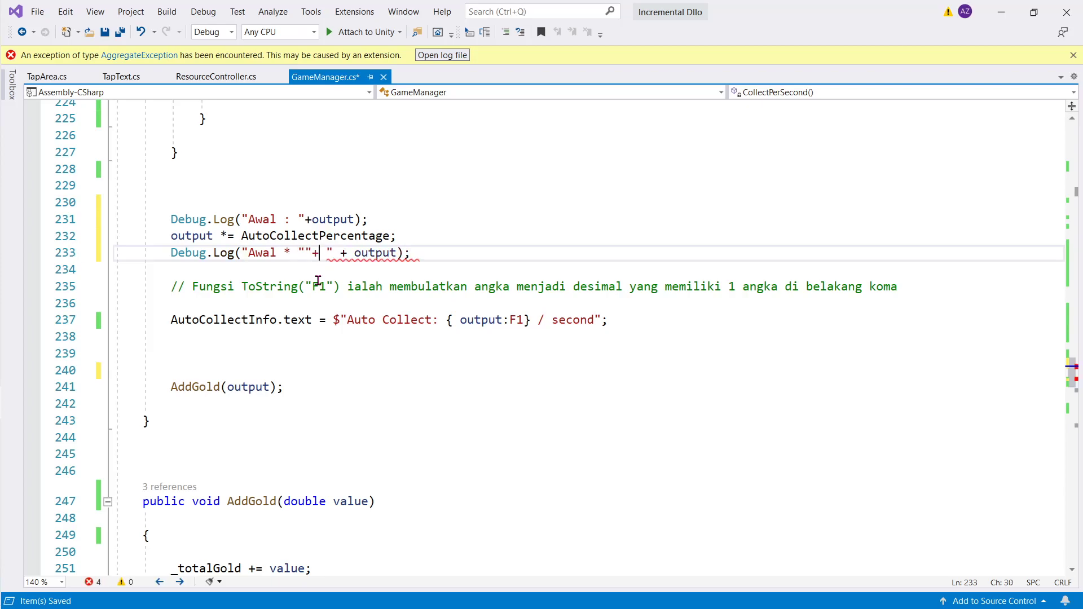
pyautogui.press('BackSpace')
pyautogui.press('Left')
pyautogui.press('Left')
pyautogui.write('"+ +"')
pyautogui.press('Left')
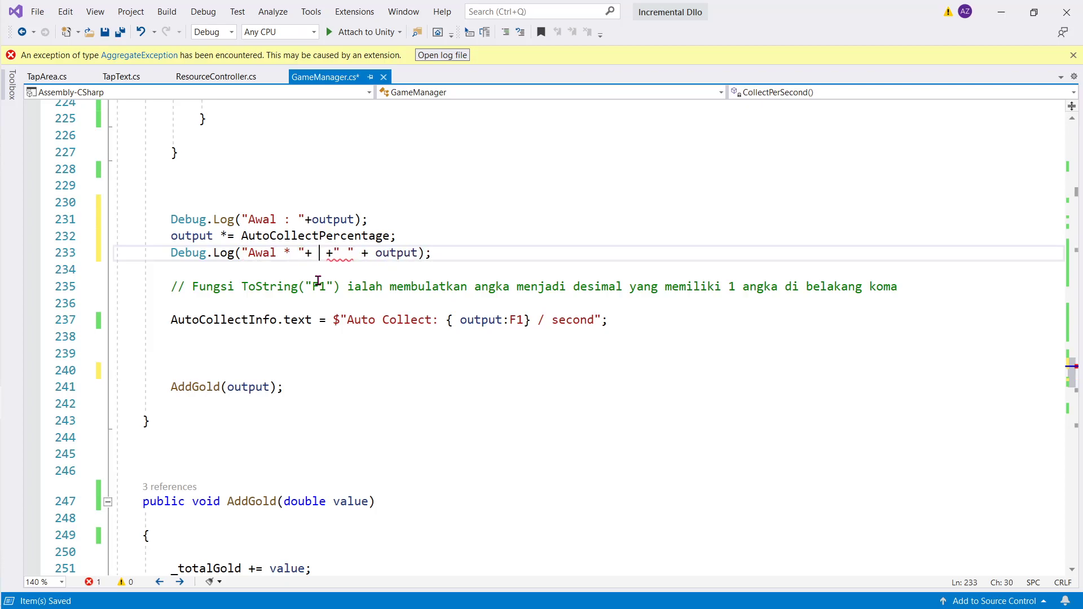
# Complete it as "Awal * " + AutoCollectPercentage + " = " + output and save GameManager.cs
pyautogui.doubleClick(326, 235)
pyautogui.hotkey('ctrl', 'c')
pyautogui.click(319, 254)
pyautogui.hotkey('ctrl', 'v')
pyautogui.click(503, 253)
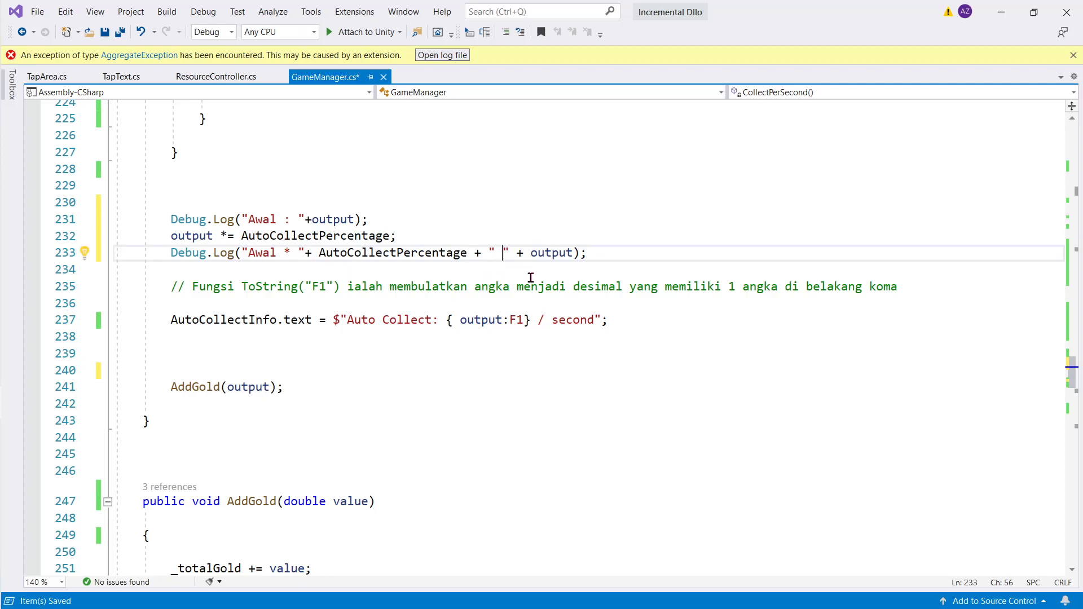
pyautogui.write('=')
pyautogui.hotkey('ctrl', 's')
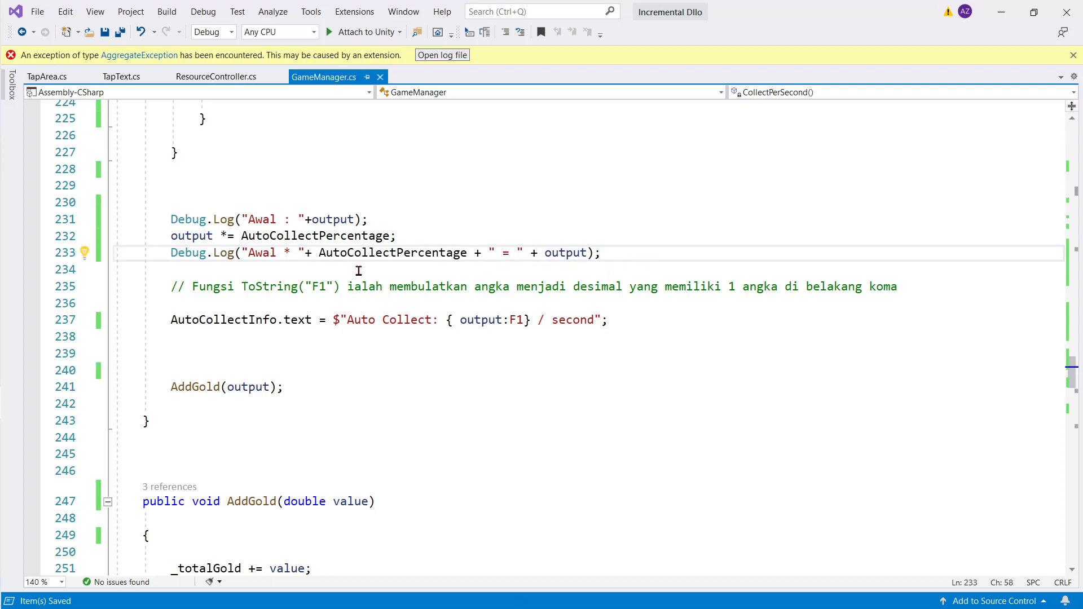
# Run the game in Unity and view the stack trace of the "Awal : 2" Console entry
pyautogui.click(1002, 12)
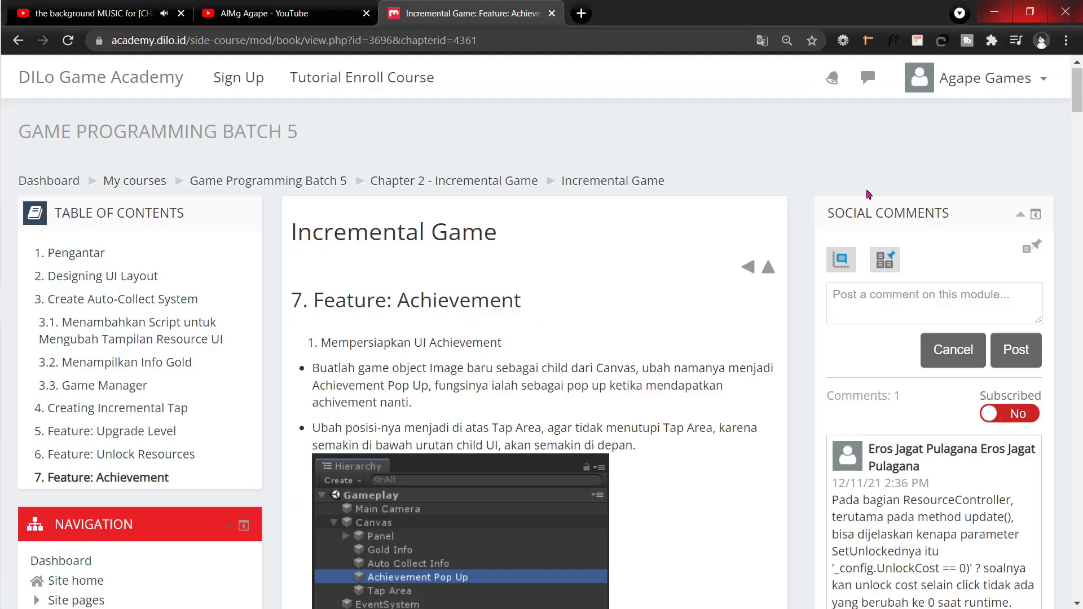
pyautogui.hotkey('alt', 'Tab')
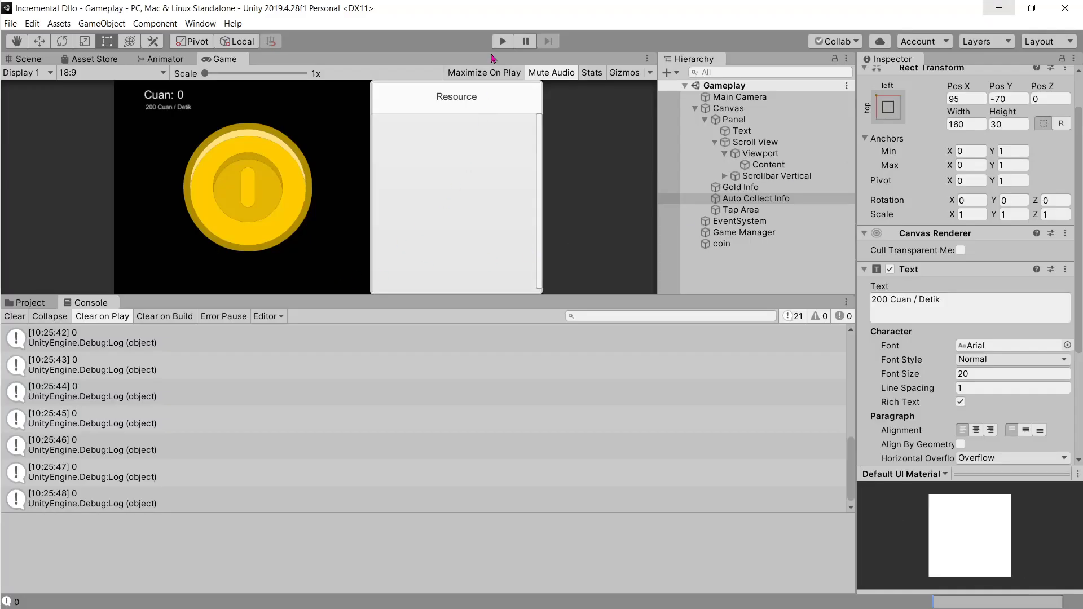
pyautogui.click(502, 41)
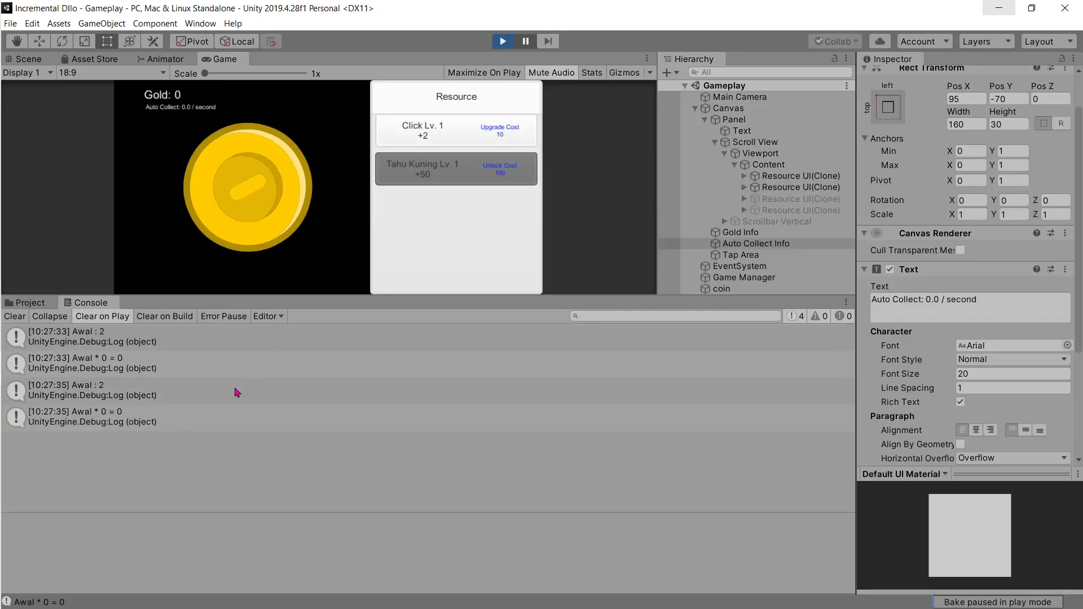
pyautogui.click(97, 340)
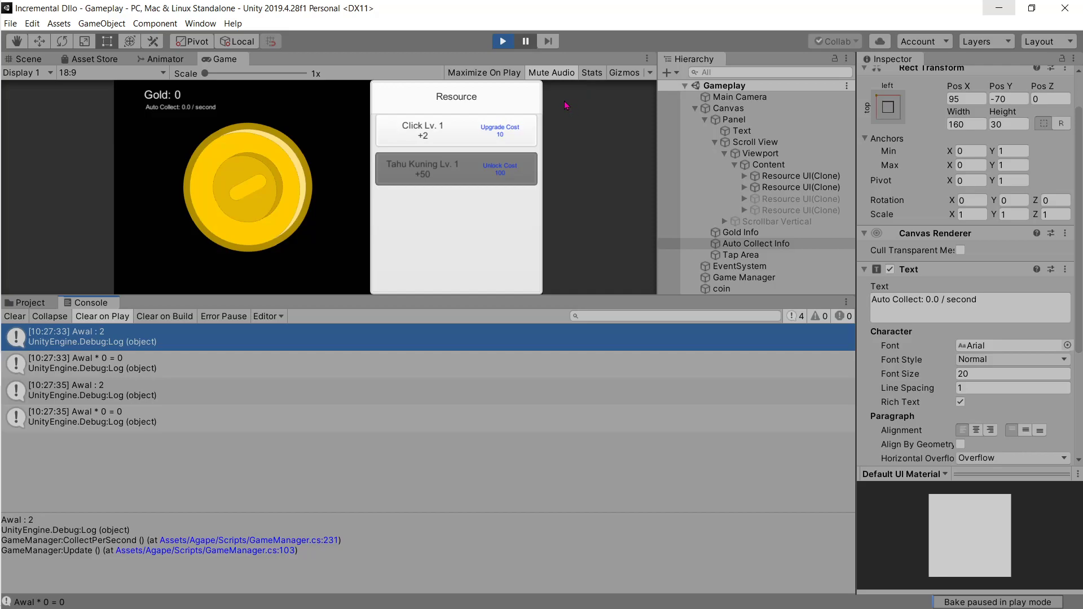
# Stop the game preview, select Game Manager and collapse its Resources Configs list
pyautogui.click(508, 42)
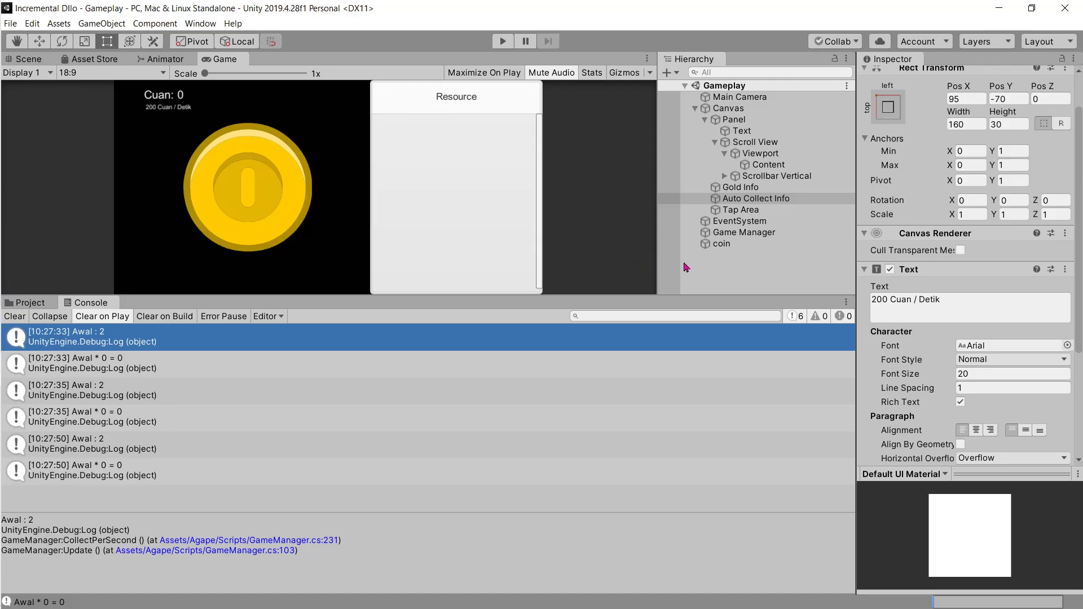
pyautogui.click(751, 232)
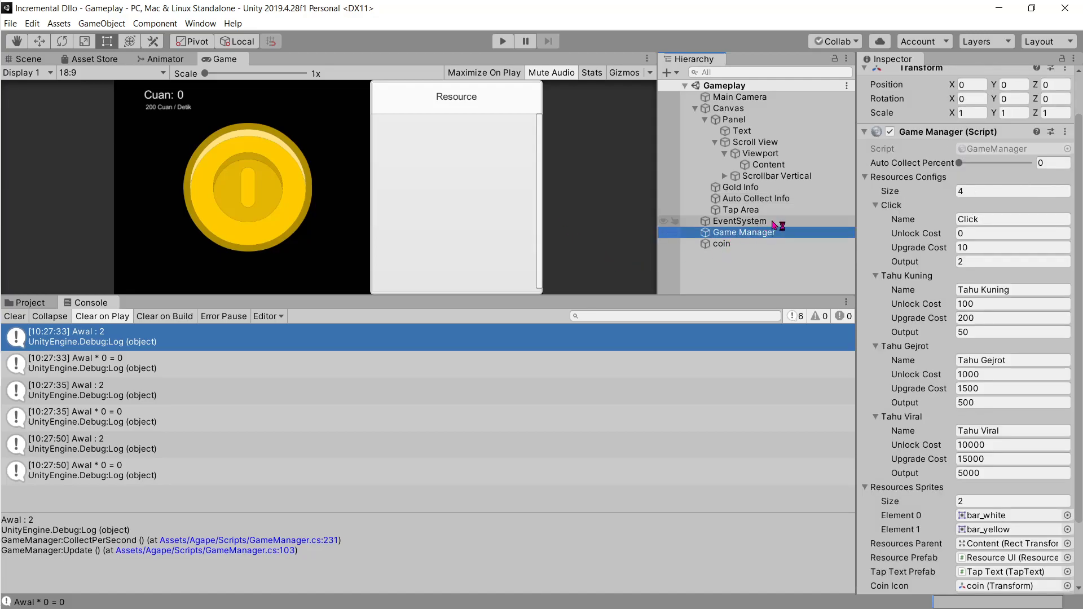
pyautogui.click(868, 182)
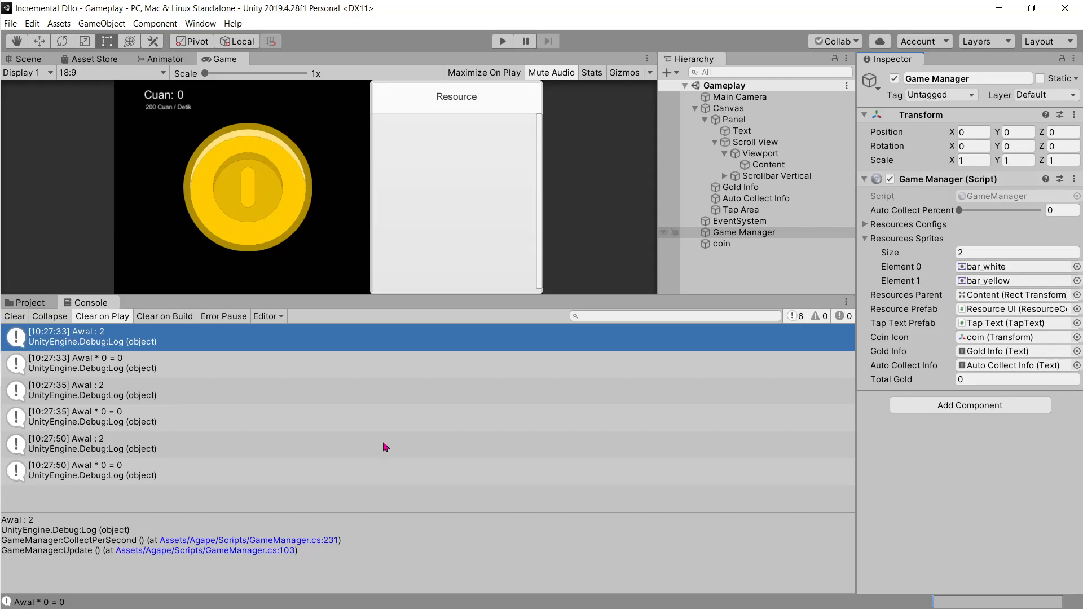
# In GameManager.cs, scroll to the top and highlight the AutoCollectPercentage field
pyautogui.moveTo(9, 462)
pyautogui.moveTo(29, 305)
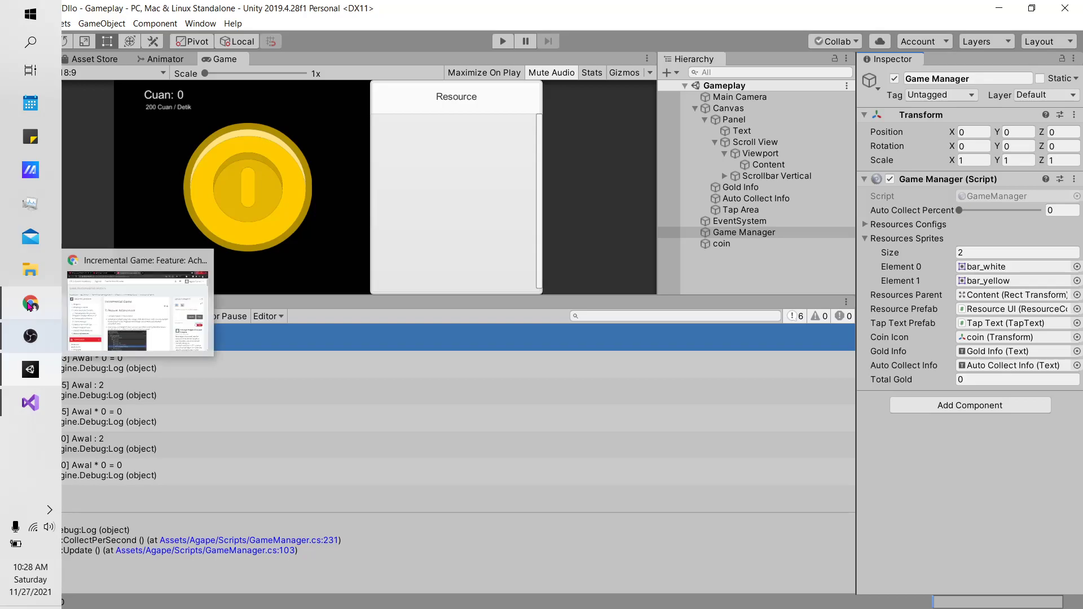
pyautogui.click(30, 402)
pyautogui.scroll(20, 325, 234)
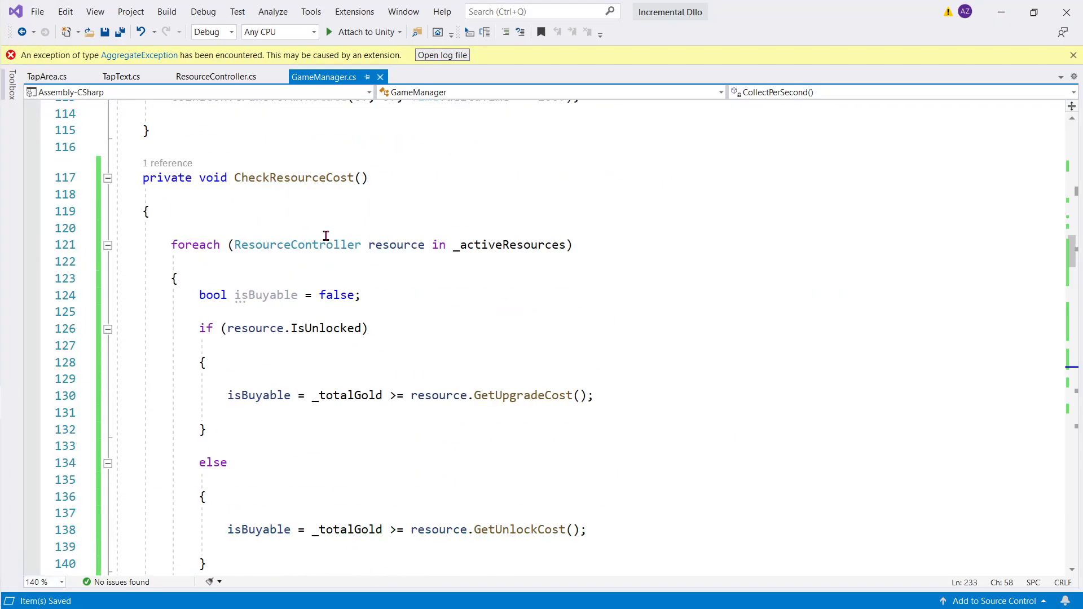
pyautogui.scroll(10, 326, 236)
pyautogui.scroll(18, 326, 236)
pyautogui.scroll(8, 326, 236)
pyautogui.scroll(-7, 326, 236)
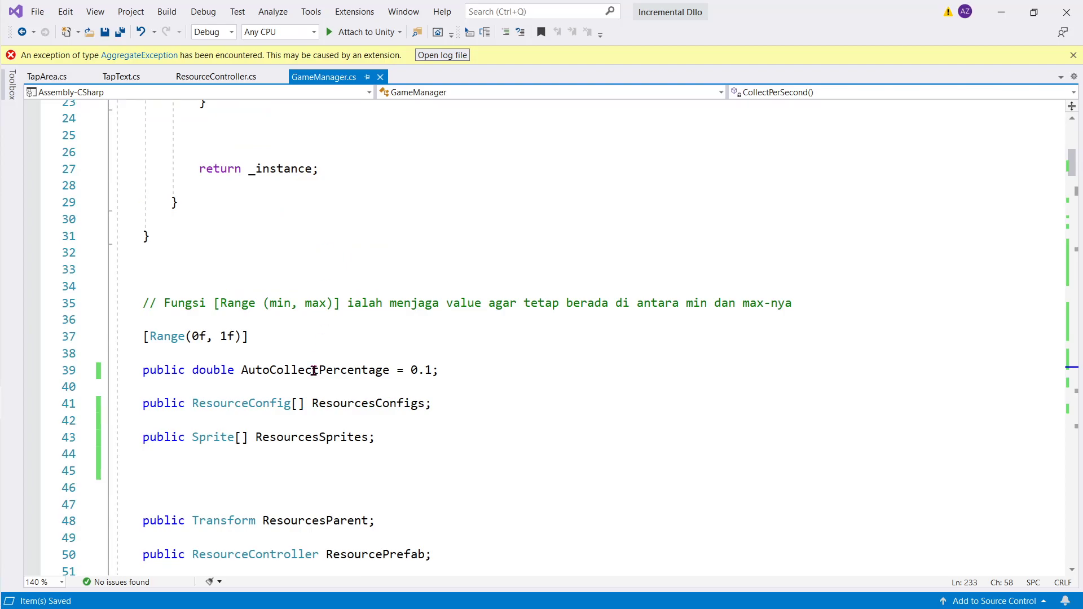
pyautogui.doubleClick(314, 371)
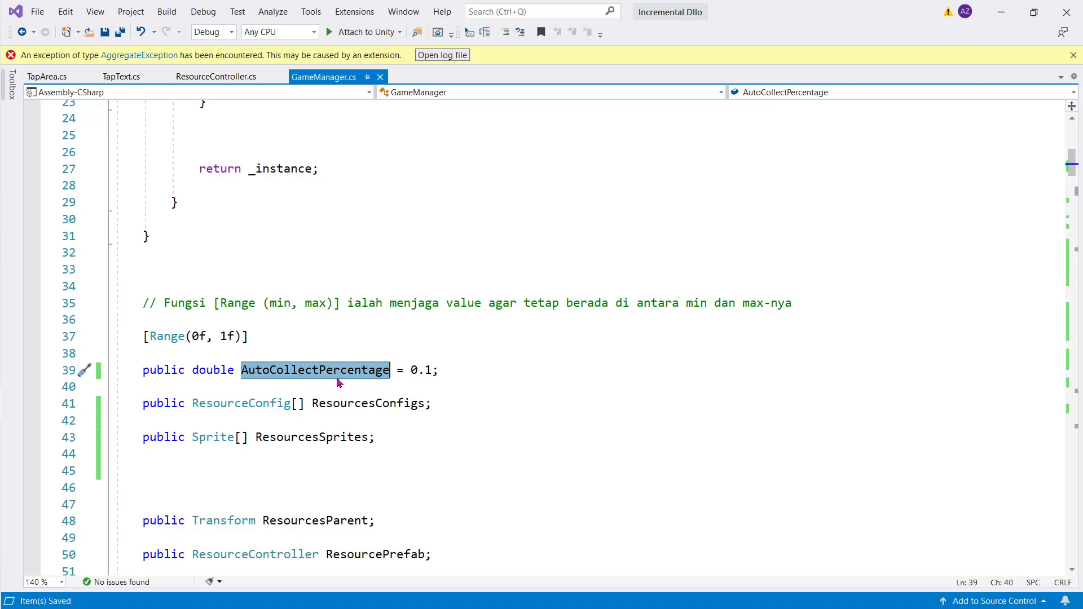
# Compare Unity's Auto Collect Percent of 0 with the script's 0.1 default
pyautogui.moveTo(2, 359)
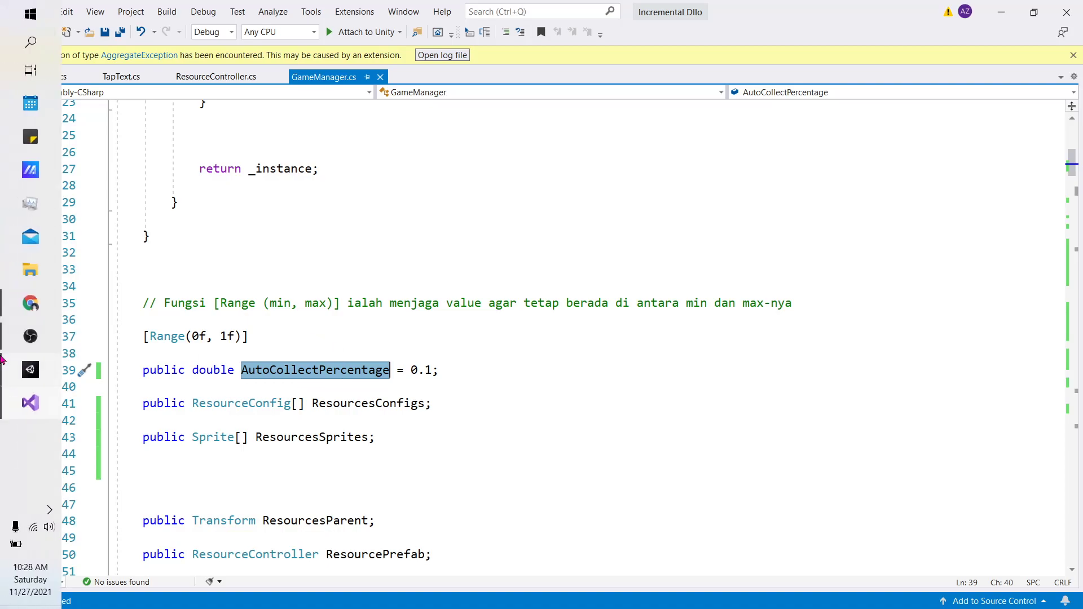
pyautogui.click(30, 370)
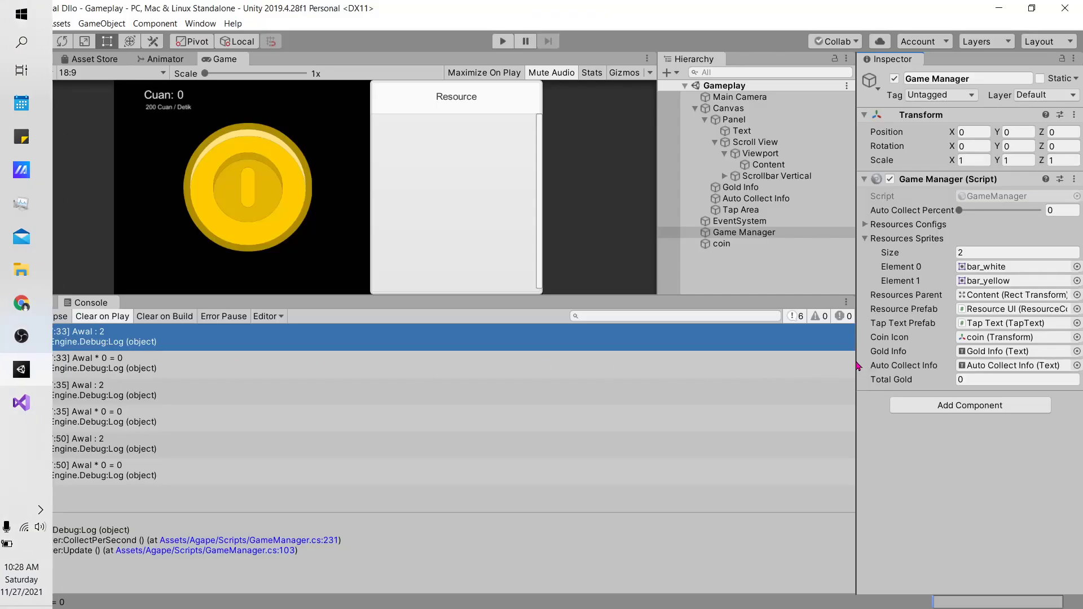
pyautogui.moveTo(3, 356)
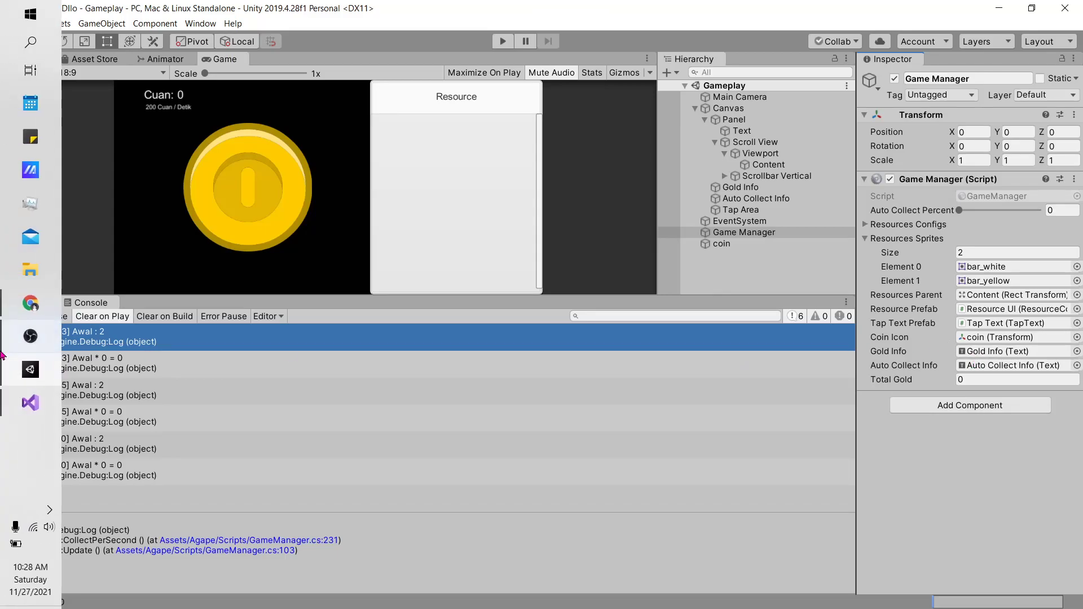
pyautogui.click(26, 392)
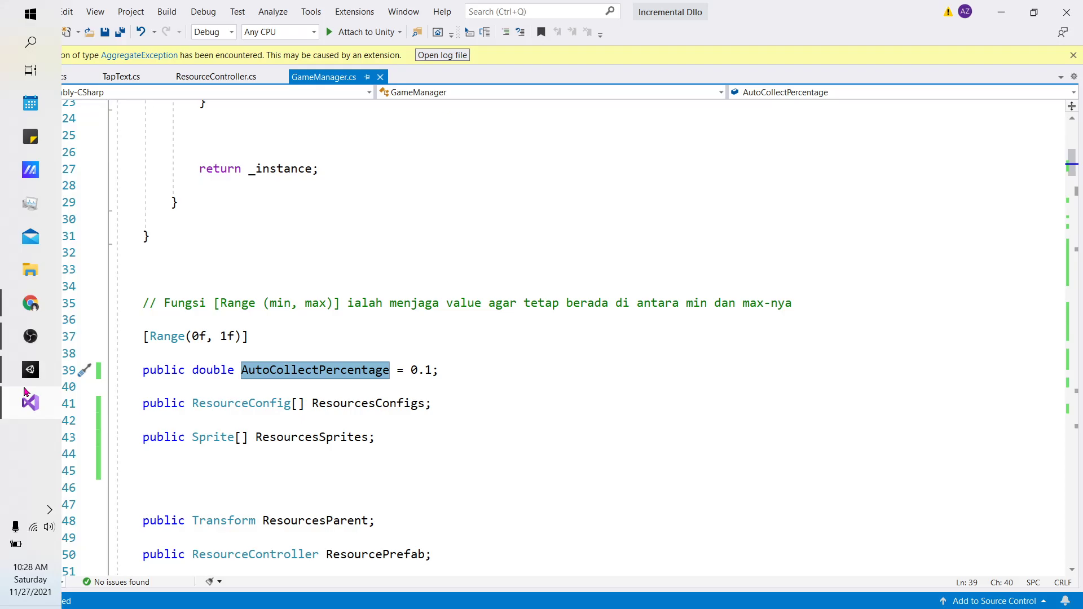
pyautogui.click(26, 392)
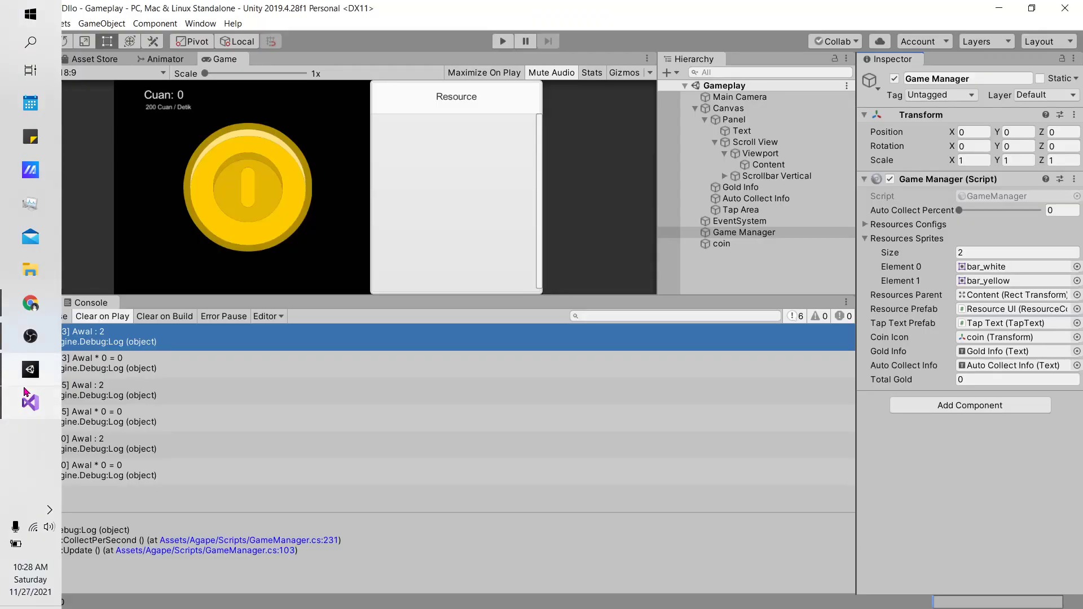
pyautogui.moveTo(21, 390)
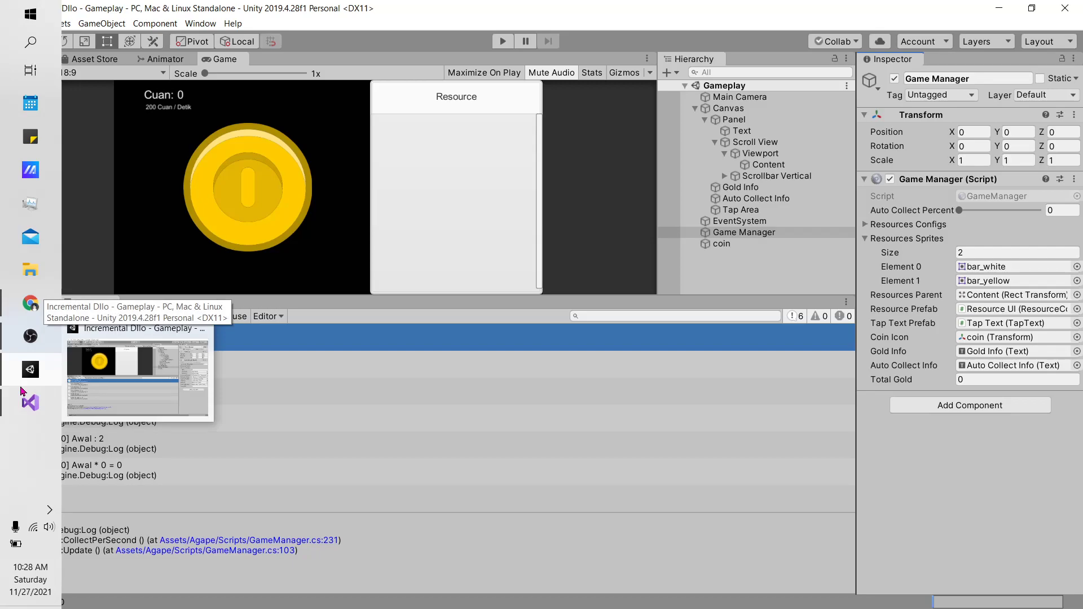
# Open the 'Tutorial Membuat Incremental Game #1 - DILo Game Academy' video from the channel's videos
pyautogui.click(29, 303)
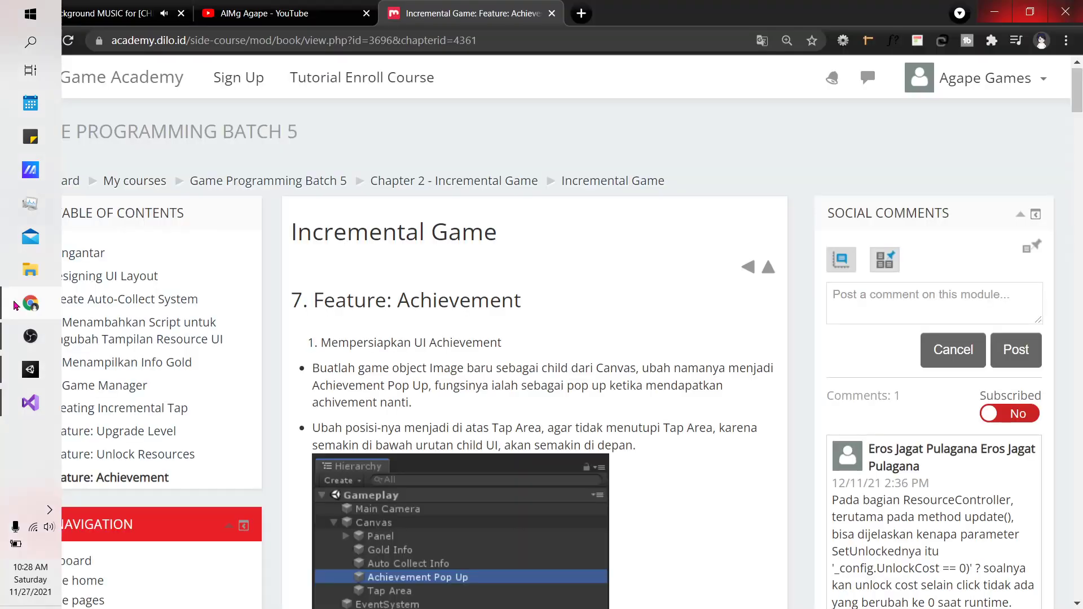
pyautogui.click(254, 15)
pyautogui.click(287, 303)
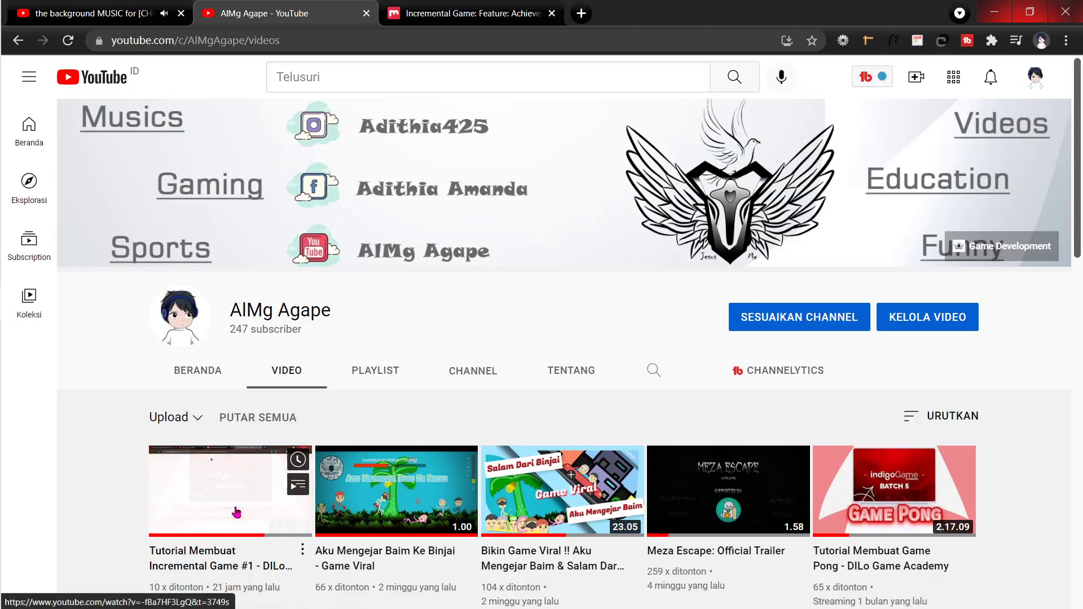
pyautogui.click(245, 502)
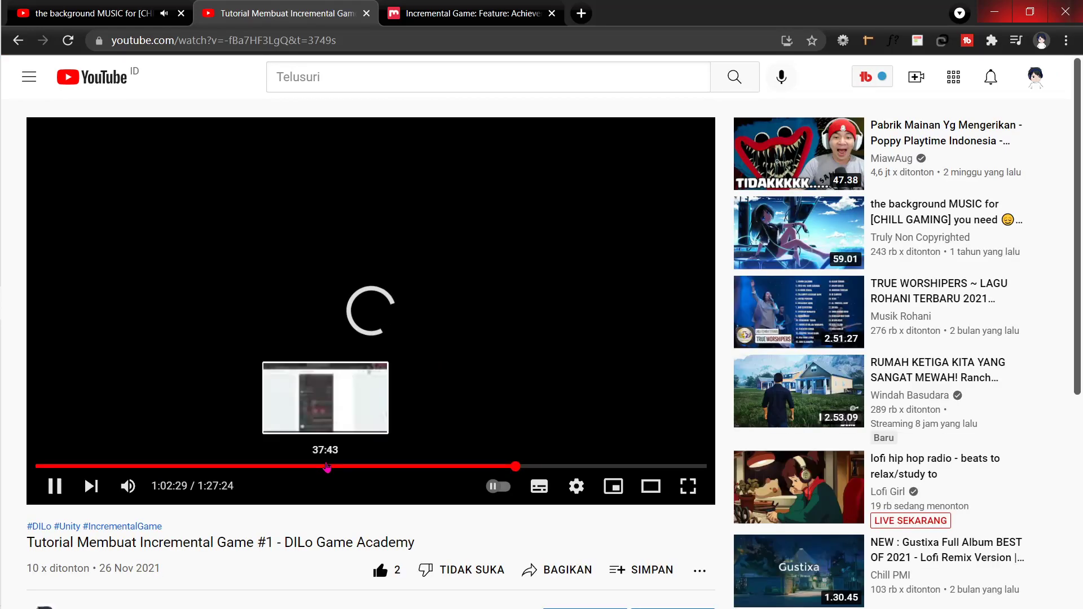
# Seek the tutorial to about 1:09:25, briefly toggling subtitles, and pause it
pyautogui.click(326, 467)
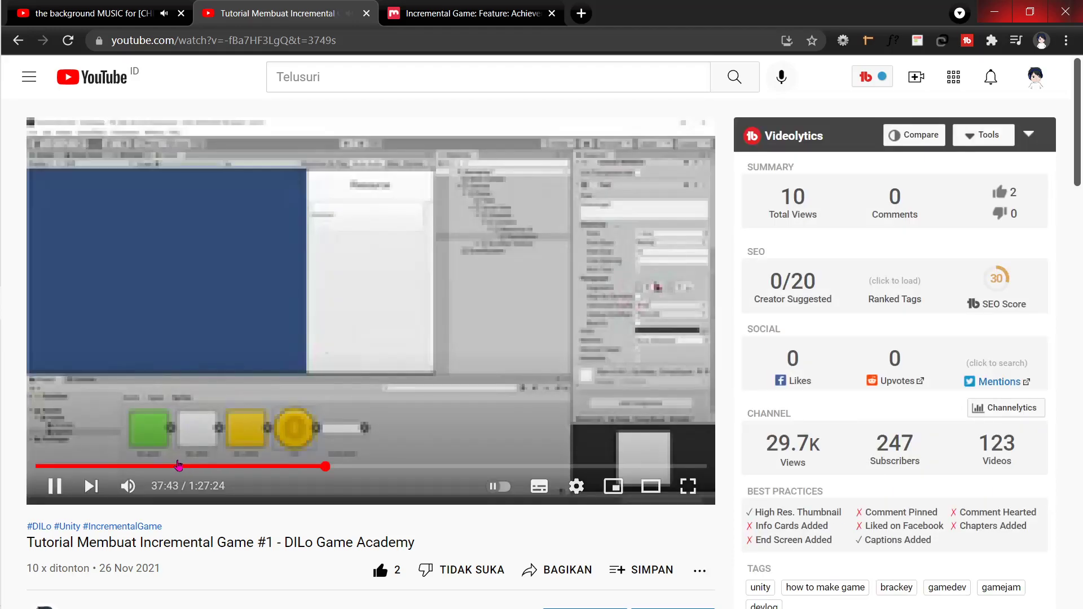
pyautogui.click(169, 467)
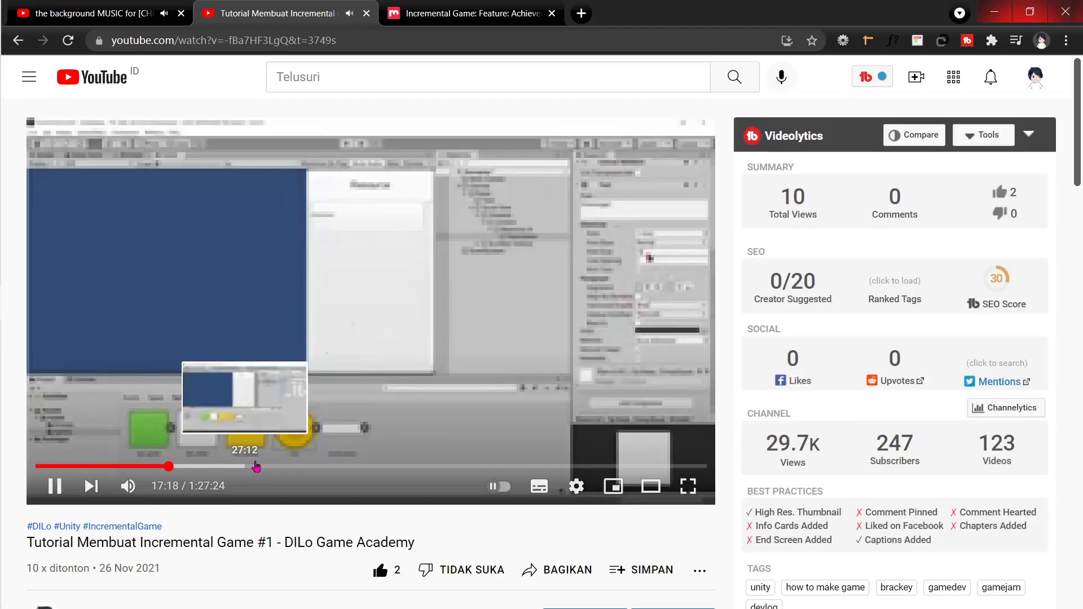
pyautogui.click(427, 467)
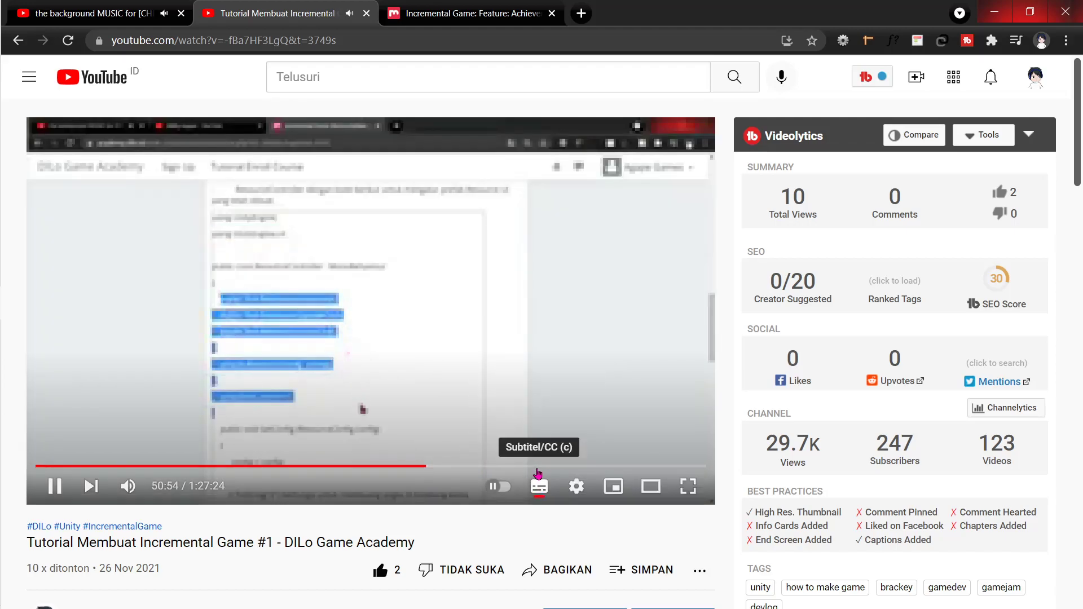
pyautogui.click(538, 486)
pyautogui.click(538, 466)
pyautogui.click(538, 487)
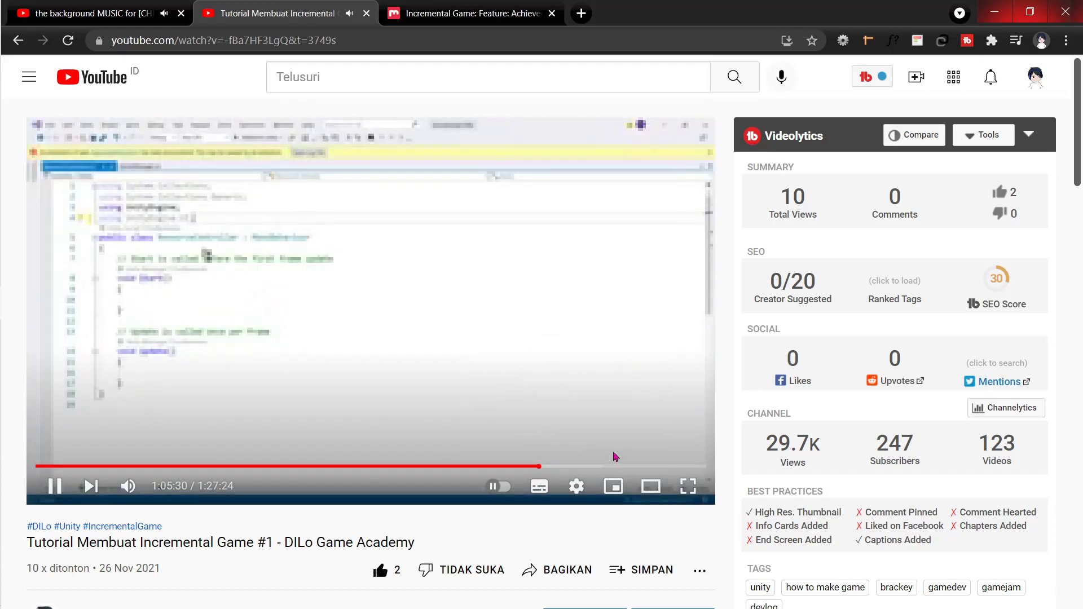
pyautogui.click(567, 467)
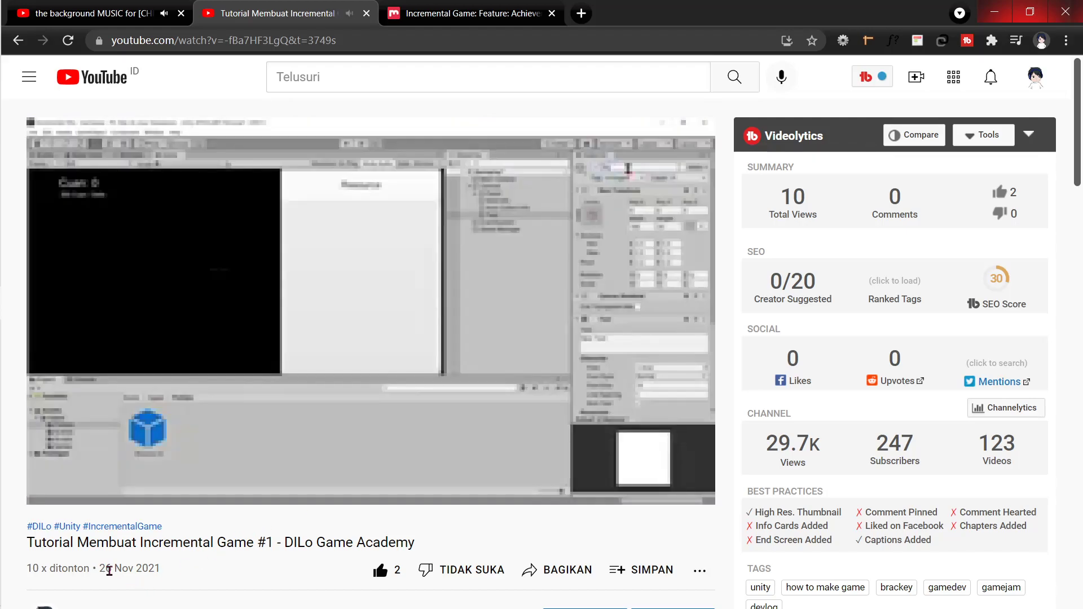
pyautogui.moveTo(2, 539)
pyautogui.moveTo(29, 597)
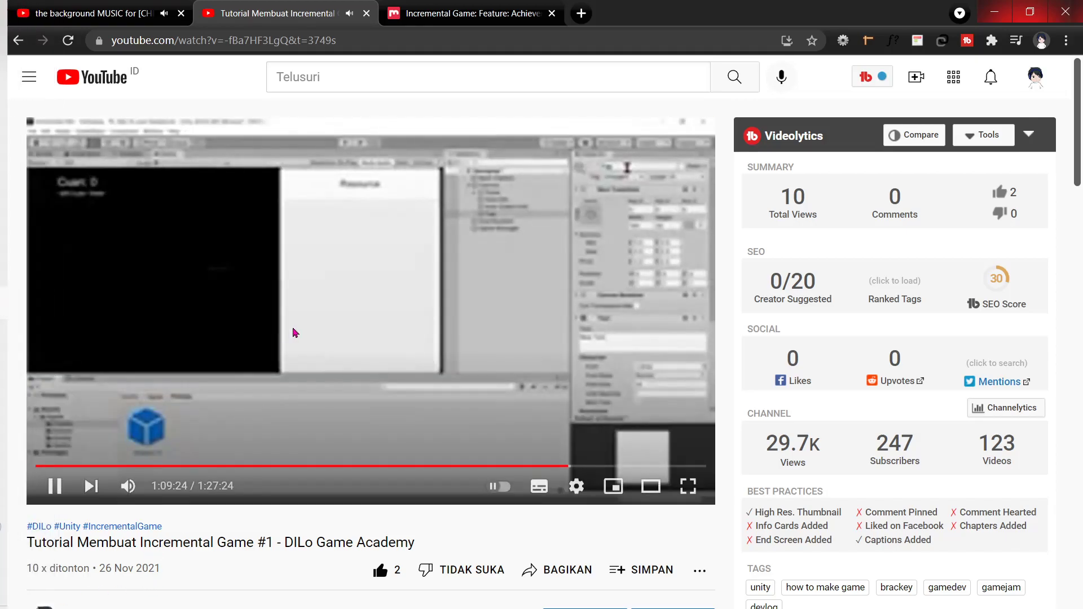
pyautogui.click(293, 331)
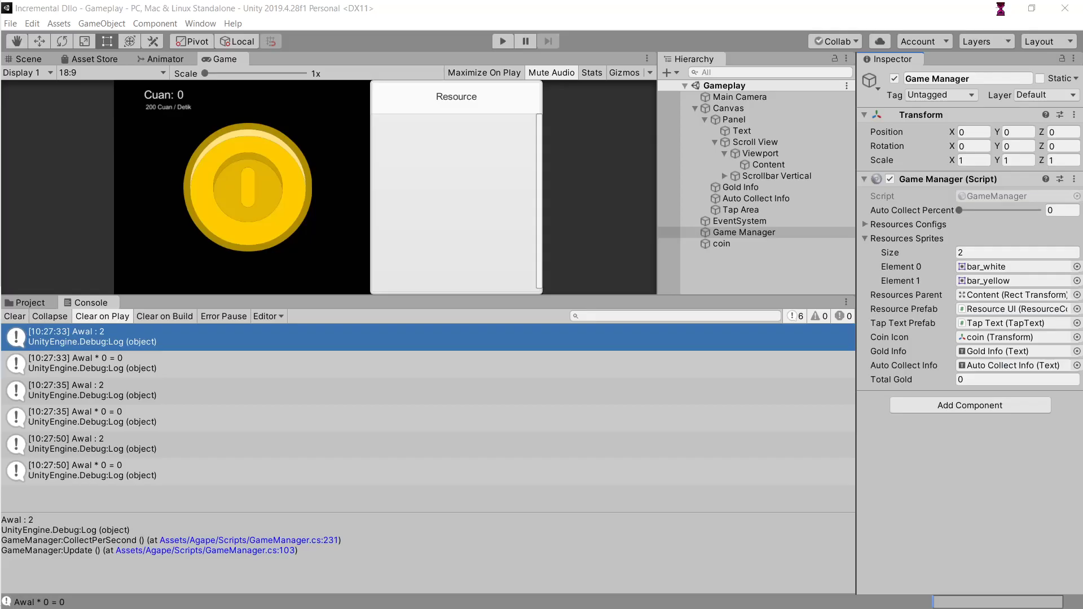
# Magnify the Inspector and try dragging Auto Collect Percent, leaving it at 0
pyautogui.click(995, 11)
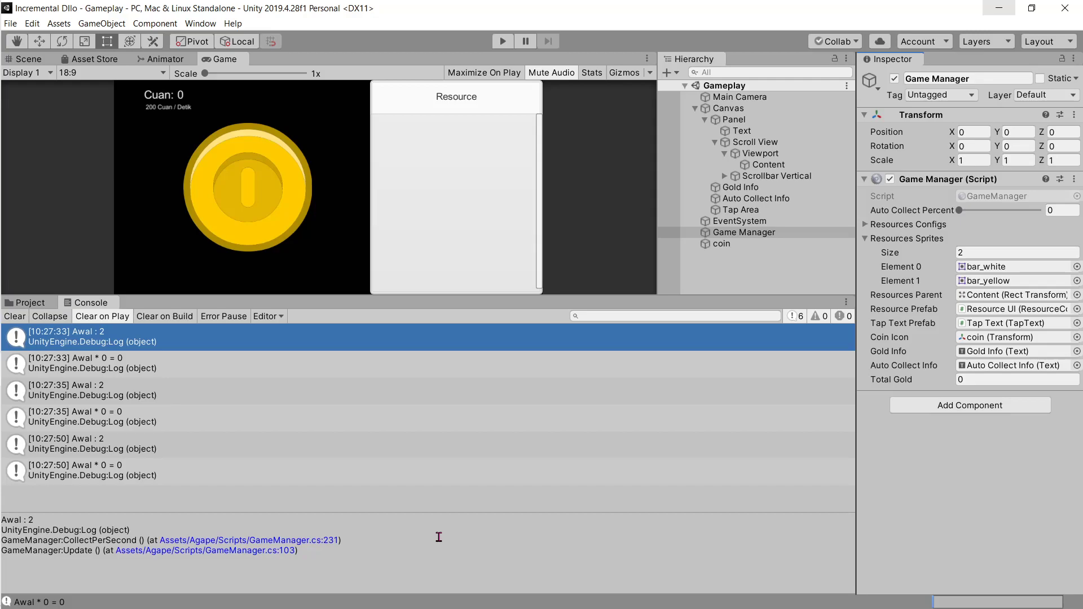
pyautogui.press('super+plus')
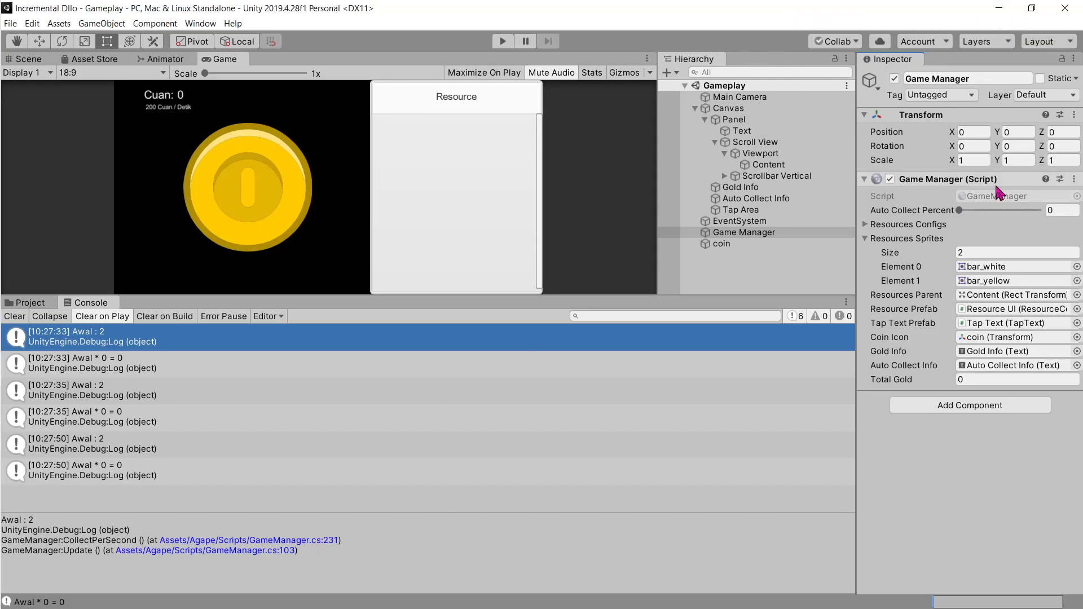
pyautogui.press('super+plus')
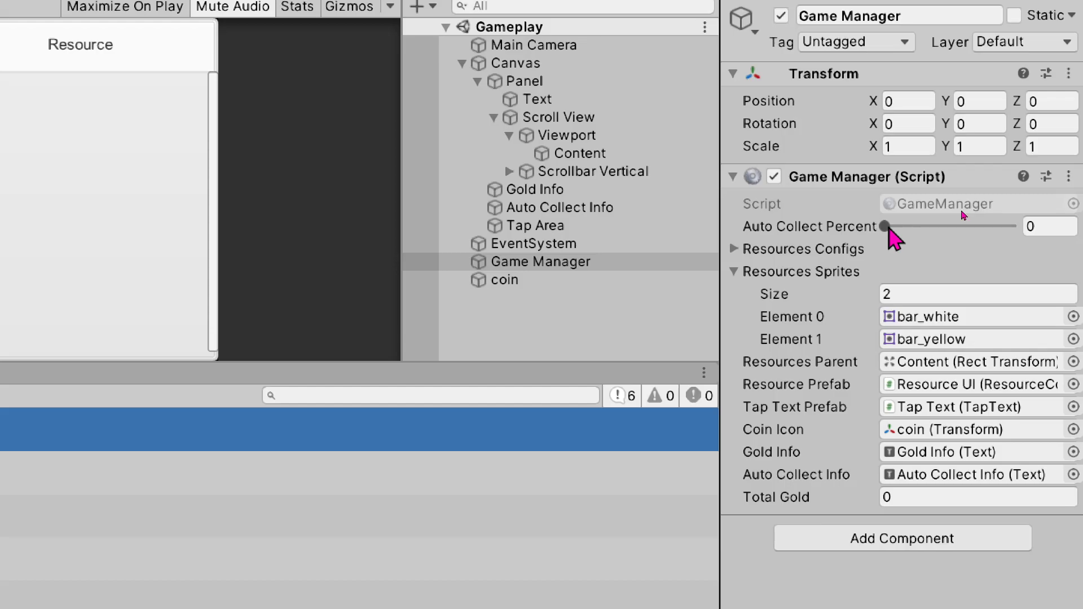
pyautogui.moveTo(886, 226); pyautogui.dragTo(890, 242)
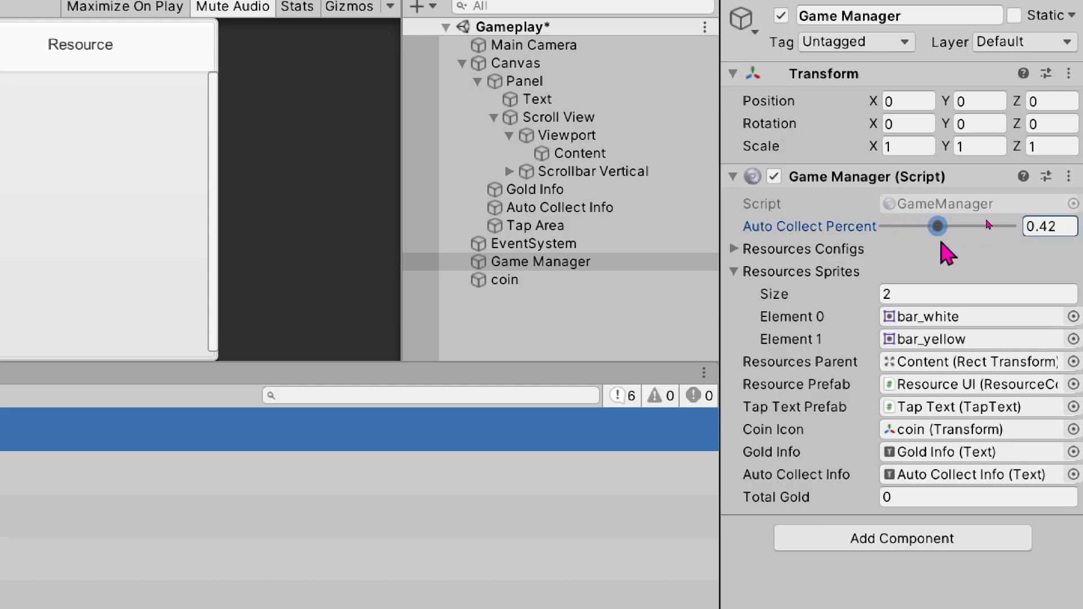
pyautogui.moveTo(890, 242); pyautogui.dragTo(899, 248)
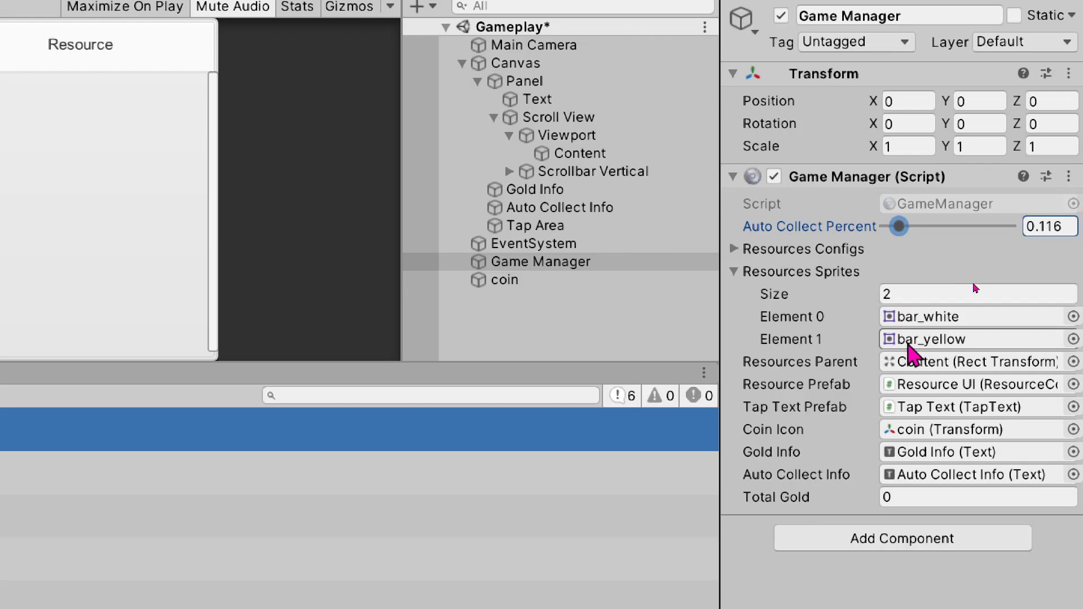
pyautogui.moveTo(899, 226); pyautogui.dragTo(817, 231)
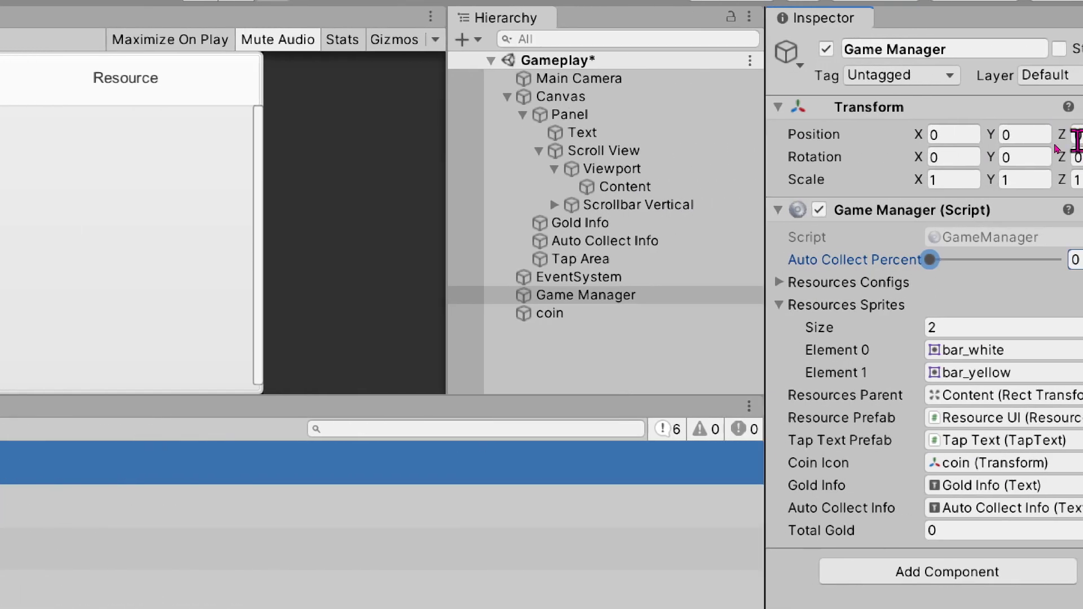
# Set Auto Collect Percent to 0.1 and bring up GameManager.cs in Visual Studio
pyautogui.click(1051, 260)
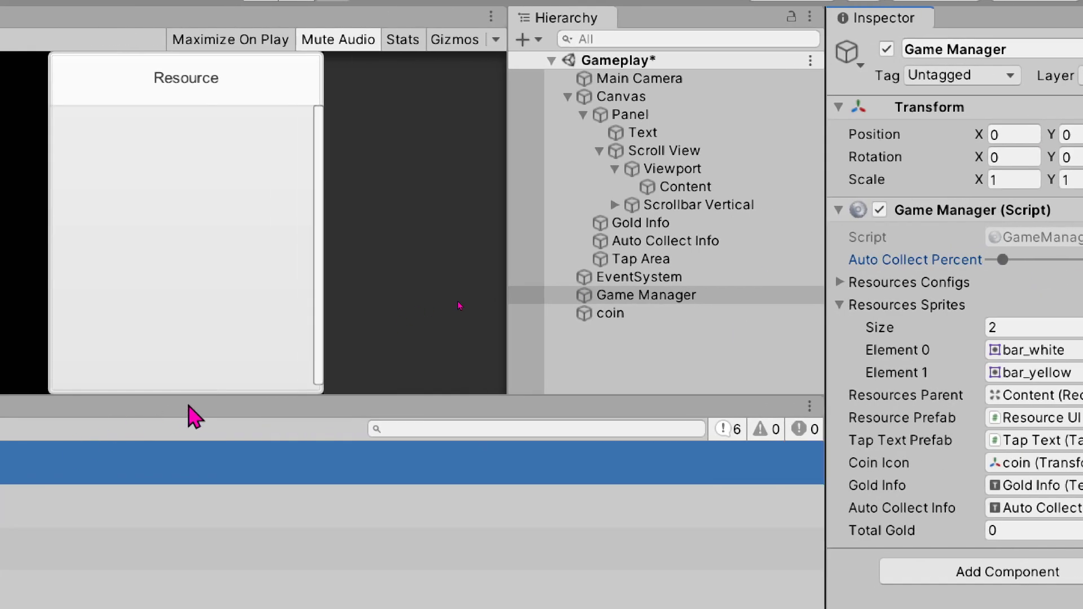
pyautogui.write('.1')
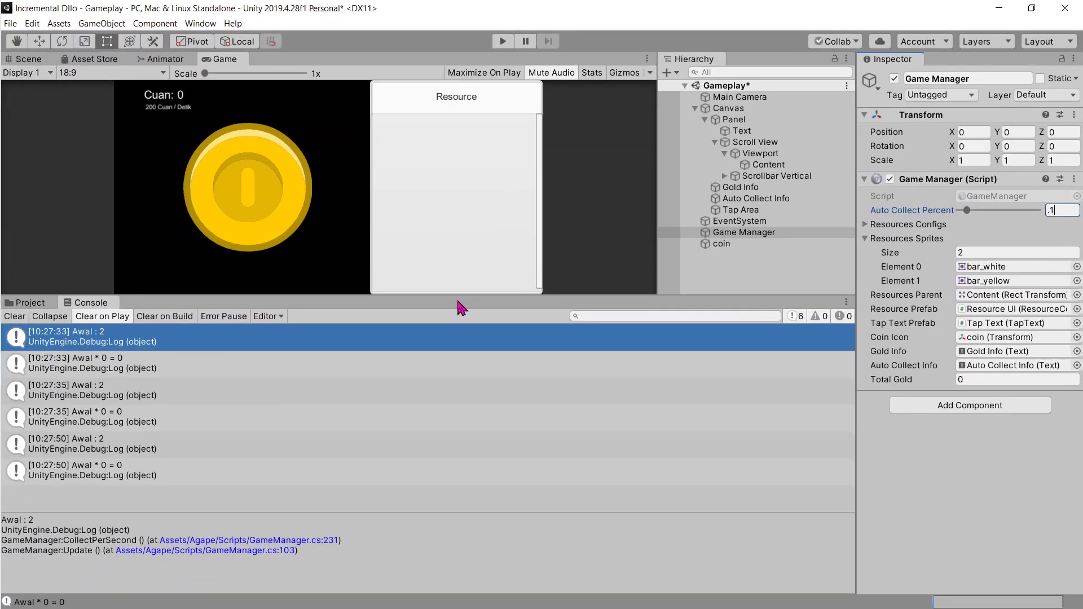
pyautogui.hotkey('alt', 'Tab')
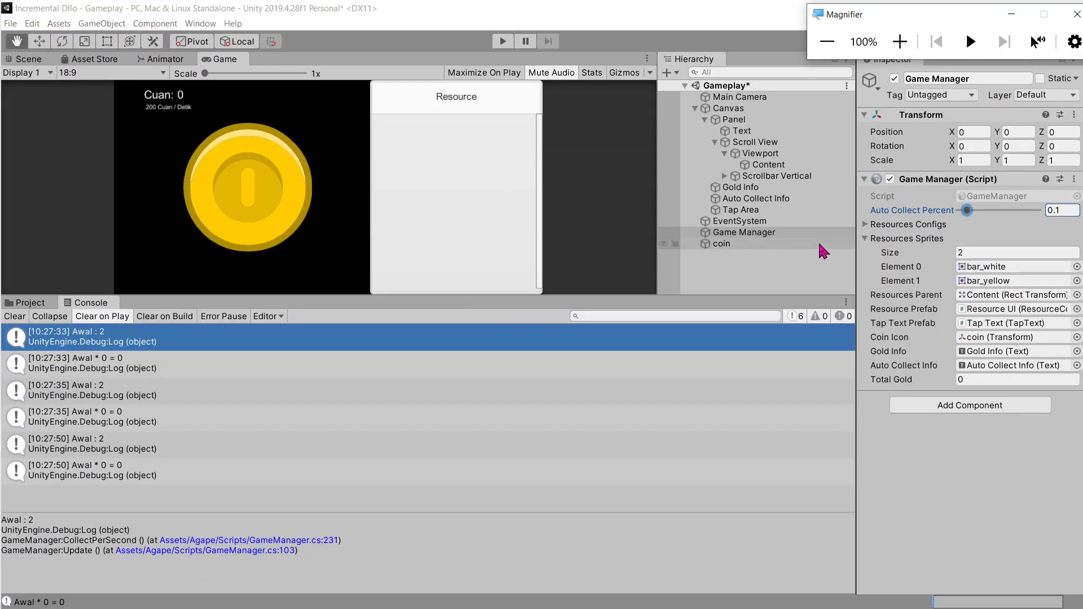
pyautogui.hotkey('alt', 'Tab')
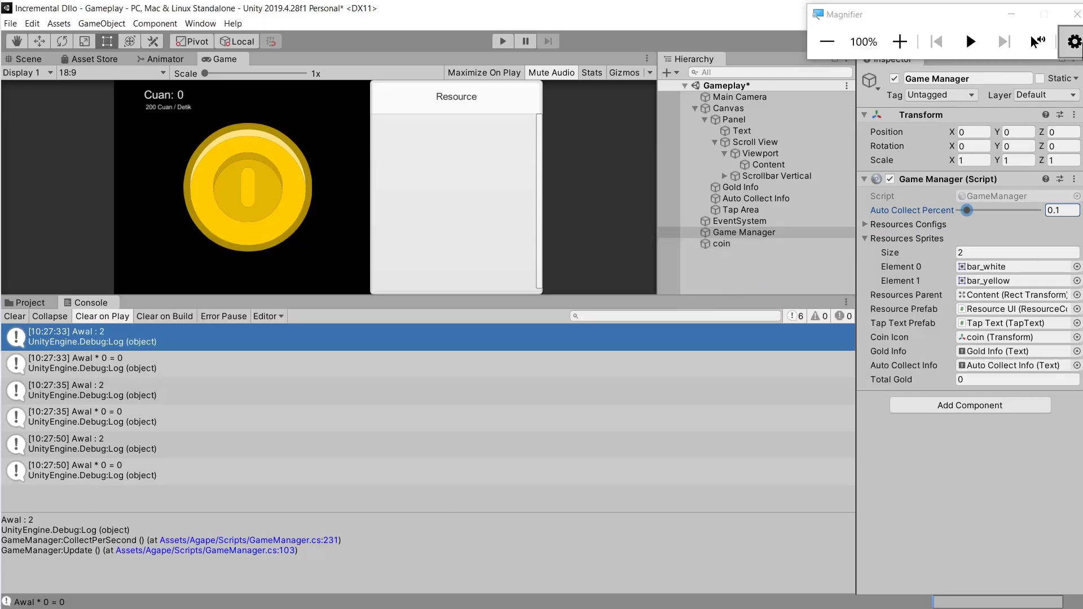
pyautogui.hotkey('alt', 'Tab')
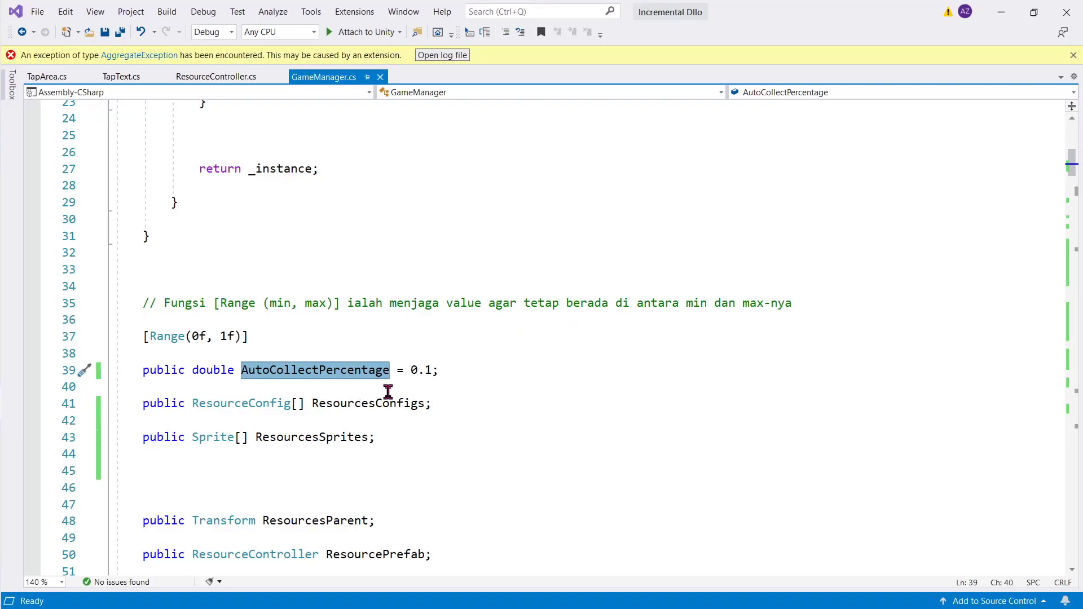
# Delete the first Debug.Log line in CollectPerSecond
pyautogui.scroll(-20, 412, 289)
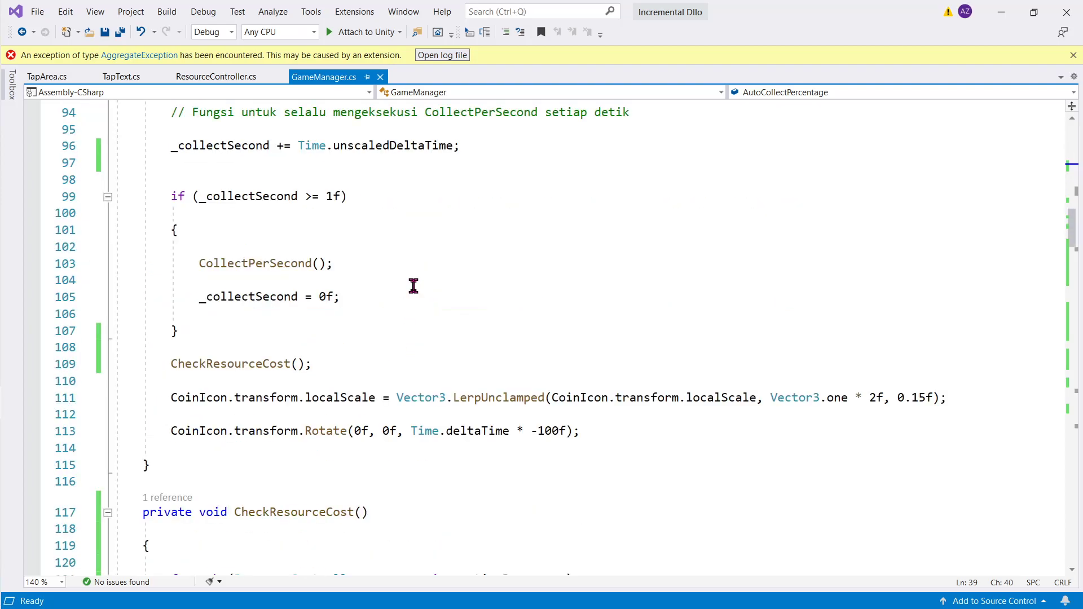
pyautogui.scroll(-20, 407, 287)
pyautogui.scroll(-15, 408, 287)
pyautogui.scroll(-10, 407, 287)
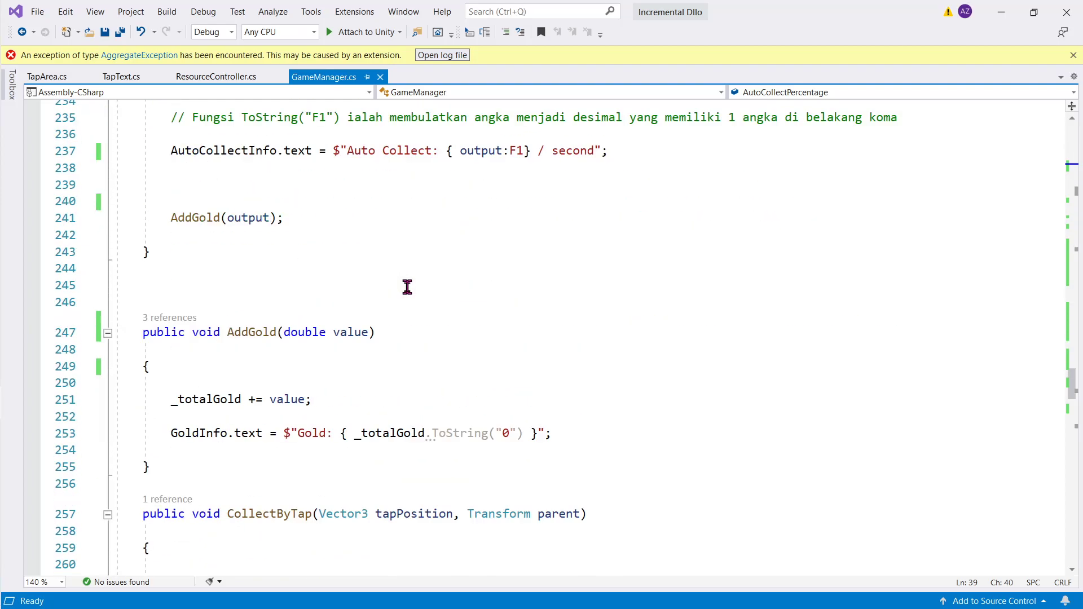
pyautogui.scroll(6, 407, 288)
pyautogui.moveTo(418, 354); pyautogui.dragTo(445, 340)
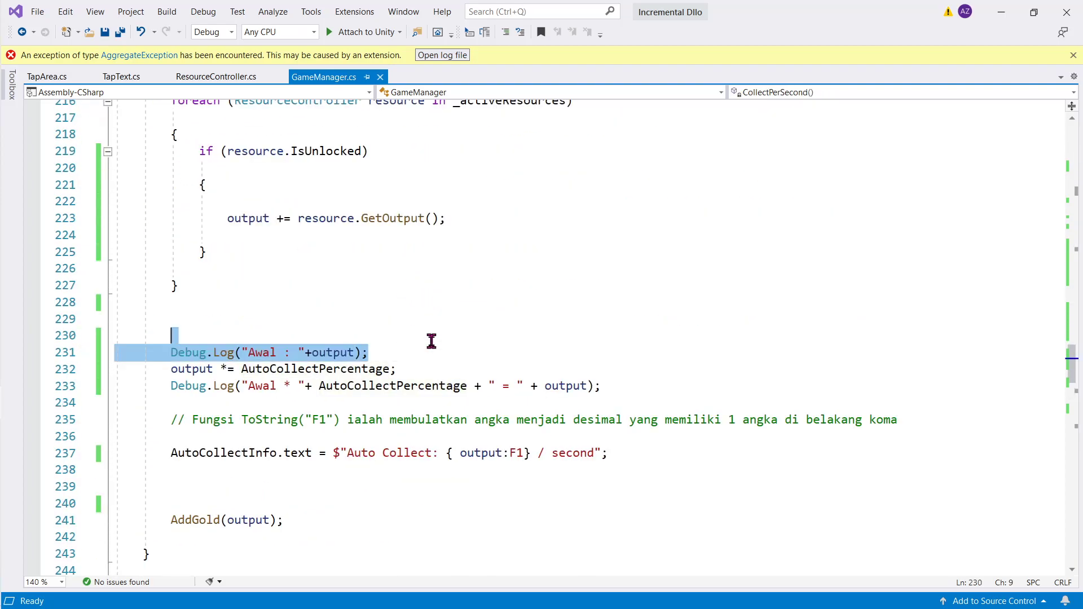
pyautogui.press('Delete')
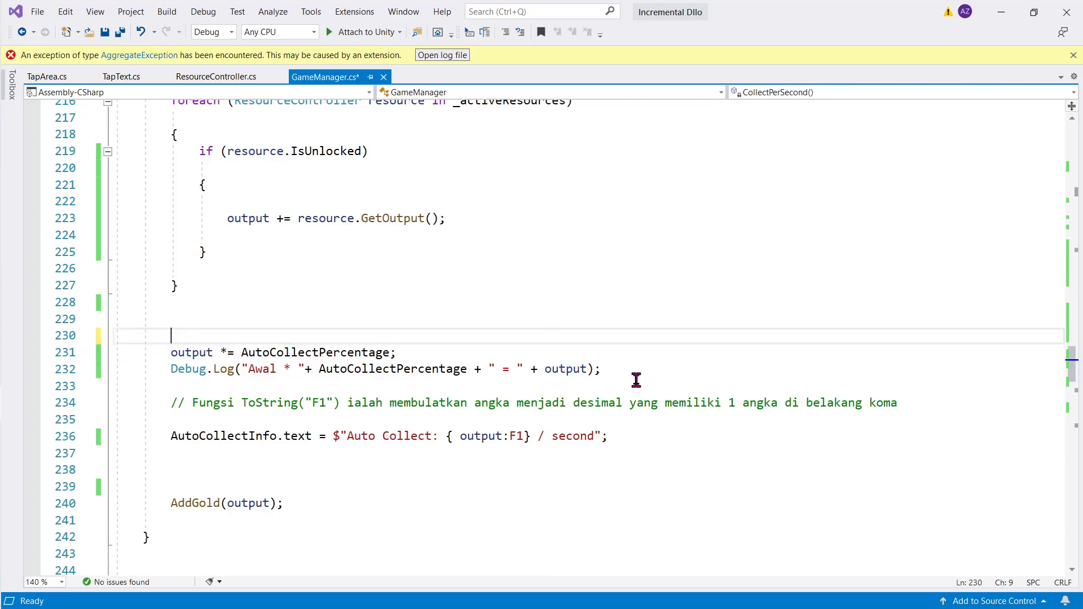
# Delete the second Debug.Log line, save GameManager.cs and minimize Visual Studio
pyautogui.moveTo(633, 375); pyautogui.dragTo(640, 355)
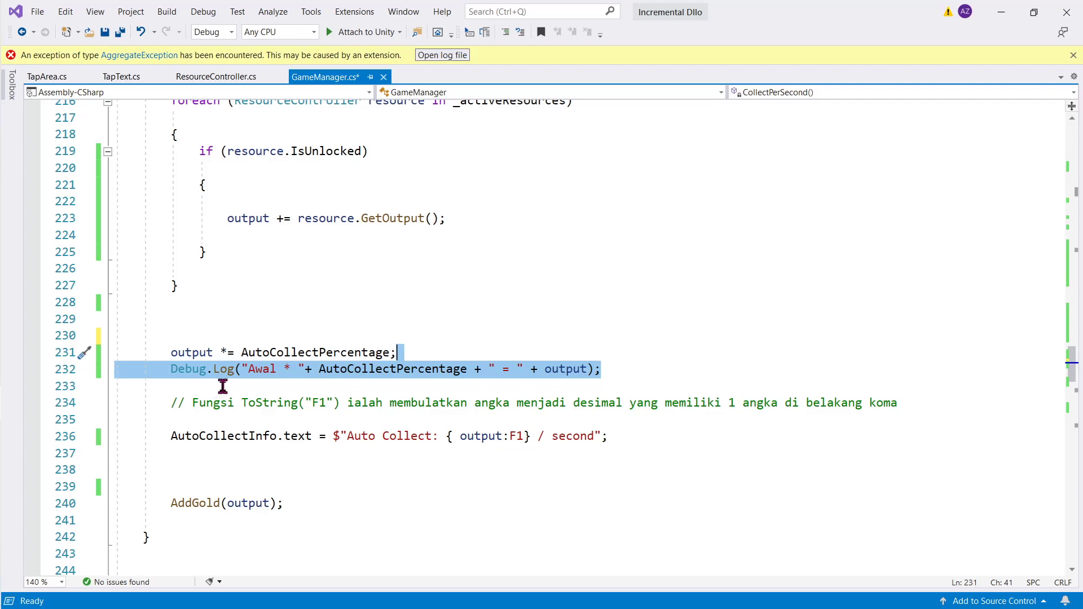
pyautogui.click(211, 385)
pyautogui.click(185, 370)
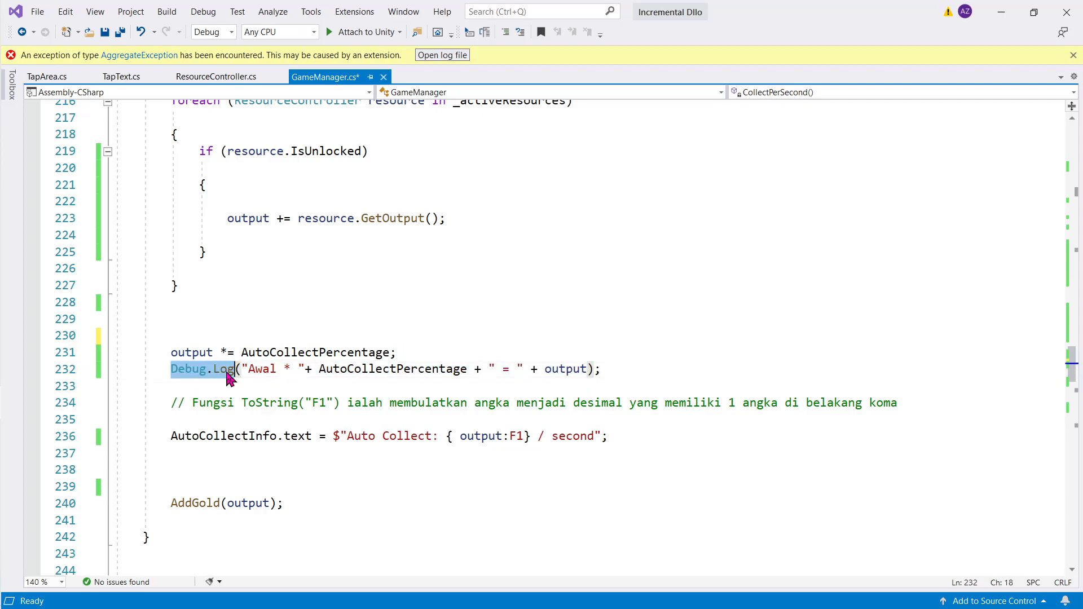
pyautogui.click(621, 369)
pyautogui.moveTo(620, 370); pyautogui.dragTo(628, 358)
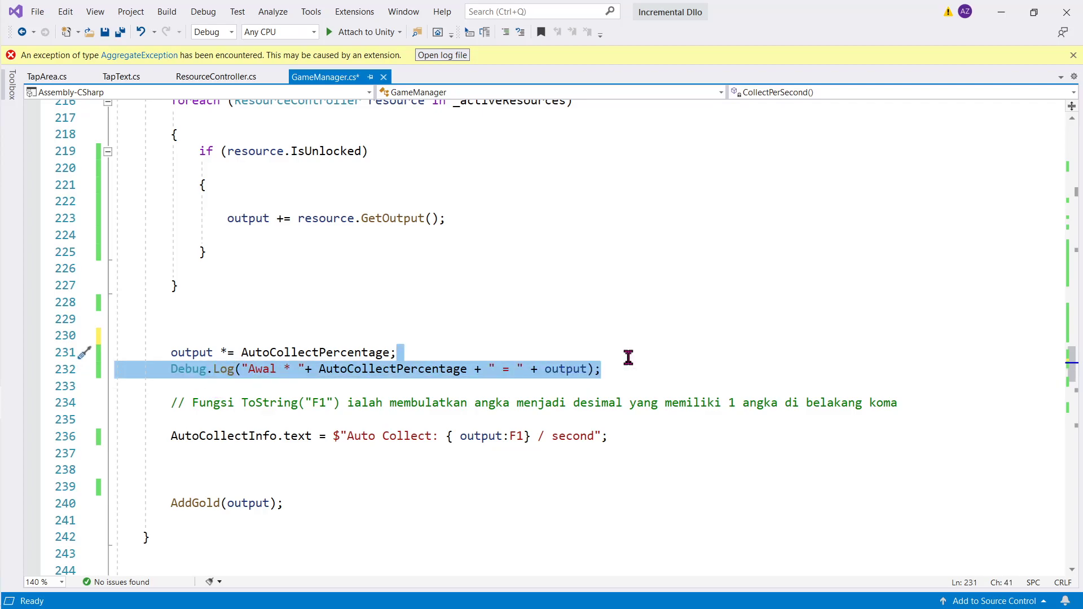
pyautogui.press('Delete')
pyautogui.hotkey('ctrl', 's')
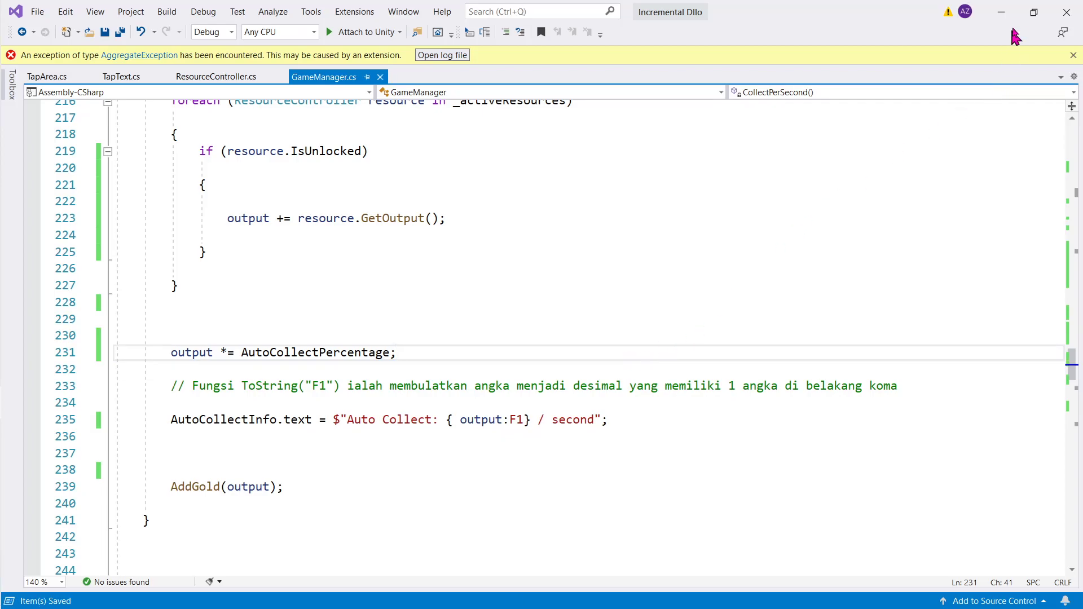
pyautogui.click(1010, 20)
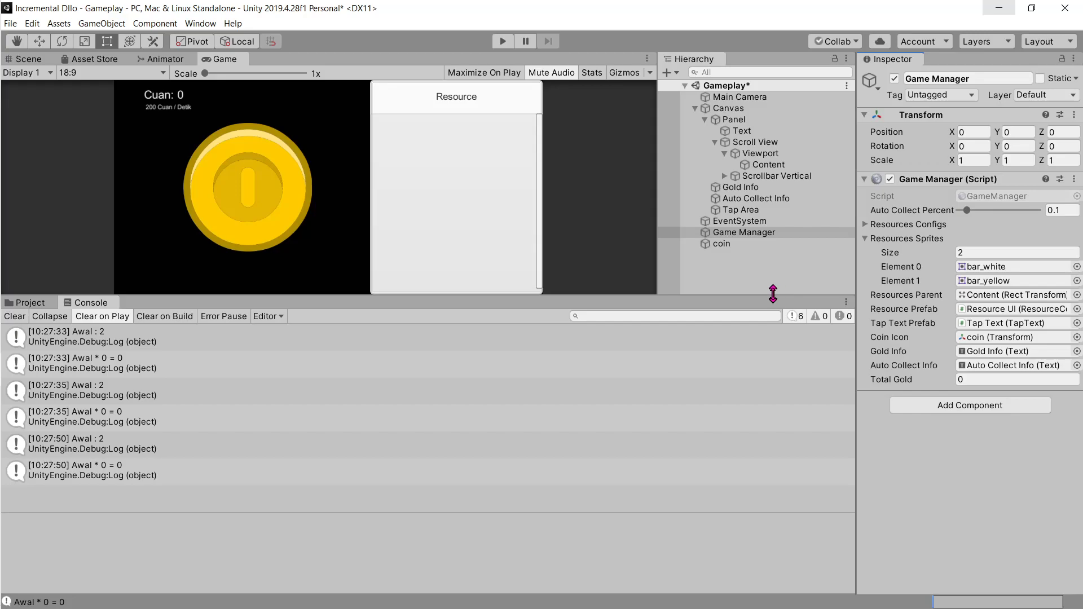
# Enlarge the Game view, start play mode and maximize the Game view
pyautogui.moveTo(773, 293); pyautogui.dragTo(775, 347)
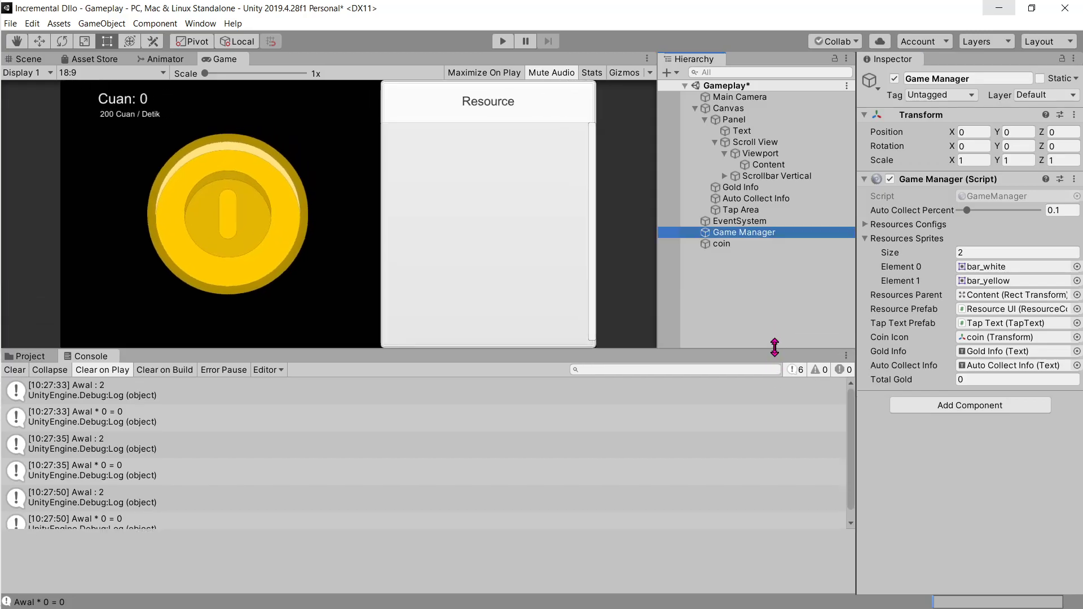
pyautogui.click(764, 327)
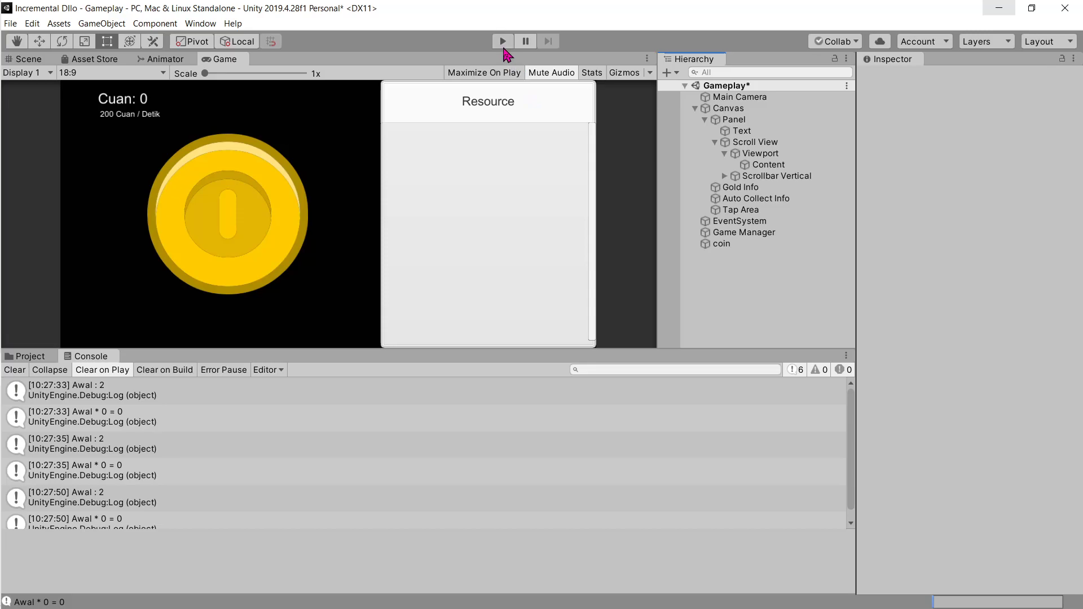
pyautogui.click(504, 48)
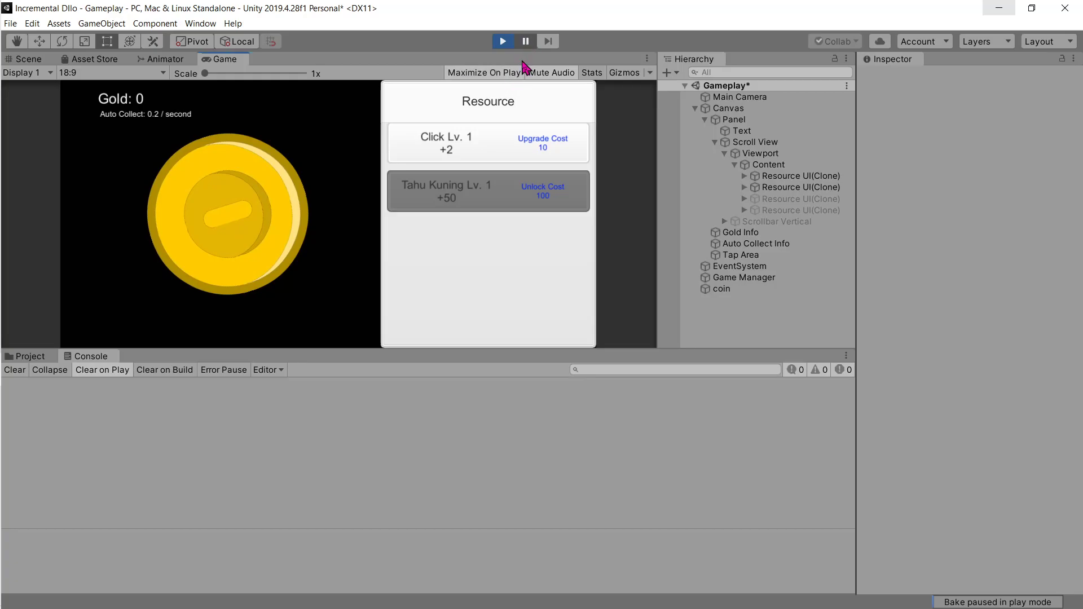
pyautogui.hotkey('shift', 'space')
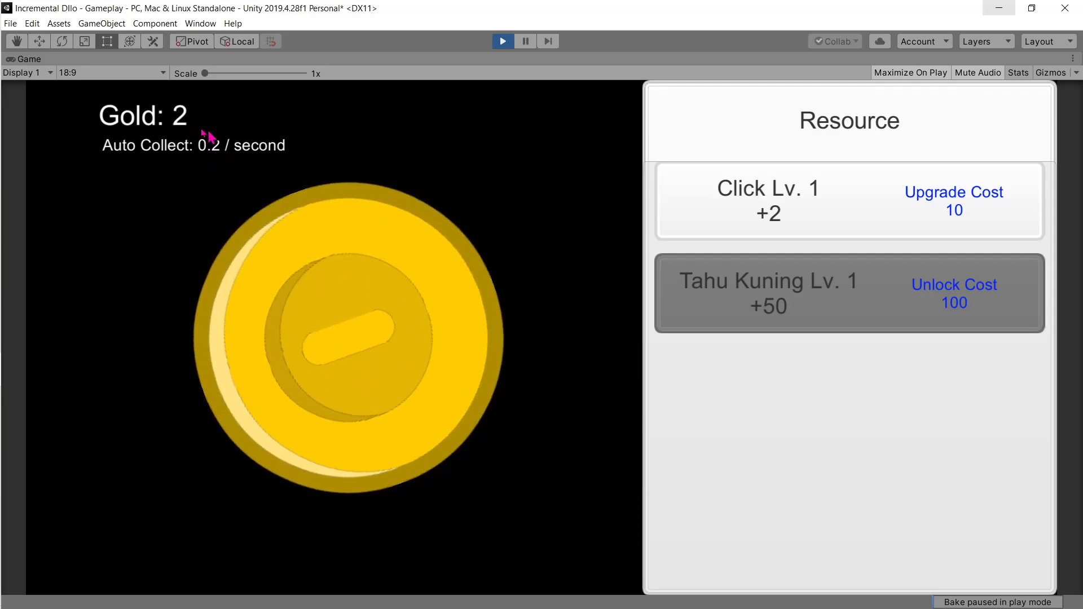
# Tap the coin for gold and upgrade Click twice to Lv. 3
pyautogui.tripleClick(489, 254)
pyautogui.doubleClick(271, 314)
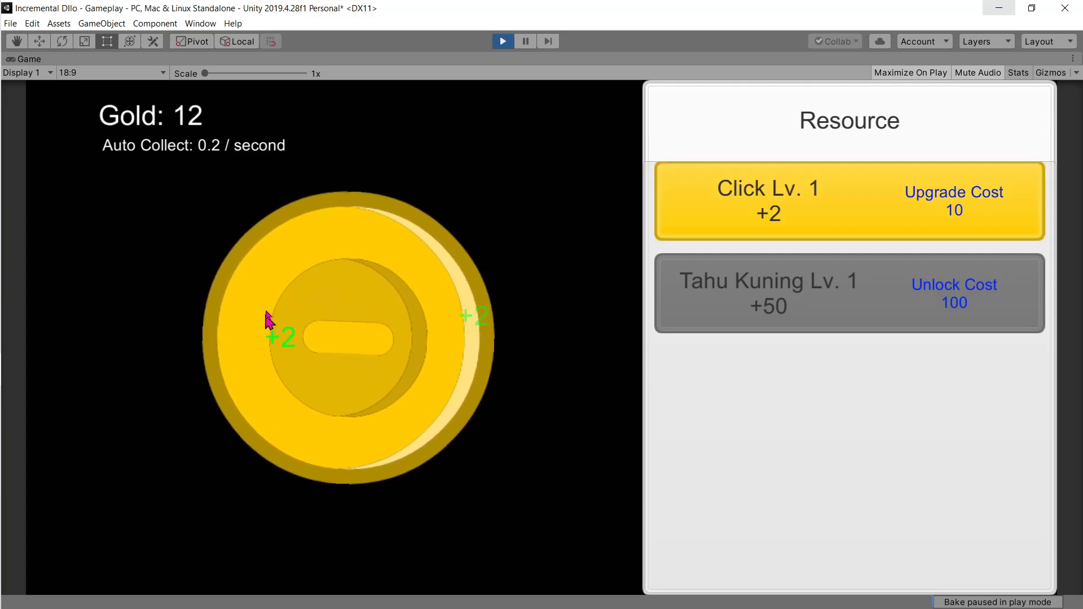
pyautogui.click(339, 293)
pyautogui.doubleClick(436, 370)
pyautogui.doubleClick(436, 370)
pyautogui.click(735, 222)
pyautogui.tripleClick(544, 257)
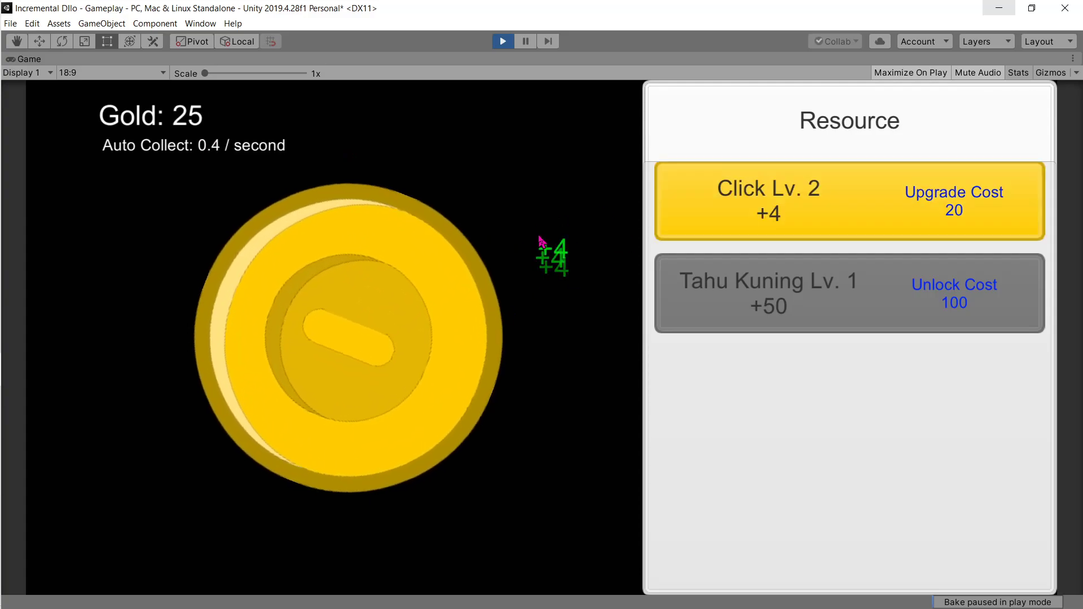
pyautogui.doubleClick(541, 249)
pyautogui.doubleClick(541, 241)
pyautogui.click(758, 215)
# Keep tapping the coin and upgrade Click to Lv. 6 (+12)
pyautogui.doubleClick(500, 262)
pyautogui.tripleClick(534, 245)
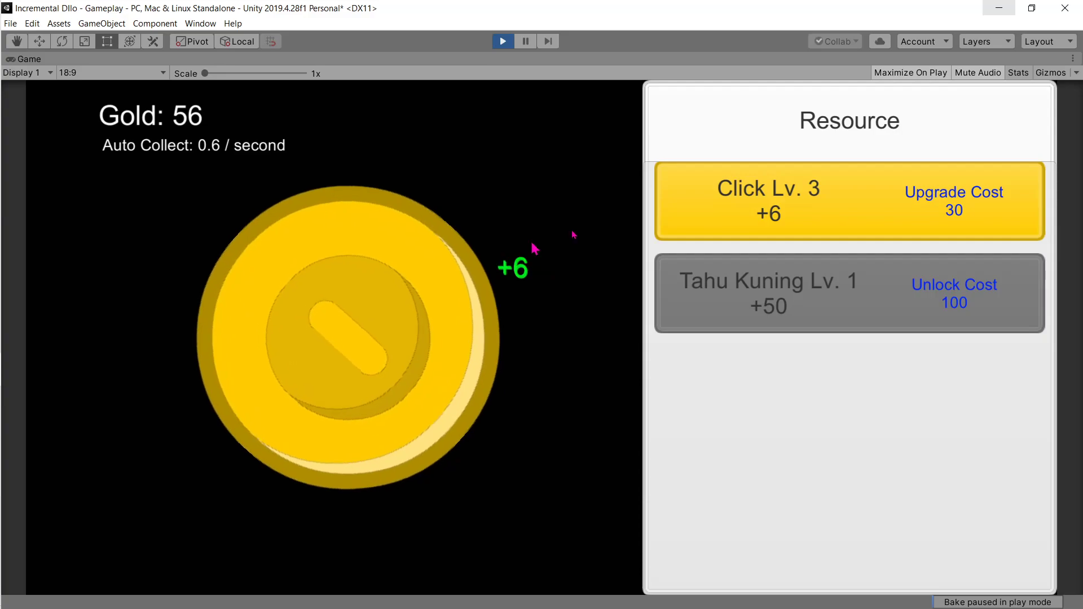
pyautogui.click(732, 209)
pyautogui.doubleClick(561, 269)
pyautogui.tripleClick(561, 269)
pyautogui.click(561, 269)
pyautogui.click(838, 212)
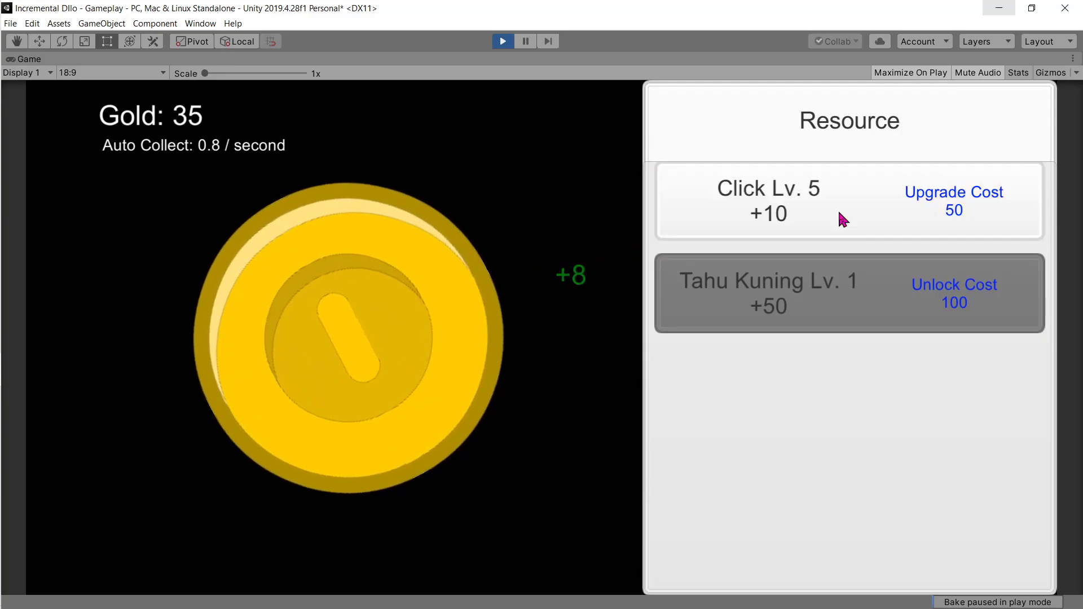
pyautogui.click(408, 249)
pyautogui.doubleClick(408, 249)
pyautogui.doubleClick(407, 236)
pyautogui.click(725, 222)
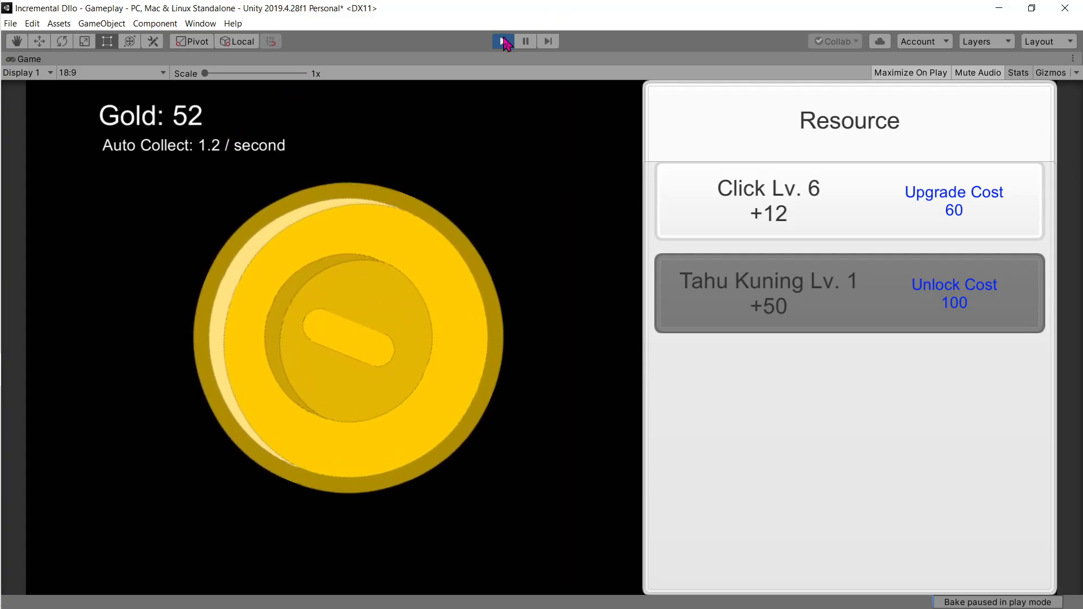
# Stop play mode so the game shows Cuan: 0, and select Game Manager
pyautogui.click(504, 41)
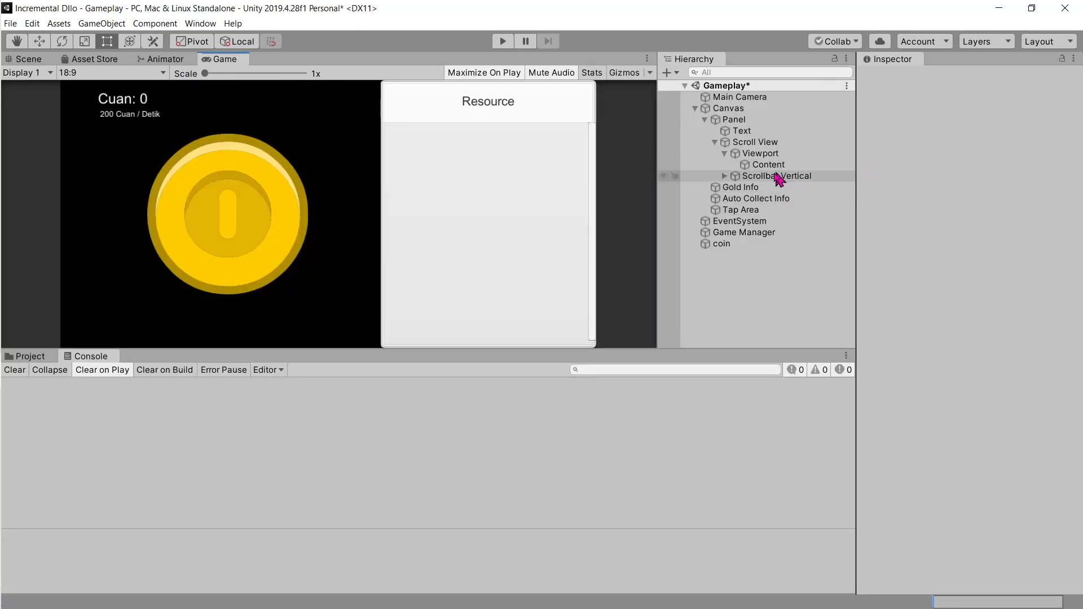
pyautogui.click(741, 236)
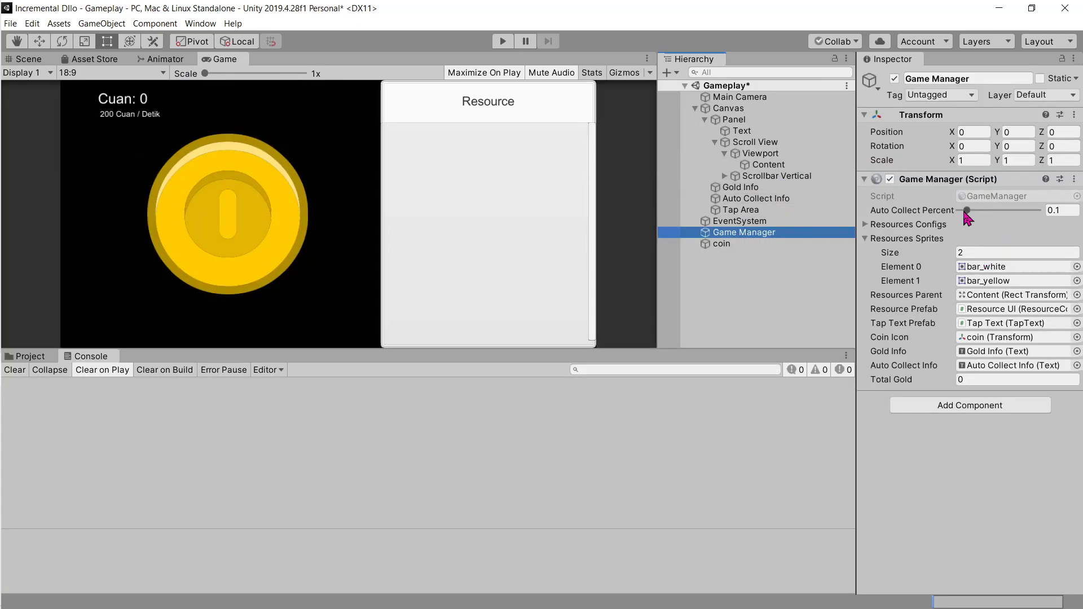
pyautogui.moveTo(3, 351)
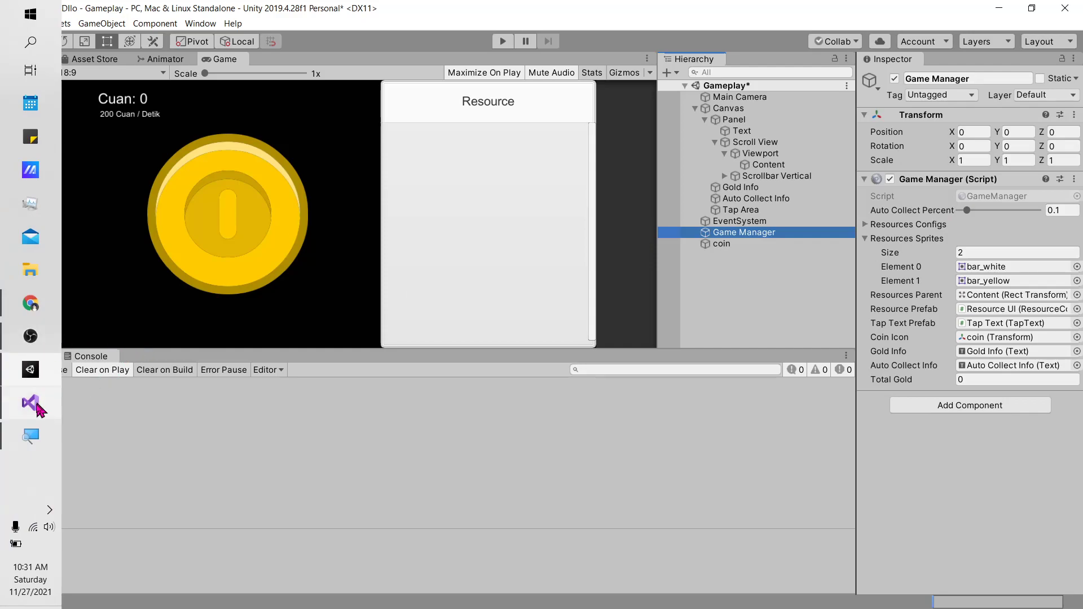
pyautogui.moveTo(30, 417)
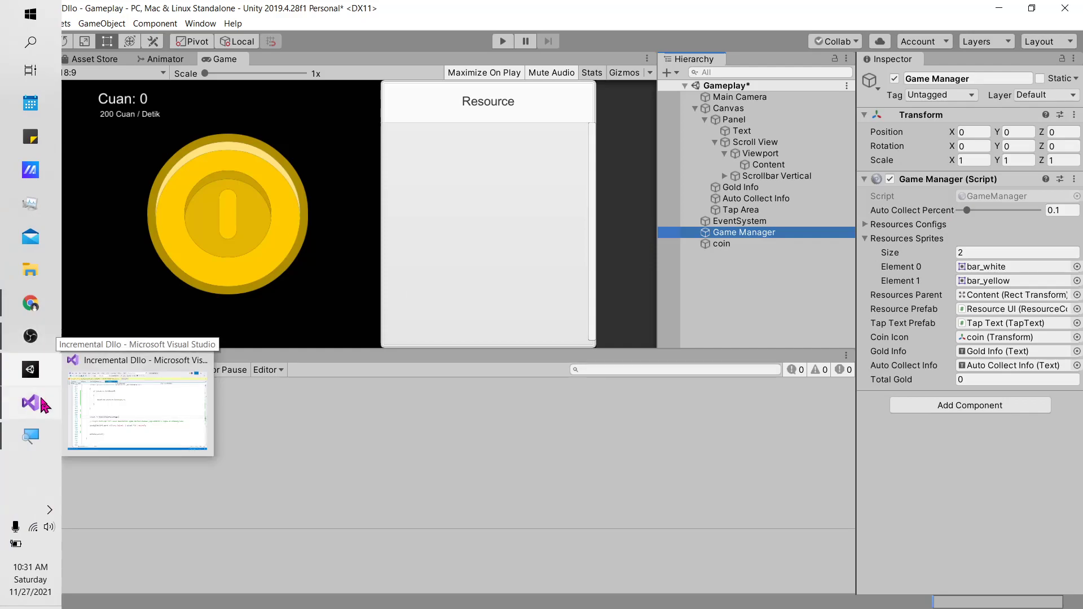
# Read the DILo '7. Feature: Achievement' section up to the Achievement Pop Up hierarchy screenshot
pyautogui.click(25, 310)
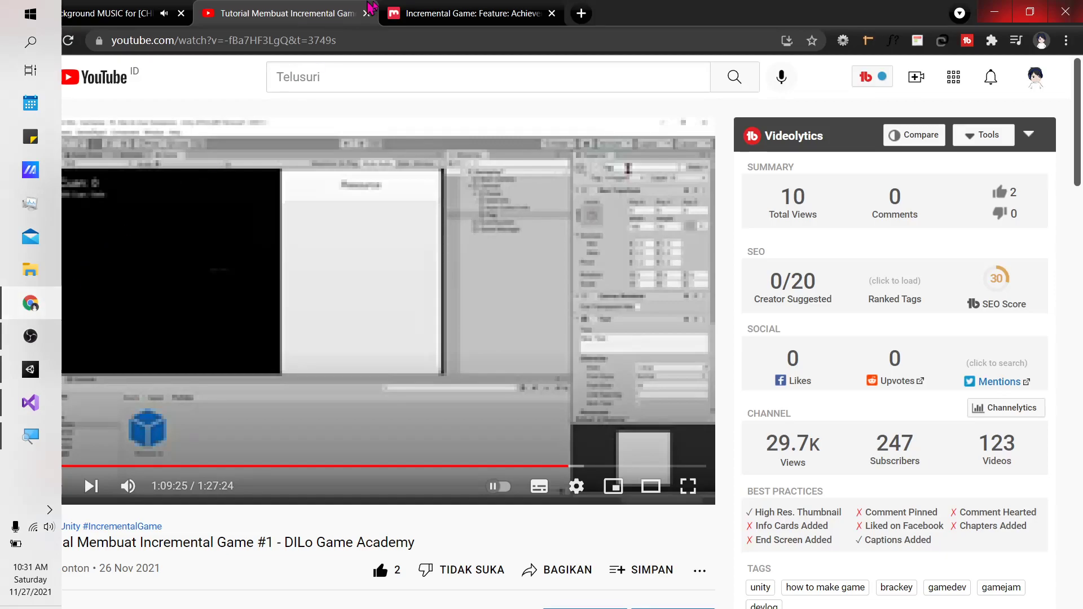
pyautogui.click(480, 12)
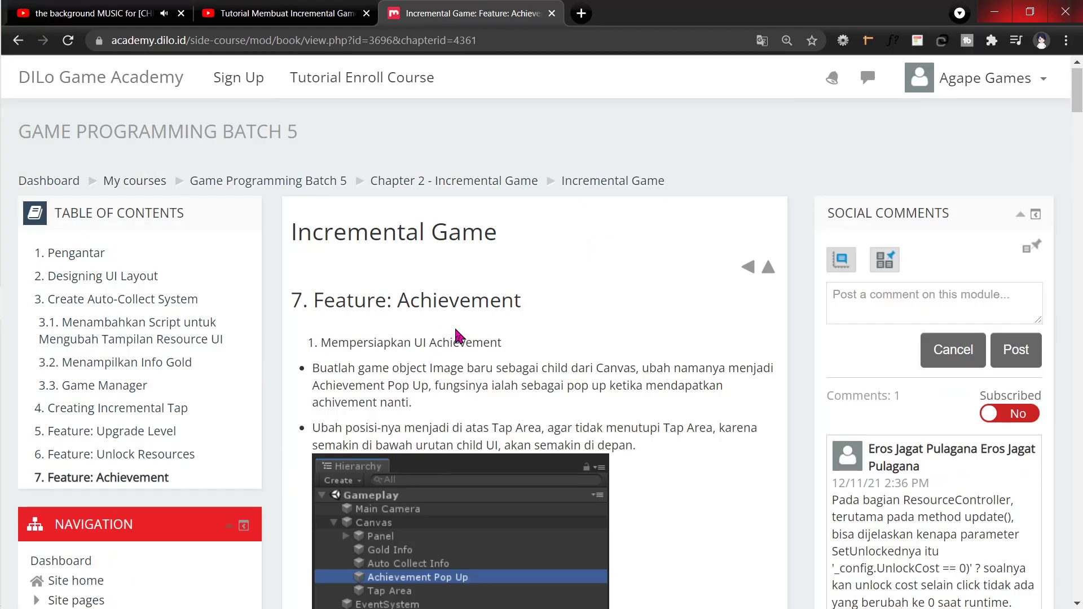
pyautogui.scroll(-15, 432, 466)
pyautogui.scroll(-10, 474, 334)
pyautogui.scroll(-10, 491, 326)
pyautogui.scroll(-10, 495, 335)
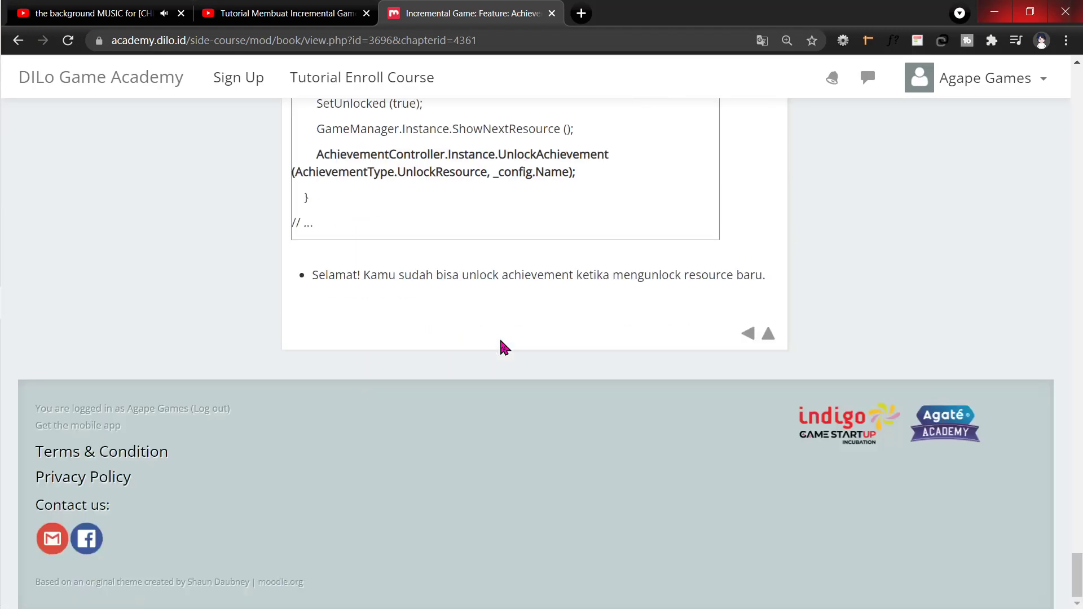
pyautogui.scroll(5, 501, 346)
pyautogui.scroll(5, 512, 358)
pyautogui.scroll(10, 503, 363)
pyautogui.scroll(10, 502, 363)
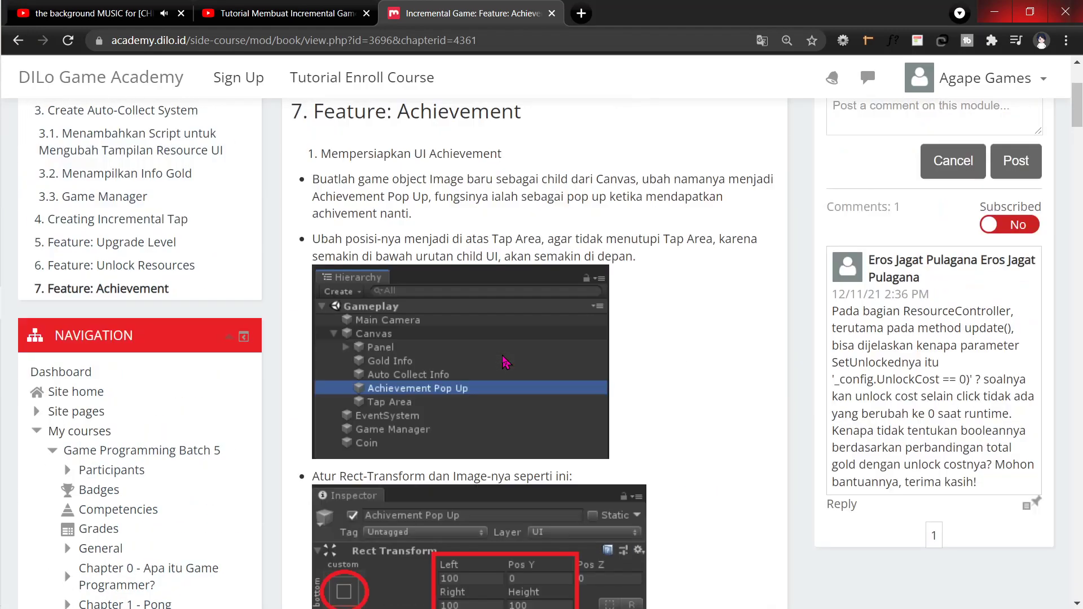
pyautogui.scroll(3, 506, 363)
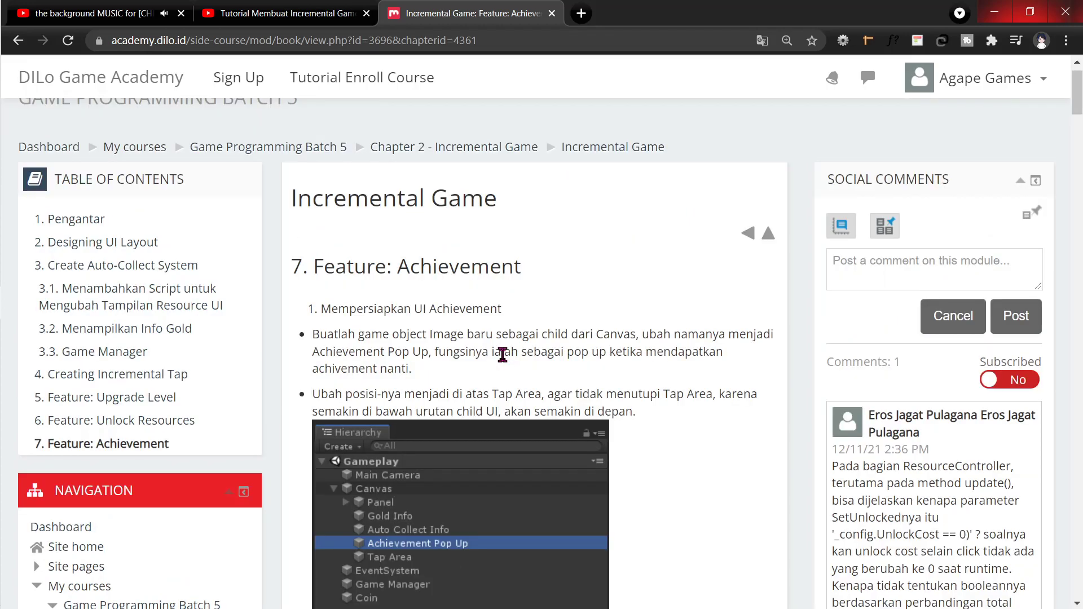
pyautogui.scroll(-3, 502, 355)
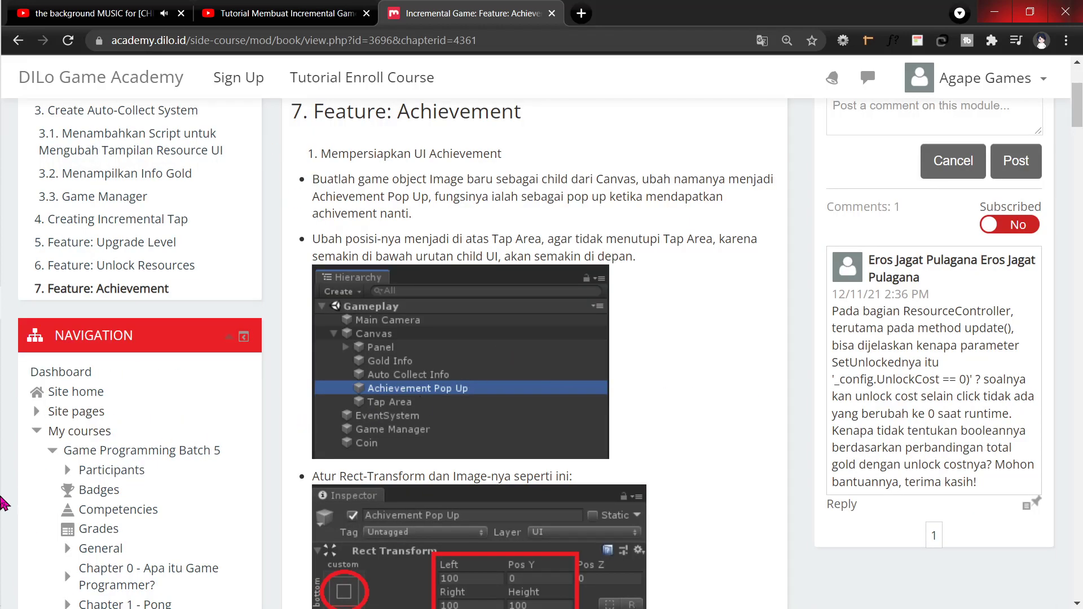
pyautogui.moveTo(24, 492)
pyautogui.scroll(3, 276, 283)
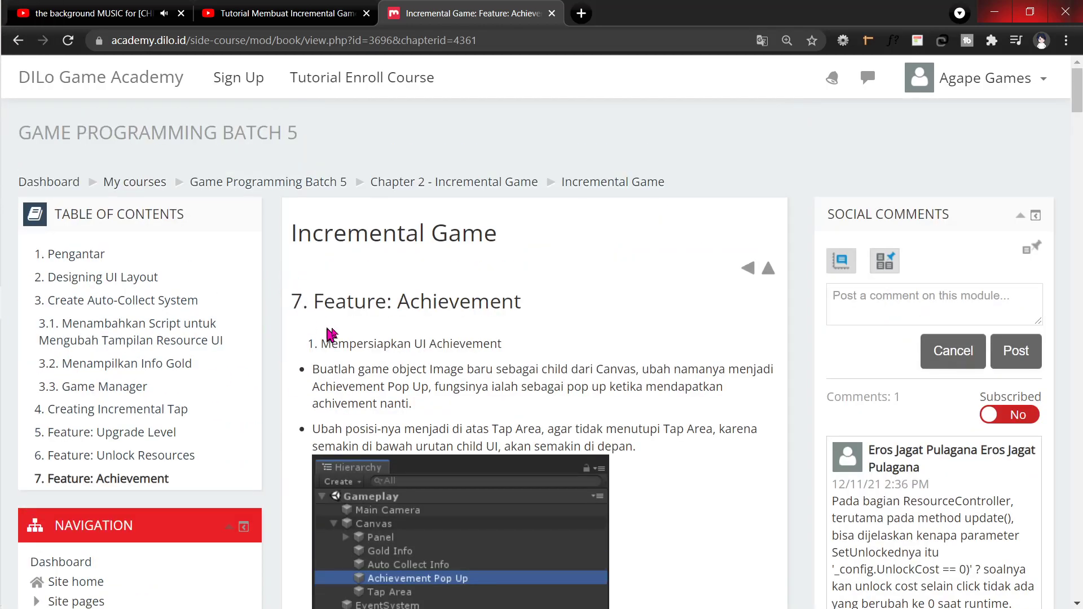
pyautogui.scroll(-3, 331, 335)
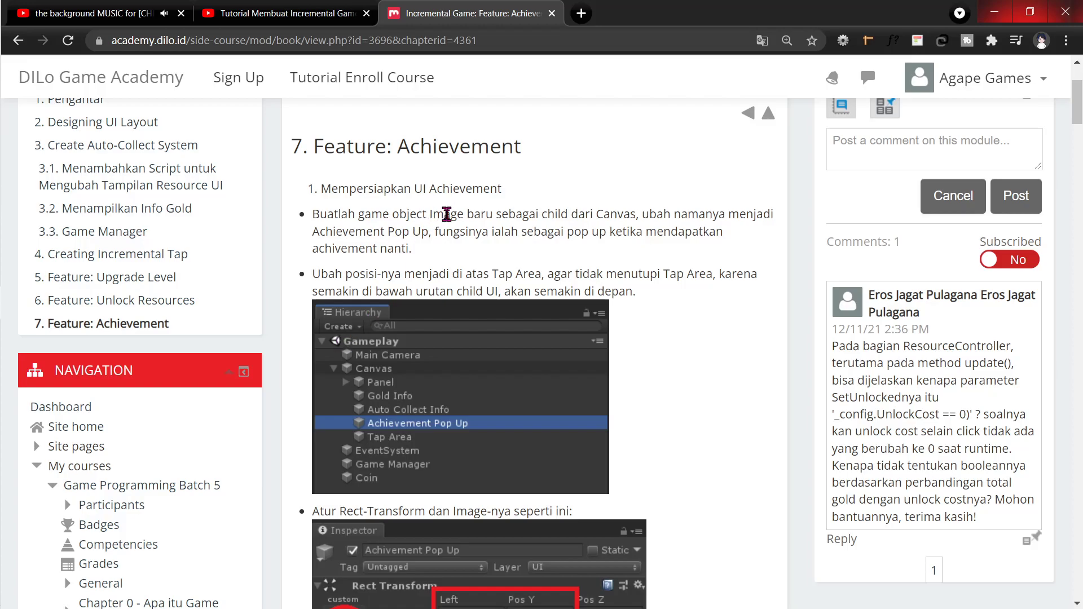
pyautogui.scroll(3, 451, 216)
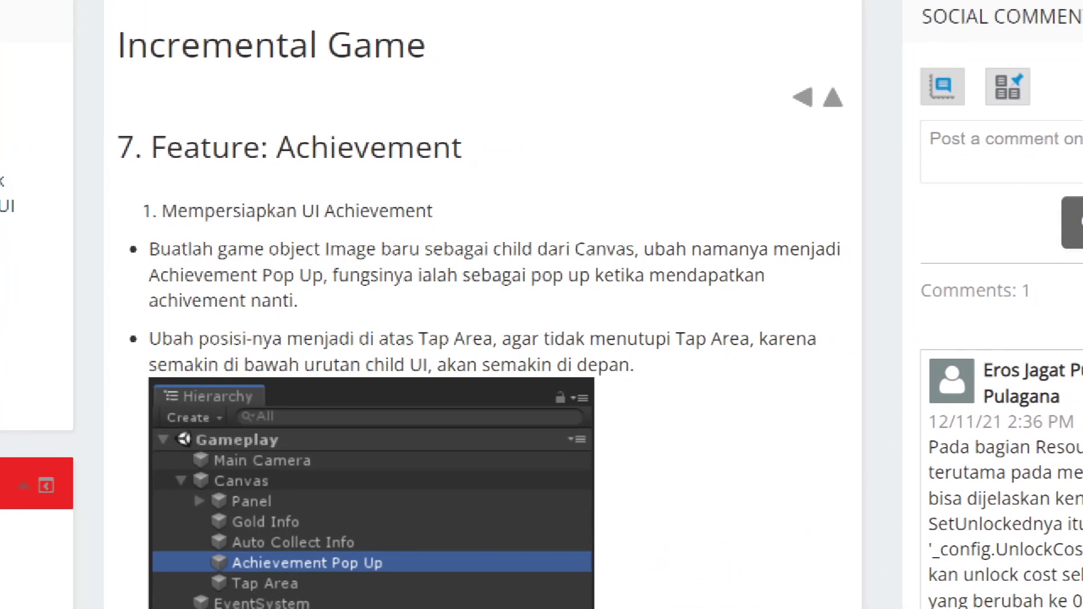
pyautogui.scroll(-3, 696, 457)
pyautogui.scroll(3, 695, 455)
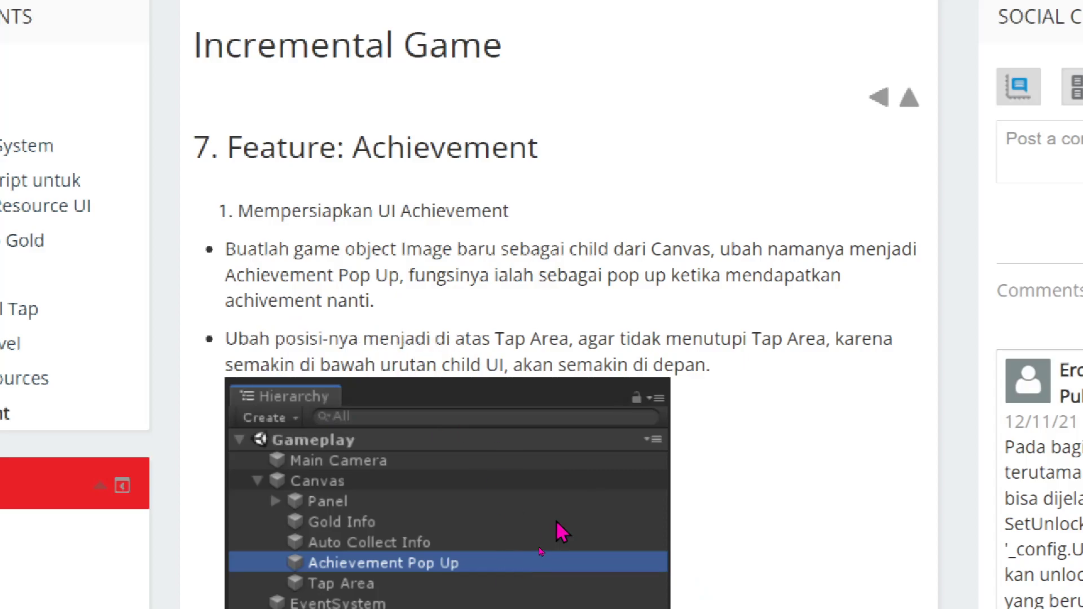
pyautogui.scroll(-4, 597, 490)
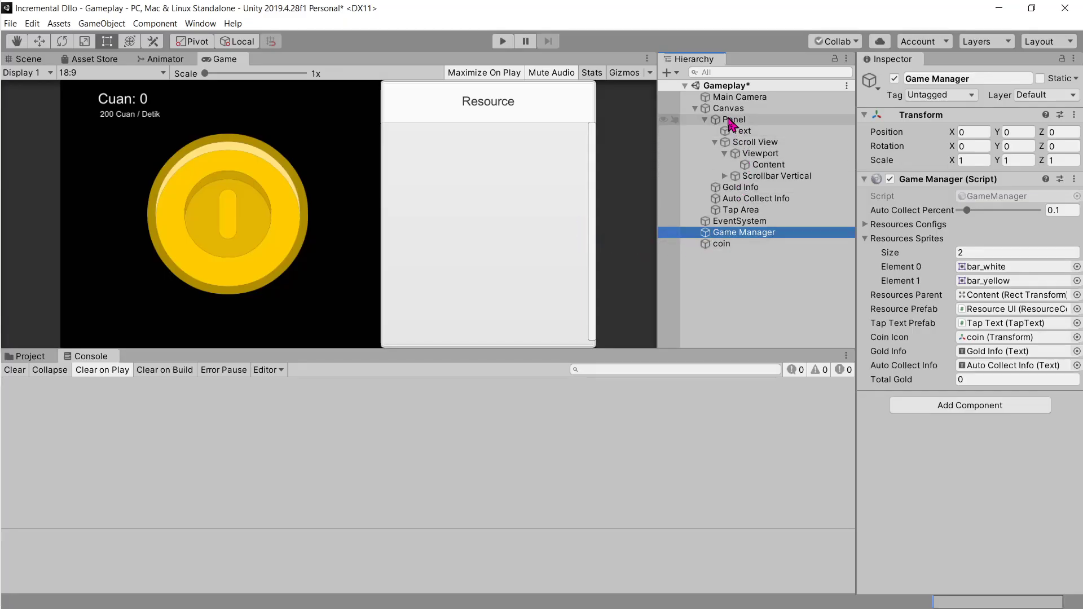
# Add a new UI Image under the Canvas
pyautogui.click(705, 120)
pyautogui.rightClick(729, 108)
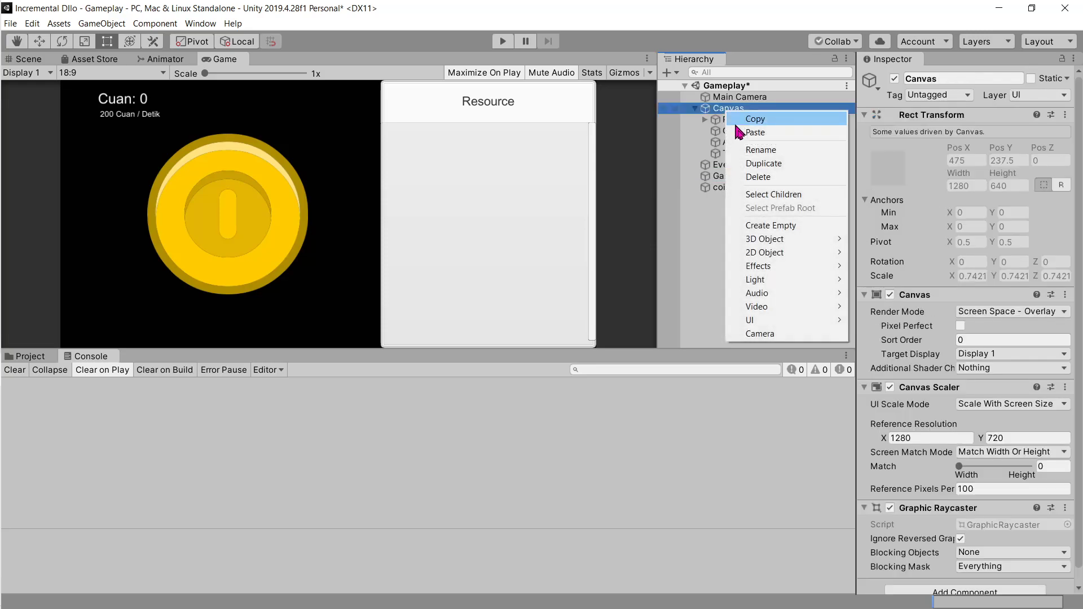
pyautogui.moveTo(764, 321)
pyautogui.click(871, 335)
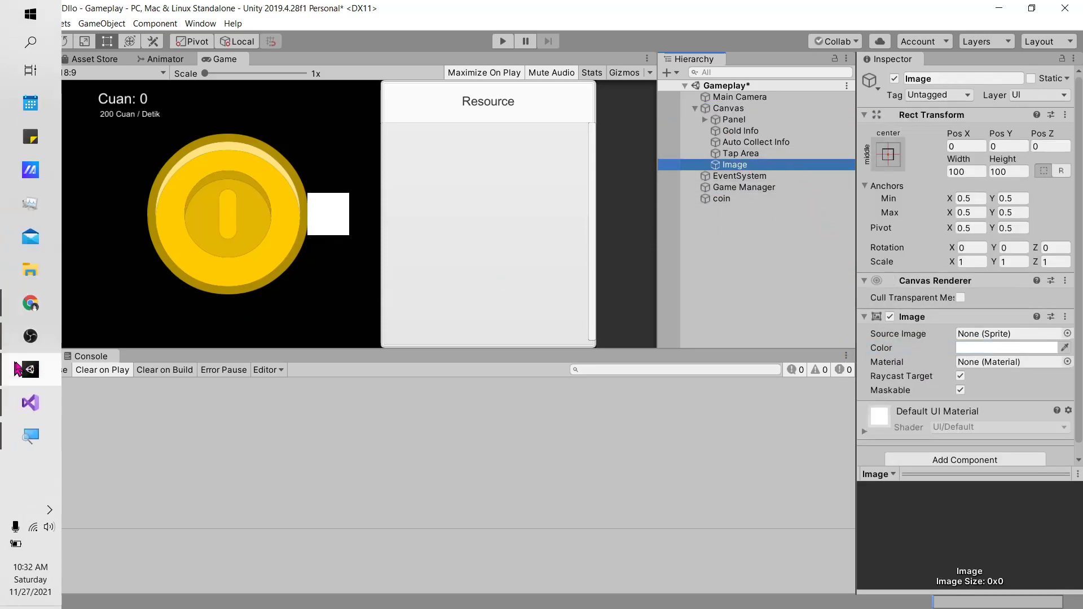
# Rename the new Image to 'Achievement Pop Up'
pyautogui.click(28, 303)
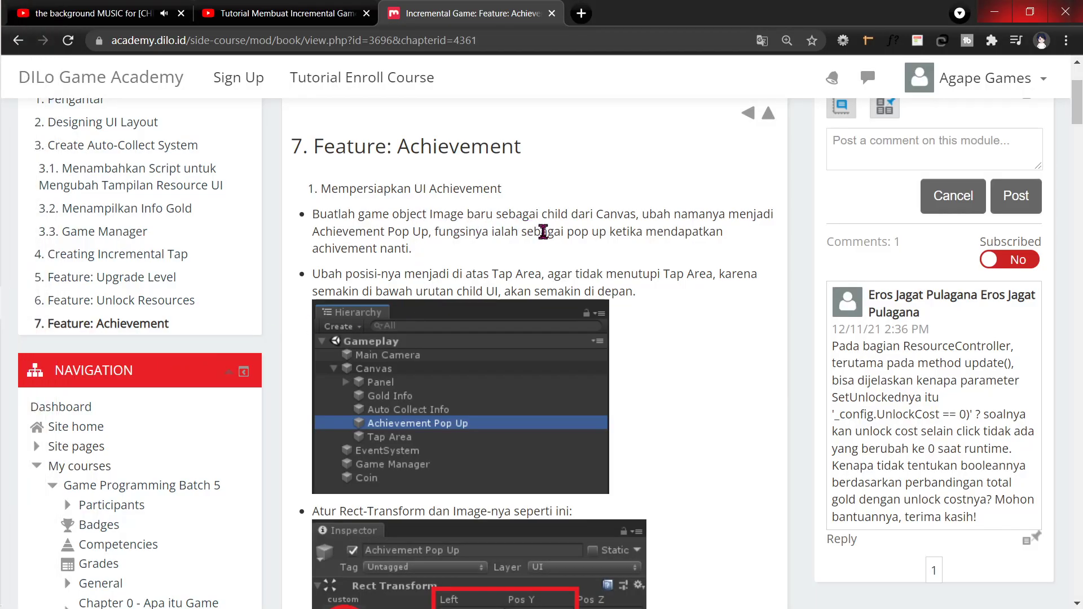
pyautogui.hotkey('alt', 'Tab')
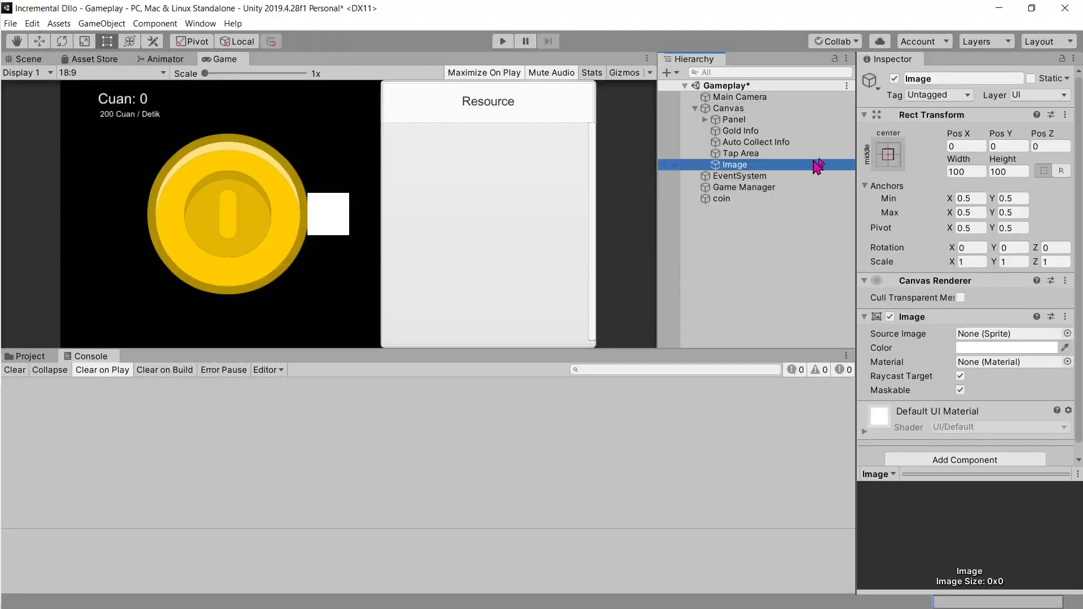
pyautogui.click(935, 79)
pyautogui.write('Achieveme')
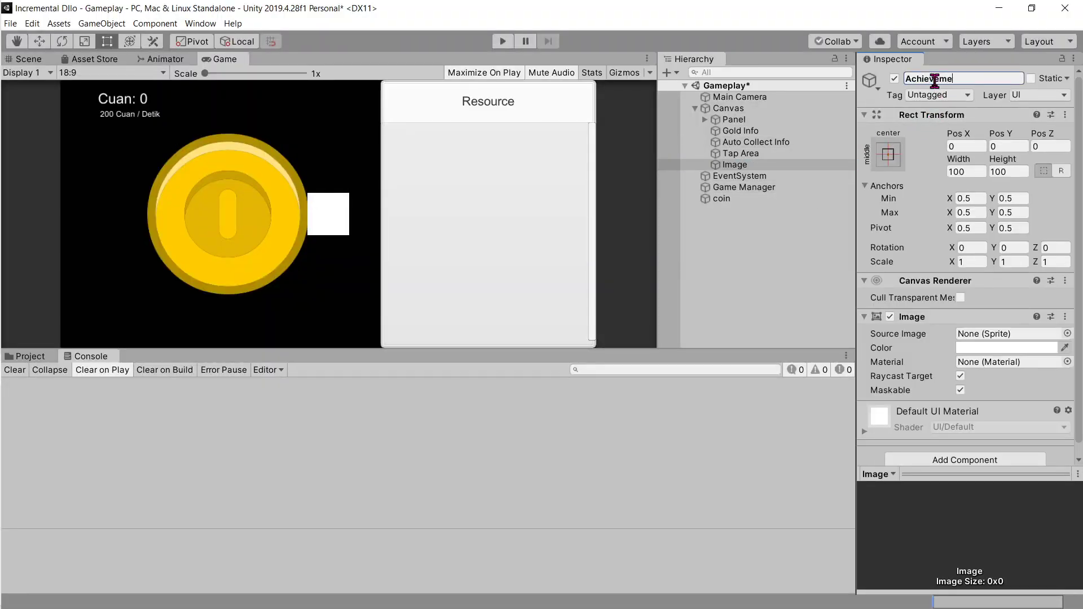
pyautogui.write('nt Pop U')
pyautogui.press('Return')
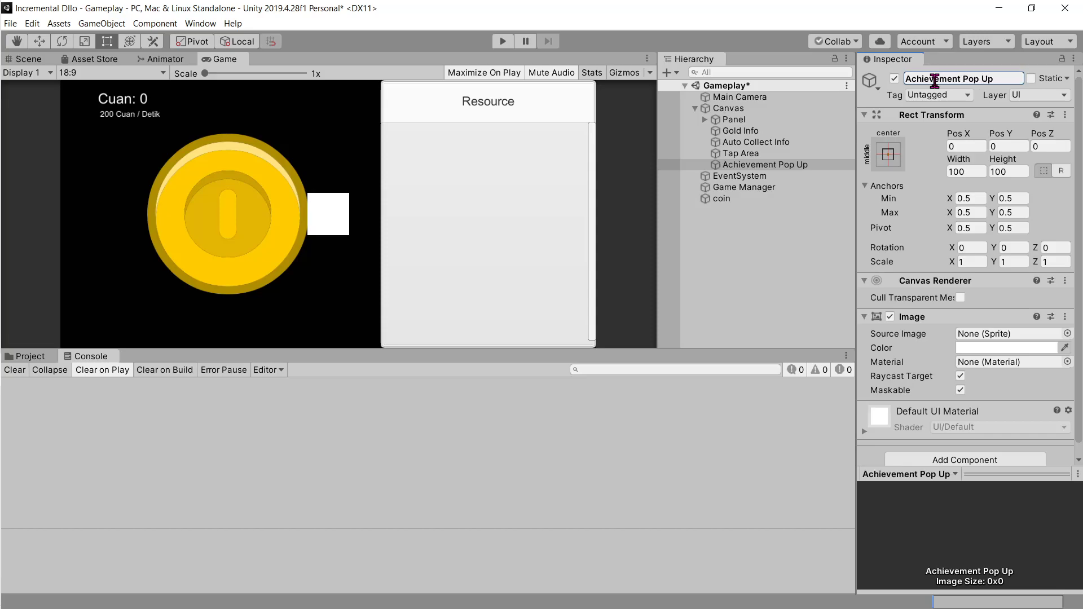
# Look at the pop-up's anchor presets and close them unchanged
pyautogui.click(884, 164)
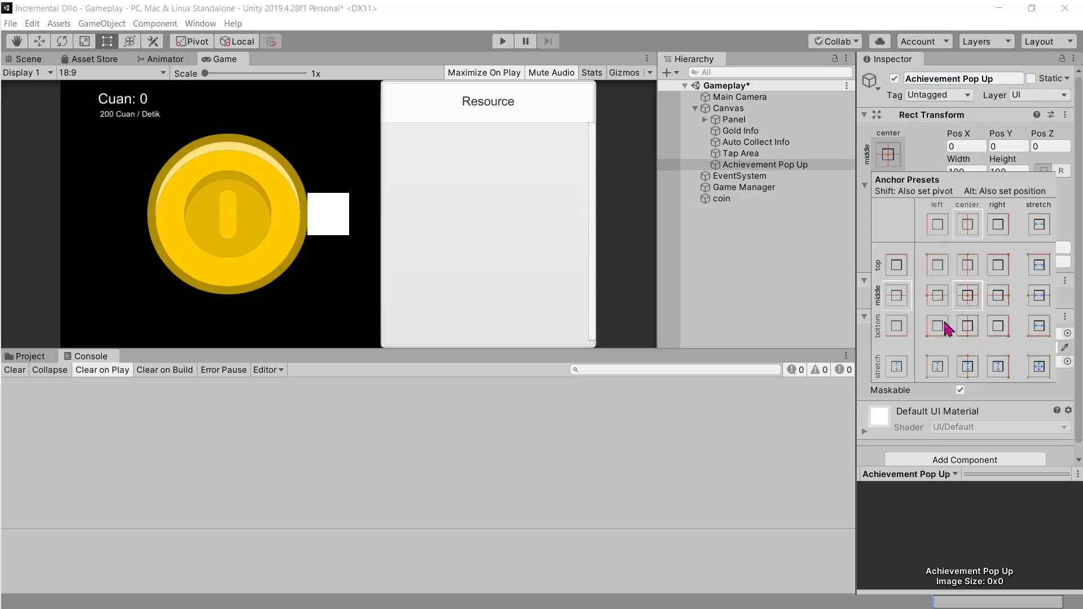
pyautogui.click(806, 413)
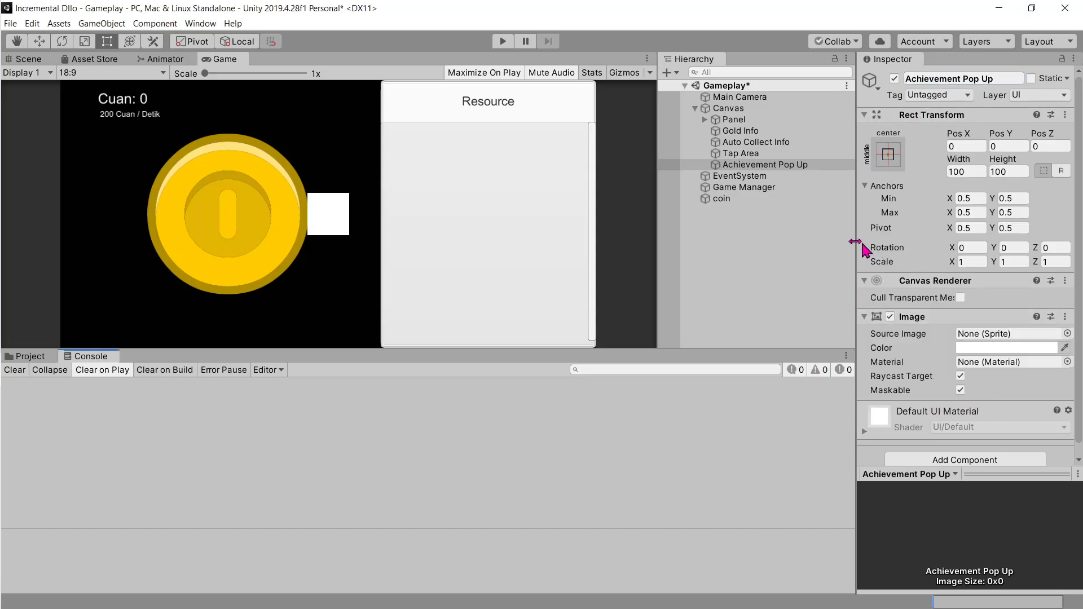
pyautogui.click(891, 165)
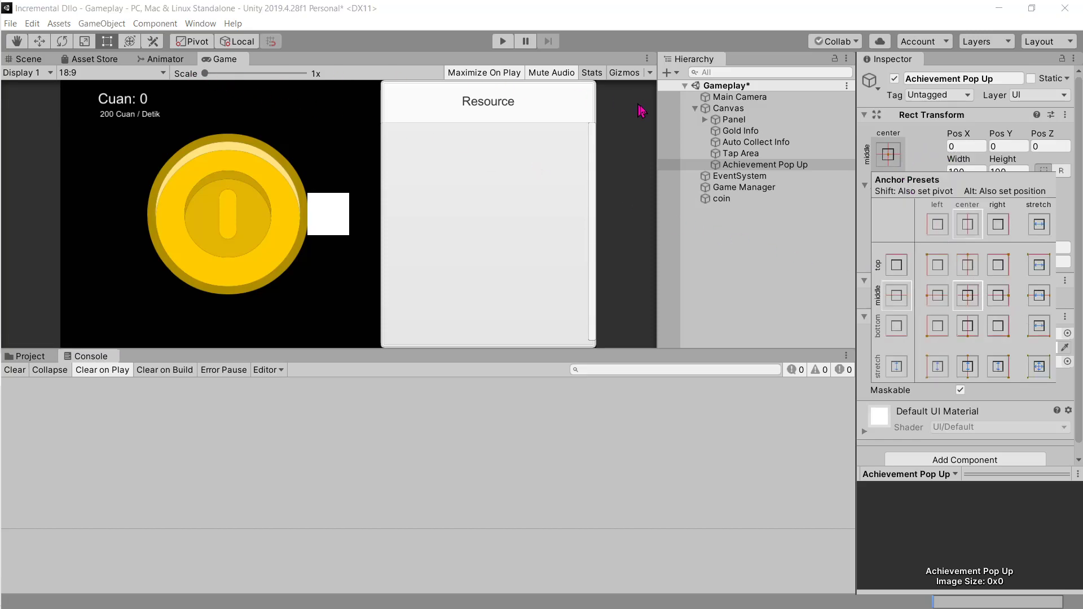
pyautogui.press('Escape')
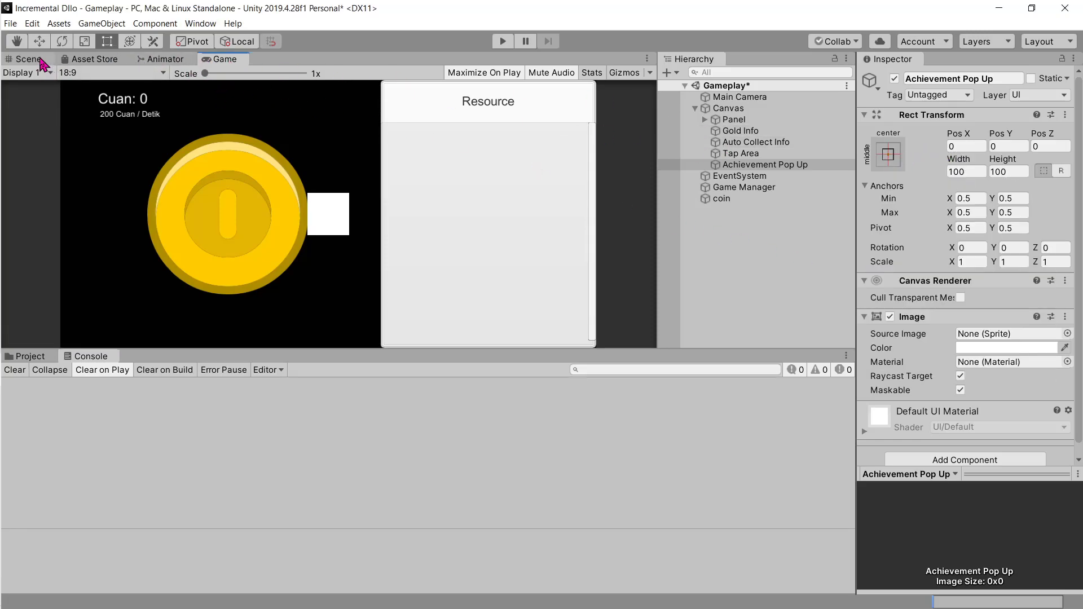
# In the Scene view, frame the Achievement Pop Up and resize it to about 596×539
pyautogui.click(41, 60)
pyautogui.doubleClick(757, 165)
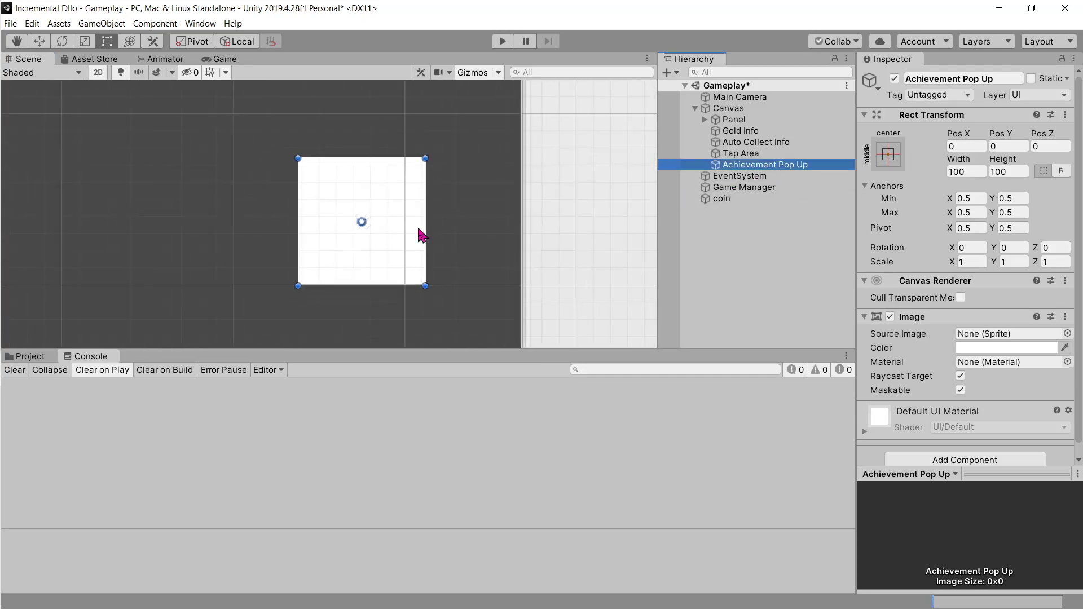
pyautogui.scroll(-5, 423, 235)
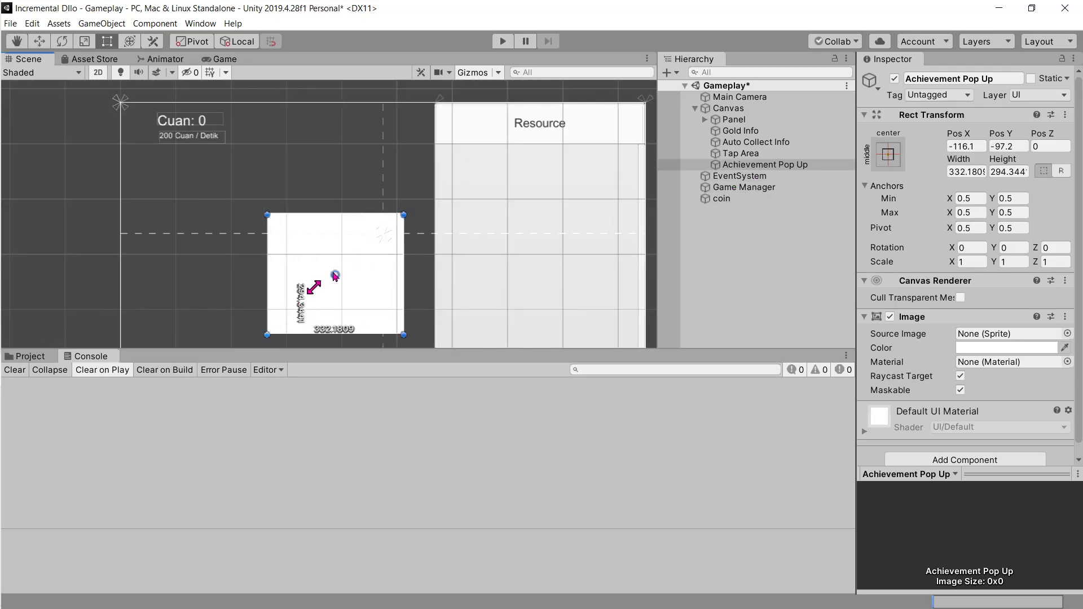
pyautogui.moveTo(365, 253); pyautogui.dragTo(286, 326)
pyautogui.moveTo(407, 215); pyautogui.dragTo(484, 121)
pyautogui.scroll(-1, 349, 277)
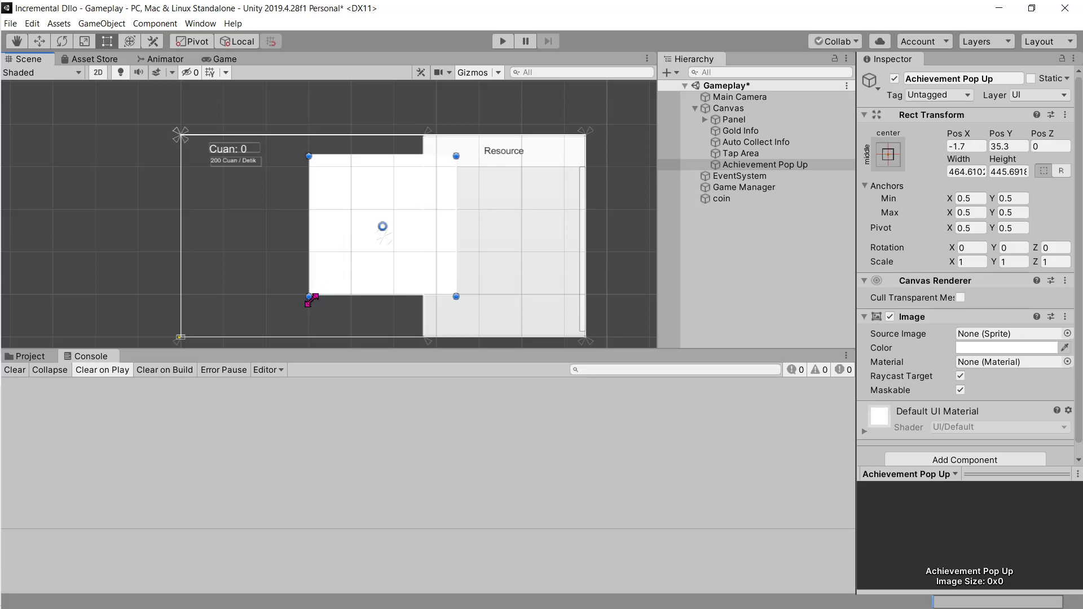
pyautogui.moveTo(310, 296); pyautogui.dragTo(268, 326)
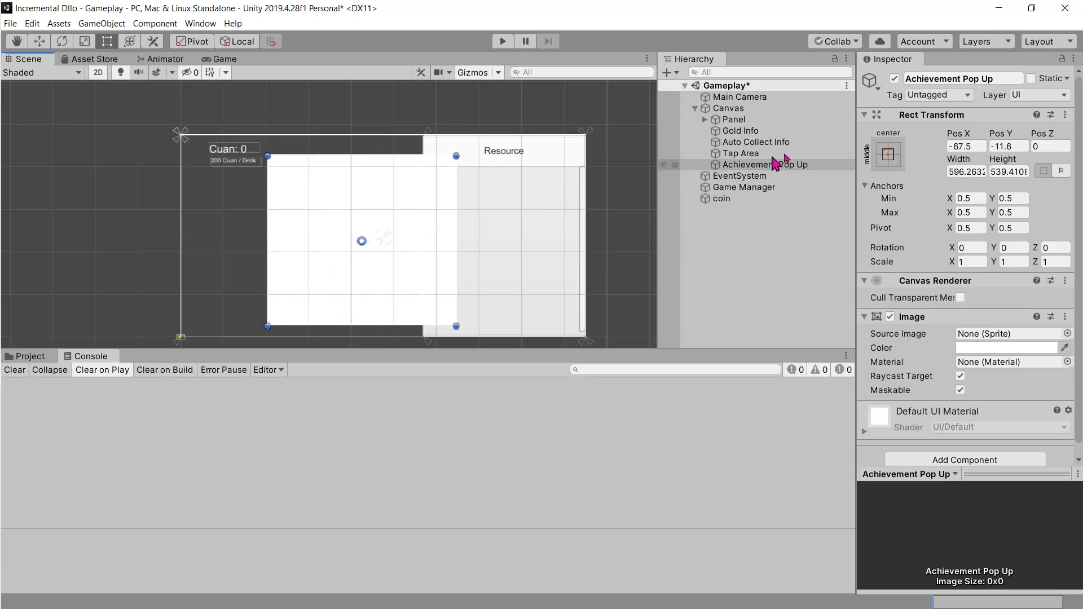
# Reselect the Achievement Pop Up and move it left to about Pos X -271
pyautogui.click(727, 110)
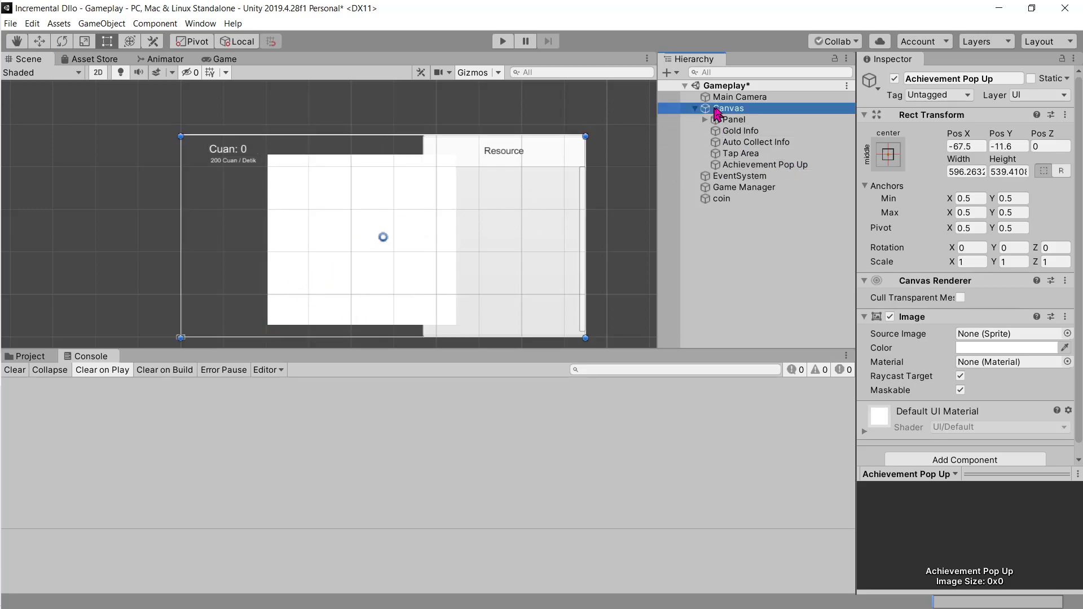
pyautogui.click(696, 108)
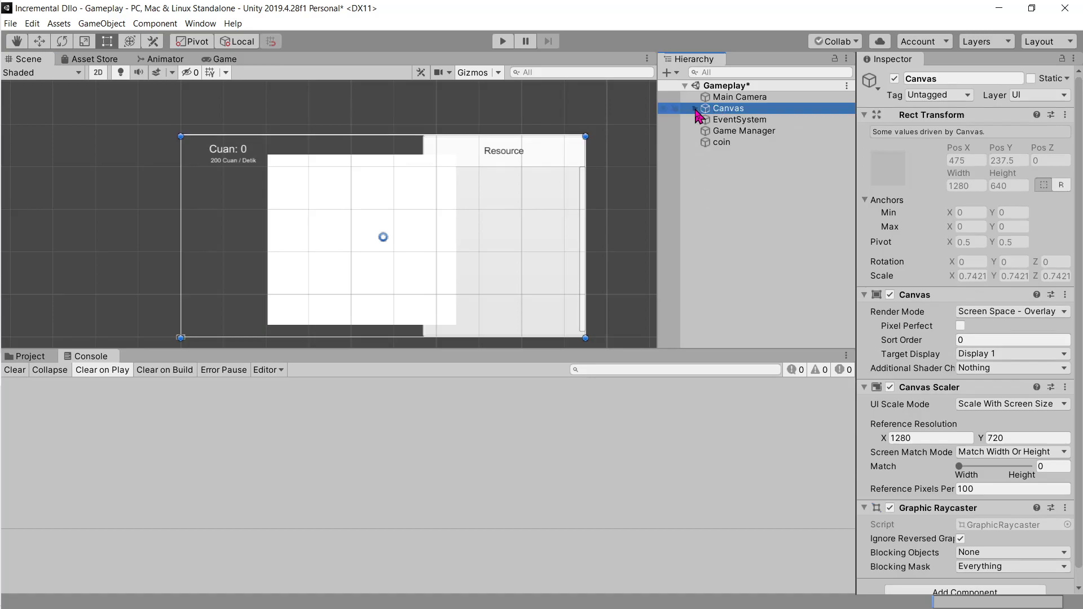
pyautogui.click(696, 108)
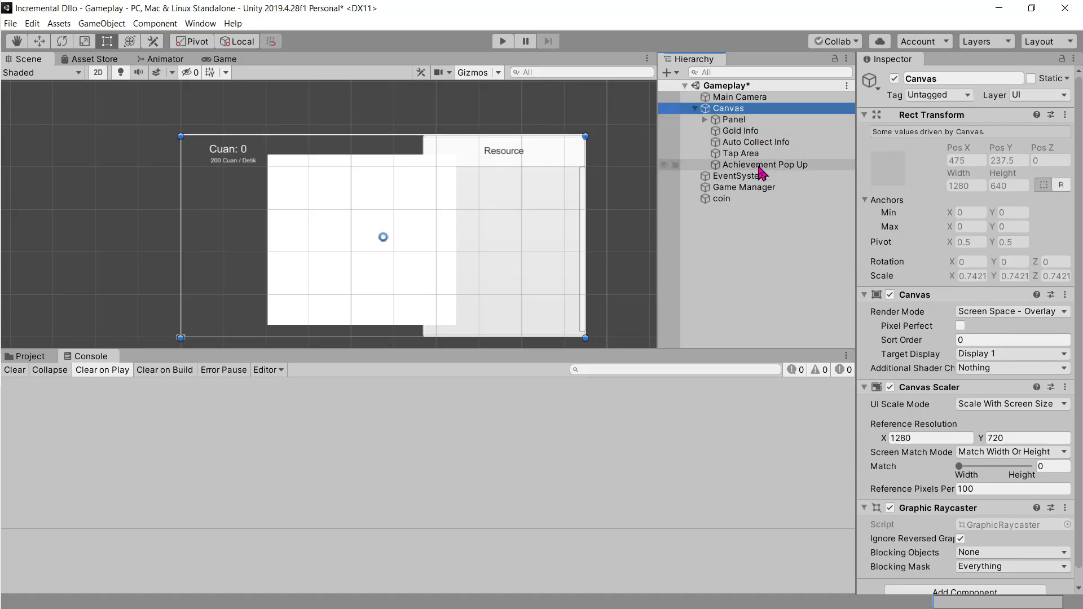
pyautogui.click(750, 166)
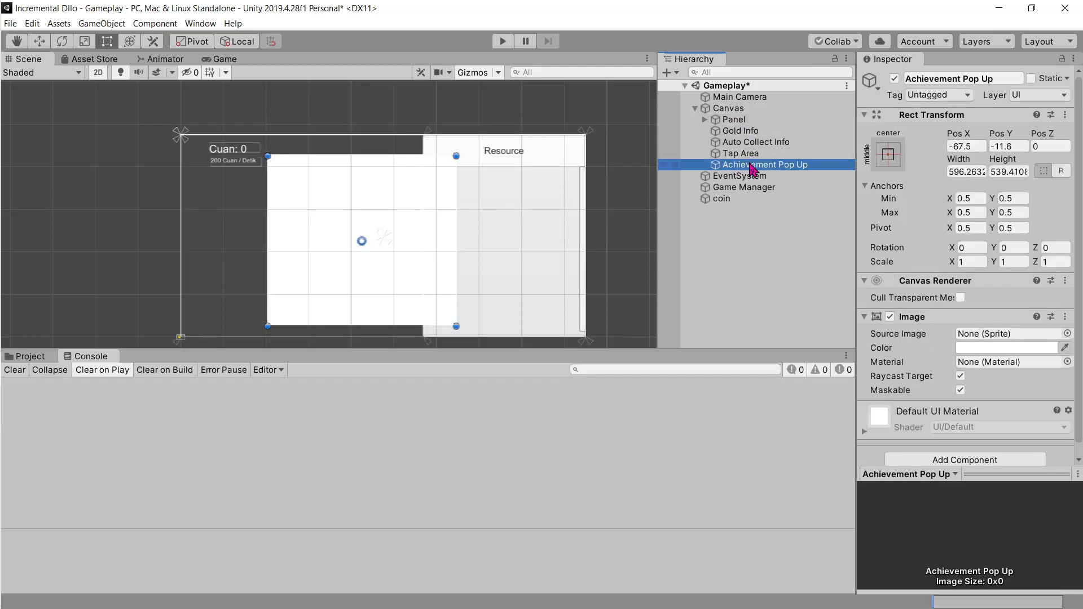
pyautogui.moveTo(407, 265); pyautogui.dragTo(342, 262)
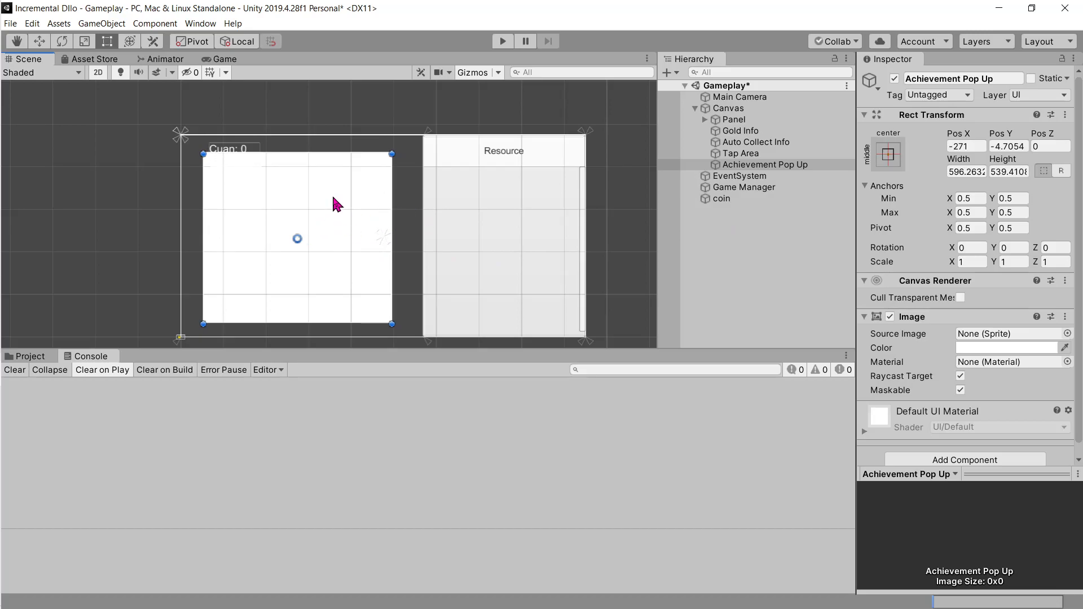
pyautogui.click(347, 212)
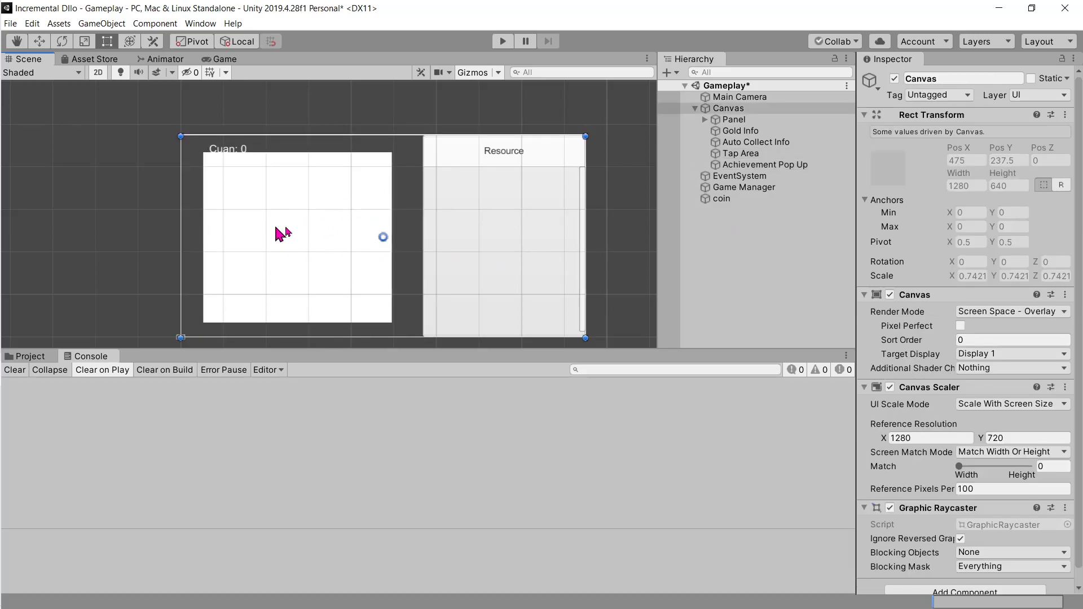
pyautogui.click(307, 237)
pyautogui.click(752, 166)
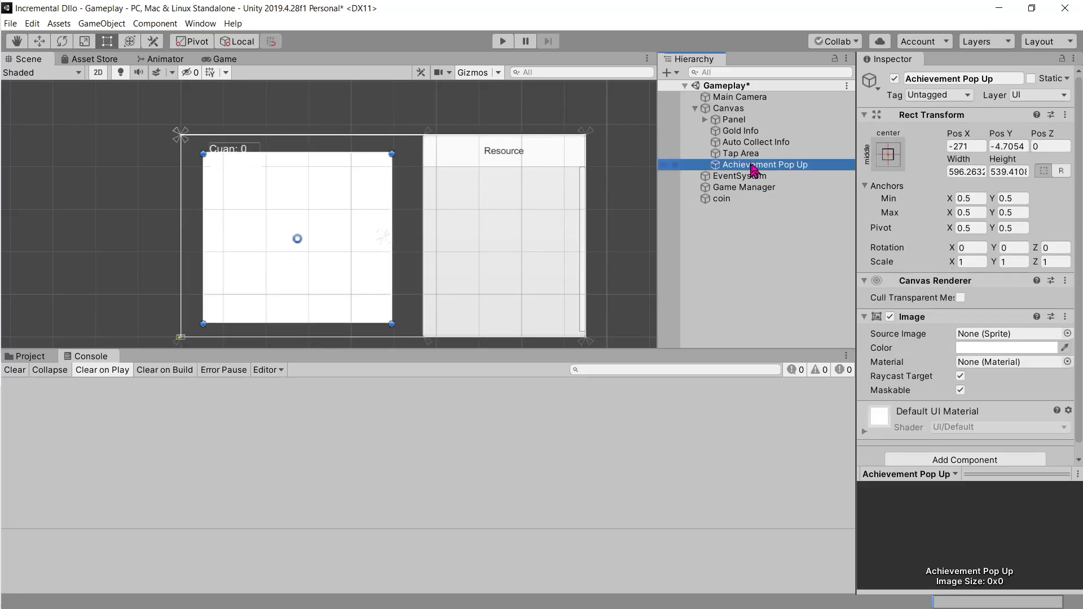
pyautogui.click(753, 154)
pyautogui.click(754, 143)
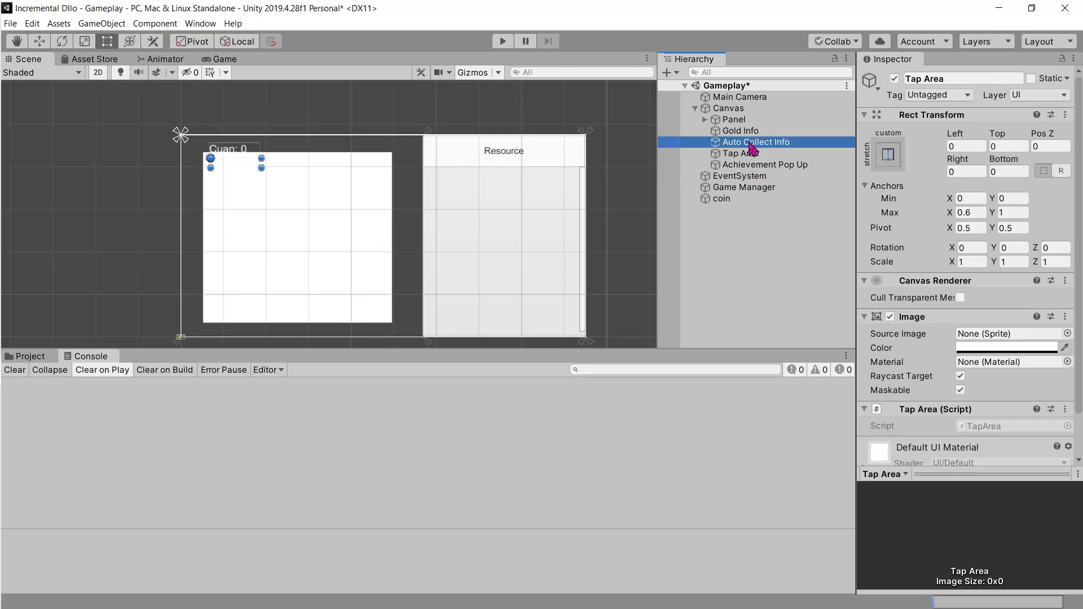
pyautogui.click(754, 155)
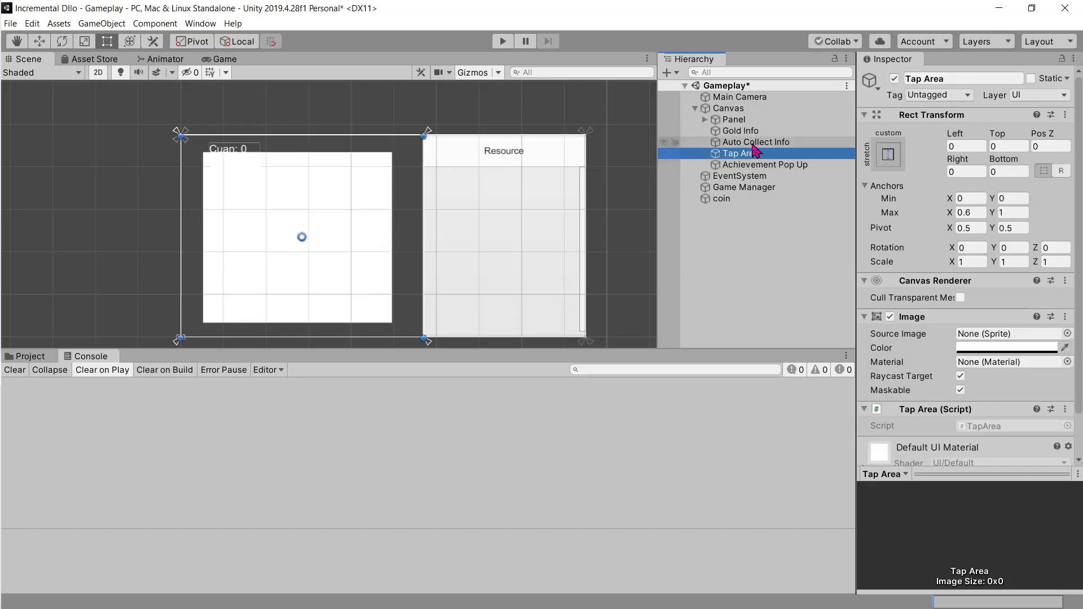
pyautogui.click(754, 143)
pyautogui.click(753, 154)
pyautogui.click(753, 143)
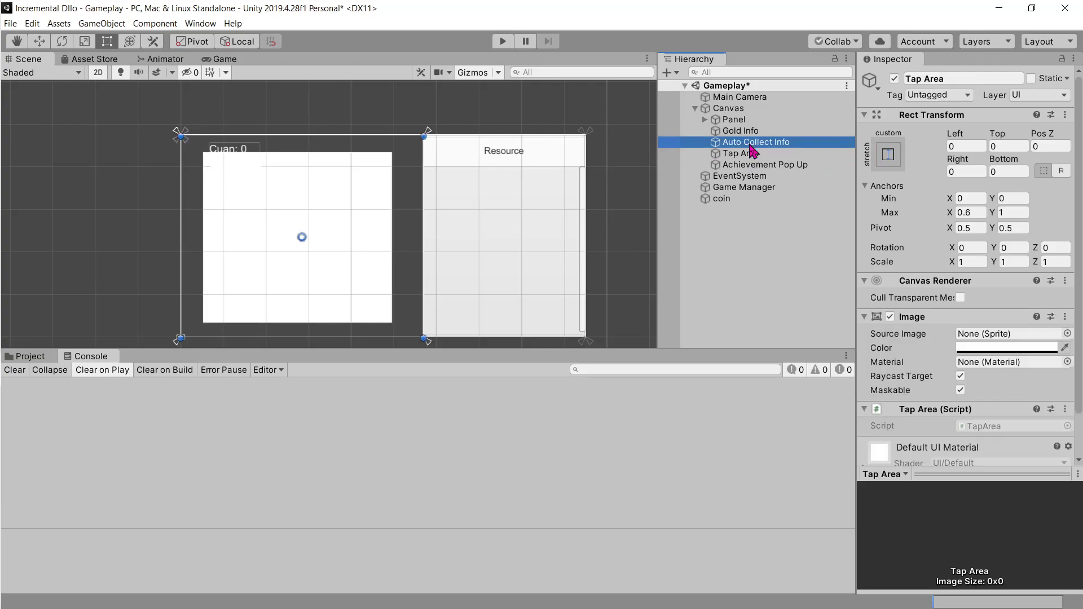
pyautogui.click(752, 131)
pyautogui.click(740, 122)
pyautogui.click(741, 153)
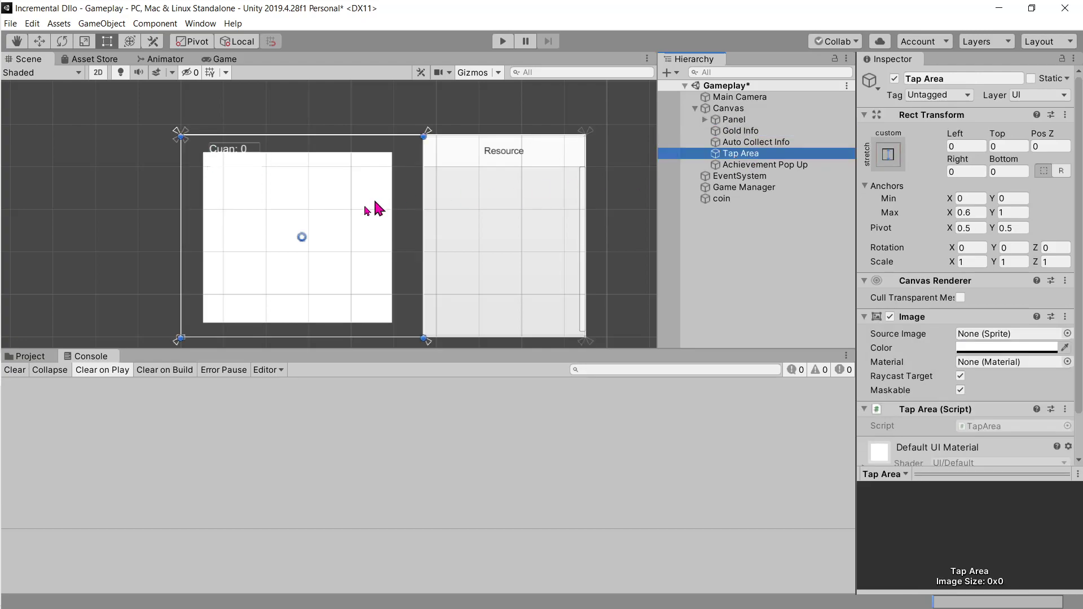
pyautogui.click(99, 73)
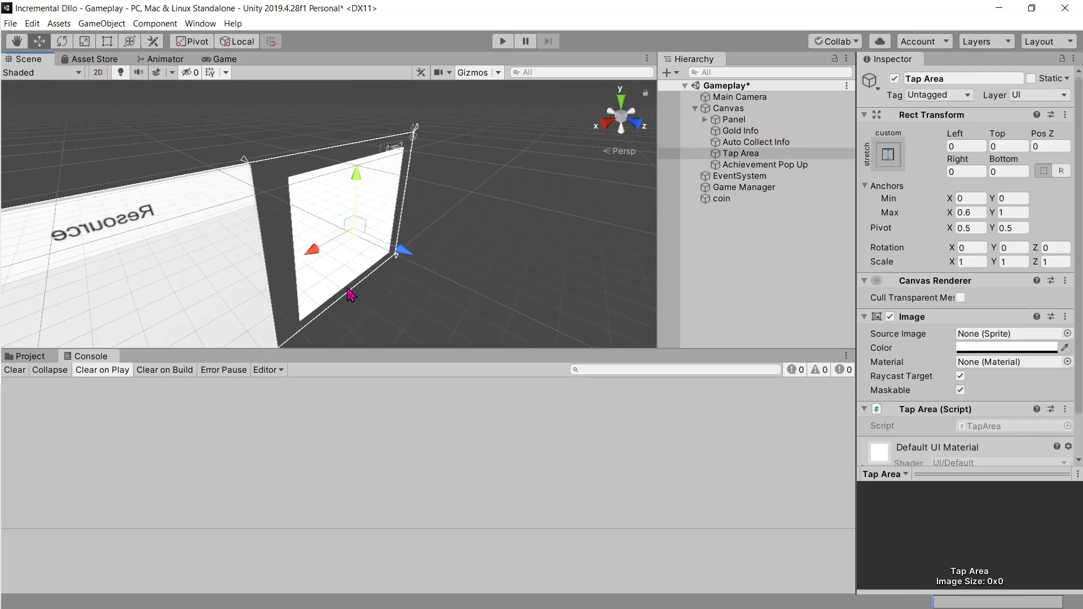
pyautogui.moveTo(380, 273); pyautogui.dragTo(453, 234, button='middle')
pyautogui.keyDown('alt'); pyautogui.moveTo(453, 233); pyautogui.dragTo(395, 195); pyautogui.keyUp('alt')
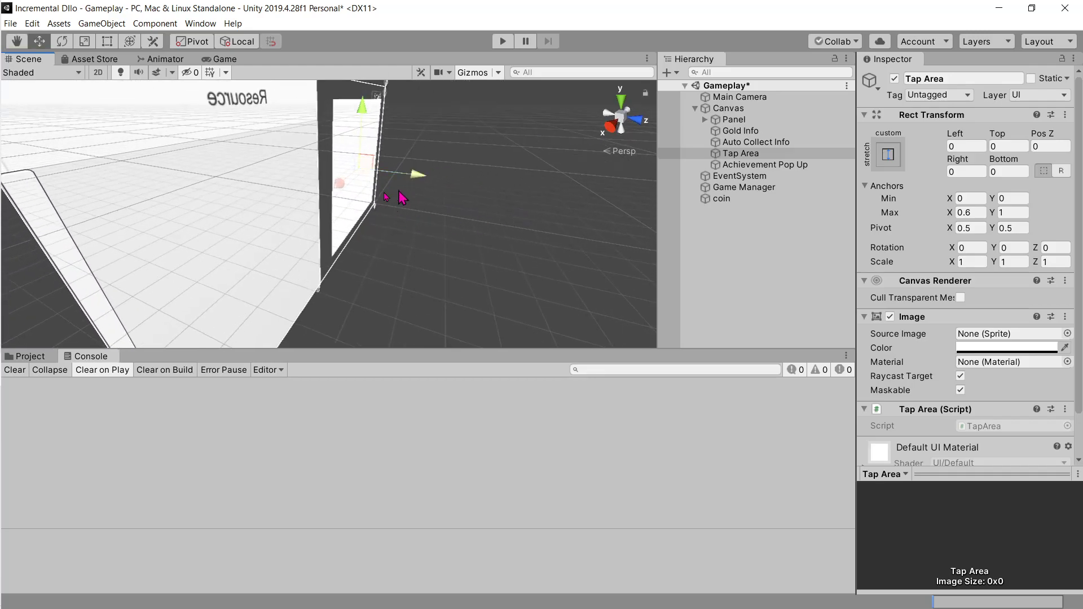
pyautogui.click(100, 74)
pyautogui.press('t')
pyautogui.click(750, 165)
pyautogui.click(743, 157)
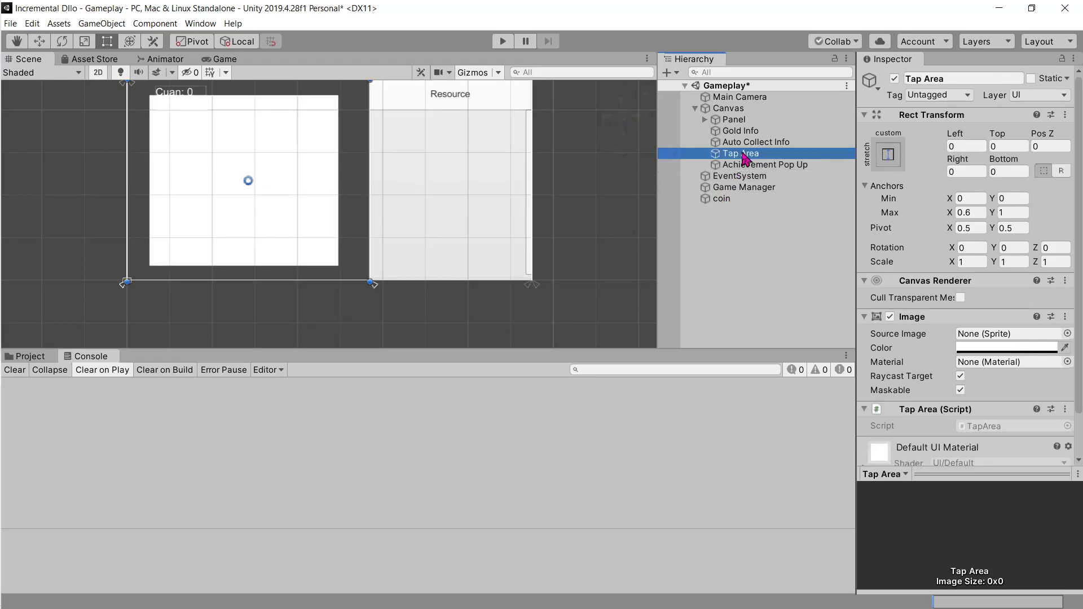
pyautogui.press('Up')
pyautogui.press('Up')
pyautogui.press('Up')
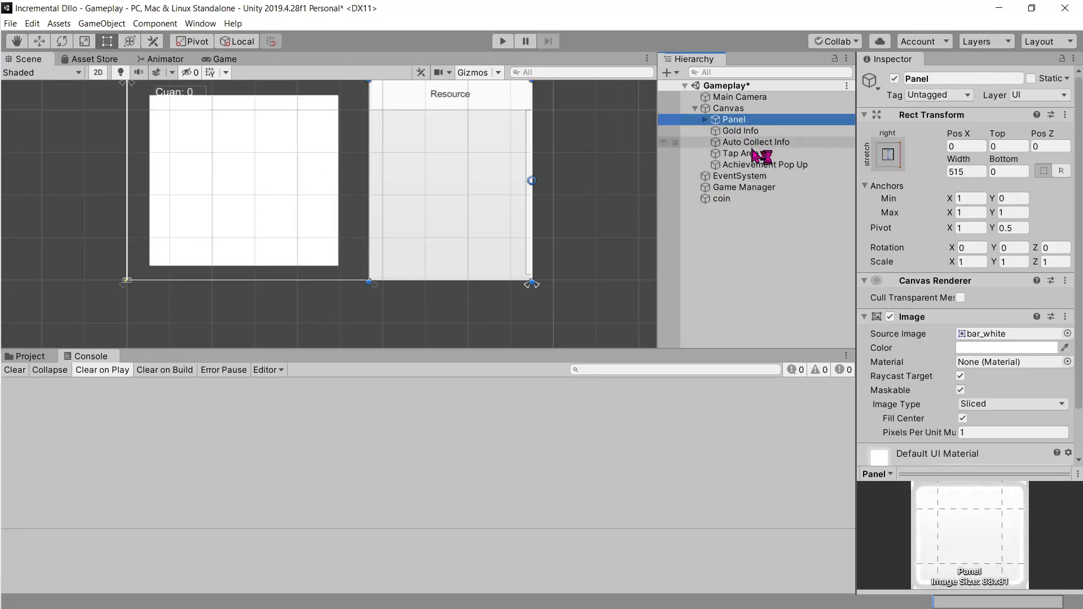
pyautogui.click(756, 153)
pyautogui.press('Up')
pyautogui.press('Up')
pyautogui.press('Up')
pyautogui.click(756, 153)
pyautogui.moveTo(350, 198); pyautogui.dragTo(363, 243, button='middle')
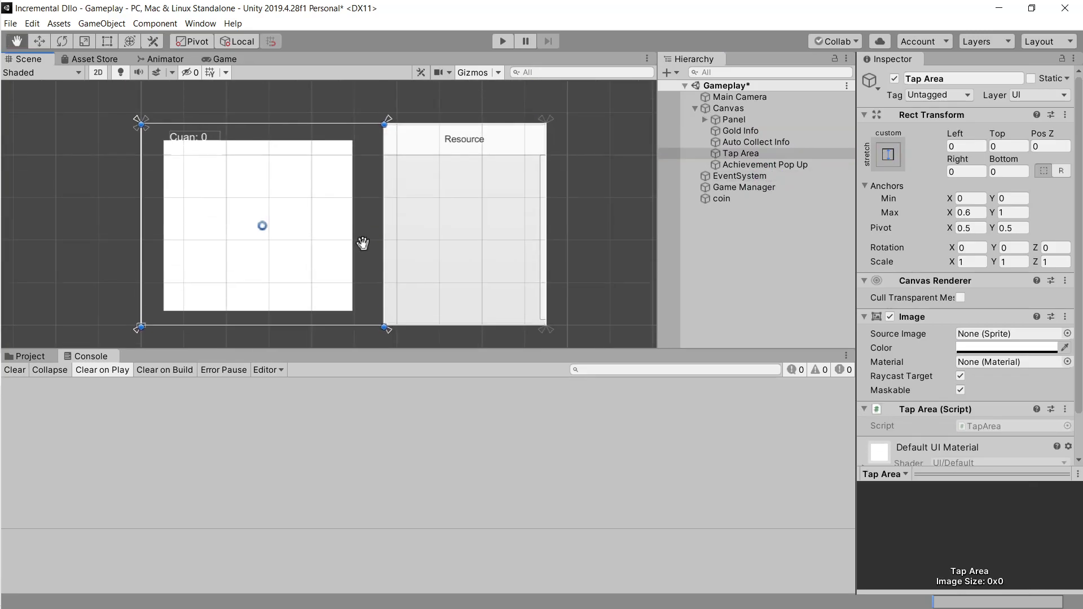
pyautogui.press('Down')
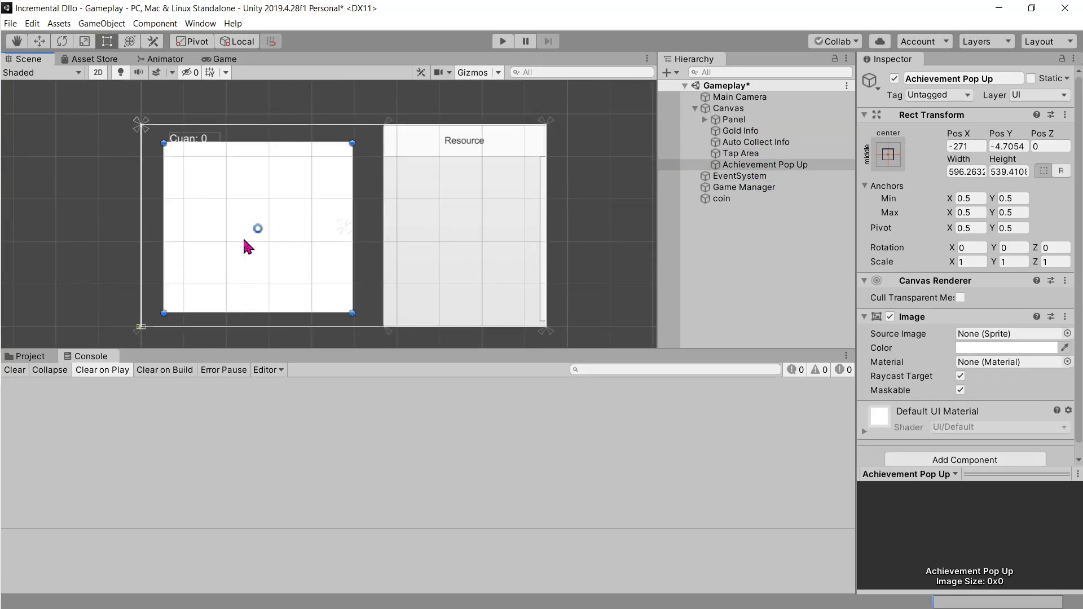
pyautogui.click(750, 167)
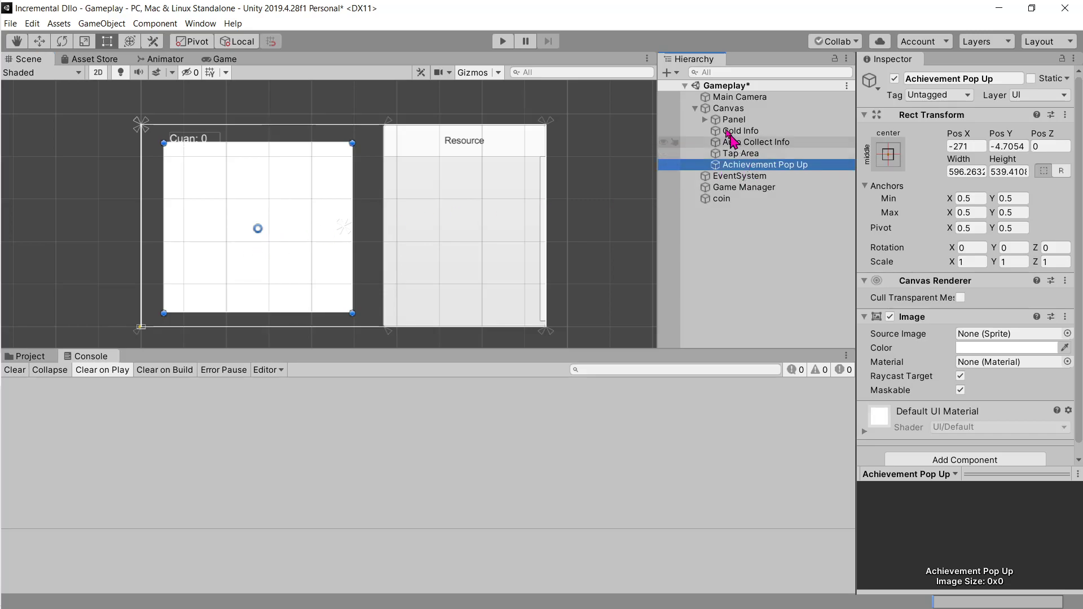
pyautogui.click(696, 108)
pyautogui.click(696, 108)
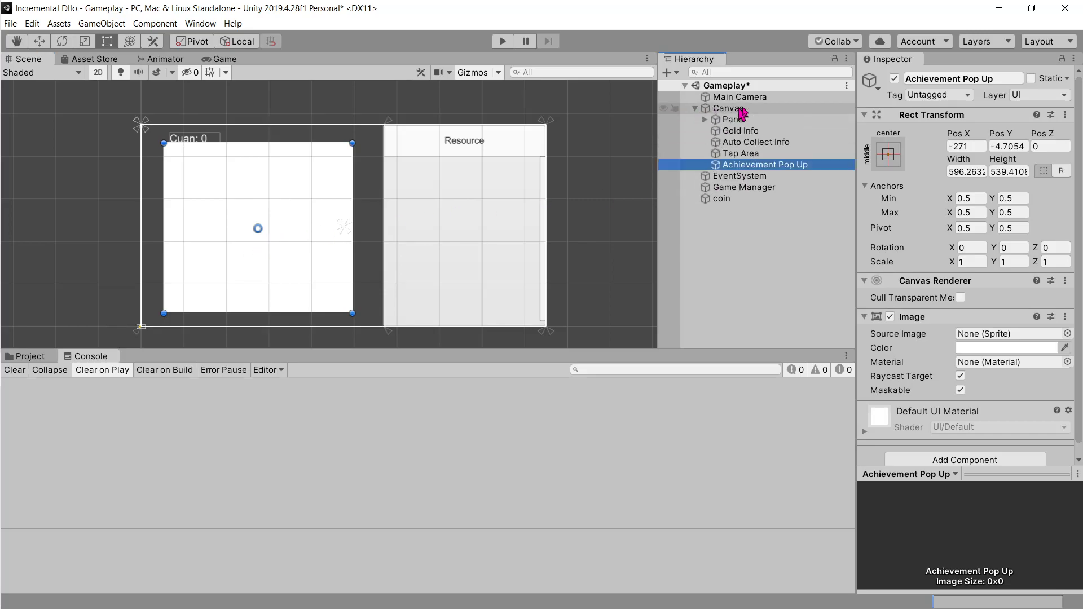
pyautogui.click(734, 109)
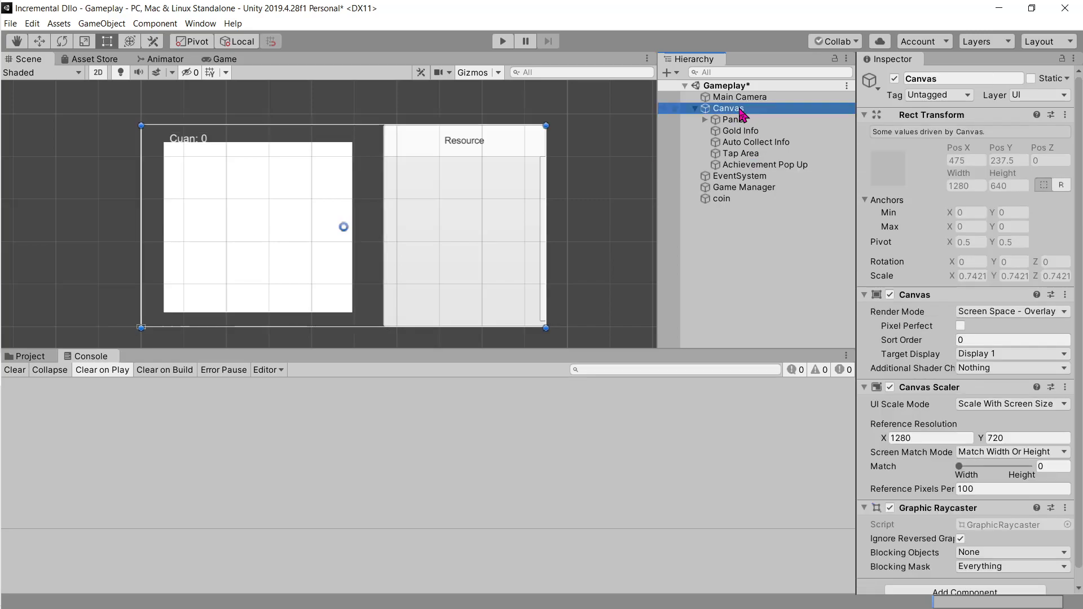
pyautogui.click(753, 165)
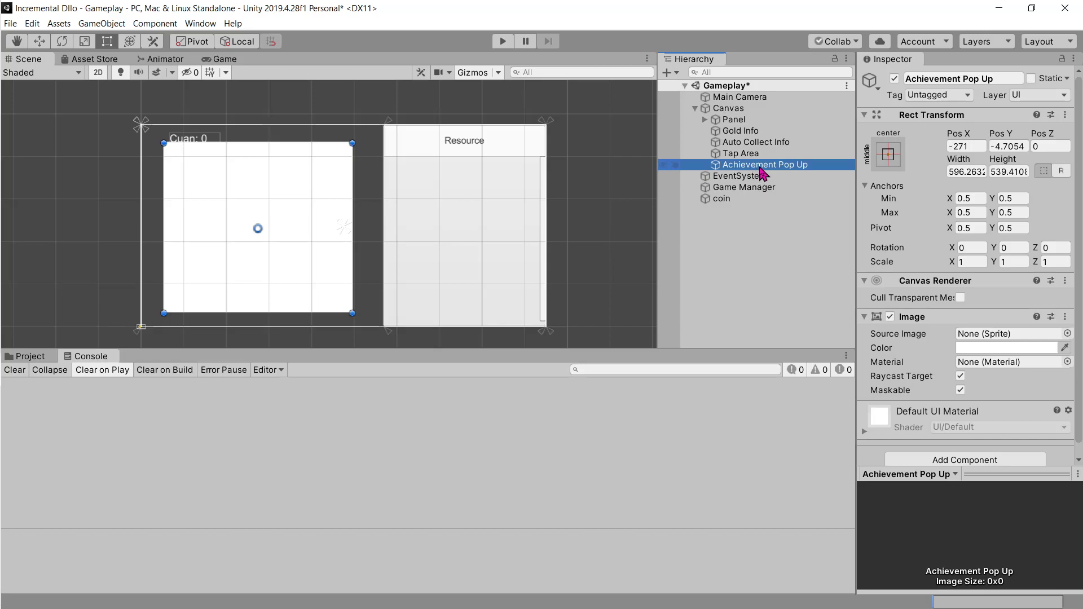
pyautogui.doubleClick(697, 109)
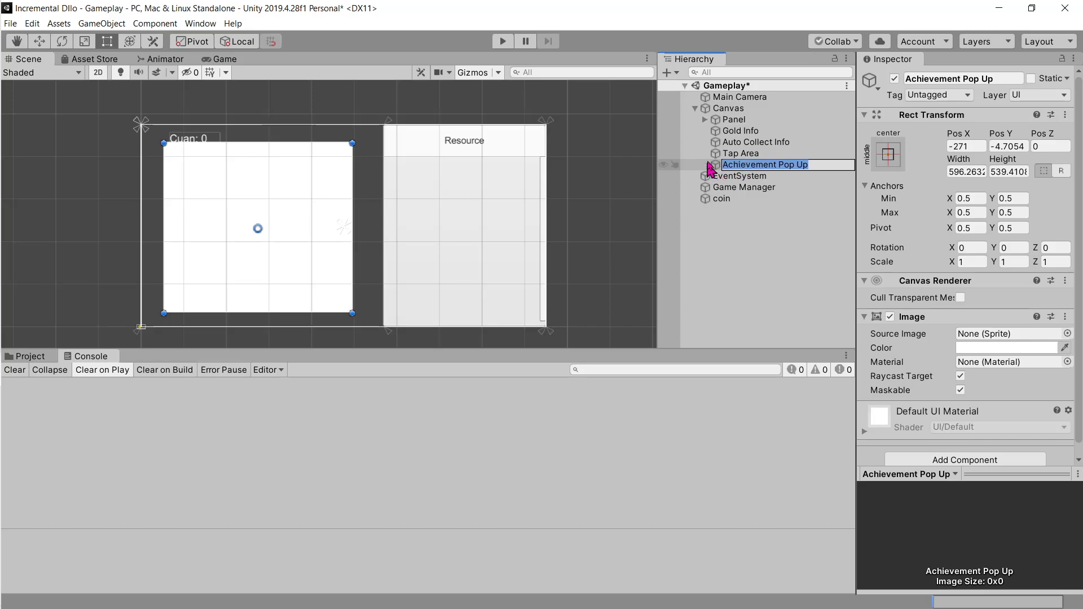
pyautogui.click(739, 154)
pyautogui.click(738, 166)
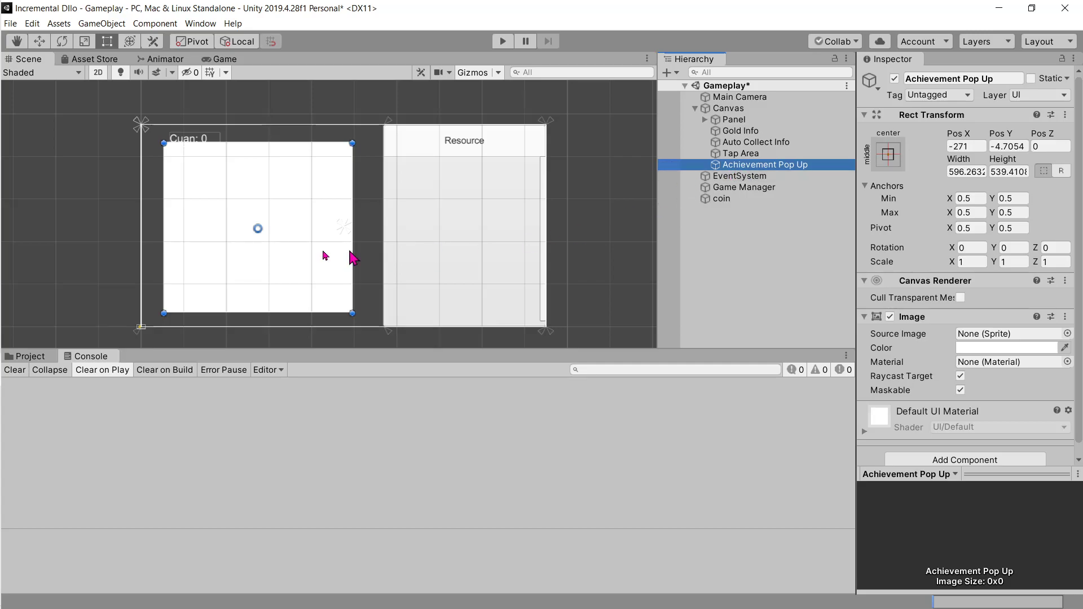
# Select Achievement Pop Up under Canvas in the Hierarchy, next to Tap Area
pyautogui.scroll(2, 302, 236)
pyautogui.scroll(1, 305, 232)
pyautogui.click(310, 213)
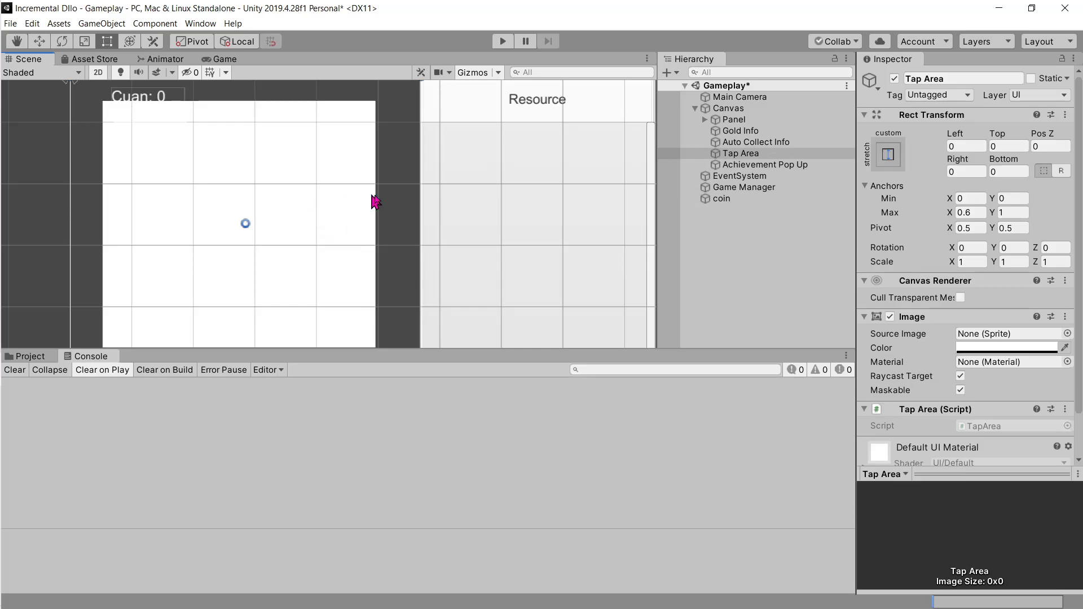
pyautogui.scroll(-2, 373, 212)
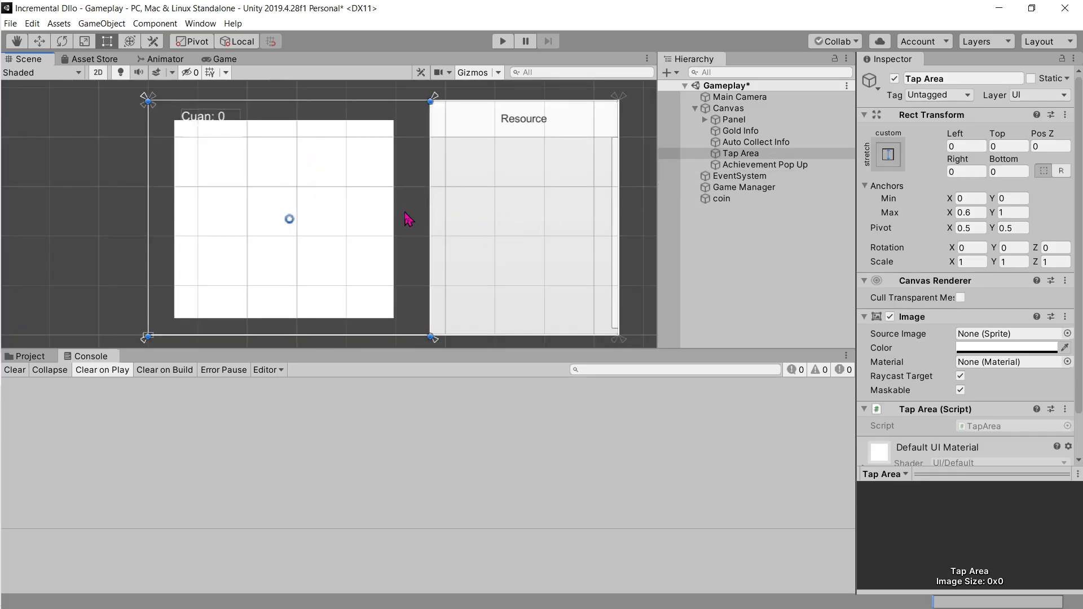
pyautogui.click(756, 164)
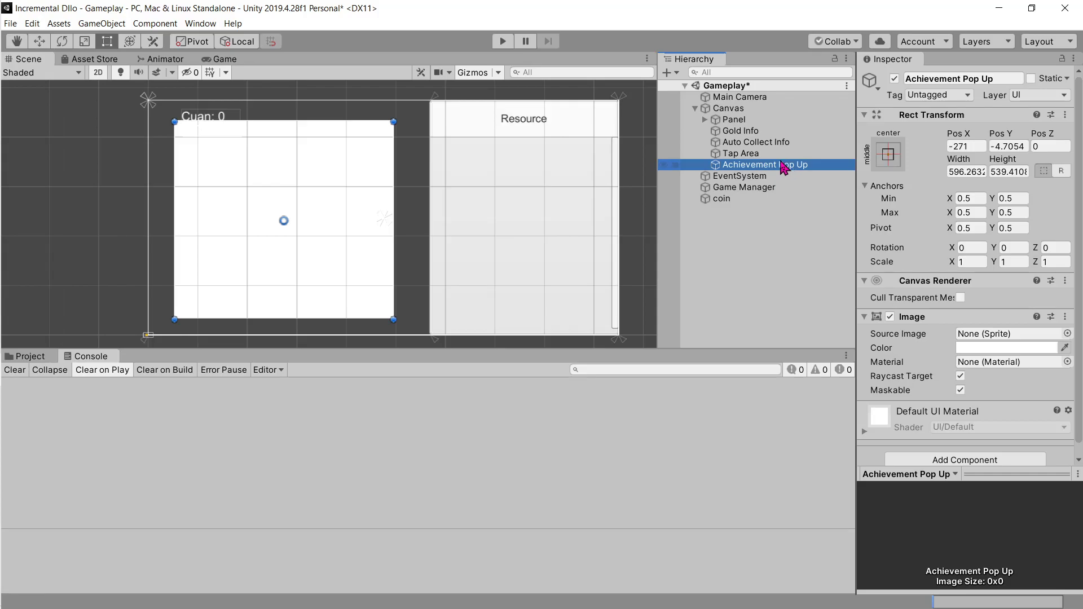
pyautogui.press('Up')
pyautogui.press('Down')
pyautogui.press('Left')
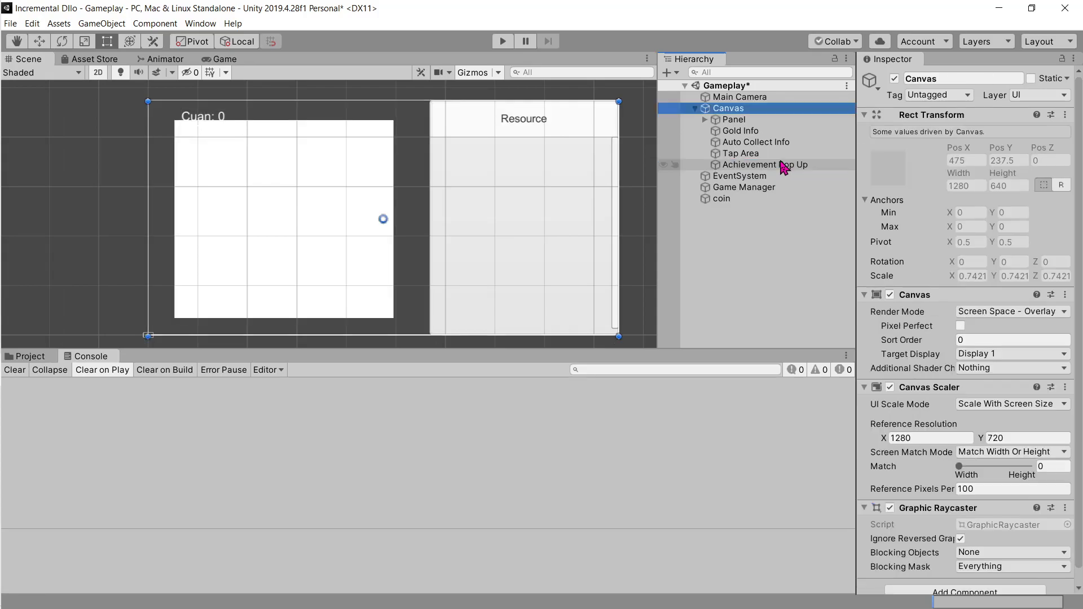
pyautogui.click(784, 165)
# Step the selection through Canvas children: Panel, Gold Info, Auto Collect Info, Tap Area
pyautogui.press('Up')
pyautogui.press('Up')
pyautogui.press('Up')
pyautogui.press('Down')
pyautogui.press('Down')
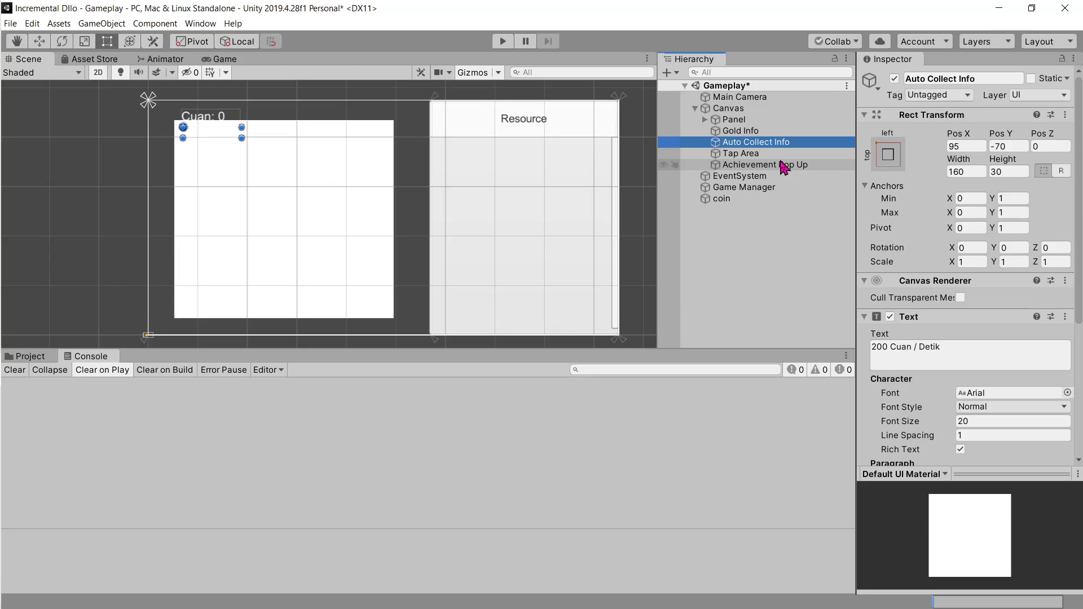
pyautogui.press('Up')
pyautogui.press('Up')
pyautogui.press('Down')
pyautogui.press('Down')
pyautogui.press('Down')
pyautogui.press('Down')
pyautogui.press('Up')
pyautogui.press('Up')
pyautogui.press('Up')
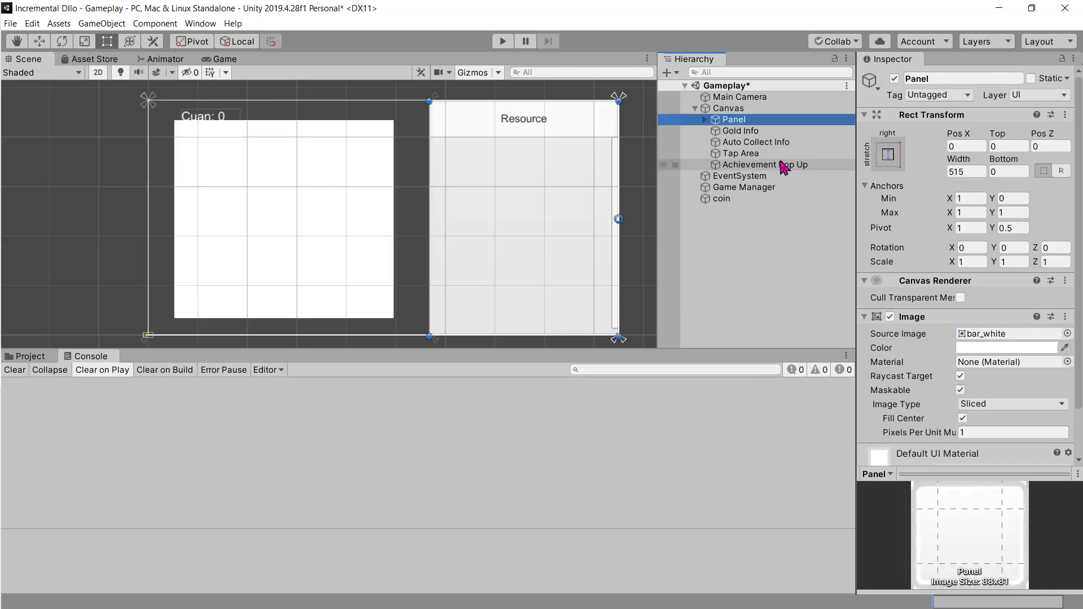
pyautogui.press('Down')
pyautogui.press('Down')
pyautogui.press('Down')
pyautogui.press('Down')
pyautogui.press('Up')
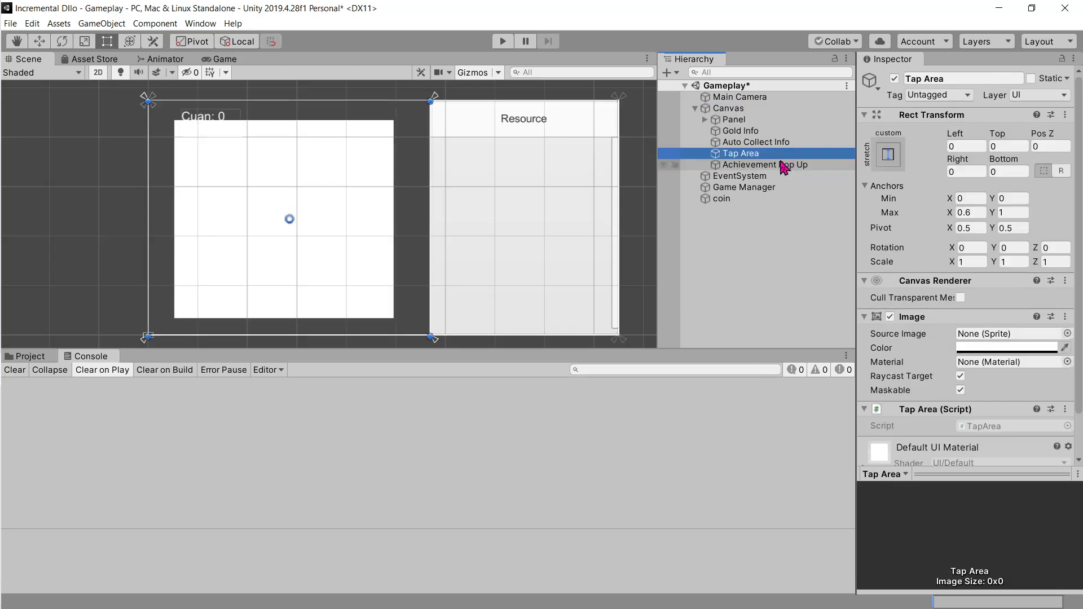
pyautogui.press('Up')
pyautogui.press('Up')
pyautogui.press('Up')
pyautogui.press('Down')
pyautogui.press('Down')
pyautogui.press('Down')
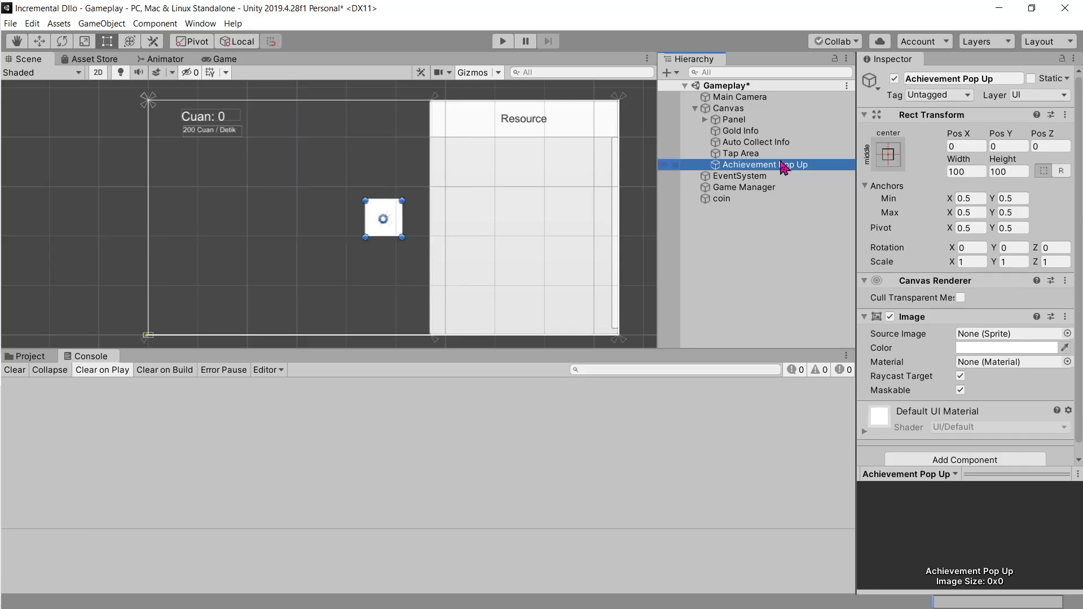
# Drag Achievement Pop Up above Tap Area in the Canvas hierarchy
pyautogui.hotkey('alt', 'Tab')
pyautogui.hotkey('alt', 'Tab')
pyautogui.moveTo(750, 165); pyautogui.dragTo(751, 150)
pyautogui.click(748, 165)
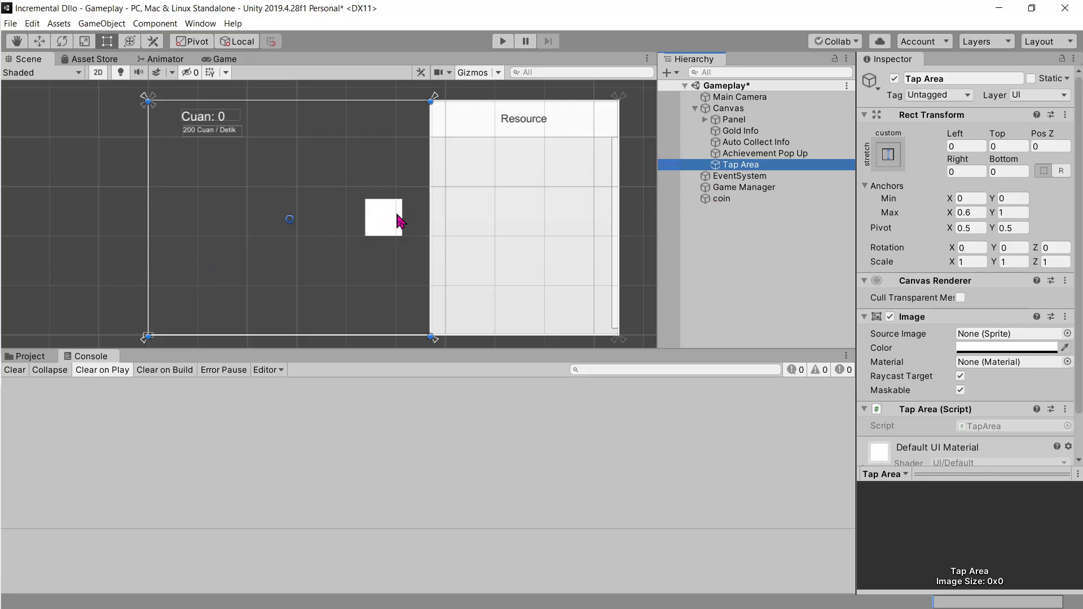
pyautogui.click(763, 164)
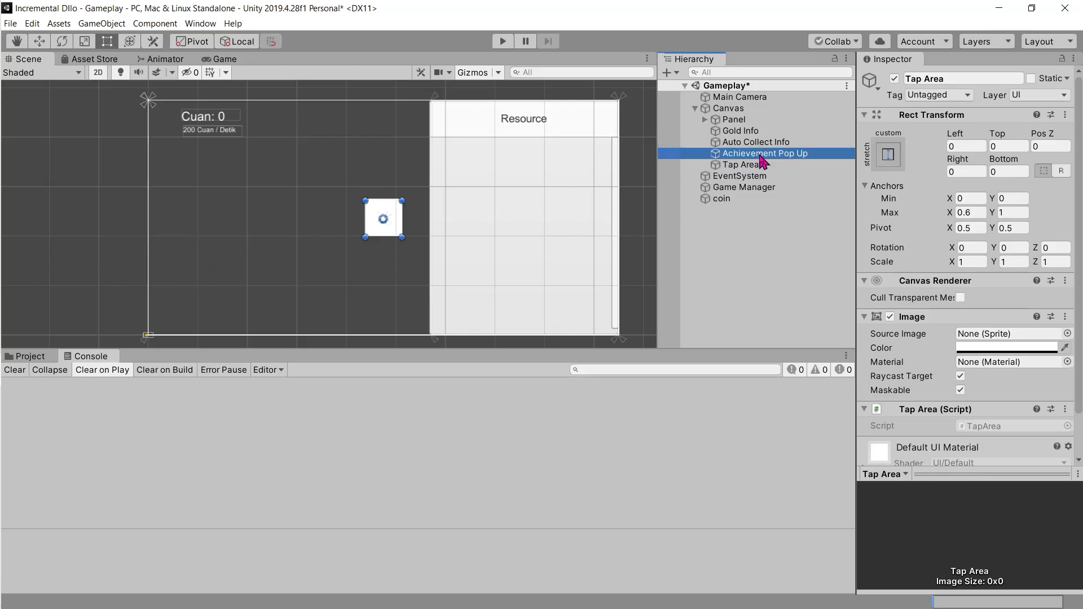
# Check the tutorial's Rect Transform and Image screenshot, then open Unity's anchor presets
pyautogui.hotkey('alt', 'Tab')
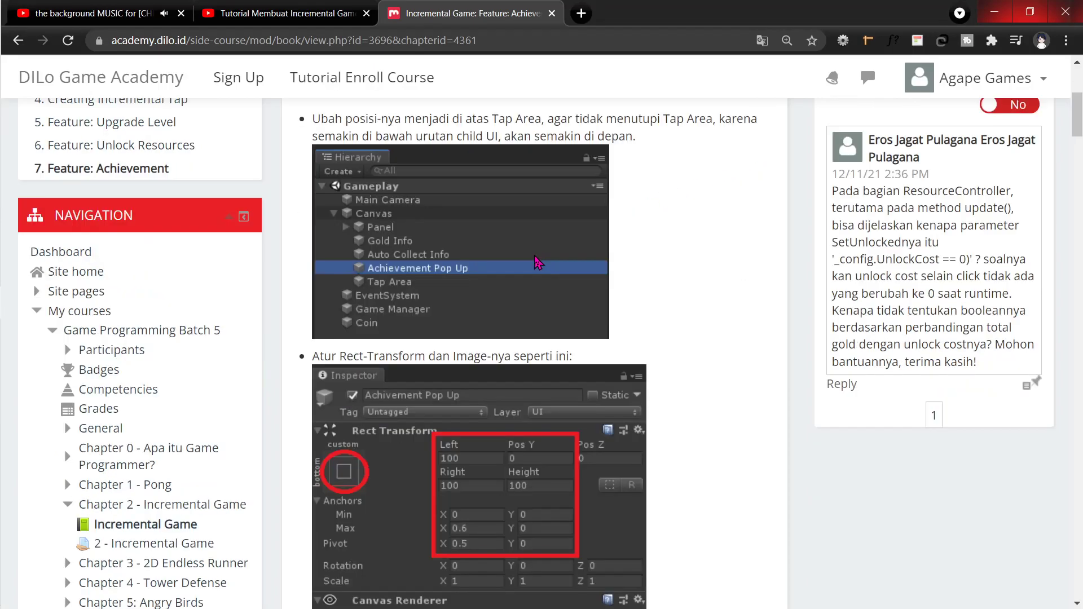
pyautogui.scroll(-3, 540, 267)
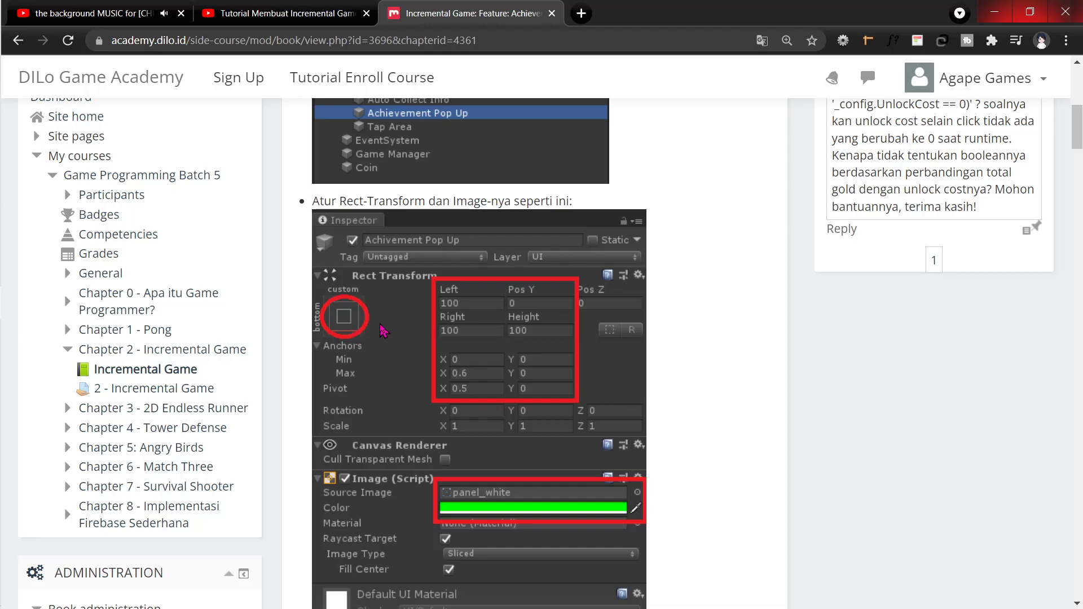
pyautogui.hotkey('alt', 'Tab')
pyautogui.click(888, 154)
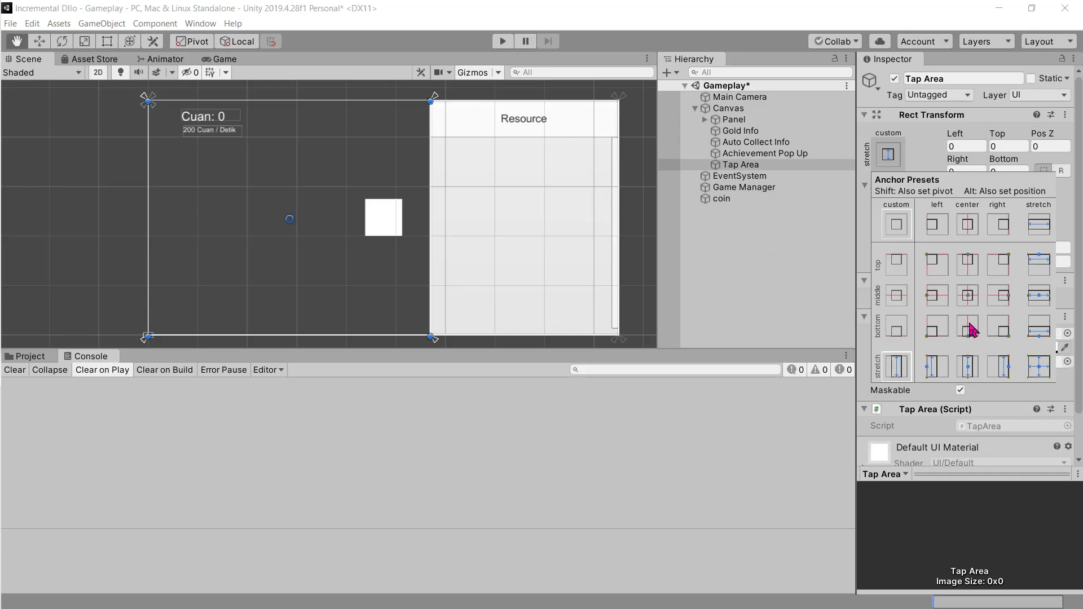
# Try Tap Area anchor presets: bottom centre, vertical stretch, then bottom stretch
pyautogui.keyDown('alt'); pyautogui.keyDown('shift'); pyautogui.click(970, 329); pyautogui.keyUp('shift'); pyautogui.keyUp('alt')
pyautogui.hotkey('alt', 'Tab')
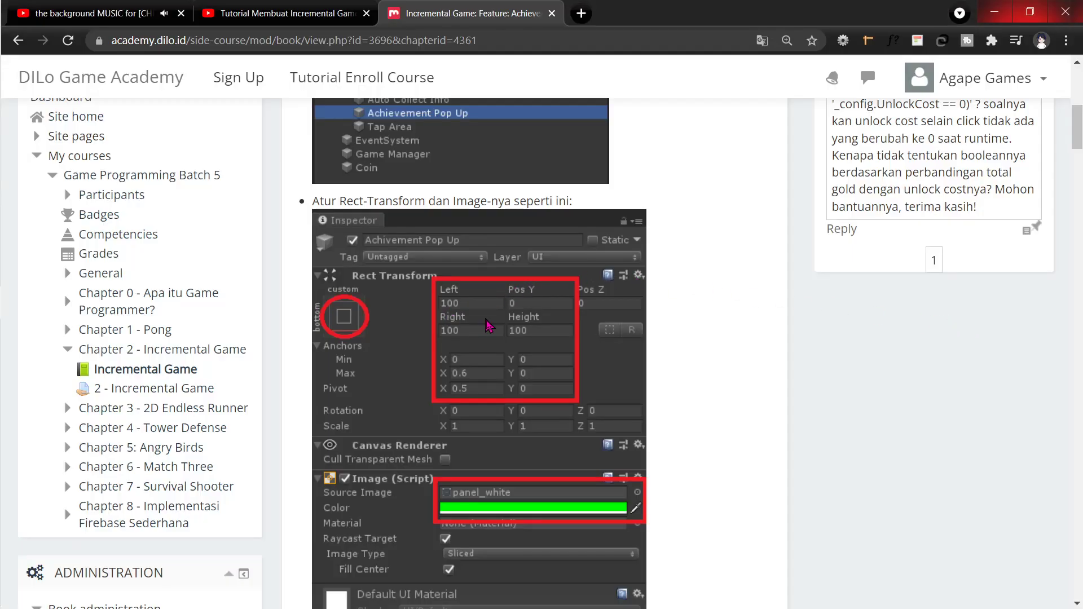
pyautogui.hotkey('alt', 'Tab')
pyautogui.hotkey('alt', 'Tab')
pyautogui.hotkey('alt', 'Tab')
pyautogui.click(889, 155)
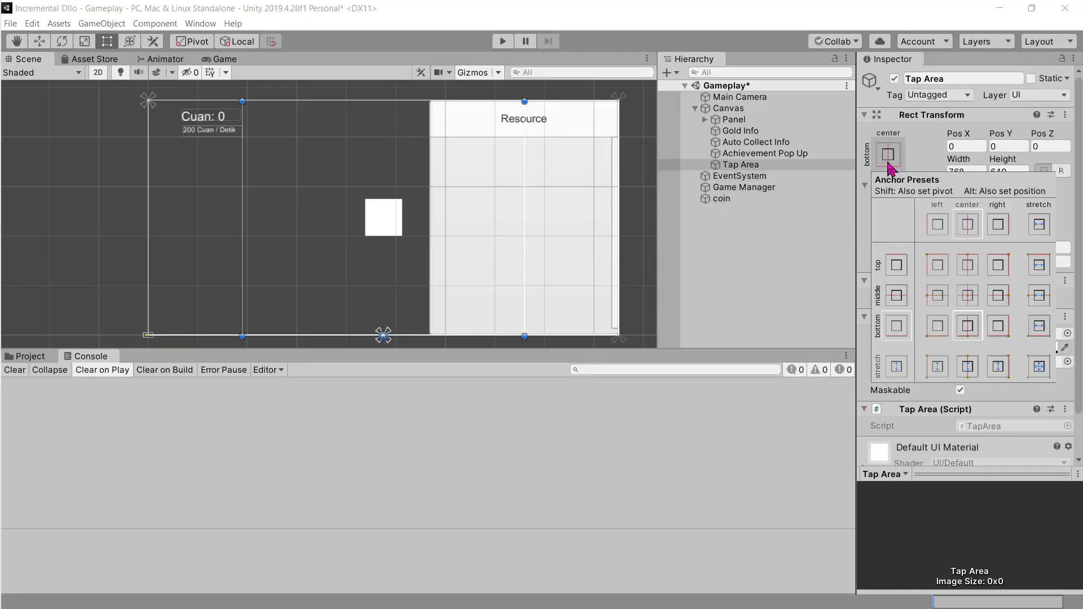
pyautogui.click(969, 368)
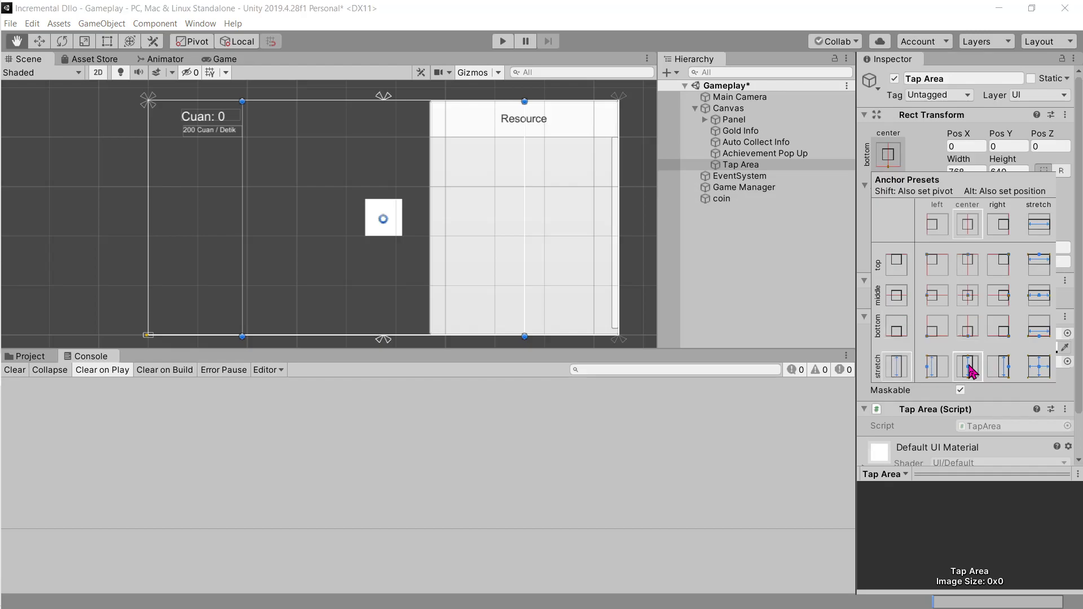
pyautogui.hotkey('alt', 'Tab')
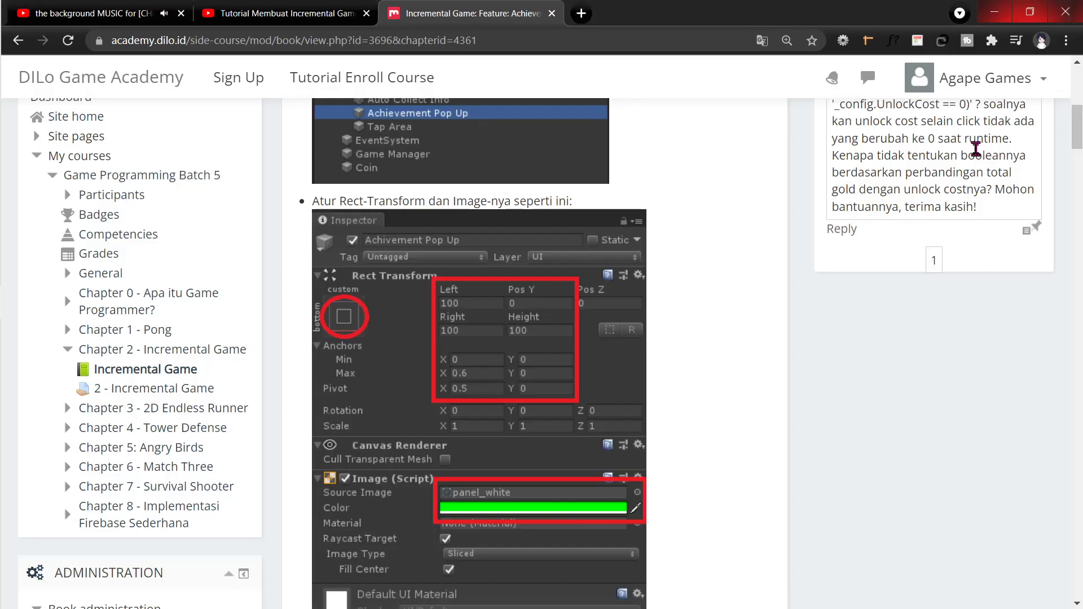
pyautogui.hotkey('alt', 'Tab')
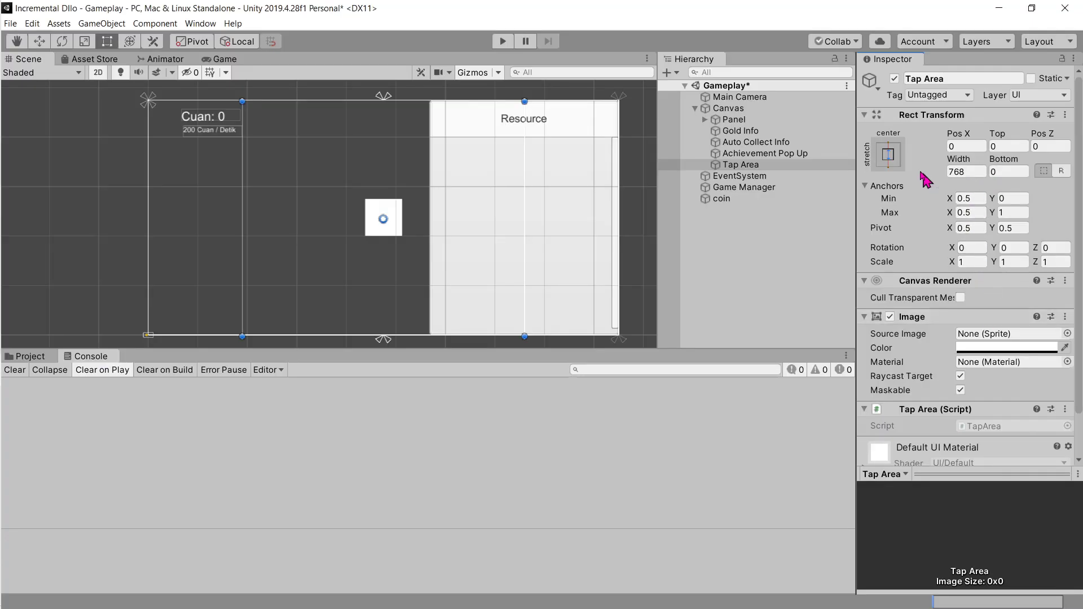
pyautogui.click(890, 160)
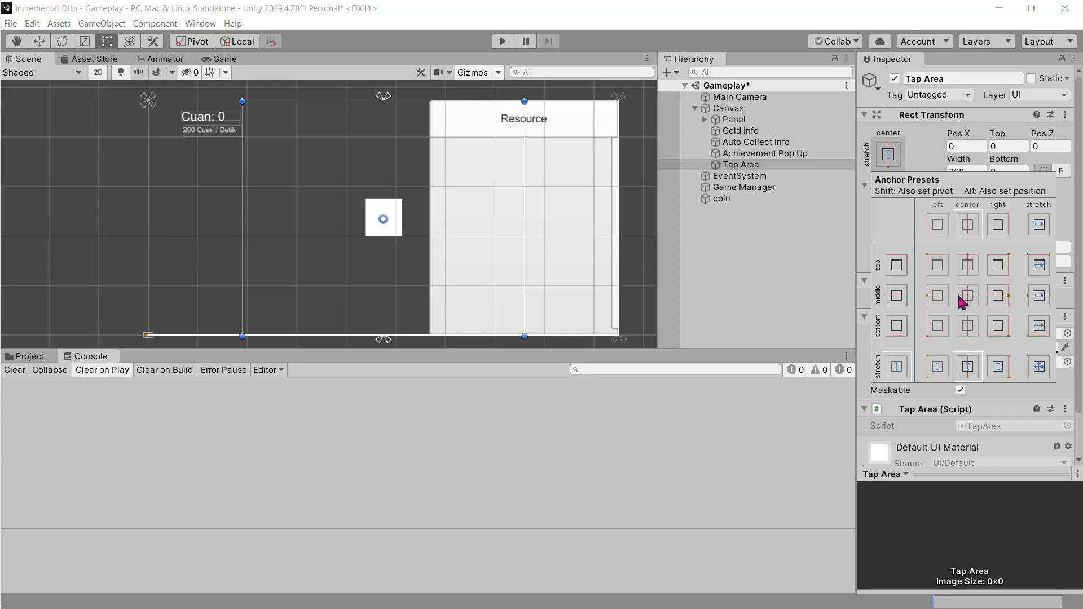
pyautogui.keyDown('alt'); pyautogui.click(1033, 335); pyautogui.keyUp('alt')
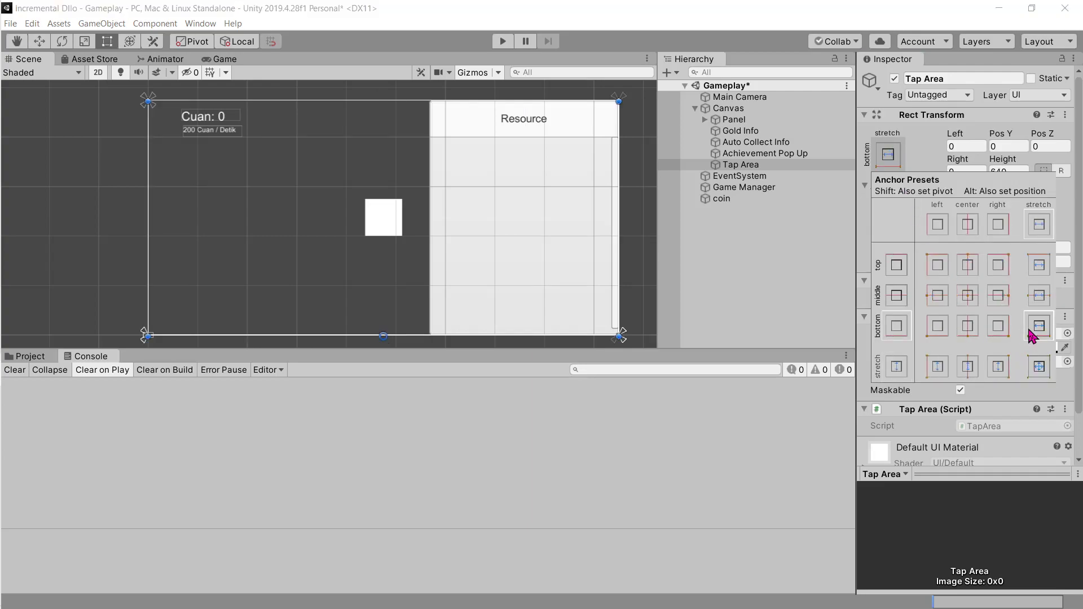
pyautogui.hotkey('alt', 'Tab')
pyautogui.hotkey('alt', 'Tab')
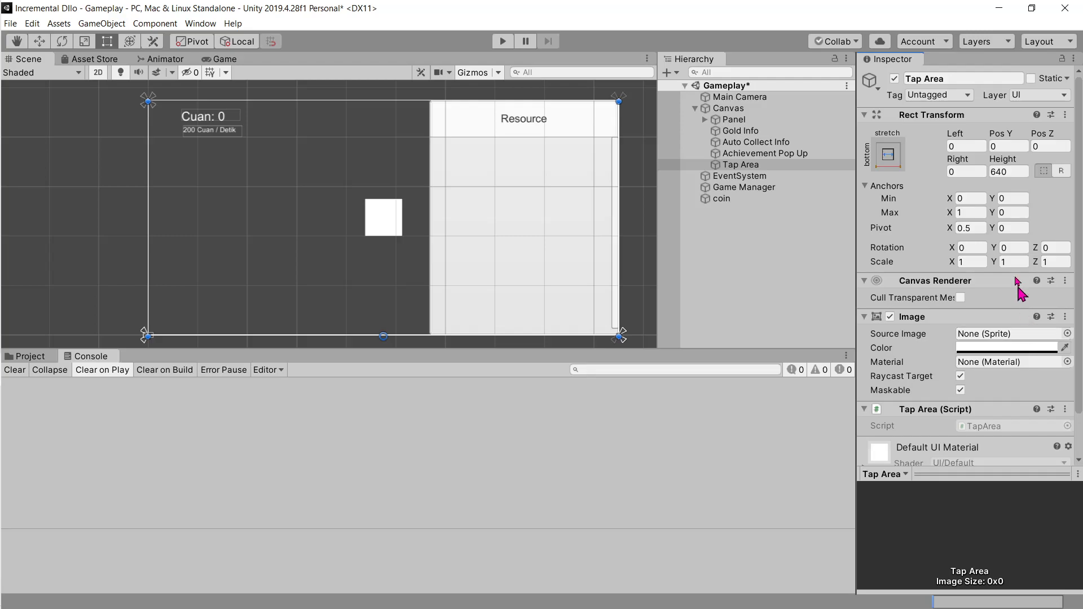
pyautogui.hotkey('alt', 'Tab')
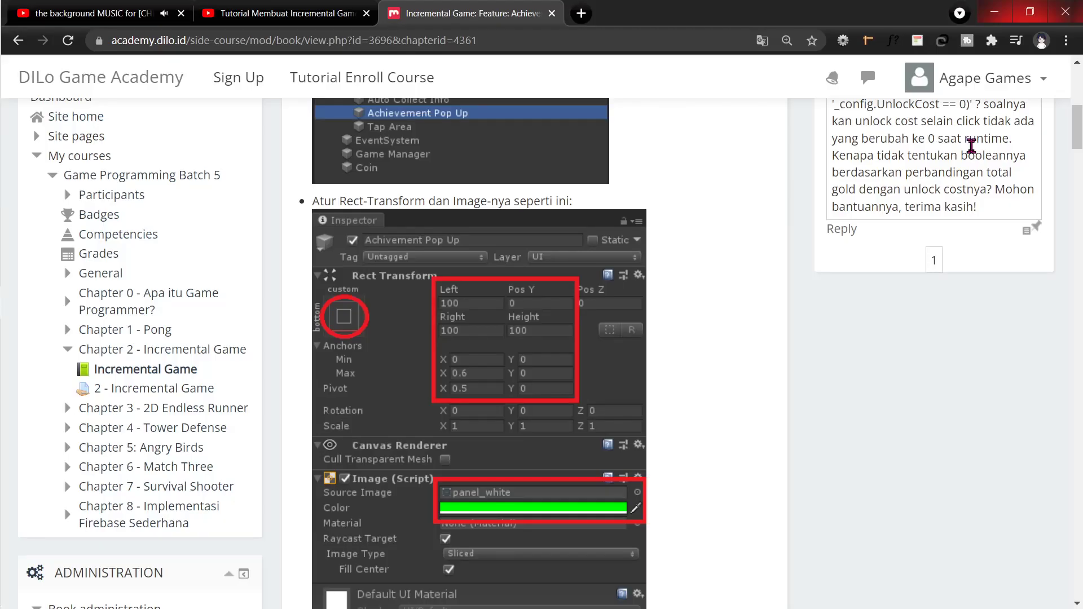
pyautogui.hotkey('alt', 'Tab')
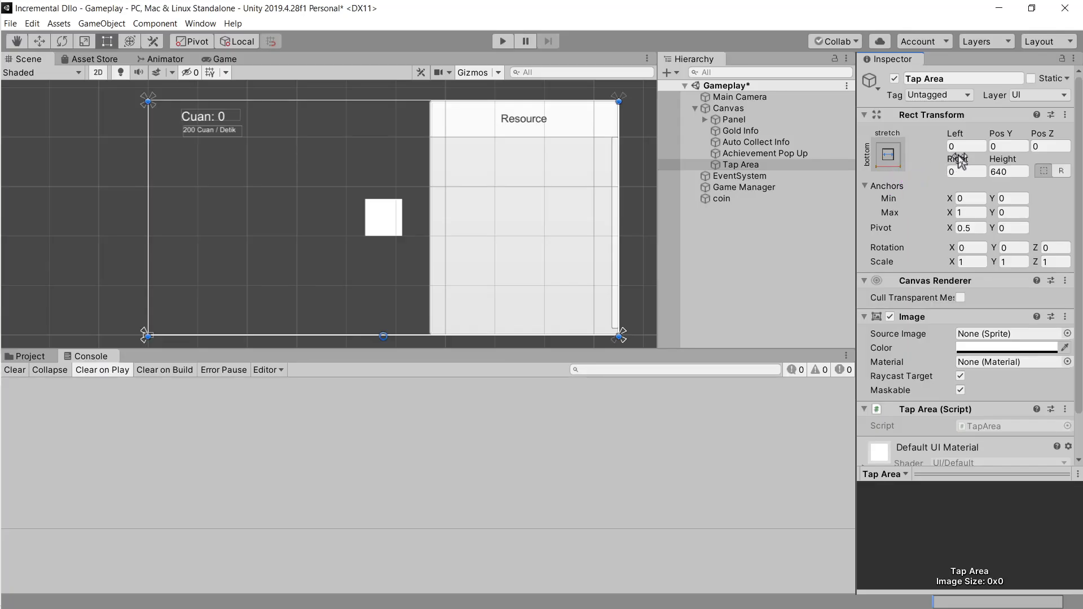
# Give Tap Area Left 100 and Right 0, then reapply its stretch anchor presets
pyautogui.click(960, 145)
pyautogui.write('1')
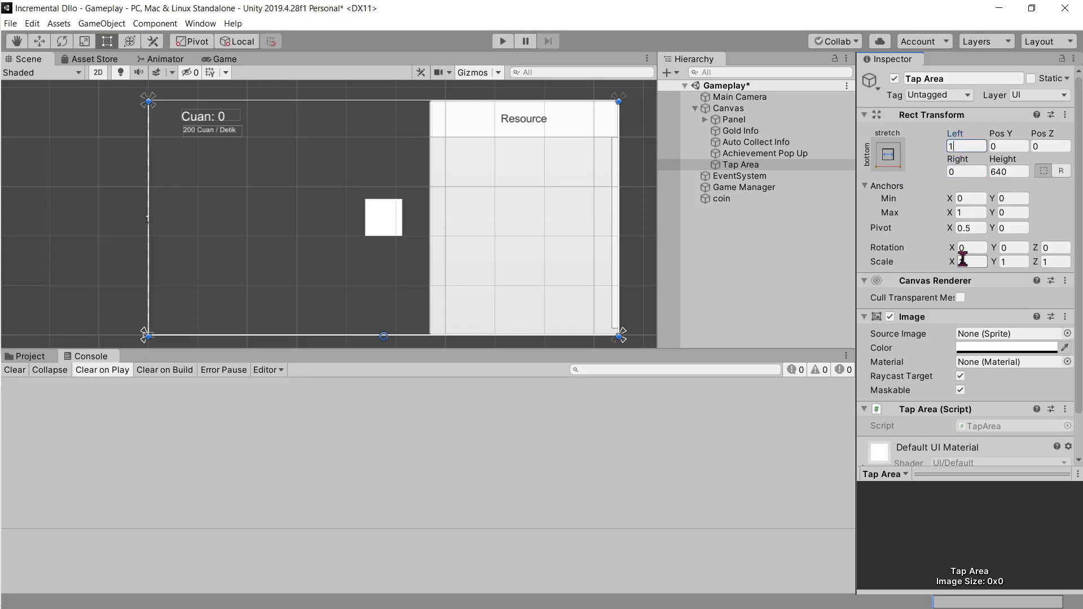
pyautogui.write('00')
pyautogui.click(972, 170)
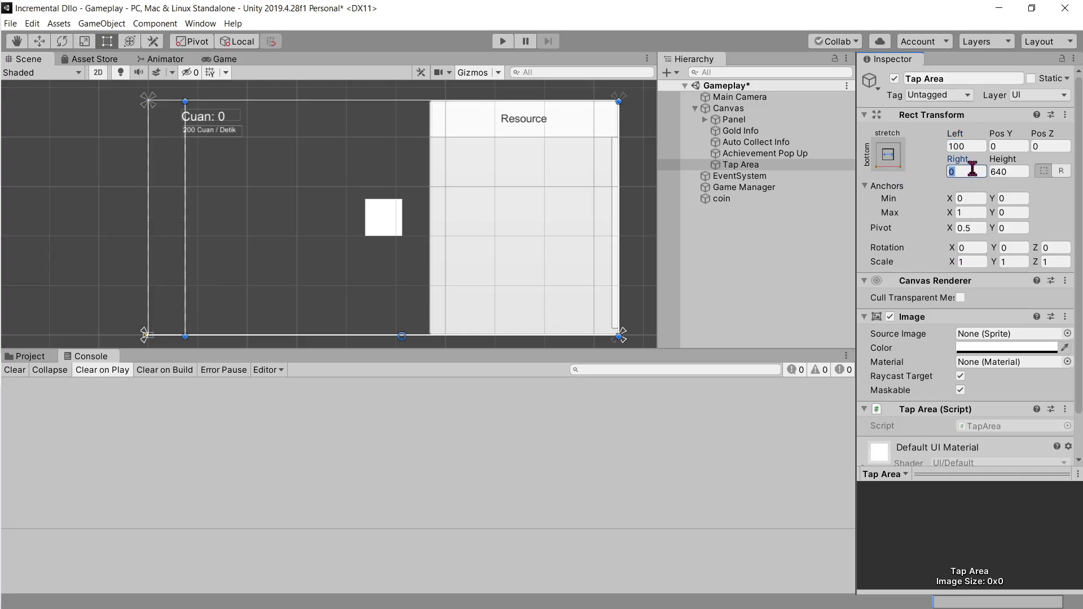
pyautogui.write('100')
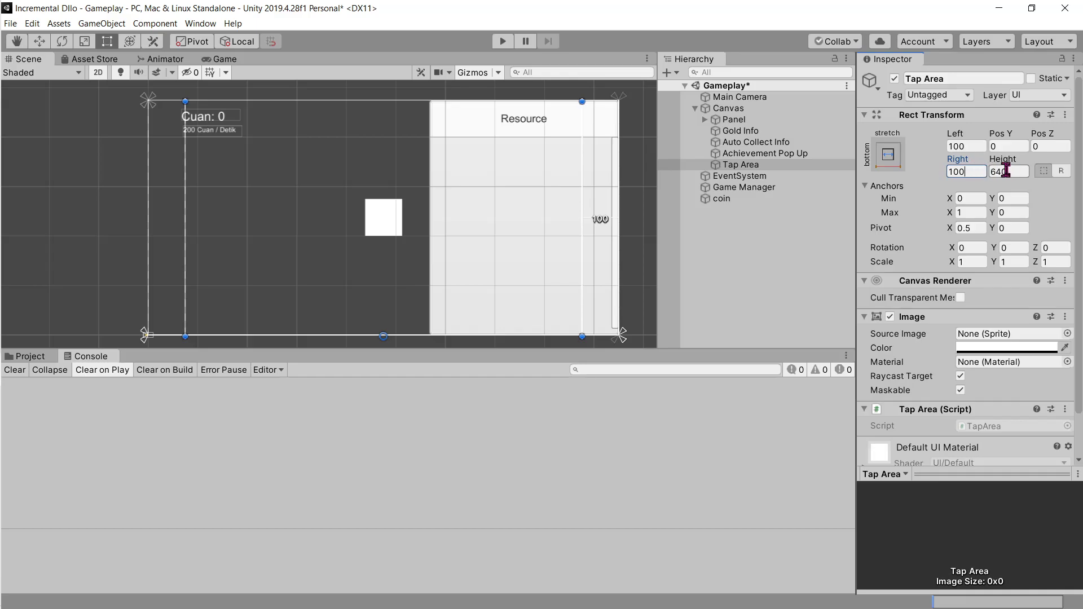
pyautogui.hotkey('alt', 'Tab')
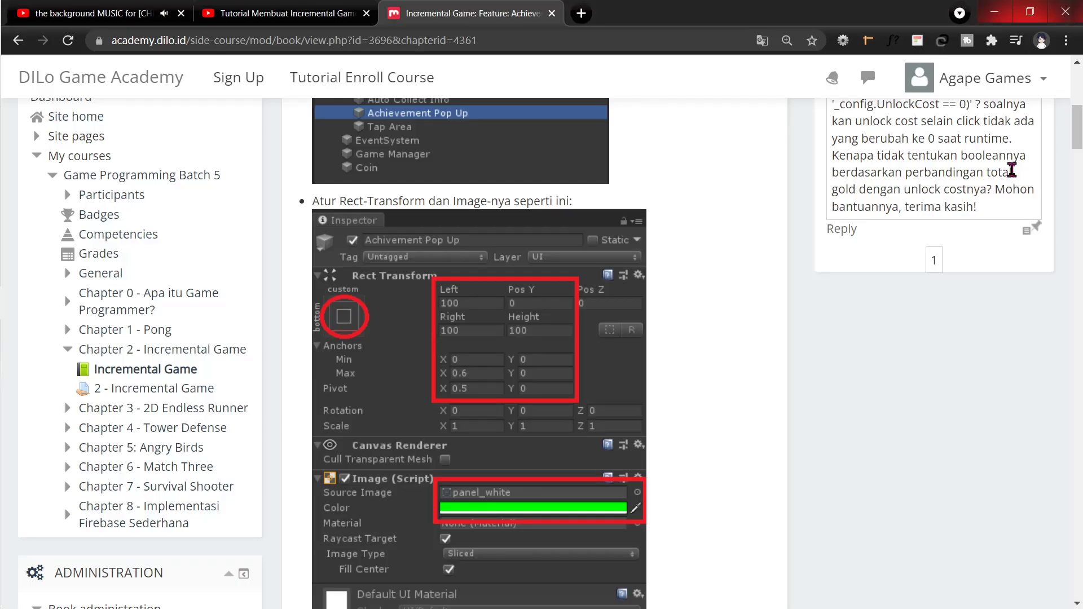
pyautogui.hotkey('alt', 'Tab')
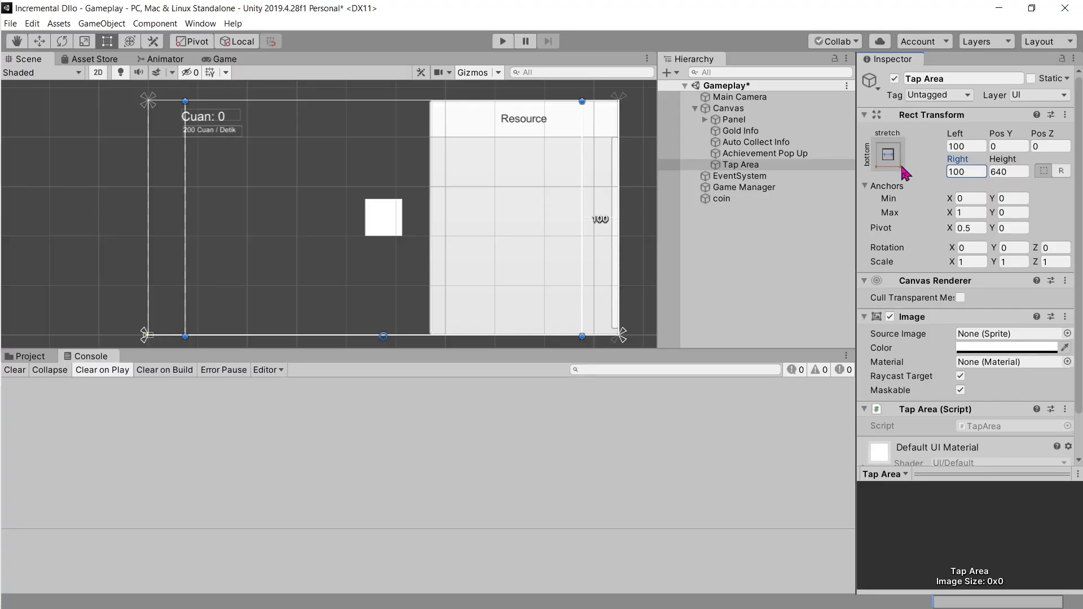
pyautogui.click(887, 155)
pyautogui.hotkey('shift', 'alt')
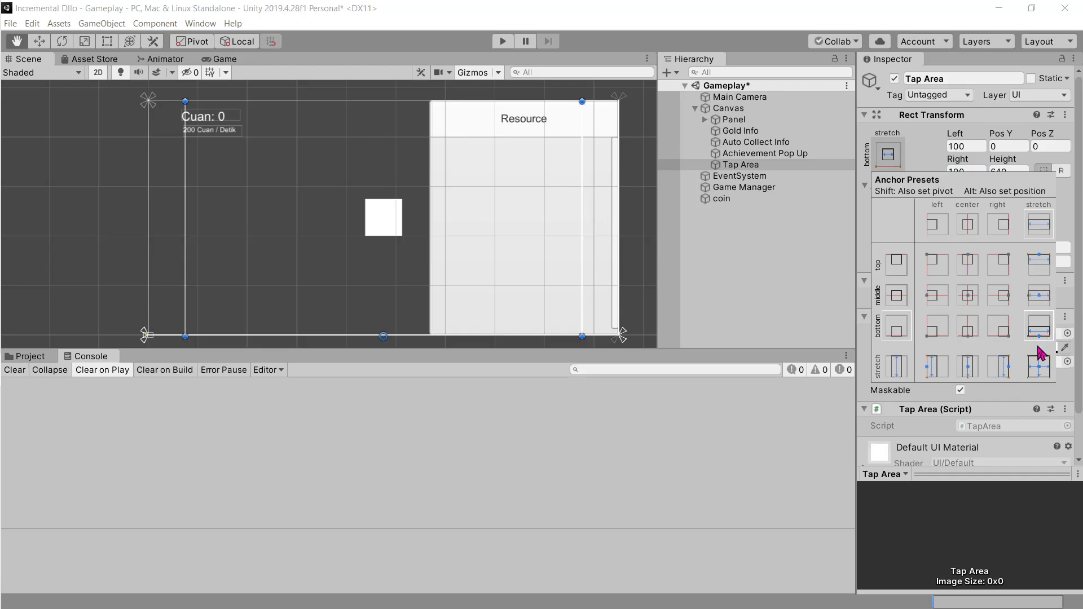
pyautogui.keyDown('alt'); pyautogui.keyDown('shift'); pyautogui.click(1040, 368); pyautogui.keyUp('shift'); pyautogui.keyUp('alt')
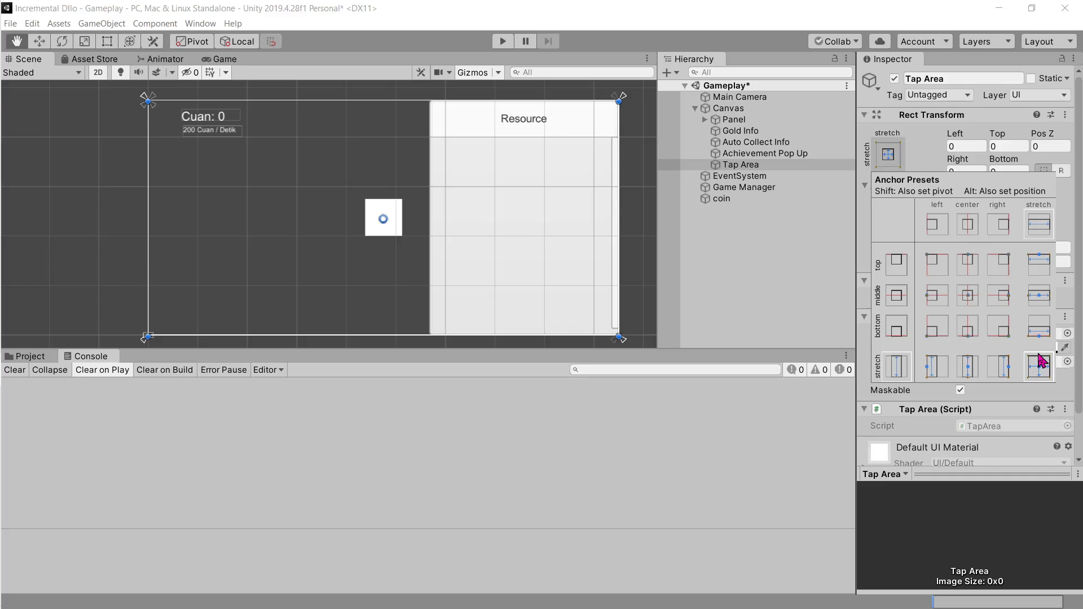
pyautogui.click(968, 326)
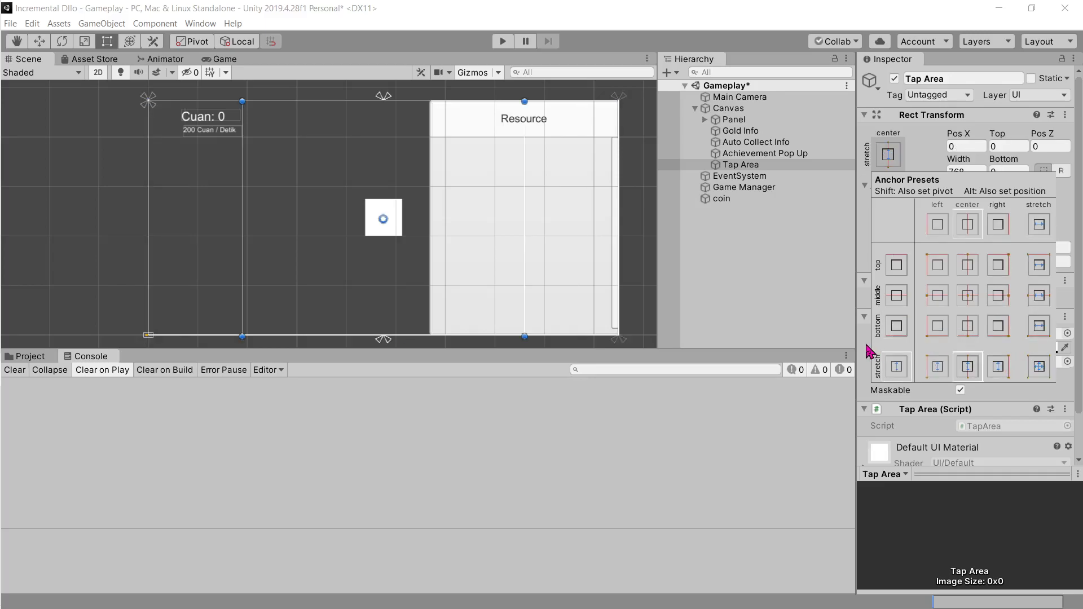
pyautogui.click(896, 366)
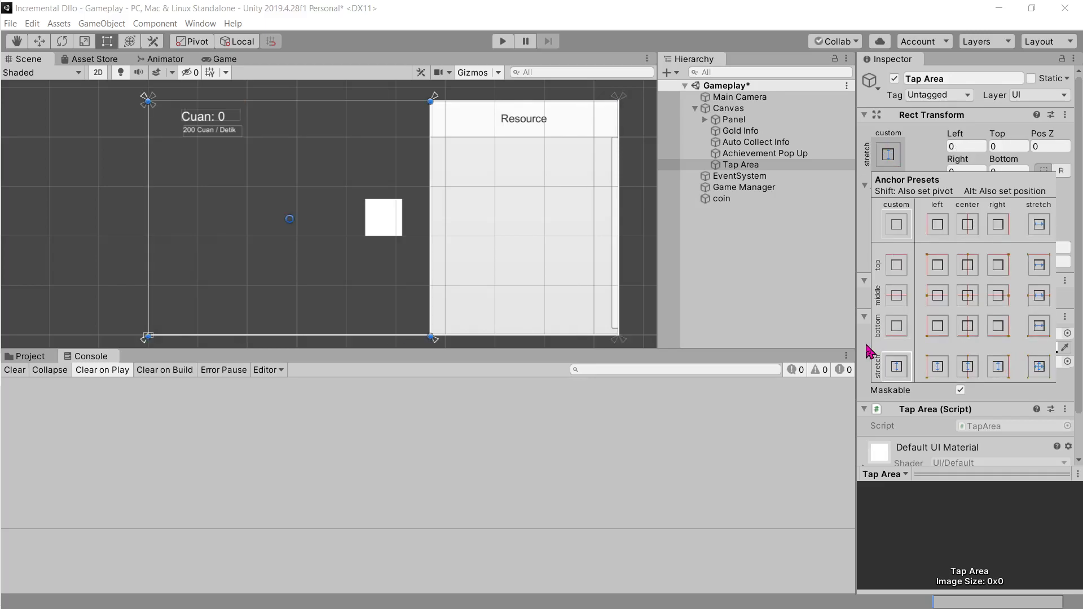
pyautogui.click(796, 284)
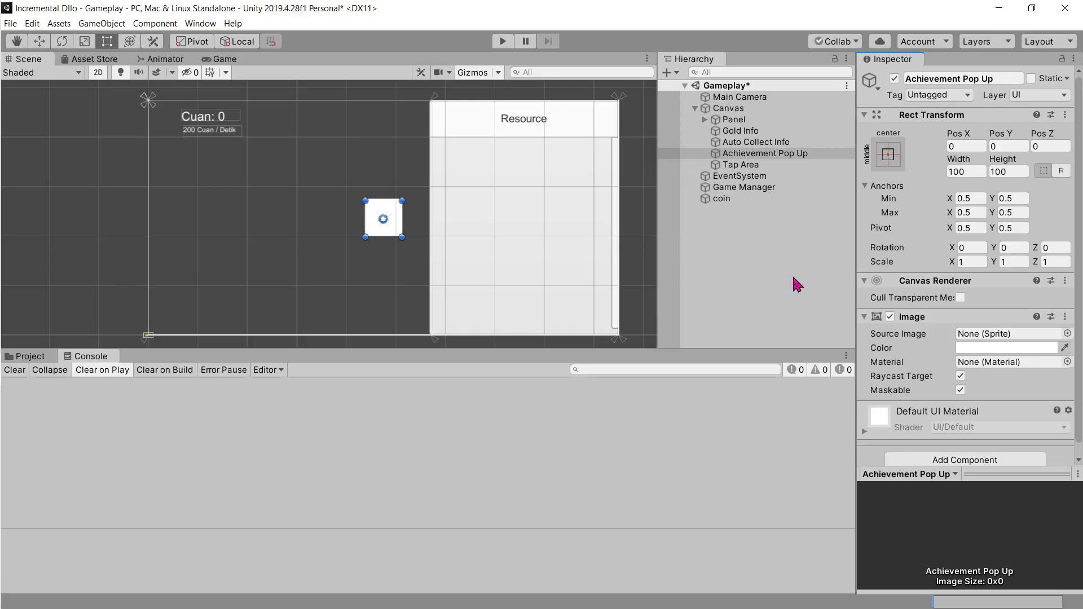
# Anchor Achievement Pop Up stretched along the bottom of the canvas
pyautogui.click(732, 165)
pyautogui.click(746, 153)
pyautogui.click(884, 161)
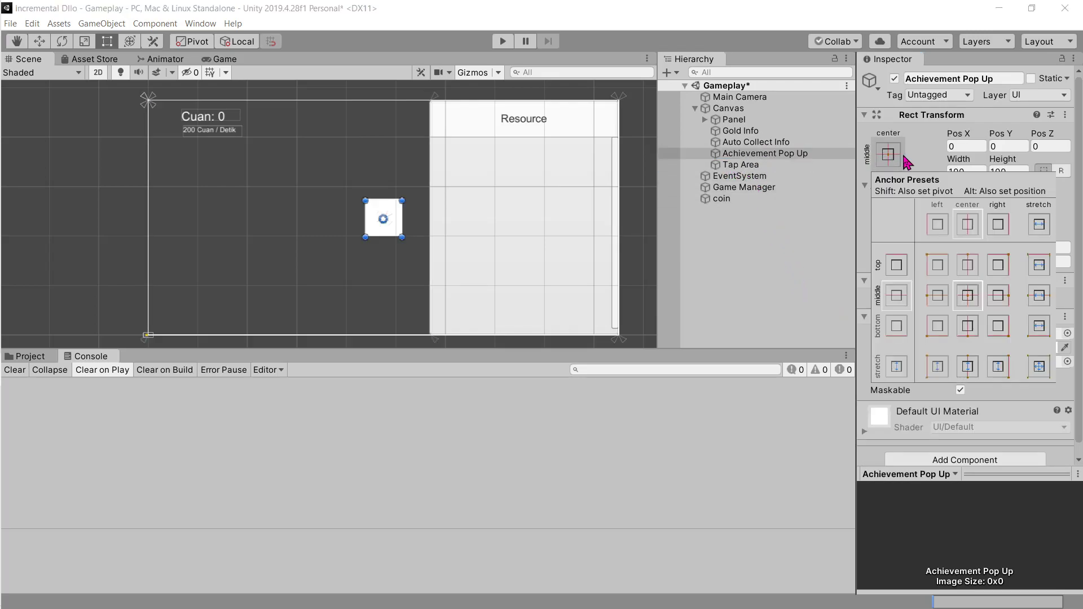
pyautogui.keyDown('alt'); pyautogui.keyDown('shift'); pyautogui.click(1038, 333); pyautogui.keyUp('shift'); pyautogui.keyUp('alt')
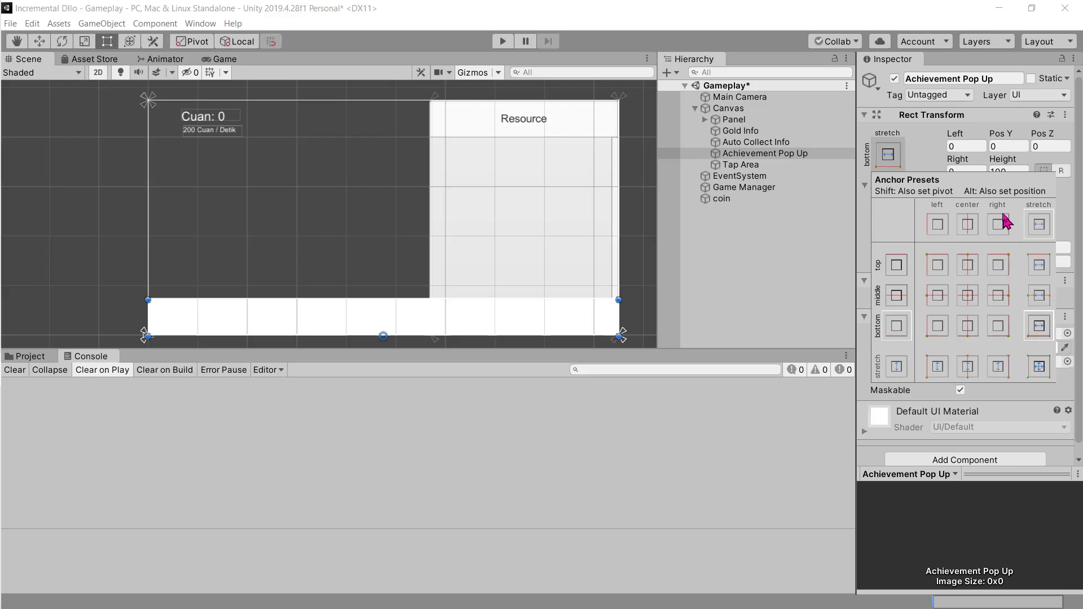
pyautogui.keyDown('alt'); pyautogui.keyDown('shift'); pyautogui.click(1039, 367); pyautogui.keyUp('shift'); pyautogui.keyUp('alt')
pyautogui.hotkey('alt', 'Tab')
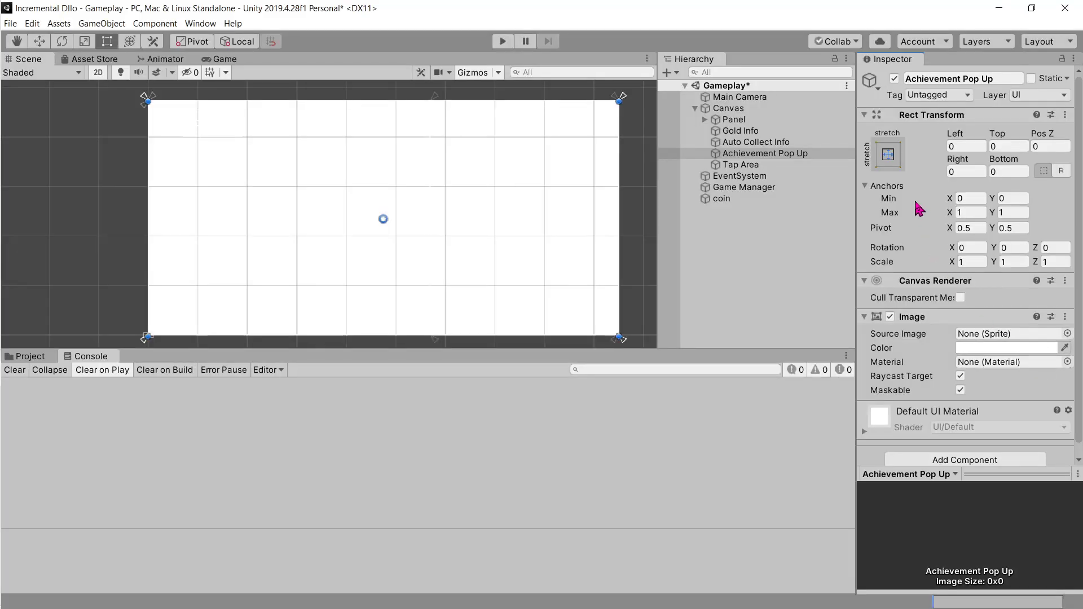
pyautogui.click(888, 155)
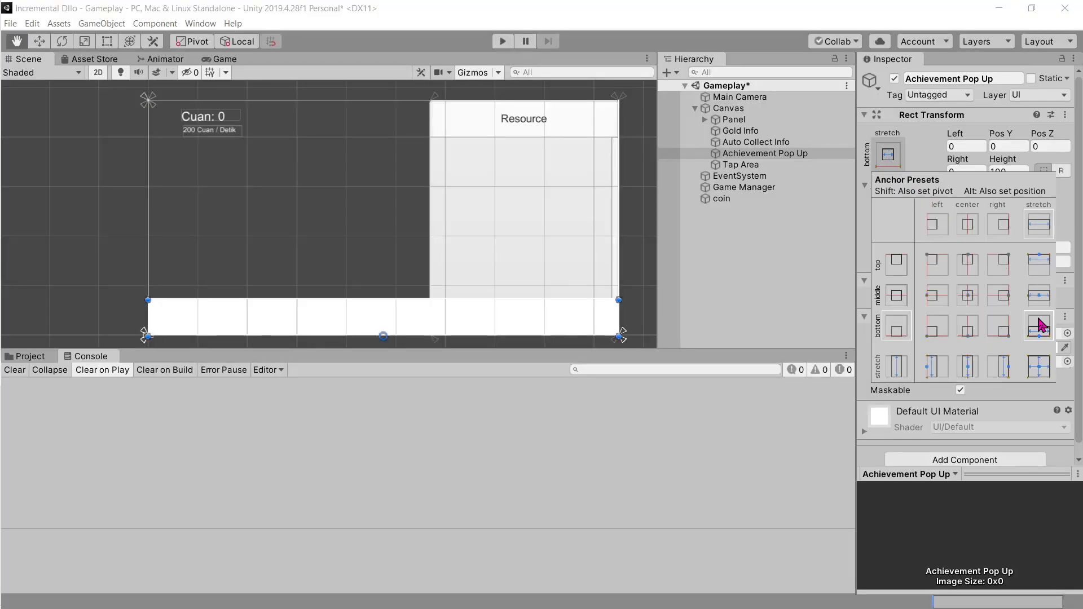
# Set the pop-up's Left and Right insets to 100
pyautogui.click(964, 146)
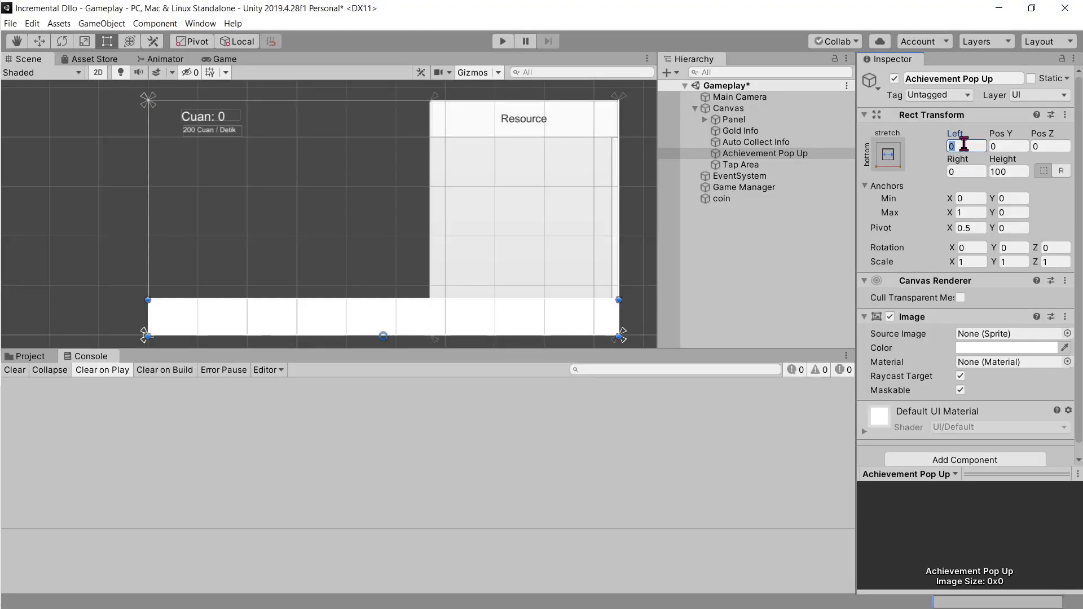
pyautogui.write('100')
pyautogui.press('Tab')
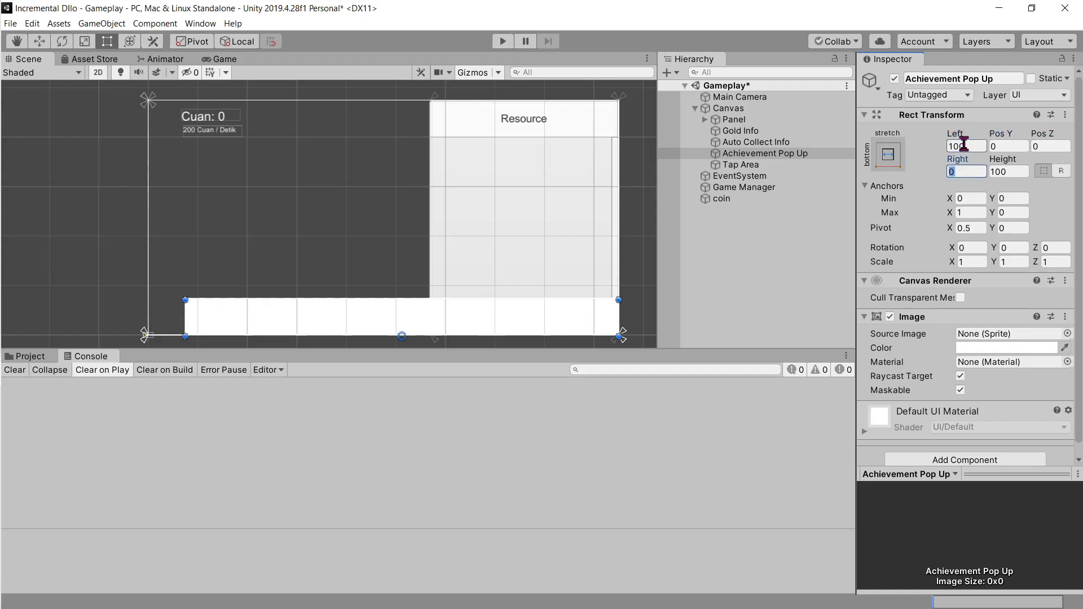
pyautogui.write('100')
pyautogui.press('Tab')
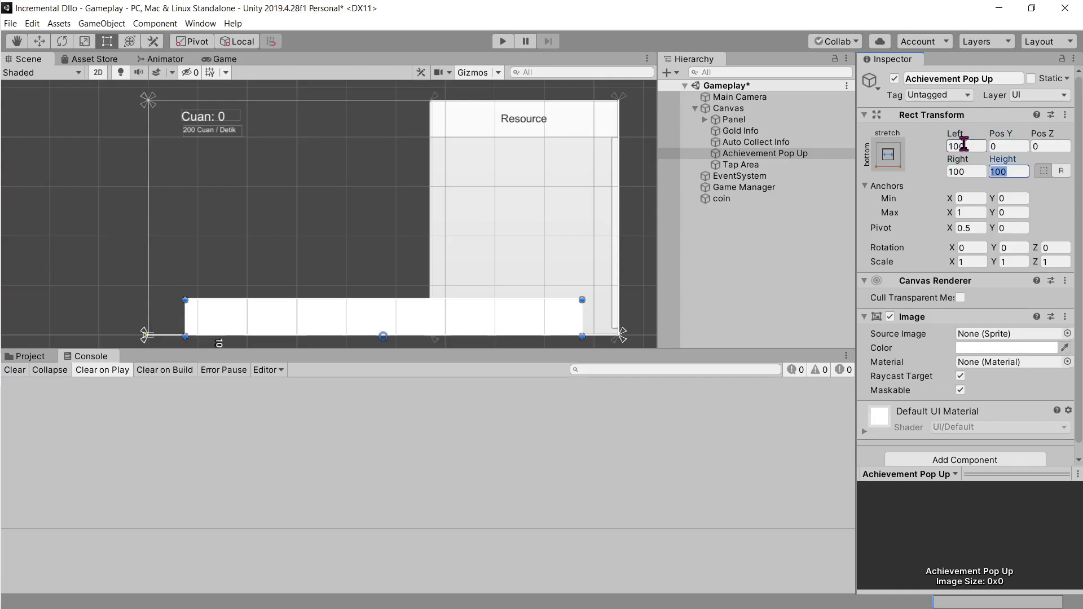
pyautogui.hotkey('alt', 'Tab')
pyautogui.hotkey('alt', 'Tab')
pyautogui.hotkey('alt', 'Tab')
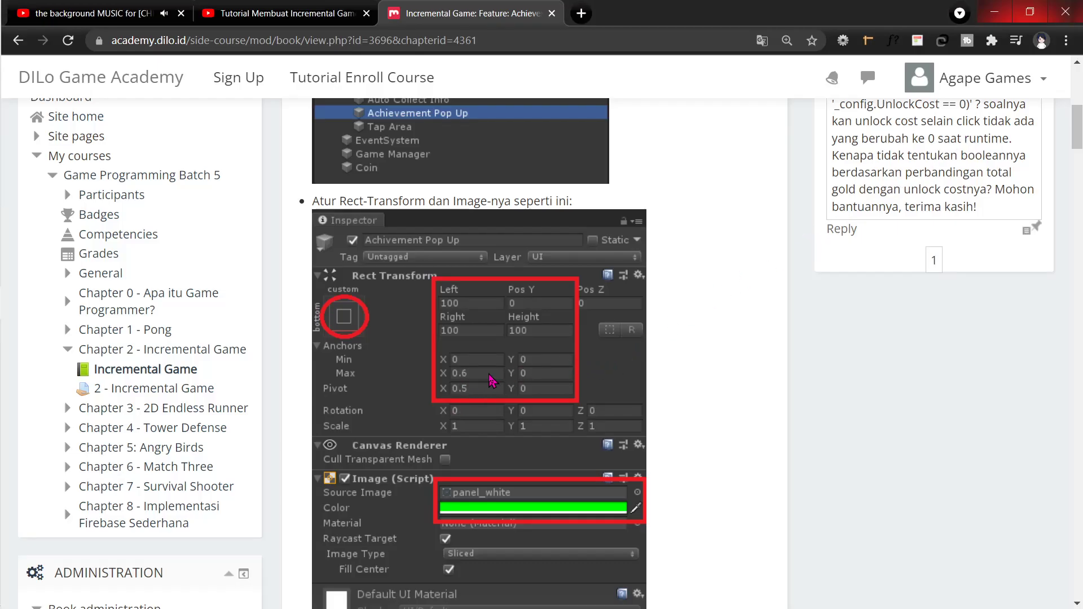
pyautogui.hotkey('alt', 'Tab')
# Set the pop-up's Anchors Max X to 0.6, re-enter Right 100, and preview in Game view
pyautogui.click(971, 213)
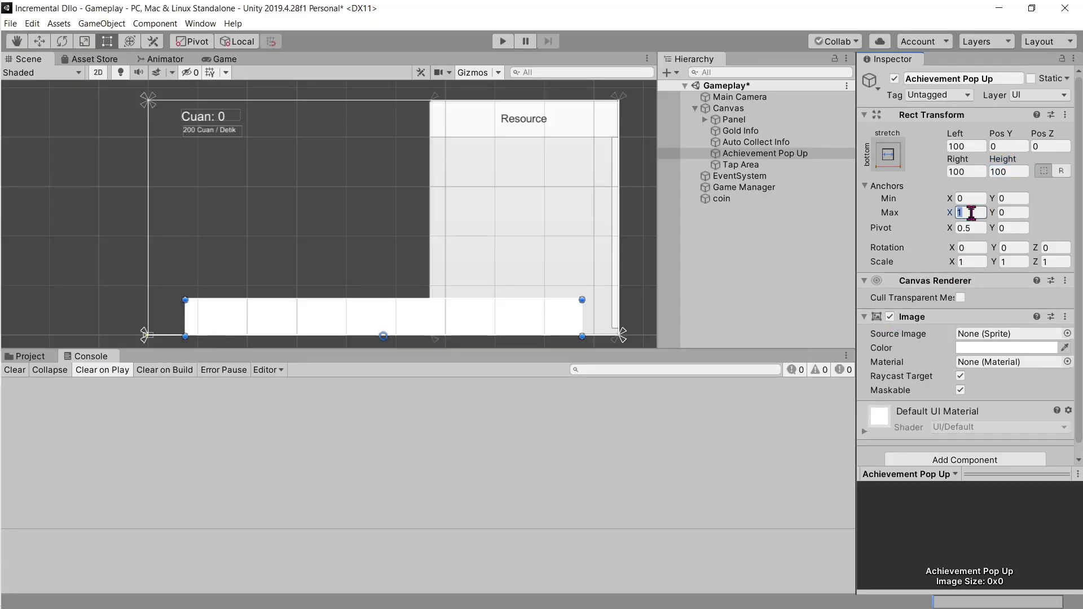
pyautogui.write('.6')
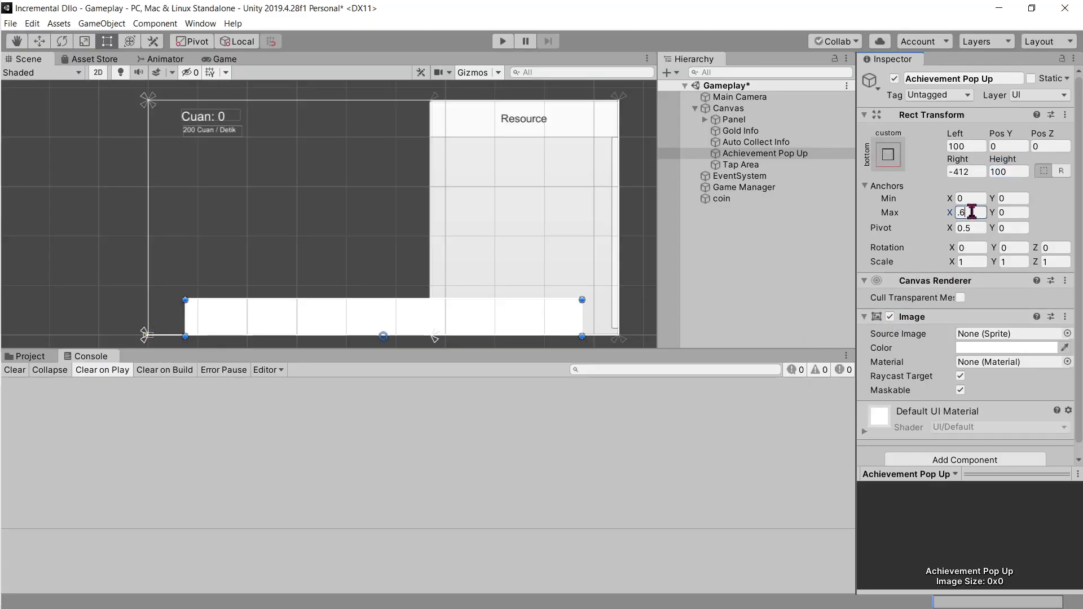
pyautogui.click(979, 229)
pyautogui.click(970, 172)
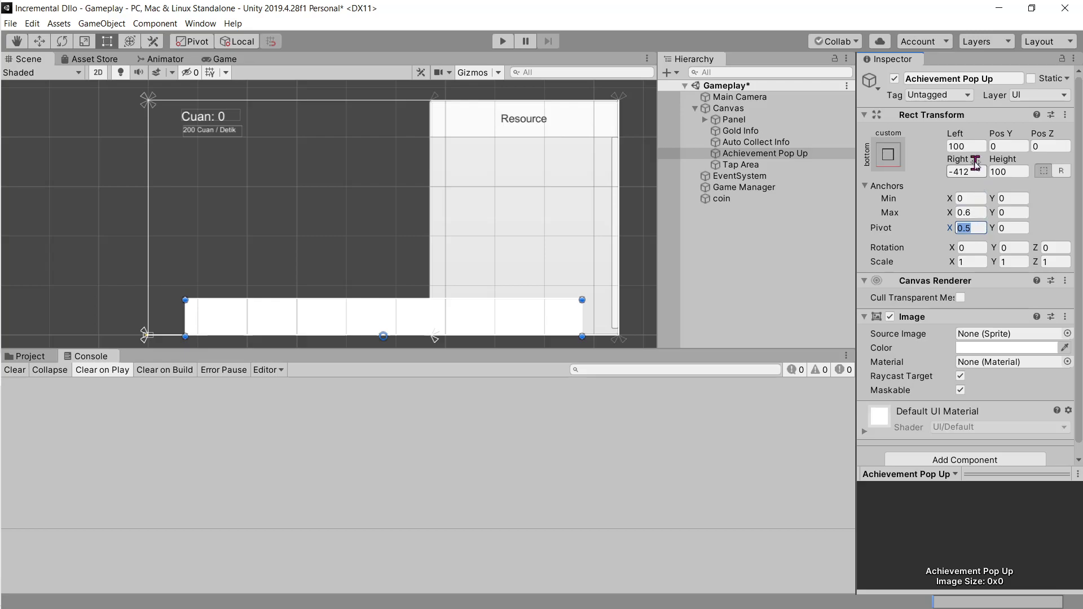
pyautogui.write('100')
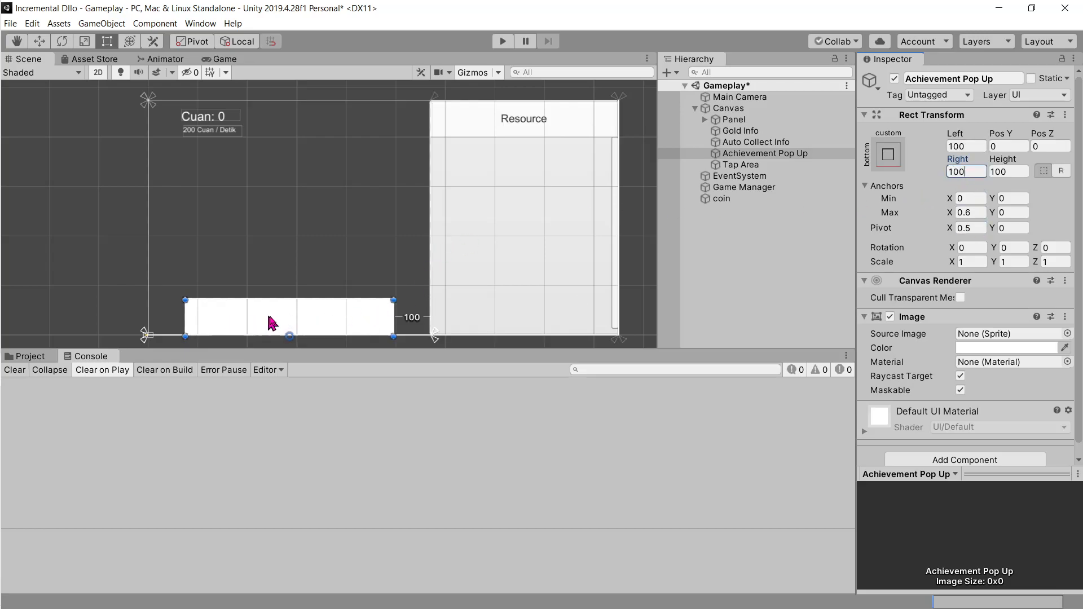
pyautogui.click(223, 59)
pyautogui.hotkey('alt', 'Tab')
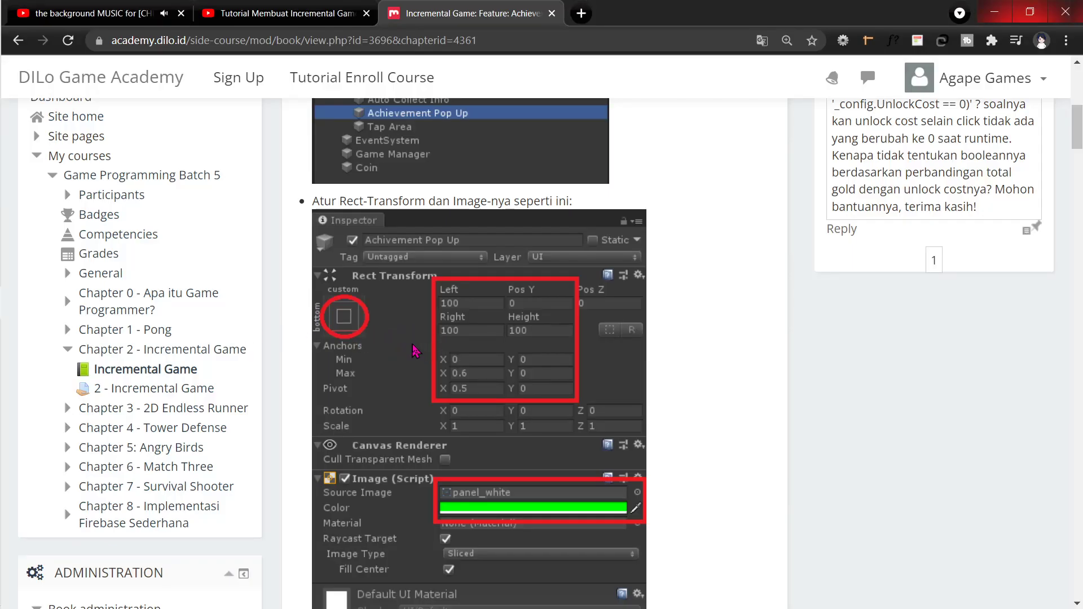
pyautogui.scroll(-3, 479, 401)
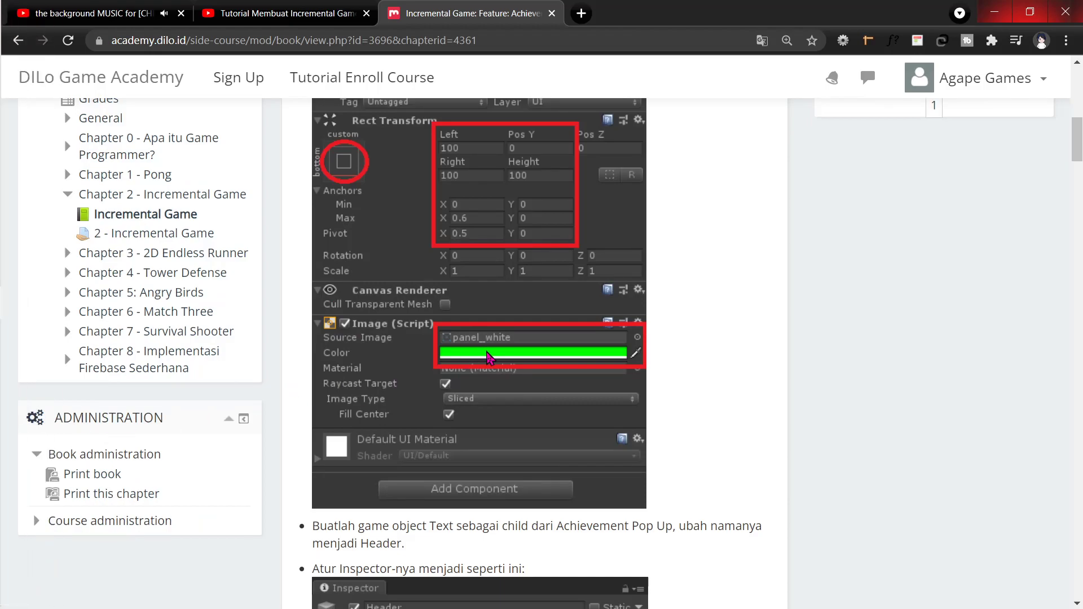
# Assign the panel_white sprite as the pop-up Image's Source Image
pyautogui.click(32, 377)
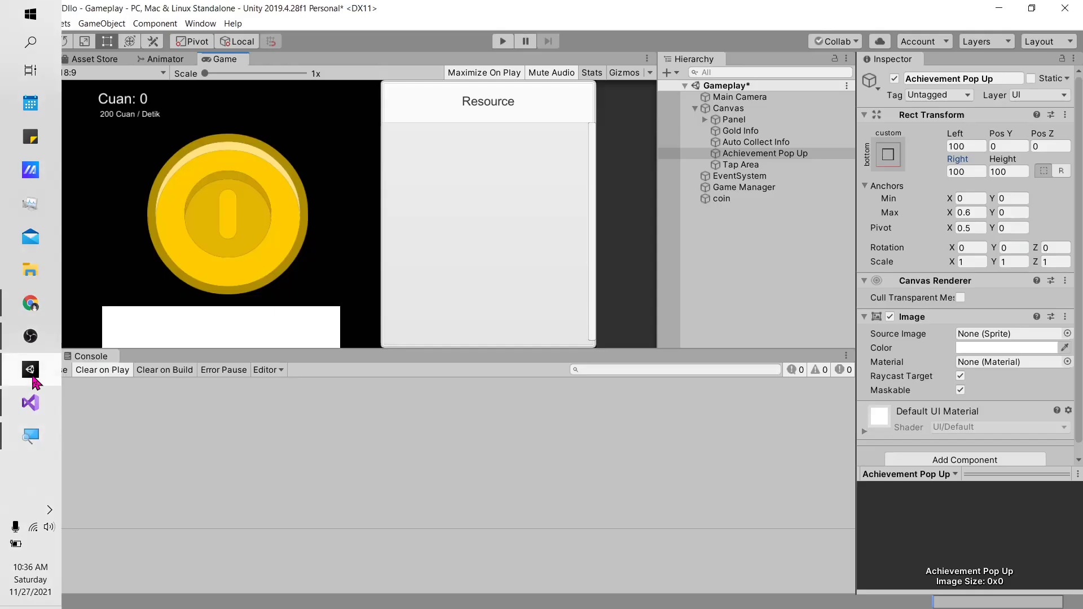
pyautogui.click(23, 356)
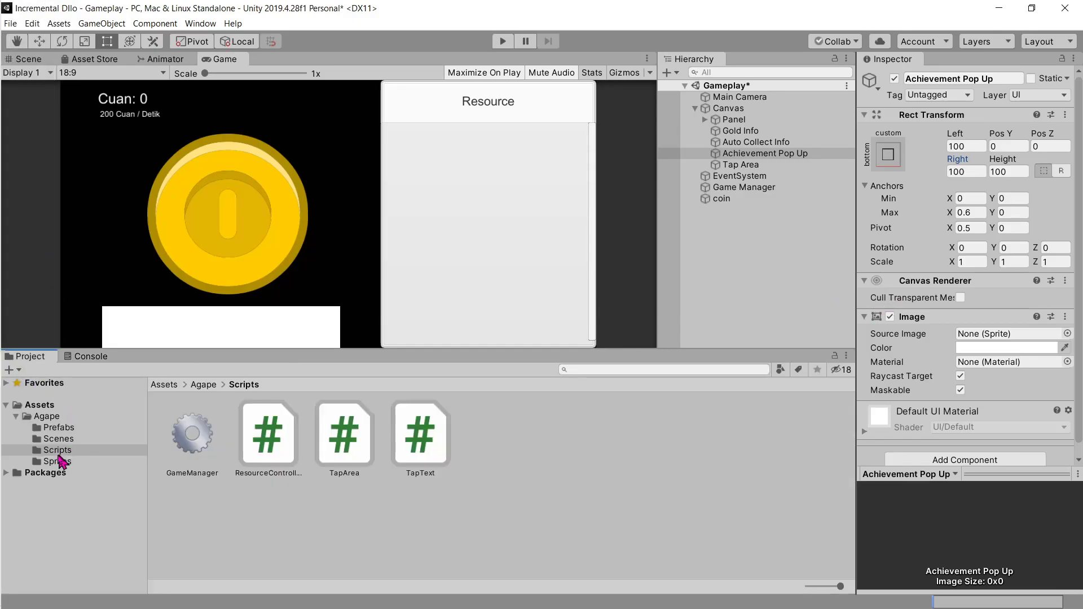
pyautogui.click(60, 461)
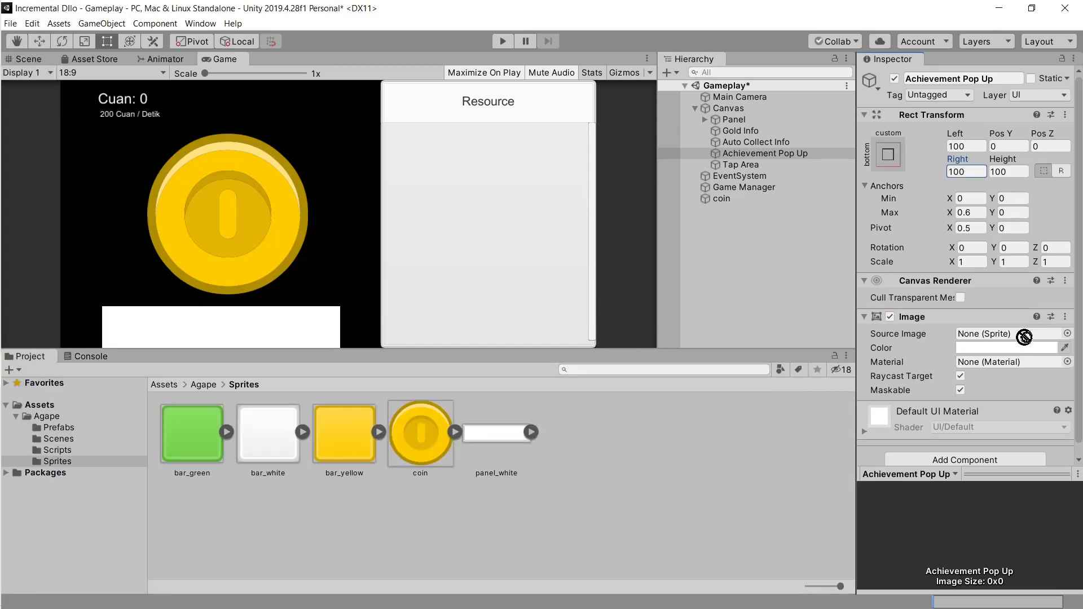
pyautogui.moveTo(192, 451); pyautogui.dragTo(1018, 334)
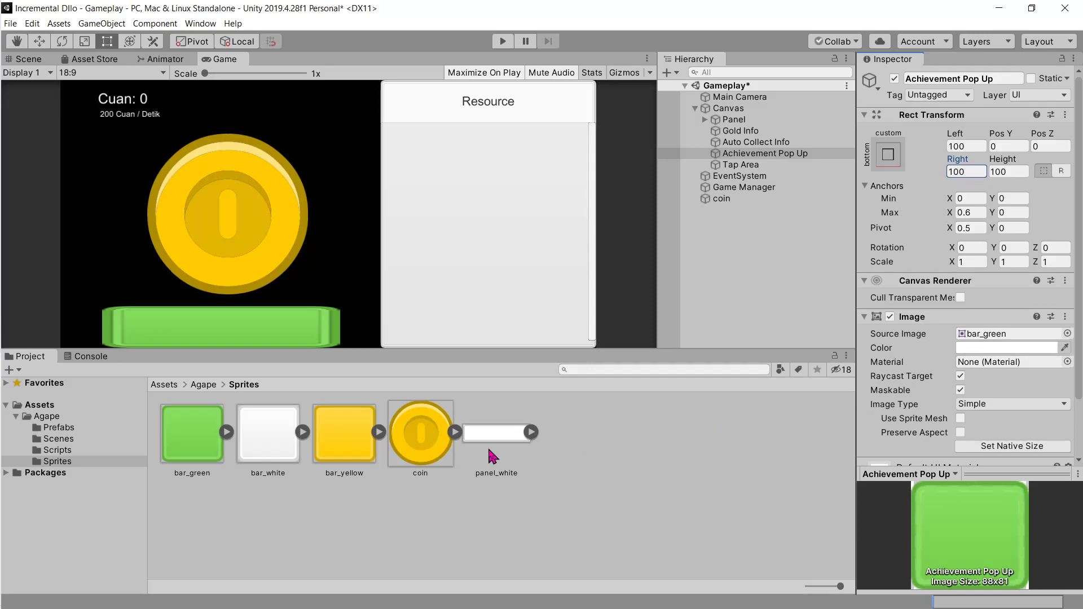
pyautogui.moveTo(497, 433); pyautogui.dragTo(1010, 339)
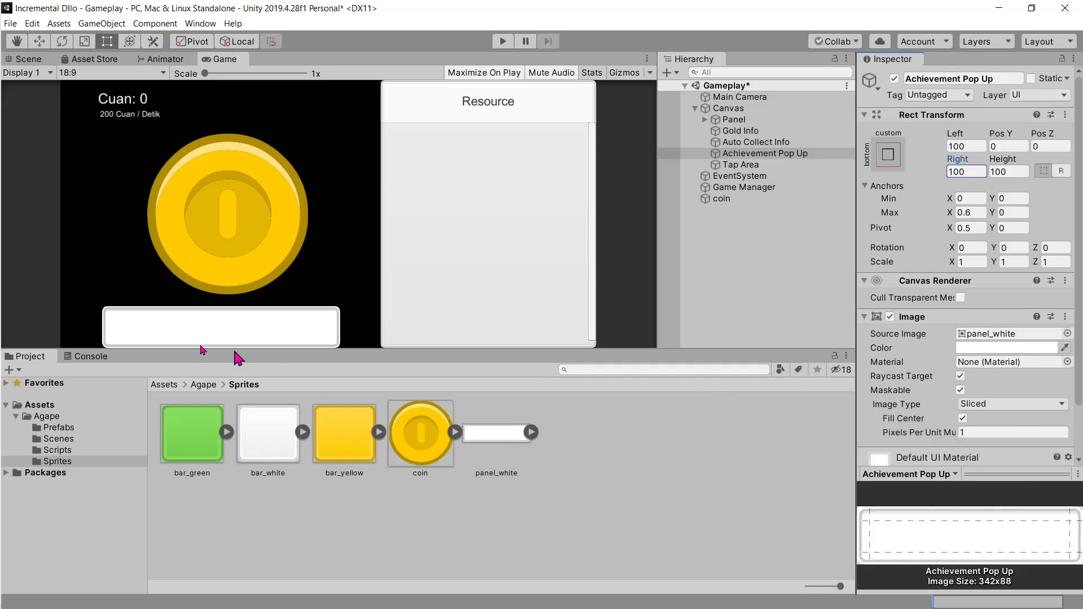
# Tint the pop-up image bright green, 00FF11
pyautogui.click(1008, 347)
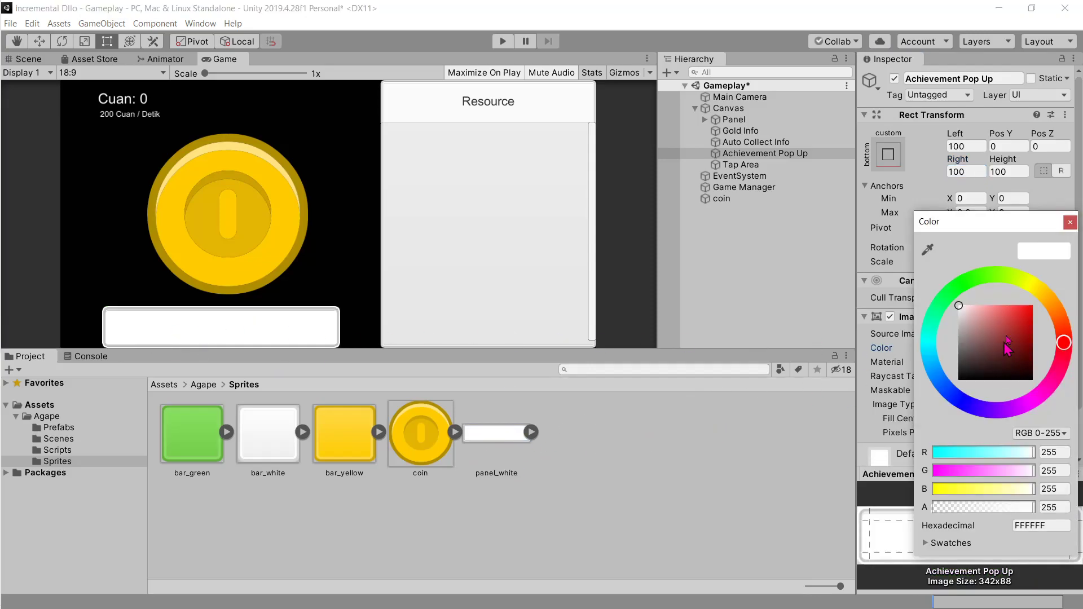
pyautogui.click(972, 293)
pyautogui.click(1033, 305)
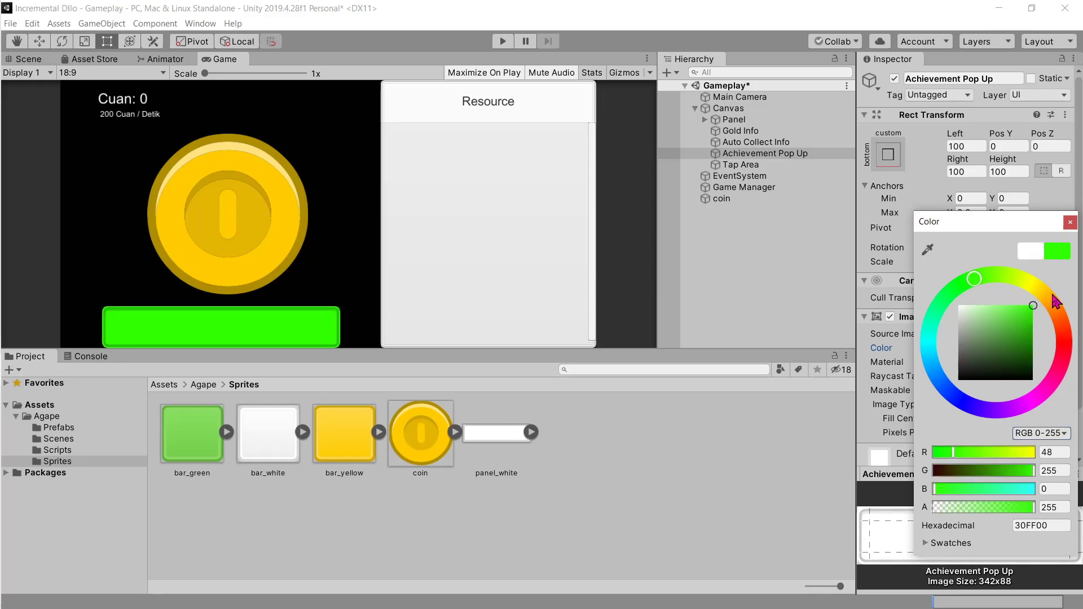
pyautogui.click(953, 291)
pyautogui.moveTo(953, 294); pyautogui.dragTo(959, 287)
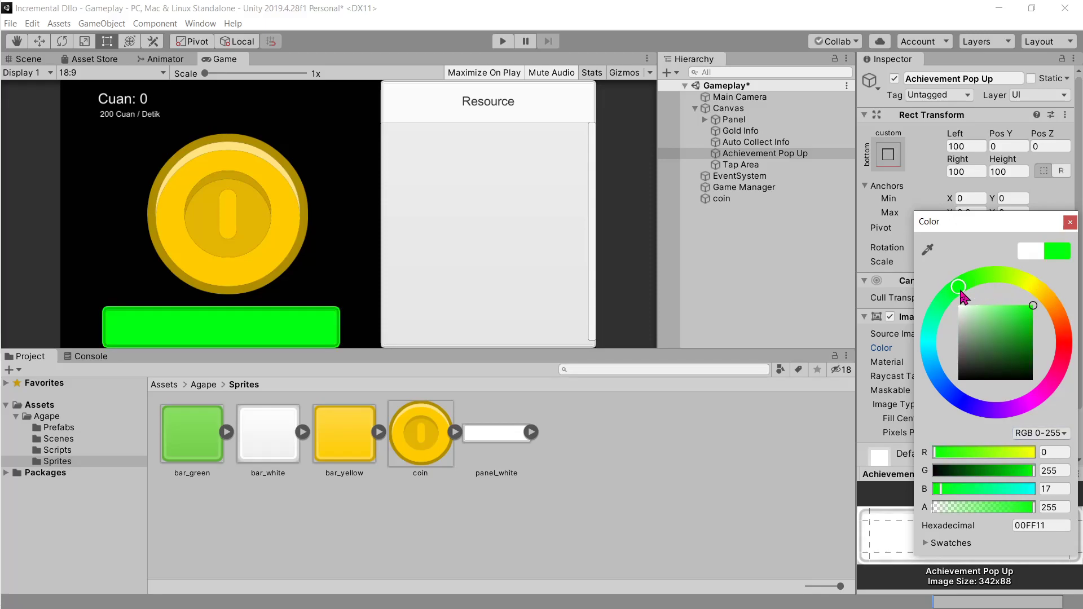
pyautogui.click(1071, 224)
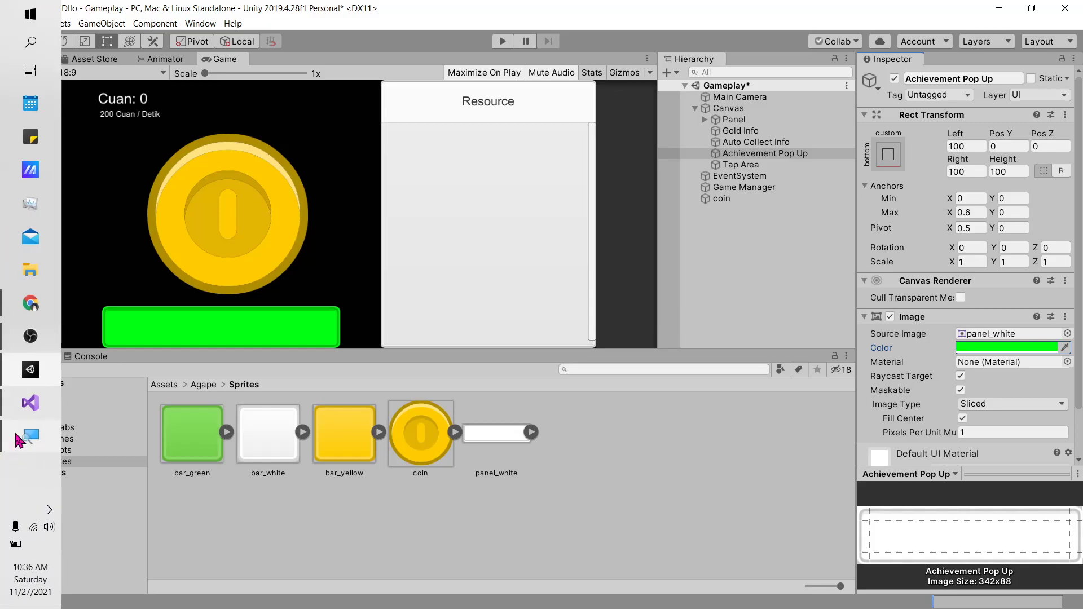
pyautogui.click(28, 304)
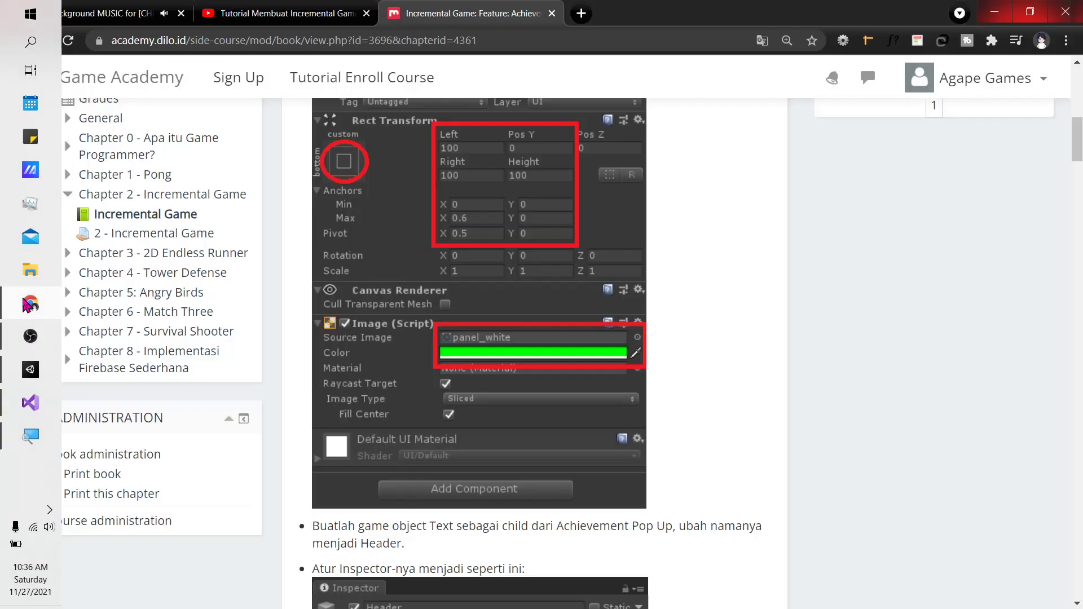
pyautogui.scroll(-5, 356, 244)
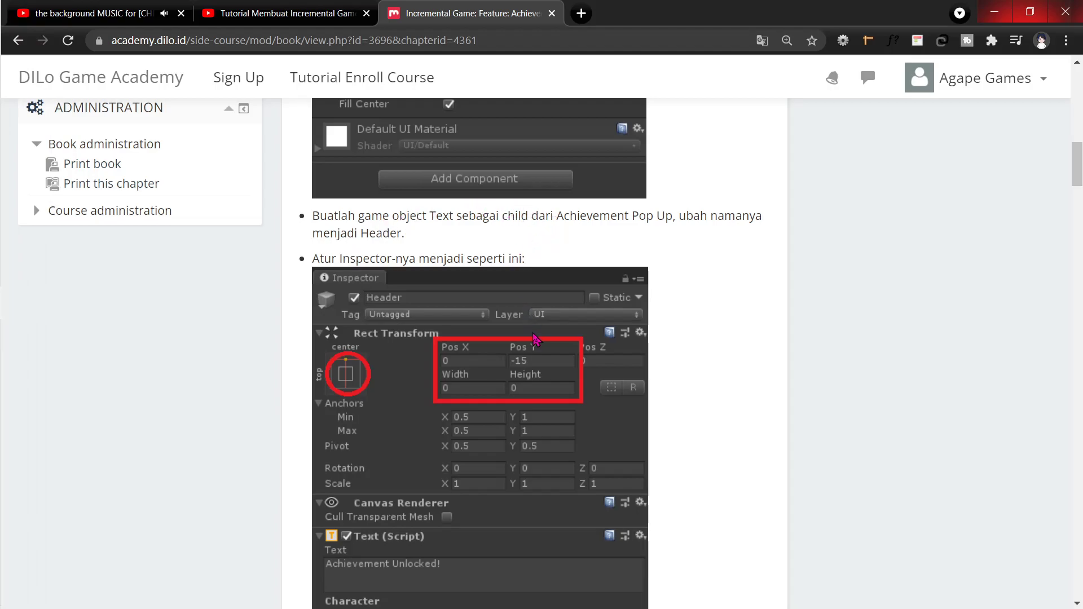
pyautogui.scroll(-3, 536, 339)
pyautogui.hotkey('alt', 'Tab')
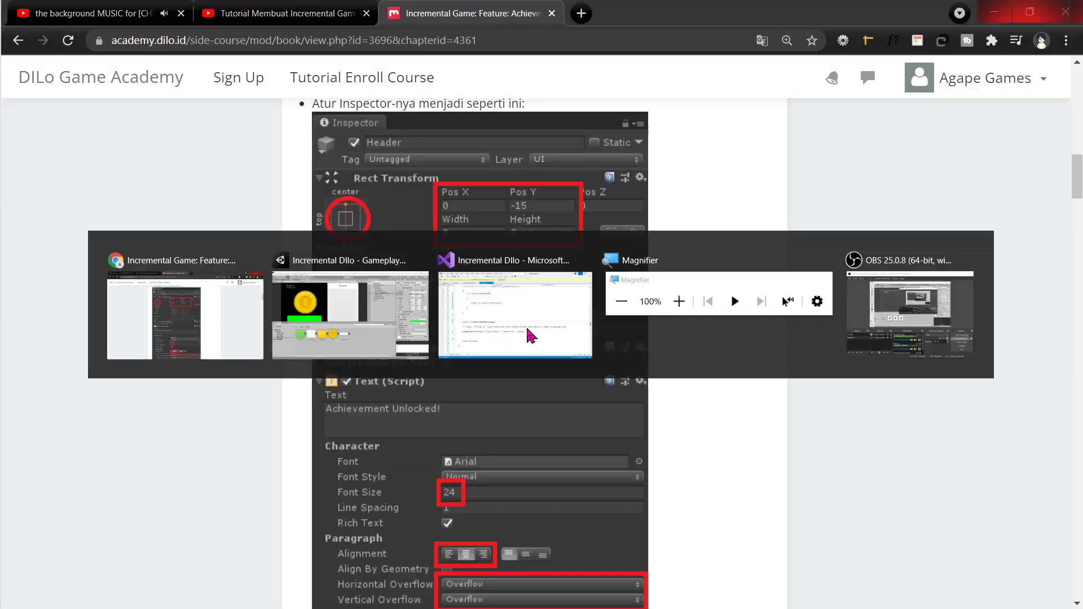
# Add a UI Text child to Achievement Pop Up, anchored top-centre with its pivot
pyautogui.rightClick(755, 153)
pyautogui.moveTo(779, 362)
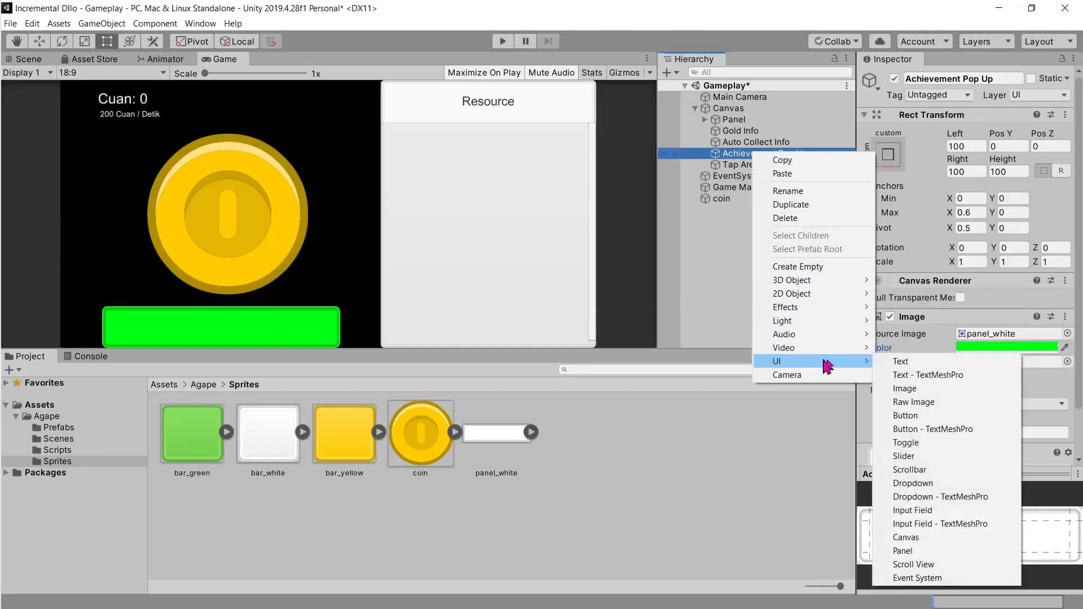
pyautogui.click(892, 355)
pyautogui.hotkey('alt', 'Tab')
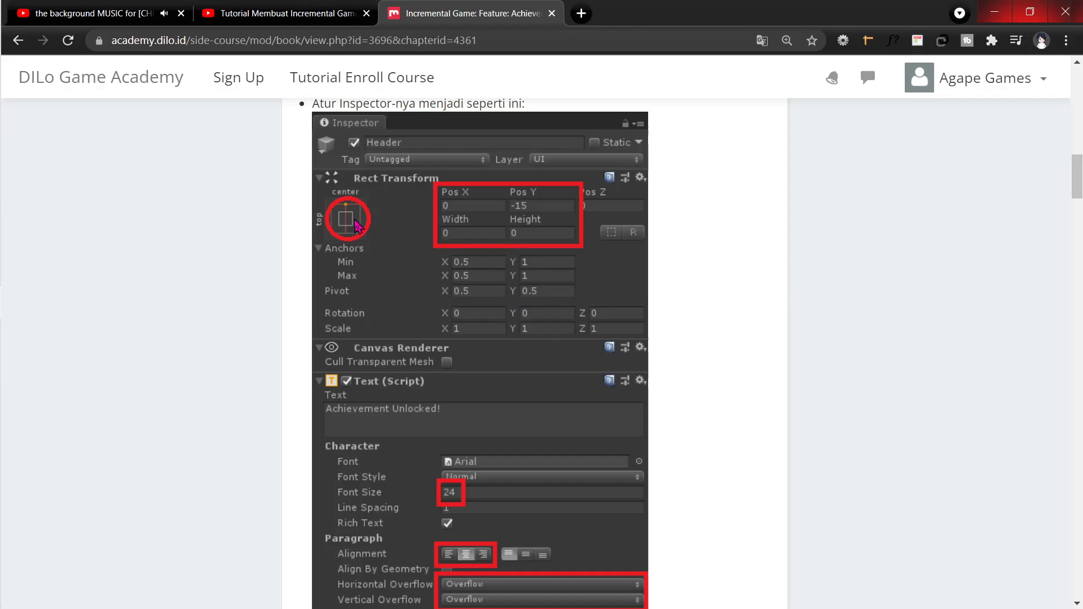
pyautogui.hotkey('alt', 'Tab')
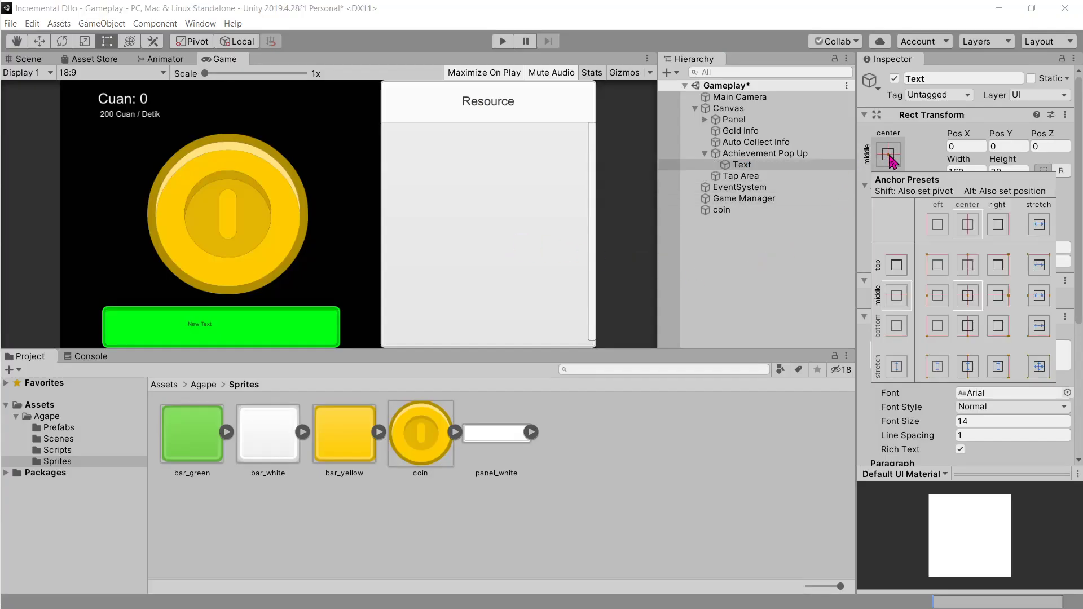
pyautogui.click(889, 155)
pyautogui.press('shift')
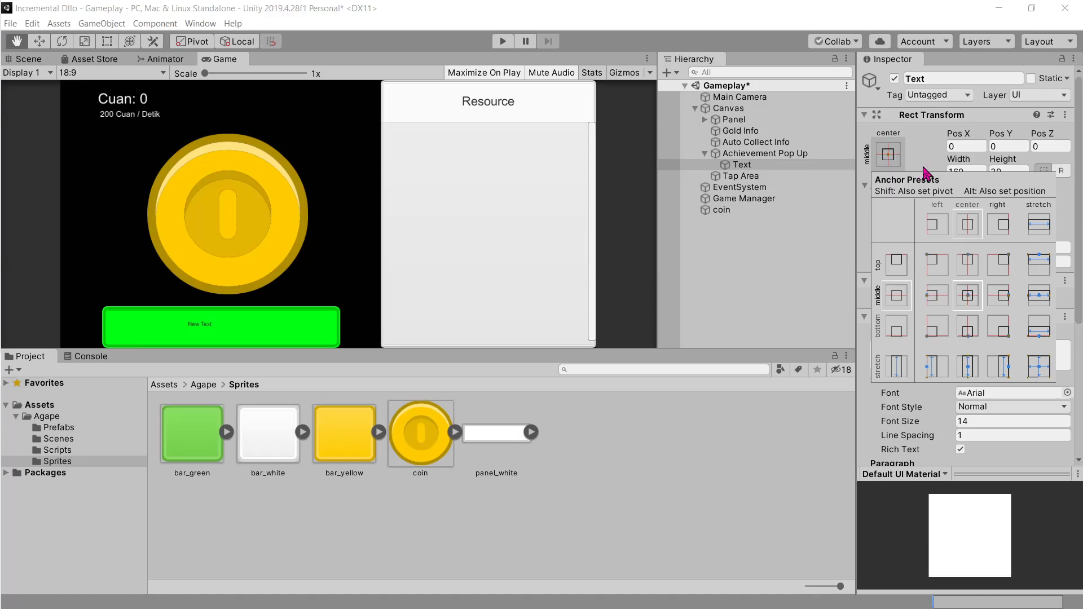
pyautogui.keyDown('alt'); pyautogui.keyDown('shift'); pyautogui.click(969, 269); pyautogui.keyUp('shift'); pyautogui.keyUp('alt')
pyautogui.click(789, 279)
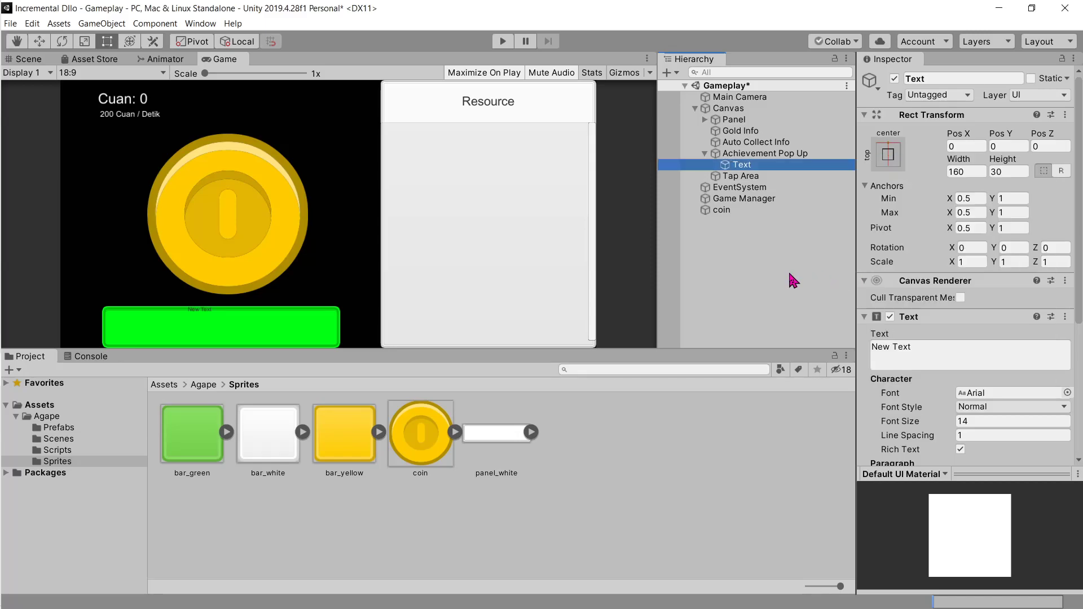
# Set the text's width and height to 0 and Pos Y to -15
pyautogui.hotkey('alt', 'Tab')
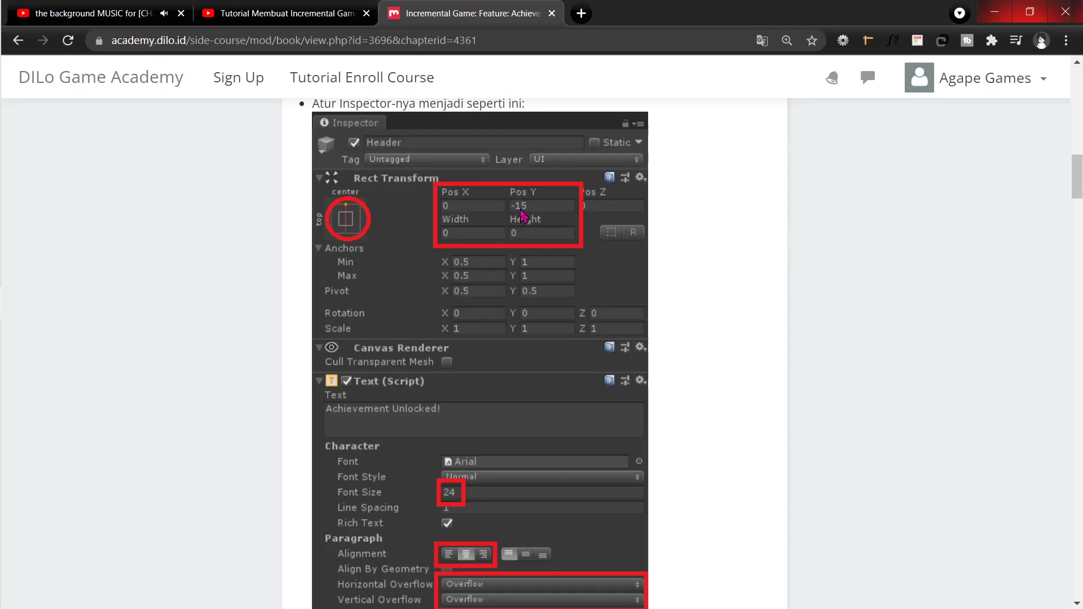
pyautogui.hotkey('alt', 'Tab')
pyautogui.hotkey('alt', 'Tab')
pyautogui.hotkey('alt', 'Tab')
pyautogui.click(985, 171)
pyautogui.write('0')
pyautogui.press('Tab')
pyautogui.write('0')
pyautogui.press('Tab')
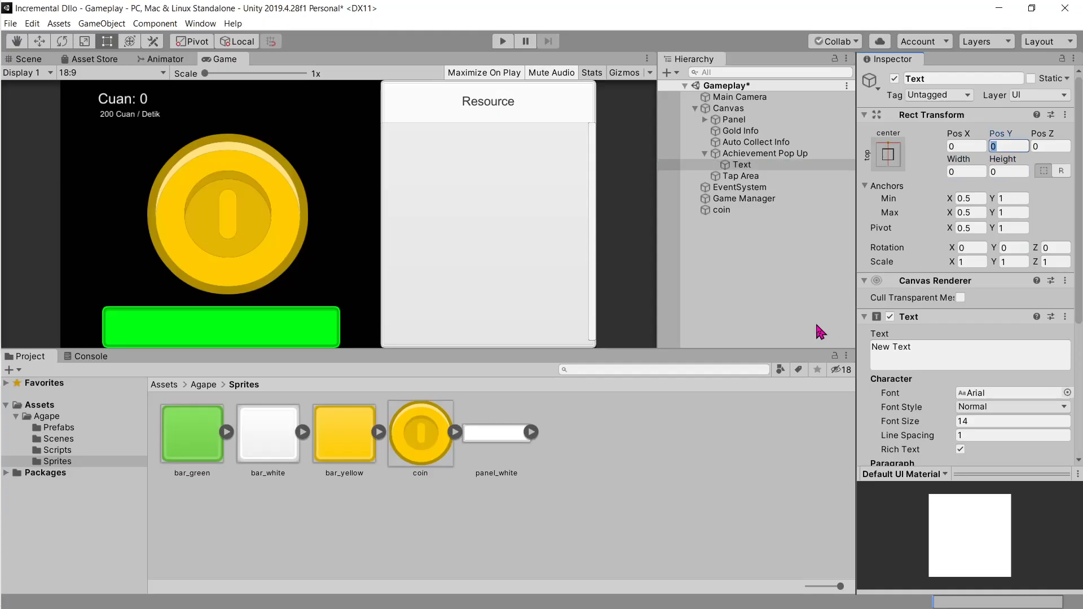
pyautogui.hotkey('alt', 'Tab')
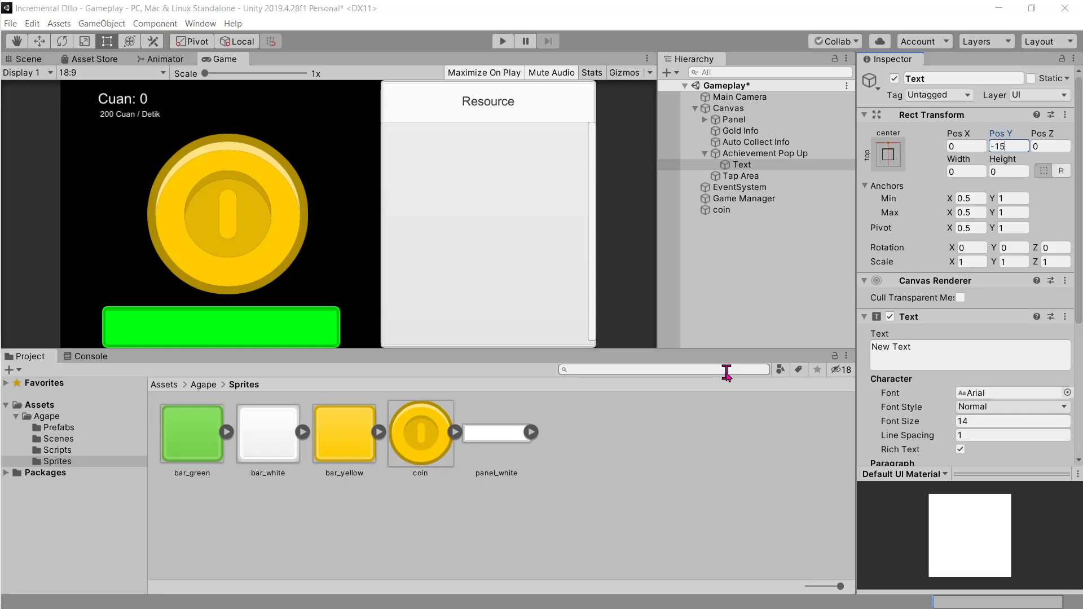
pyautogui.scroll(-3, 468, 327)
pyautogui.hotkey('alt', 'Tab')
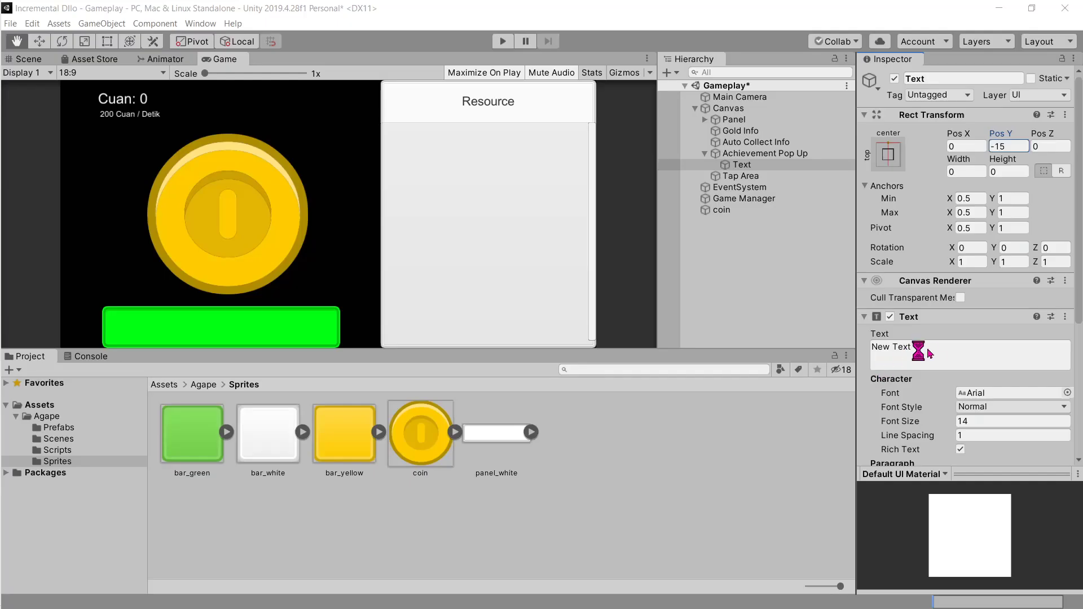
pyautogui.scroll(-5, 959, 254)
# Set both overflows to Overflow, font size 24, and centred alignment
pyautogui.click(994, 393)
pyautogui.click(993, 421)
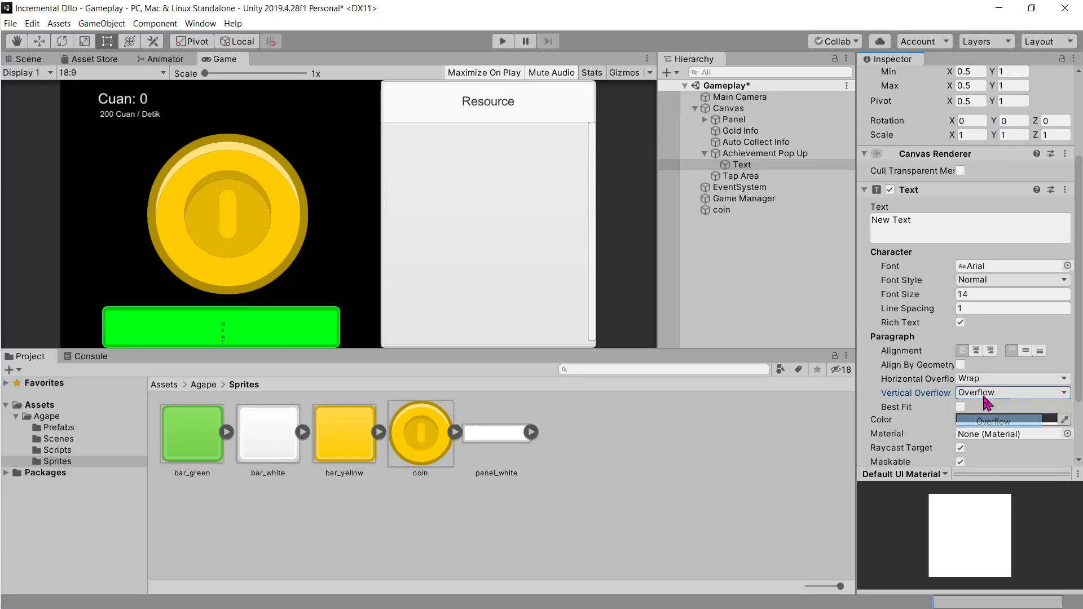
pyautogui.click(987, 378)
pyautogui.click(990, 408)
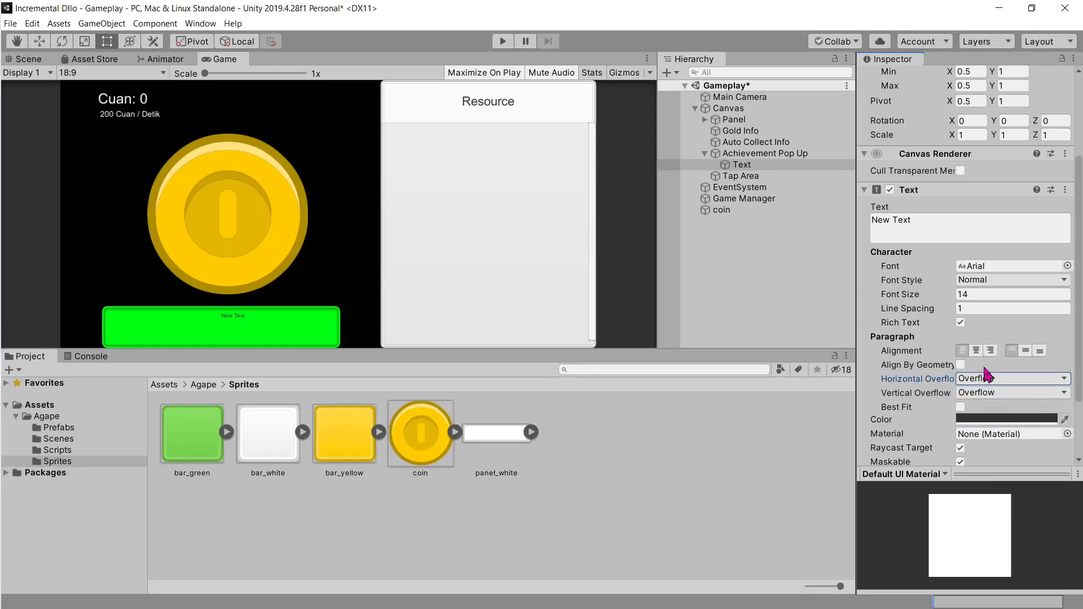
pyautogui.click(971, 294)
pyautogui.write('24')
pyautogui.hotkey('alt', 'Tab')
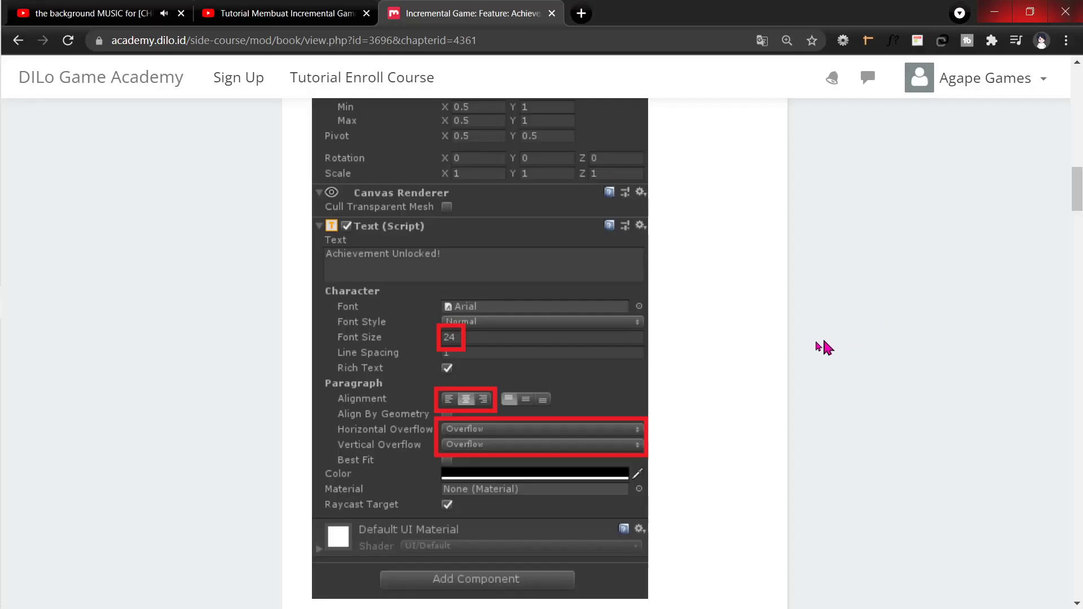
pyautogui.hotkey('alt', 'Tab')
pyautogui.click(976, 350)
pyautogui.click(1025, 352)
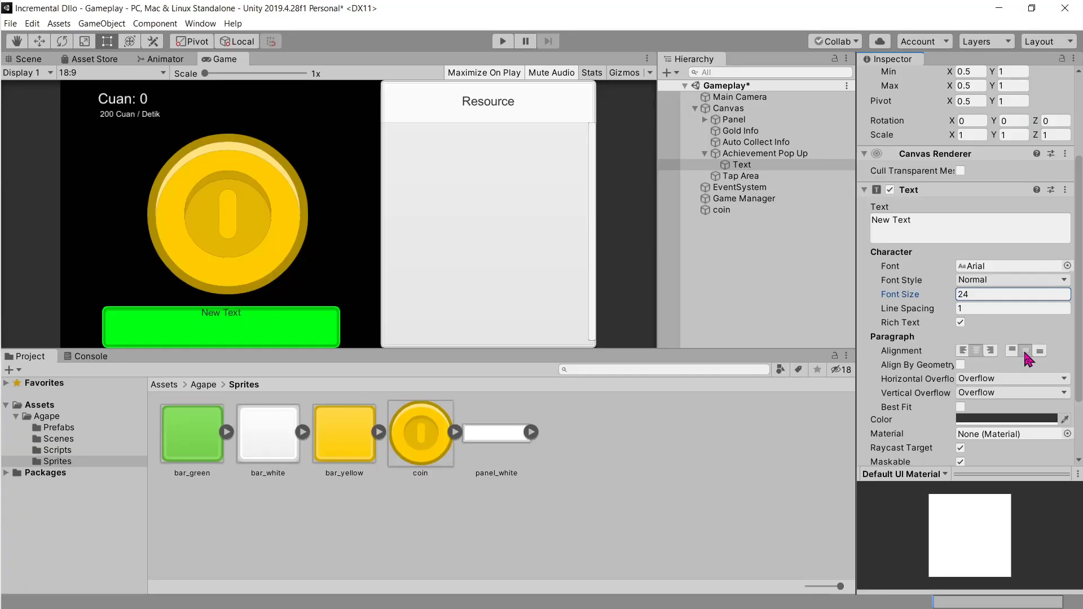
pyautogui.hotkey('alt', 'Tab')
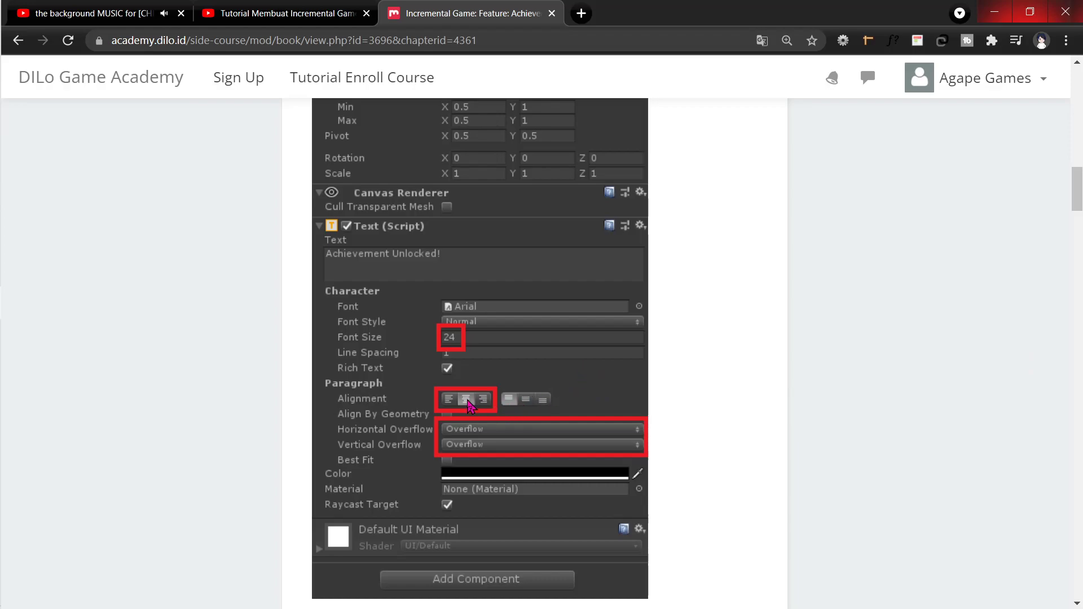
pyautogui.hotkey('alt', 'Tab')
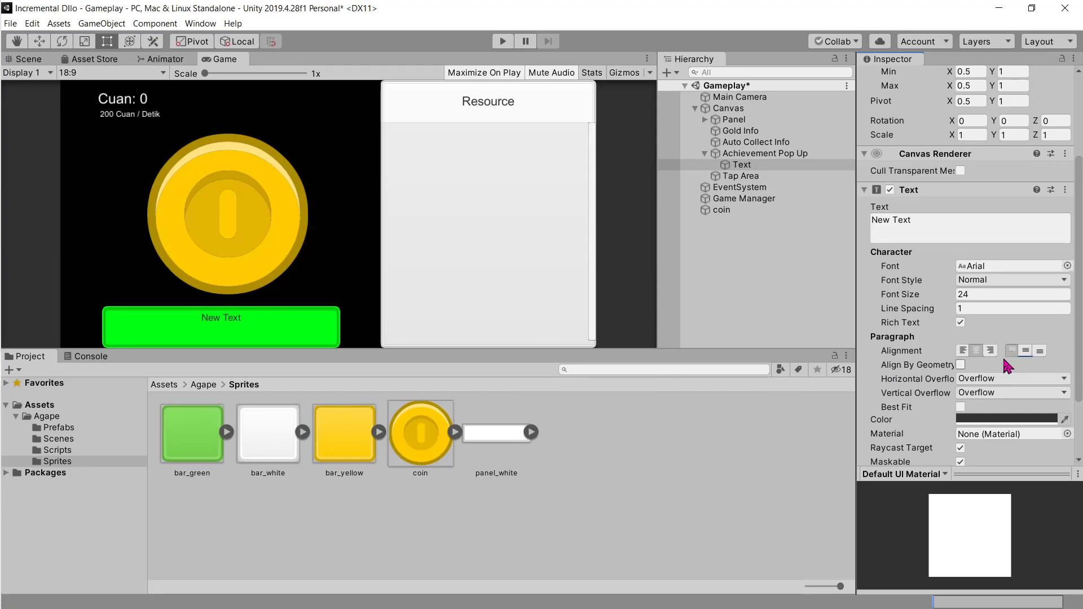
# Rename the text to Header and duplicate it as Header (1)
pyautogui.hotkey('alt', 'Tab')
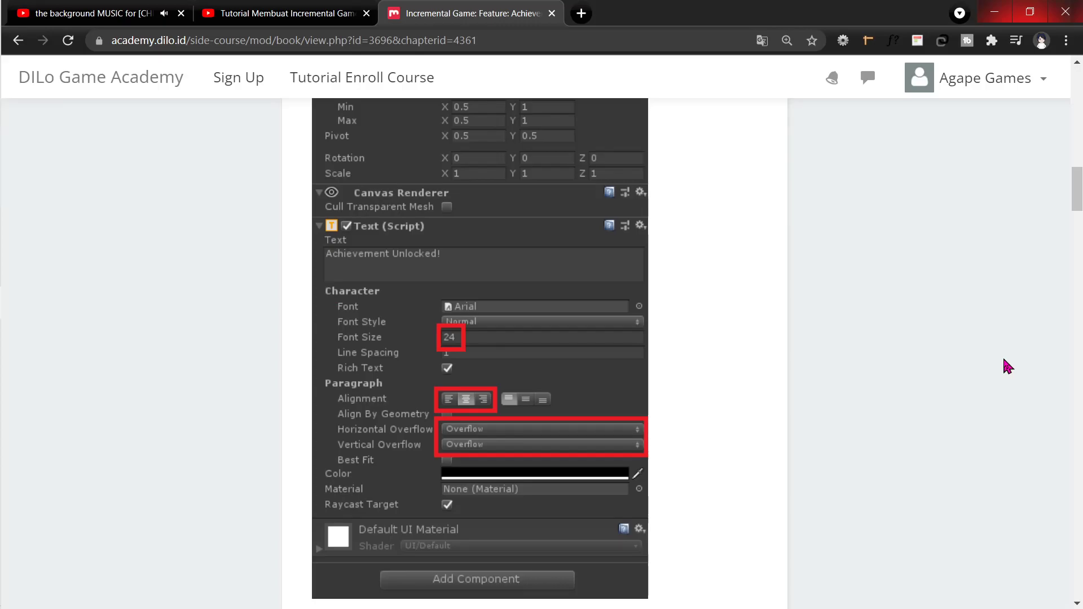
pyautogui.scroll(-8, 678, 397)
pyautogui.scroll(3, 677, 398)
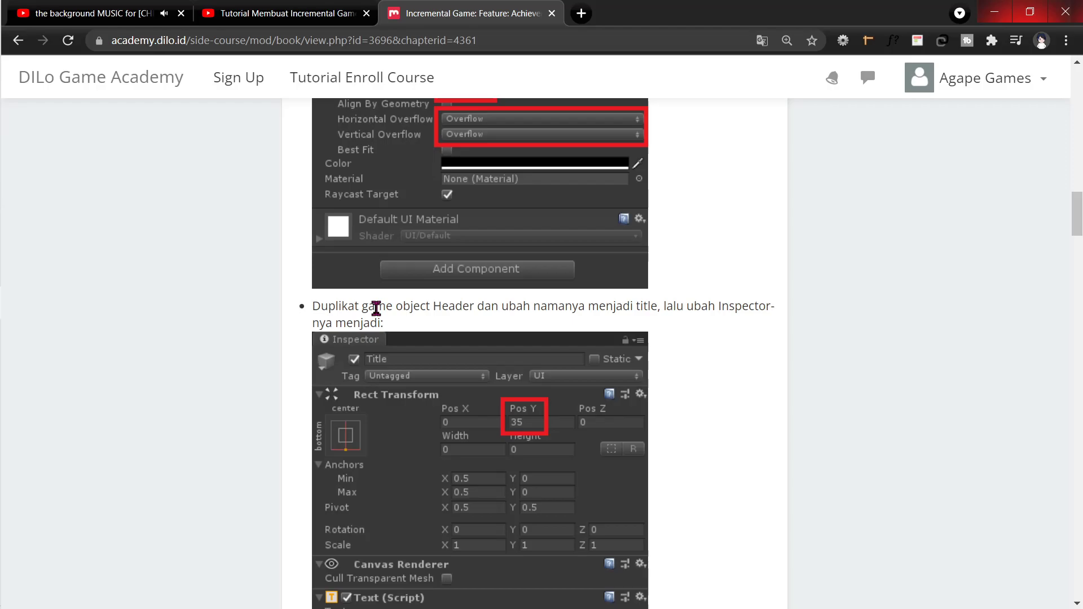
pyautogui.scroll(10, 423, 310)
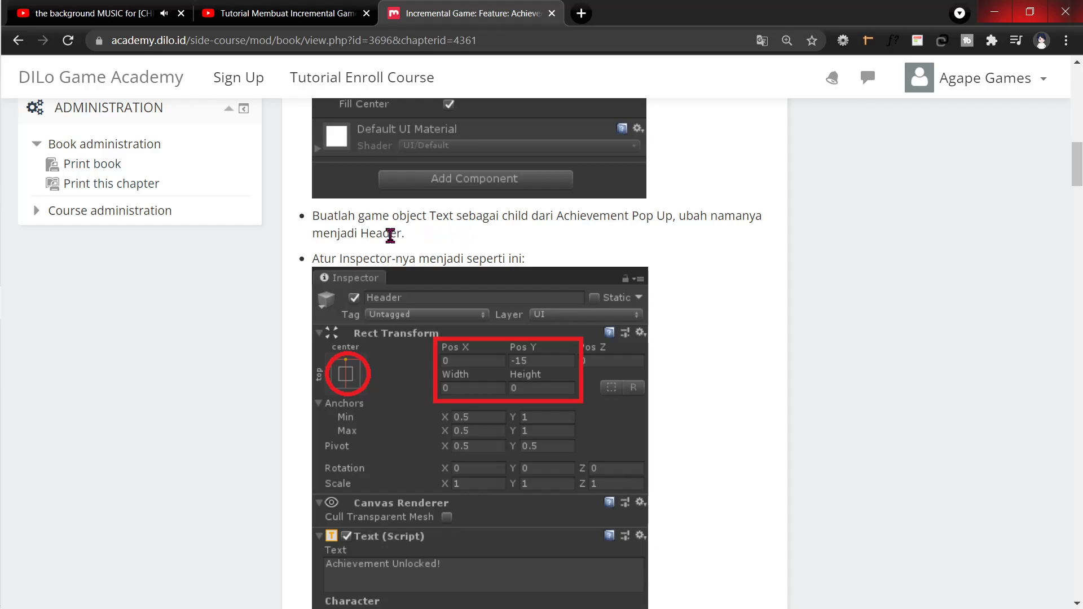
pyautogui.hotkey('alt', 'Tab')
pyautogui.scroll(3, 960, 129)
pyautogui.click(942, 78)
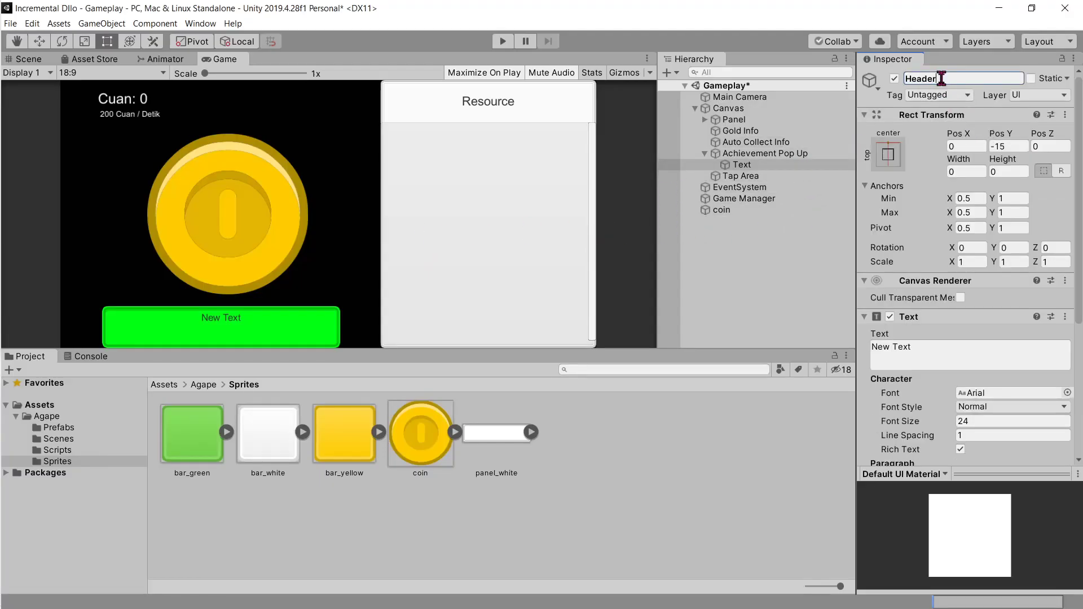
pyautogui.click(770, 154)
pyautogui.click(753, 165)
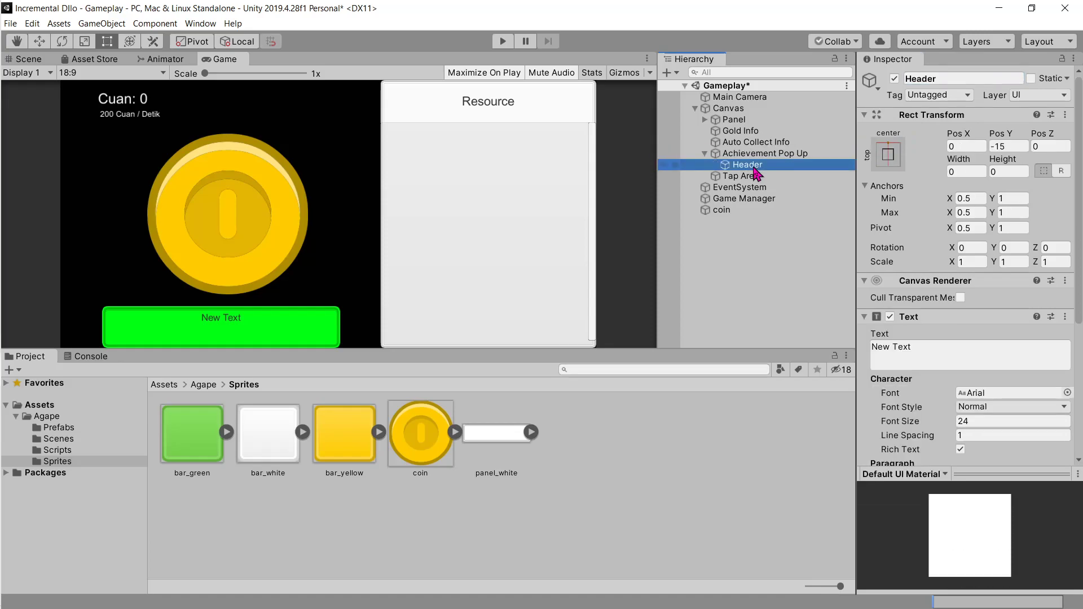
pyautogui.hotkey('ctrl', 'd')
pyautogui.click(953, 79)
# Rename the duplicated header to 'Title' and check the tutorial's settings for it
pyautogui.write('Tit')
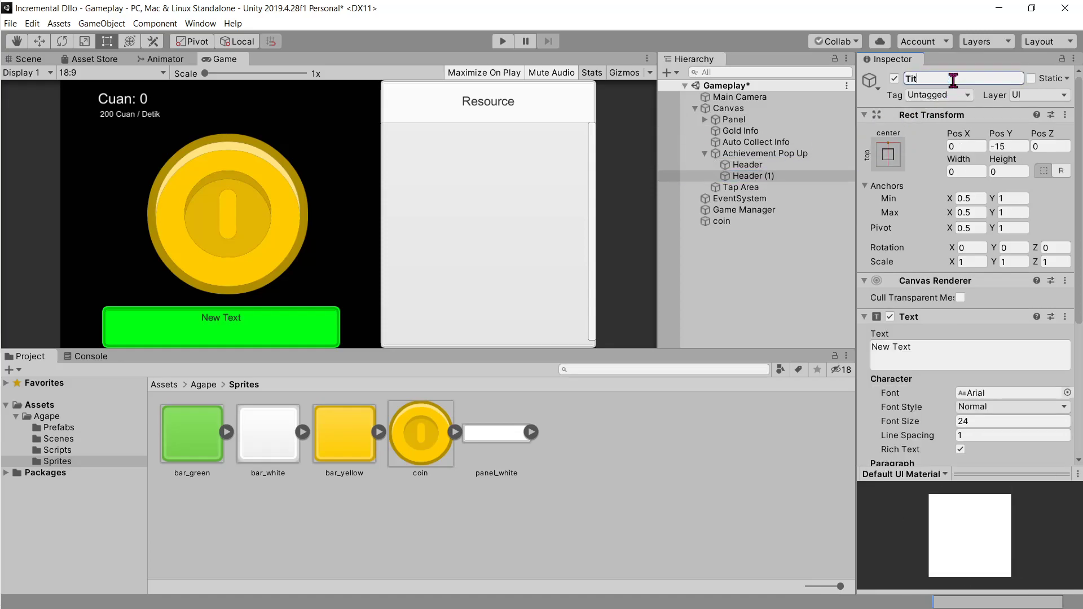
pyautogui.write('le')
pyautogui.press('Return')
pyautogui.hotkey('alt', 'Tab')
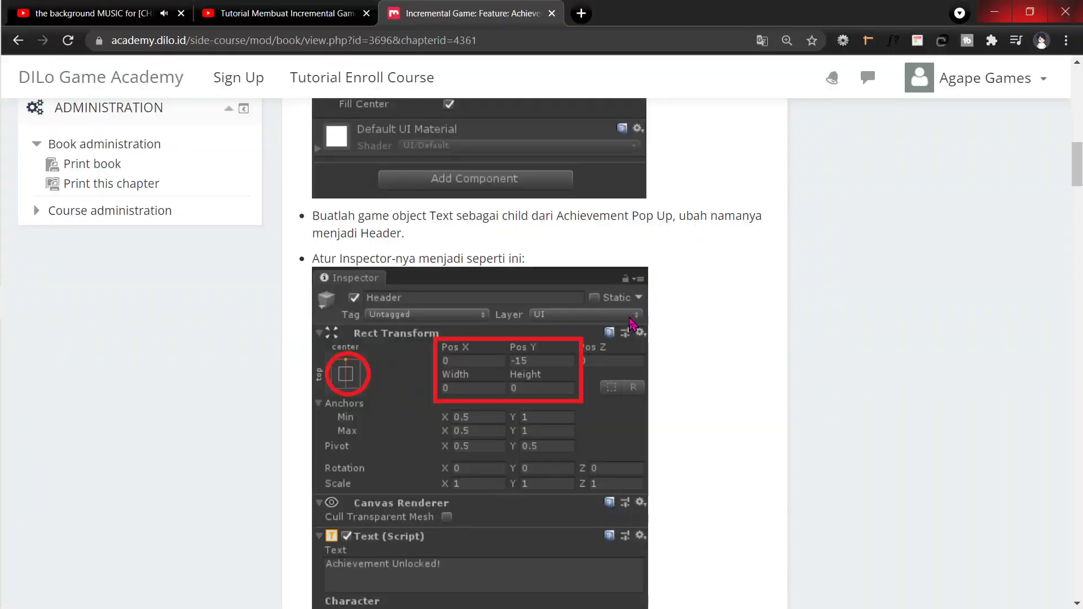
pyautogui.scroll(-5, 632, 325)
pyautogui.scroll(-8, 629, 326)
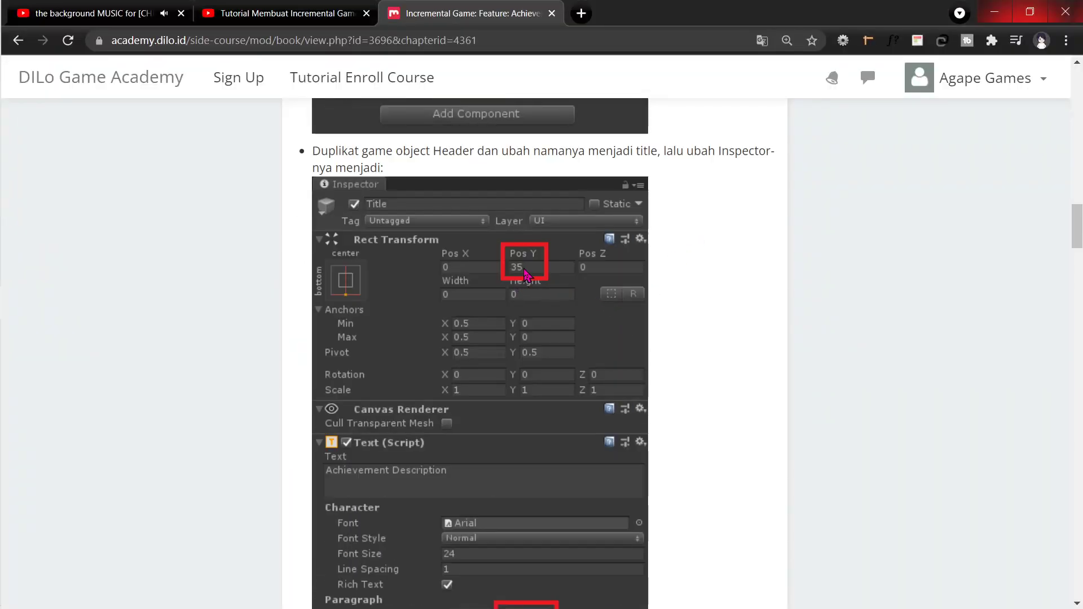
pyautogui.hotkey('alt', 'Tab')
# Anchor Title to the bottom-centre preset and select its Pos Y value for clearing
pyautogui.click(999, 146)
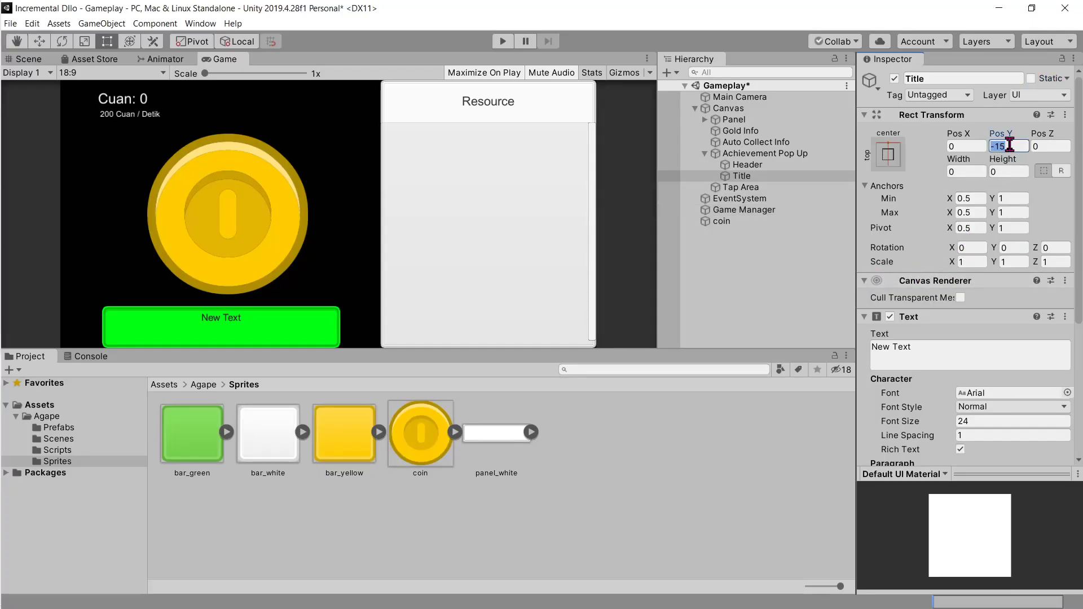
pyautogui.hotkey('alt', 'Tab')
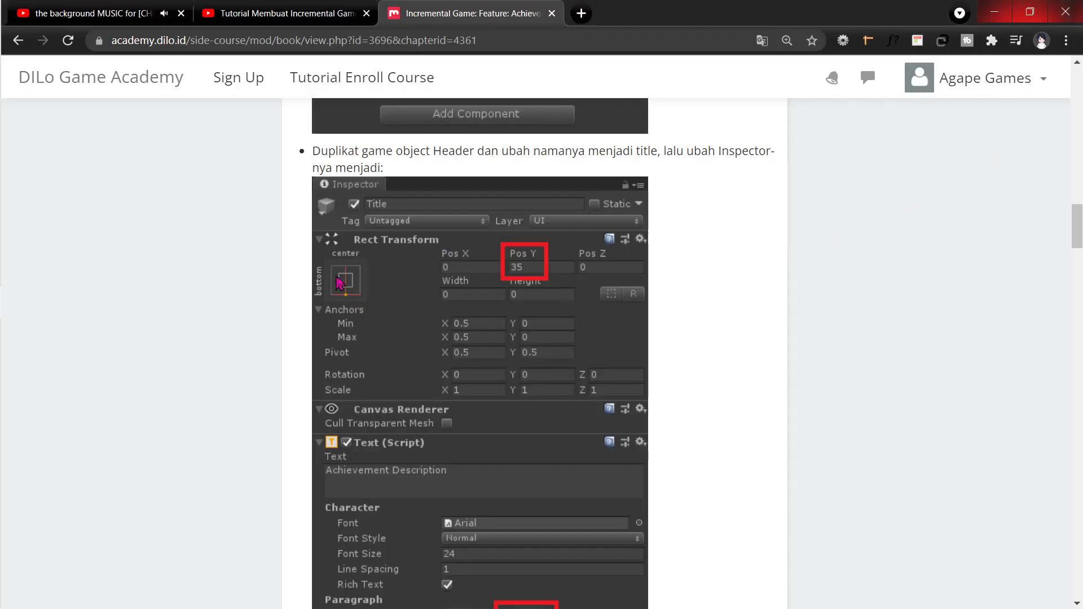
pyautogui.hotkey('alt', 'Tab')
pyautogui.click(889, 154)
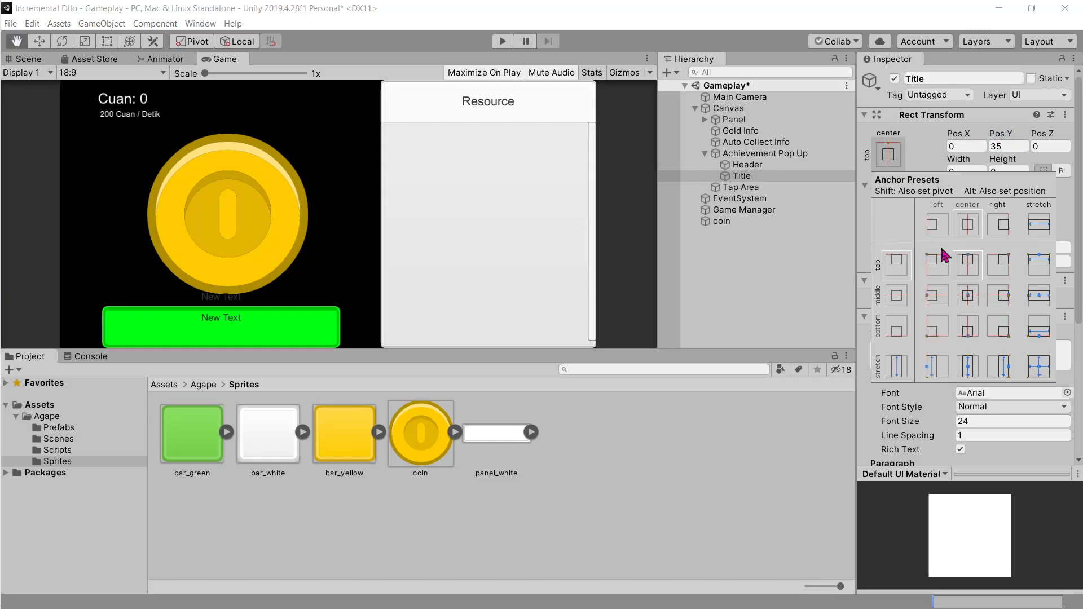
pyautogui.keyDown('alt'); pyautogui.keyDown('shift'); pyautogui.click(970, 328); pyautogui.keyUp('shift'); pyautogui.keyUp('alt')
pyautogui.click(1014, 145)
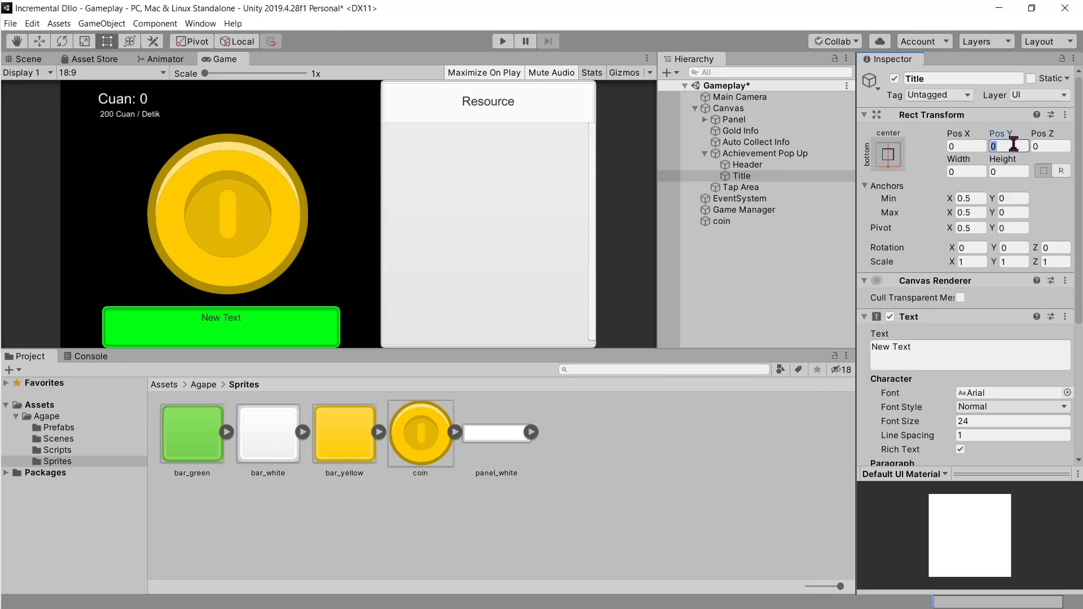
pyautogui.write('35')
pyautogui.hotkey('alt', 'Tab')
pyautogui.scroll(-5, 530, 342)
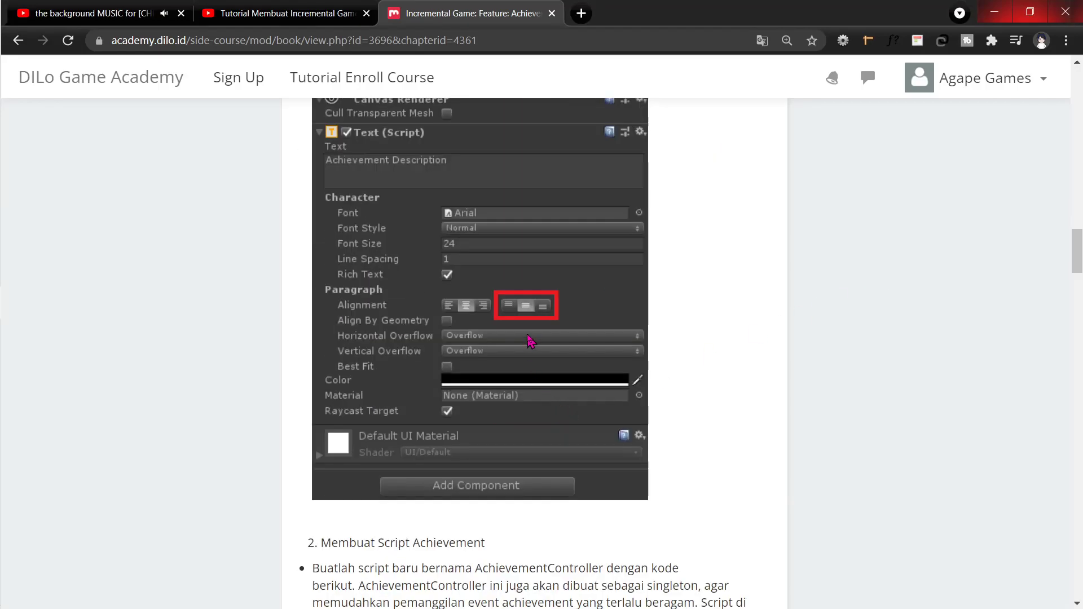
pyautogui.hotkey('alt', 'Tab')
pyautogui.scroll(-5, 981, 431)
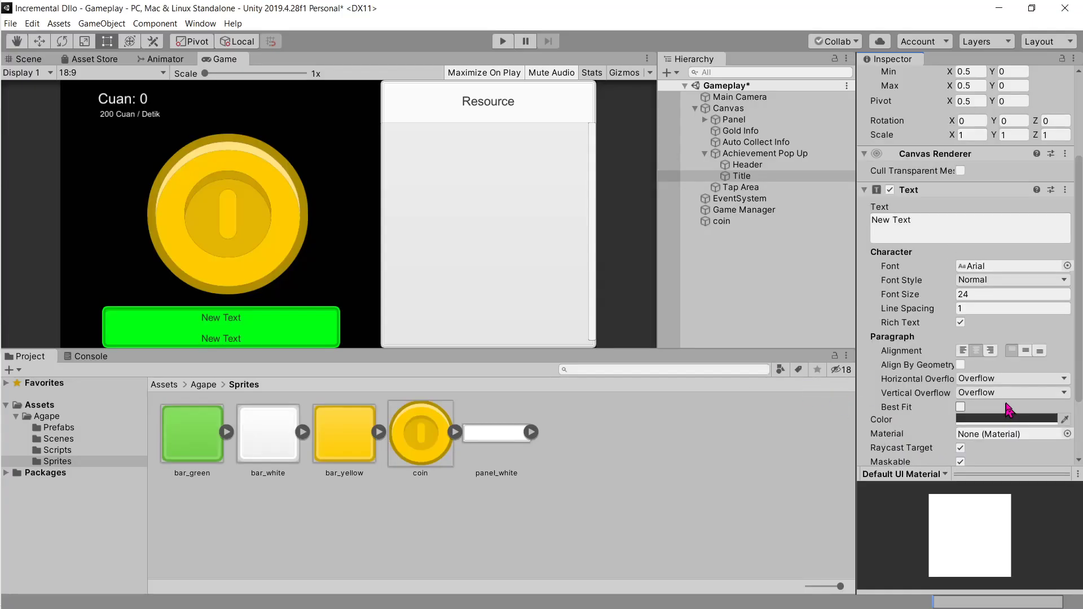
pyautogui.click(1026, 360)
pyautogui.hotkey('alt', 'Tab')
pyautogui.scroll(-3, 370, 324)
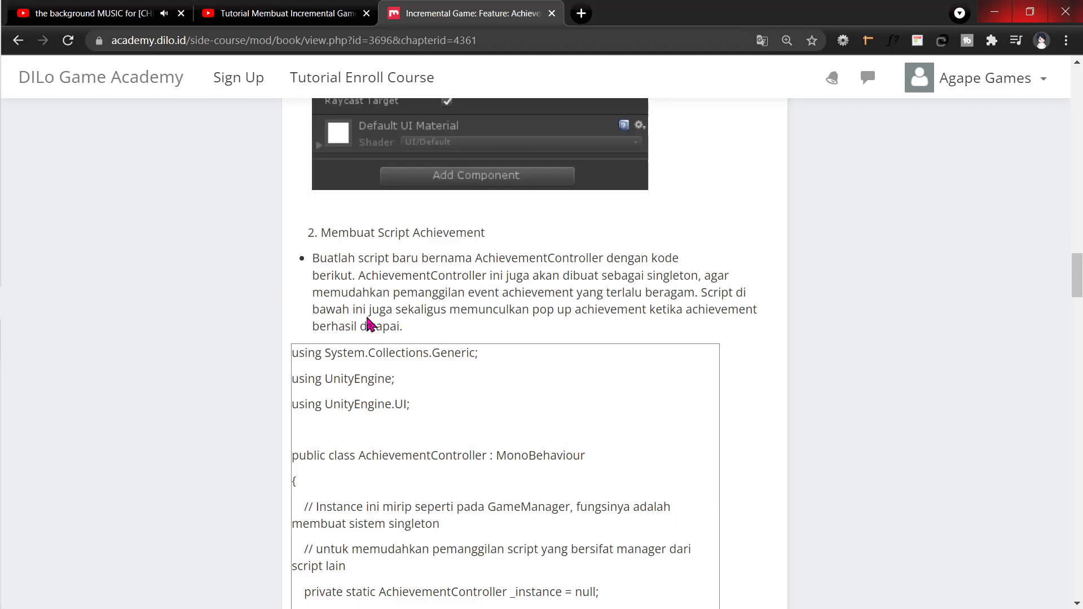
pyautogui.scroll(3, 368, 323)
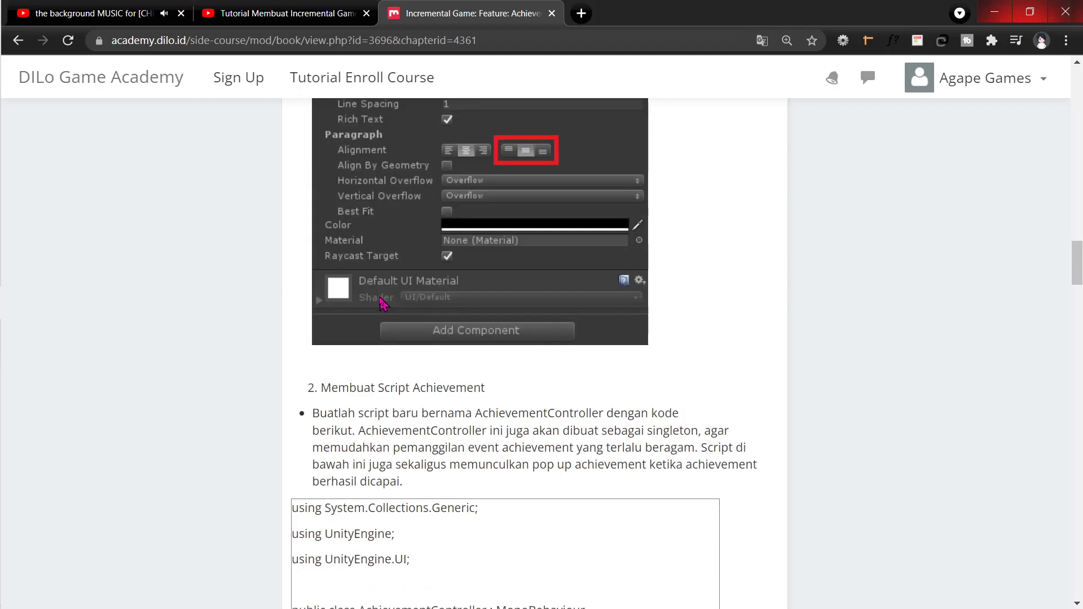
pyautogui.scroll(-3, 288, 316)
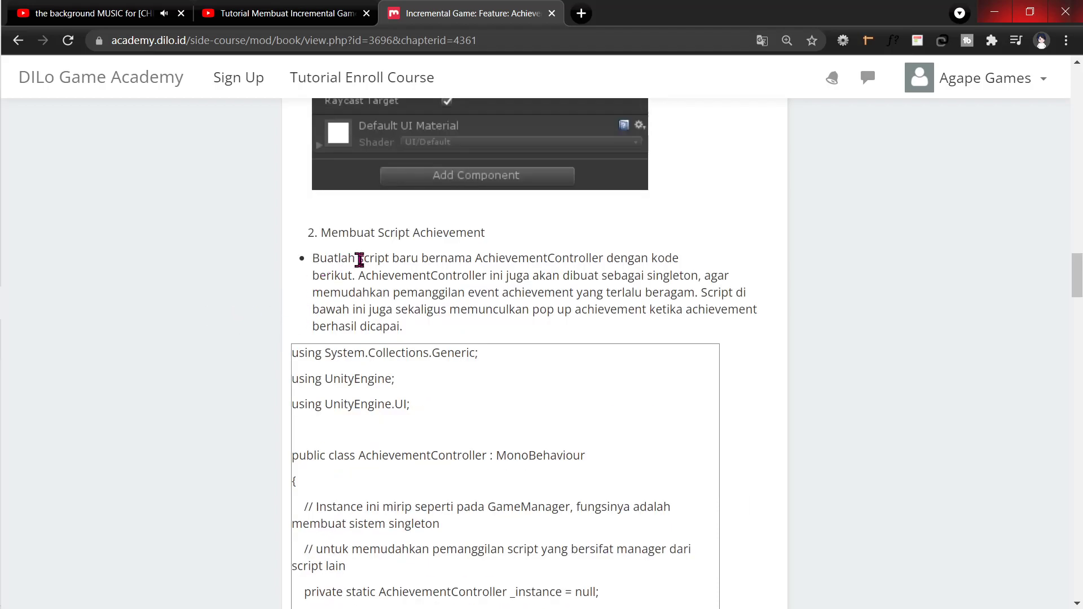
pyautogui.moveTo(313, 257)
pyautogui.mouseDown()
pyautogui.moveTo(461, 262)
pyautogui.moveTo(516, 278)
pyautogui.moveTo(692, 278)
pyautogui.moveTo(519, 308)
pyautogui.moveTo(526, 321)
pyautogui.mouseUp()
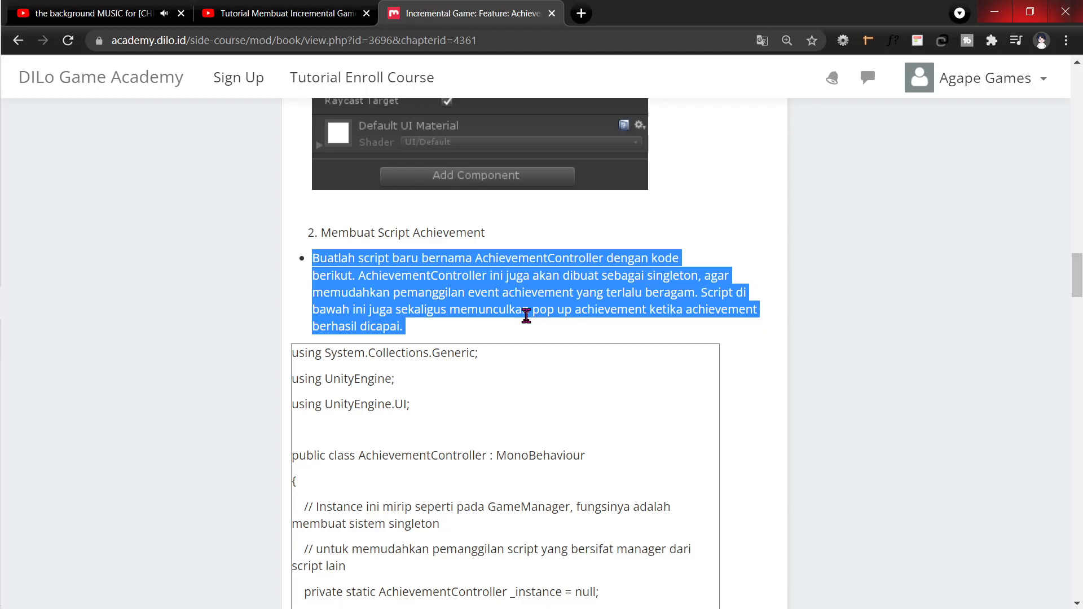
pyautogui.click(526, 316)
pyautogui.scroll(-2, 1075, 277)
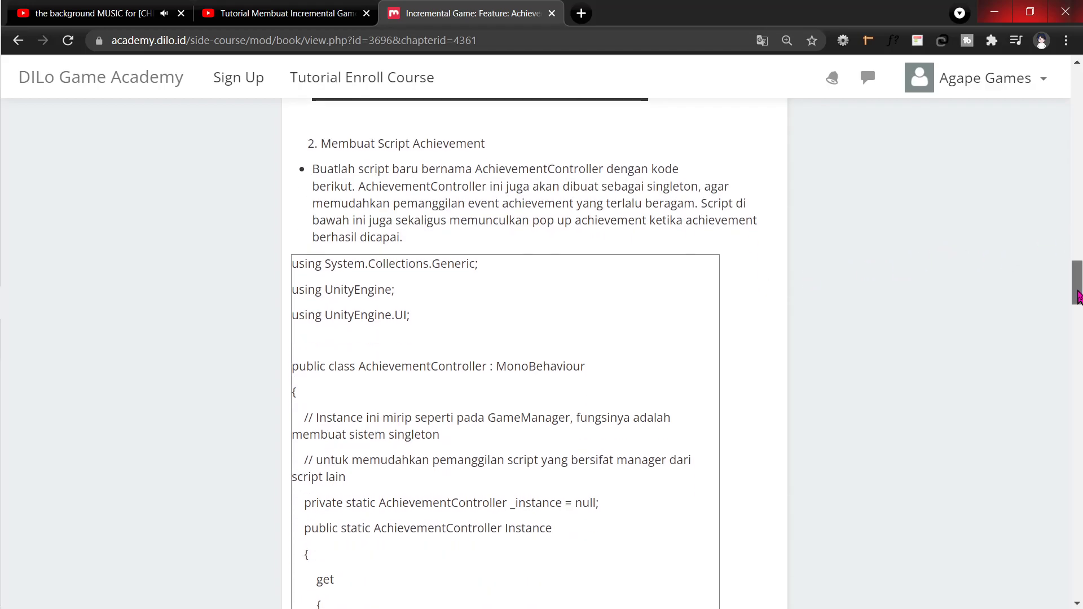
pyautogui.moveTo(2, 326)
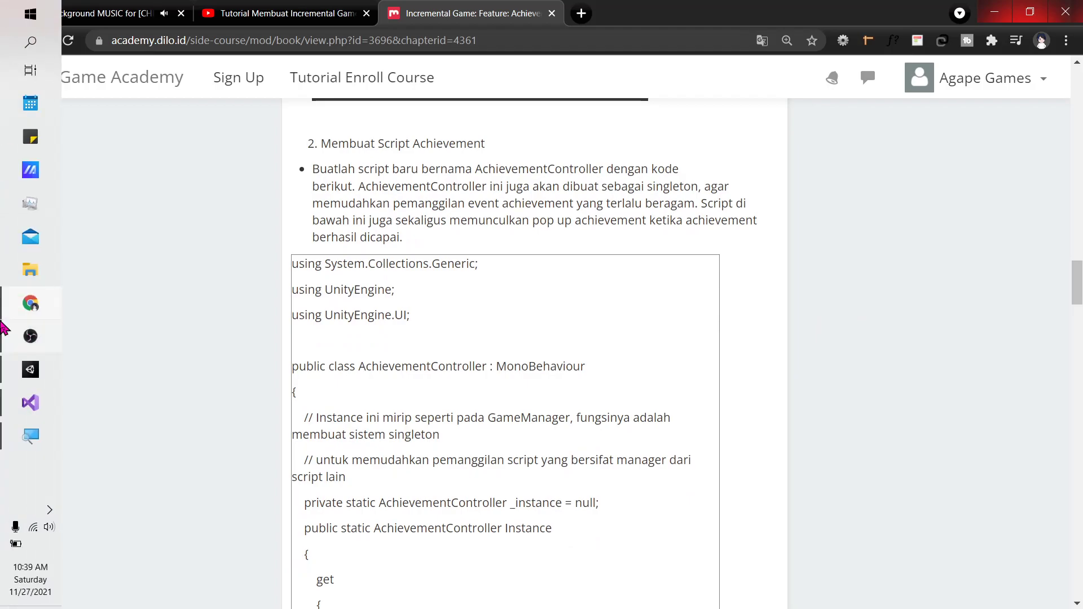
pyautogui.click(30, 336)
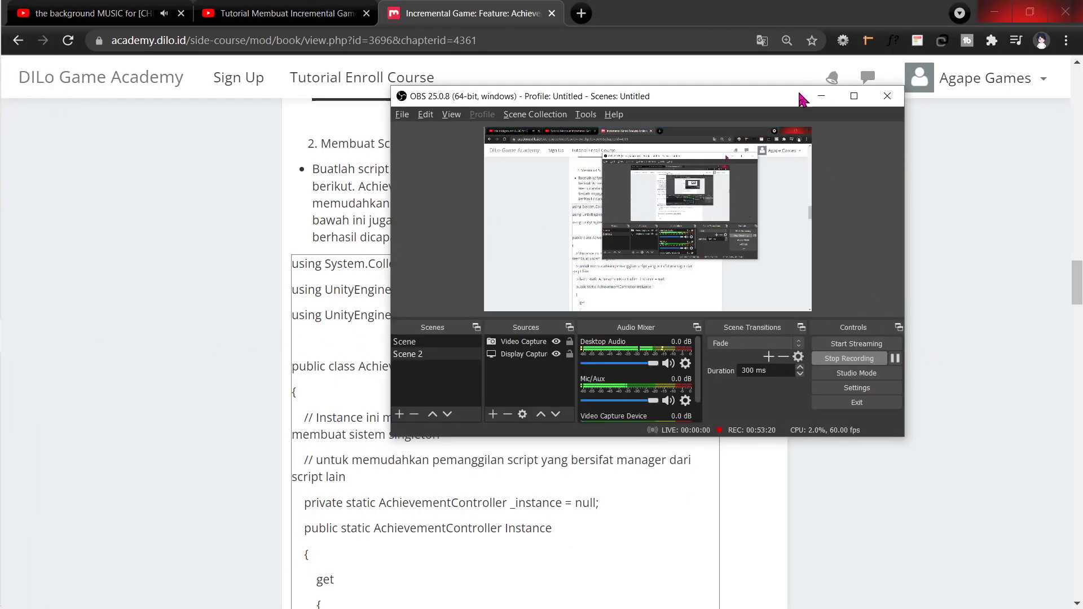
pyautogui.click(822, 96)
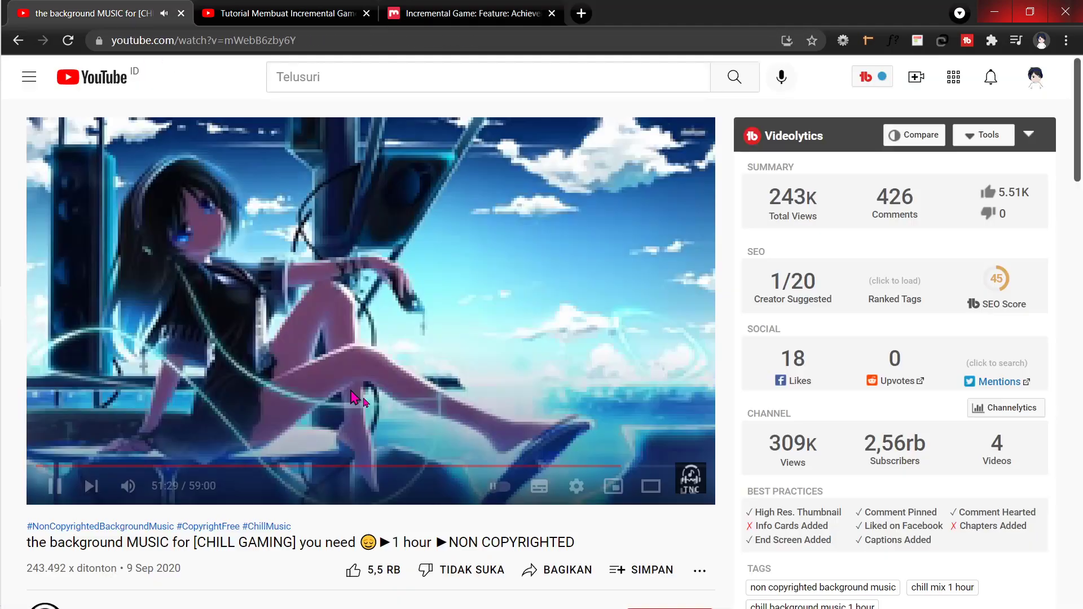
pyautogui.click(90, 13)
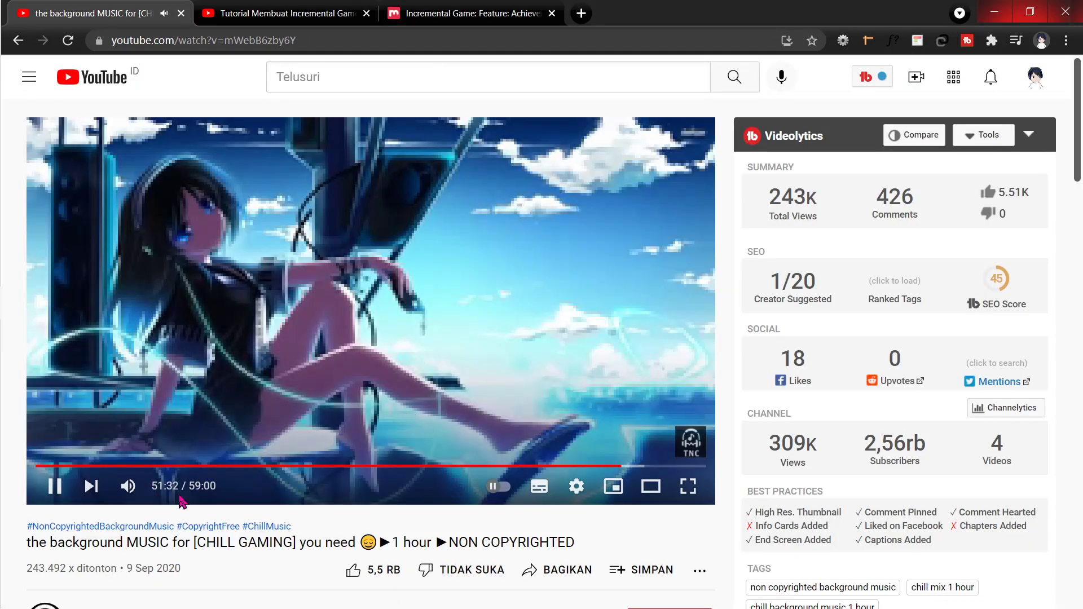
pyautogui.click(478, 12)
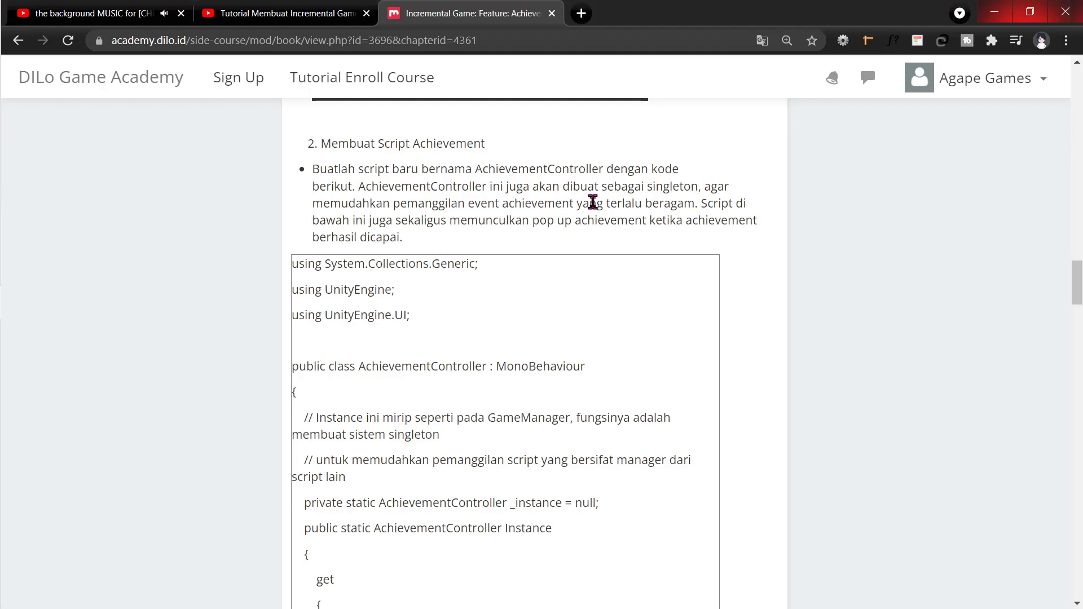
pyautogui.moveTo(670, 187); pyautogui.dragTo(563, 182)
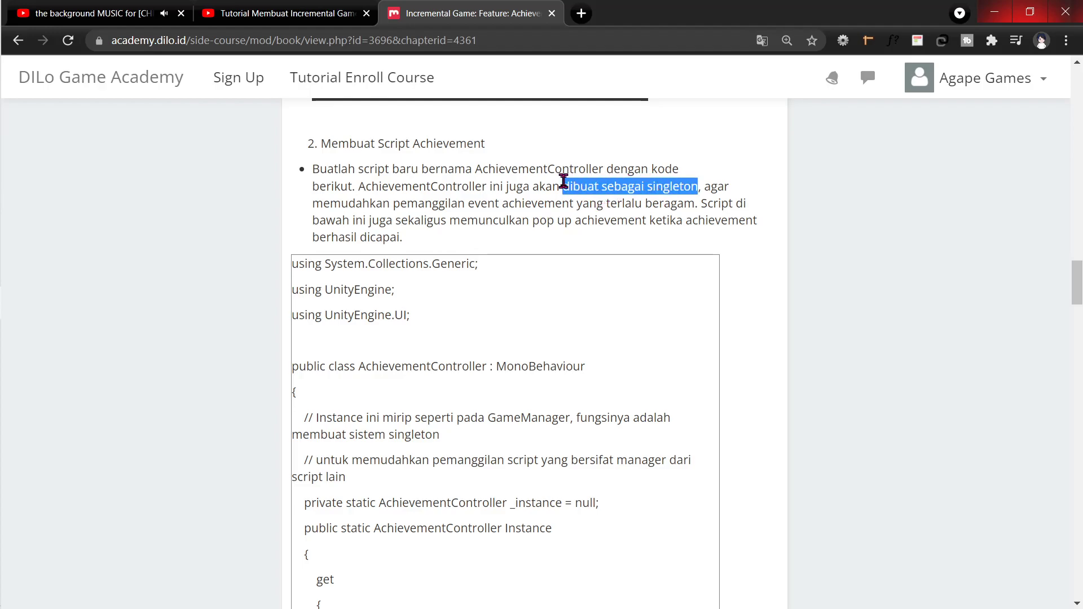
pyautogui.hotkey('alt', 'Tab')
pyautogui.hotkey('alt', 'Tab')
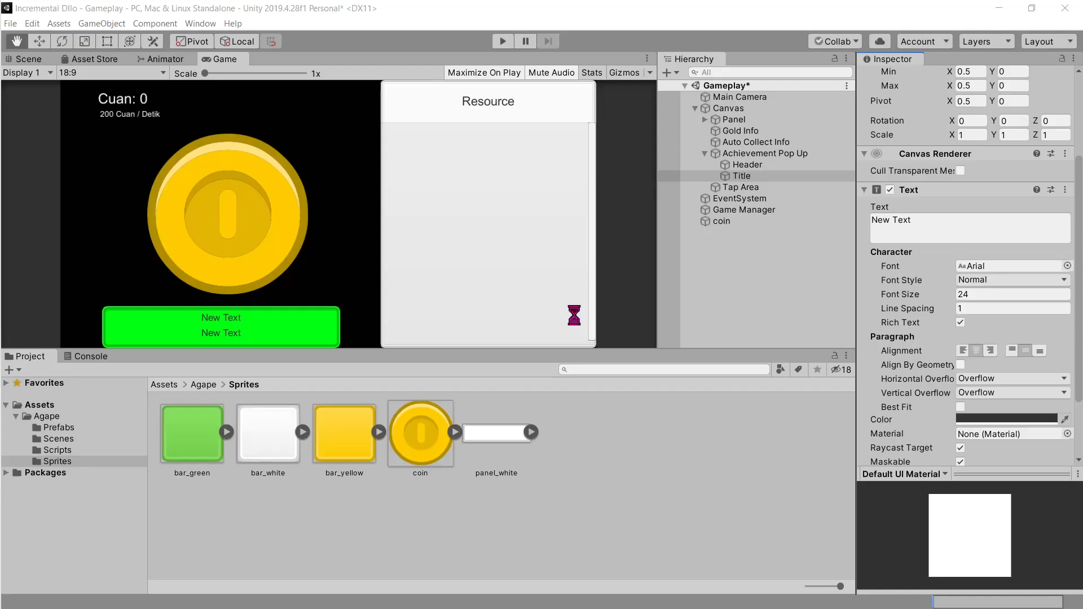
# Open the Scripts folder and grab the class name AchievementController from the tutorial
pyautogui.click(58, 449)
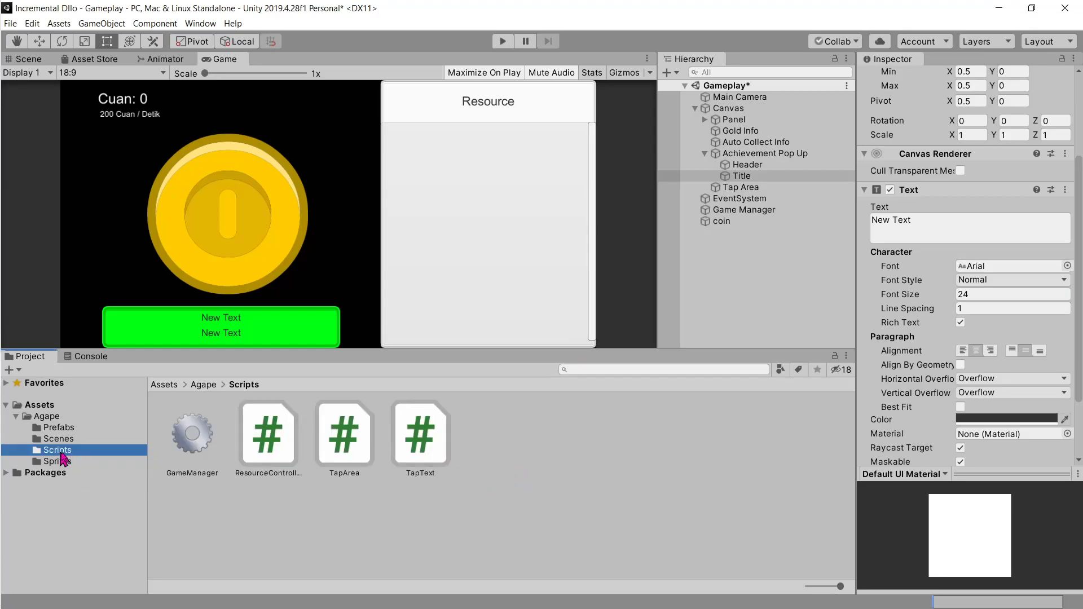
pyautogui.rightClick(619, 477)
pyautogui.moveTo(660, 158)
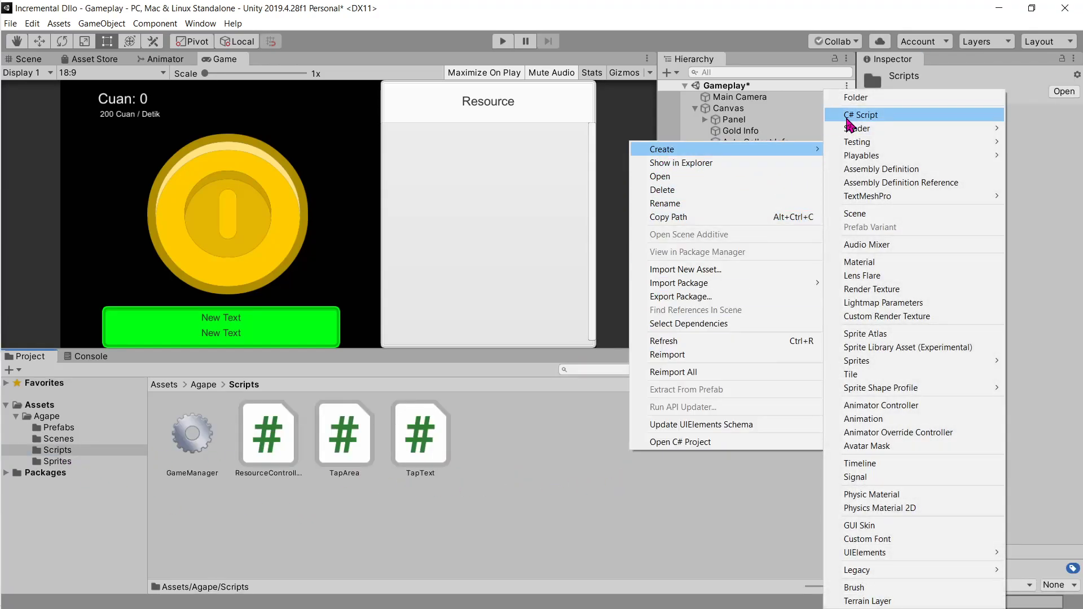
pyautogui.hotkey('alt', 'Tab')
pyautogui.moveTo(420, 365); pyautogui.dragTo(416, 361)
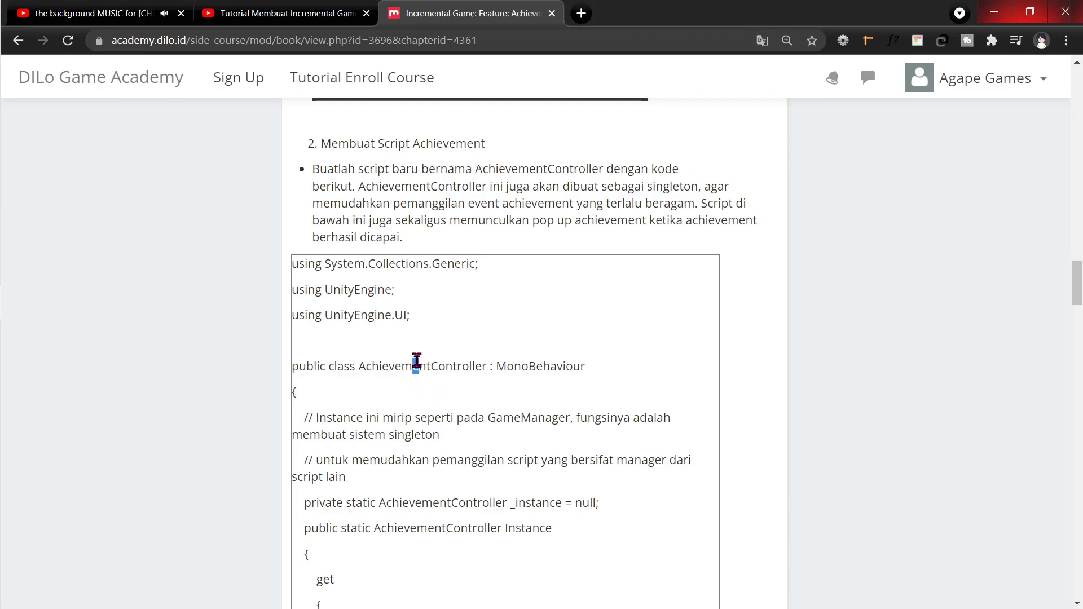
pyautogui.doubleClick(450, 368)
pyautogui.hotkey('alt', 'Tab')
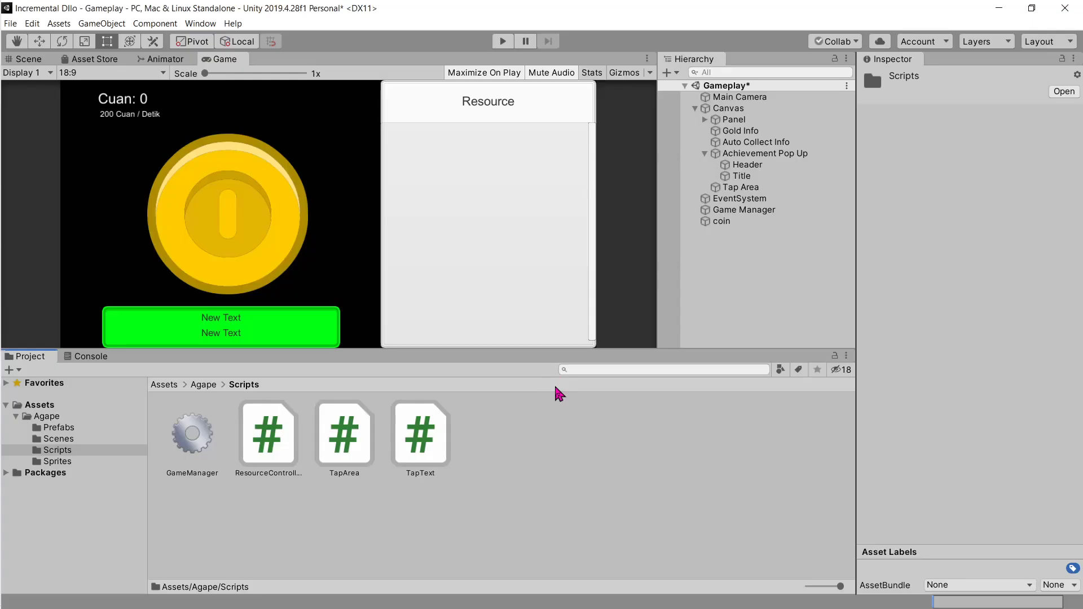
# Create a C# script in Scripts and name it AchievementController
pyautogui.rightClick(532, 458)
pyautogui.moveTo(720, 146)
pyautogui.click(762, 114)
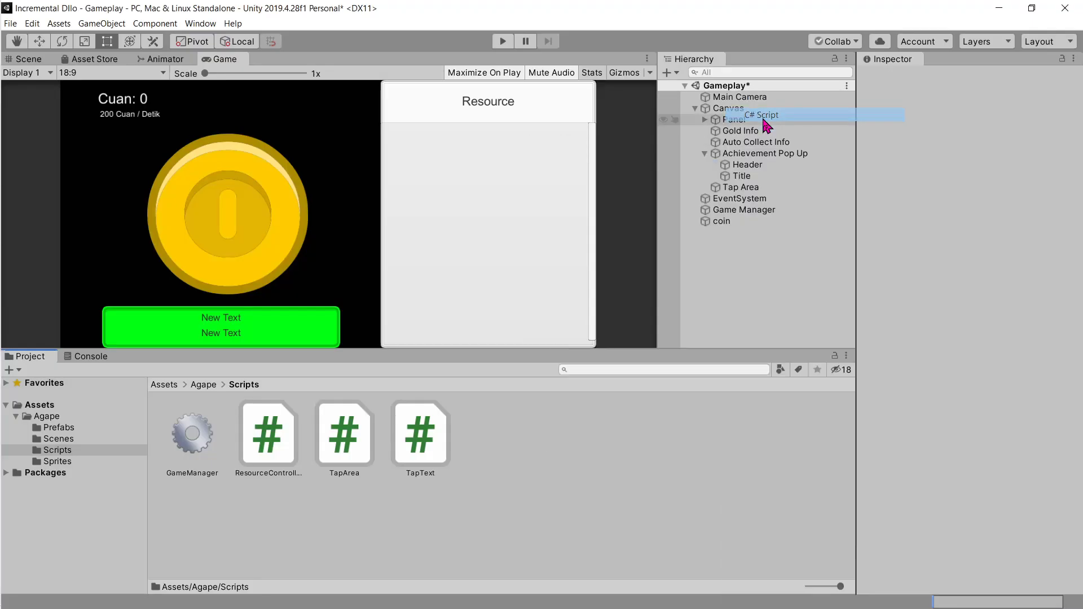
pyautogui.hotkey('ctrl', 'v')
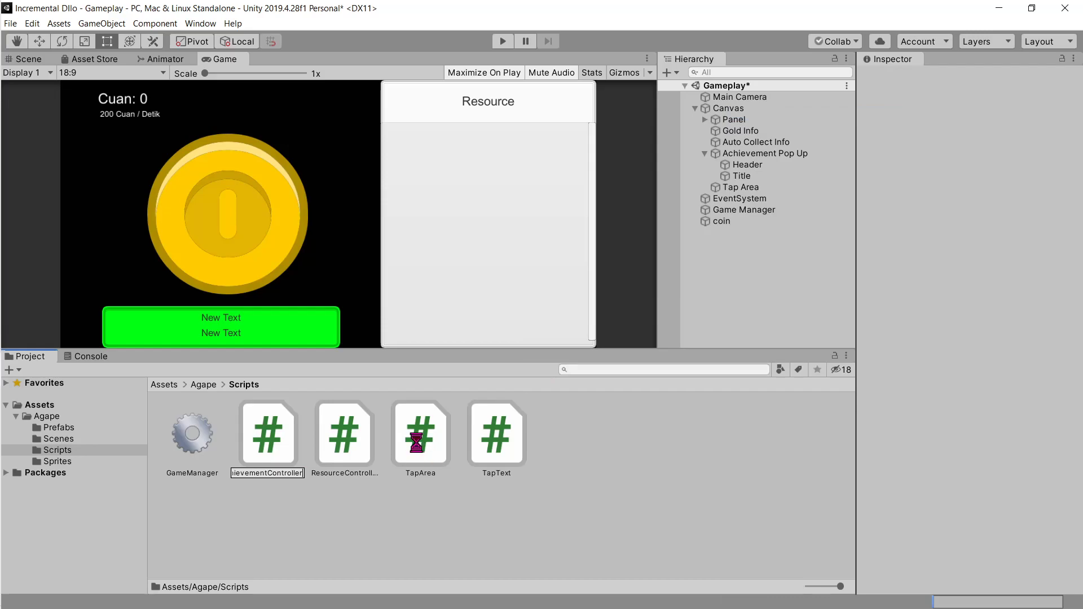
pyautogui.press('Return')
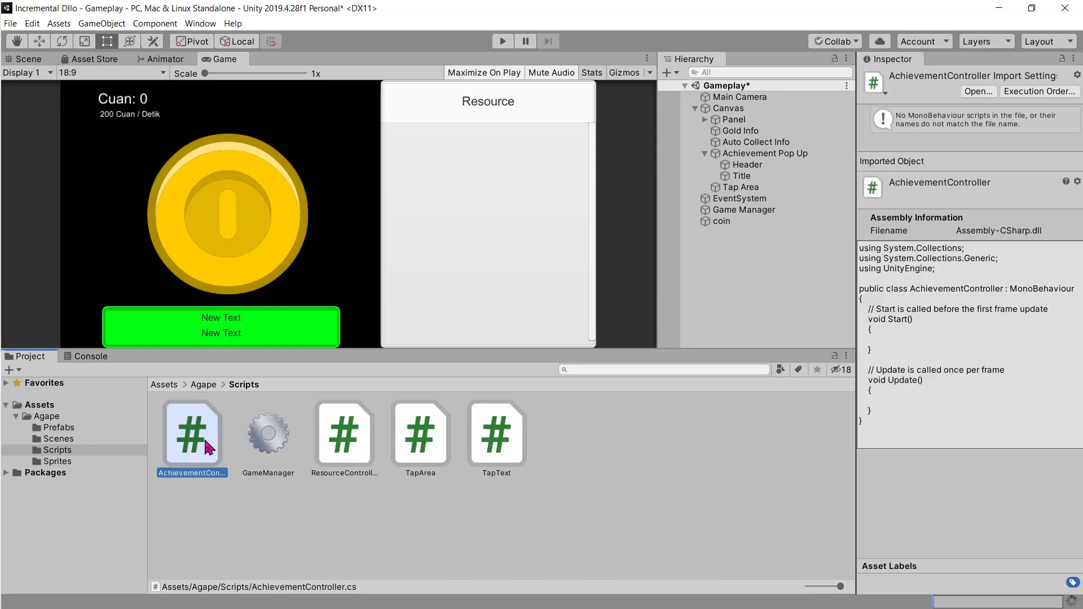
pyautogui.hotkey('alt', 'Tab')
# Go back to the achievement tutorial's code page in the browser
pyautogui.hotkey('alt', 'Tab')
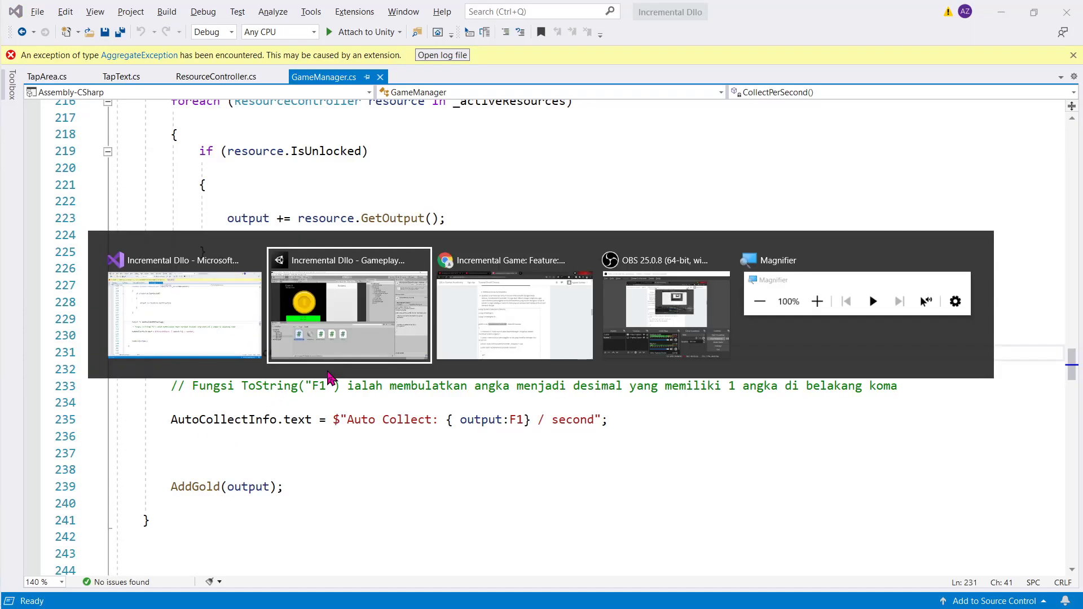
pyautogui.hotkey('alt', 'Tab')
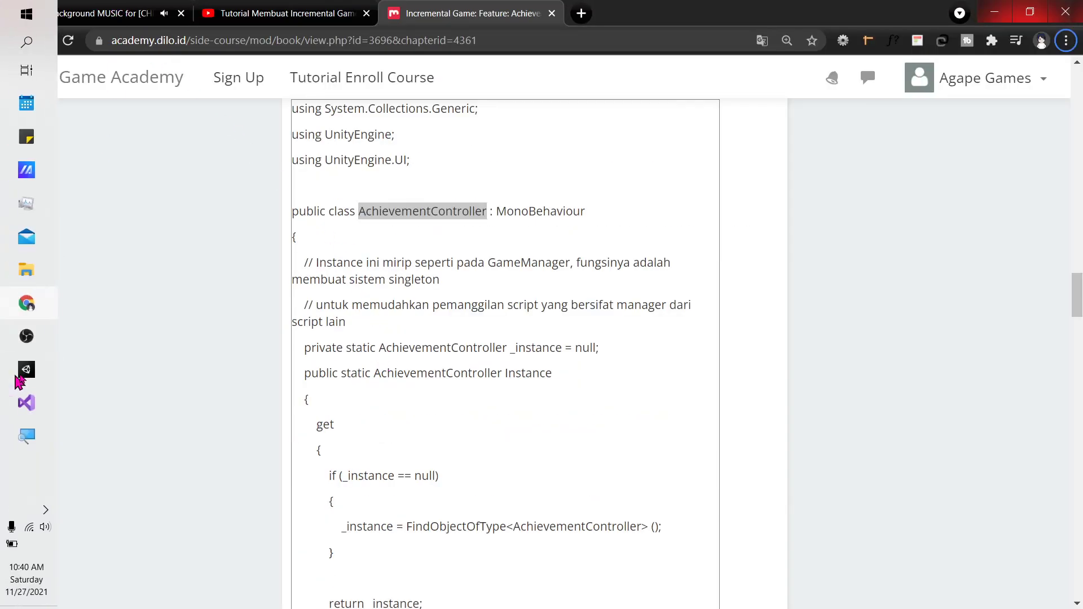
pyautogui.click(28, 374)
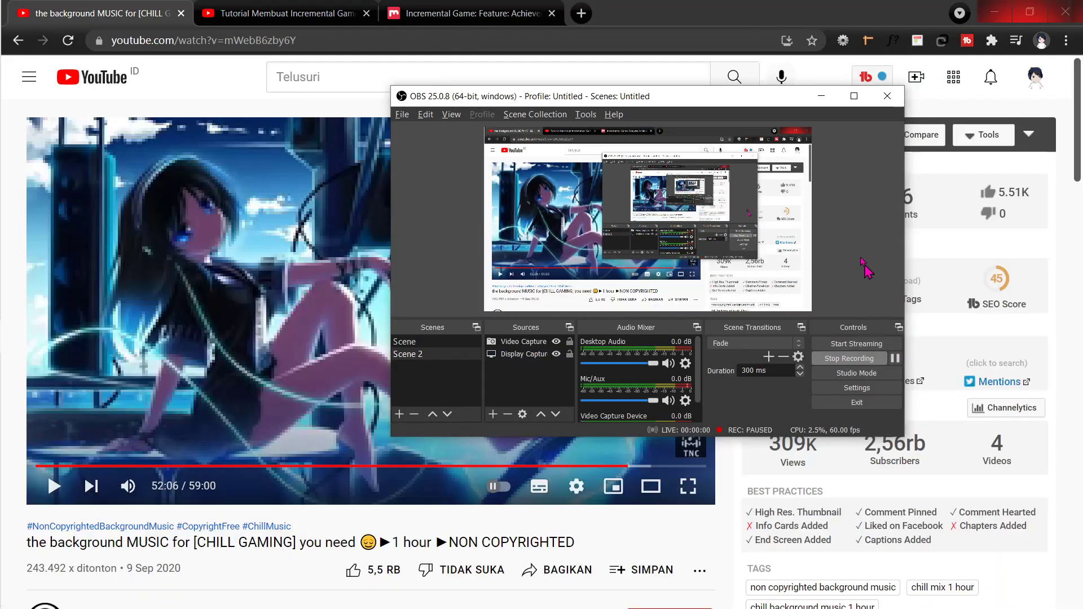
pyautogui.click(305, 13)
pyautogui.click(489, 8)
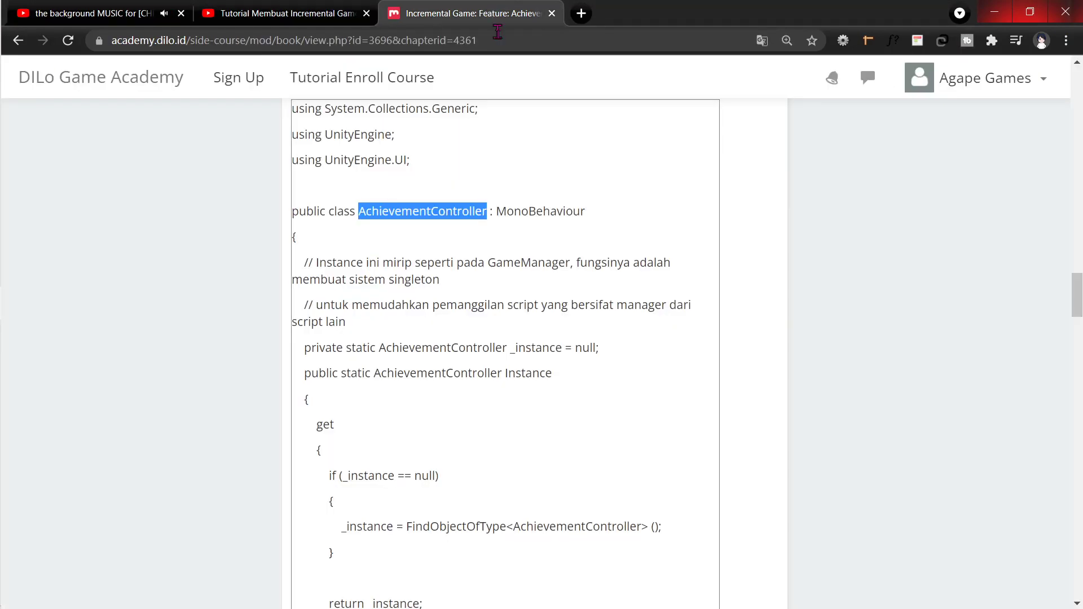
pyautogui.scroll(-3, 494, 253)
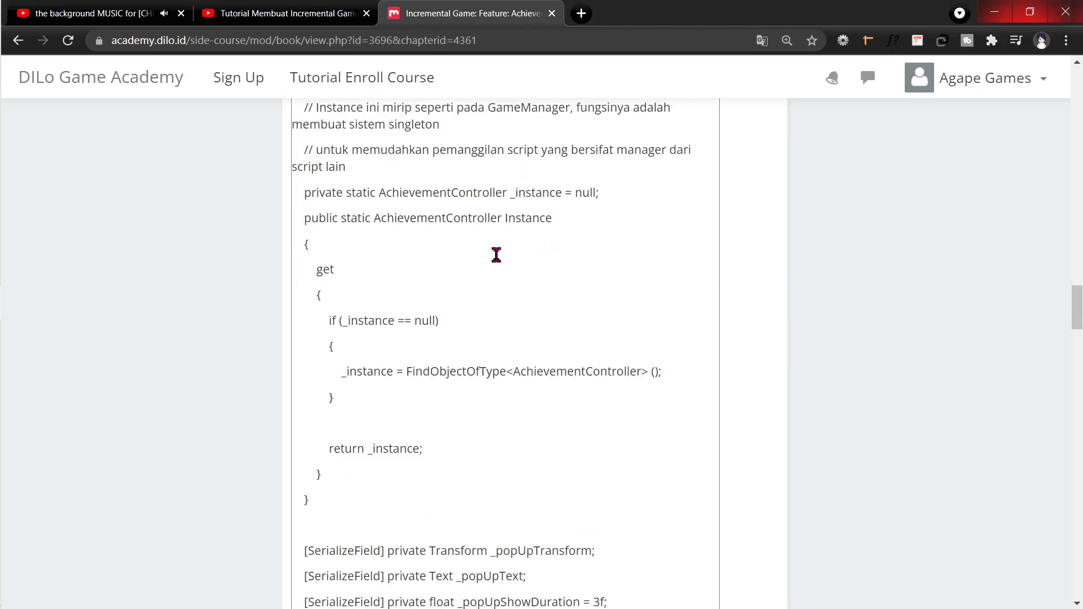
pyautogui.scroll(3, 495, 254)
# Select the tutorial code from the Instance comment through the AchievementType enum
pyautogui.moveTo(294, 255); pyautogui.dragTo(426, 338)
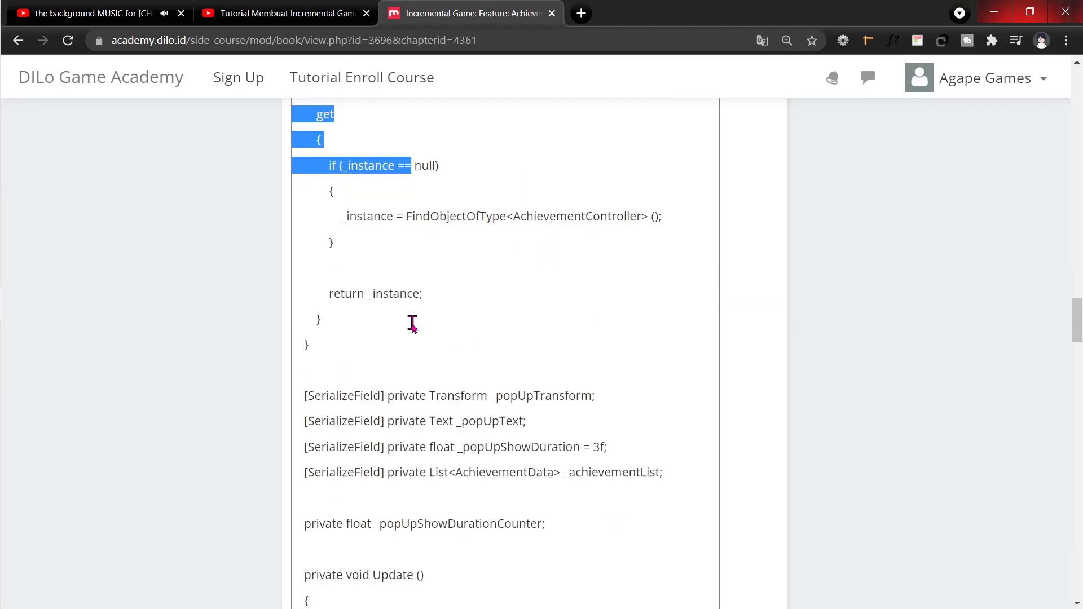
pyautogui.scroll(-3, 426, 337)
pyautogui.scroll(-4, 425, 333)
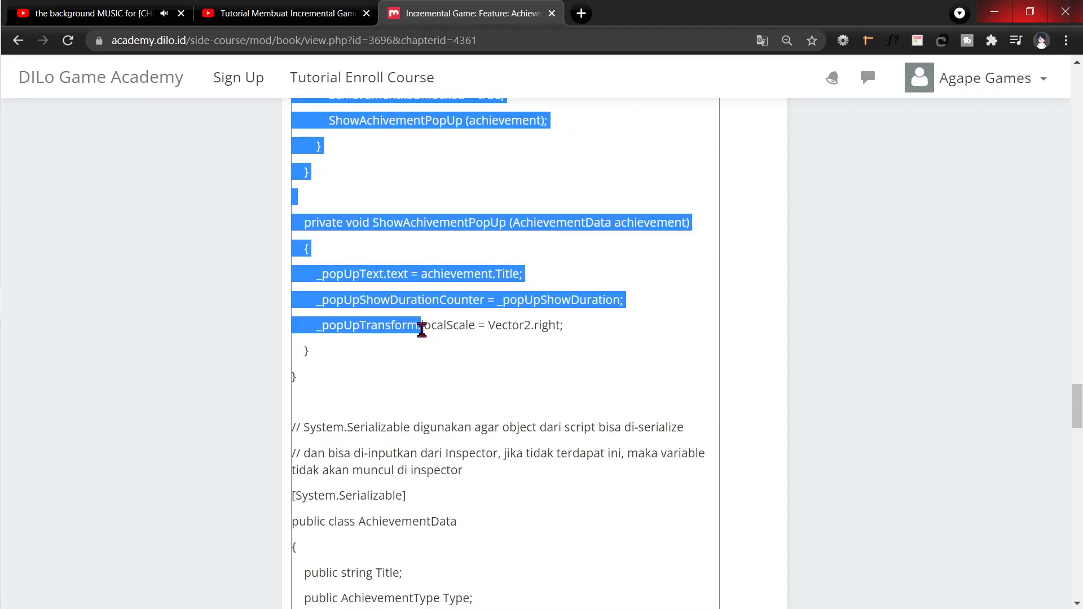
pyautogui.scroll(-4, 425, 334)
pyautogui.moveTo(426, 337)
pyautogui.mouseDown()
pyautogui.moveTo(373, 387)
pyautogui.moveTo(345, 485)
pyautogui.mouseUp()
pyautogui.hotkey('ctrl', 'c')
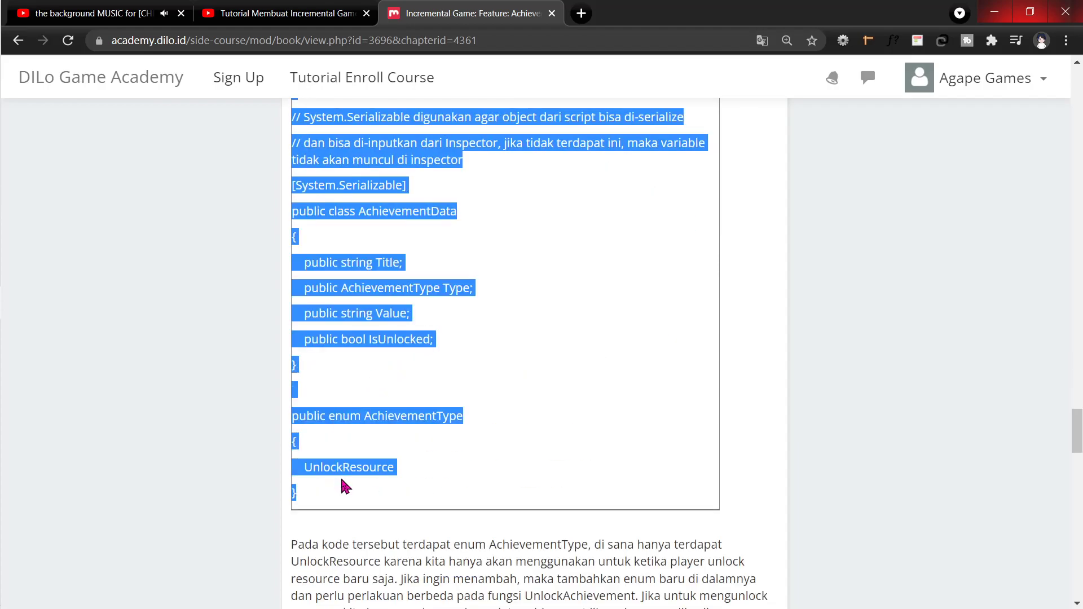
pyautogui.hotkey('alt', 'Tab')
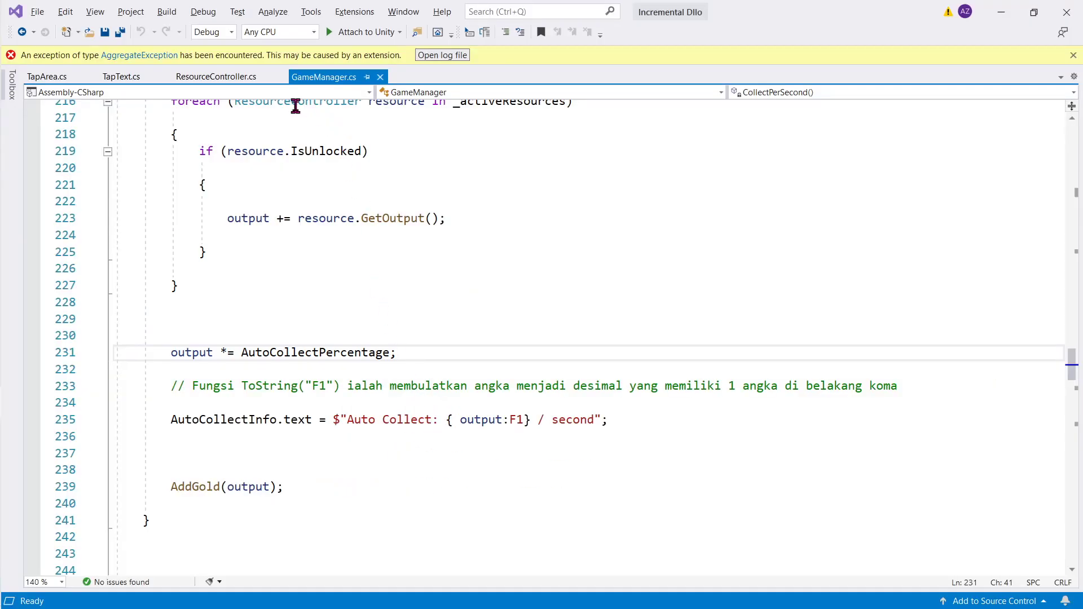
pyautogui.hotkey('alt', 'Tab')
pyautogui.hotkey('alt', 'Tab')
pyautogui.hotkey('alt', 'Tab')
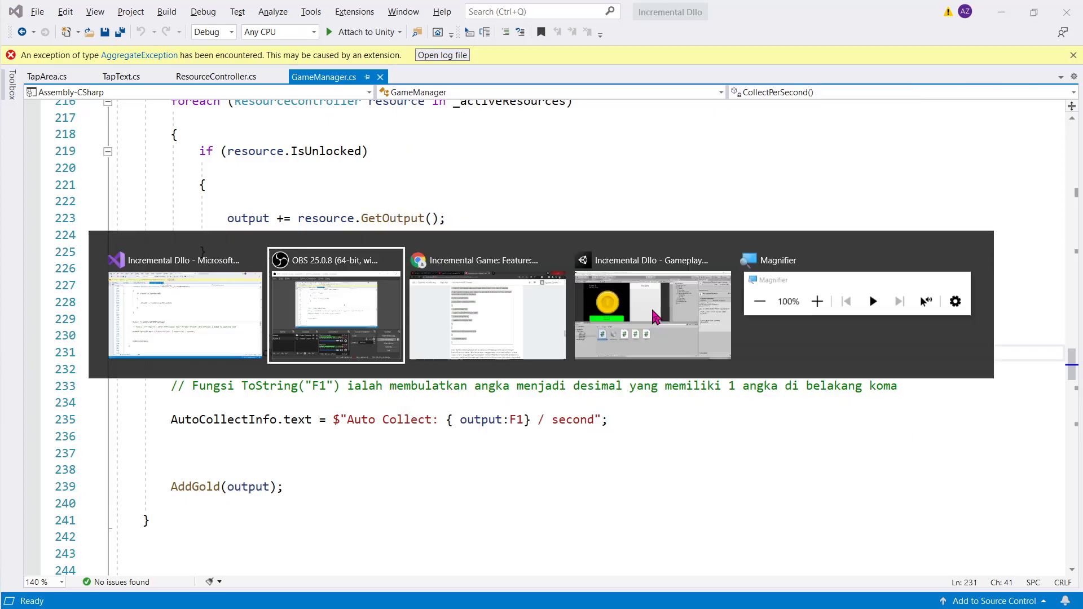
# Open AchievementController in Visual Studio and paste the tutorial code over the Start/Update template
pyautogui.click(266, 434)
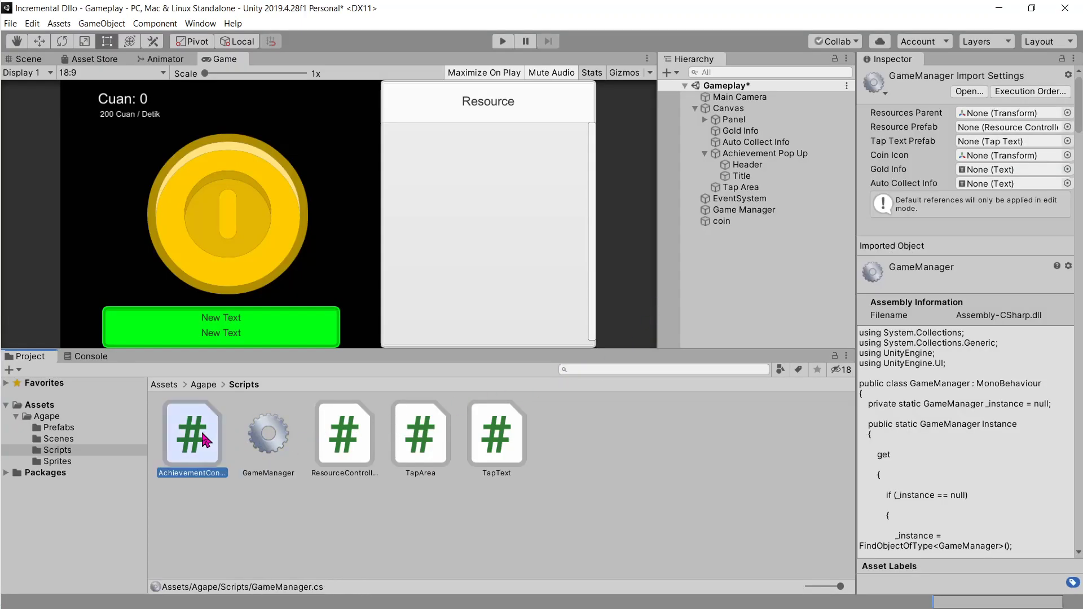
pyautogui.doubleClick(192, 434)
pyautogui.moveTo(164, 319); pyautogui.dragTo(145, 222)
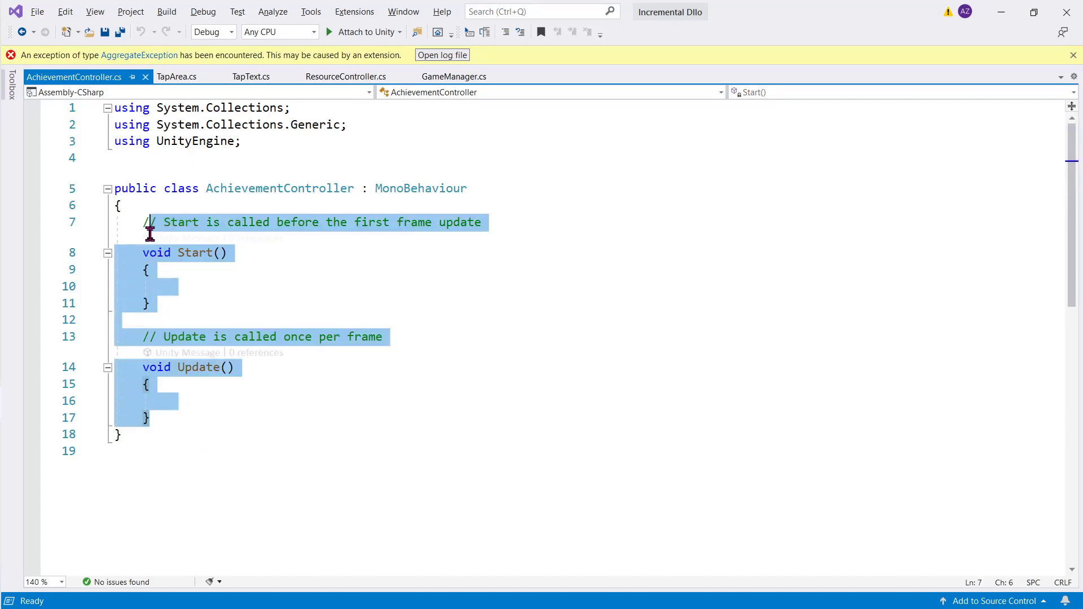
pyautogui.hotkey('ctrl', 'v')
# Add the missing closing brace after the brace on line 117
pyautogui.scroll(1, 478, 321)
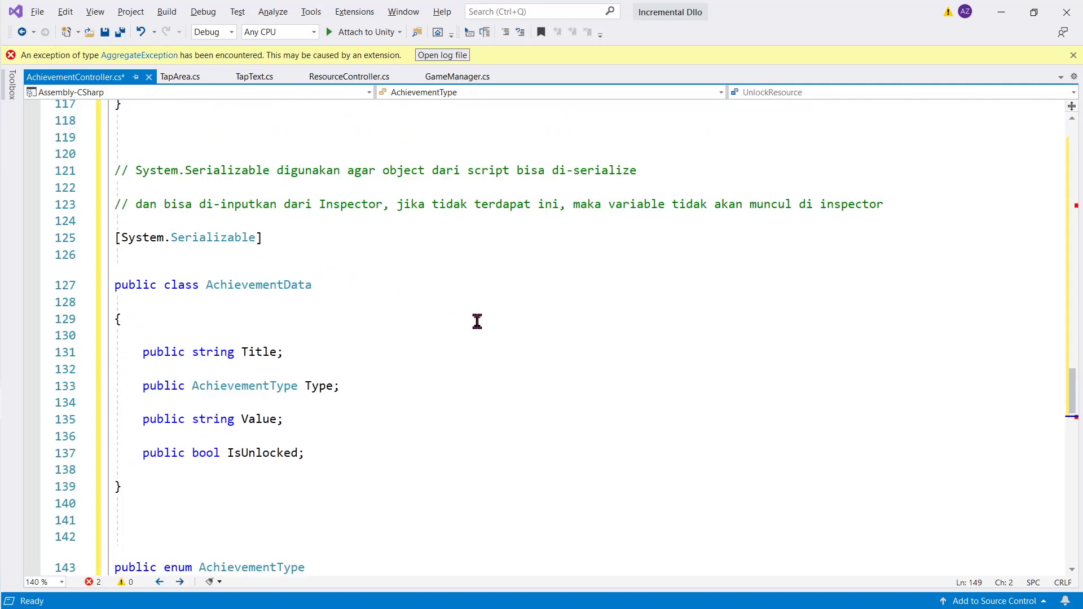
pyautogui.scroll(7, 477, 322)
pyautogui.scroll(4, 477, 322)
pyautogui.scroll(15, 477, 321)
pyautogui.scroll(13, 477, 322)
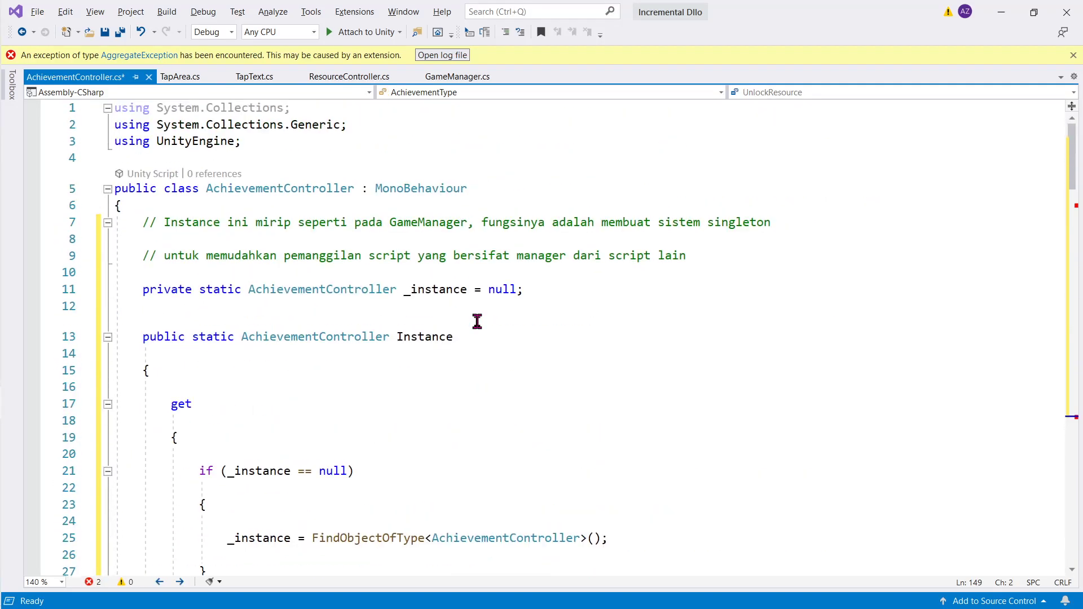
pyautogui.scroll(-20, 478, 322)
pyautogui.scroll(-20, 477, 322)
pyautogui.scroll(8, 483, 321)
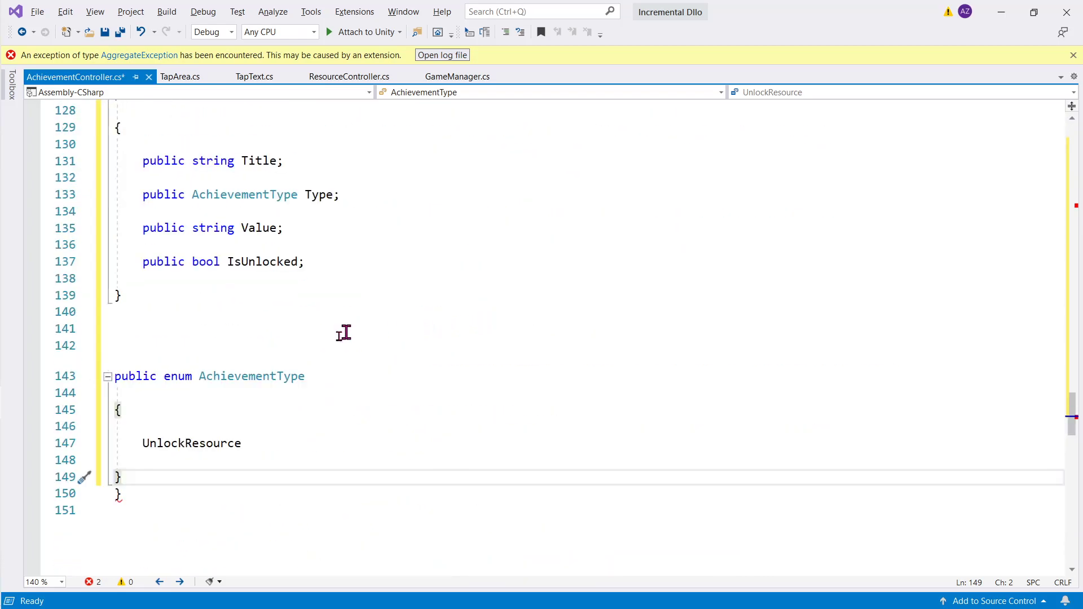
pyautogui.scroll(2, 236, 454)
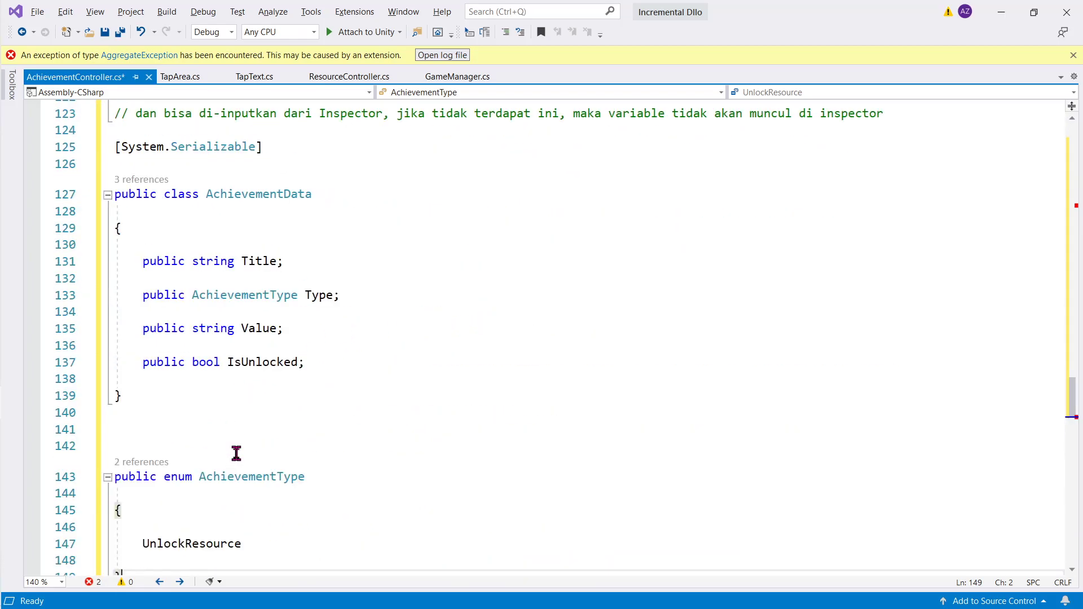
pyautogui.scroll(2, 236, 441)
pyautogui.scroll(2, 195, 207)
pyautogui.click(179, 244)
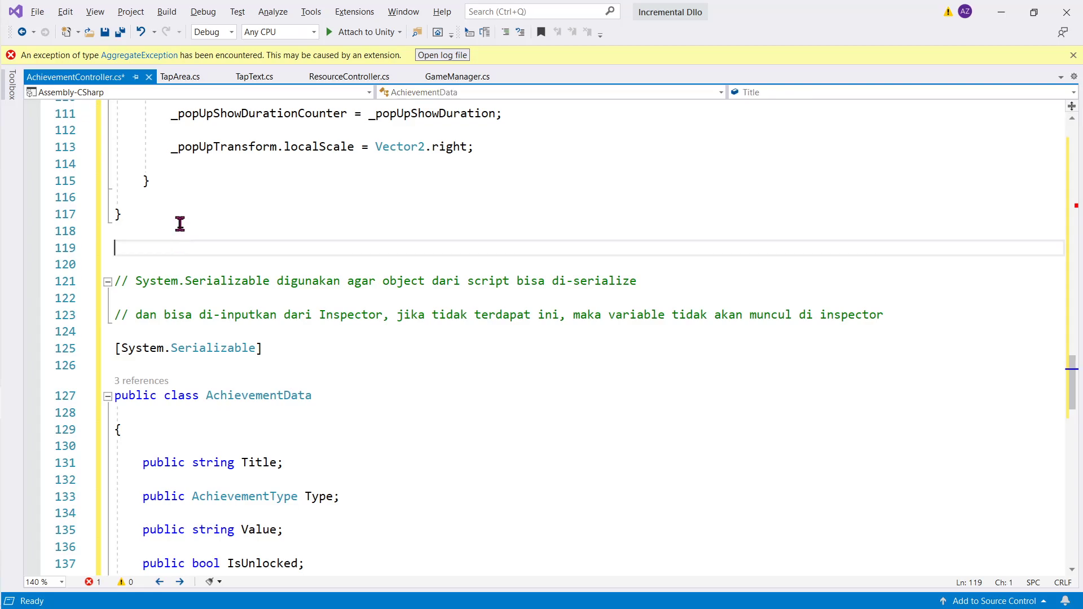
pyautogui.click(182, 220)
pyautogui.click(181, 229)
pyautogui.press('Return')
pyautogui.write('}')
# Delete the extra blank lines before the class's closing brace
pyautogui.scroll(2, 181, 230)
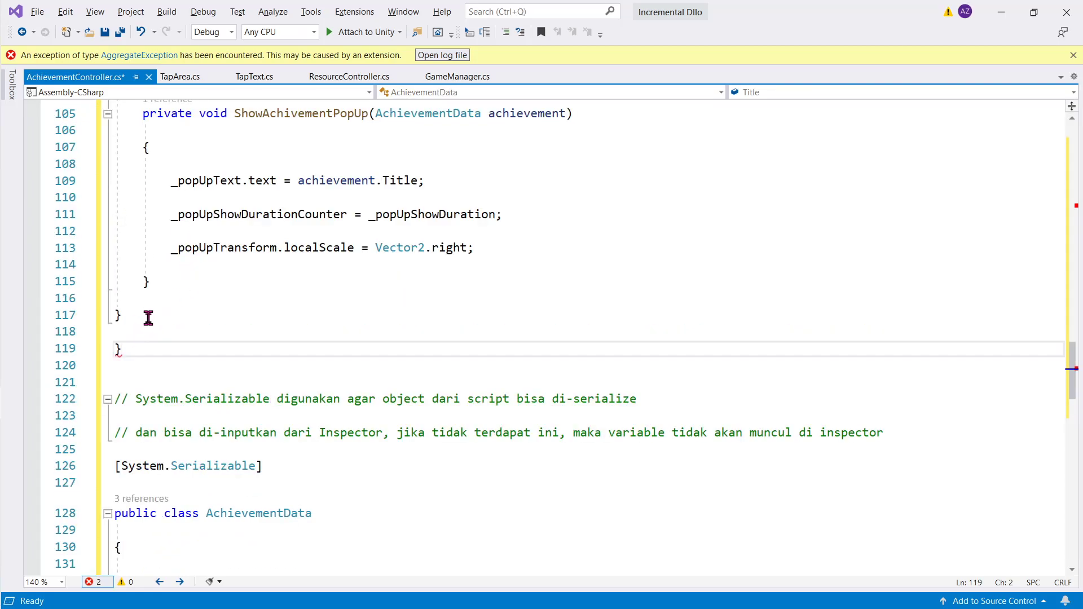
pyautogui.click(148, 318)
pyautogui.press('BackSpace')
pyautogui.click(151, 311)
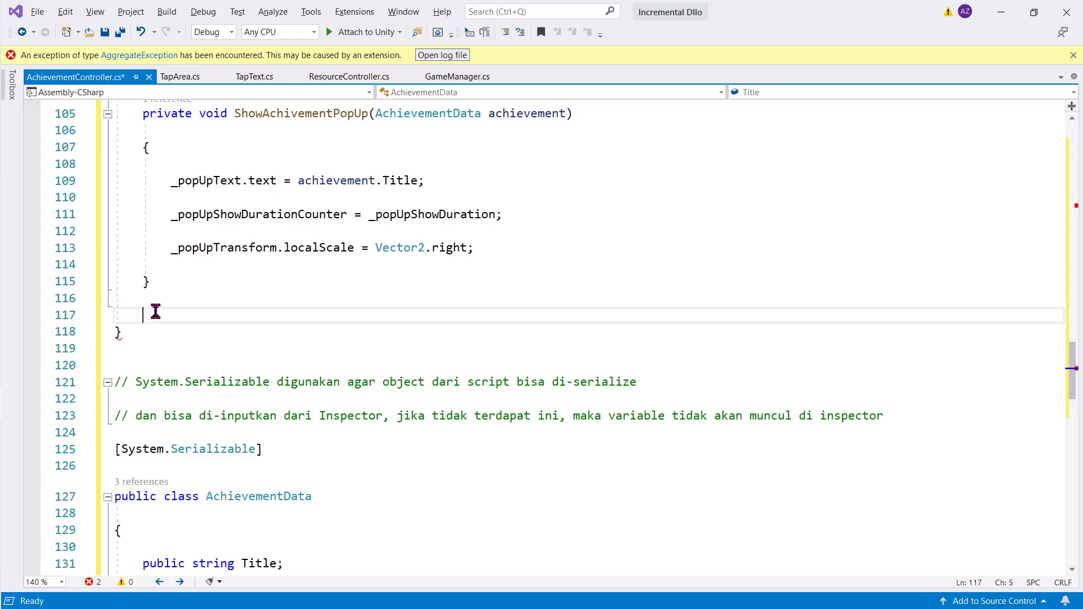
pyautogui.press('BackSpace')
# Review the pasted code around empty line 80 and Update's closing brace
pyautogui.scroll(-10, 218, 308)
pyautogui.scroll(2, 219, 309)
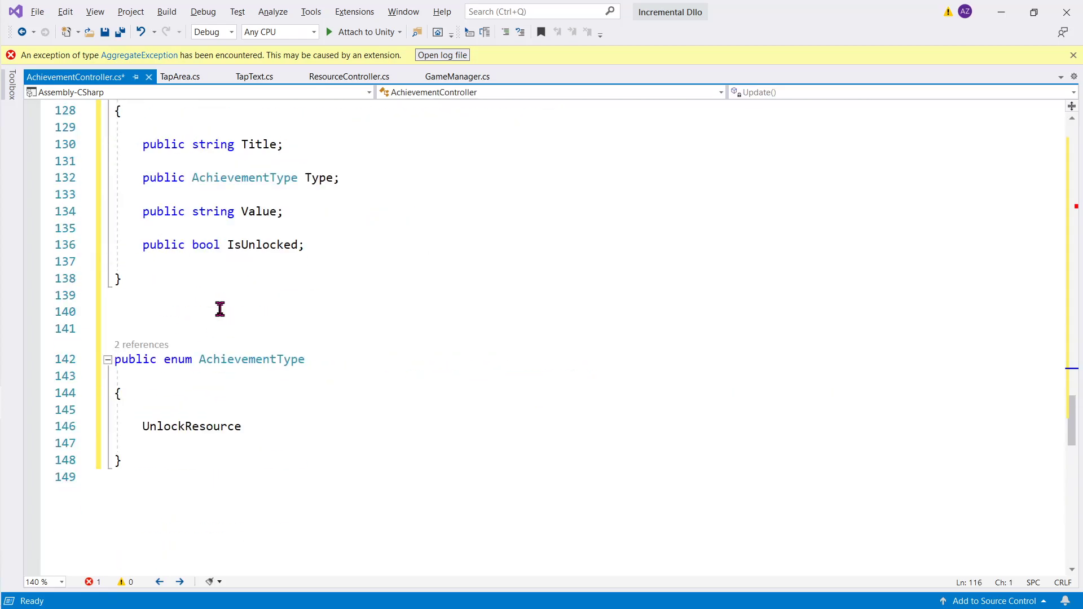
pyautogui.scroll(4, 220, 309)
pyautogui.scroll(2, 220, 309)
pyautogui.scroll(2, 220, 308)
pyautogui.scroll(2, 216, 304)
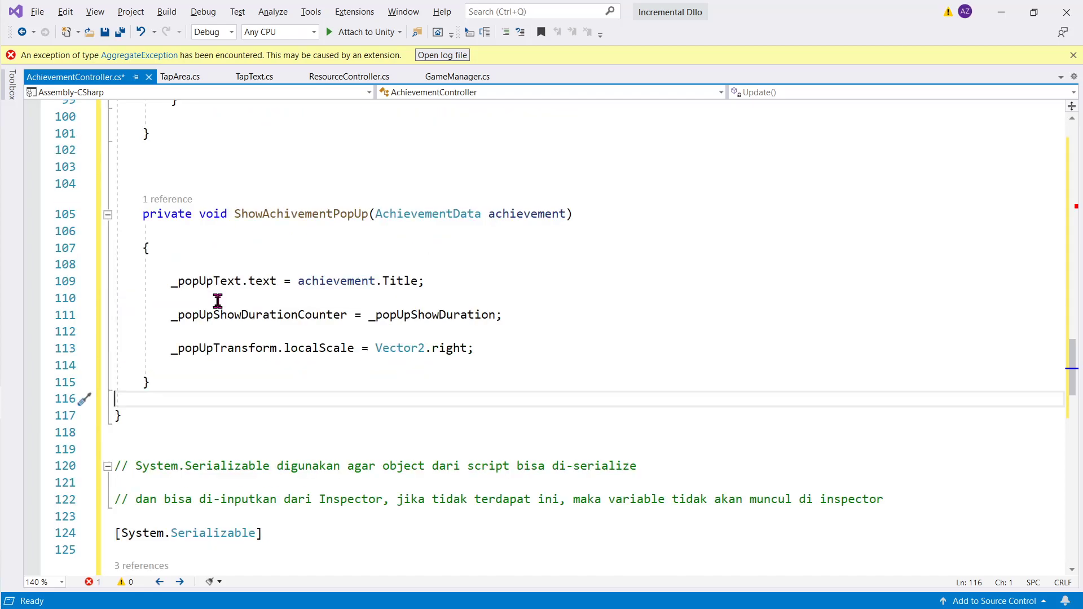
pyautogui.scroll(15, 215, 302)
pyautogui.scroll(-7, 214, 299)
pyautogui.scroll(4, 186, 256)
pyautogui.scroll(-2, 192, 265)
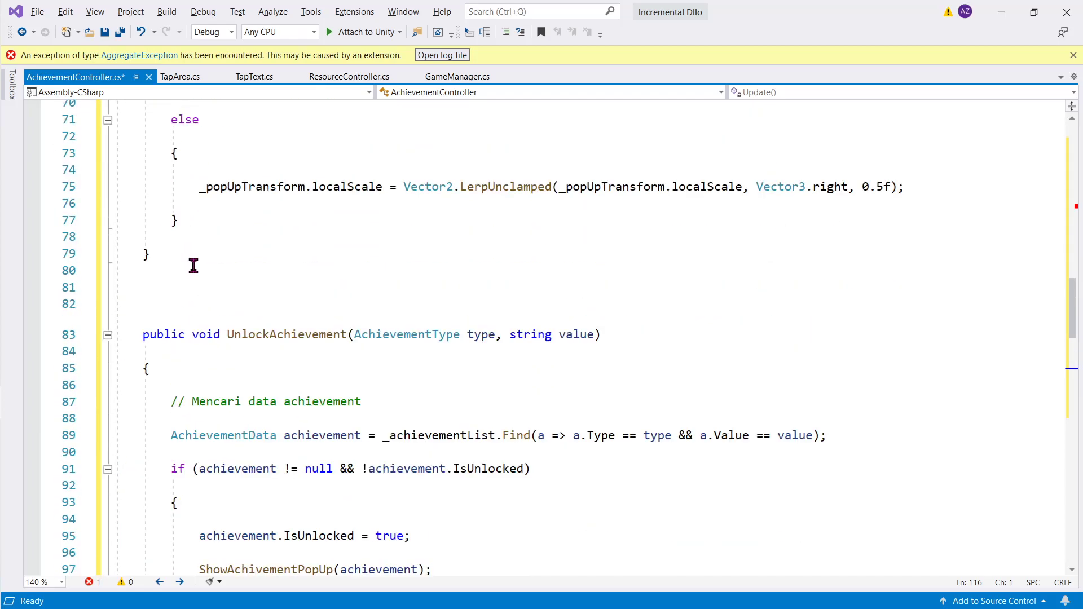
pyautogui.click(191, 266)
pyautogui.scroll(6, 271, 263)
pyautogui.click(150, 554)
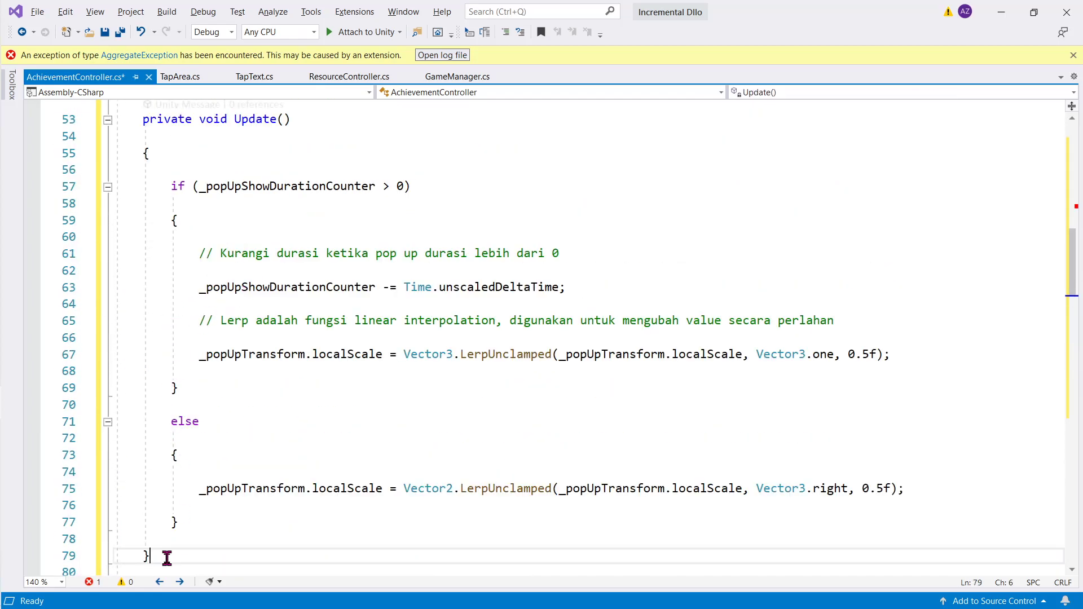
pyautogui.scroll(15, 262, 402)
pyautogui.scroll(2, 262, 402)
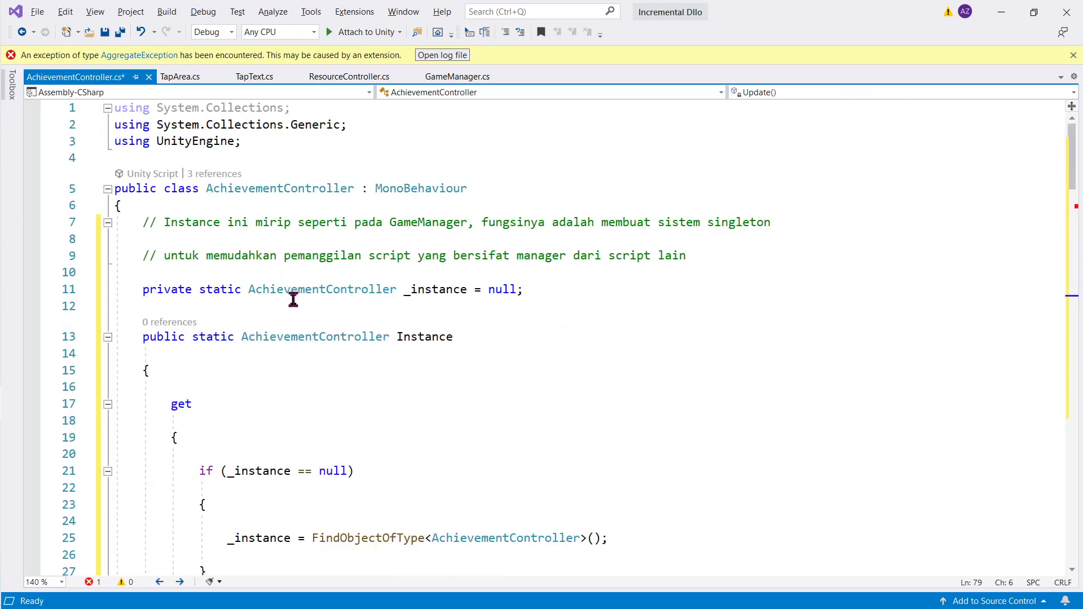
pyautogui.scroll(-5, 292, 300)
pyautogui.scroll(-15, 296, 298)
pyautogui.scroll(4, 296, 298)
pyautogui.scroll(3, 318, 286)
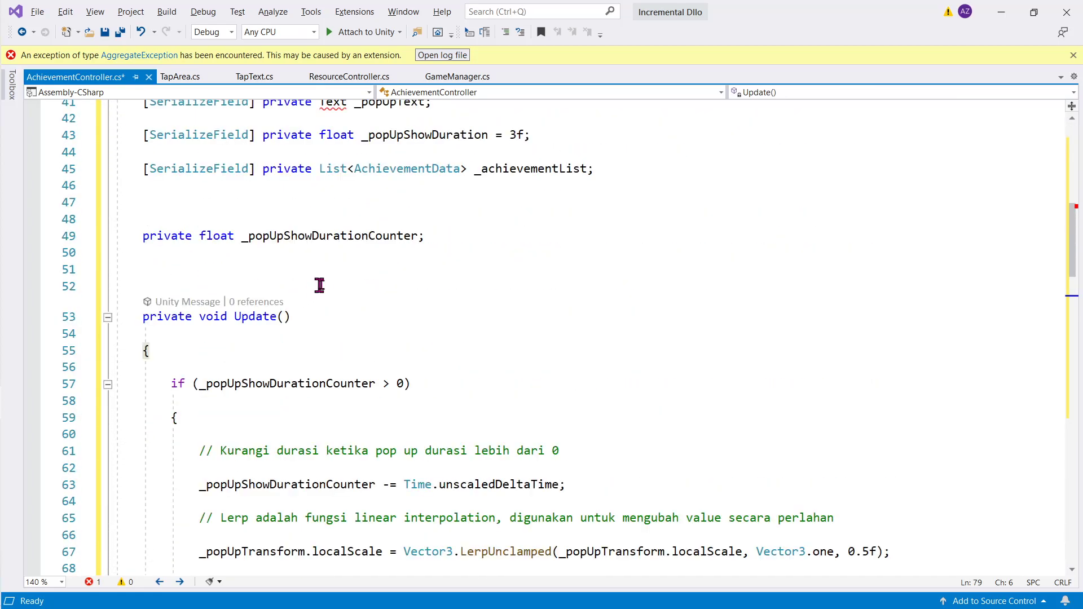
pyautogui.scroll(2, 334, 276)
pyautogui.scroll(11, 345, 213)
# Duplicate the using UnityEngine line as 'using UnityEngine.UI;' and save the script
pyautogui.click(346, 141)
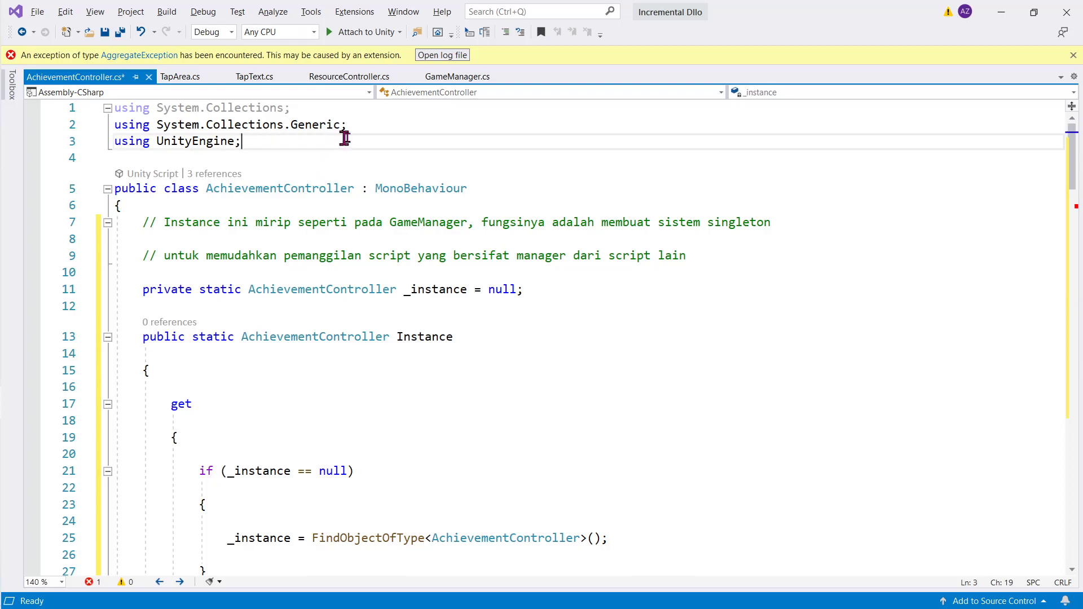
pyautogui.hotkey('shift', 'Home')
pyautogui.hotkey('ctrl', 'c')
pyautogui.press('End')
pyautogui.press('Return')
pyautogui.hotkey('ctrl', 'v')
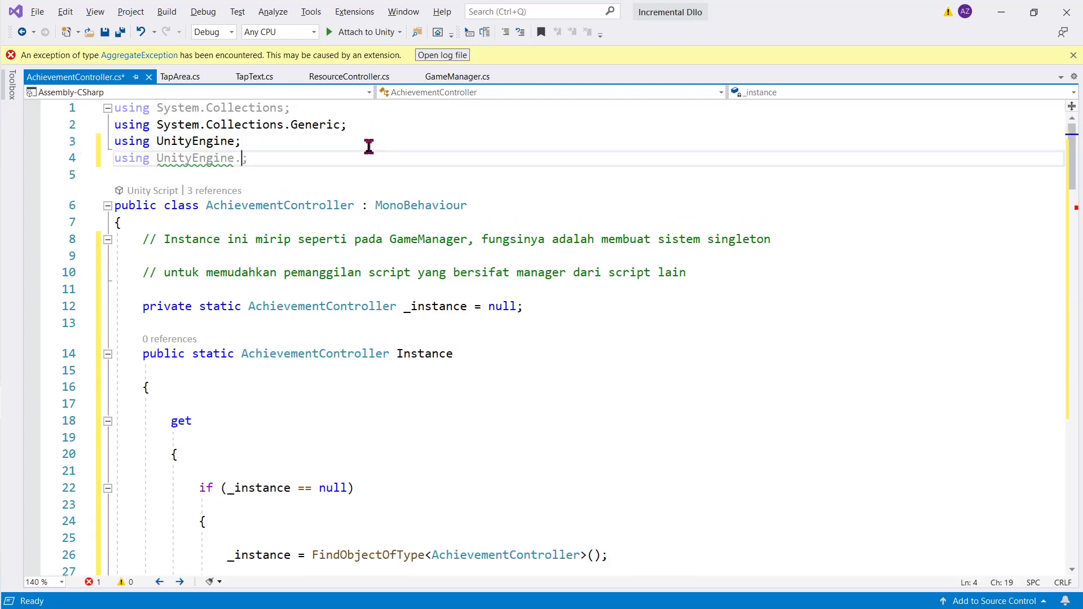
pyautogui.write('.UI')
pyautogui.hotkey('ctrl', 's')
# Highlight 'GameManager' and 'sistem singleton' in the comments, then the Instance property block, lines 14–35
pyautogui.click(549, 196)
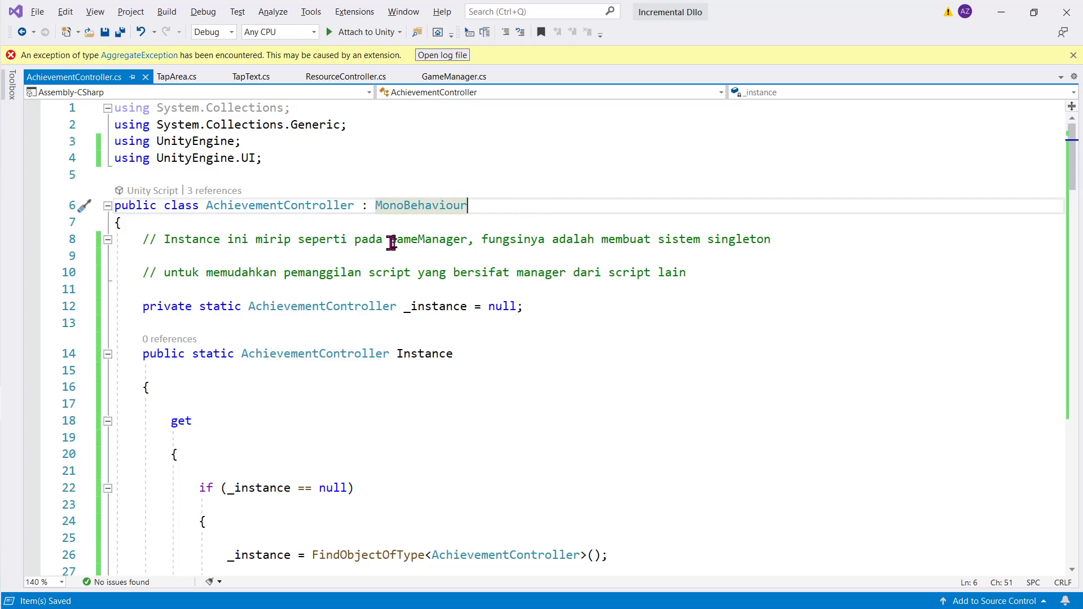
pyautogui.doubleClick(439, 242)
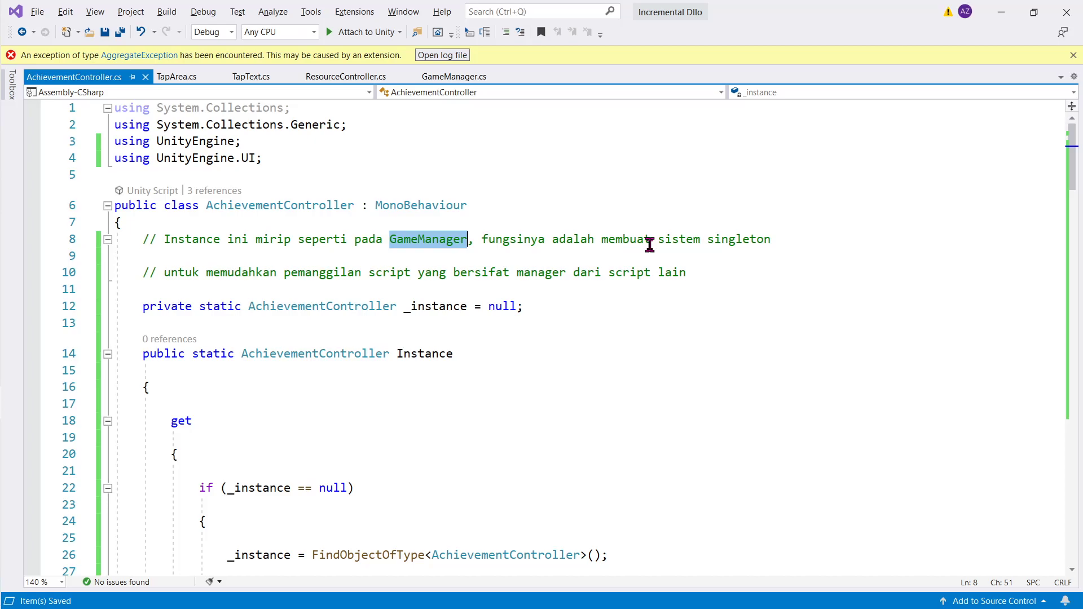
pyautogui.doubleClick(742, 243)
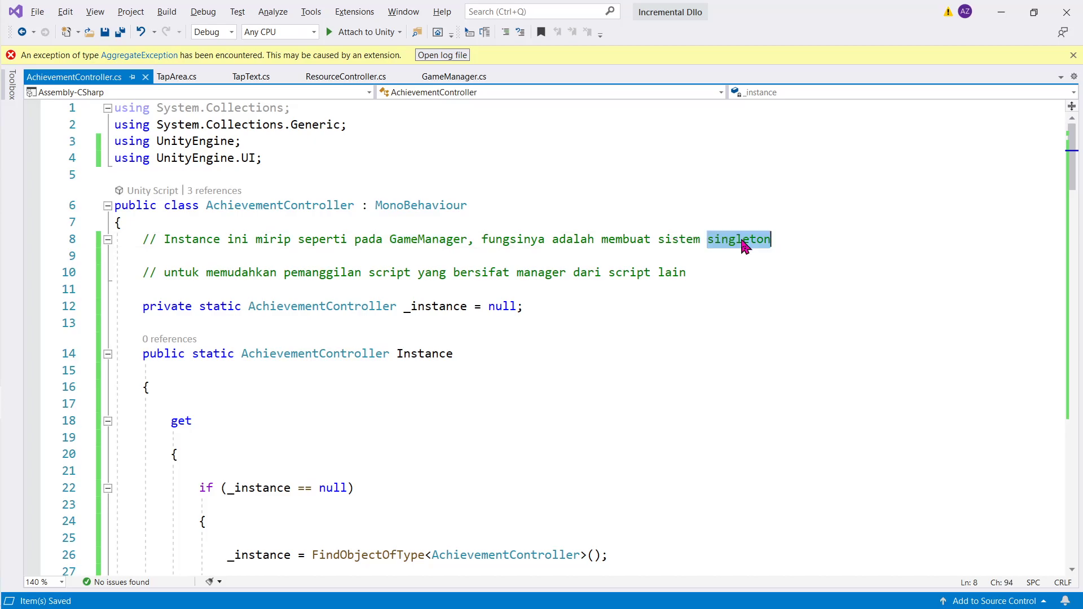
pyautogui.moveTo(742, 243); pyautogui.dragTo(689, 247)
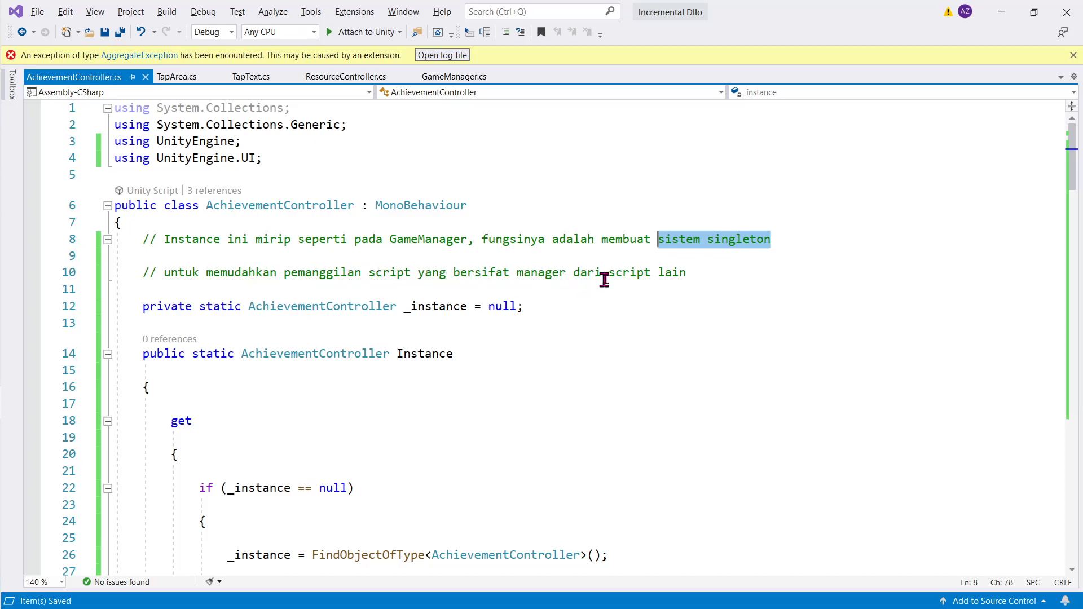
pyautogui.scroll(-2, 673, 269)
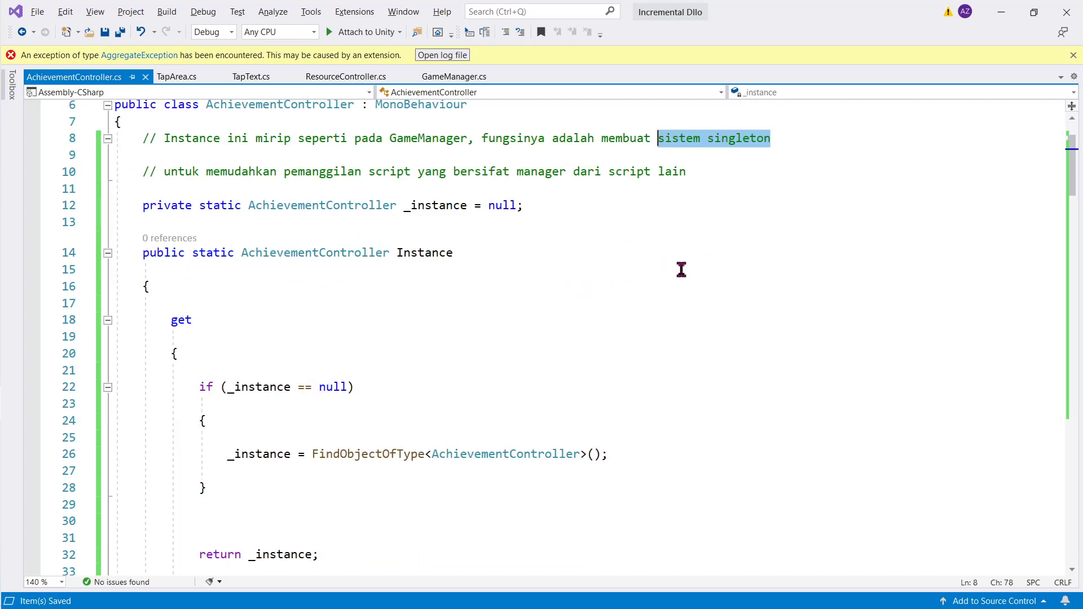
pyautogui.scroll(-2, 681, 269)
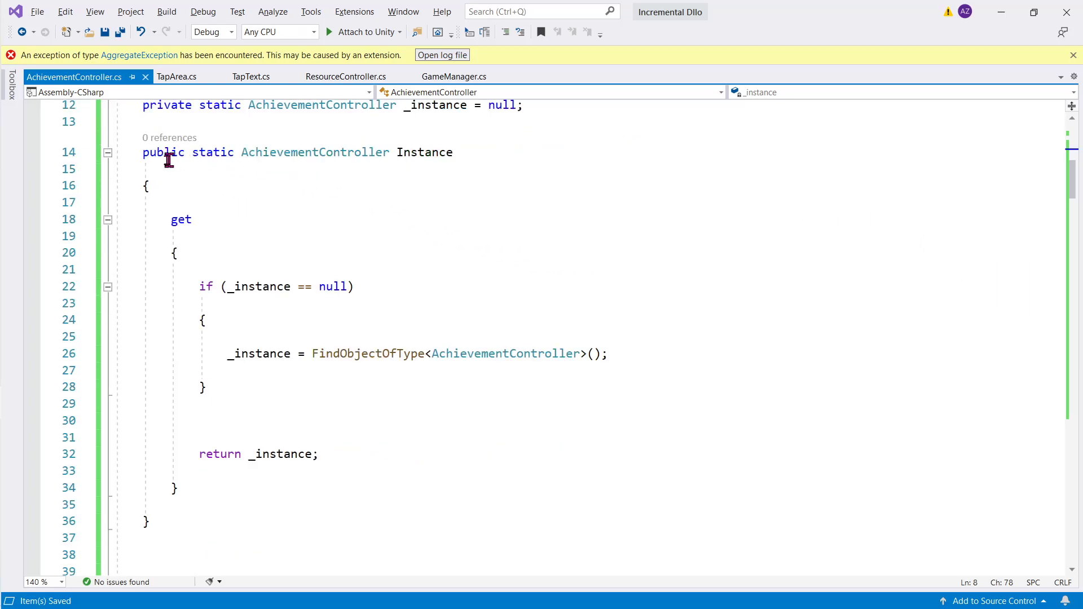
pyautogui.moveTo(145, 153); pyautogui.dragTo(231, 505)
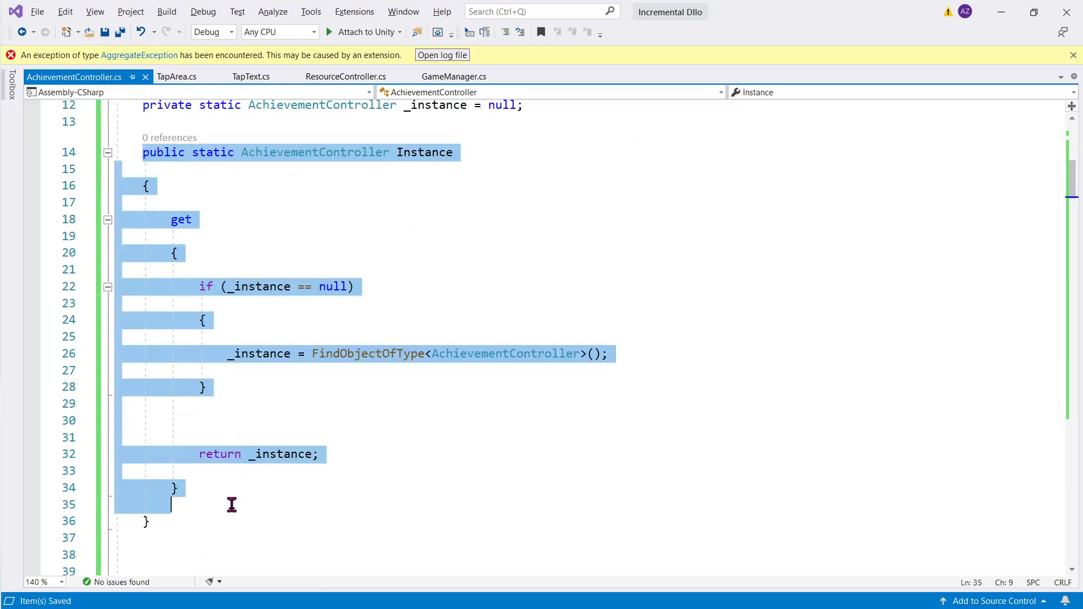
pyautogui.click(405, 209)
pyautogui.doubleClick(412, 152)
pyautogui.scroll(-4, 416, 159)
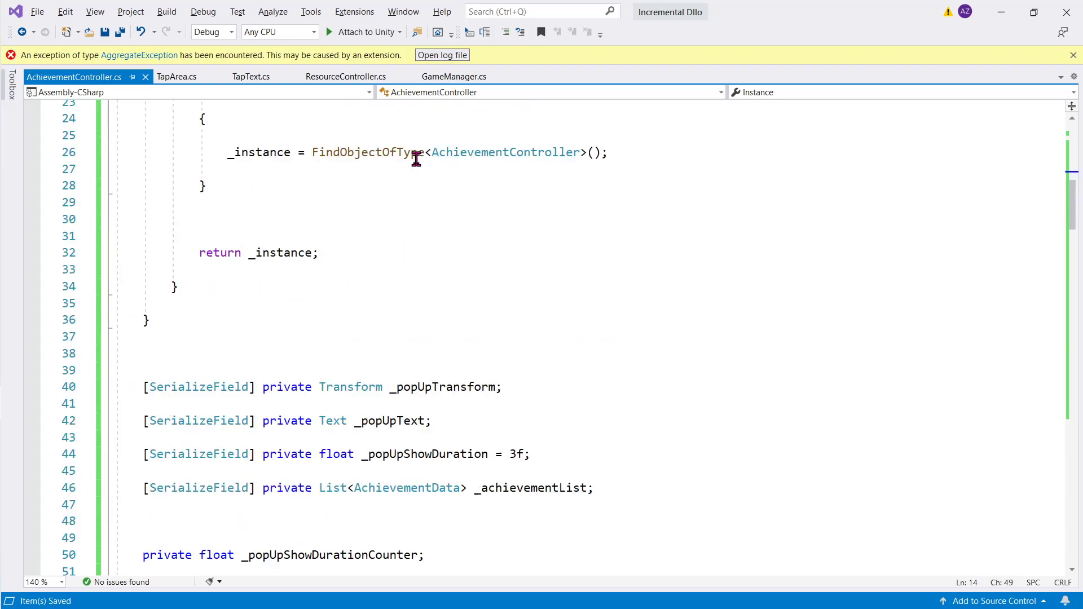
pyautogui.scroll(-4, 416, 158)
pyautogui.scroll(-4, 416, 159)
pyautogui.scroll(-2, 417, 159)
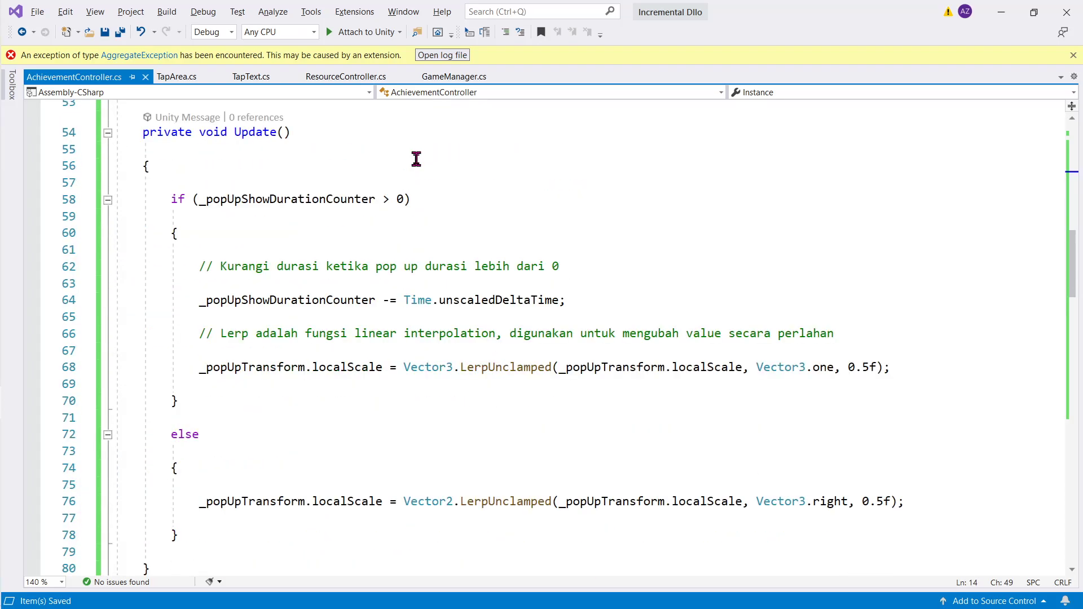
pyautogui.scroll(-4, 417, 158)
pyautogui.scroll(8, 417, 159)
pyautogui.scroll(2, 416, 159)
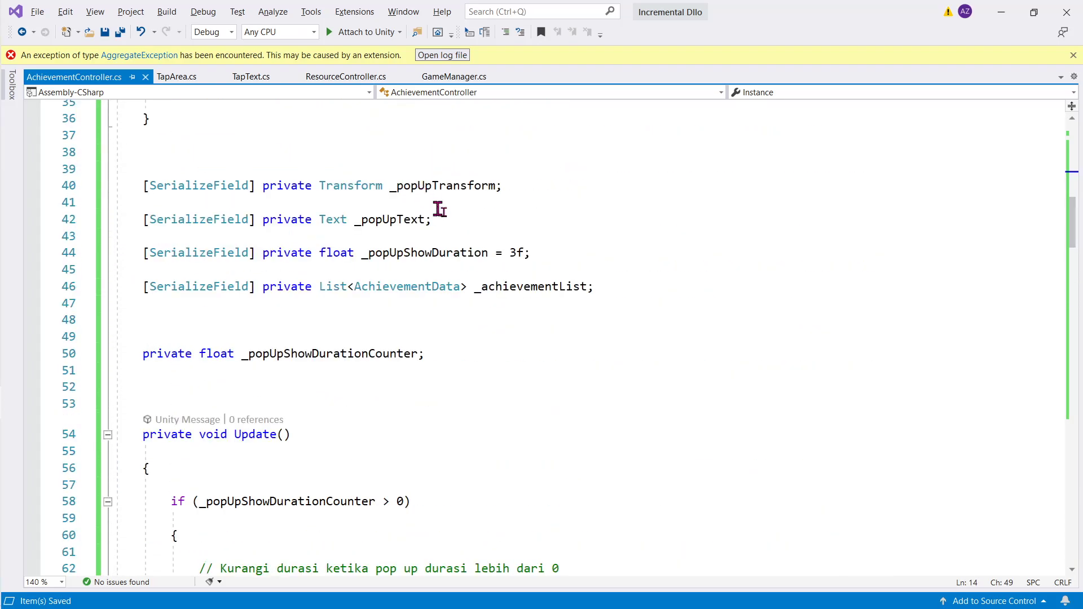
pyautogui.scroll(-6, 453, 247)
pyautogui.scroll(-6, 453, 247)
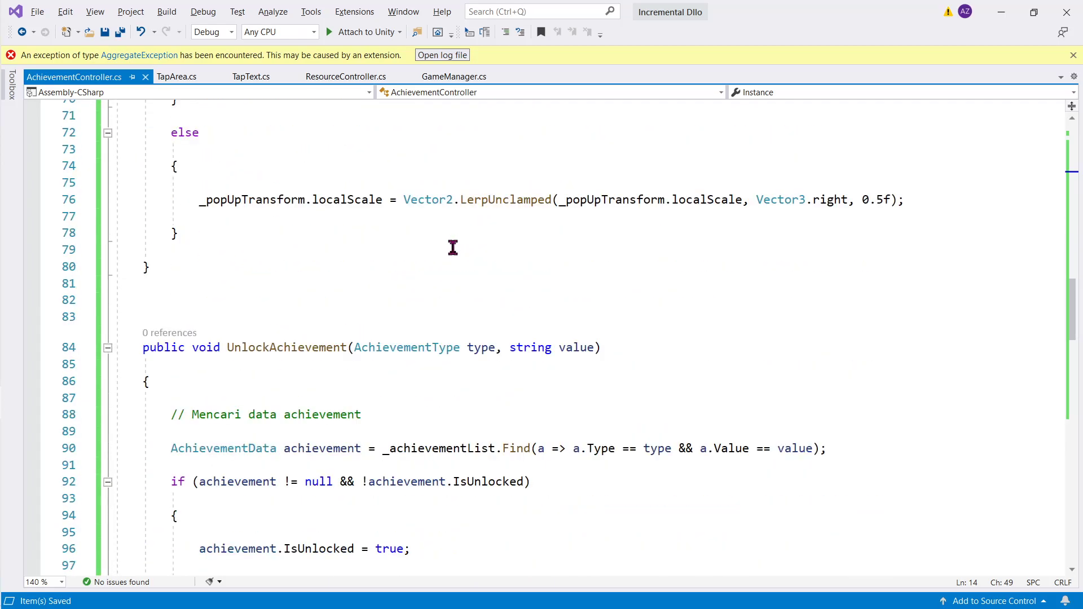
pyautogui.scroll(-4, 454, 247)
pyautogui.scroll(-2, 453, 248)
pyautogui.scroll(-2, 453, 247)
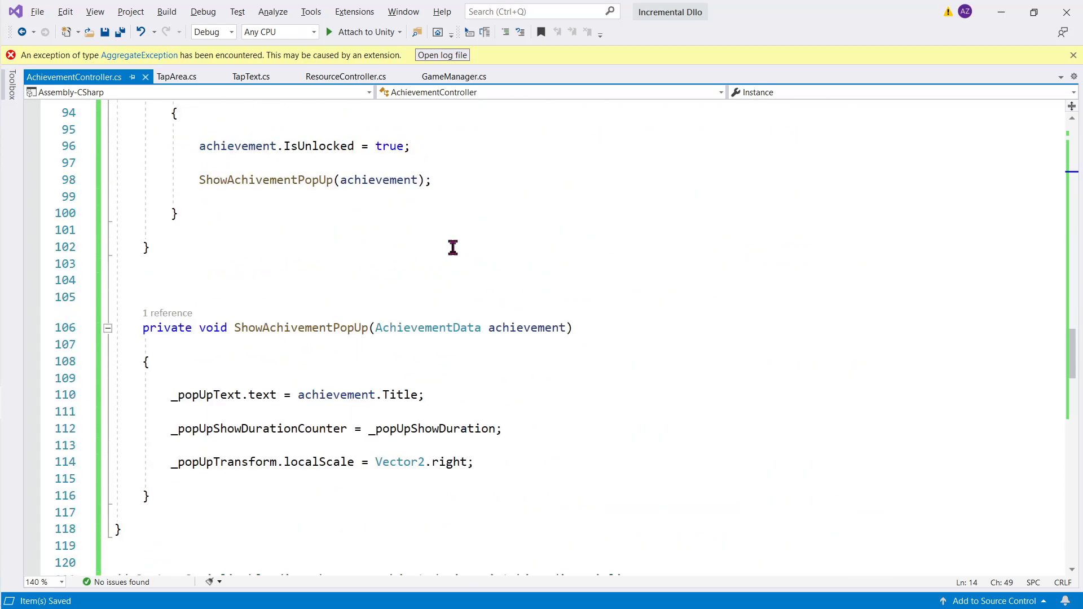
pyautogui.scroll(-13, 453, 250)
pyautogui.scroll(4, 453, 250)
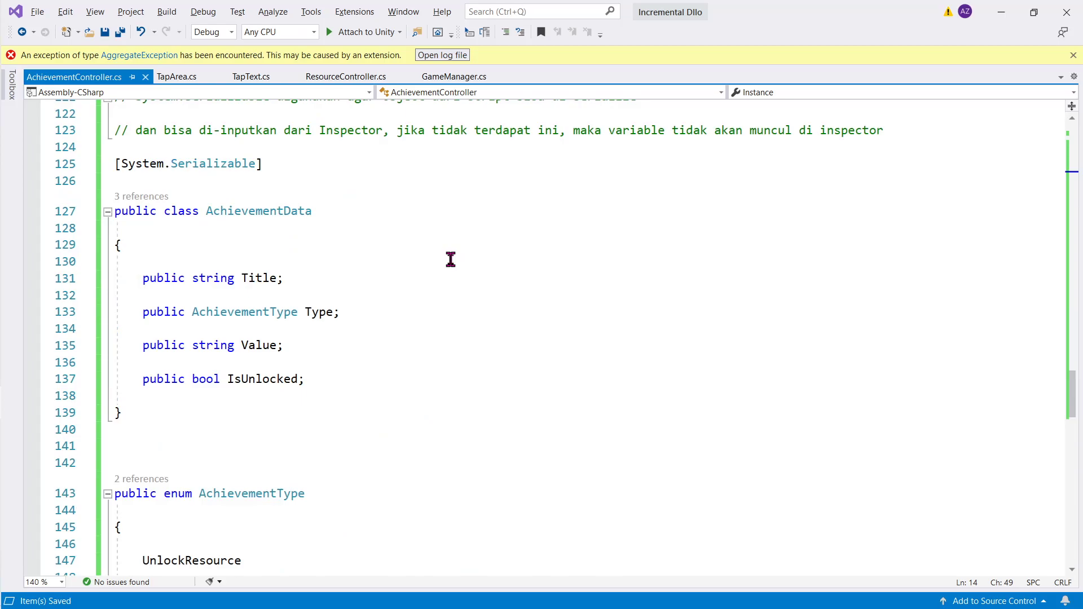
pyautogui.scroll(12, 451, 260)
pyautogui.scroll(15, 451, 260)
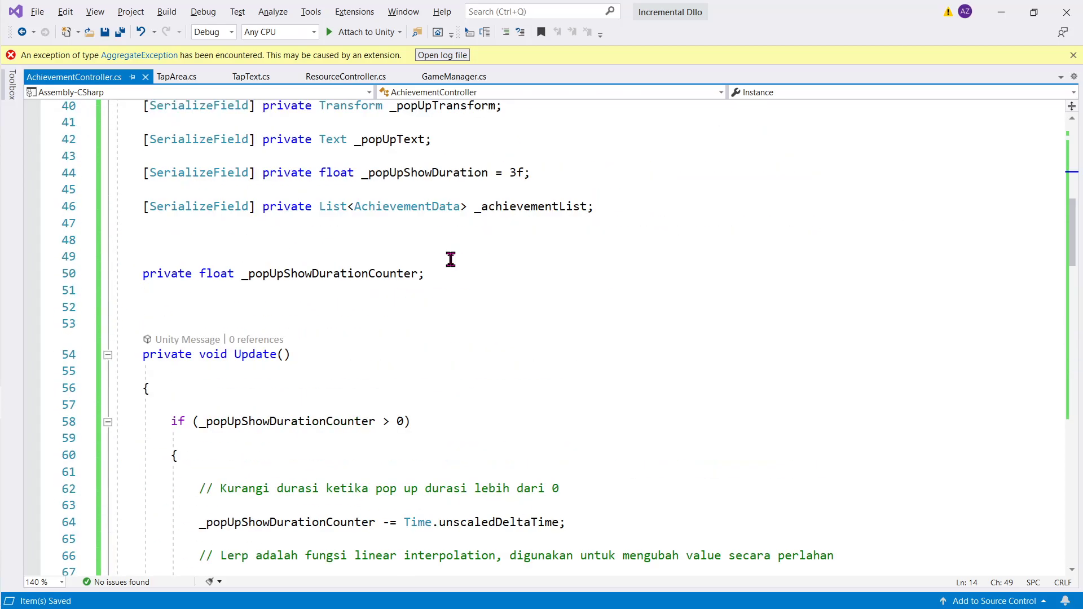
pyautogui.scroll(13, 450, 259)
pyautogui.scroll(-4, 451, 260)
pyautogui.scroll(-4, 458, 279)
pyautogui.scroll(-4, 459, 279)
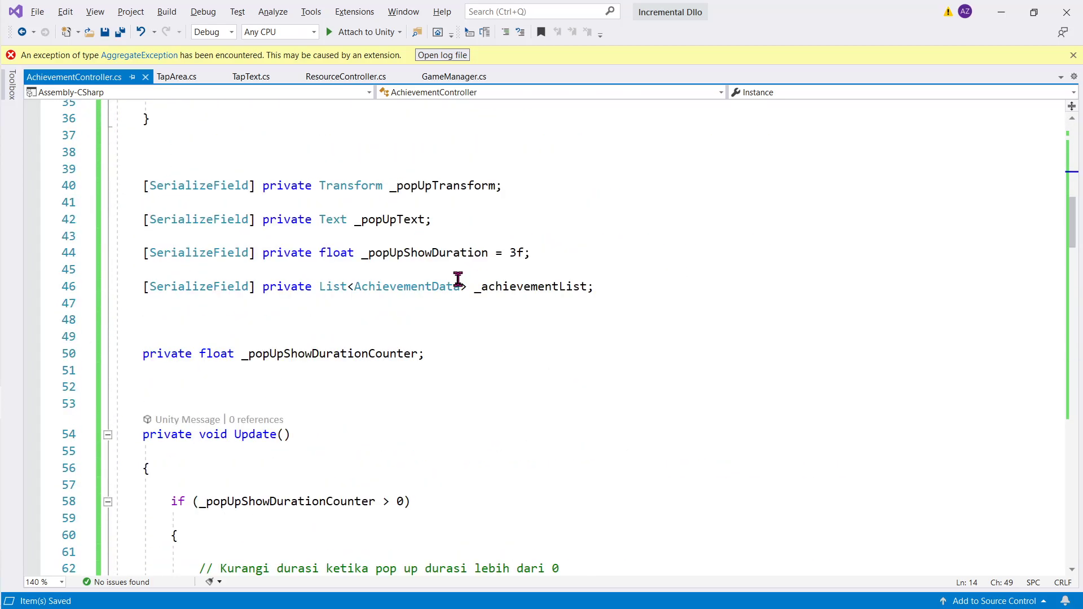
pyautogui.doubleClick(452, 192)
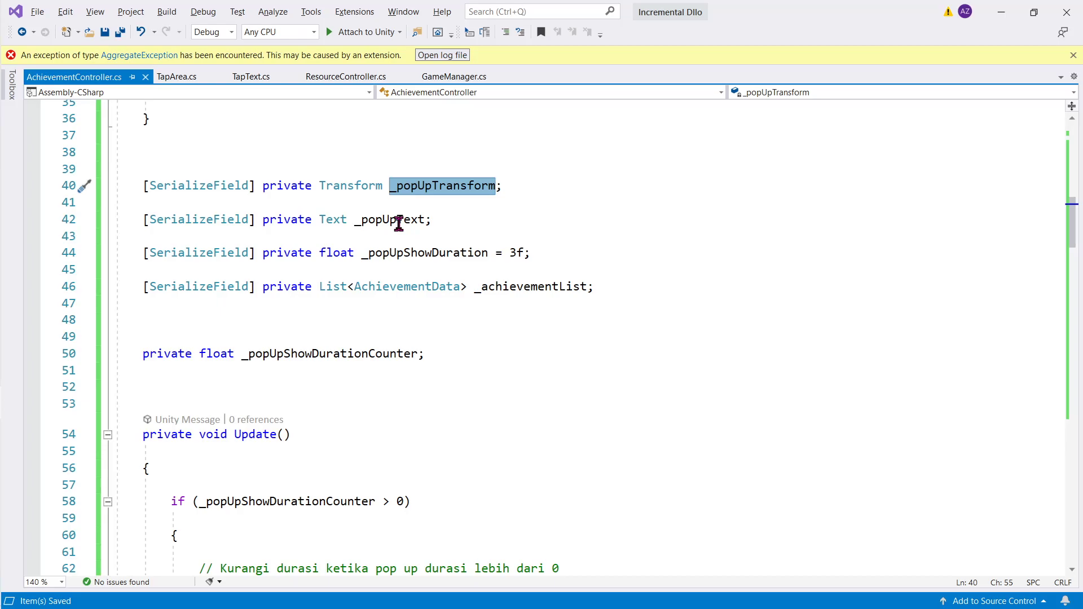
pyautogui.click(331, 222)
pyautogui.doubleClick(383, 224)
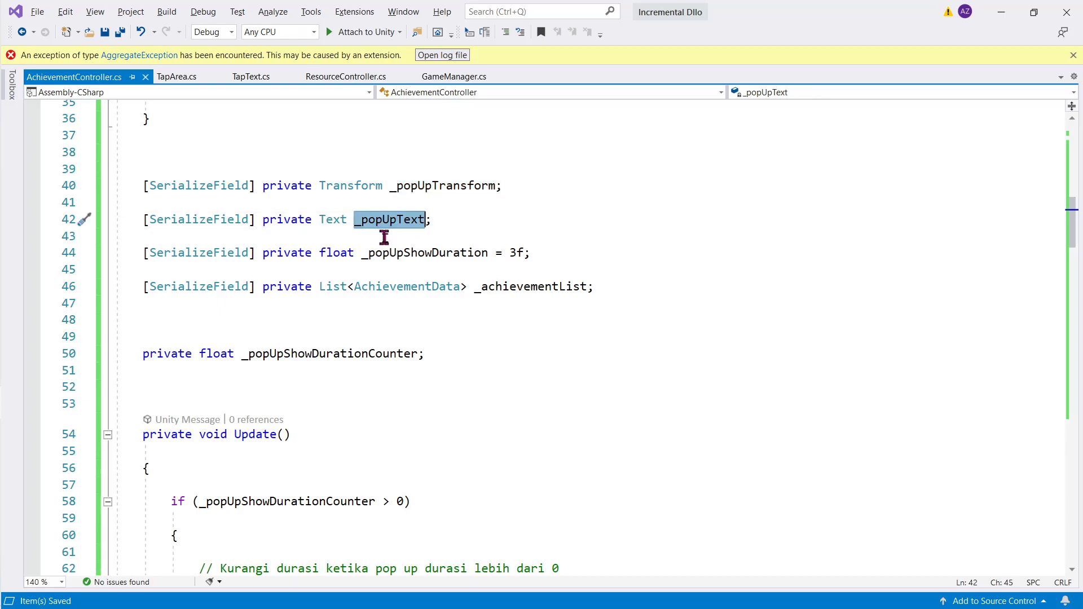
pyautogui.doubleClick(437, 252)
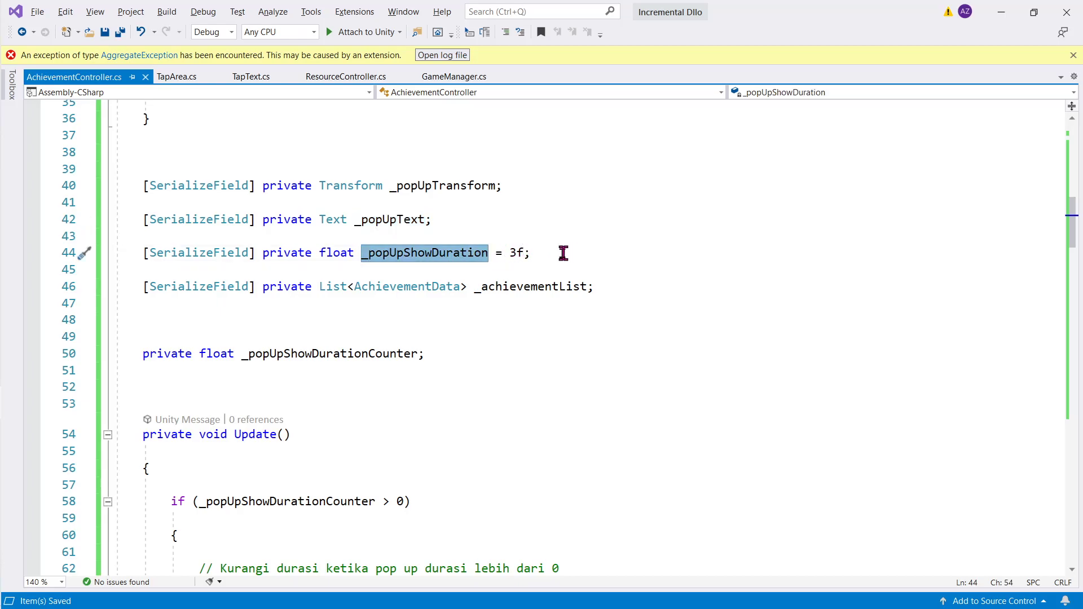
pyautogui.moveTo(563, 253); pyautogui.dragTo(148, 237)
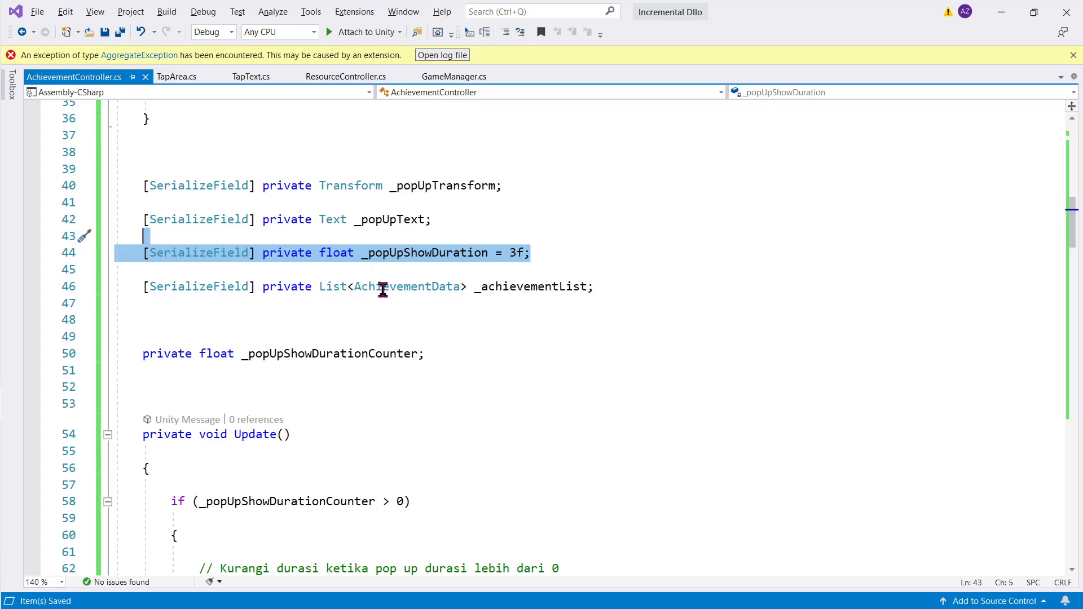
pyautogui.moveTo(336, 286); pyautogui.dragTo(429, 294)
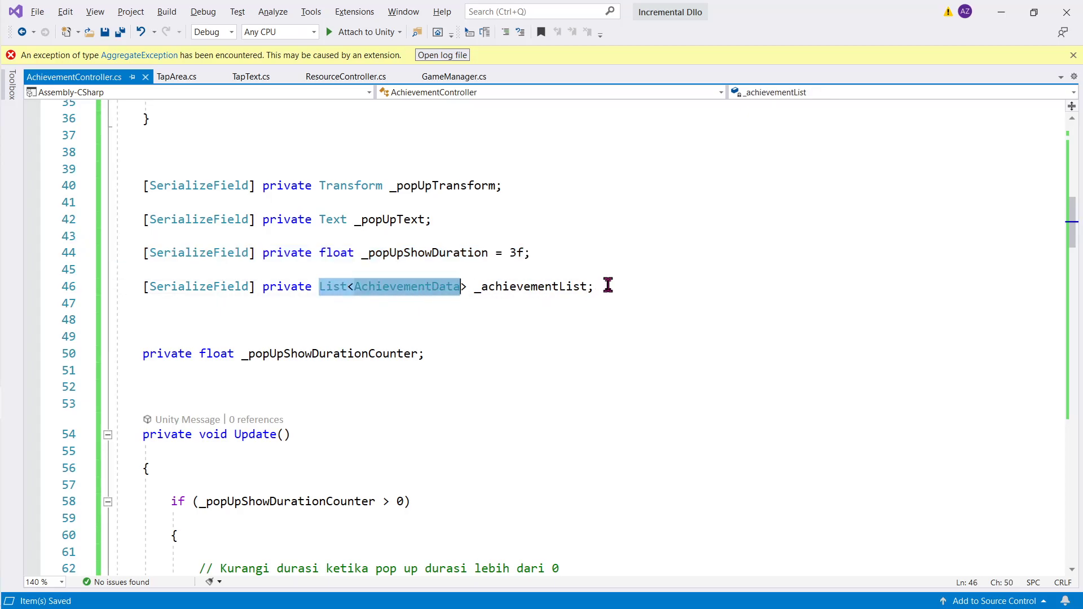
pyautogui.scroll(-2, 608, 285)
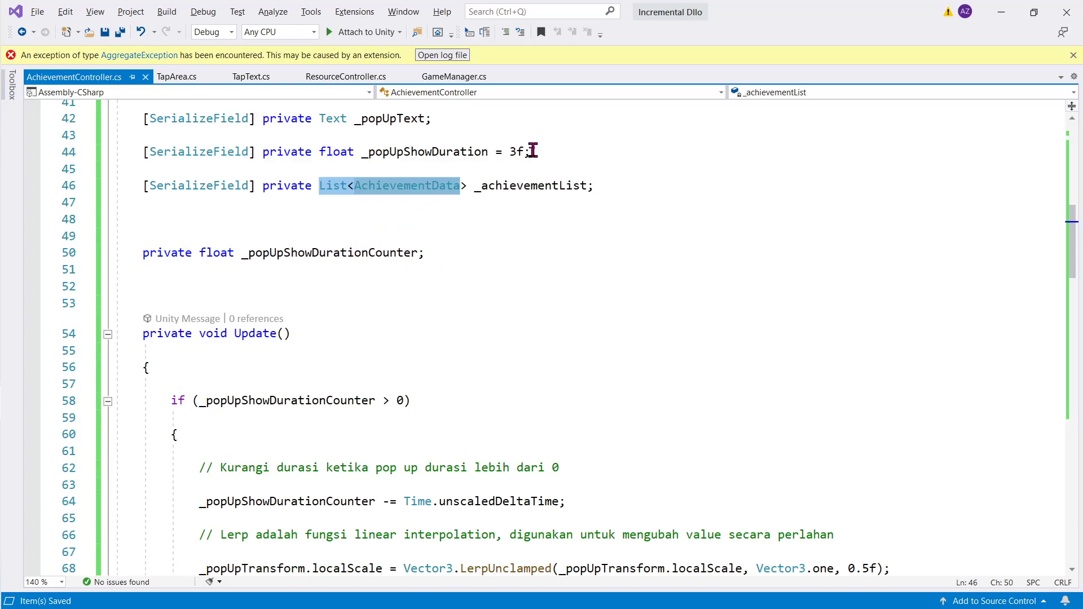
pyautogui.moveTo(531, 151); pyautogui.dragTo(496, 151)
pyautogui.click(338, 254)
pyautogui.doubleClick(338, 253)
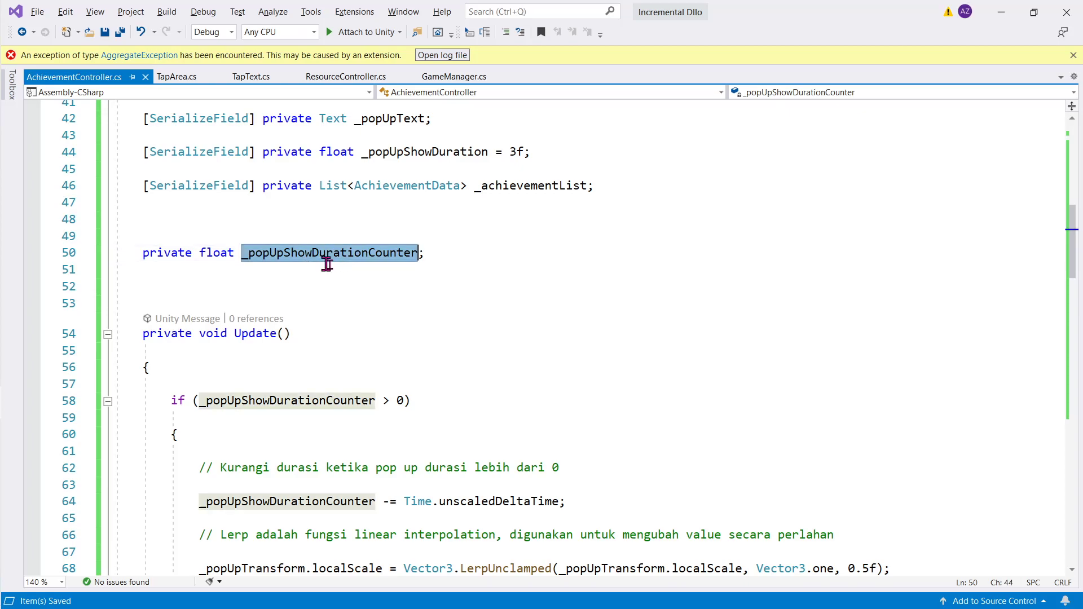
pyautogui.scroll(-2, 337, 265)
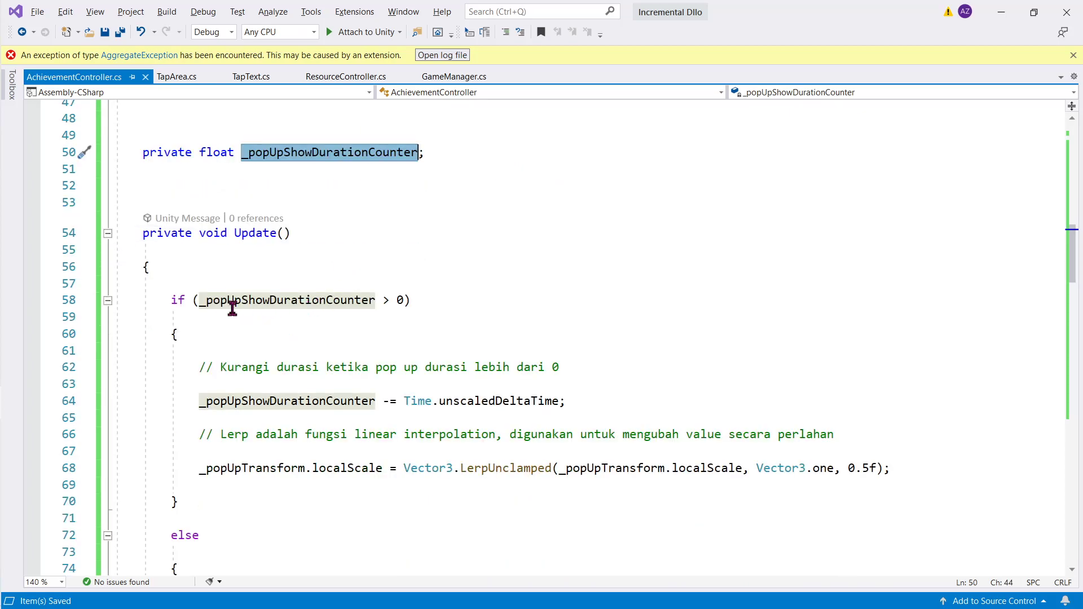
pyautogui.click(214, 326)
pyautogui.moveTo(200, 300); pyautogui.dragTo(411, 301)
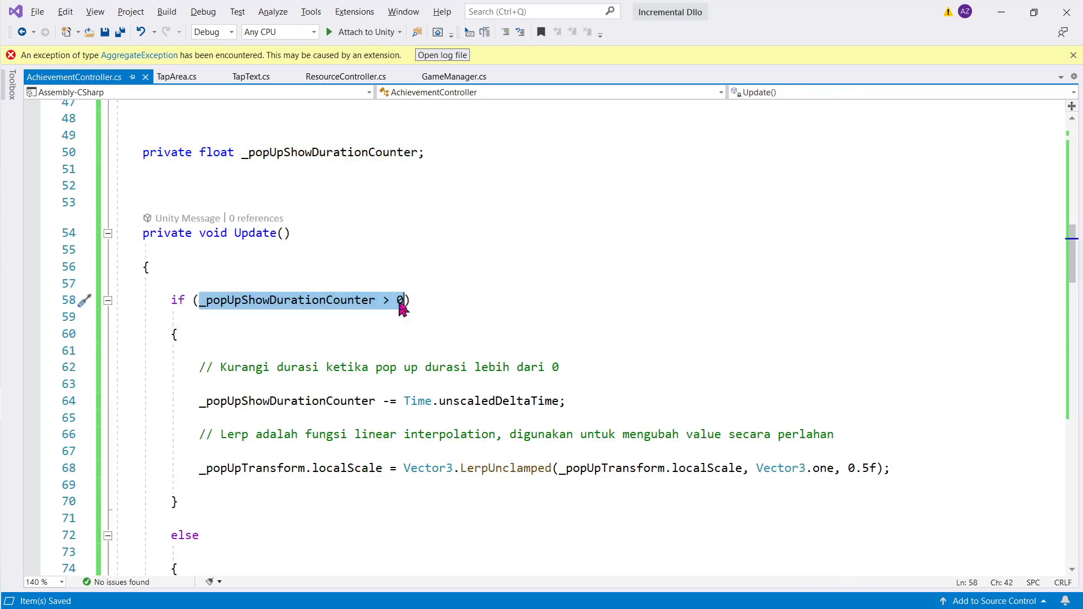
pyautogui.scroll(-2, 411, 301)
pyautogui.moveTo(270, 300); pyautogui.dragTo(560, 300)
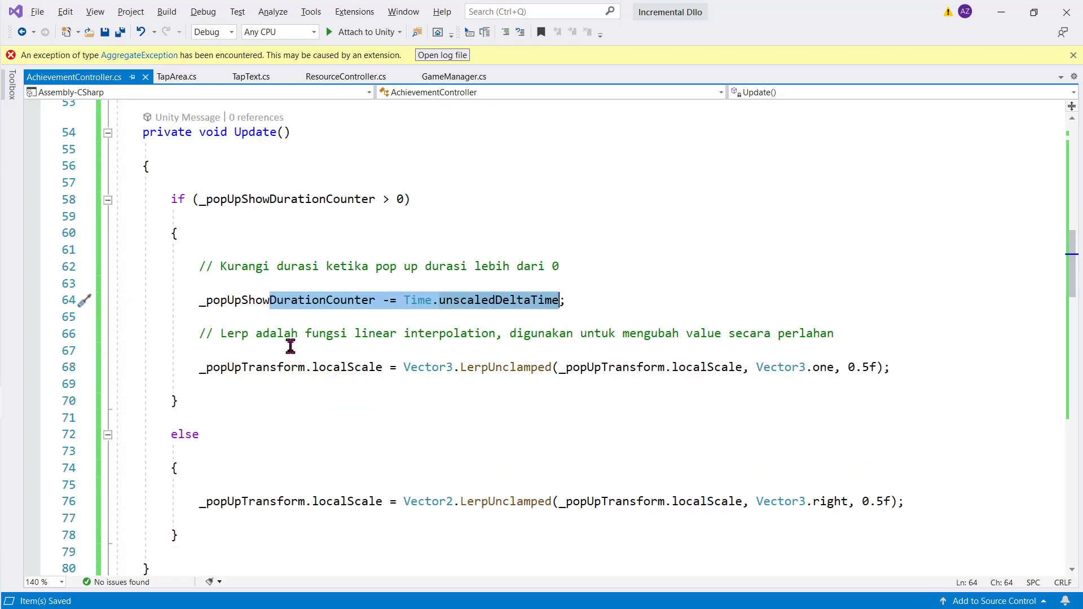
pyautogui.doubleClick(228, 335)
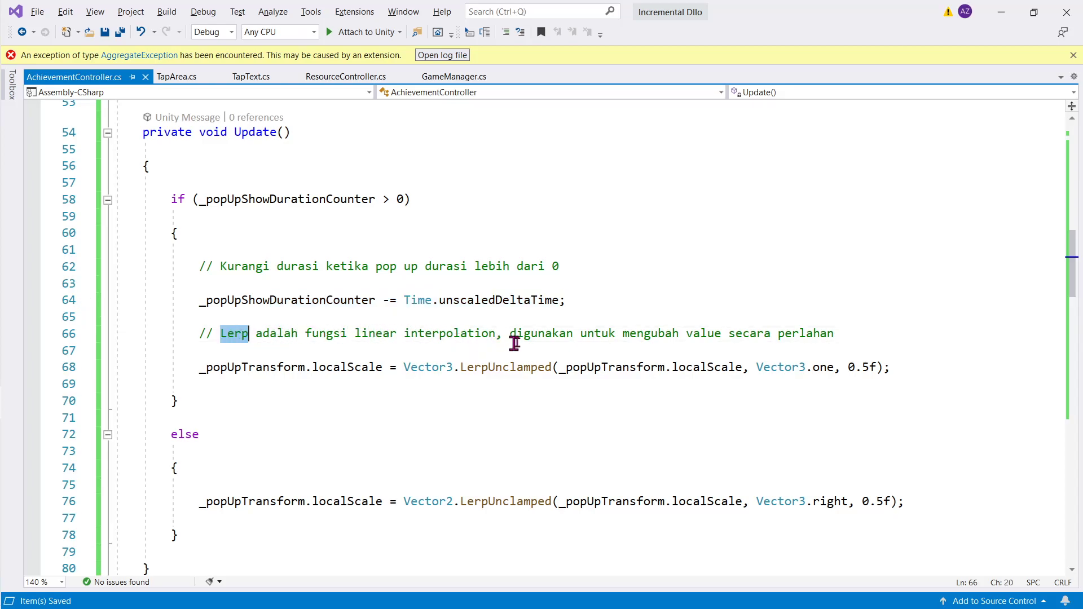
pyautogui.moveTo(510, 333); pyautogui.dragTo(835, 334)
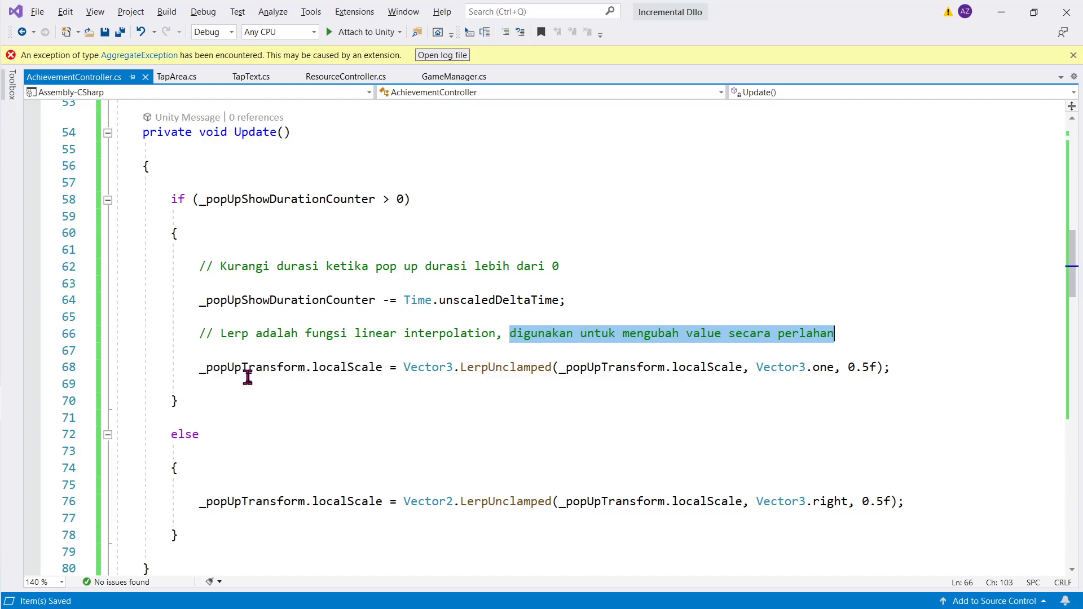
pyautogui.doubleClick(343, 371)
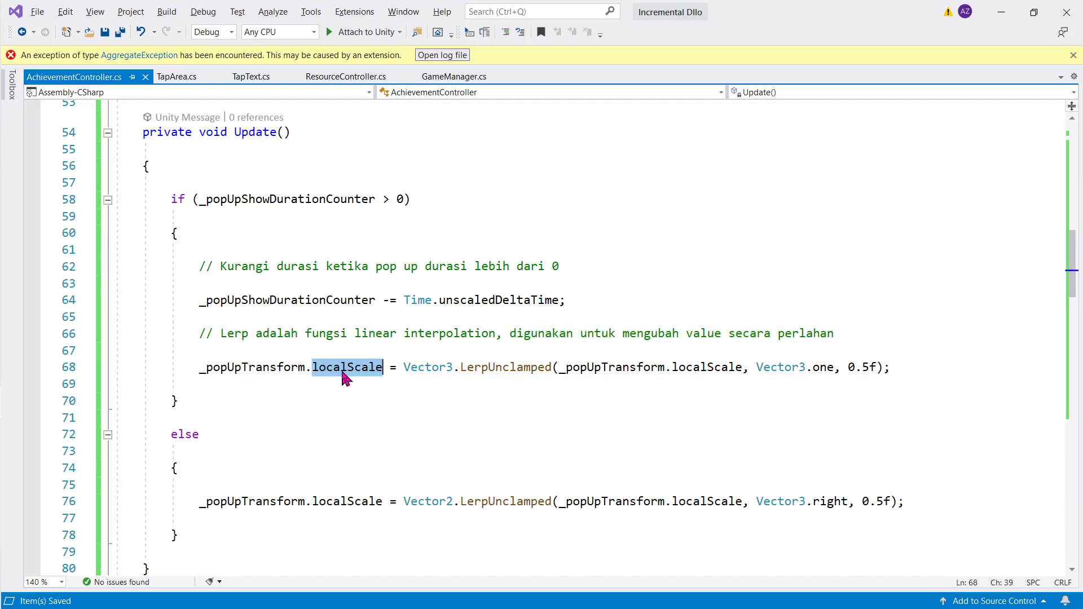
pyautogui.moveTo(342, 371); pyautogui.dragTo(259, 370)
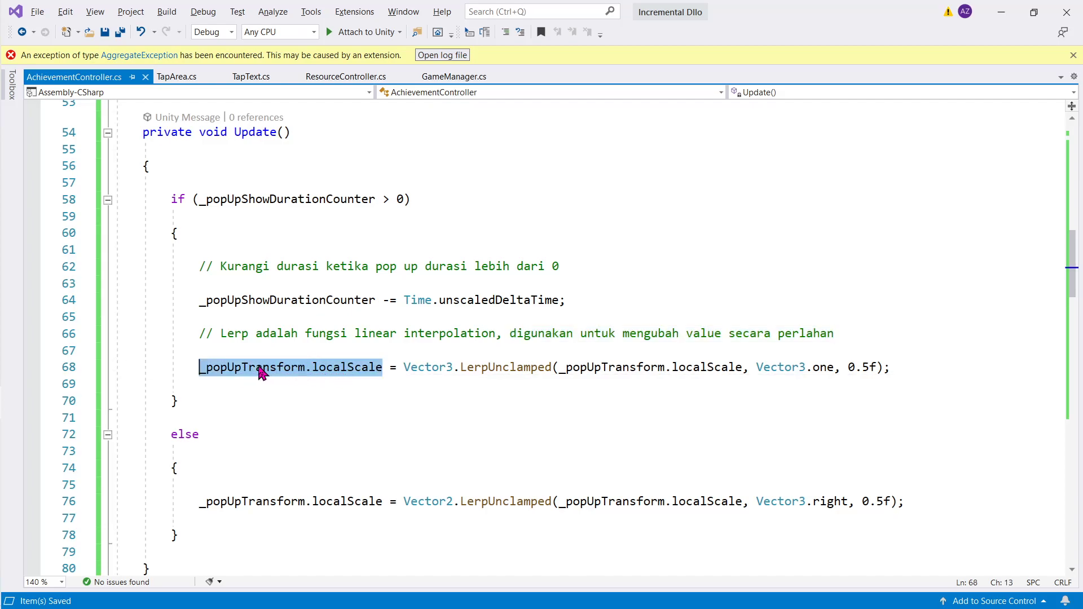
pyautogui.doubleClick(435, 370)
pyautogui.moveTo(435, 370); pyautogui.dragTo(488, 377)
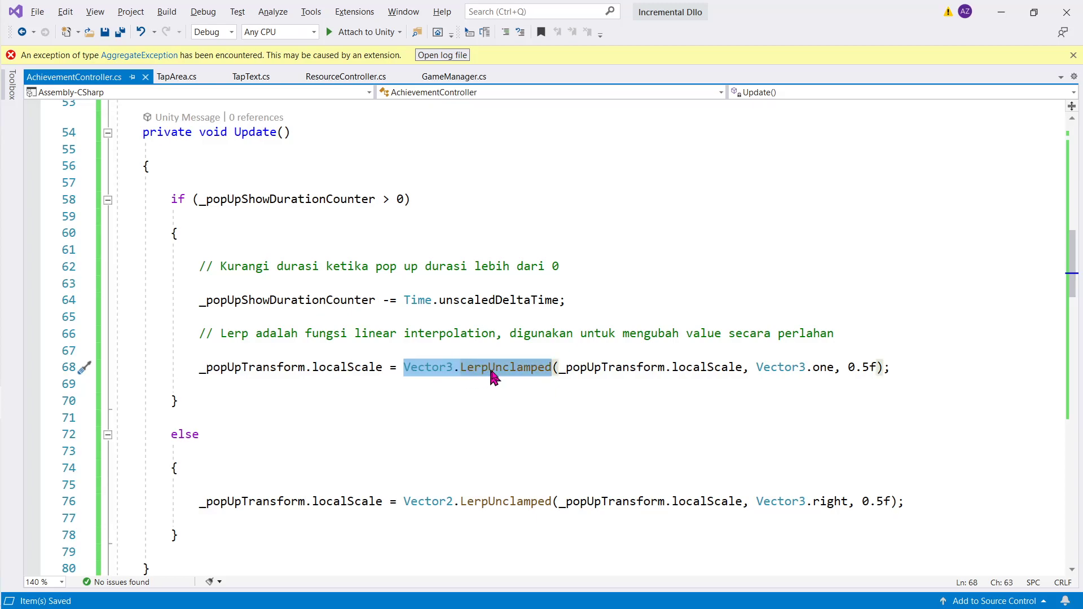
pyautogui.doubleClick(596, 370)
pyautogui.moveTo(596, 369); pyautogui.dragTo(877, 368)
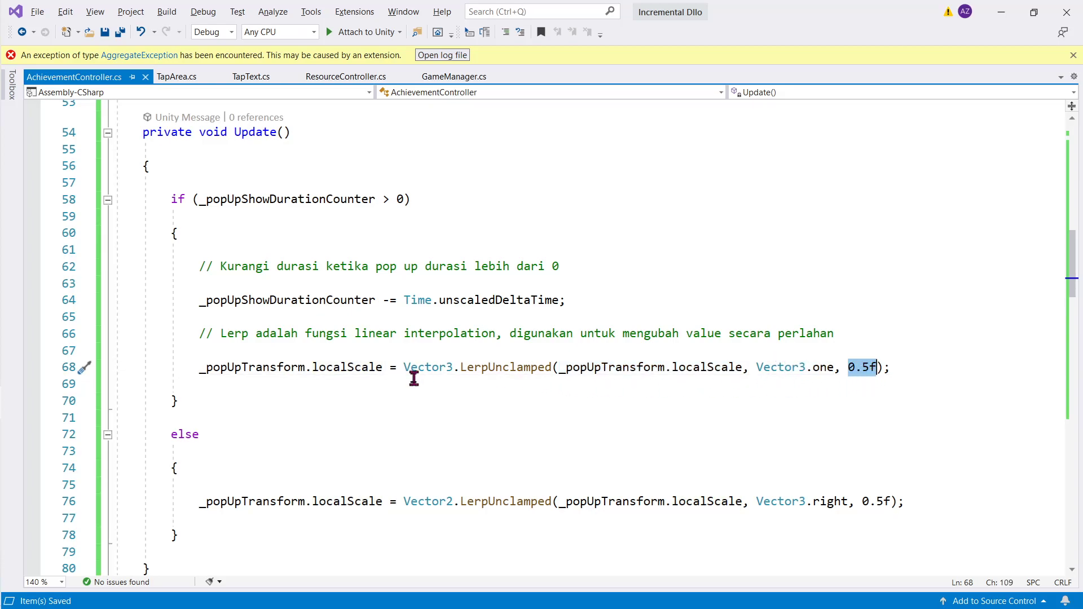
pyautogui.scroll(-2, 384, 378)
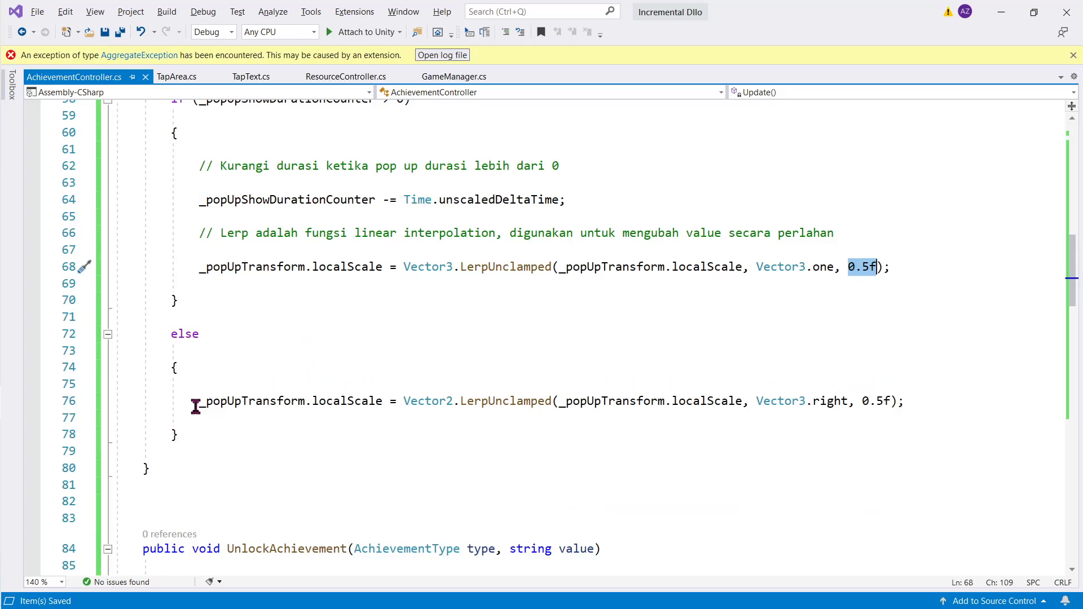
pyautogui.moveTo(195, 407); pyautogui.dragTo(391, 401)
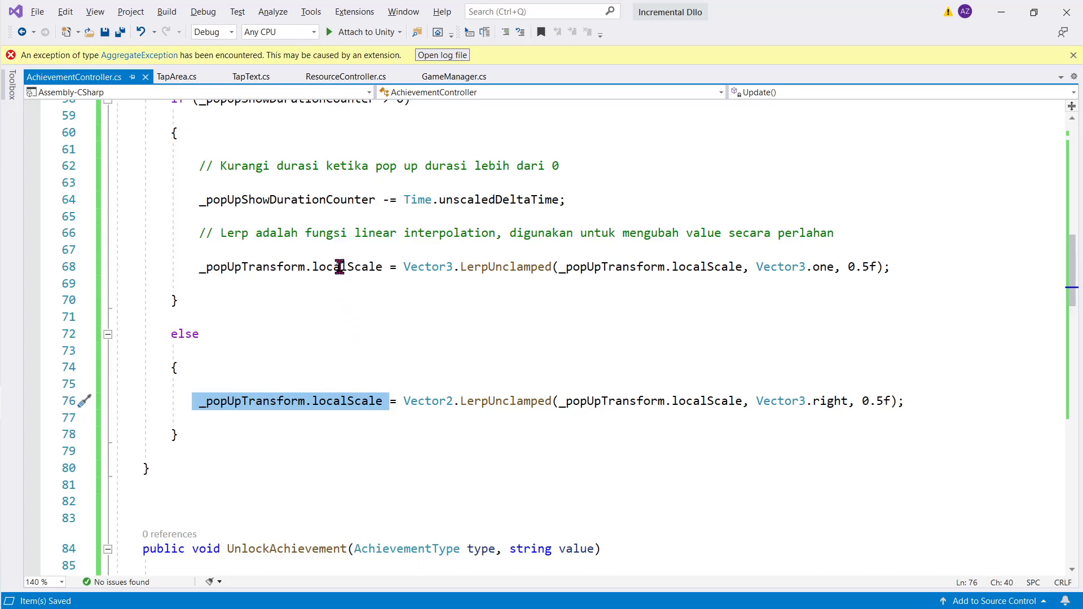
# Walk through the pop-up scaling code, highlighting _popUpTransform, localScale and the target scale and speed arguments
pyautogui.doubleClick(614, 267)
pyautogui.moveTo(757, 269); pyautogui.dragTo(889, 267)
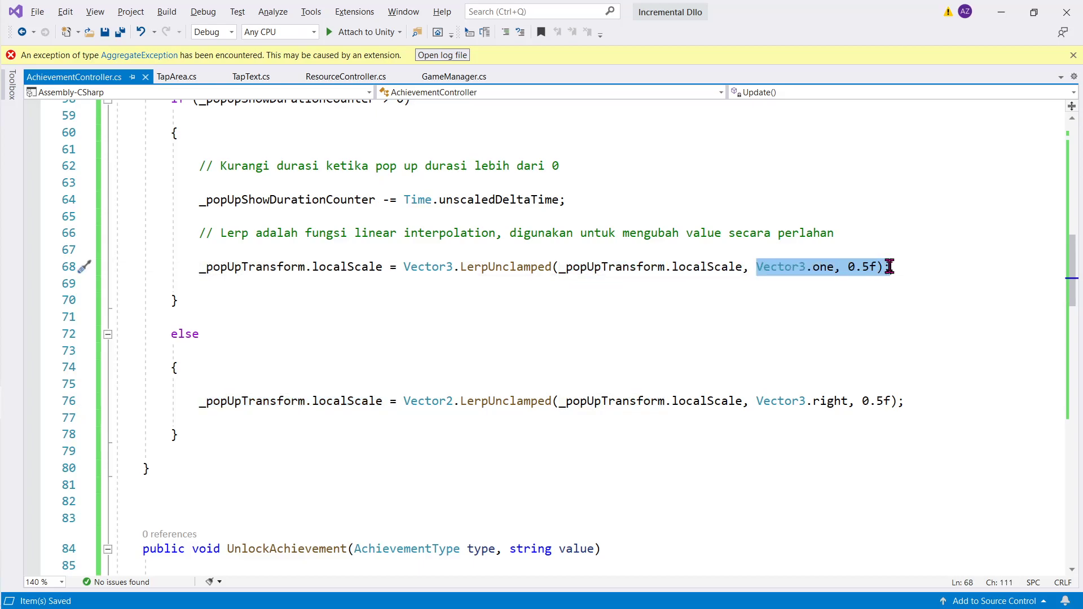
pyautogui.doubleClick(326, 404)
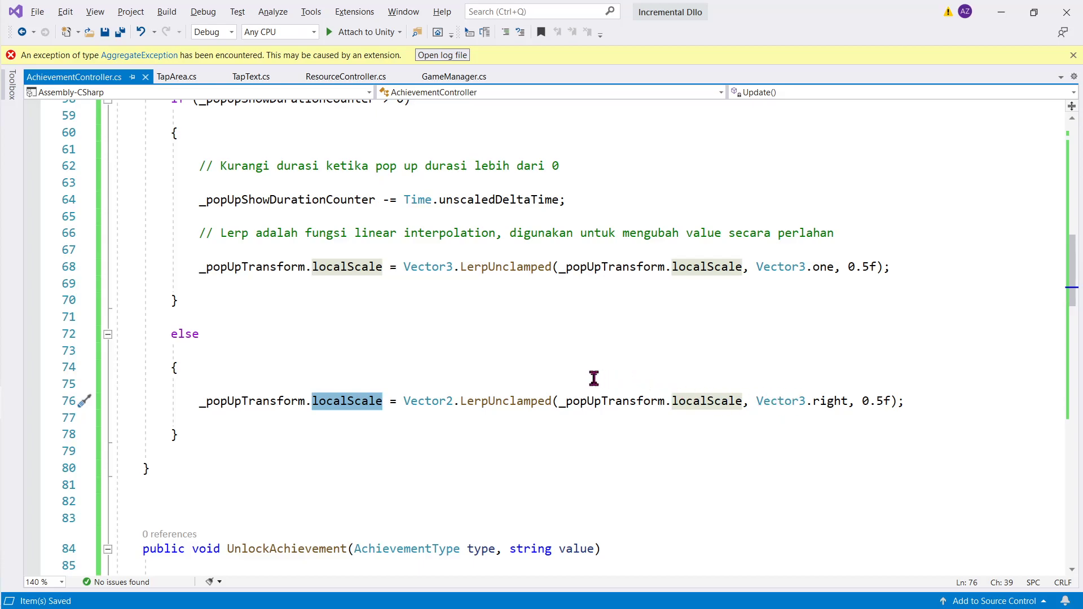
pyautogui.click(341, 269)
pyautogui.doubleClick(341, 268)
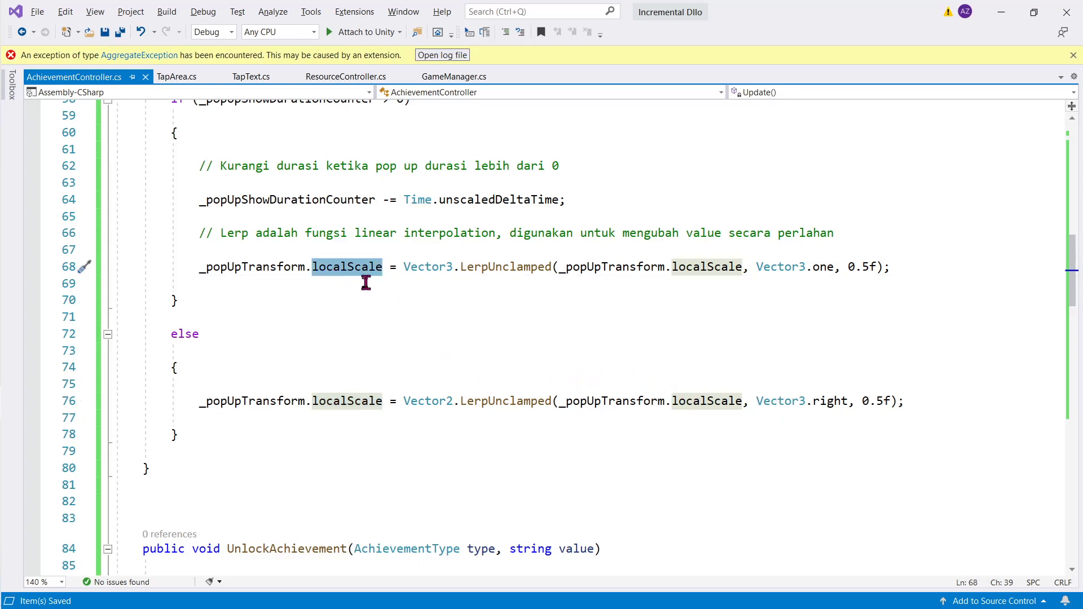
pyautogui.click(273, 277)
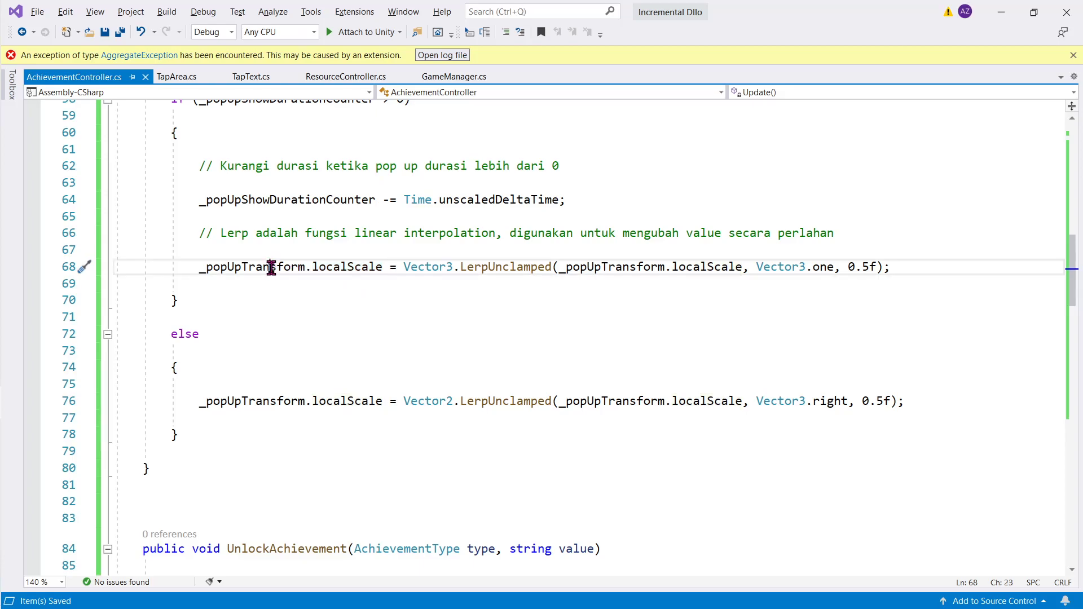
pyautogui.doubleClick(274, 278)
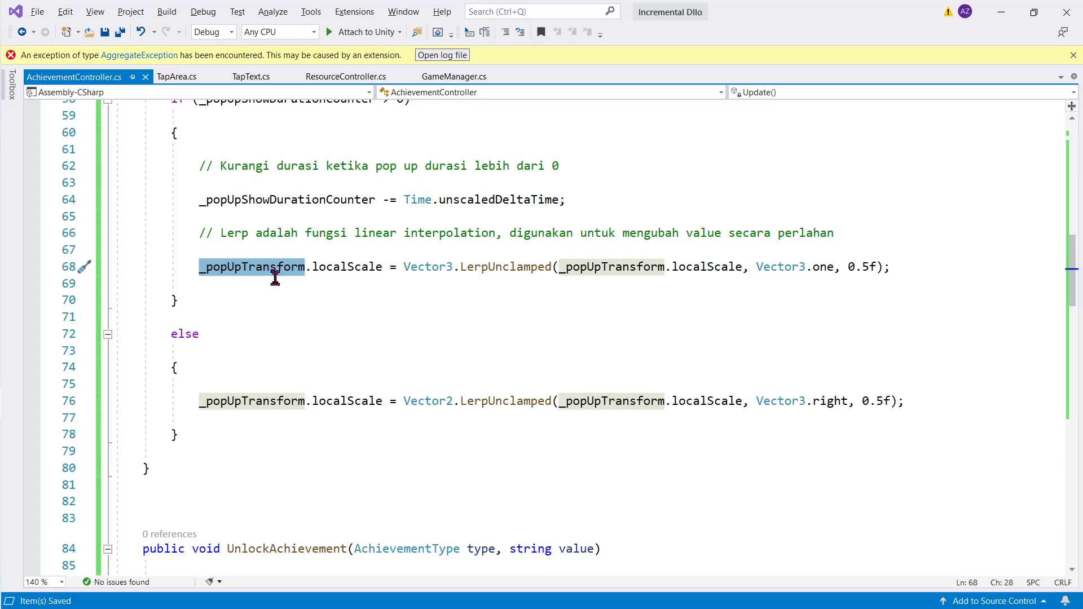
pyautogui.scroll(-2, 282, 335)
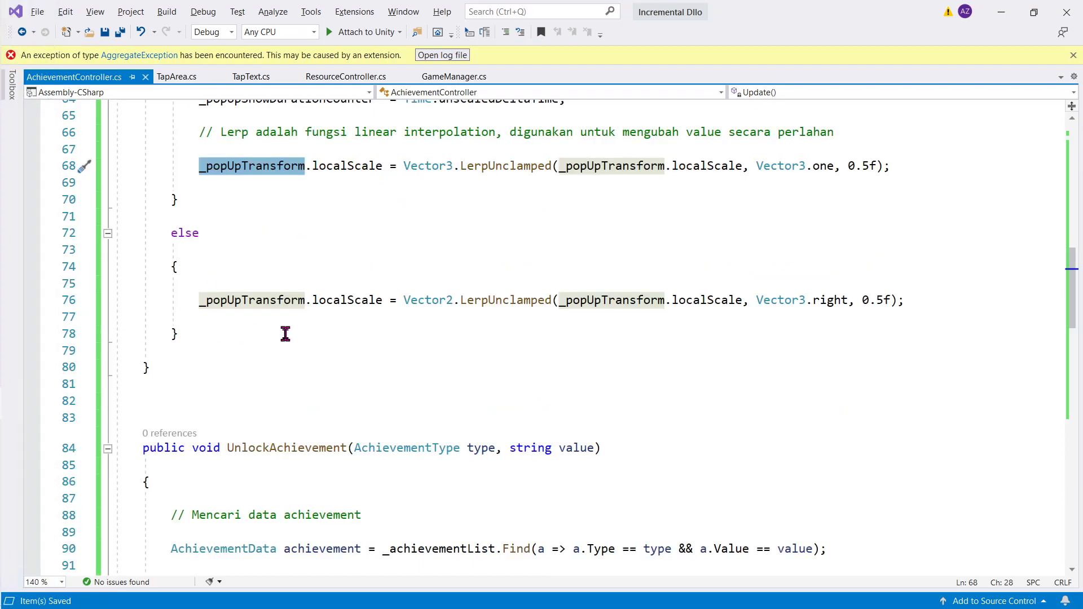
pyautogui.scroll(-2, 350, 315)
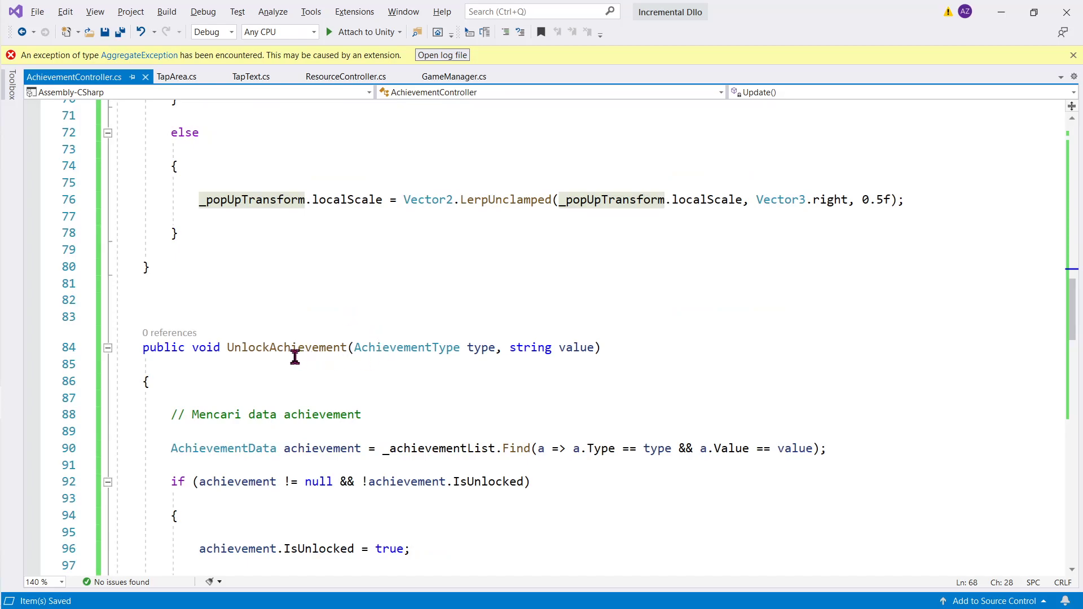
# Explain UnlockAchievement: its type and value parameters, the _achievementList lookup, null check and pop-up call
pyautogui.doubleClick(279, 347)
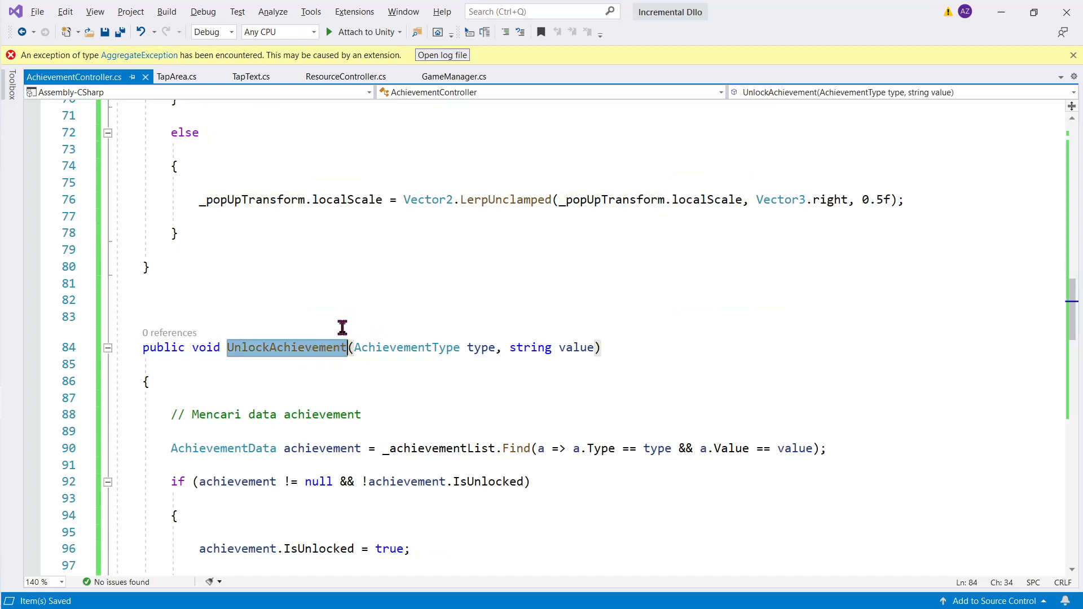
pyautogui.doubleClick(482, 349)
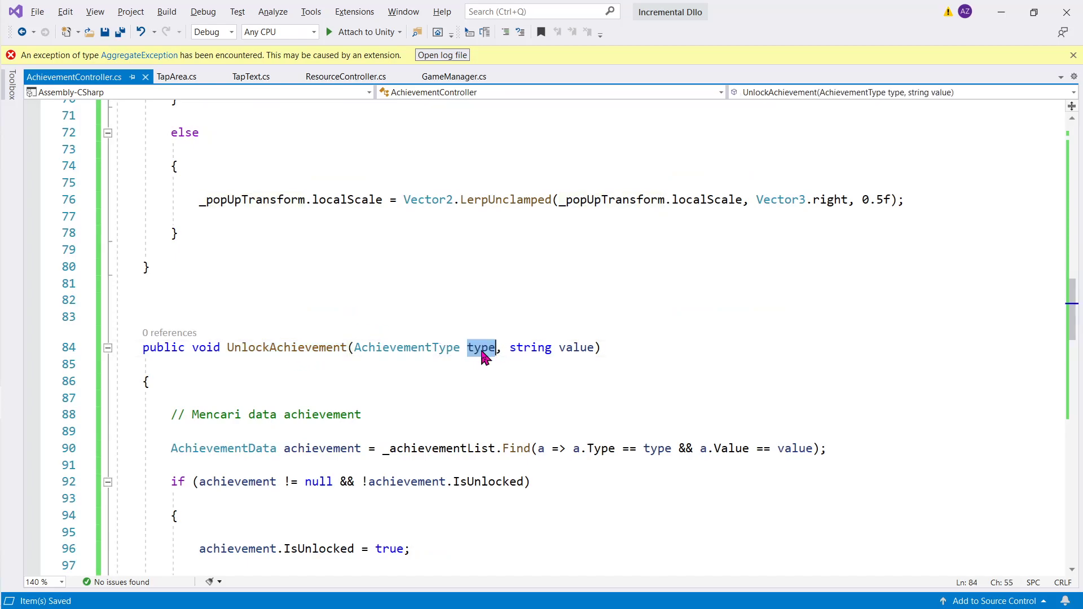
pyautogui.doubleClick(577, 349)
pyautogui.scroll(-2, 574, 351)
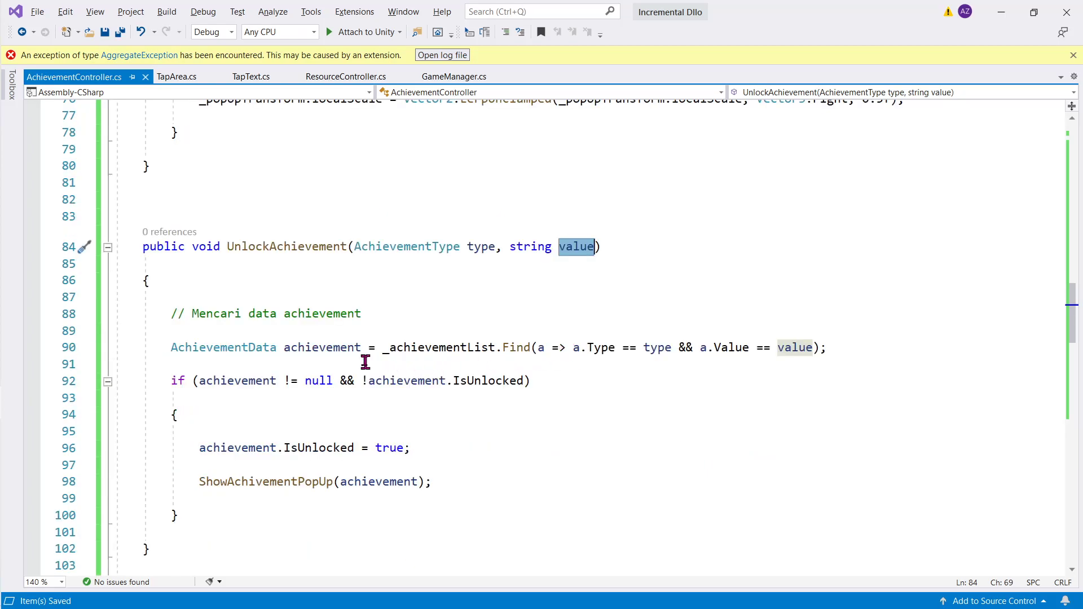
pyautogui.doubleClick(317, 351)
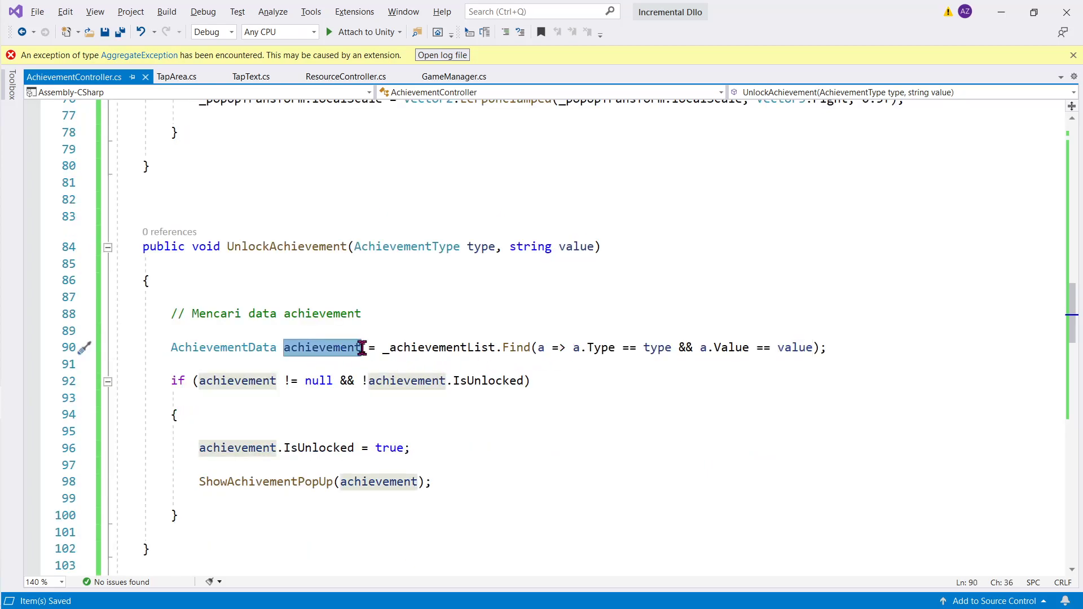
pyautogui.doubleClick(439, 348)
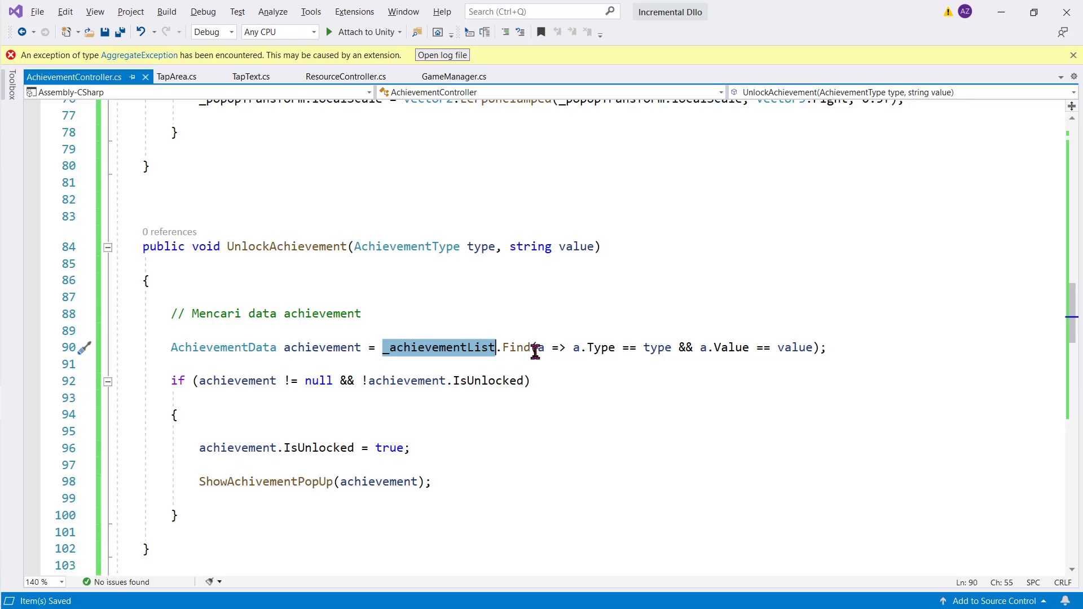
pyautogui.moveTo(537, 349); pyautogui.dragTo(828, 349)
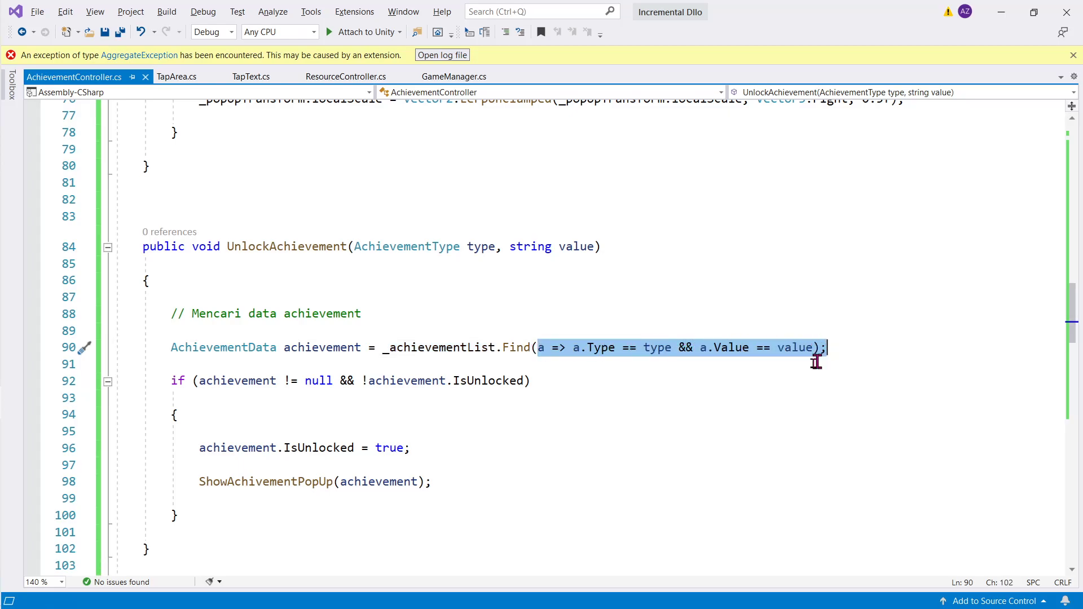
pyautogui.doubleClick(239, 382)
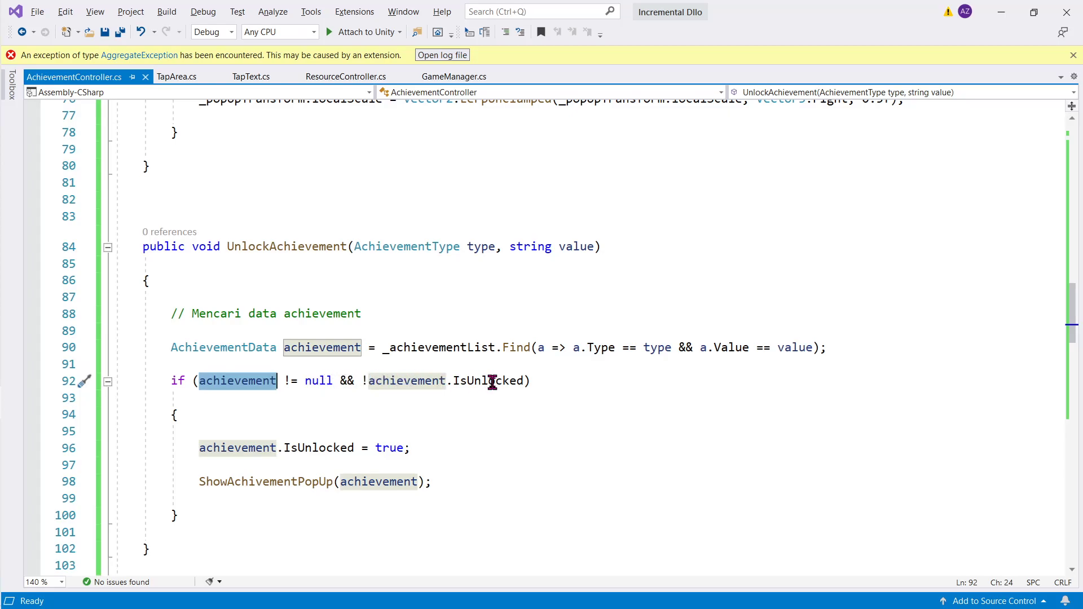
pyautogui.scroll(-2, 492, 382)
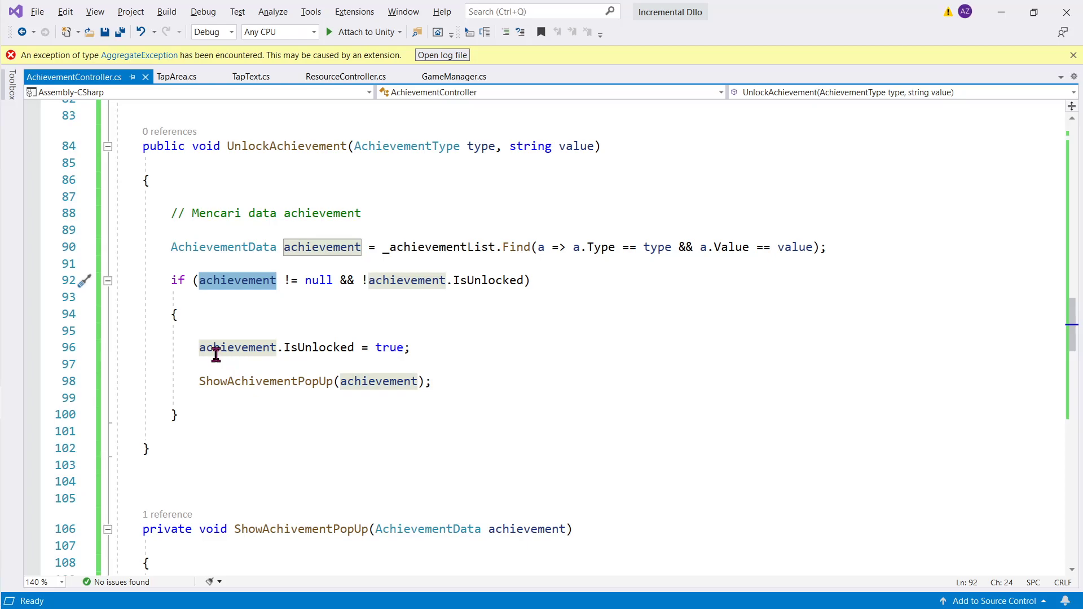
pyautogui.moveTo(212, 348); pyautogui.dragTo(406, 349)
pyautogui.moveTo(235, 382); pyautogui.dragTo(467, 384)
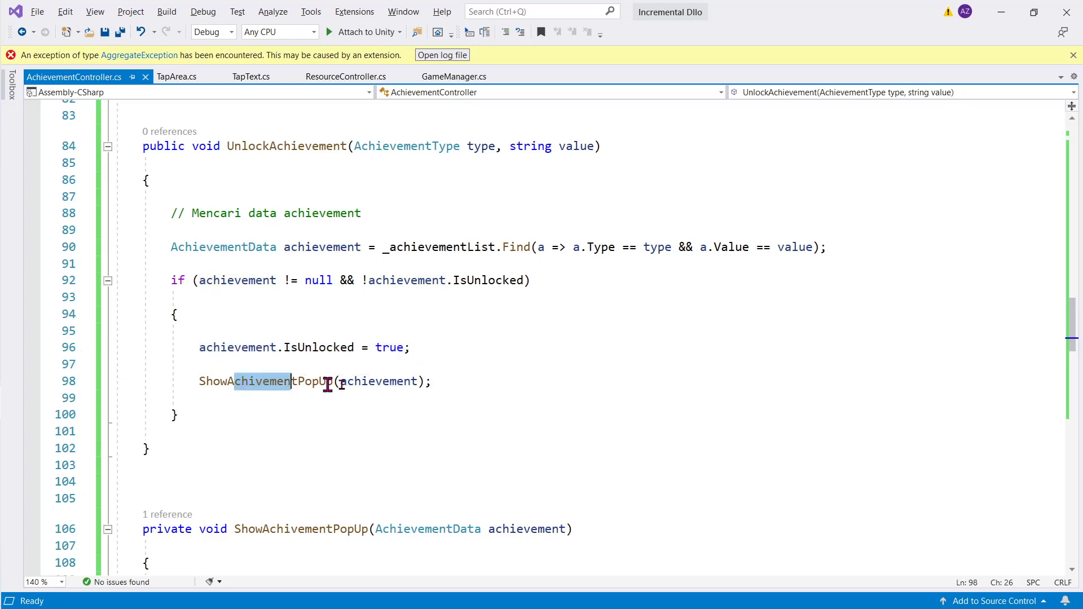
# Explain ShowAchivementPopUp: setting the Title text, resetting the duration counter and resetting the pop-up scale
pyautogui.scroll(-4, 440, 382)
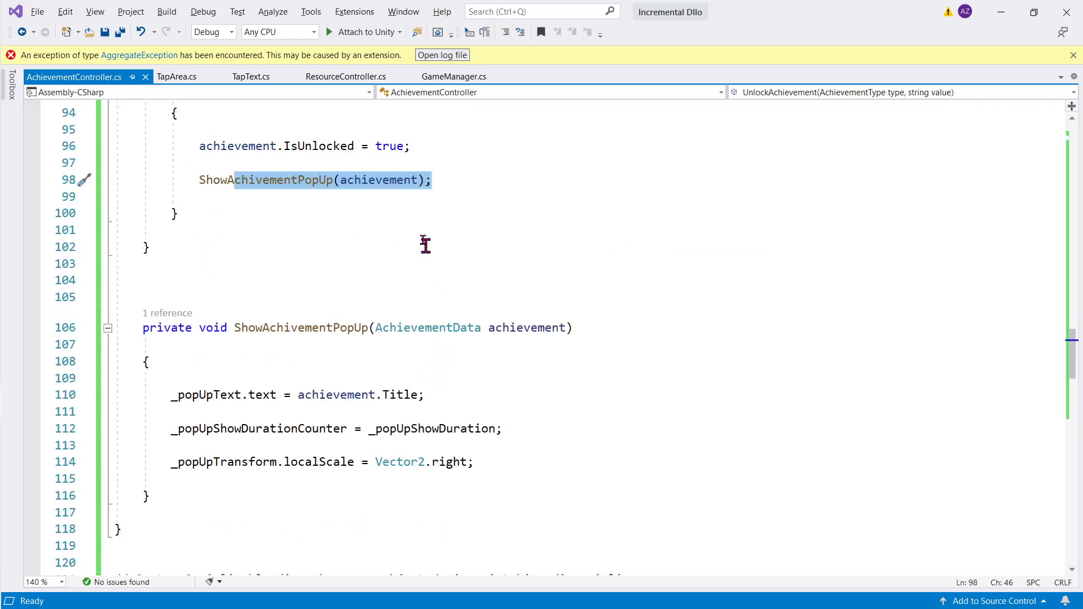
pyautogui.doubleClick(376, 189)
pyautogui.doubleClick(526, 328)
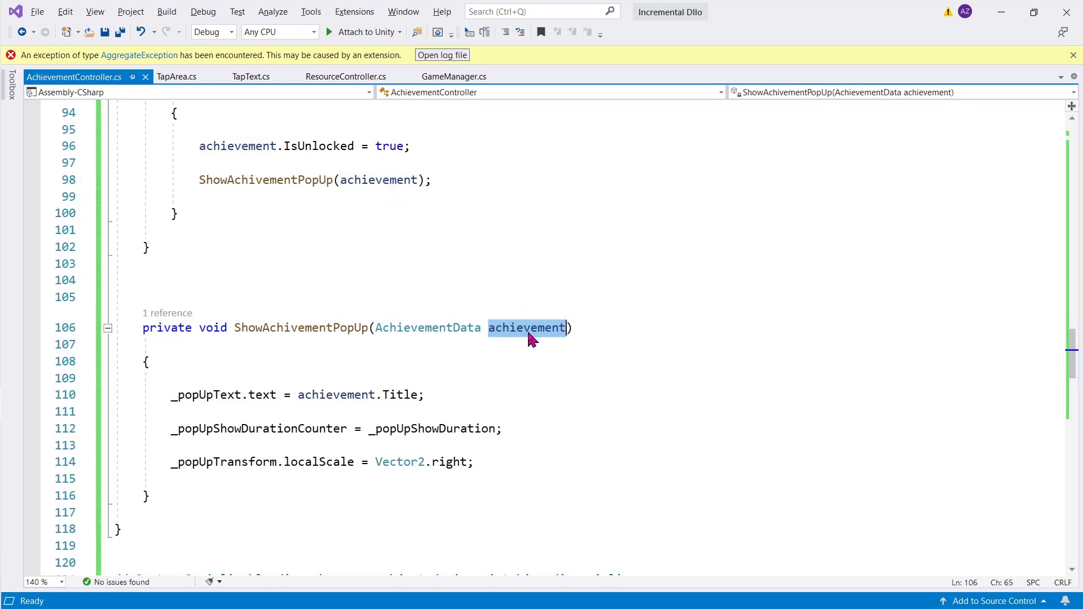
pyautogui.scroll(-2, 235, 305)
pyautogui.moveTo(171, 294); pyautogui.dragTo(419, 294)
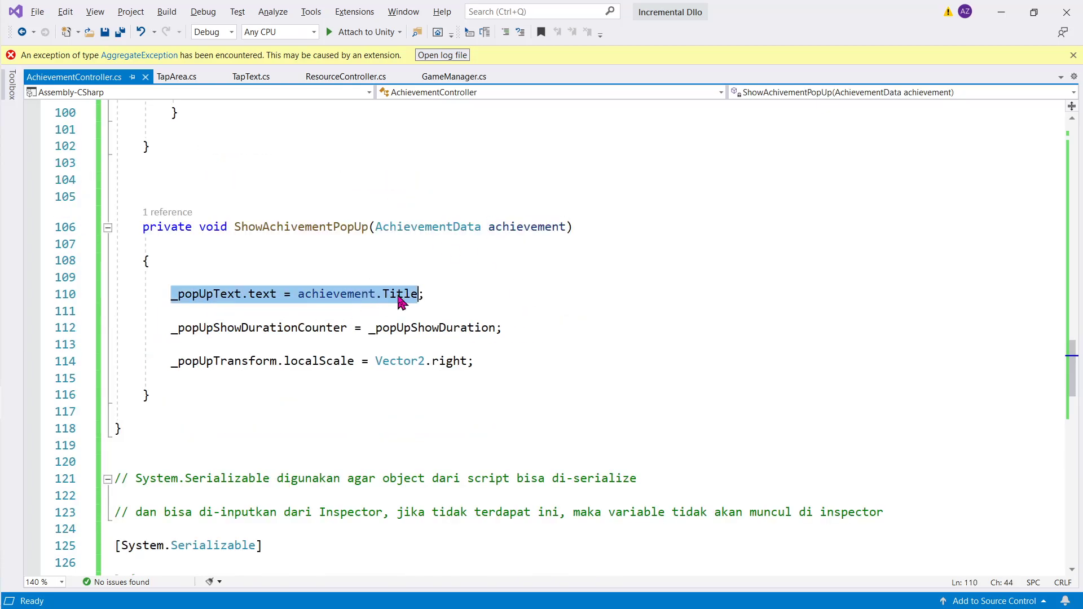
pyautogui.doubleClick(212, 327)
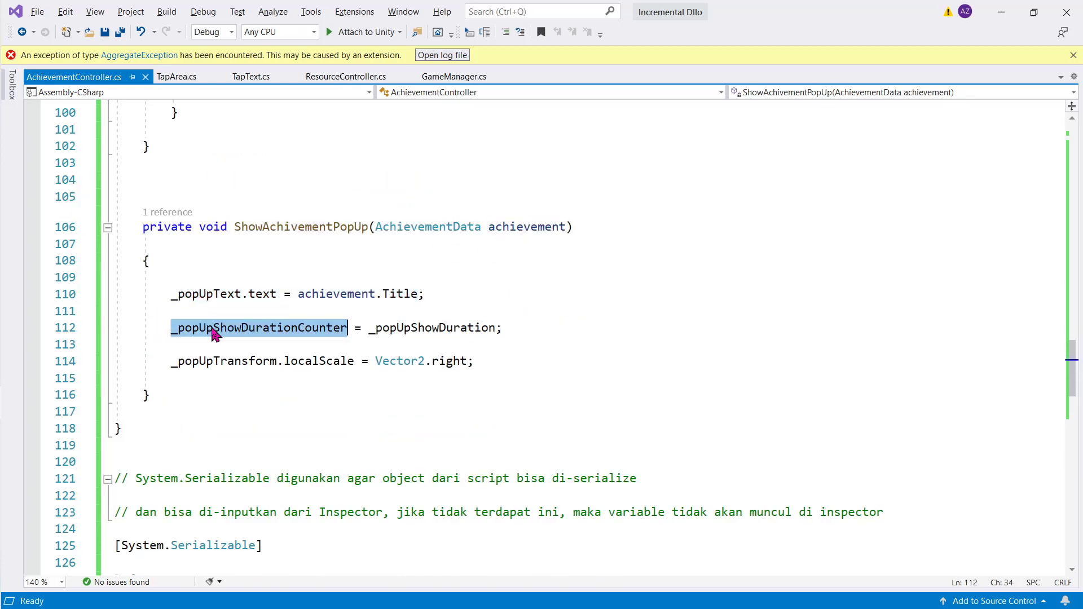
pyautogui.moveTo(217, 333); pyautogui.dragTo(450, 333)
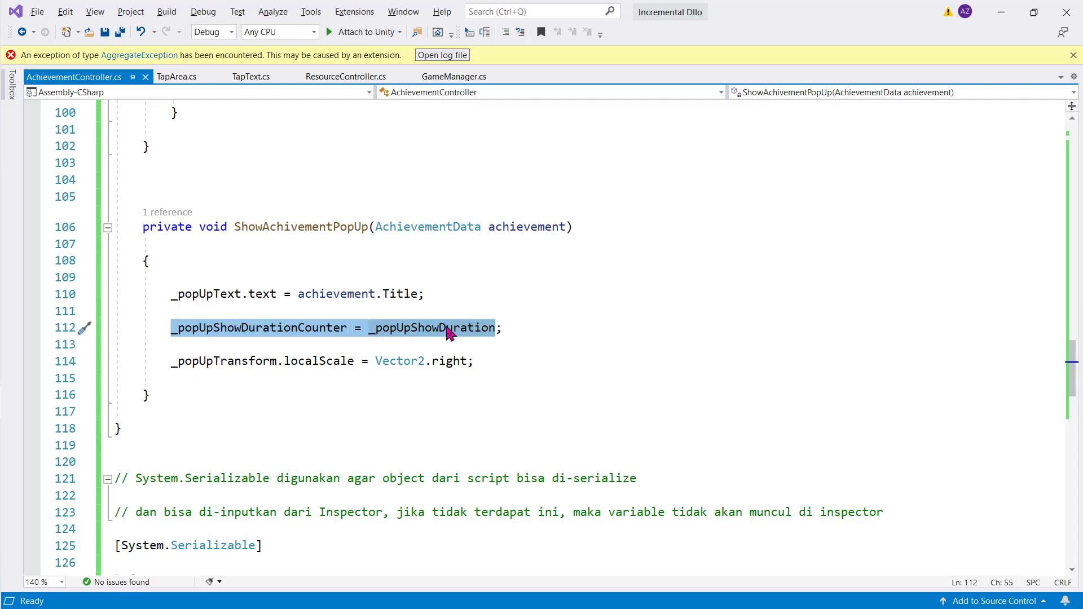
pyautogui.doubleClick(223, 364)
pyautogui.moveTo(223, 364); pyautogui.dragTo(489, 367)
pyautogui.scroll(-4, 489, 366)
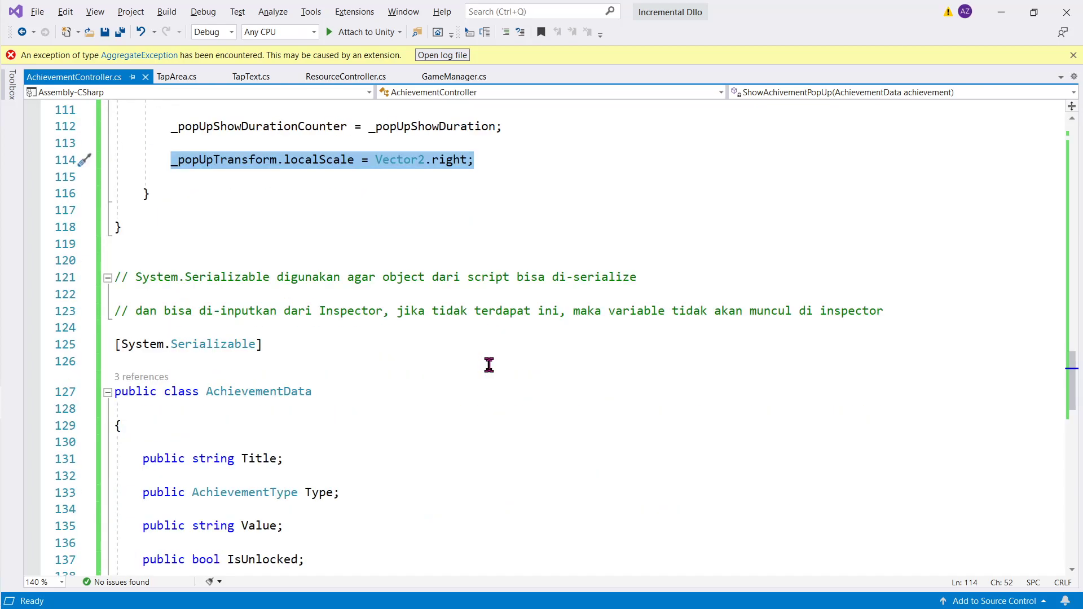
pyautogui.scroll(-2, 489, 366)
pyautogui.scroll(-2, 489, 366)
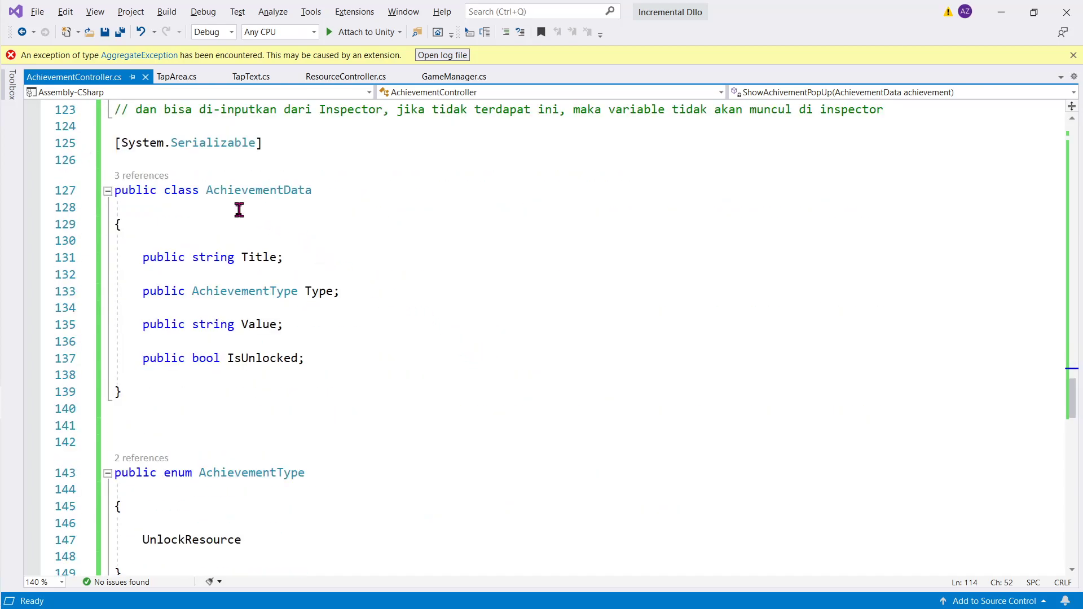
# Review the AchievementData fields and the AchievementType UnlockResource value, then minimize Visual Studio
pyautogui.doubleClick(304, 191)
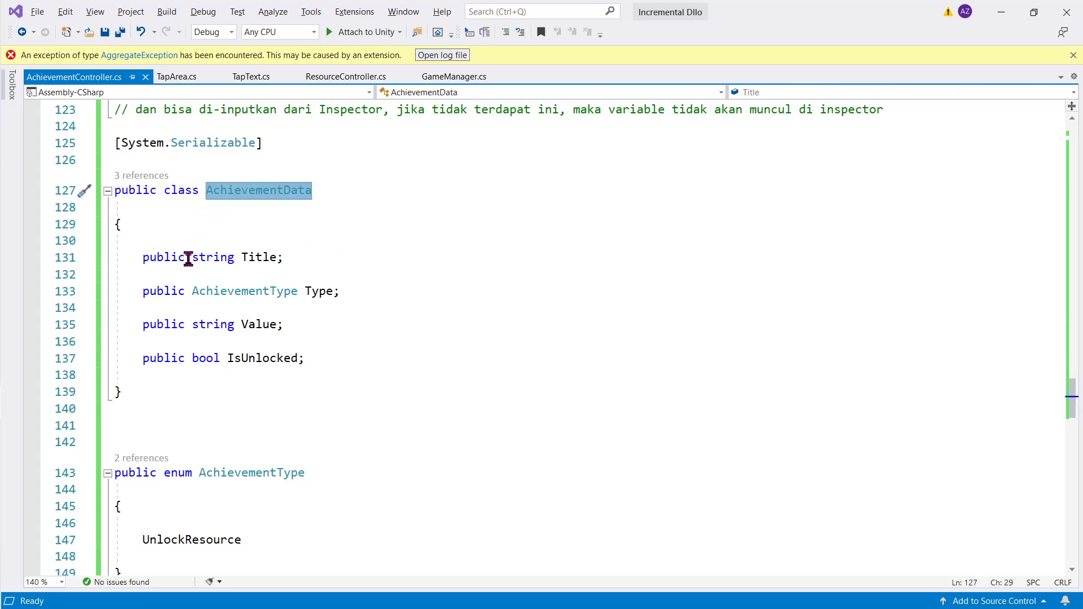
pyautogui.moveTo(159, 260); pyautogui.dragTo(364, 358)
pyautogui.click(364, 358)
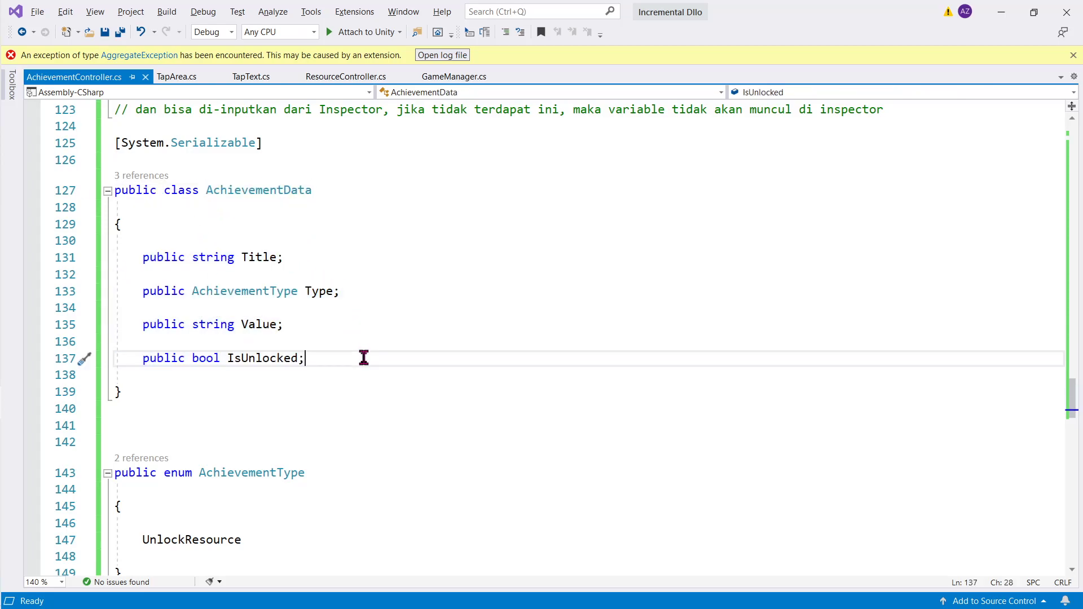
pyautogui.scroll(-2, 364, 359)
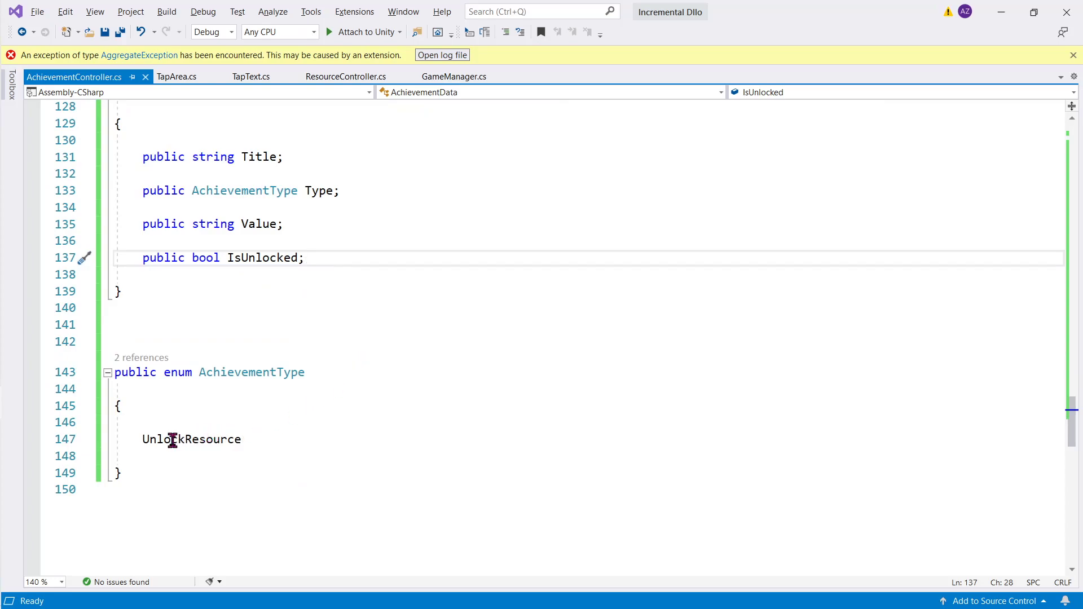
pyautogui.click(246, 374)
pyautogui.doubleClick(161, 440)
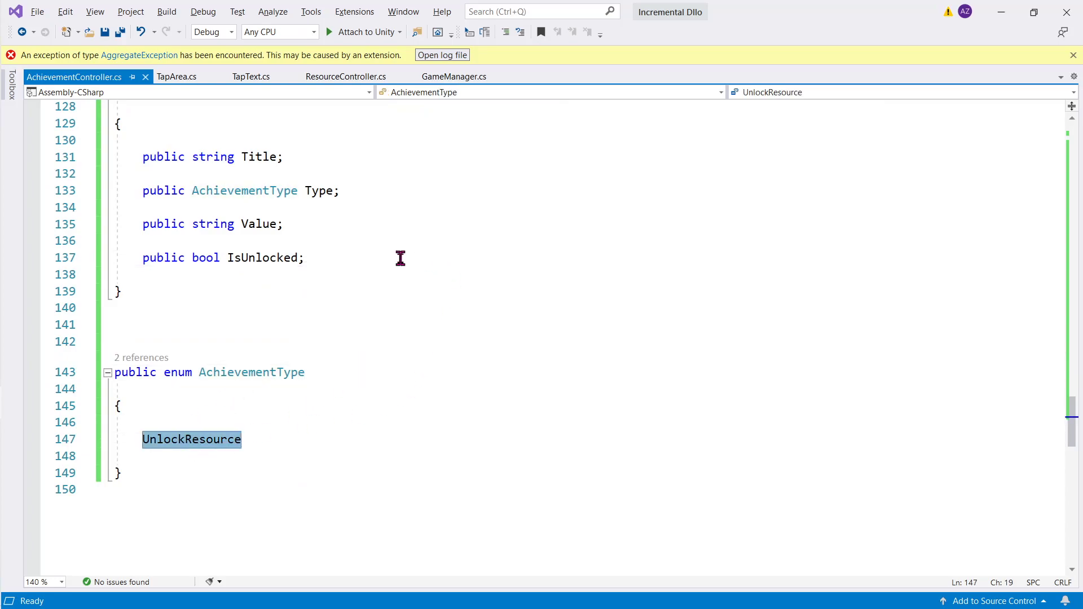
pyautogui.click(1001, 12)
# Bring the DILo course page forward and scroll down to step 3, Finalize Achievement
pyautogui.moveTo(6, 389)
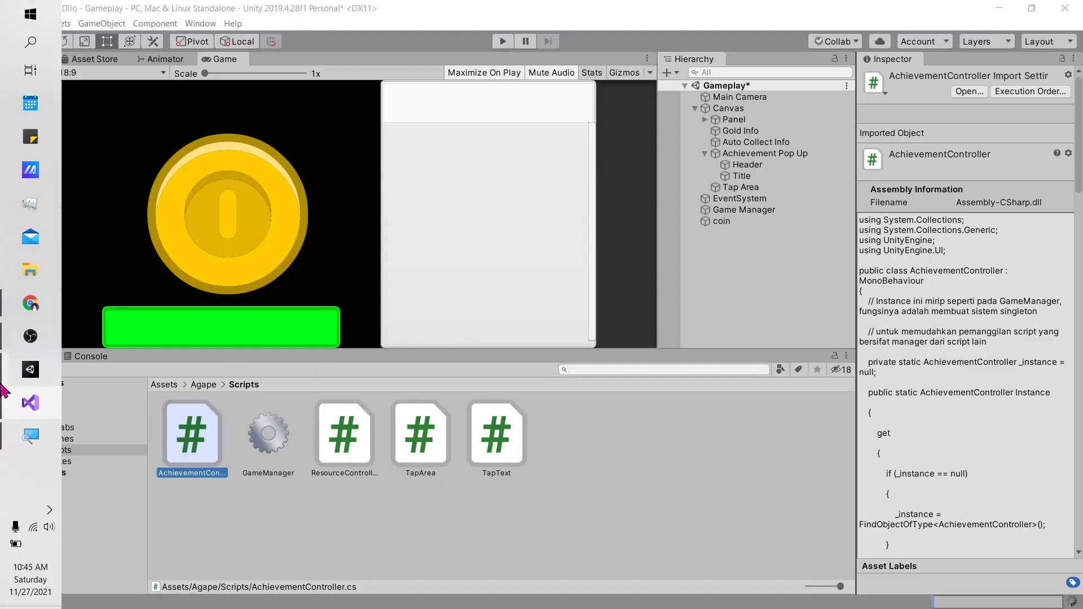
pyautogui.click(30, 337)
pyautogui.scroll(-5, 347, 246)
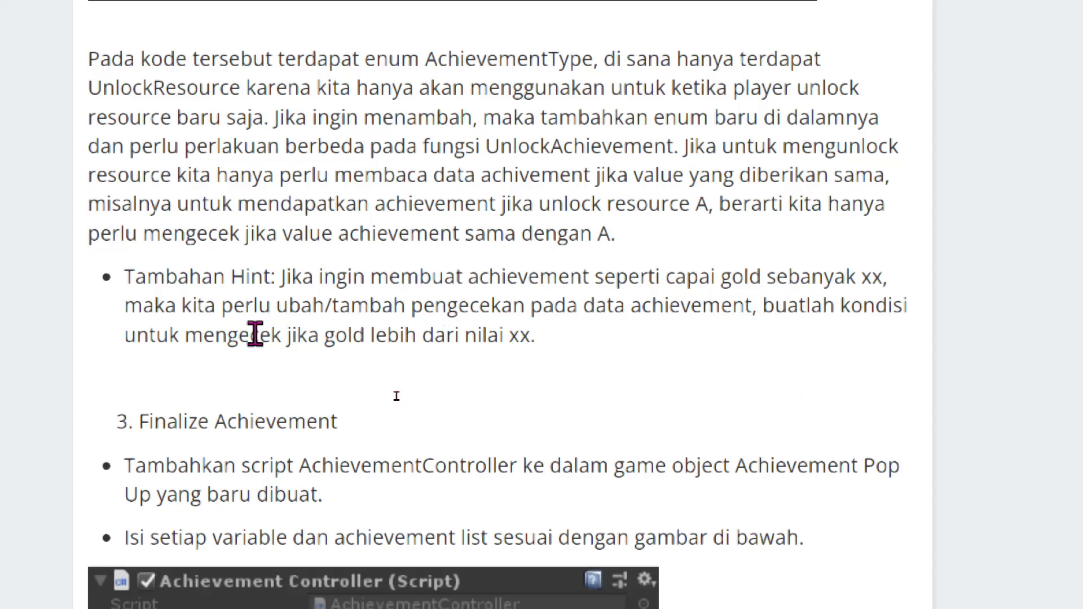
pyautogui.scroll(-4, 434, 330)
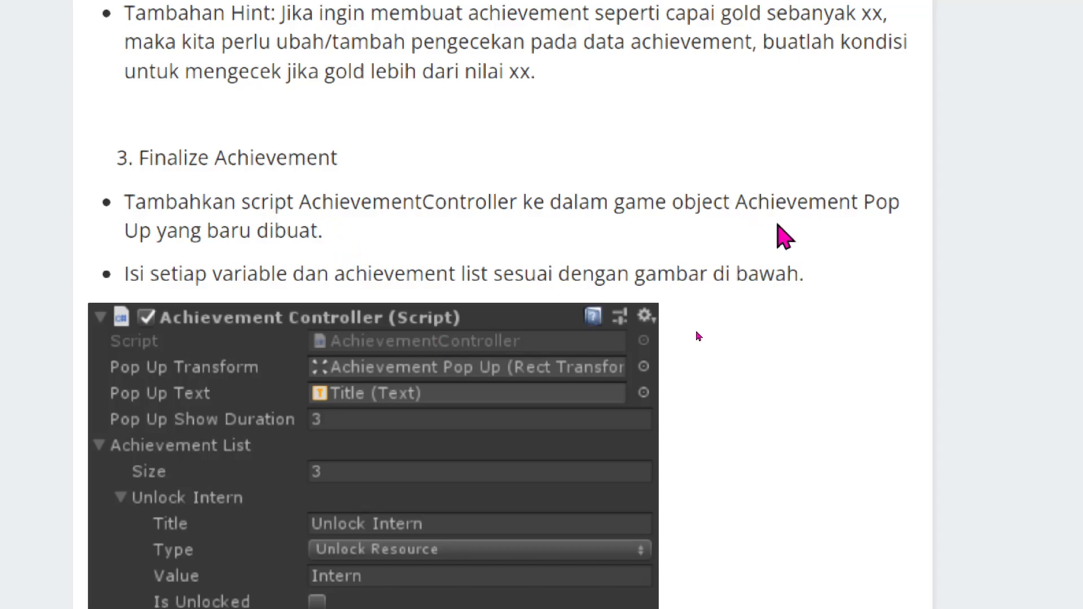
pyautogui.scroll(-5, 418, 285)
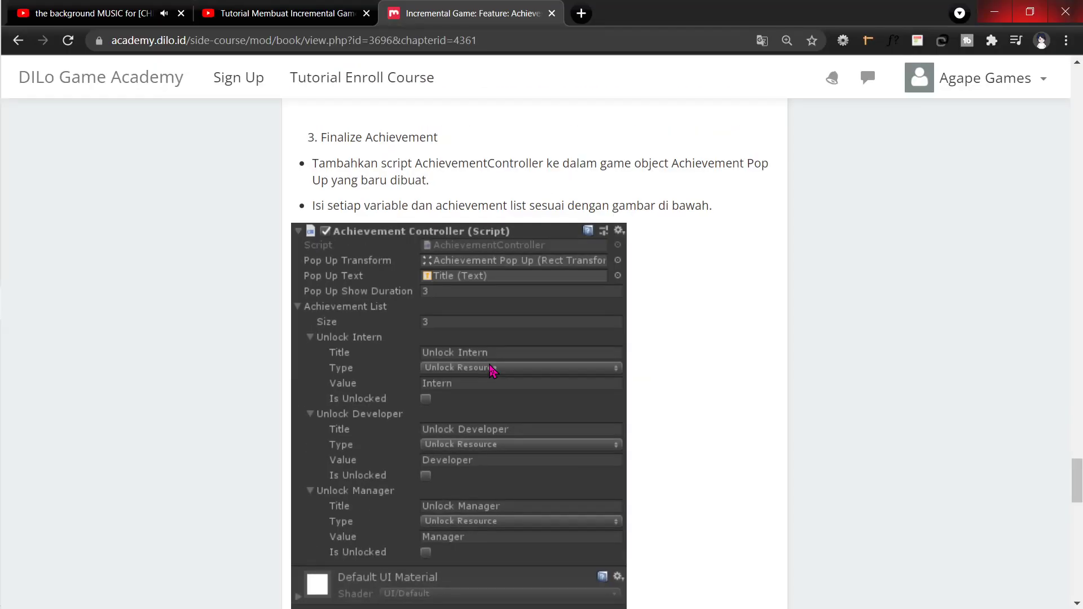
pyautogui.hotkey('alt', 'Tab')
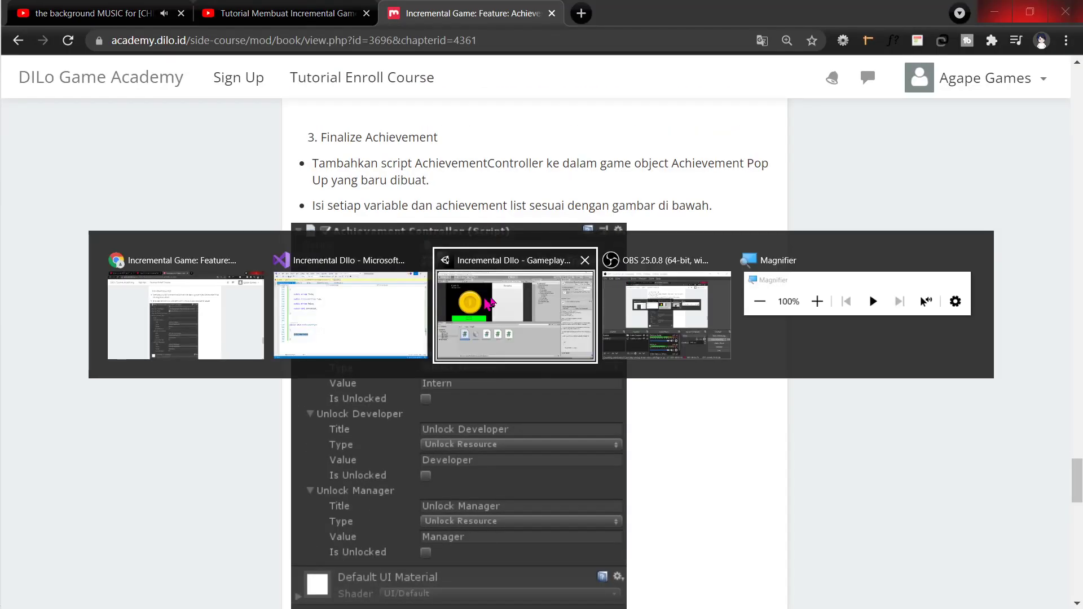
# Attach the AchievementController.cs script to the Achievement Pop Up object
pyautogui.click(490, 305)
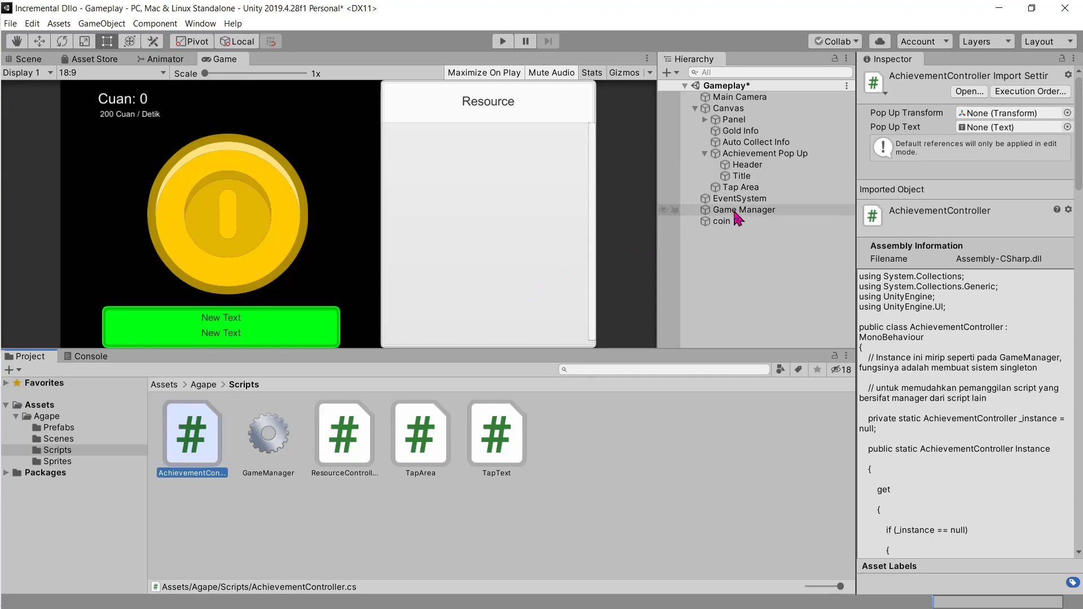
pyautogui.click(752, 158)
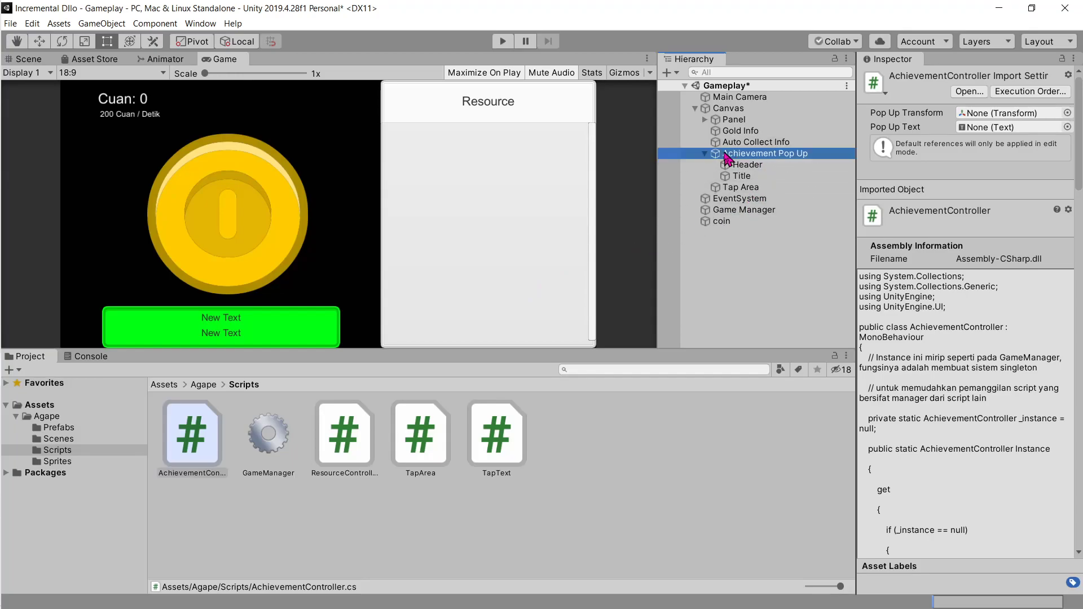
pyautogui.click(705, 153)
pyautogui.moveTo(191, 434); pyautogui.dragTo(947, 224)
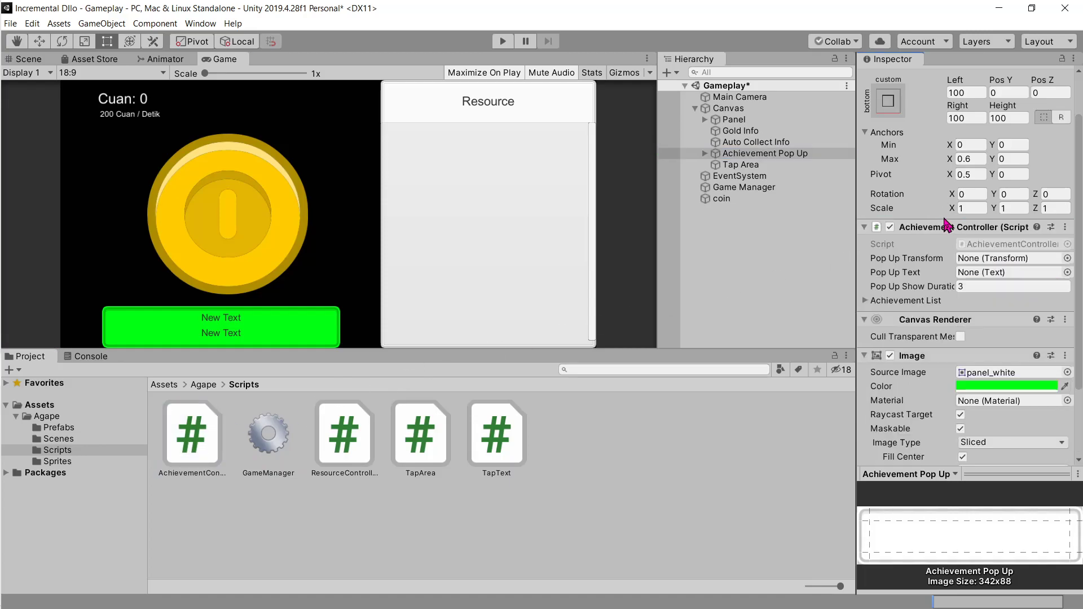
pyautogui.hotkey('alt', 'Tab')
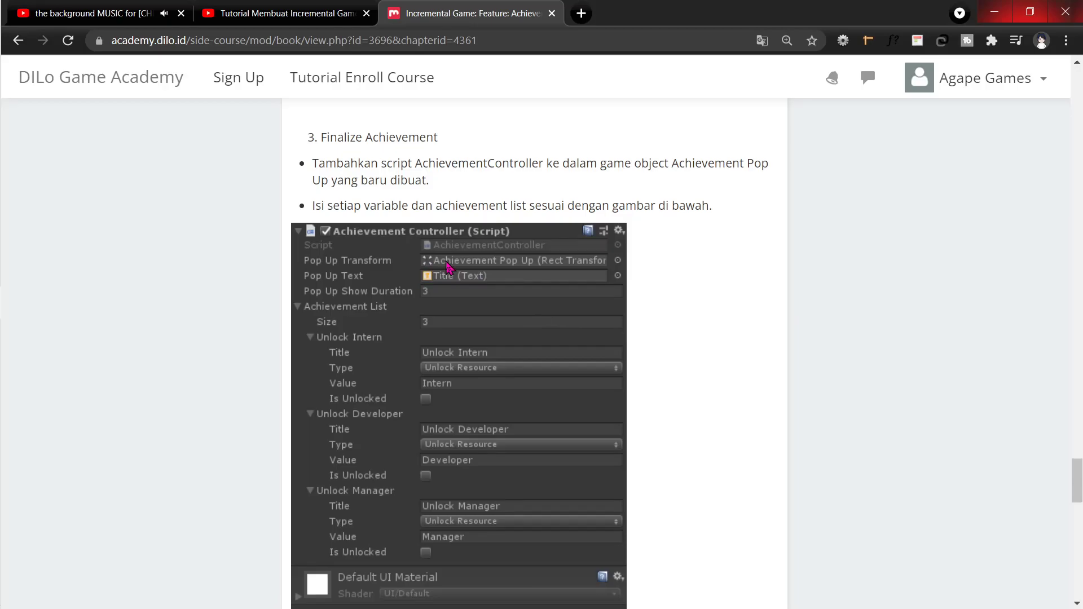
pyautogui.hotkey('alt', 'Tab')
# Assign Achievement Pop Up as Pop Up Transform and its Title child as Pop Up Text
pyautogui.moveTo(756, 153); pyautogui.dragTo(982, 258)
pyautogui.hotkey('alt', 'Tab')
pyautogui.hotkey('alt', 'Tab')
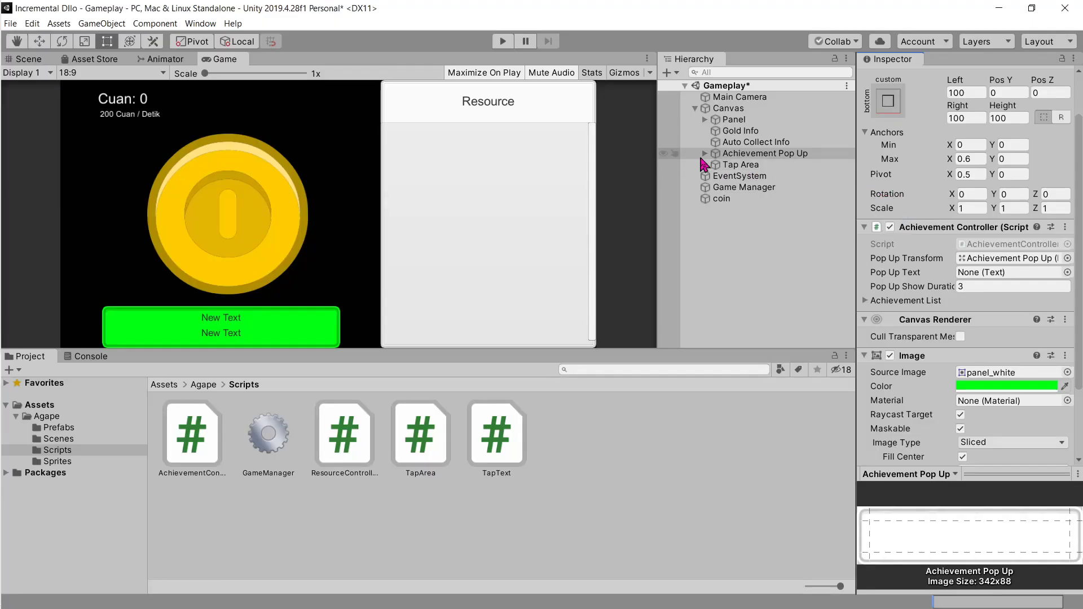
pyautogui.click(704, 153)
pyautogui.click(739, 176)
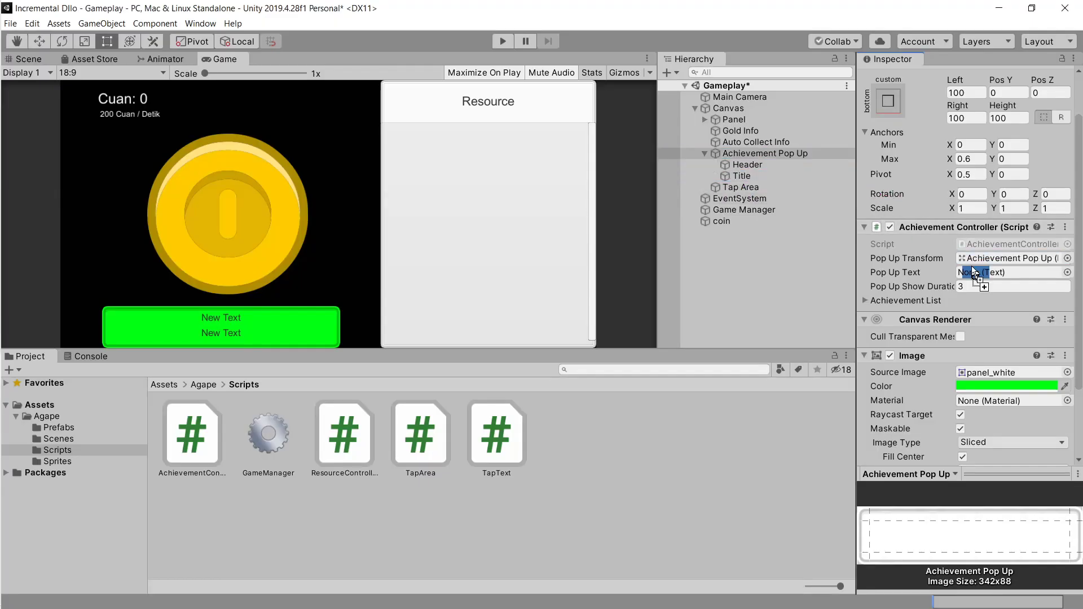
pyautogui.moveTo(740, 176); pyautogui.dragTo(982, 272)
# Change the Header text to 'Pencapaian' and the Title text to 'Judul'
pyautogui.click(748, 166)
pyautogui.click(957, 312)
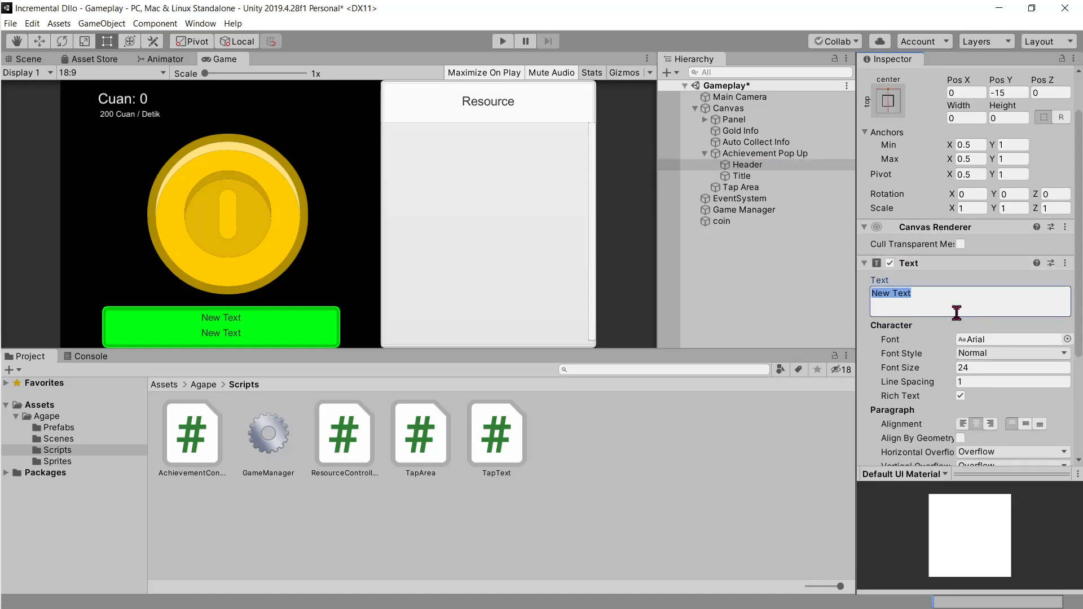
pyautogui.write('Penc')
pyautogui.write('apaian')
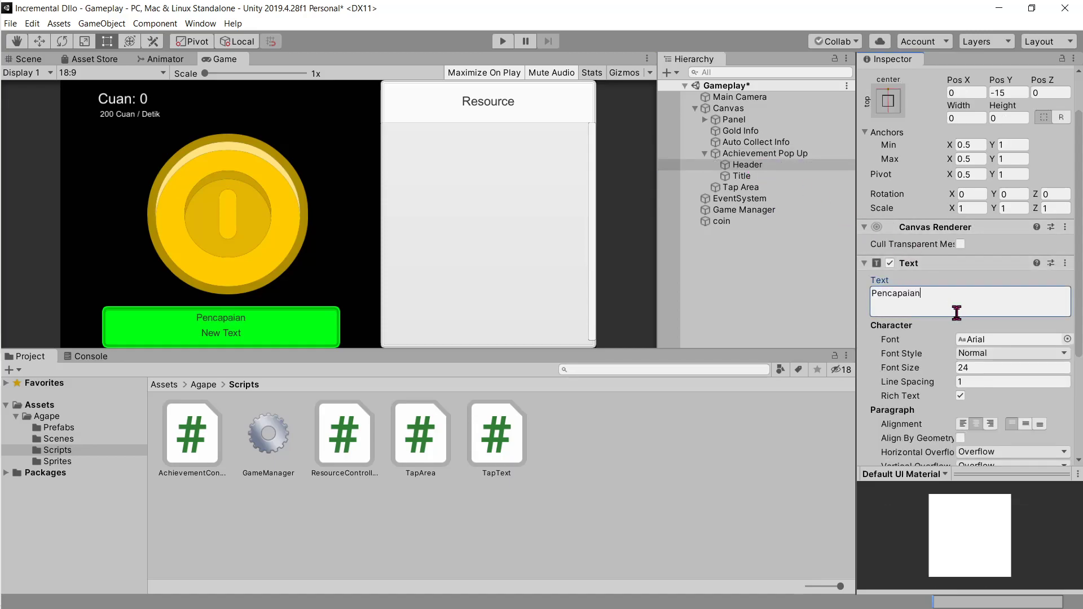
pyautogui.click(741, 176)
pyautogui.click(944, 295)
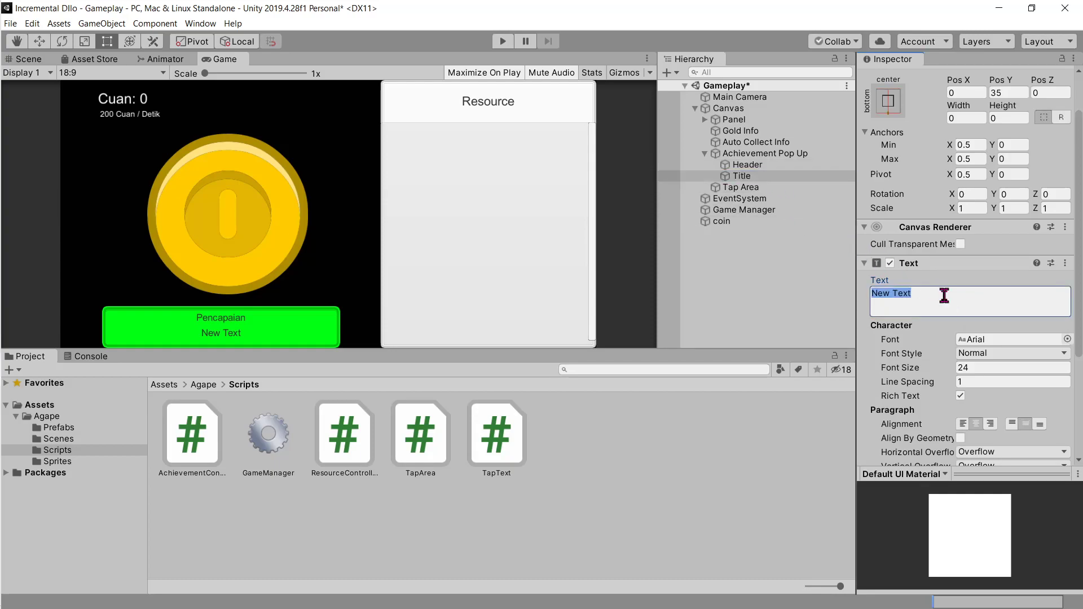
pyautogui.write('J')
pyautogui.write('dul')
pyautogui.hotkey('alt', 'Tab')
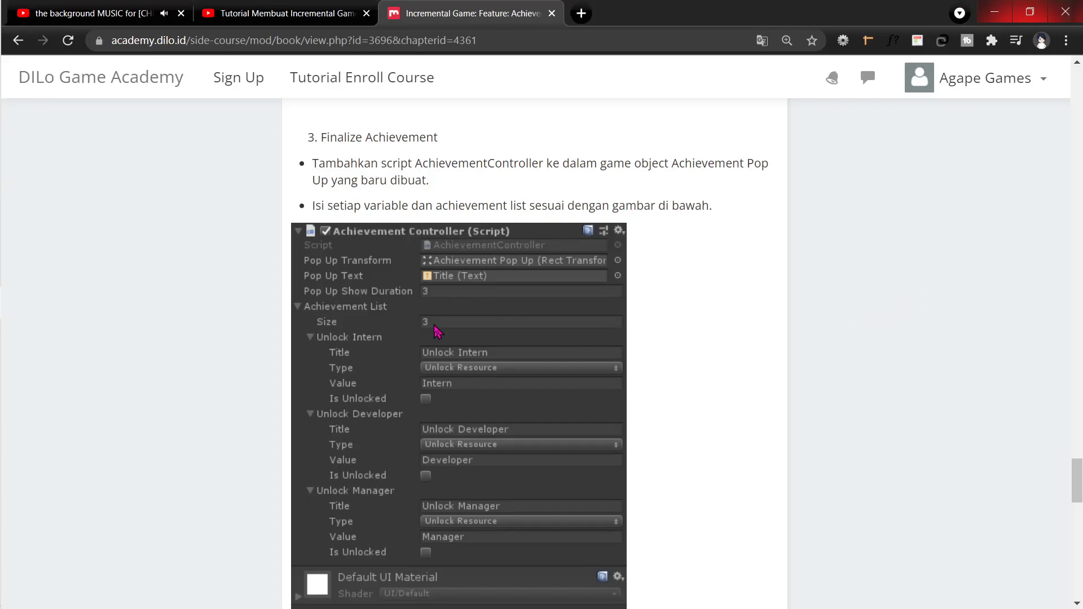
pyautogui.hotkey('alt', 'Tab')
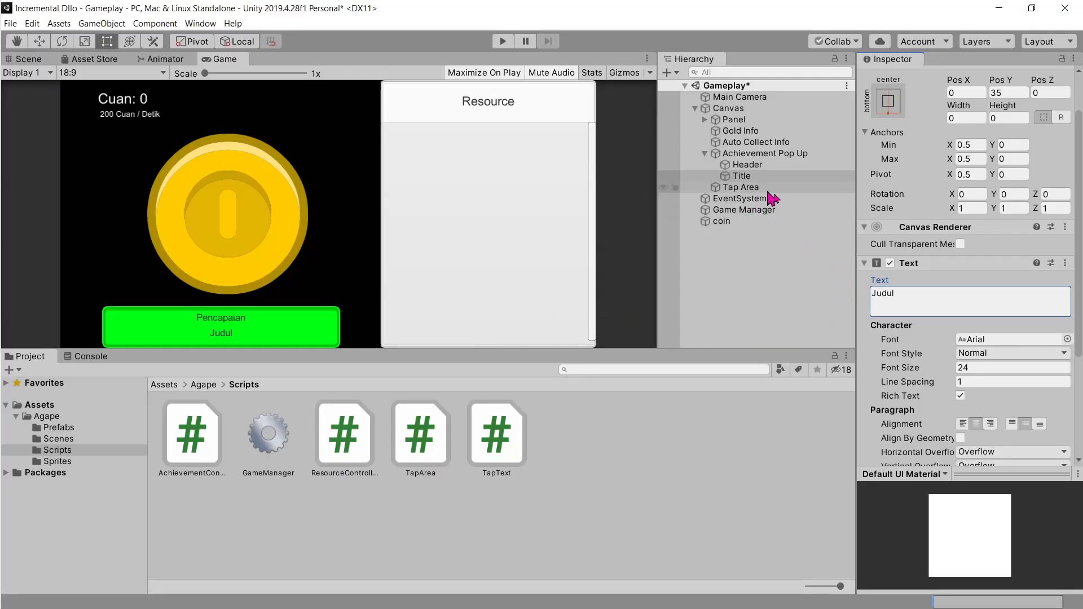
# Set the Achievement List size to 3 and expand Elements 0, 1 and 2
pyautogui.click(757, 153)
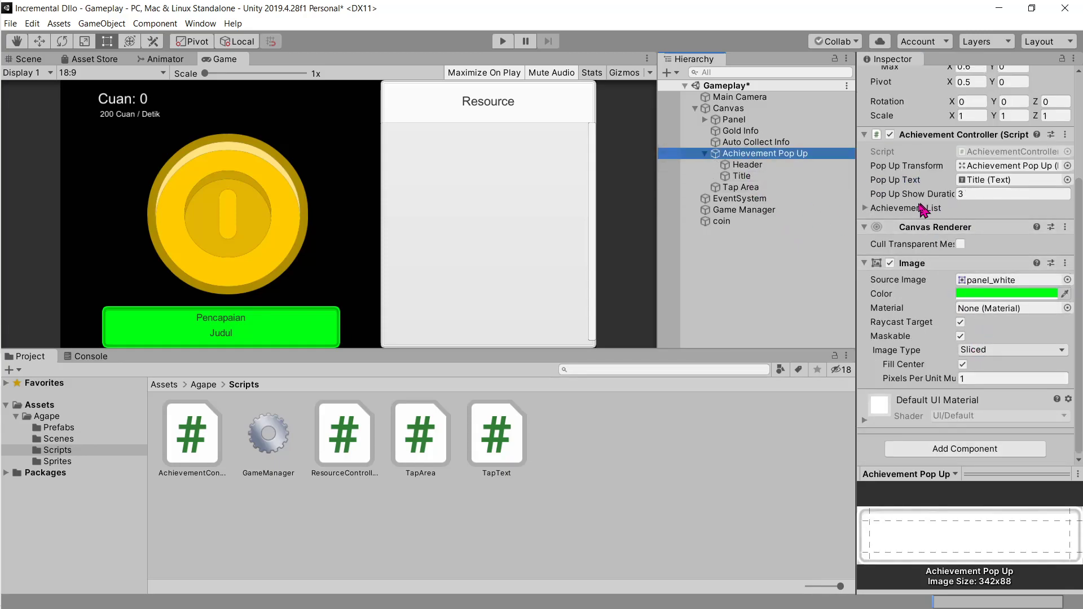
pyautogui.click(877, 208)
pyautogui.click(971, 222)
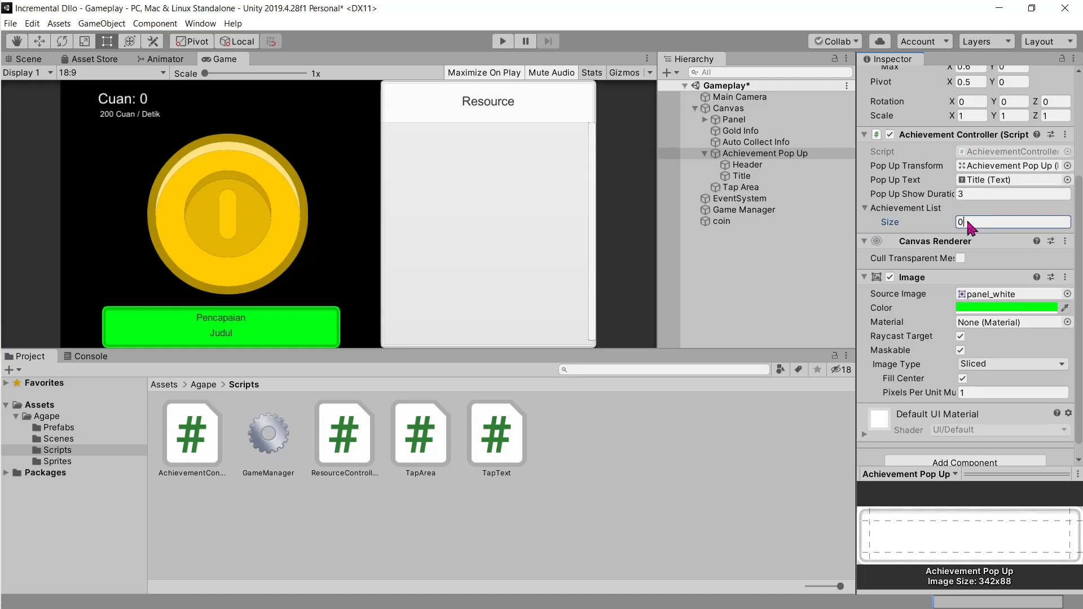
pyautogui.write('3')
pyautogui.press('Return')
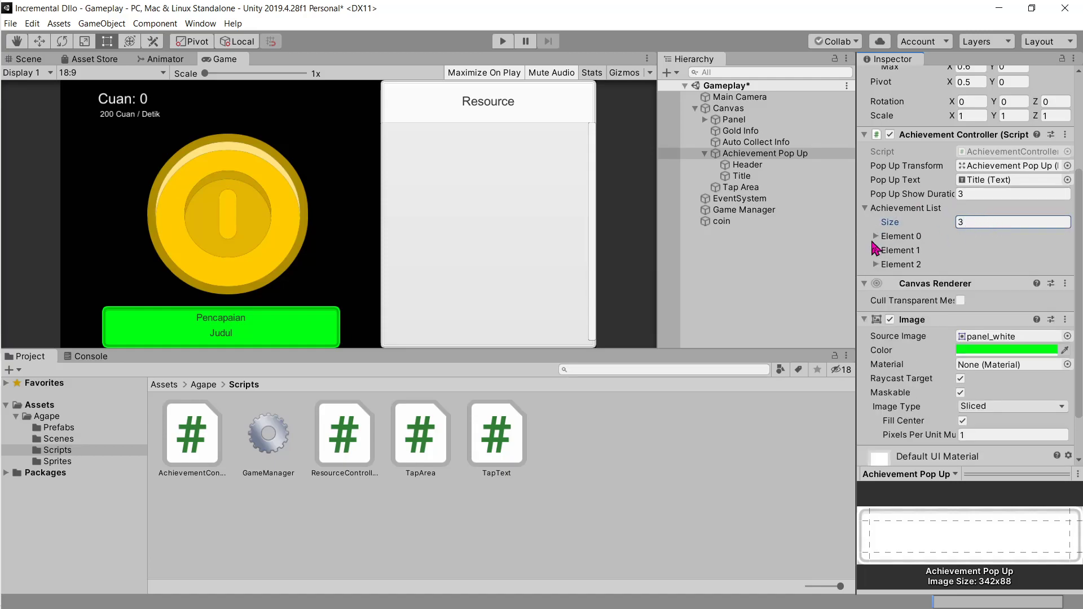
pyautogui.click(874, 241)
pyautogui.click(884, 310)
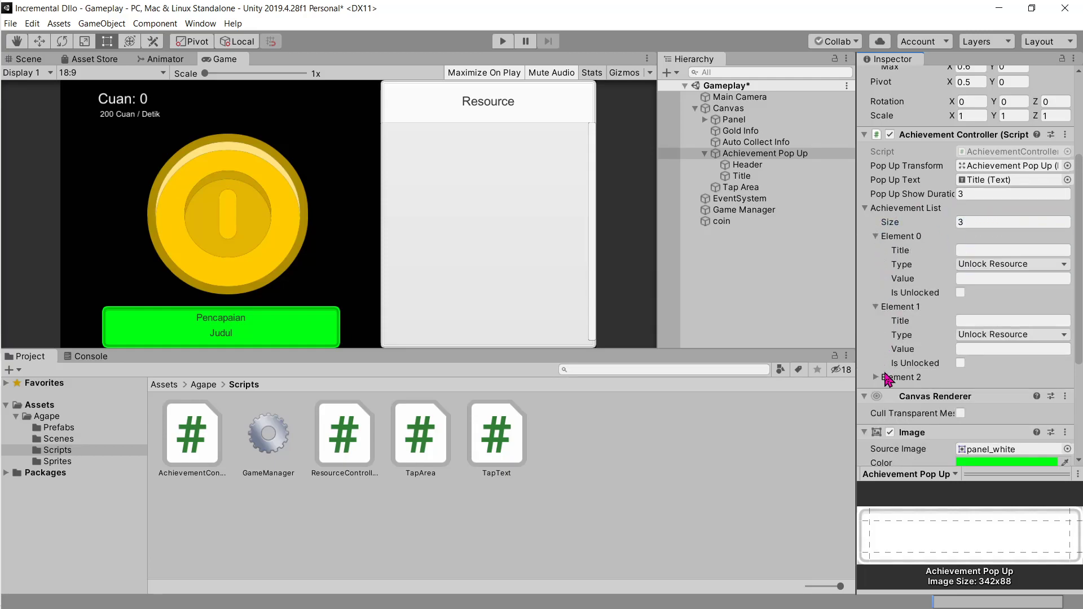
pyautogui.click(887, 378)
pyautogui.hotkey('alt', 'Tab')
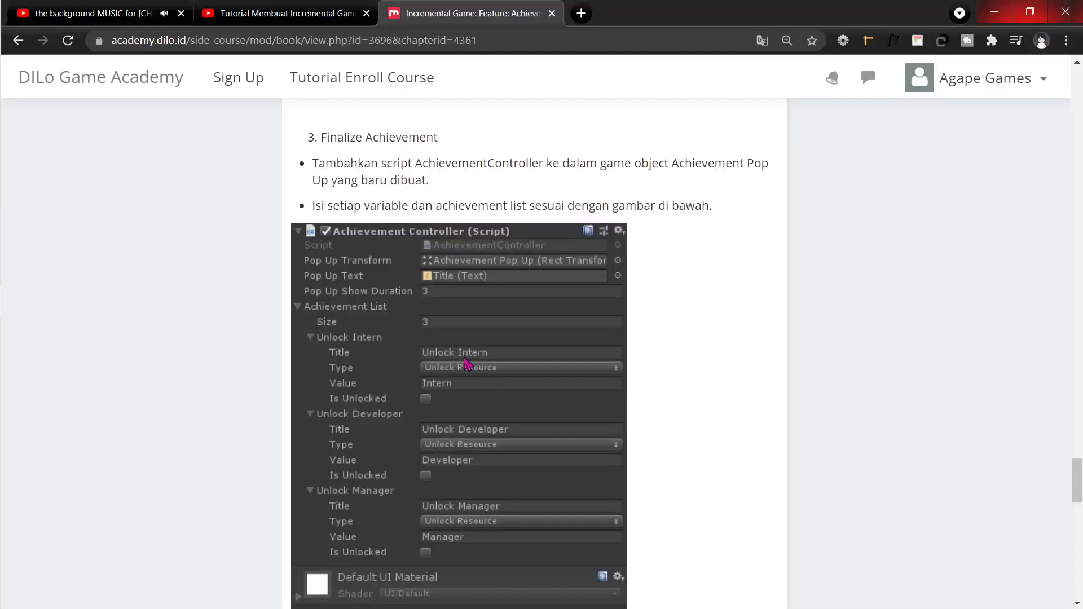
# Title the first achievement 'Tahu Kuning Terbuka', removing the leading 'Unlock'
pyautogui.hotkey('alt', 'Tab')
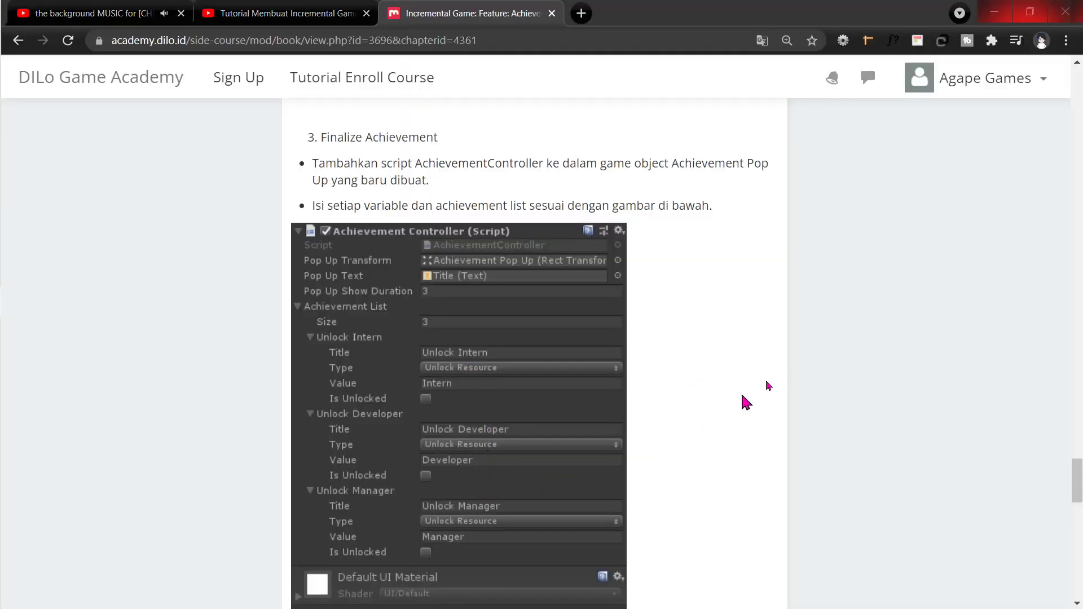
pyautogui.click(968, 250)
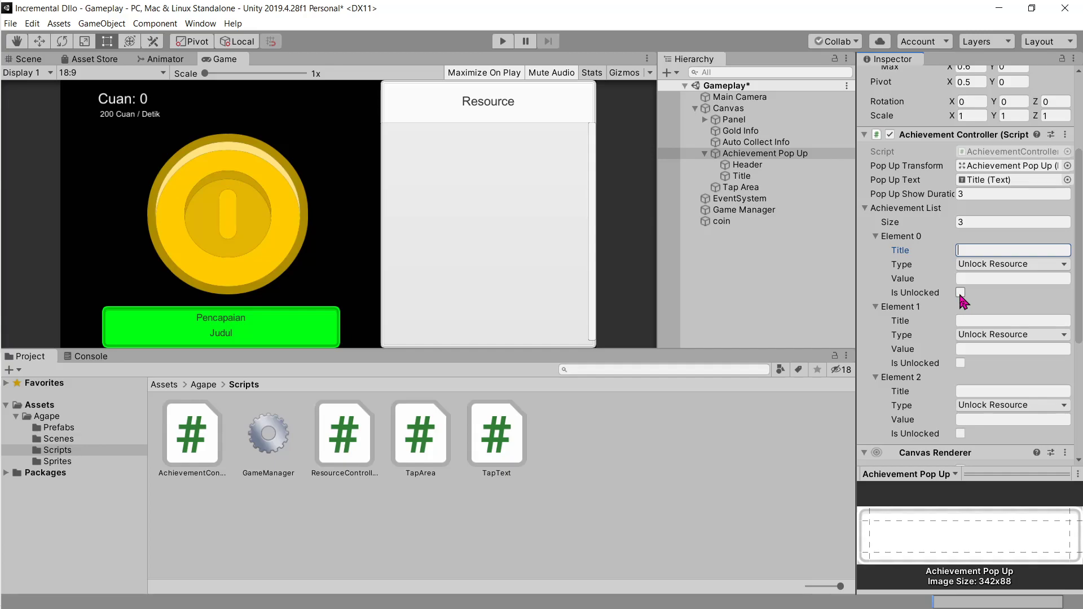
pyautogui.write('Unlock Tahu Kuning')
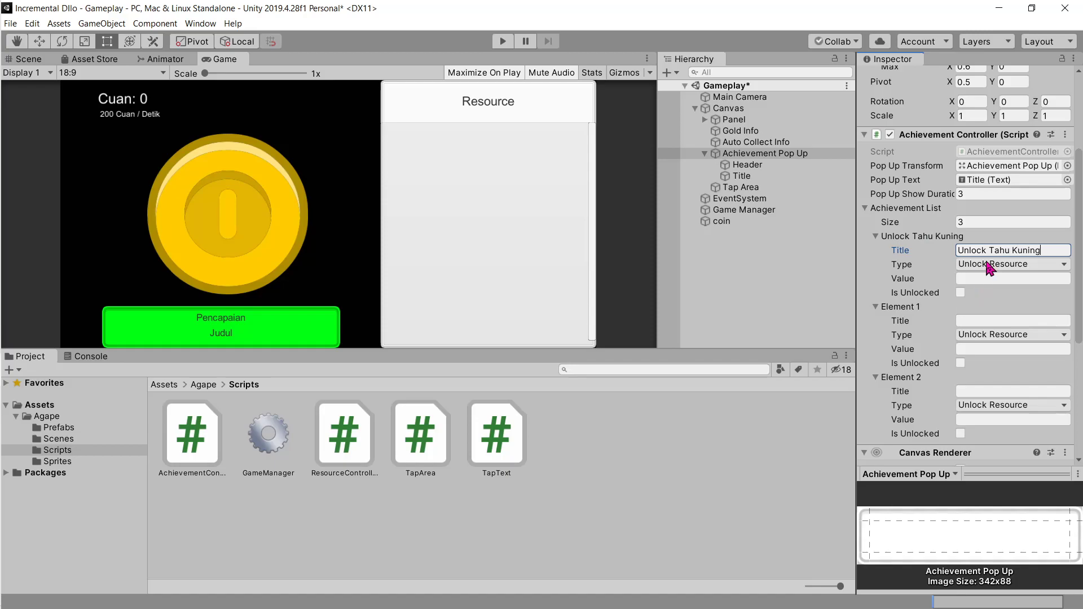
pyautogui.moveTo(989, 250); pyautogui.dragTo(951, 255)
pyautogui.press('BackSpace')
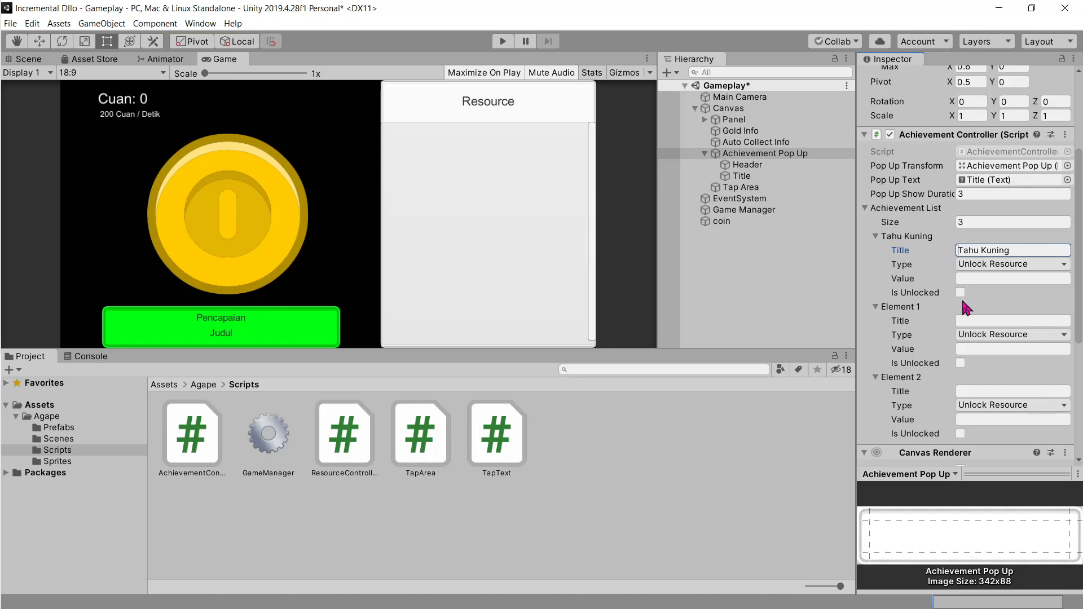
pyautogui.write('Tel')
pyautogui.press('BackSpace')
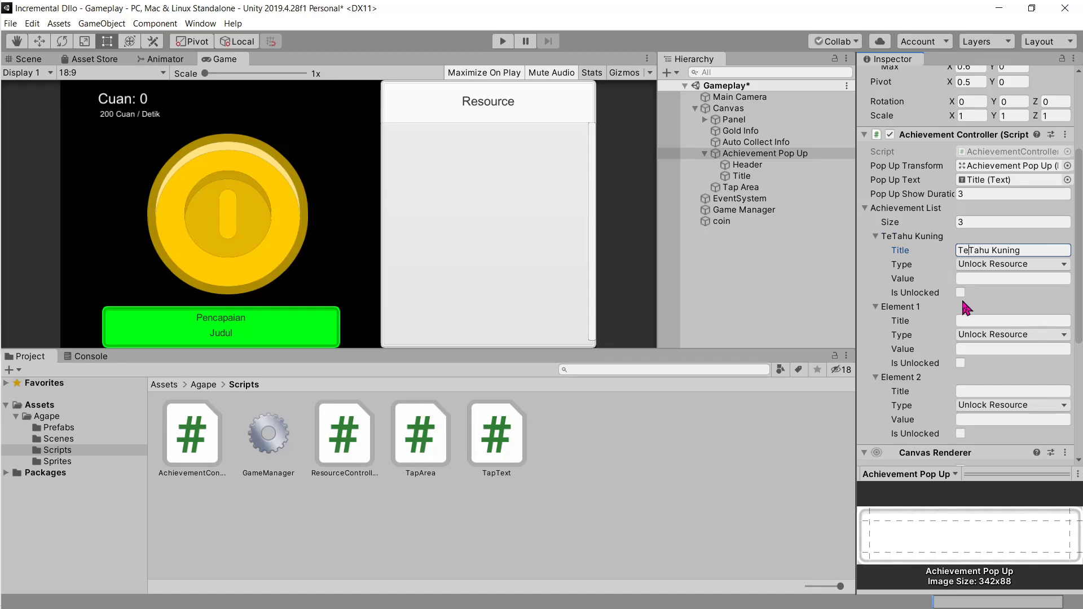
pyautogui.press('BackSpace')
pyautogui.press('BackSpace')
pyautogui.write('Terbuka')
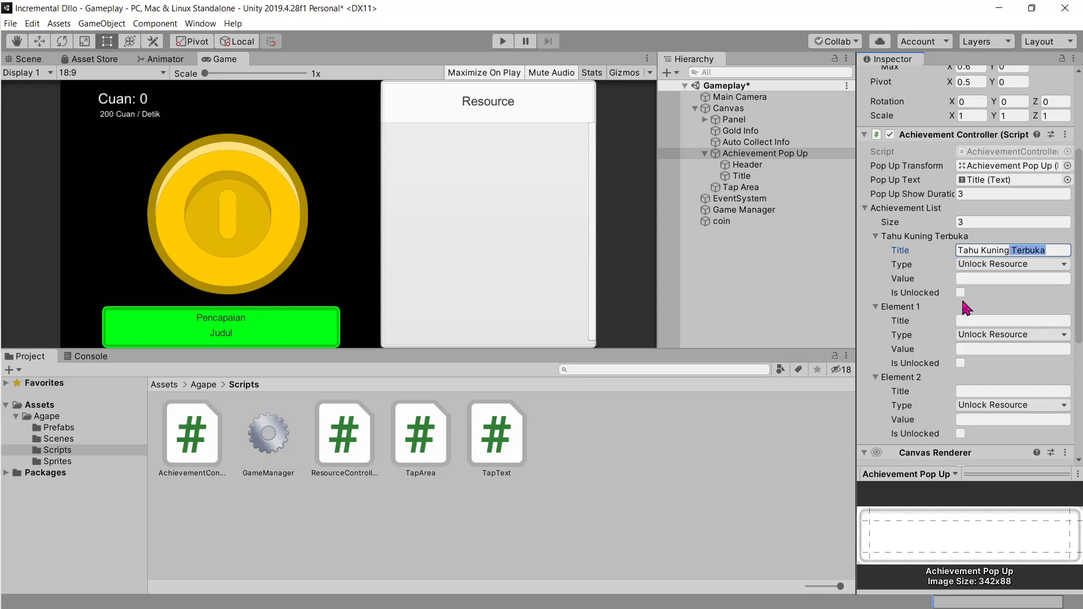
# Append 'Terbuka' to the Tahu Gejrot and Tahu Viral titles, keeping type Unlock Resource
pyautogui.click(996, 321)
pyautogui.write('Tahu Gejrot')
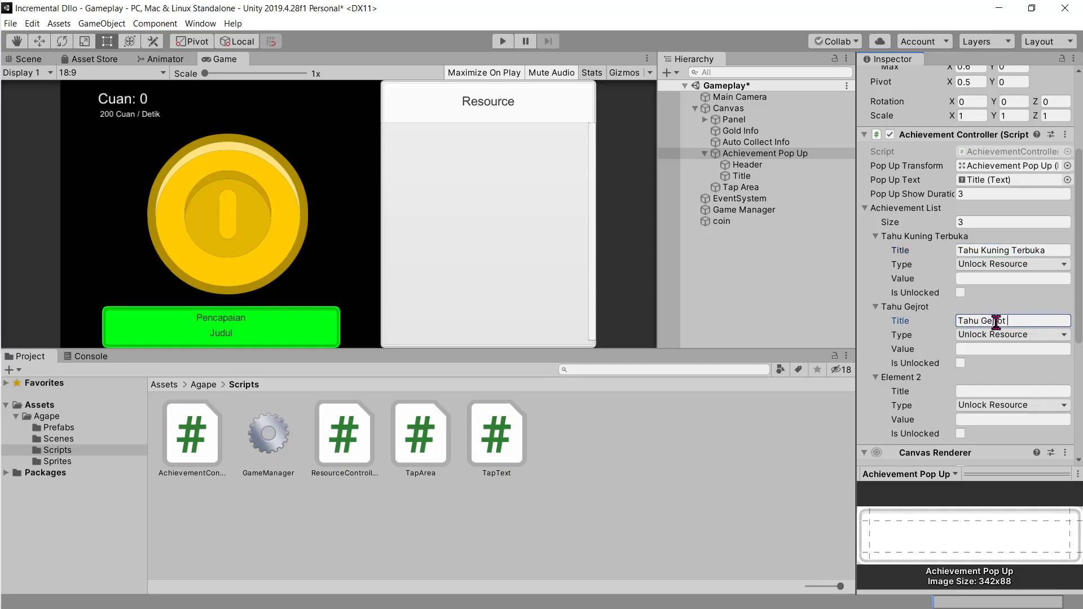
pyautogui.write('Terbuka')
pyautogui.click(996, 405)
pyautogui.click(999, 400)
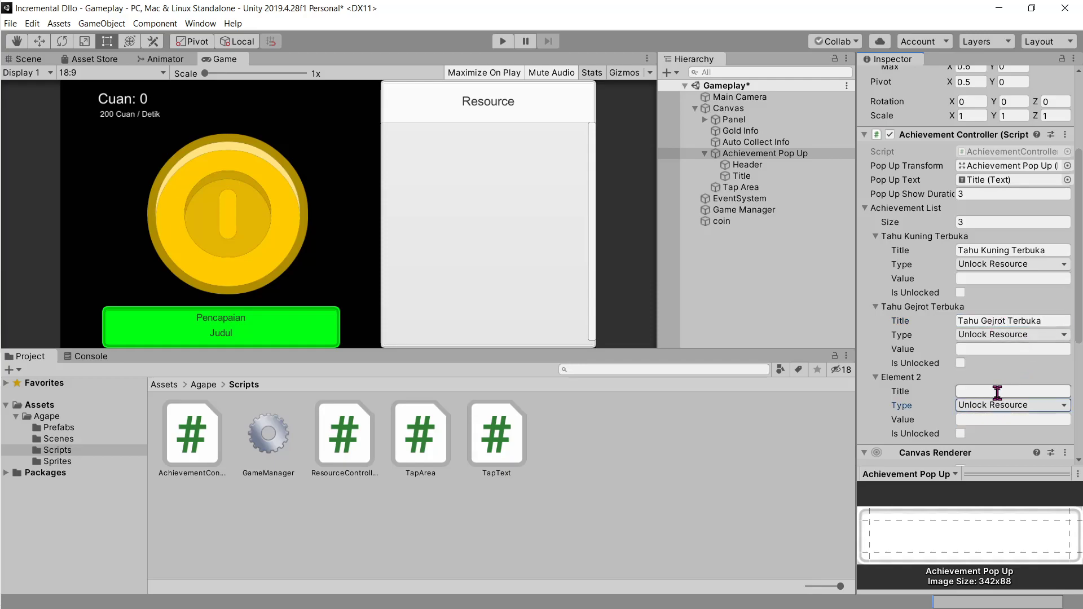
pyautogui.click(997, 401)
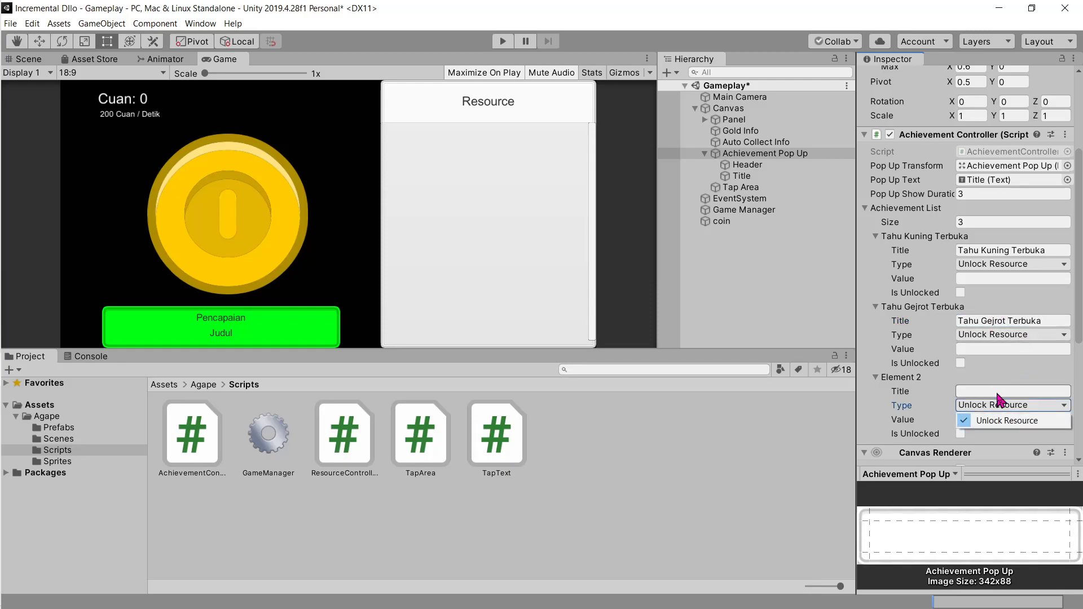
pyautogui.click(998, 399)
pyautogui.click(997, 392)
pyautogui.write('Tahu Viral')
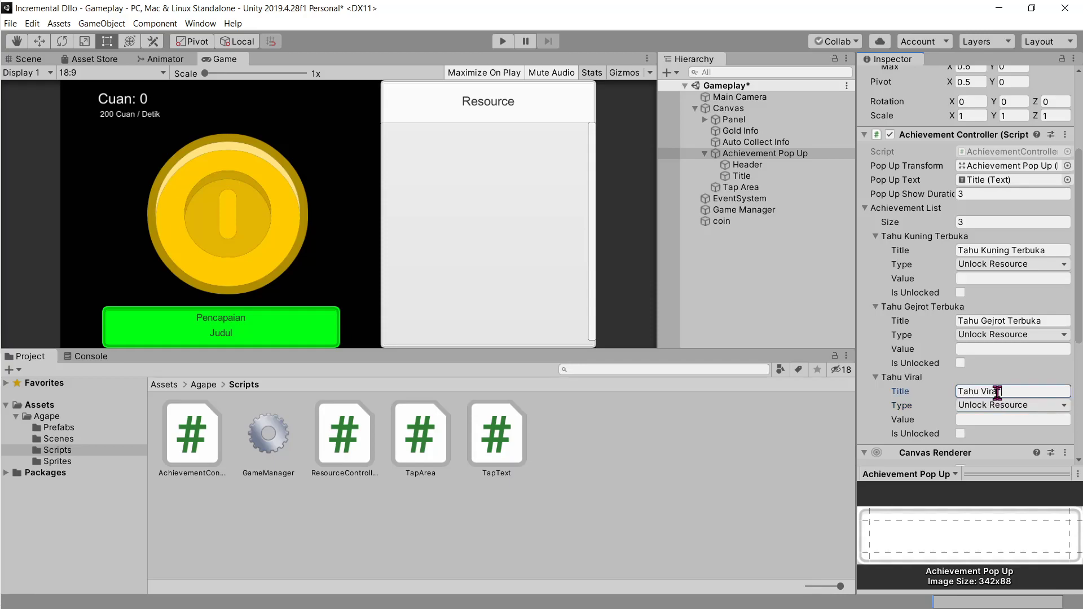
pyautogui.write('Terbuka')
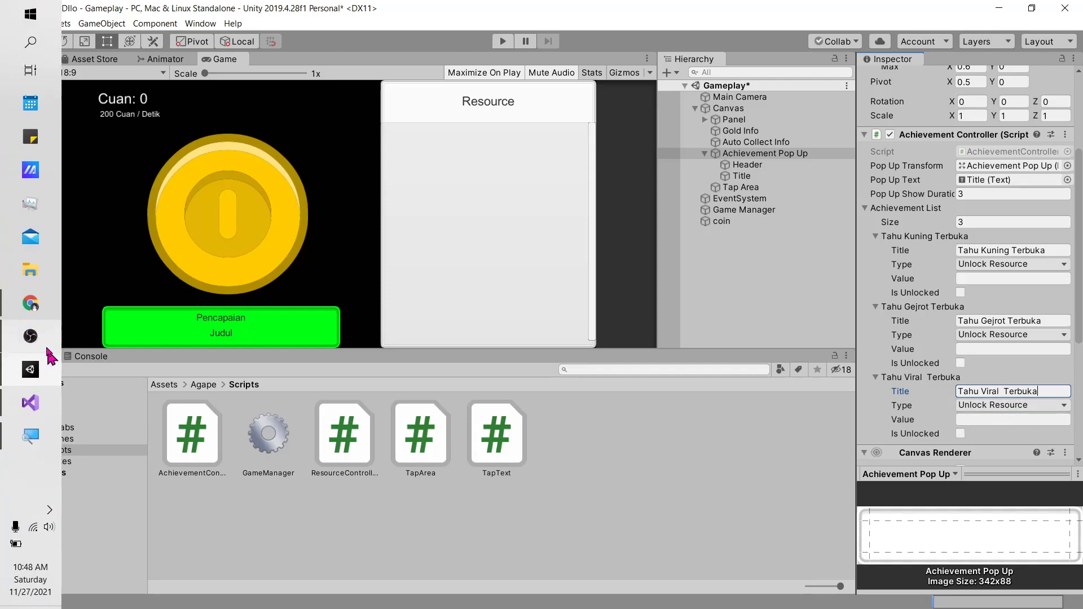
pyautogui.click(30, 307)
# Rewind the background music video to 47:09 and return to the tutorial video tab
pyautogui.hotkey('ctrl', '1')
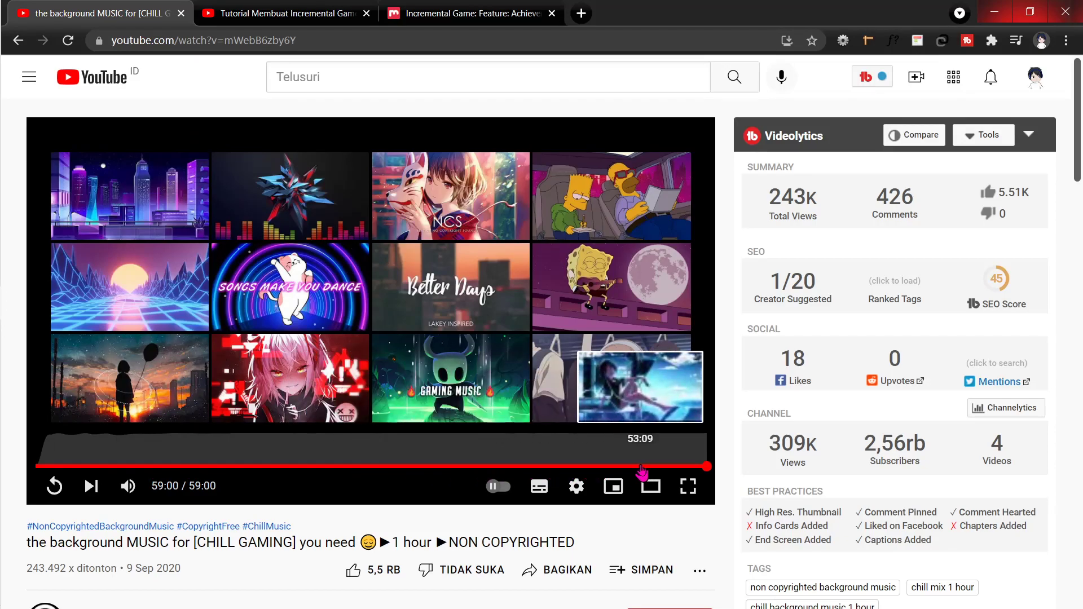
pyautogui.moveTo(630, 467); pyautogui.dragTo(553, 467)
pyautogui.click(462, 8)
pyautogui.click(321, 13)
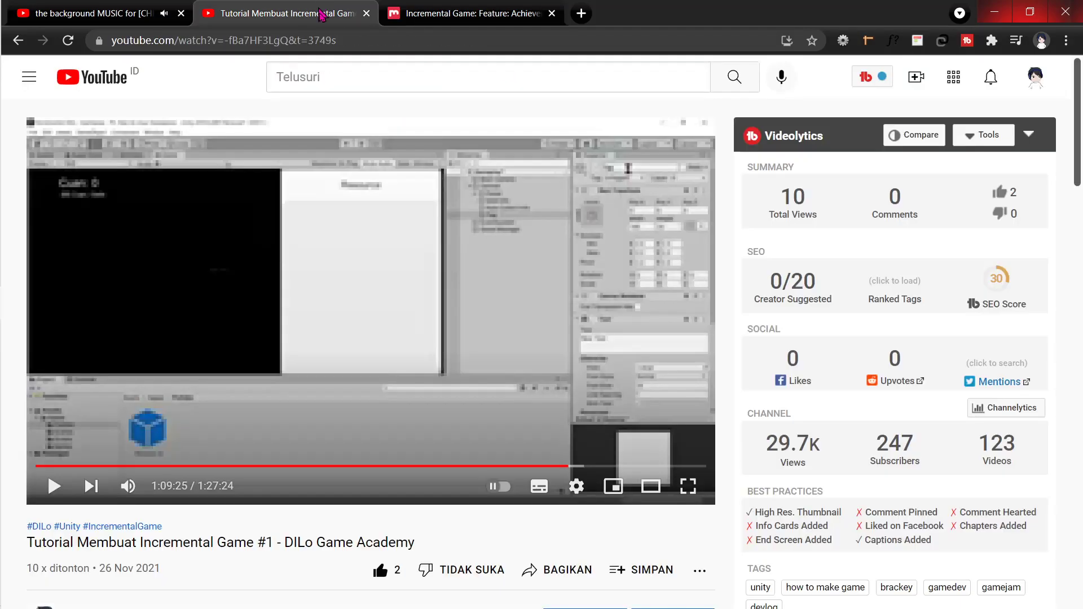
# Check the achievement tutorial page, then return to Unity to enter 'Kuning' as the first achievement's Value
pyautogui.hotkey('alt', 'Tab')
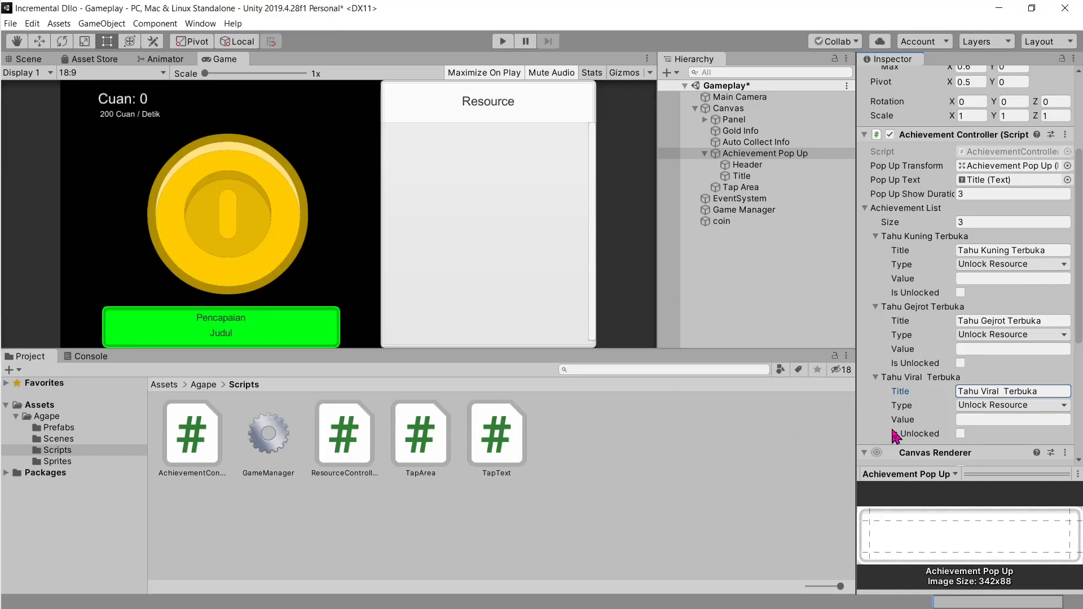
pyautogui.hotkey('alt', 'Tab')
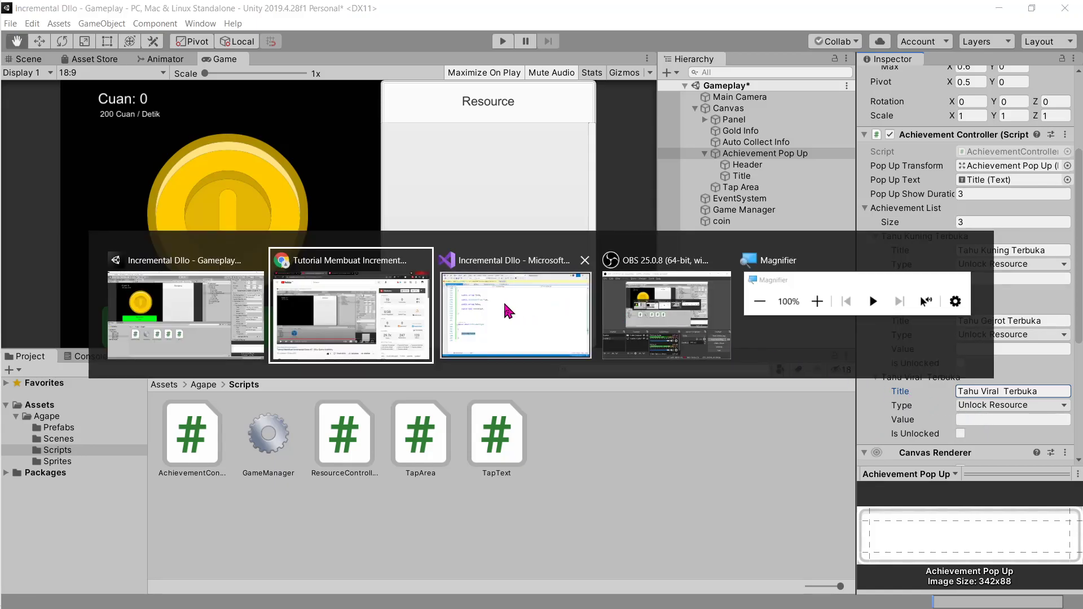
pyautogui.click(504, 300)
pyautogui.hotkey('alt', 'Tab')
pyautogui.click(500, 306)
pyautogui.click(463, 13)
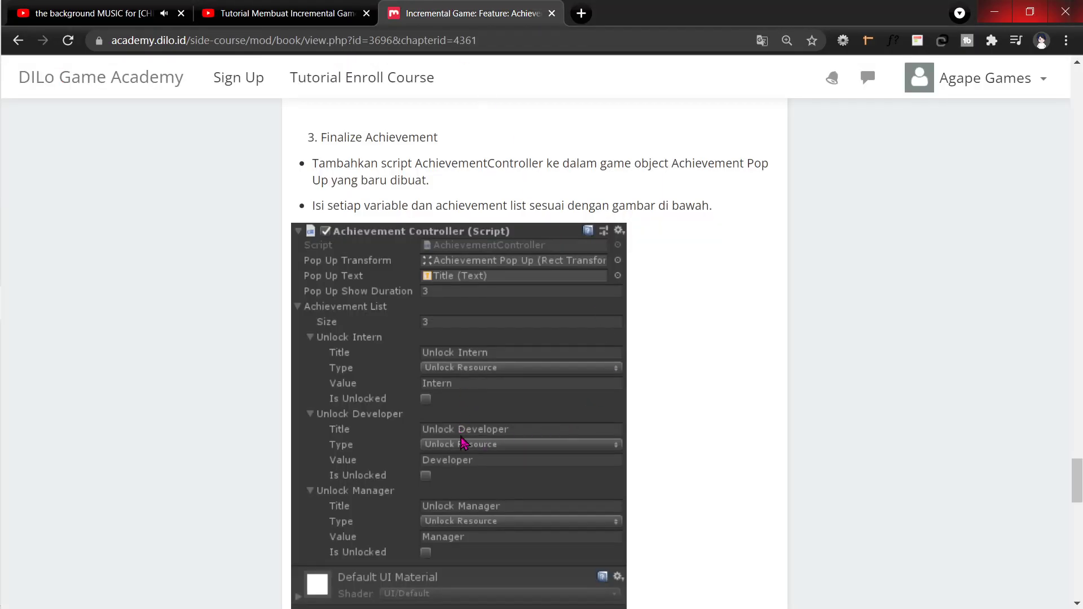
pyautogui.hotkey('alt', 'Tab')
pyautogui.hotkey('alt', 'Tab')
pyautogui.hotkey('alt', 'Tab')
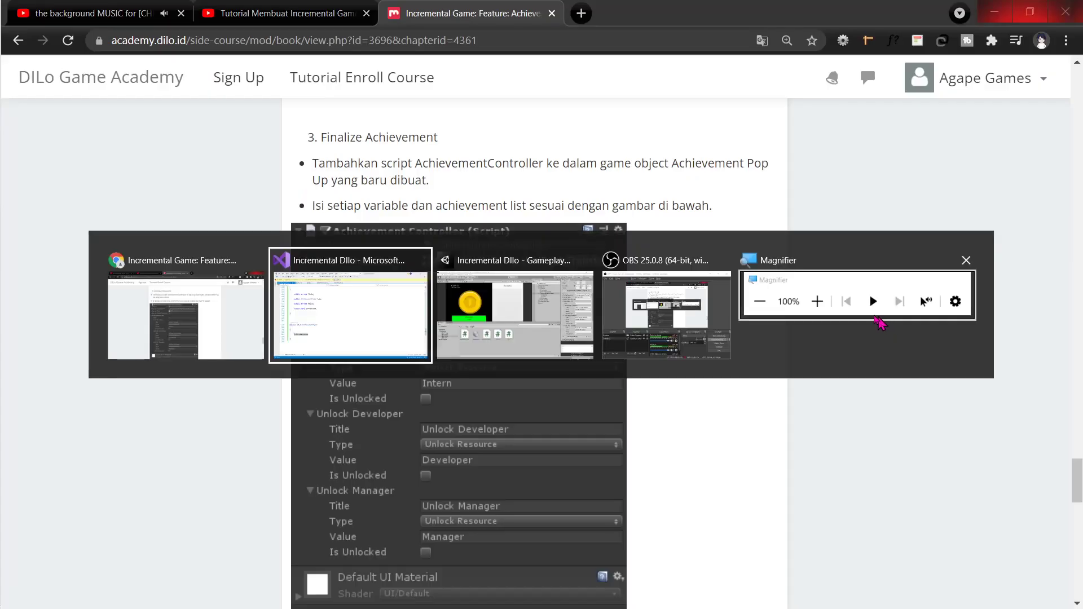
pyautogui.click(578, 320)
pyautogui.click(983, 279)
pyautogui.write('Kuning')
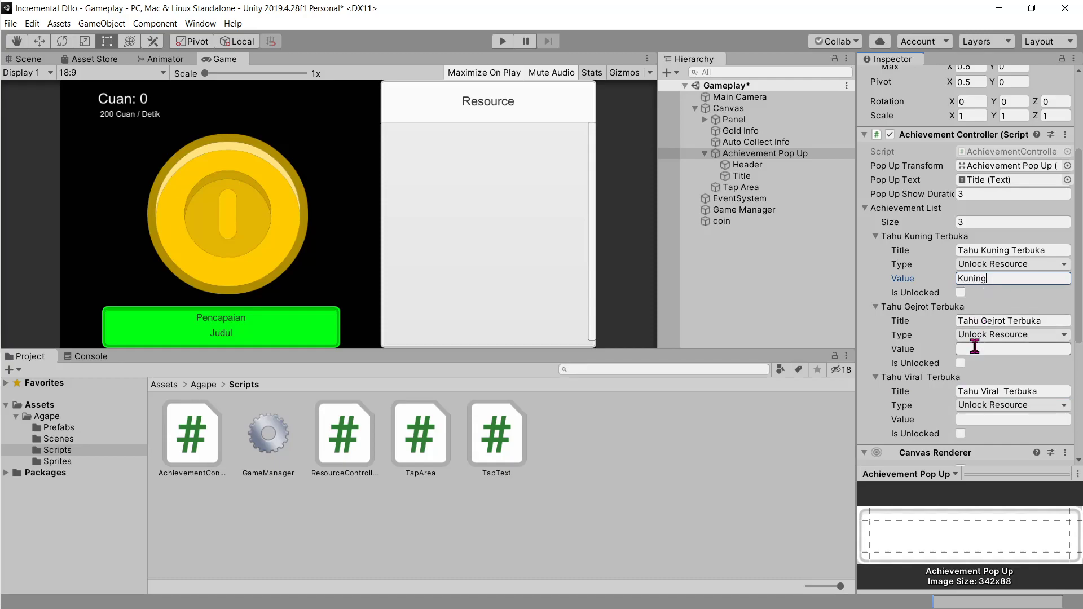
# Enter 'Gejrot' as the Tahu Gejrot Terbuka Value and select the Tahu Viral Terbuka Value field
pyautogui.click(975, 348)
pyautogui.write('Gejrot')
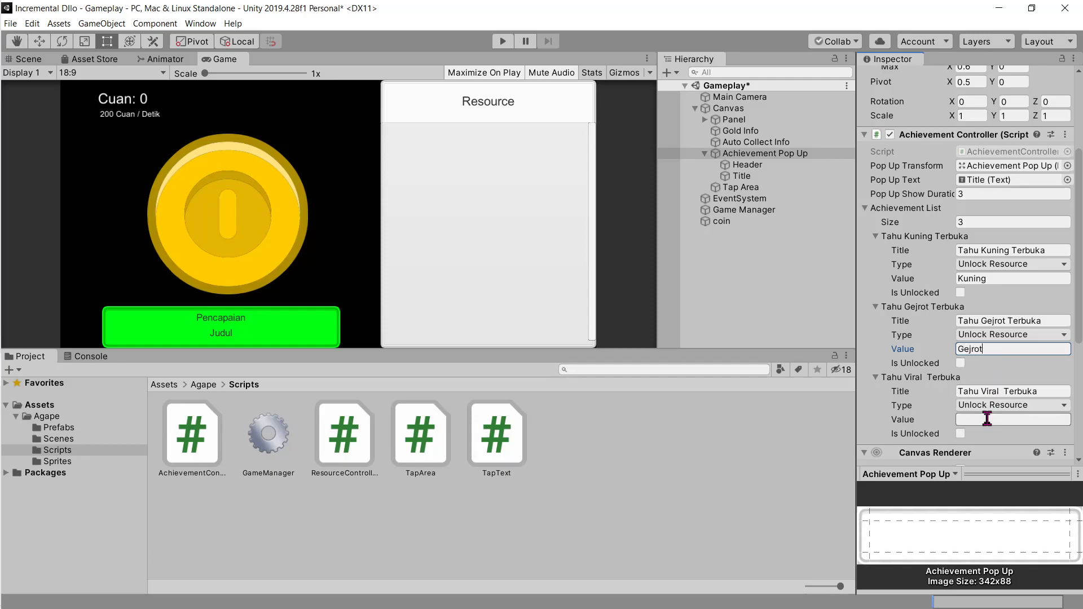
pyautogui.click(987, 419)
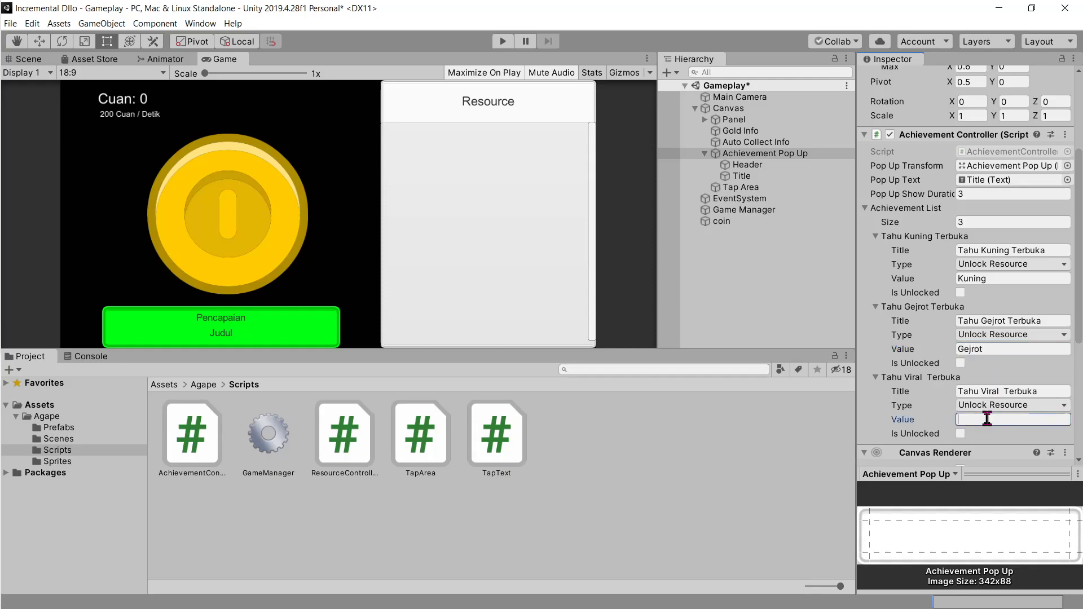
pyautogui.write('Viral')
pyautogui.hotkey('alt', 'Tab')
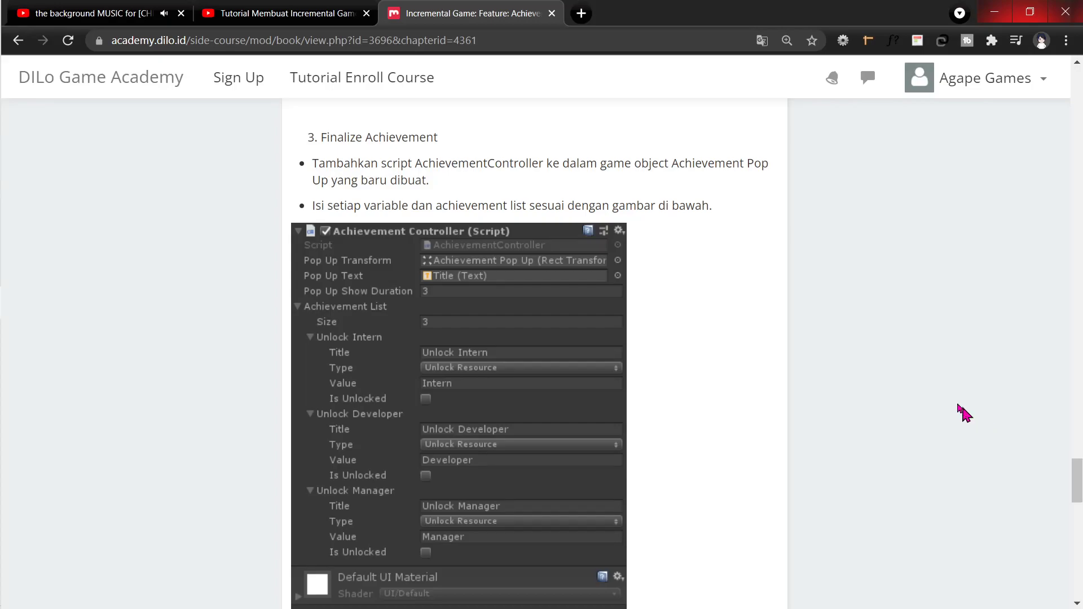
# Read the tutorial note that Values must match Resources Configs names, then return to Unity
pyautogui.scroll(-5, 559, 370)
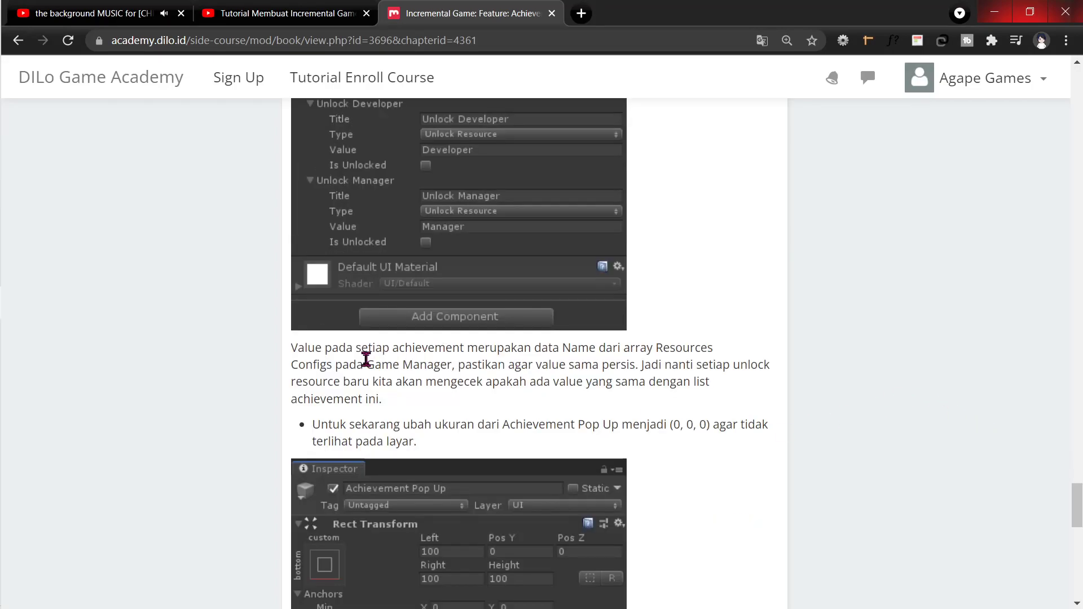
pyautogui.scroll(-3, 367, 355)
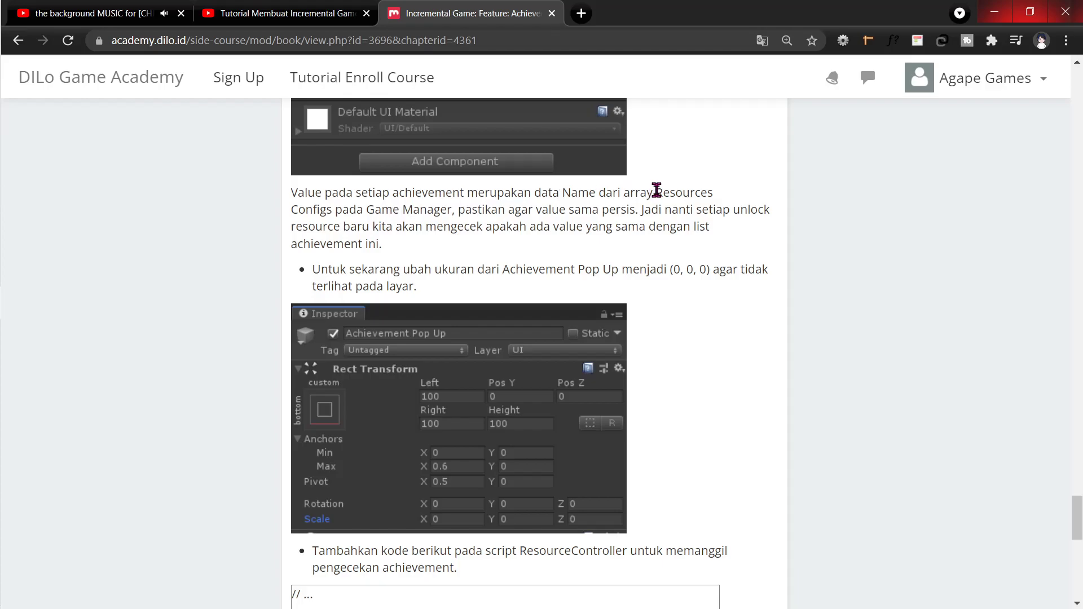
pyautogui.moveTo(685, 192); pyautogui.dragTo(632, 194)
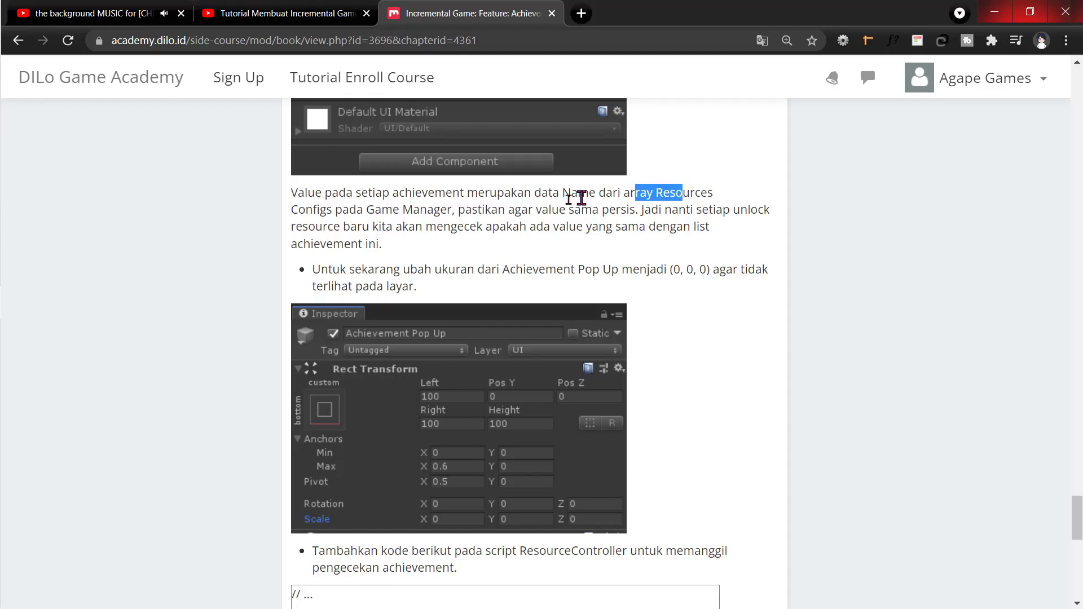
pyautogui.click(651, 199)
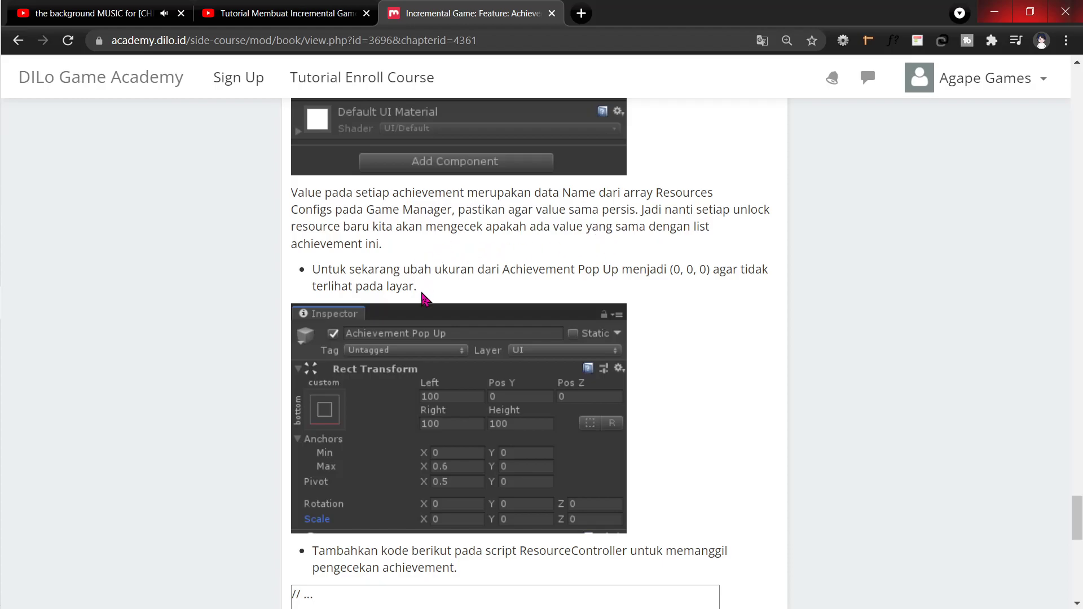
pyautogui.moveTo(5, 302)
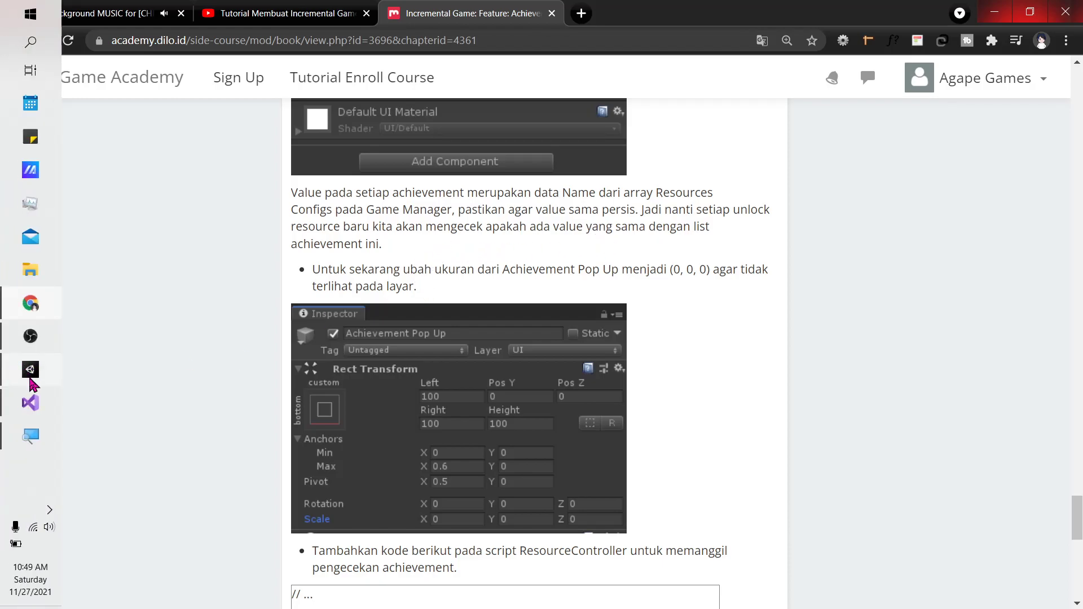
pyautogui.click(31, 372)
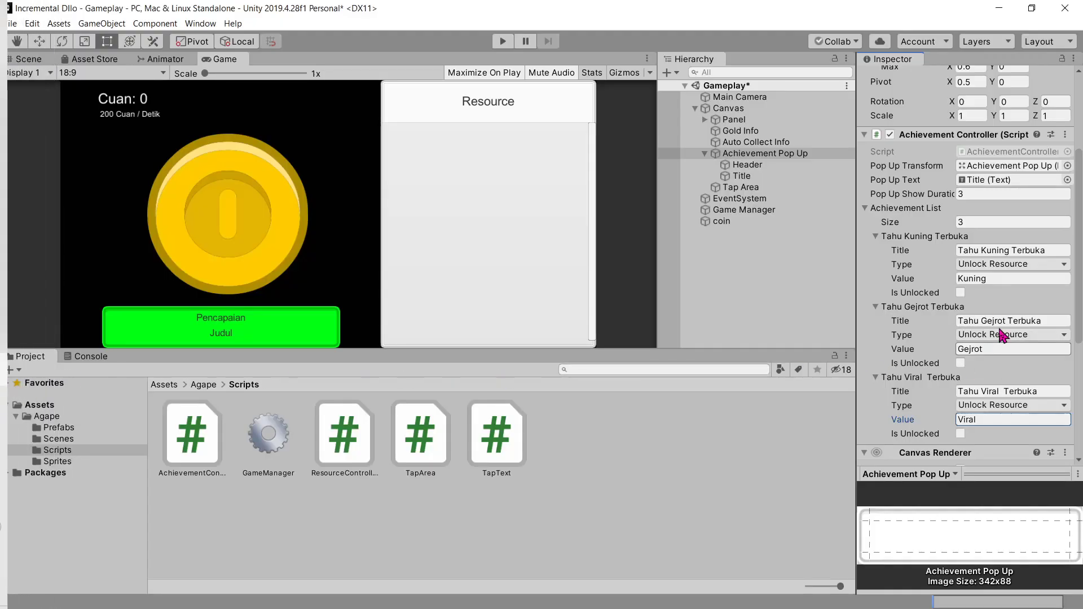
# Copy the Tahu Kuning resource name into the first achievement's Value
pyautogui.click(743, 212)
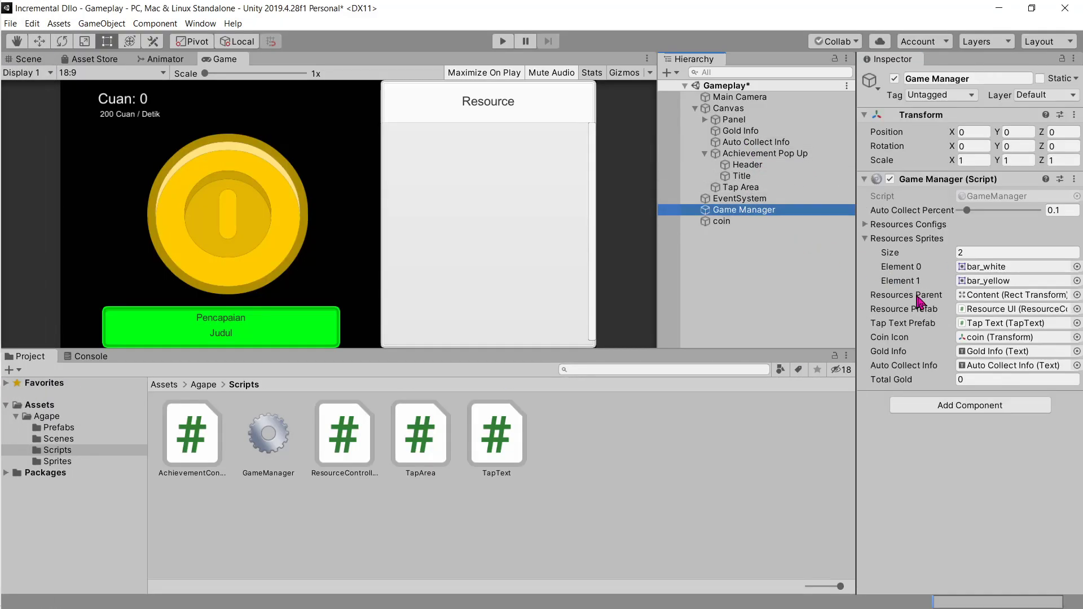
pyautogui.click(871, 227)
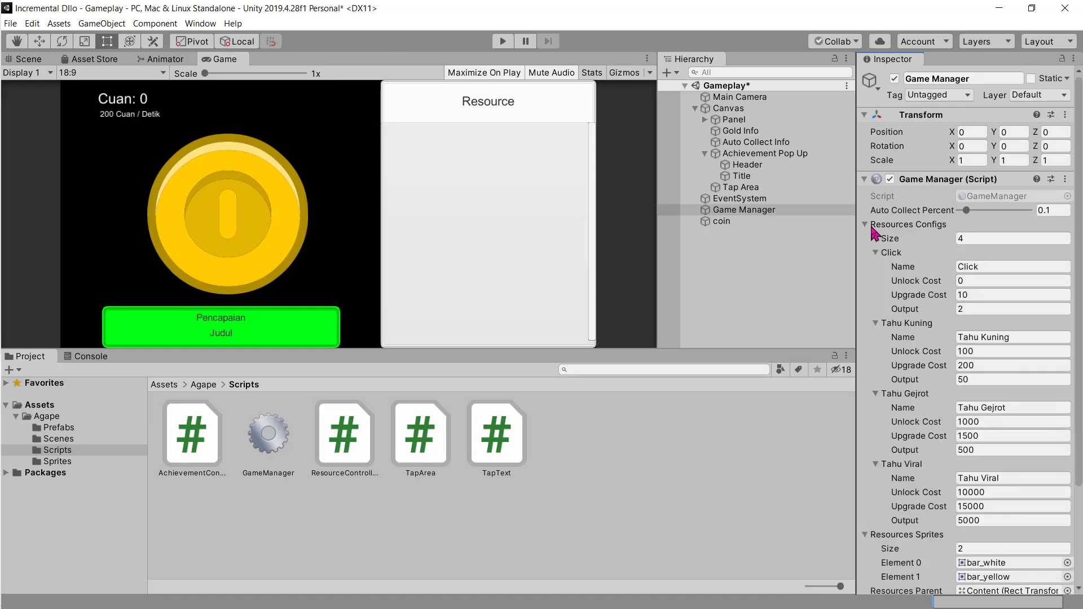
pyautogui.click(1011, 337)
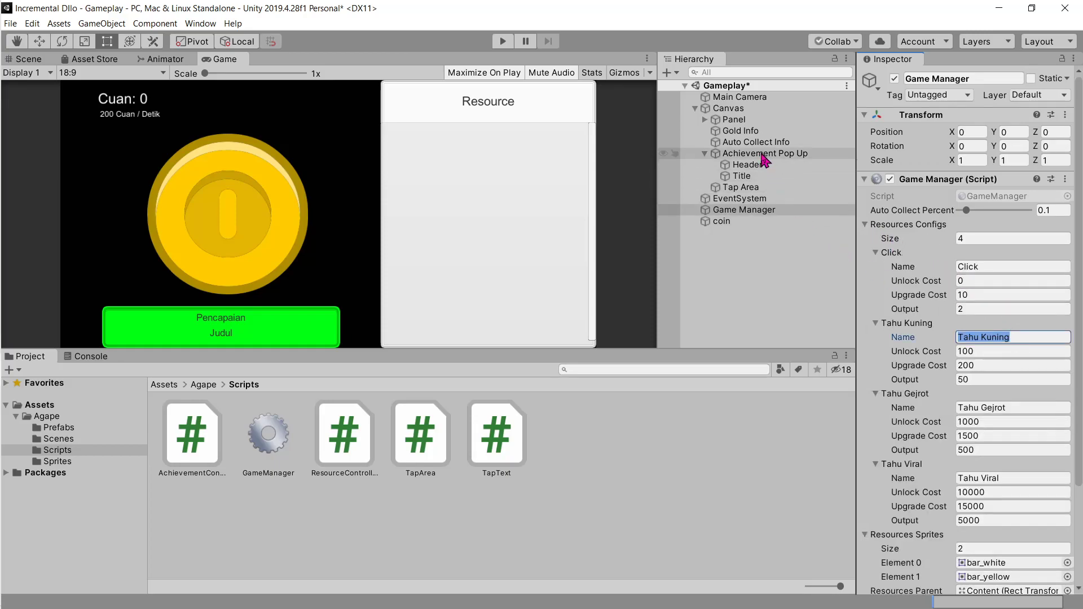
pyautogui.scroll(-5, 972, 269)
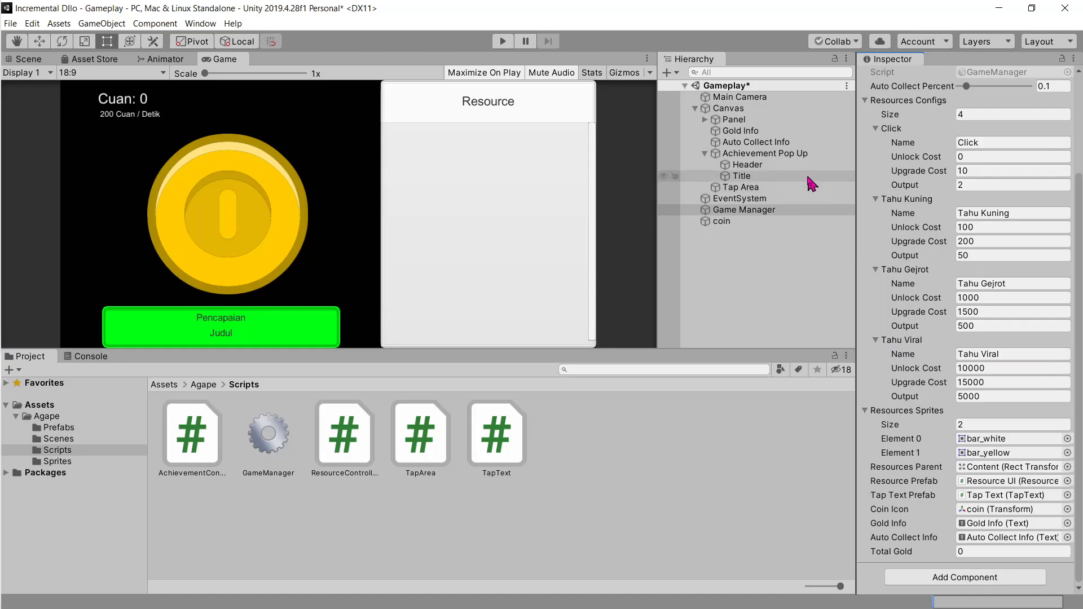
pyautogui.click(769, 156)
pyautogui.click(1002, 300)
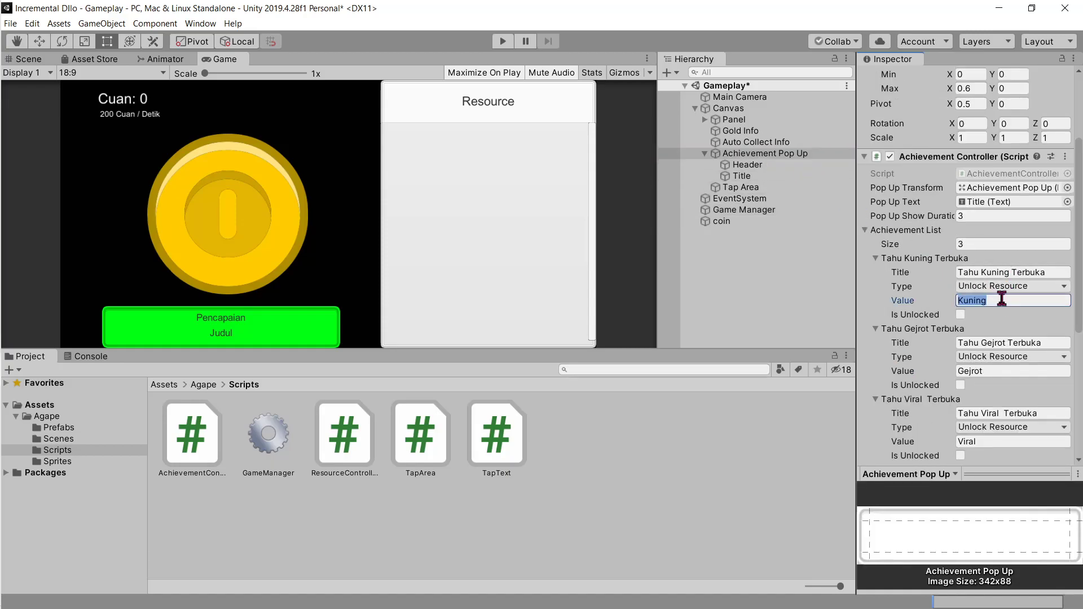
# Fill the Tahu Gejrot and Tahu Viral achievement Values with the matching resource names
pyautogui.click(740, 210)
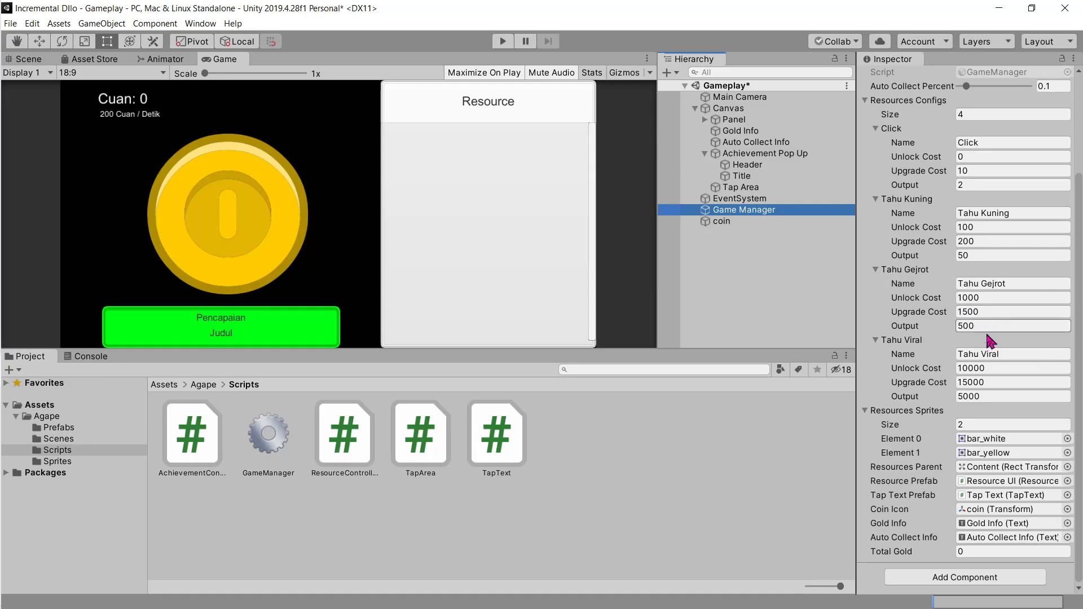
pyautogui.click(1002, 284)
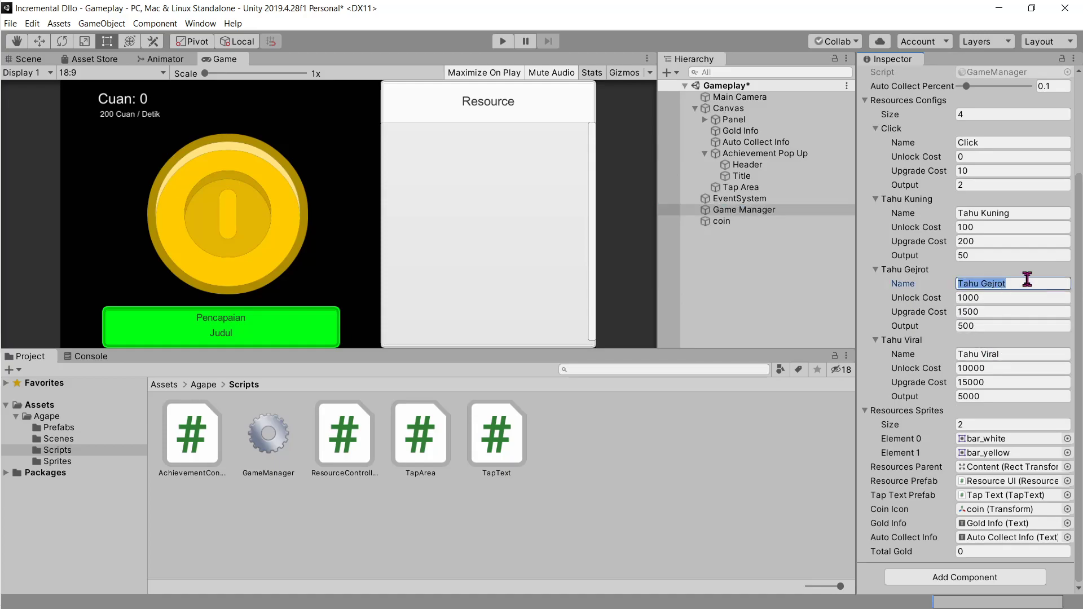
pyautogui.click(756, 153)
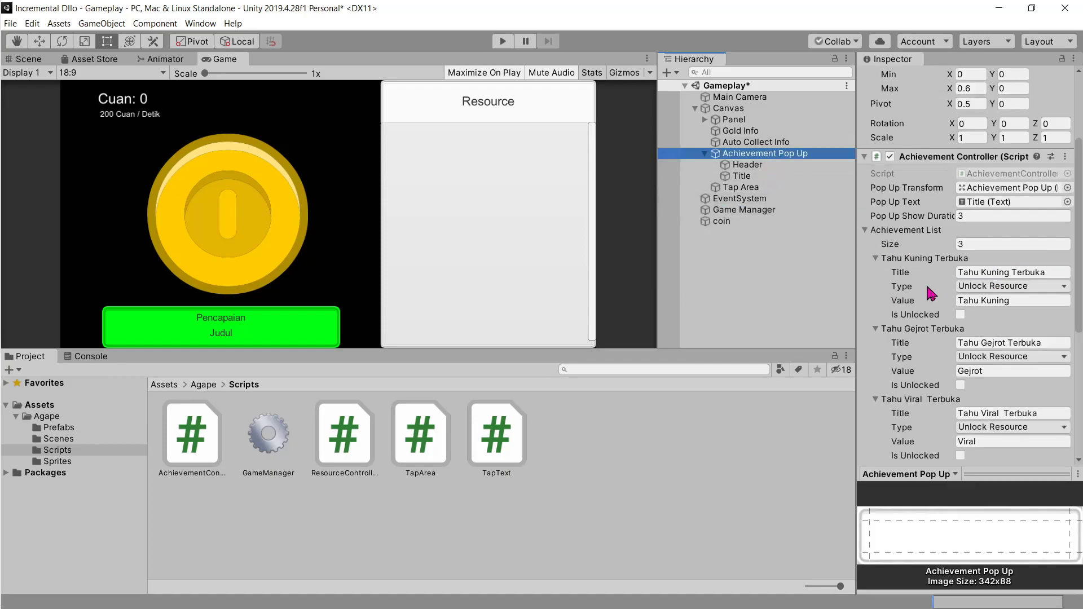
pyautogui.click(1003, 371)
pyautogui.write('Tahu Gejrot')
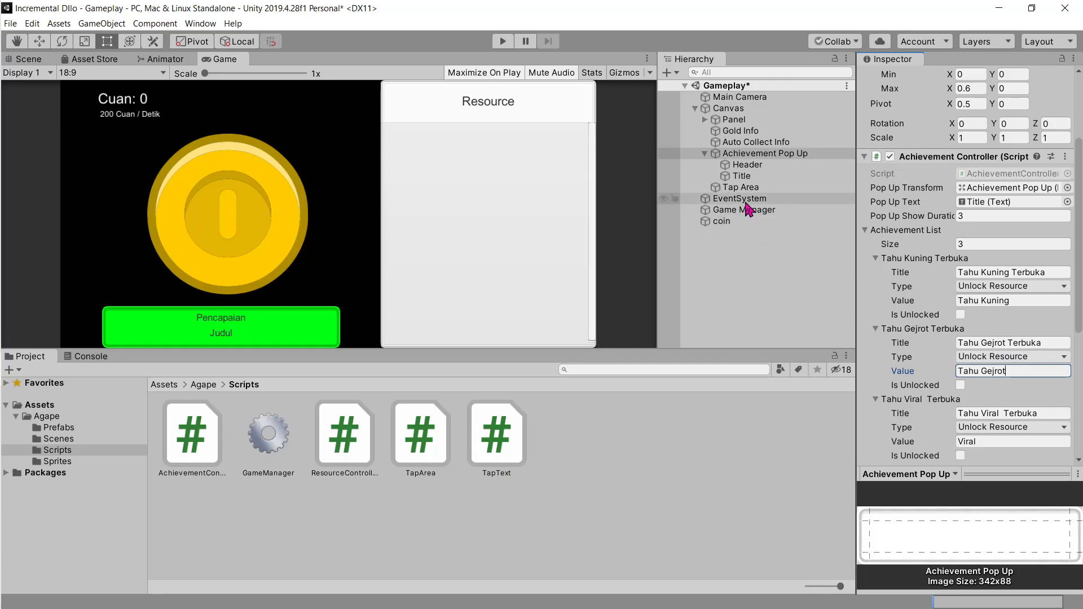
pyautogui.click(748, 210)
pyautogui.click(992, 354)
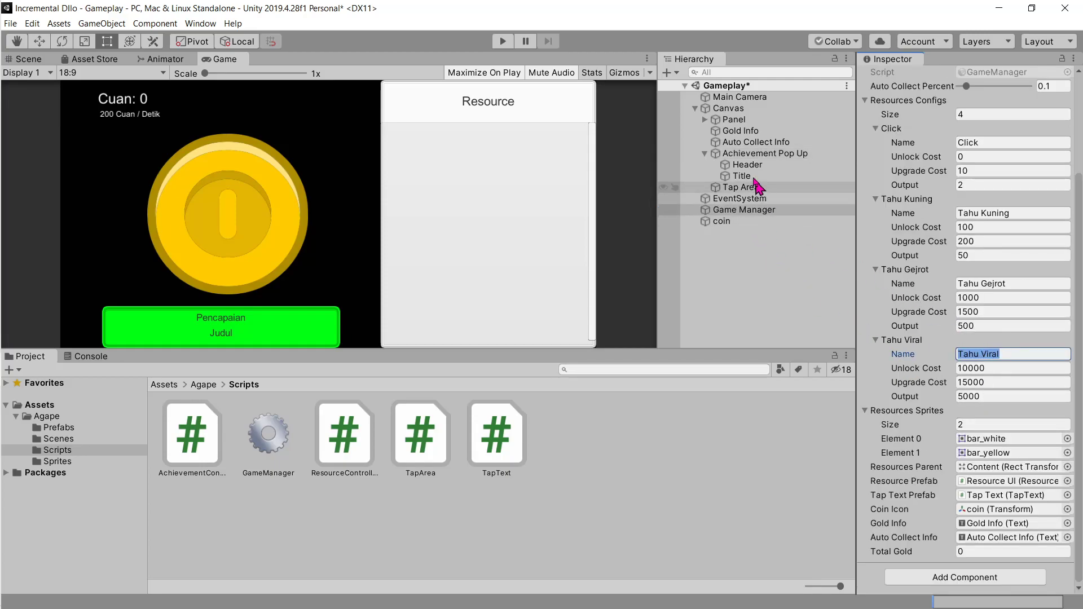
pyautogui.click(756, 154)
pyautogui.click(972, 435)
pyautogui.write('Tahu Viral')
# Set the Achievement Pop Up scale to 0, 0, 0 to hide it
pyautogui.hotkey('alt', 'Tab')
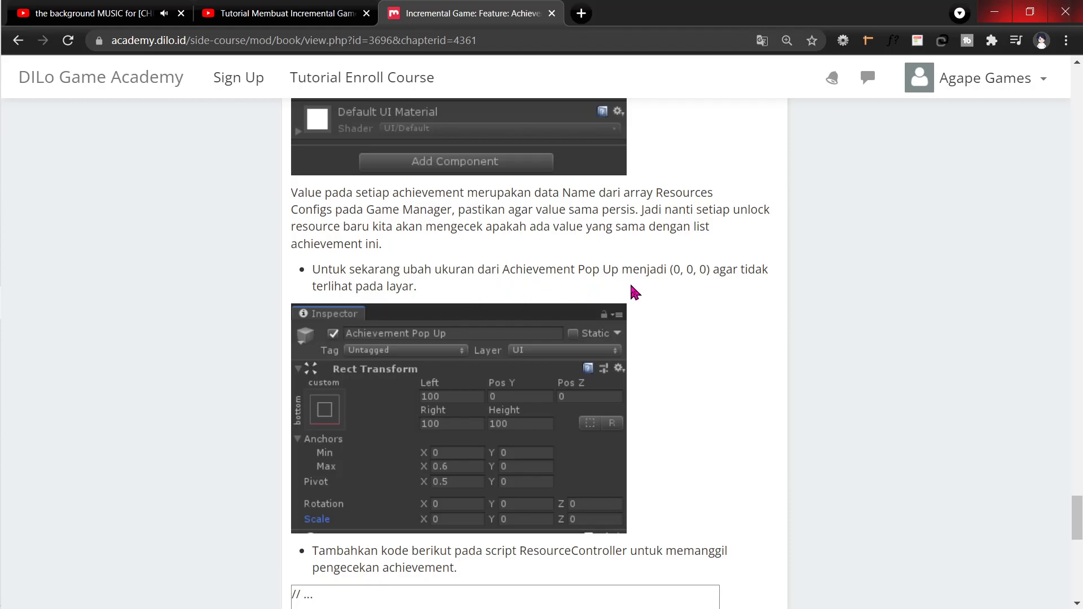
pyautogui.hotkey('alt', 'Tab')
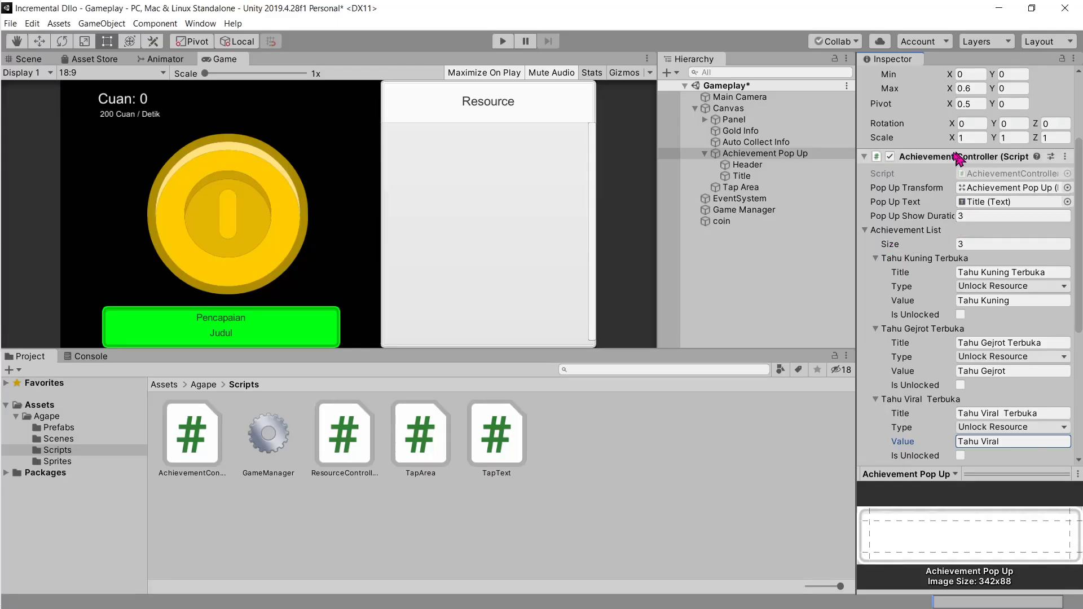
pyautogui.scroll(-5, 926, 147)
pyautogui.scroll(10, 890, 172)
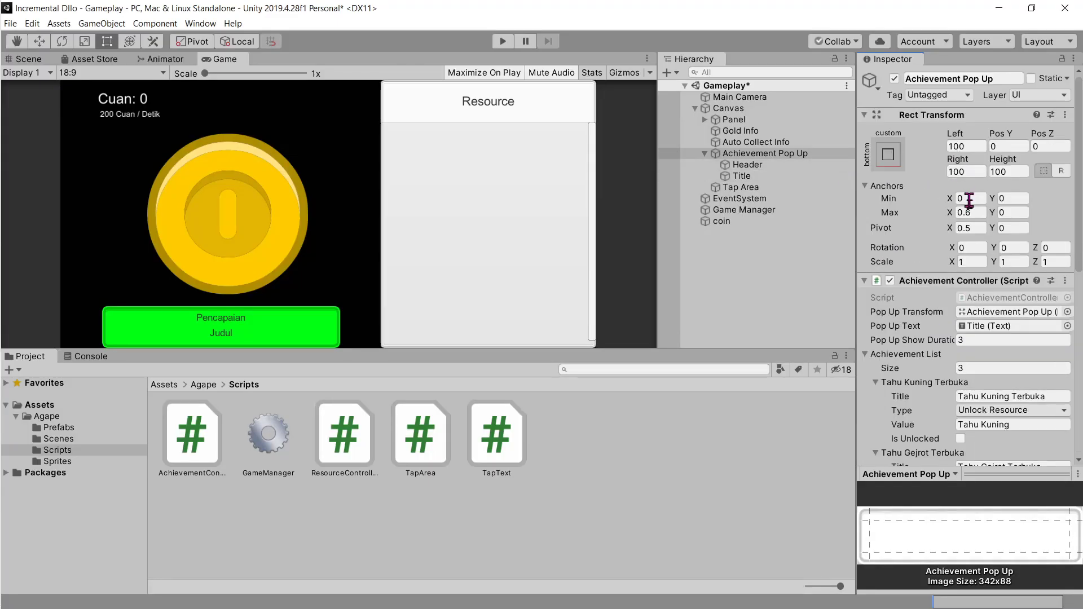
pyautogui.click(975, 263)
pyautogui.doubleClick(974, 262)
pyautogui.write('0')
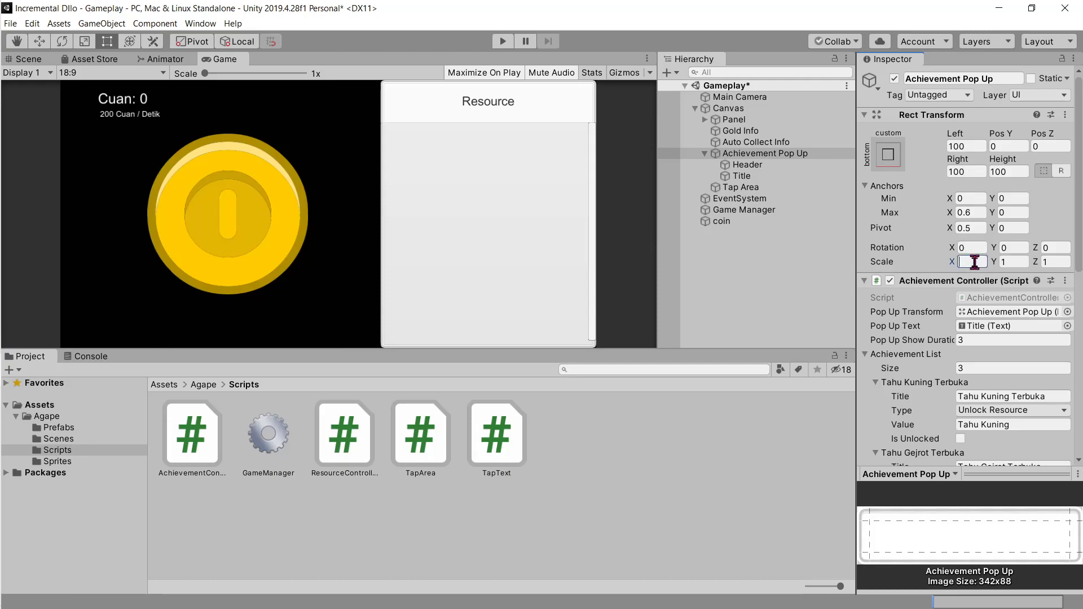
pyautogui.press('Tab')
pyautogui.write('0')
pyautogui.press('Tab')
pyautogui.write('0')
pyautogui.hotkey('alt', 'Tab')
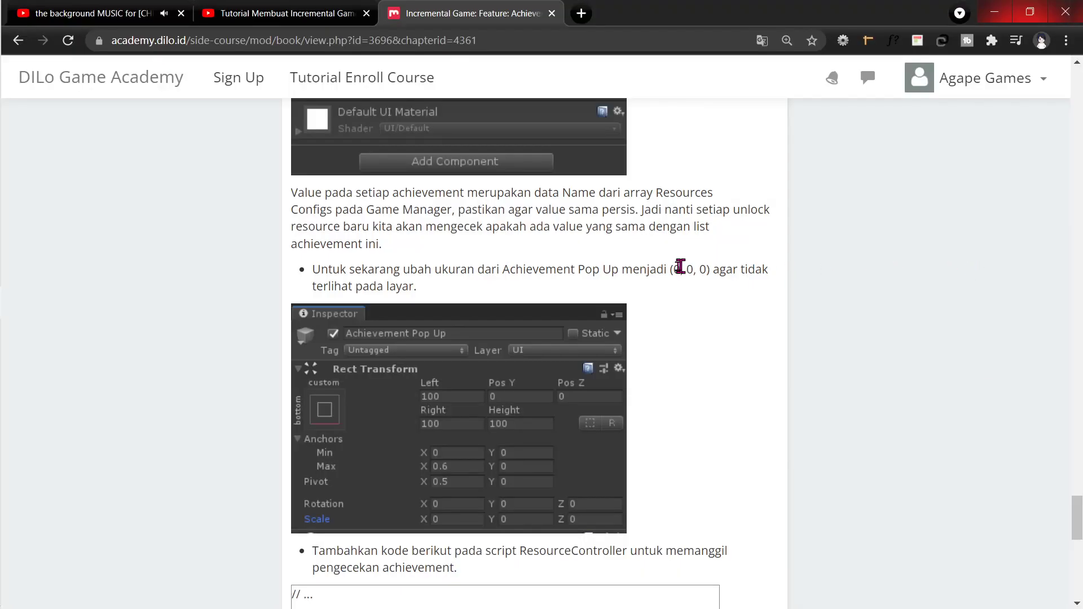
pyautogui.scroll(-5, 680, 267)
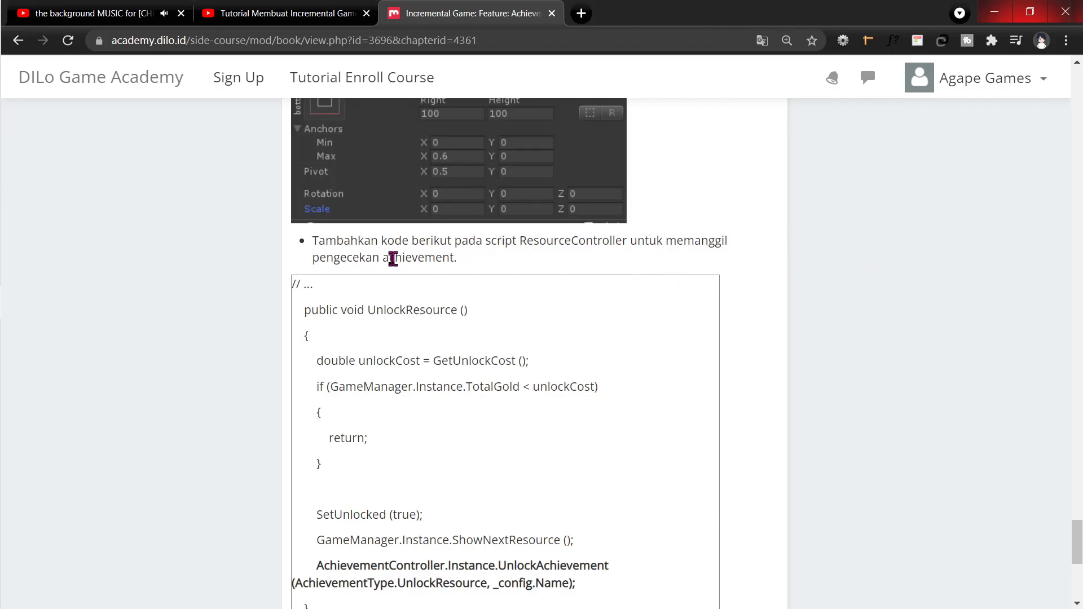
# Select the AchievementController.Instance.UnlockAchievement line in the tutorial's UnlockResource code sample
pyautogui.moveTo(314, 258); pyautogui.dragTo(406, 259)
pyautogui.scroll(-3, 410, 255)
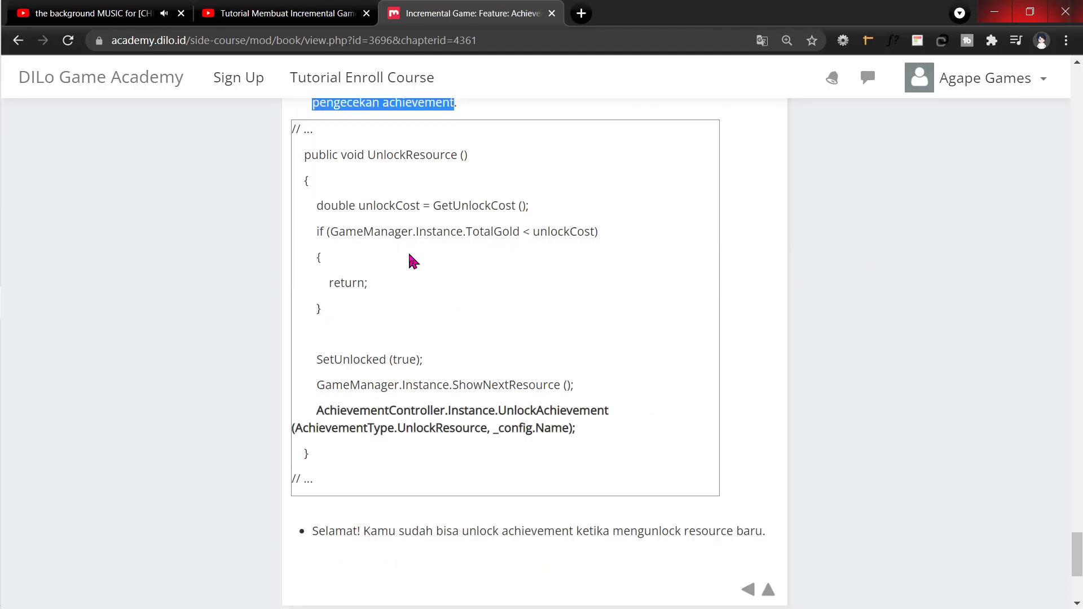
pyautogui.doubleClick(392, 158)
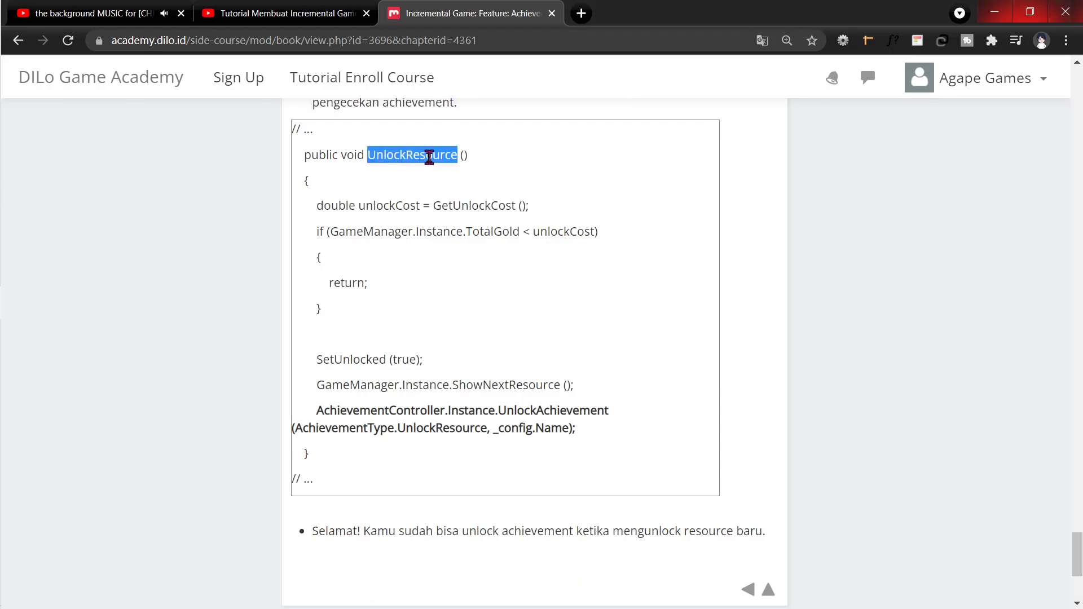
pyautogui.click(406, 178)
pyautogui.doubleClick(391, 154)
pyautogui.moveTo(317, 411); pyautogui.dragTo(569, 424)
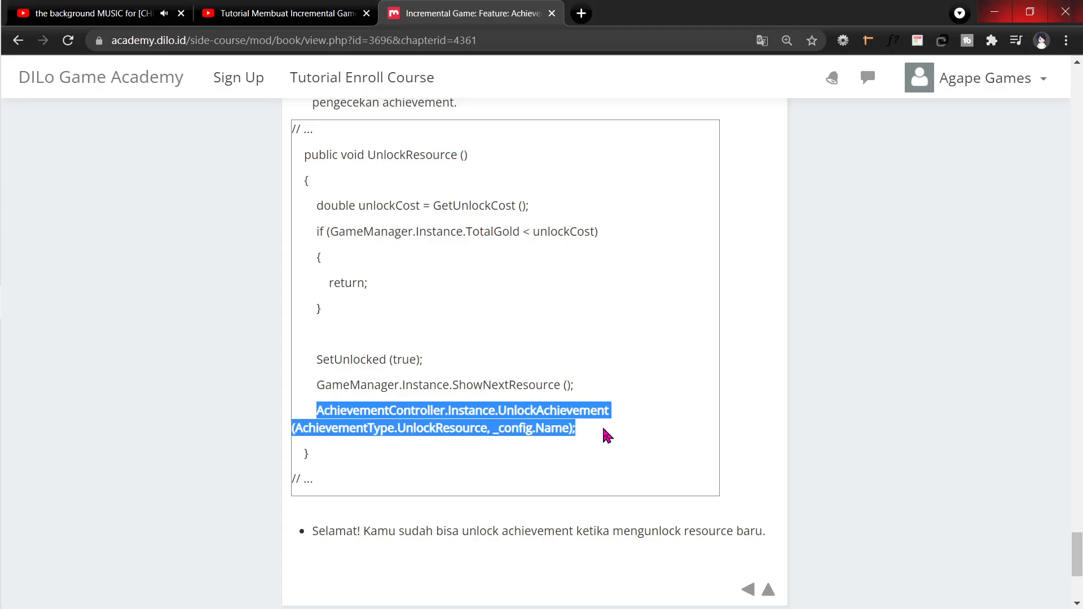
pyautogui.hotkey('alt', 'Tab')
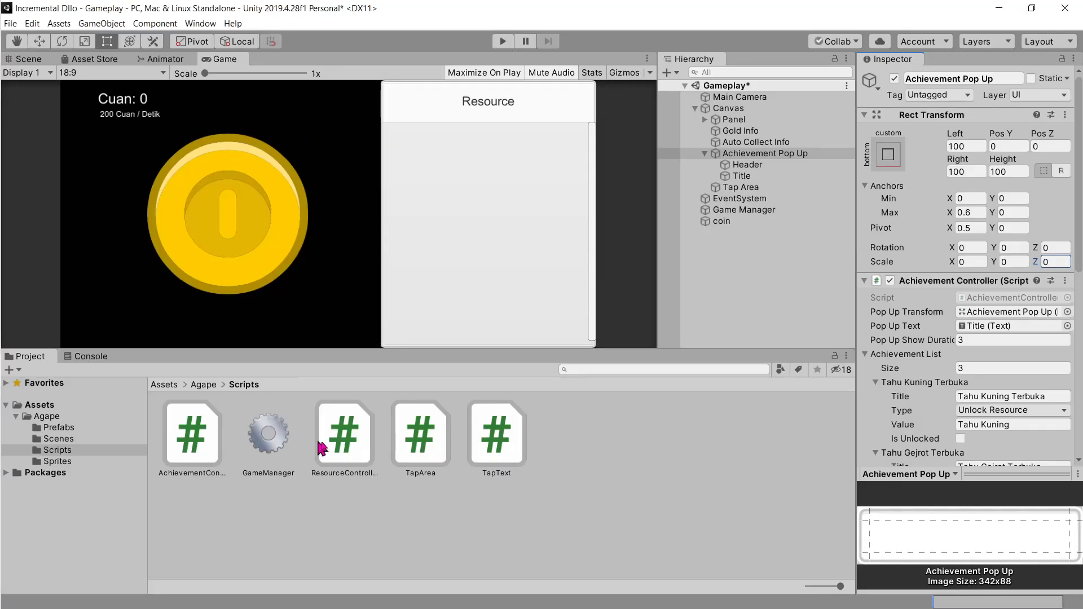
# In ResourceController.cs, paste the UnlockAchievement call on a new line after ShowNextResource()
pyautogui.doubleClick(346, 443)
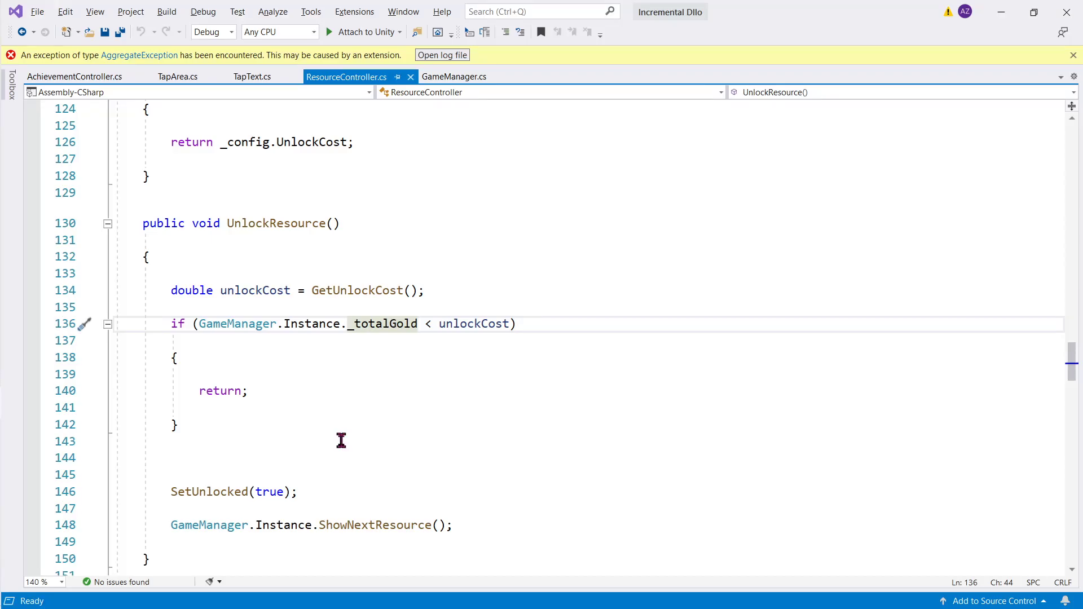
pyautogui.doubleClick(281, 224)
pyautogui.scroll(-2, 297, 246)
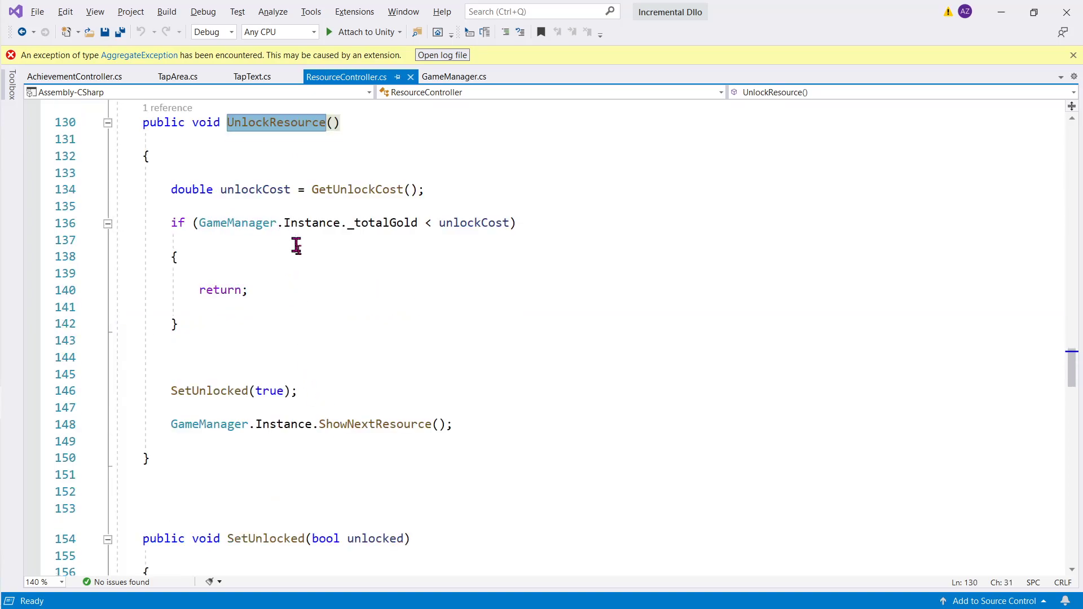
pyautogui.hotkey('alt', 'Tab')
pyautogui.hotkey('alt', 'Tab')
pyautogui.hotkey('alt', 'Tab')
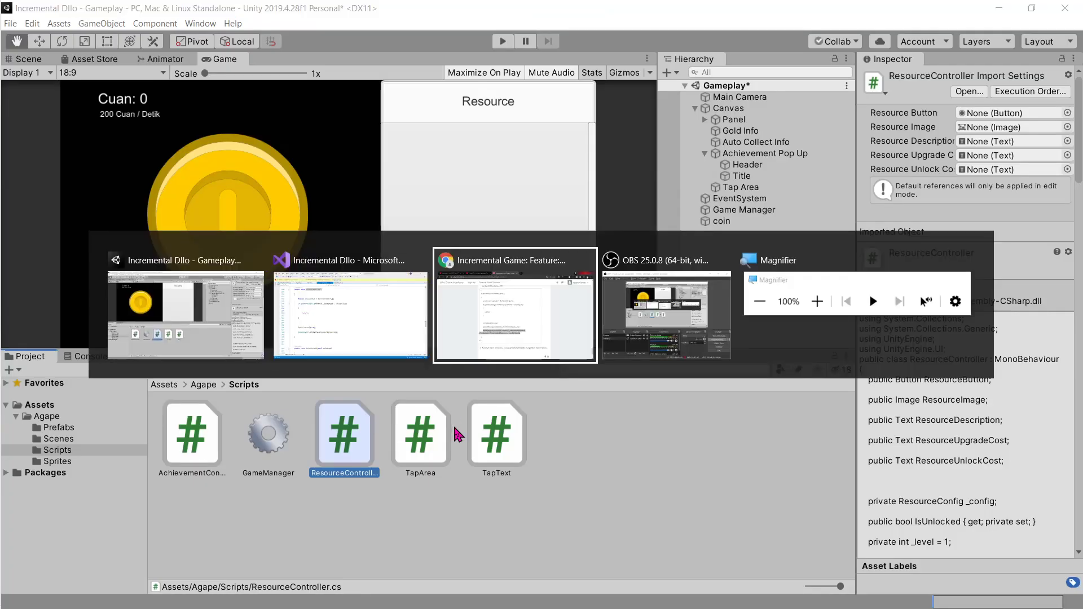
pyautogui.hotkey('alt', 'Tab')
pyautogui.hotkey('alt', 'Tab')
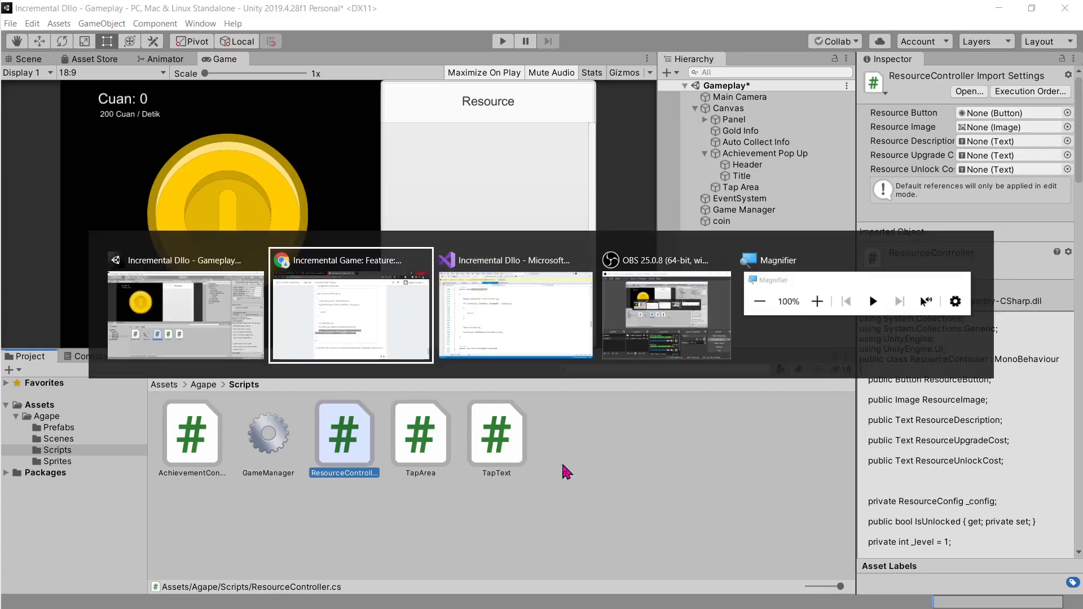
pyautogui.click(480, 423)
pyautogui.press('Return')
pyautogui.write('AchievementController.Instance.UnlockAchievement(AchievementType.UnlockResource, _config.Name);')
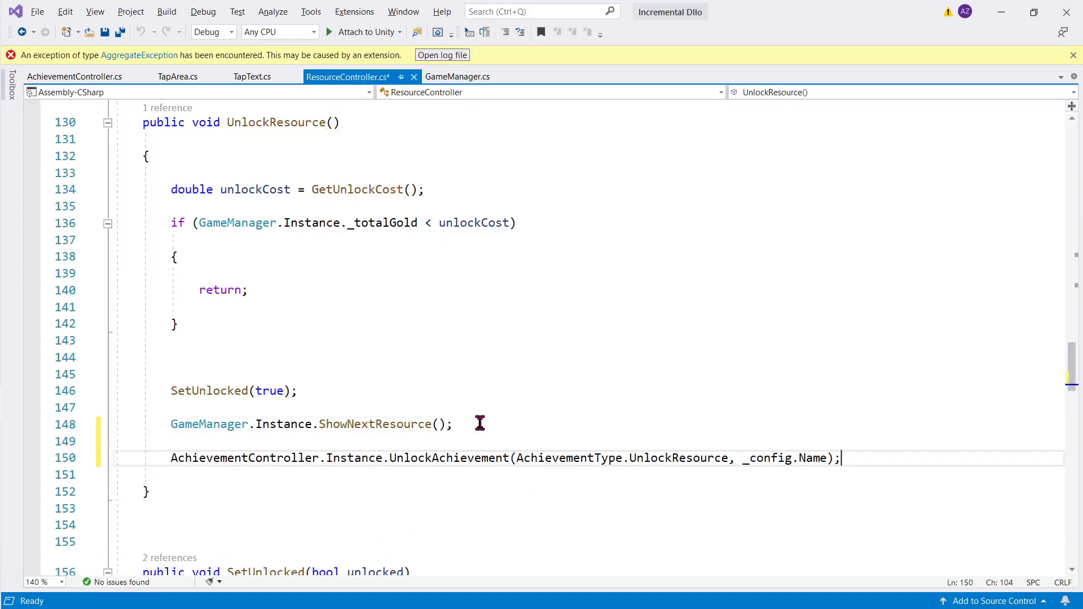
pyautogui.write(';')
# Examine the call's AchievementType.UnlockResource and _config.Name arguments
pyautogui.scroll(-2, 451, 420)
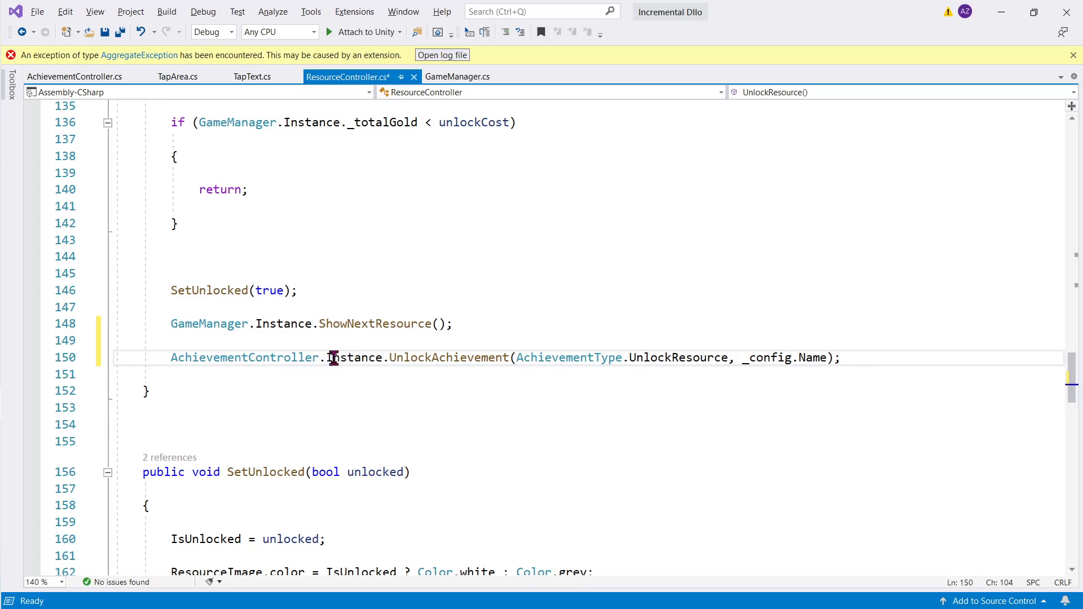
pyautogui.doubleClick(479, 362)
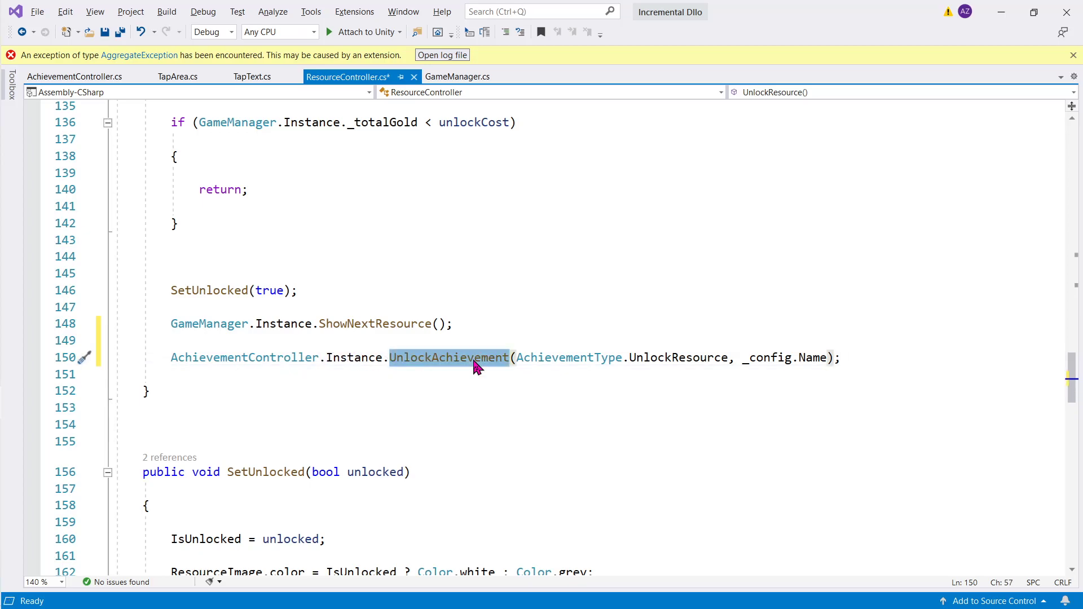
pyautogui.doubleClick(594, 356)
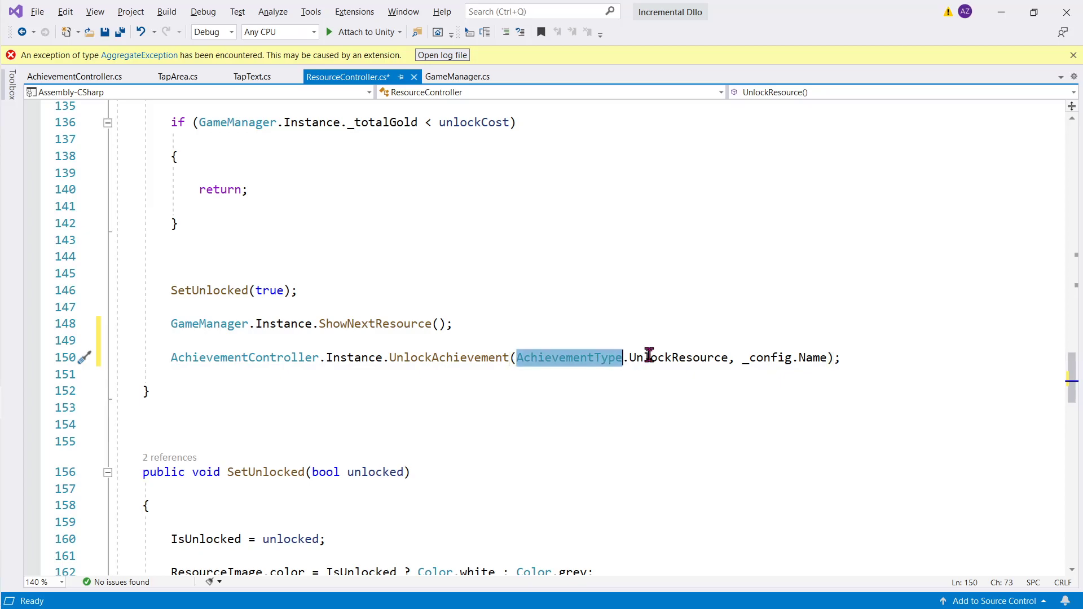
pyautogui.click(651, 358)
pyautogui.doubleClick(680, 356)
pyautogui.click(593, 357)
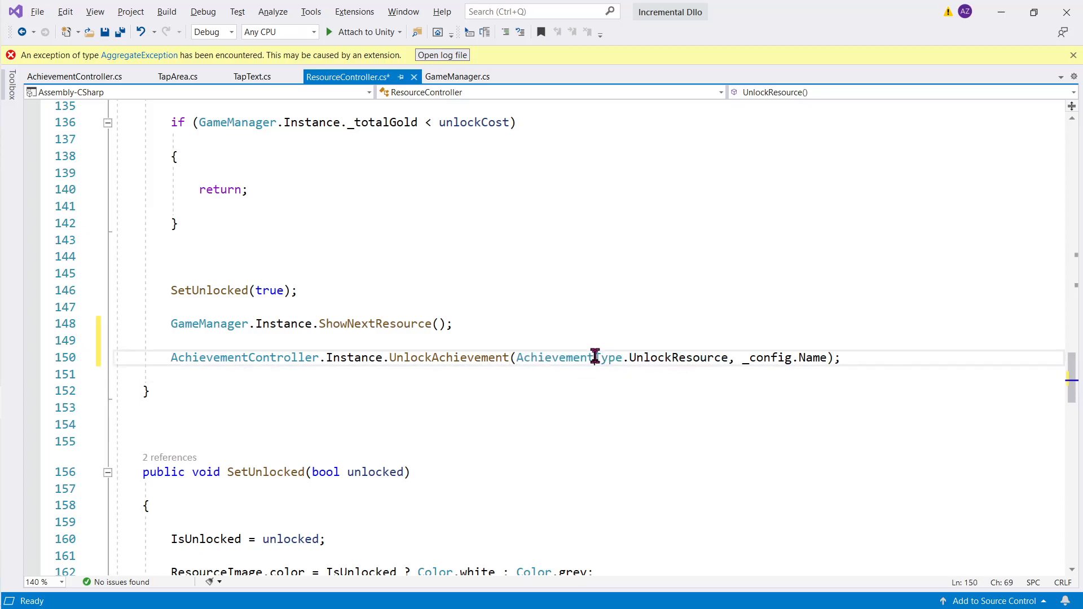
pyautogui.moveTo(592, 356); pyautogui.dragTo(652, 361)
pyautogui.doubleClick(767, 357)
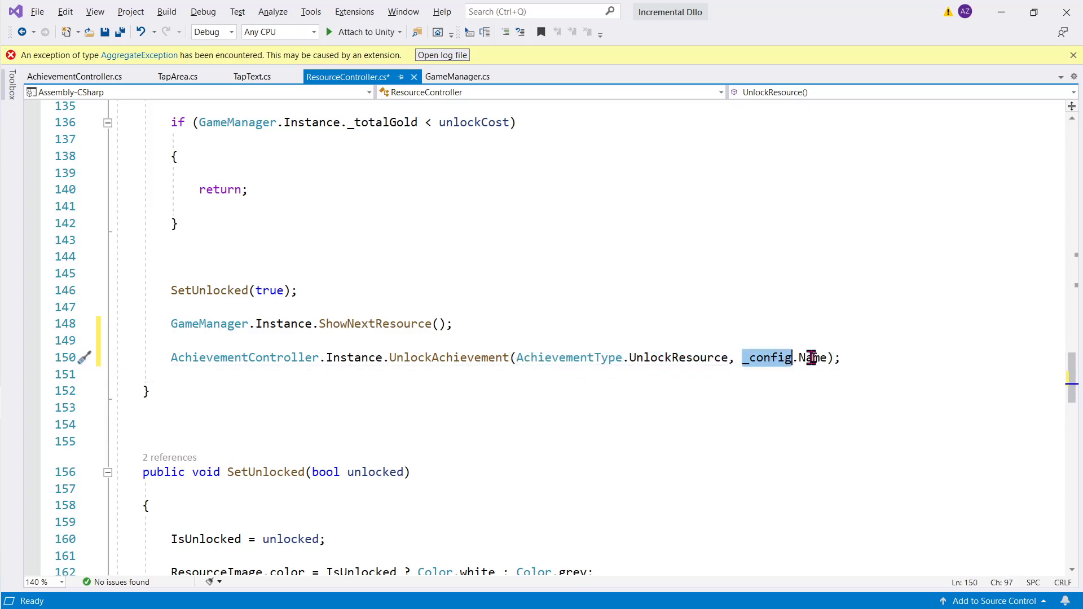
pyautogui.doubleClick(809, 358)
pyautogui.doubleClick(768, 357)
# Look over the surrounding code and save ResourceController.cs
pyautogui.scroll(4, 491, 299)
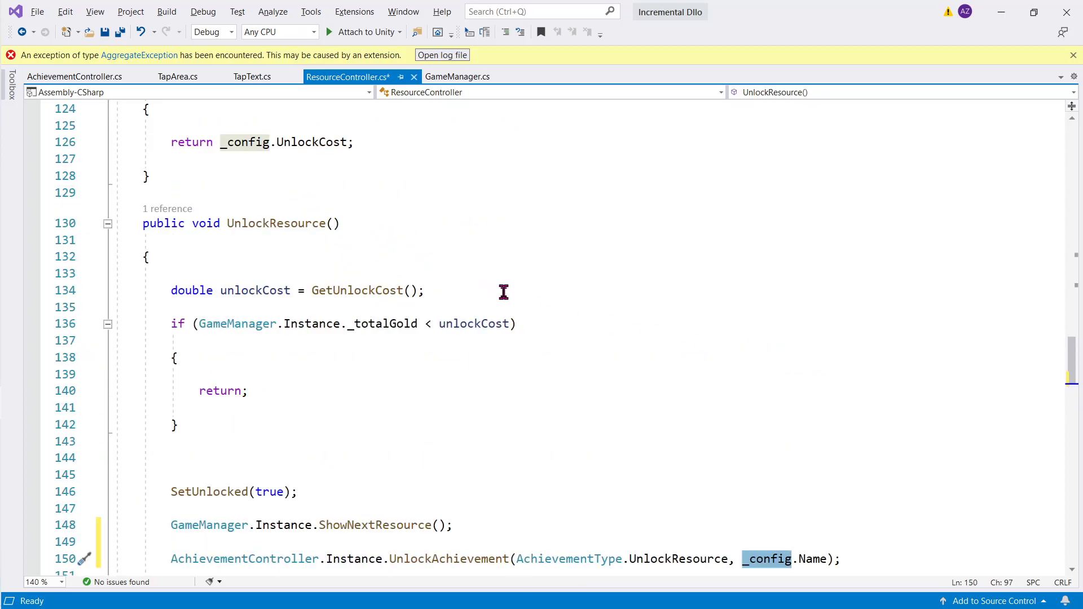
pyautogui.scroll(2, 503, 292)
pyautogui.scroll(6, 503, 292)
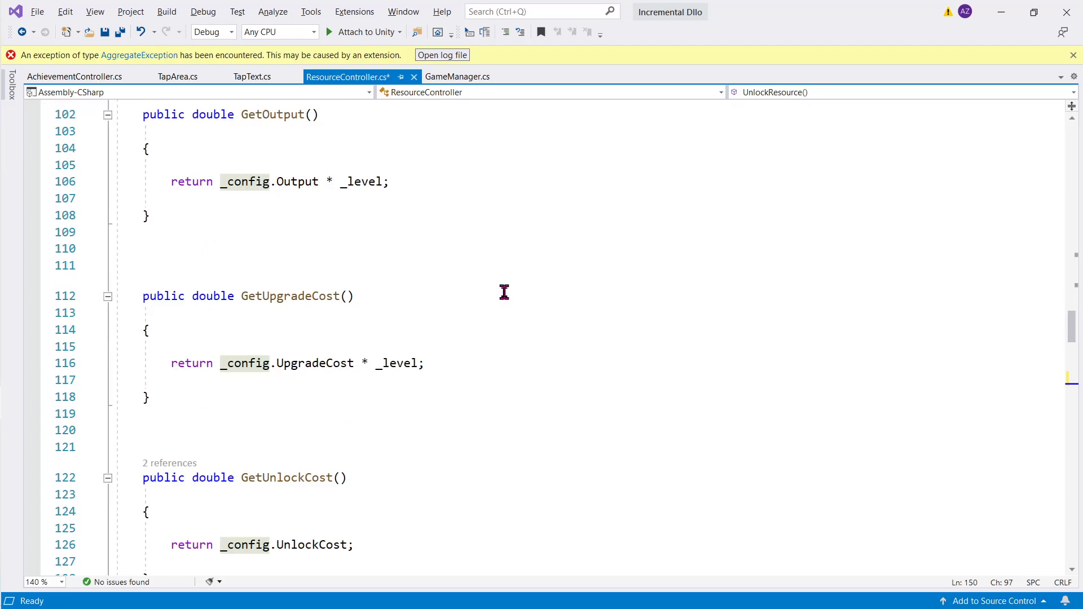
pyautogui.scroll(20, 503, 293)
pyautogui.scroll(7, 503, 293)
pyautogui.scroll(-6, 467, 382)
pyautogui.scroll(-20, 481, 409)
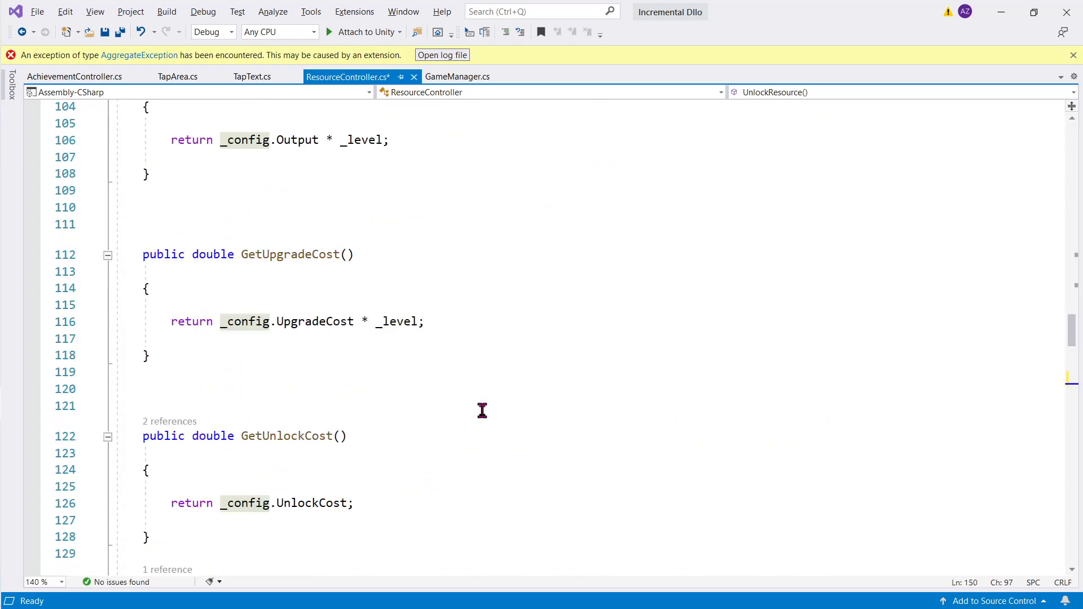
pyautogui.scroll(-11, 493, 409)
pyautogui.scroll(2, 494, 410)
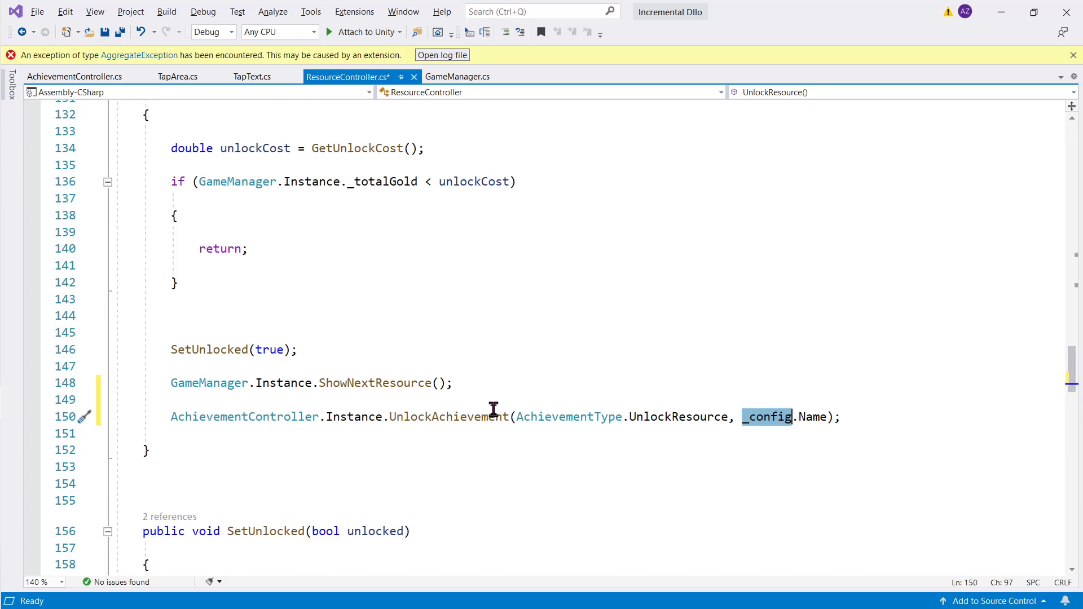
pyautogui.hotkey('ctrl', 's')
pyautogui.hotkey('alt', 'Tab')
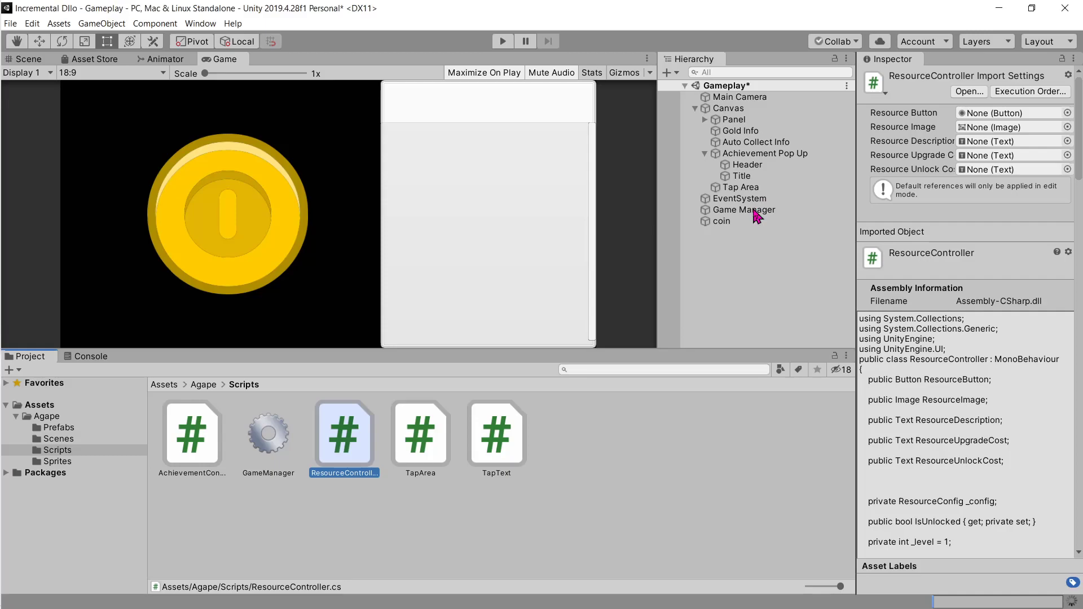
# Check the Tahu Kuning name in Game Manager's Resources Configs
pyautogui.click(755, 211)
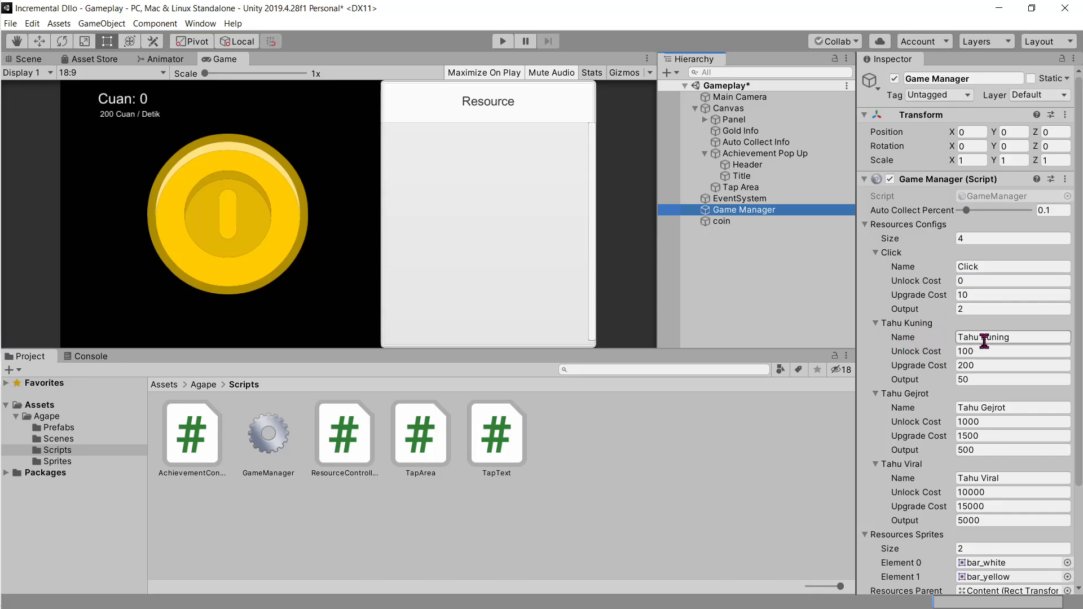
pyautogui.click(1019, 338)
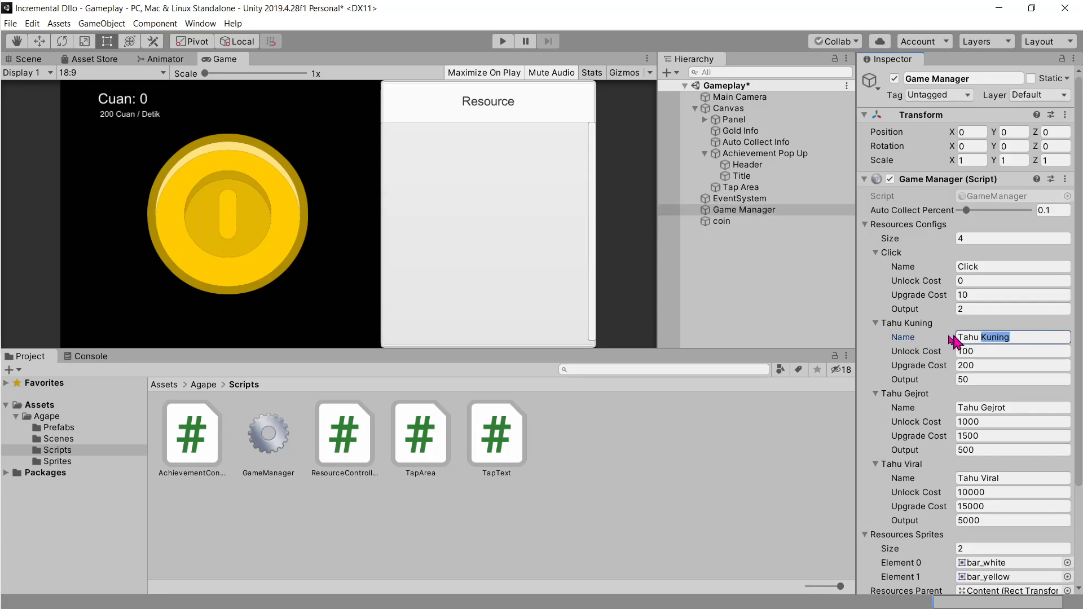
pyautogui.click(782, 245)
pyautogui.hotkey('alt', 'Tab')
pyautogui.hotkey('alt', 'Tab')
pyautogui.hotkey('alt', 'Tab')
# Highlight the closing 'Selamat!' note about achievements unlocking with new resources
pyautogui.click(484, 334)
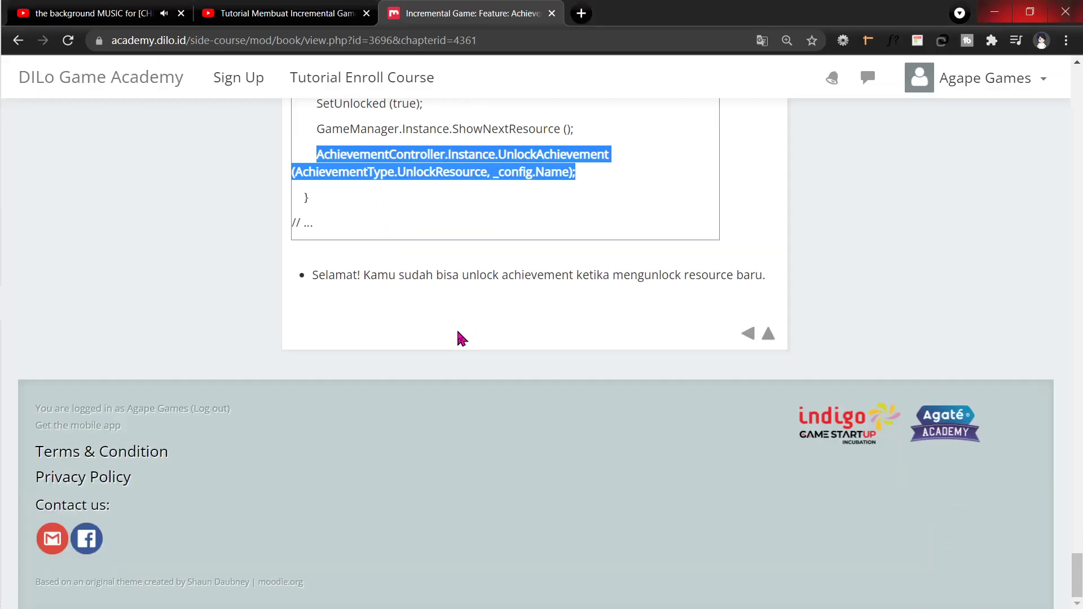
pyautogui.moveTo(313, 275); pyautogui.dragTo(687, 273)
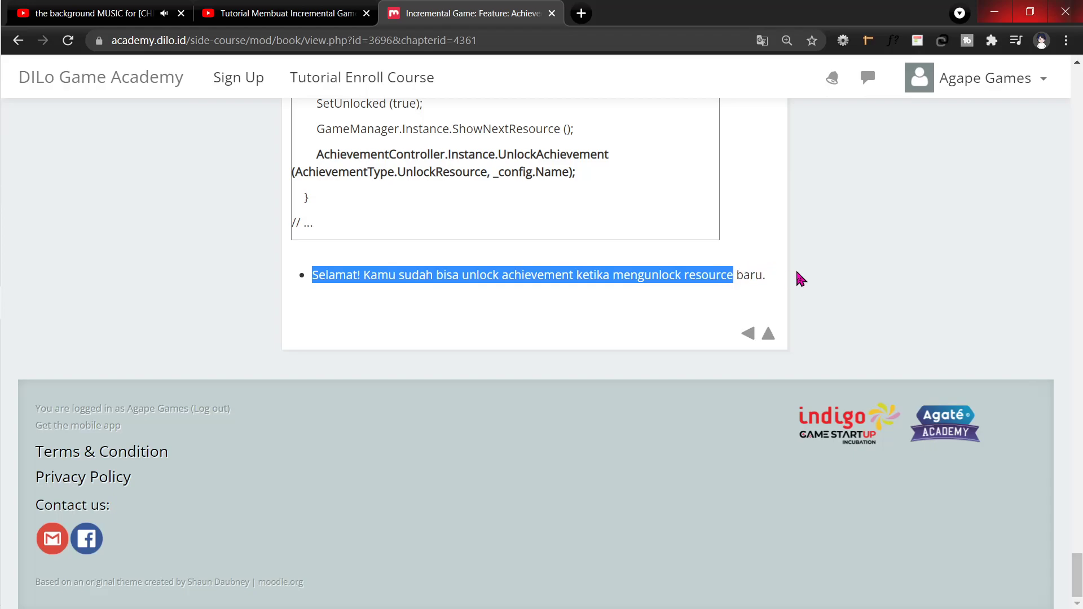
pyautogui.hotkey('alt', 'Tab')
pyautogui.hotkey('alt', 'Tab')
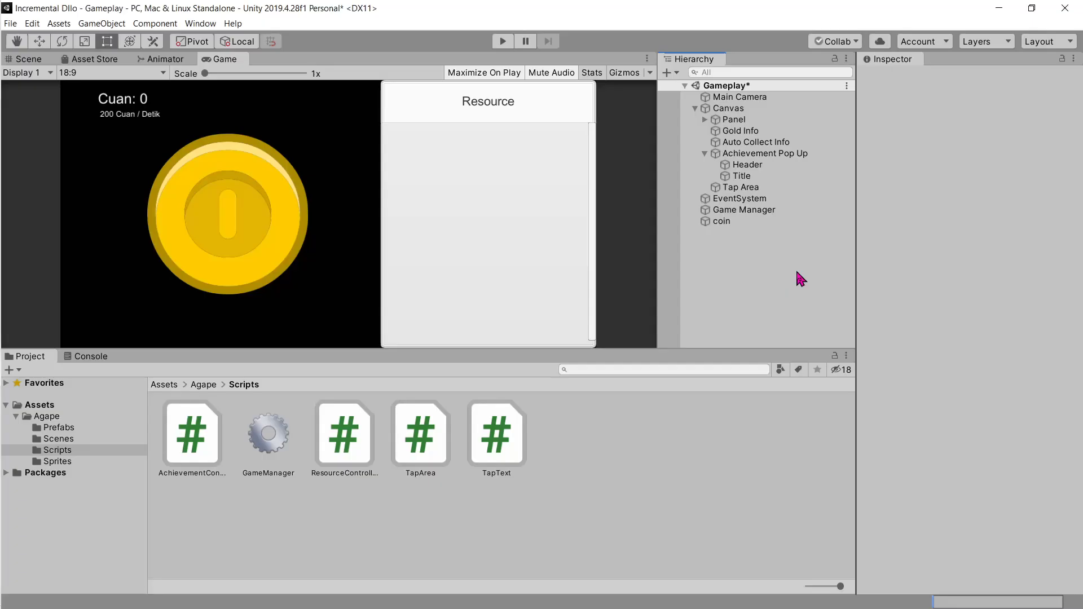
# Select Achievement Pop Up and start the game in a maximised Game view
pyautogui.click(765, 156)
pyautogui.scroll(-5, 875, 205)
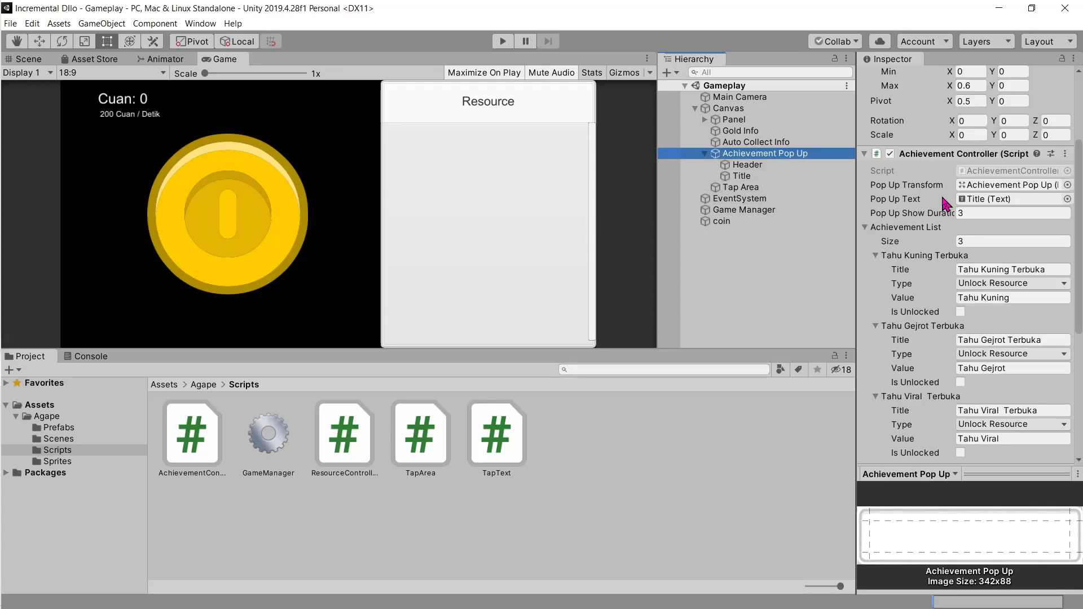
pyautogui.scroll(-5, 875, 205)
pyautogui.scroll(-5, 875, 206)
pyautogui.click(503, 42)
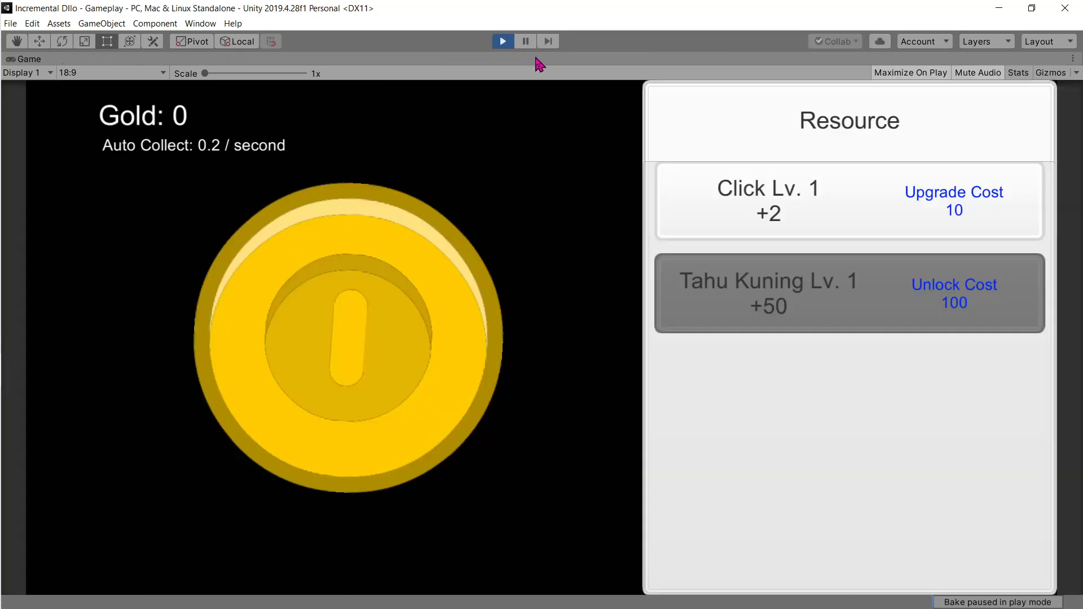
pyautogui.click(525, 43)
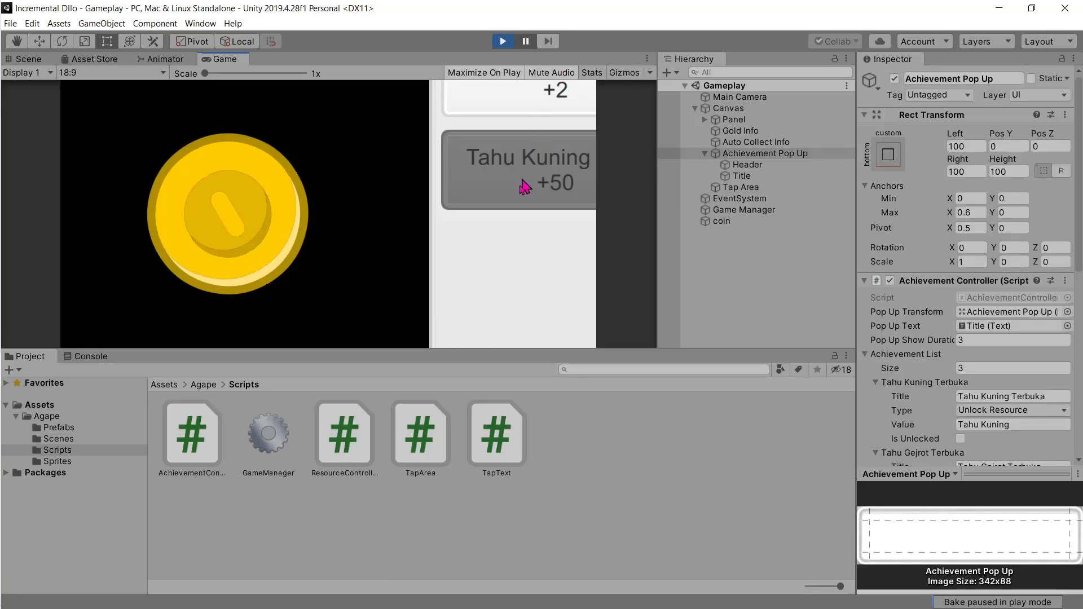
pyautogui.hotkey('shift', 'space')
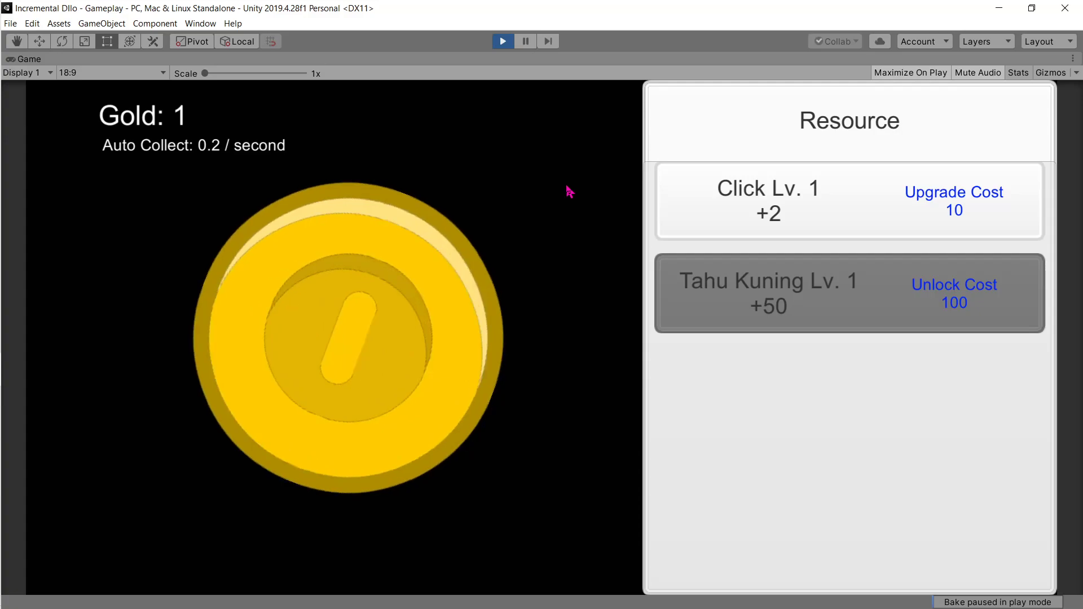
# Tap the coin for gold and upgrade Click to Lv. 4
pyautogui.click(515, 213)
pyautogui.doubleClick(512, 209)
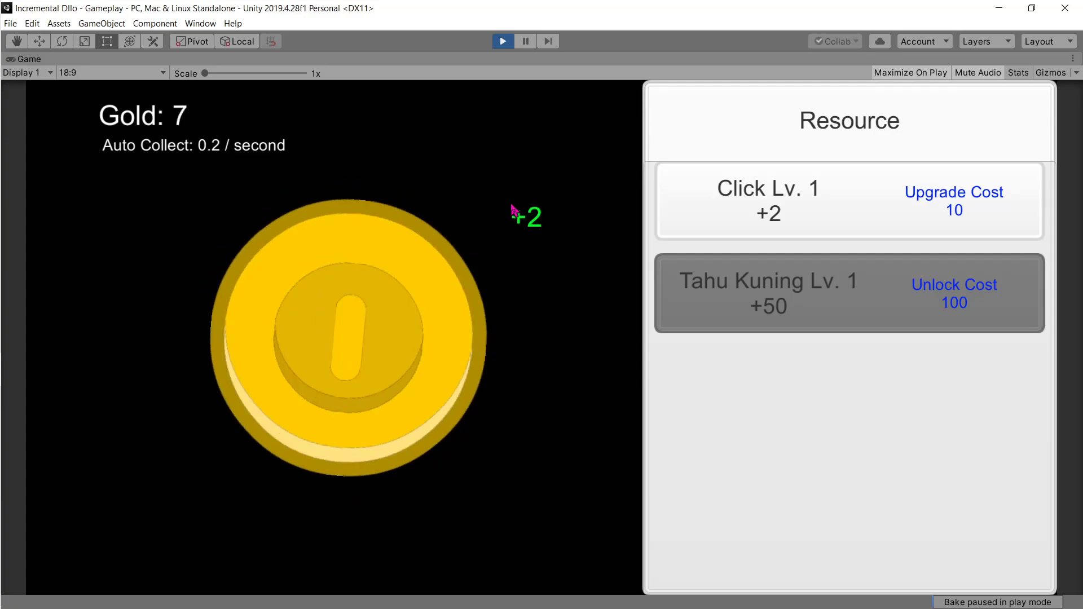
pyautogui.doubleClick(512, 209)
pyautogui.doubleClick(512, 209)
pyautogui.doubleClick(512, 210)
pyautogui.doubleClick(513, 212)
pyautogui.click(733, 201)
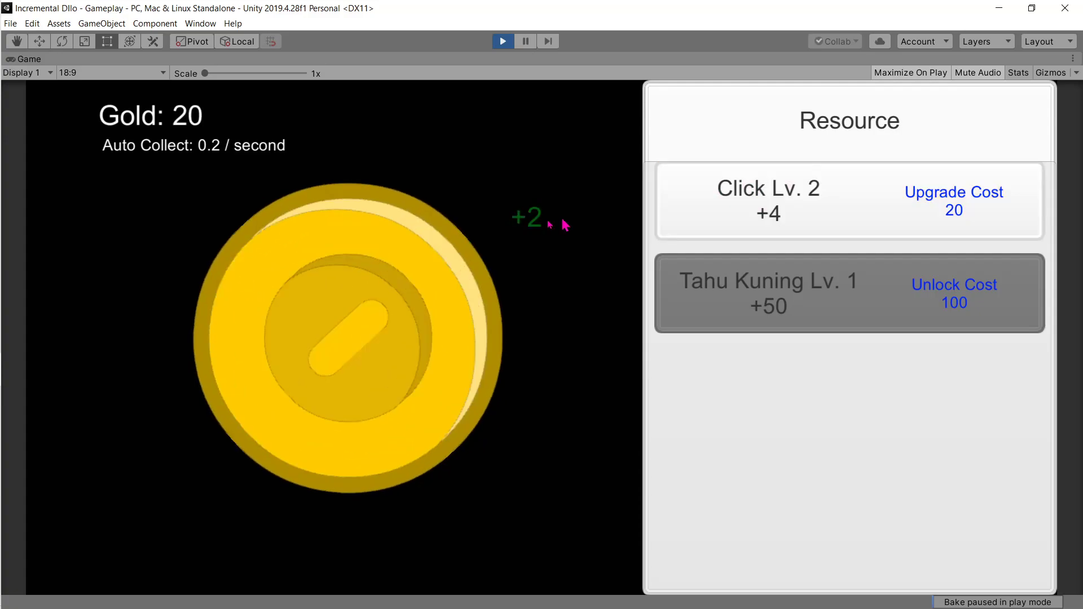
pyautogui.doubleClick(561, 229)
pyautogui.doubleClick(562, 230)
pyautogui.click(734, 203)
pyautogui.doubleClick(601, 237)
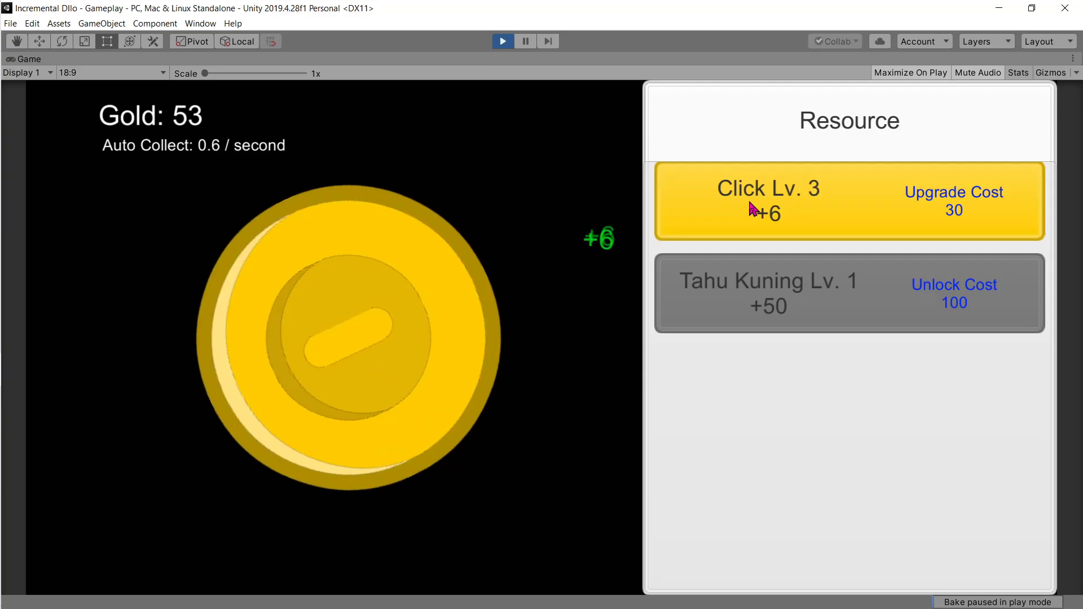
pyautogui.click(752, 209)
pyautogui.doubleClick(557, 226)
pyautogui.doubleClick(557, 225)
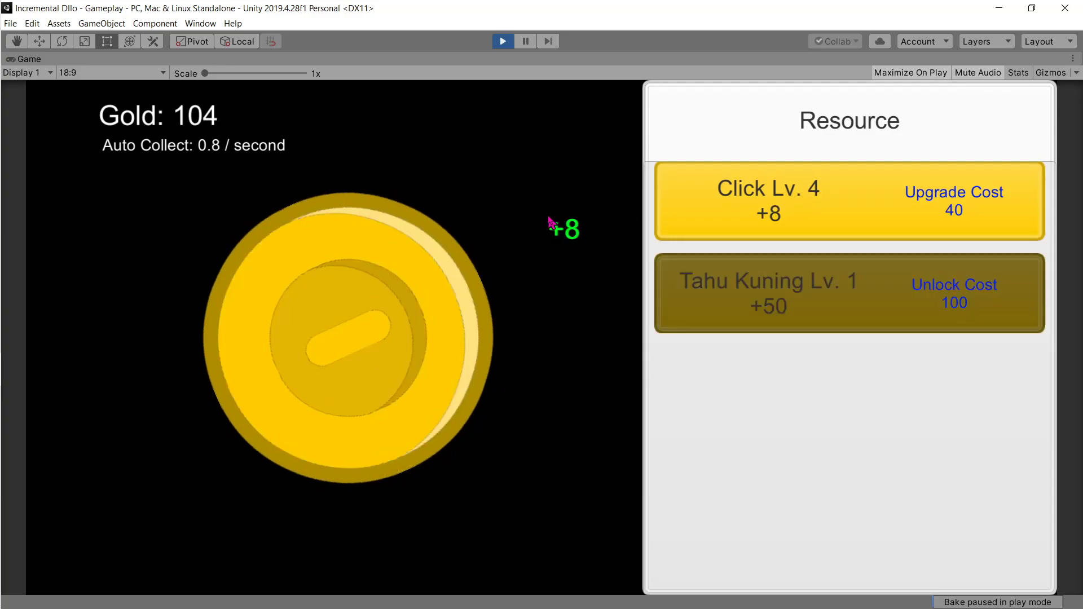
pyautogui.click(556, 225)
# Unlock Tahu Kuning to see its achievement pop-up, upgrade it to Lv. 3, then stop play
pyautogui.click(808, 291)
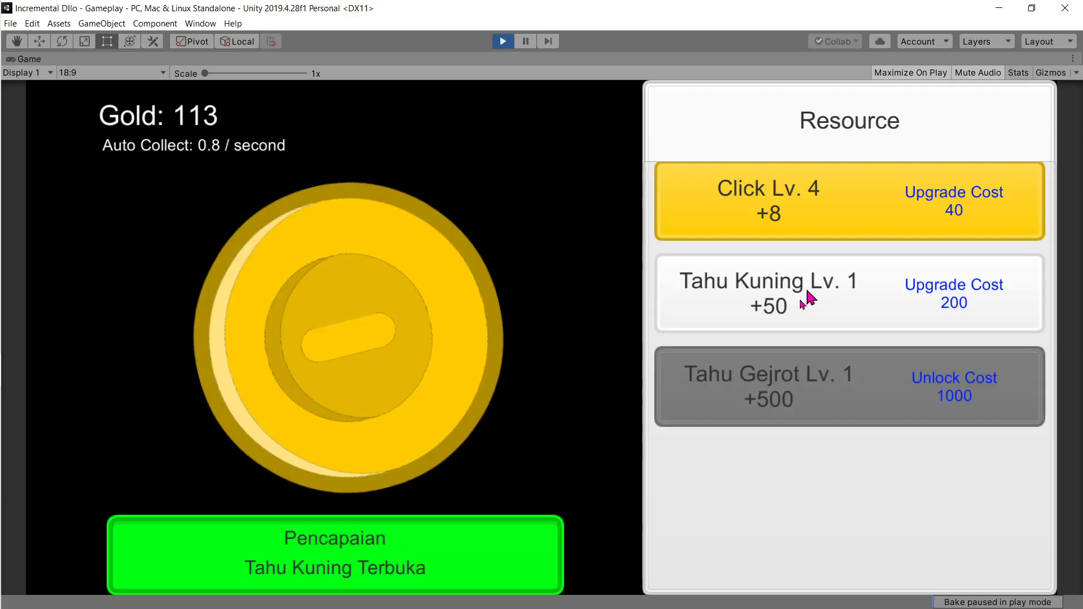
pyautogui.click(484, 543)
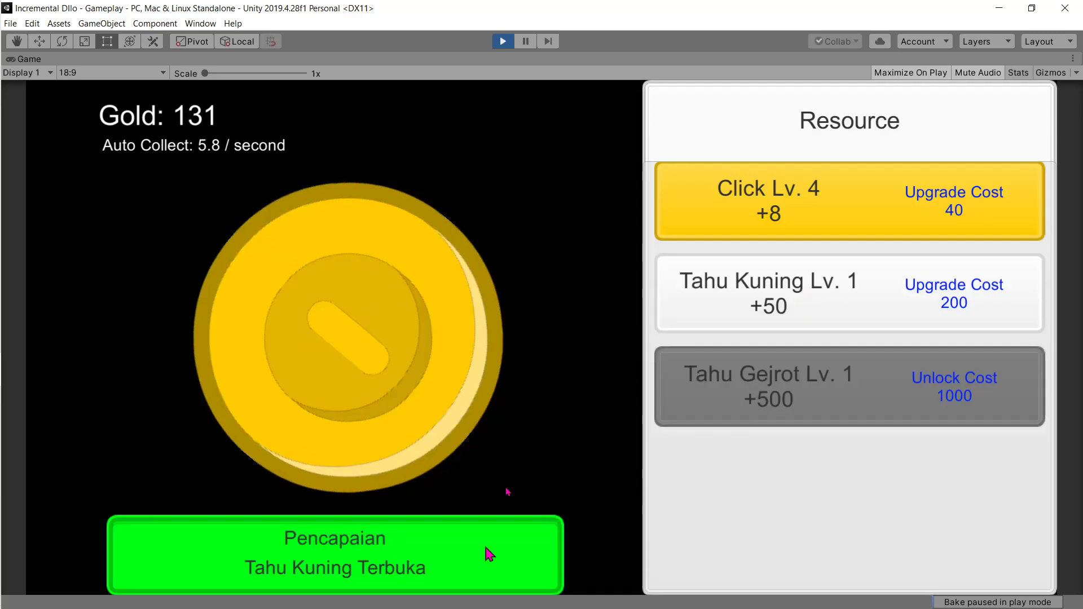
pyautogui.click(723, 326)
pyautogui.click(723, 326)
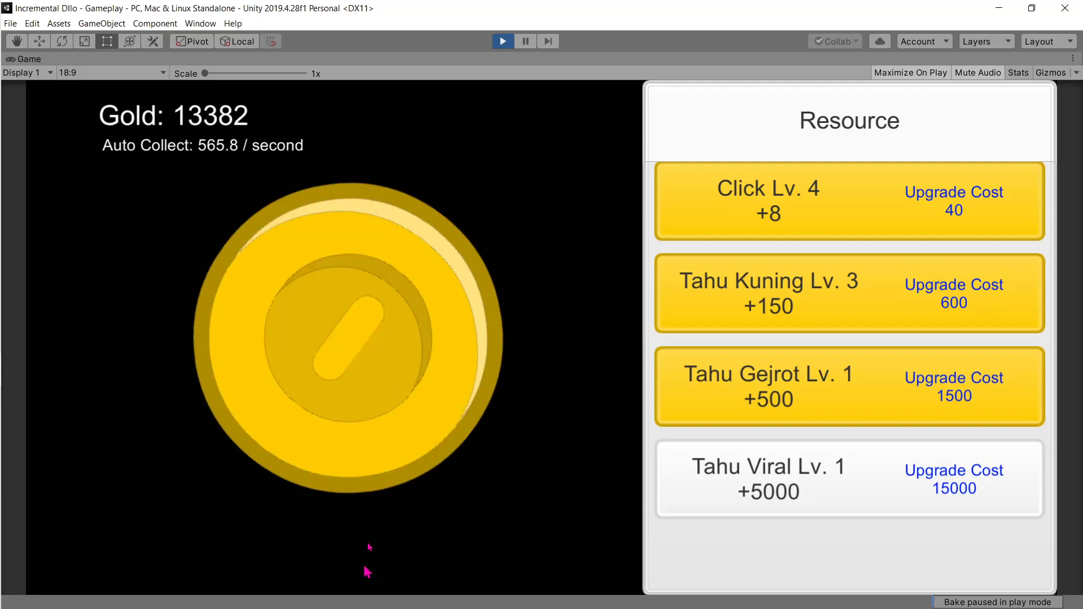
pyautogui.click(503, 42)
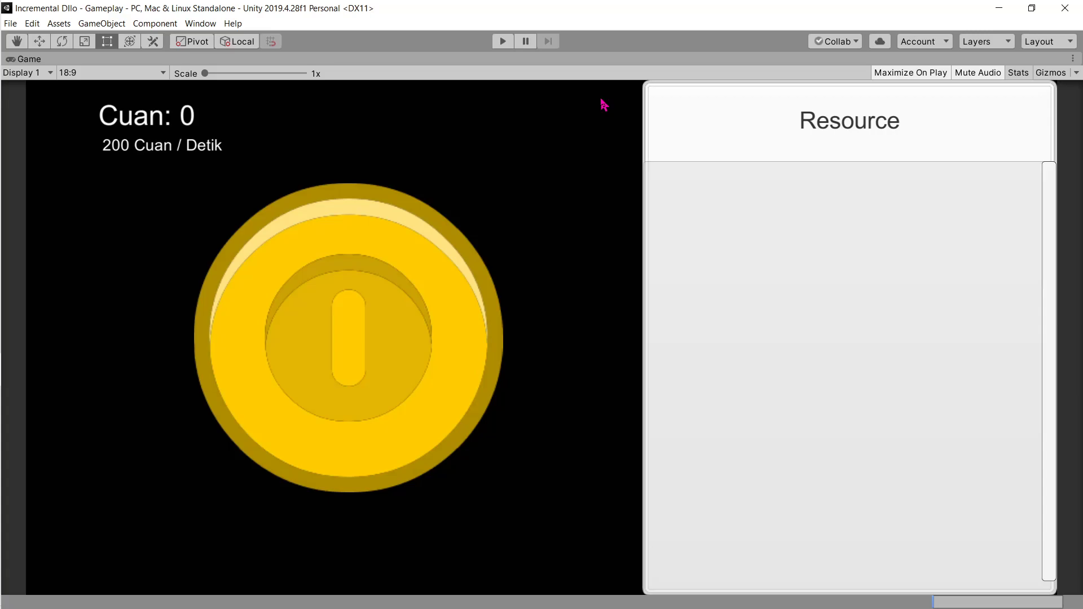
# Restore the editor layout and delete the extra space in the 'Tahu Viral Terbuka' title
pyautogui.hotkey('shift', 'space')
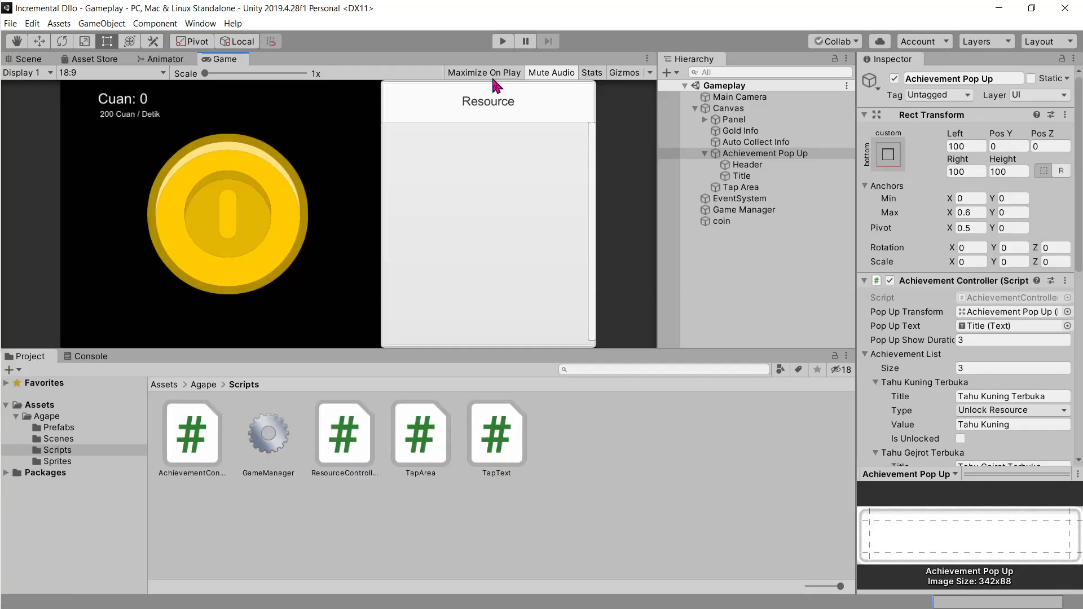
pyautogui.scroll(-10, 967, 307)
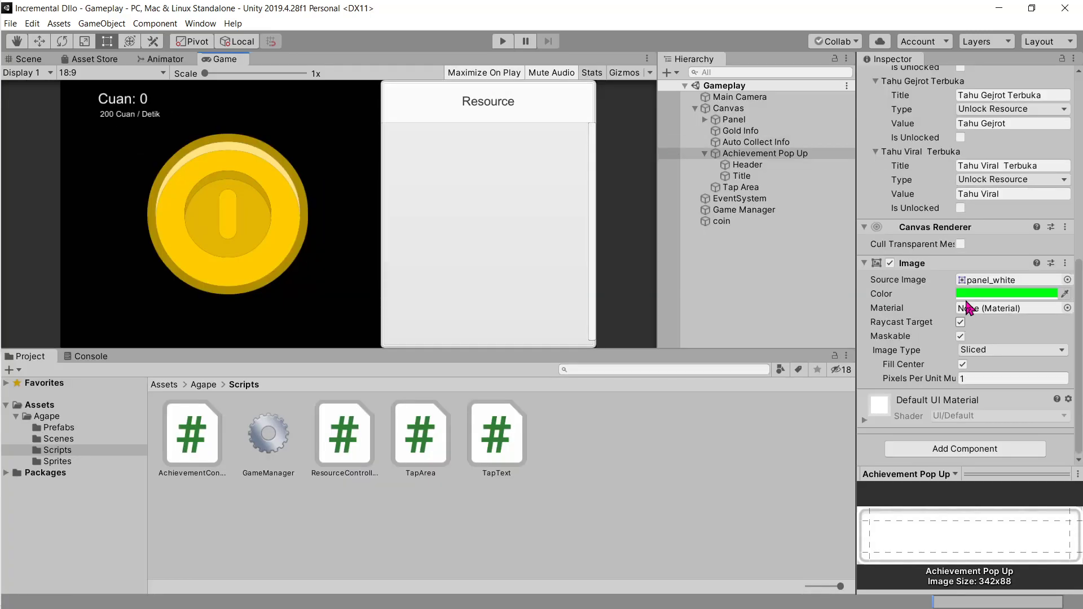
pyautogui.click(954, 167)
pyautogui.click(1022, 169)
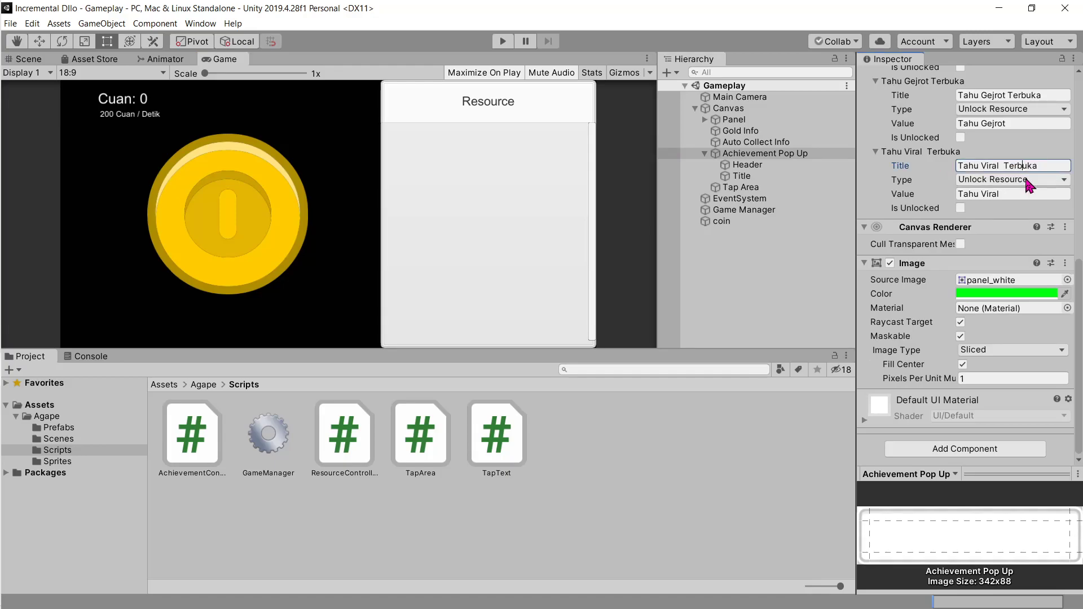
pyautogui.press('BackSpace')
pyautogui.click(775, 252)
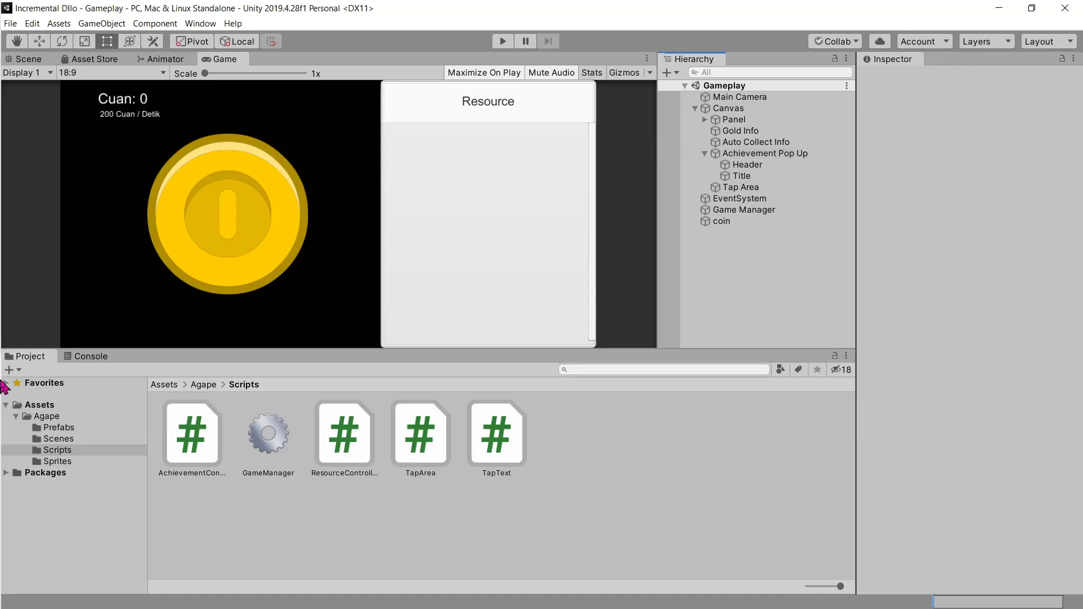
pyautogui.moveTo(2, 381)
pyautogui.moveTo(2, 361)
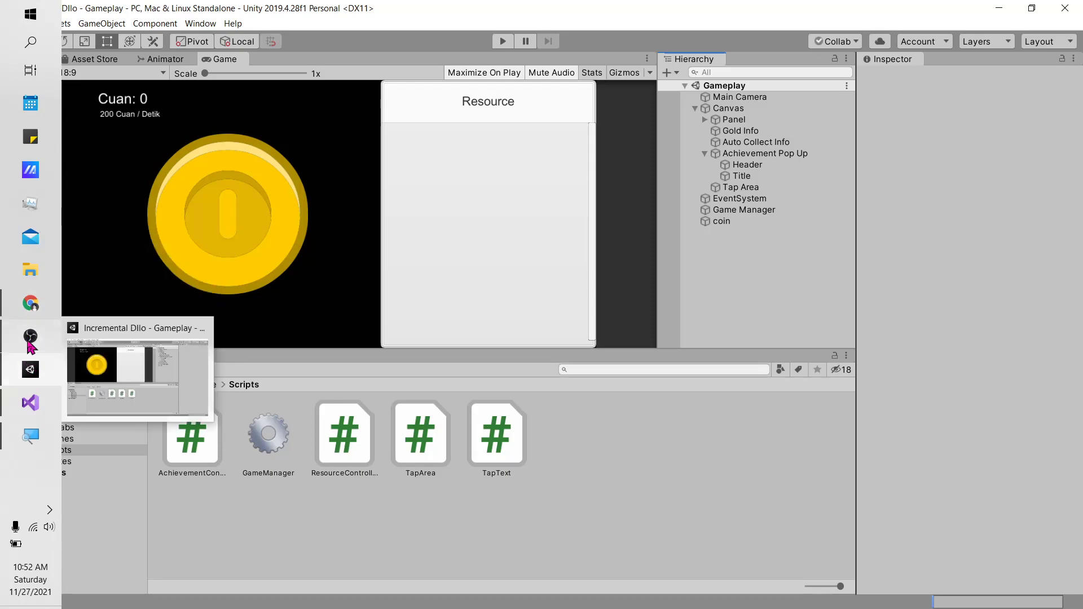
pyautogui.click(30, 336)
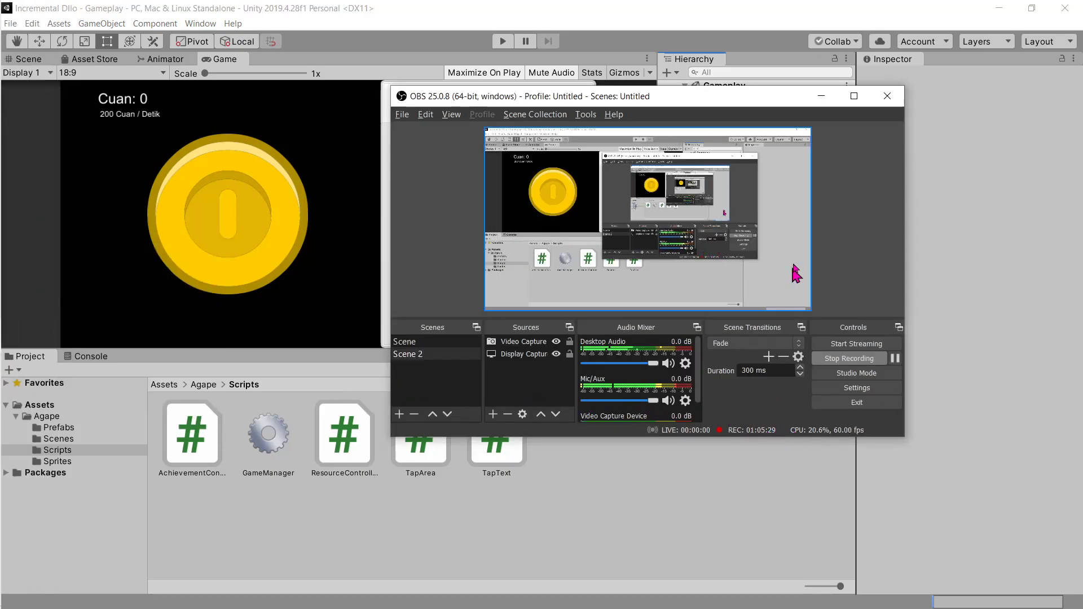
pyautogui.click(822, 99)
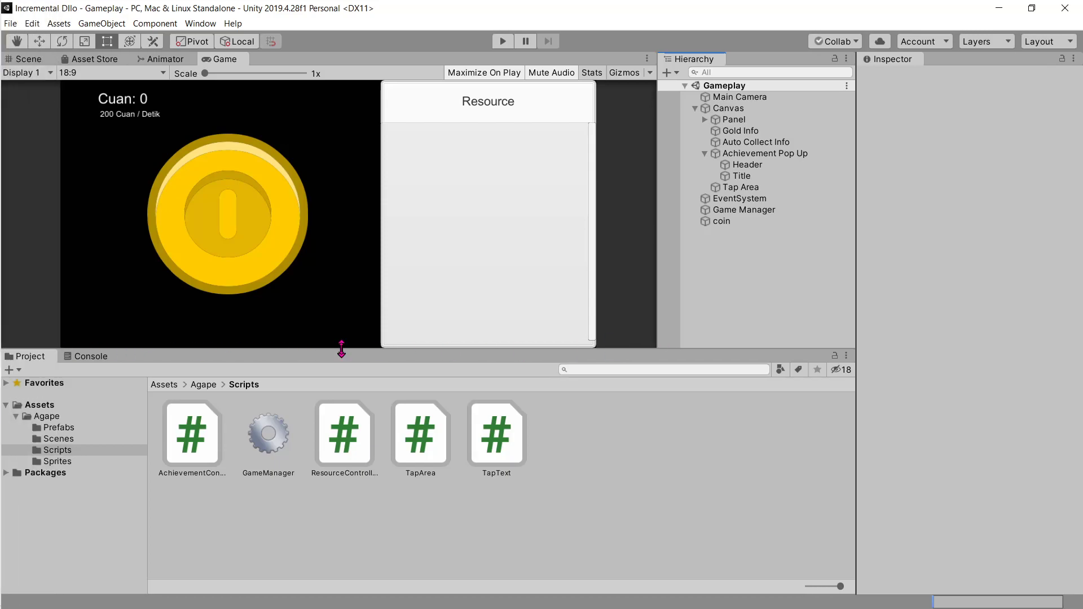
# Enlarge the Game view by shrinking the Project panel below it
pyautogui.moveTo(341, 349); pyautogui.dragTo(342, 406)
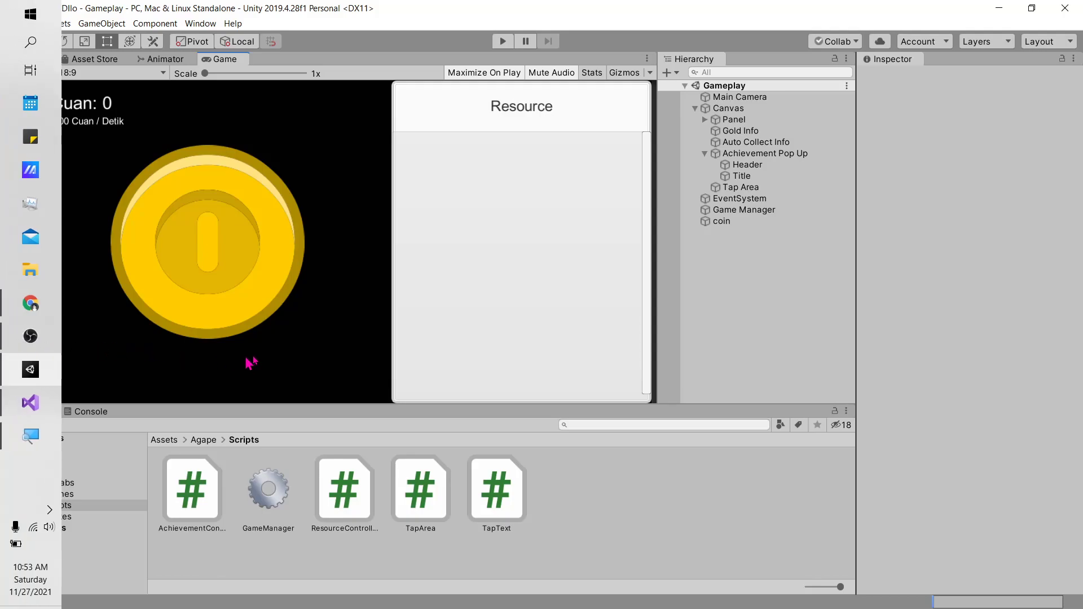
pyautogui.click(30, 403)
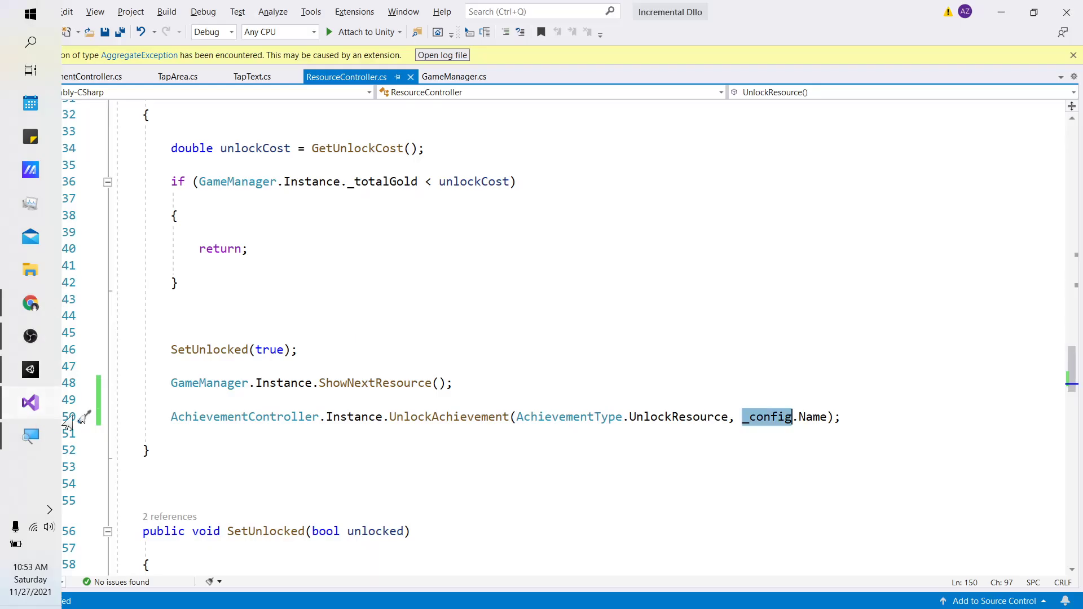
# Scroll back through the achievement tutorial in the browser
pyautogui.click(30, 305)
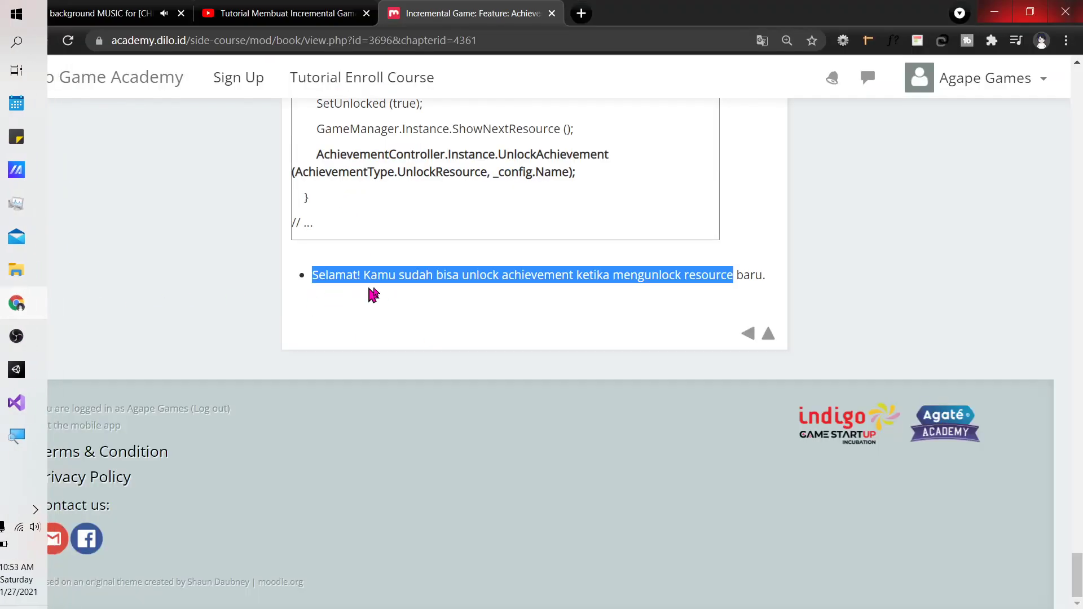
pyautogui.scroll(10, 372, 290)
pyautogui.scroll(5, 437, 287)
pyautogui.scroll(5, 438, 288)
pyautogui.scroll(5, 445, 290)
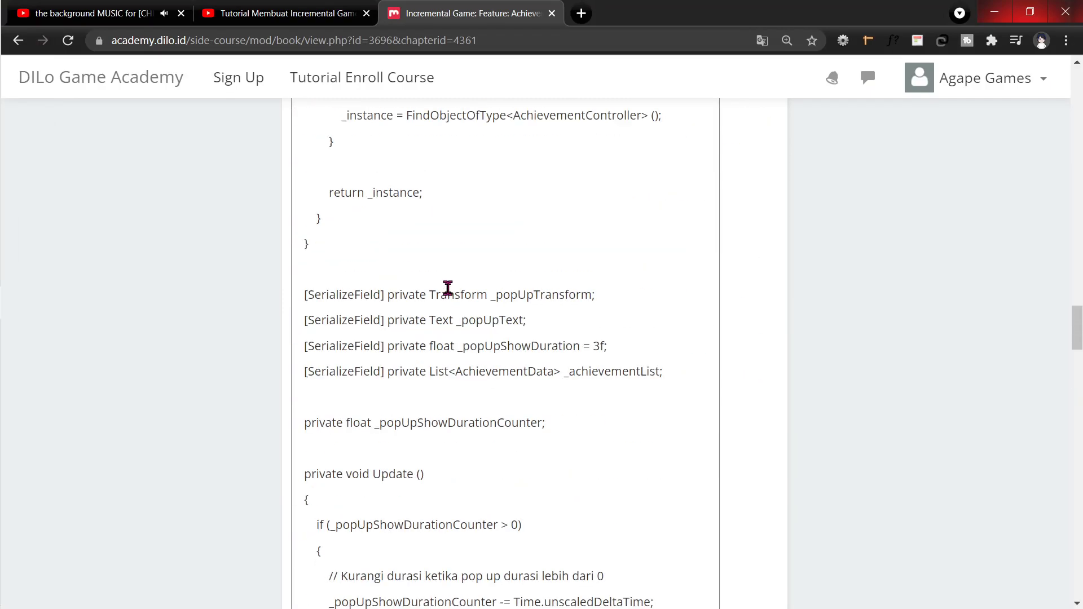
pyautogui.scroll(5, 449, 293)
pyautogui.scroll(3, 451, 293)
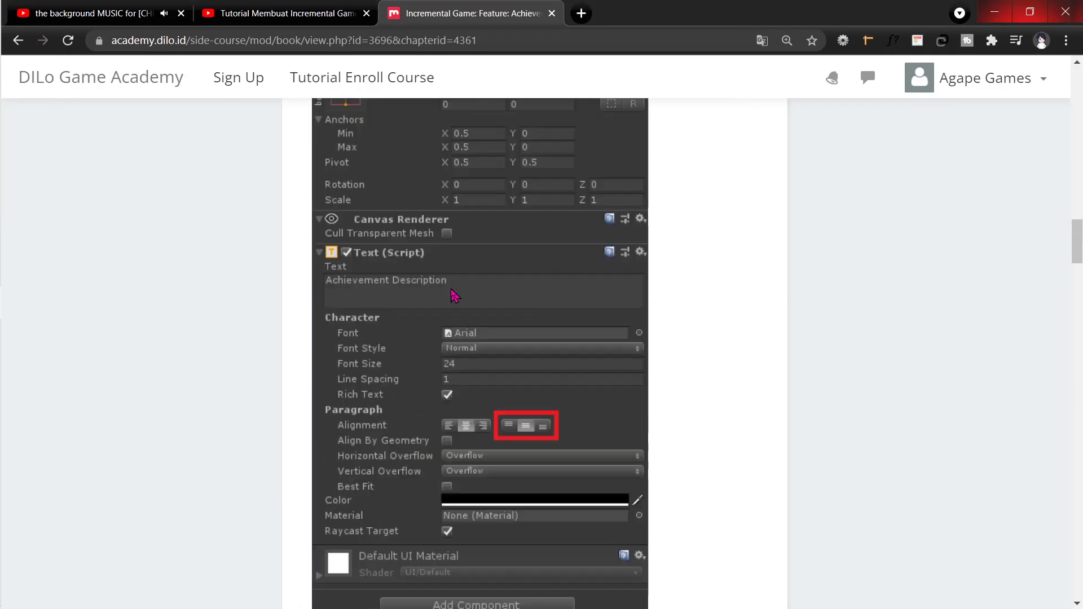
pyautogui.scroll(-8, 455, 295)
pyautogui.scroll(5, 455, 296)
pyautogui.scroll(5, 456, 295)
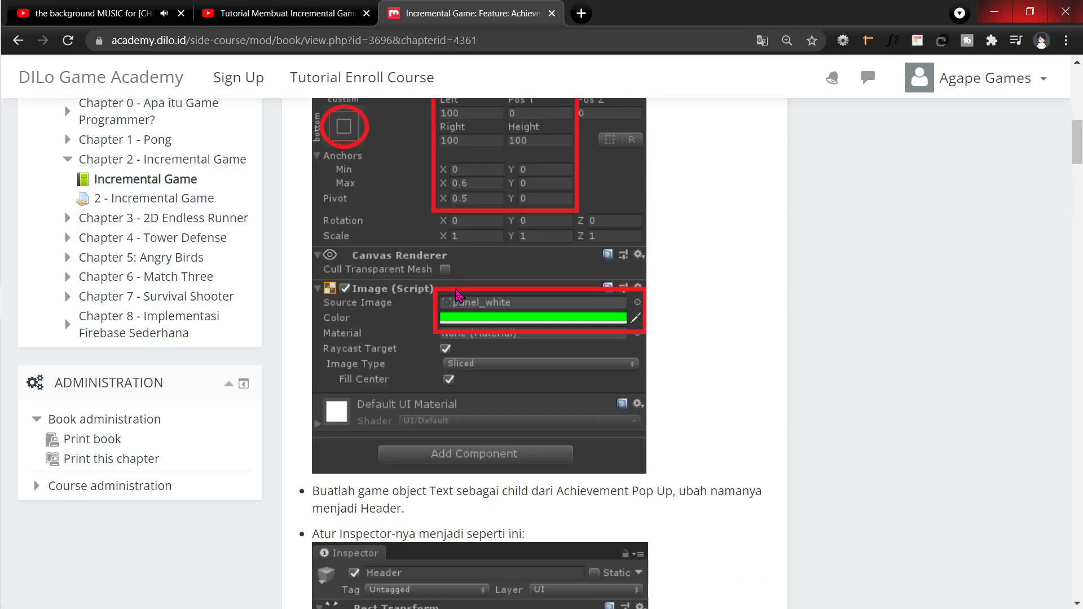
pyautogui.scroll(5, 457, 296)
pyautogui.scroll(5, 458, 296)
pyautogui.scroll(-10, 457, 295)
pyautogui.scroll(-5, 457, 293)
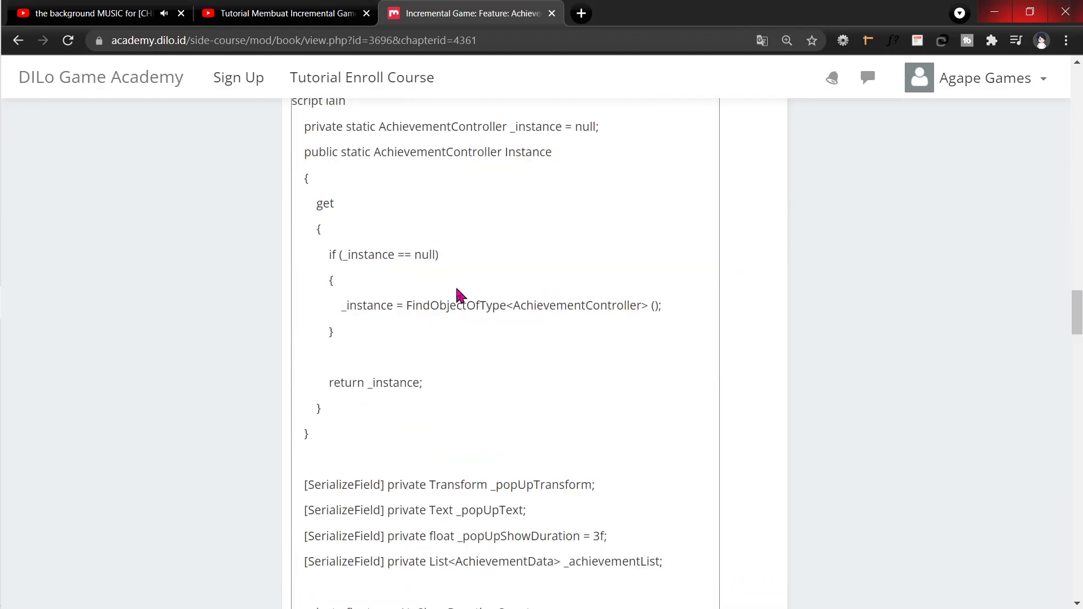
pyautogui.scroll(-5, 456, 291)
pyautogui.scroll(-5, 456, 289)
pyautogui.scroll(-10, 456, 289)
pyautogui.scroll(3, 456, 290)
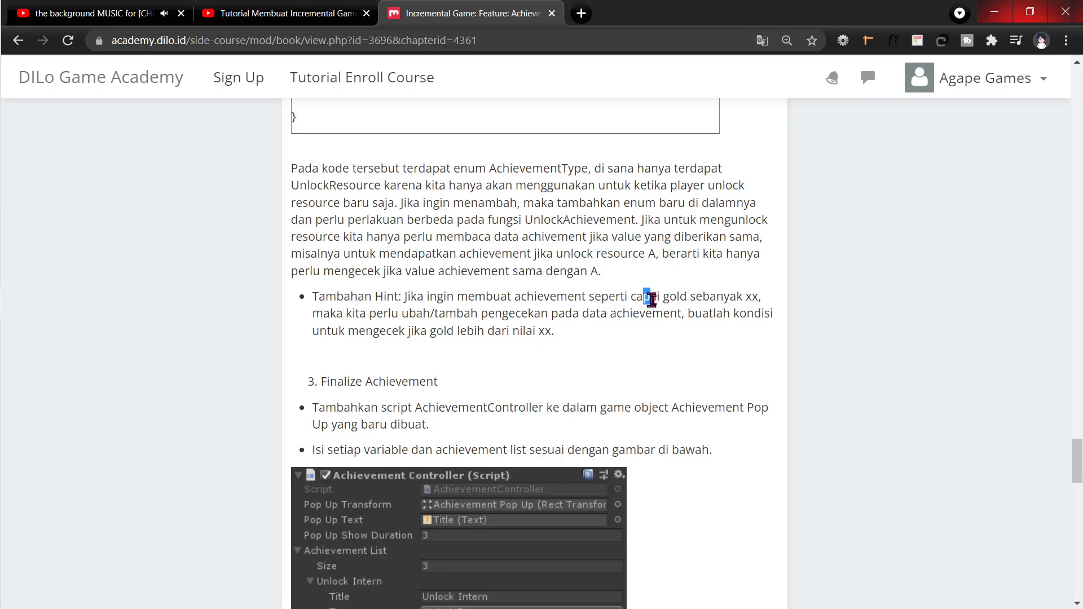
# Highlight the 'capai gold sebanyak xx' hint on the tutorial page
pyautogui.moveTo(652, 299); pyautogui.dragTo(773, 295)
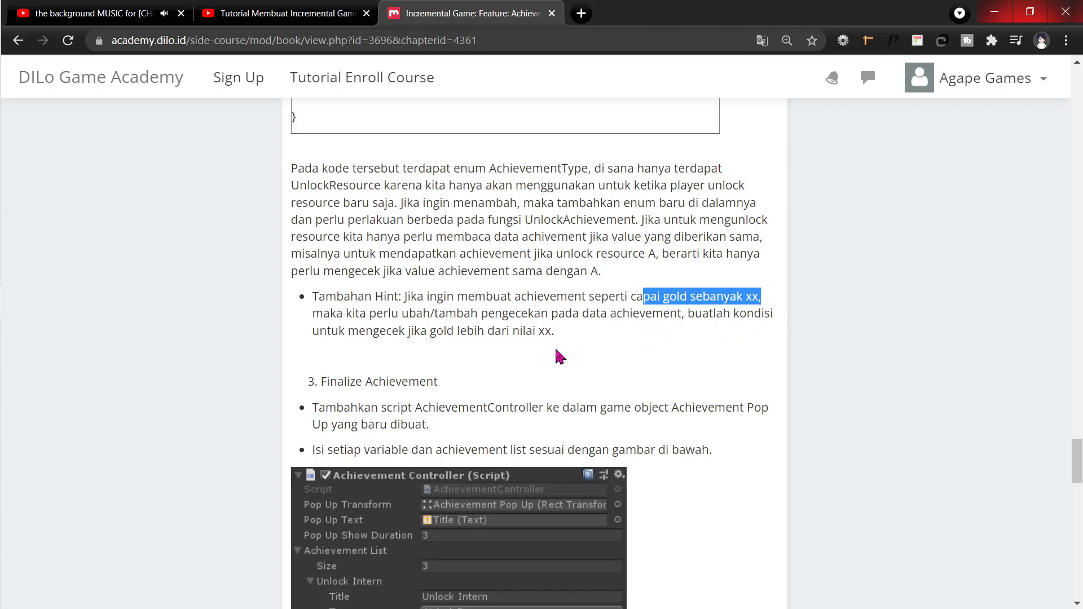
pyautogui.scroll(-5, 567, 358)
pyautogui.scroll(-3, 568, 358)
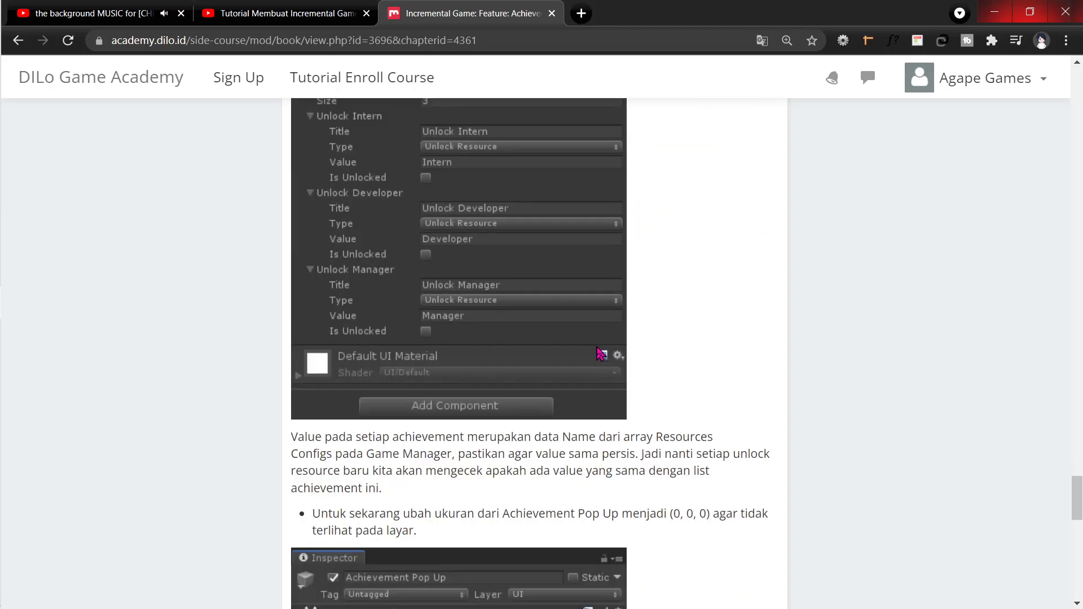
pyautogui.scroll(-3, 610, 350)
pyautogui.moveTo(12, 428)
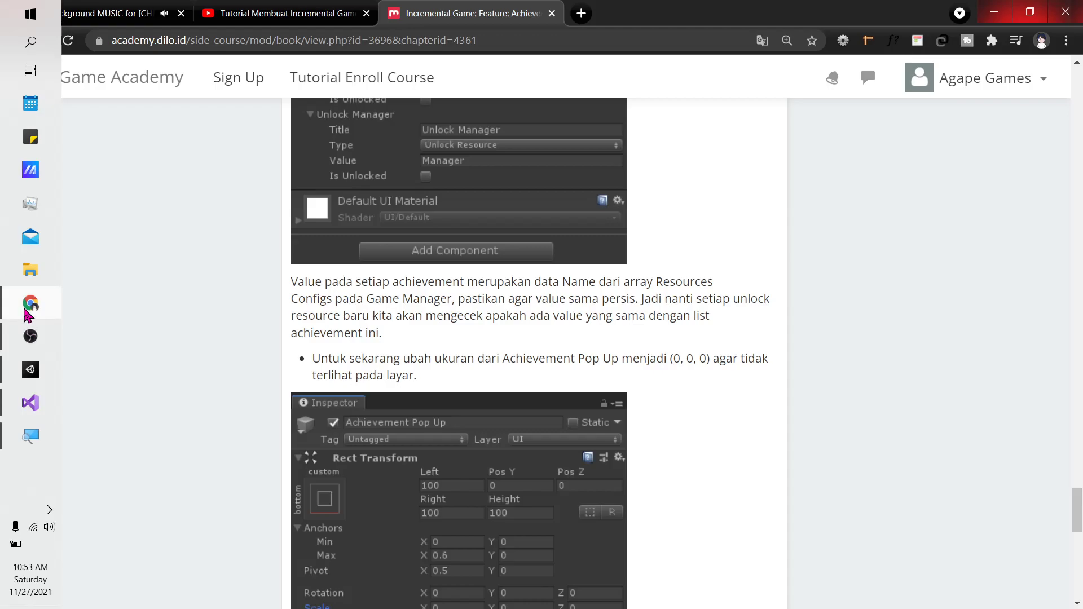
pyautogui.click(28, 411)
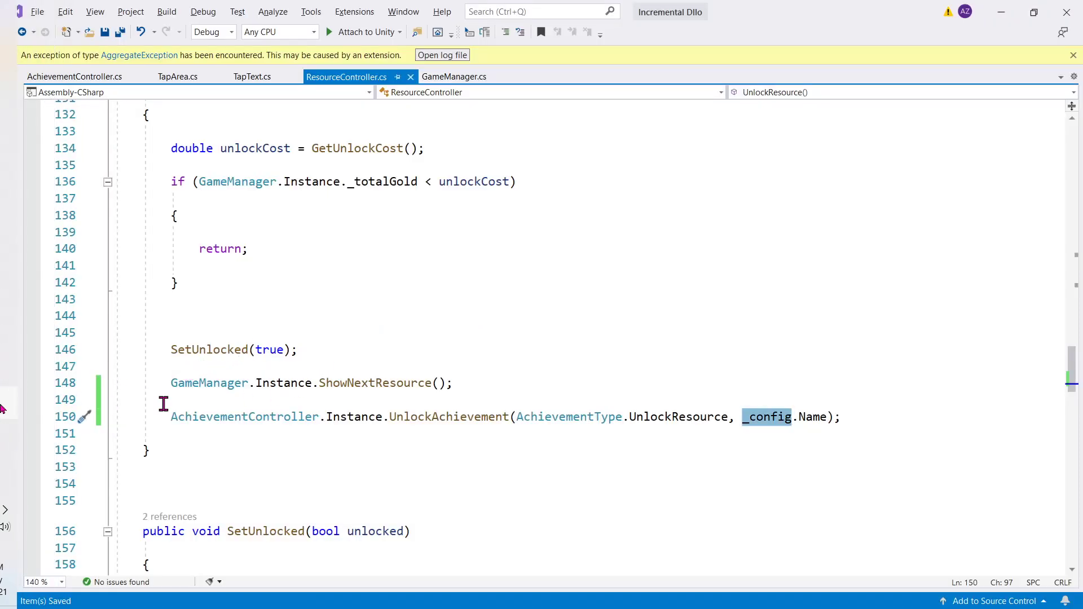
# Review the UnlockResource method in ResourceController.cs, leaving it unchanged
pyautogui.scroll(5, 211, 358)
pyautogui.scroll(2, 248, 338)
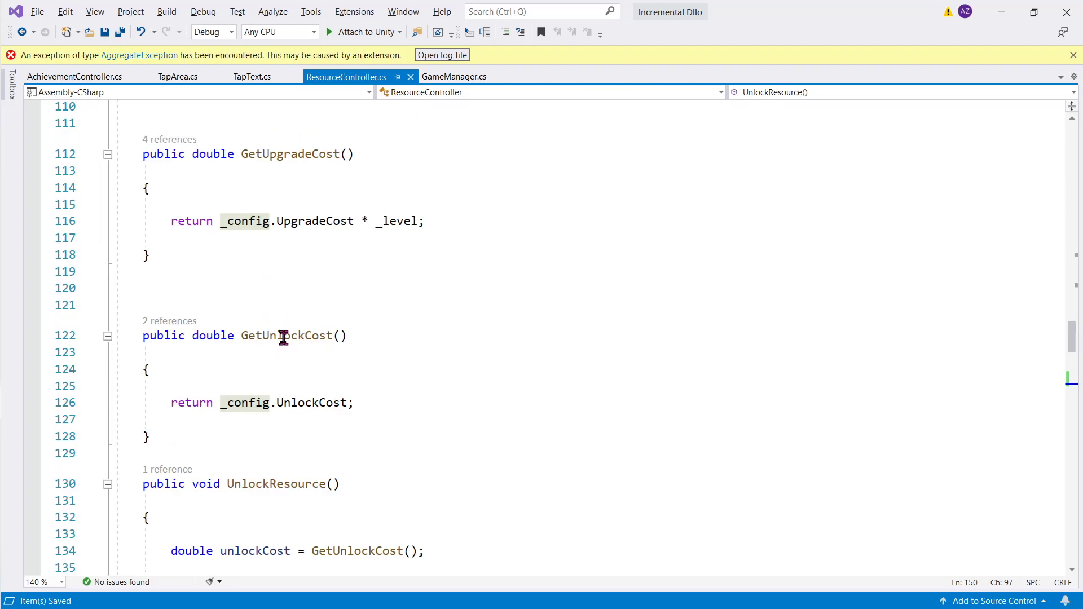
pyautogui.scroll(-7, 285, 249)
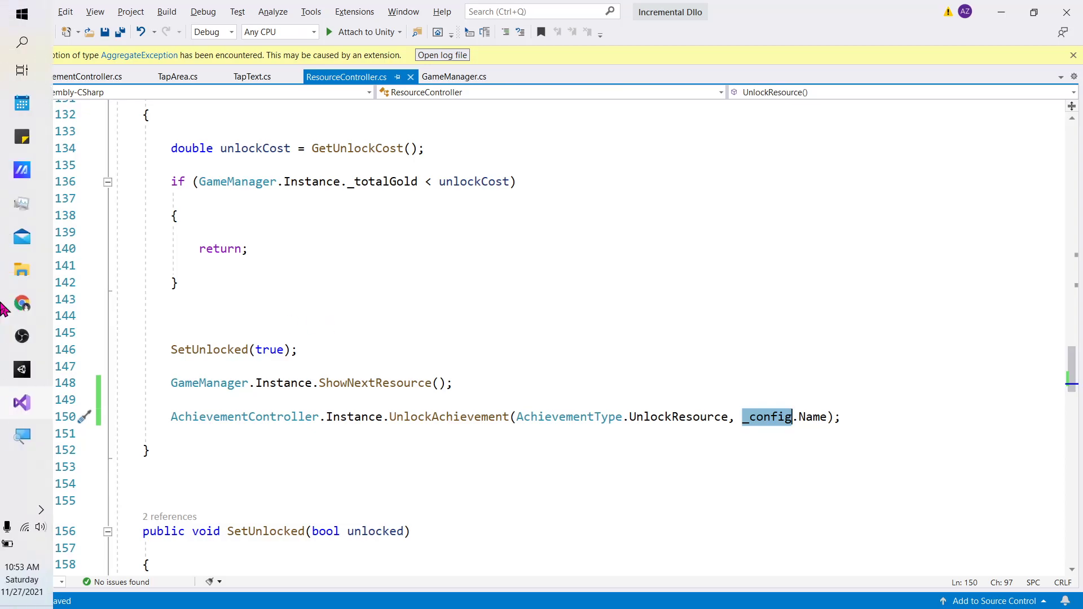
pyautogui.click(31, 305)
pyautogui.scroll(-5, 364, 291)
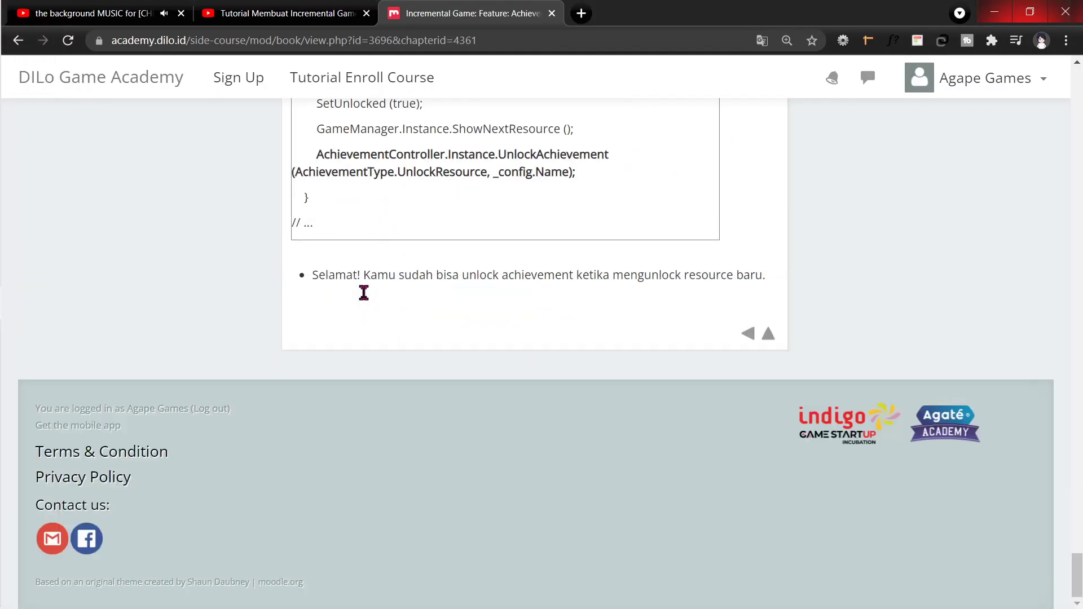
pyautogui.scroll(5, 364, 292)
pyautogui.scroll(10, 364, 292)
pyautogui.scroll(15, 364, 292)
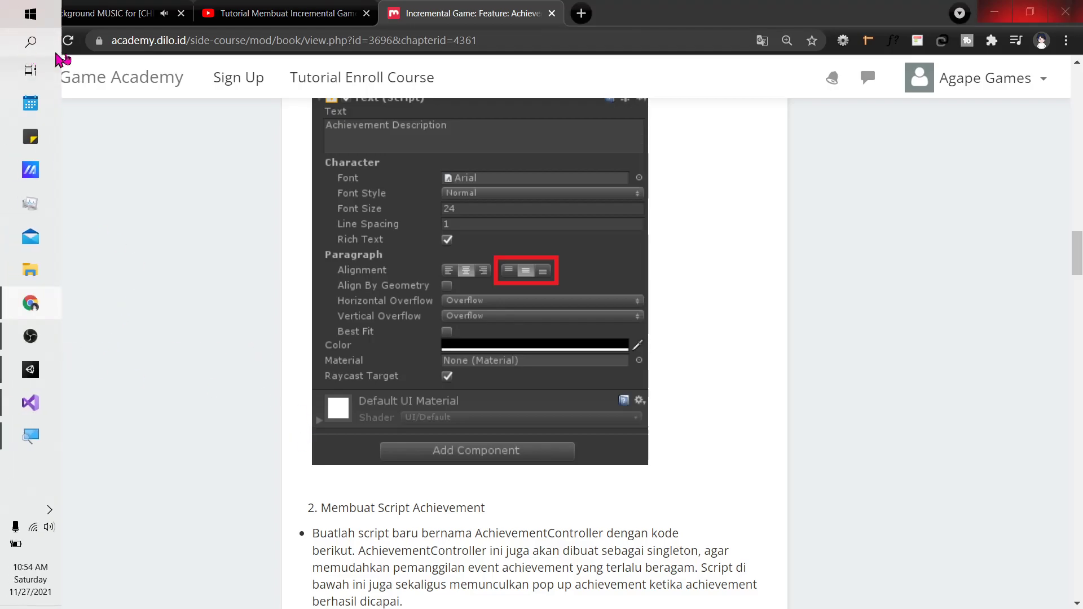
# Launch Paint from the Windows search
pyautogui.click(30, 14)
pyautogui.write('p')
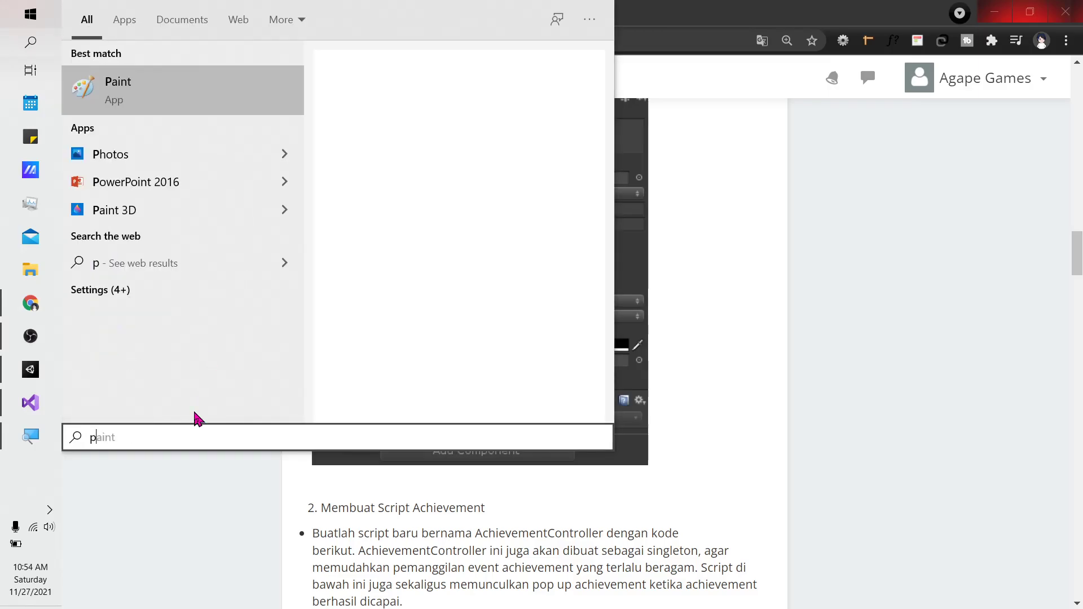
pyautogui.write('o')
pyautogui.press('BackSpace')
pyautogui.write('a')
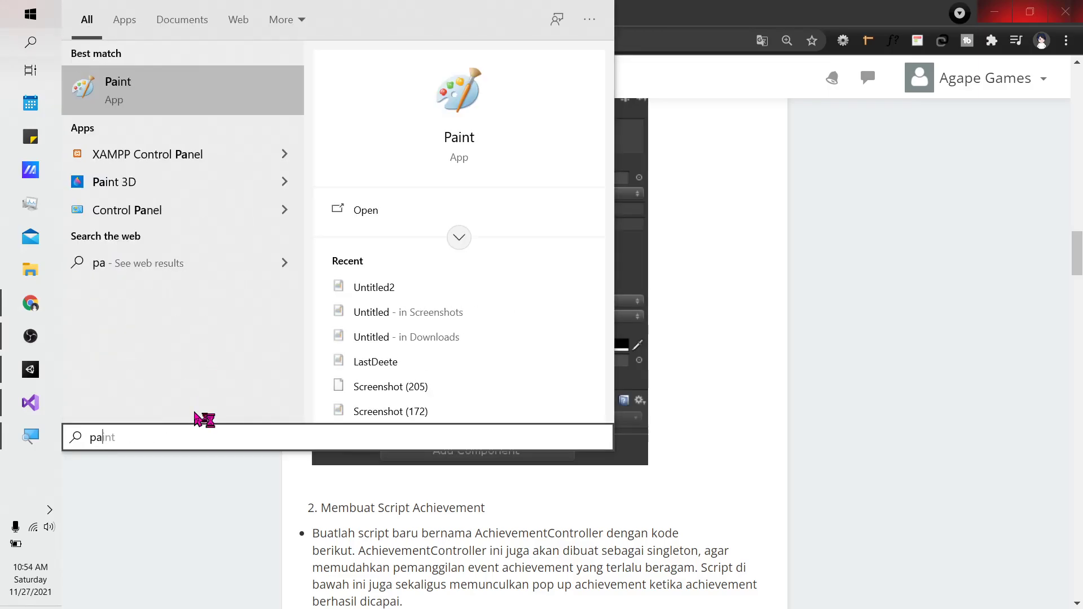
pyautogui.press('Return')
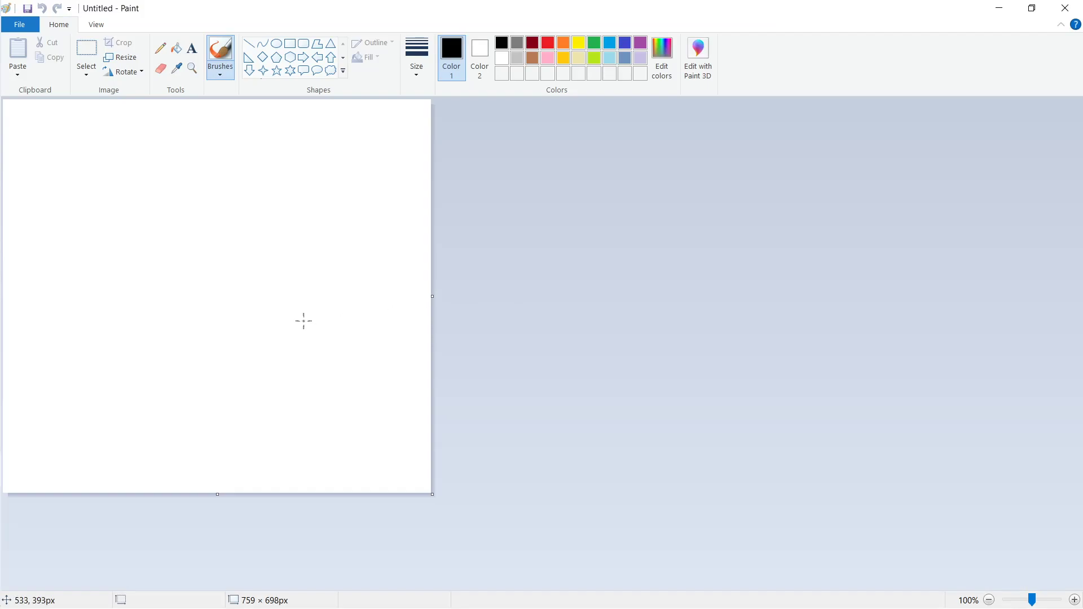
pyautogui.keyDown('ctrl'); pyautogui.scroll(2, 305, 321); pyautogui.keyUp('ctrl')
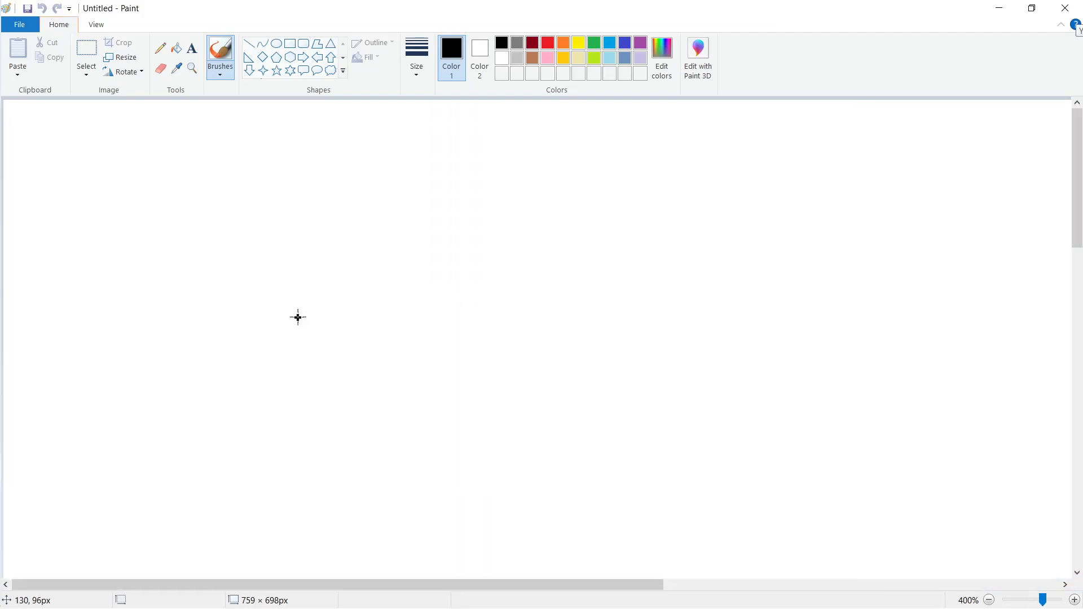
# Try test strokes with the pencil and thick brush, undoing each to leave a blank canvas
pyautogui.click(160, 52)
pyautogui.moveTo(102, 176); pyautogui.dragTo(204, 190)
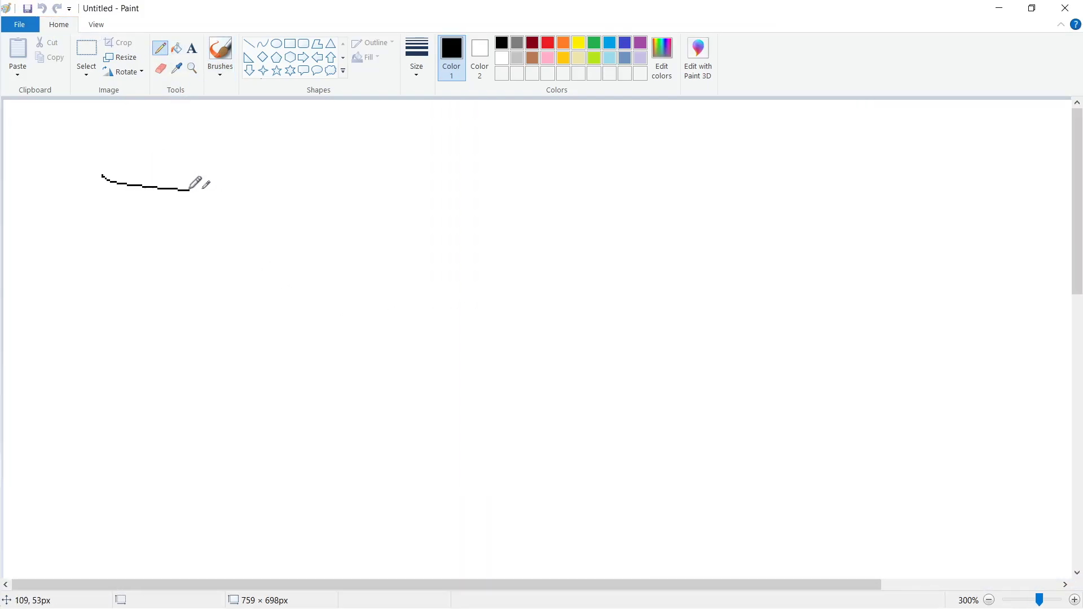
pyautogui.hotkey('ctrl', 'z')
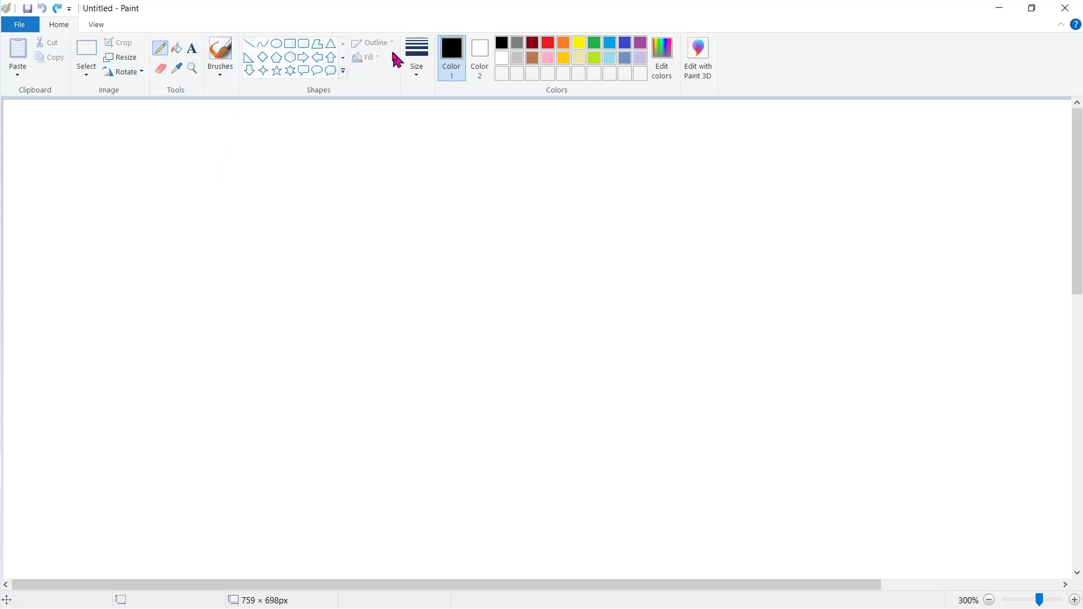
pyautogui.click(220, 57)
pyautogui.moveTo(130, 153); pyautogui.dragTo(118, 262)
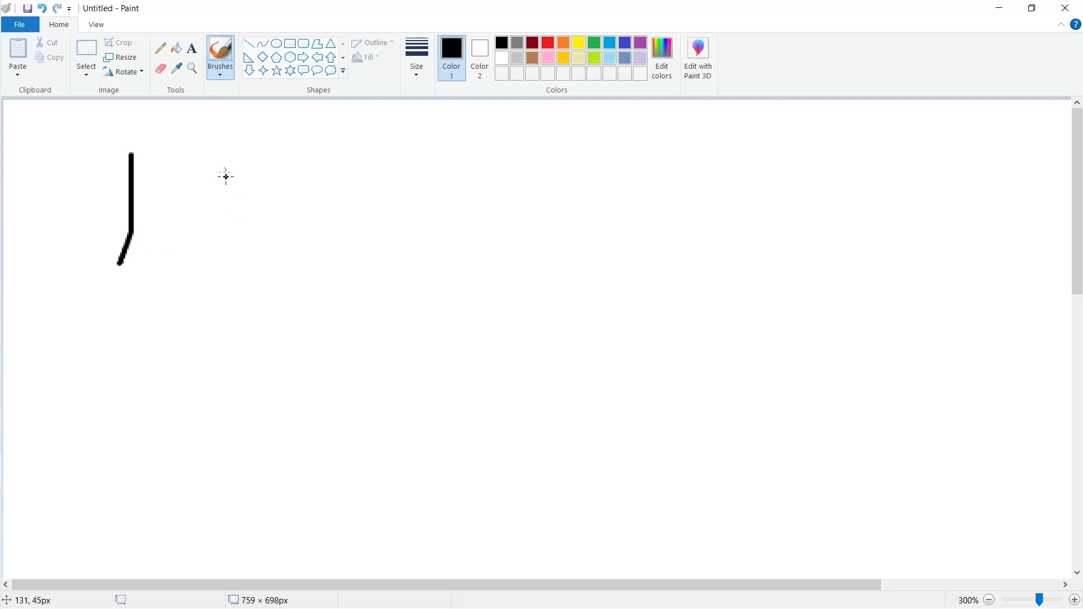
pyautogui.hotkey('ctrl', 'z')
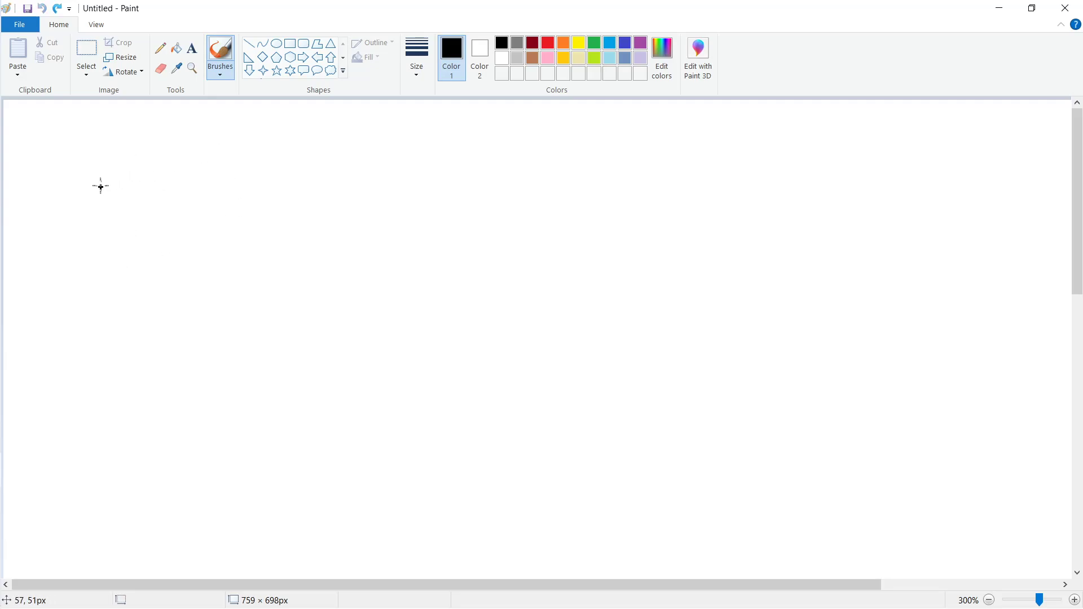
pyautogui.moveTo(538, 158); pyautogui.dragTo(537, 562)
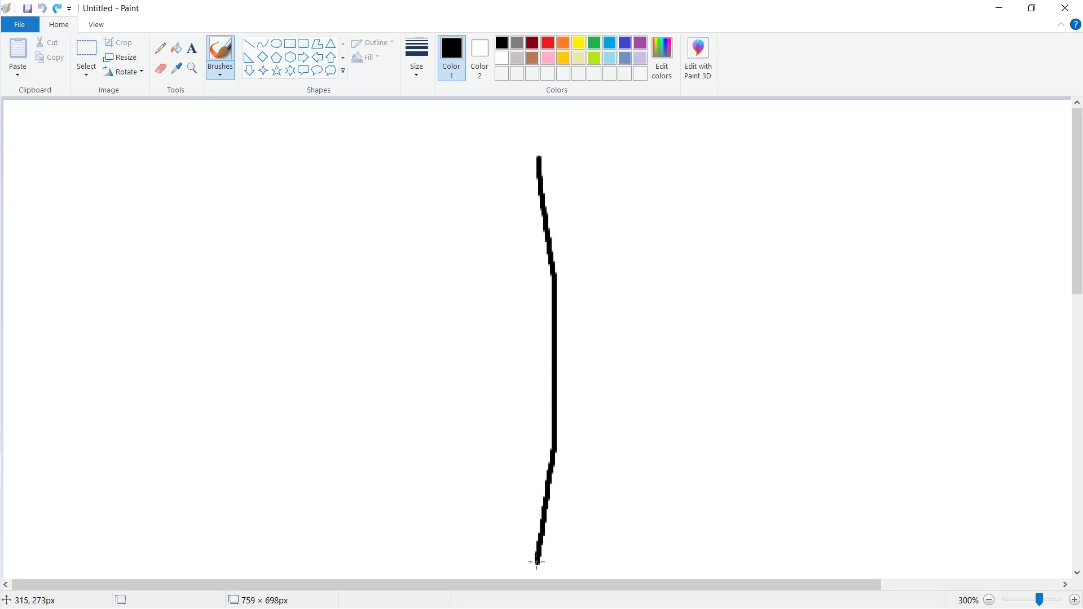
pyautogui.hotkey('ctrl', 'z')
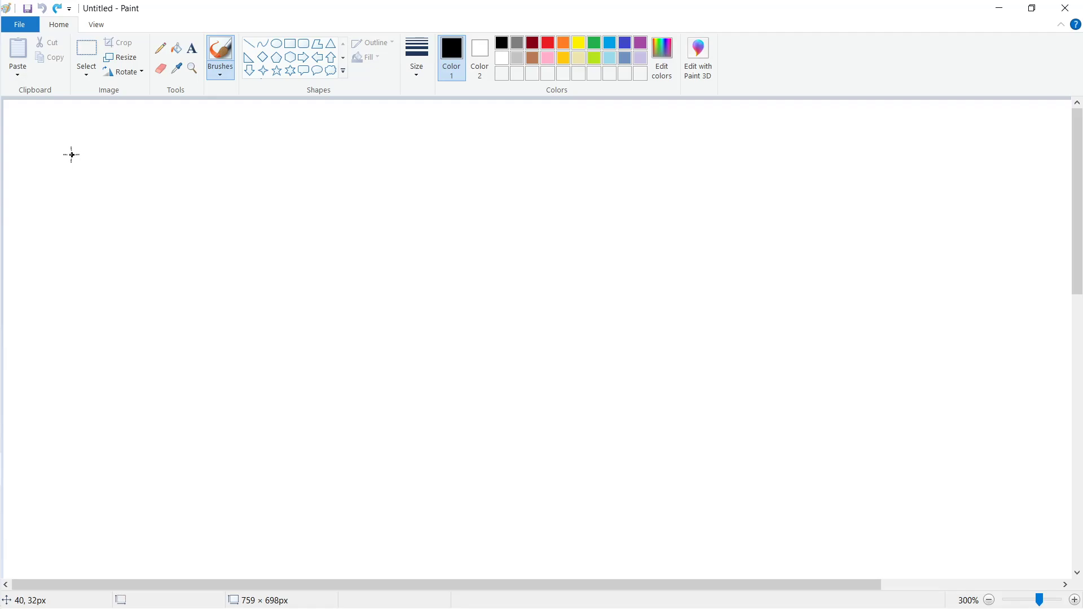
pyautogui.moveTo(90, 151); pyautogui.dragTo(49, 213)
pyautogui.moveTo(142, 192)
pyautogui.mouseDown()
pyautogui.moveTo(145, 218)
pyautogui.moveTo(136, 192)
pyautogui.mouseUp()
pyautogui.hotkey('ctrl', 'z')
pyautogui.hotkey('ctrl', 'z')
pyautogui.hotkey('ctrl', 'z')
# Handwrite 'Now / Part 3' with the brush and draw a long horizontal line beneath it
pyautogui.moveTo(88, 219); pyautogui.dragTo(157, 141)
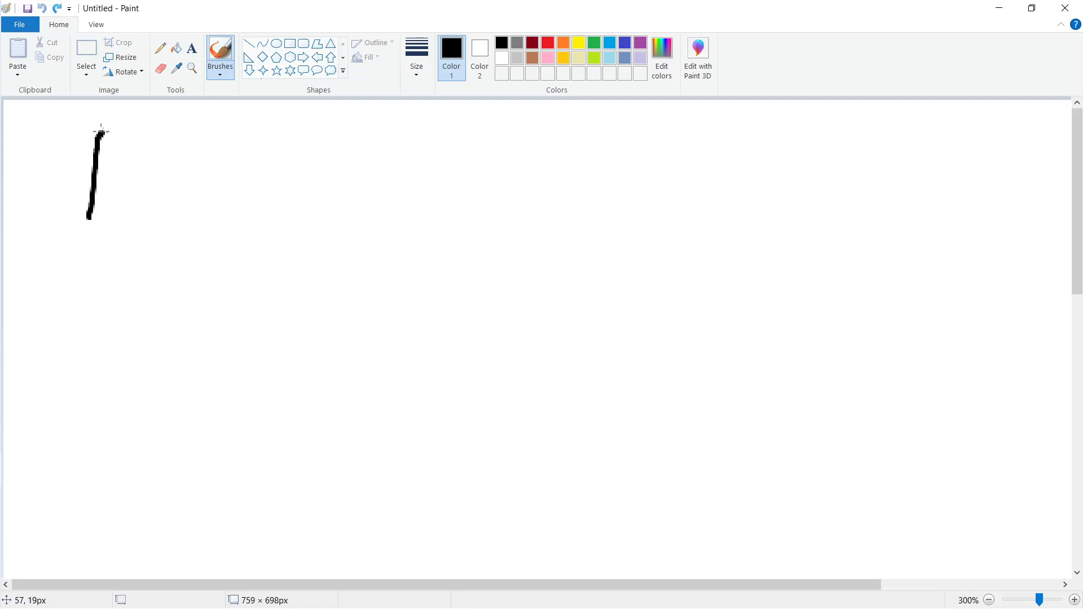
pyautogui.moveTo(181, 190)
pyautogui.mouseDown()
pyautogui.moveTo(258, 186)
pyautogui.moveTo(312, 161)
pyautogui.mouseUp()
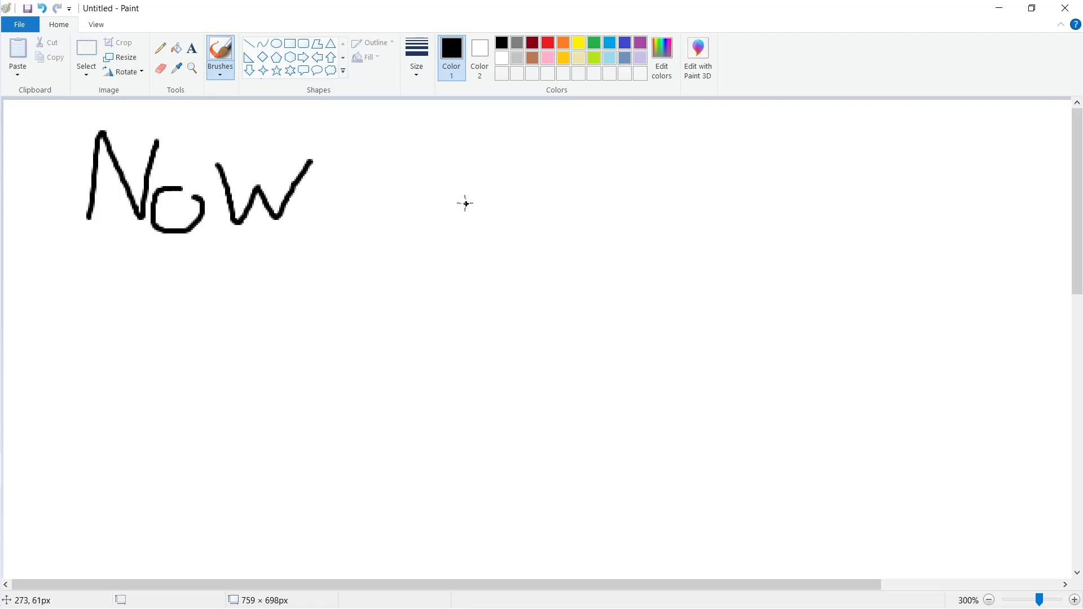
pyautogui.moveTo(440, 136); pyautogui.dragTo(392, 204)
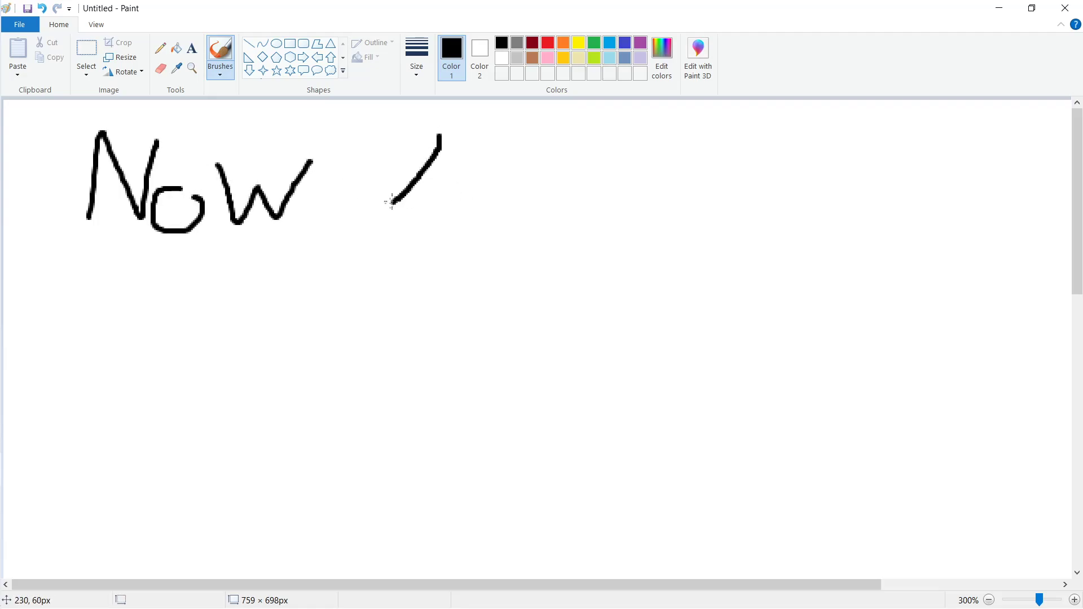
pyautogui.moveTo(508, 207); pyautogui.dragTo(498, 180)
pyautogui.moveTo(576, 169)
pyautogui.mouseDown()
pyautogui.moveTo(582, 206)
pyautogui.moveTo(613, 163)
pyautogui.moveTo(665, 204)
pyautogui.moveTo(670, 185)
pyautogui.moveTo(754, 168)
pyautogui.moveTo(740, 240)
pyautogui.mouseUp()
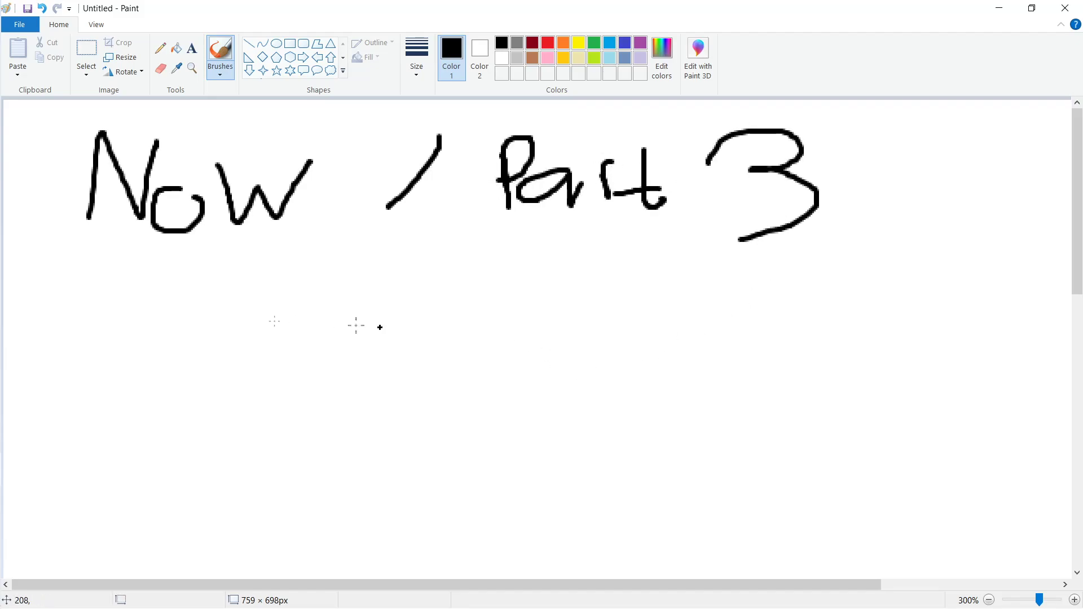
pyautogui.moveTo(59, 321); pyautogui.dragTo(898, 329)
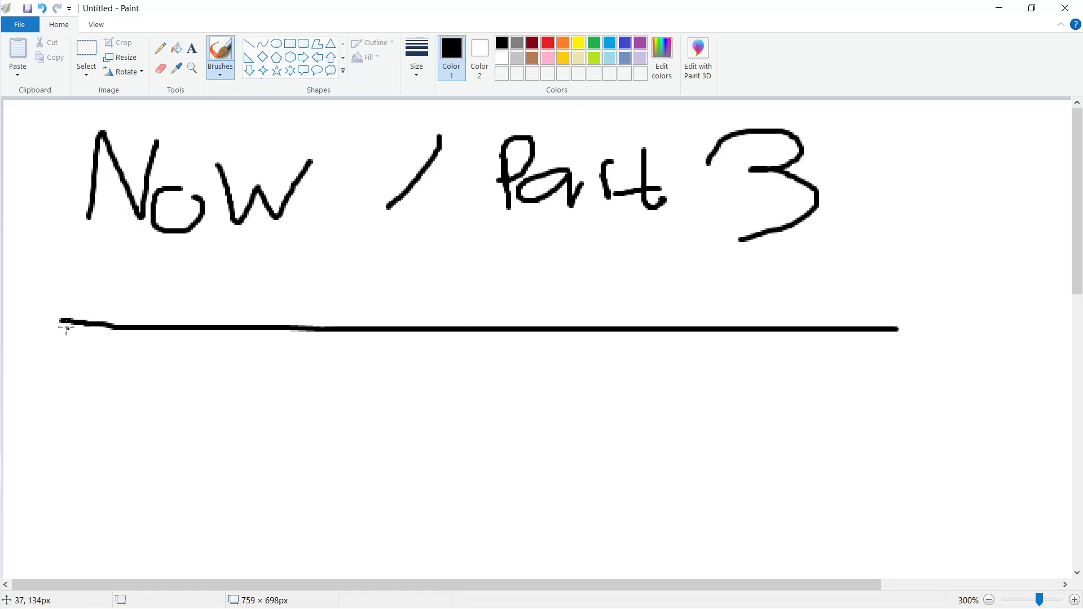
# Draw two boxes labelled Now and Part3, each with a divider after its label
pyautogui.moveTo(66, 328)
pyautogui.mouseDown()
pyautogui.moveTo(496, 423)
pyautogui.moveTo(907, 343)
pyautogui.mouseUp()
pyautogui.moveTo(58, 471); pyautogui.dragTo(984, 476)
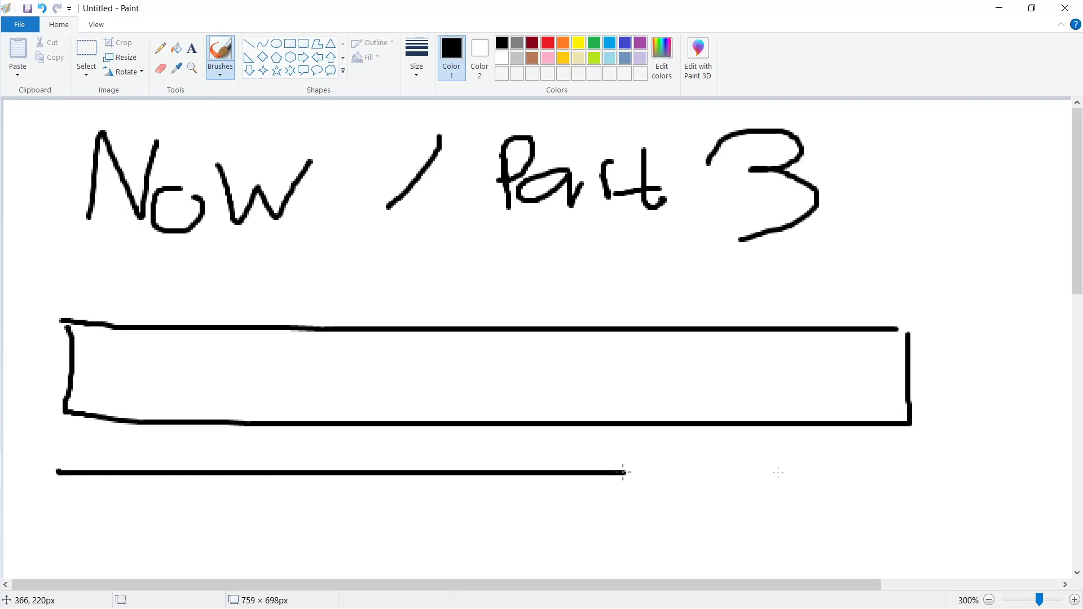
pyautogui.moveTo(60, 473)
pyautogui.mouseDown()
pyautogui.moveTo(640, 571)
pyautogui.moveTo(923, 482)
pyautogui.mouseUp()
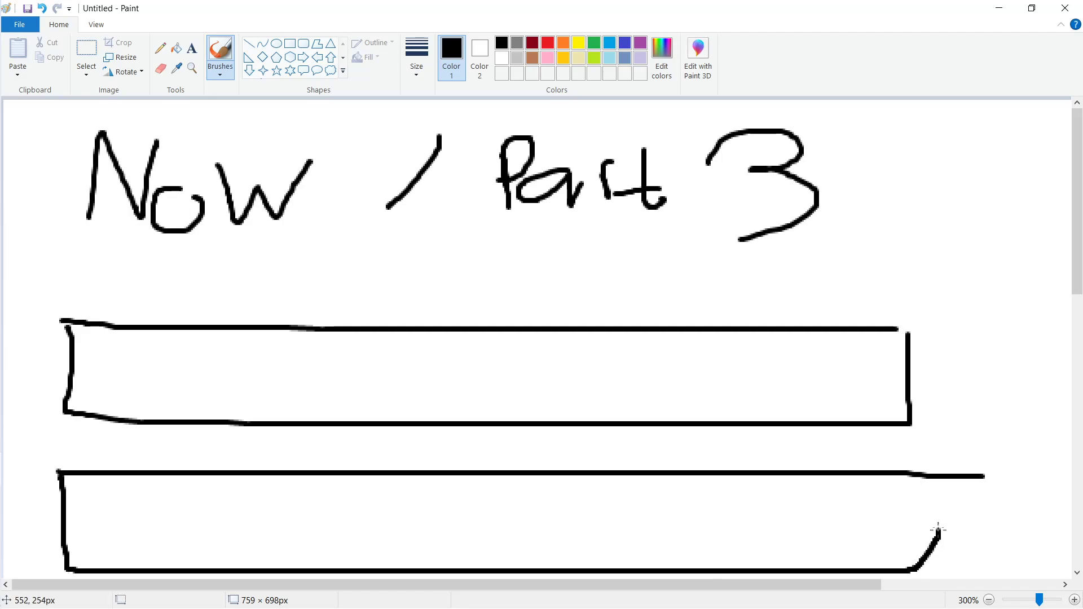
pyautogui.moveTo(98, 360)
pyautogui.mouseDown()
pyautogui.moveTo(93, 396)
pyautogui.moveTo(133, 359)
pyautogui.moveTo(202, 398)
pyautogui.moveTo(231, 366)
pyautogui.mouseUp()
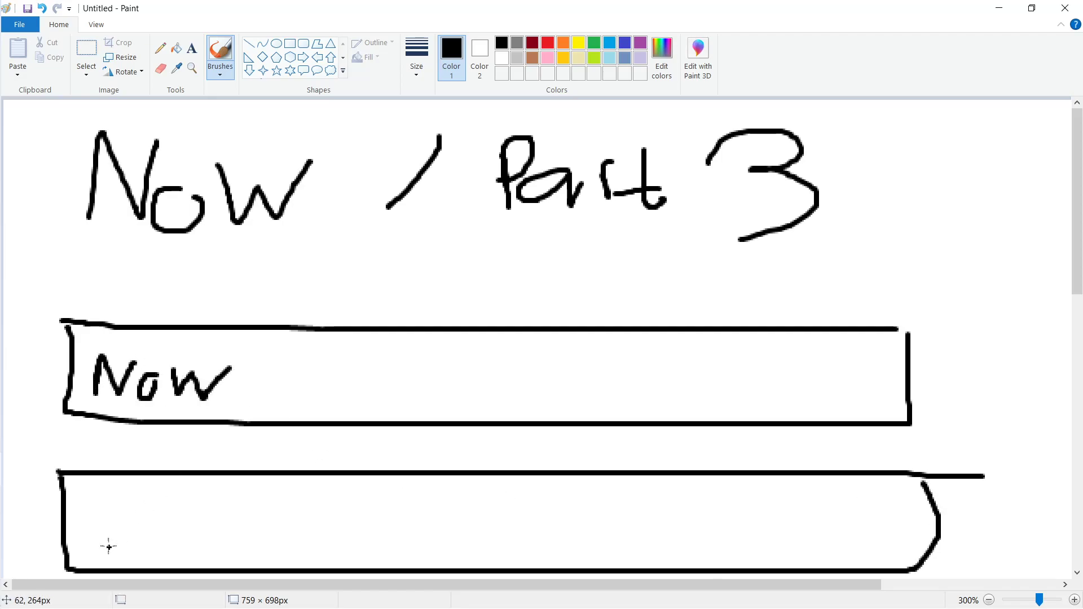
pyautogui.moveTo(103, 551); pyautogui.dragTo(190, 510)
pyautogui.moveTo(215, 508)
pyautogui.mouseDown()
pyautogui.moveTo(217, 540)
pyautogui.moveTo(259, 548)
pyautogui.mouseUp()
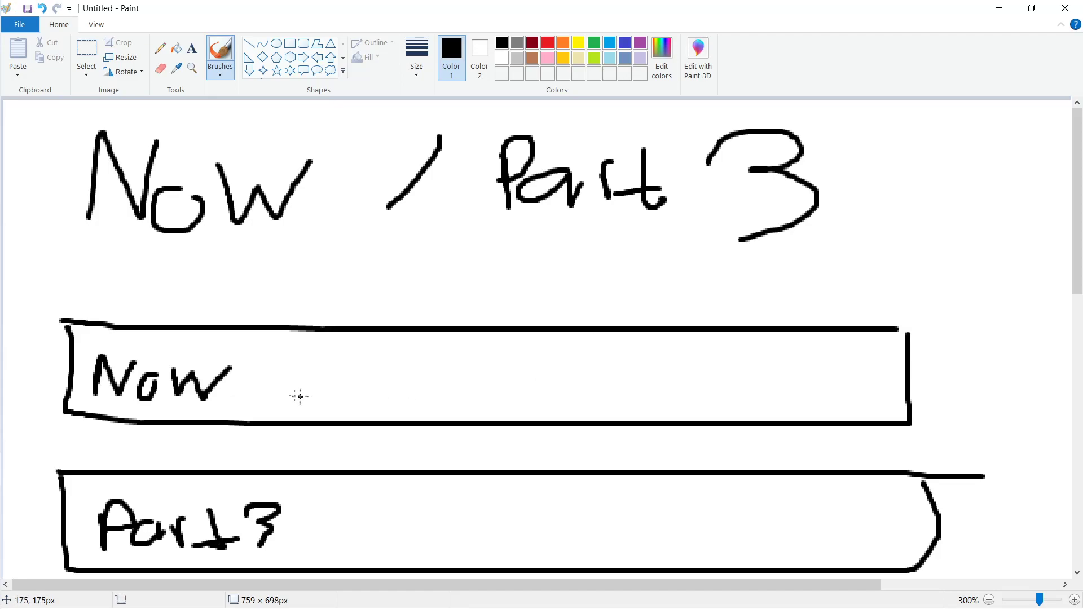
pyautogui.moveTo(269, 330); pyautogui.dragTo(265, 402)
pyautogui.moveTo(325, 483); pyautogui.dragTo(322, 563)
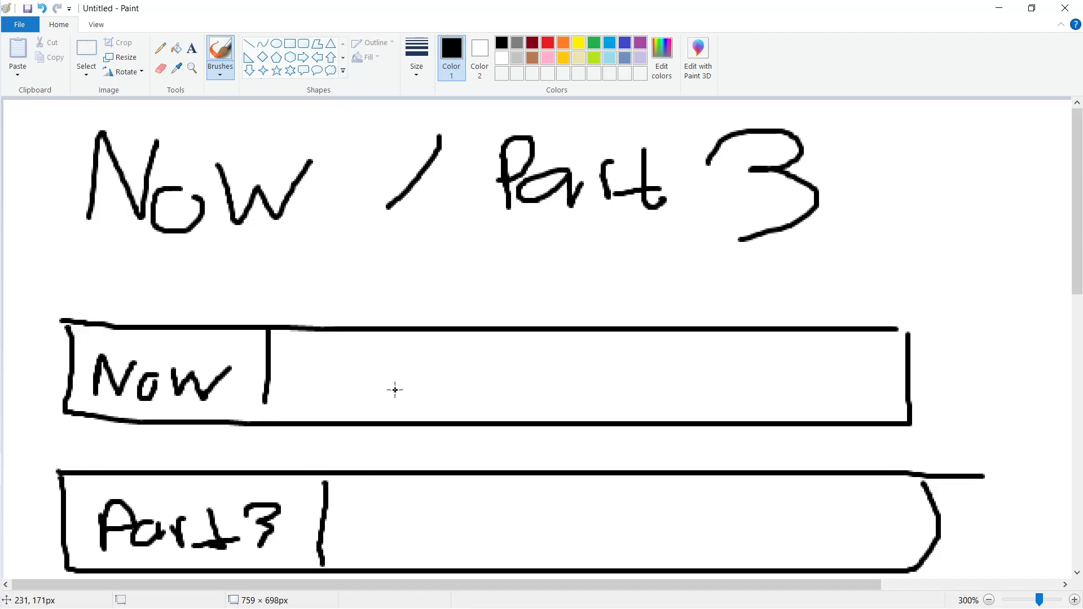
# Mark segment ends and scribble progress fills into the Now and Part3 bars
pyautogui.moveTo(414, 337); pyautogui.dragTo(416, 418)
pyautogui.moveTo(397, 366)
pyautogui.mouseDown()
pyautogui.moveTo(299, 409)
pyautogui.moveTo(349, 424)
pyautogui.mouseUp()
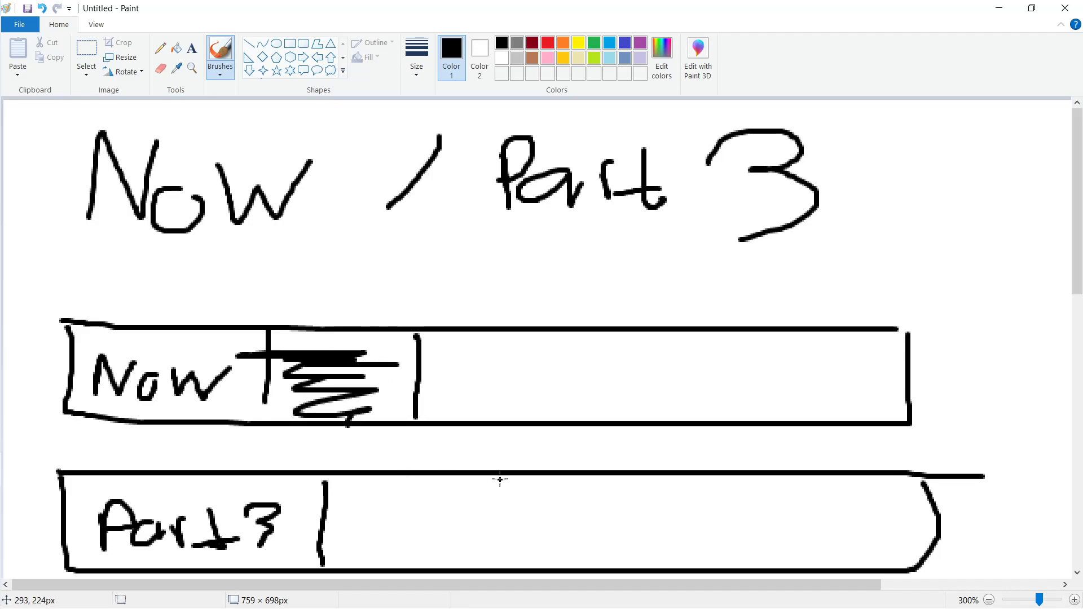
pyautogui.moveTo(501, 479); pyautogui.dragTo(504, 571)
pyautogui.moveTo(450, 504); pyautogui.dragTo(302, 533)
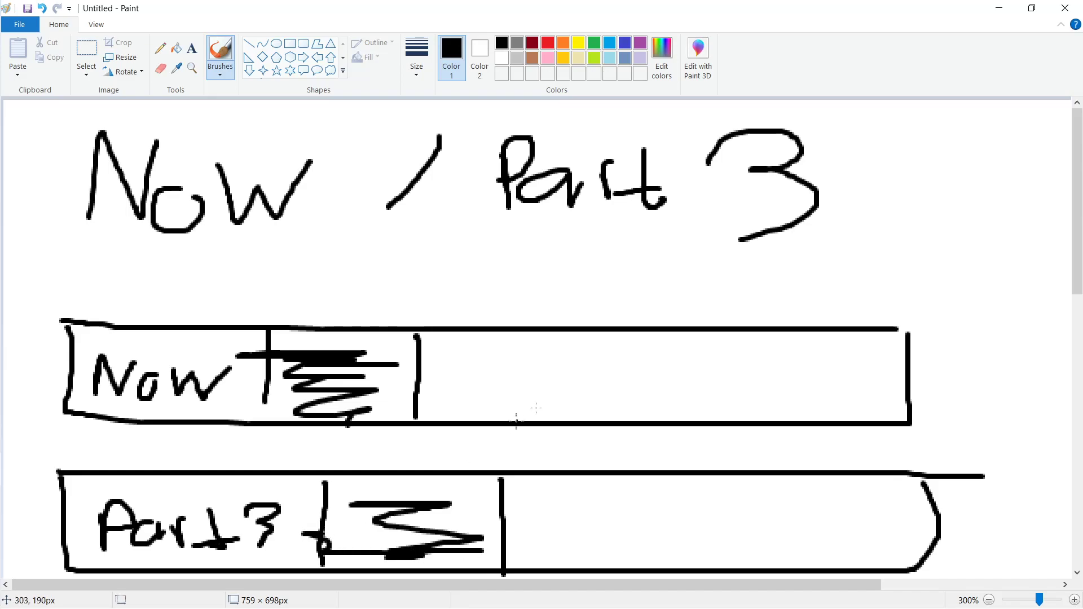
pyautogui.moveTo(626, 334); pyautogui.dragTo(629, 414)
pyautogui.moveTo(361, 356)
pyautogui.mouseDown()
pyautogui.moveTo(480, 357)
pyautogui.moveTo(533, 395)
pyautogui.mouseUp()
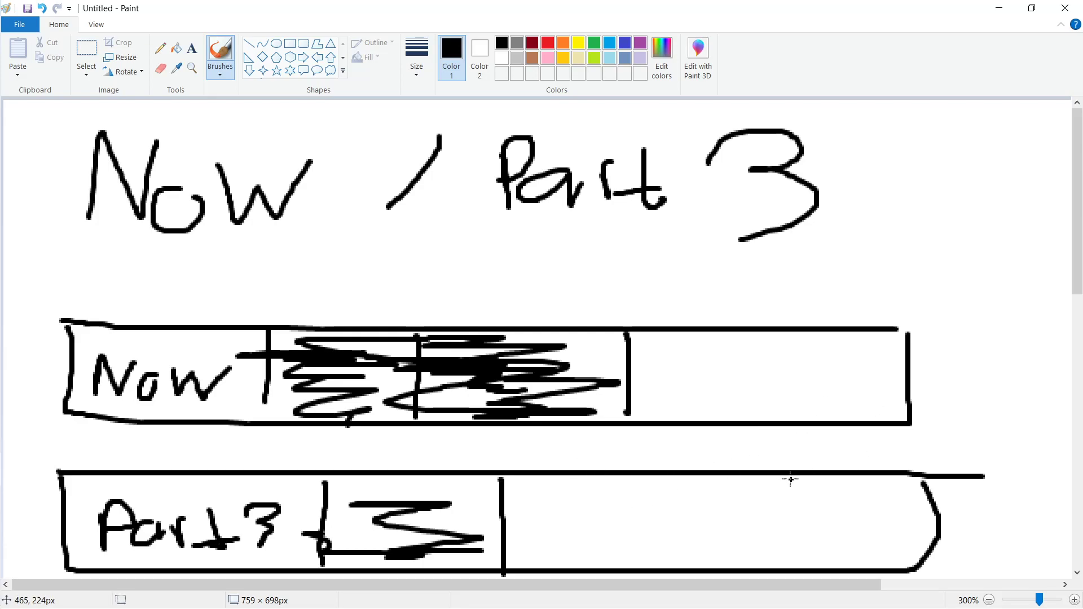
pyautogui.moveTo(805, 475); pyautogui.dragTo(805, 568)
pyautogui.moveTo(792, 513)
pyautogui.mouseDown()
pyautogui.moveTo(793, 550)
pyautogui.moveTo(466, 516)
pyautogui.mouseUp()
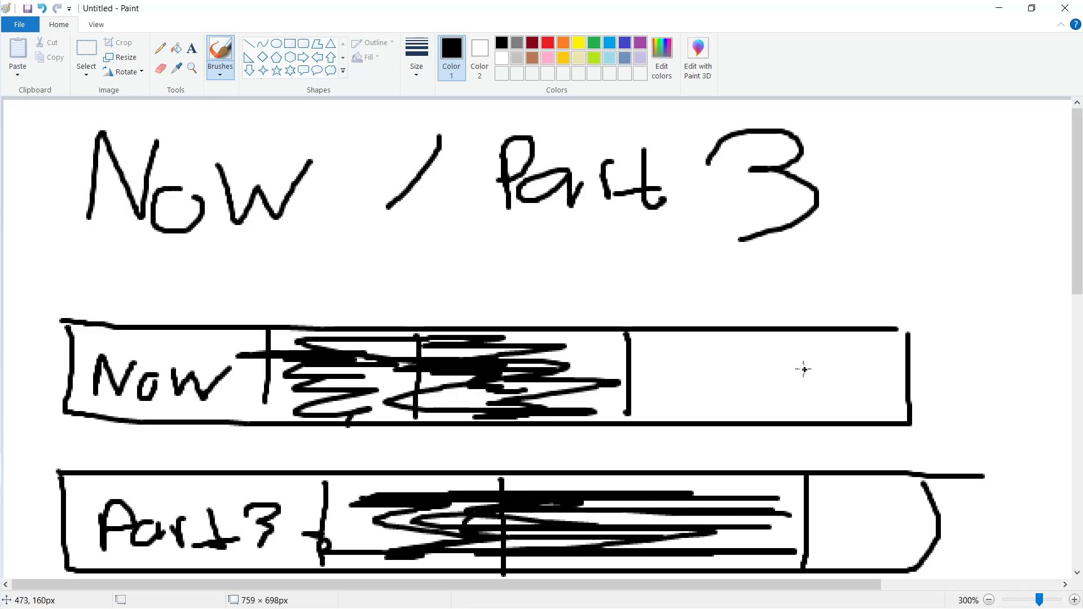
# Write 35% in the Now bar and 29% in the Part3 bar
pyautogui.click(812, 367)
pyautogui.moveTo(813, 365)
pyautogui.mouseDown()
pyautogui.moveTo(820, 405)
pyautogui.moveTo(855, 367)
pyautogui.moveTo(841, 405)
pyautogui.mouseUp()
pyautogui.moveTo(869, 364)
pyautogui.mouseDown()
pyautogui.moveTo(883, 366)
pyautogui.moveTo(876, 403)
pyautogui.mouseUp()
pyautogui.moveTo(887, 384); pyautogui.dragTo(899, 396)
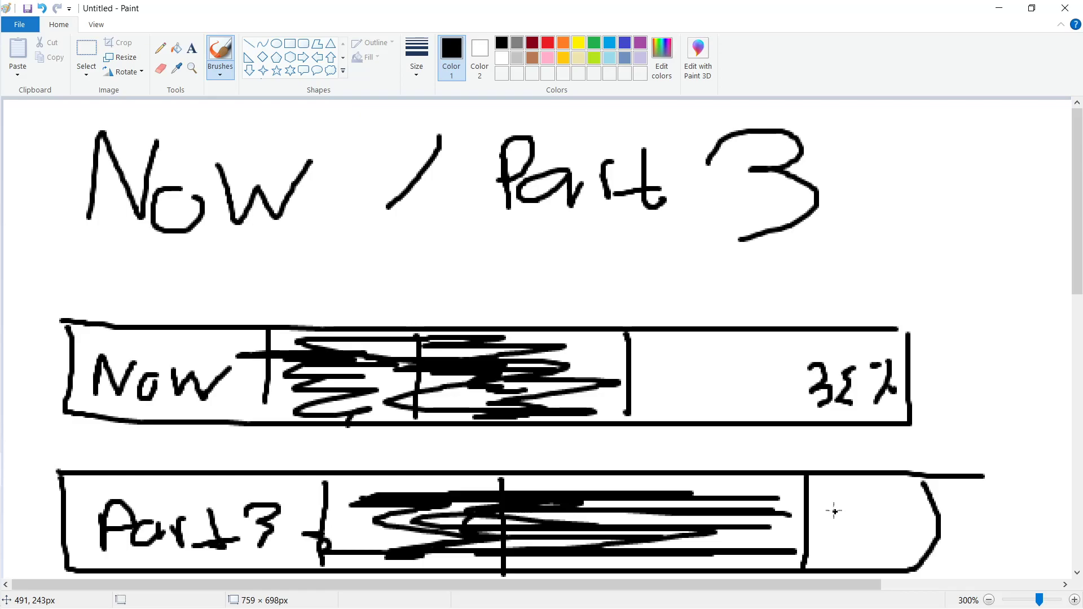
pyautogui.moveTo(826, 510)
pyautogui.mouseDown()
pyautogui.moveTo(850, 507)
pyautogui.moveTo(840, 562)
pyautogui.mouseUp()
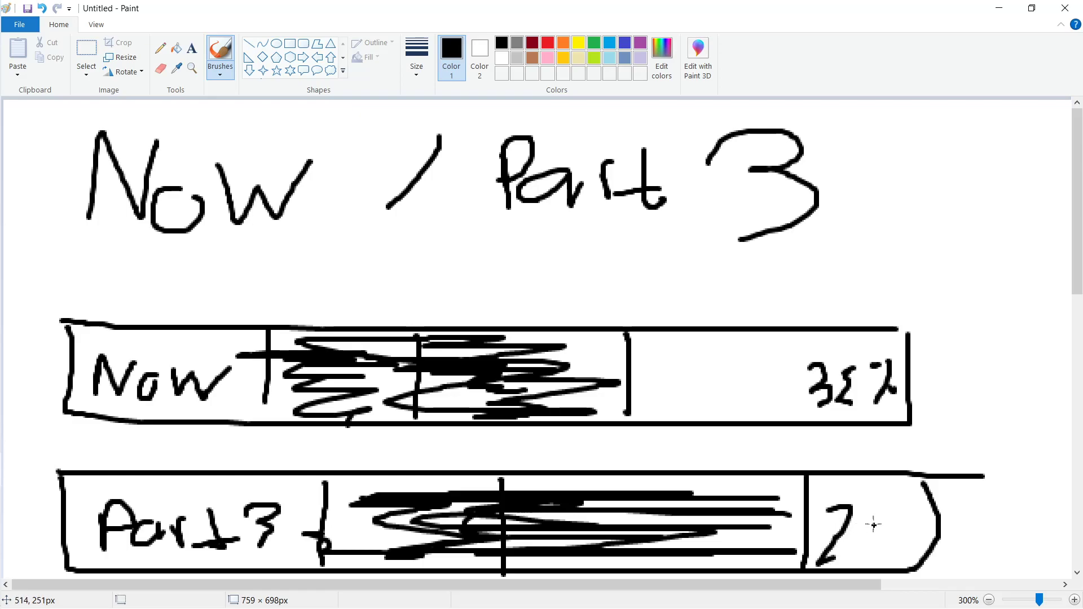
pyautogui.moveTo(877, 511)
pyautogui.mouseDown()
pyautogui.moveTo(855, 545)
pyautogui.moveTo(912, 509)
pyautogui.moveTo(897, 556)
pyautogui.moveTo(918, 533)
pyautogui.mouseUp()
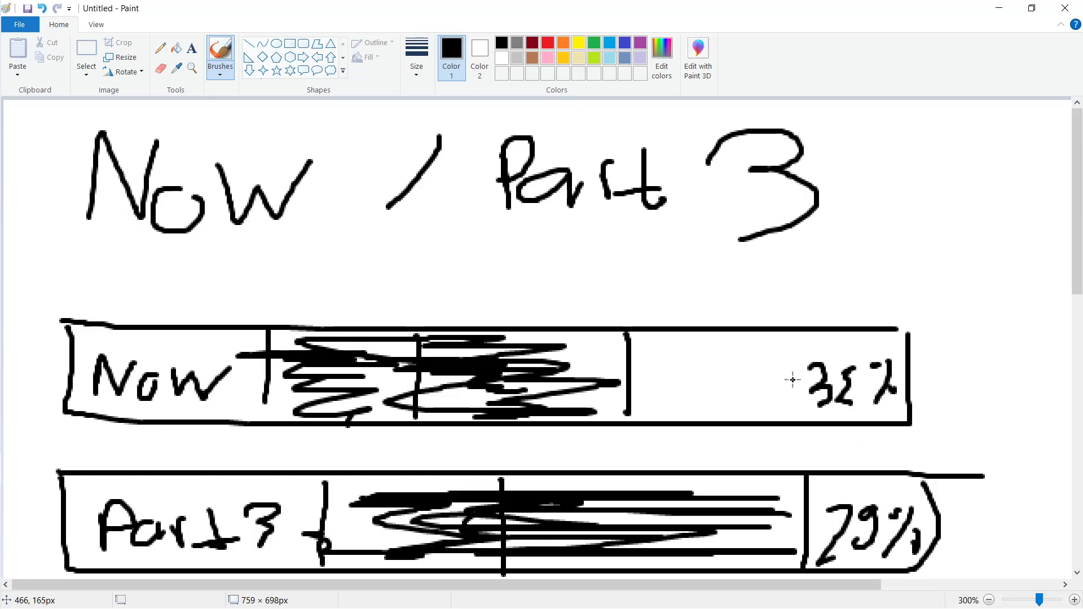
# Minimize Paint, Chrome and Visual Studio to reach Unity, then run the Gameplay scene in Play mode
pyautogui.moveTo(14, 307)
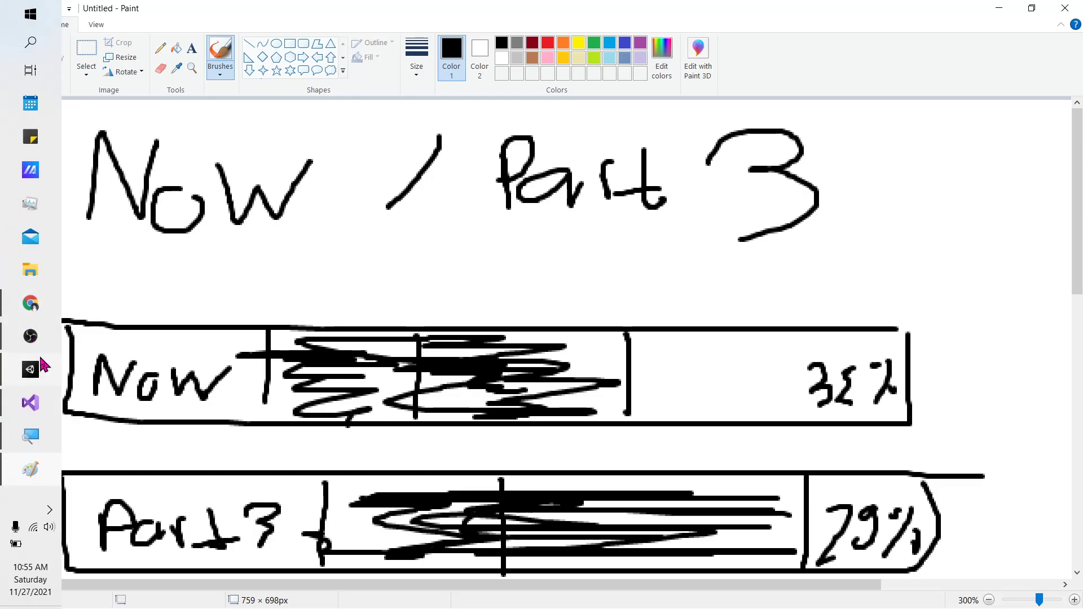
pyautogui.moveTo(41, 361)
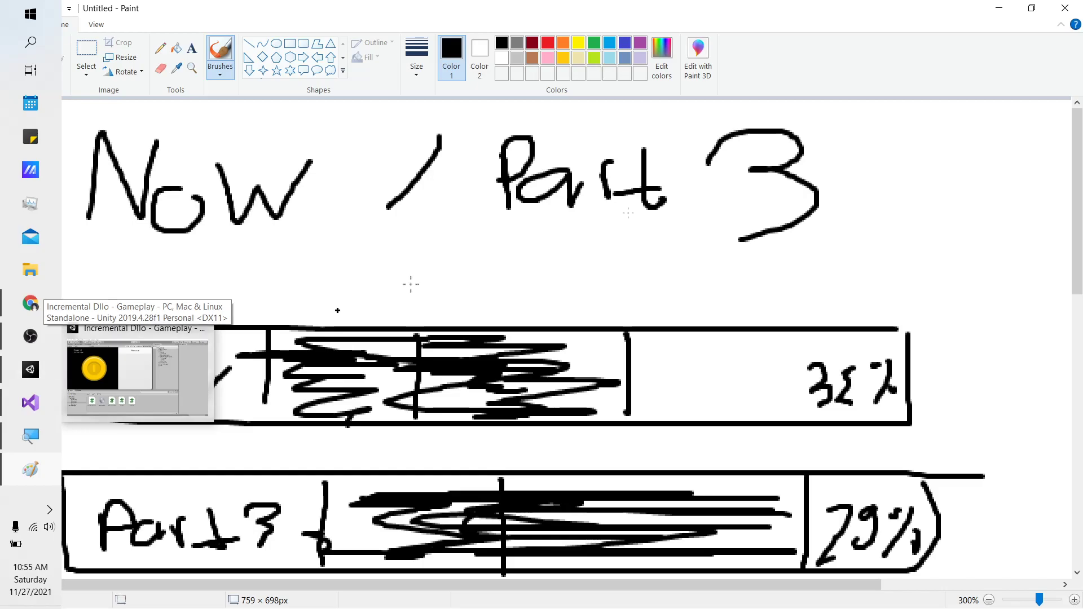
pyautogui.click(999, 8)
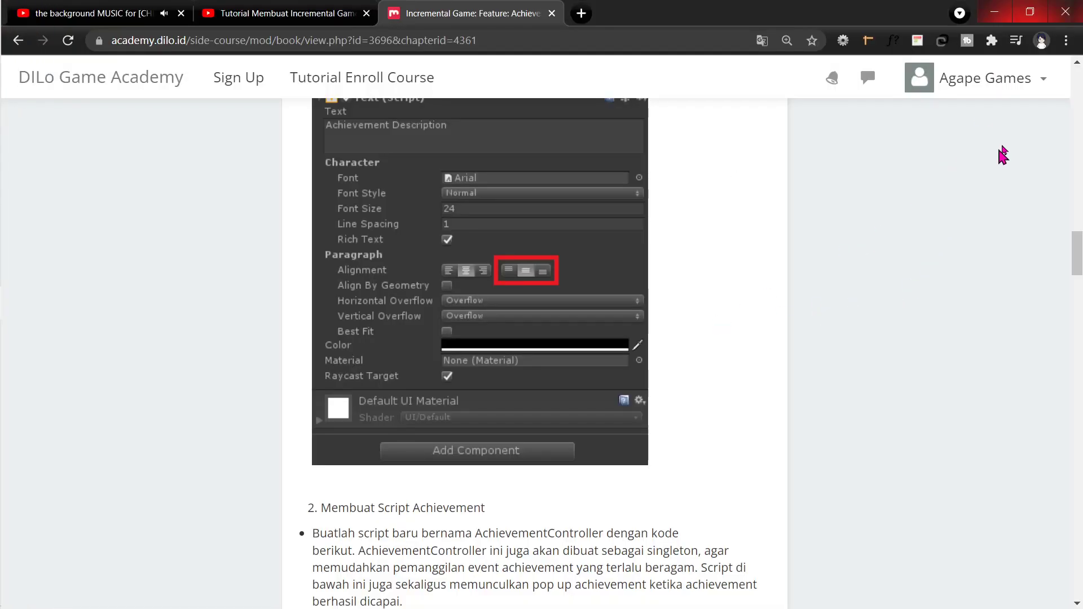
pyautogui.click(995, 13)
pyautogui.click(1002, 12)
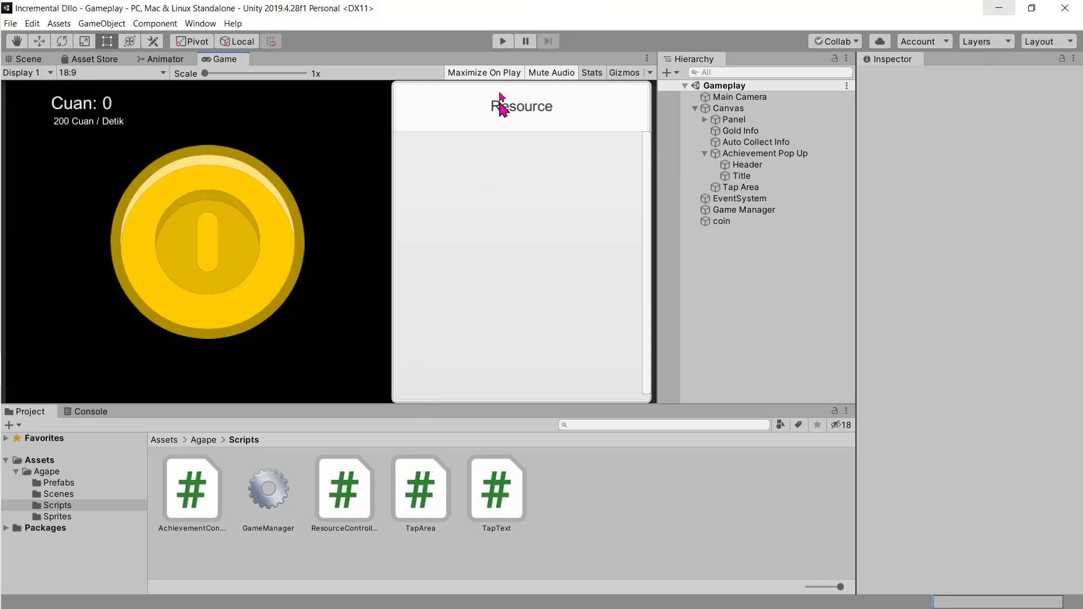
pyautogui.click(504, 45)
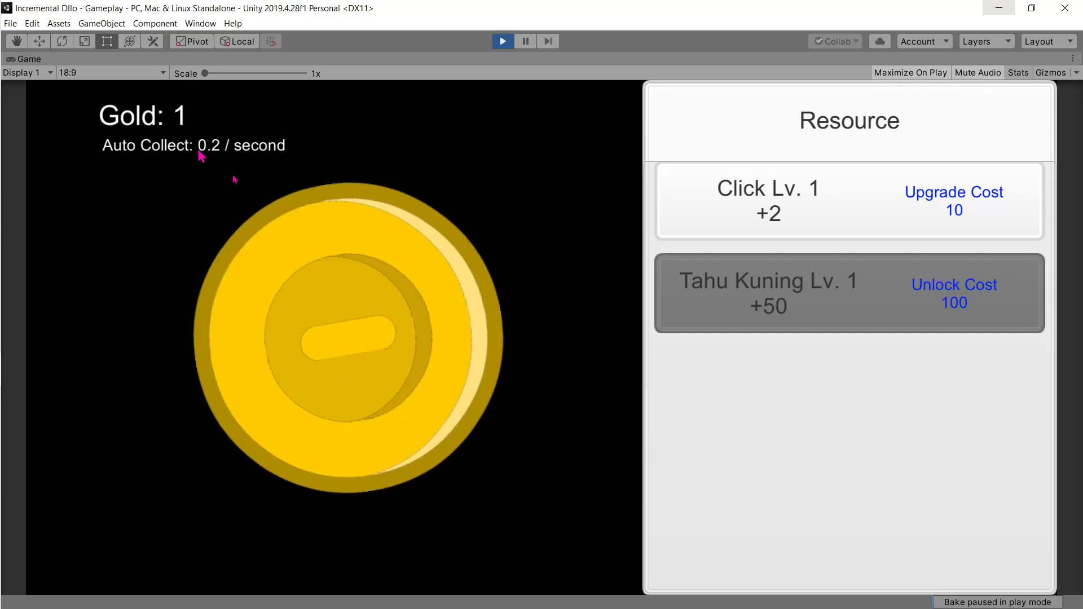
# Tap the coin for gold and upgrade Click to level 2
pyautogui.click(174, 435)
pyautogui.click(421, 230)
pyautogui.click(420, 230)
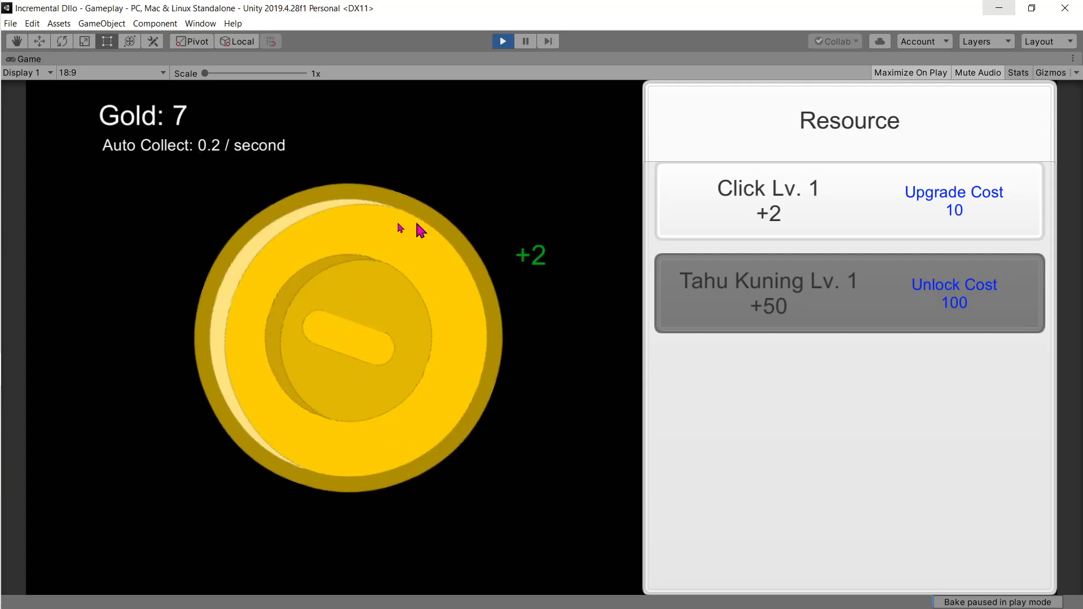
pyautogui.click(421, 229)
pyautogui.click(164, 438)
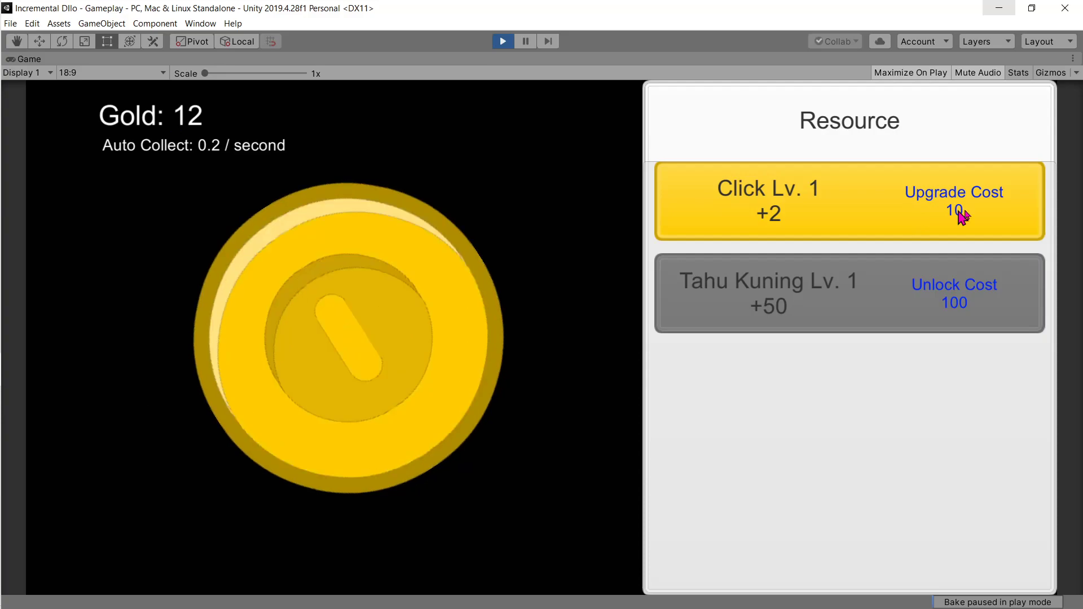
pyautogui.click(842, 204)
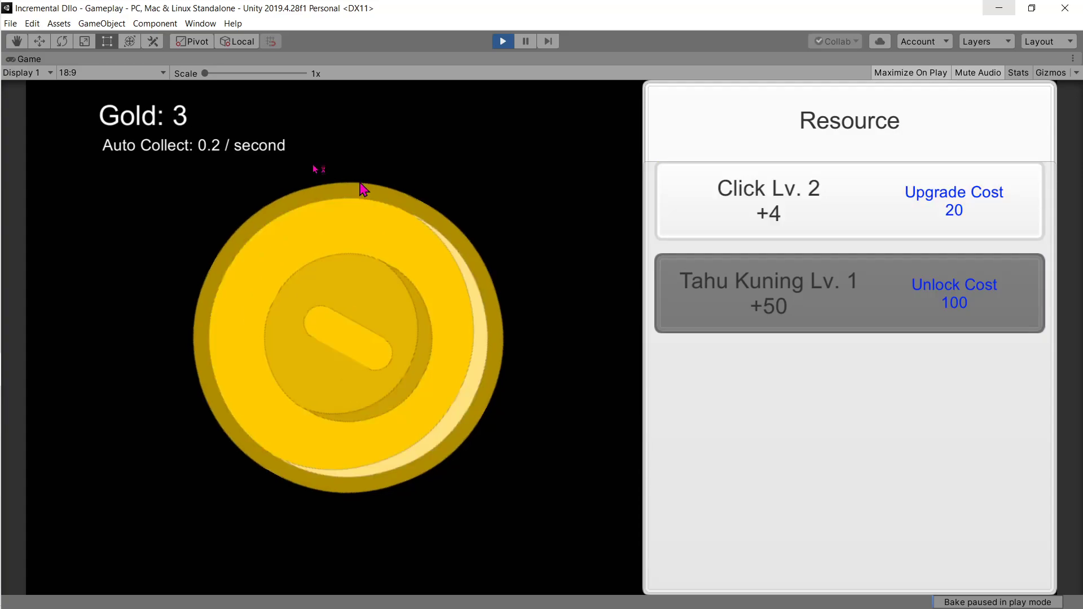
# Collect more gold, raise Click two more levels, and unlock Tahu Kuning
pyautogui.click(364, 191)
pyautogui.click(158, 299)
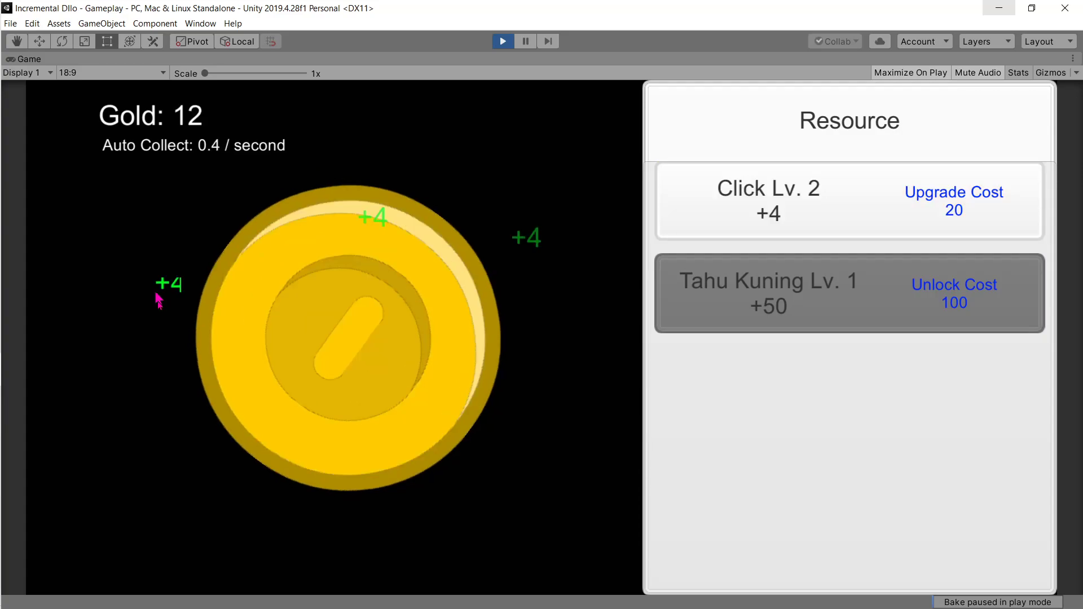
pyautogui.click(201, 189)
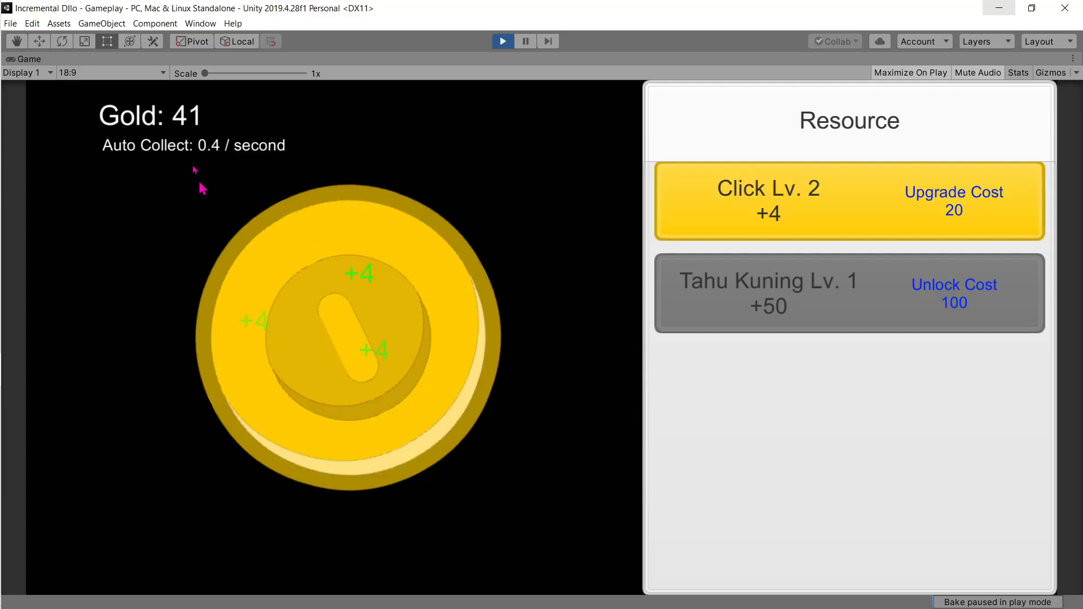
pyautogui.doubleClick(672, 188)
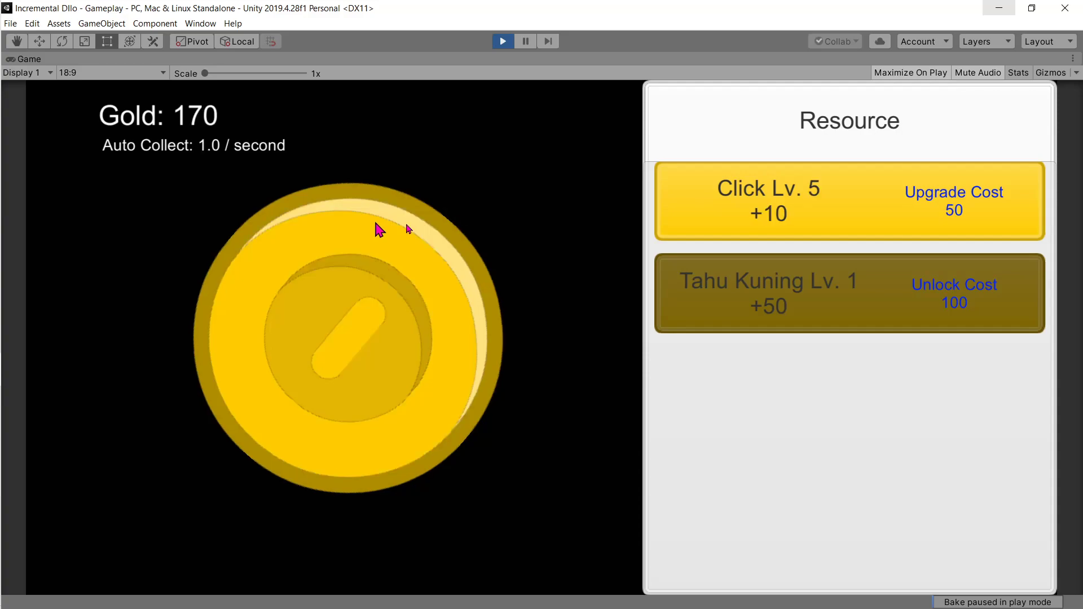
pyautogui.click(850, 304)
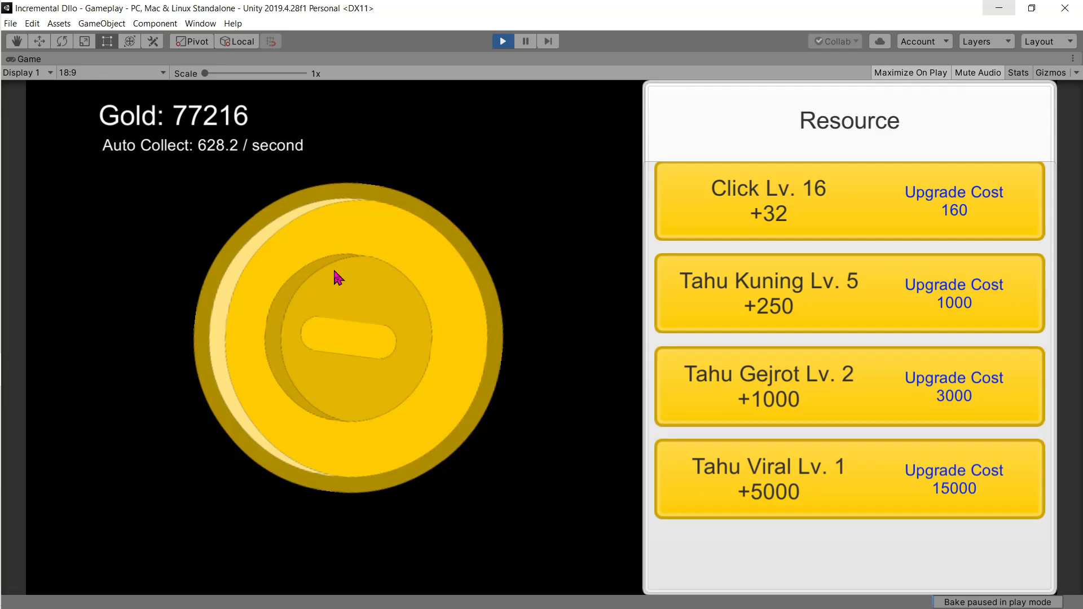
pyautogui.click(450, 144)
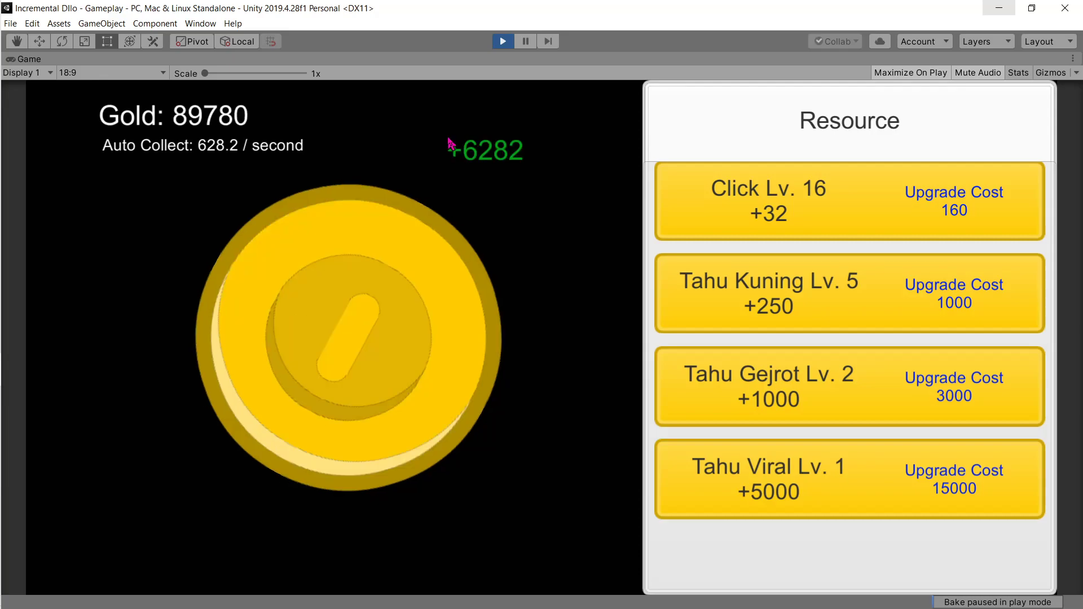